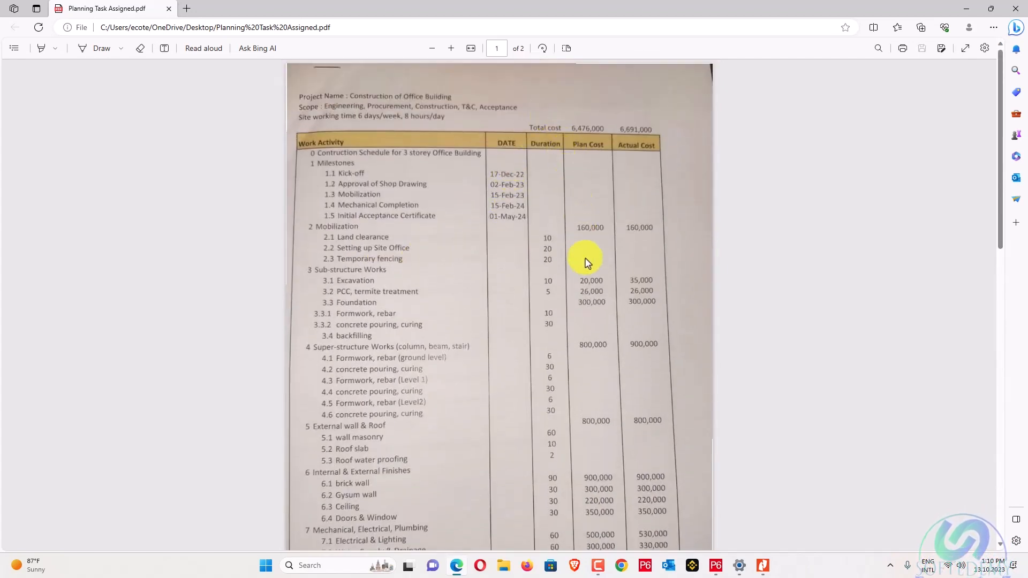
Scroll the PDF from page 1's activity table down to the Task 1–6 list on page 2.
scroll(583, 259, down, 15)
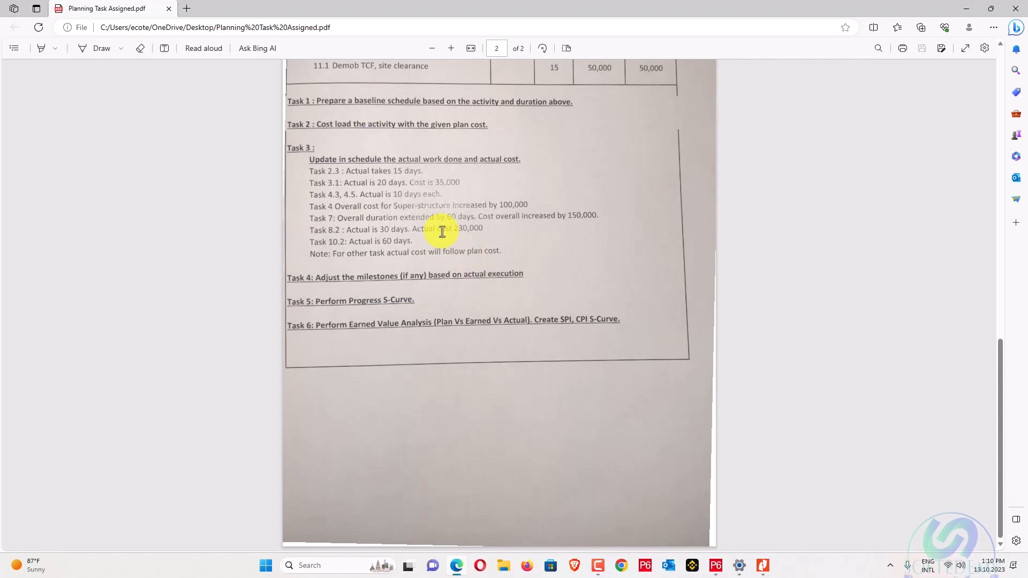
scroll(344, 238, up, 3)
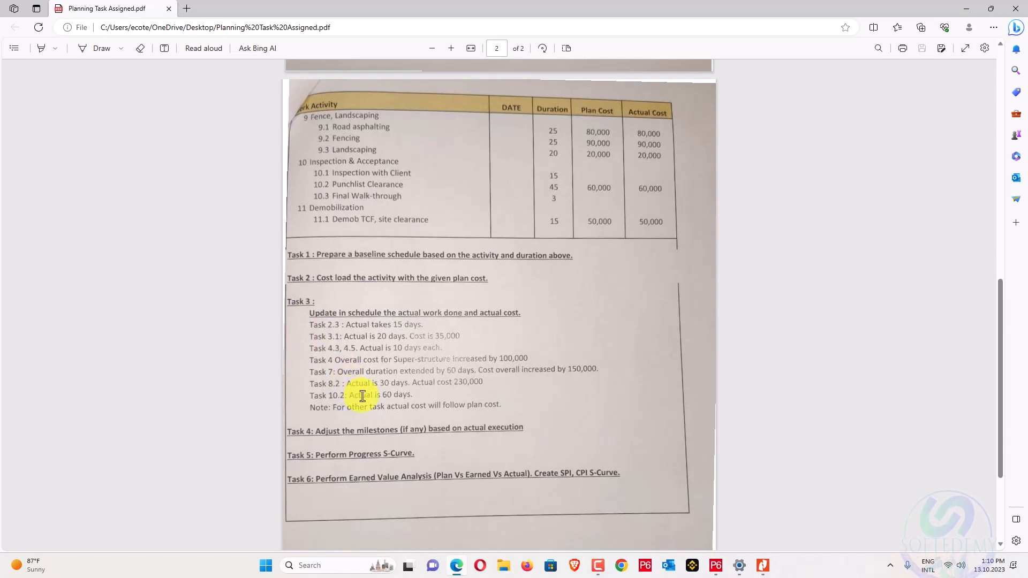
scroll(454, 384, down, 3)
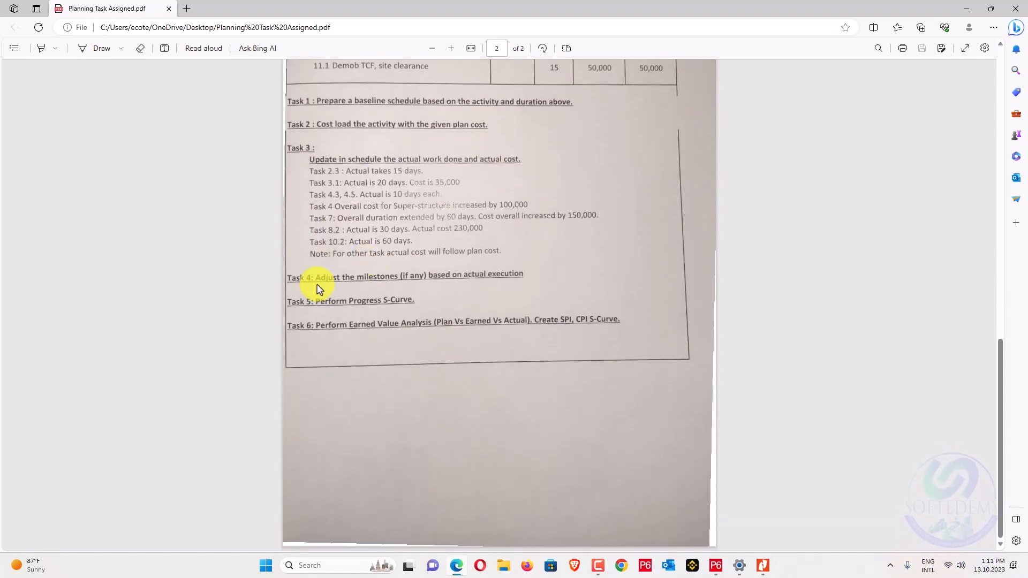
scroll(410, 284, up, 4)
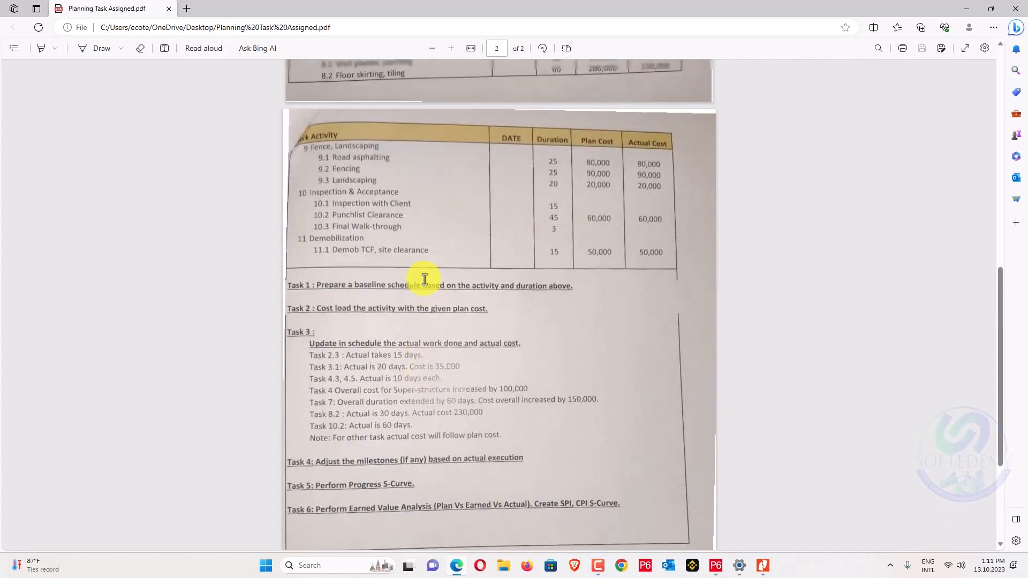
scroll(423, 284, down, 2)
scroll(423, 284, up, 4)
scroll(423, 283, down, 4)
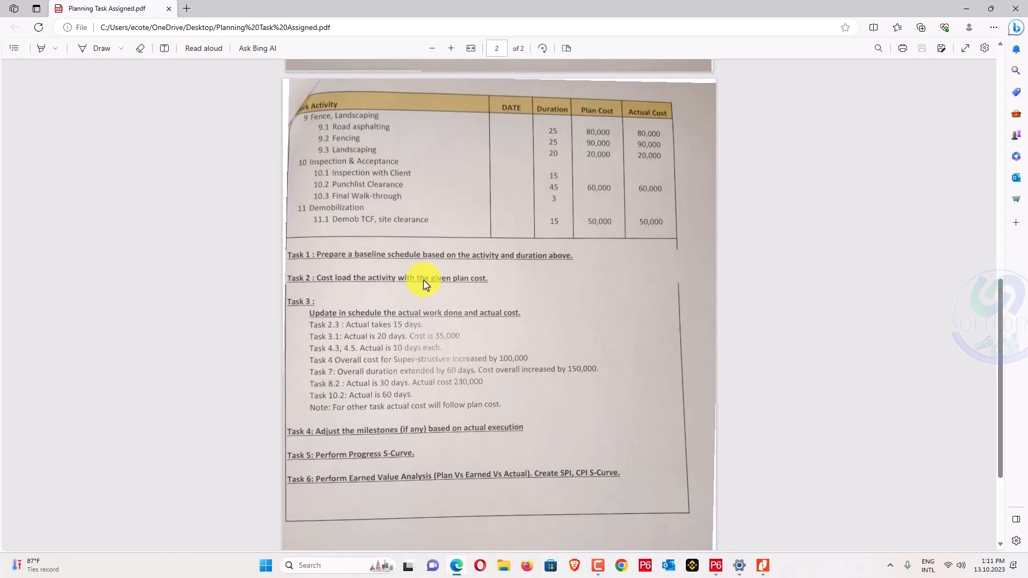
scroll(423, 284, up, 2)
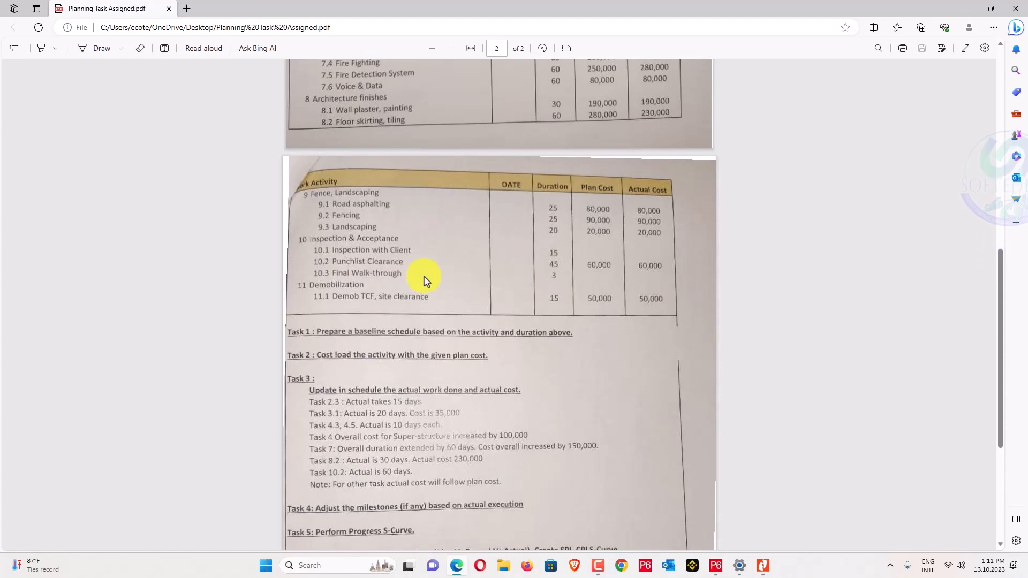
scroll(423, 280, up, 6)
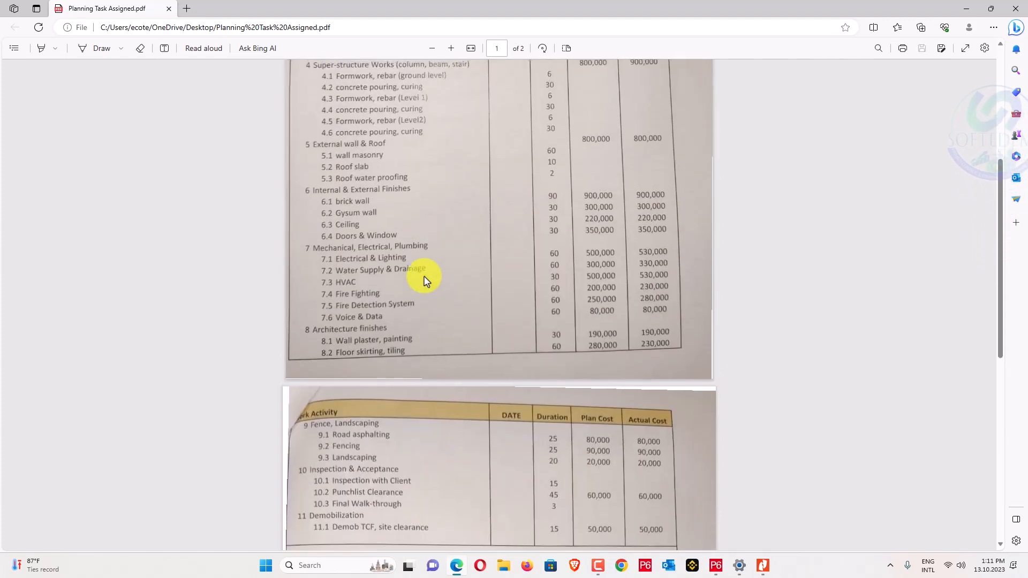
scroll(423, 280, down, 1)
scroll(423, 280, down, 6)
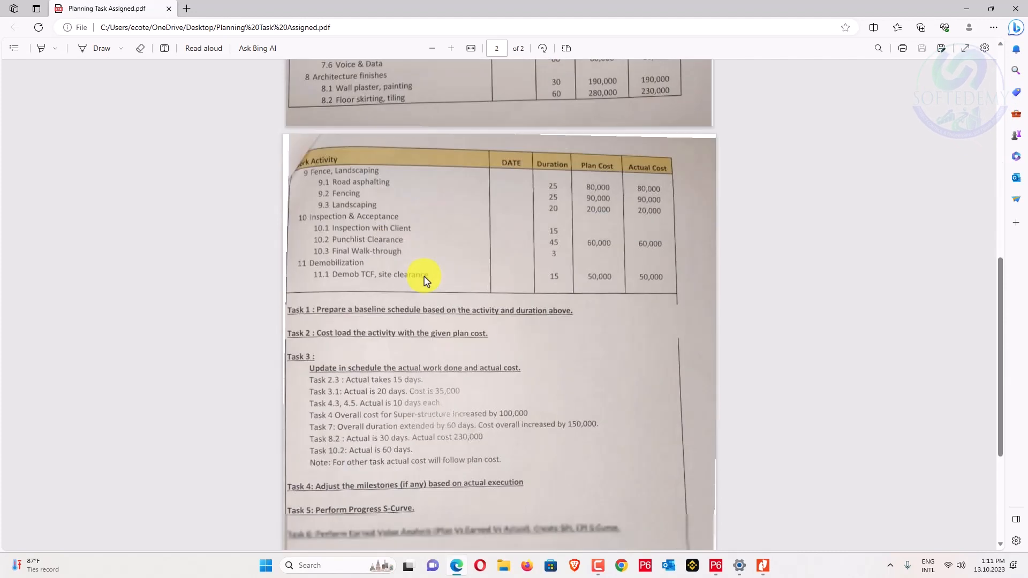
scroll(423, 280, up, 10)
scroll(423, 280, up, 3)
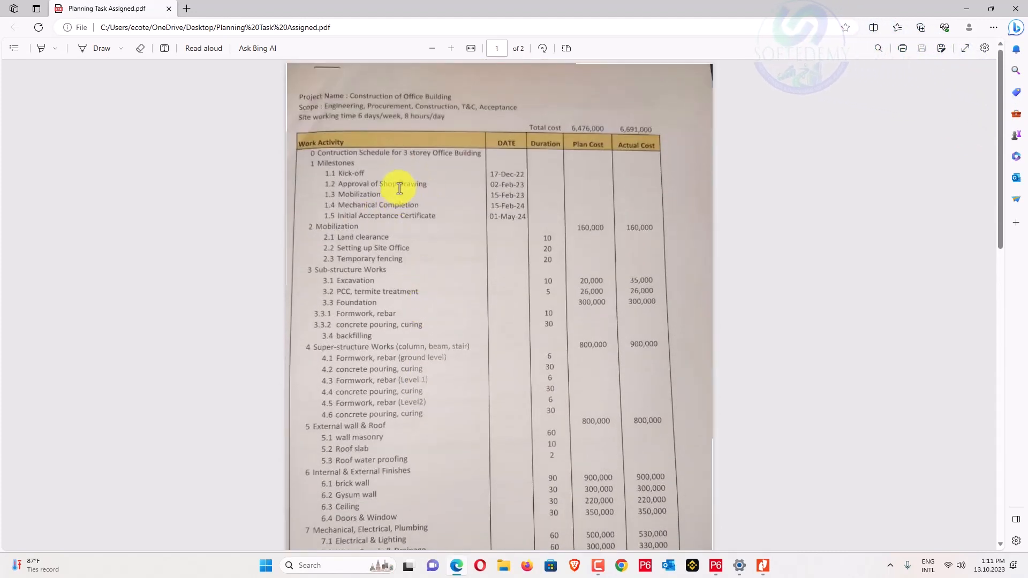
scroll(363, 193, down, 9)
scroll(363, 186, down, 7)
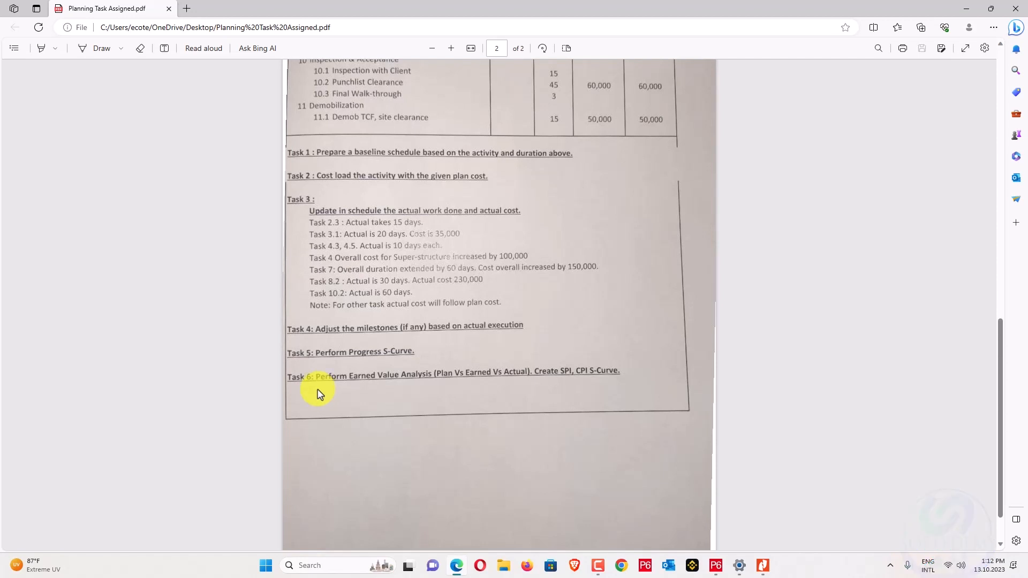
Scroll the PDF up to page 1's project header and Work Activity table.
scroll(318, 391, up, 3)
scroll(318, 387, up, 3)
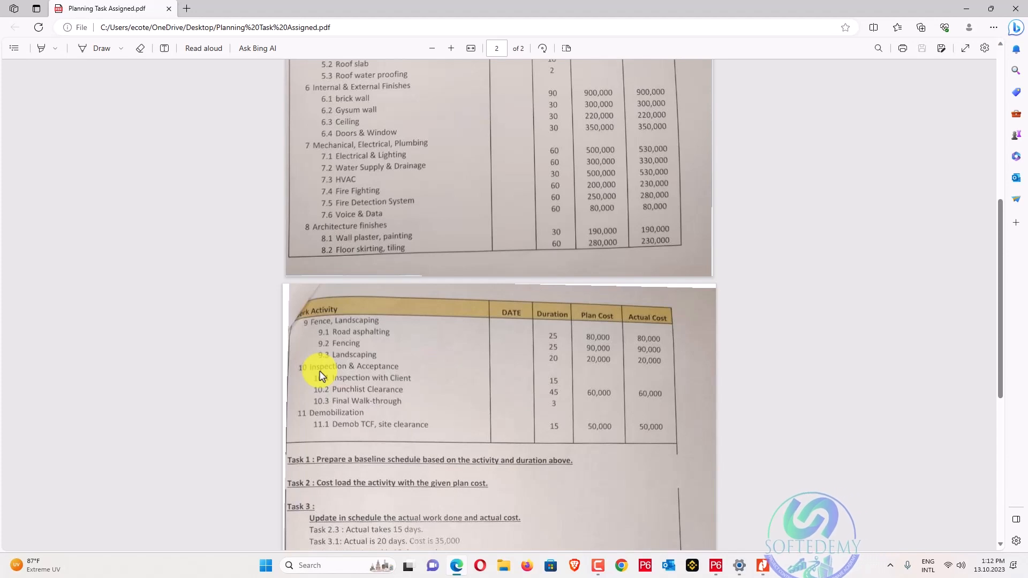
scroll(325, 357, up, 10)
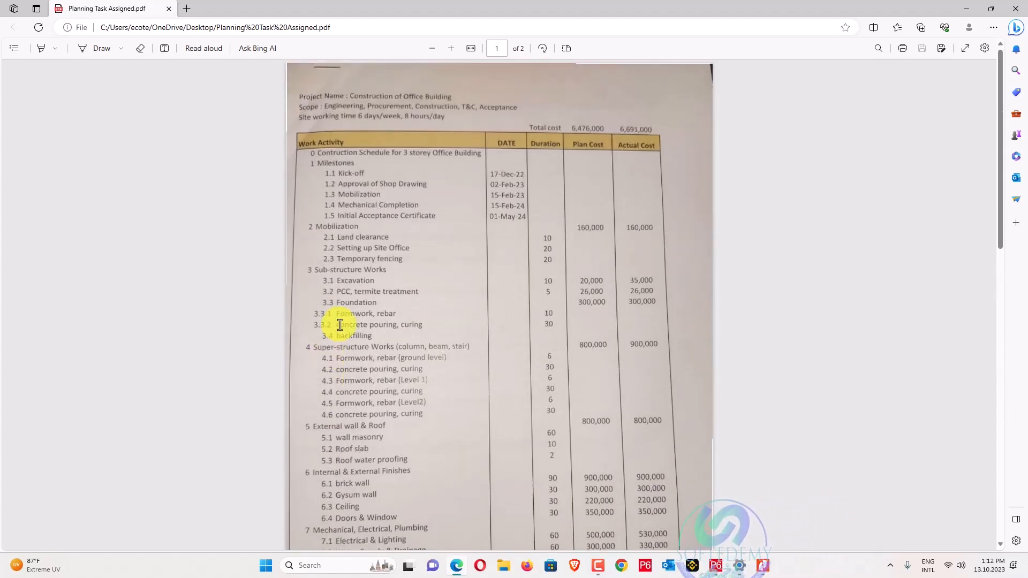
scroll(340, 325, down, 3)
scroll(340, 325, up, 3)
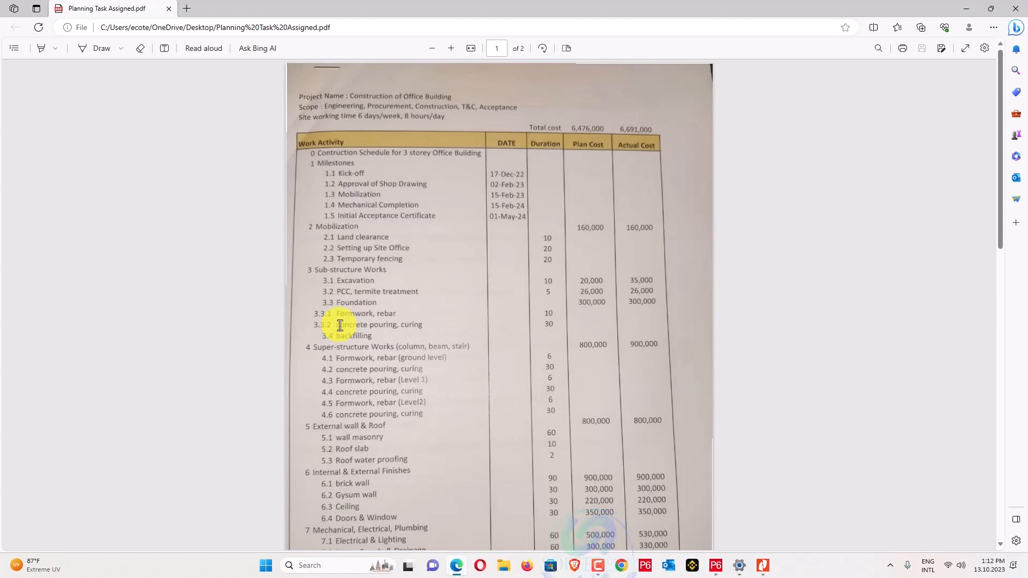
scroll(340, 325, down, 3)
scroll(340, 325, up, 3)
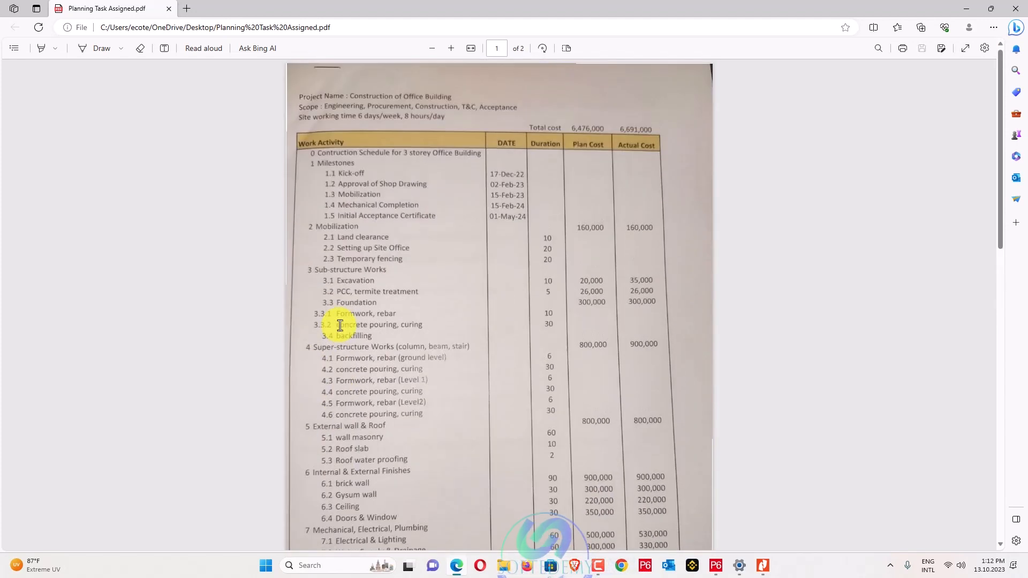
scroll(340, 325, down, 3)
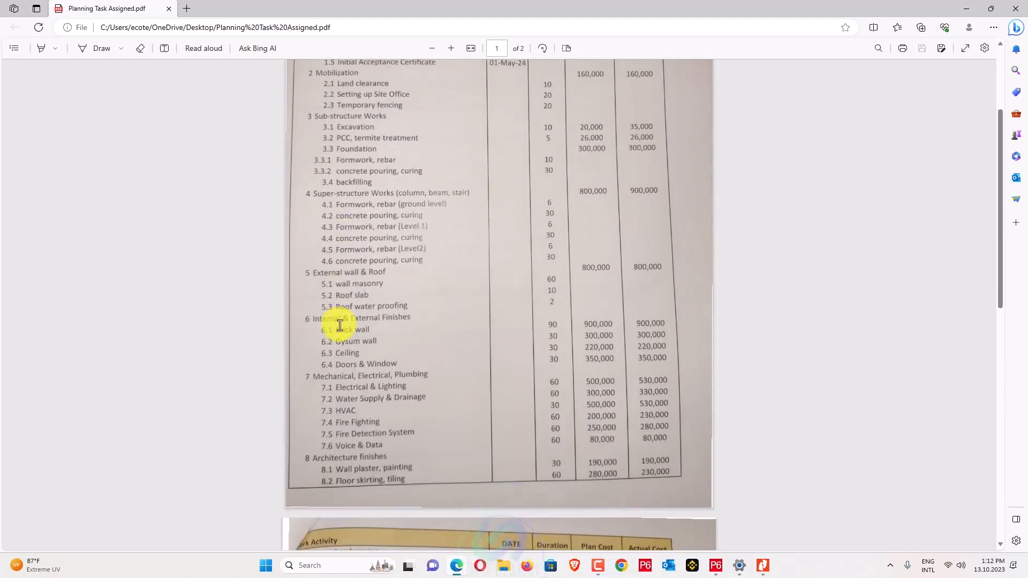
scroll(340, 325, up, 3)
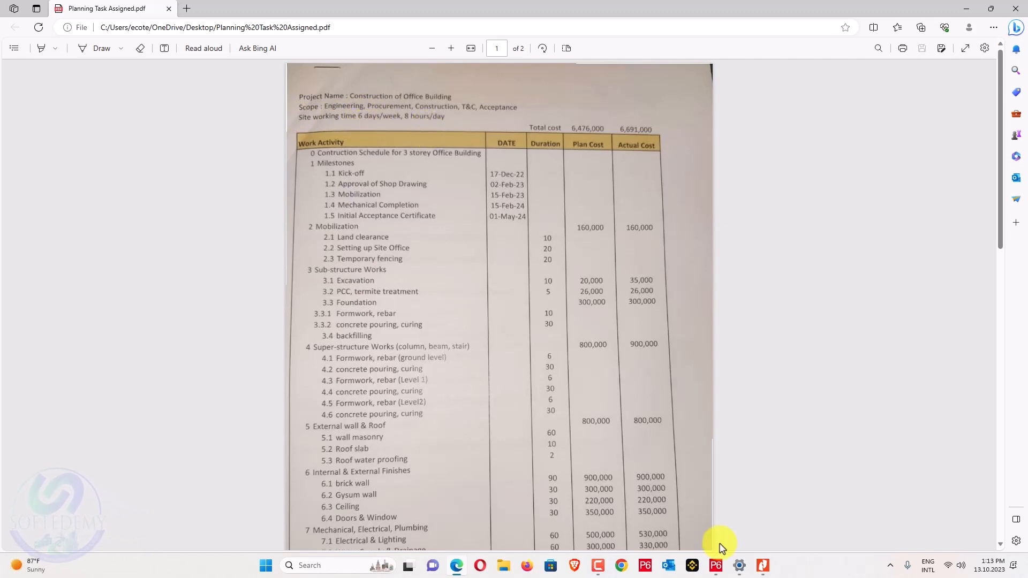
In P6's global Calendars, add a calendar copied from an existing one and name it 6X8 COB.
click(717, 566)
click(98, 20)
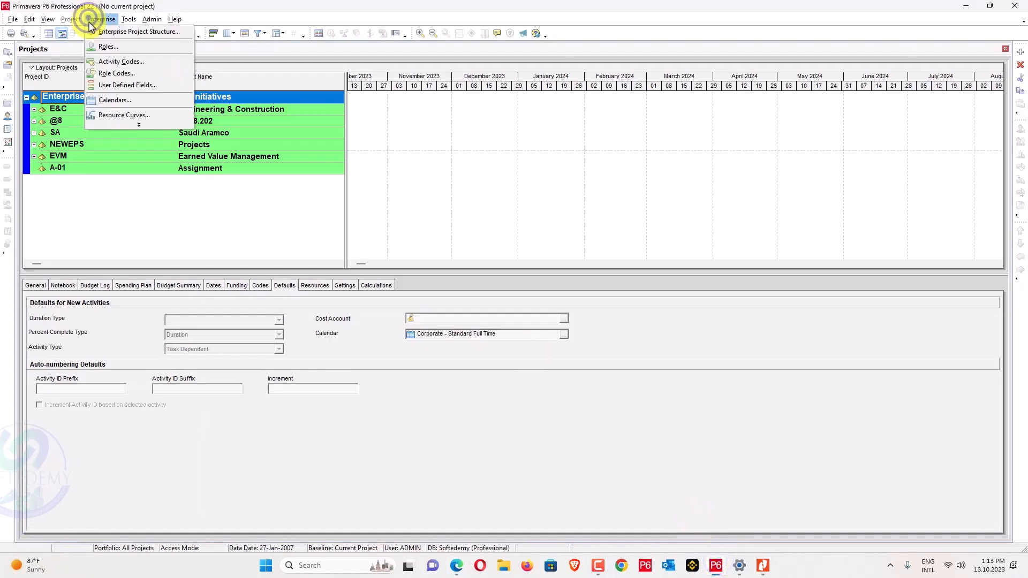
click(113, 100)
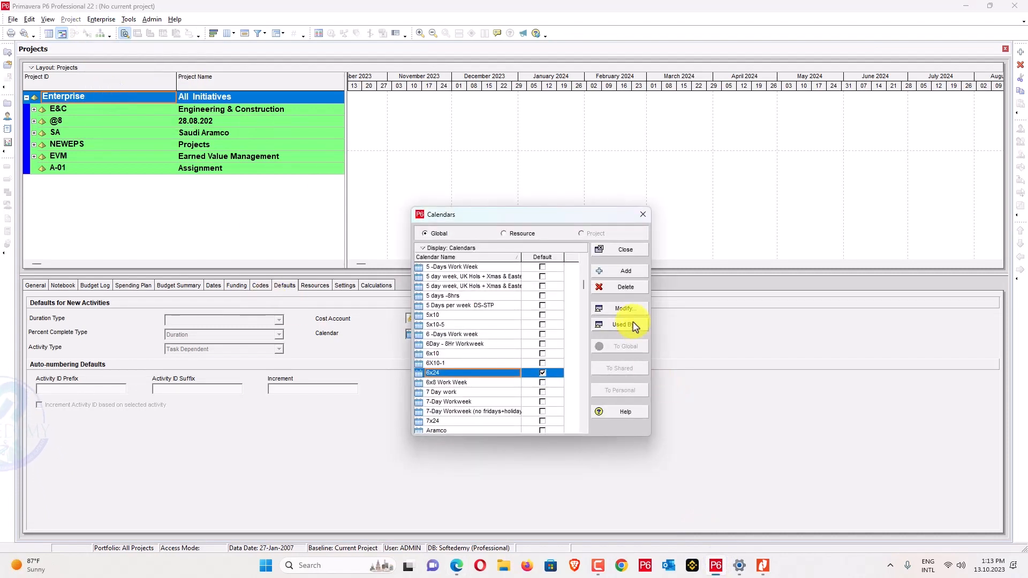
click(624, 272)
scroll(139, 220, down, 3)
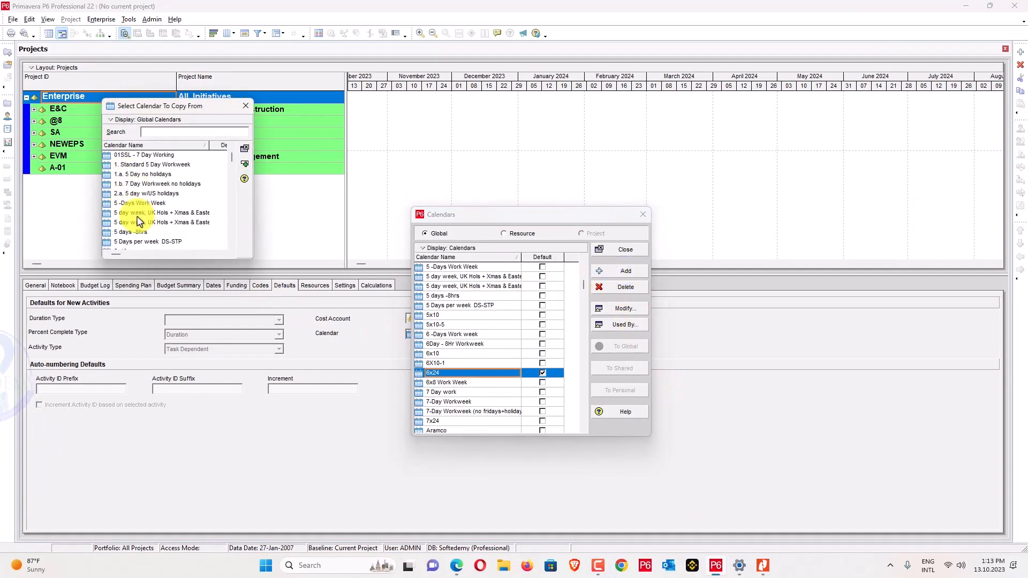
click(133, 222)
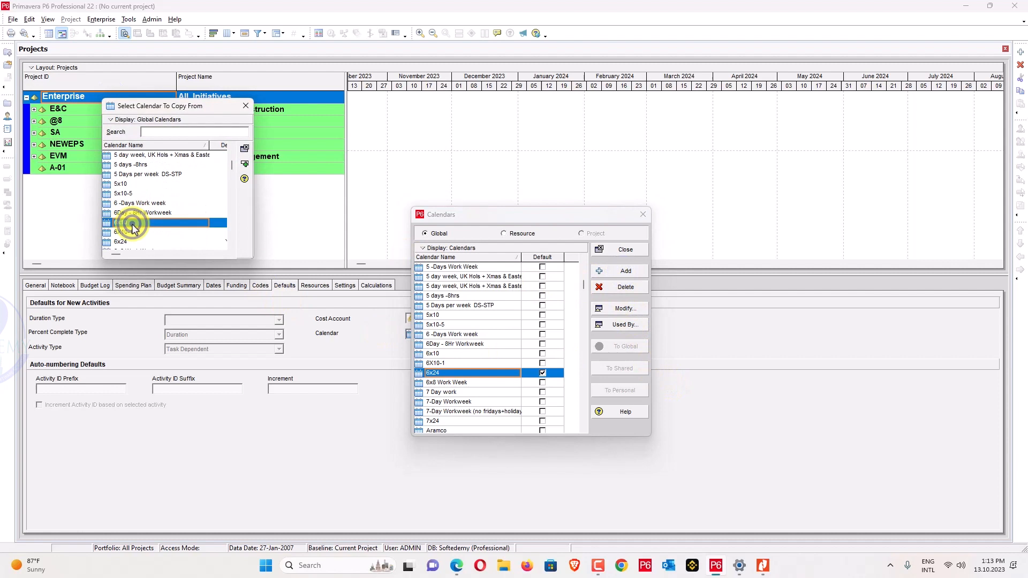
click(244, 164)
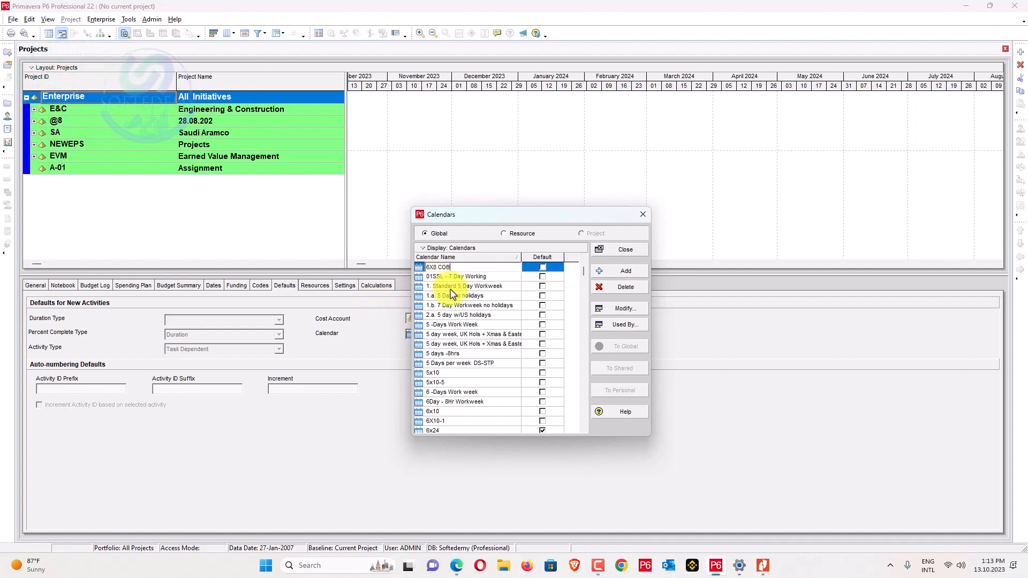
click(544, 268)
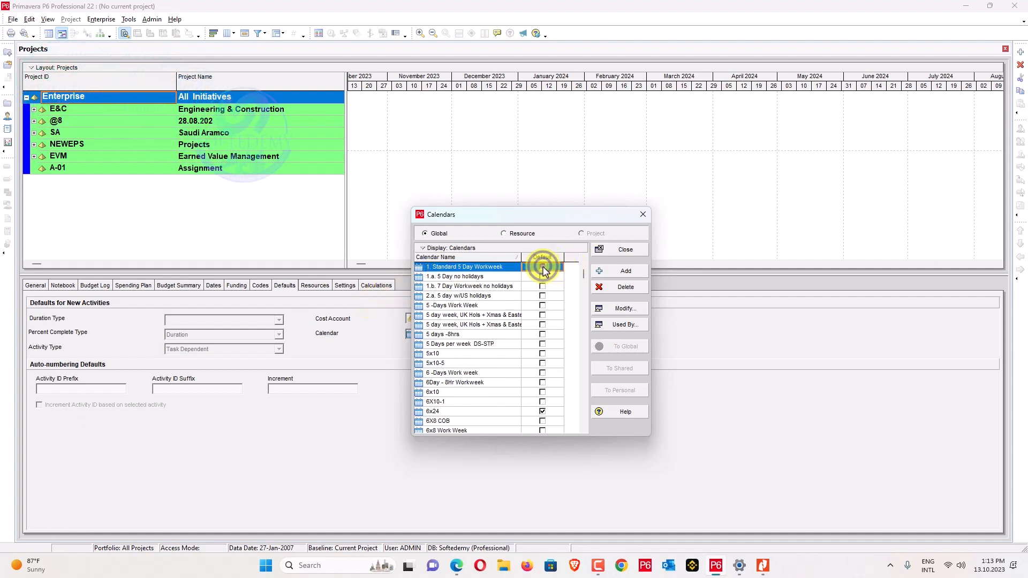
Make 6X8 COB the default calendar.
click(543, 268)
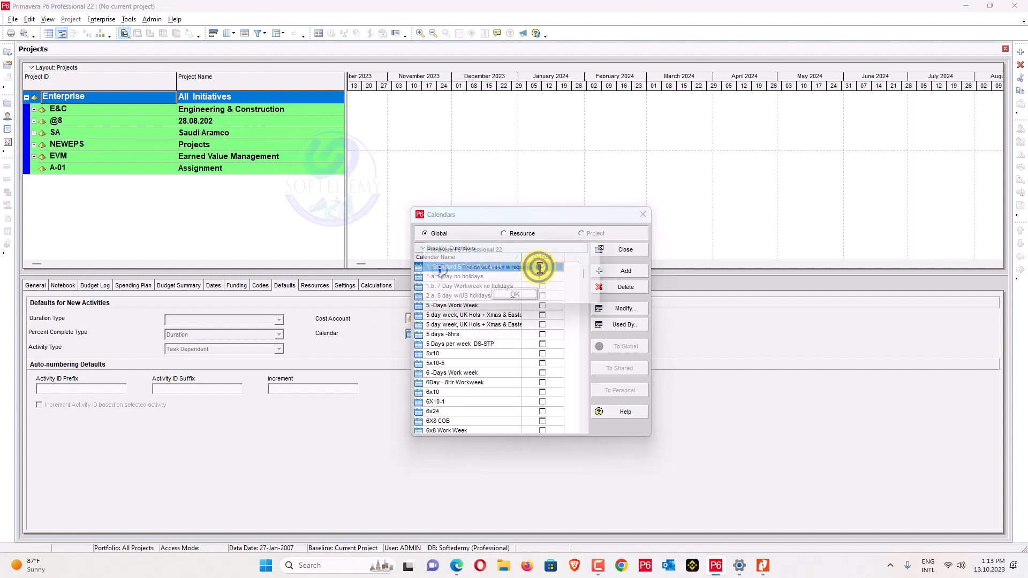
click(518, 296)
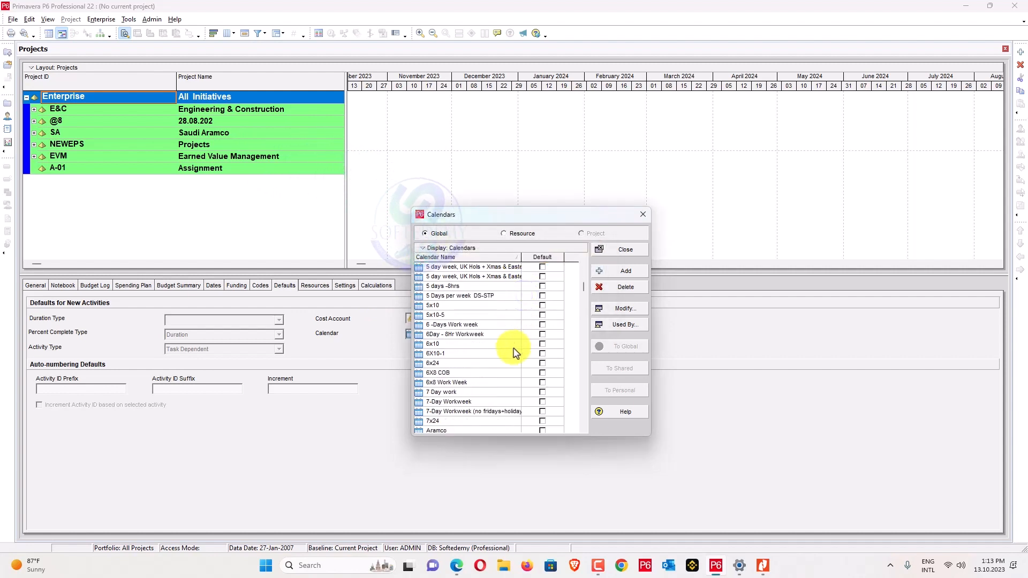
click(514, 373)
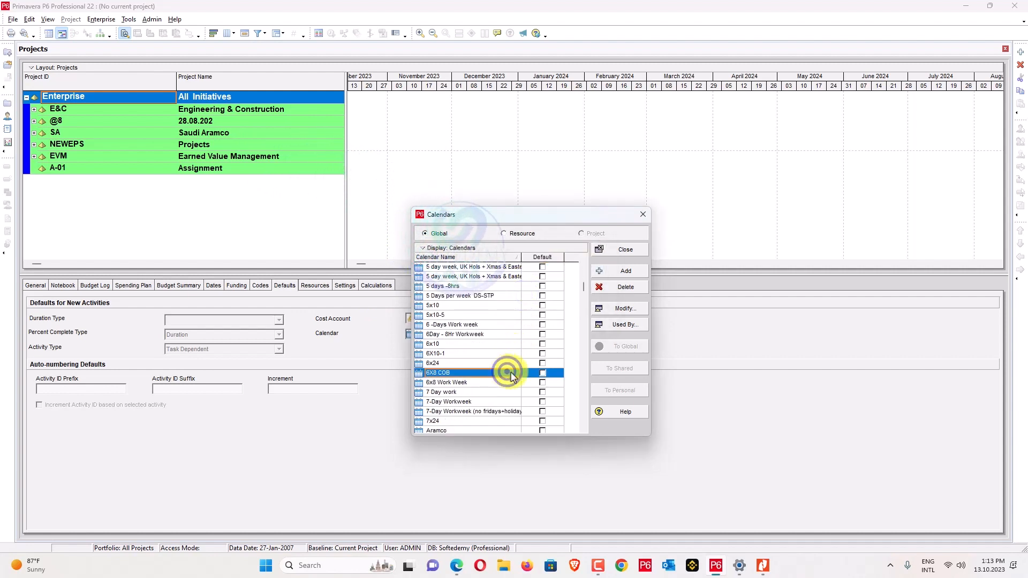
click(543, 373)
Give every day of the 6X8 COB calendar's standard workweek 8 work hours.
click(624, 310)
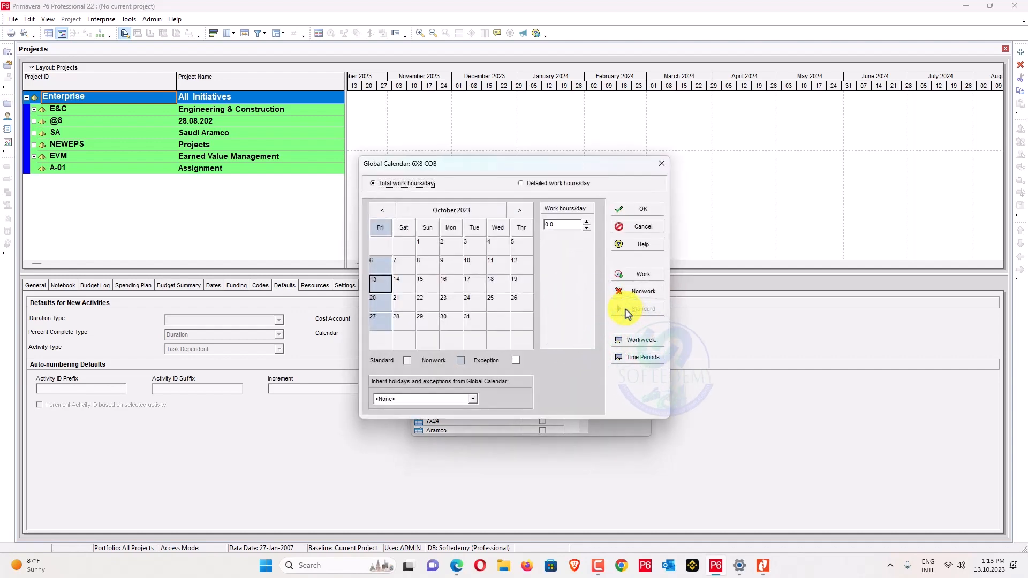
click(465, 304)
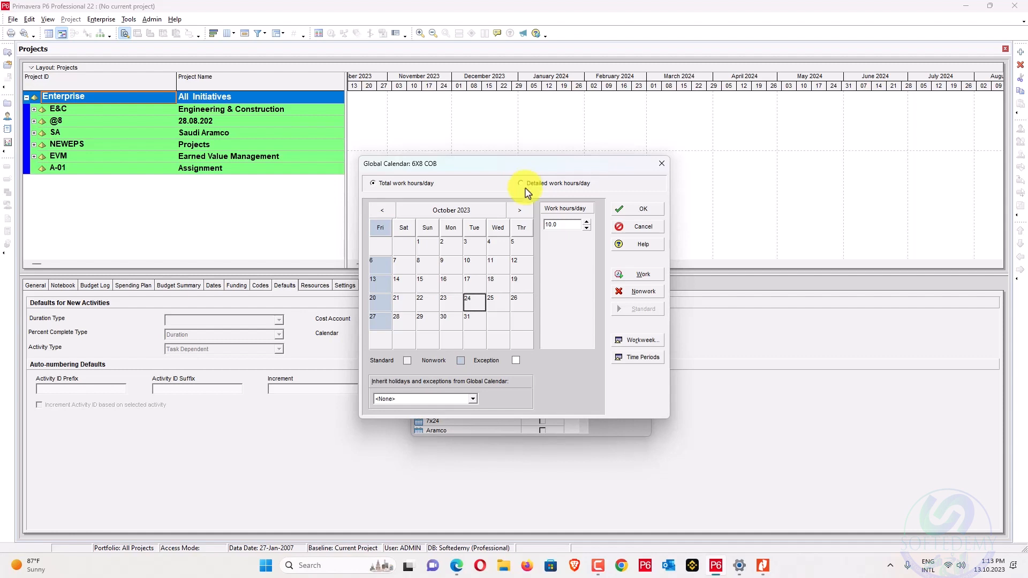
click(640, 341)
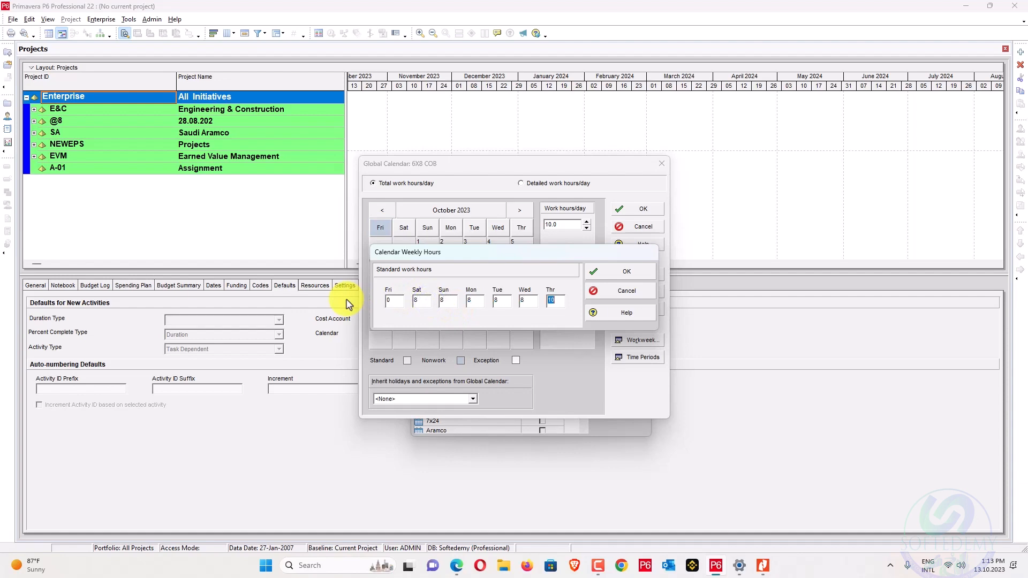
key(alt+Tab)
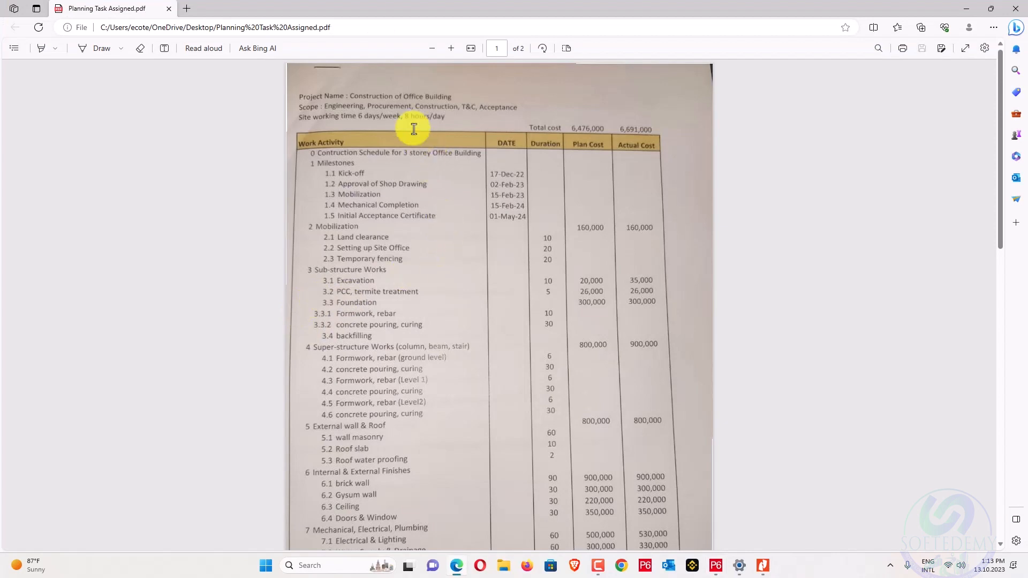
key(alt+Tab)
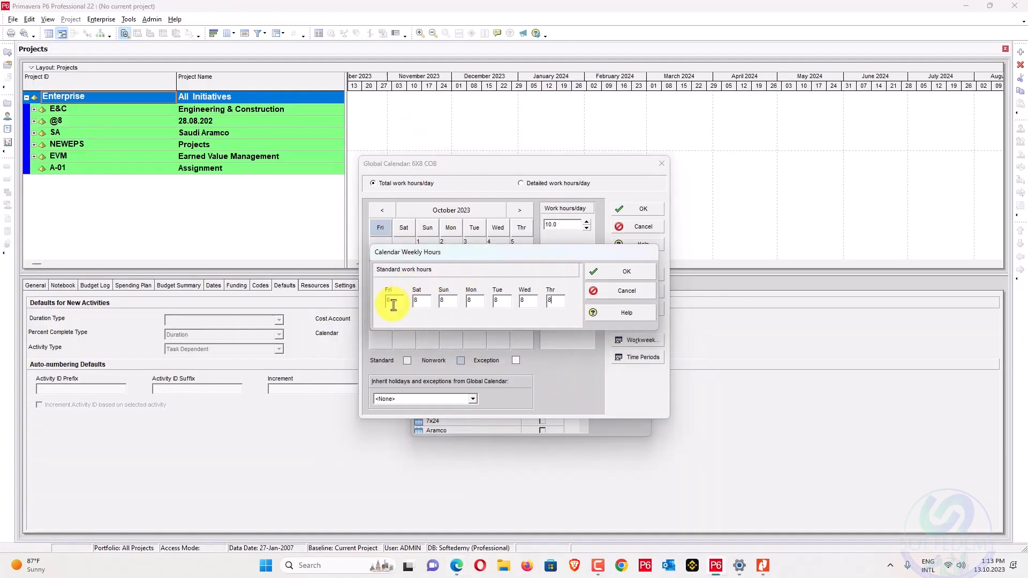
click(640, 272)
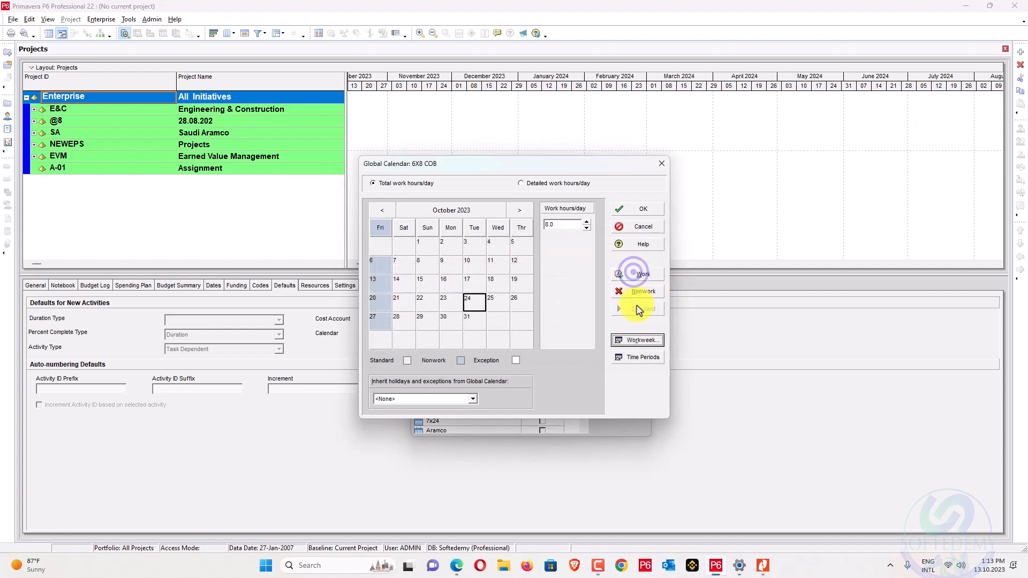
click(640, 356)
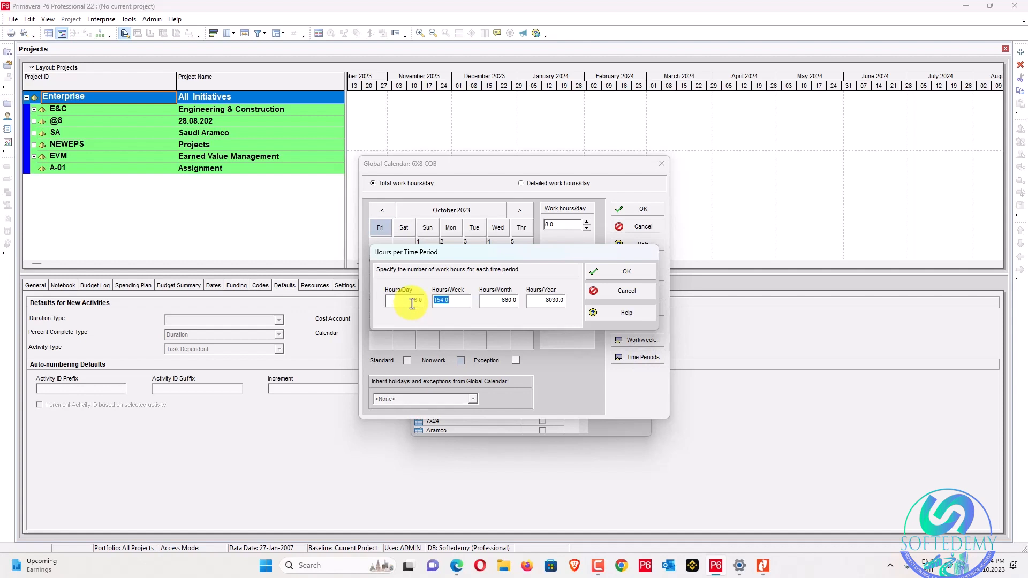
Use Calculator to set 48 hours per week (8×6) and 208 per month (8×26).
click(316, 566)
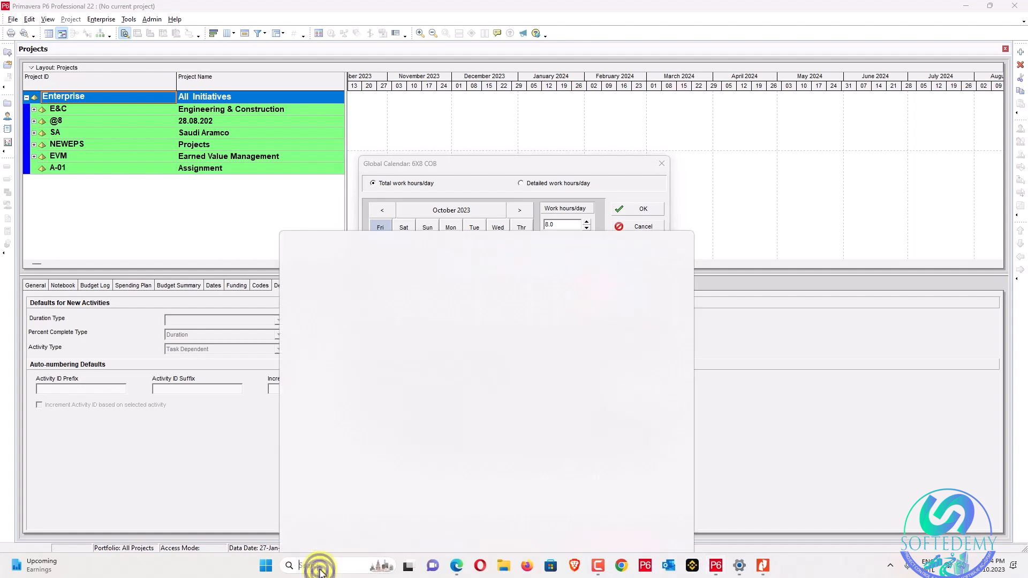
text(ca)
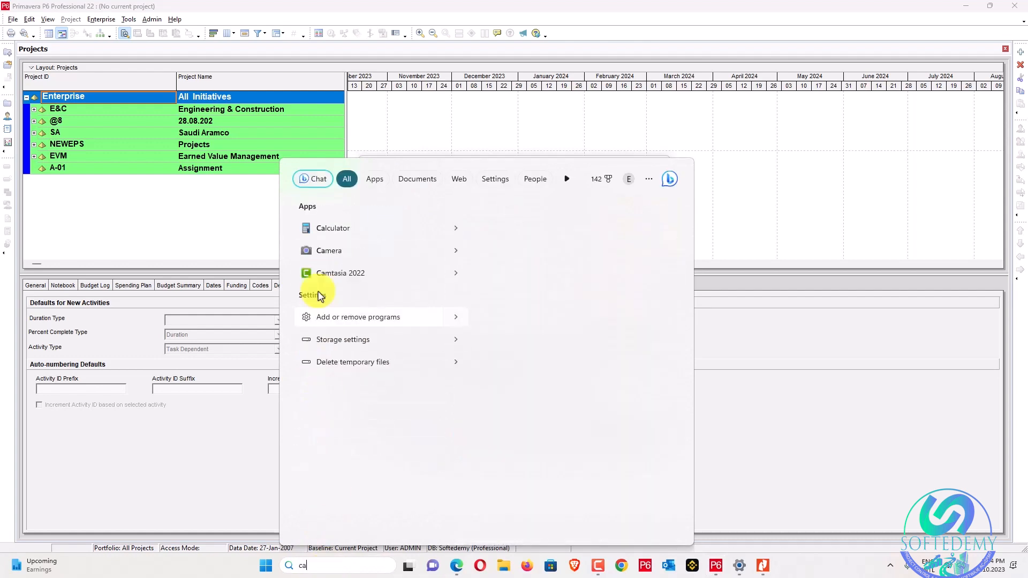
click(359, 226)
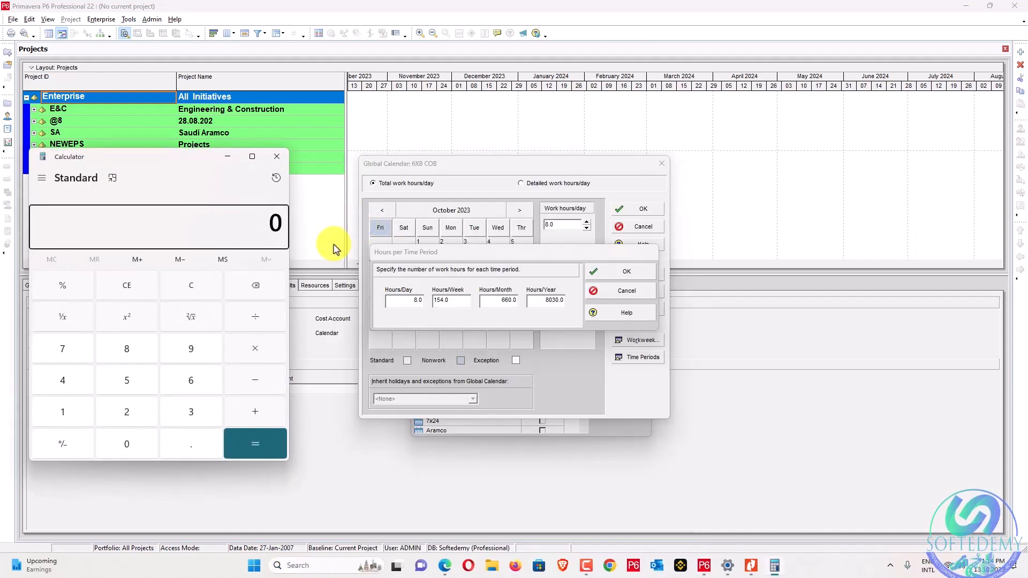
click(461, 299)
key(alt+Tab)
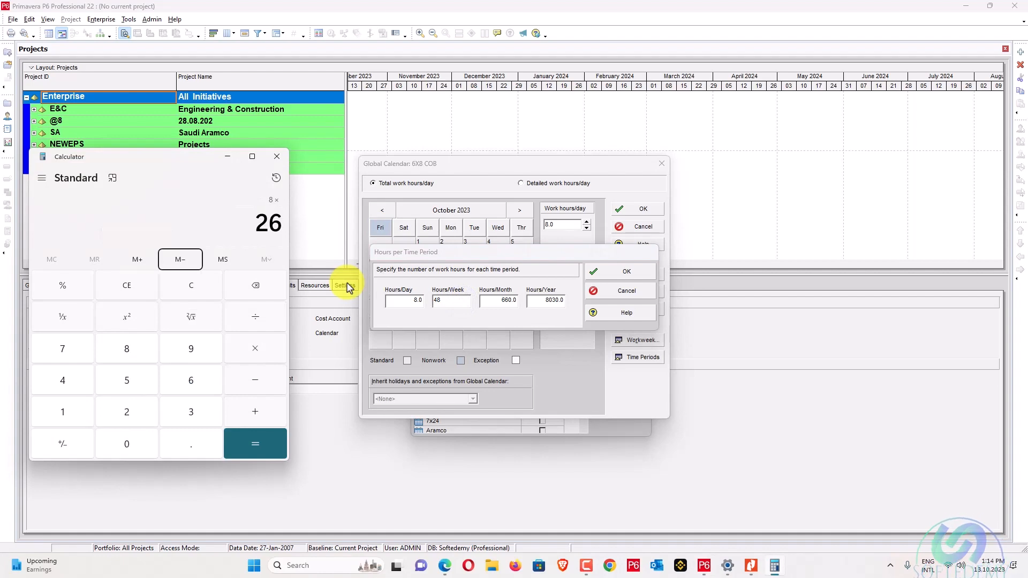
click(349, 287)
key(alt+Tab)
key(Return)
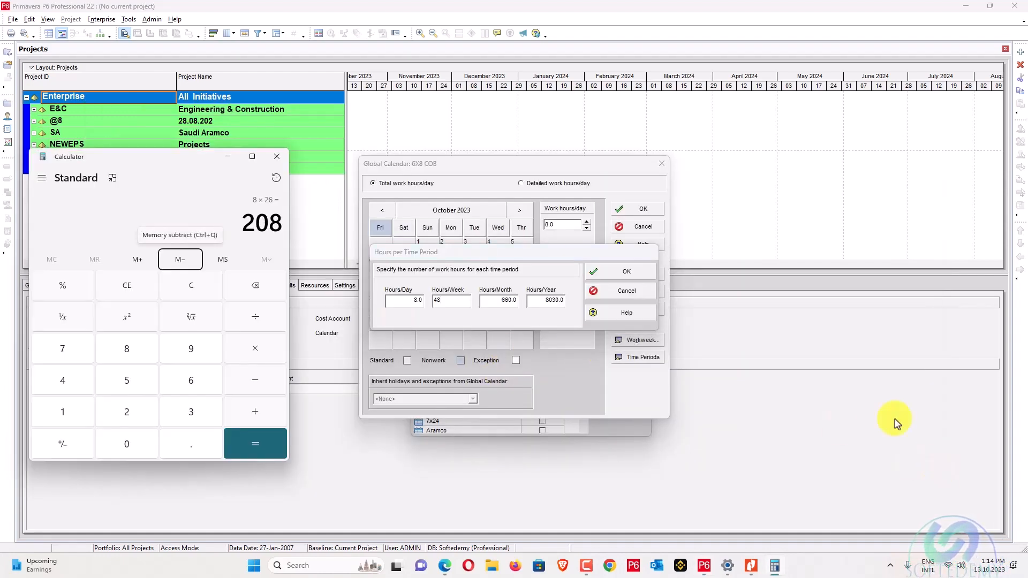
click(485, 301)
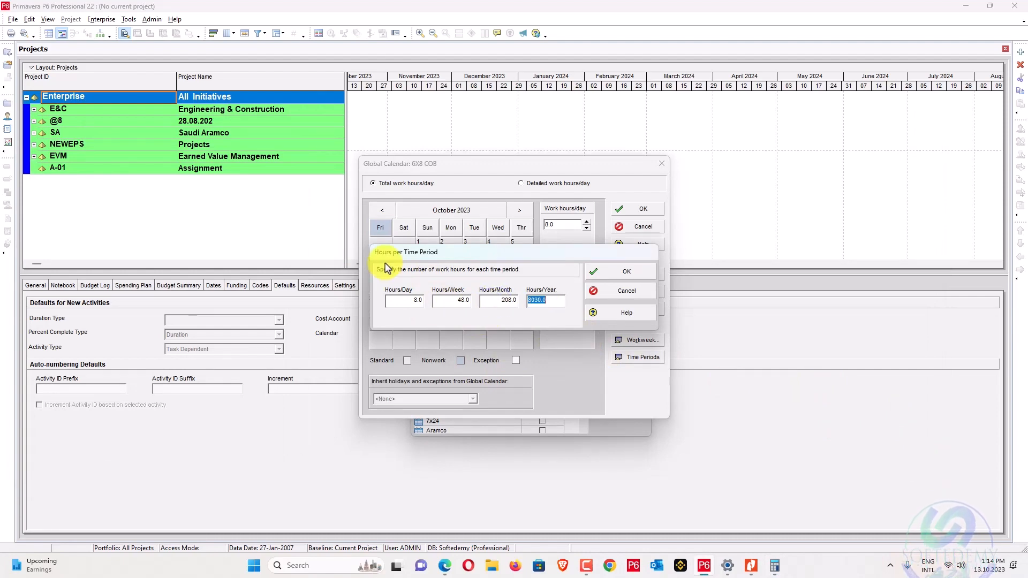
Compute 208 × 12 and enter 2496 as the hours per year.
click(775, 565)
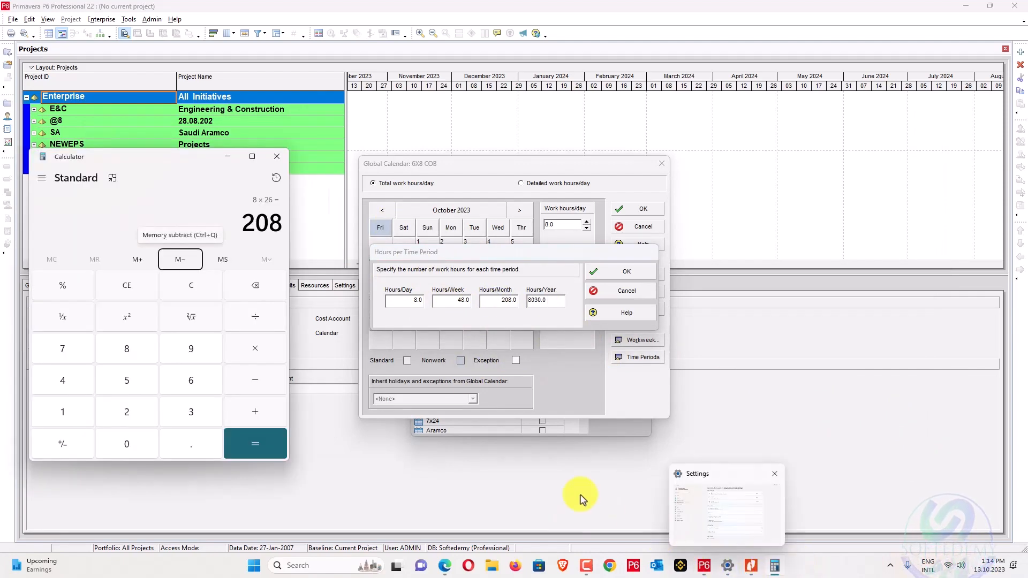
click(257, 348)
click(67, 415)
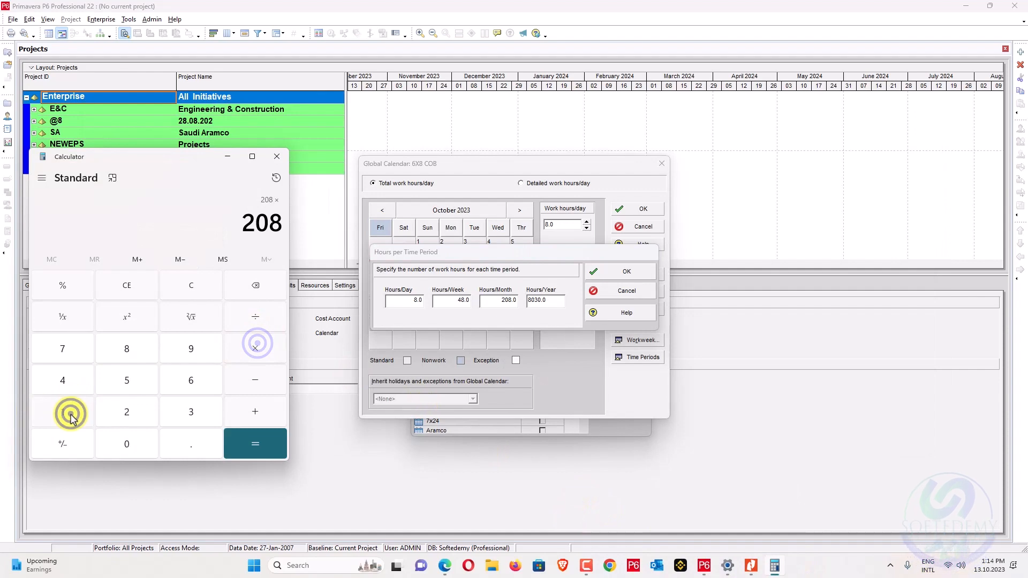
click(123, 410)
click(257, 446)
key(alt+Tab)
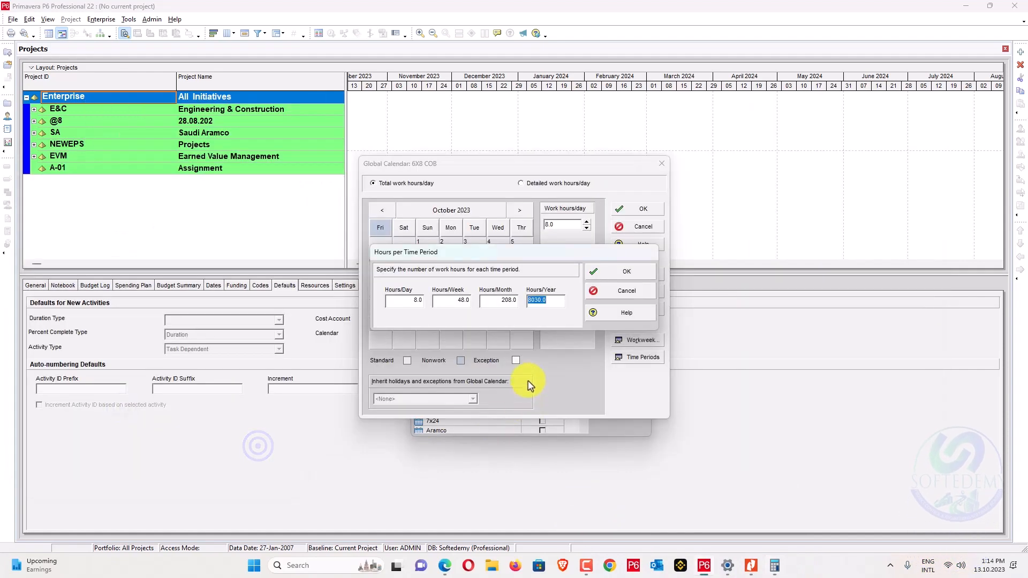
key(alt+Tab)
text(2)
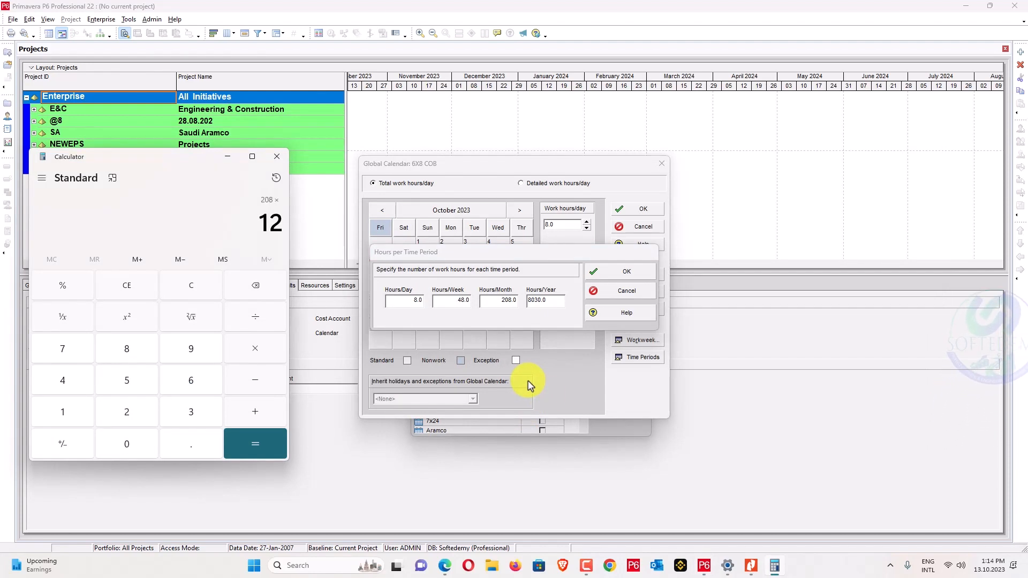
key(Return)
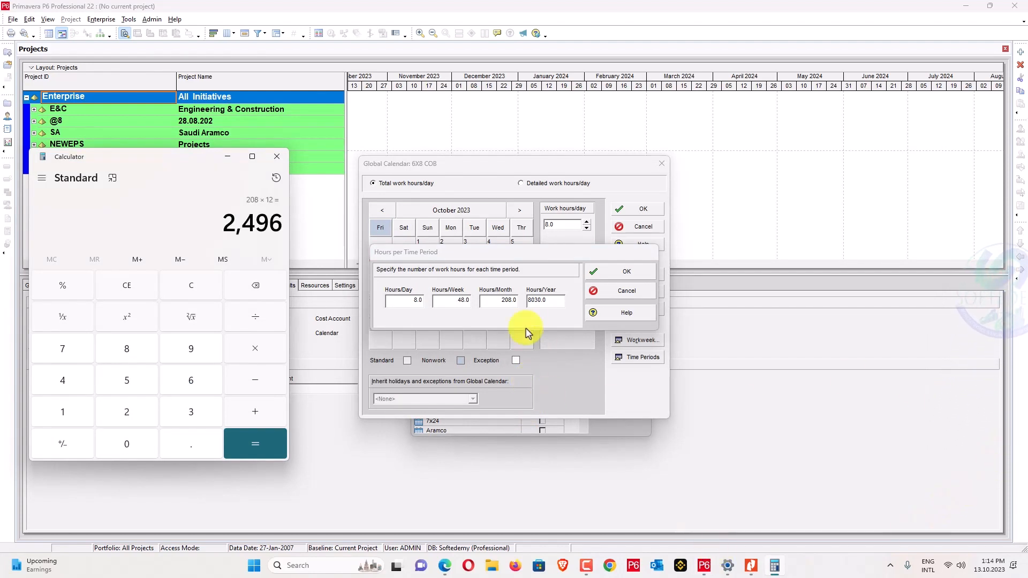
click(552, 299)
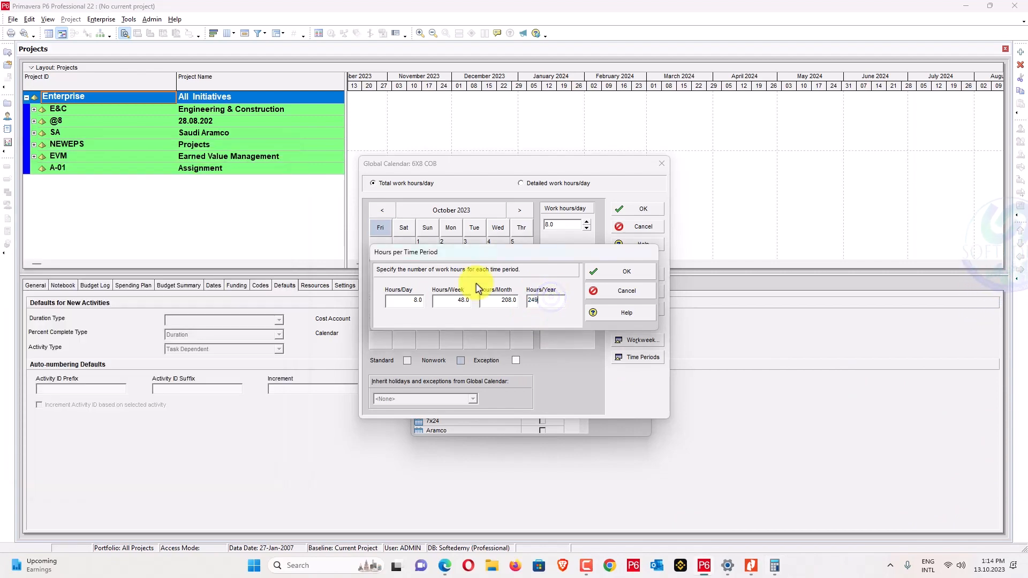
Save the 6X8 COB time period changes and close the Calendars list.
key(Return)
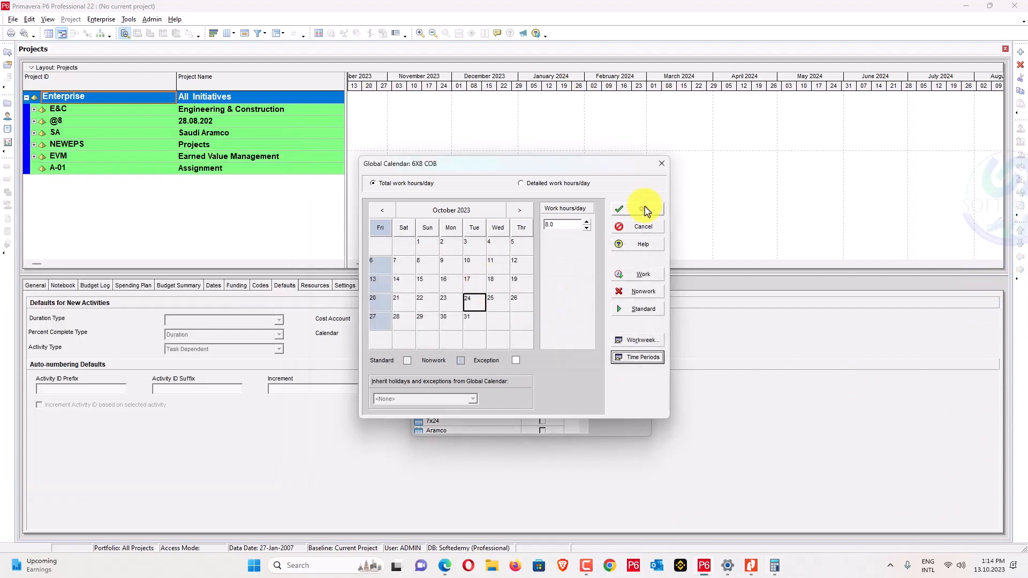
click(642, 209)
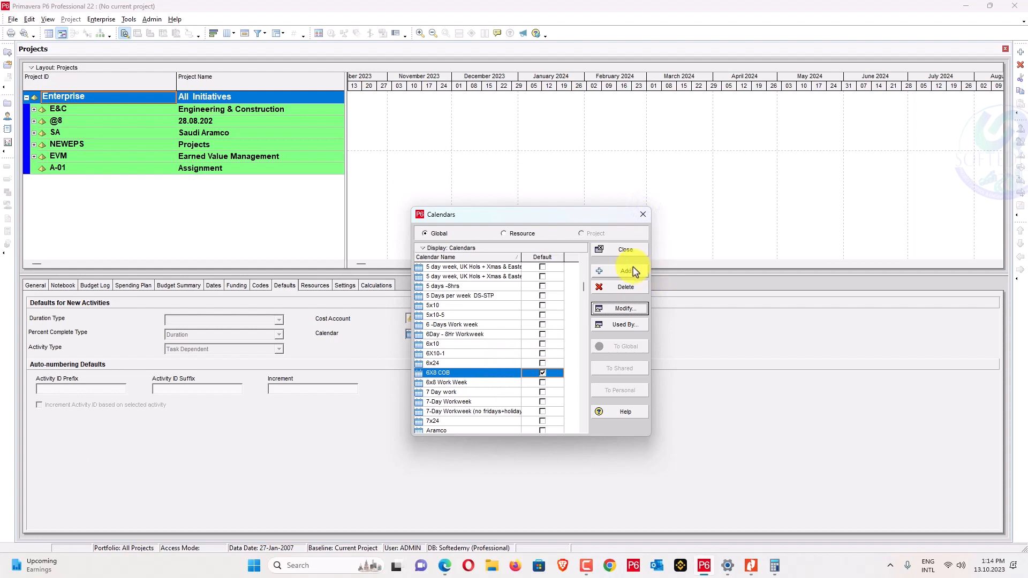
click(624, 250)
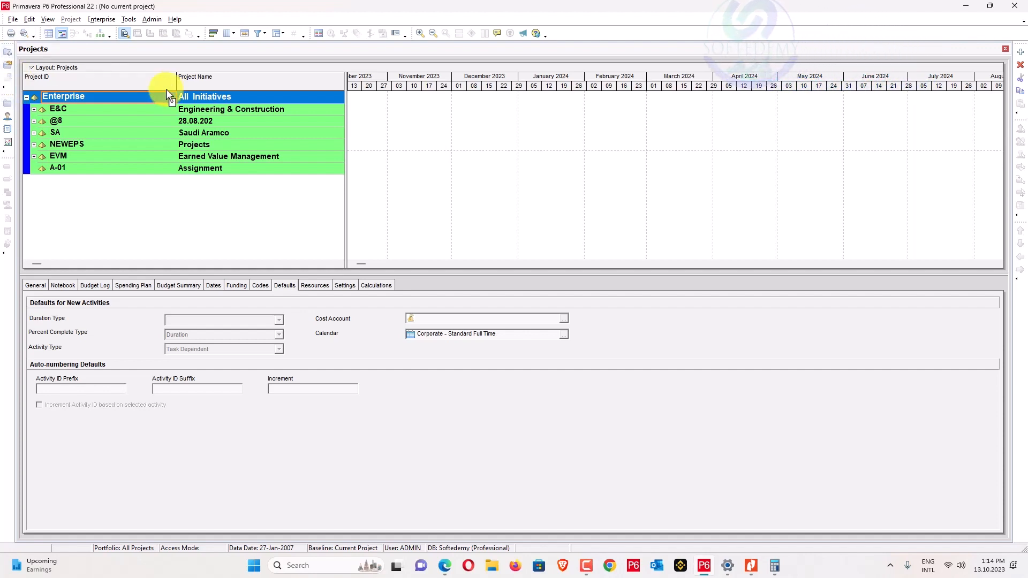
Create a new project under A-01 with ID COB and name 'Contruction of Office Building'.
click(94, 169)
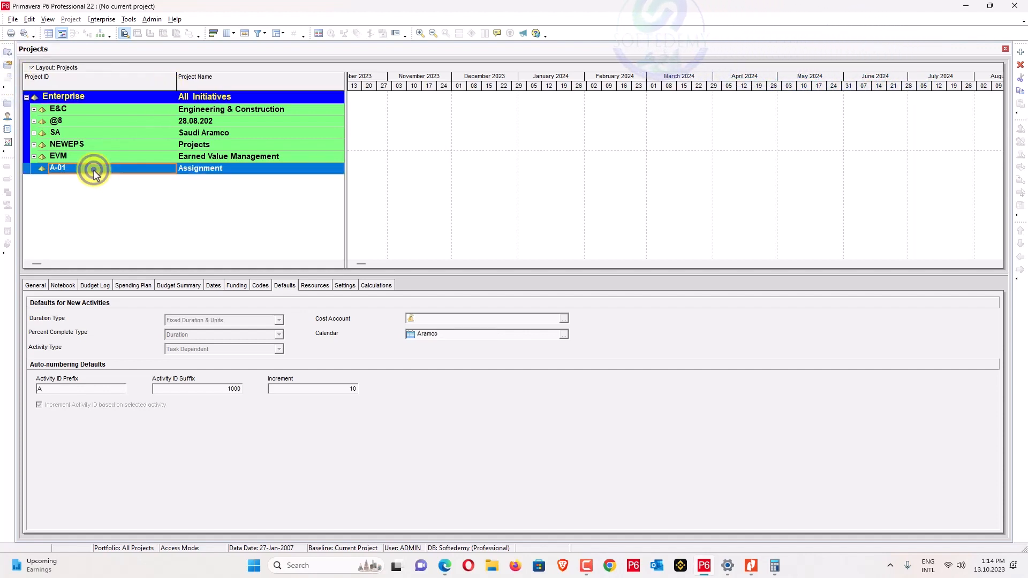
click(1020, 54)
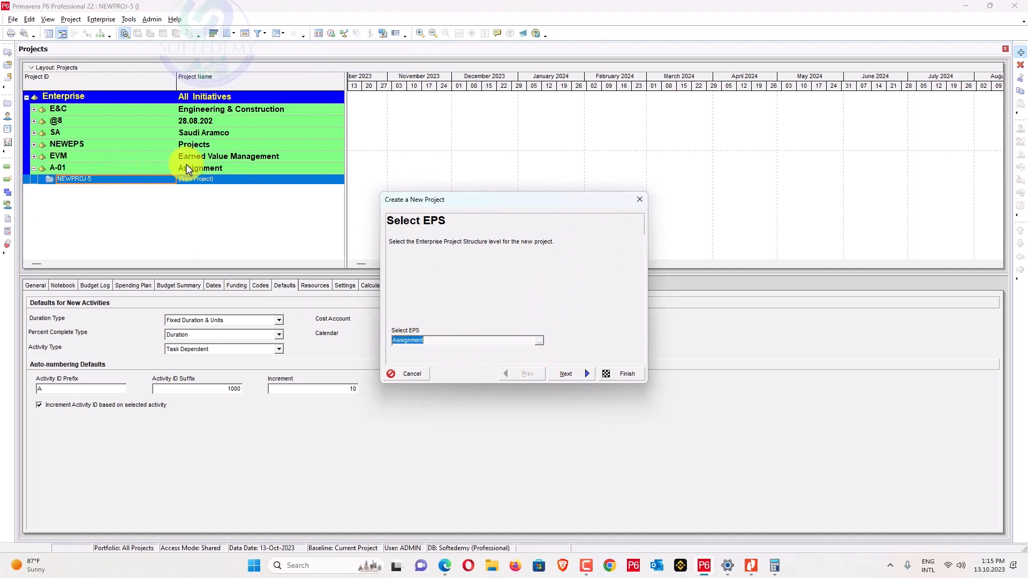
click(564, 374)
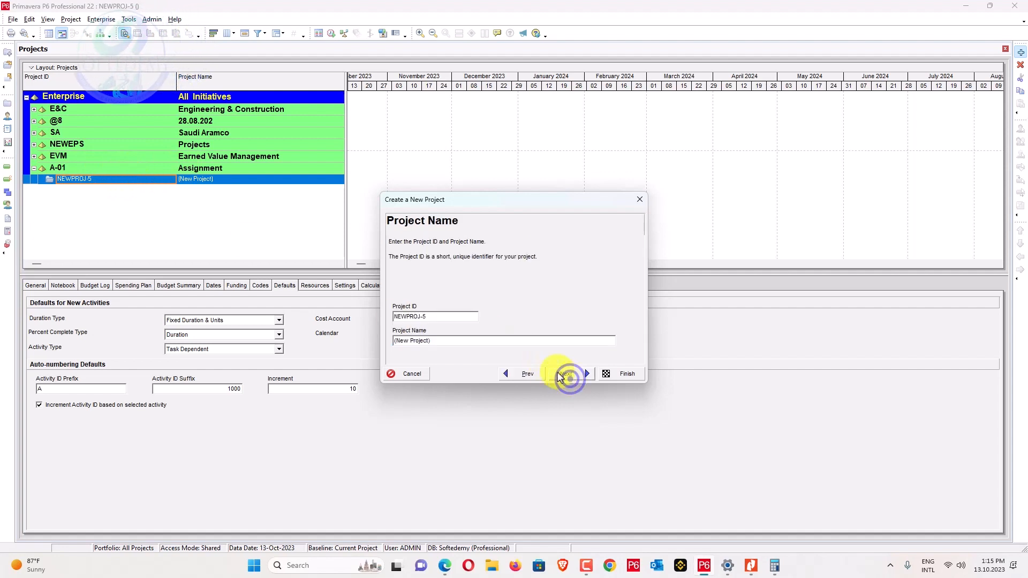
click(431, 315)
text(COB)
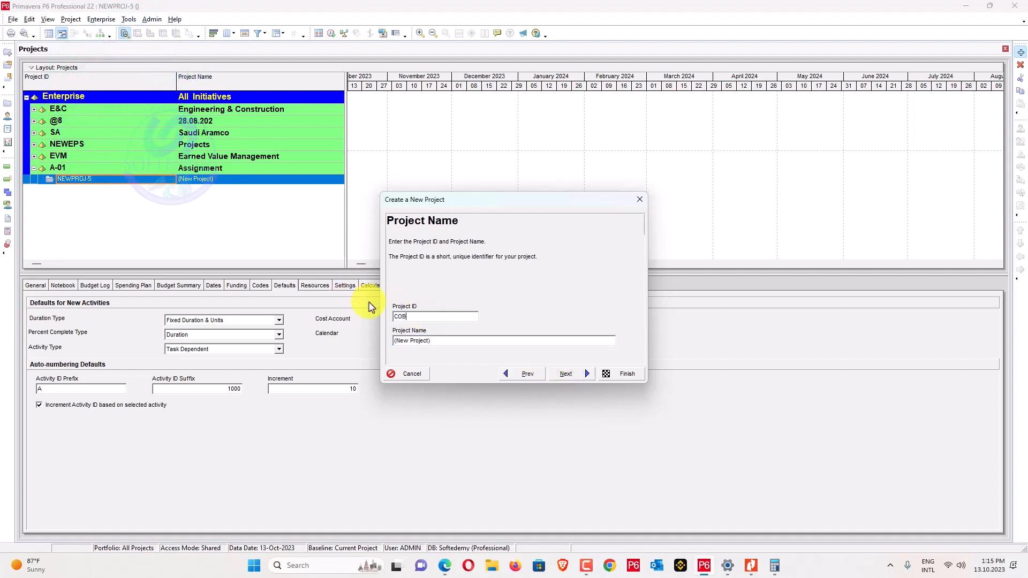
click(444, 340)
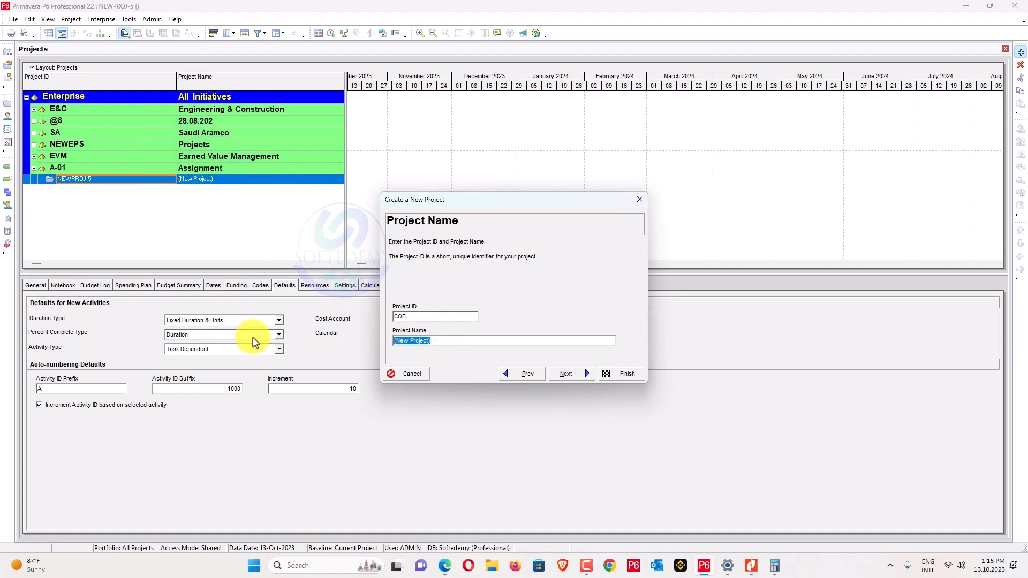
text(C)
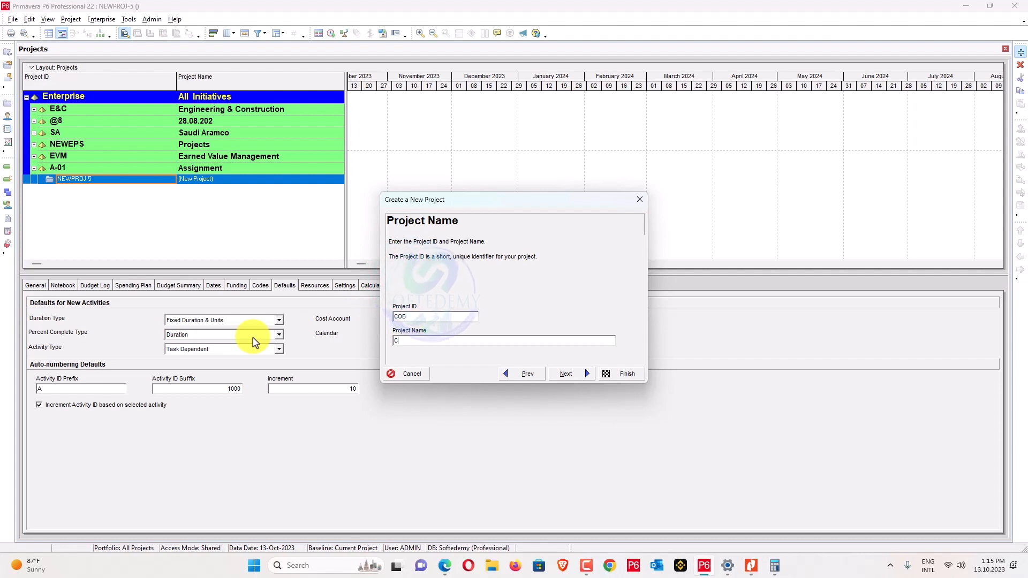
text(ontr)
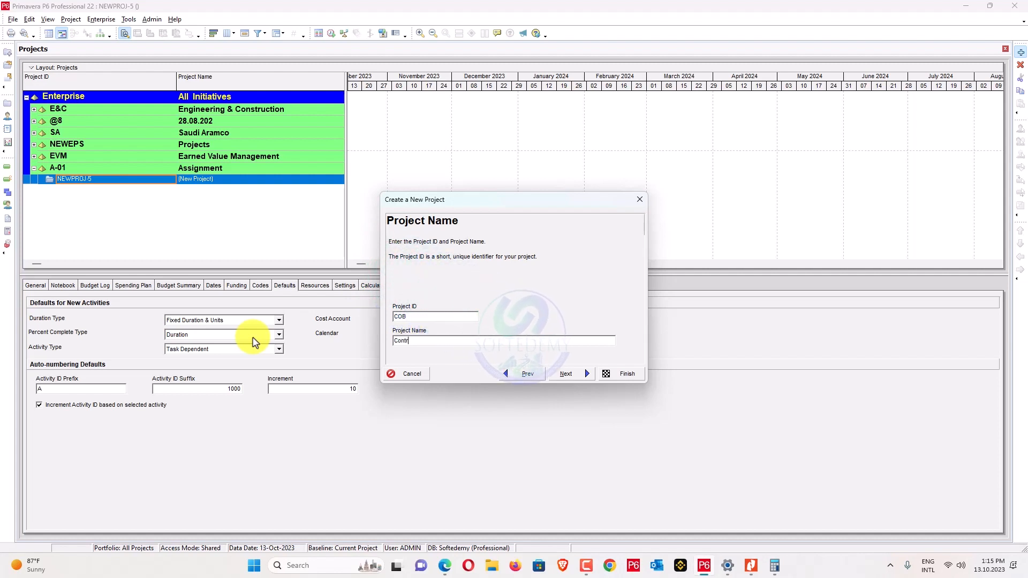
text(uction )
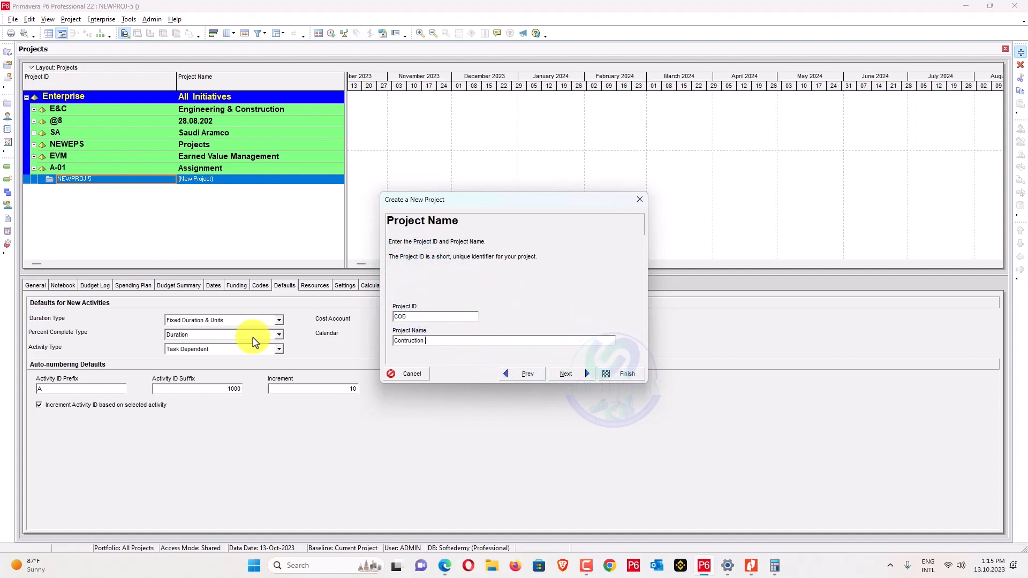
text(of)
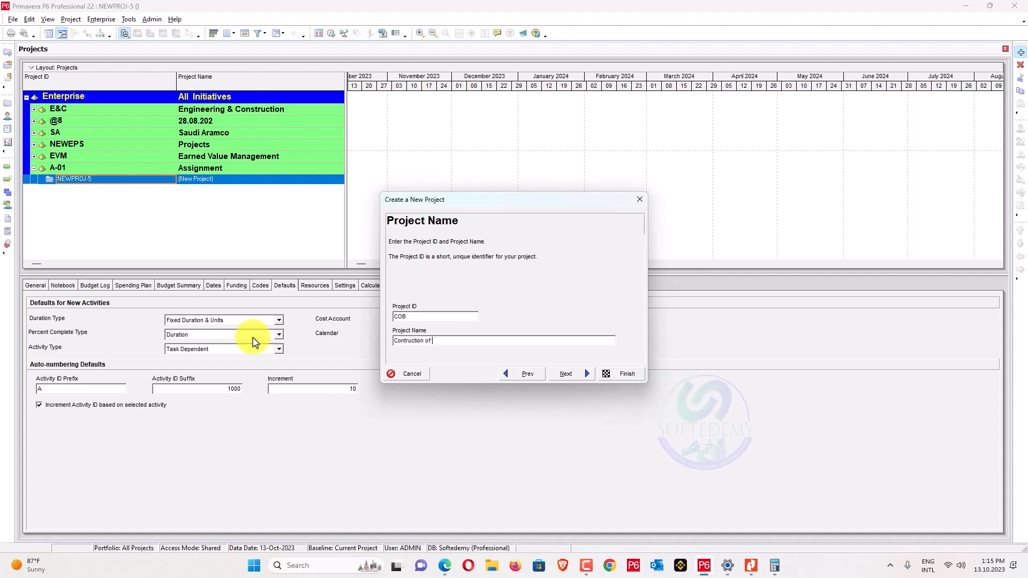
text( Office)
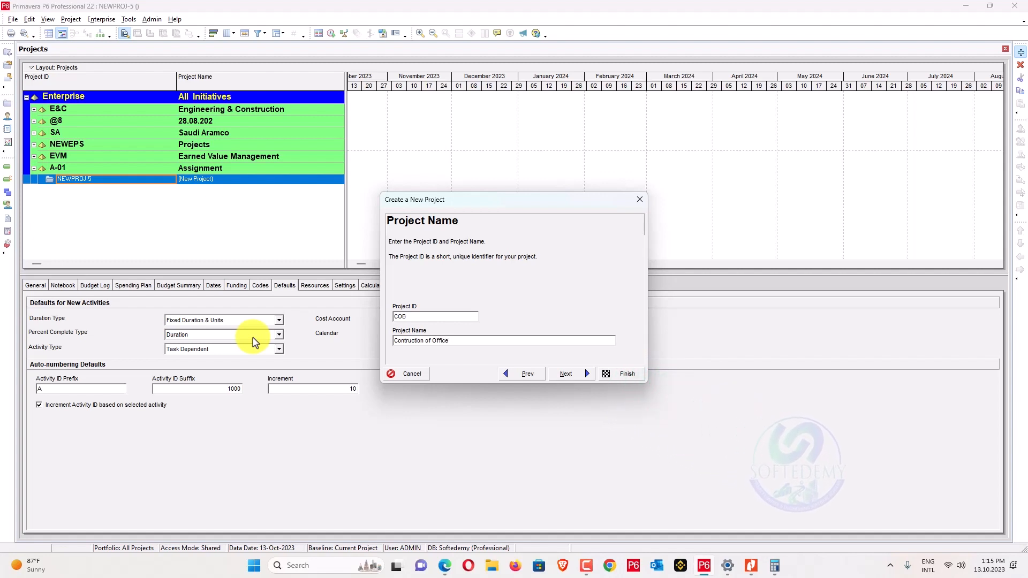
text( Building)
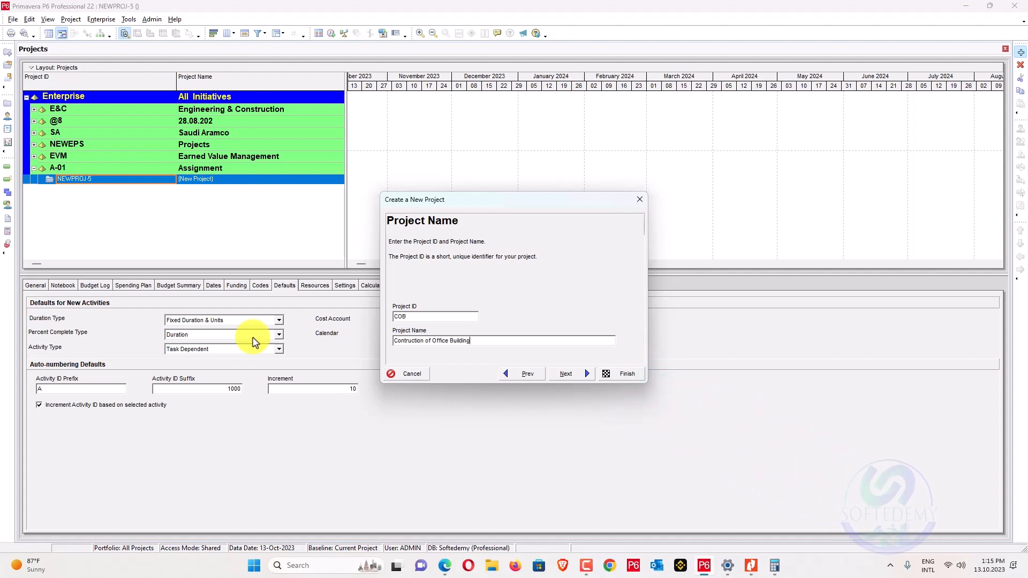
click(580, 375)
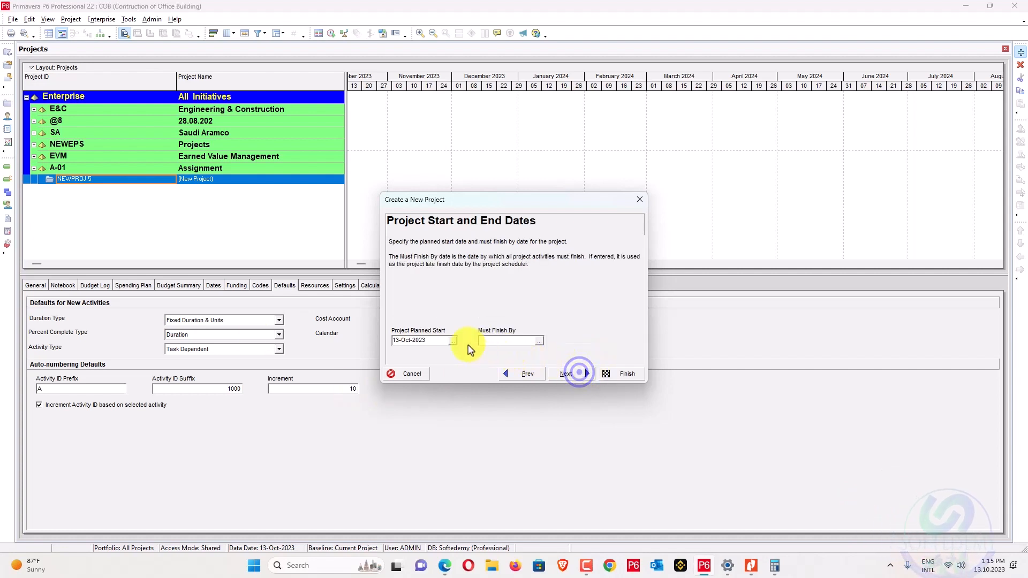
Set the project's planned start date to 17-Dec-2022.
click(752, 567)
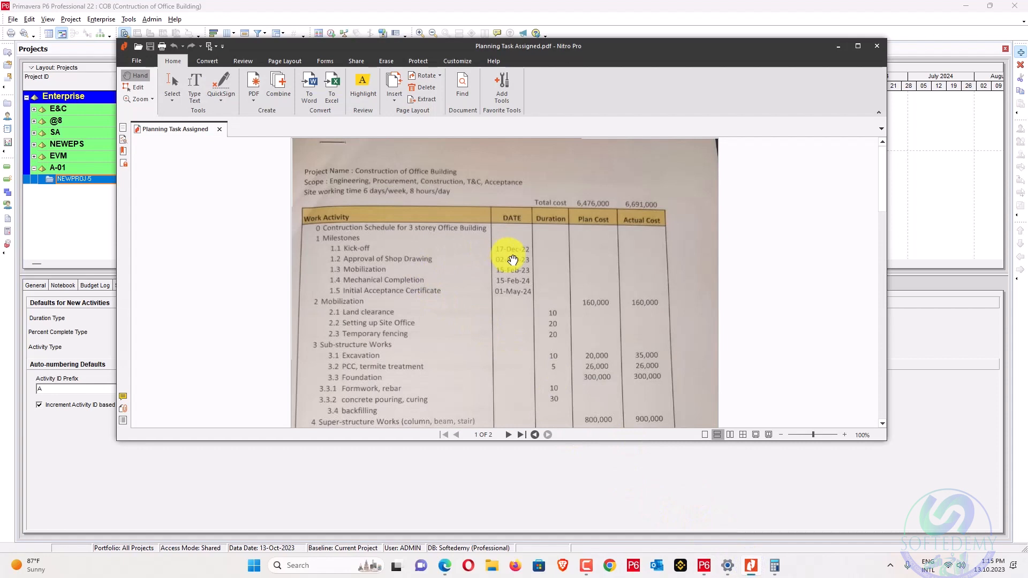
key(alt+Tab)
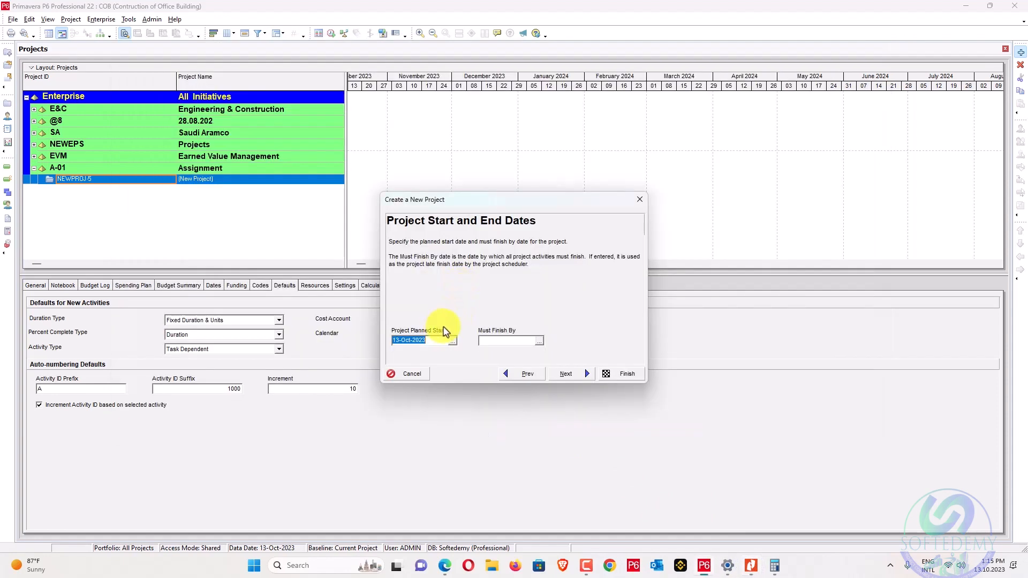
click(452, 340)
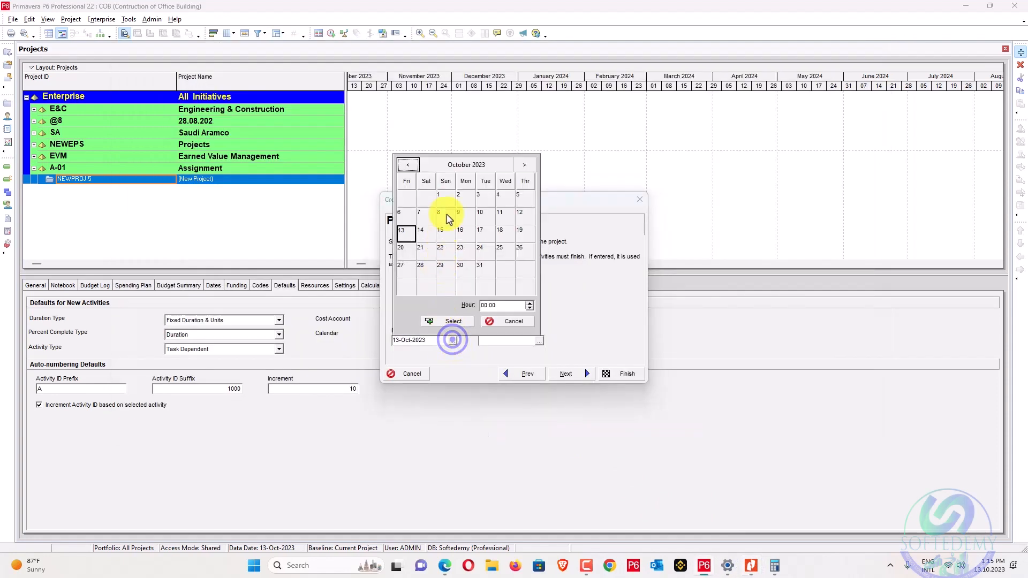
click(456, 166)
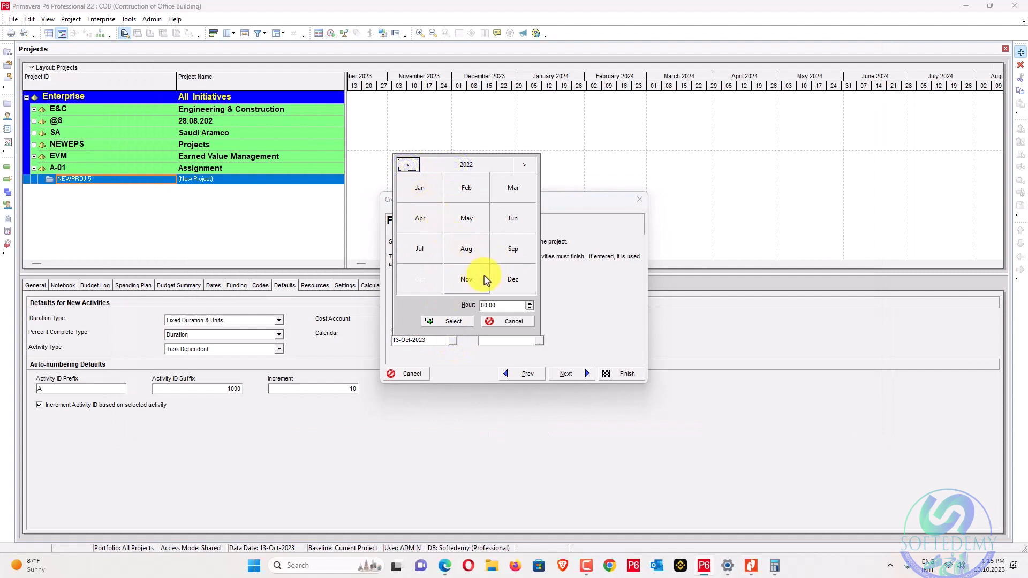
click(528, 278)
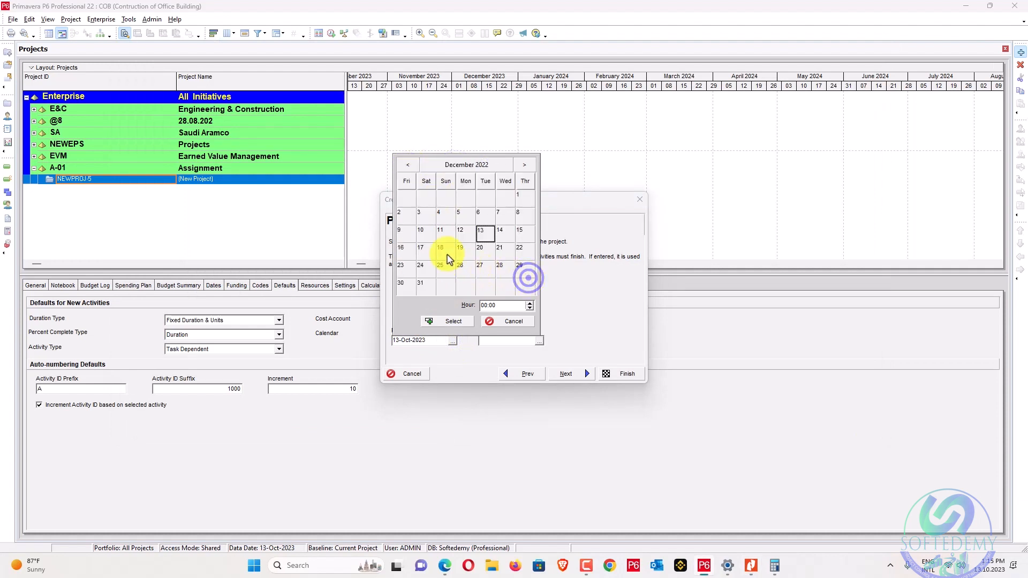
click(449, 324)
Set the Must Finish By date to 01-May-2024, checking it against the PDF.
click(540, 343)
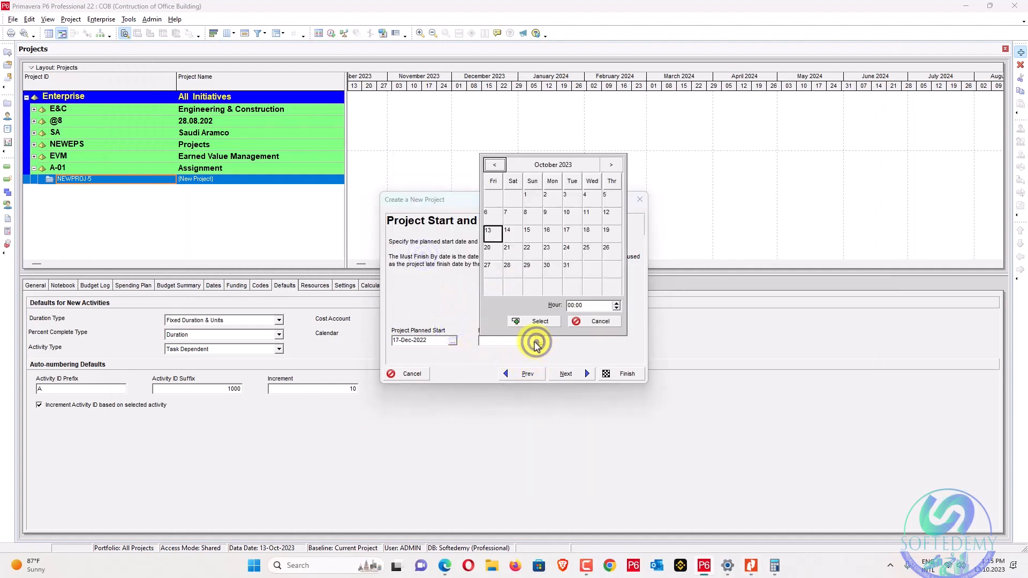
key(alt+Tab)
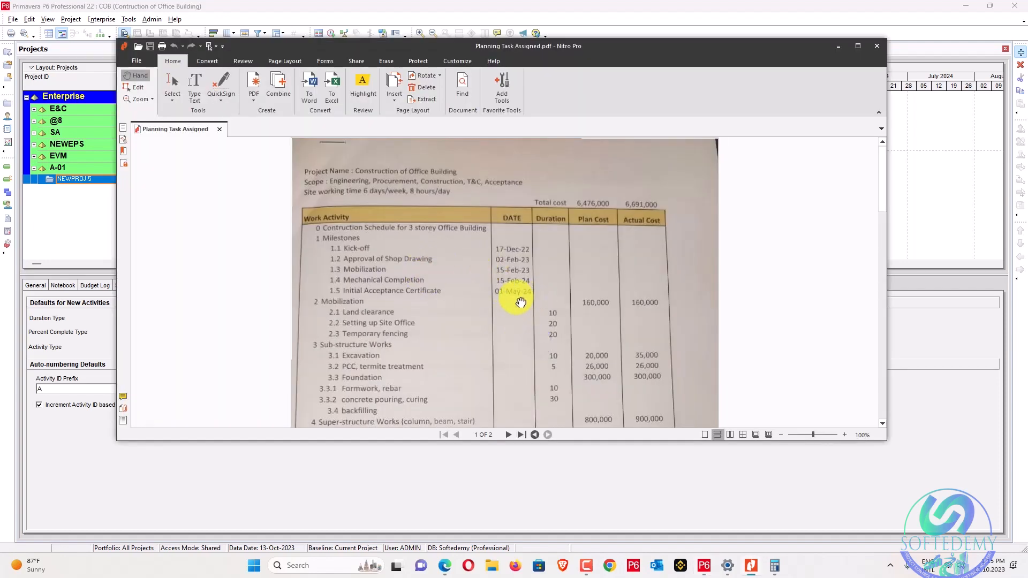
key(alt+Tab)
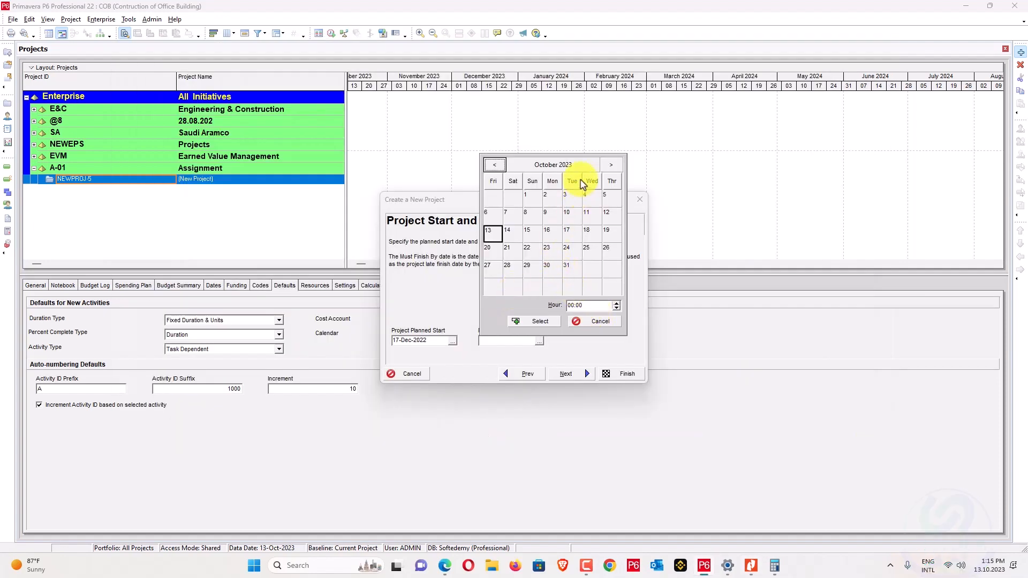
click(580, 167)
click(555, 220)
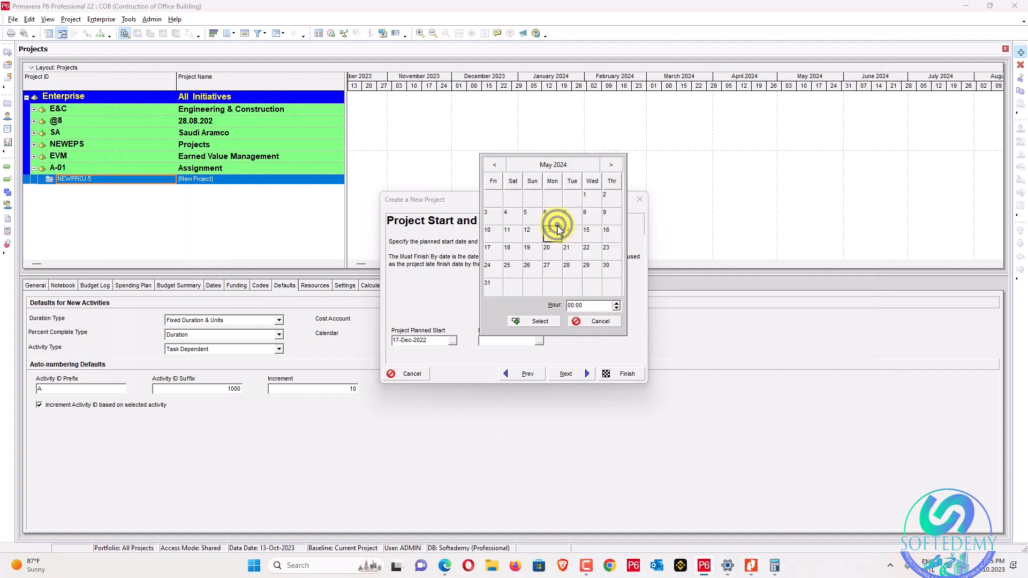
key(alt+Tab)
key(alt+Tab)
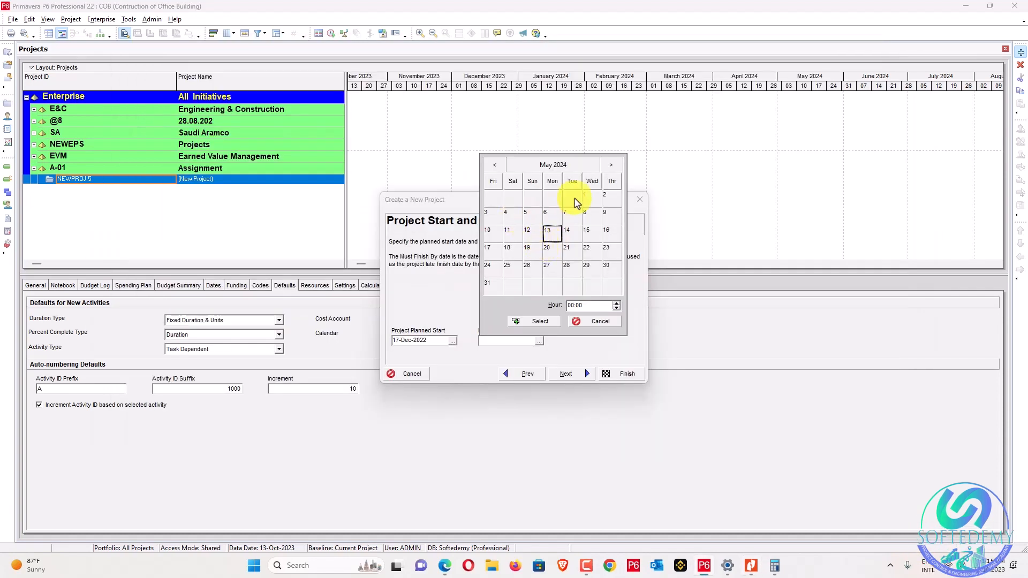
click(592, 197)
key(alt+Tab)
key(alt+Tab)
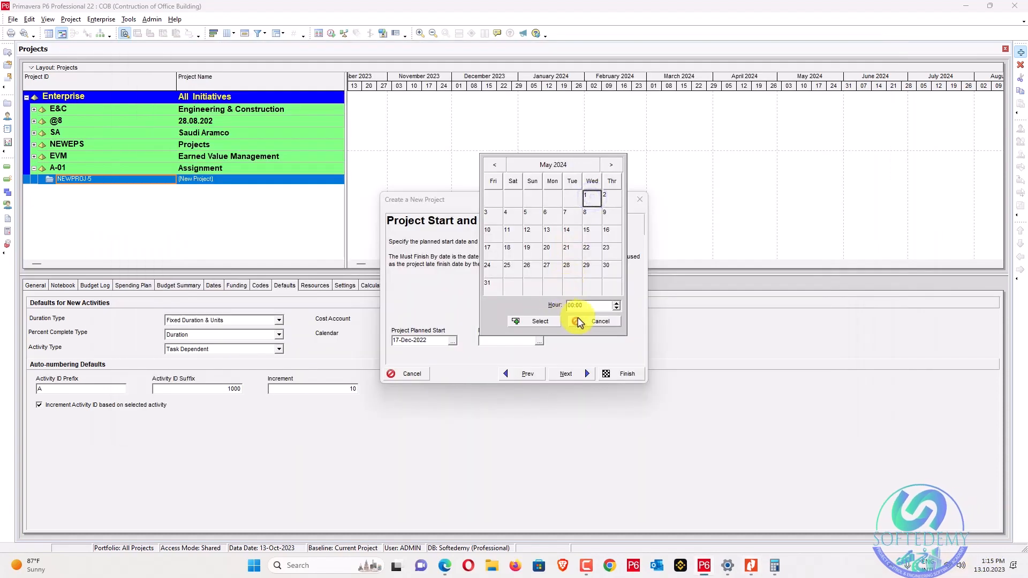
click(548, 318)
click(577, 373)
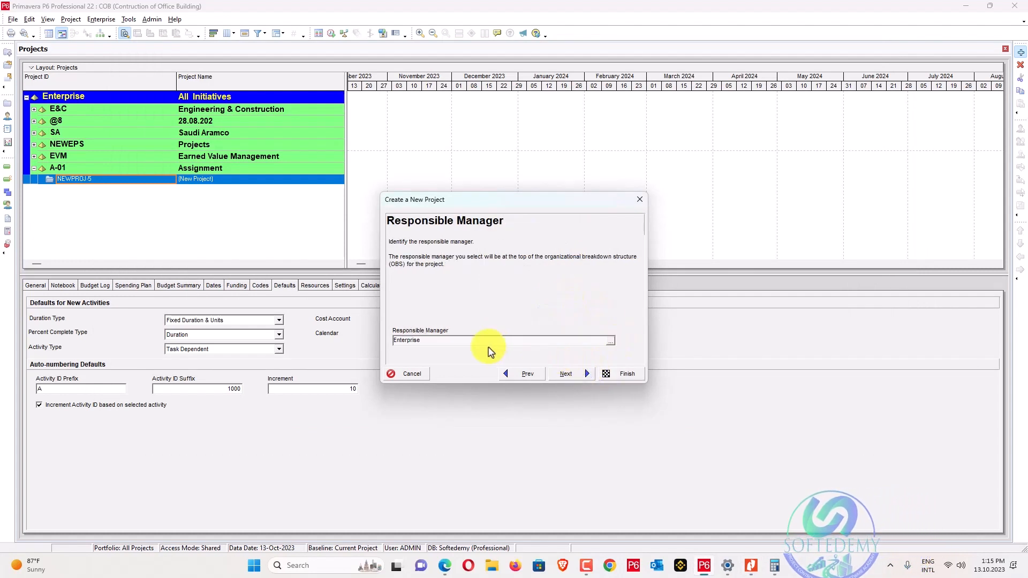
Keep Enterprise as responsible manager and Standard Rate, then finish the project wizard.
click(575, 373)
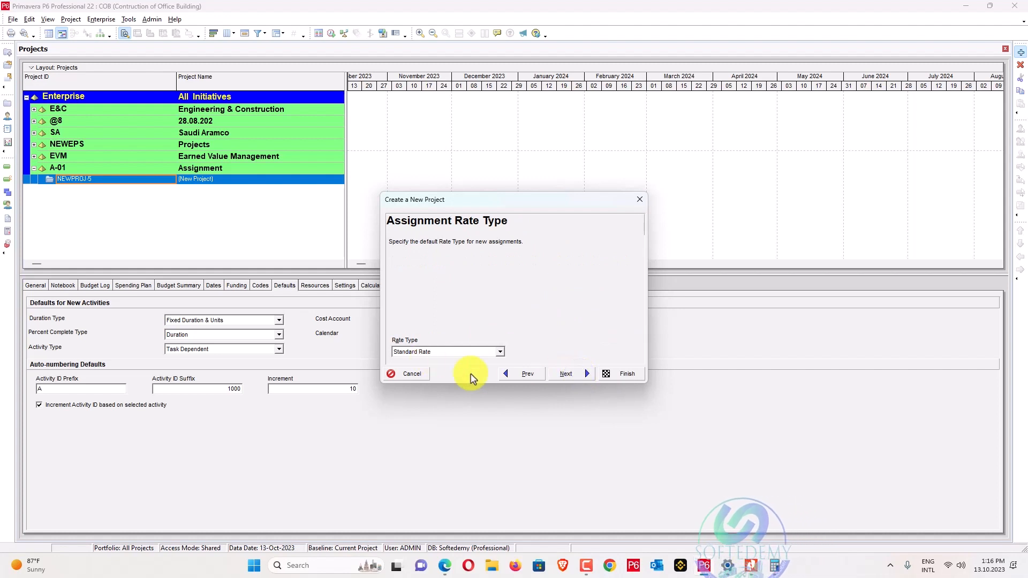
click(566, 374)
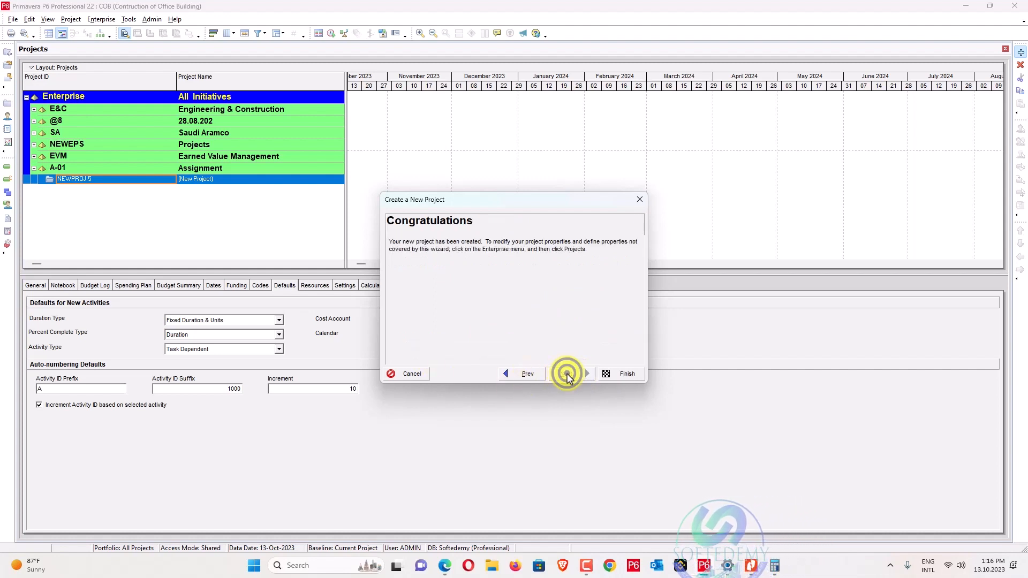
click(605, 375)
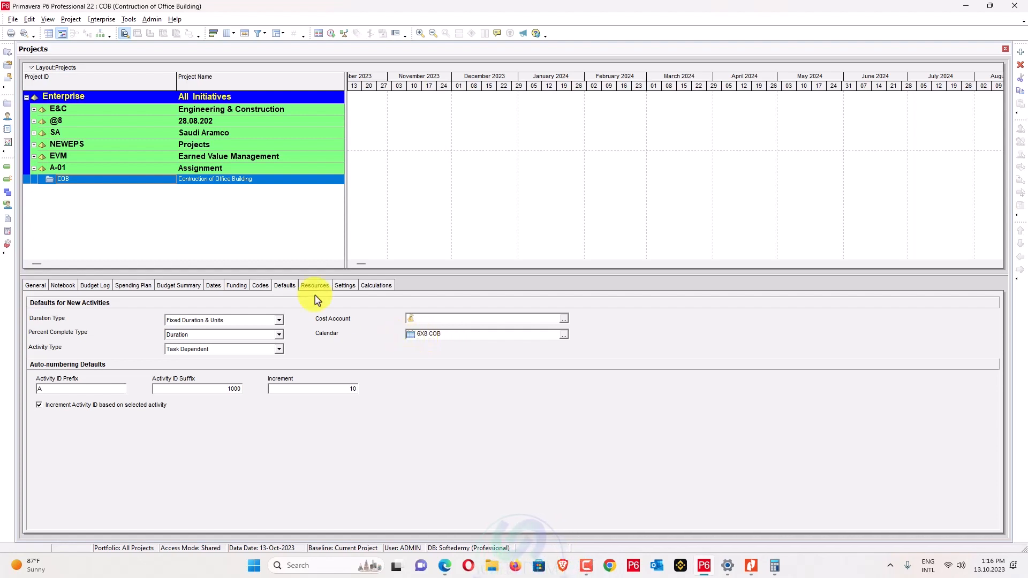
Open project COB and show its Activities and WBS views.
right_click(113, 182)
click(155, 189)
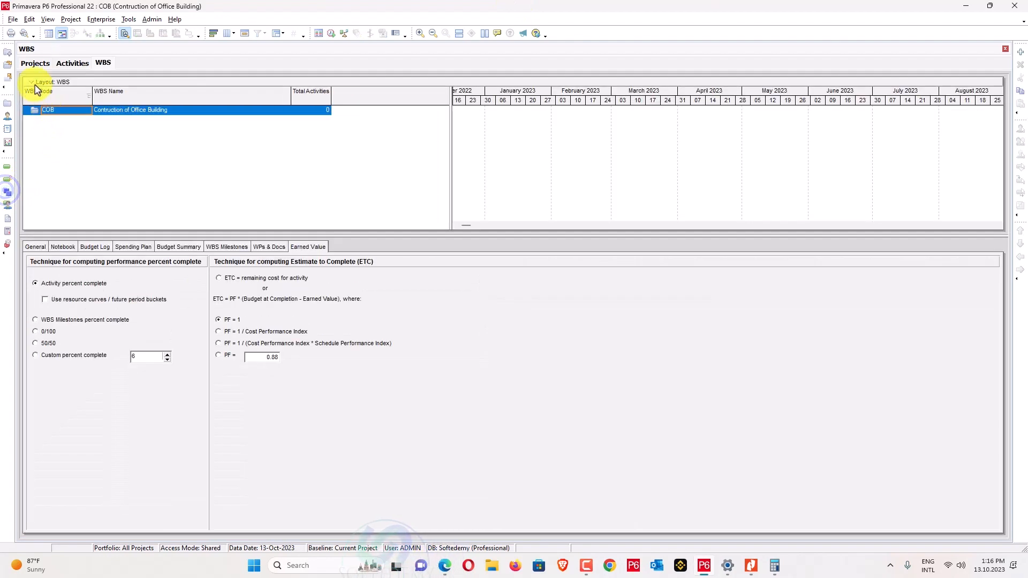
click(35, 63)
click(60, 62)
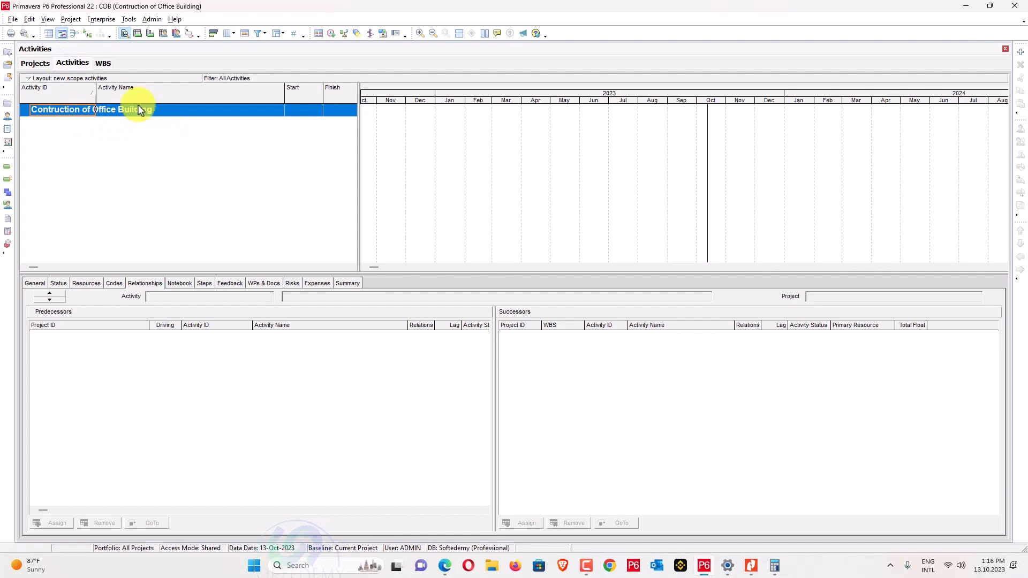
click(103, 64)
Scroll through the planning PDF's Work Activity table, then minimize Nitro Pro.
key(alt+Tab)
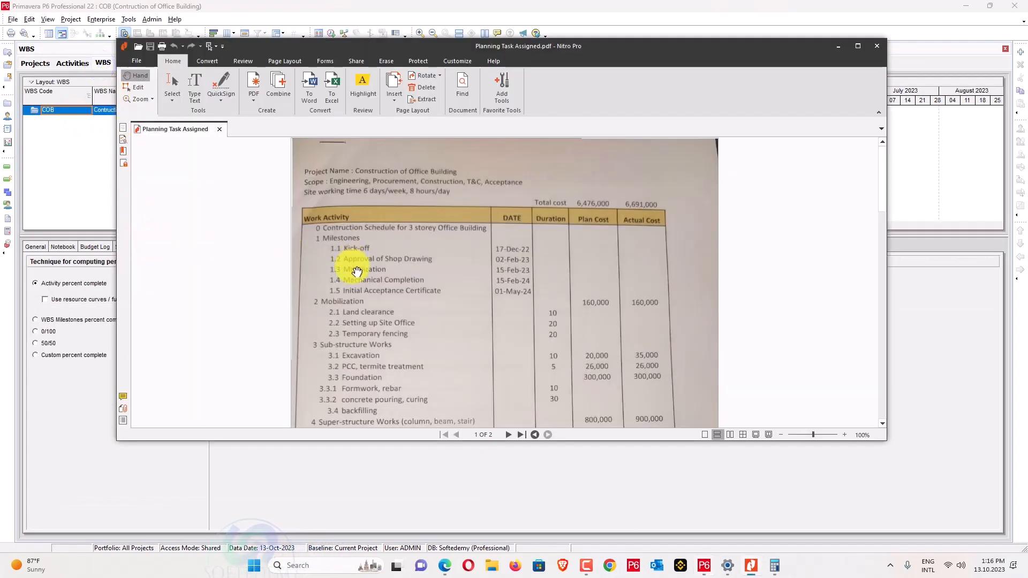
scroll(352, 269, down, 3)
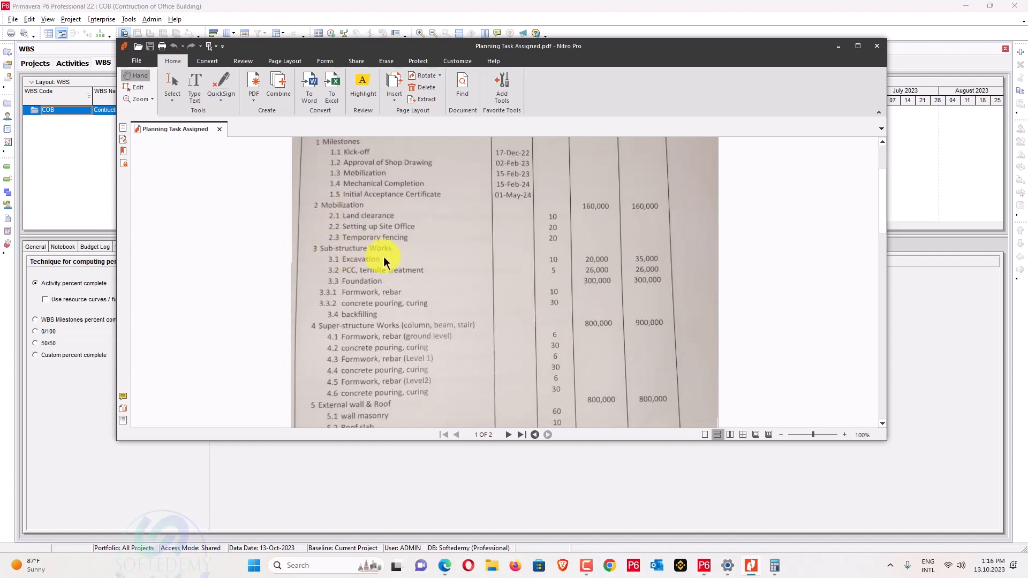
scroll(407, 332, down, 2)
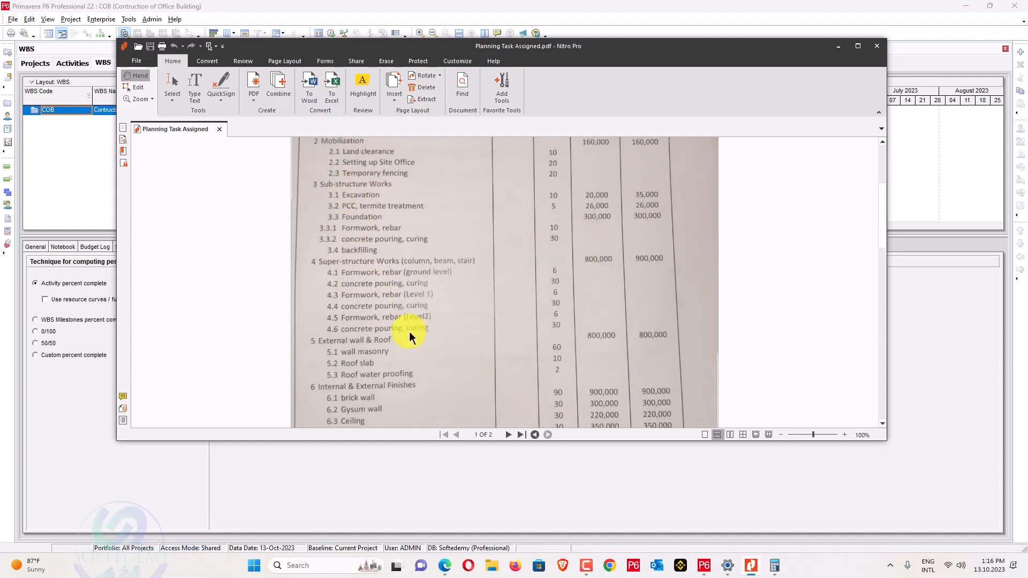
click(838, 46)
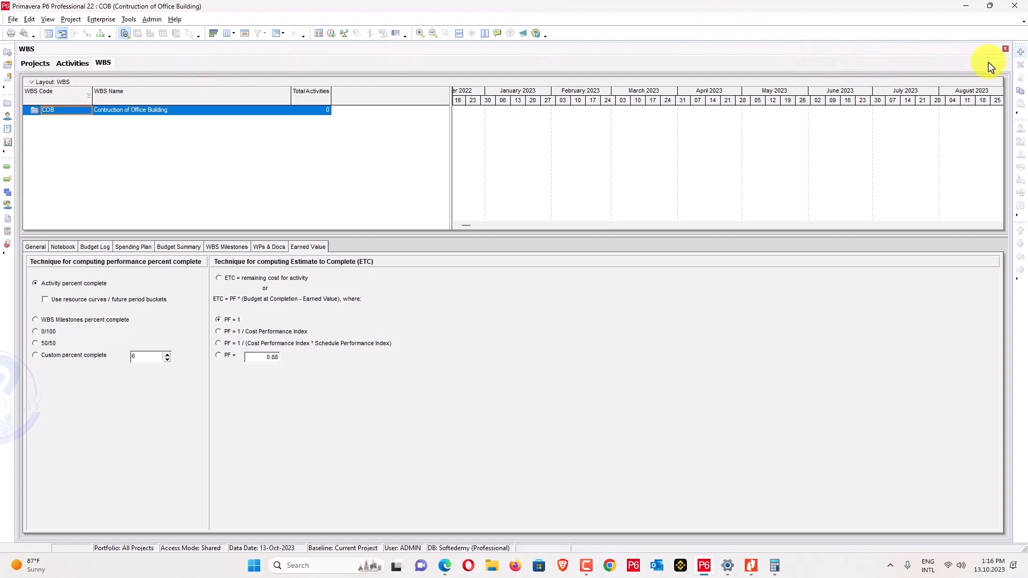
Insert three new nested WBS elements under the COB project.
click(333, 142)
key(Insert)
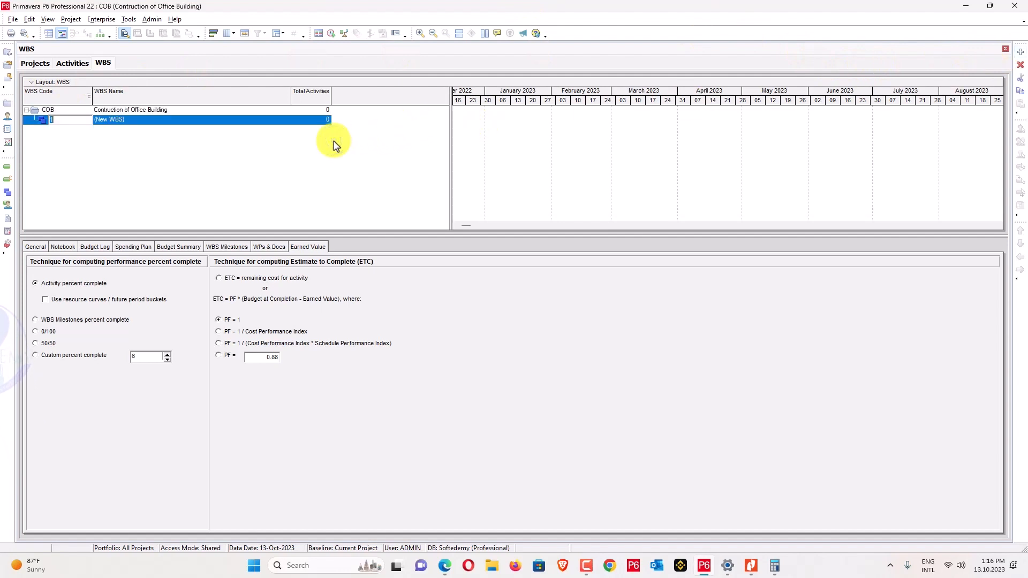
key(Insert)
key(Insert)
key(Insert)
key(Insert)
key(Insert)
key(Insert)
key(Insert)
key(Insert)
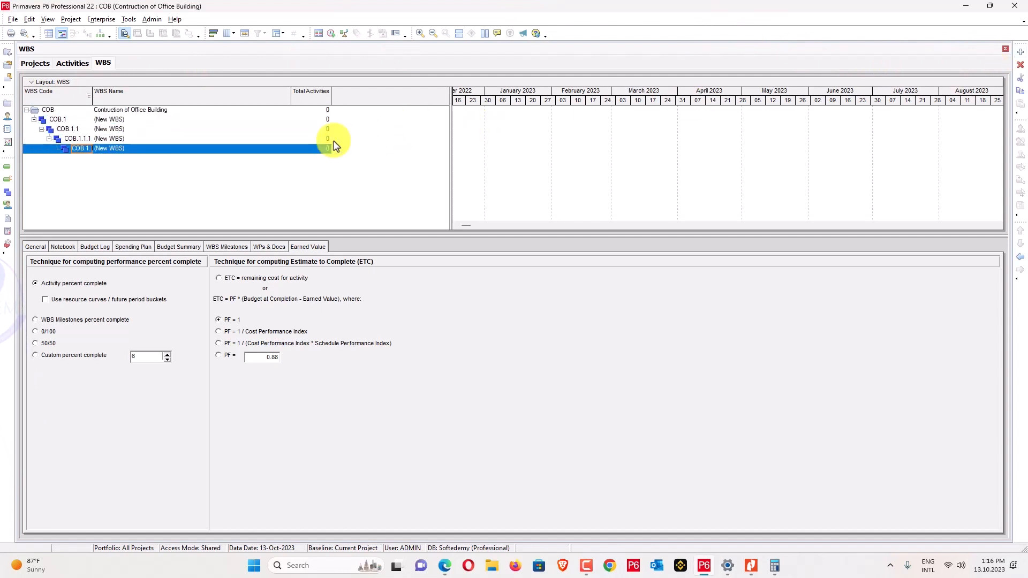
key(Insert)
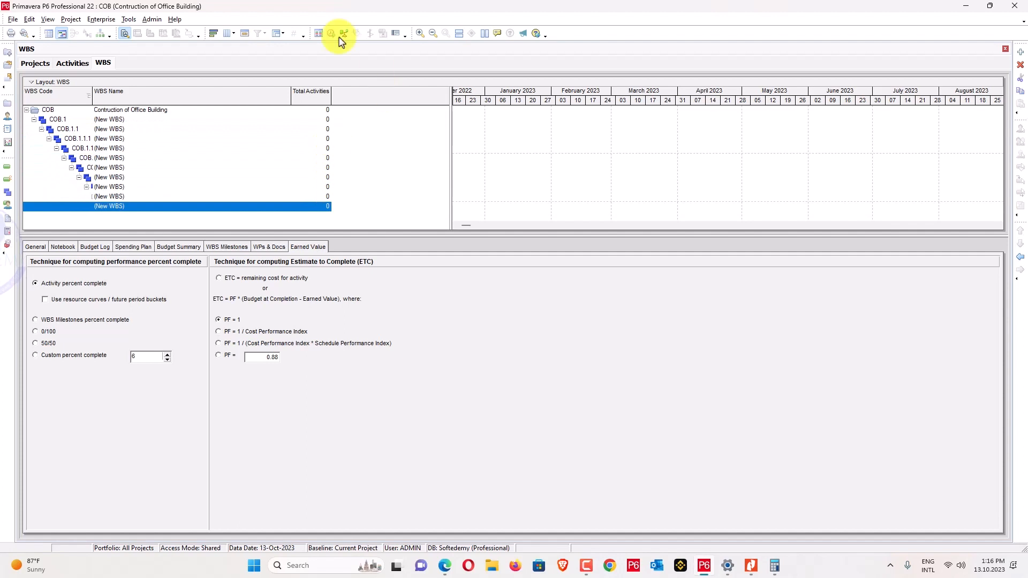
Rename the COB.1 WBS element to 'Milestones'.
click(109, 119)
click(113, 120)
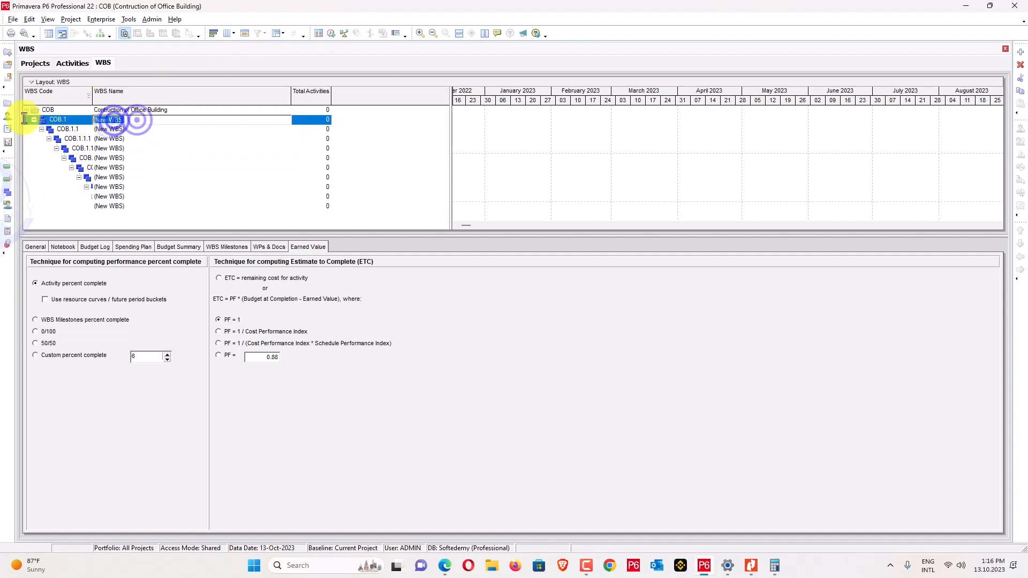
click(483, 11)
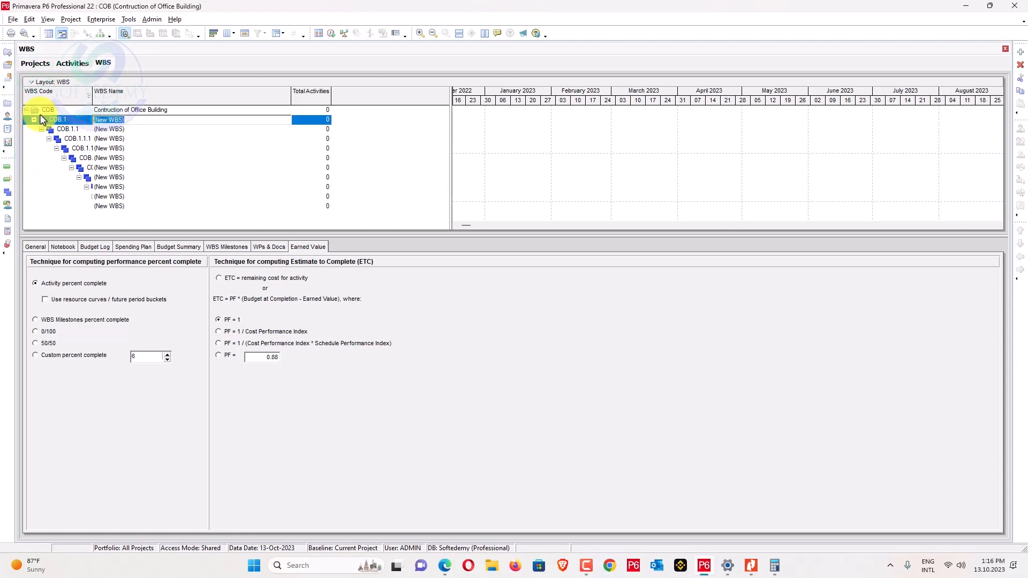
click(125, 118)
text(Milestones)
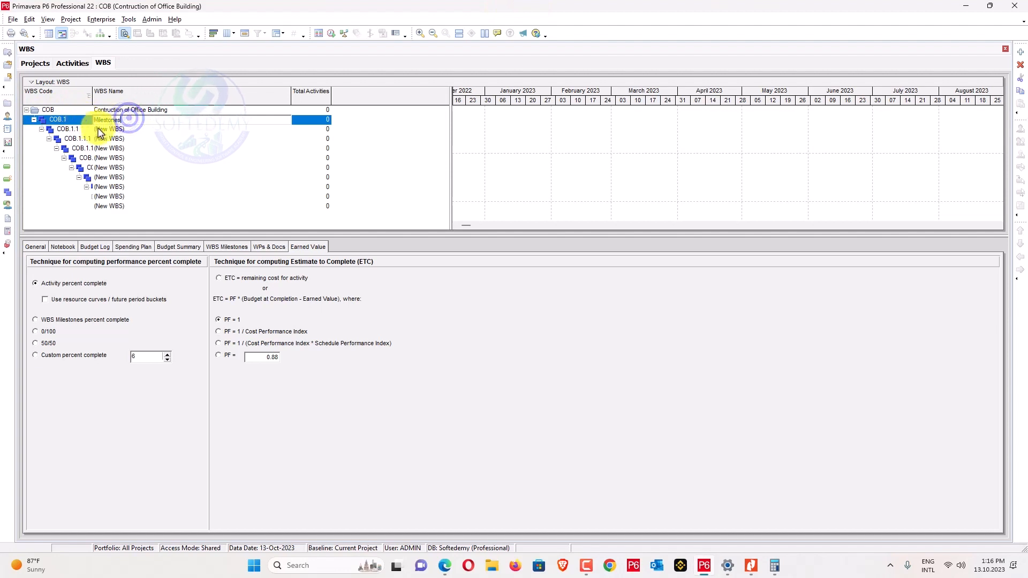
click(125, 129)
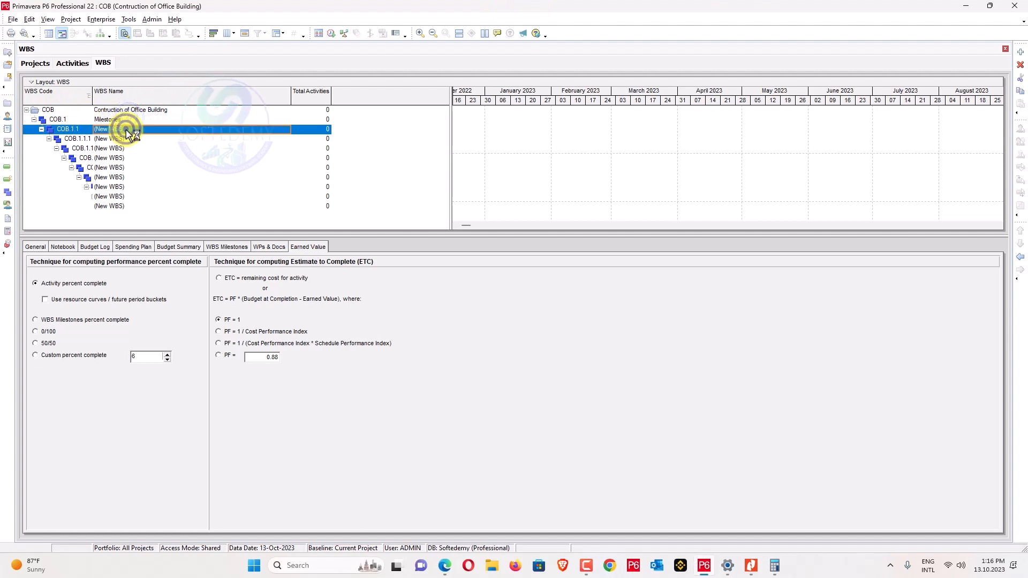
Outdent the new element to COB.2, naming COB.2 'Mobilization' and COB.3 'Sub-structure Works'.
click(1020, 256)
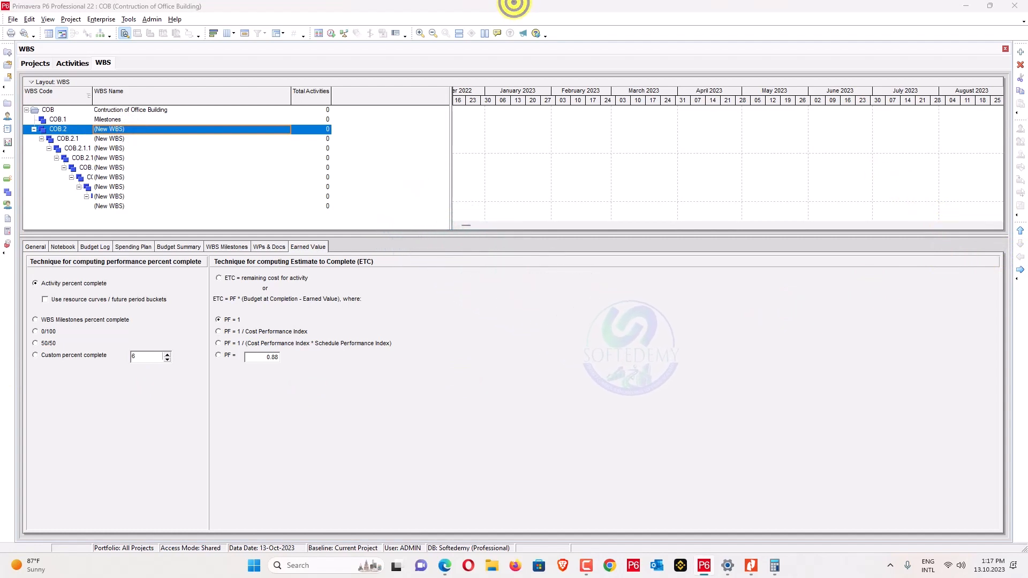
click(137, 130)
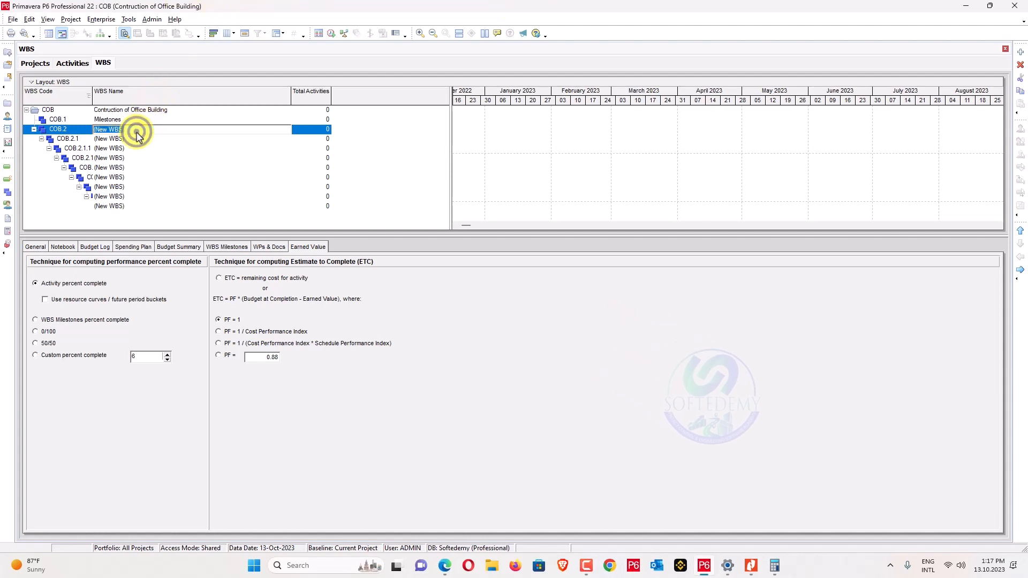
text(Mobilization)
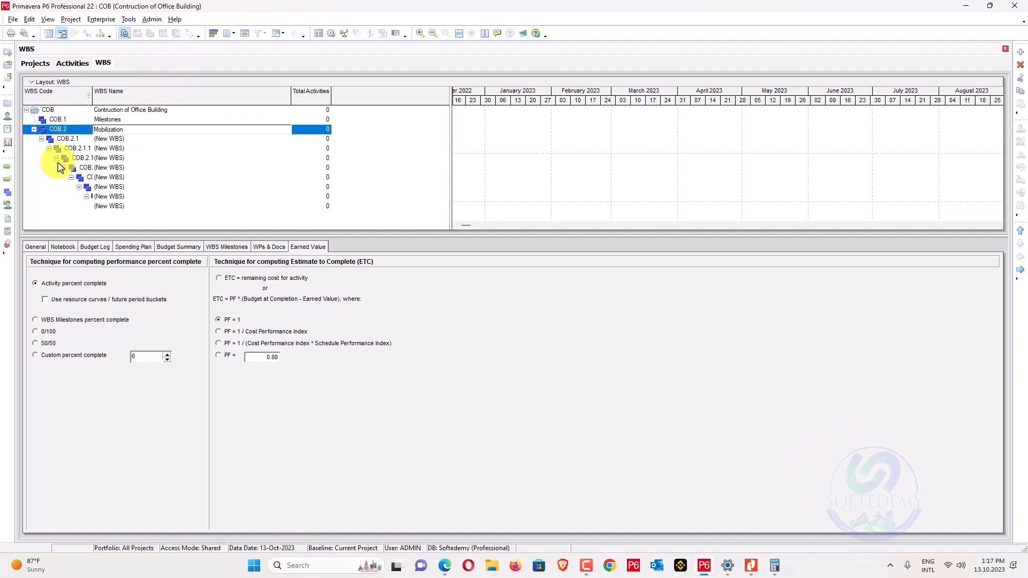
click(118, 139)
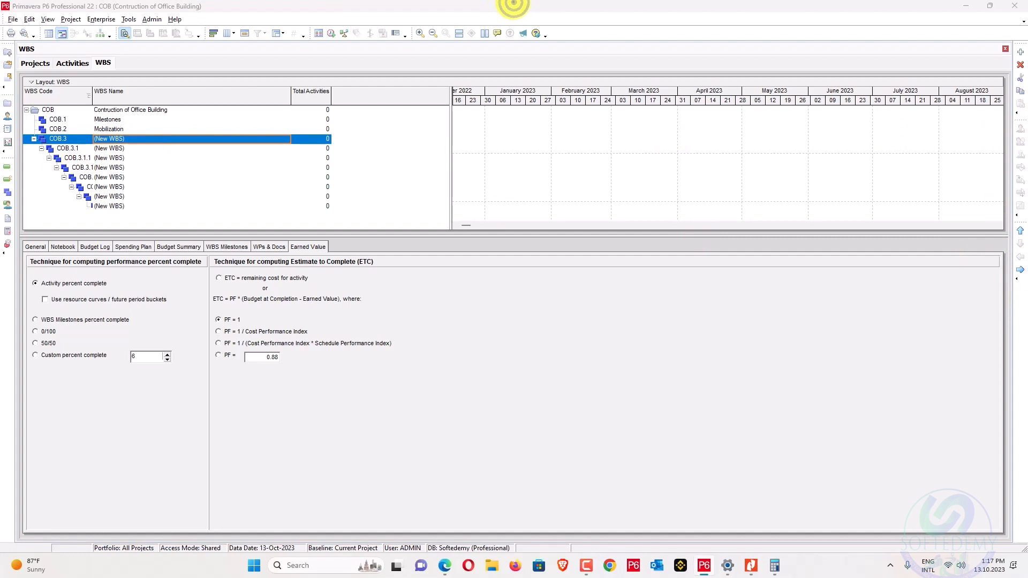
click(133, 139)
click(81, 148)
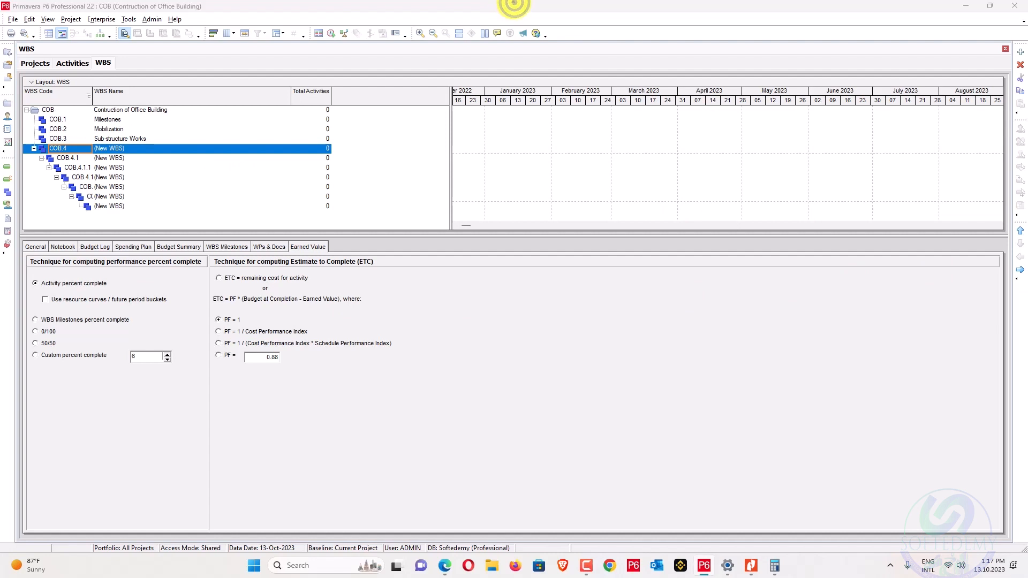
Name COB.4 'Super-structure Works (column, beam, stair)' and COB.5 'External wall & Roof'.
click(161, 149)
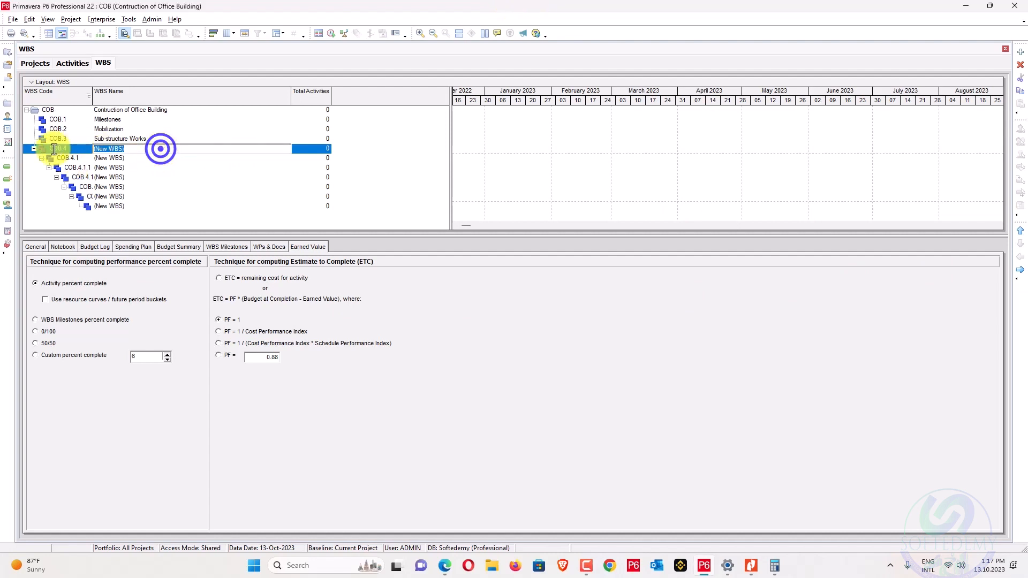
text(Super-structure Works (column, beam, stair))
click(142, 160)
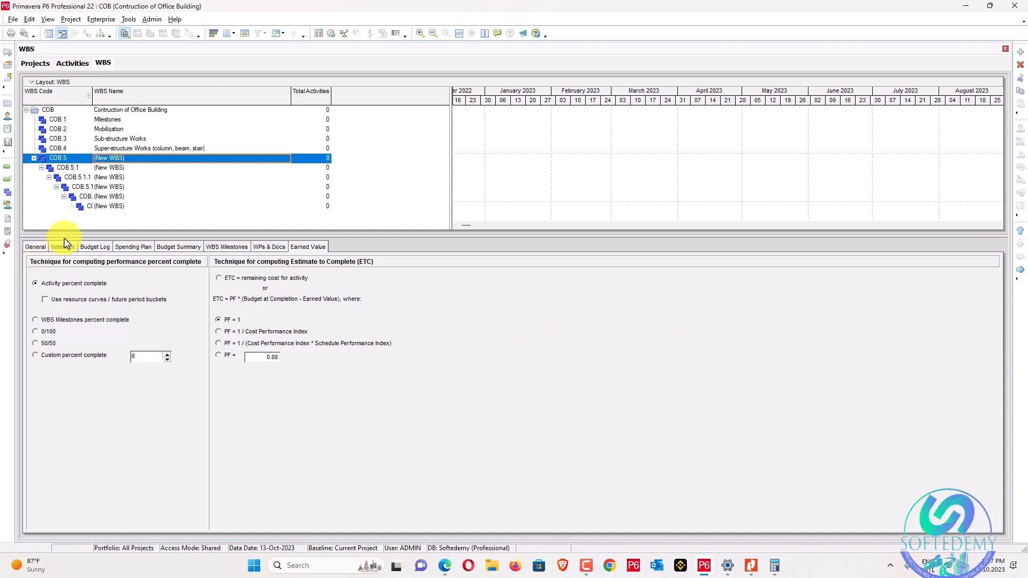
click(137, 161)
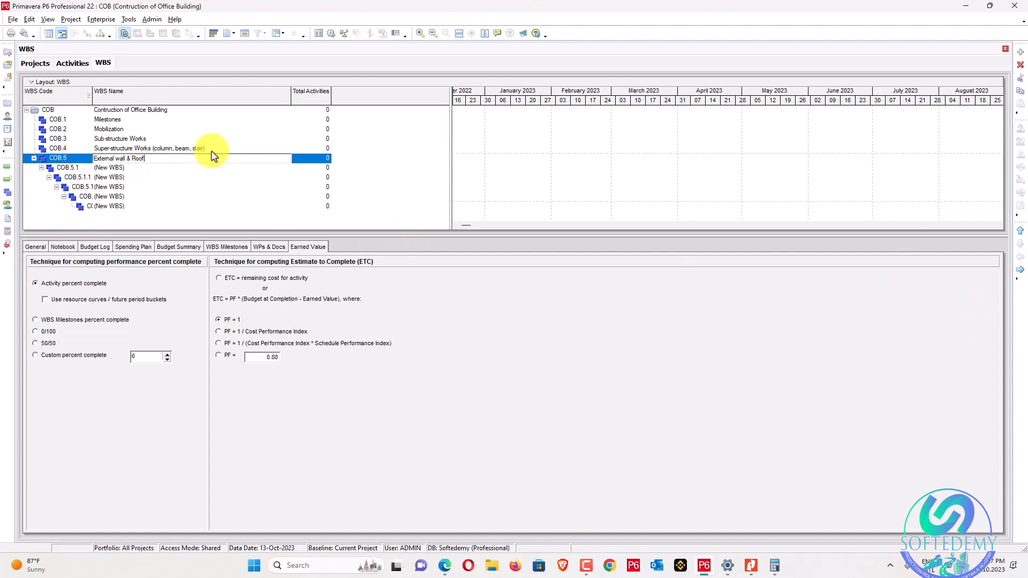
click(127, 168)
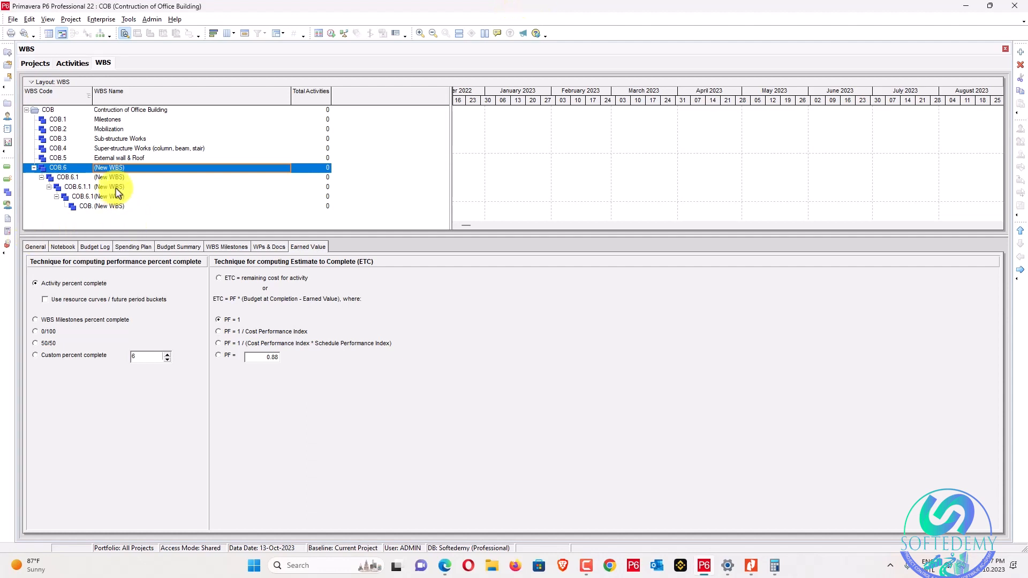
Name COB.6 'Internal & External Finishes' and COB.7 'Mechanical, Electrical, Plumbing'.
click(126, 167)
text(Internal & External Finishes)
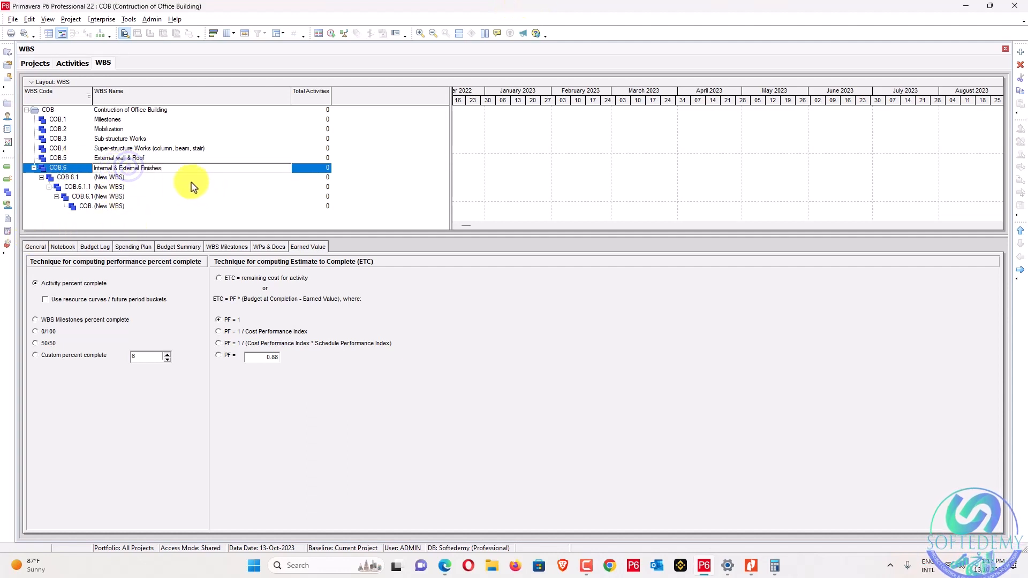
click(191, 180)
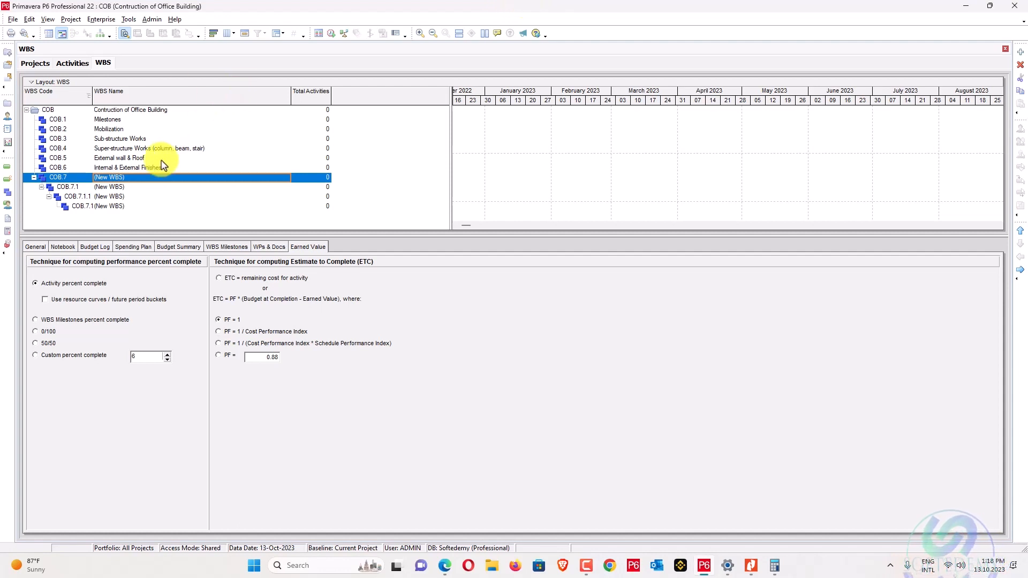
click(137, 177)
text(Mechanical, Electrical, Plumbing)
click(111, 190)
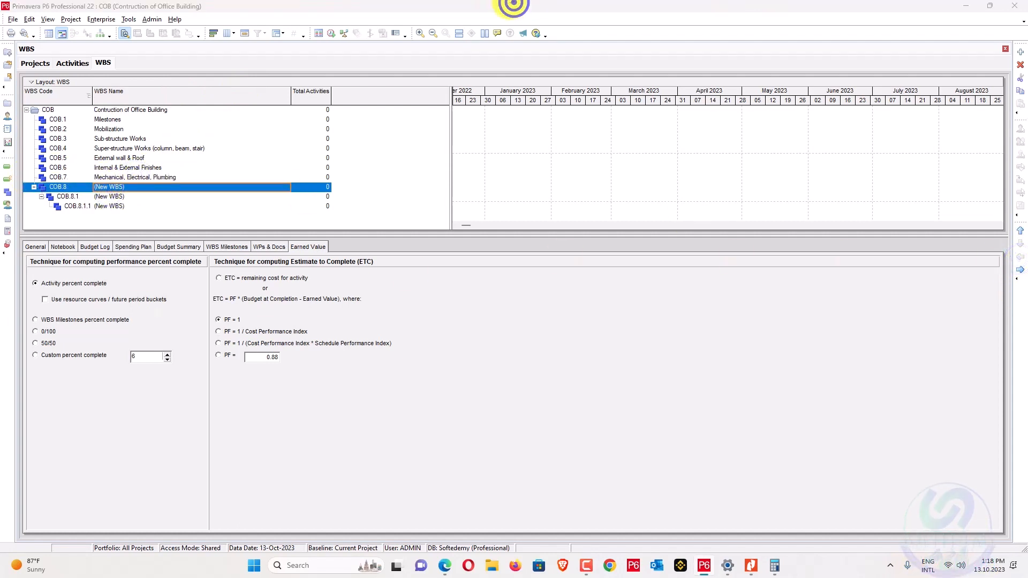
Name COB.8 'Architecture finishes' and the next 'Fence, Landscaping', then outdent the remaining element.
click(159, 185)
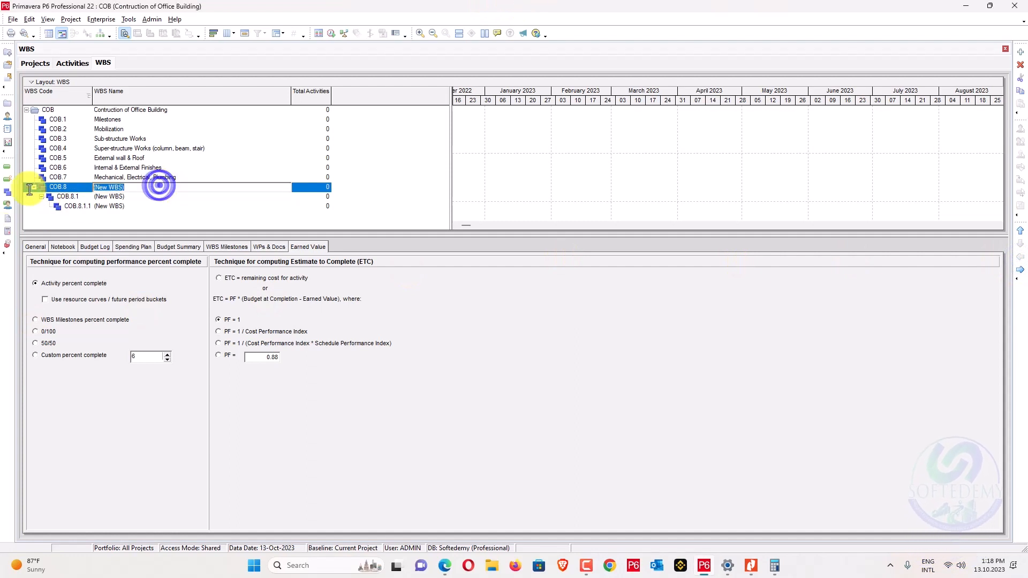
text(Architecture finishes)
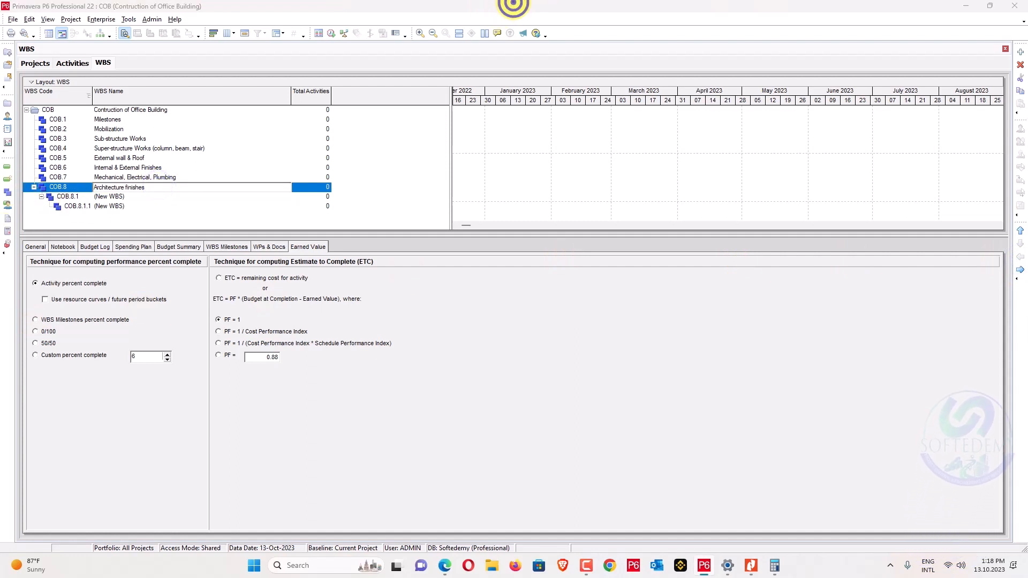
click(512, 6)
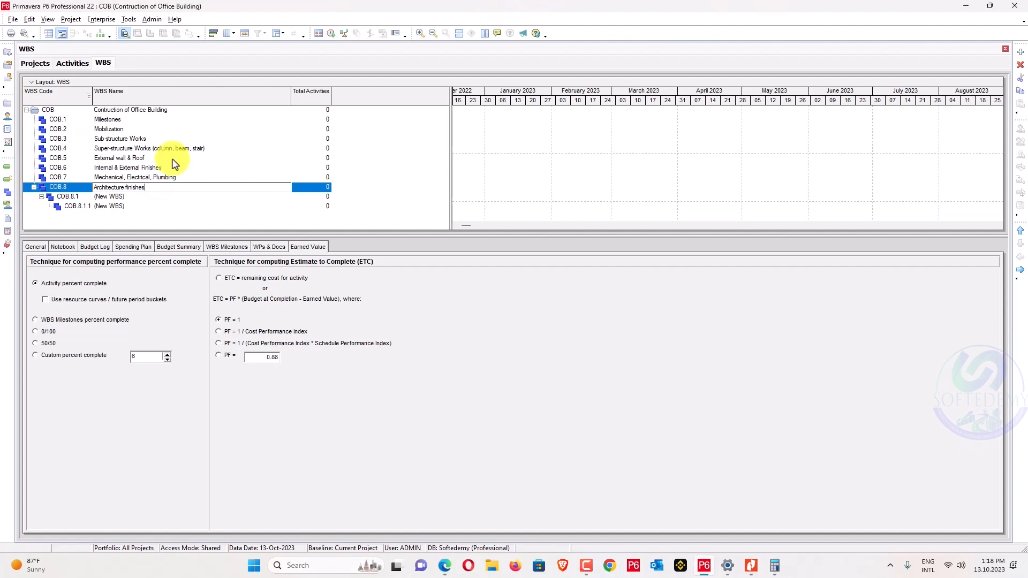
click(152, 196)
text(Fence, Landscaping)
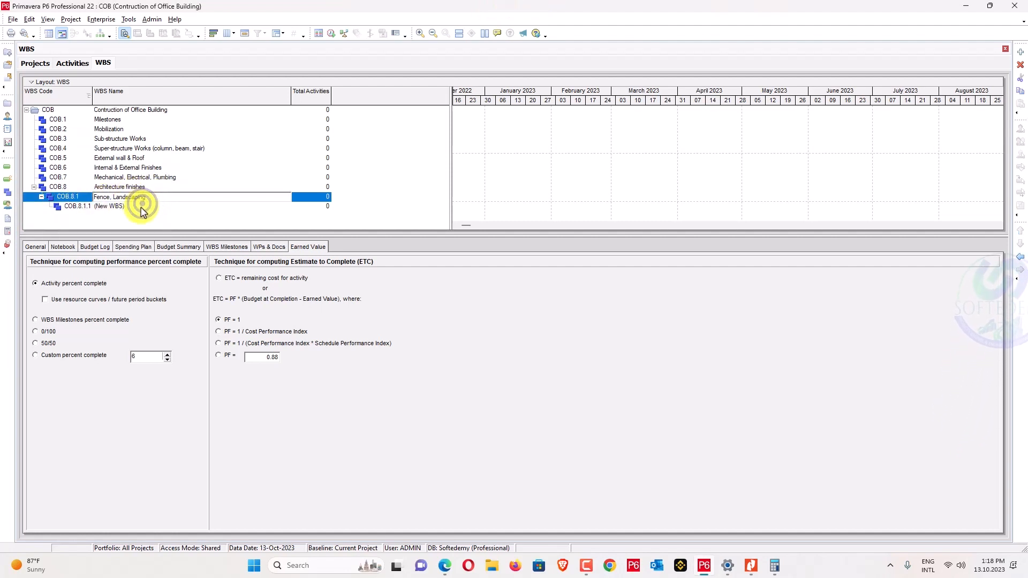
click(139, 208)
click(1021, 257)
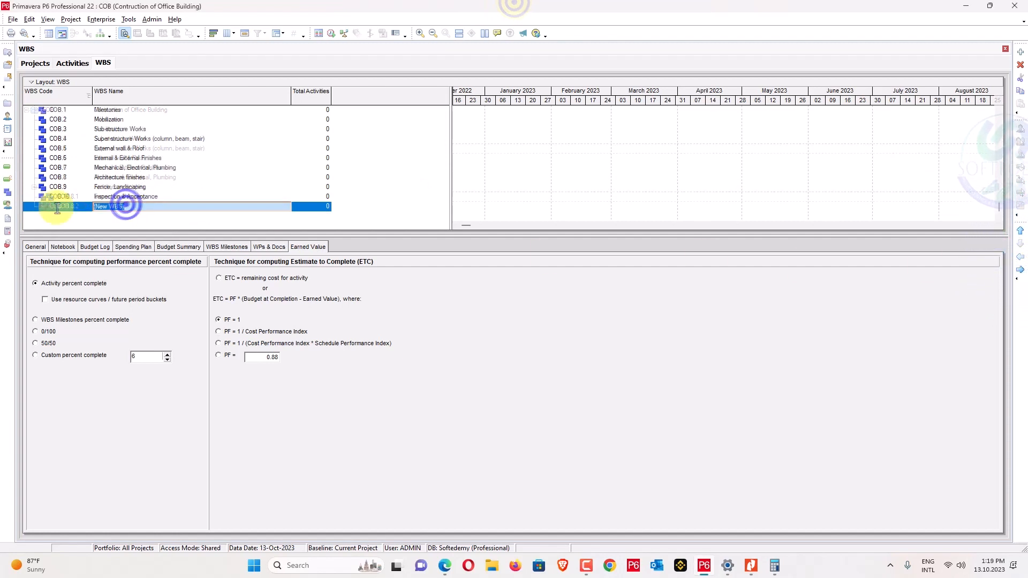
Check the planning PDF, then select the Inspection & Acceptance and Demobilization elements.
click(156, 187)
scroll(156, 185, up, 1)
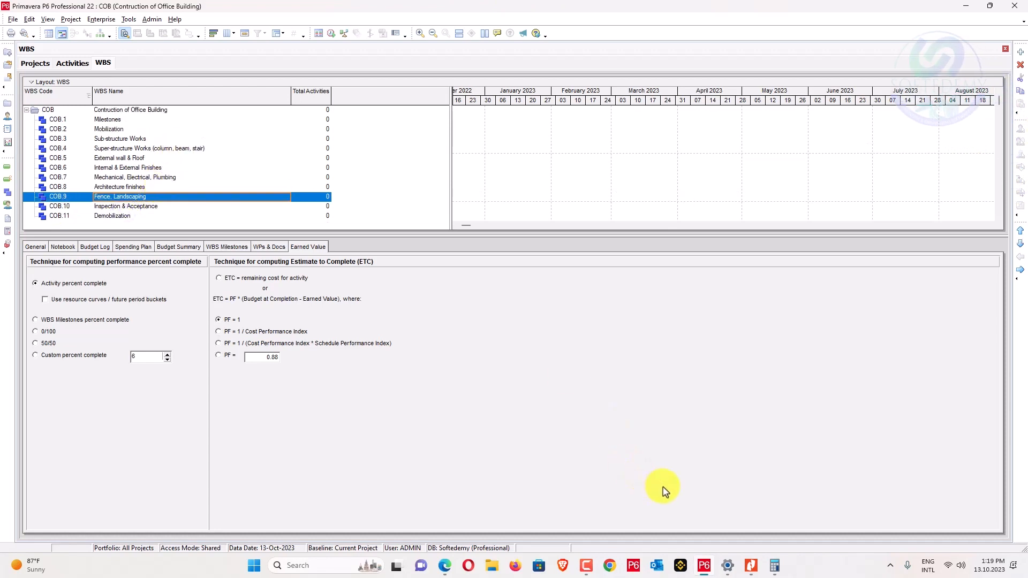
key(alt+Tab)
scroll(436, 333, up, 4)
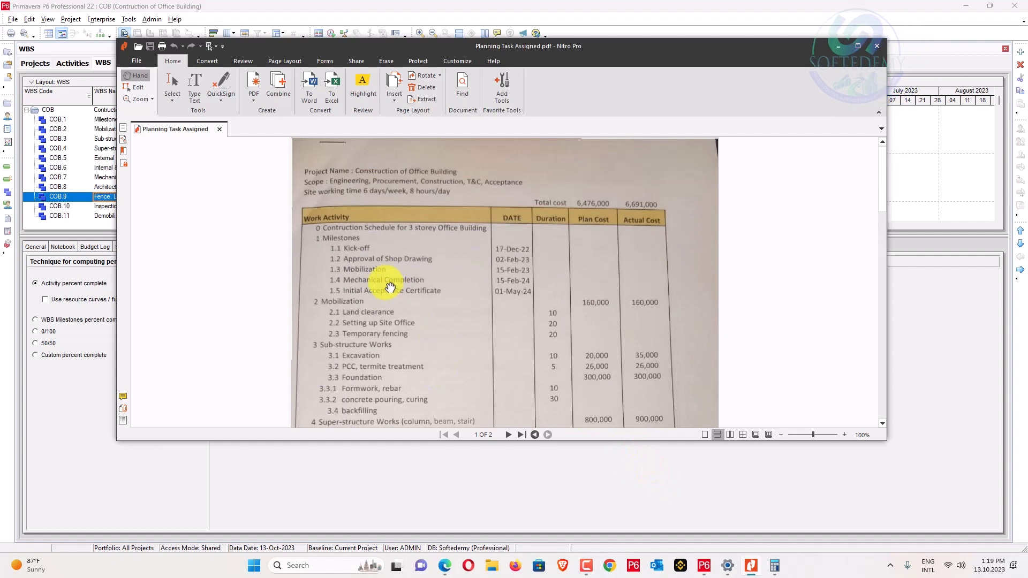
scroll(393, 277, down, 6)
scroll(382, 301, down, 10)
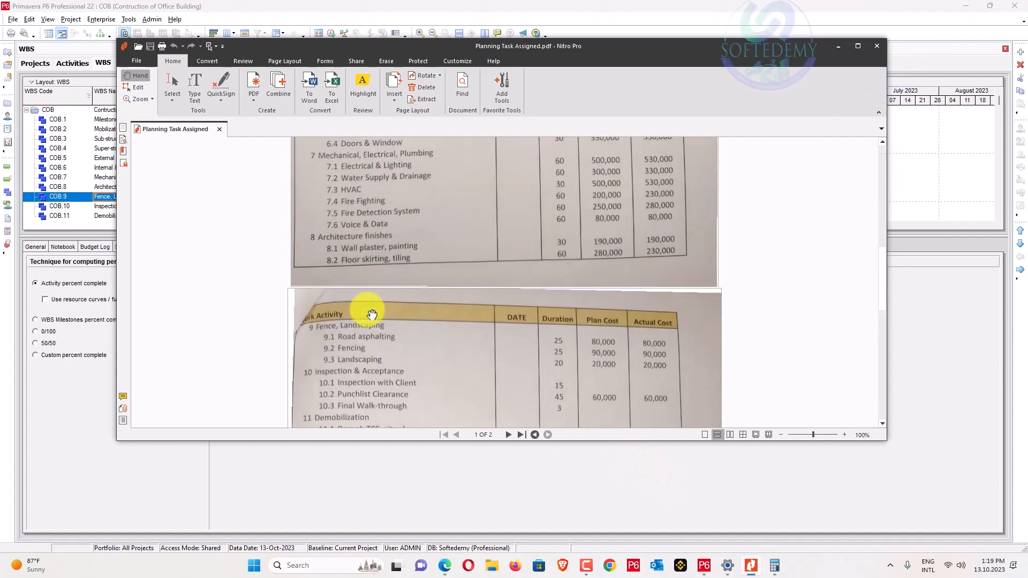
click(165, 198)
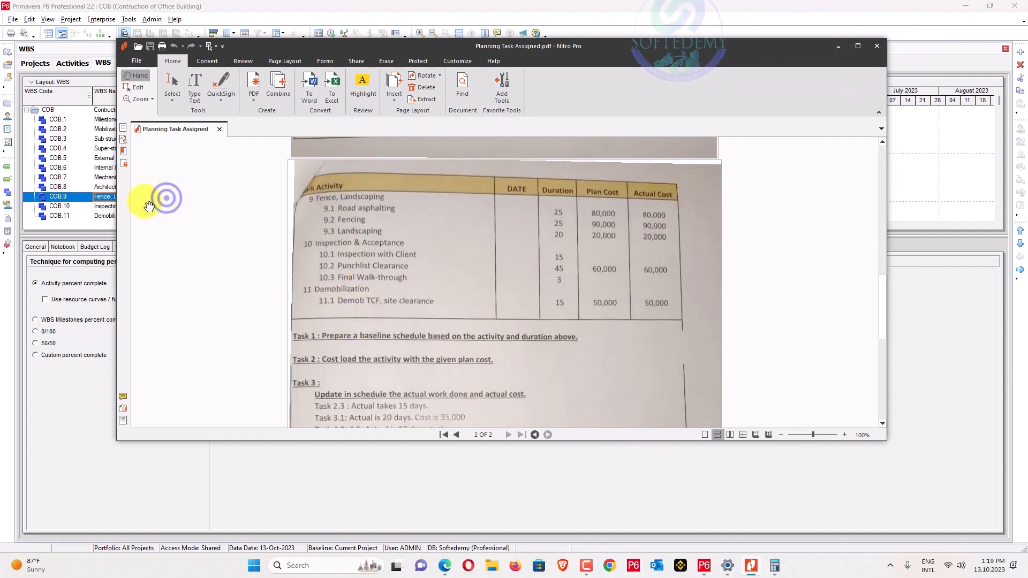
click(64, 206)
click(67, 221)
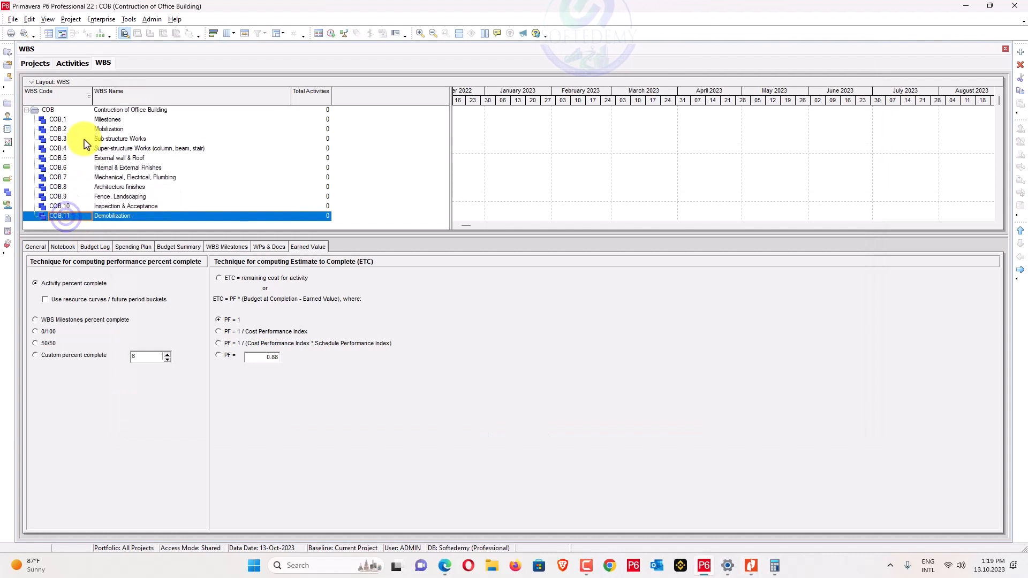
Open the project's Activities view and widen the activity table.
click(35, 63)
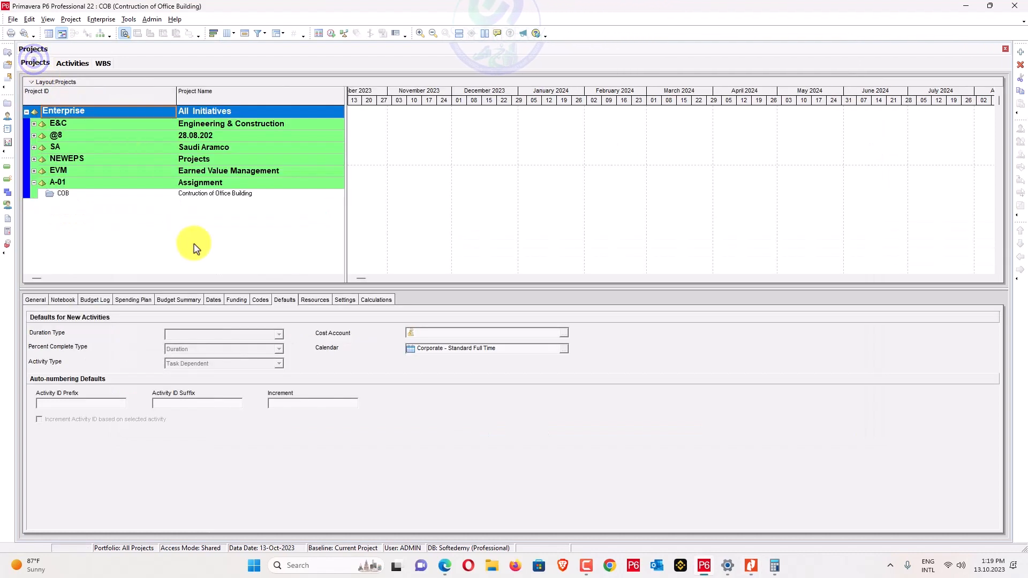
click(72, 63)
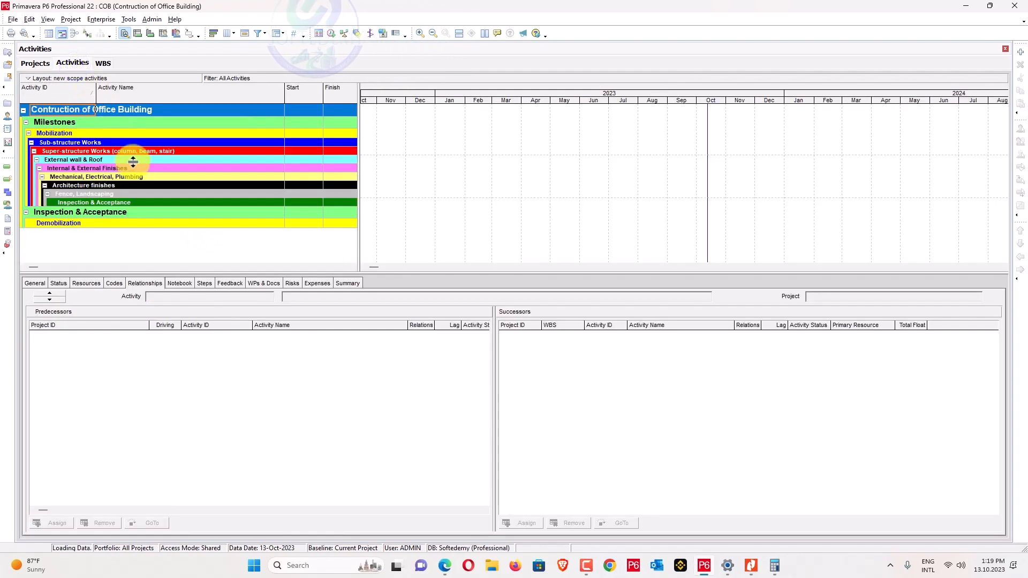
drag(359, 142, 580, 135)
click(321, 182)
Apply Group and Sort so activities are banded by WBS.
right_click(322, 184)
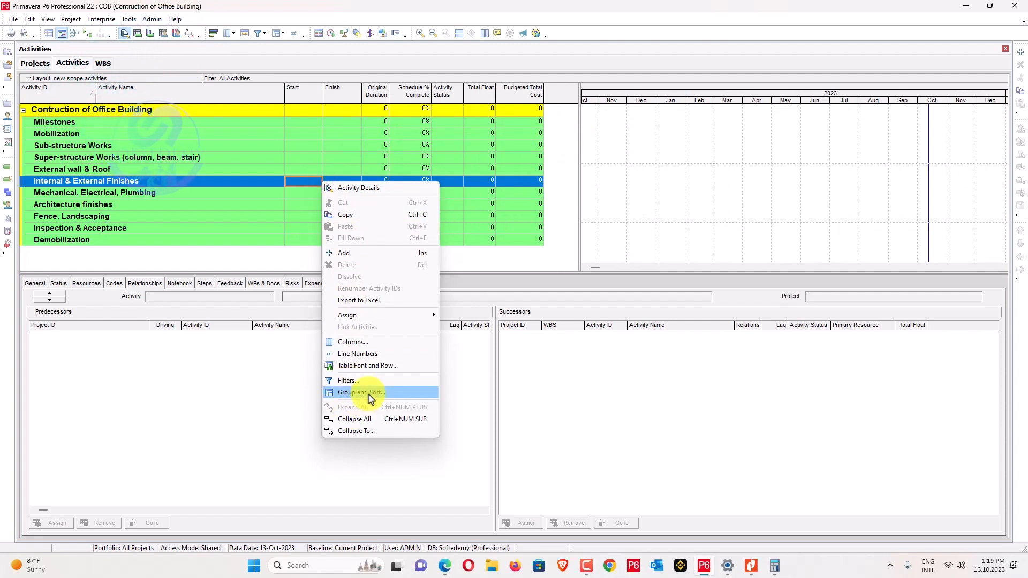
click(369, 394)
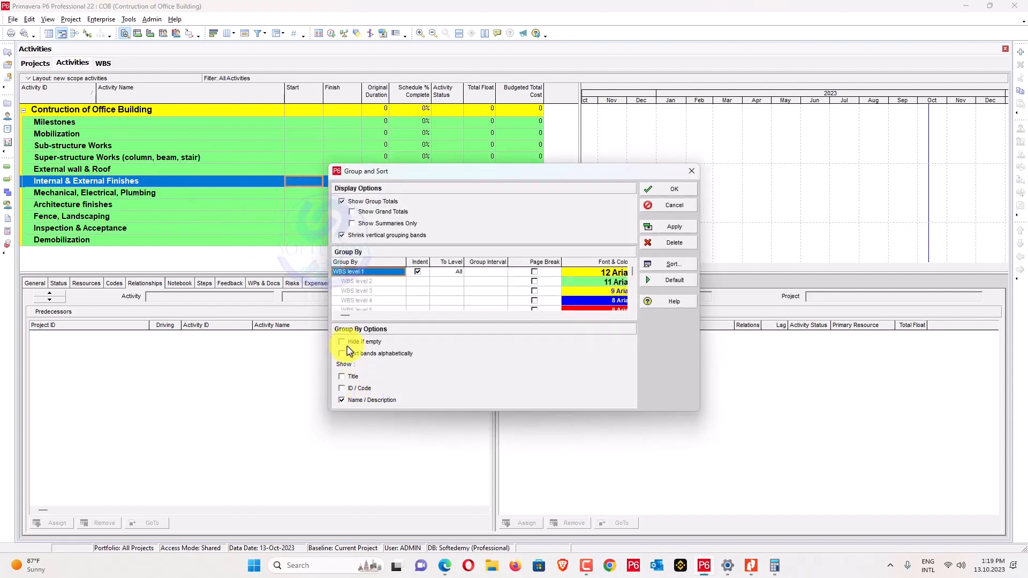
click(355, 342)
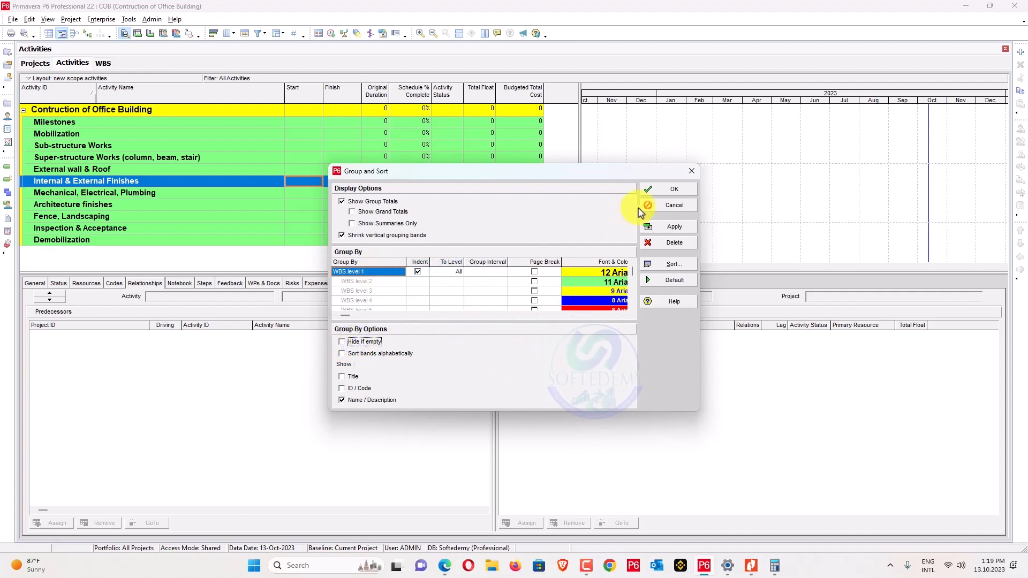
click(670, 190)
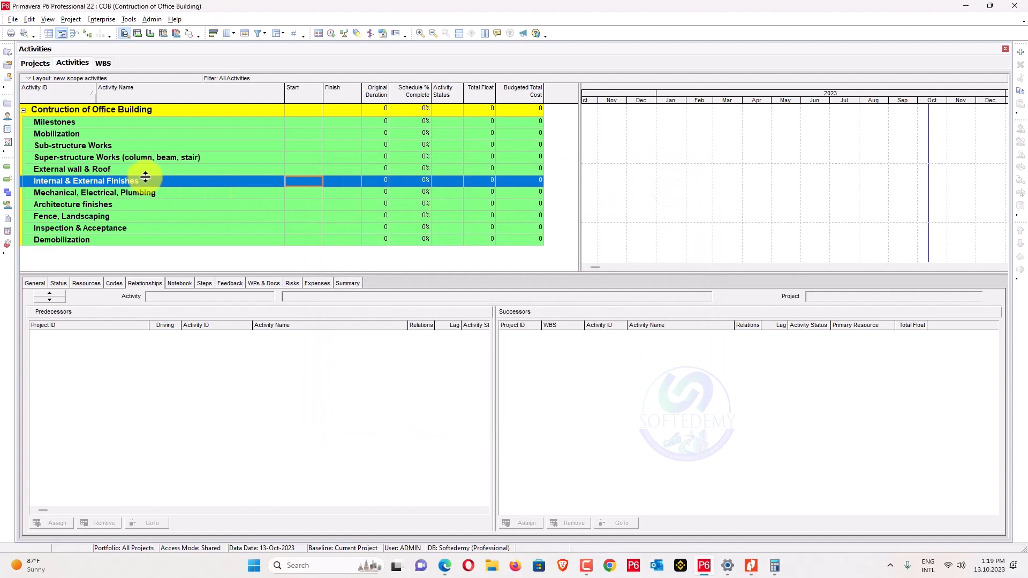
Move Schedule % Complete and Activity Status out of the displayed columns, apply, and confirm.
right_click(419, 88)
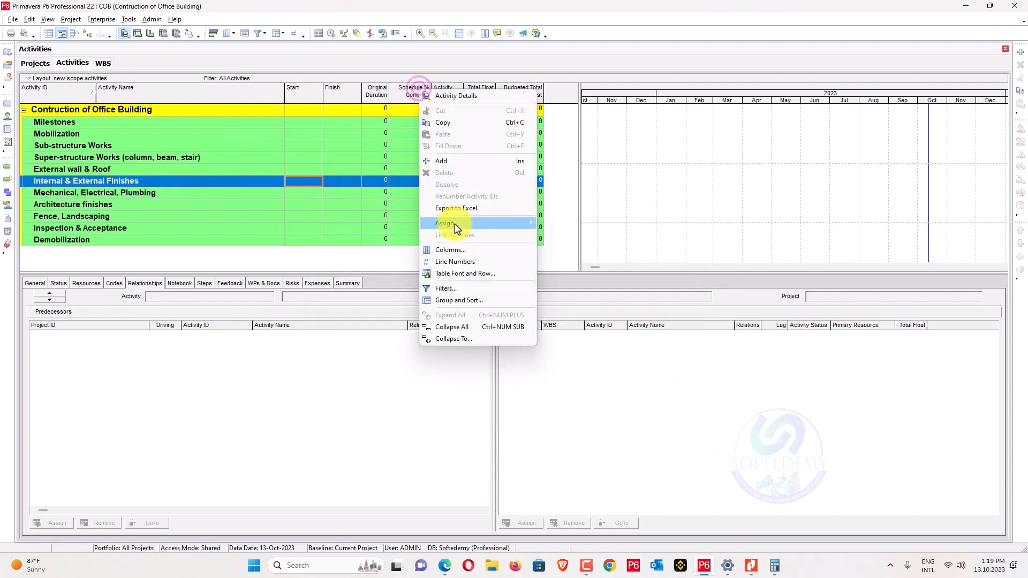
click(460, 288)
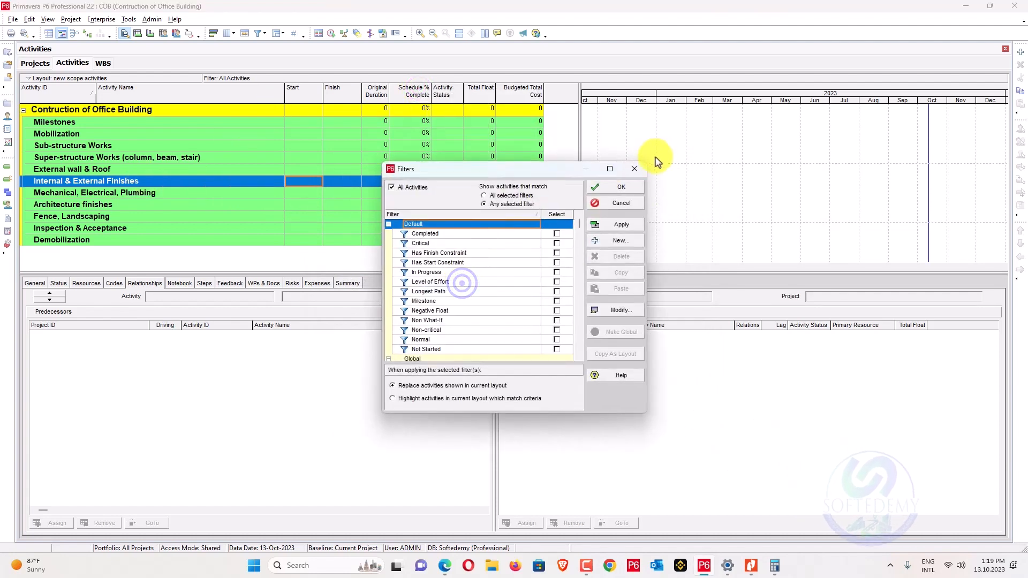
click(634, 169)
right_click(444, 87)
click(477, 242)
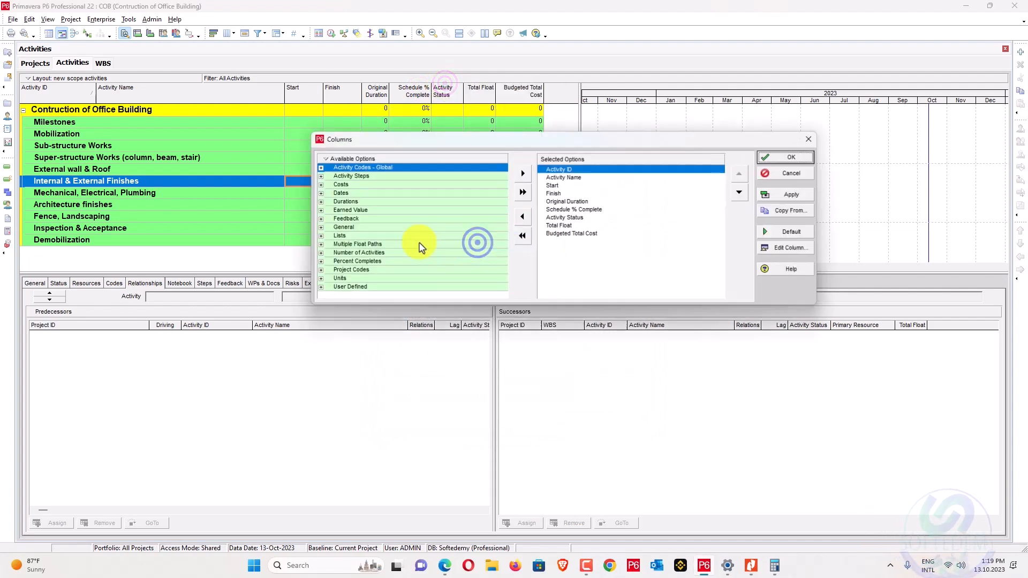
click(583, 210)
click(522, 215)
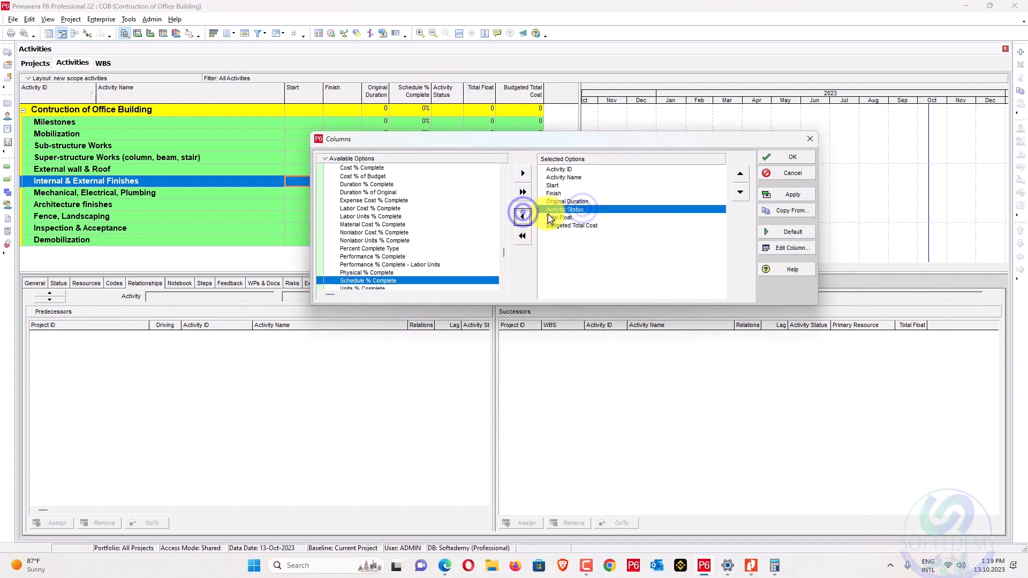
click(524, 217)
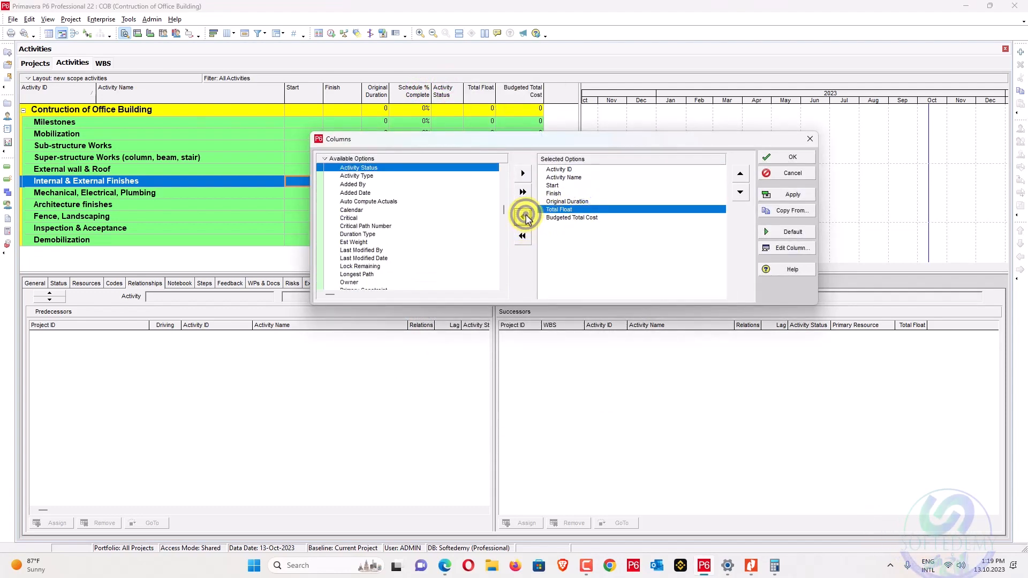
click(793, 194)
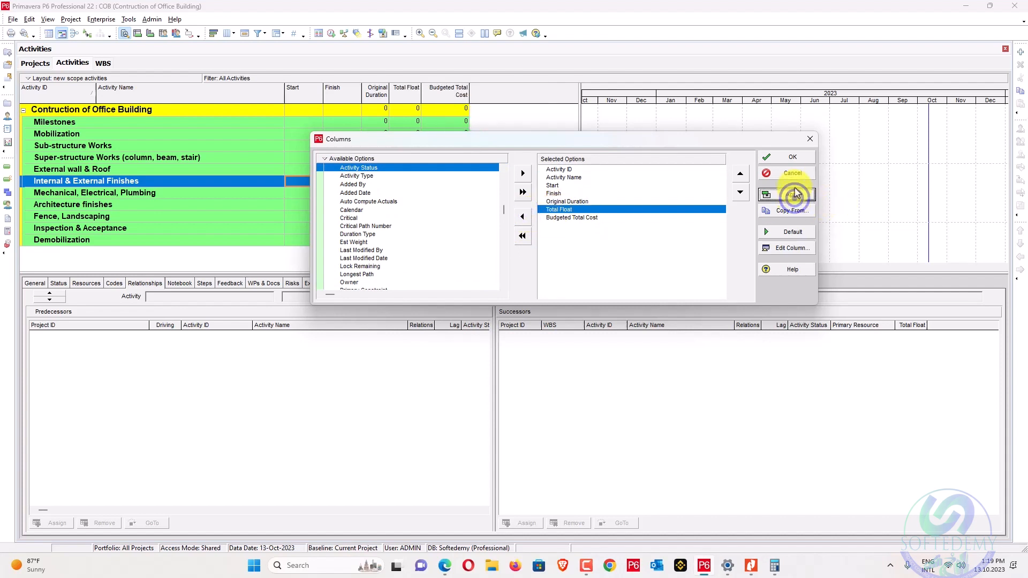
click(795, 157)
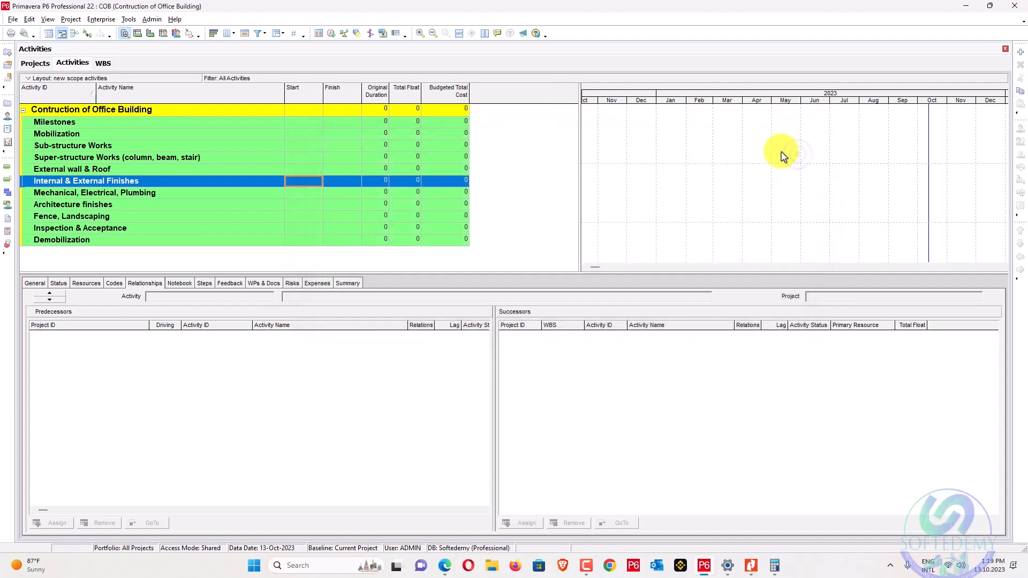
Add new activity A1000 under the Milestones WBS.
click(90, 125)
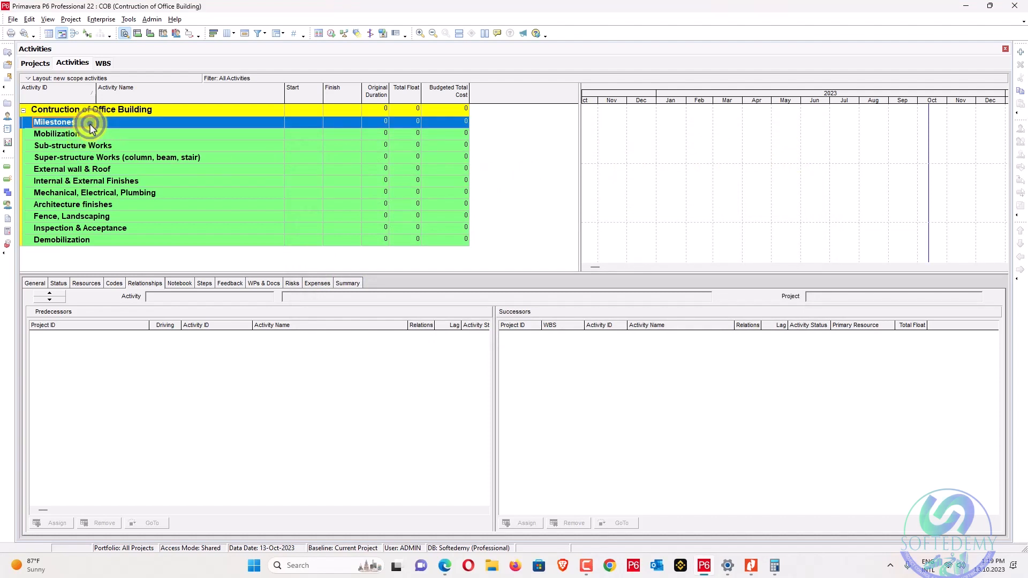
click(1022, 52)
click(165, 158)
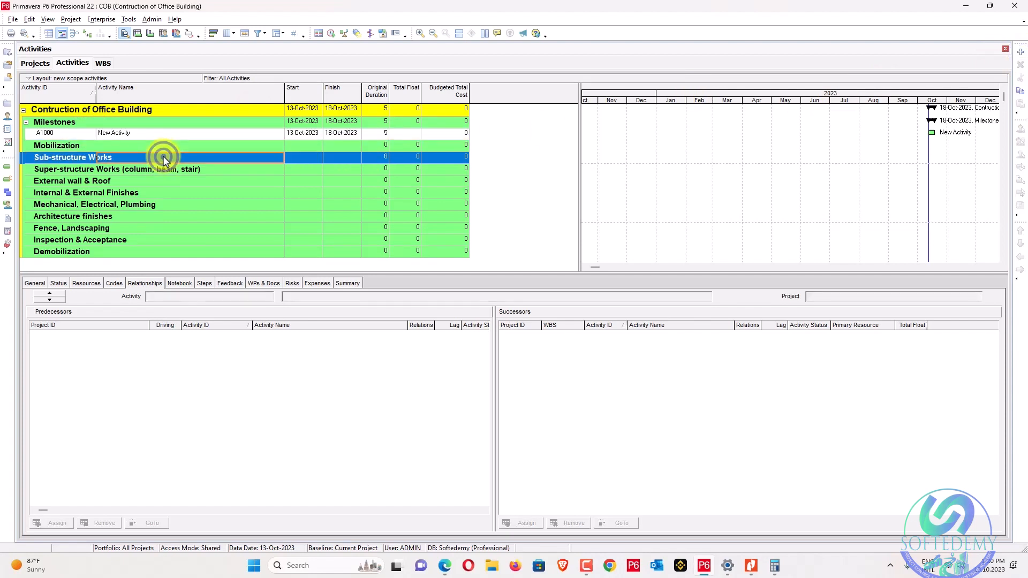
click(169, 134)
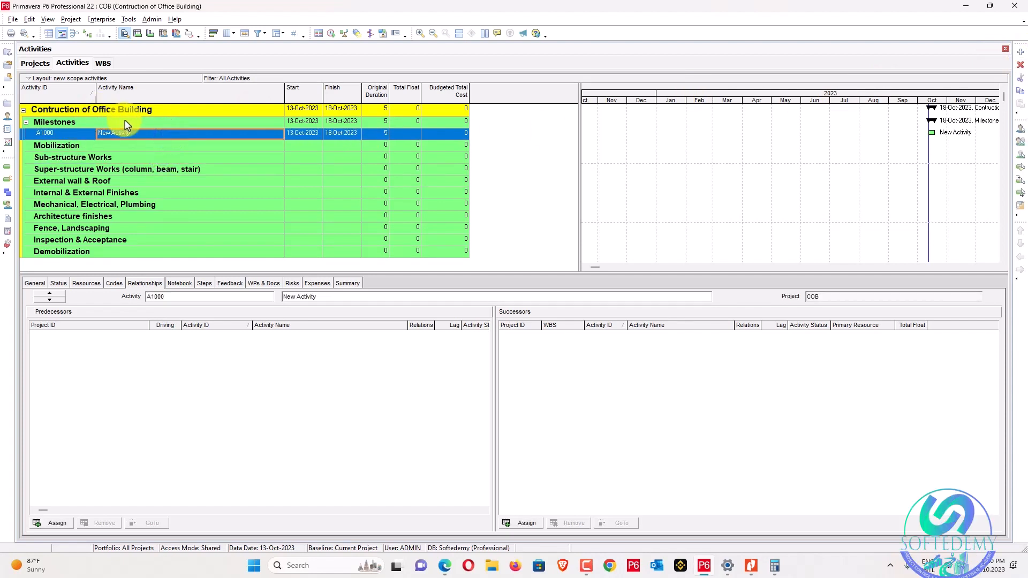
Open Schedule with one data date for all projects, open its calendar, and view the planning PDF.
key(F9)
click(383, 270)
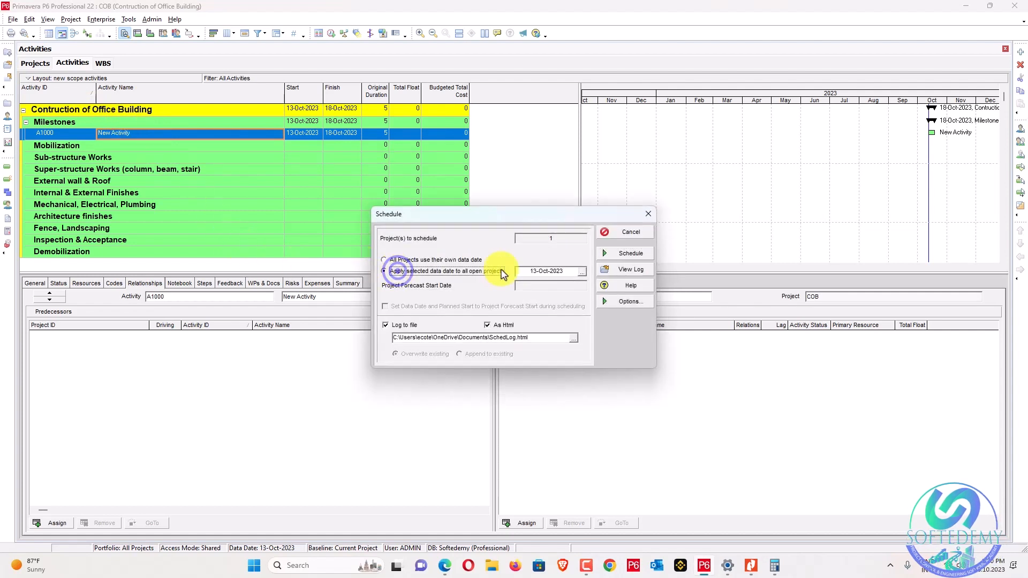
click(582, 272)
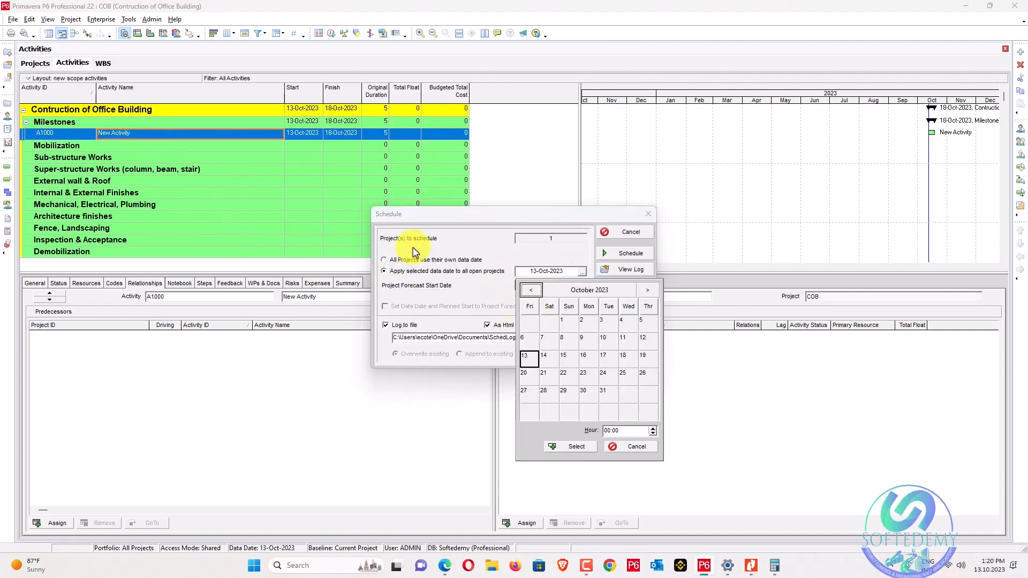
click(751, 566)
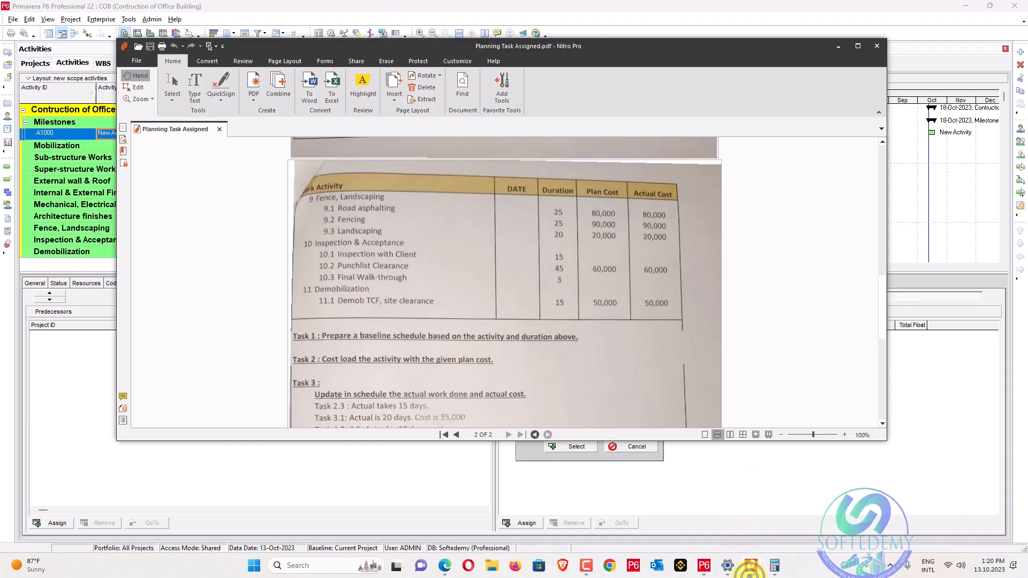
scroll(568, 289, down, 5)
scroll(568, 289, up, 8)
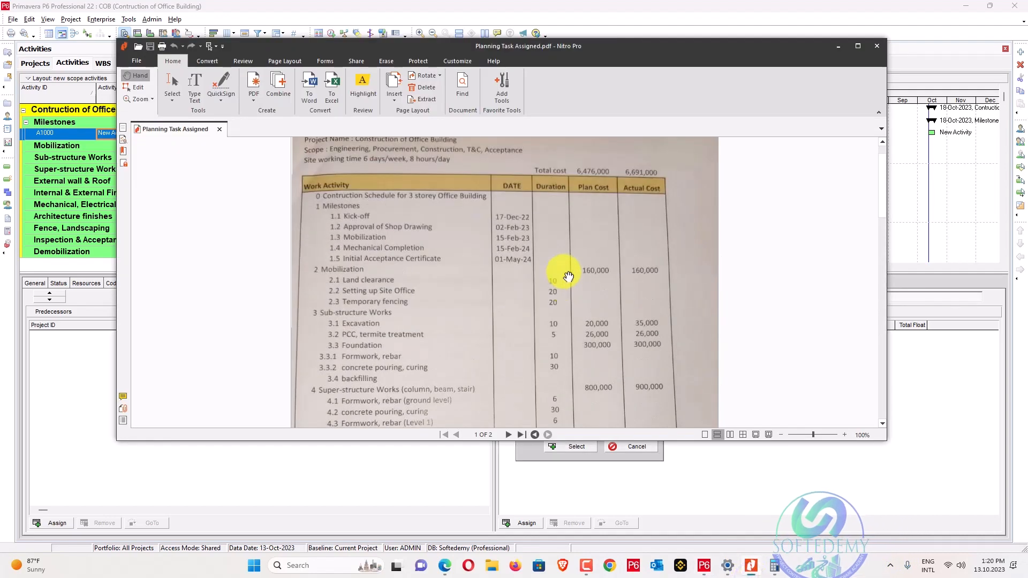
Pick 17-Dec-2022 as the data date and run the schedule.
click(837, 50)
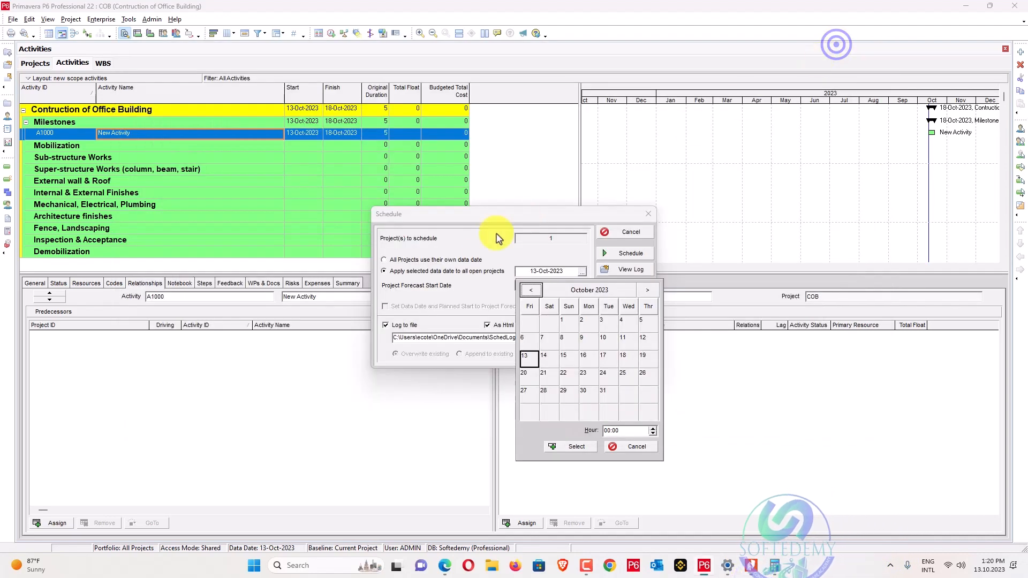
click(581, 291)
click(582, 291)
click(565, 291)
click(535, 291)
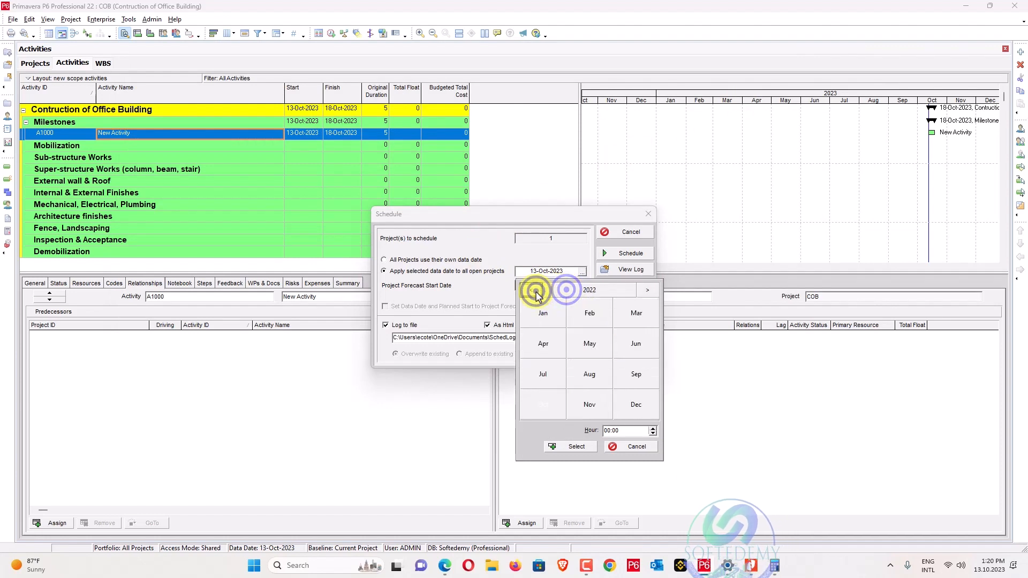
click(624, 408)
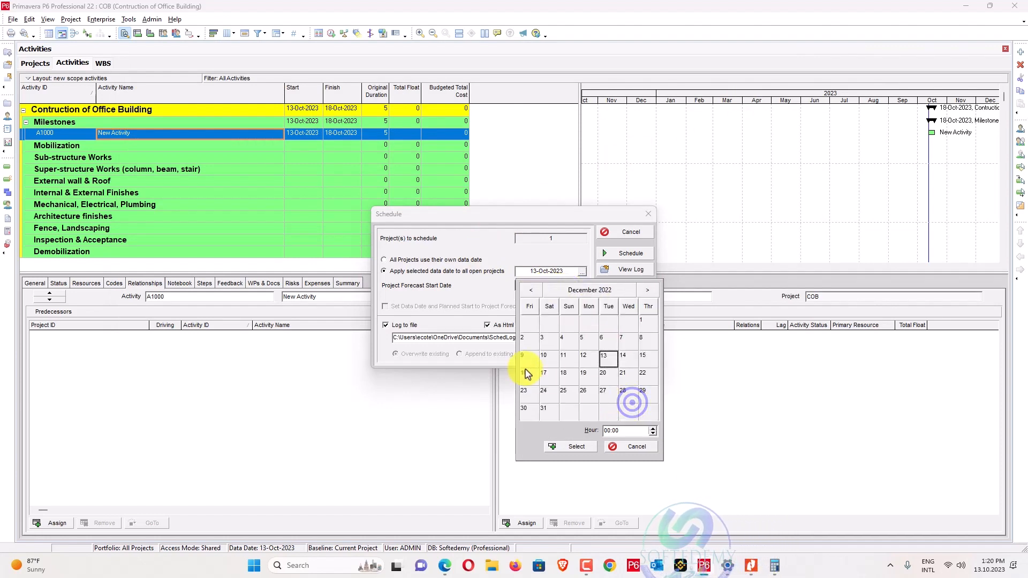
click(543, 373)
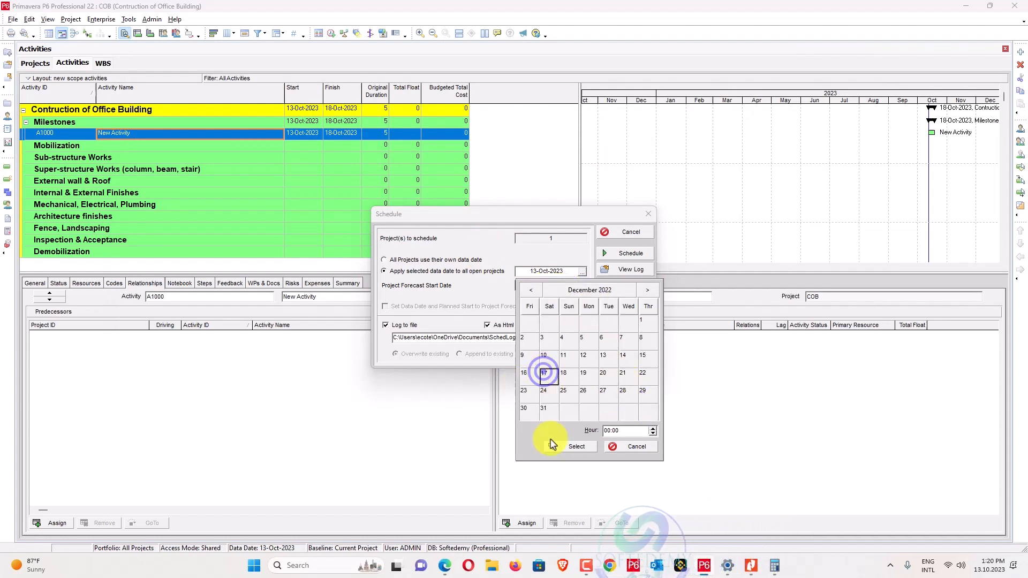
click(557, 446)
click(541, 271)
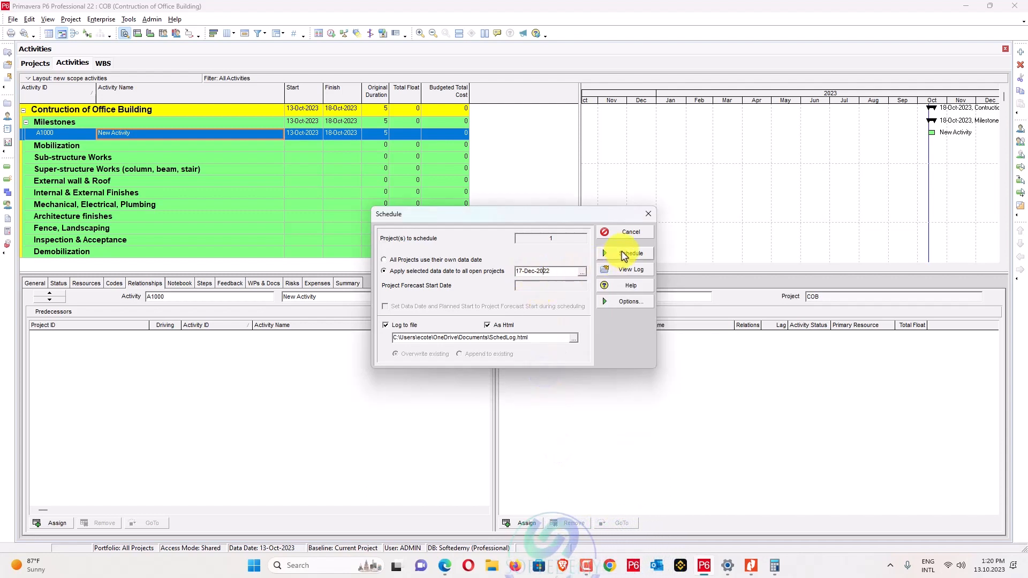
click(617, 254)
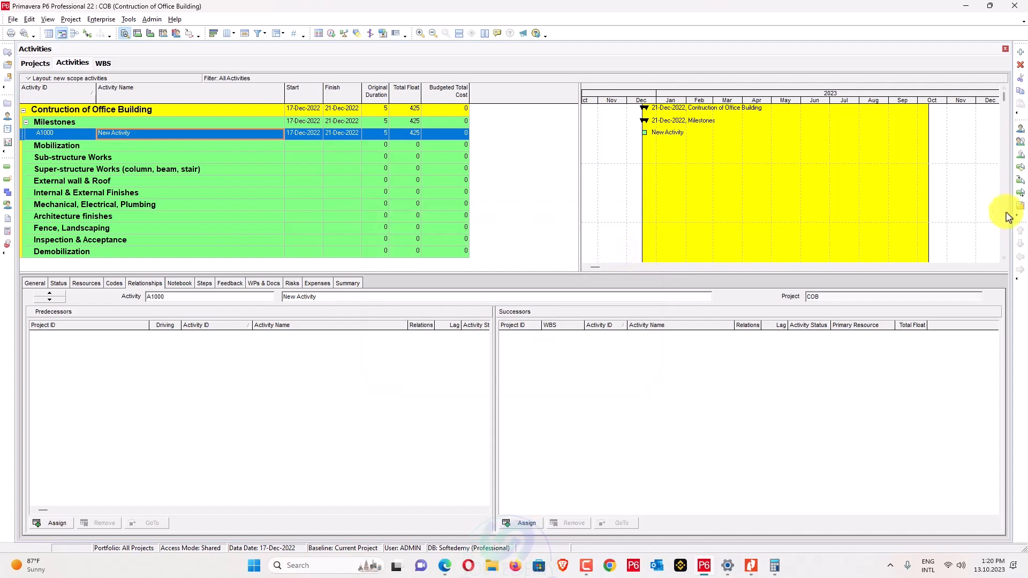
click(930, 185)
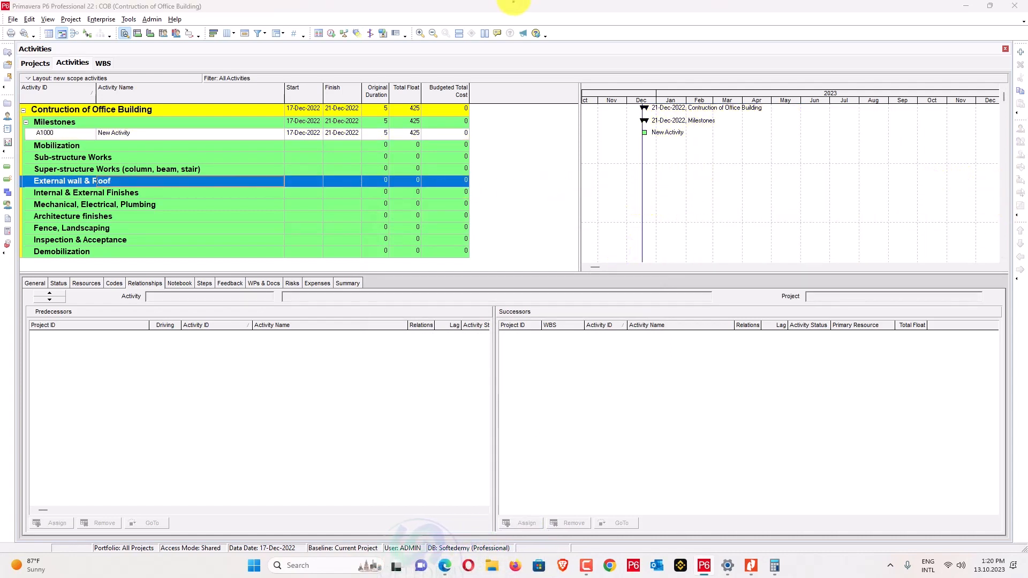
Start a File > Export in Primavera PM (XER) format up to Projects To Export, then view the PDF.
click(12, 19)
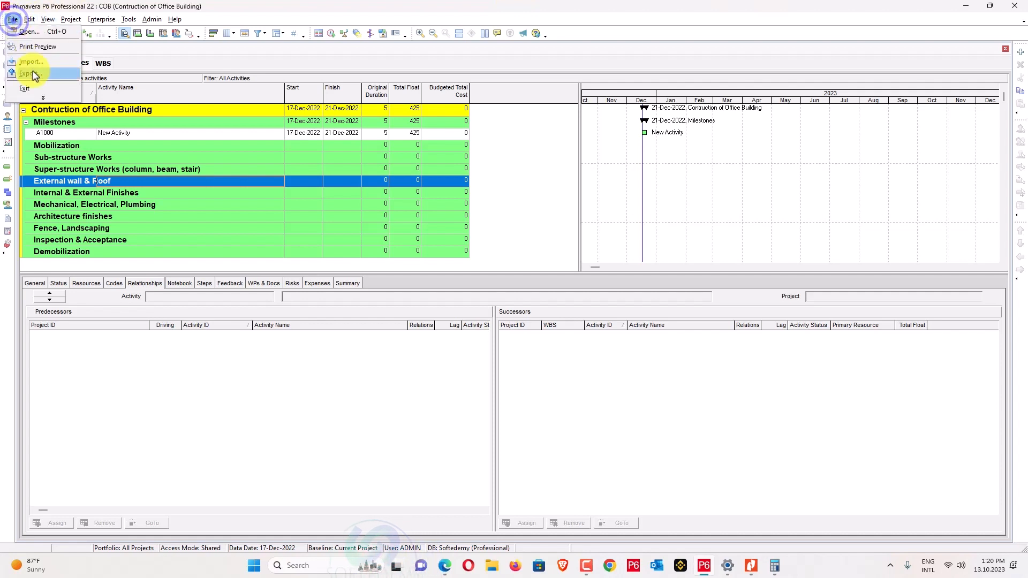
click(33, 74)
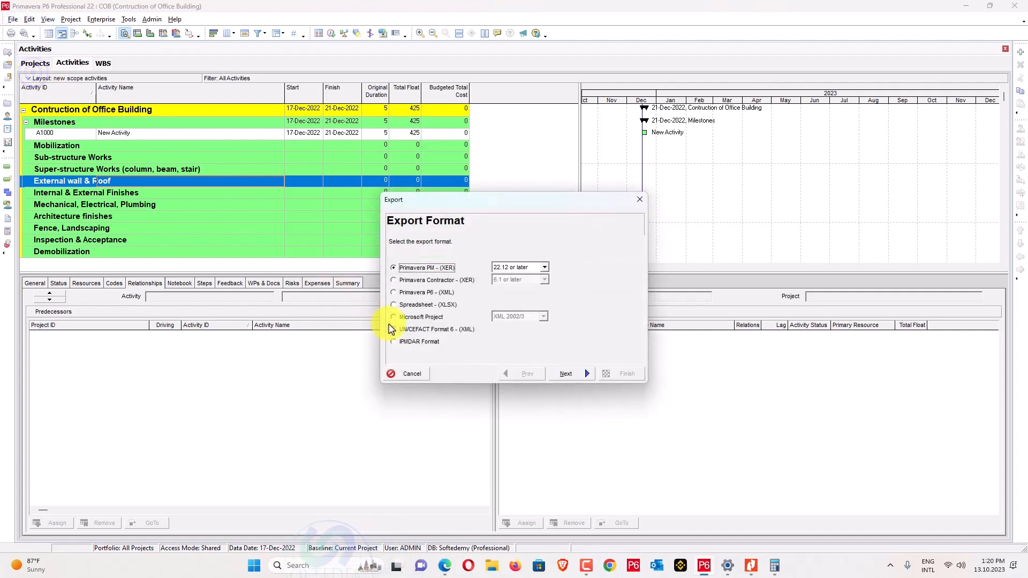
click(566, 374)
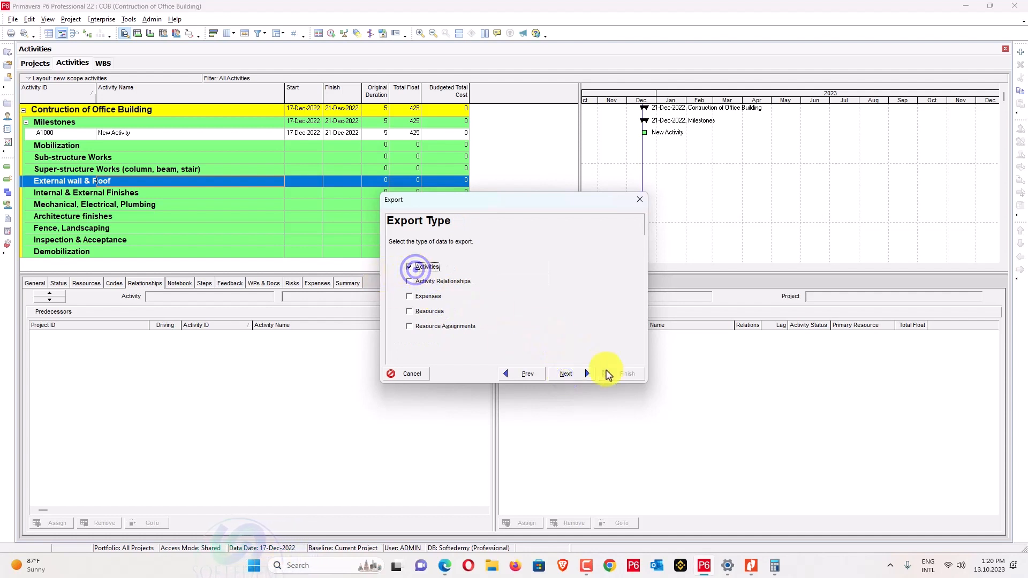
click(567, 376)
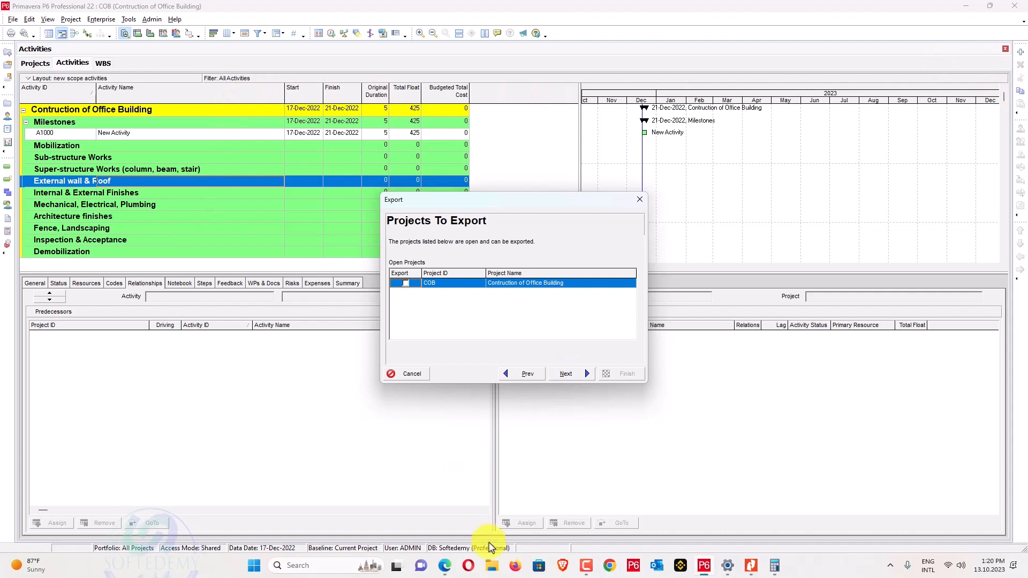
click(751, 567)
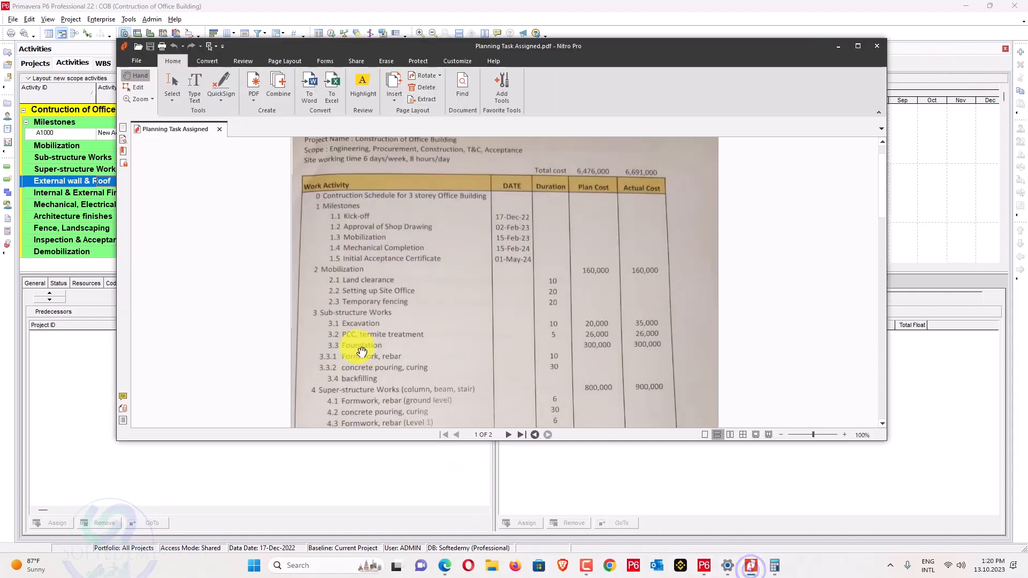
Scroll the PDF task table to the Mechanical, Electrical, Plumbing rows, then minimise Nitro.
scroll(362, 229, down, 1)
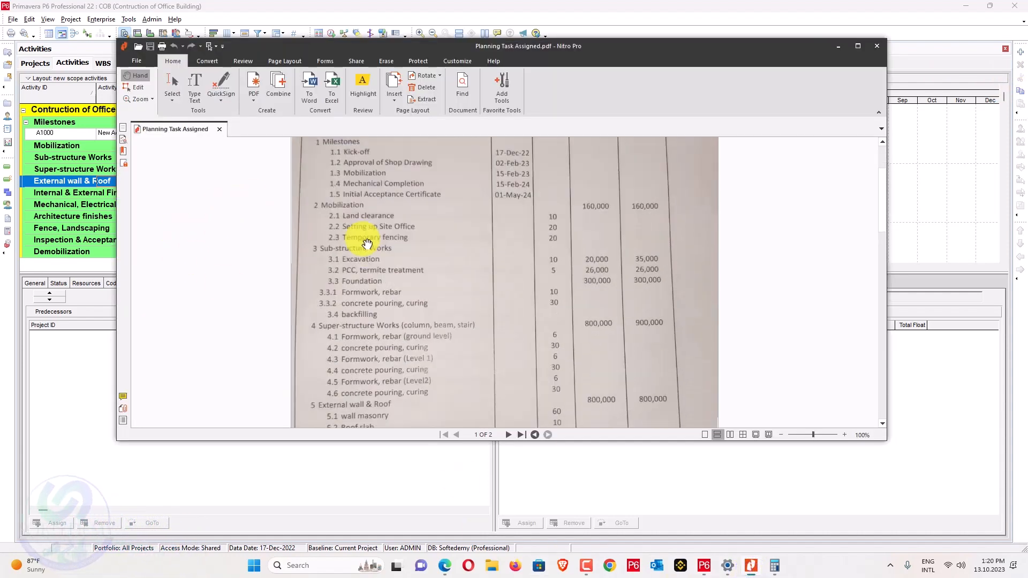
scroll(370, 236, up, 2)
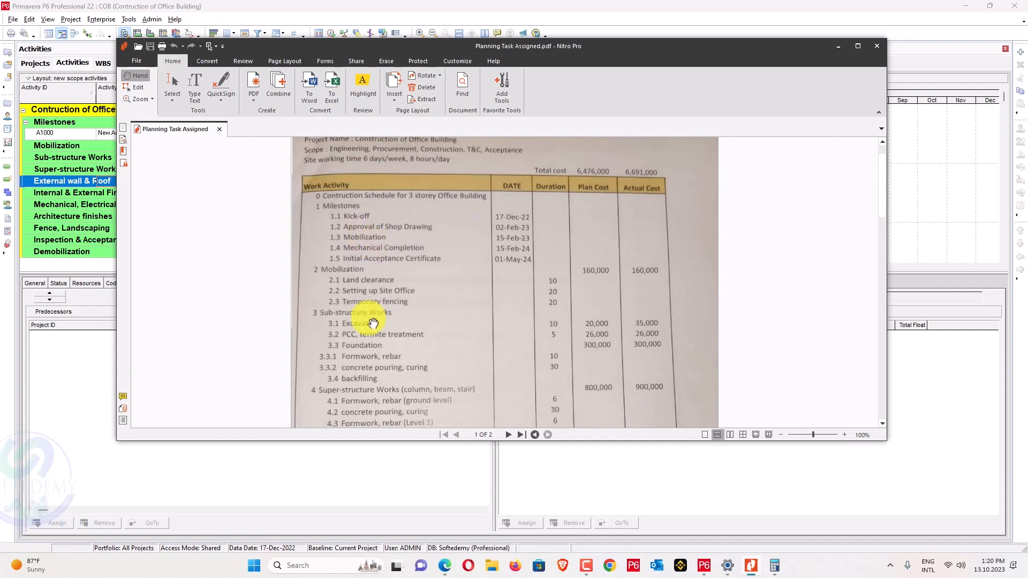
scroll(367, 316, down, 3)
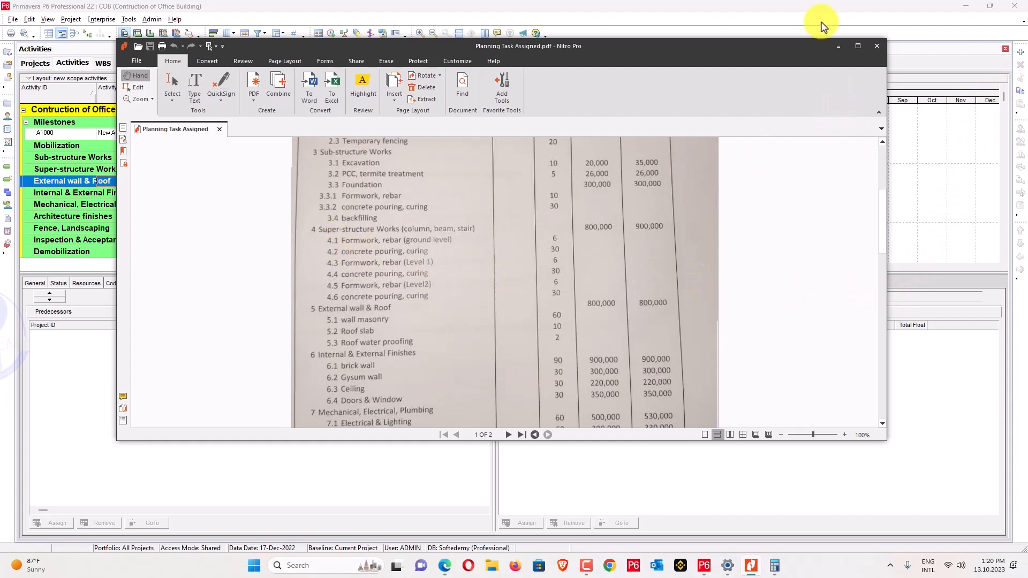
click(836, 47)
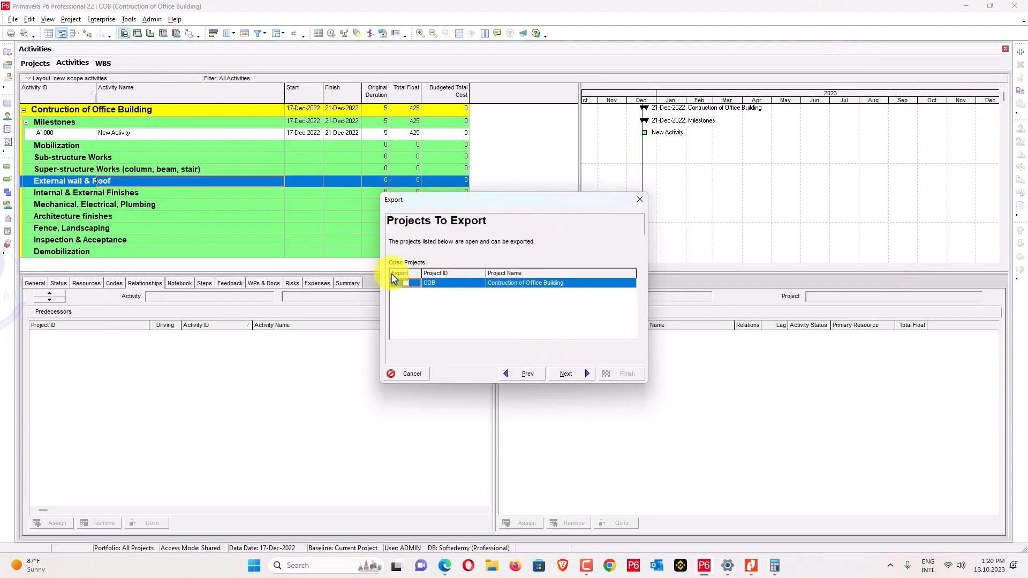
Choose the Add Activities template for the export and accept its column settings.
click(567, 374)
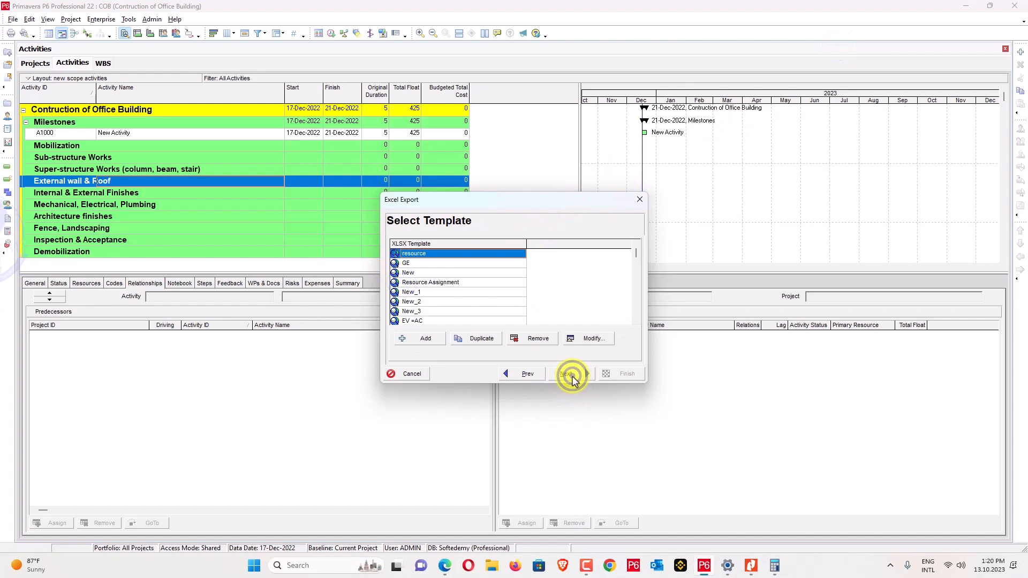
scroll(475, 296, down, 1)
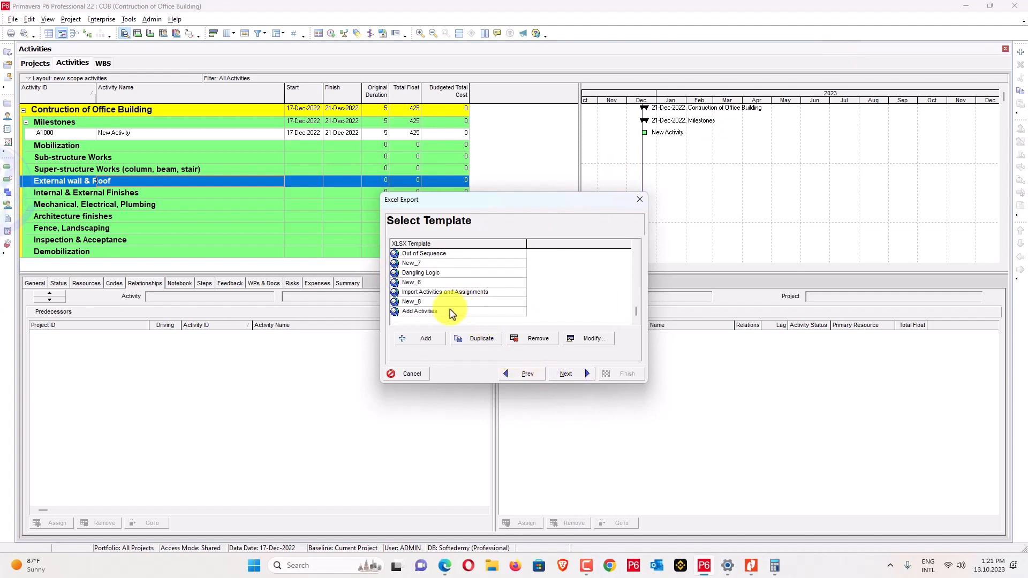
click(586, 339)
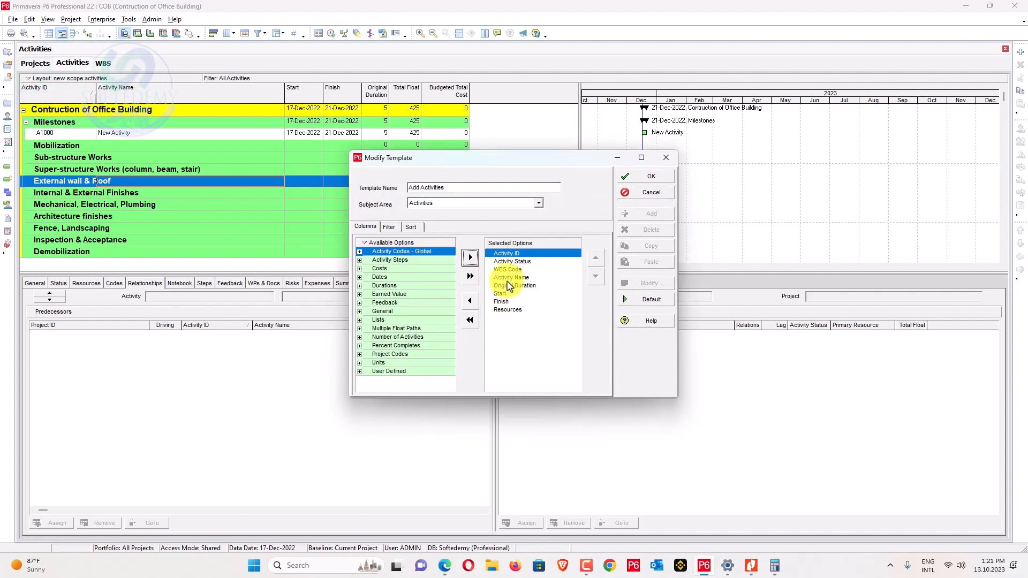
click(645, 177)
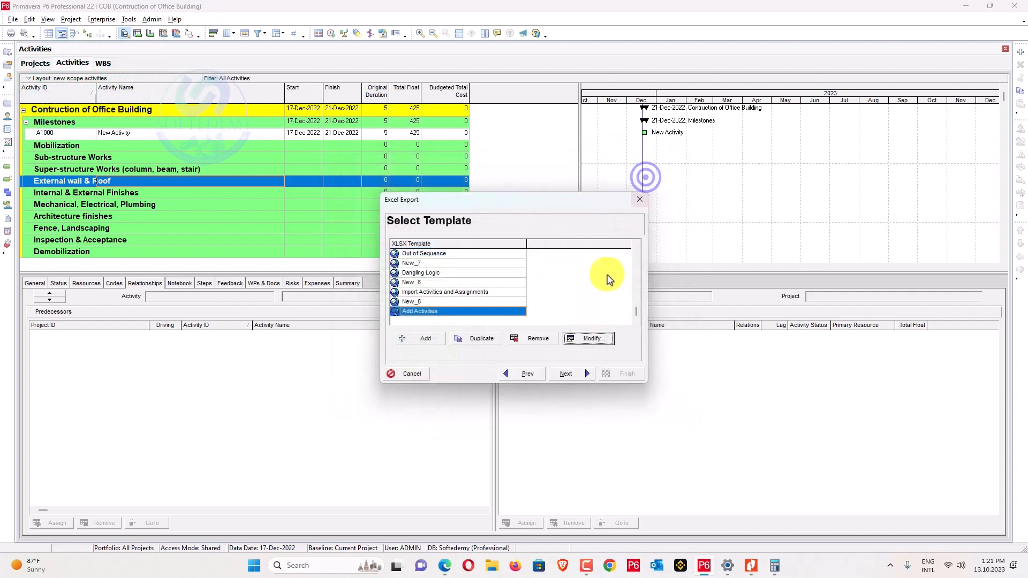
click(565, 374)
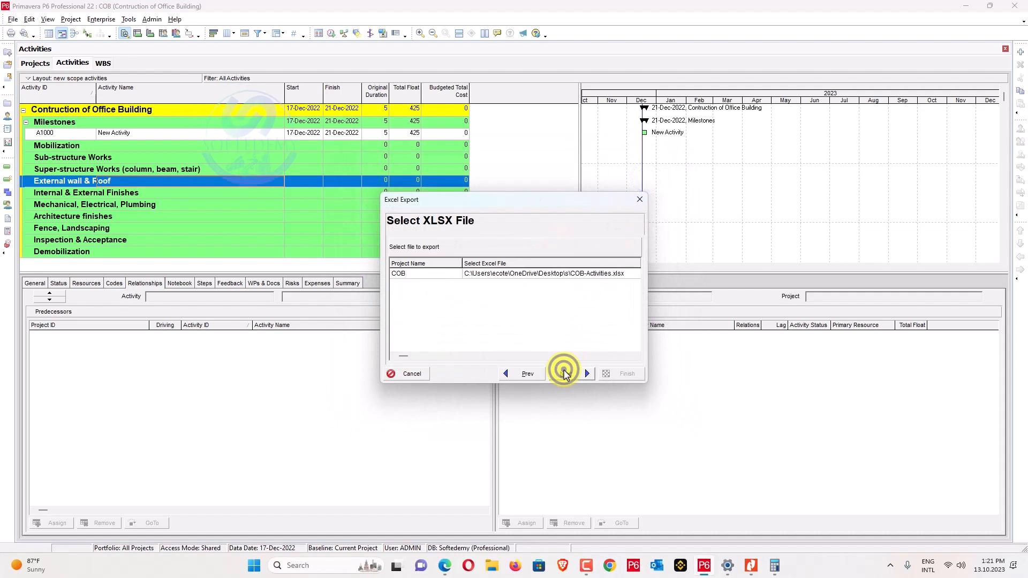
Set COB-Activities.xlsx as the export file and finish the export.
click(595, 274)
click(579, 275)
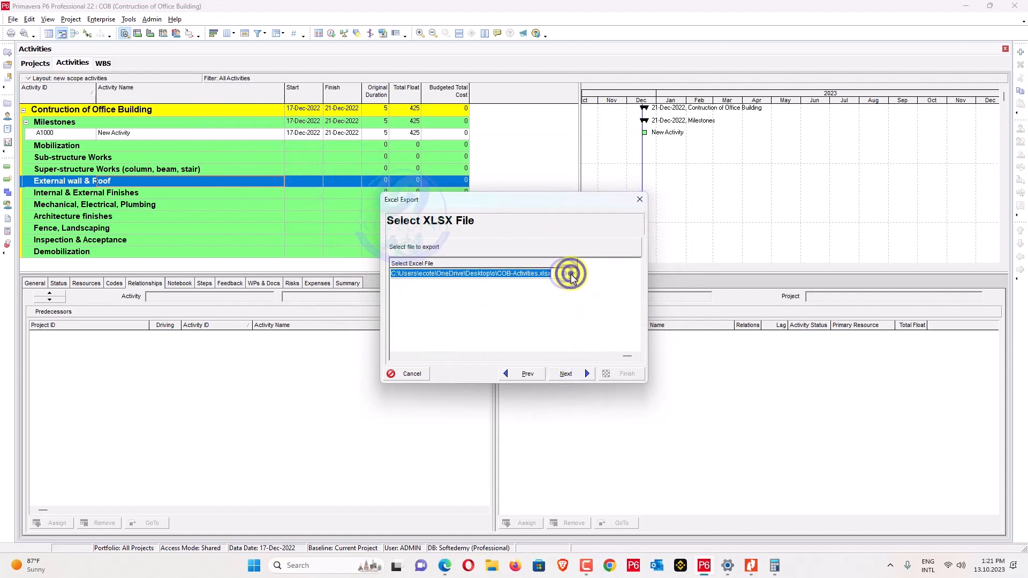
click(570, 275)
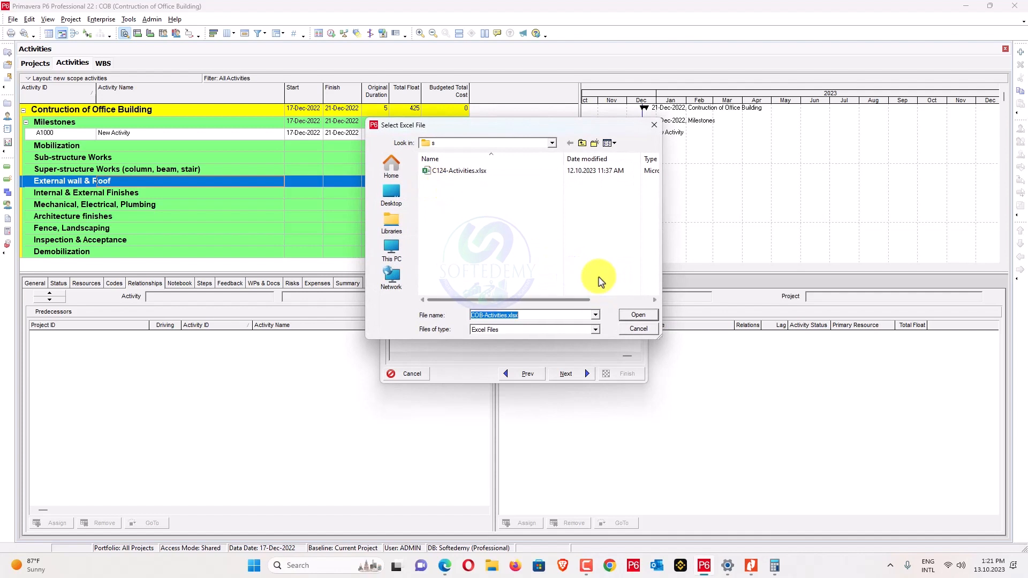
click(638, 315)
click(573, 373)
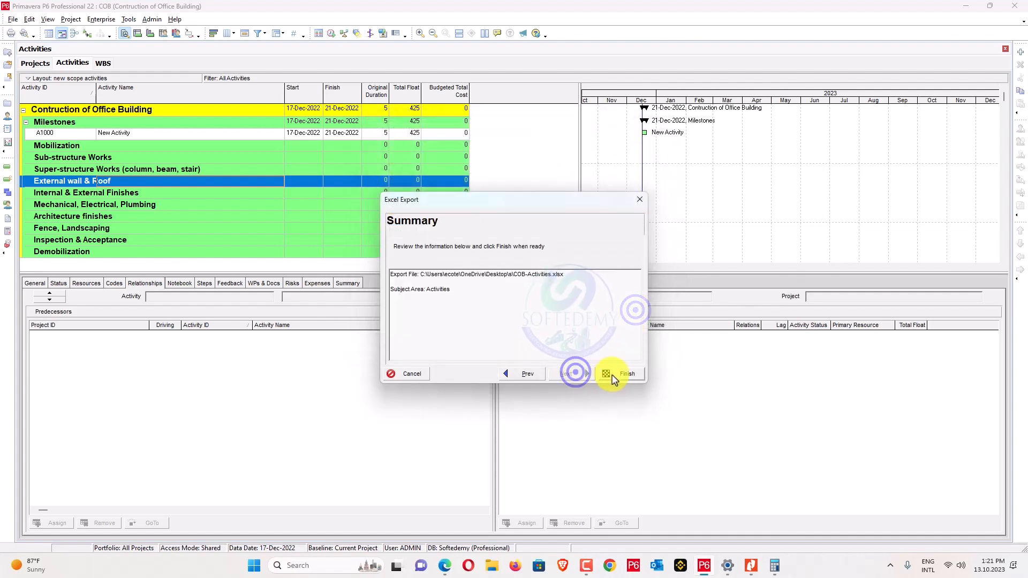
click(613, 377)
click(613, 367)
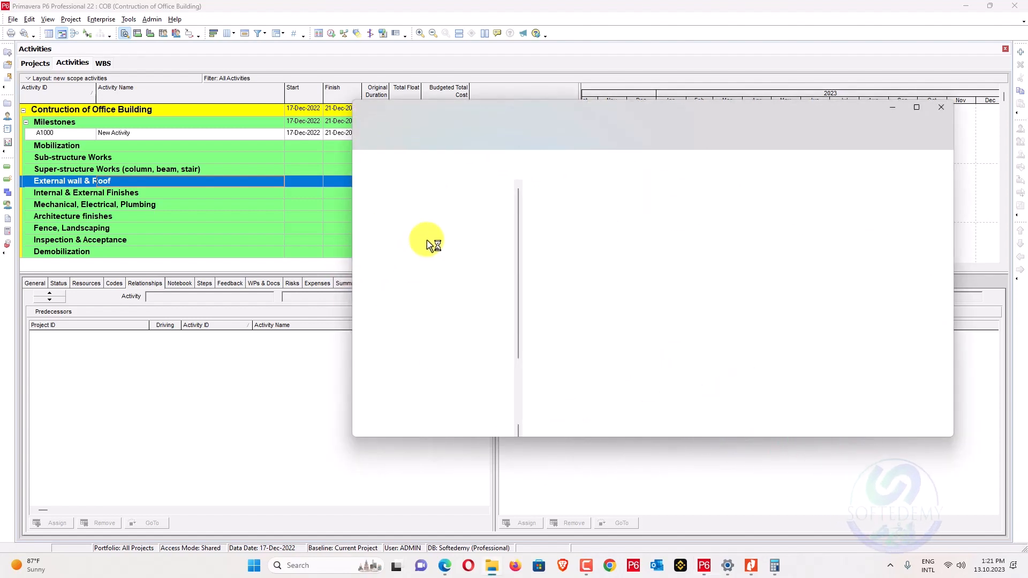
Launch Excel through the taskbar search and create a blank workbook, Book2.
click(316, 566)
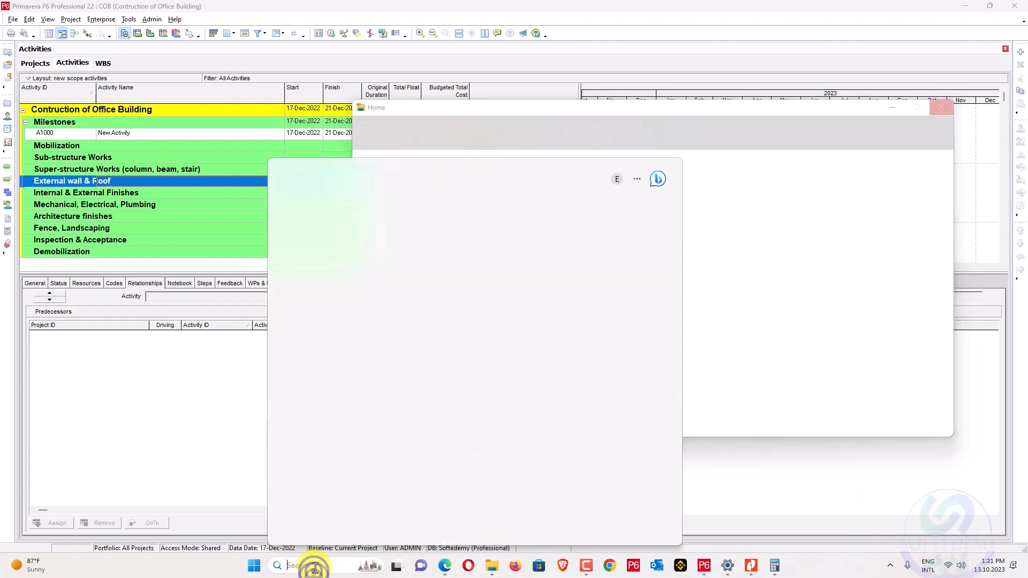
text(Excel)
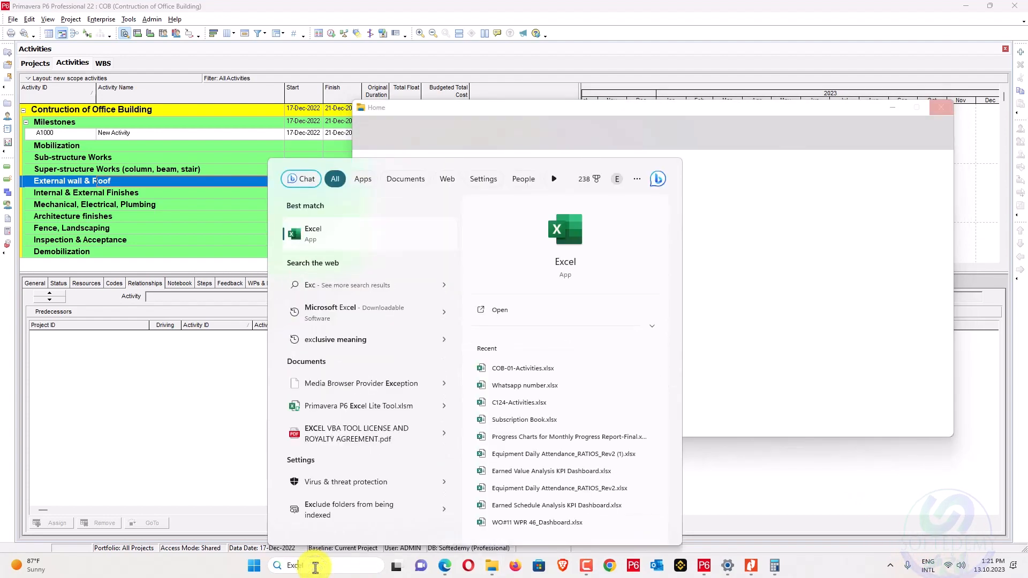
click(503, 311)
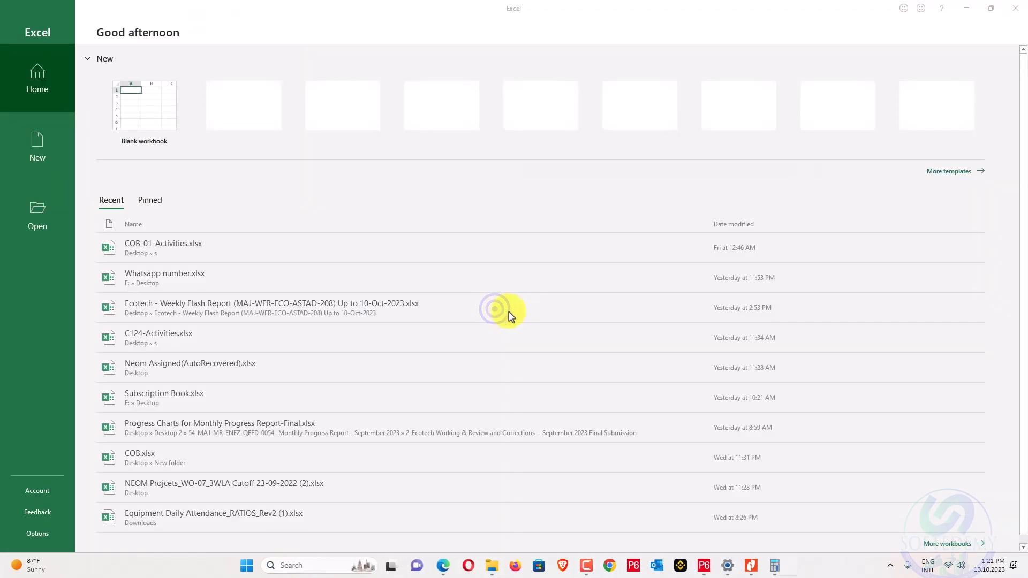
double_click(109, 114)
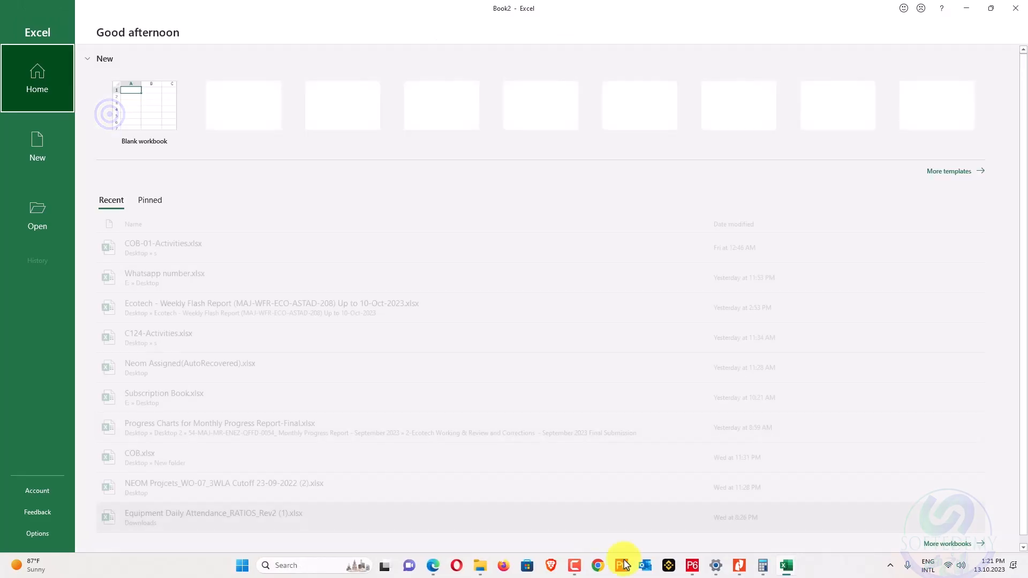
click(740, 569)
scroll(397, 267, up, 3)
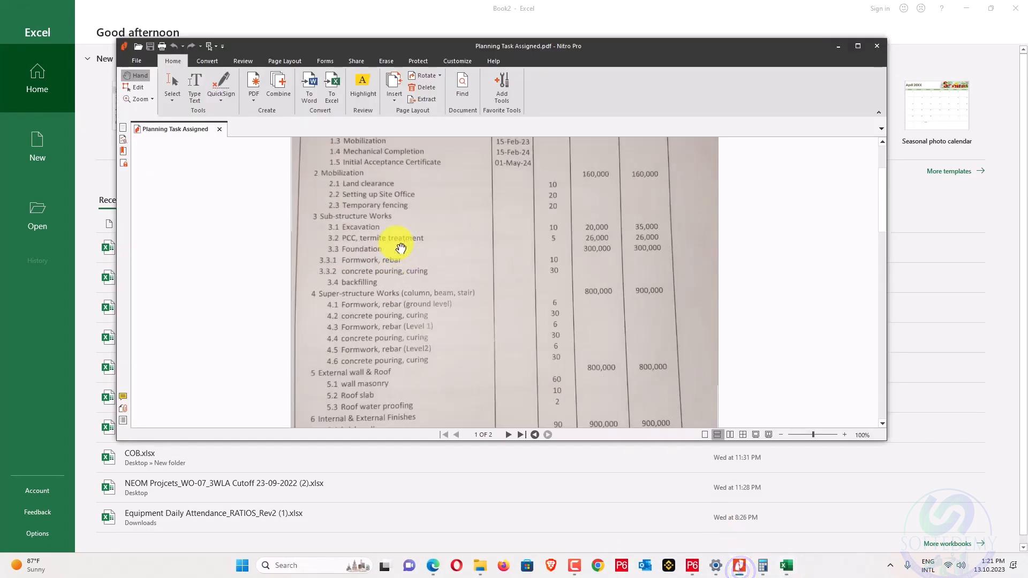
click(840, 46)
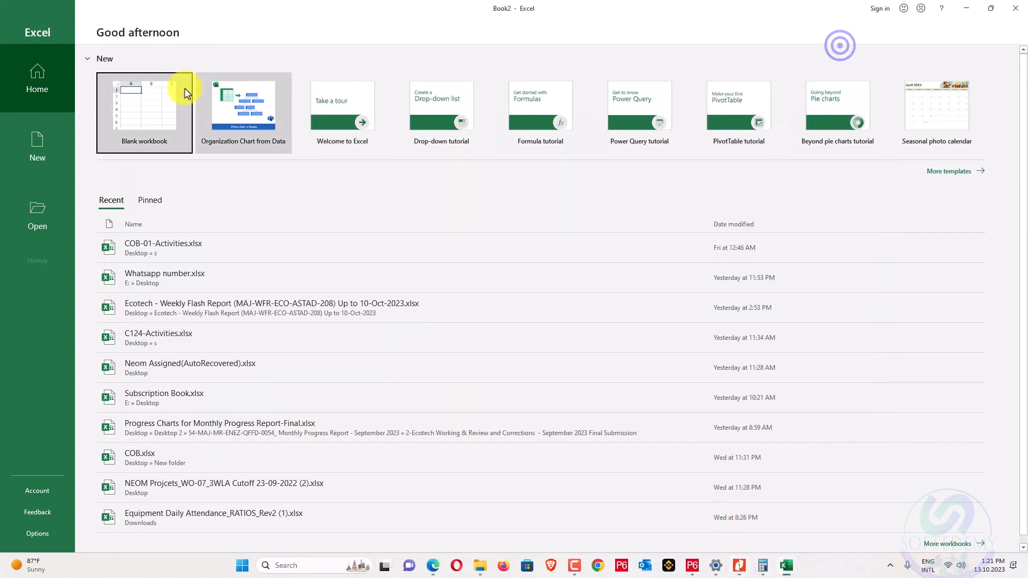
click(145, 101)
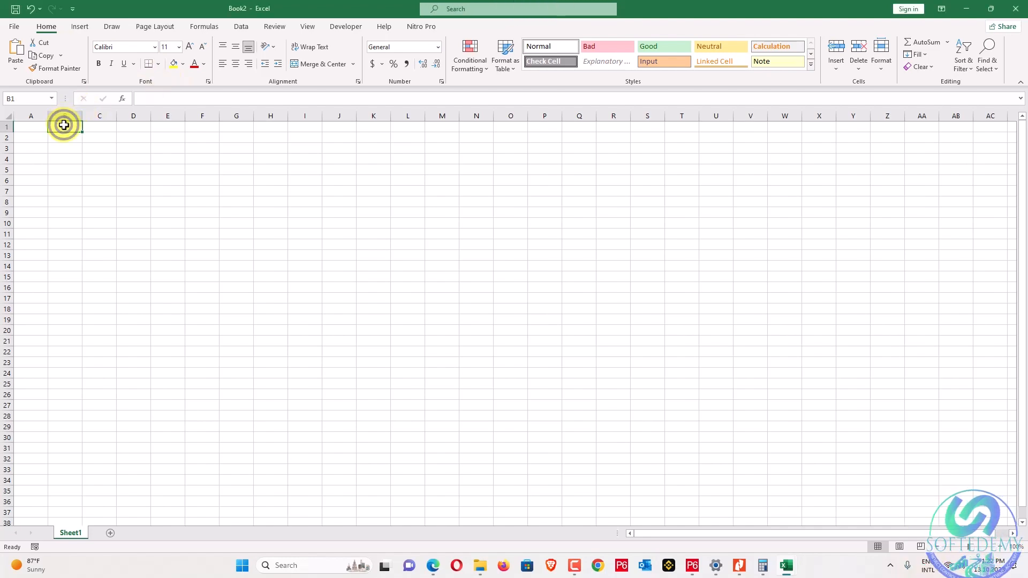
Paste the project schedule data at B1 and autofit column B to its text.
key(ctrl+v)
click(251, 146)
double_click(82, 116)
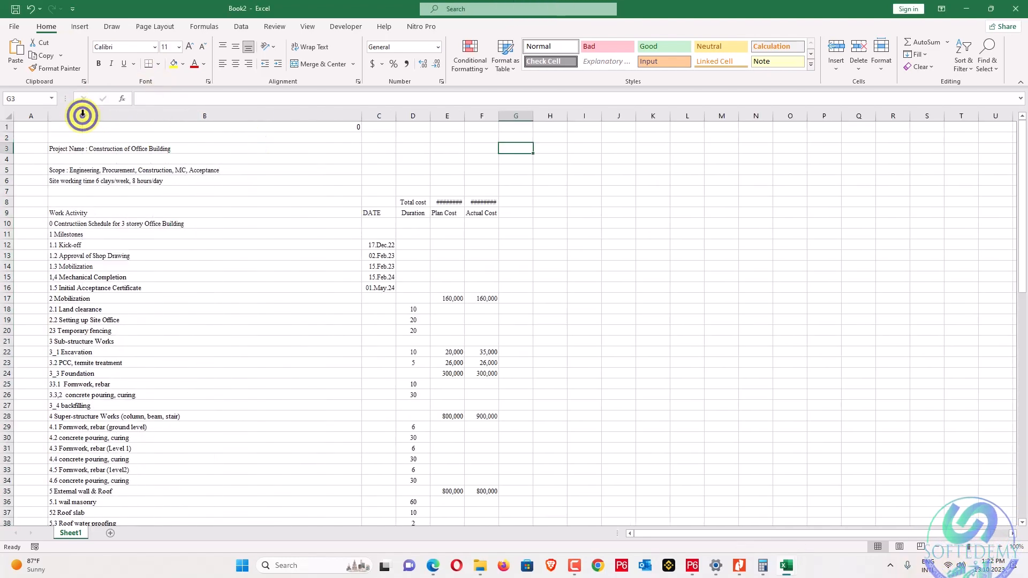
scroll(217, 238, down, 17)
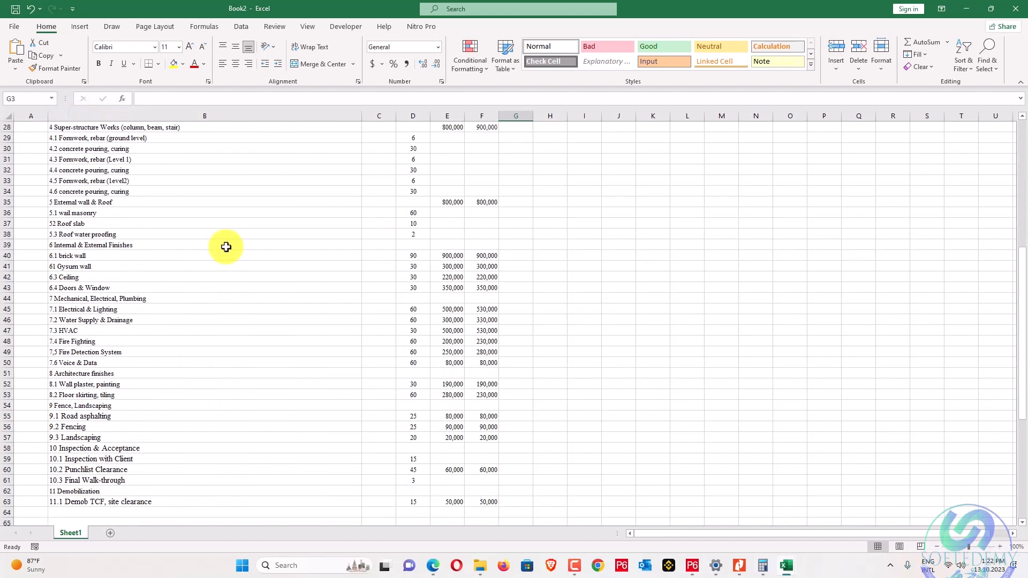
Fill the Task 1 line in B66 yellow and pick up its formatting.
click(58, 275)
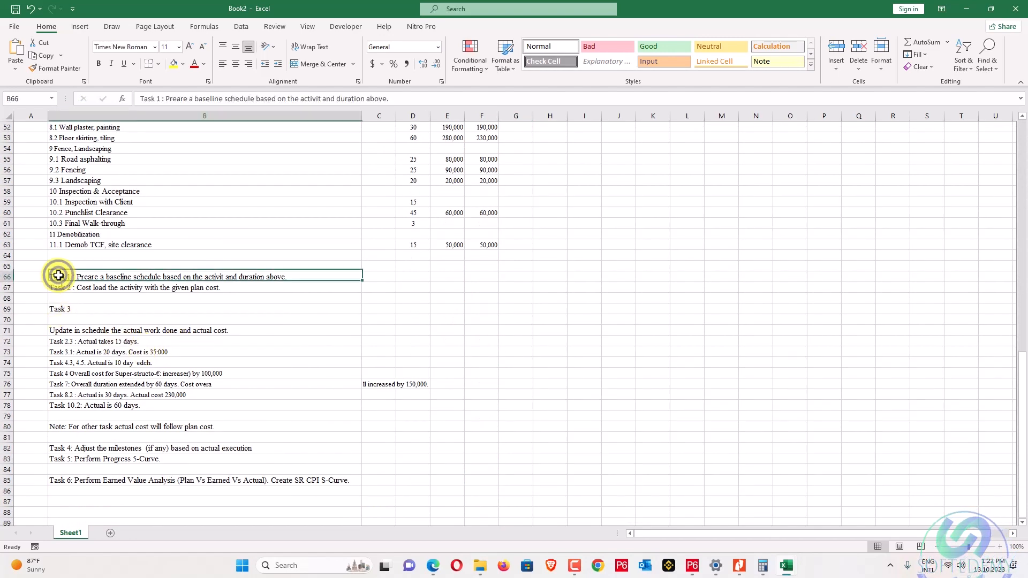
click(175, 64)
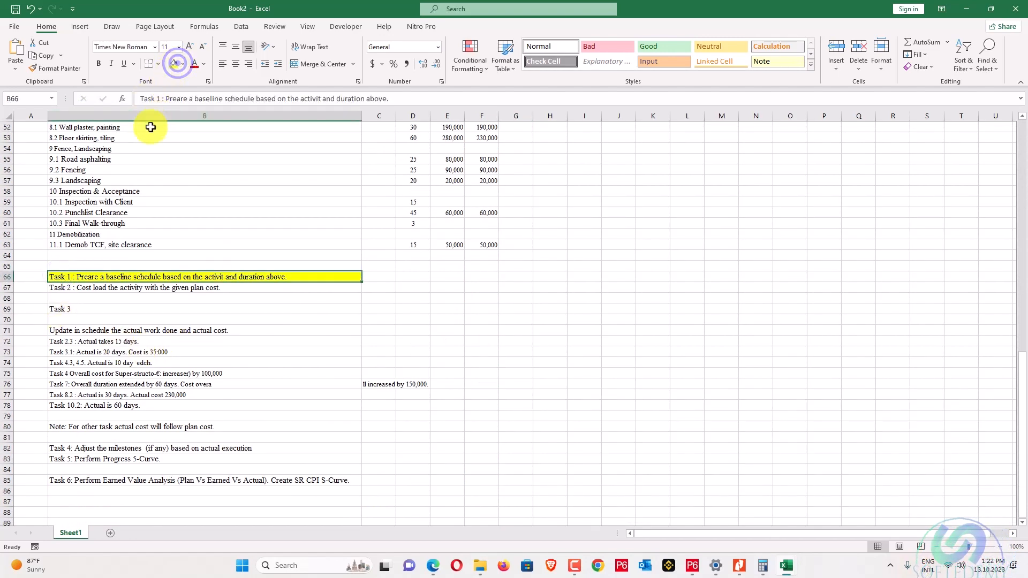
double_click(43, 67)
Paint the same yellow fill onto the Task 2 through Task 6 lines.
click(79, 288)
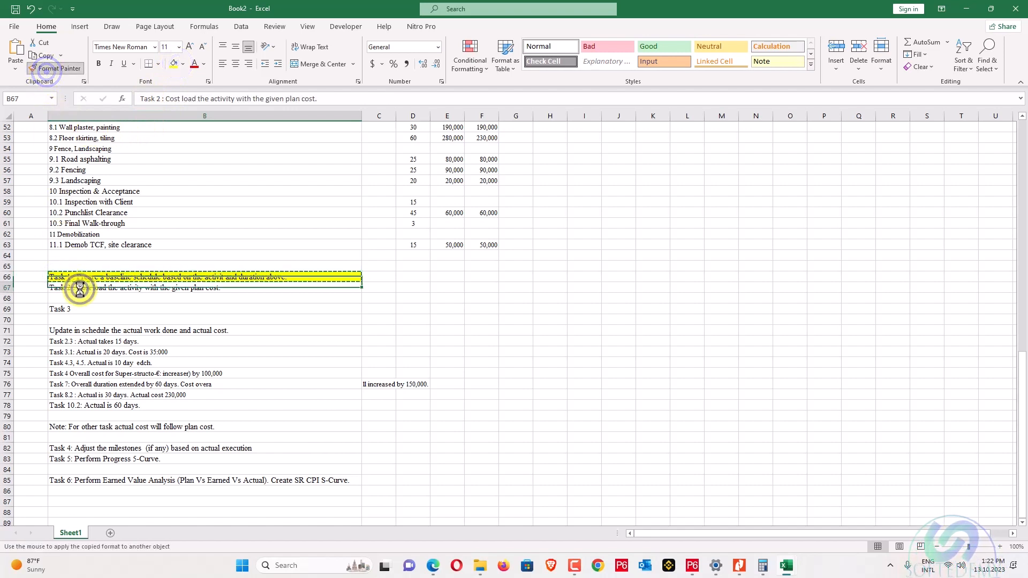
click(73, 309)
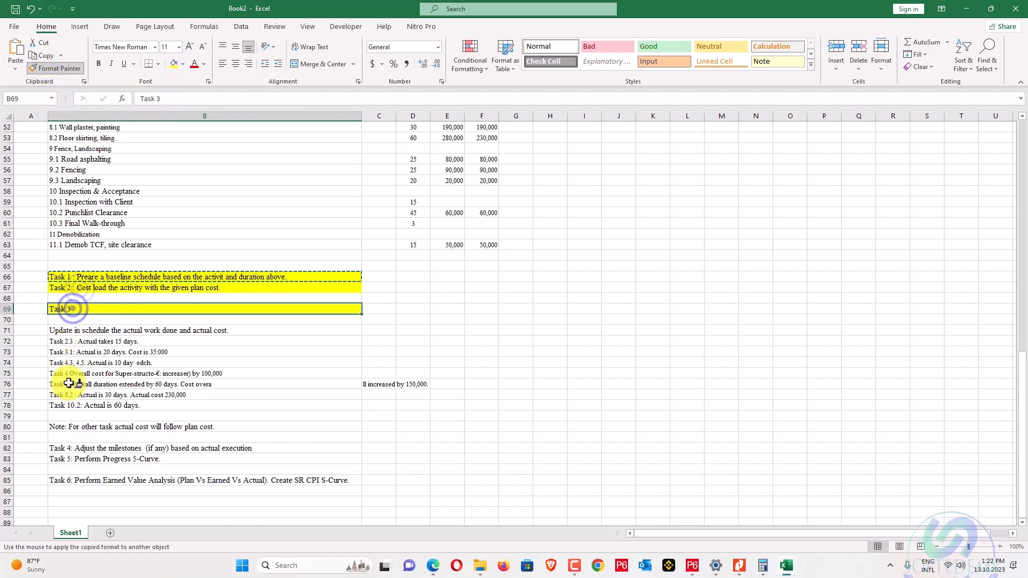
click(79, 448)
click(79, 459)
click(79, 480)
scroll(116, 322, up, 3)
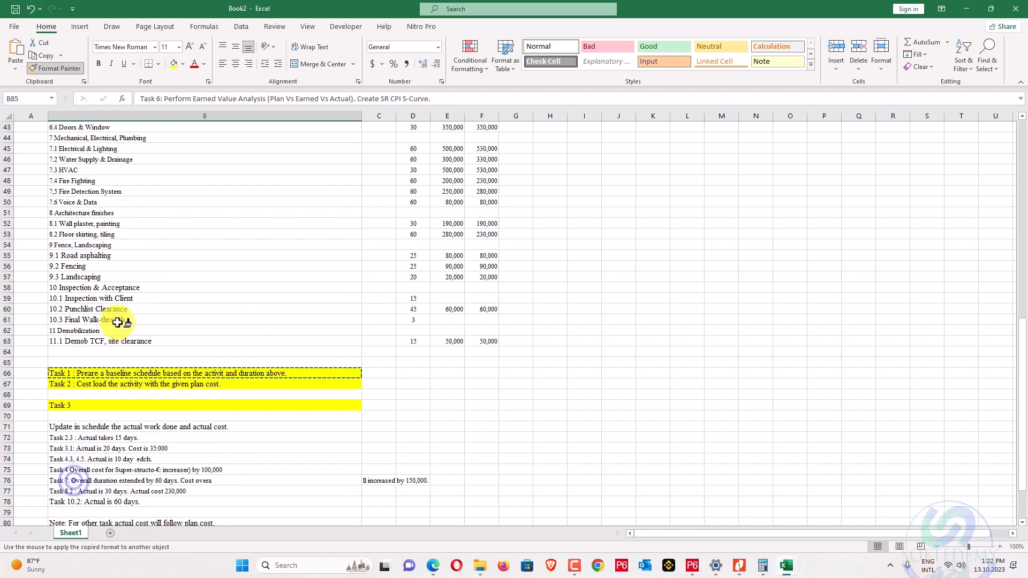
scroll(117, 321, up, 14)
scroll(81, 220, down, 20)
key(Escape)
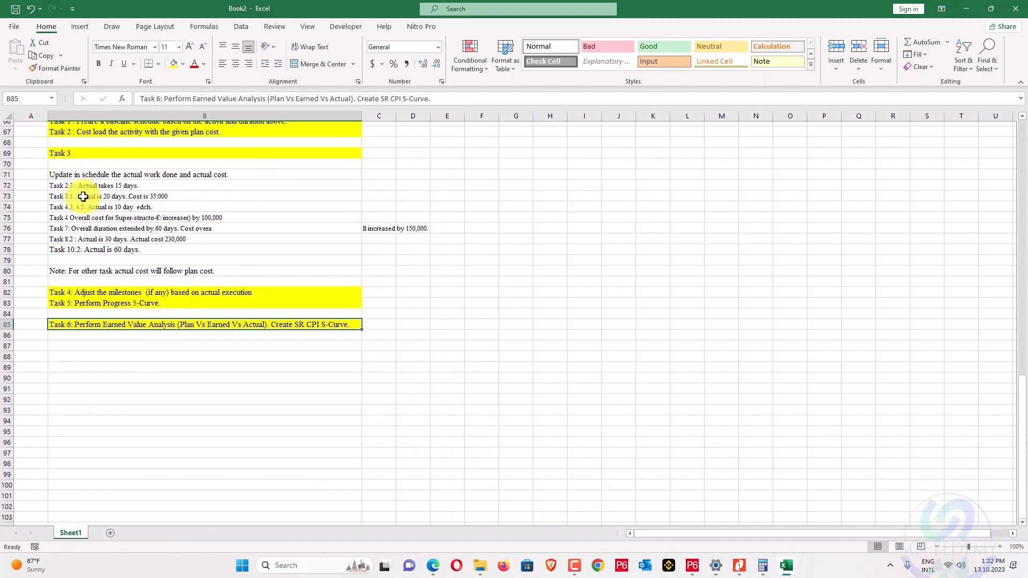
scroll(83, 197, up, 20)
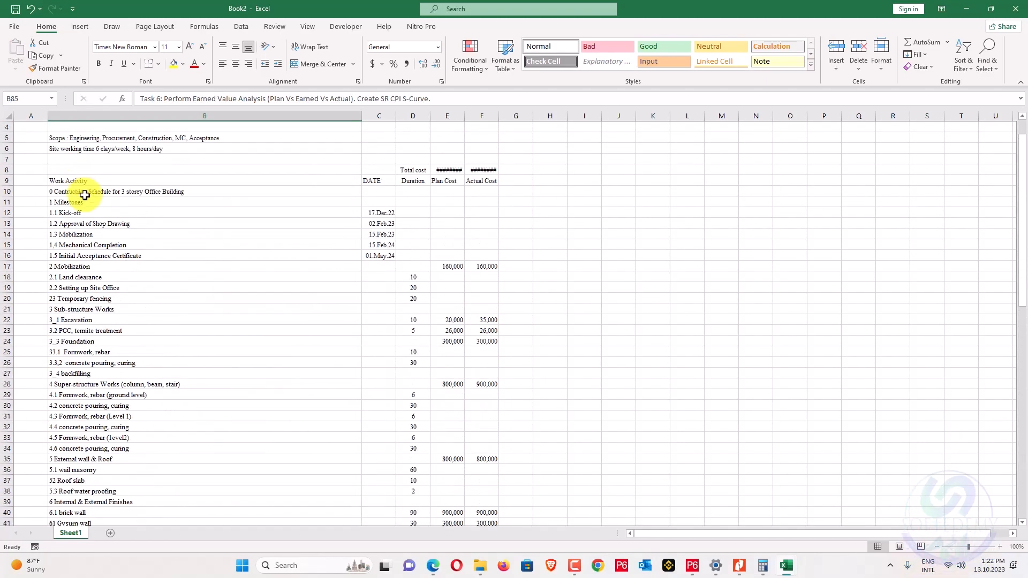
click(88, 202)
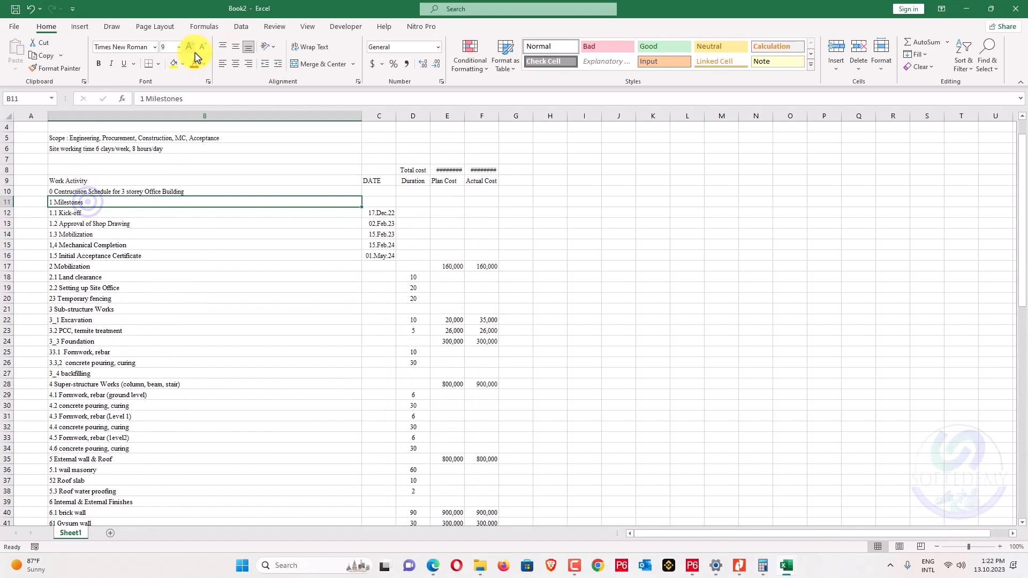
Fill 1 Milestones green and copy it onto Mobilization, Sub-structure and Super-structure Works.
click(183, 64)
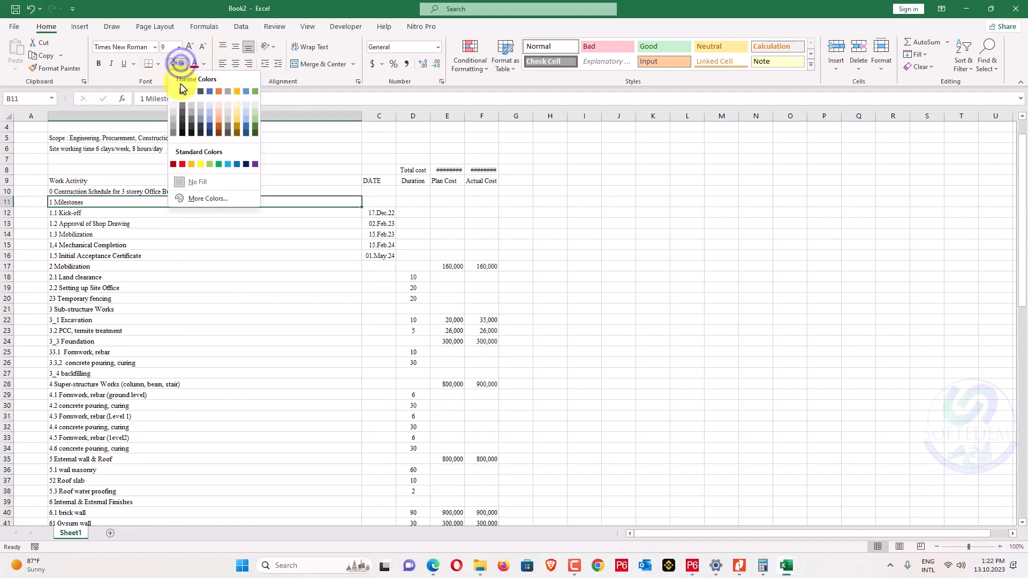
click(217, 163)
double_click(55, 68)
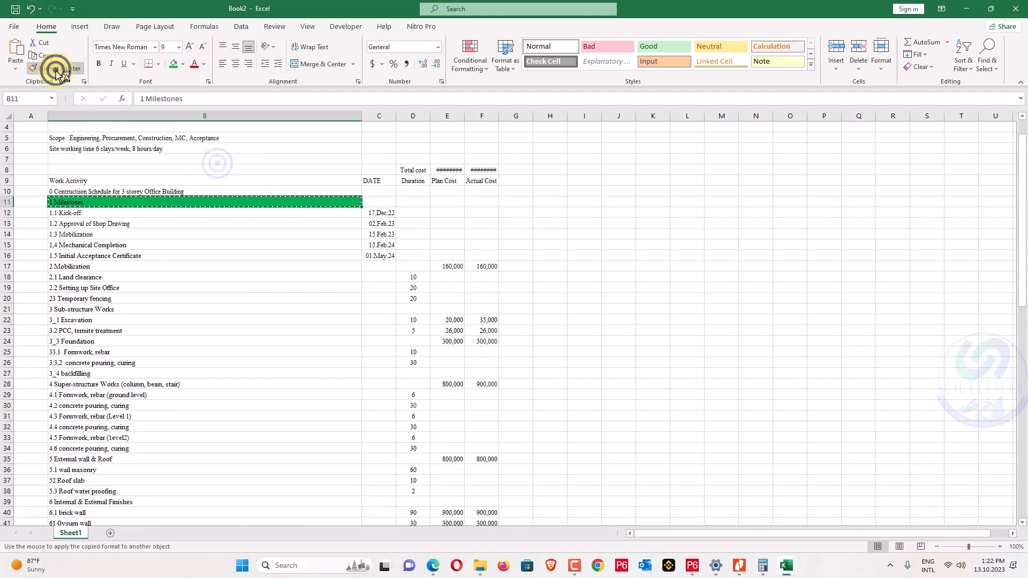
click(84, 266)
scroll(83, 316, down, 2)
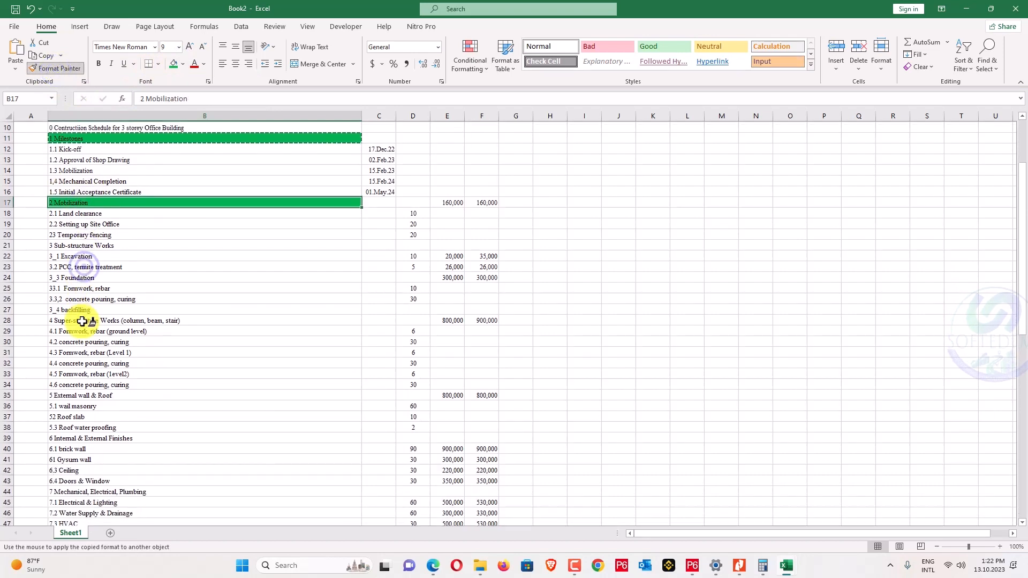
click(98, 245)
click(88, 317)
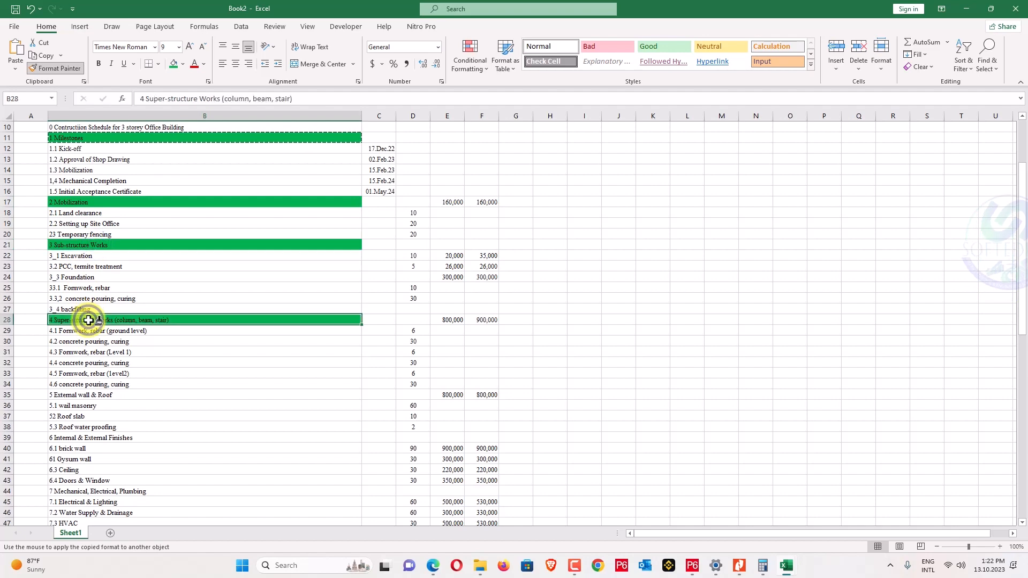
Give headings 5 External wall & Roof through 11 Demobilization the green fill.
scroll(88, 320, down, 3)
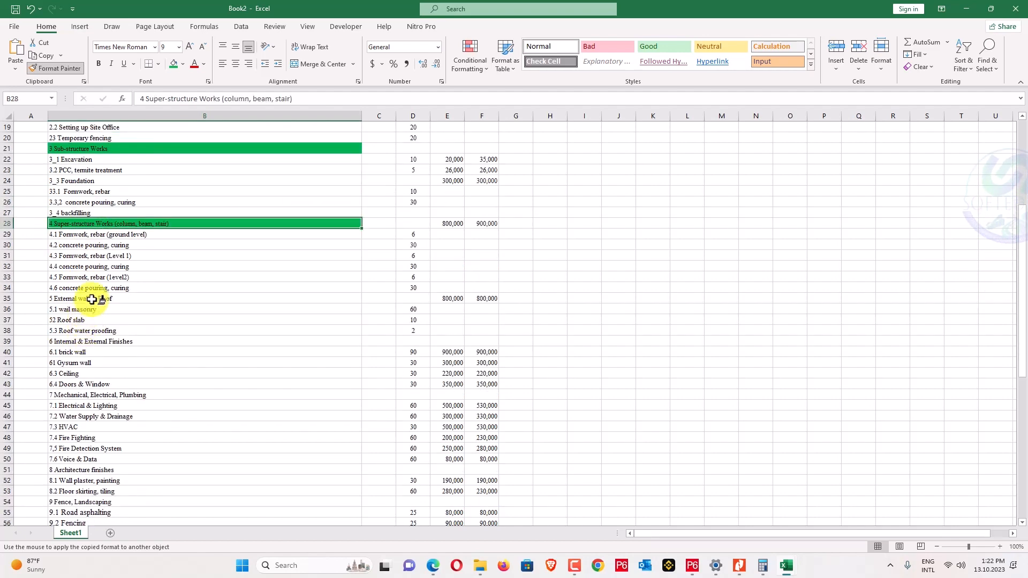
click(92, 300)
scroll(91, 296, down, 2)
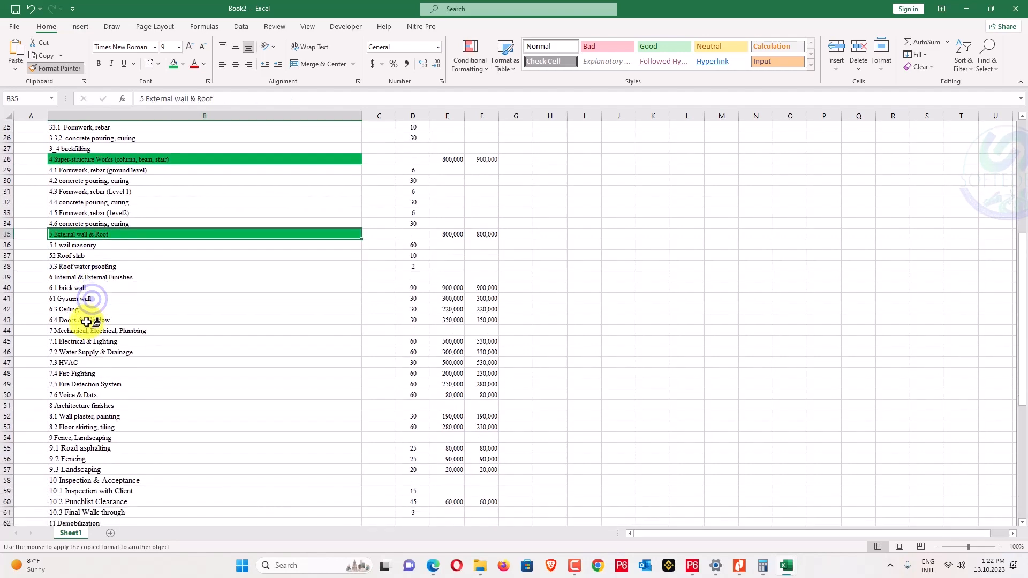
click(95, 279)
scroll(92, 287, down, 1)
click(87, 297)
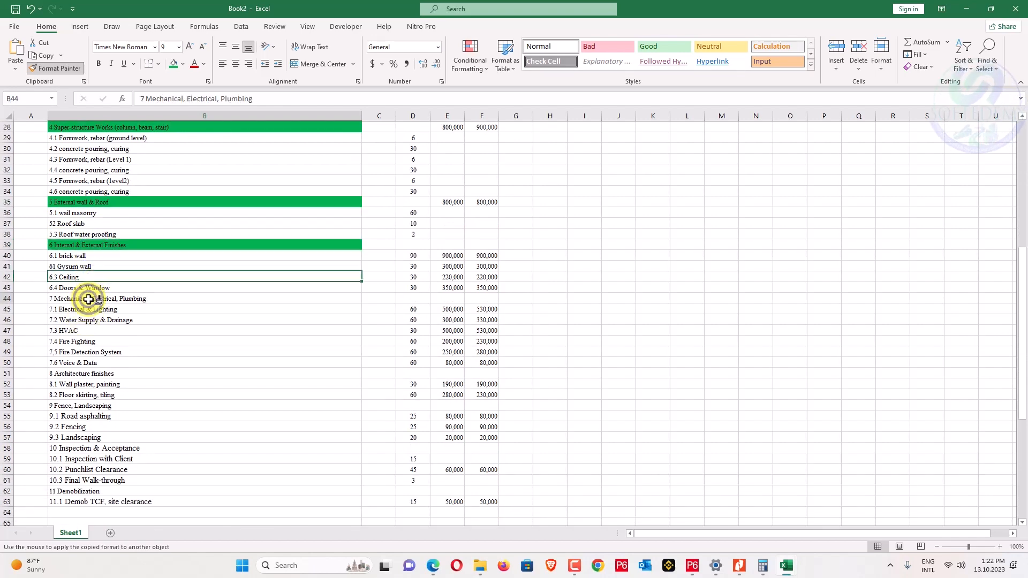
scroll(86, 316, down, 2)
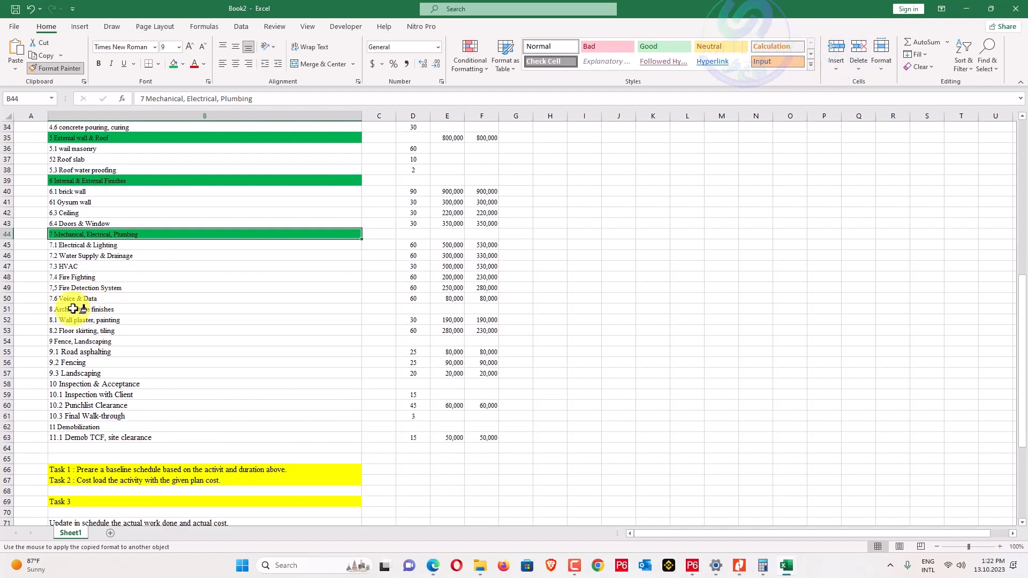
click(78, 309)
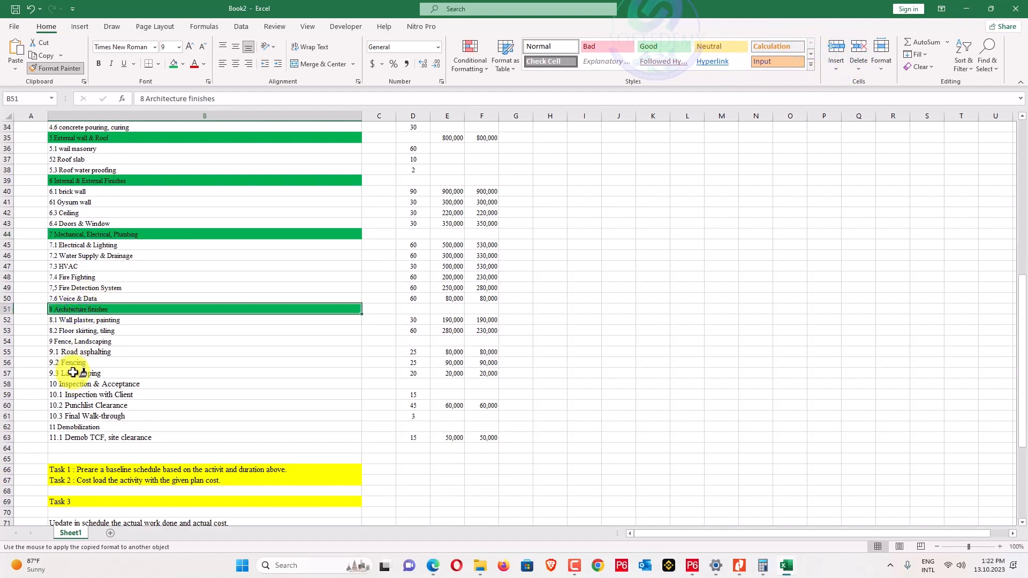
click(85, 342)
click(78, 381)
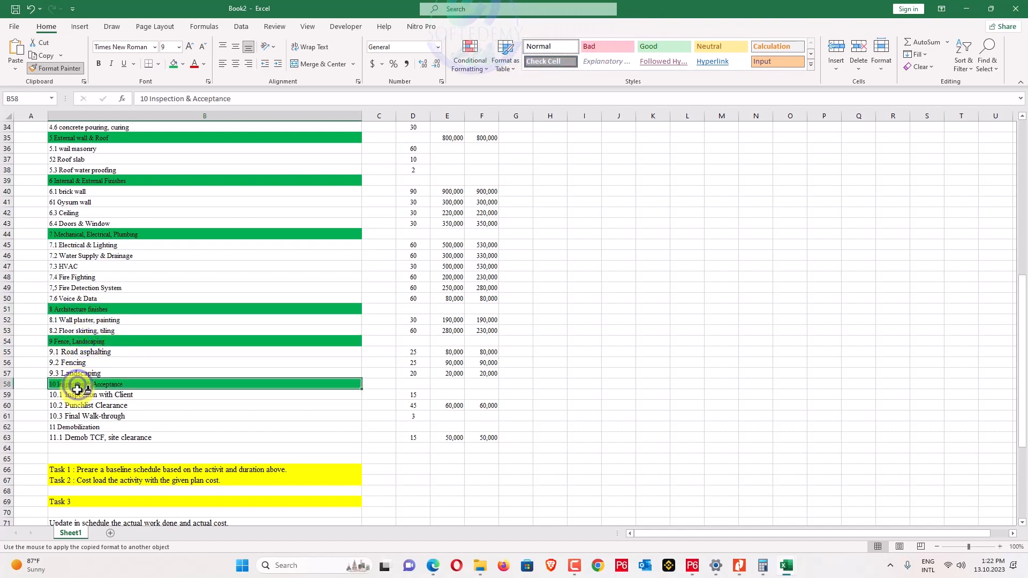
click(75, 427)
scroll(162, 351, up, 4)
scroll(161, 352, up, 7)
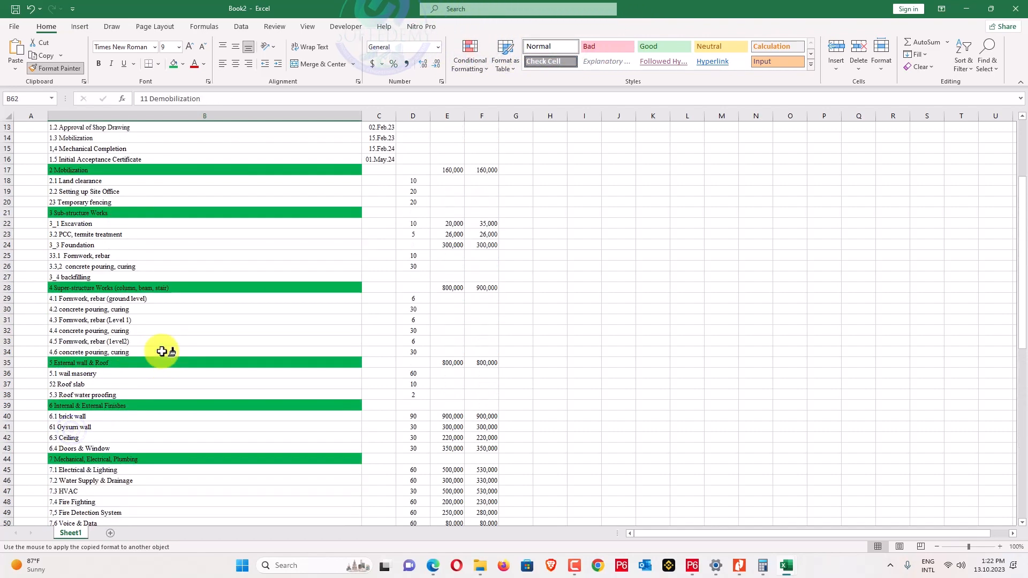
scroll(161, 349, down, 14)
key(Escape)
scroll(134, 352, up, 14)
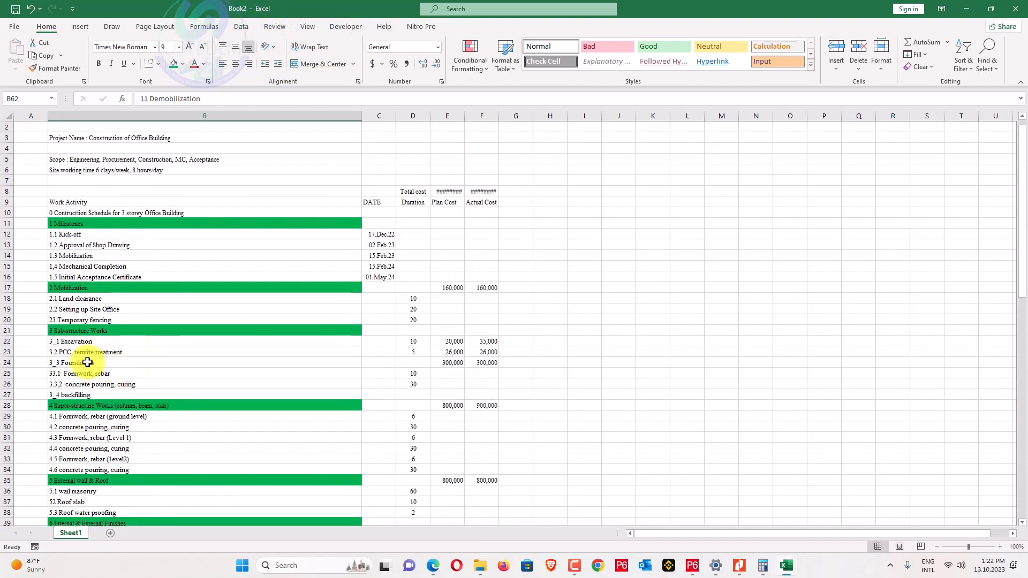
Fill the 3_3 Foundation row in B24 blue, checking the task PDF first.
click(63, 363)
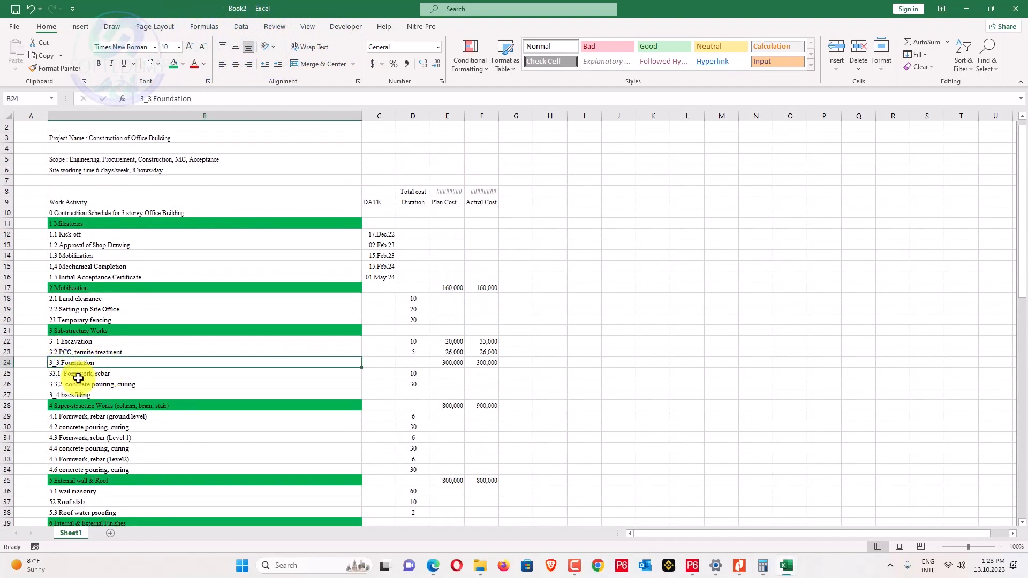
key(alt+Tab)
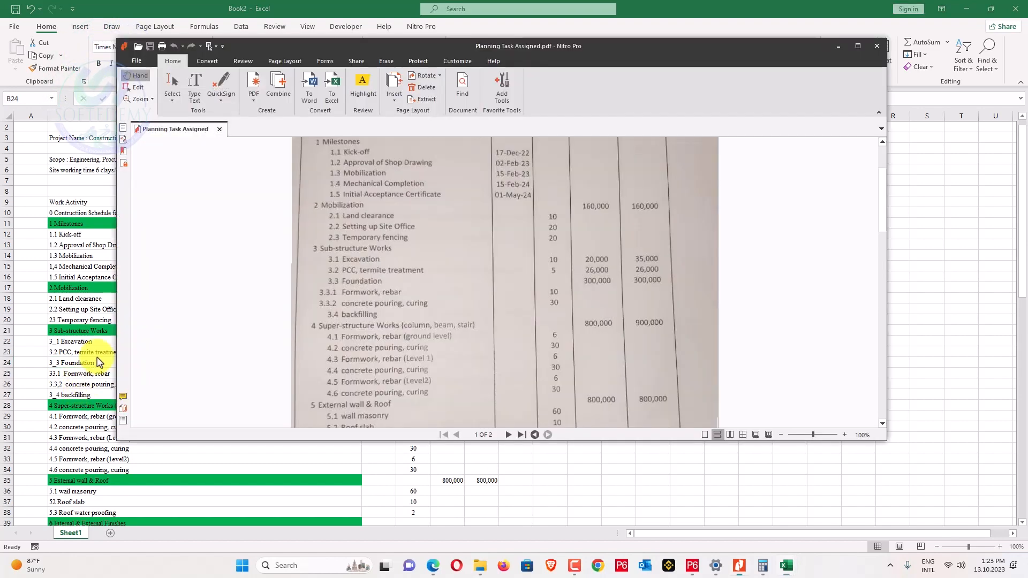
scroll(371, 265, down, 1)
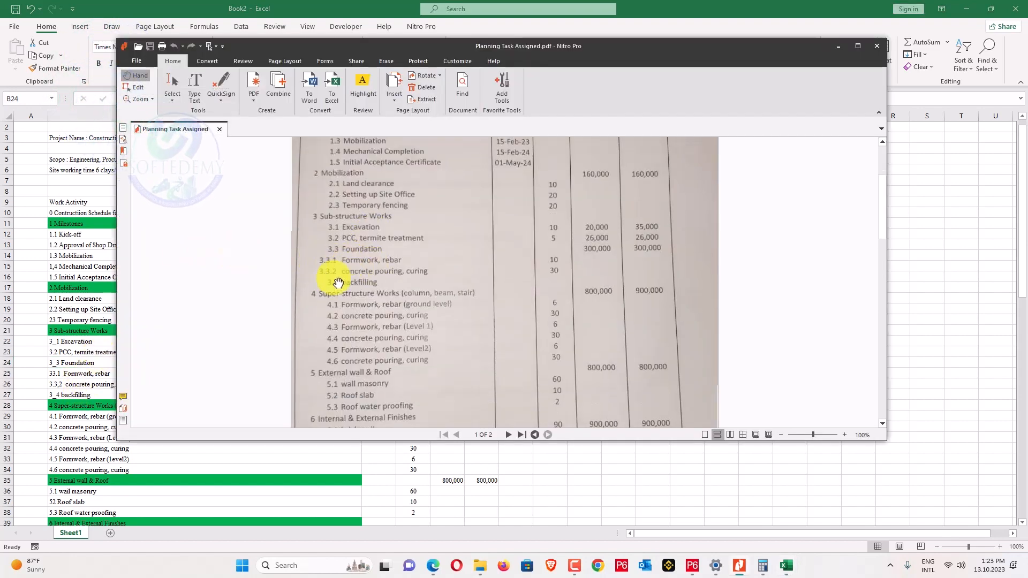
key(alt+Tab)
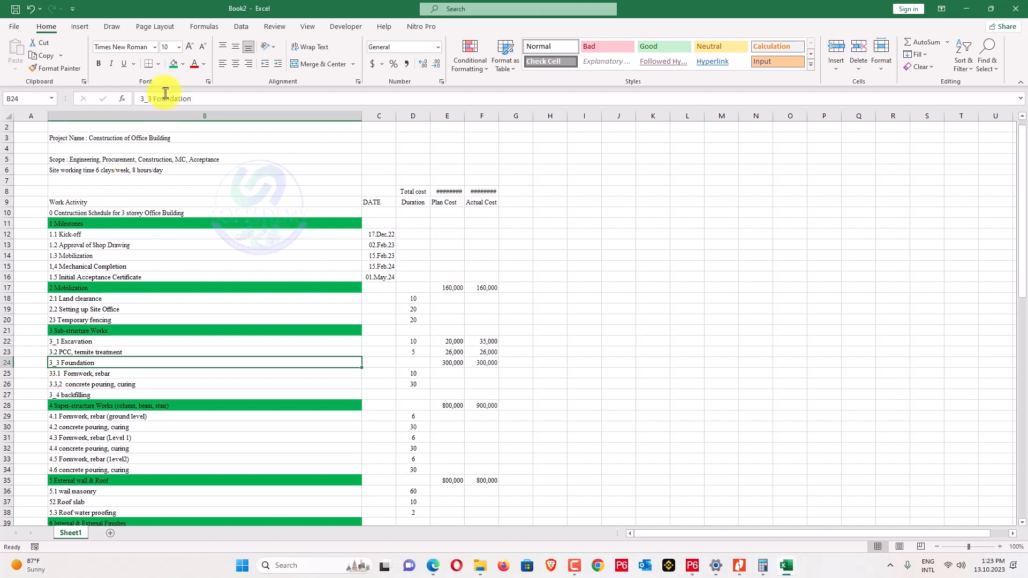
click(183, 64)
click(209, 92)
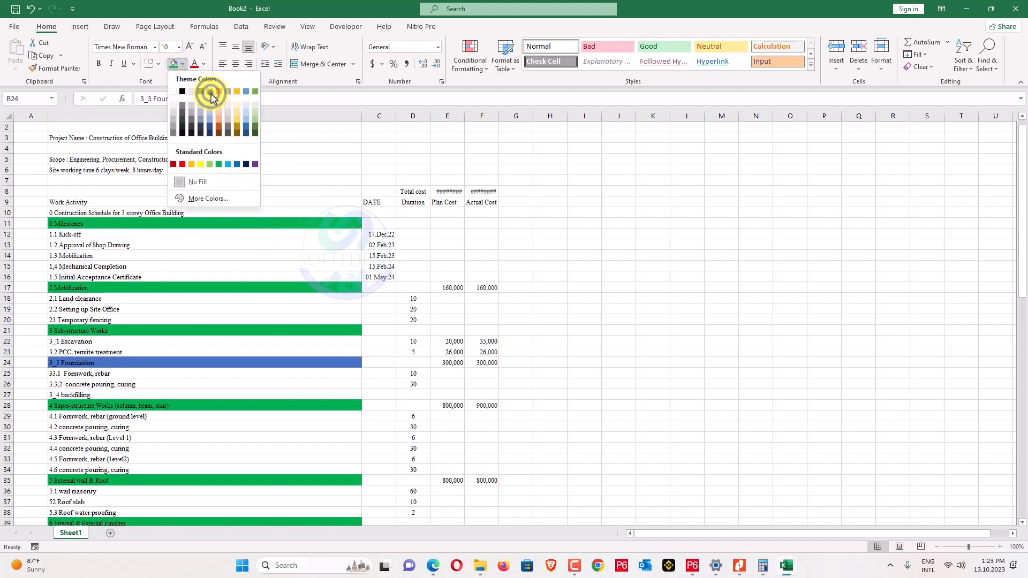
click(193, 330)
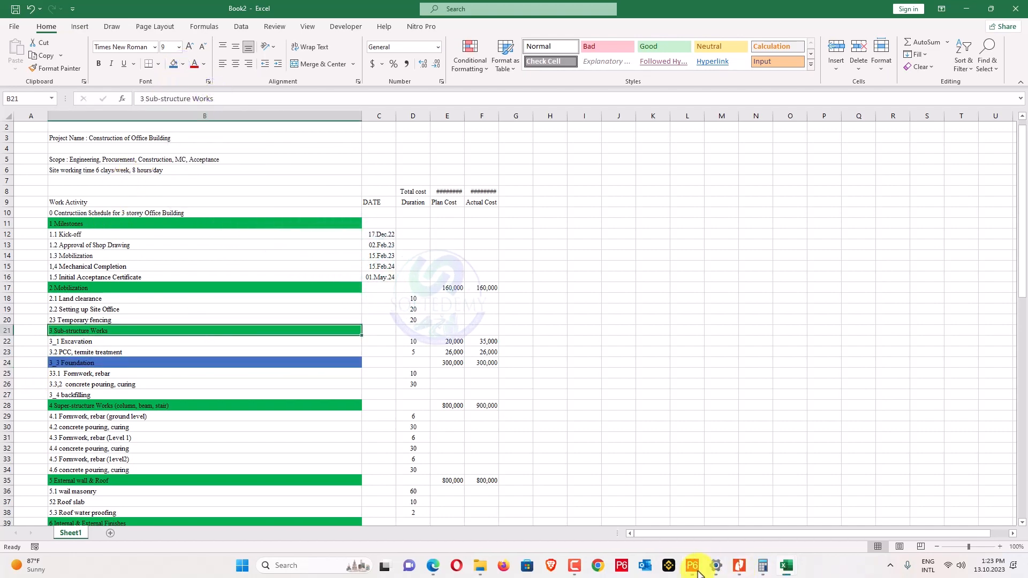
click(693, 565)
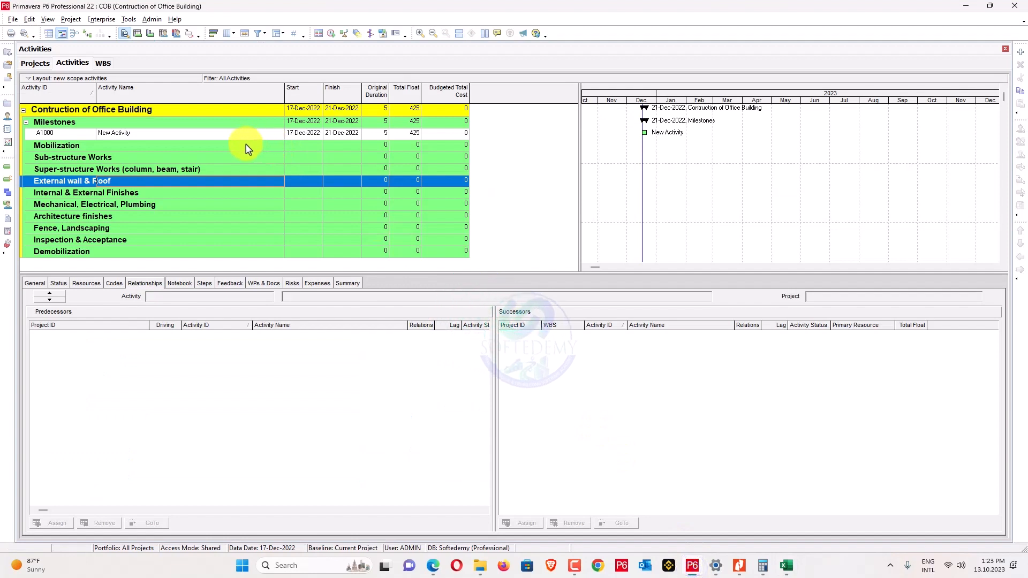
In P6's WBS view, add a new child element under COB.3 Sub-structure Works.
click(103, 63)
click(133, 138)
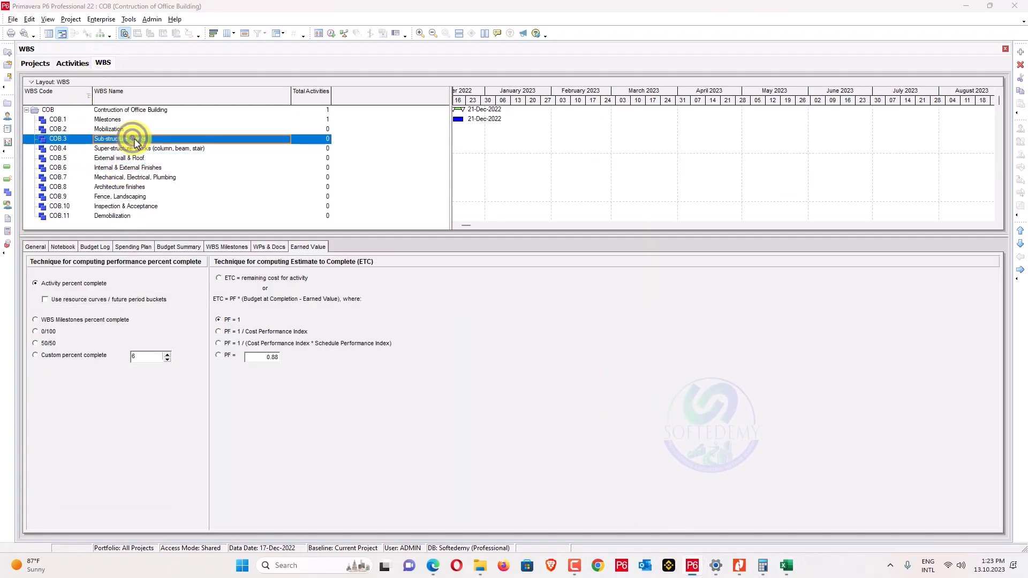
key(alt+Tab)
key(alt+Tab)
click(381, 245)
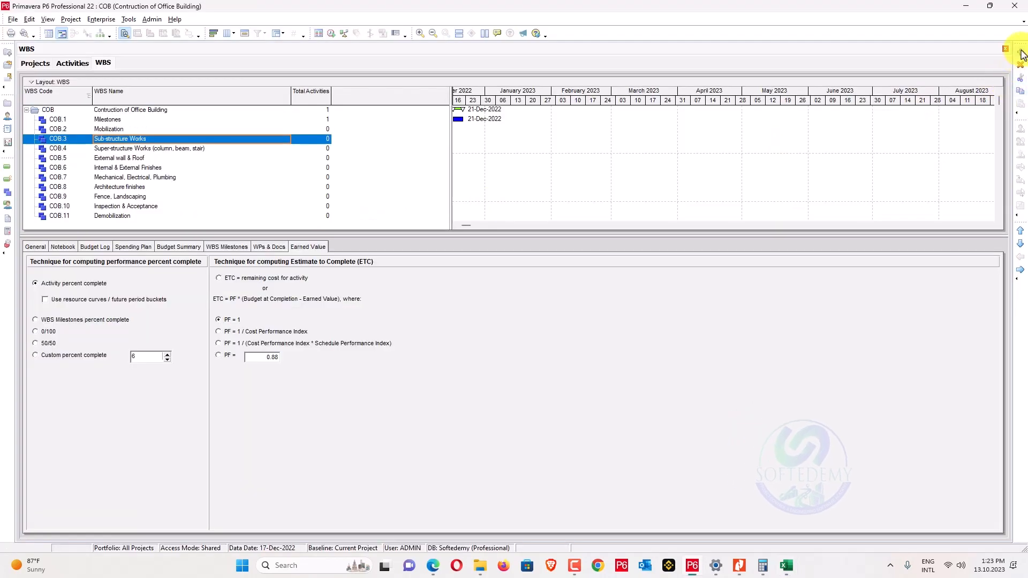
key(Down)
key(alt+Tab)
Name the new WBS element Foundation, taking the word from Excel cell B24.
double_click(101, 363)
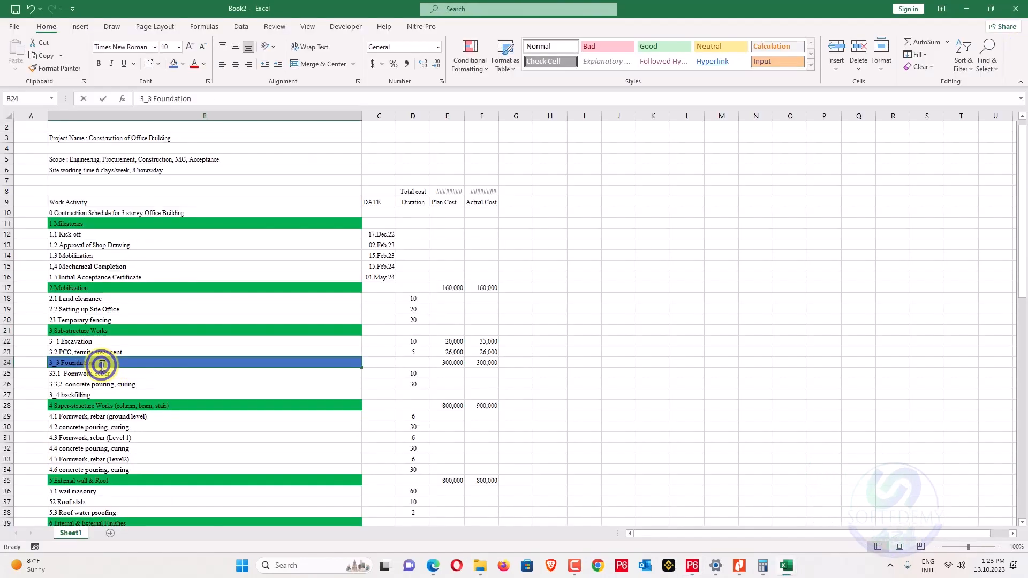
drag(66, 369, 63, 369)
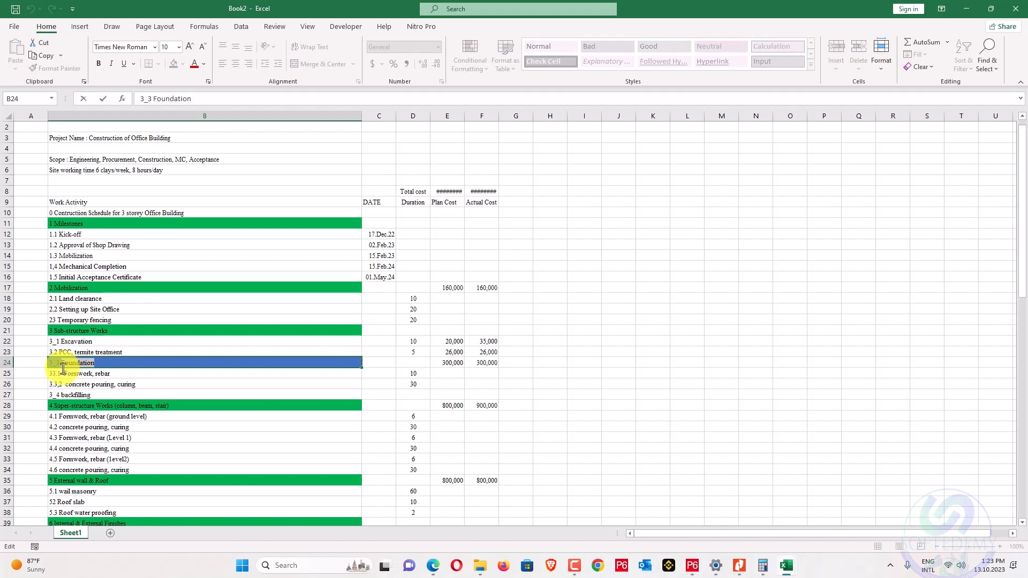
key(alt+Tab)
click(127, 148)
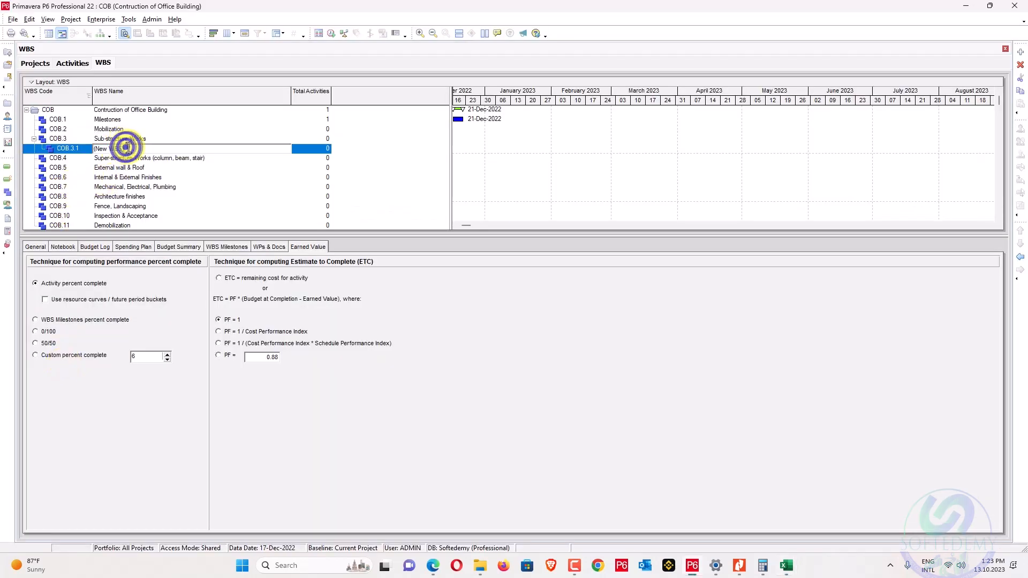
click(129, 223)
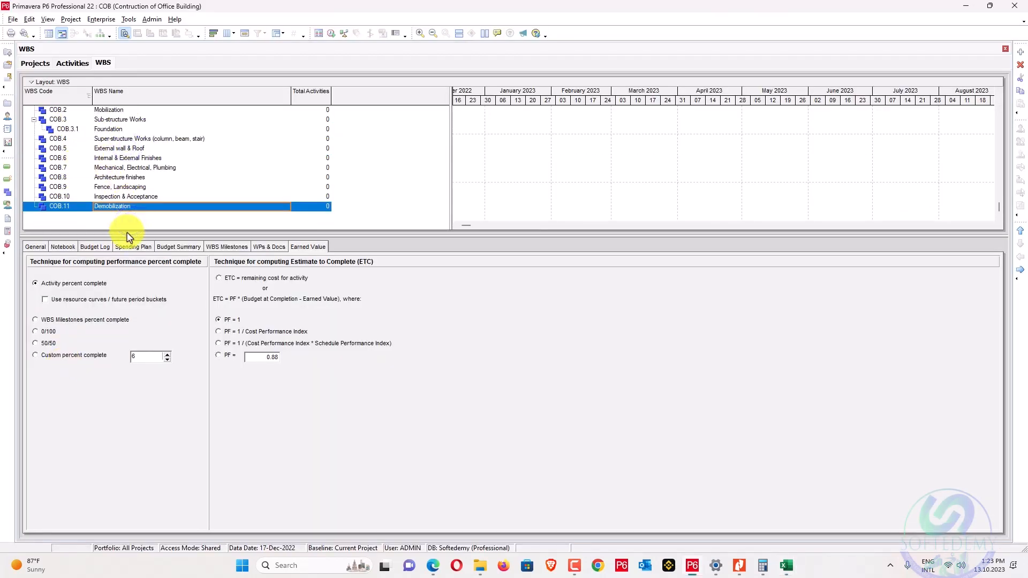
scroll(152, 214, up, 1)
key(alt+Tab)
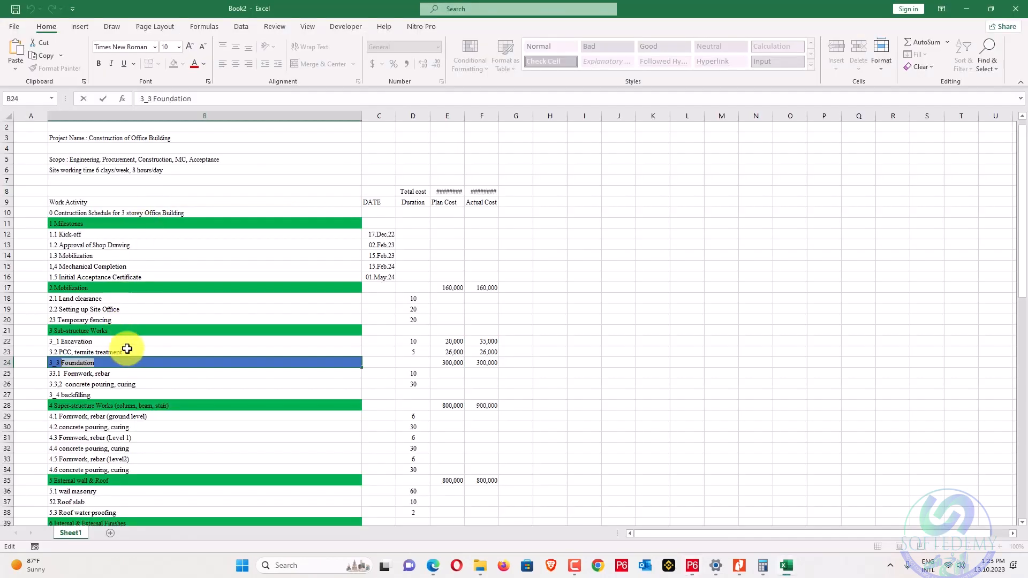
Copy 'Milestones' from the 1 Milestones heading into cells G12 through G16.
click(148, 373)
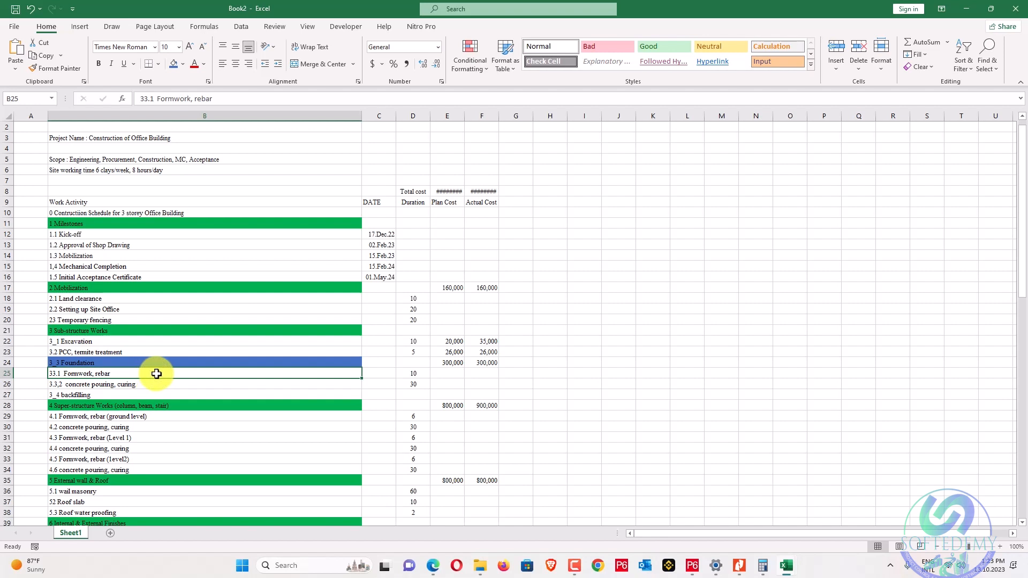
click(130, 224)
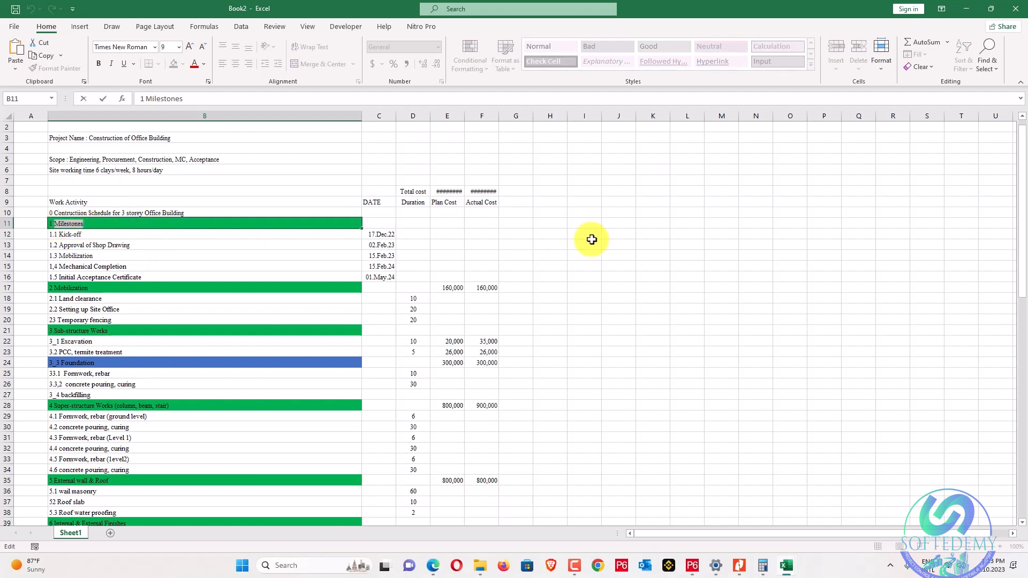
key(ctrl+c)
click(515, 232)
key(ctrl+v)
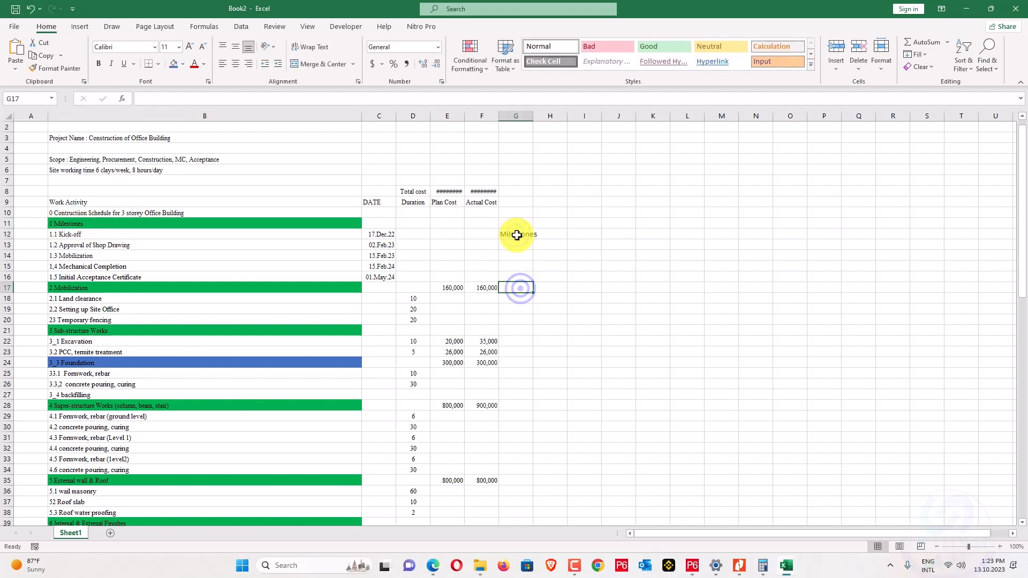
drag(516, 241, 517, 276)
key(ctrl+v)
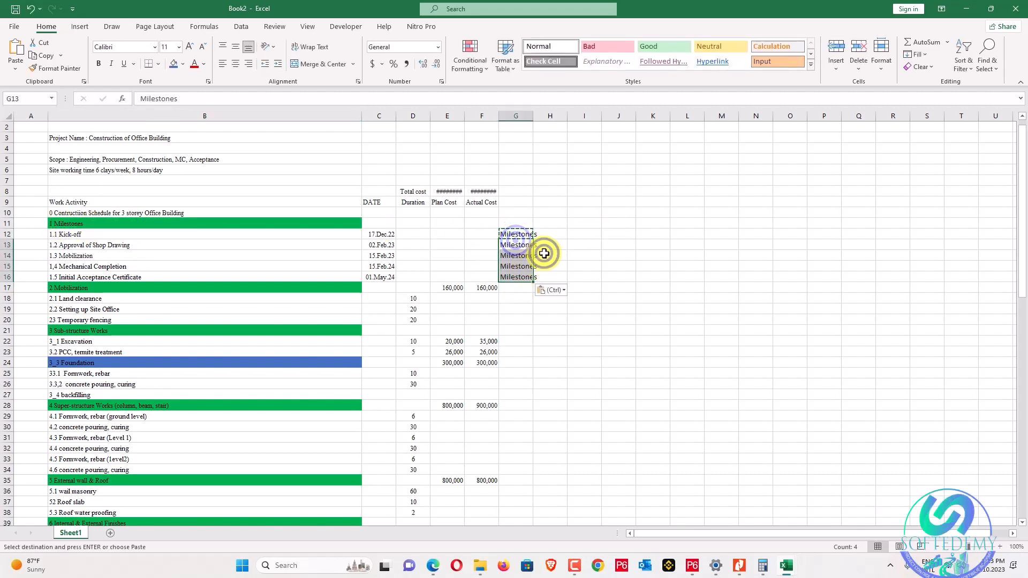
Reselect the milestone rows and bring up the paste options at G12.
drag(517, 234, 517, 271)
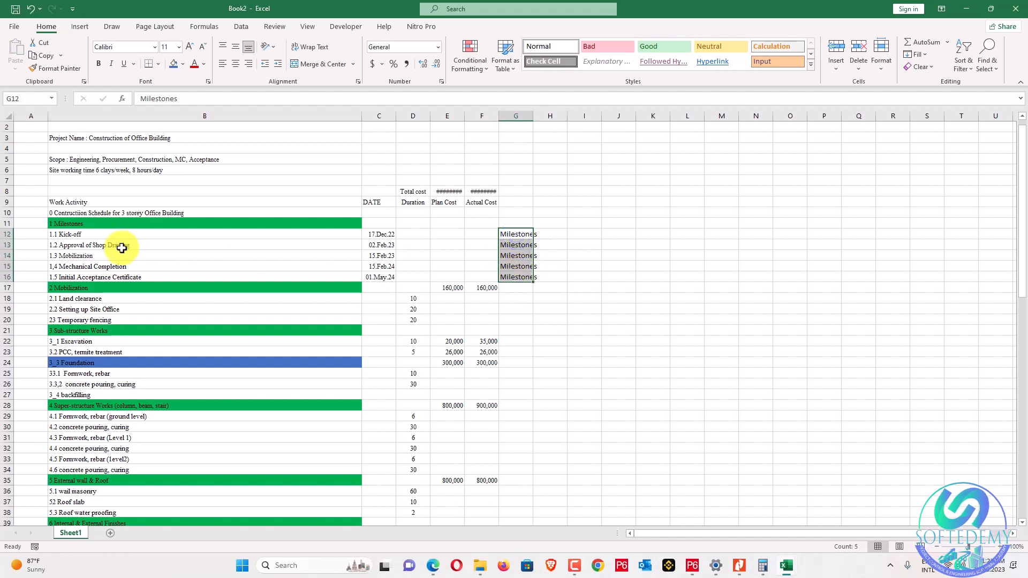
drag(126, 234, 519, 274)
click(576, 234)
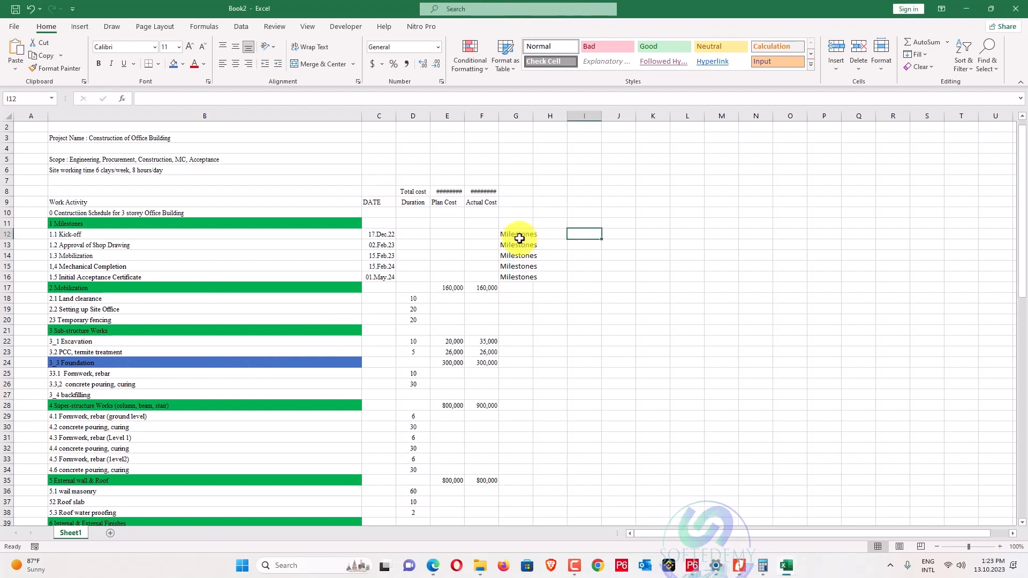
click(520, 236)
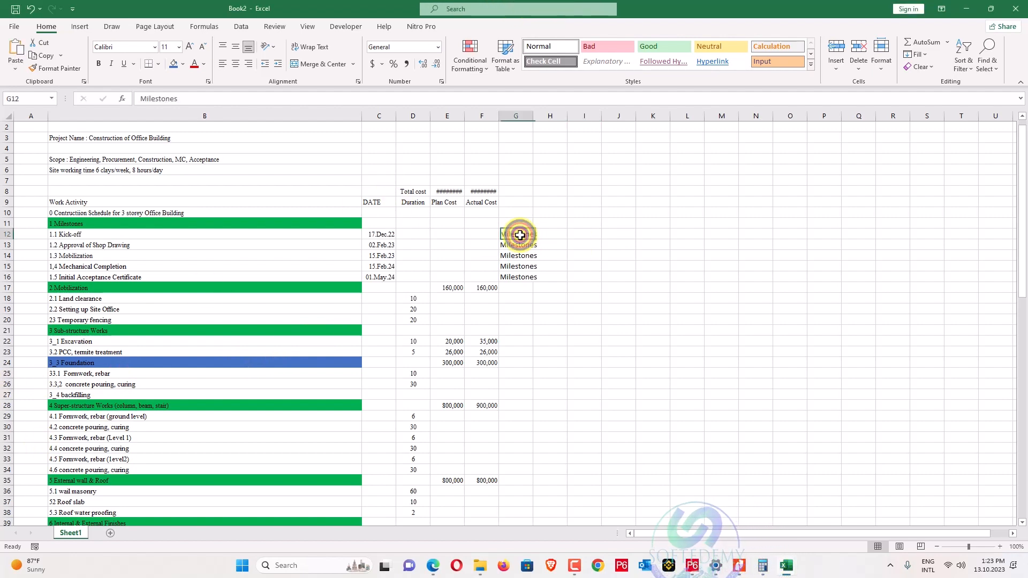
right_click(519, 233)
Paste the phase names down column G and widen column G to fit them.
click(557, 273)
scroll(557, 276, down, 13)
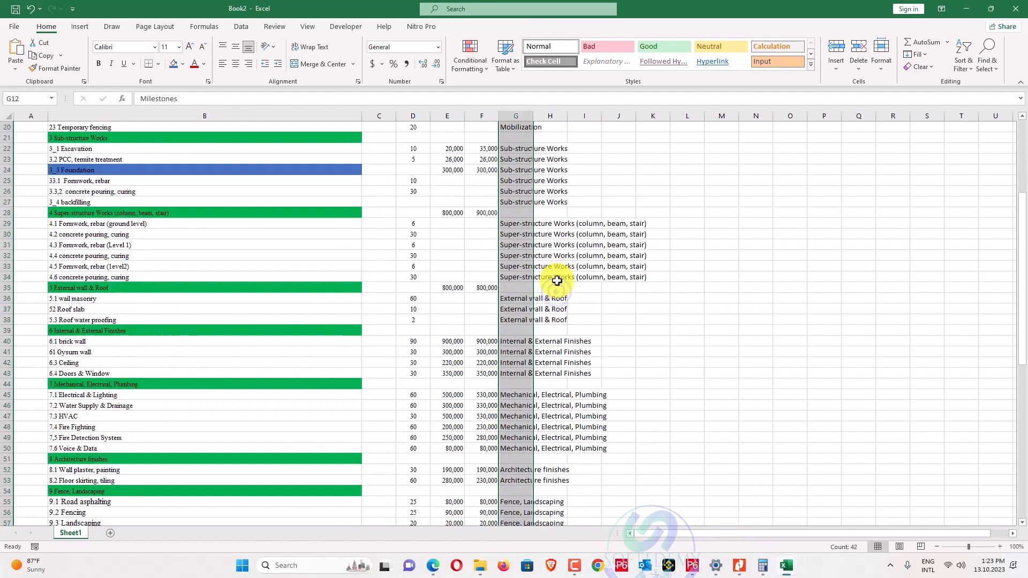
scroll(467, 316, up, 14)
scroll(473, 316, down, 1)
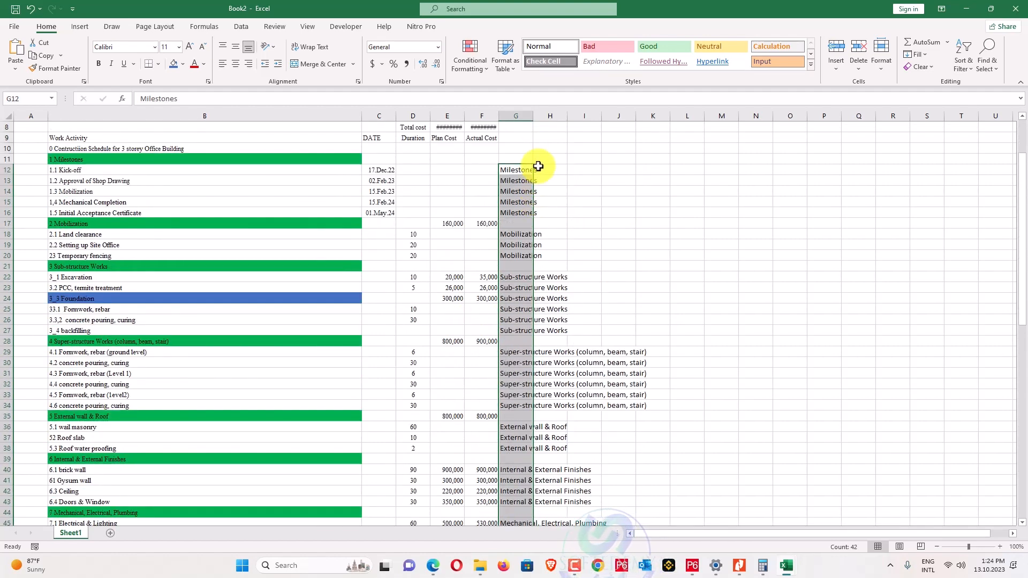
drag(533, 116, 682, 131)
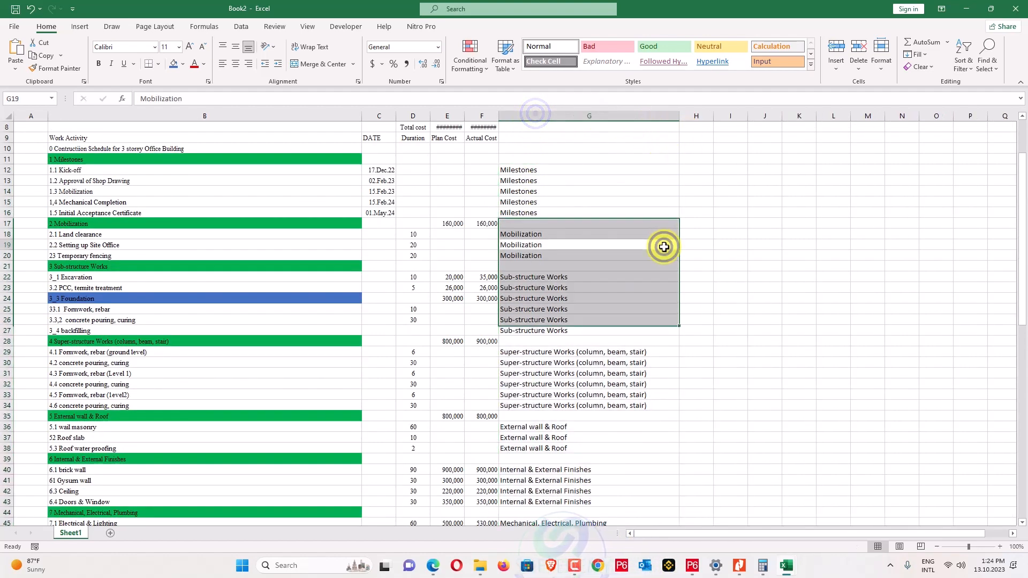
click(663, 245)
scroll(533, 236, up, 3)
click(543, 245)
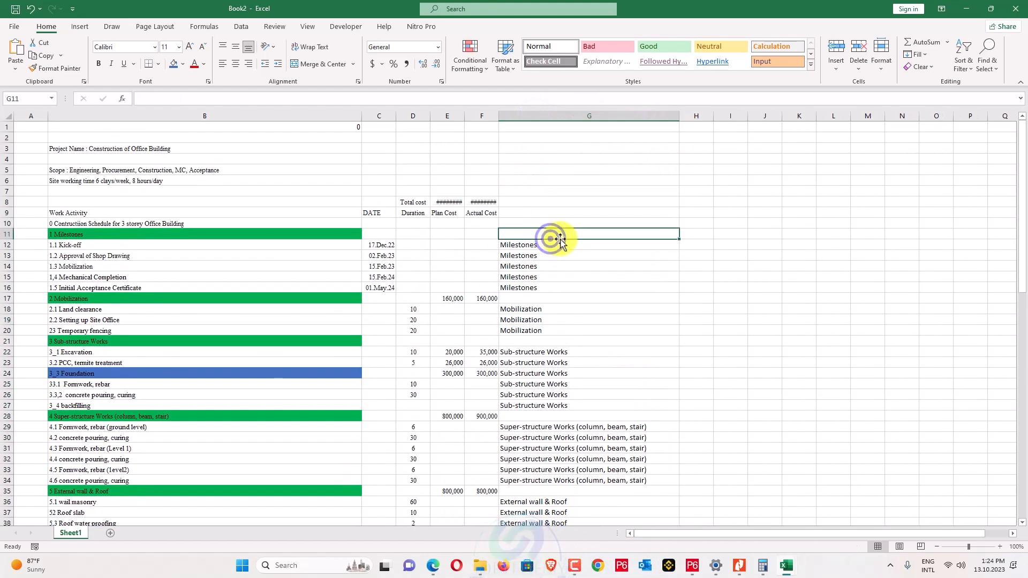
Add the headers 'WBS Names' in G9 and 'WBS Code' in H9.
click(688, 246)
click(645, 239)
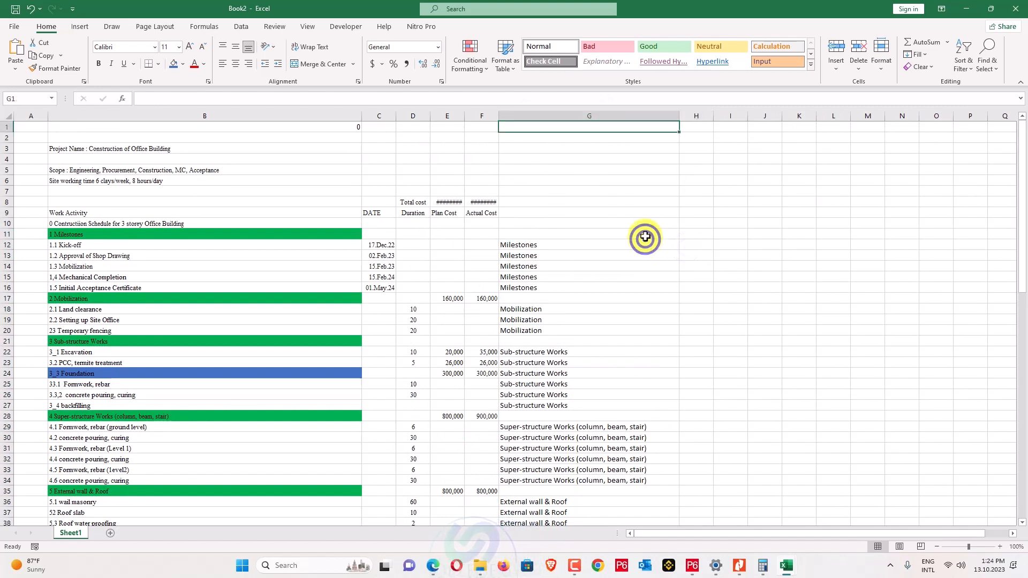
click(616, 205)
click(602, 211)
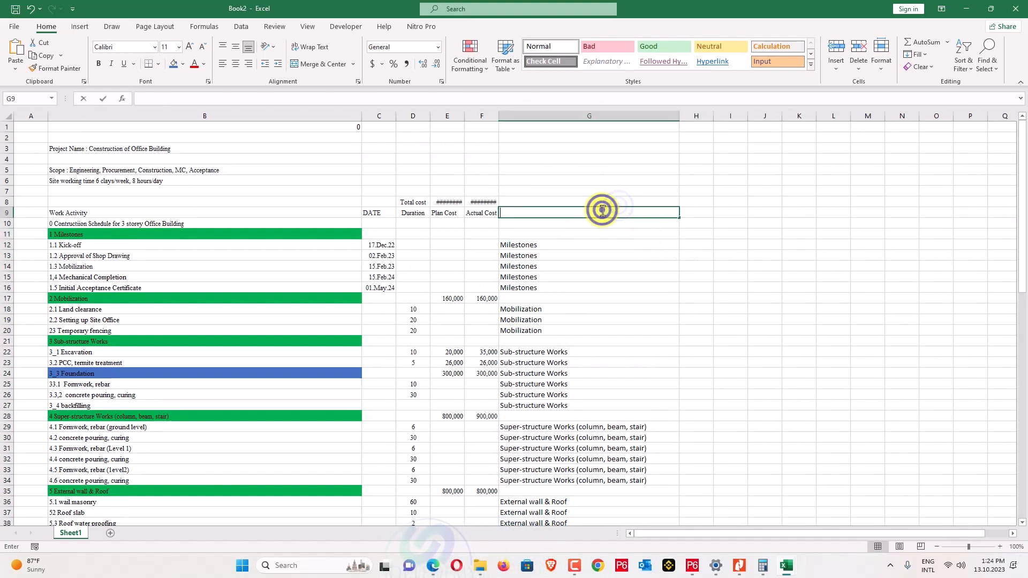
text(Q)
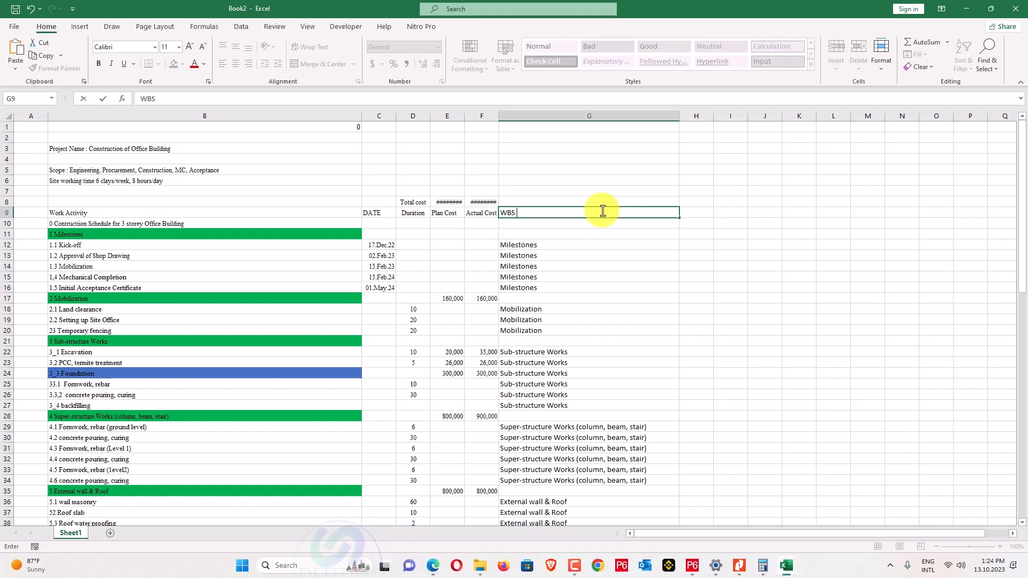
key(Tab)
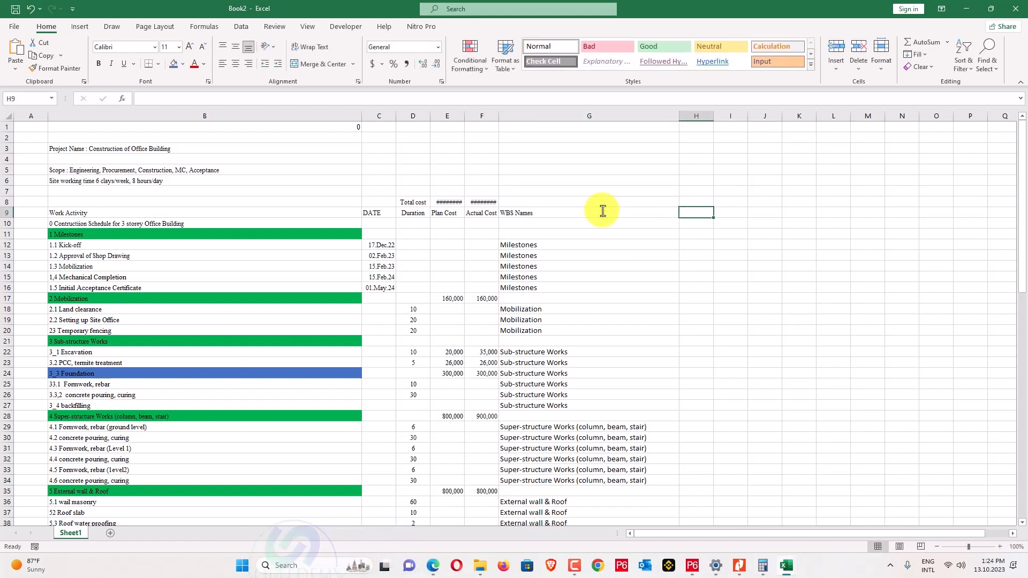
text(WBS C)
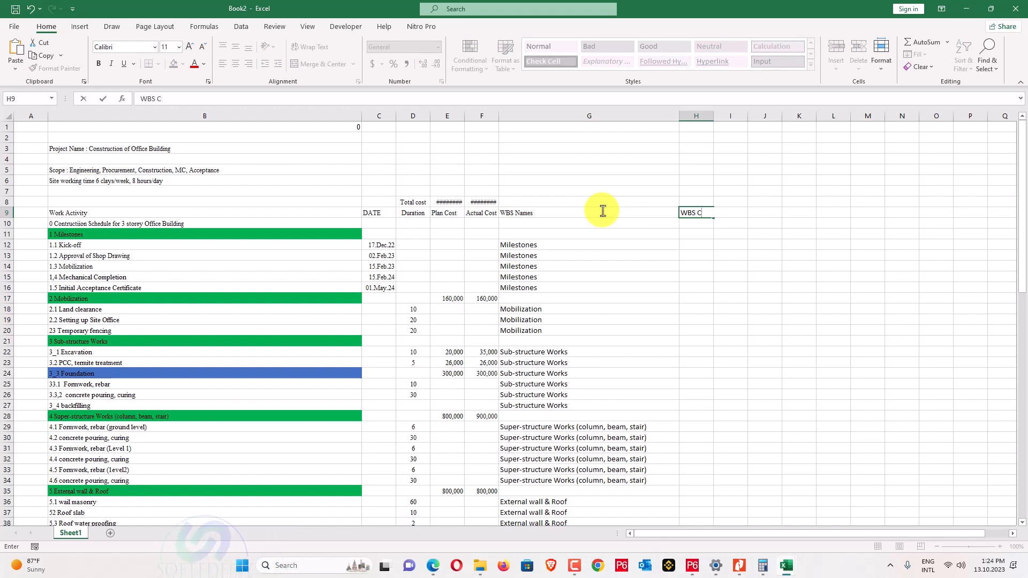
text(ode)
click(602, 210)
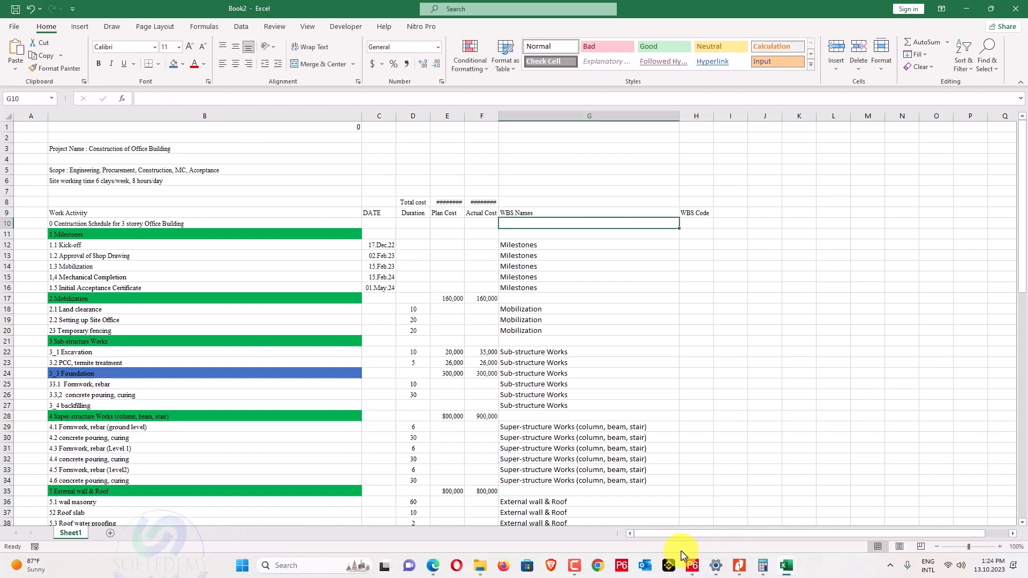
Select and copy every row of the Primavera P6 WBS table.
click(691, 567)
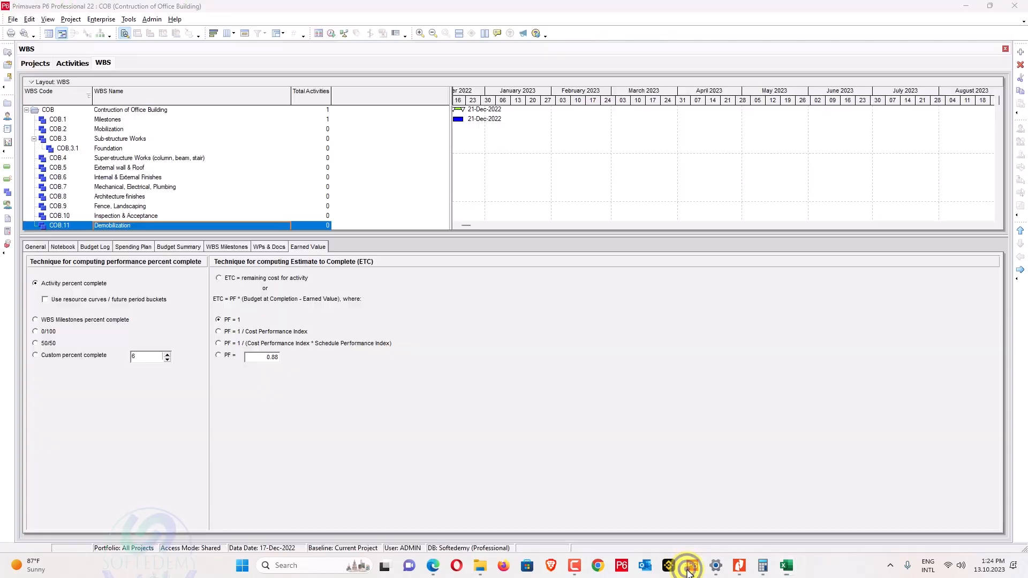
click(127, 121)
key(ctrl+a)
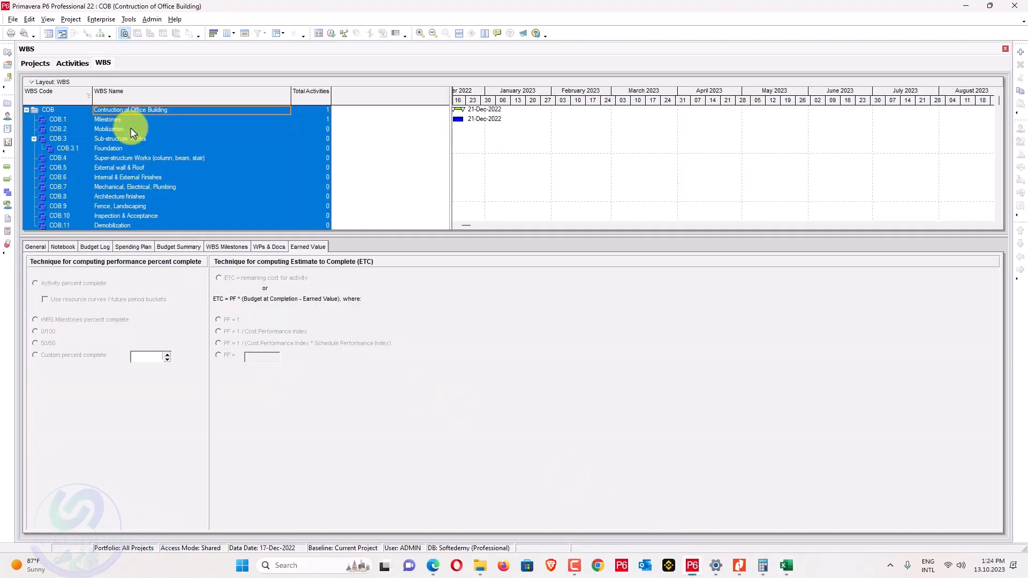
key(alt+Tab)
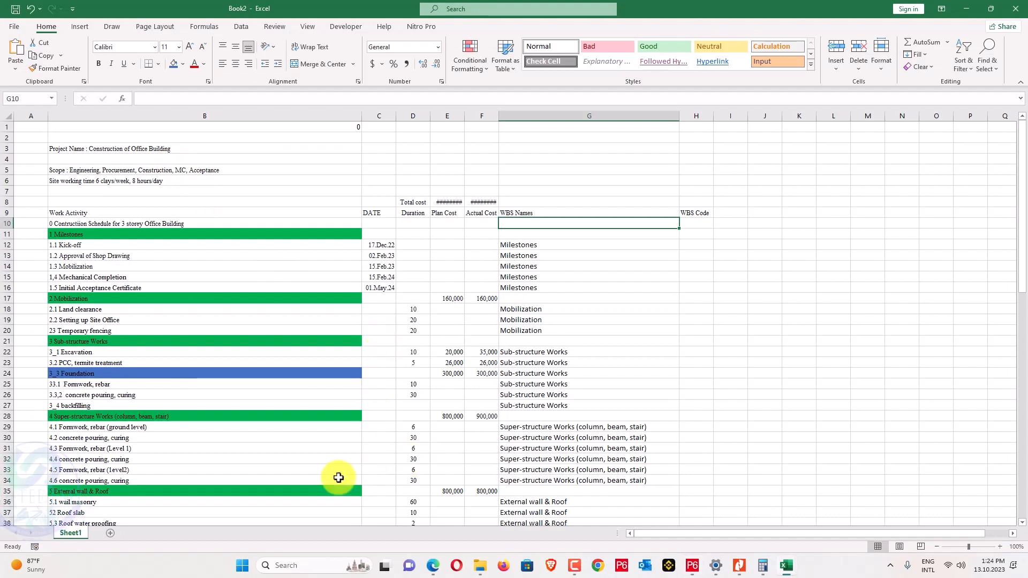
Paste the P6 WBS table into a new Sheet2.
click(107, 533)
key(ctrl+v)
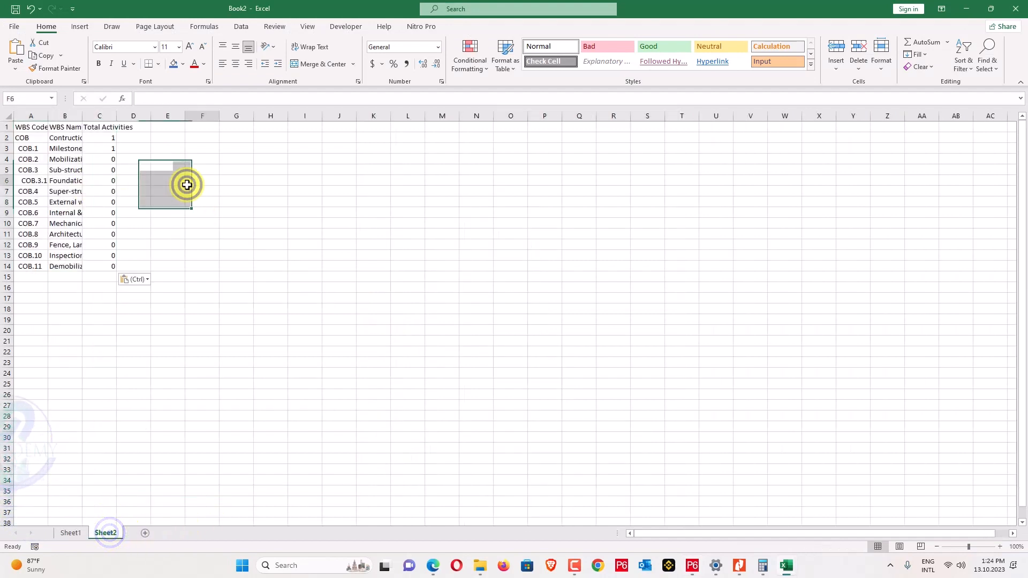
click(188, 184)
Strip the spaces from column A's WBS codes with Replace All, making 13 replacements.
click(37, 115)
key(ctrl+f)
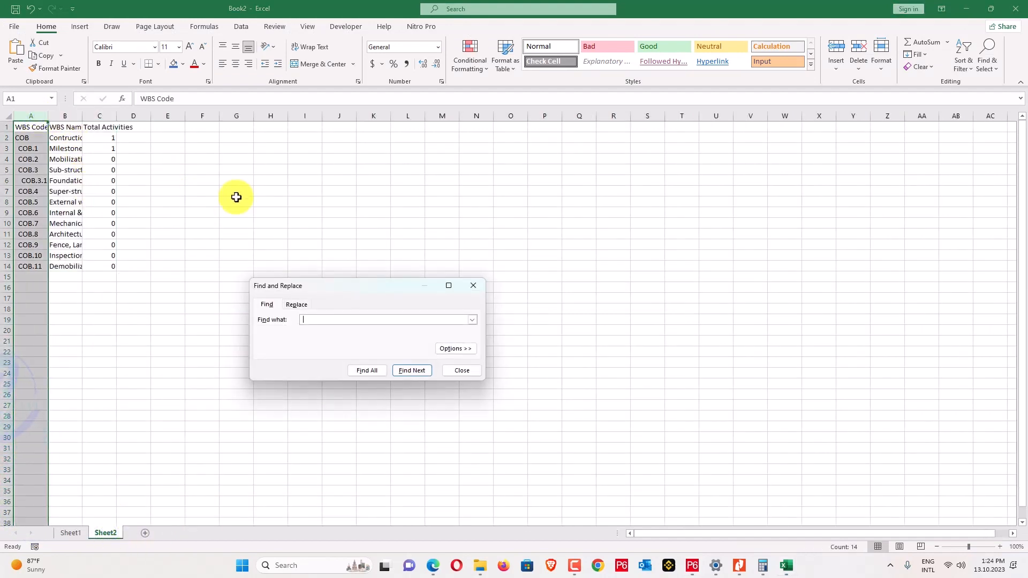
click(274, 371)
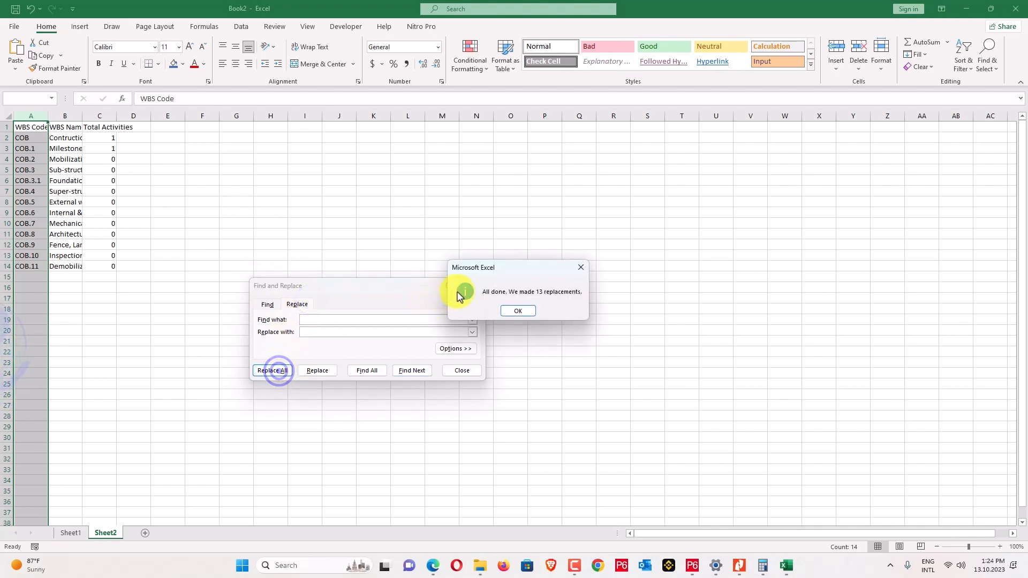
click(519, 311)
click(534, 310)
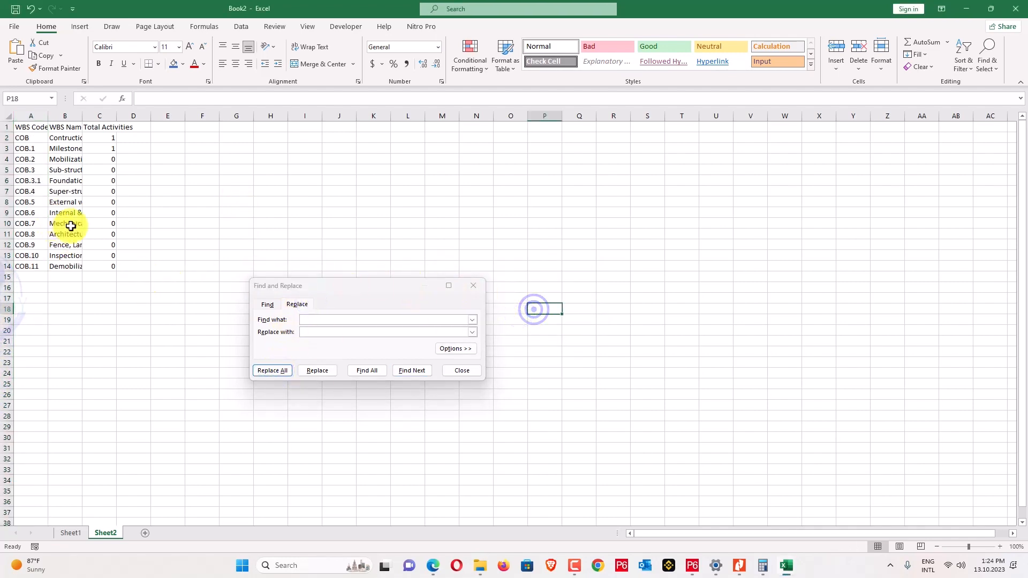
click(474, 286)
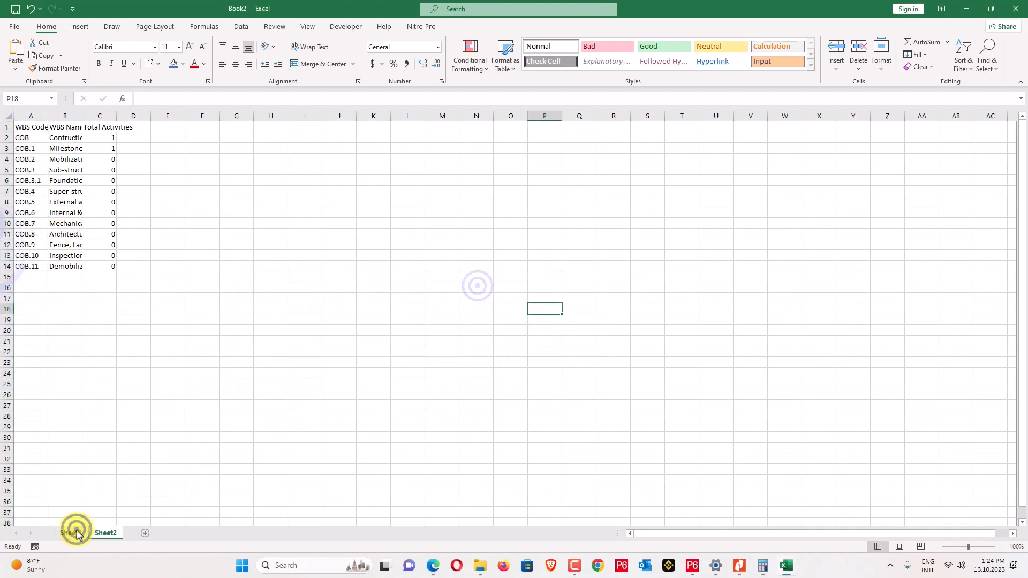
click(70, 532)
click(600, 341)
Clear the Sub-structure Works label from G24 beside the Foundation heading.
scroll(593, 359, down, 3)
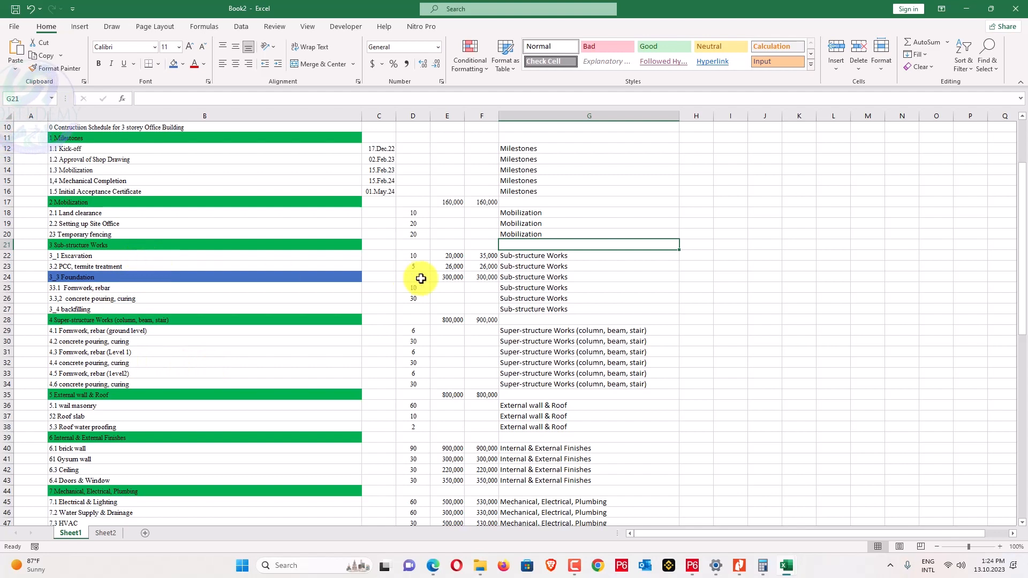
click(517, 276)
key(Delete)
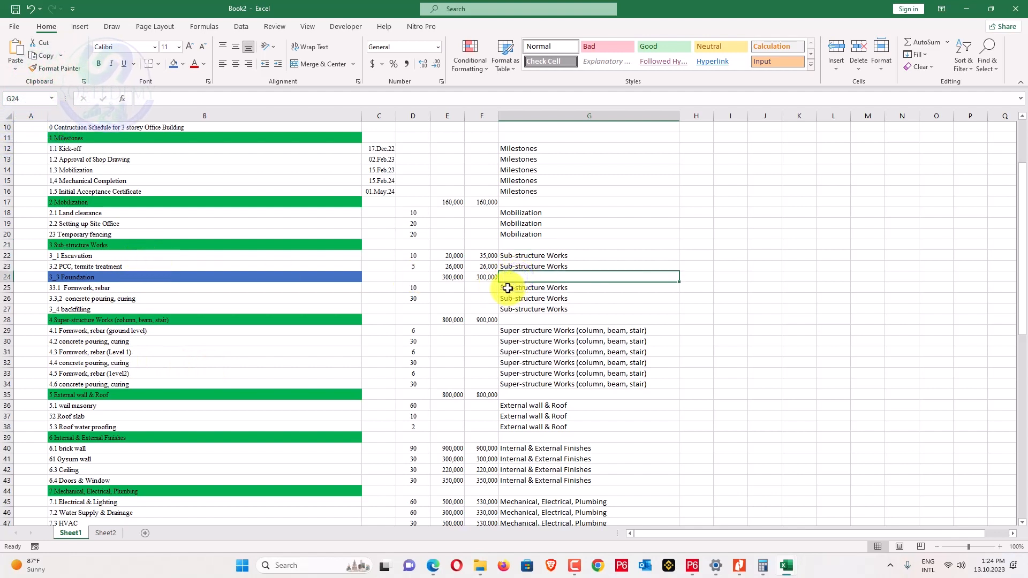
click(513, 289)
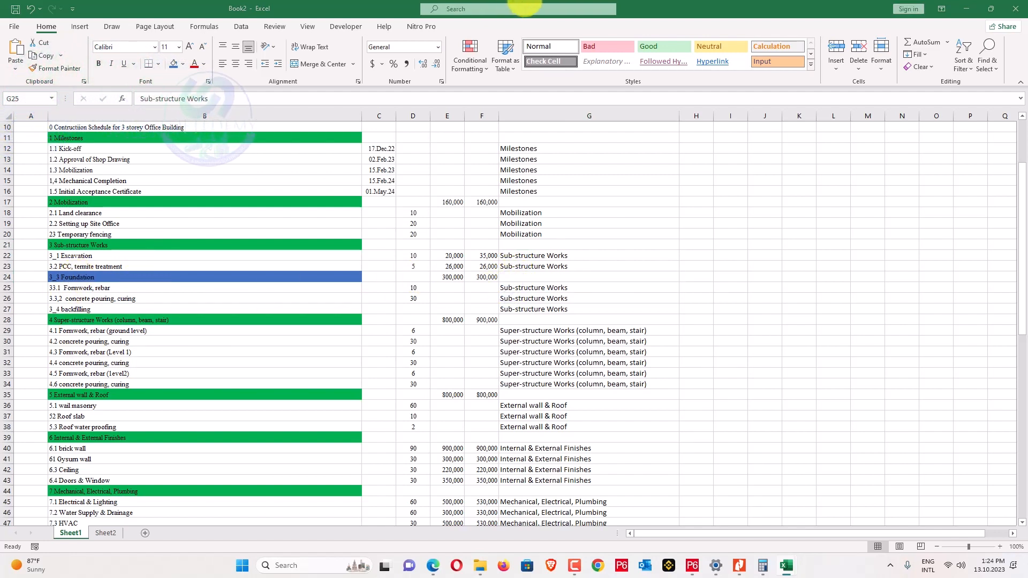
Copy 'Foundation' from B24 and paste it into G25 and G26.
double_click(83, 272)
double_click(62, 276)
key(ctrl+c)
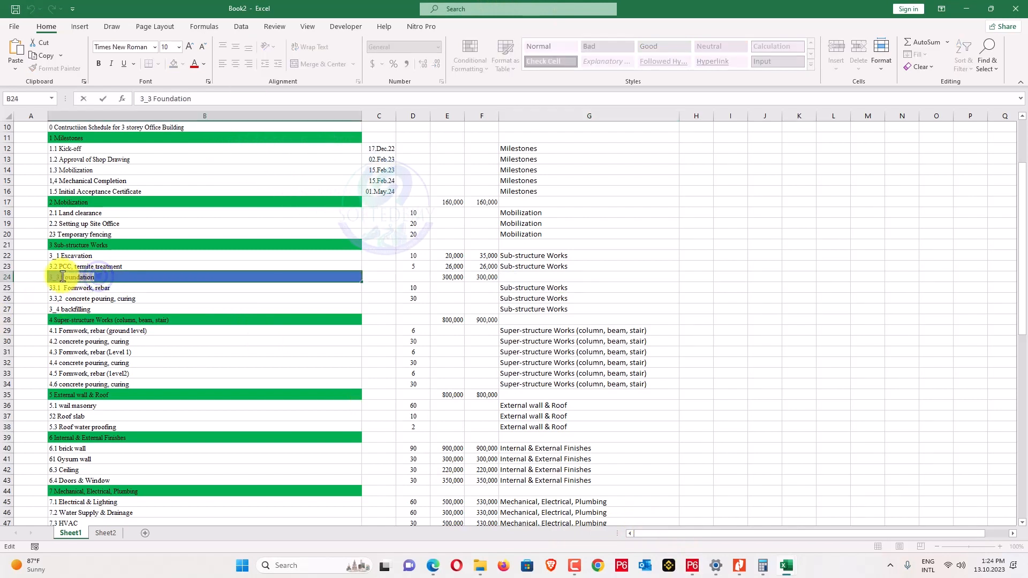
drag(553, 288, 544, 297)
key(ctrl+v)
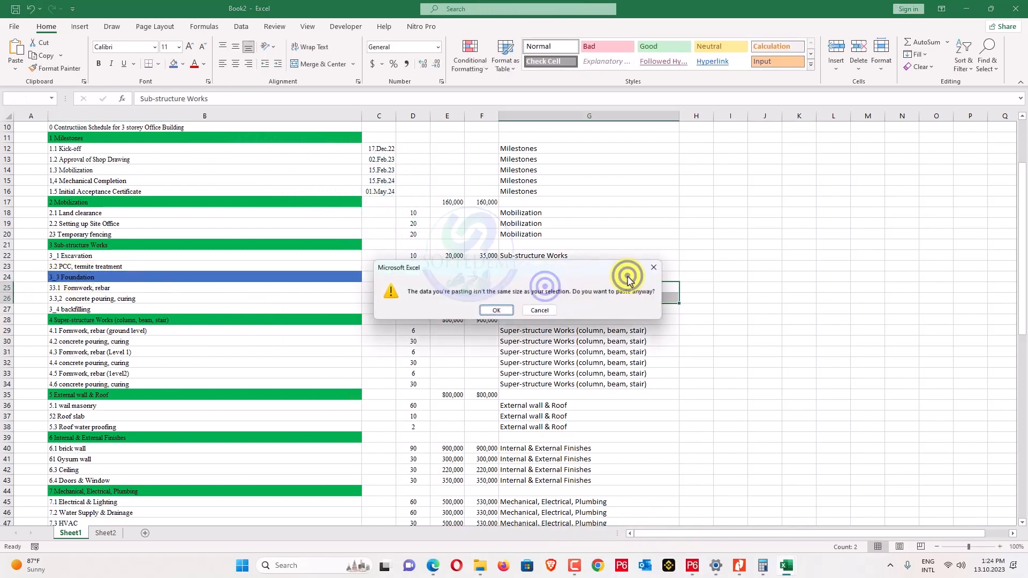
key(Return)
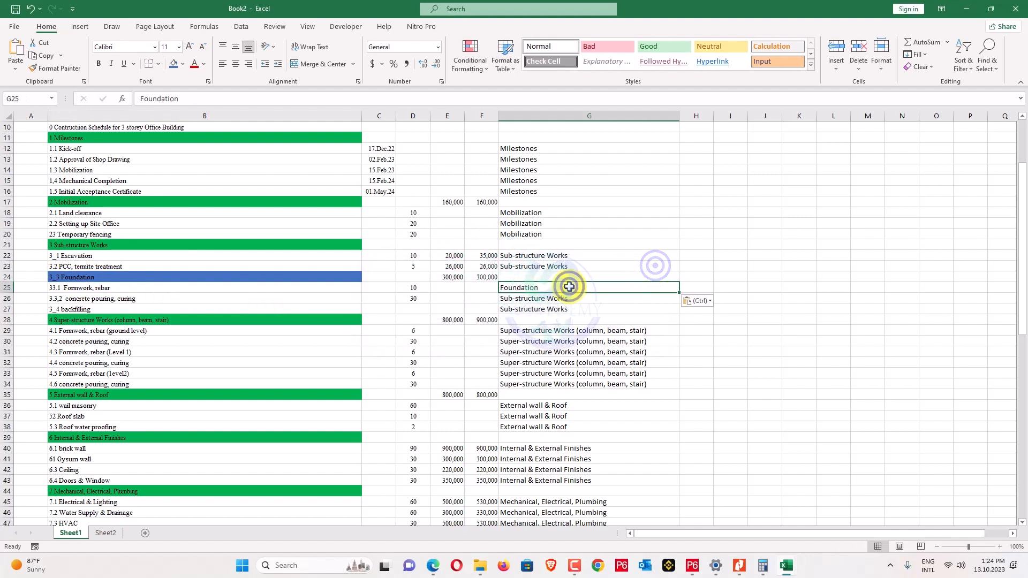
click(562, 298)
key(ctrl+v)
click(723, 266)
scroll(718, 273, up, 3)
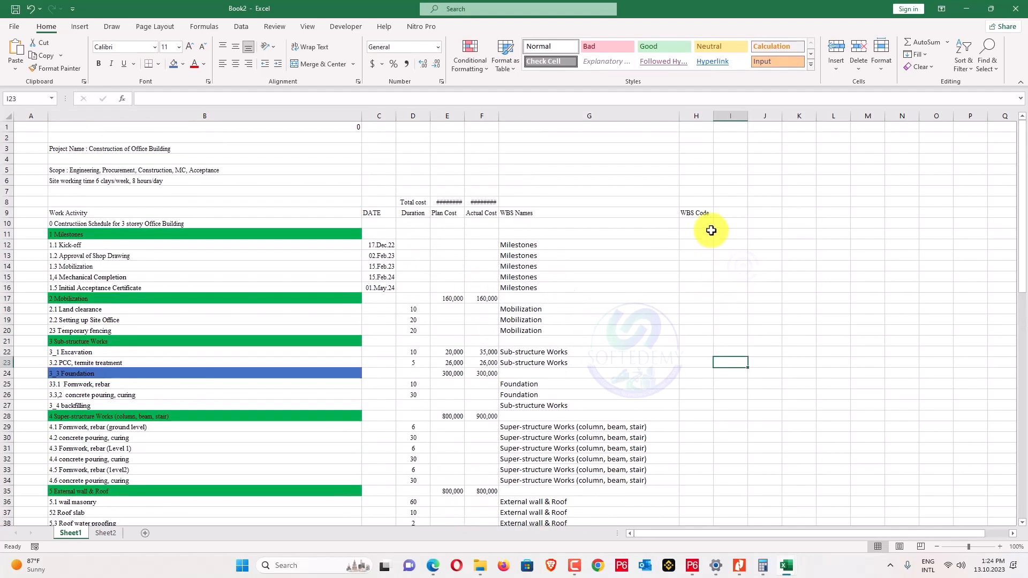
Copy Sheet2's WBS codes from A2:A14 into column E (E2:E14).
click(694, 245)
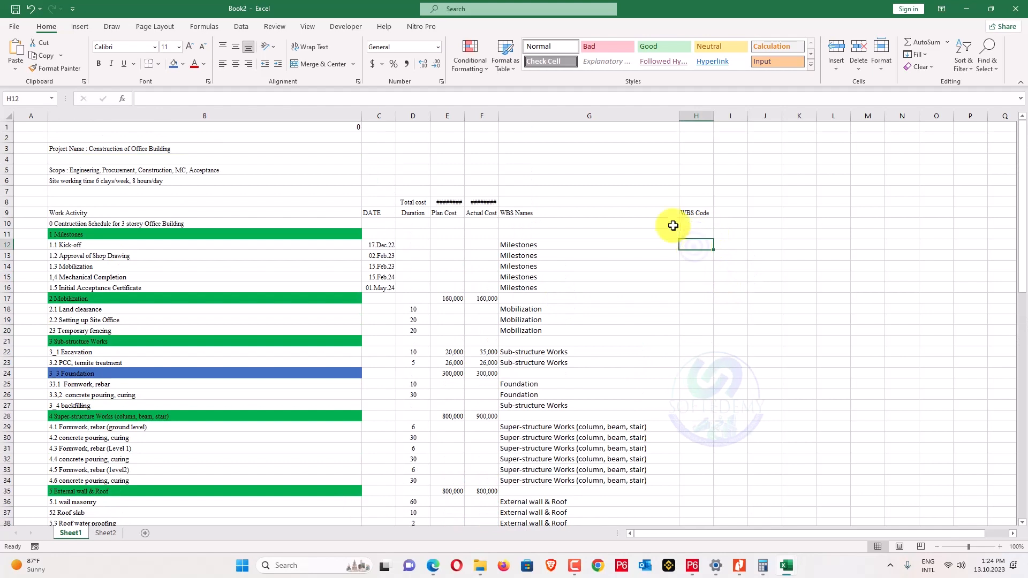
click(105, 532)
click(246, 276)
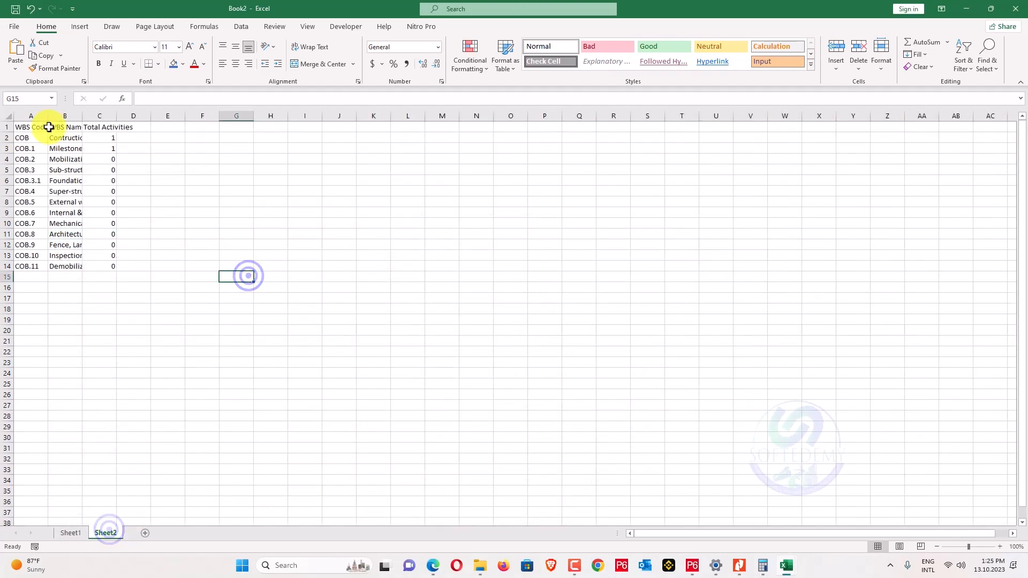
drag(34, 138, 25, 266)
key(ctrl+c)
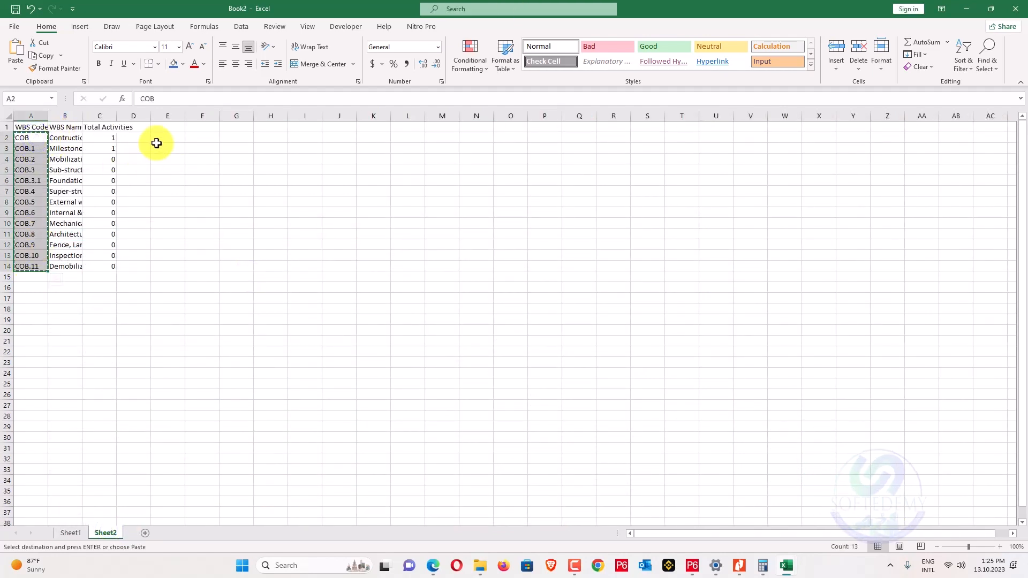
click(168, 138)
key(ctrl+v)
click(168, 234)
key(Escape)
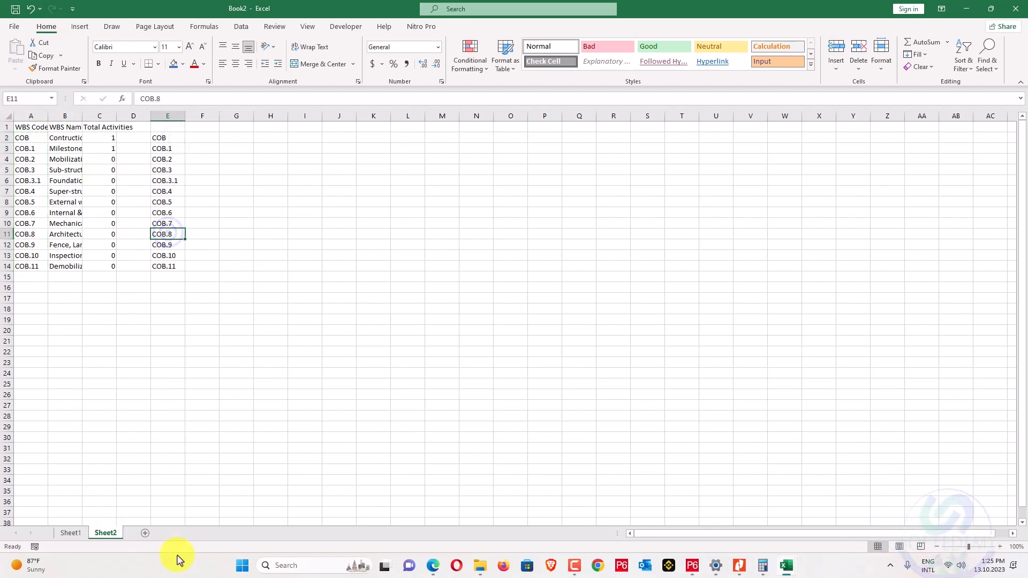
Enter =VLOOKUP(G12,Sheet2!B:E,4,FALSE) in Sheet1's H12, returning COB.1.
click(70, 532)
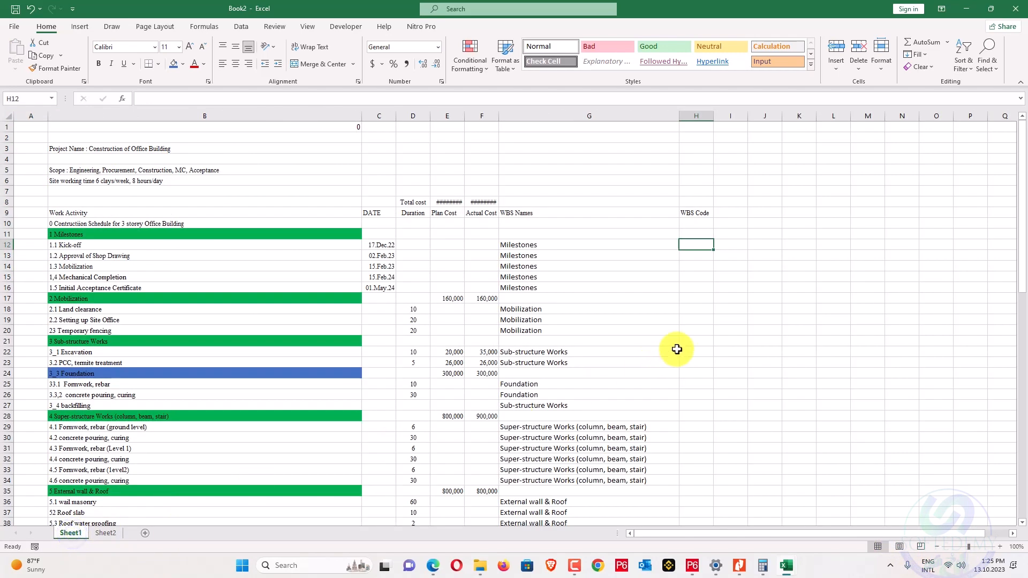
text(=vl)
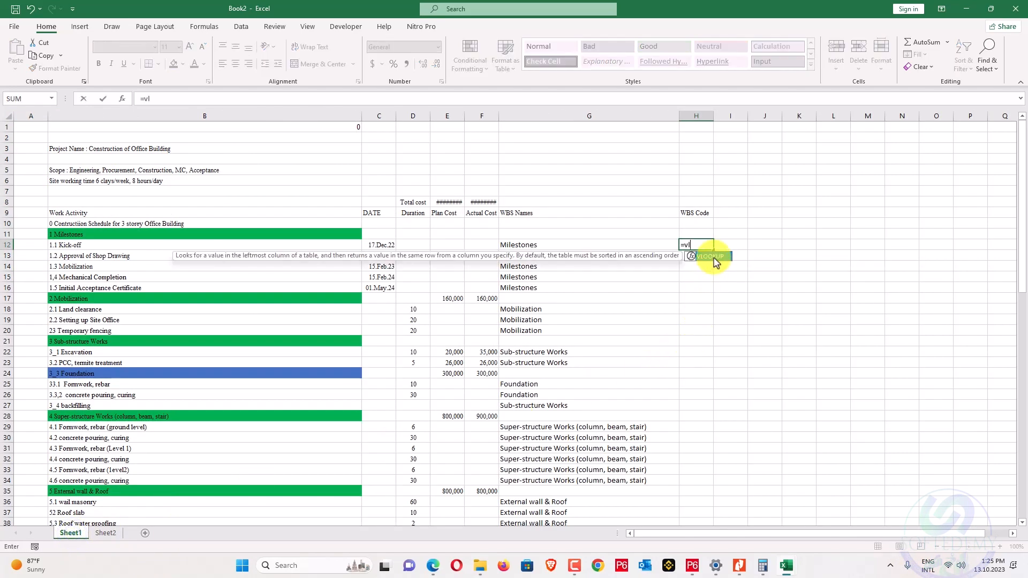
double_click(713, 256)
click(523, 245)
click(228, 97)
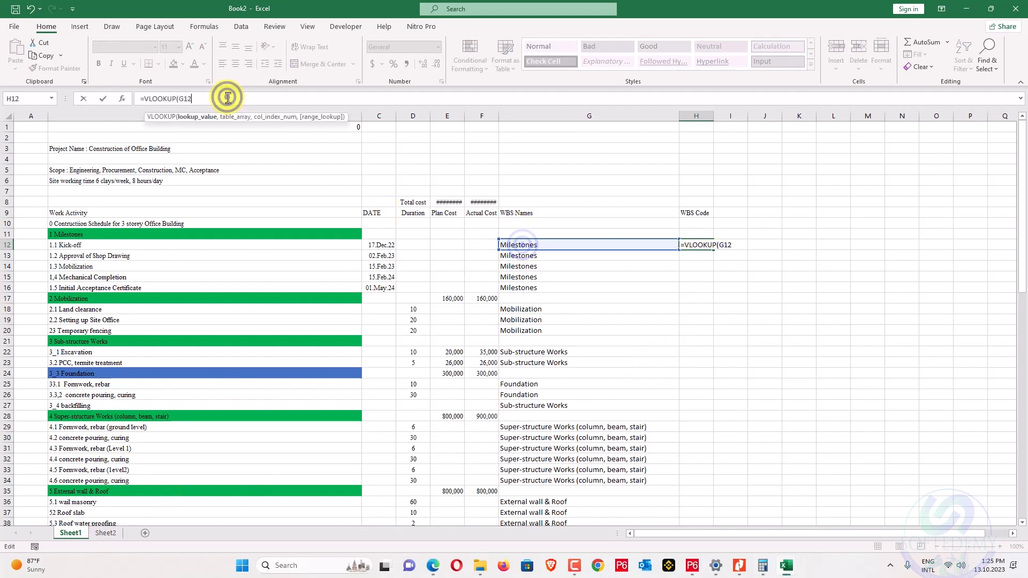
text(,)
click(111, 533)
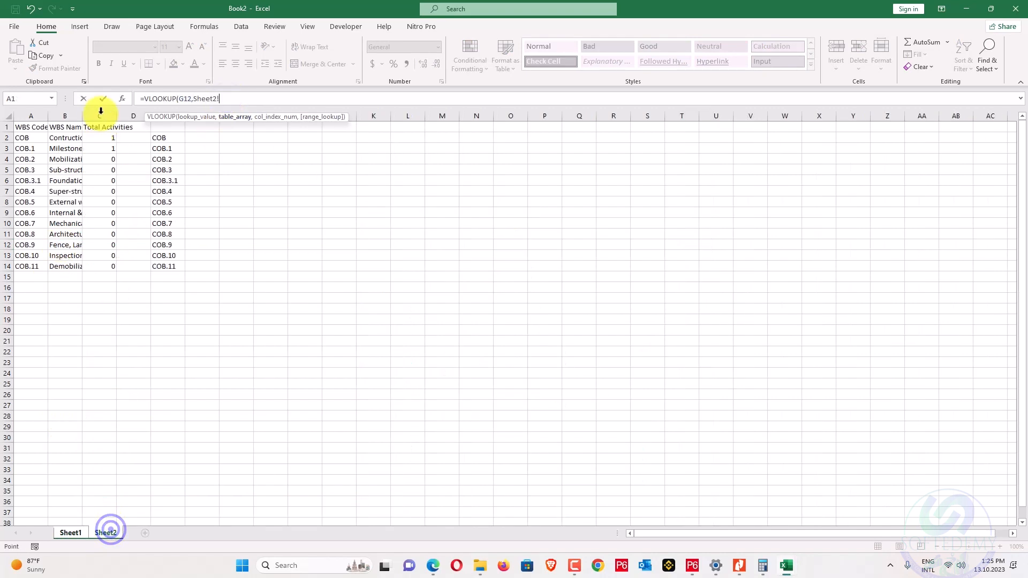
drag(77, 113, 174, 114)
click(233, 97)
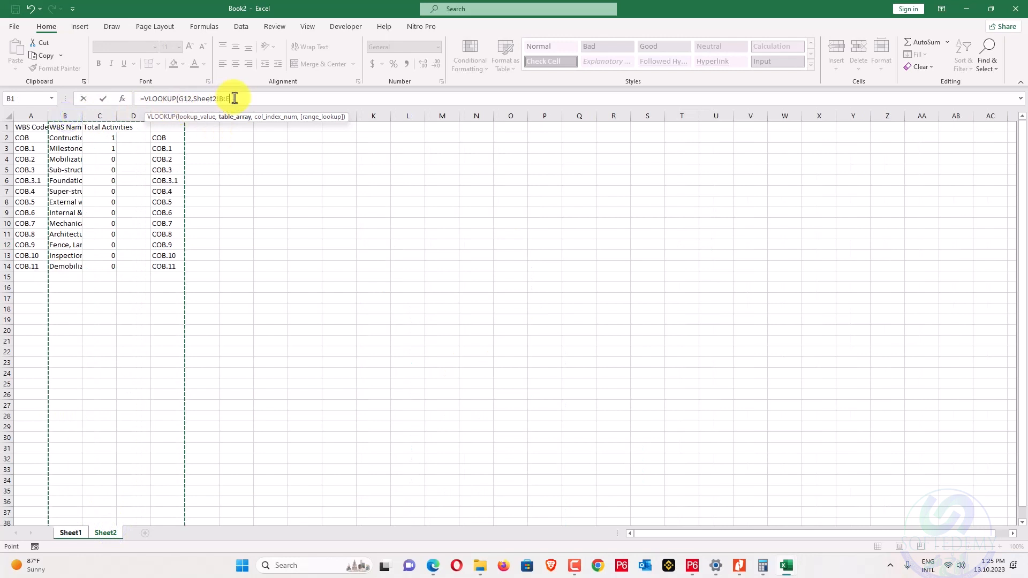
text(,4)
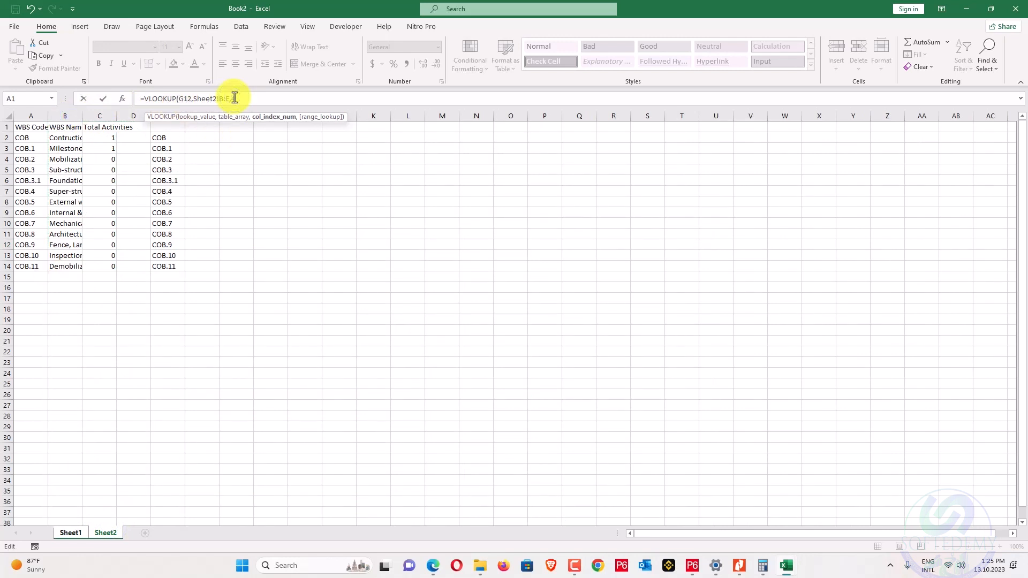
text(,fals)
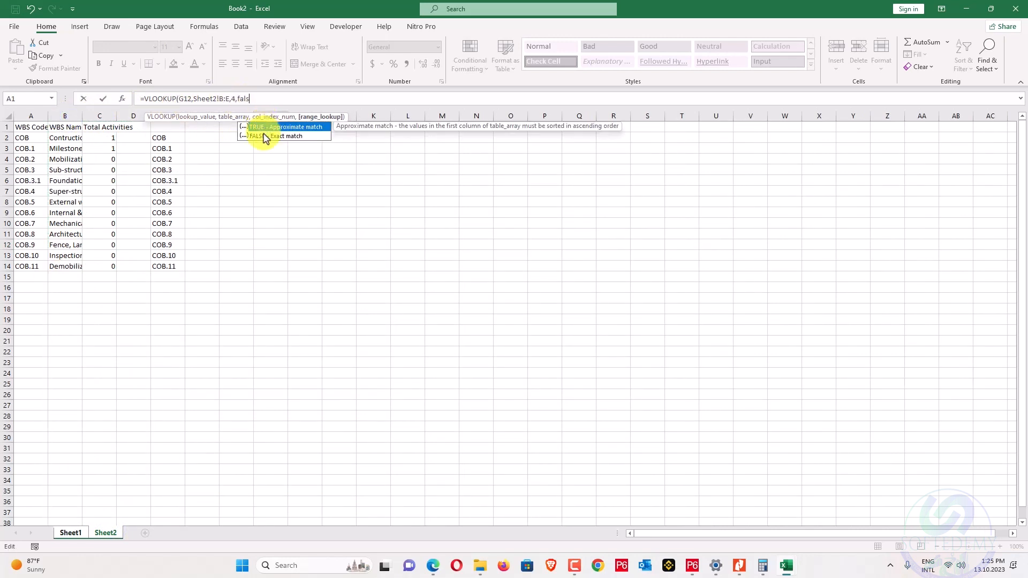
double_click(264, 137)
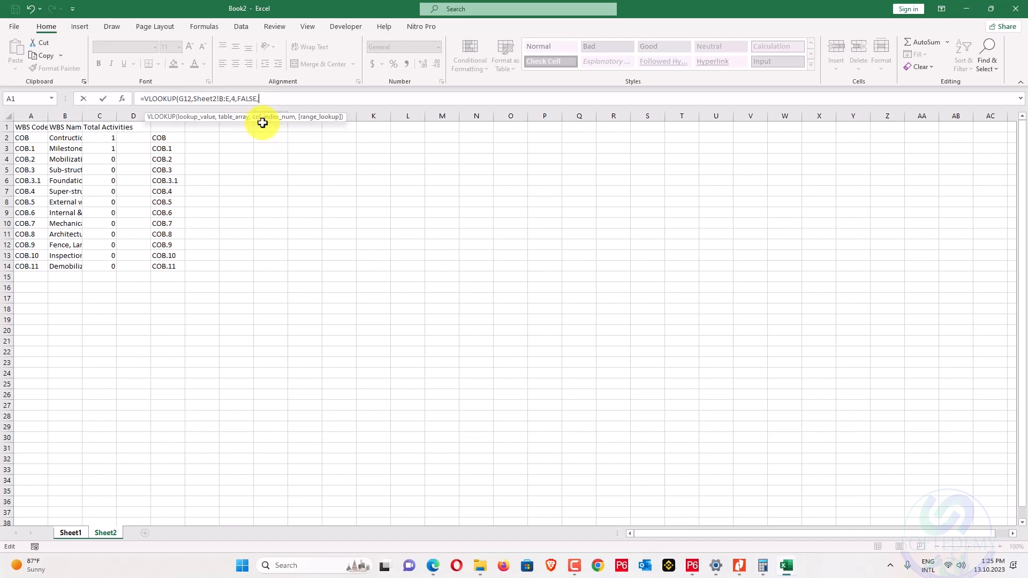
key(BackSpace)
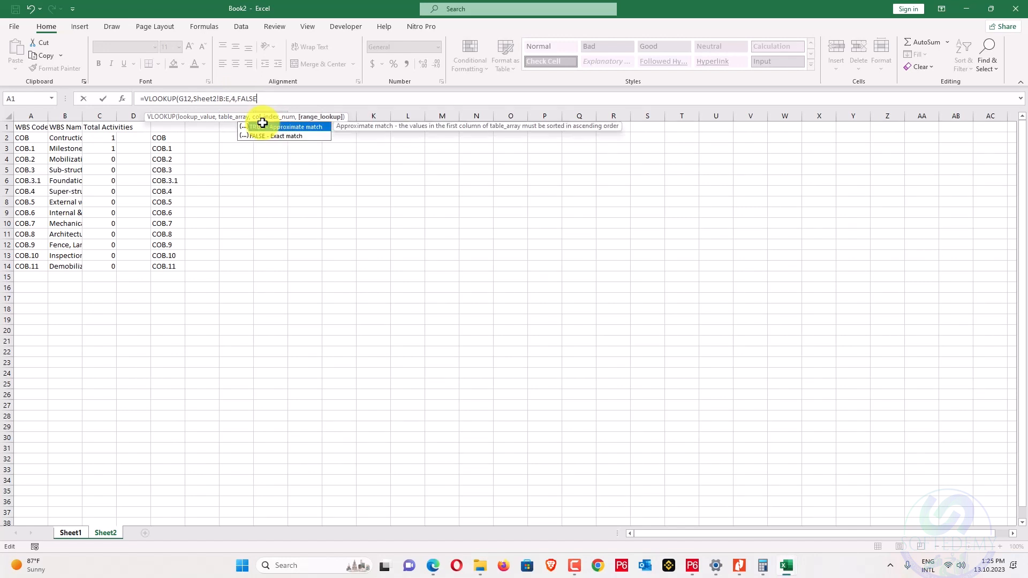
double_click(272, 137)
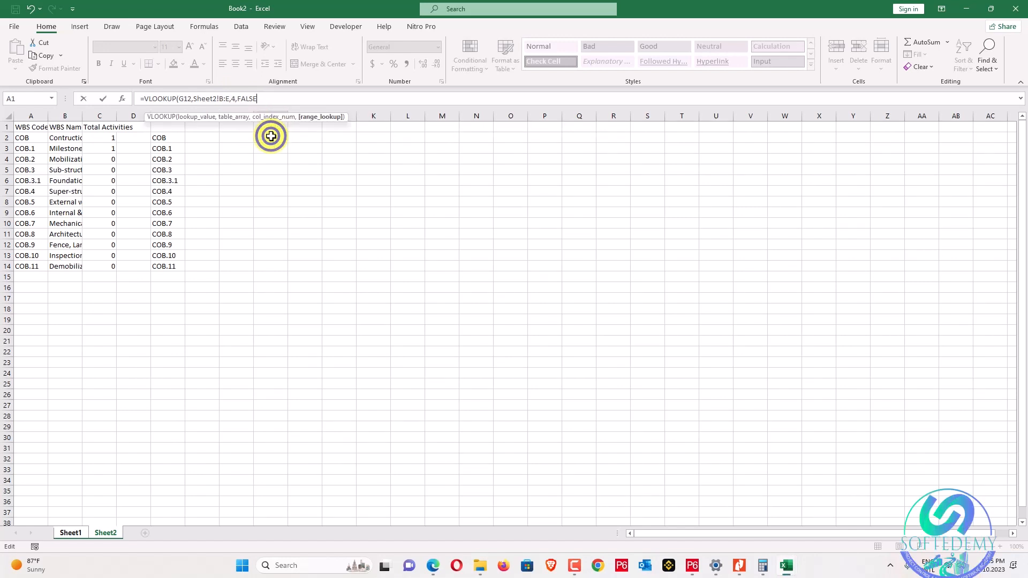
key(Return)
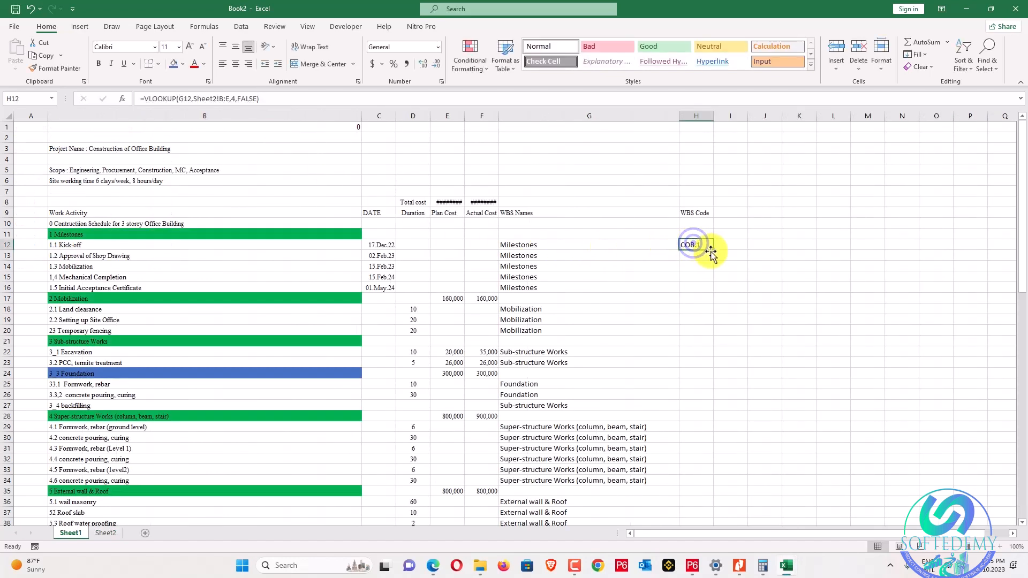
Change H12 to =IFERROR(VLOOKUP(G12,Sheet2!B:E,4,FALSE),"") and fill it down column H.
double_click(713, 250)
click(685, 245)
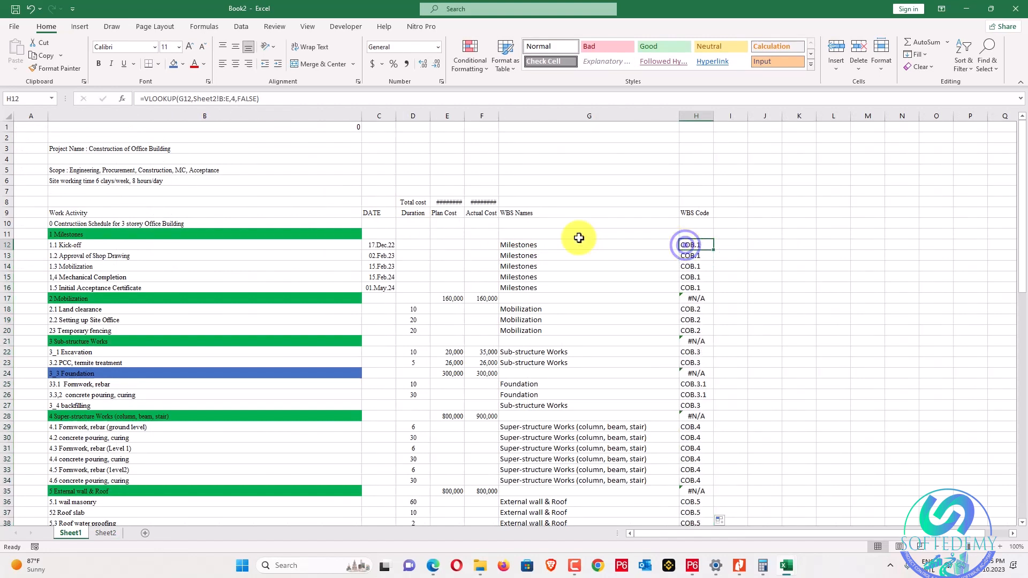
click(144, 99)
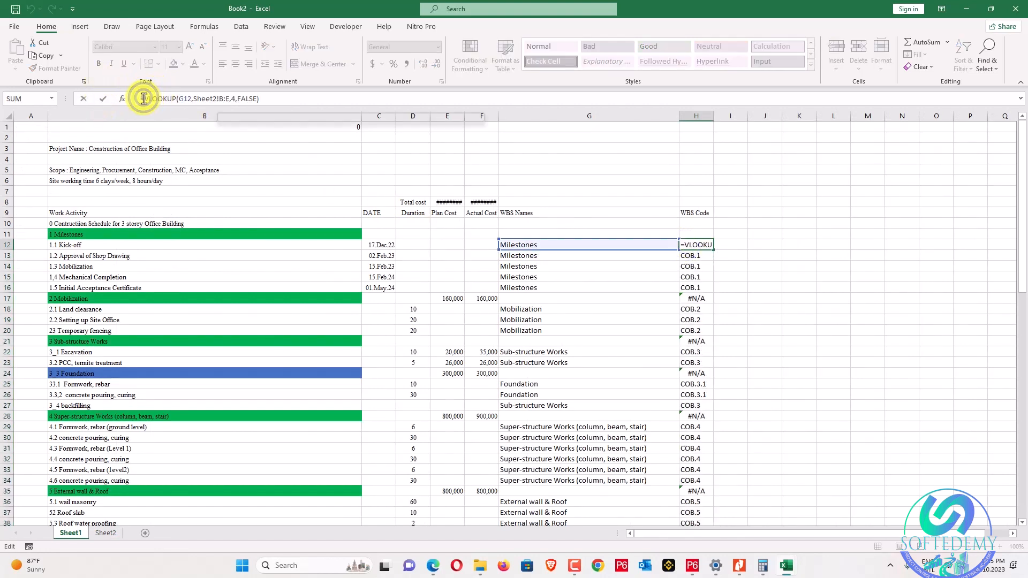
text(if)
double_click(174, 127)
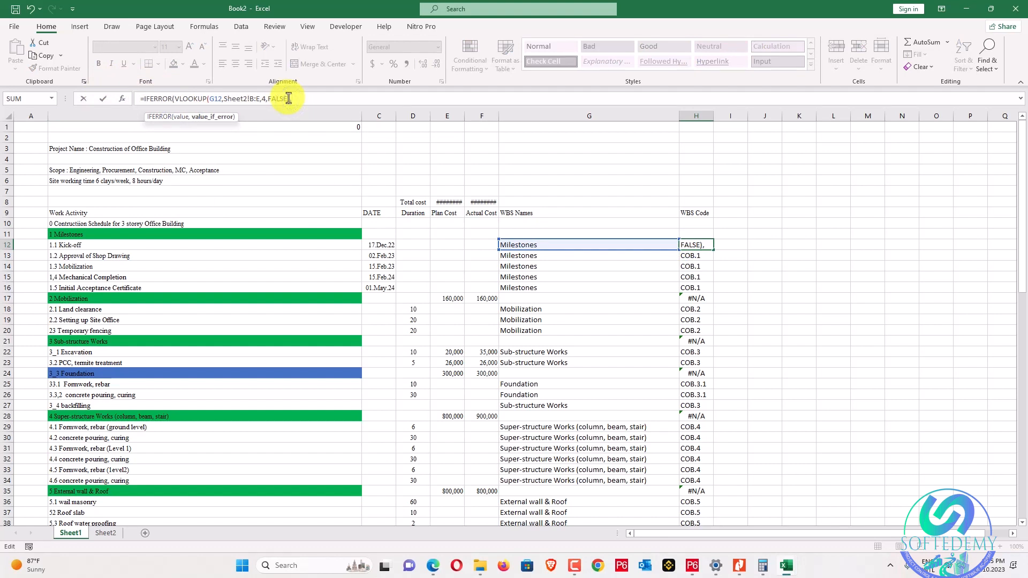
key(Return)
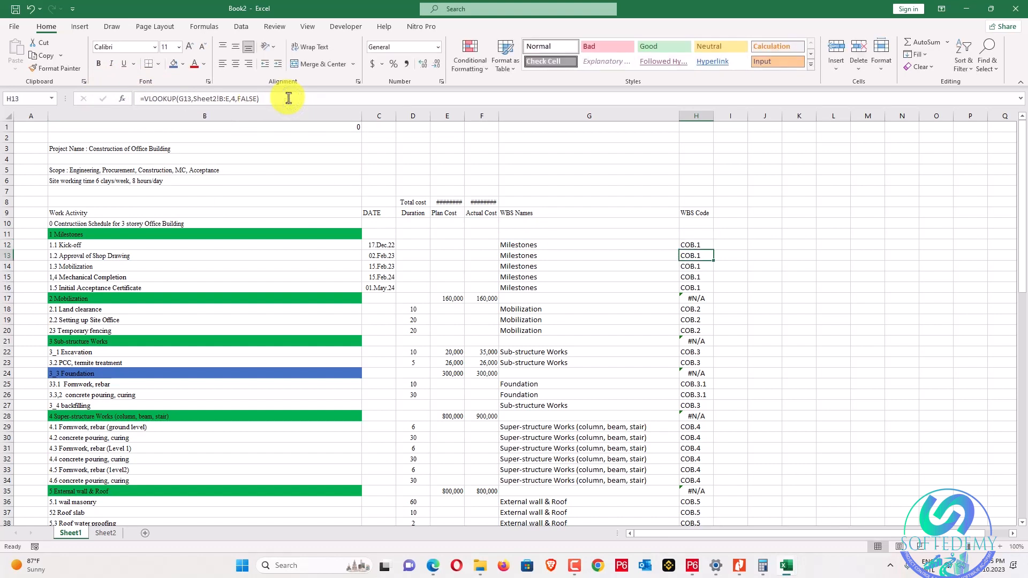
click(710, 245)
double_click(713, 250)
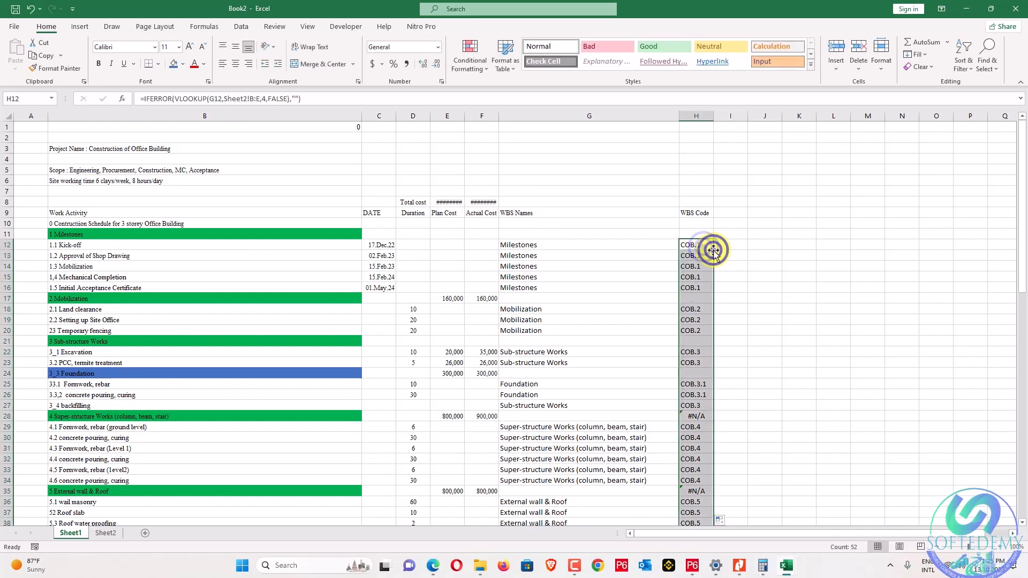
Add the 'Activity Name' header in I9.
scroll(716, 276, down, 7)
scroll(717, 276, down, 6)
scroll(717, 275, up, 12)
click(756, 246)
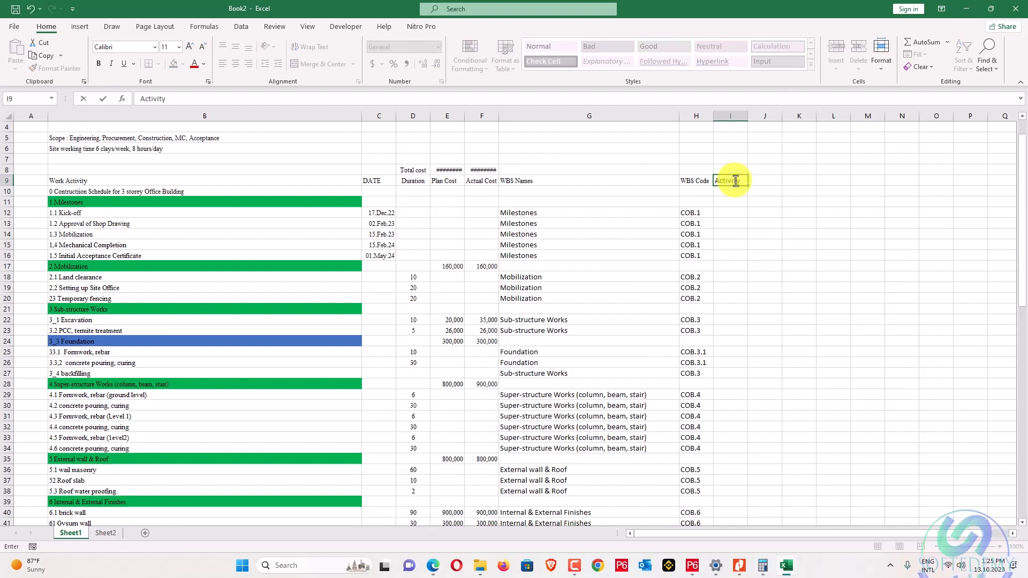
key(Return)
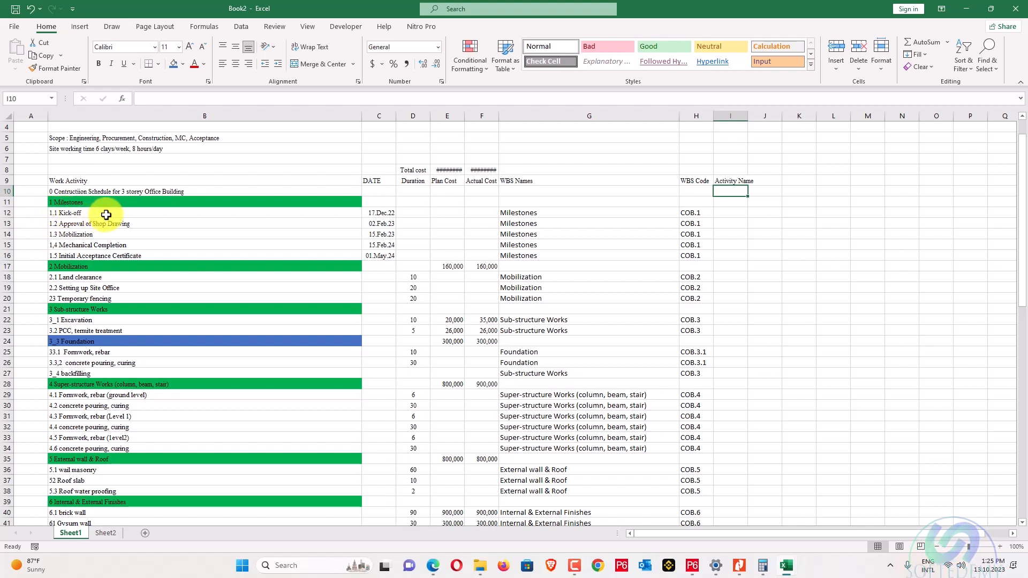
click(504, 7)
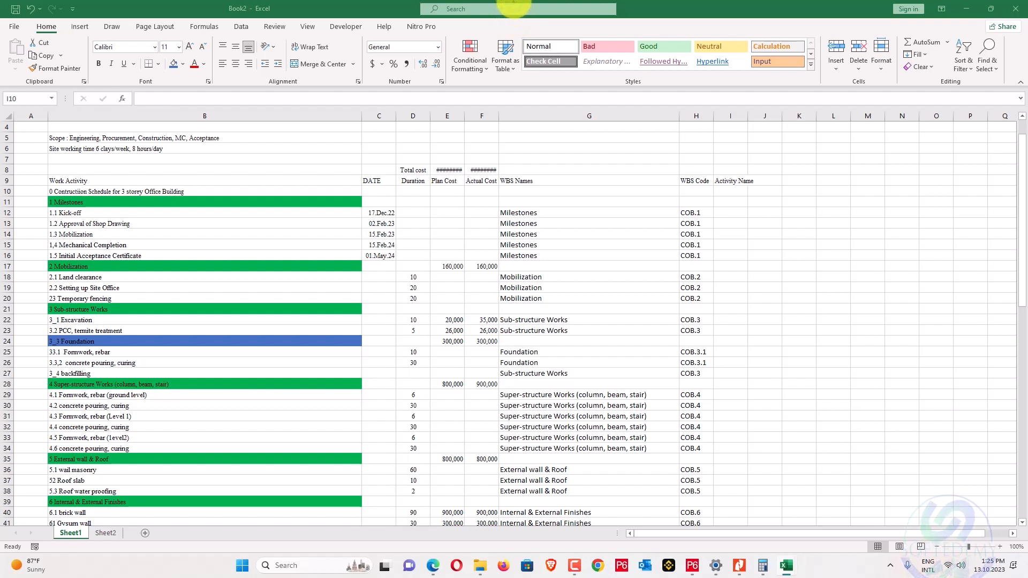
key(Escape)
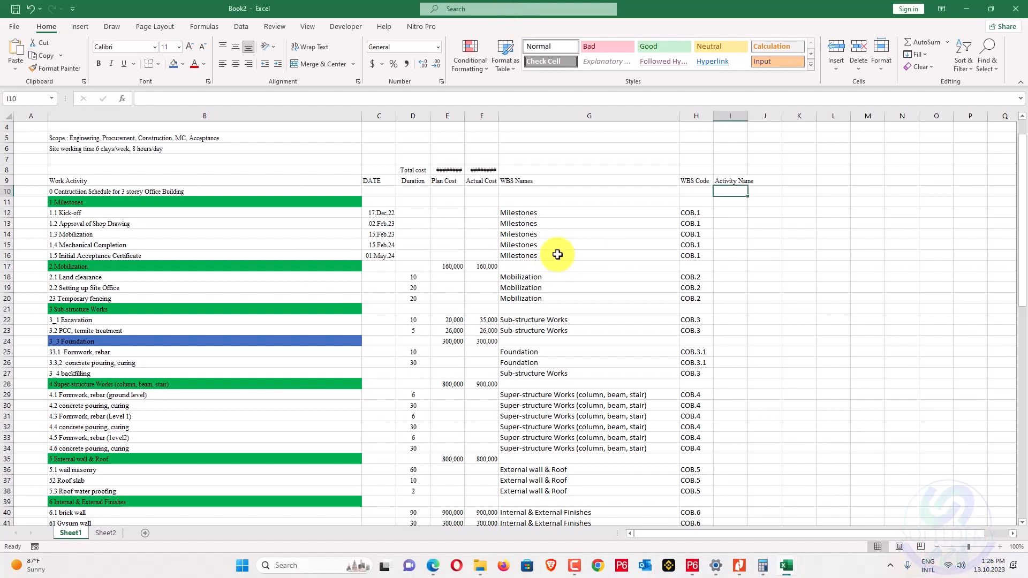
Paste the activity names into column I from I12, then widen column I.
right_click(729, 212)
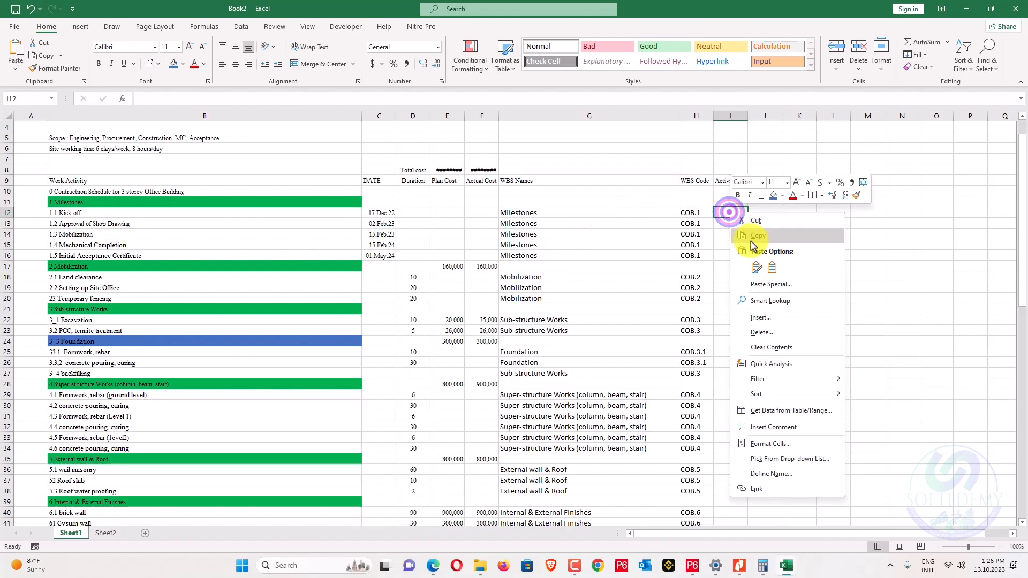
click(777, 251)
scroll(795, 241, down, 5)
scroll(793, 238, down, 6)
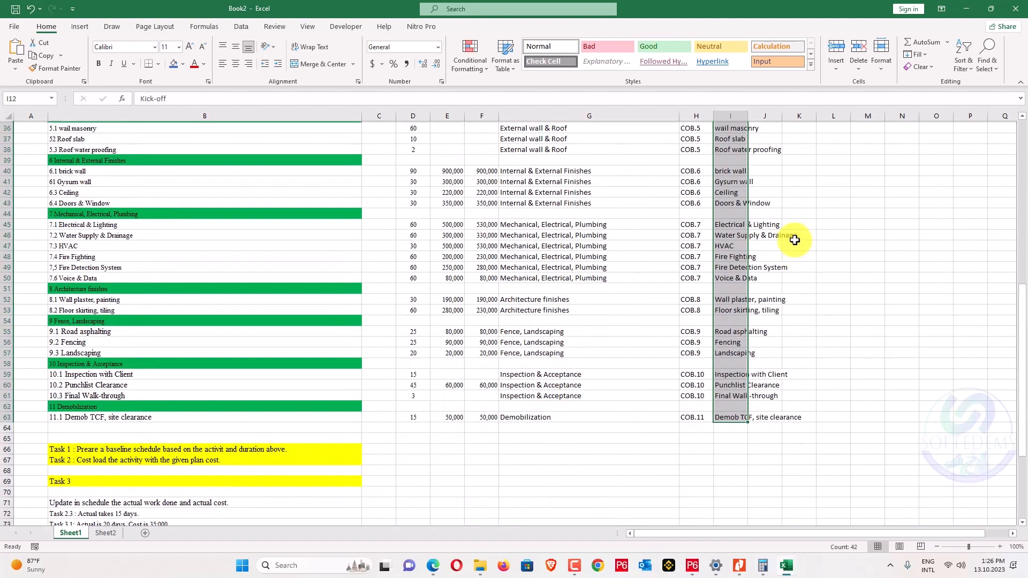
scroll(791, 225, up, 12)
drag(748, 114, 828, 115)
click(899, 170)
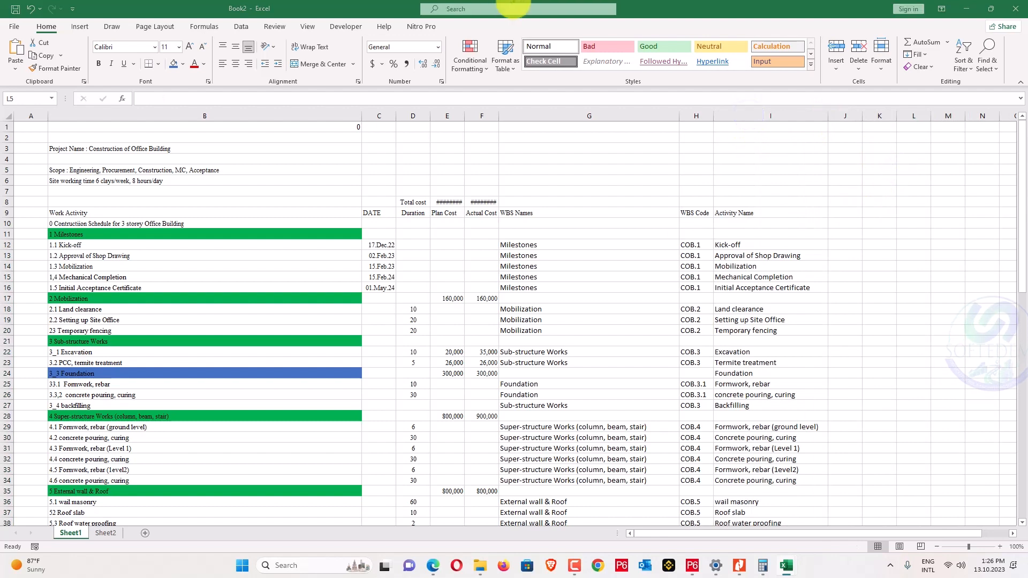
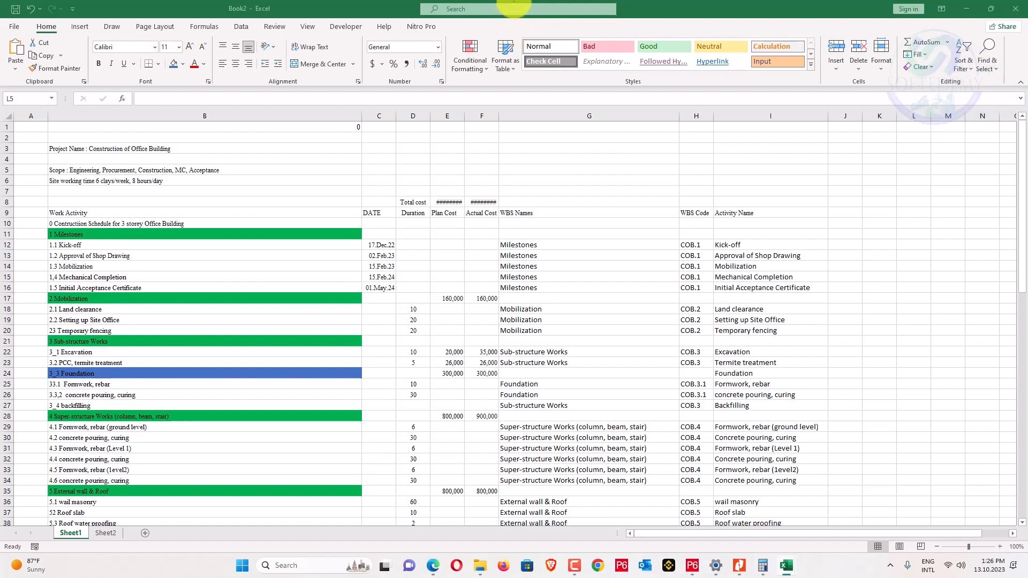
Paste the activity IDs into column J starting at J12.
right_click(846, 245)
click(885, 298)
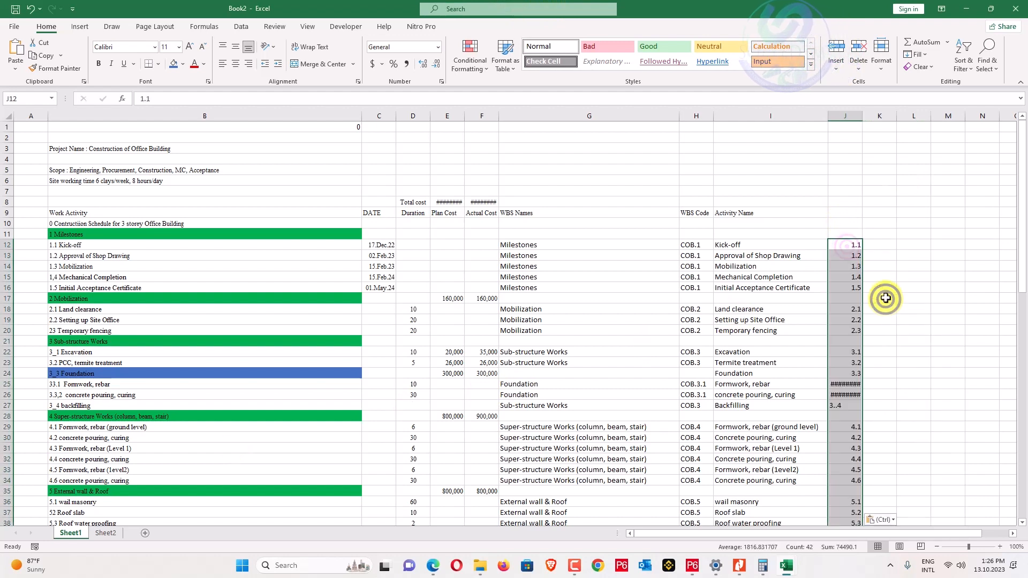
click(888, 261)
click(851, 383)
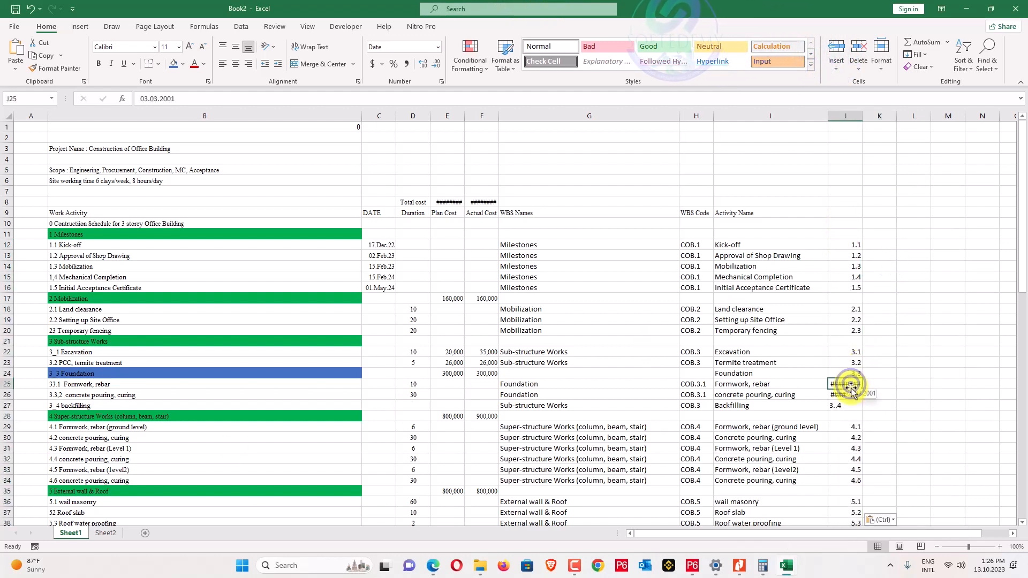
Set column J's number format to Text.
click(845, 116)
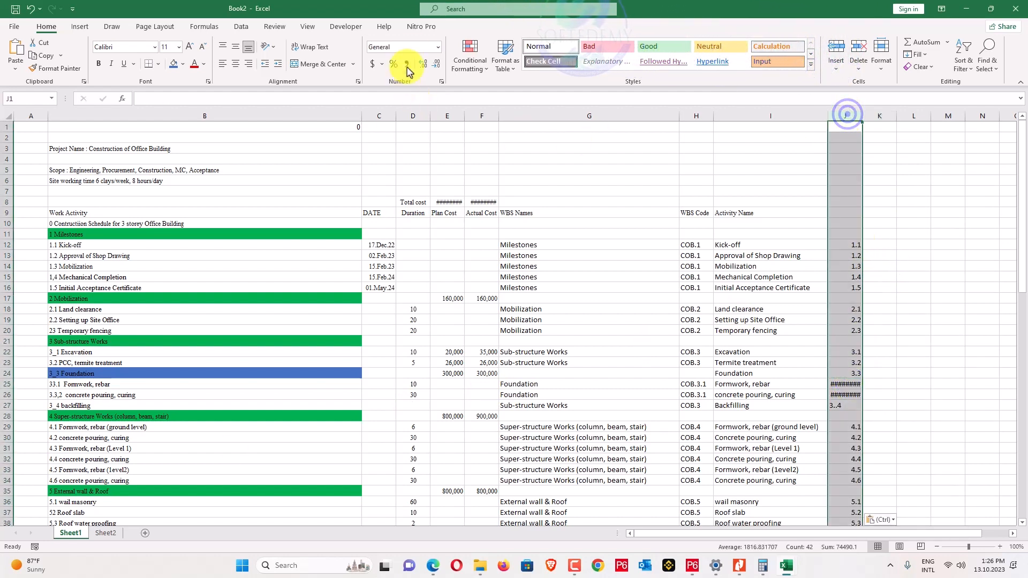
click(440, 47)
click(402, 311)
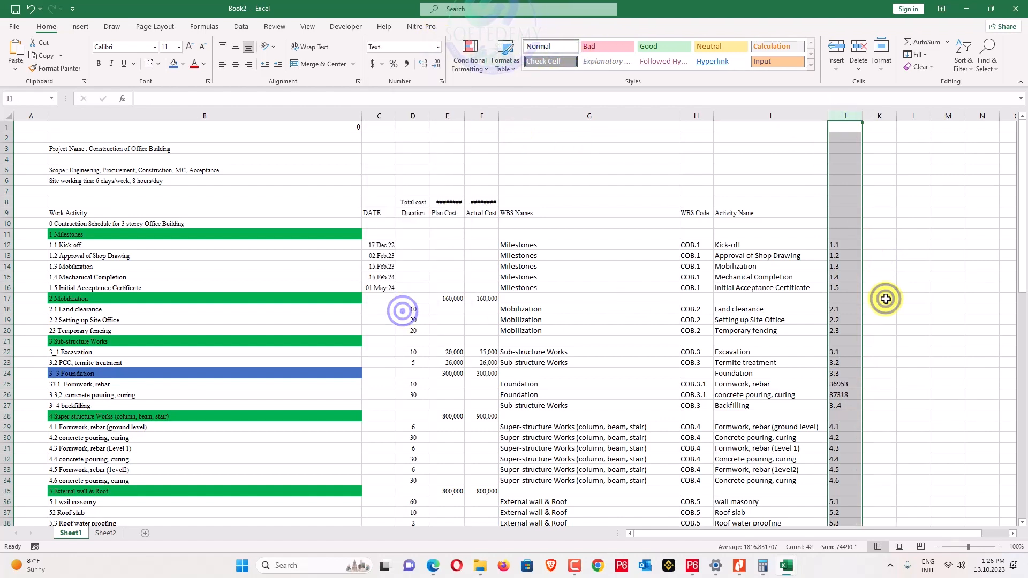
click(886, 298)
Retype the garbled IDs in J25–J27 as 3.3.1, 3.3.2 and 3.4.
click(842, 384)
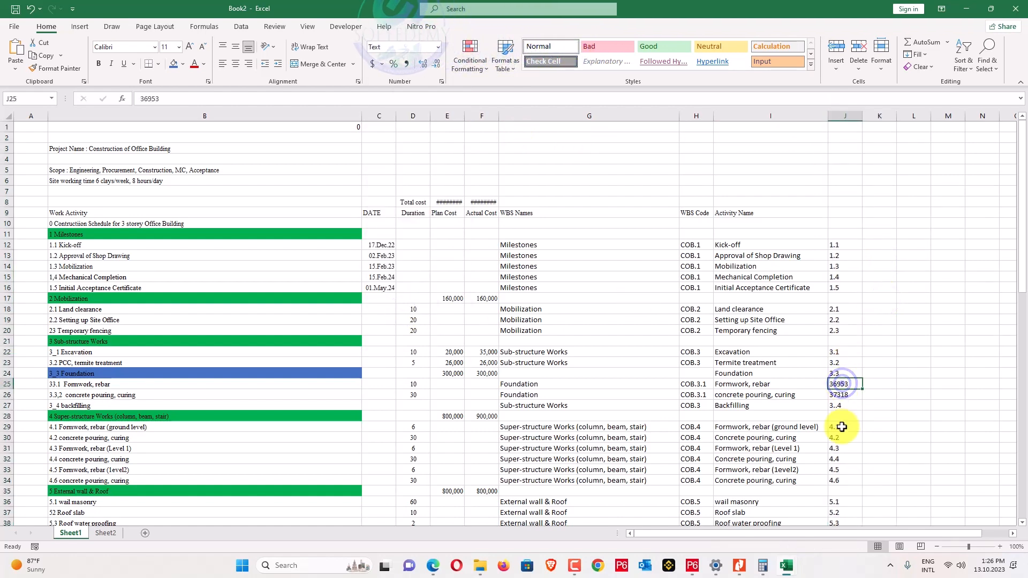
text(3.3.1)
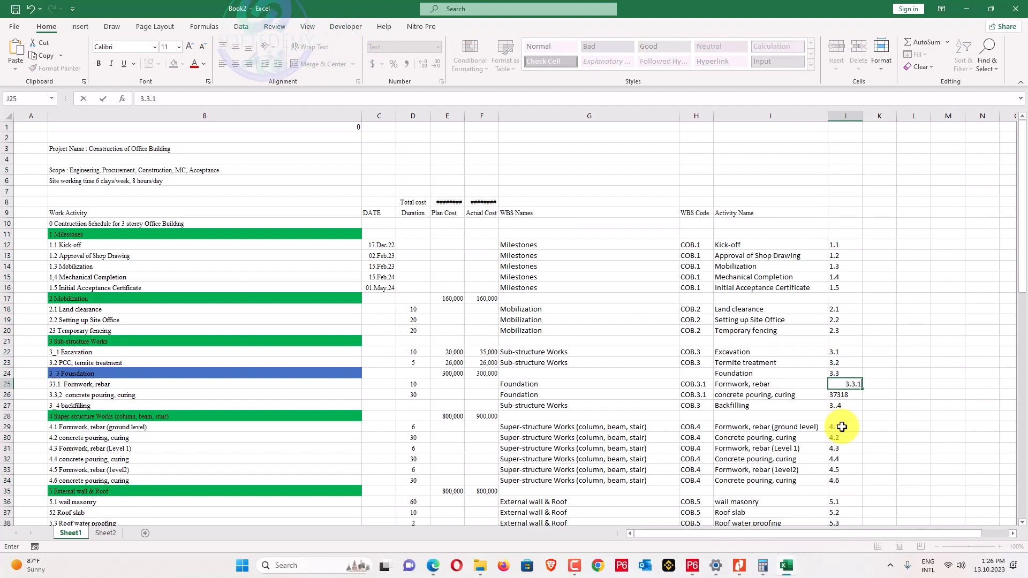
key(Return)
text(3.3)
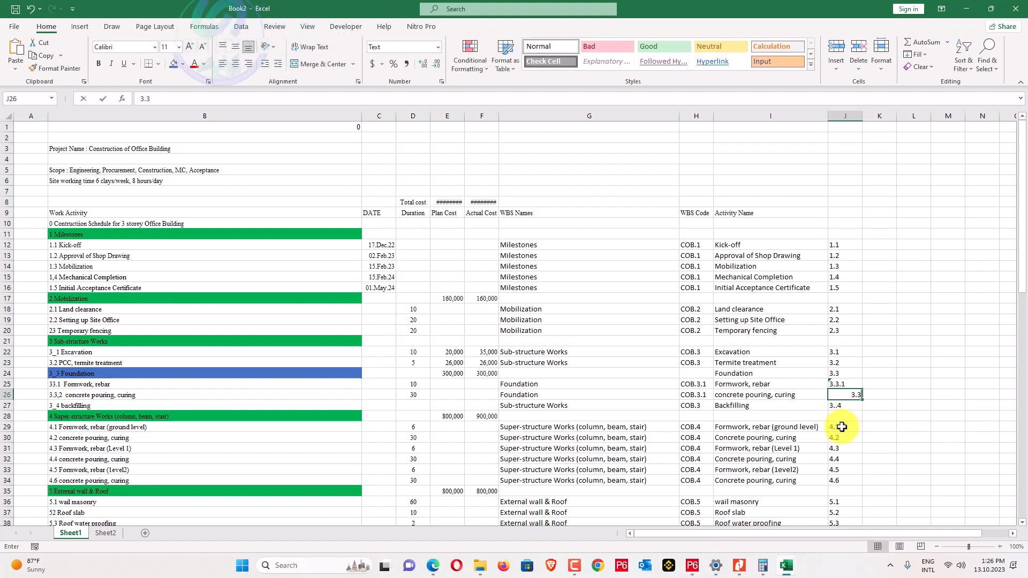
text(.2)
key(Return)
key(Up)
key(Up)
key(Up)
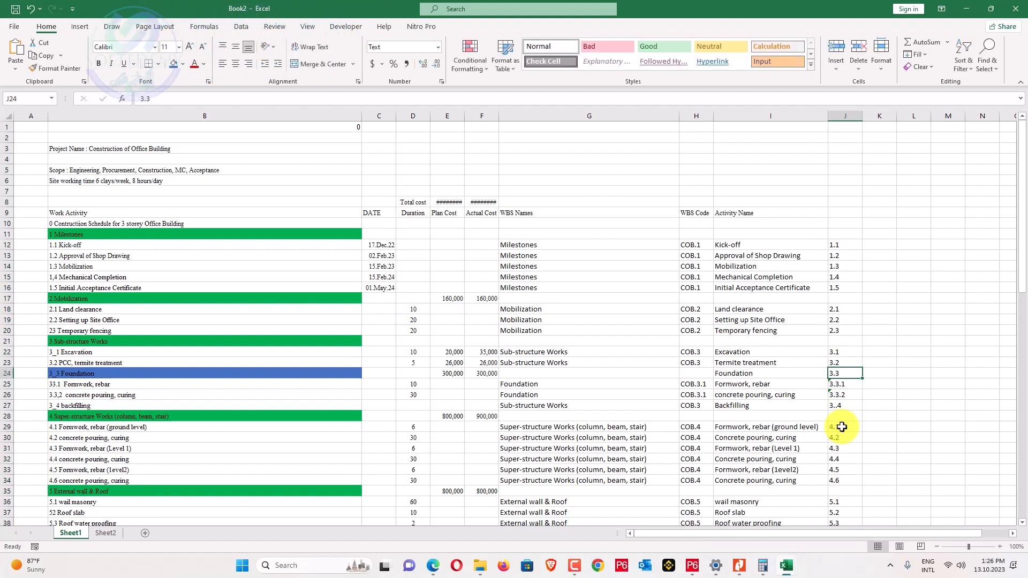
key(Down)
key(Down)
key(Down)
text(33)
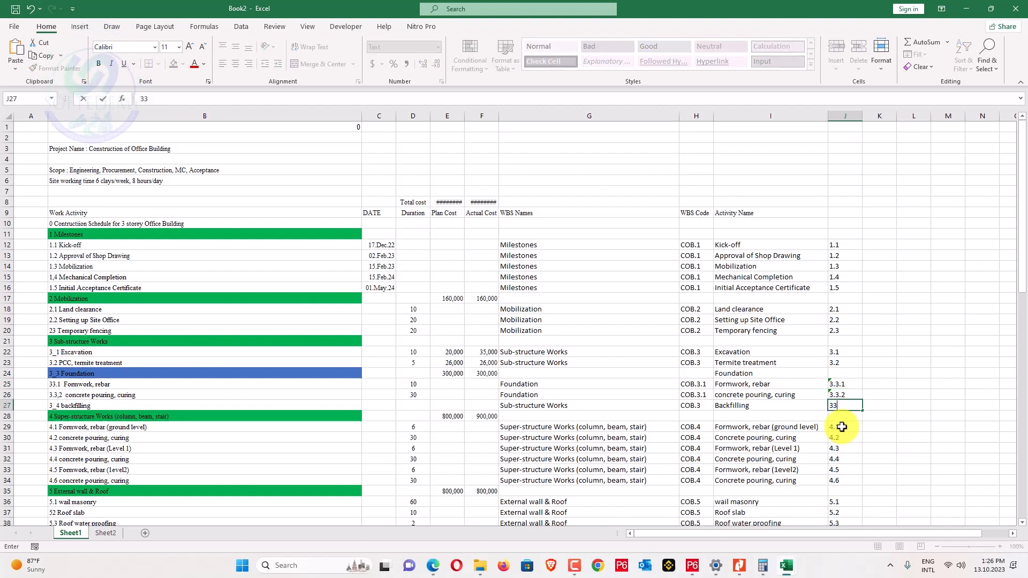
text(..4)
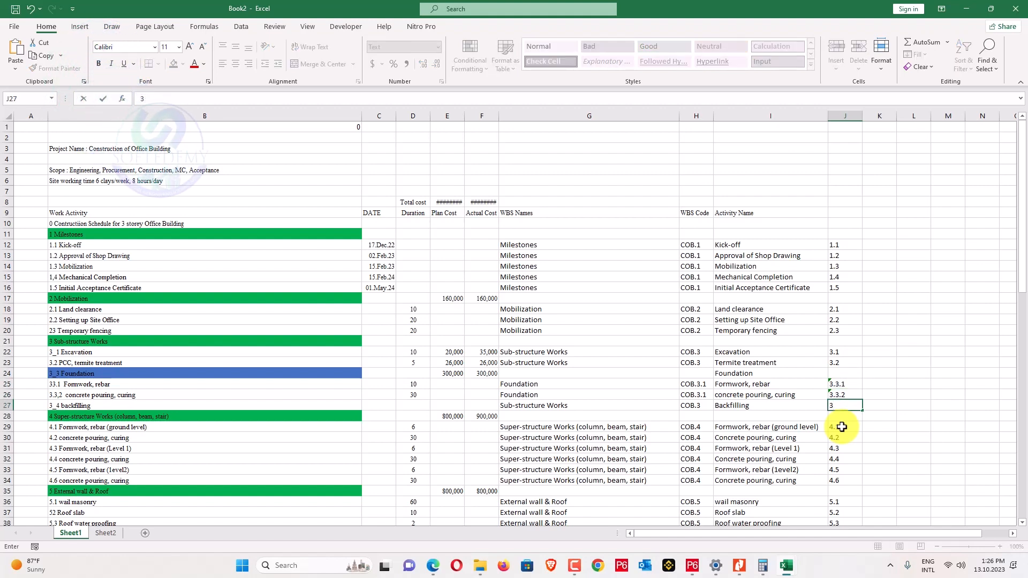
key(Return)
Check the corrected IDs from J12 down and start editing header cell J9.
scroll(818, 463, down, 5)
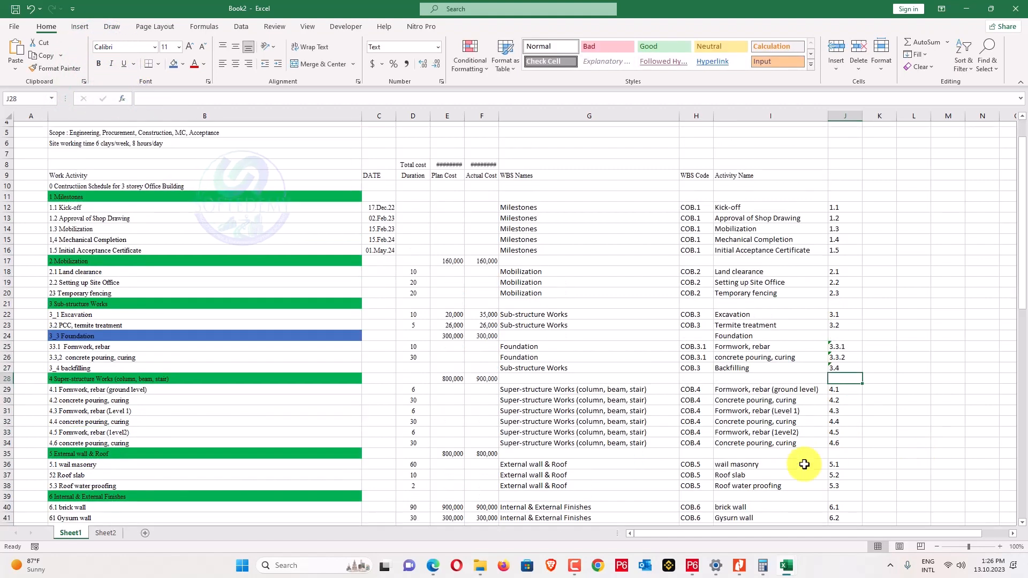
scroll(797, 458, up, 5)
click(848, 244)
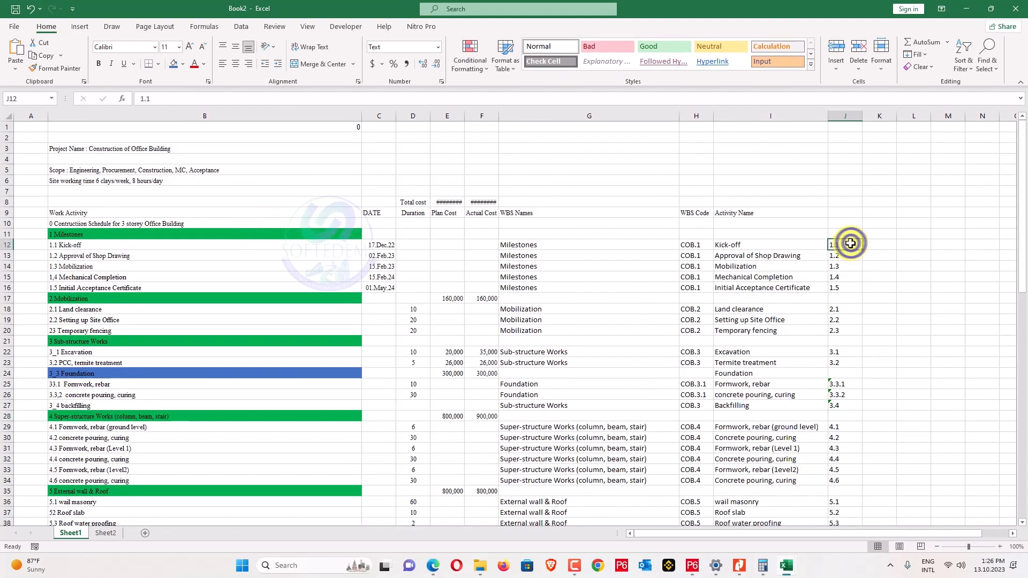
click(905, 247)
scroll(896, 325, down, 6)
scroll(896, 325, down, 9)
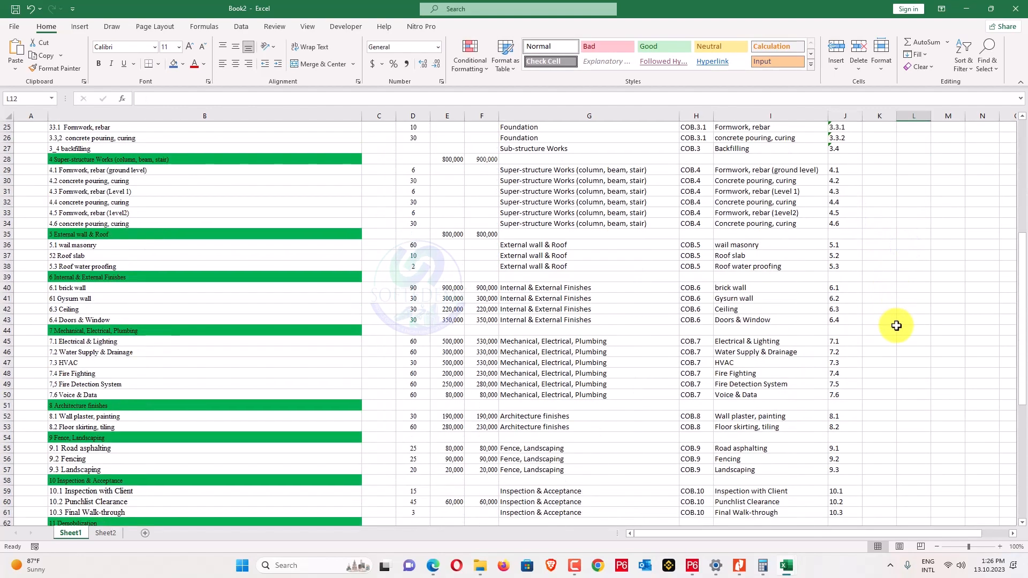
scroll(896, 326, up, 11)
scroll(896, 325, up, 4)
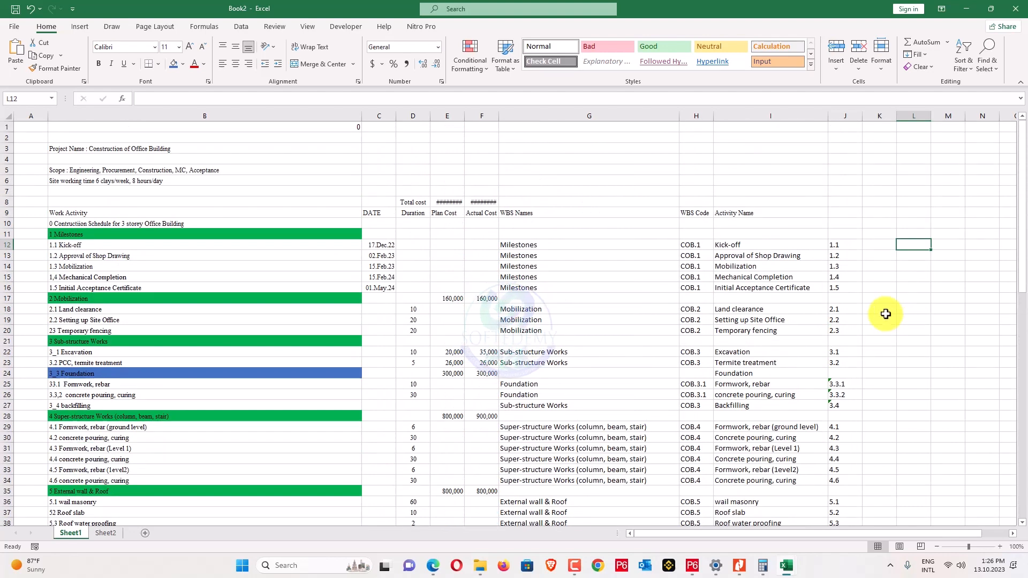
double_click(843, 208)
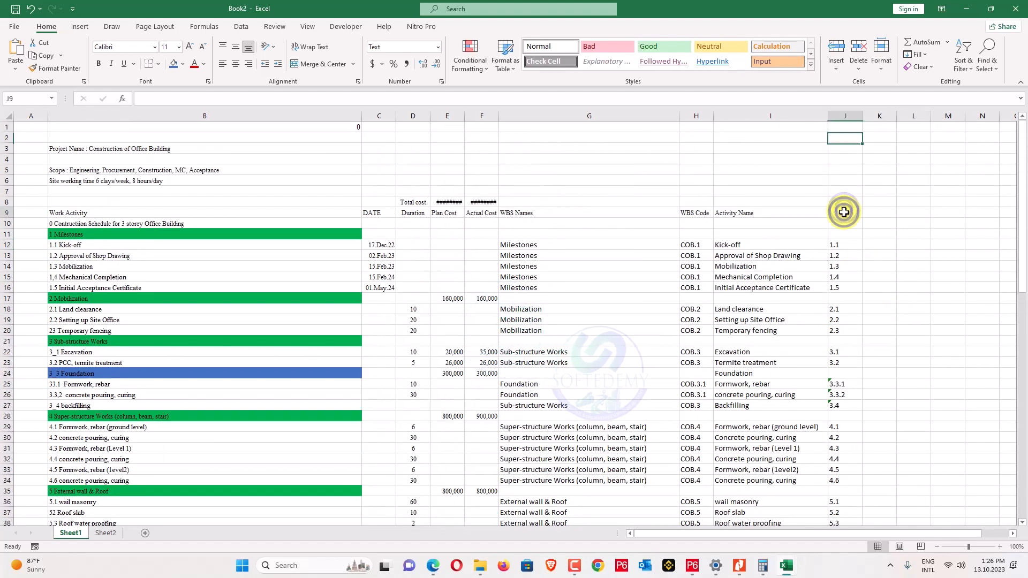
Enter 'Activity ID' as column J's header in J9, then open File Explorer.
text(Activity ID)
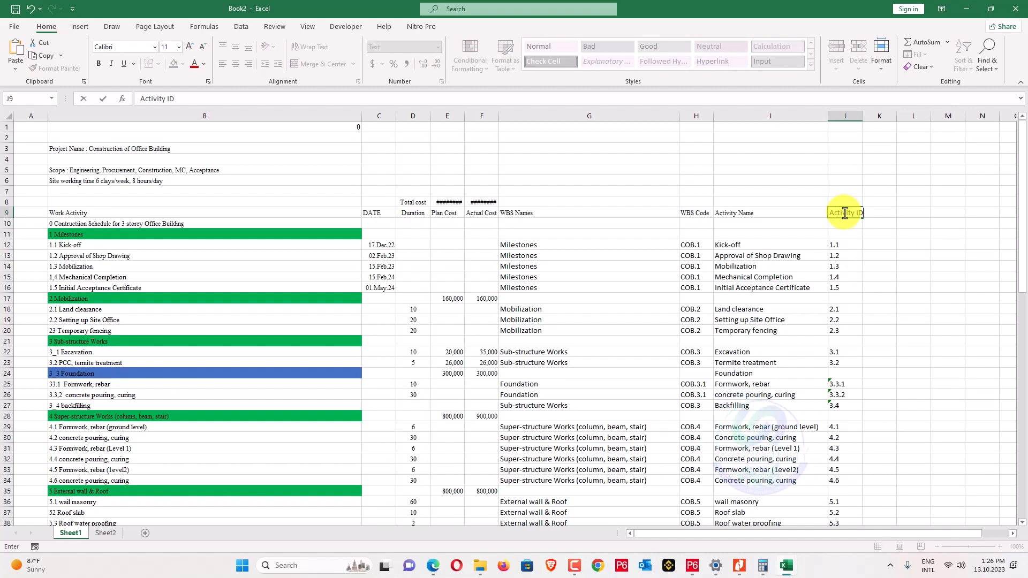
key(Return)
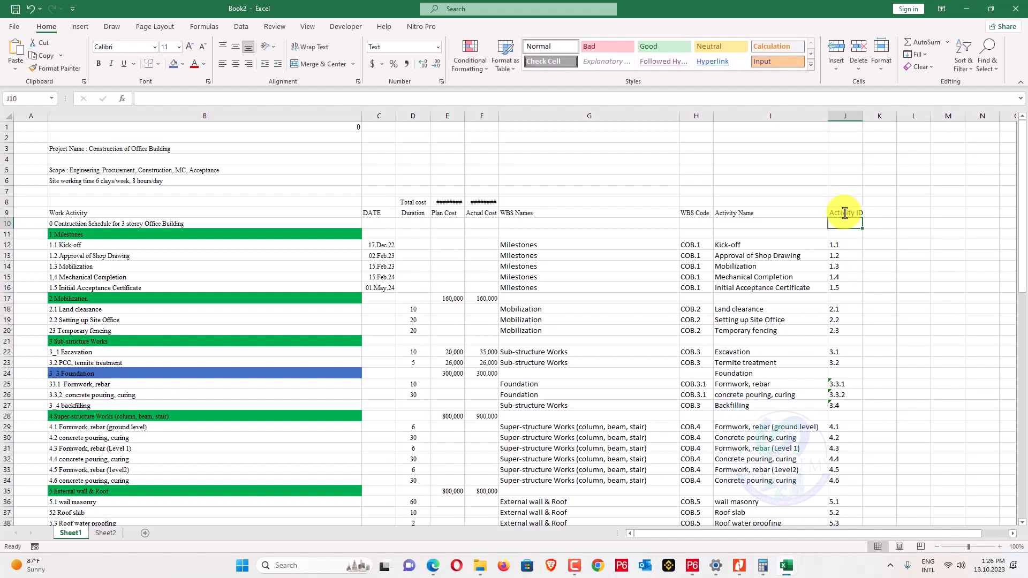
click(415, 289)
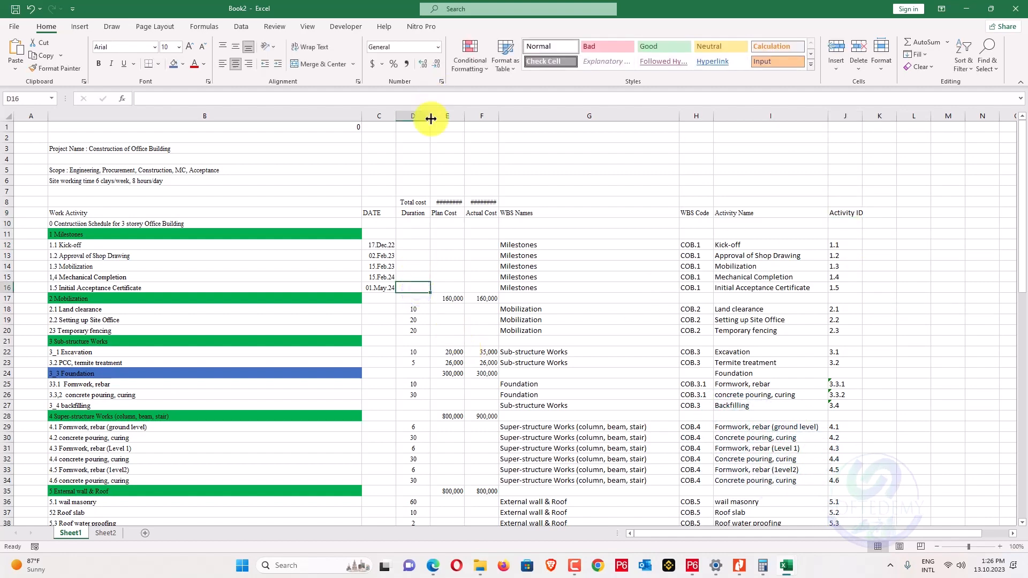
scroll(457, 282, down, 3)
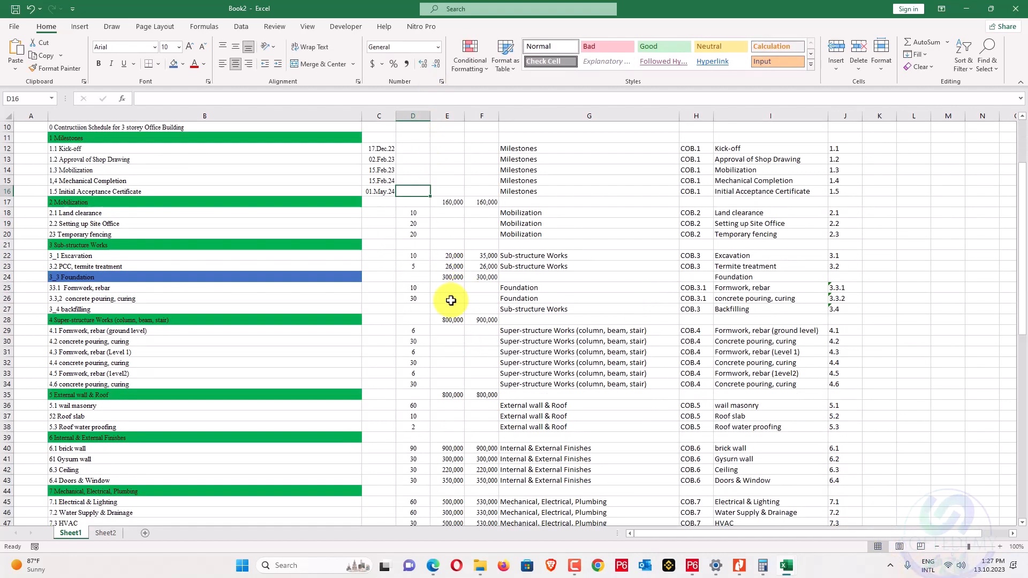
scroll(439, 306, up, 3)
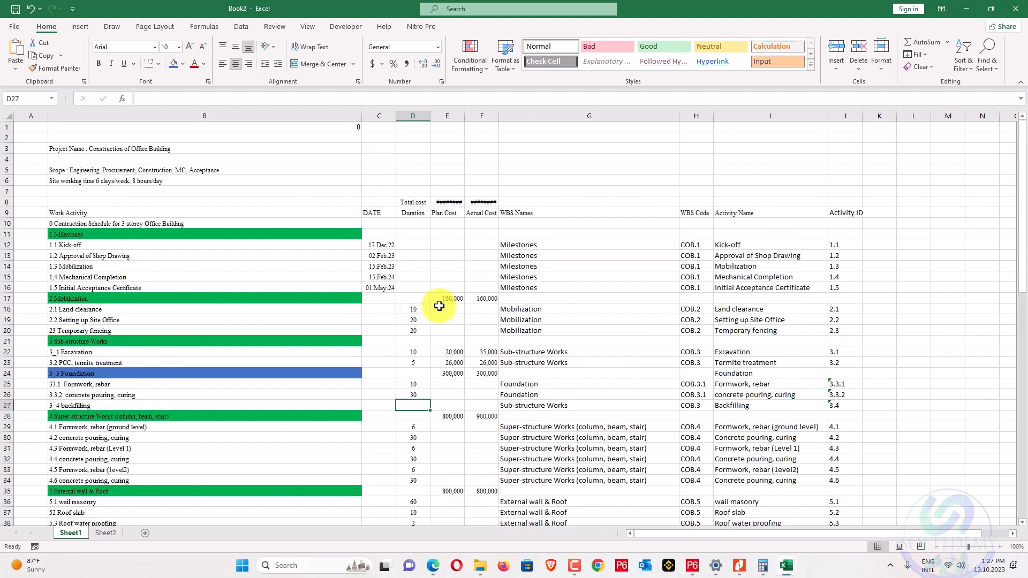
scroll(724, 312, down, 1)
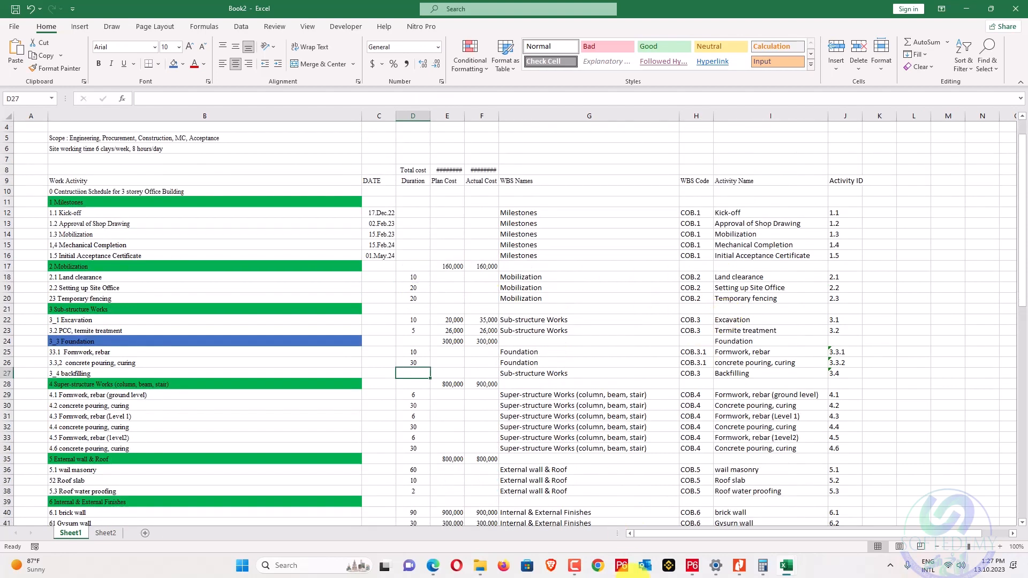
click(480, 566)
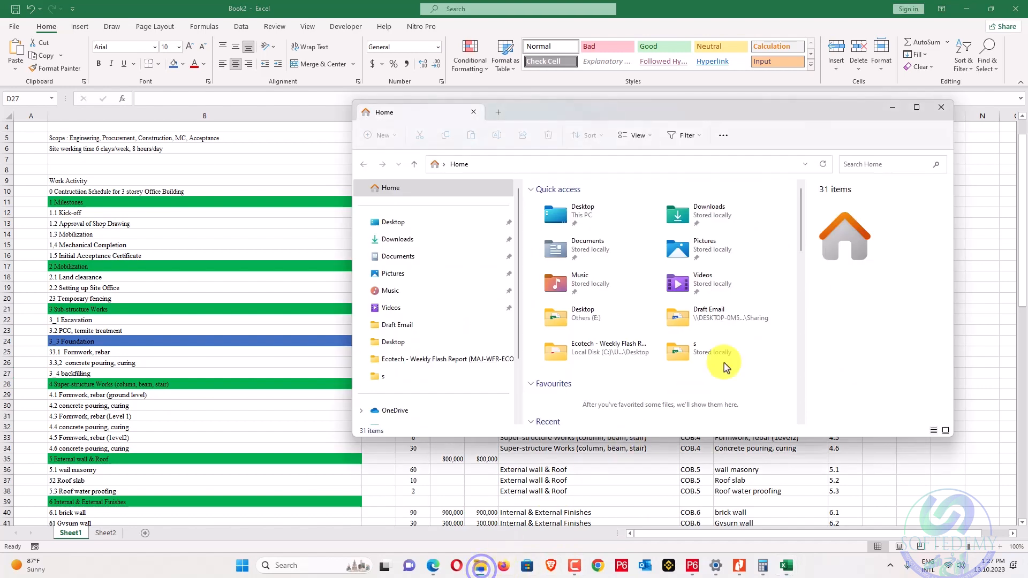
Open COB-Activities.xlsx from the Desktop's s folder and widen its column B.
click(442, 221)
double_click(718, 251)
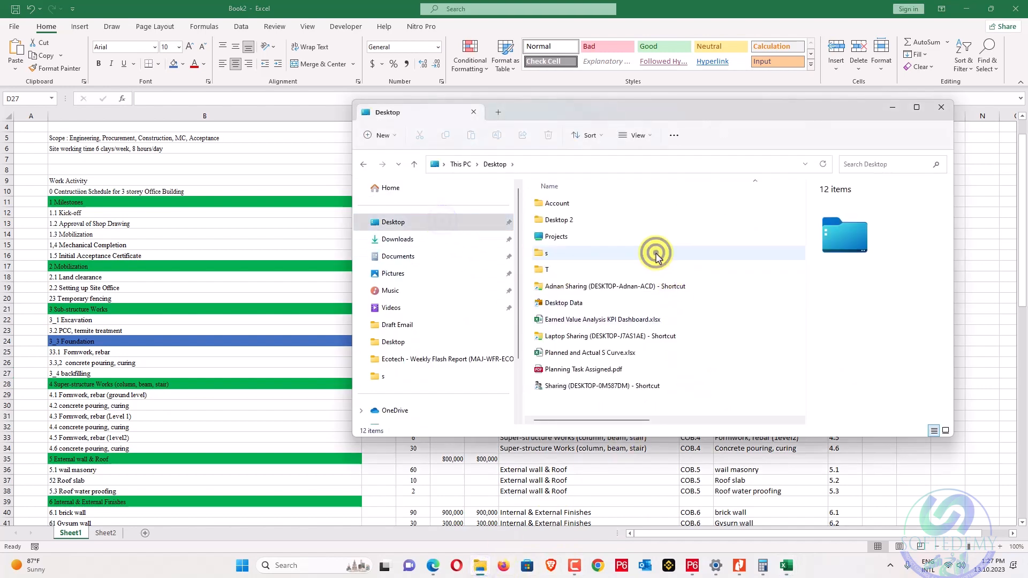
double_click(651, 219)
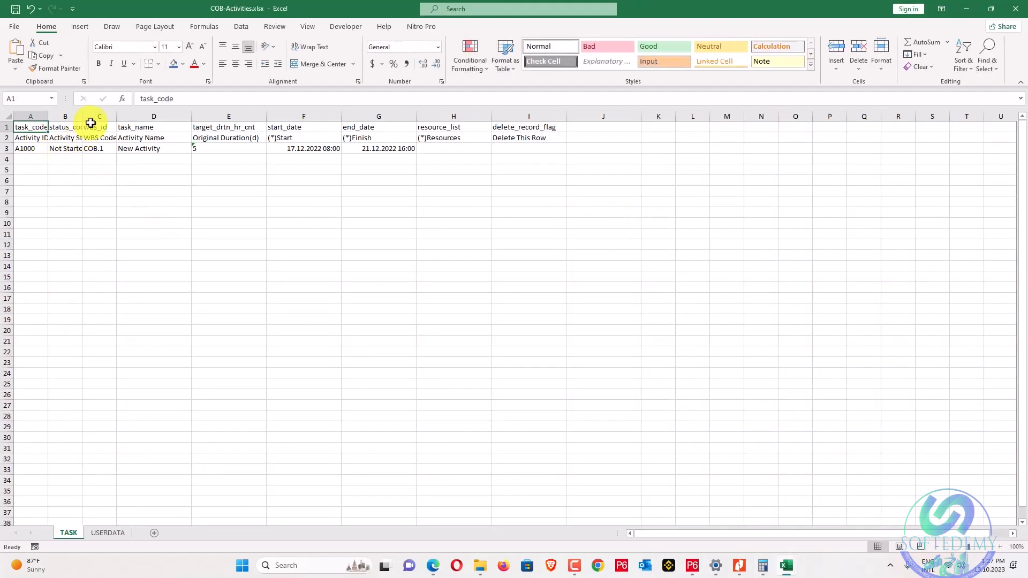
drag(80, 114, 236, 152)
Select the schedule table from its header row and turn on filters.
click(133, 164)
click(156, 147)
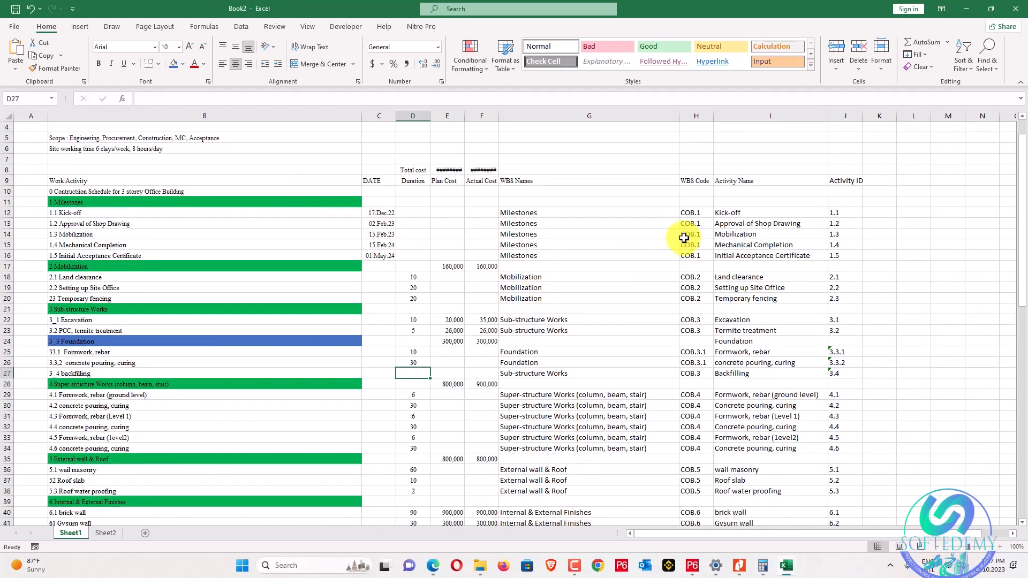
drag(103, 182, 849, 491)
click(964, 58)
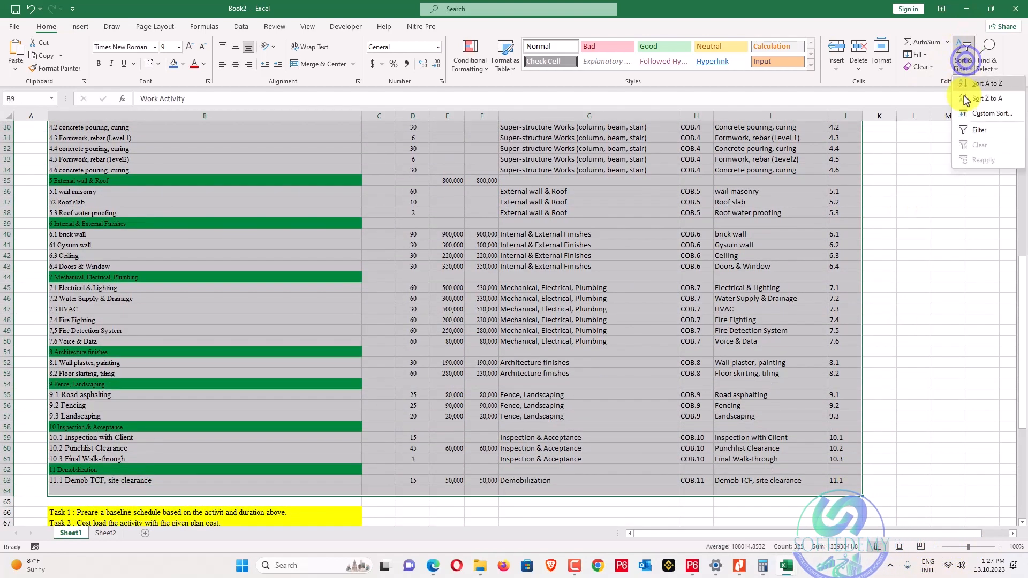
click(979, 129)
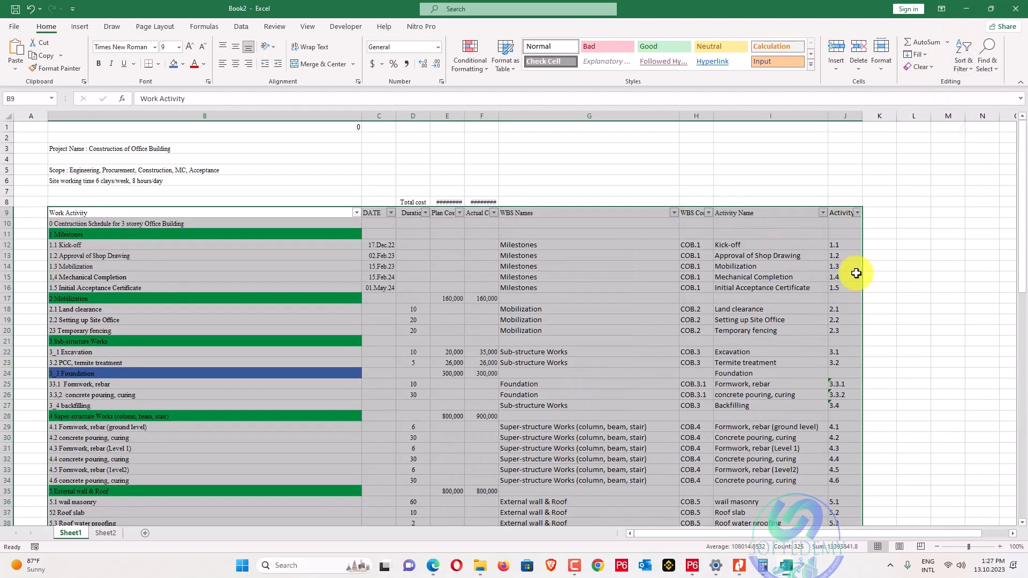
Apply a filter to the Activity Name column of the schedule table.
click(823, 213)
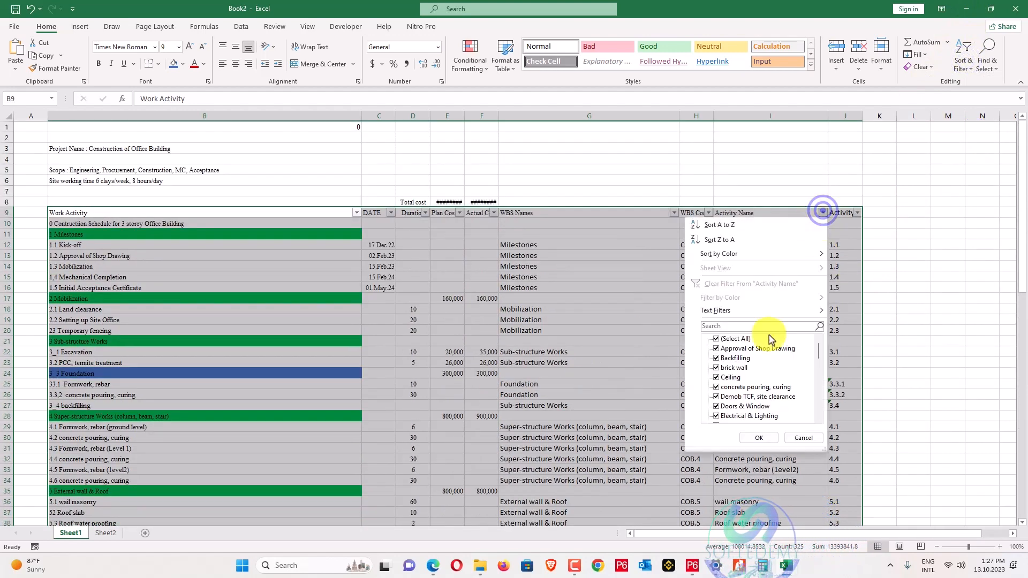
scroll(776, 353, down, 7)
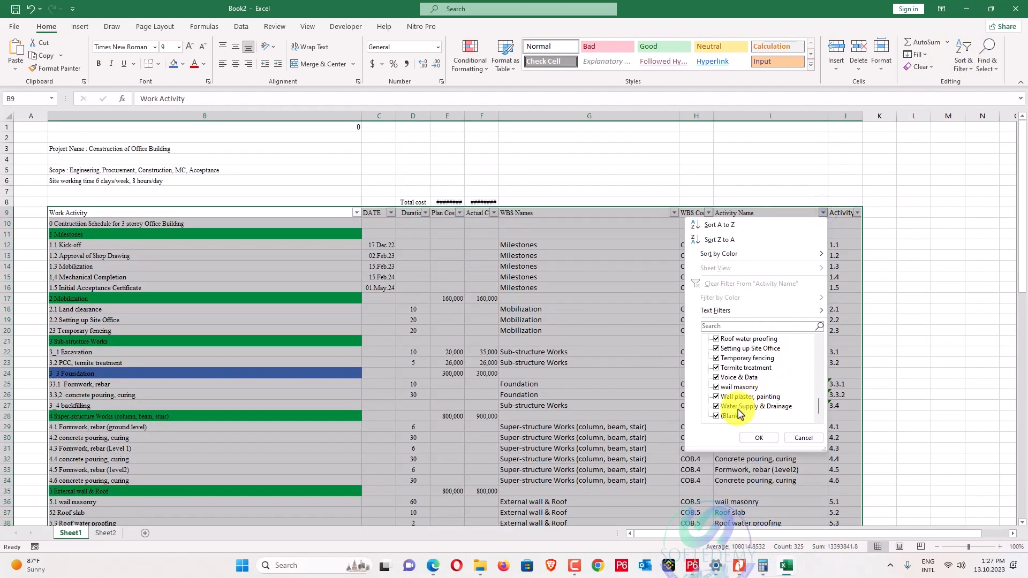
click(758, 438)
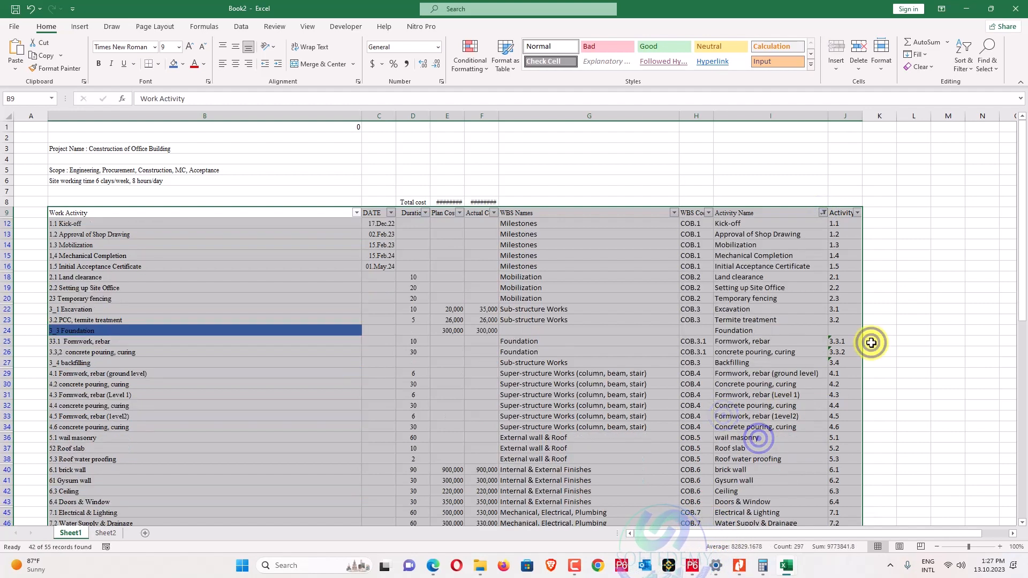
click(870, 321)
scroll(720, 292, down, 3)
scroll(716, 257, up, 3)
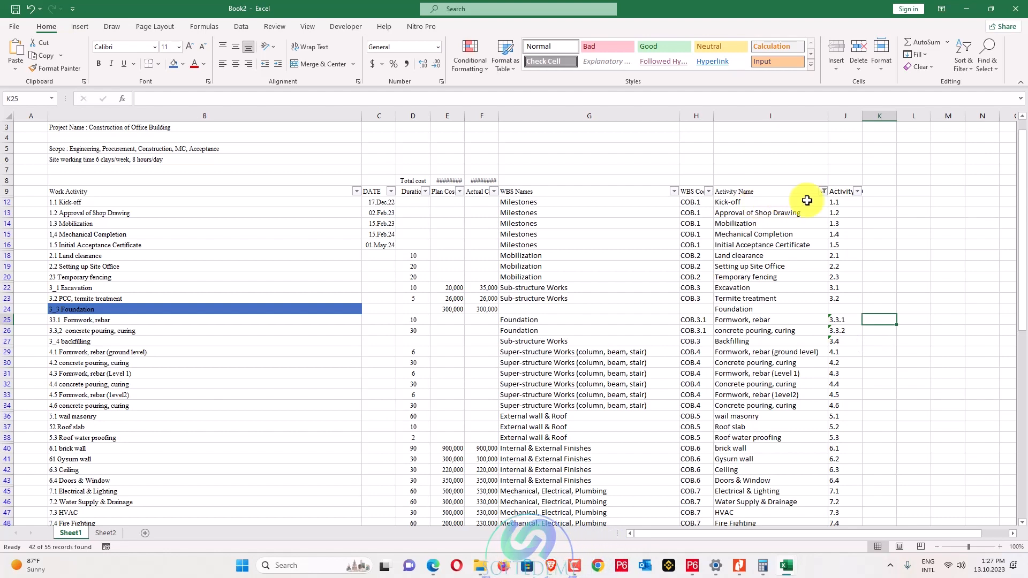
Untick Foundation in the Activity Name filter, then select the 41 visible activity names.
click(823, 191)
scroll(760, 343, down, 3)
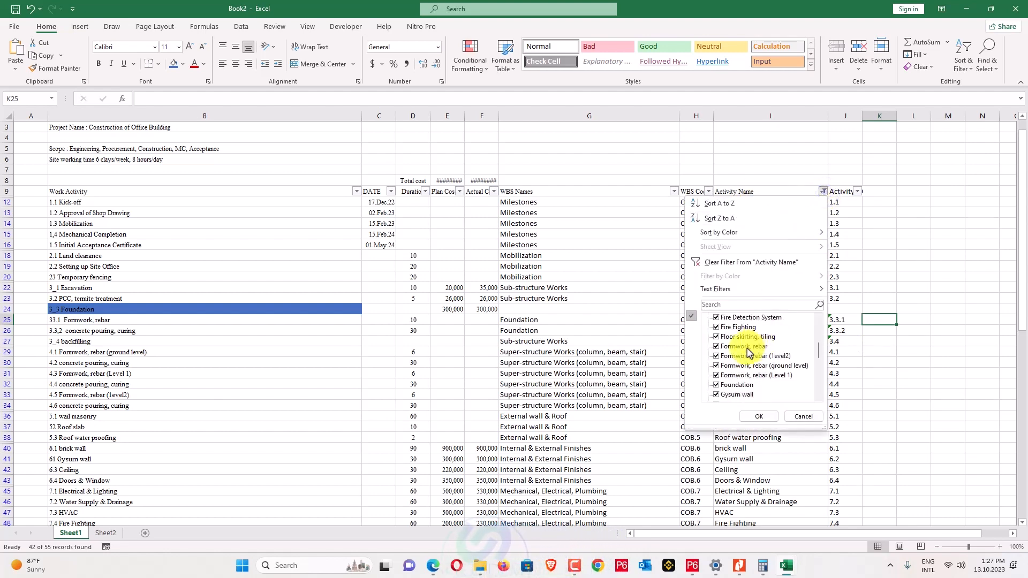
scroll(742, 371, down, 1)
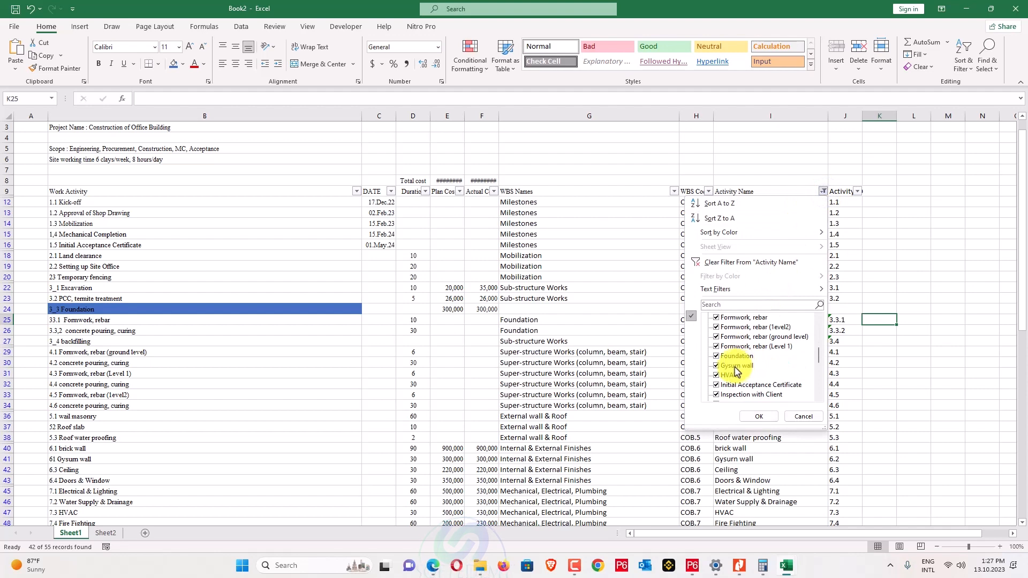
click(759, 417)
click(744, 205)
drag(744, 213, 759, 489)
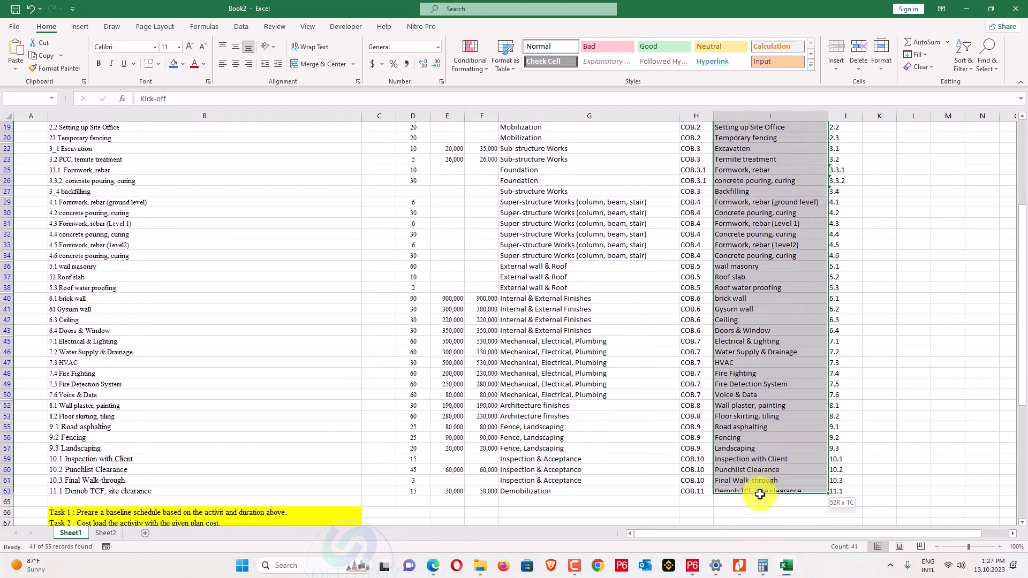
Paste the activity names into the TASK sheet's task_name column at D4.
key(ctrl+c)
key(alt+Tab)
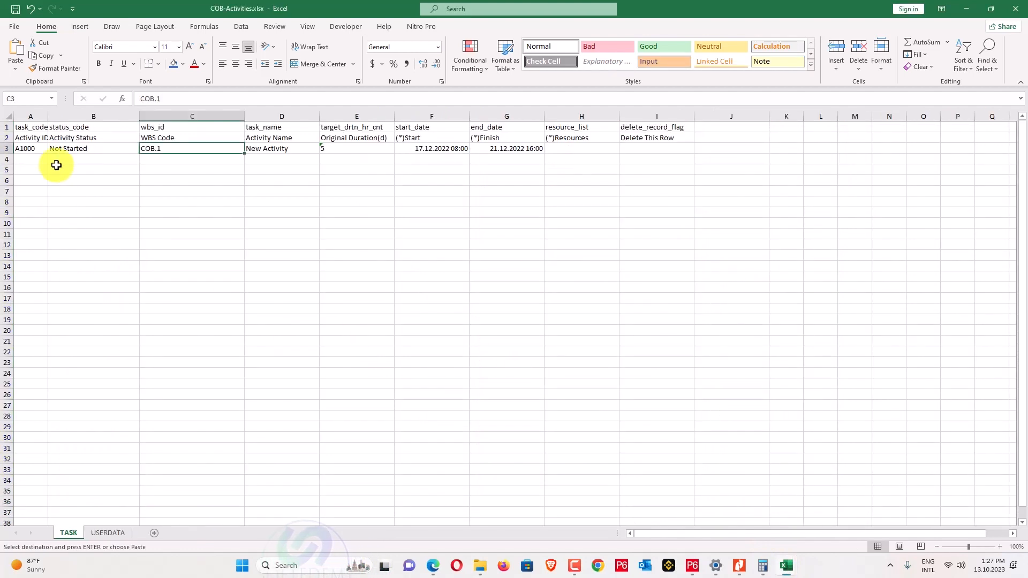
right_click(279, 152)
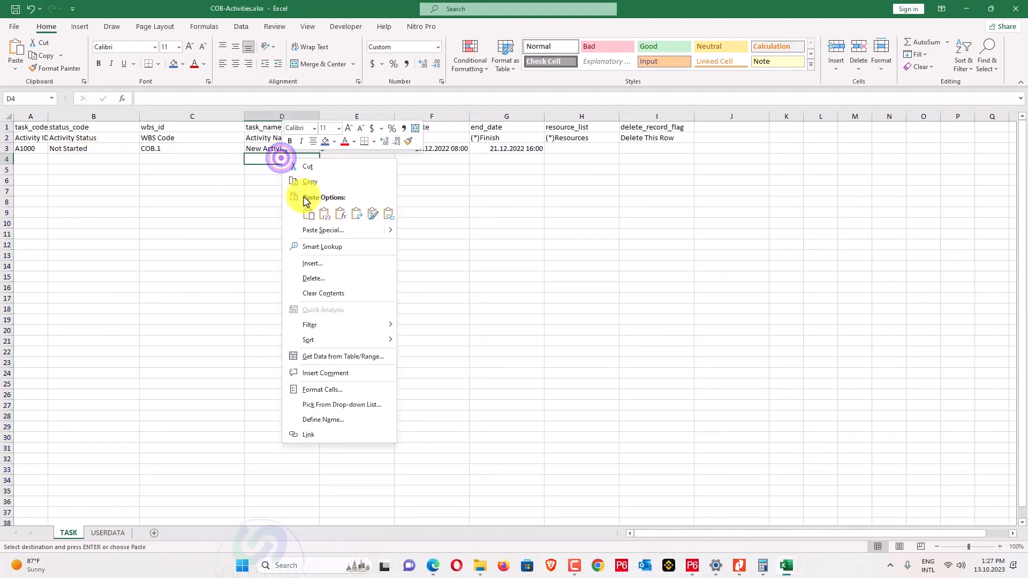
click(329, 213)
Copy the activity IDs from column J and paste them into task_code at A4.
key(alt+Tab)
scroll(792, 220, up, 5)
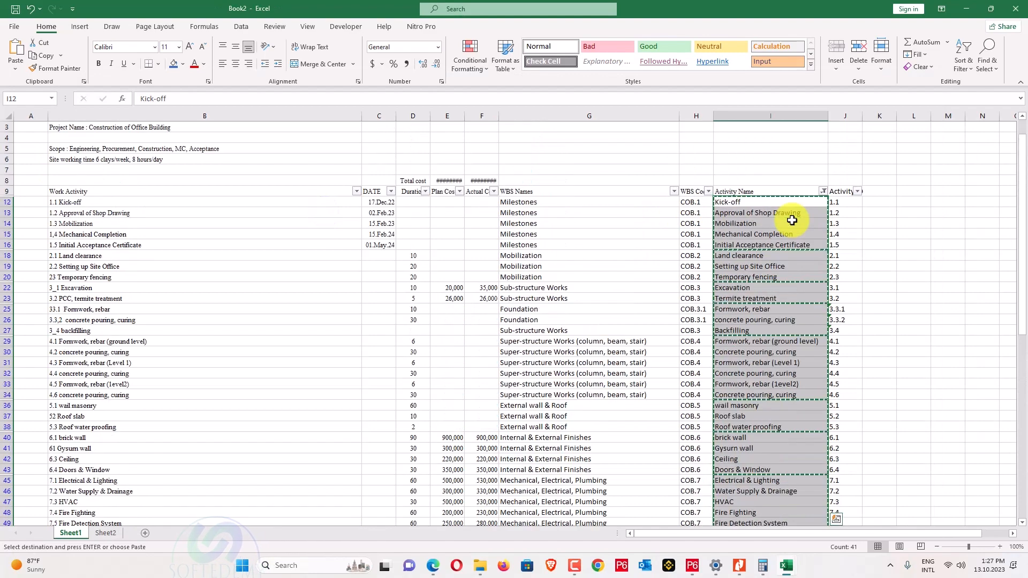
drag(844, 223, 838, 518)
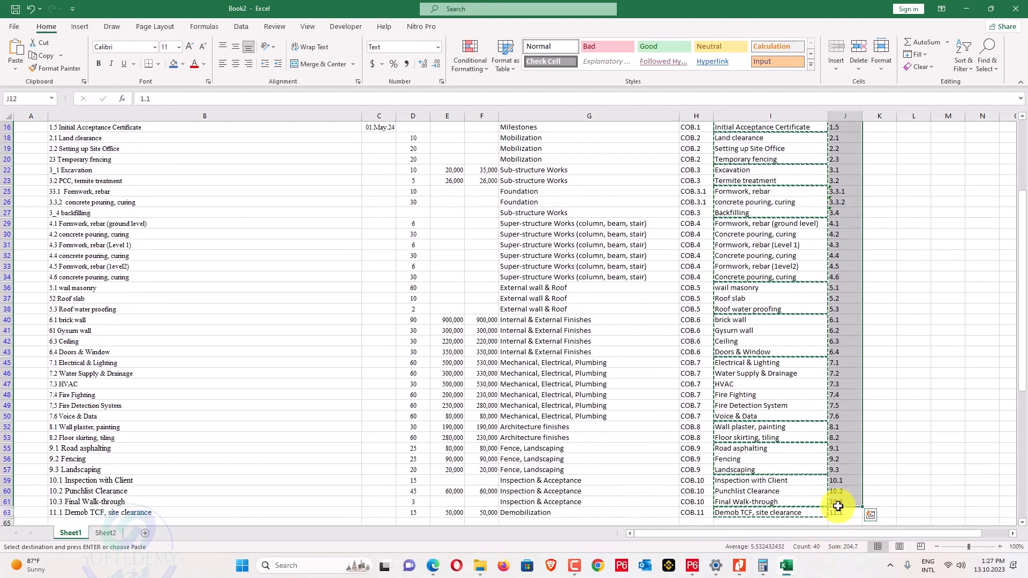
scroll(877, 420, up, 5)
drag(853, 221, 839, 522)
drag(838, 531, 840, 509)
key(ctrl+c)
key(alt+Tab)
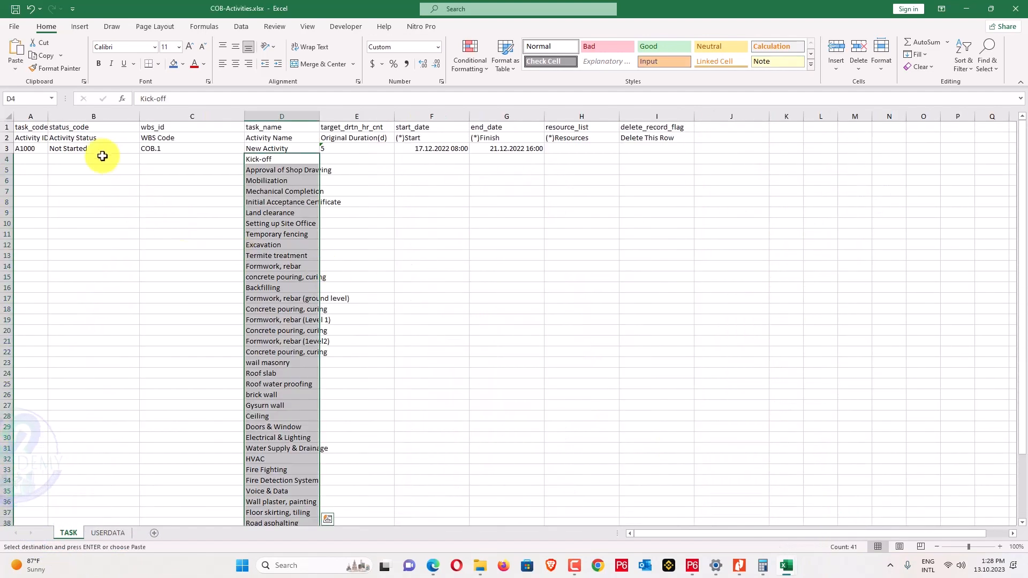
right_click(31, 160)
click(72, 216)
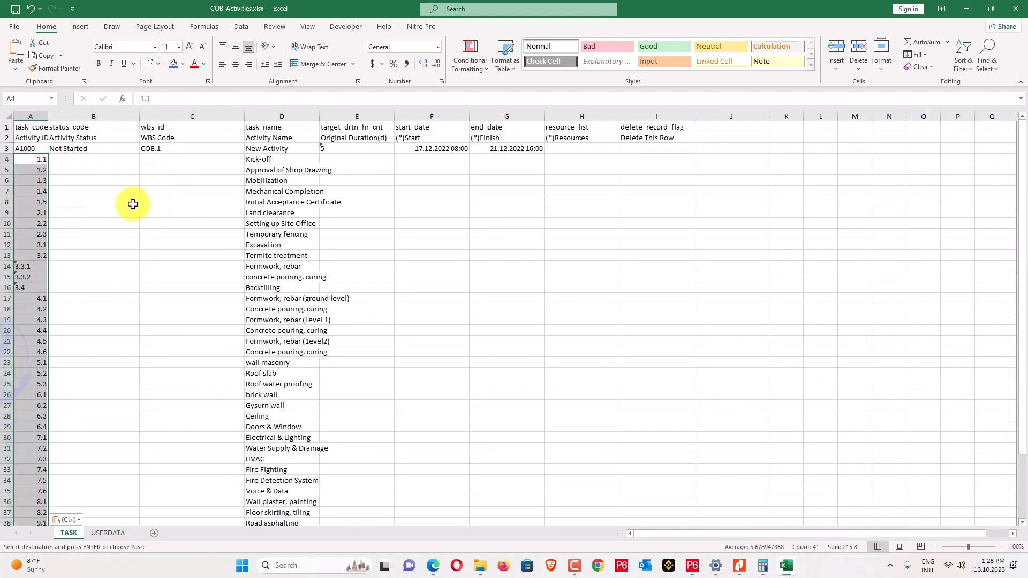
Format the pasted task_code IDs as Text.
click(434, 47)
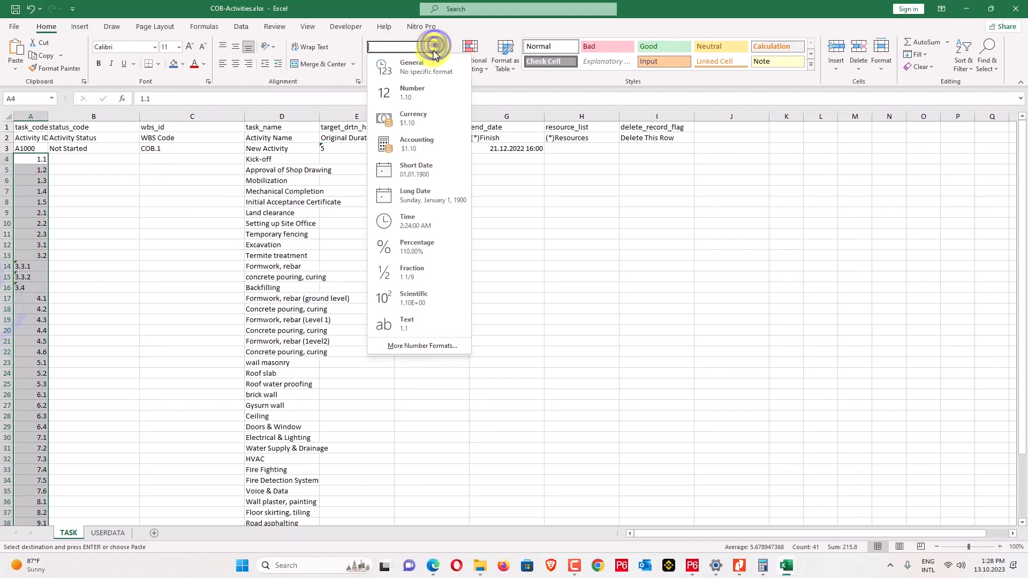
click(420, 322)
click(117, 213)
click(22, 157)
scroll(43, 245, down, 6)
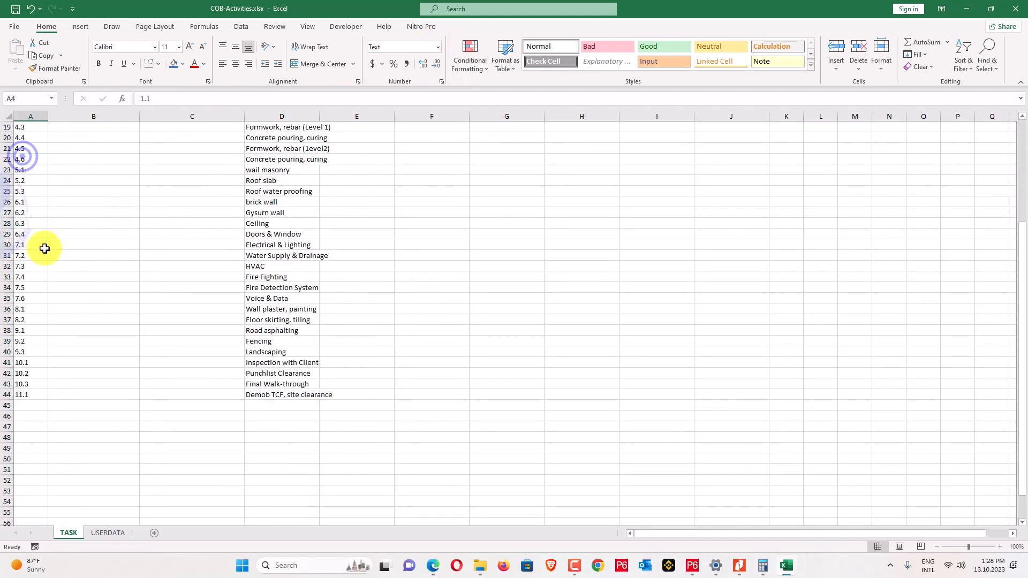
scroll(44, 245, up, 6)
key(alt+Tab)
key(alt+Tab)
key(alt+Tab)
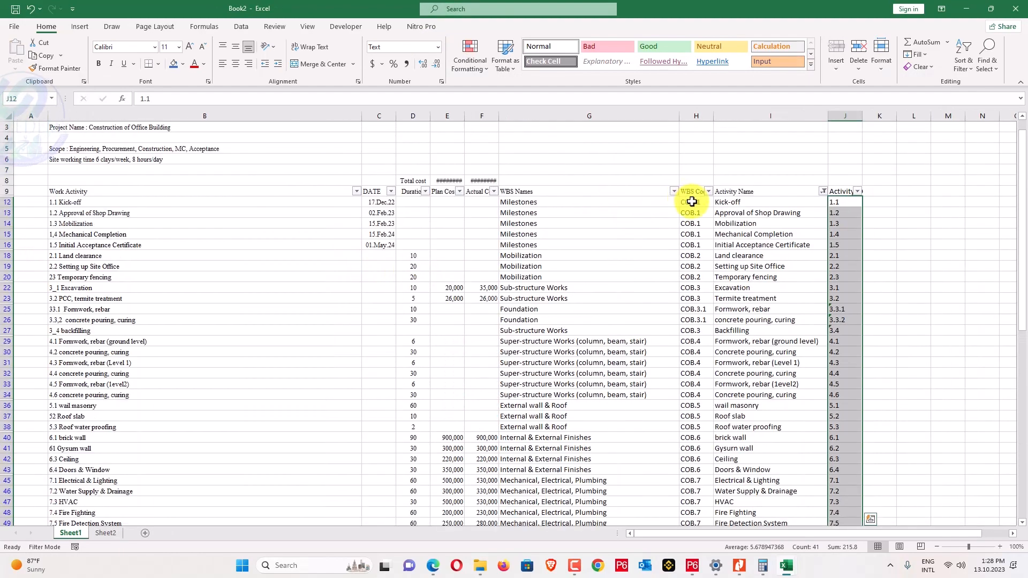
Paste the WBS codes from column H into the wbs_id column at C4.
drag(691, 202, 688, 509)
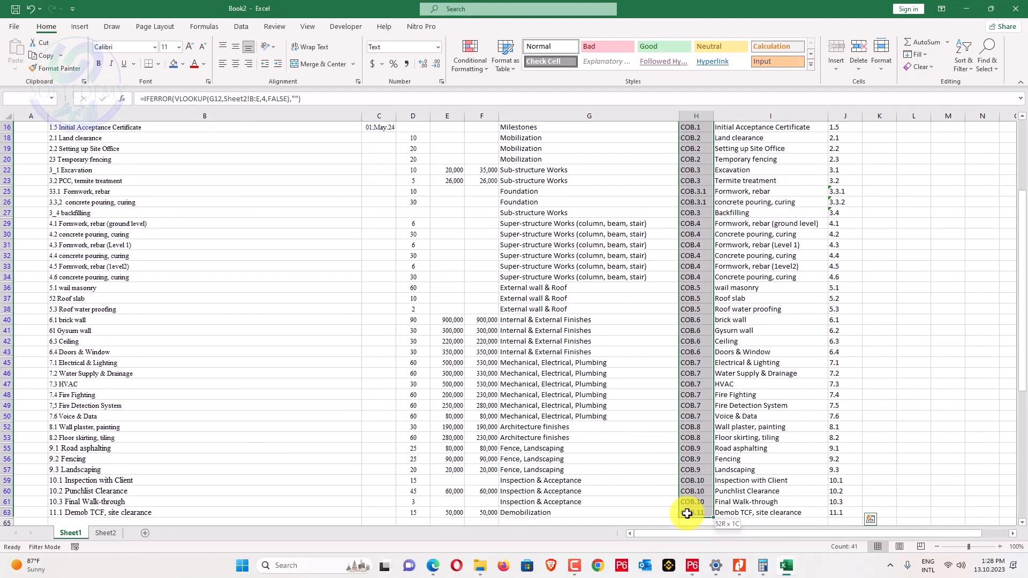
key(ctrl+c)
key(alt+Tab)
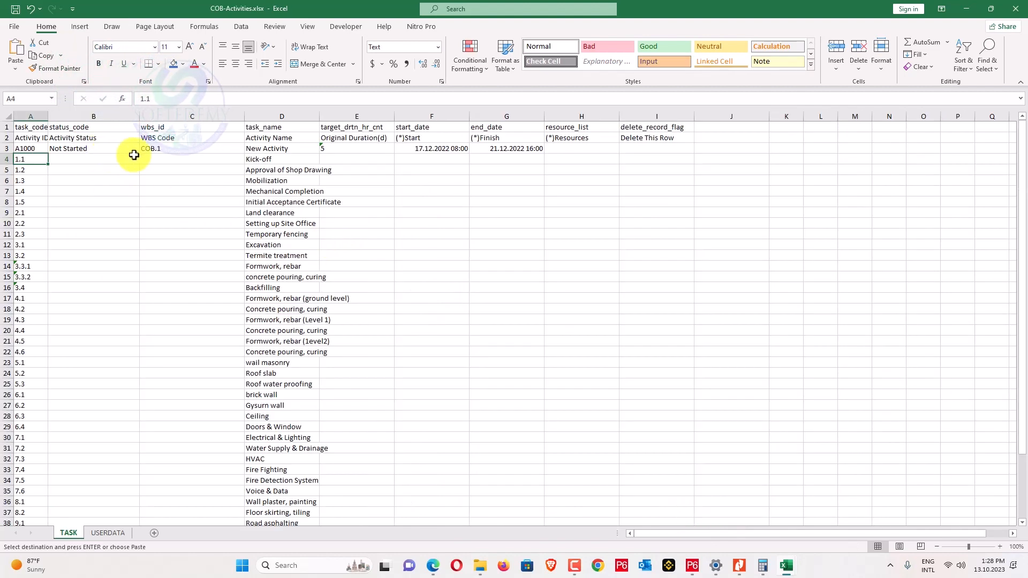
click(154, 159)
right_click(153, 160)
click(199, 214)
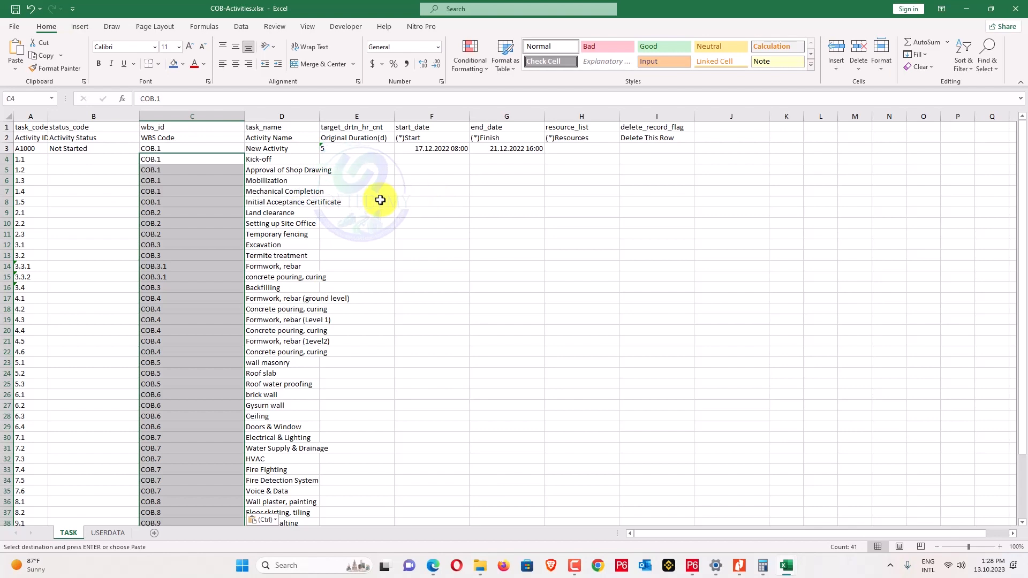
Paste the durations from column D into the duration column at E4.
key(alt+Tab)
scroll(312, 233, up, 3)
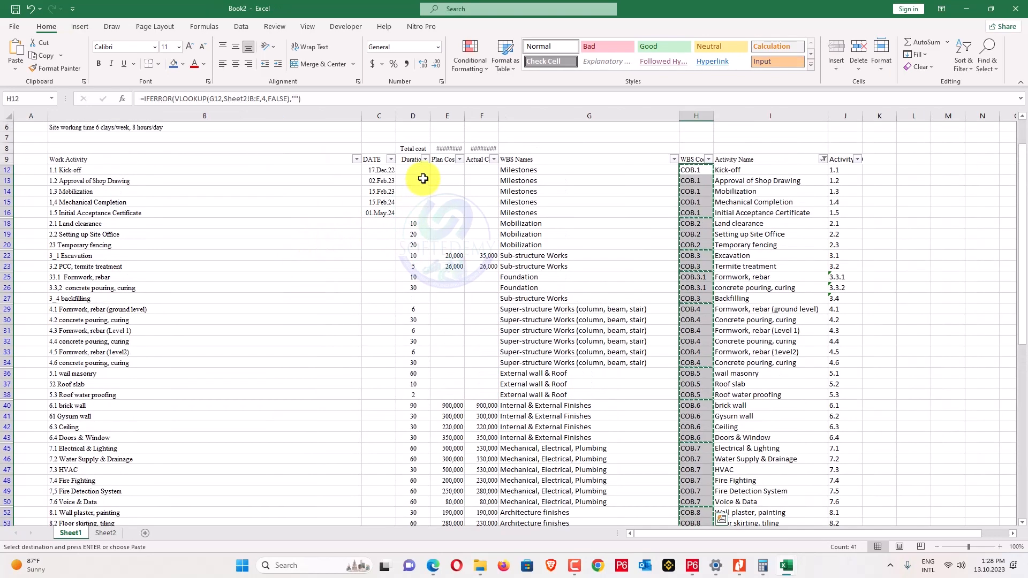
drag(417, 169, 413, 475)
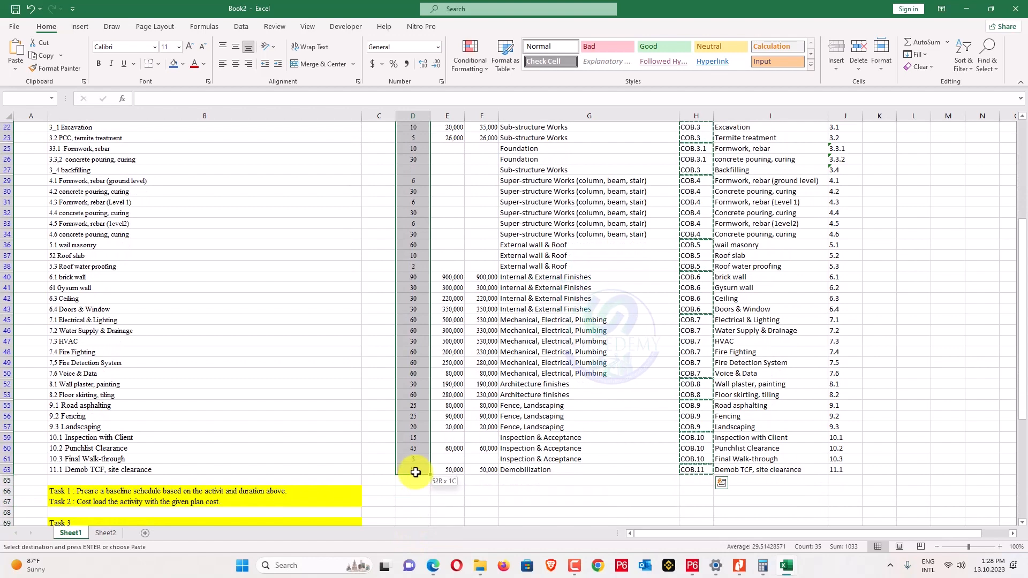
key(ctrl+c)
key(alt+Tab)
click(451, 154)
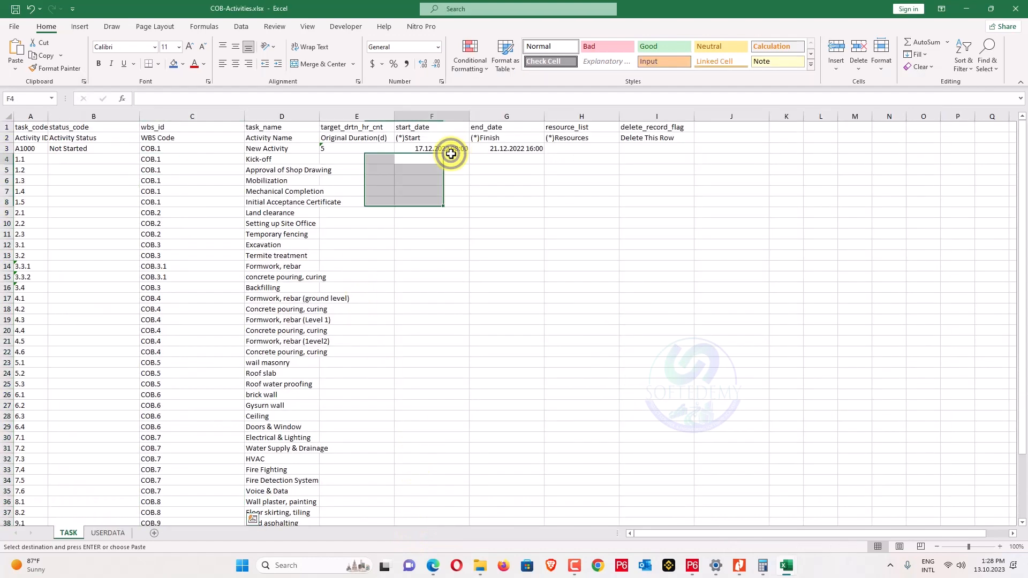
right_click(374, 156)
click(412, 214)
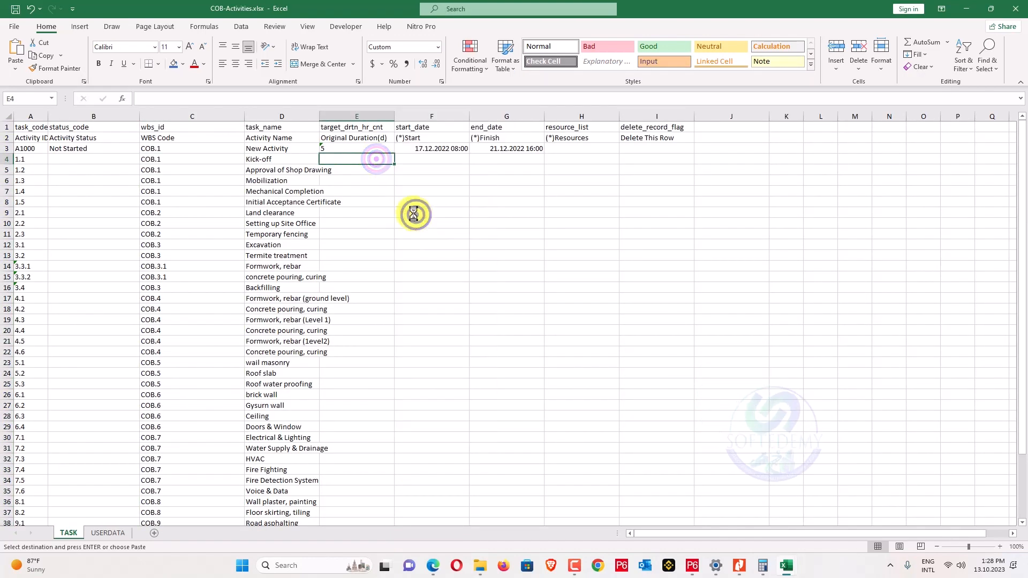
Change the durations from date format to Number, then Text, and close COB-Activities.xlsx.
click(438, 47)
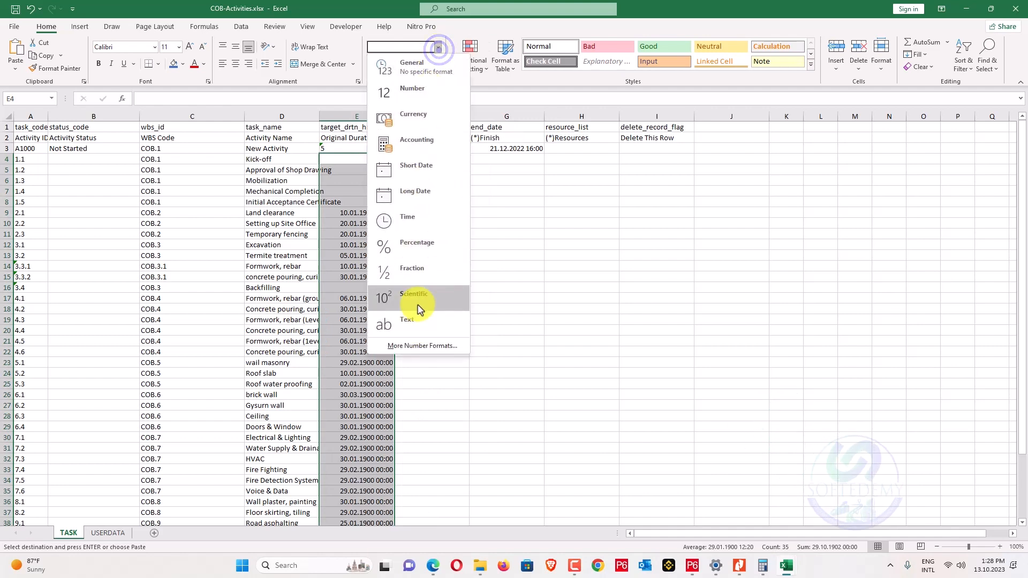
click(429, 95)
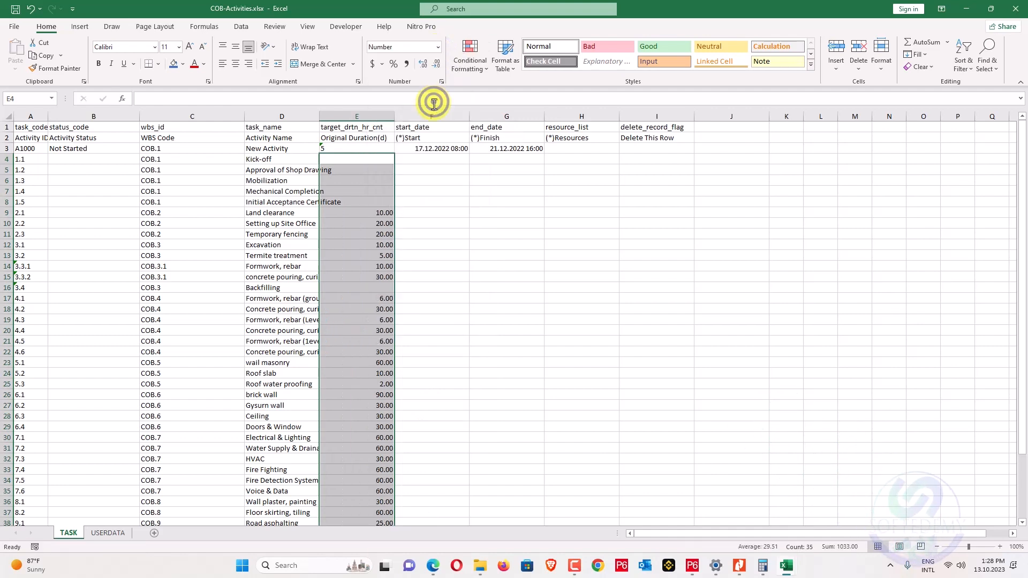
click(438, 47)
click(426, 321)
click(483, 289)
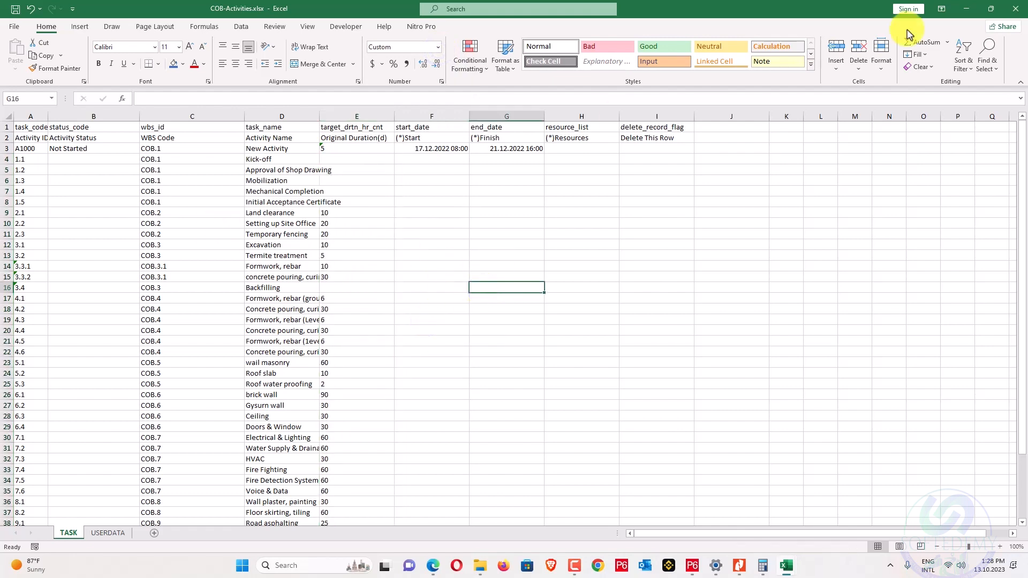
click(1016, 9)
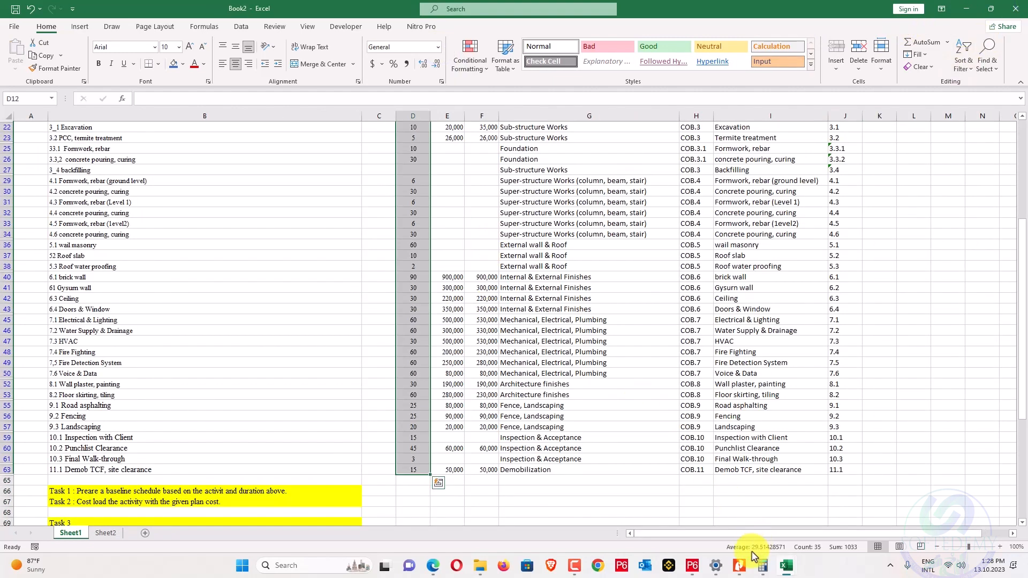
In P6, show the Activities view and start a spreadsheet import.
click(692, 566)
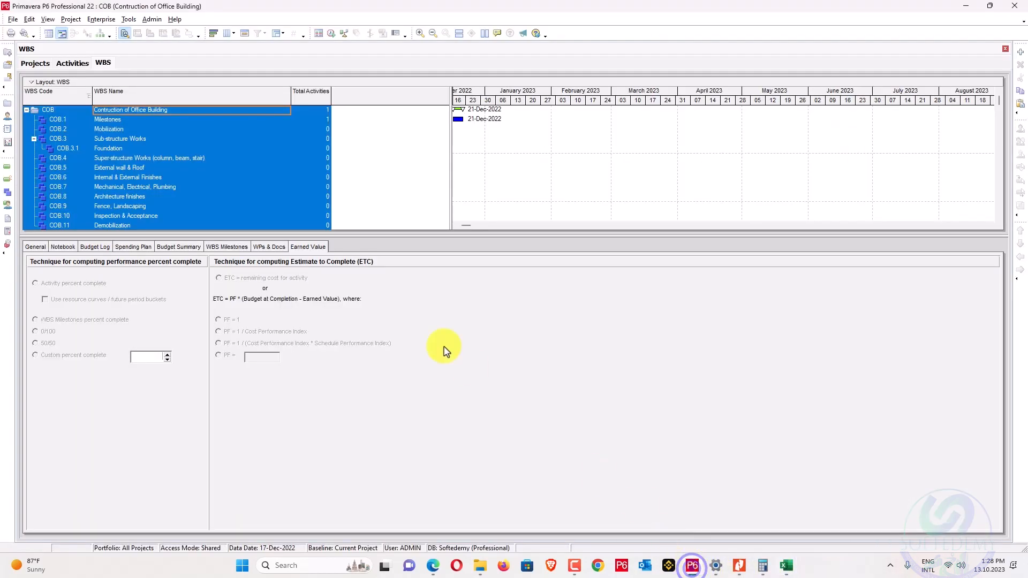
click(69, 63)
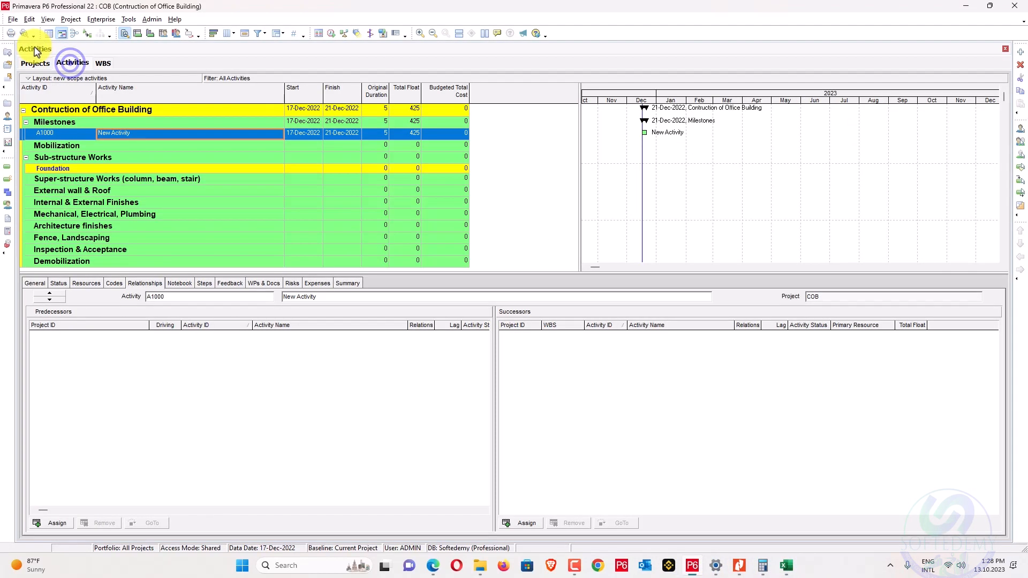
click(13, 20)
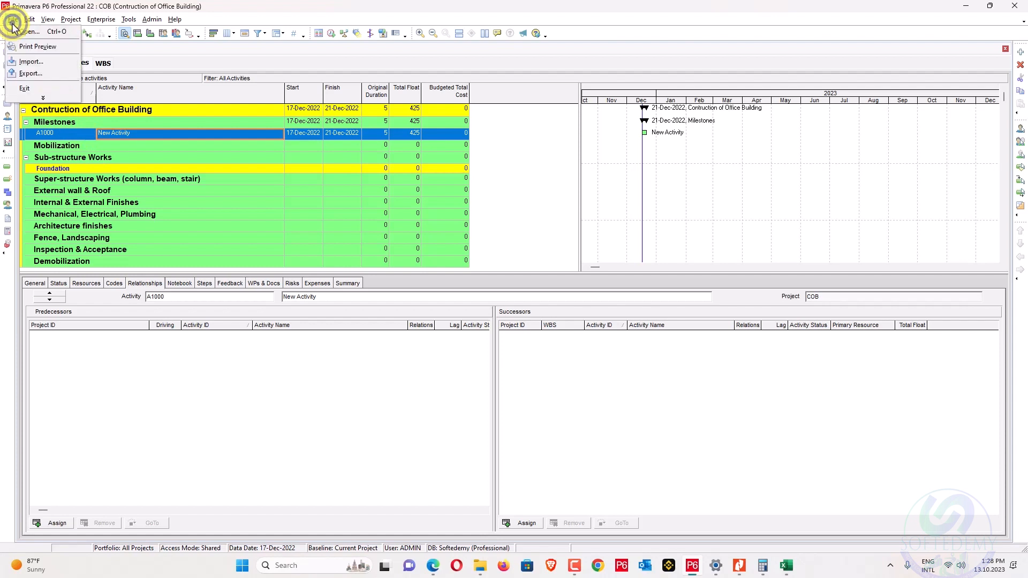
click(33, 62)
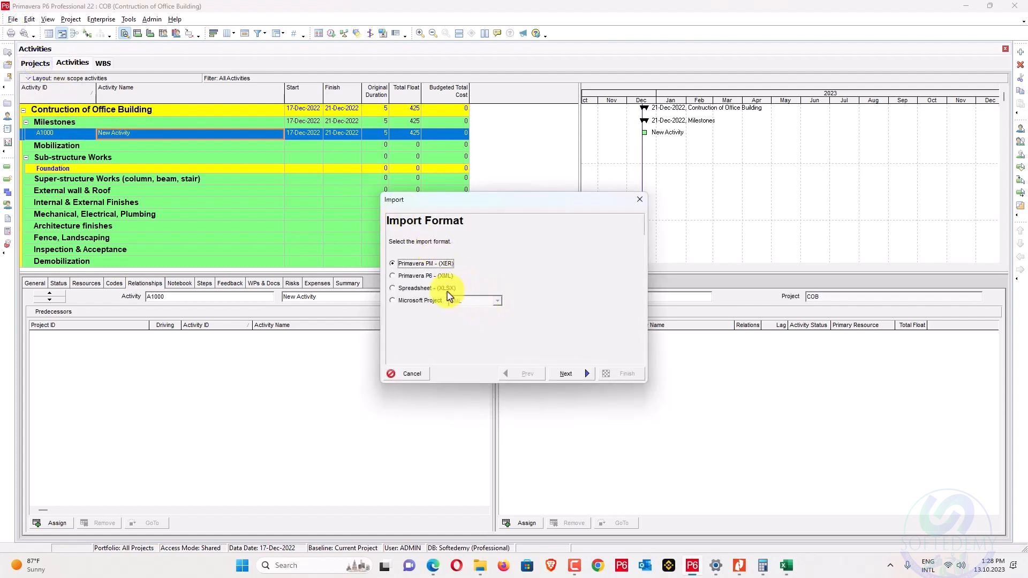
click(557, 373)
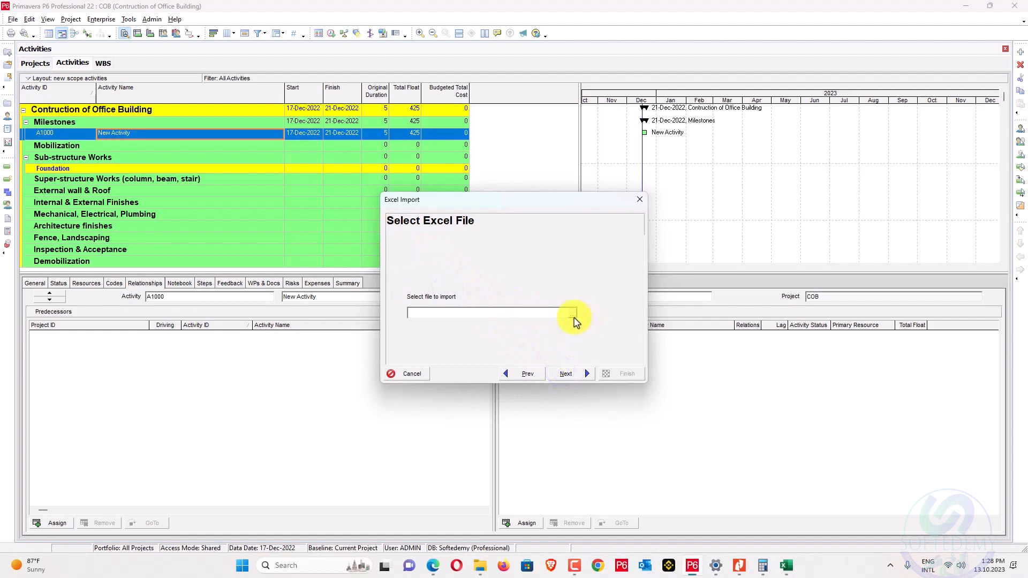
Choose Desktop\s\COB-Activities.xlsx as the file to import.
click(572, 313)
click(391, 192)
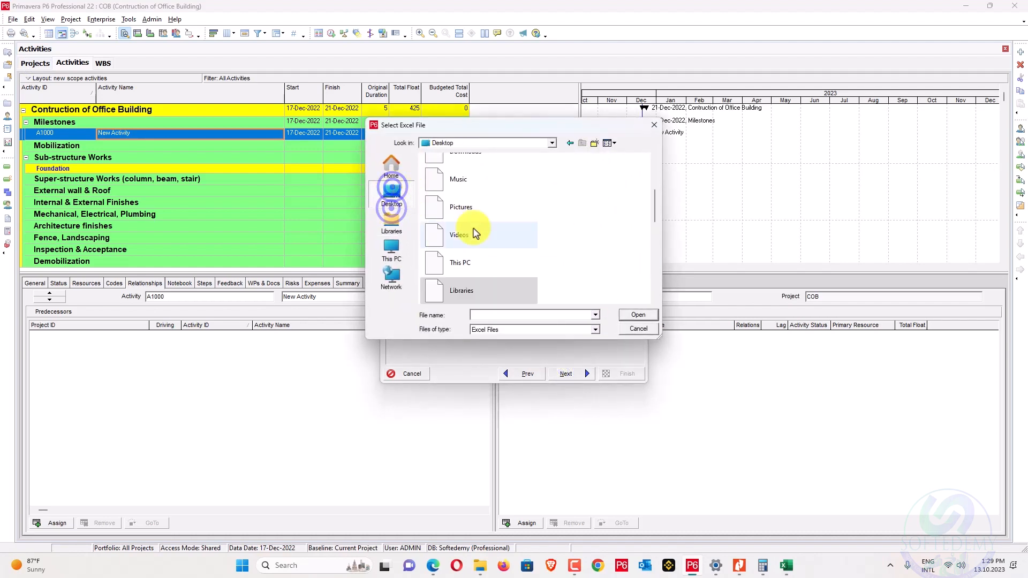
scroll(476, 234, down, 4)
scroll(525, 259, up, 1)
scroll(525, 259, down, 1)
scroll(481, 228, up, 2)
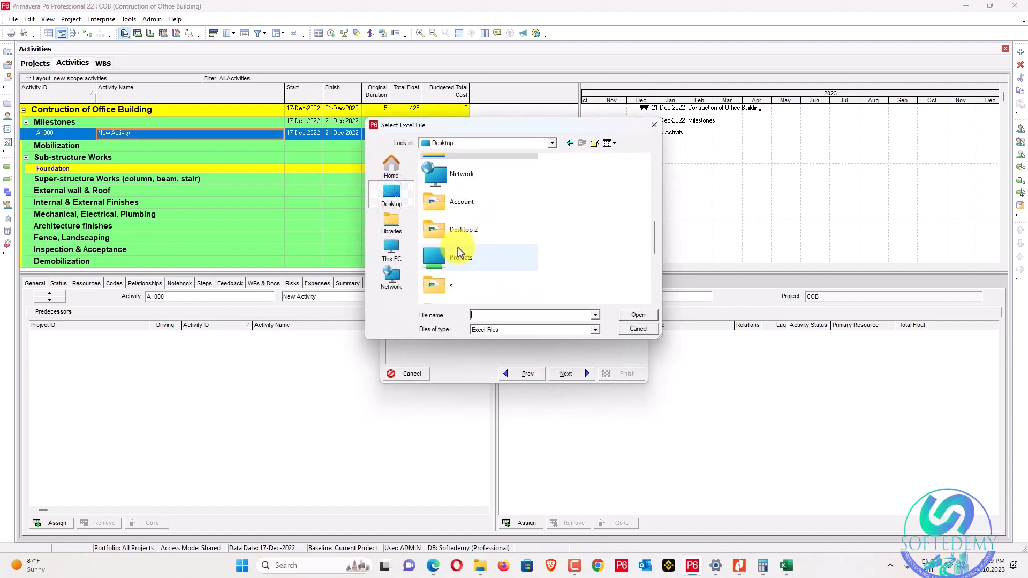
double_click(452, 285)
click(495, 181)
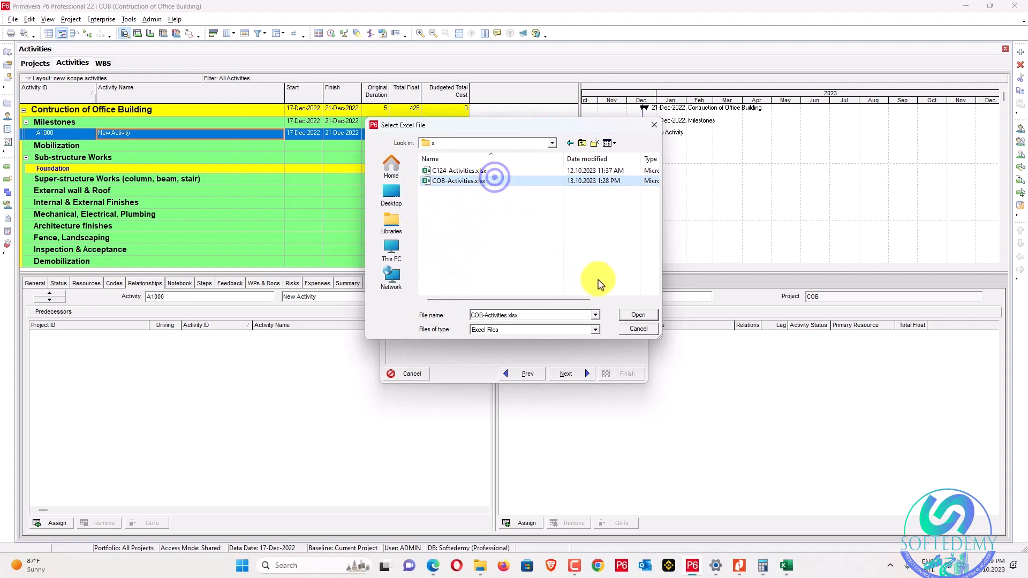
click(630, 316)
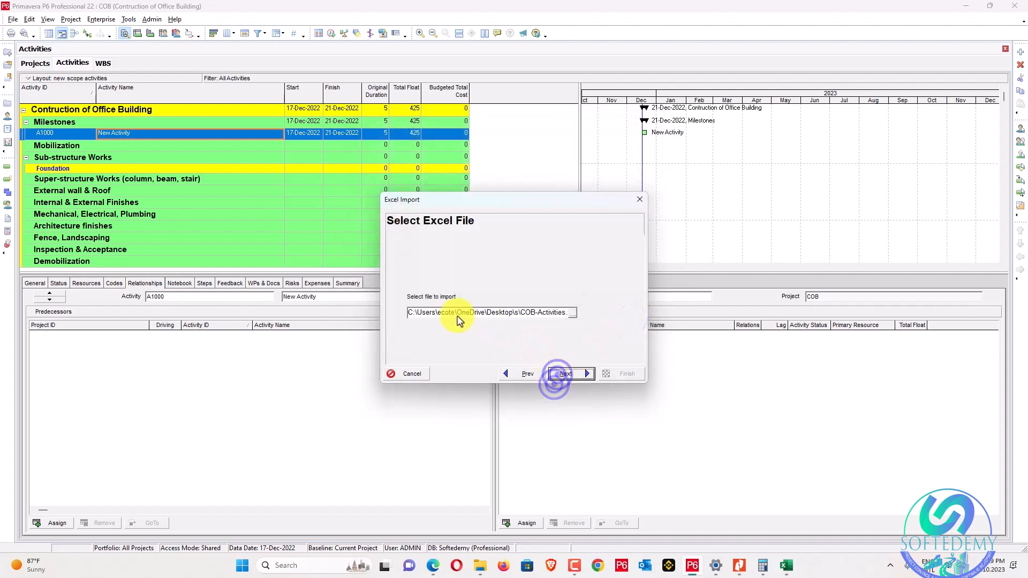
Set COB as the Import To project and finish the import.
click(570, 374)
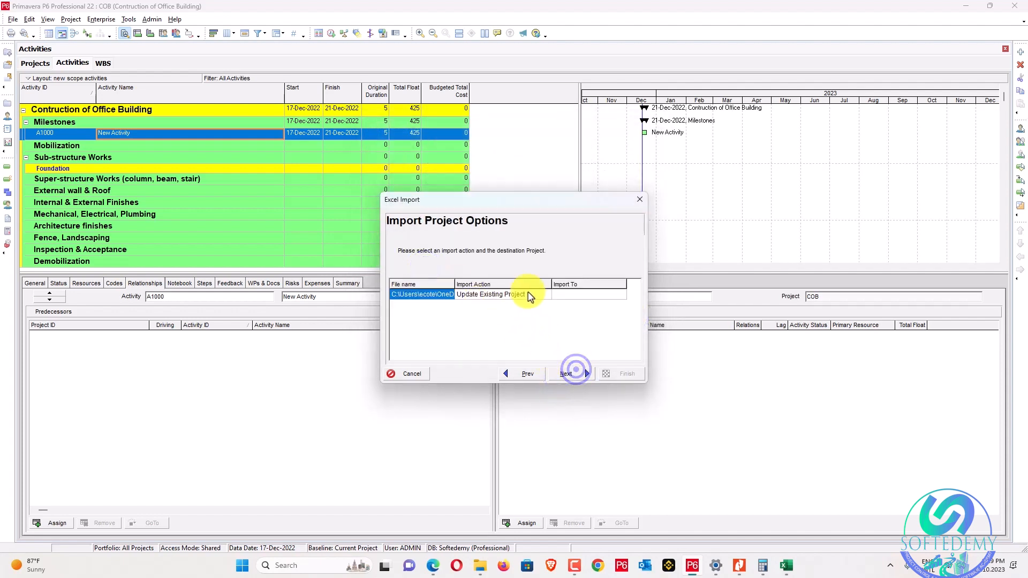
click(621, 293)
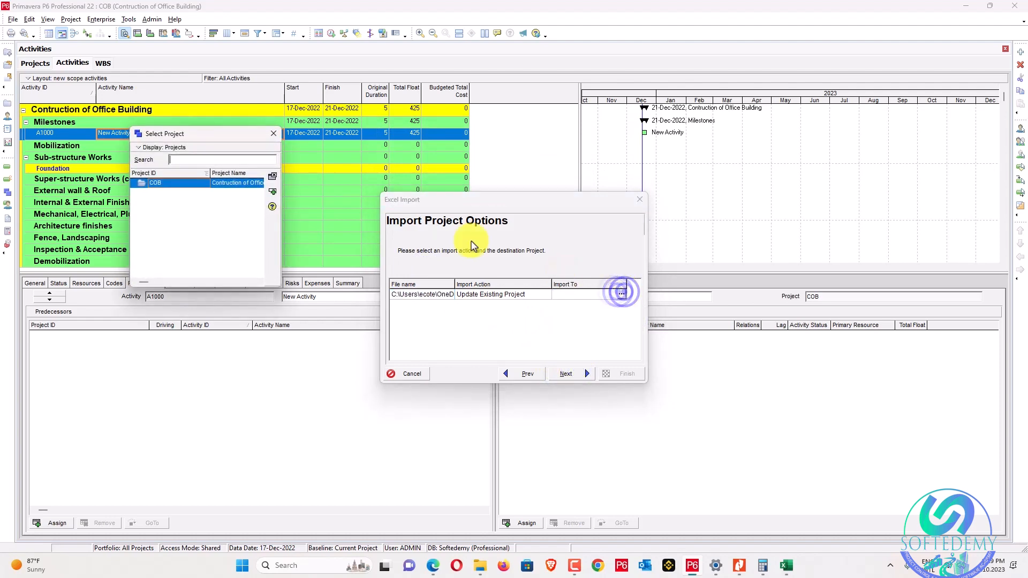
click(274, 191)
click(578, 370)
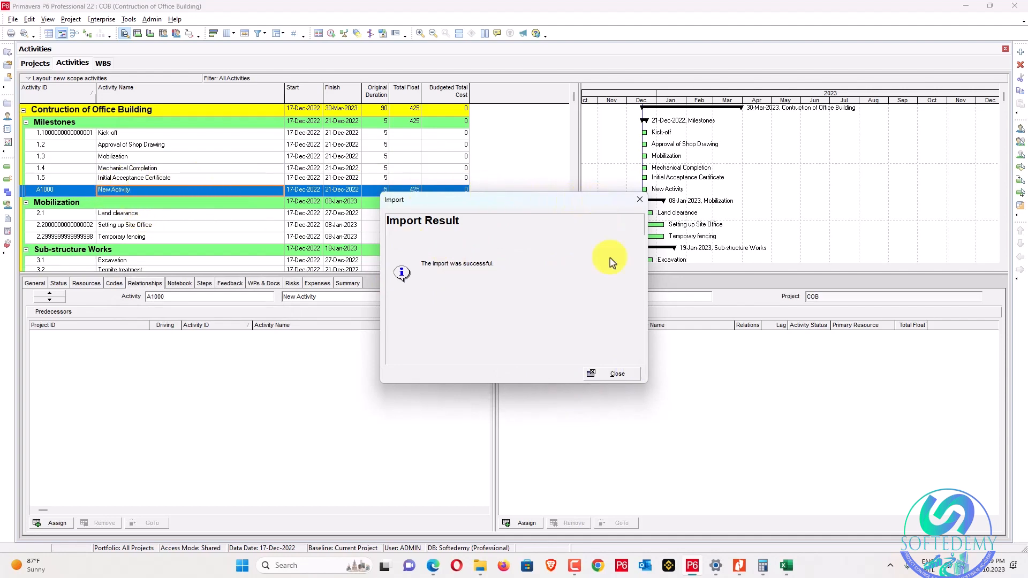
click(616, 375)
Correct the long decimal ID of the first Concrete pouring, curing activity to 4.4.
scroll(102, 186, down, 3)
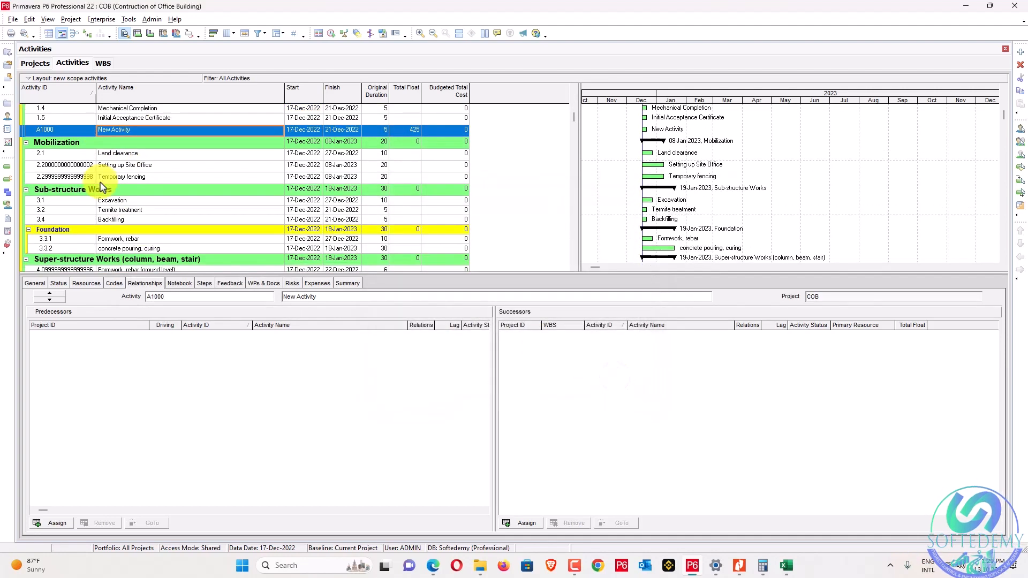
scroll(101, 187, up, 1)
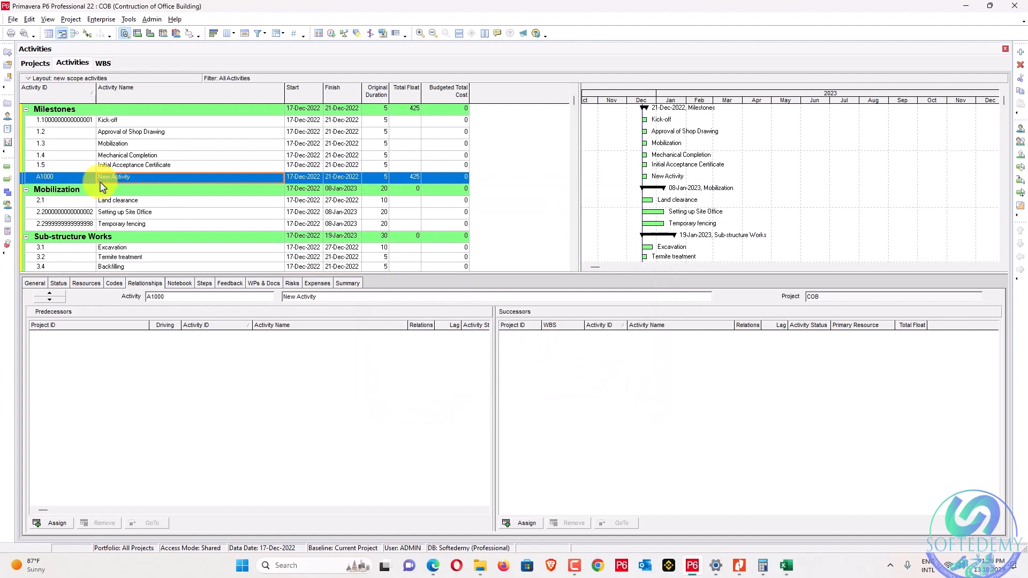
click(90, 123)
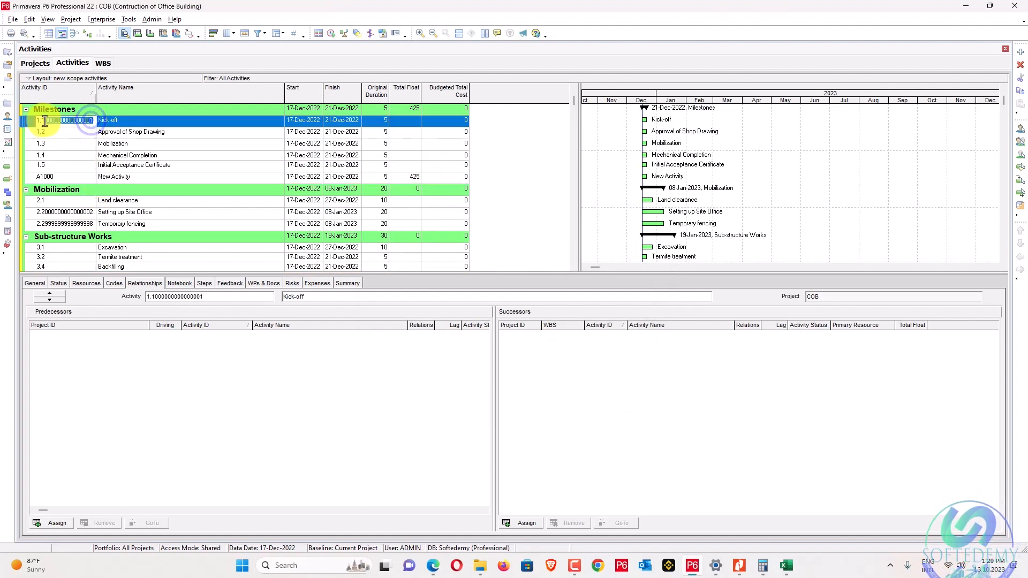
click(68, 214)
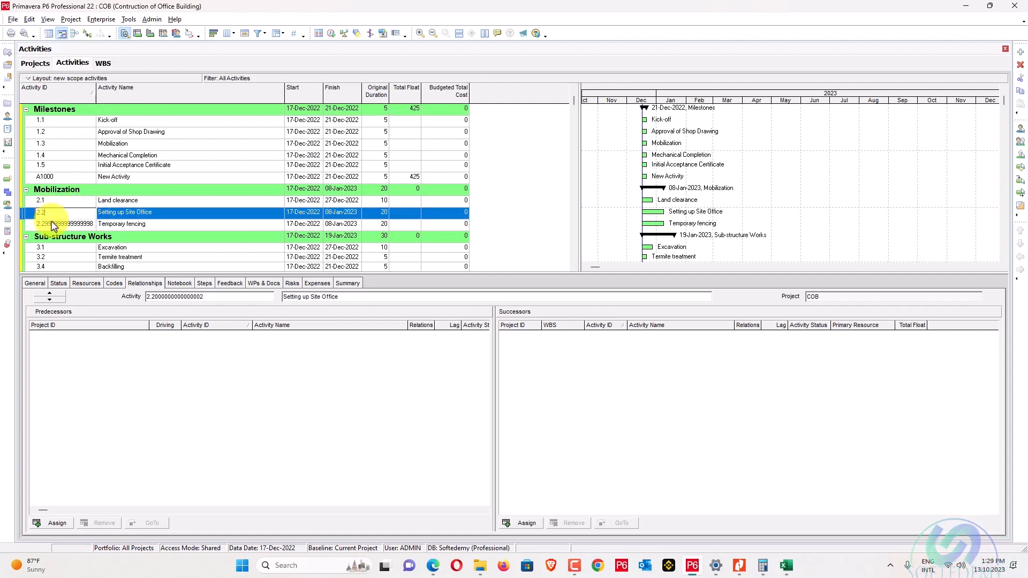
click(78, 225)
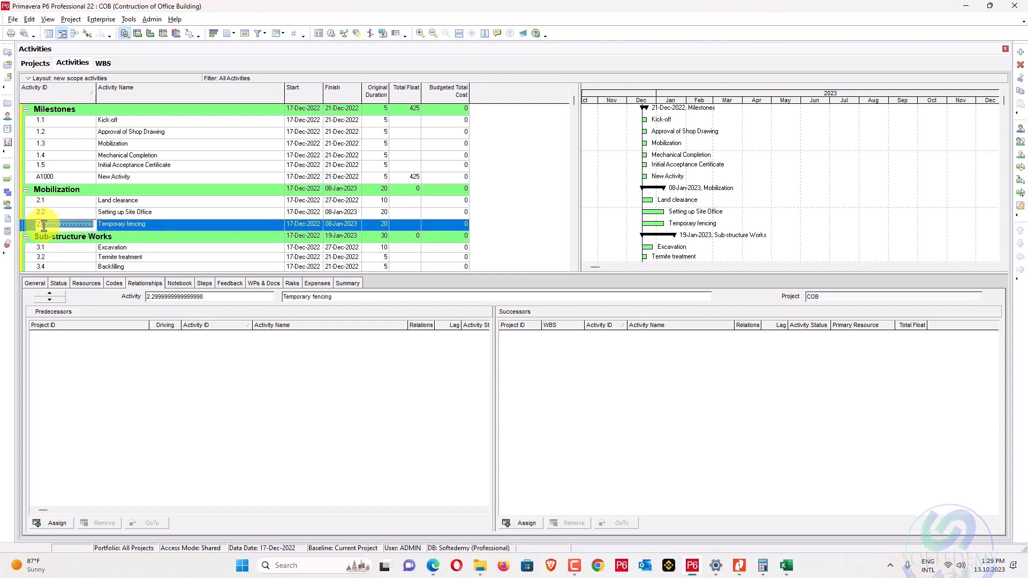
scroll(44, 226, down, 3)
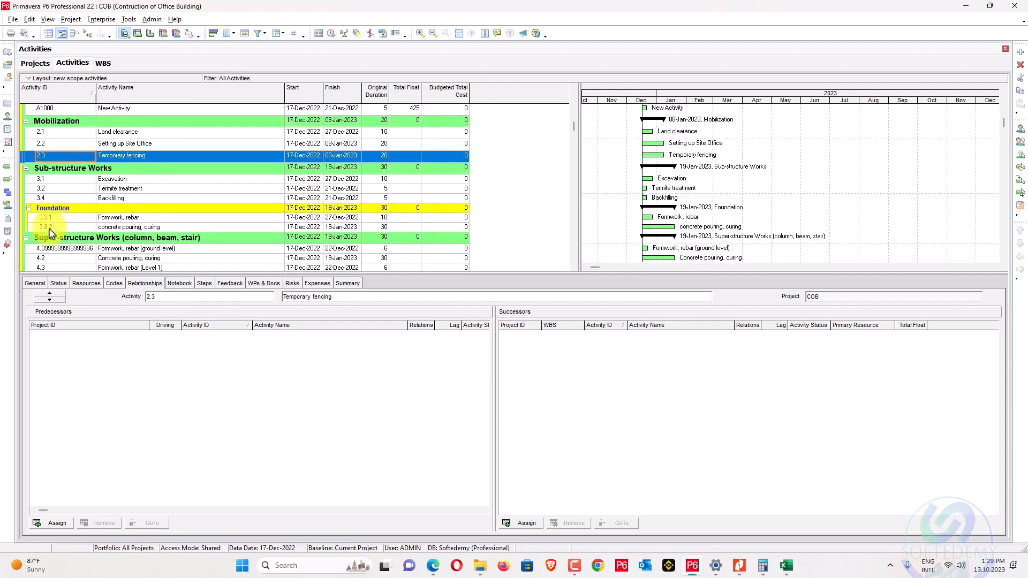
click(56, 214)
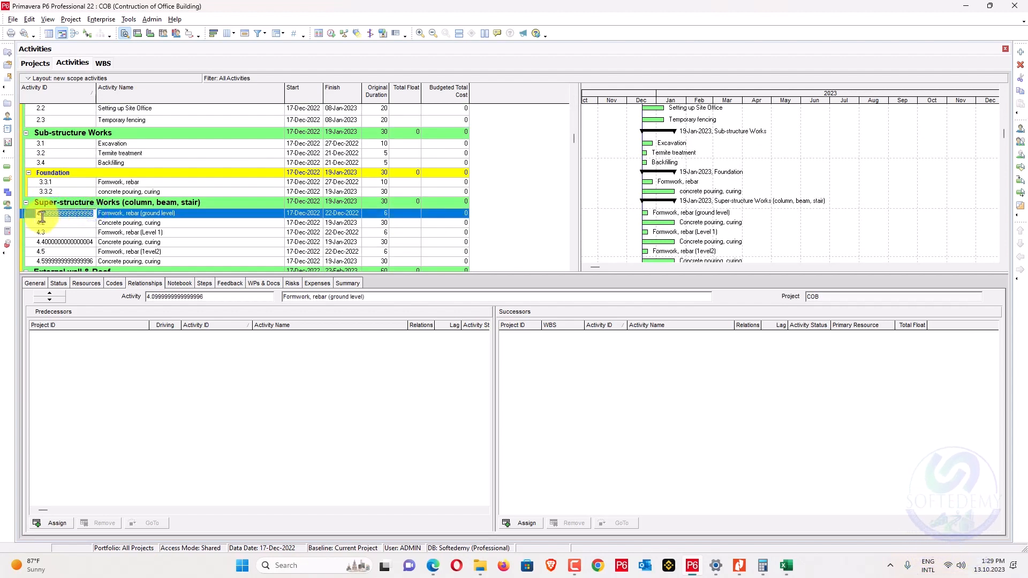
click(59, 242)
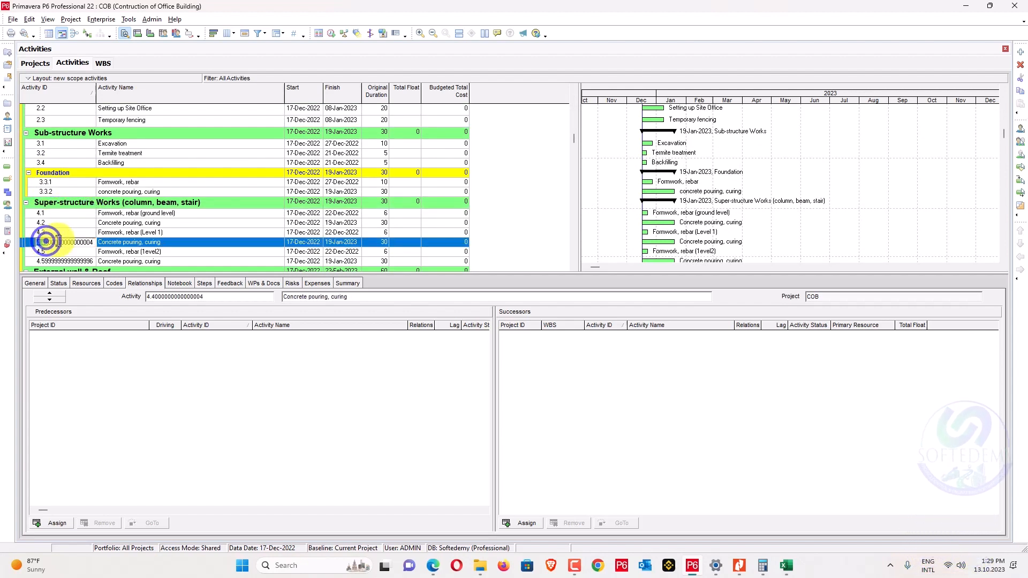
click(73, 242)
drag(74, 242, 42, 242)
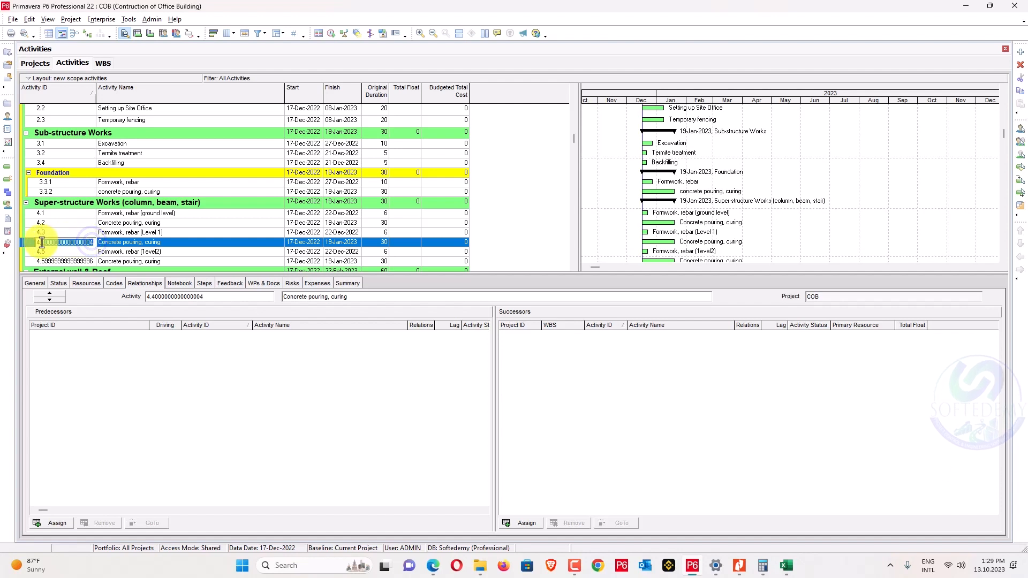
text(4.4)
key(Return)
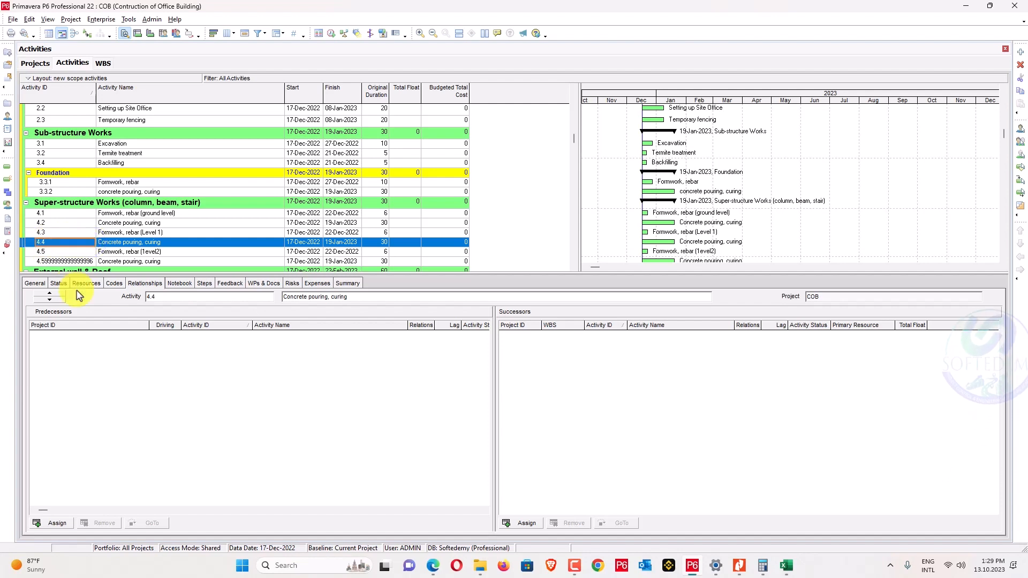
Renumber the second Concrete pouring, curing activity to 4.6 and wall masonry to 5.1.
scroll(87, 268, down, 2)
click(86, 262)
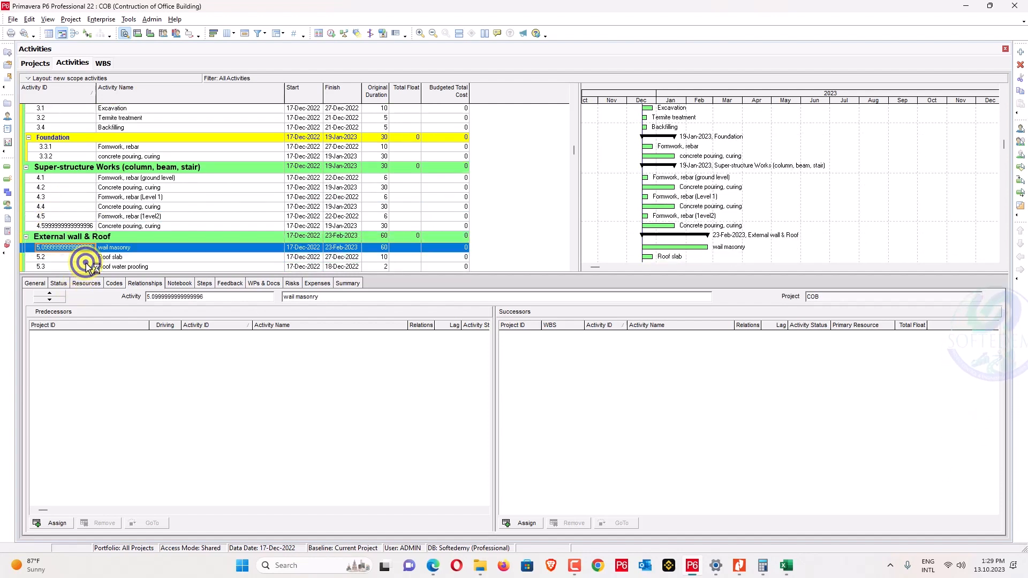
click(87, 226)
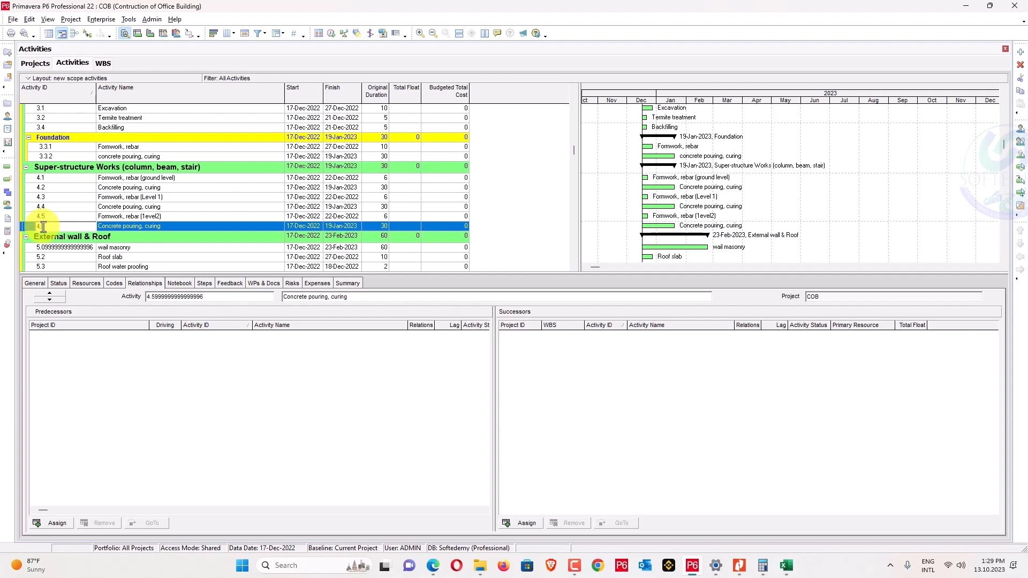
text(4.6)
key(Return)
scroll(59, 207, down, 2)
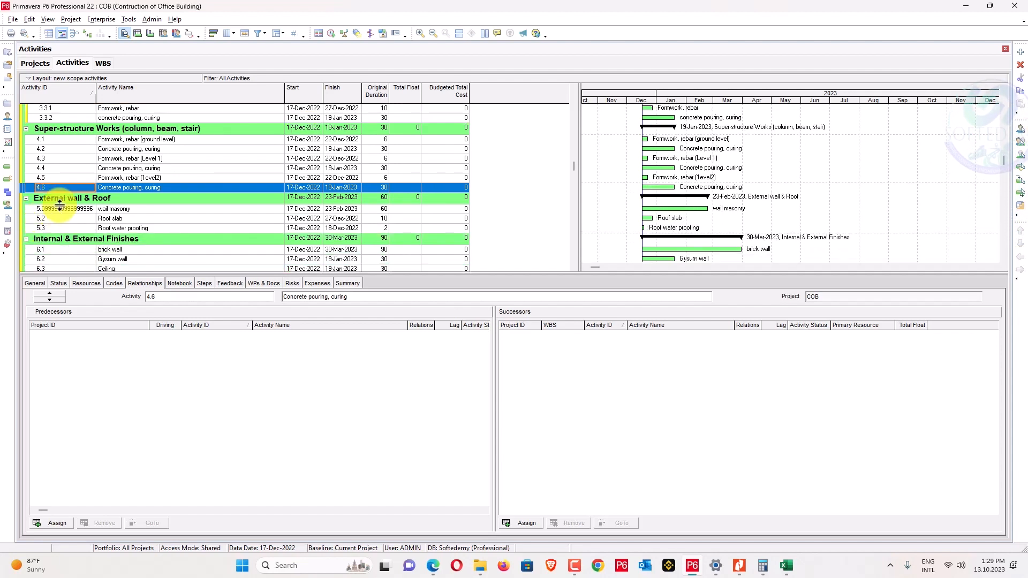
click(59, 208)
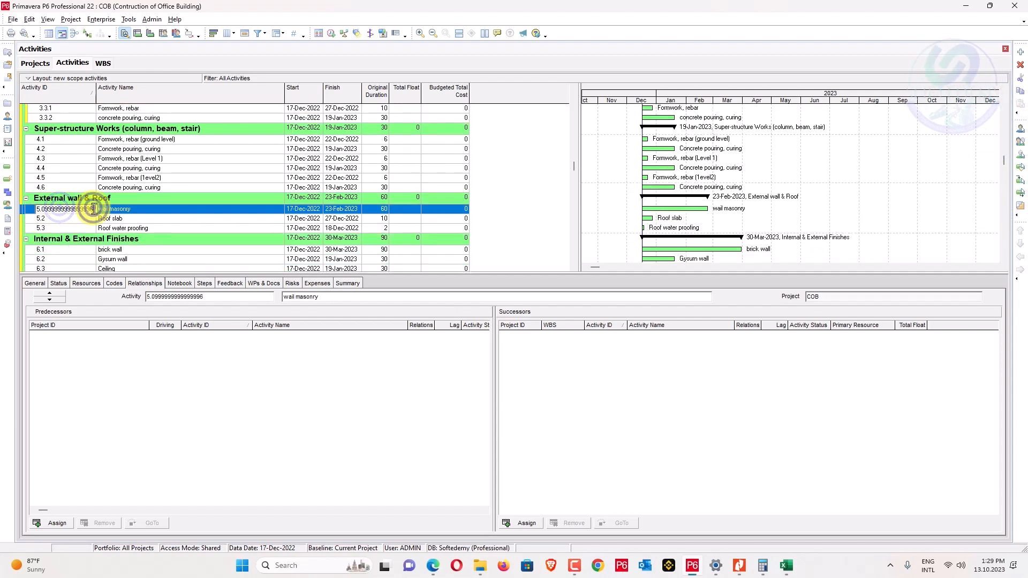
click(45, 209)
text(5.1)
key(Return)
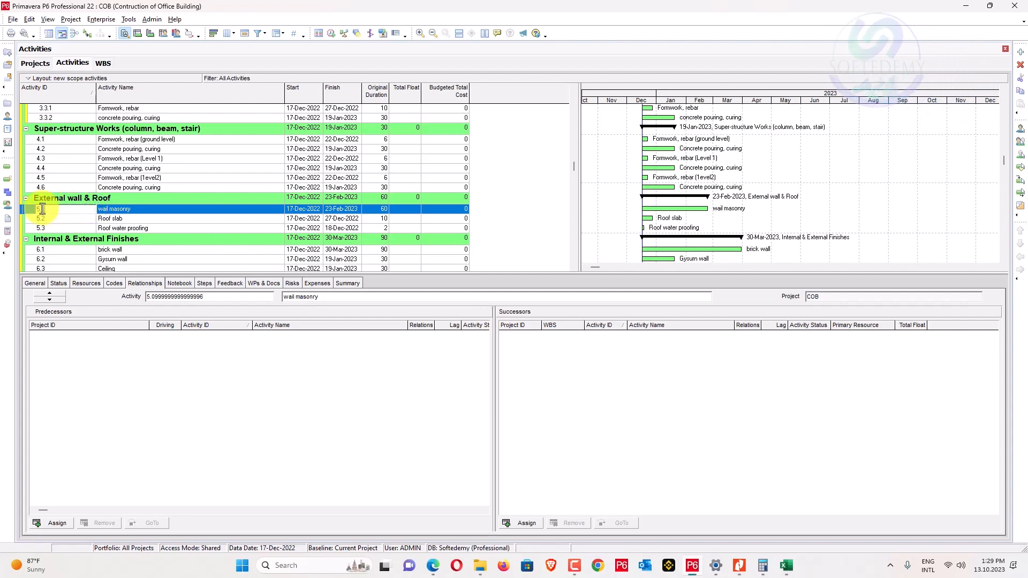
scroll(43, 209, down, 8)
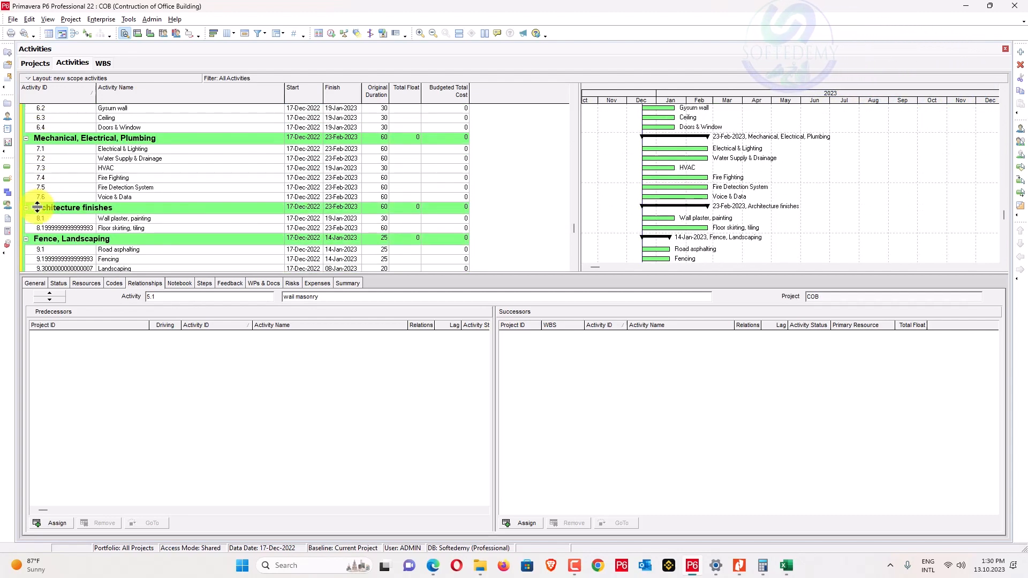
scroll(36, 207, down, 1)
click(56, 200)
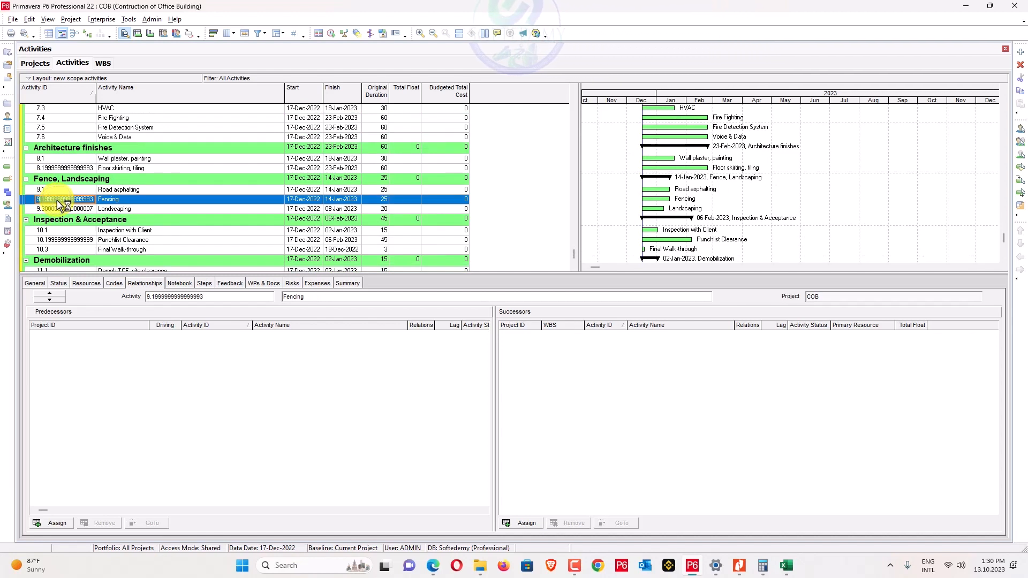
Delete every activity so only WBS groups remain, and open the folder holding COB-Activities.xlsx.
scroll(43, 203, up, 2)
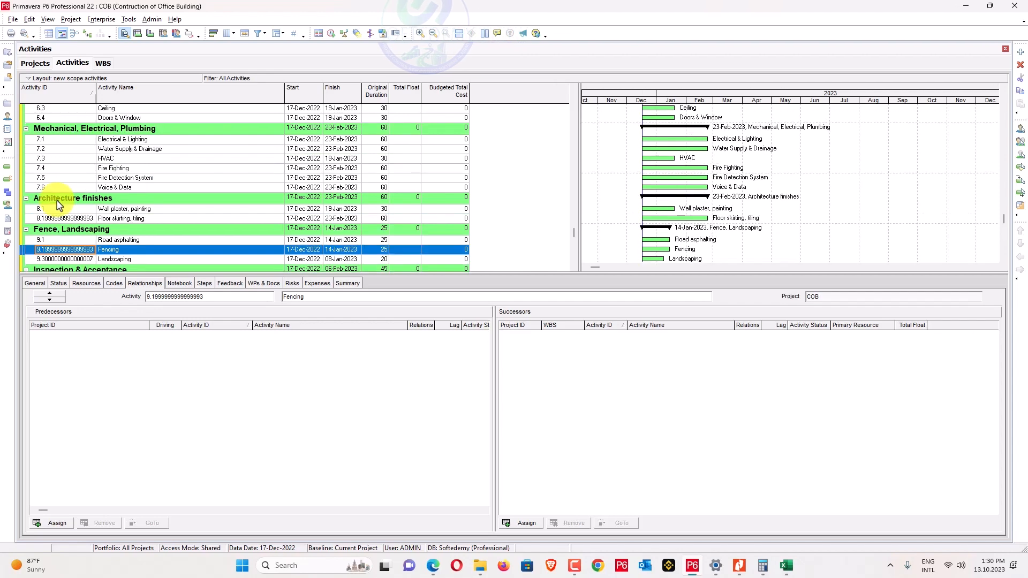
scroll(58, 205, down, 2)
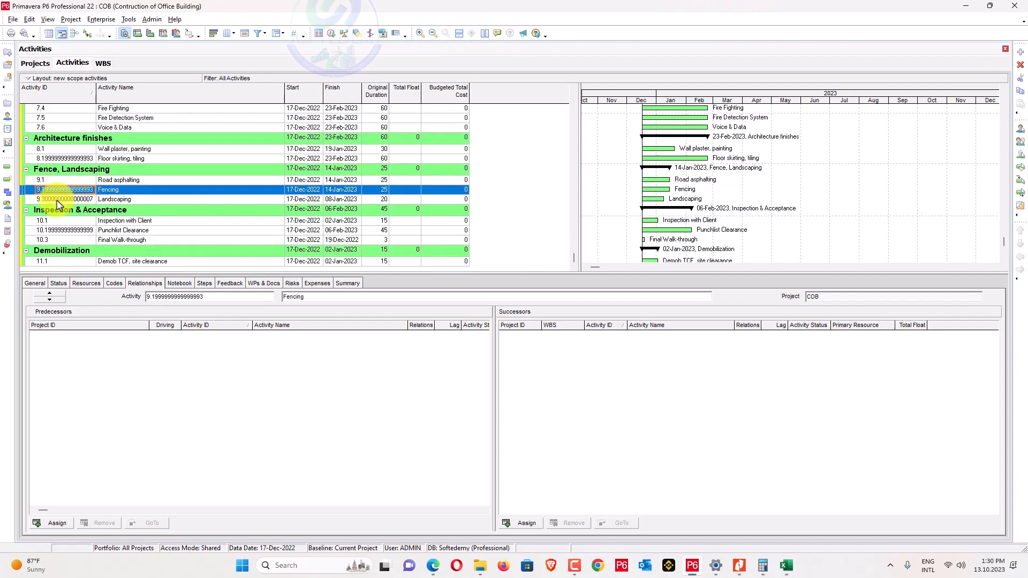
scroll(58, 205, up, 6)
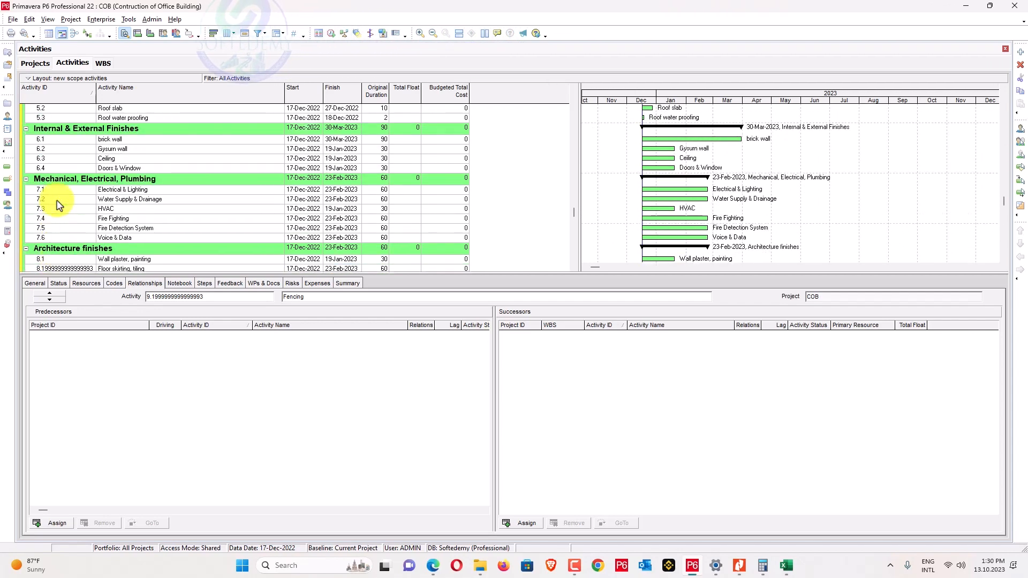
click(80, 156)
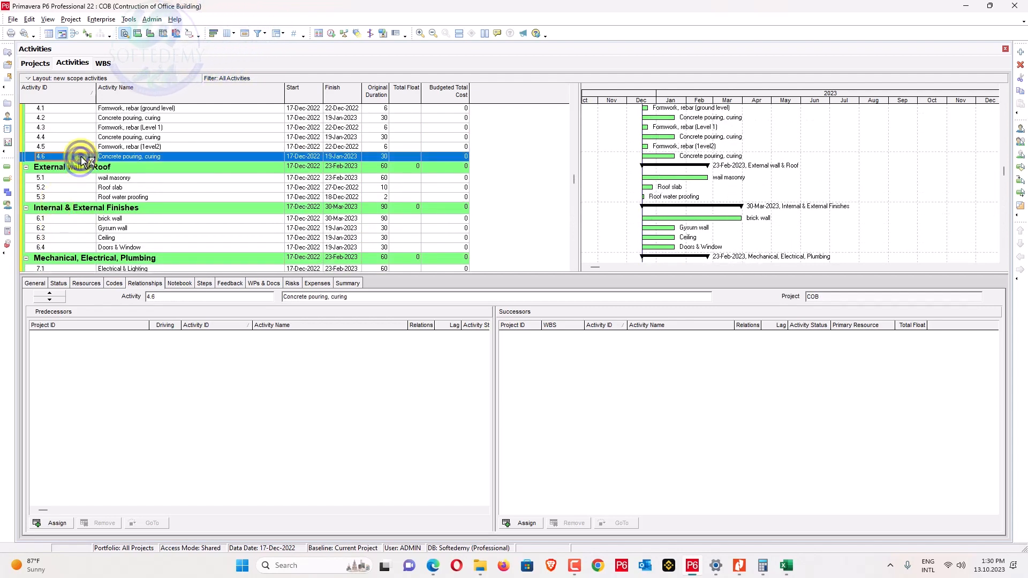
key(ctrl+a)
key(Delete)
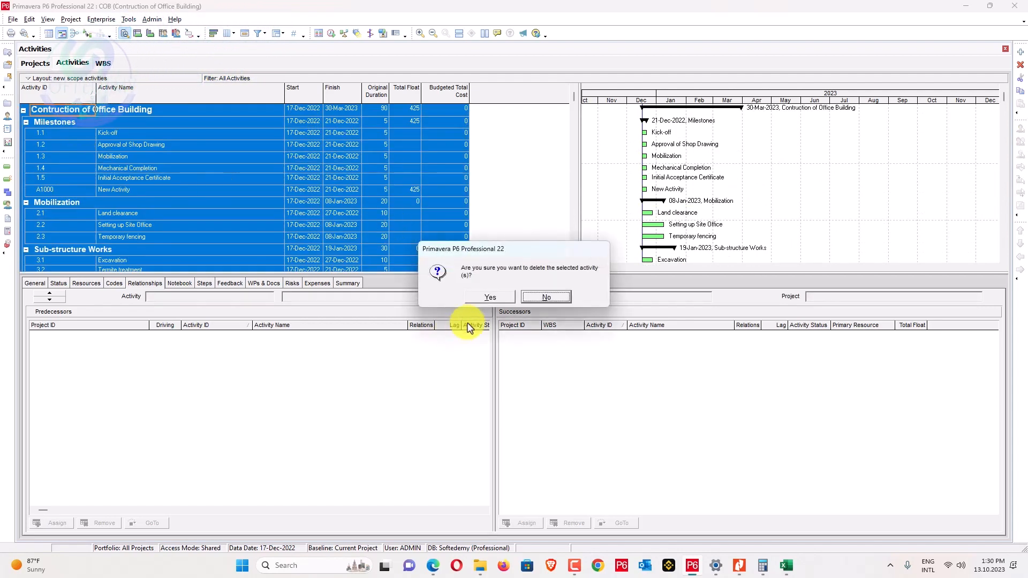
click(488, 298)
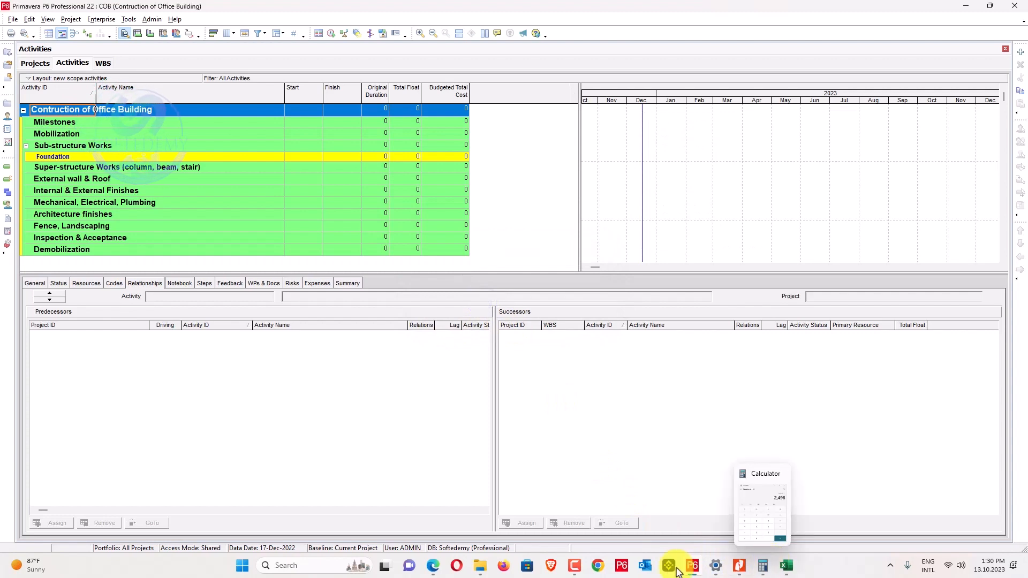
click(485, 566)
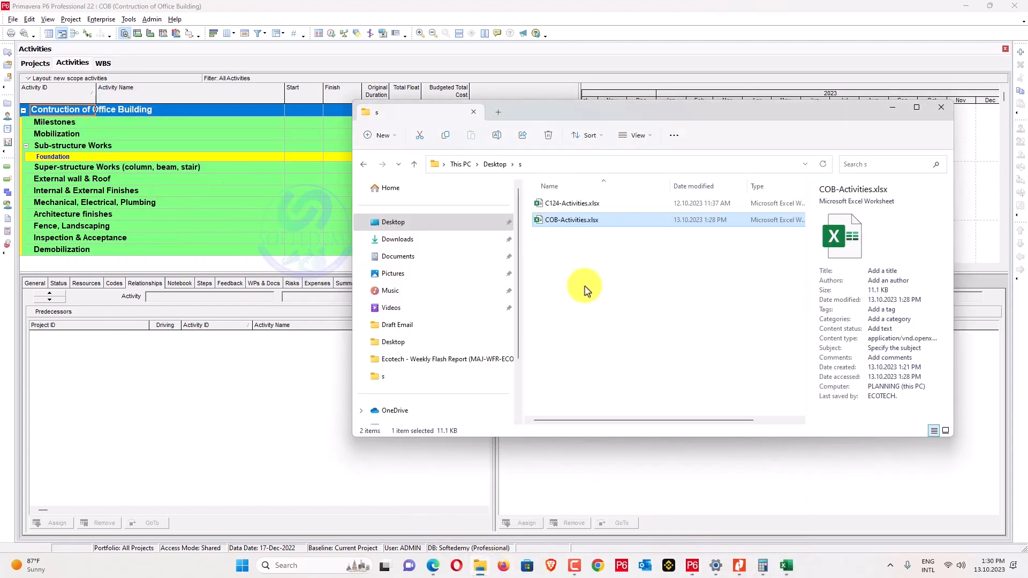
In Excel, auto-fill column A with activity IDs A1000 through A1041.
key(alt+Tab)
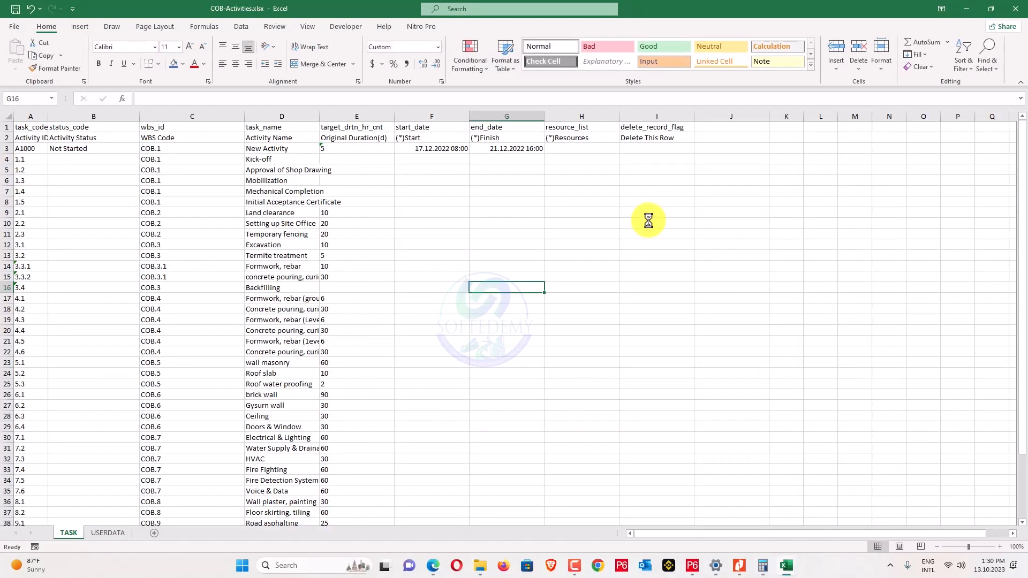
click(27, 150)
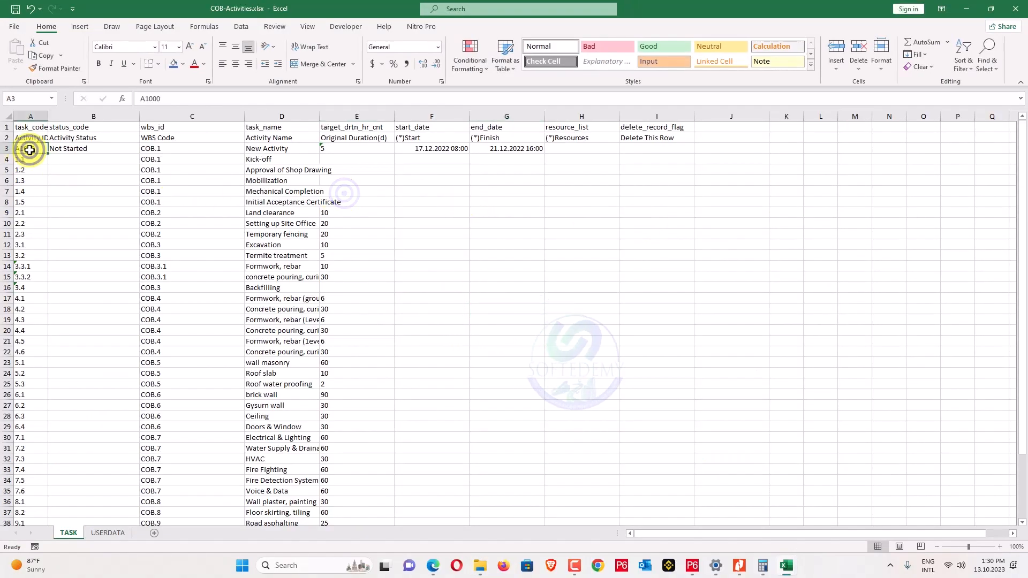
key(ctrl+c)
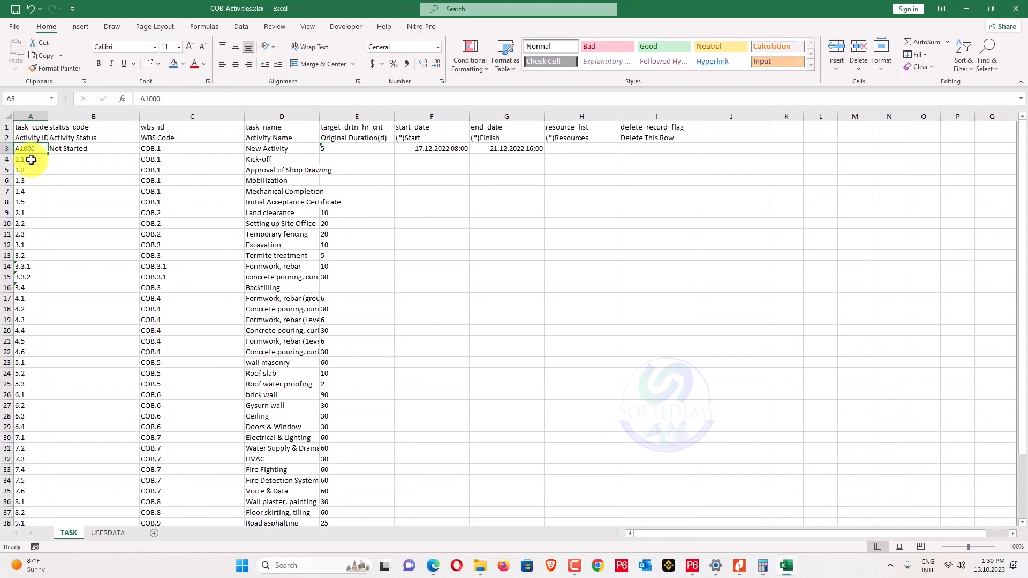
drag(47, 154, 24, 509)
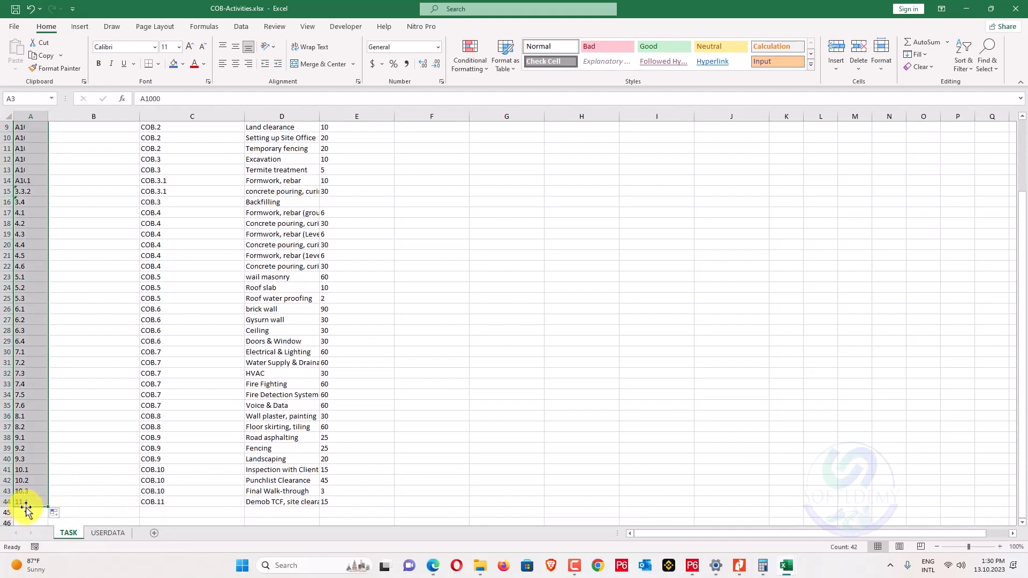
scroll(112, 453, up, 3)
click(115, 427)
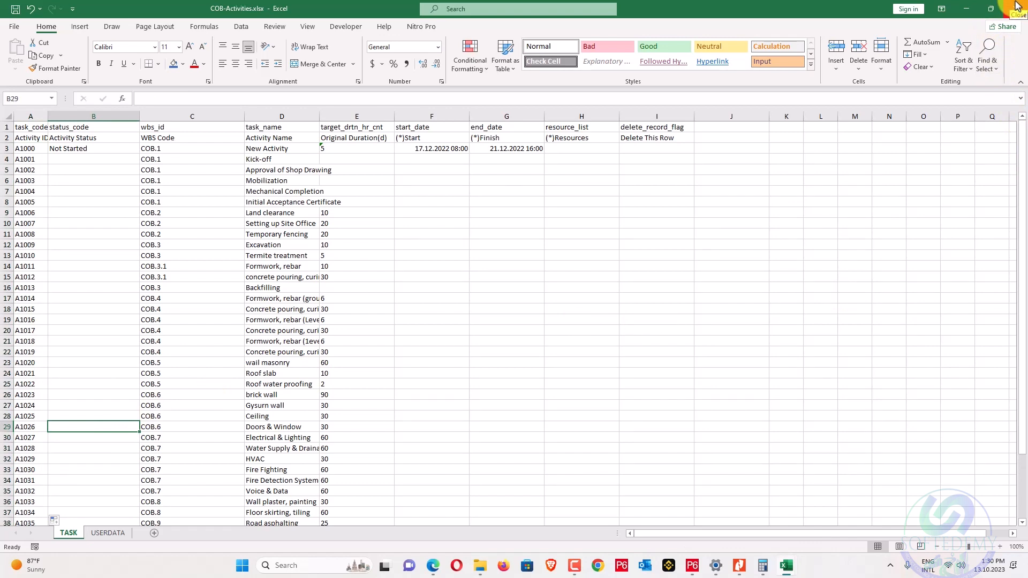
Review the new IDs and the E9 duration, then minimize Excel and return to P6.
click(834, 189)
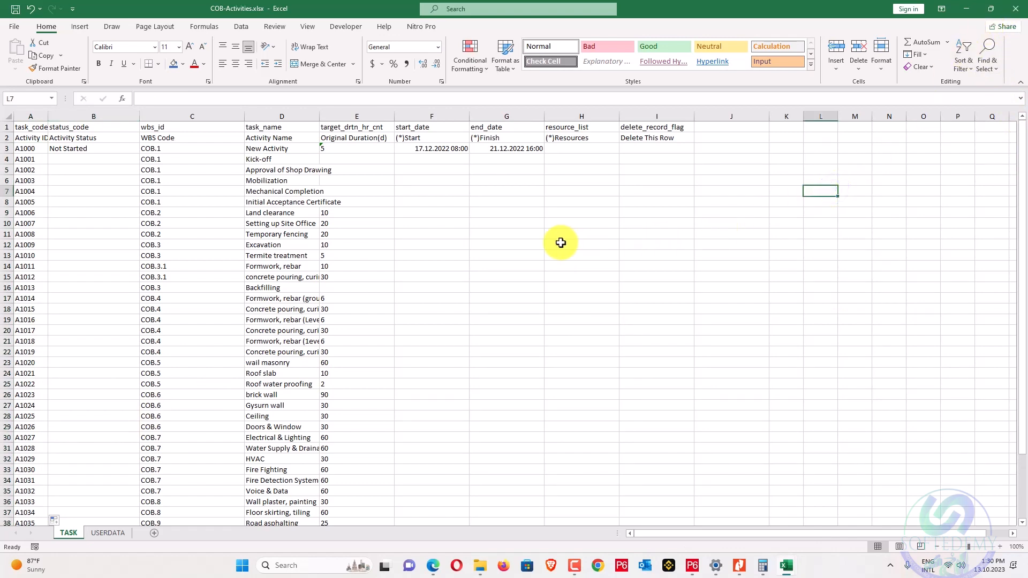
drag(35, 159, 18, 489)
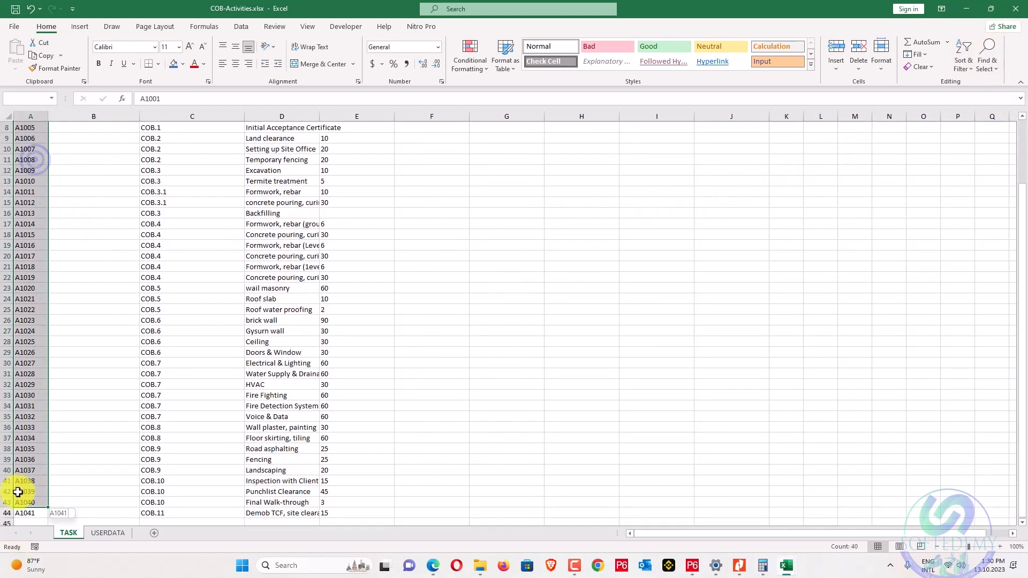
scroll(171, 441, up, 2)
click(575, 288)
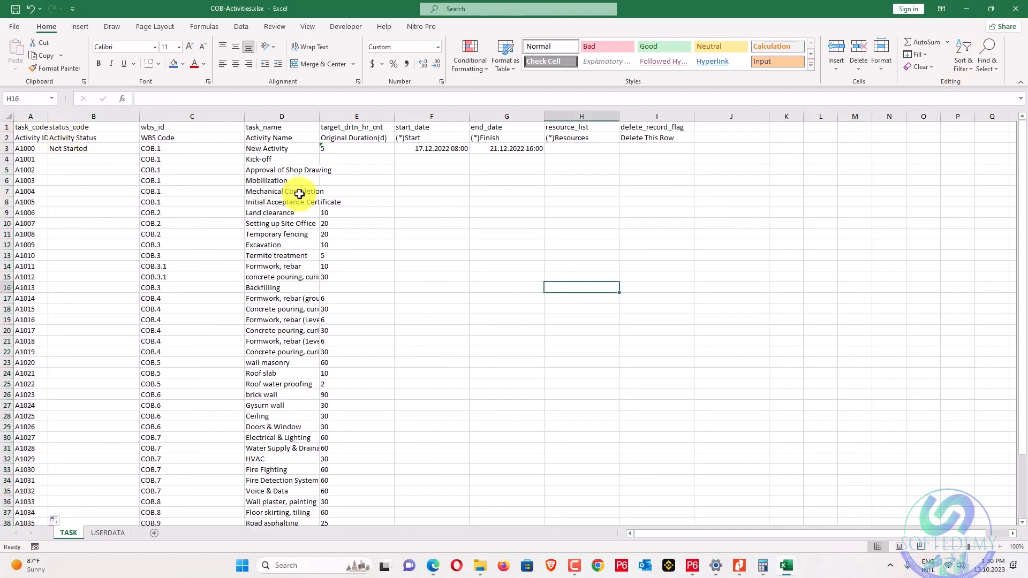
click(375, 213)
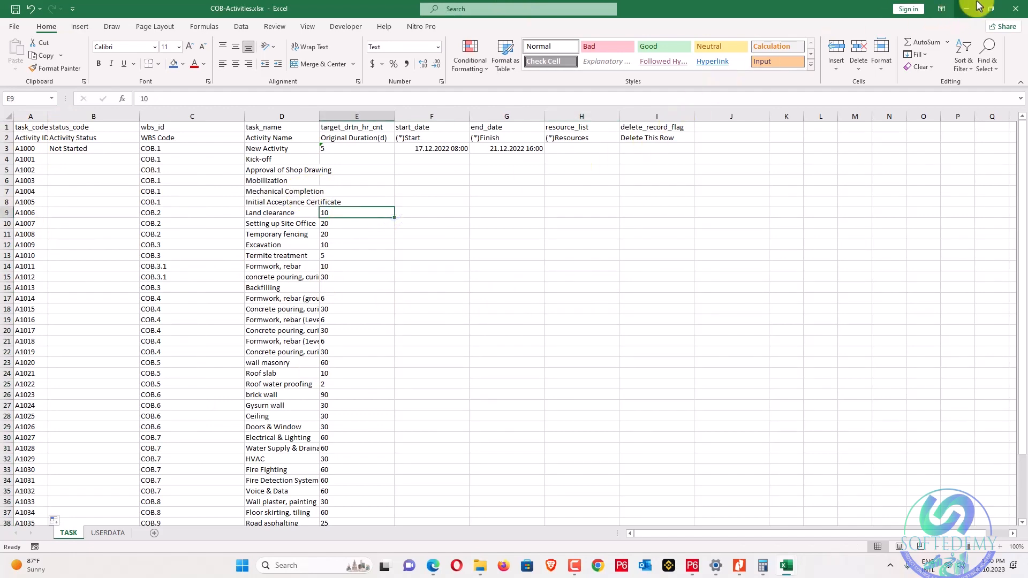
click(978, 7)
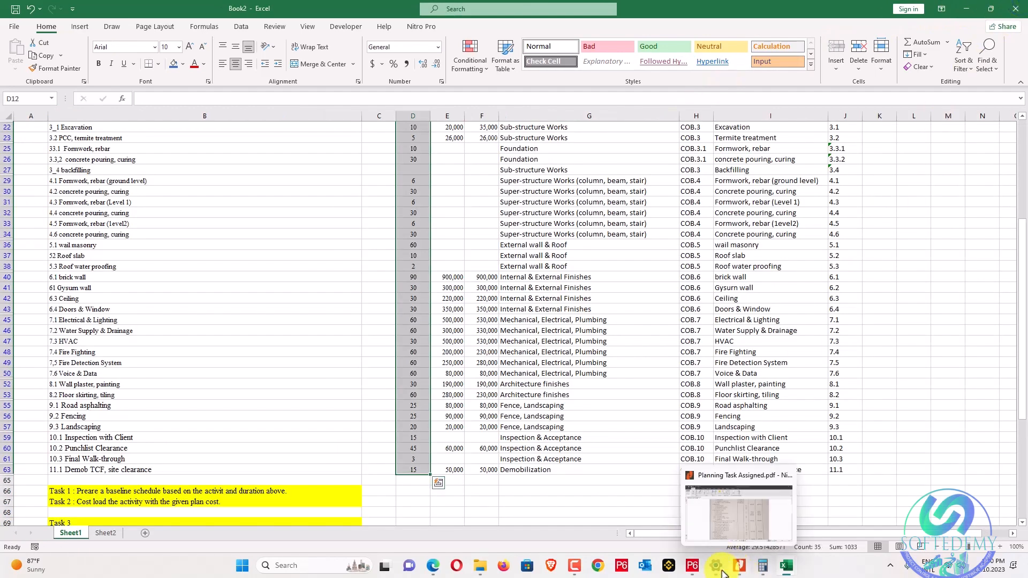
click(692, 566)
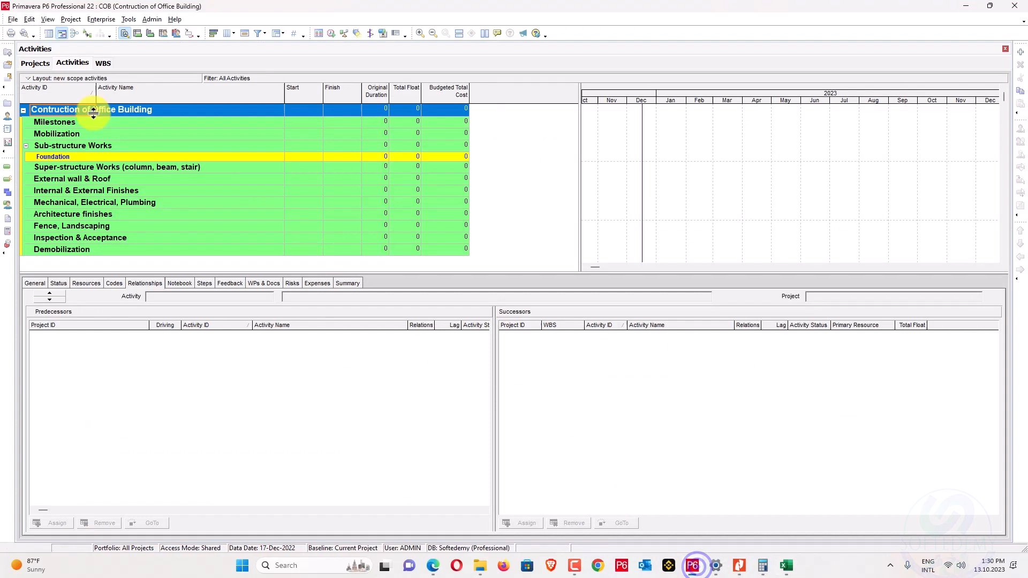
Start a spreadsheet (XLSX) import and pick Desktop\s\COB-Activities.xlsx.
click(12, 19)
click(27, 56)
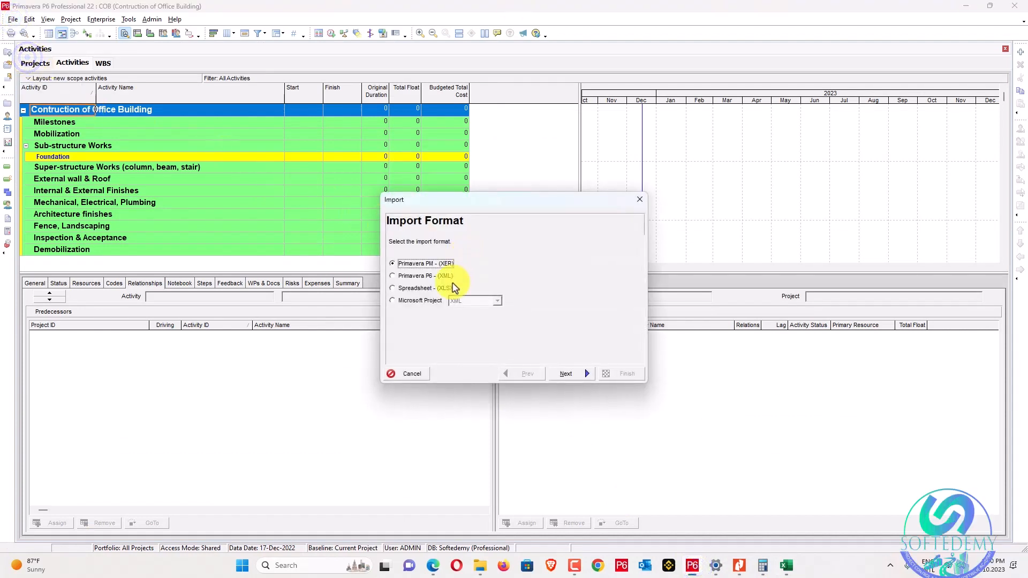
click(439, 289)
click(562, 371)
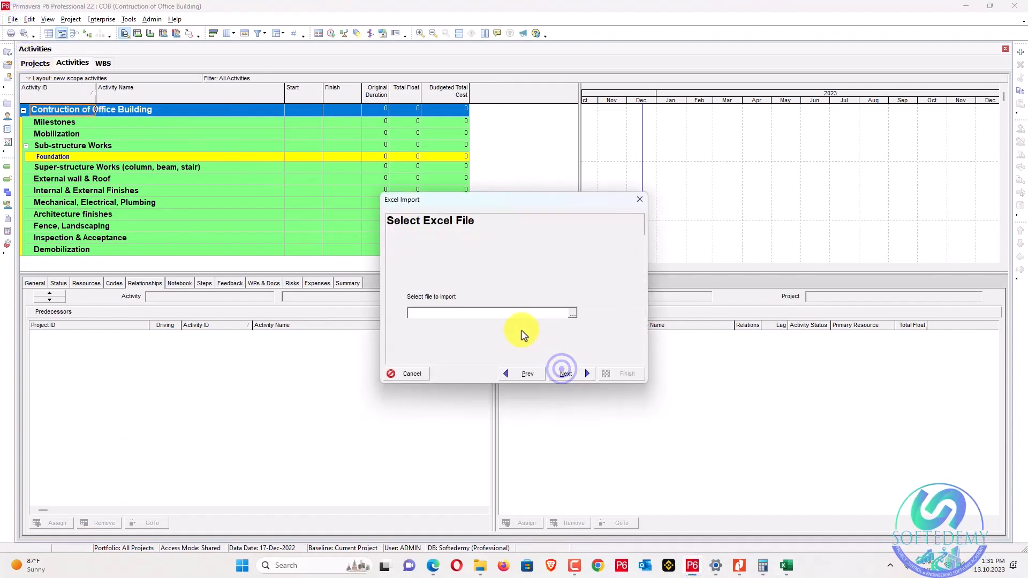
click(578, 315)
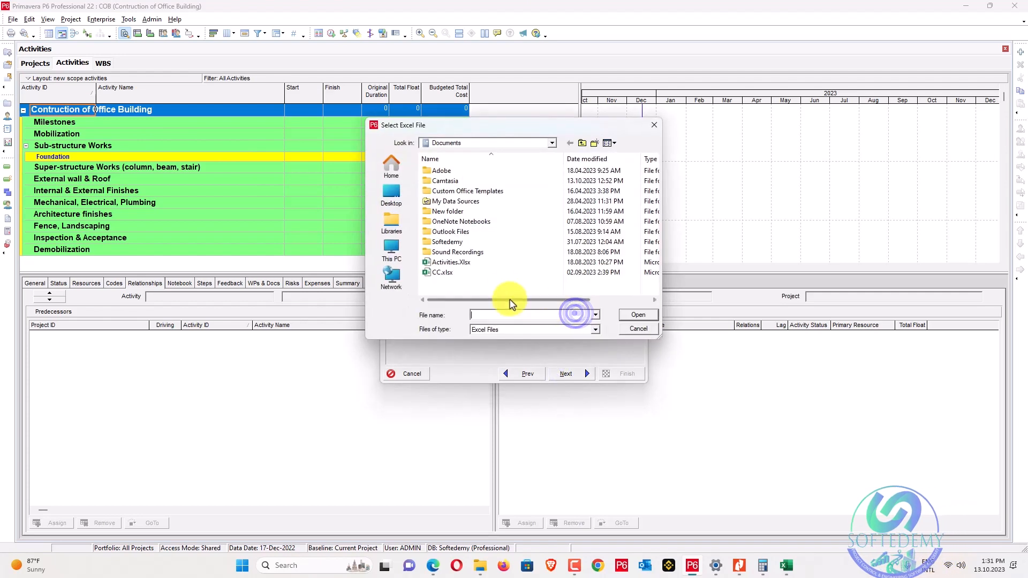
click(552, 143)
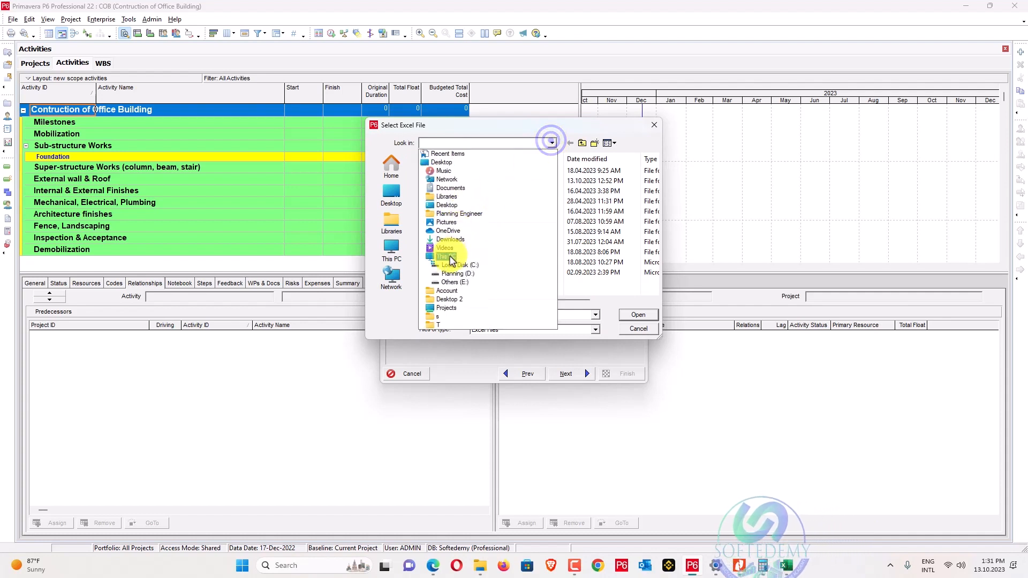
click(450, 162)
scroll(475, 231, down, 5)
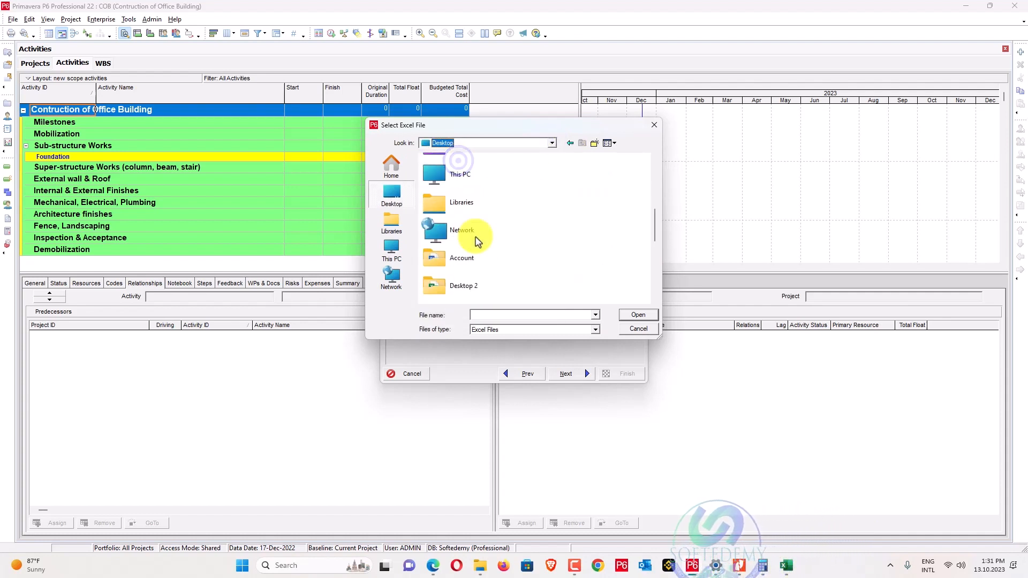
double_click(467, 198)
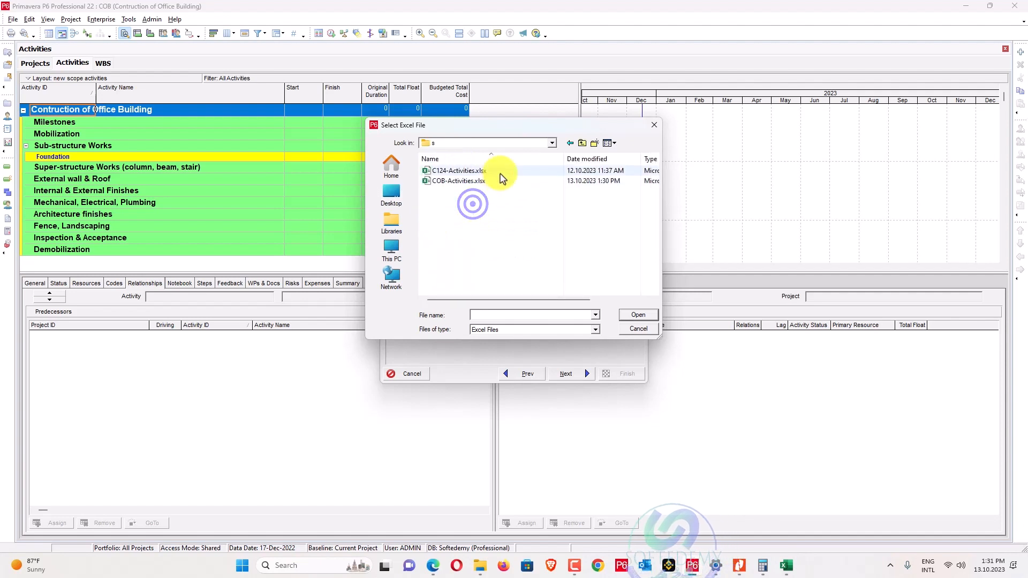
click(501, 181)
double_click(501, 181)
Import the Activities data into the COB project and finish the import.
click(566, 374)
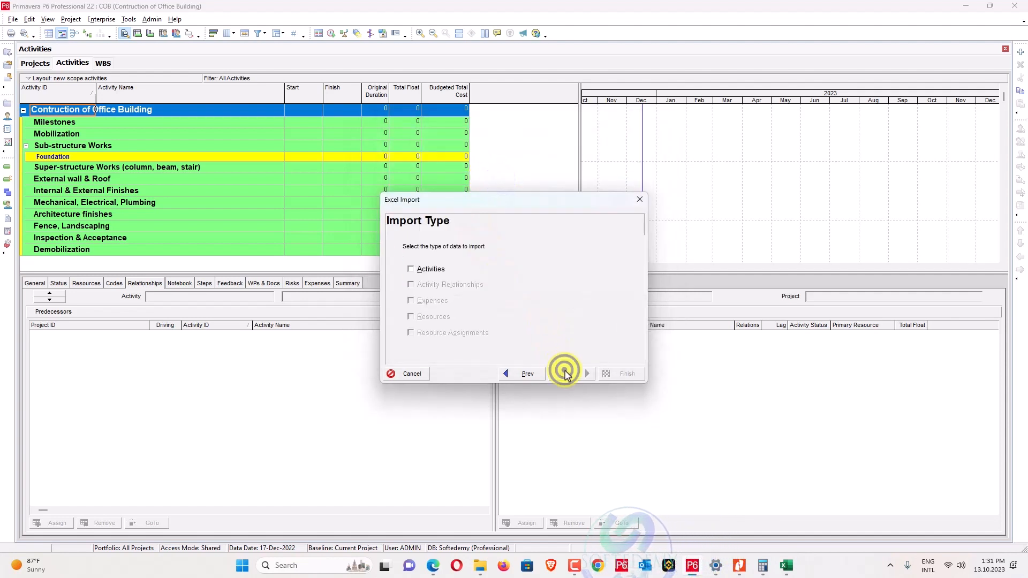
click(428, 270)
click(566, 374)
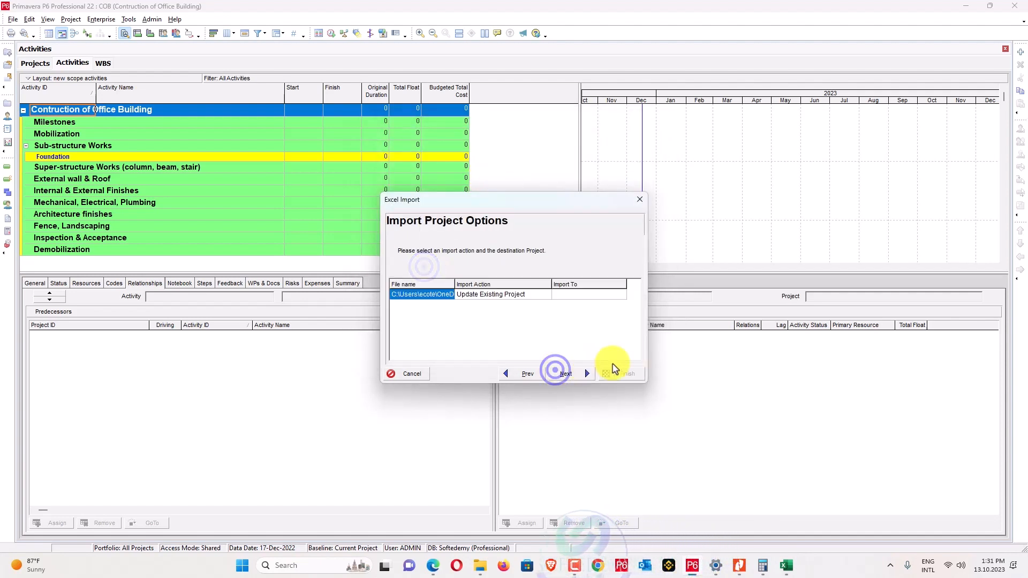
click(616, 293)
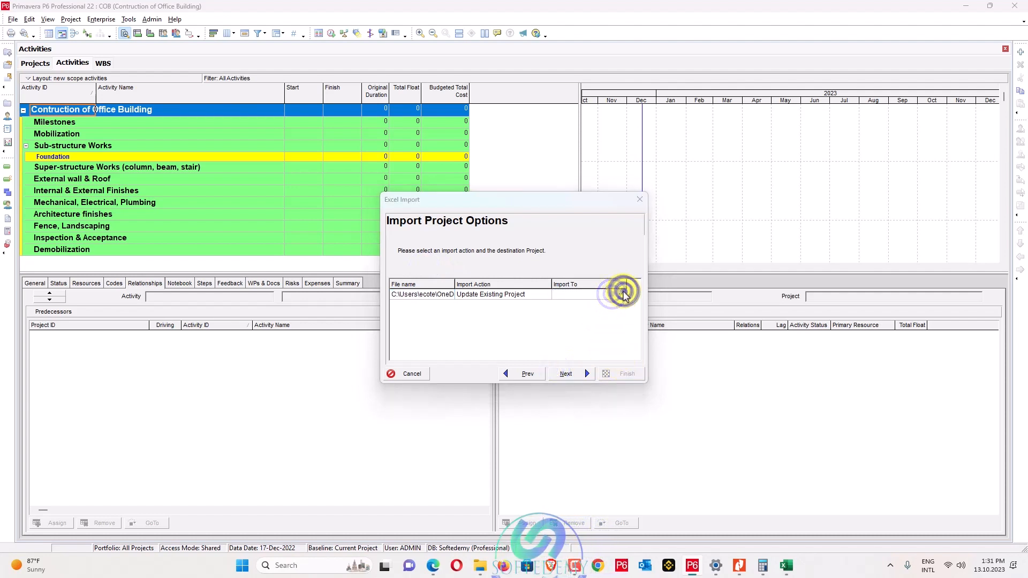
click(621, 294)
click(273, 192)
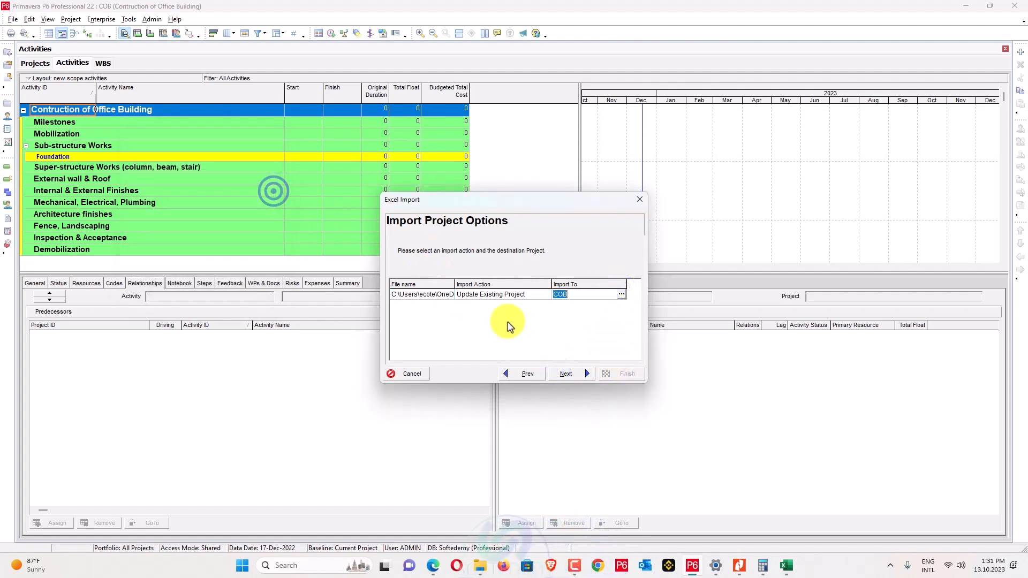
click(567, 373)
click(628, 375)
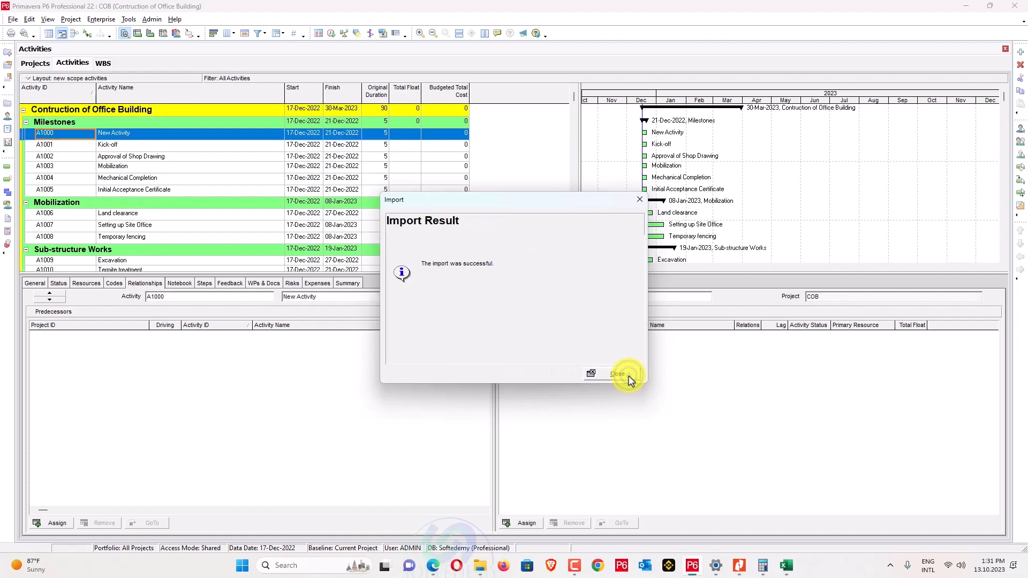
click(634, 375)
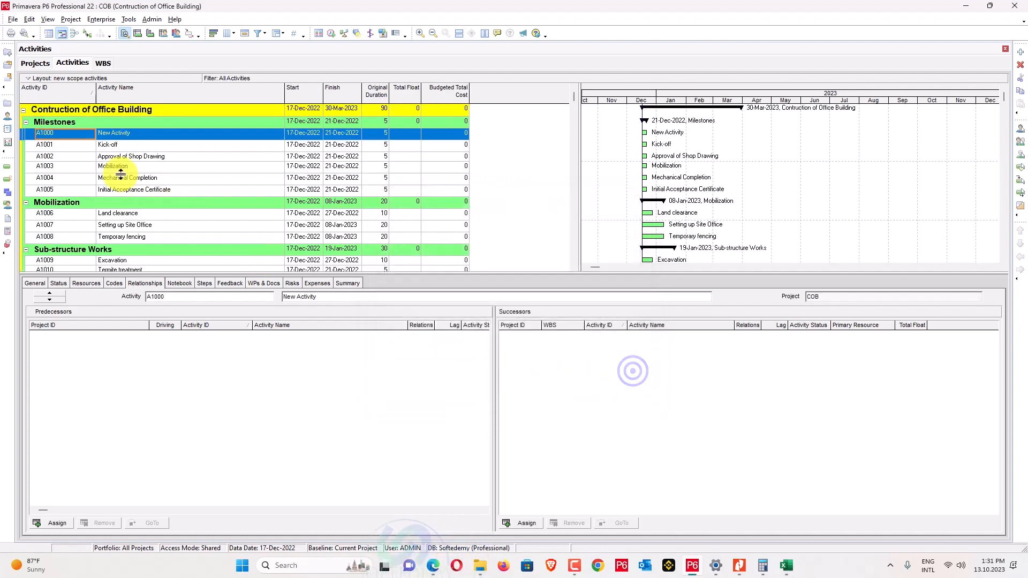
Delete A1000 New Activity so Milestones starts at A1001 Kick-off, and narrow the Activity ID column.
right_click(113, 134)
click(138, 220)
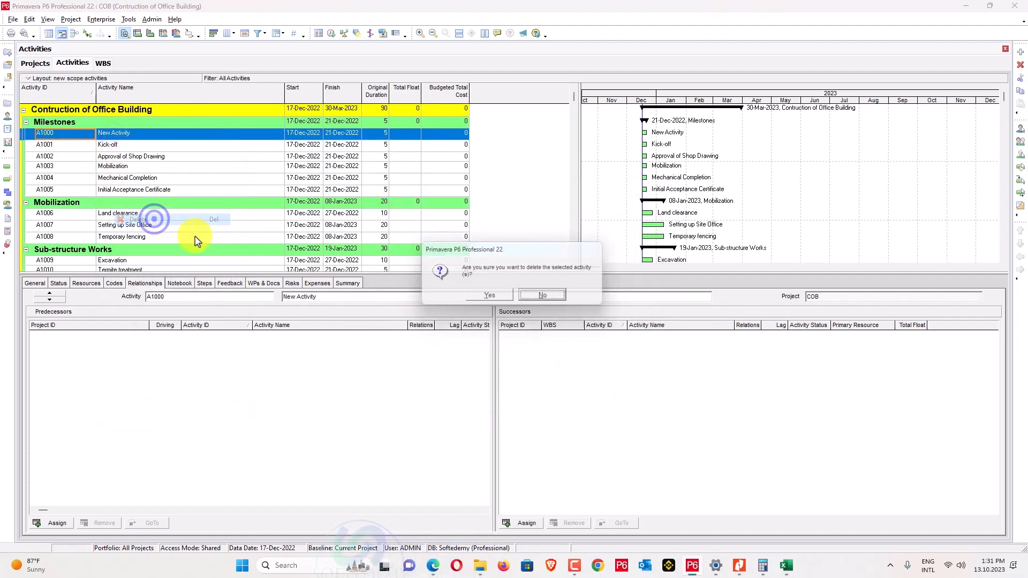
click(490, 298)
scroll(241, 218, down, 6)
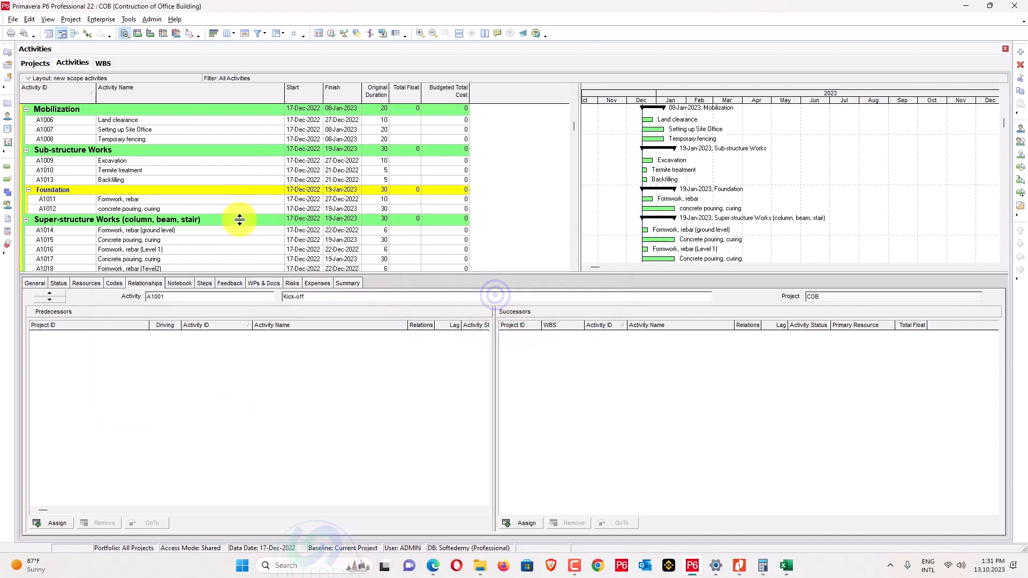
scroll(240, 220, up, 6)
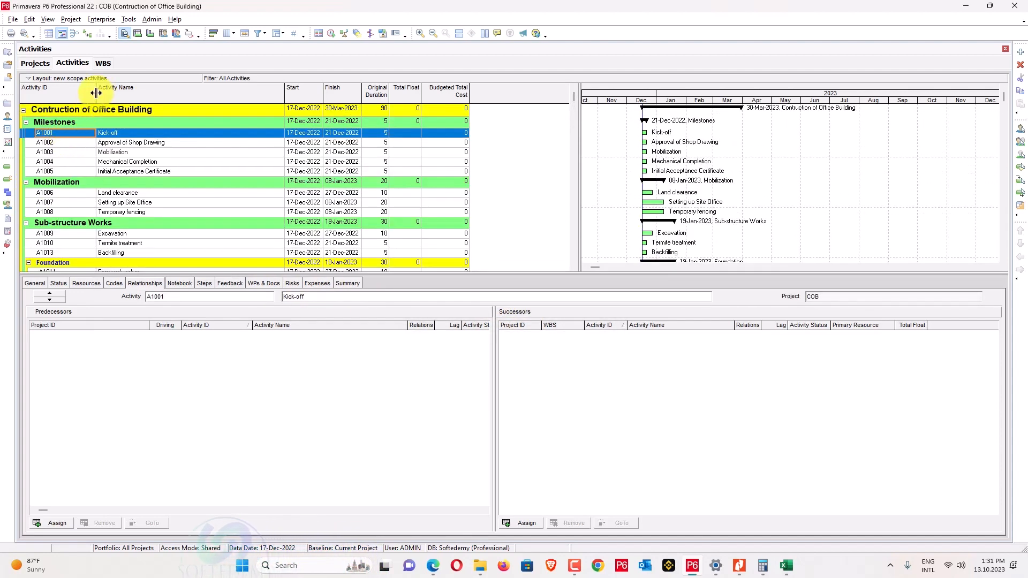
drag(73, 97, 68, 101)
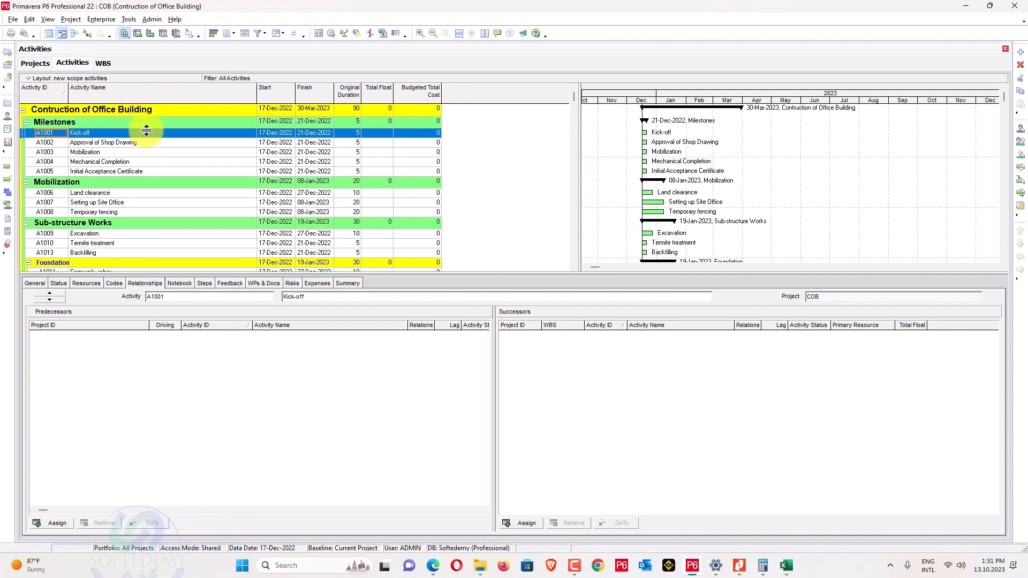
Make Kick-off a Start Milestone and Approval of Shop Drawing a Finish Milestone.
click(34, 283)
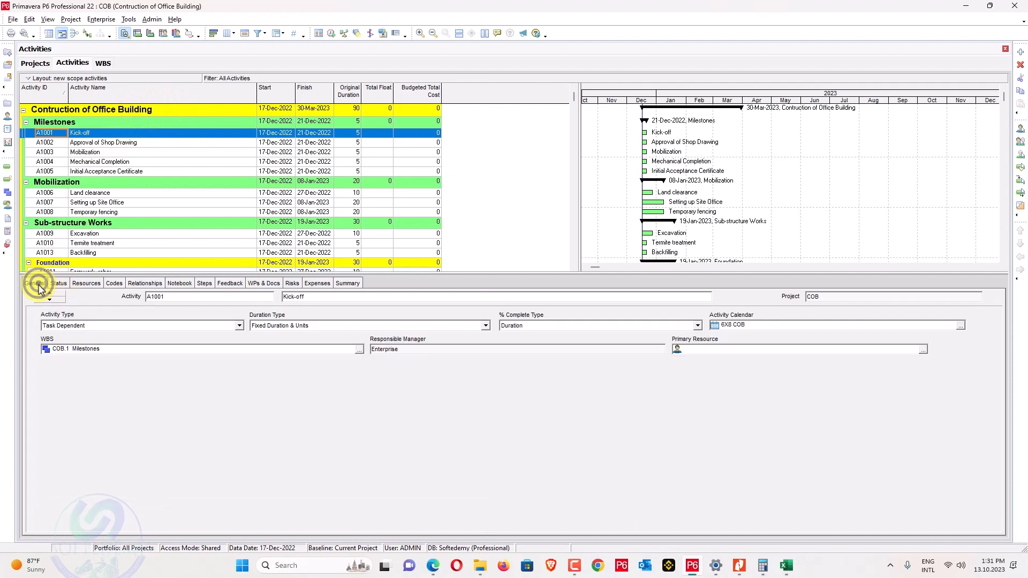
click(97, 326)
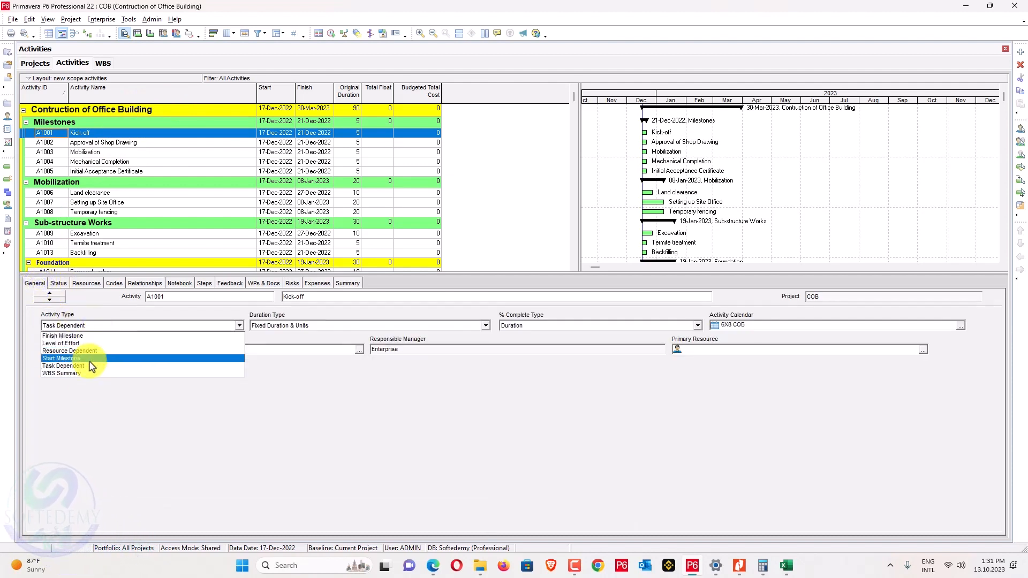
click(90, 358)
click(124, 137)
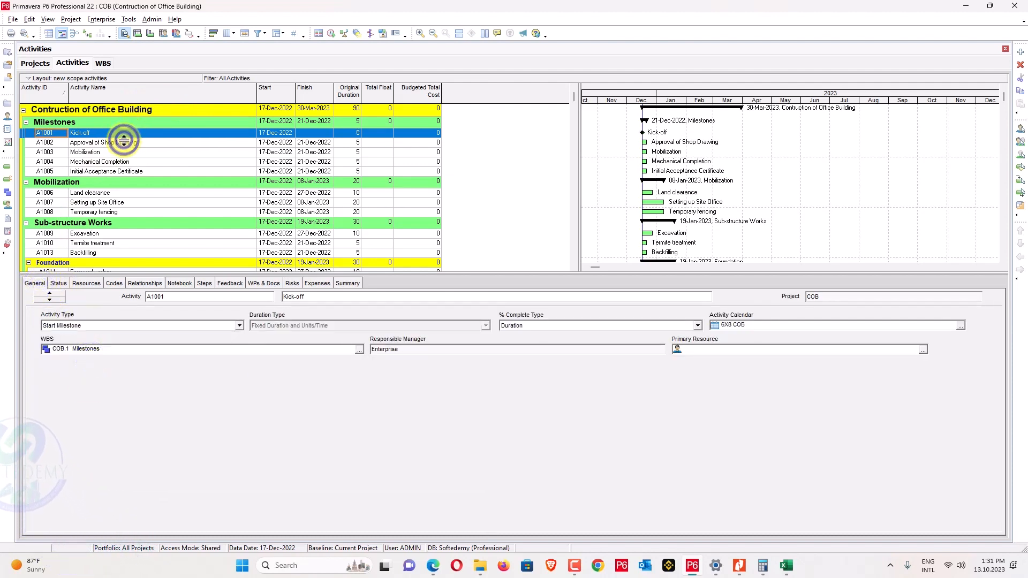
click(126, 142)
click(94, 326)
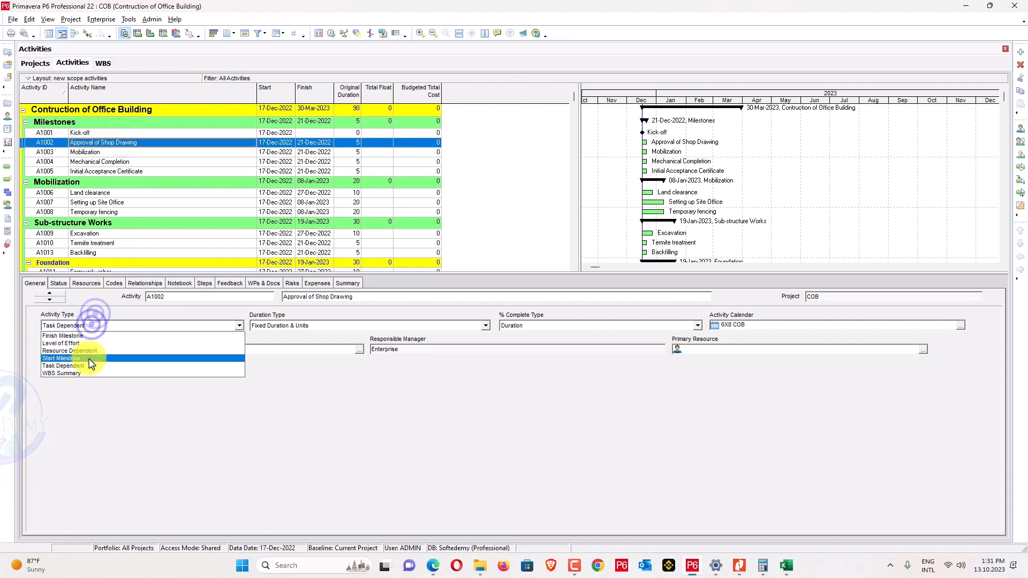
click(88, 365)
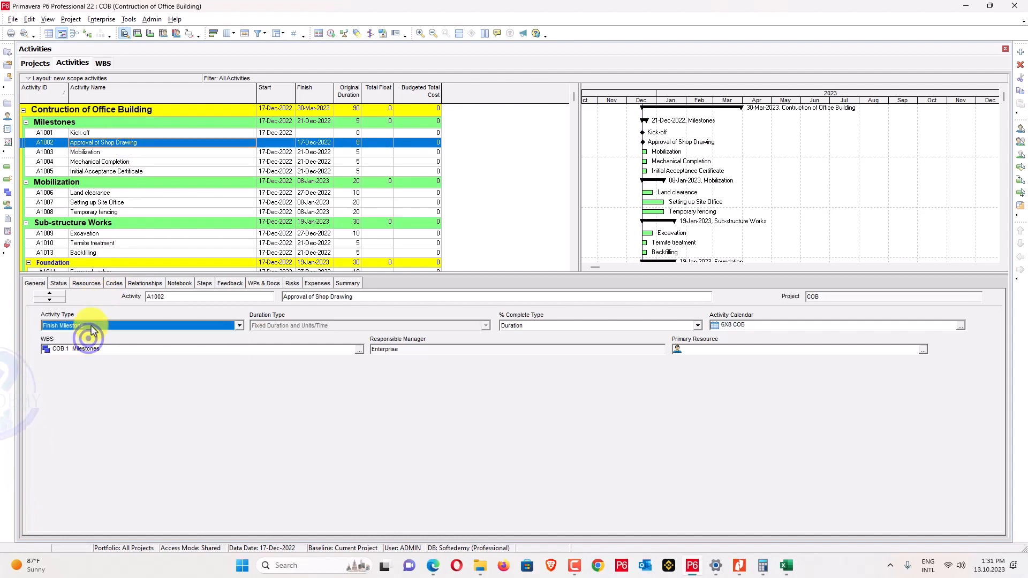
Set Mobilization, Mechanical Completion and Initial Acceptance Certificate to Finish Milestone.
click(129, 153)
click(105, 326)
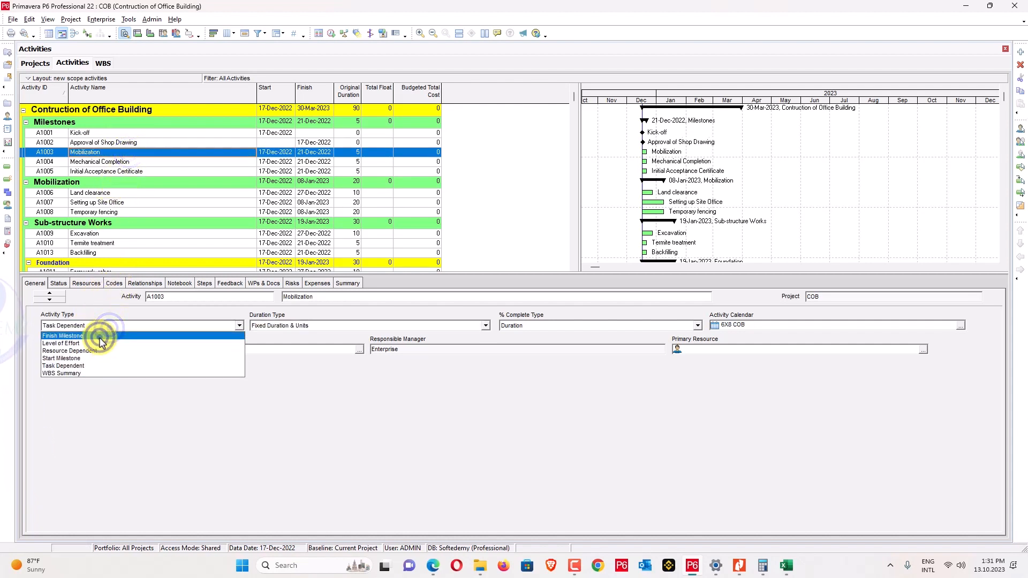
click(99, 336)
click(134, 162)
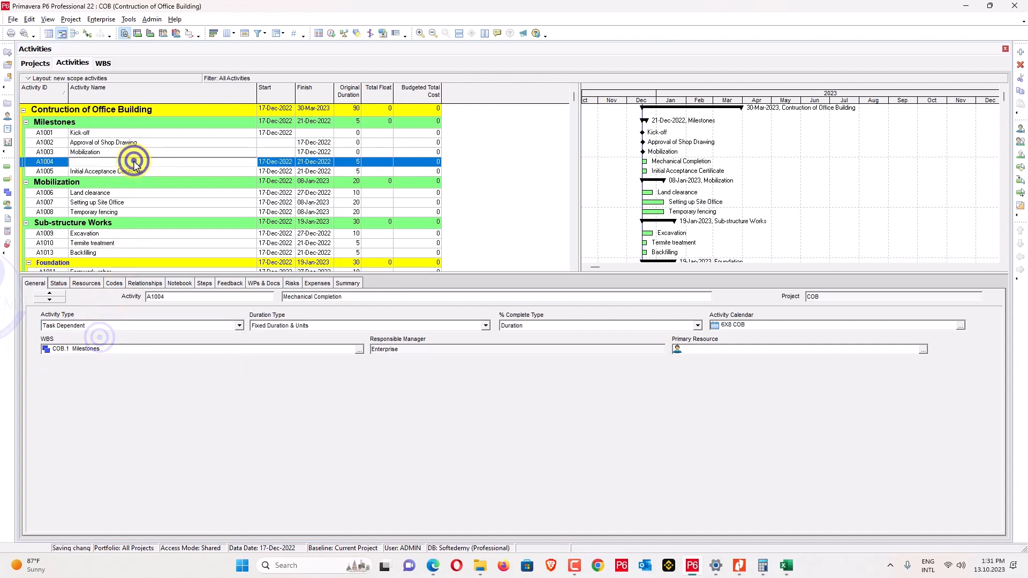
click(94, 325)
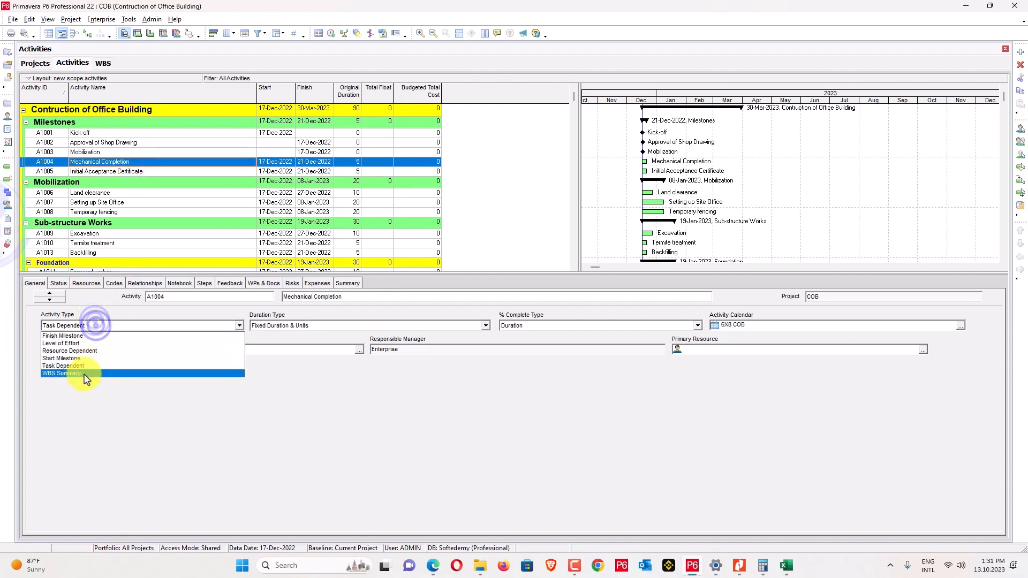
click(88, 336)
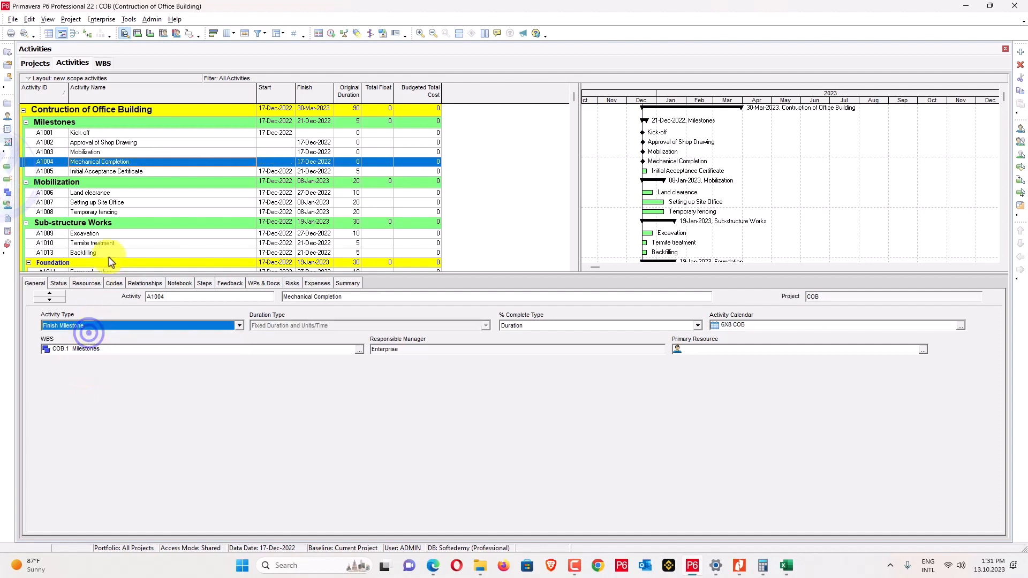
click(138, 173)
click(138, 172)
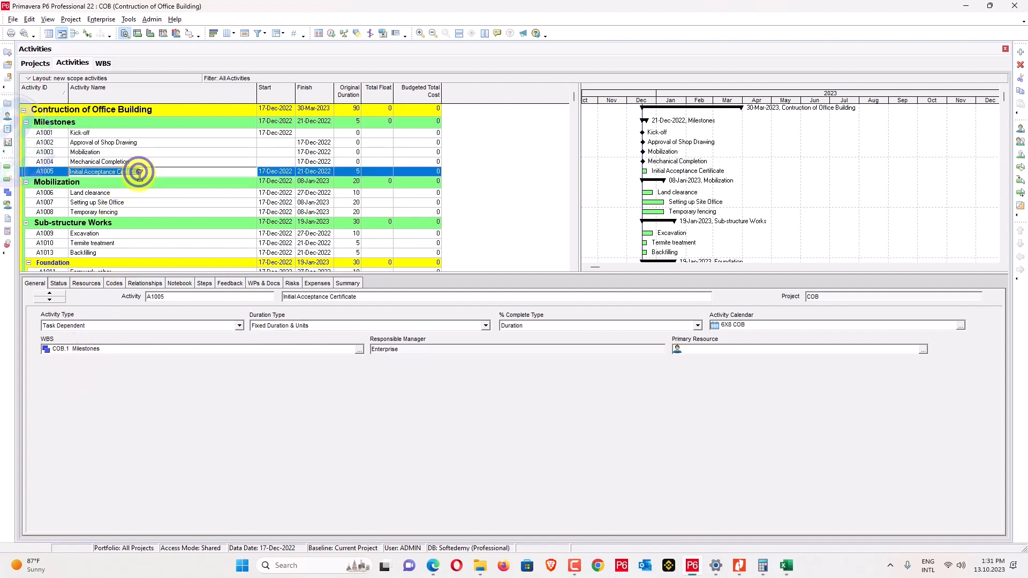
click(122, 325)
click(99, 337)
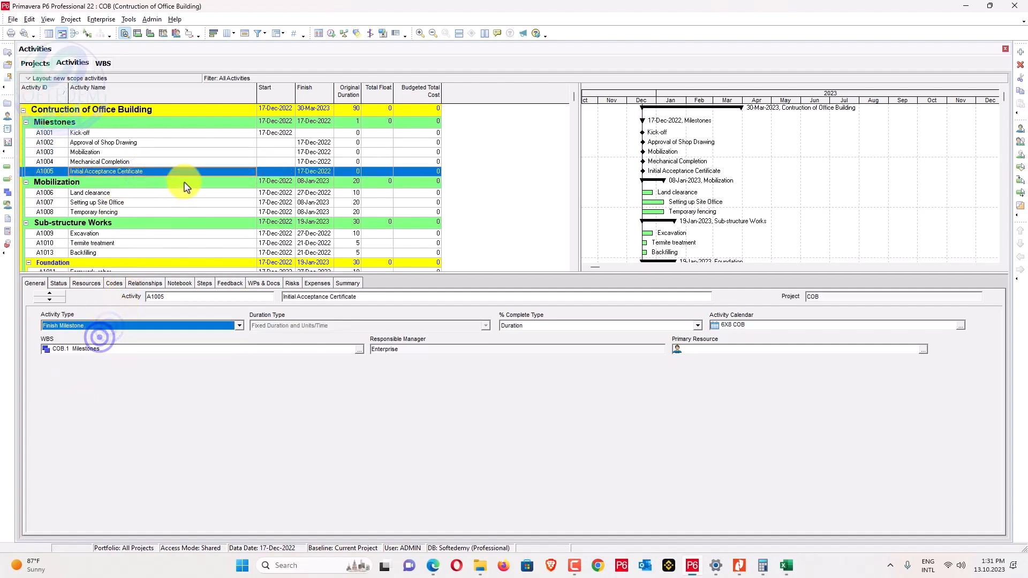
click(274, 132)
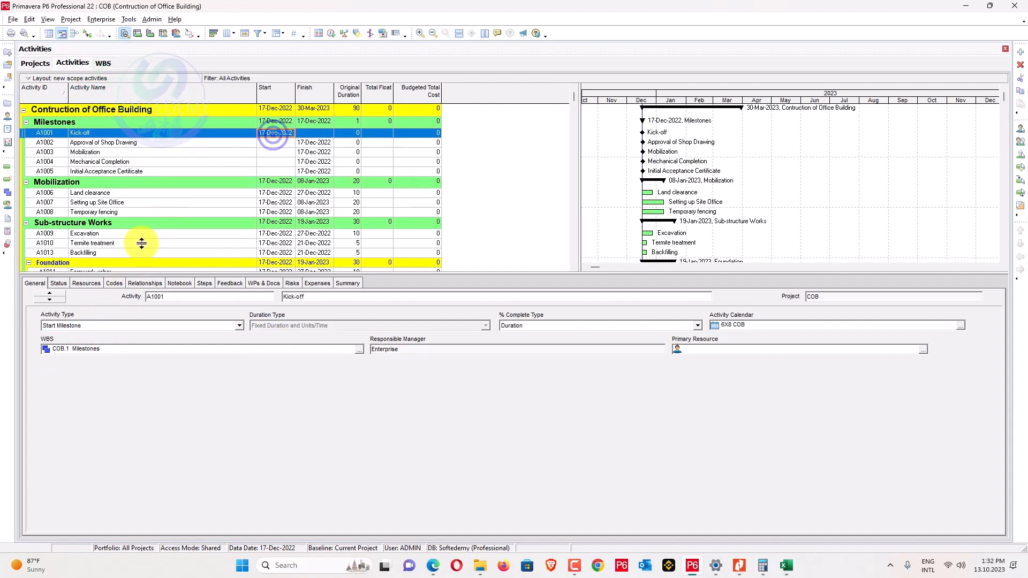
click(59, 283)
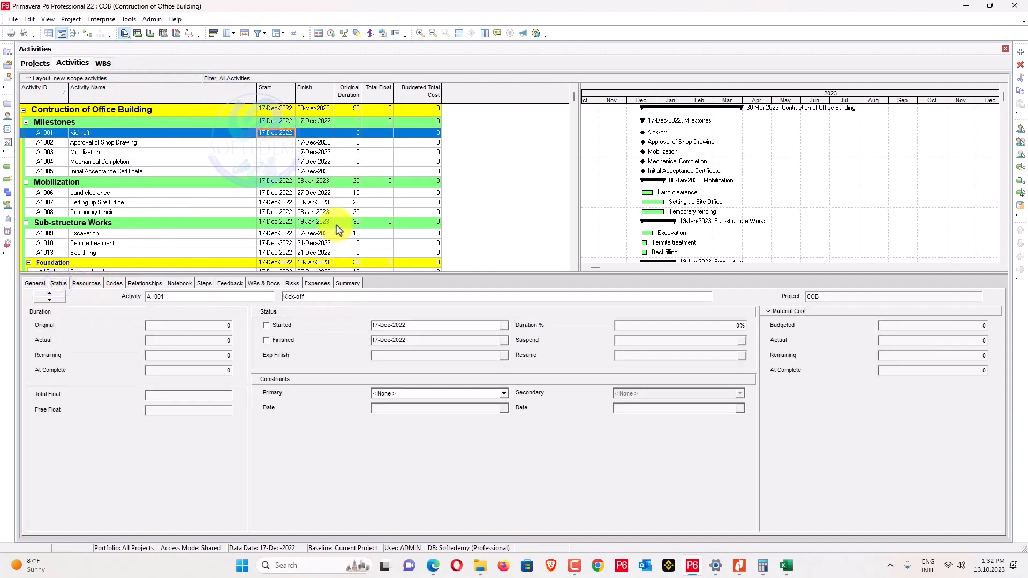
Give Approval of Shop Drawing a Finish On or Before constraint dated 02-Feb-2023.
click(303, 144)
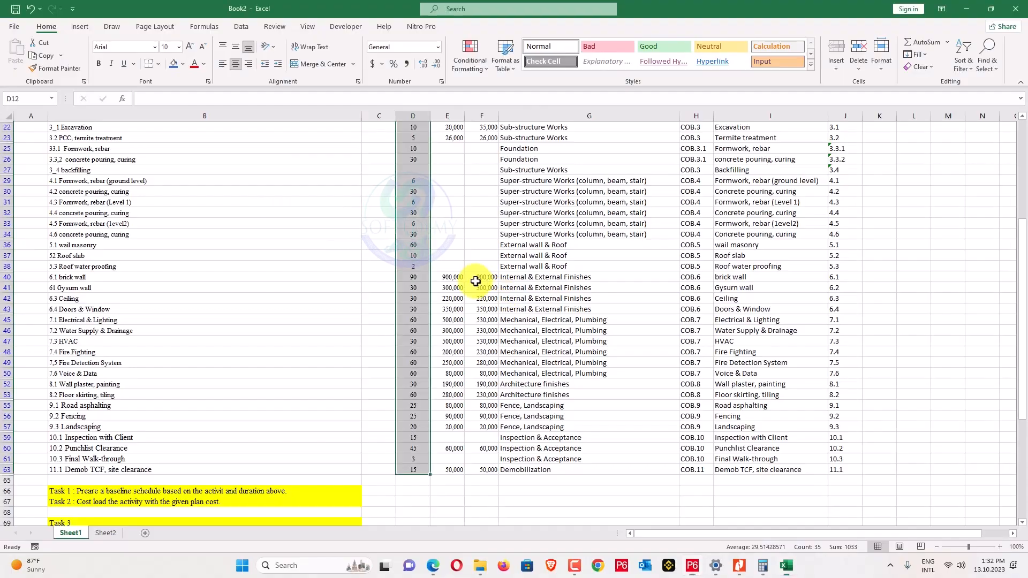
scroll(475, 281, up, 6)
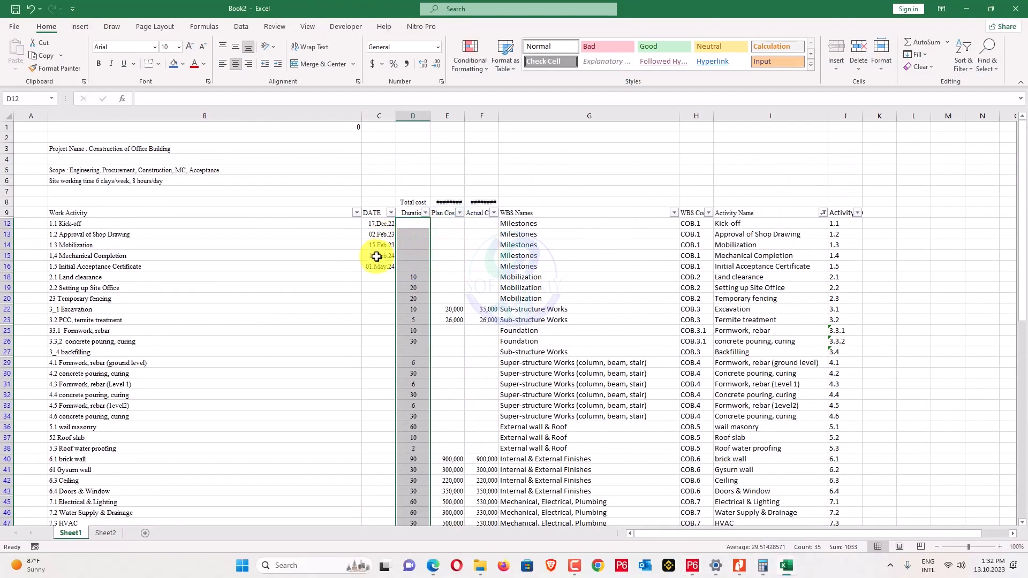
key(alt+Tab)
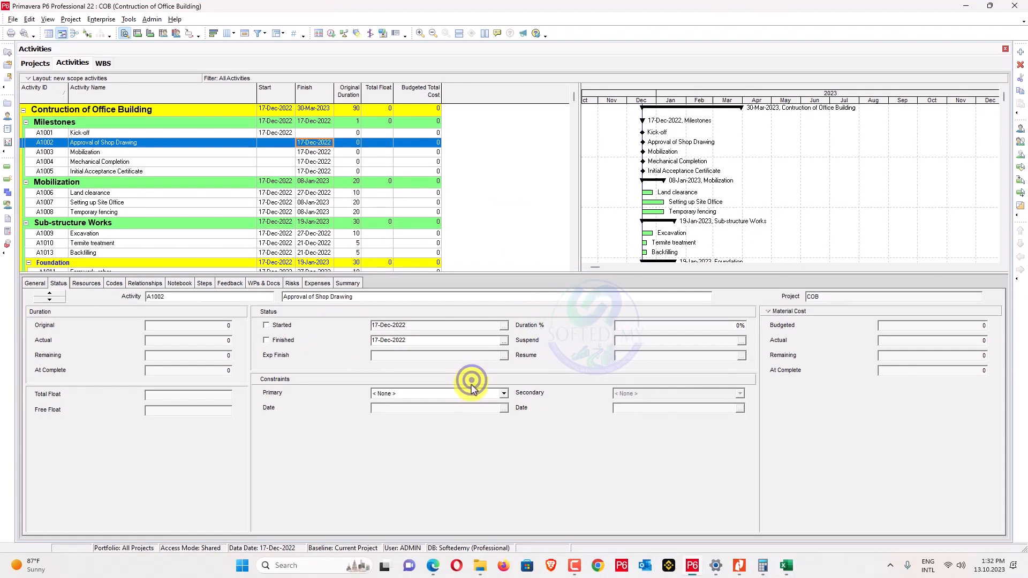
click(465, 394)
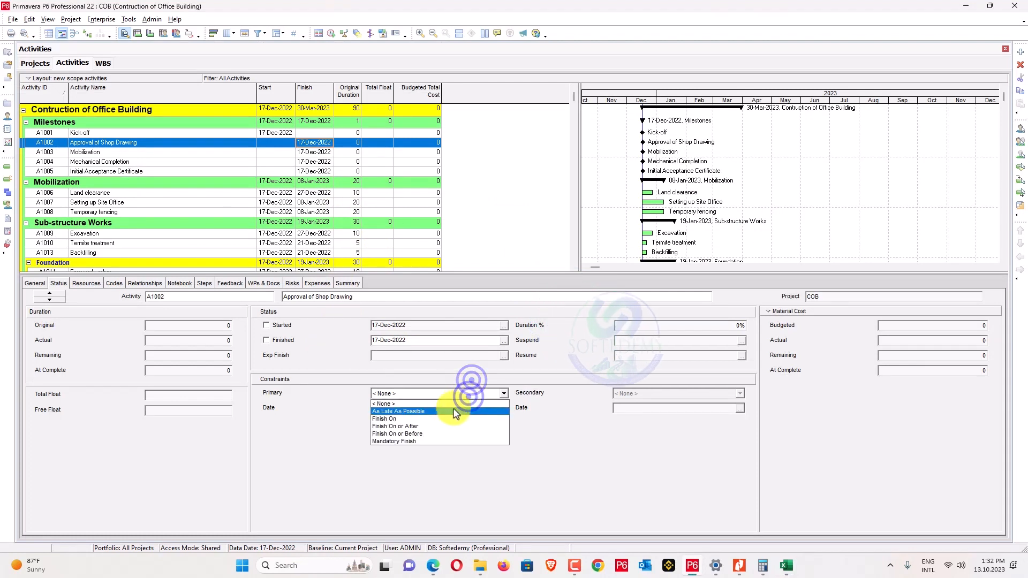
click(440, 433)
click(504, 408)
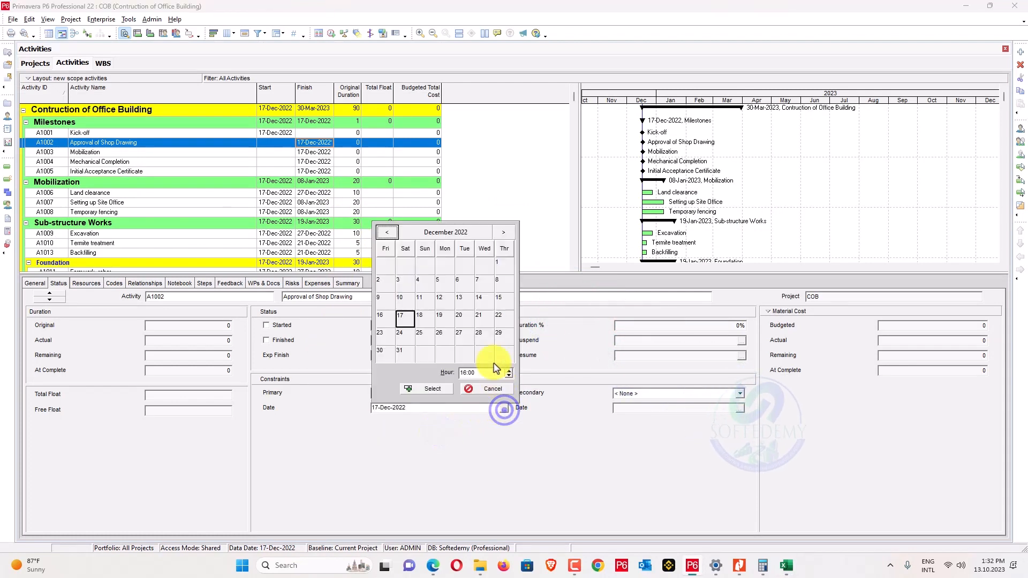
click(471, 232)
click(502, 231)
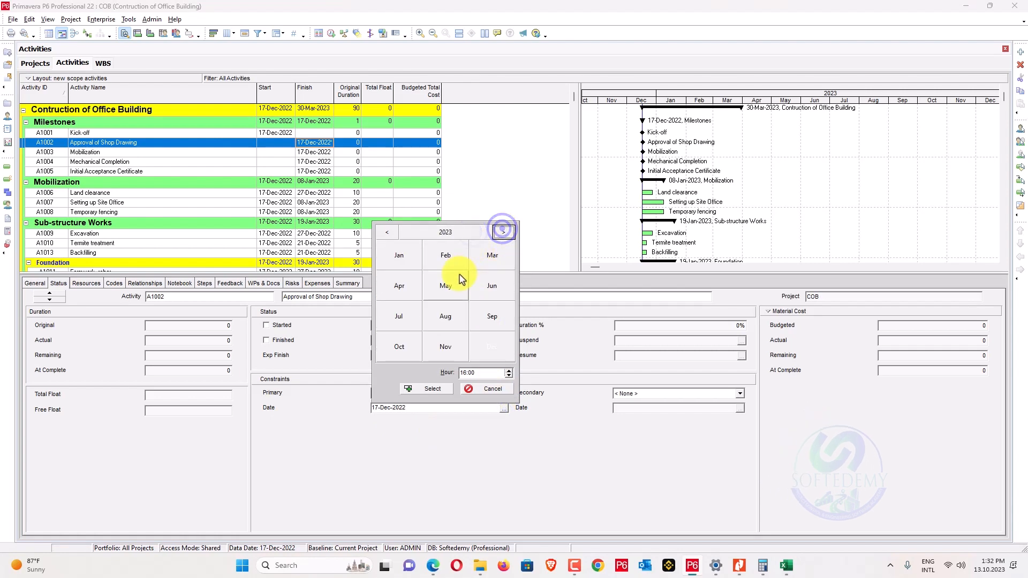
click(450, 258)
click(504, 262)
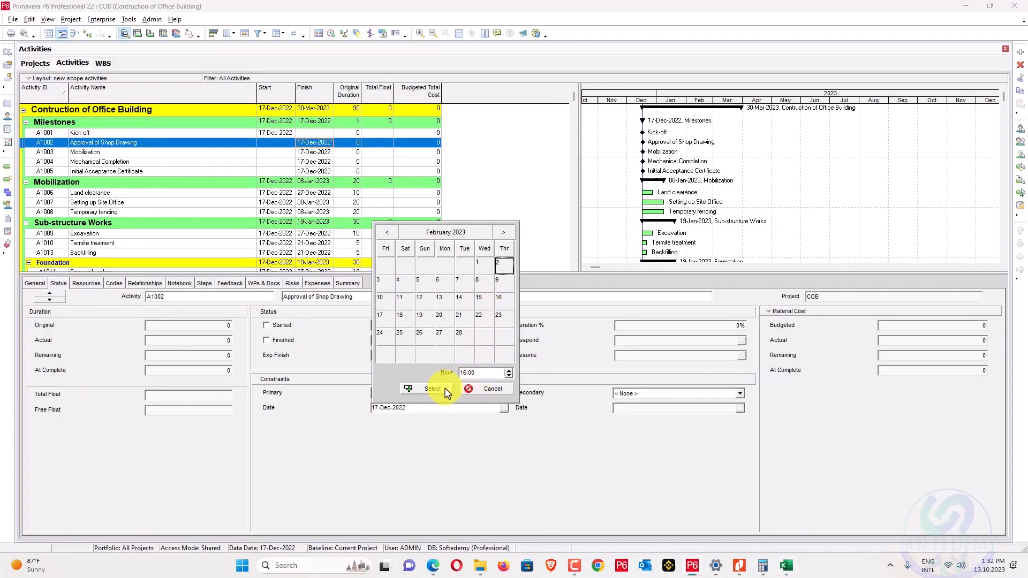
click(433, 390)
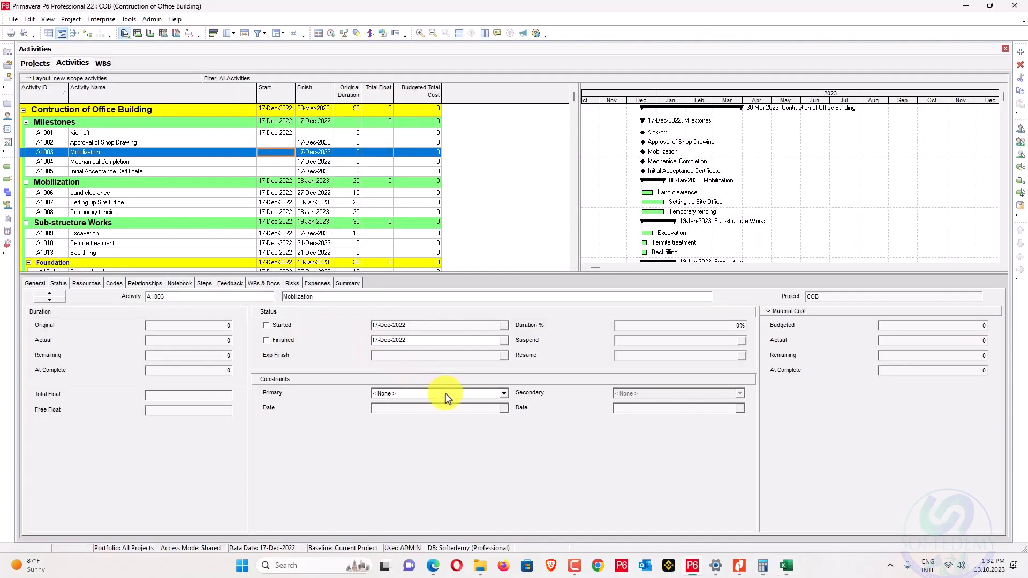
Give Mobilization a Finish On or Before constraint dated 15-Feb-2023.
click(448, 398)
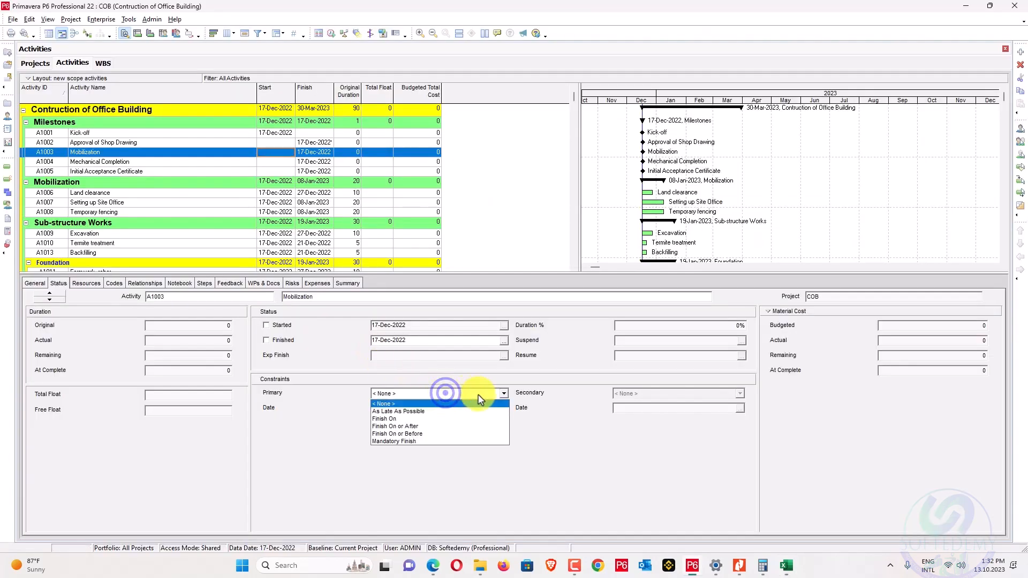
click(432, 433)
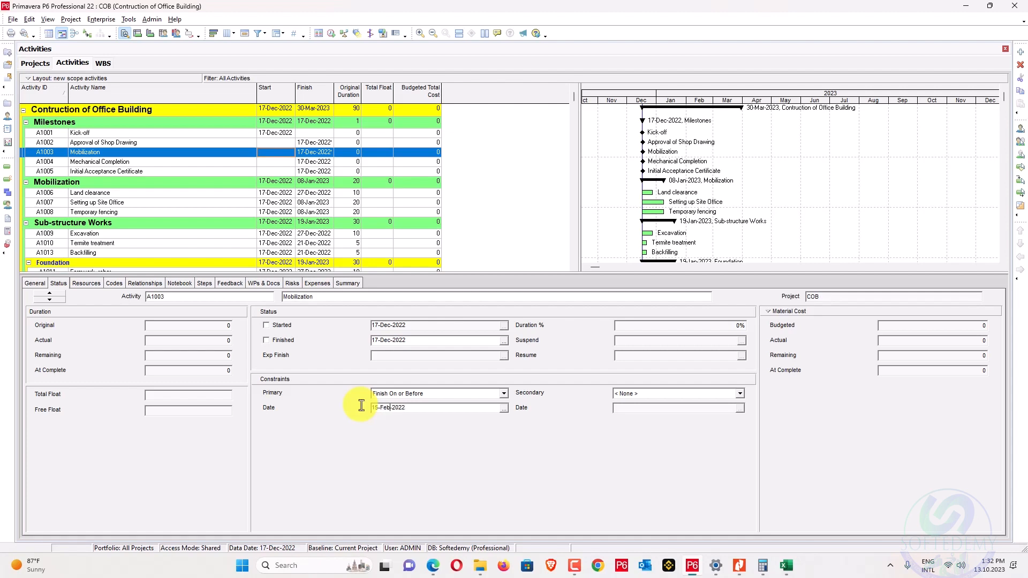
key(Right)
key(Right)
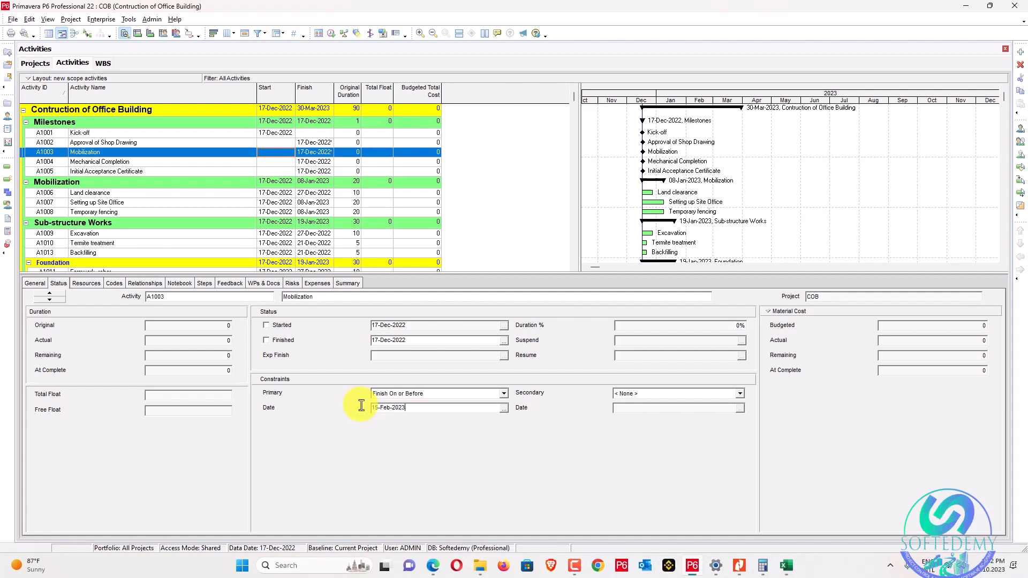
key(alt+Tab)
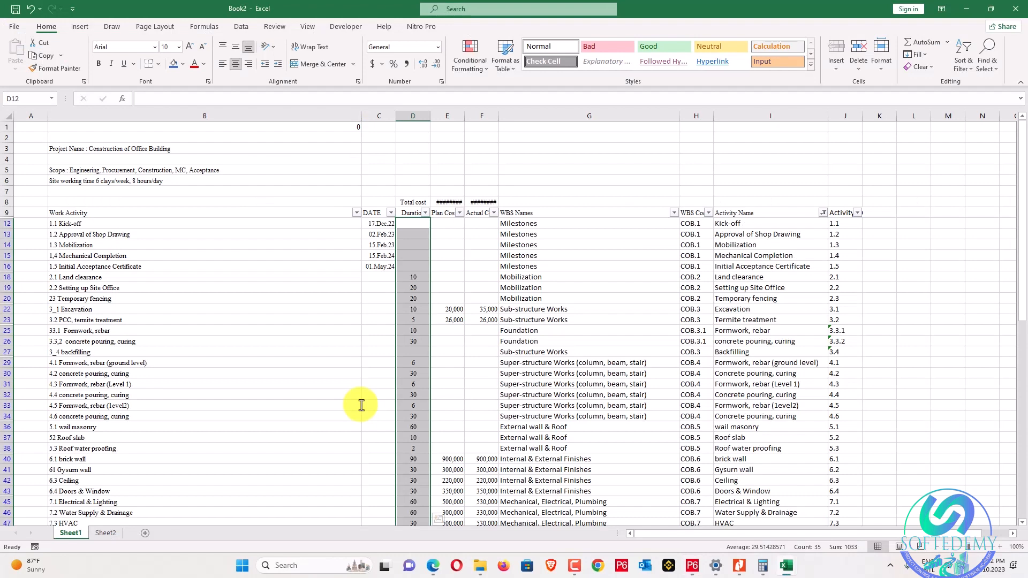
key(alt+Tab)
click(504, 408)
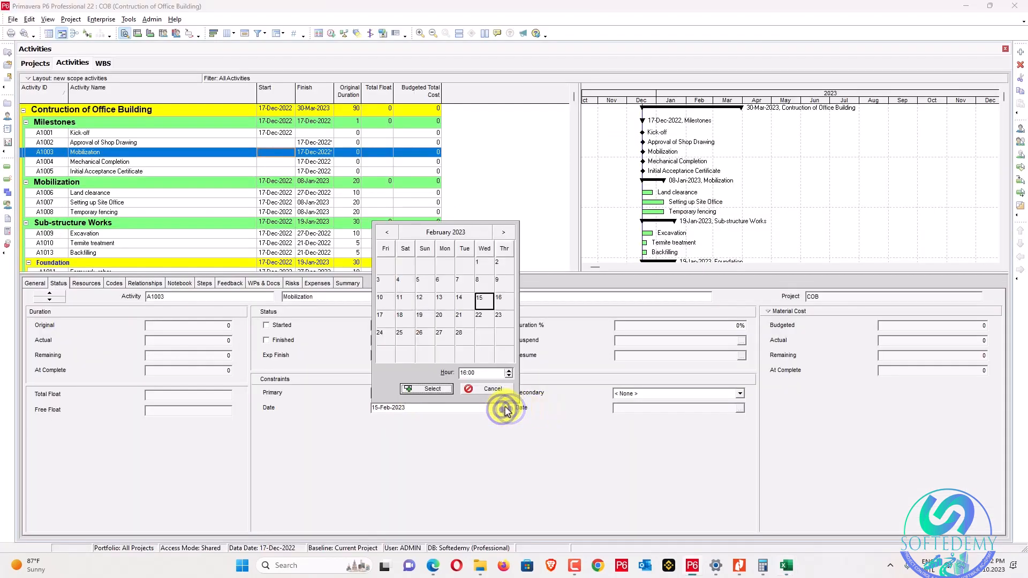
click(439, 389)
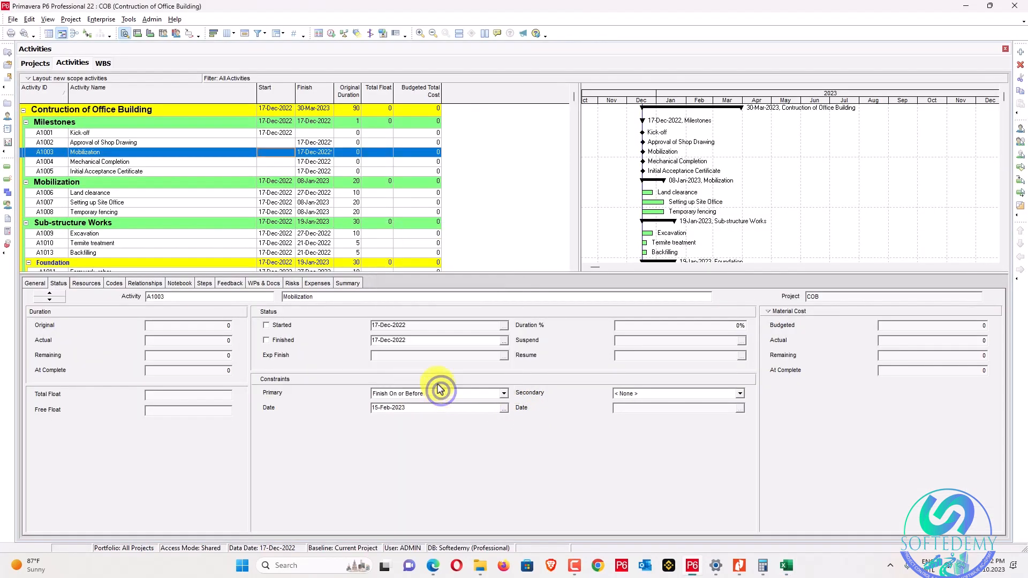
Give Mechanical Completion a Finish On or Before constraint dated 15-Feb-2024.
click(307, 161)
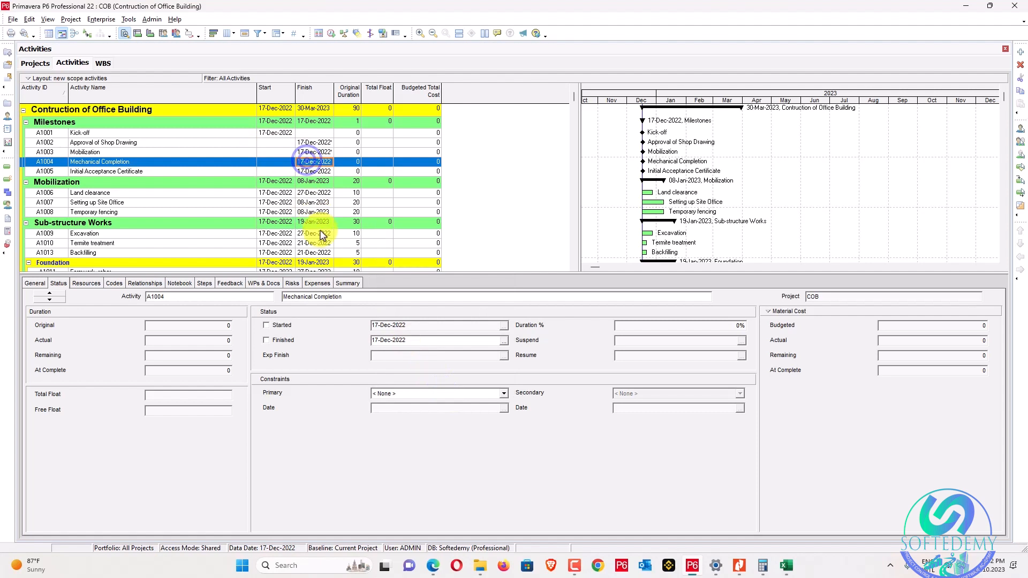
click(452, 399)
click(434, 427)
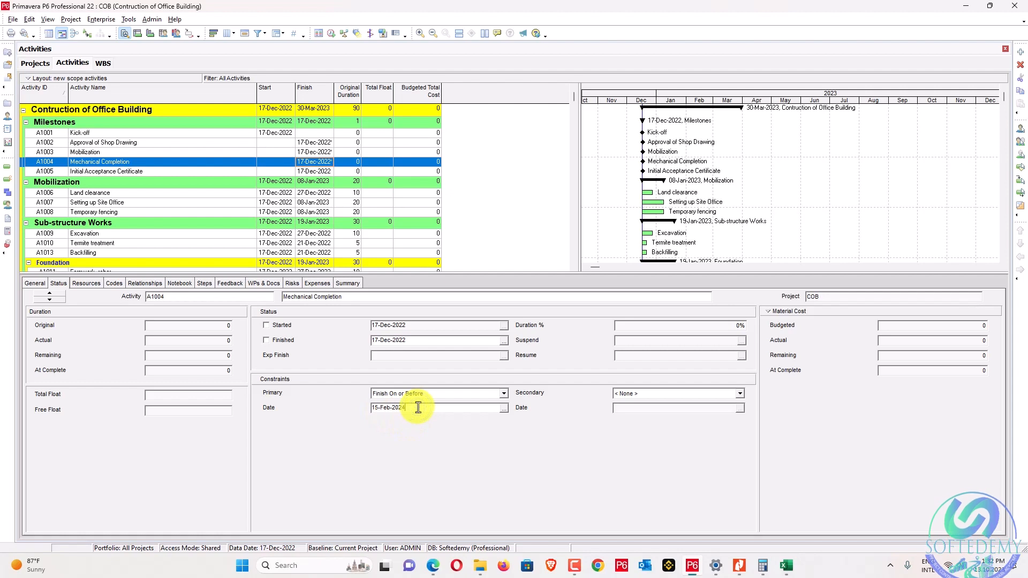
key(alt+Tab)
key(alt+Tab)
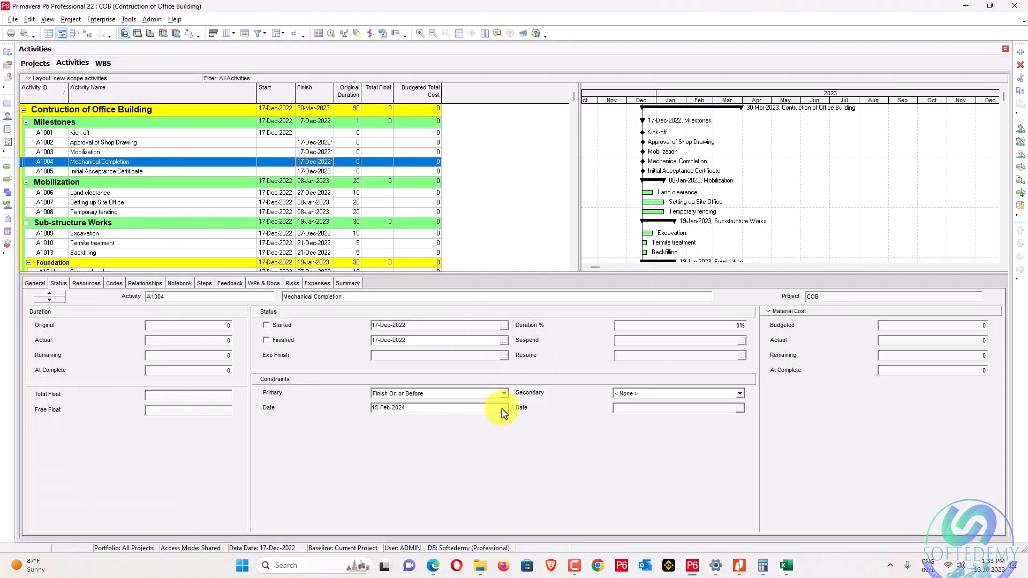
click(504, 408)
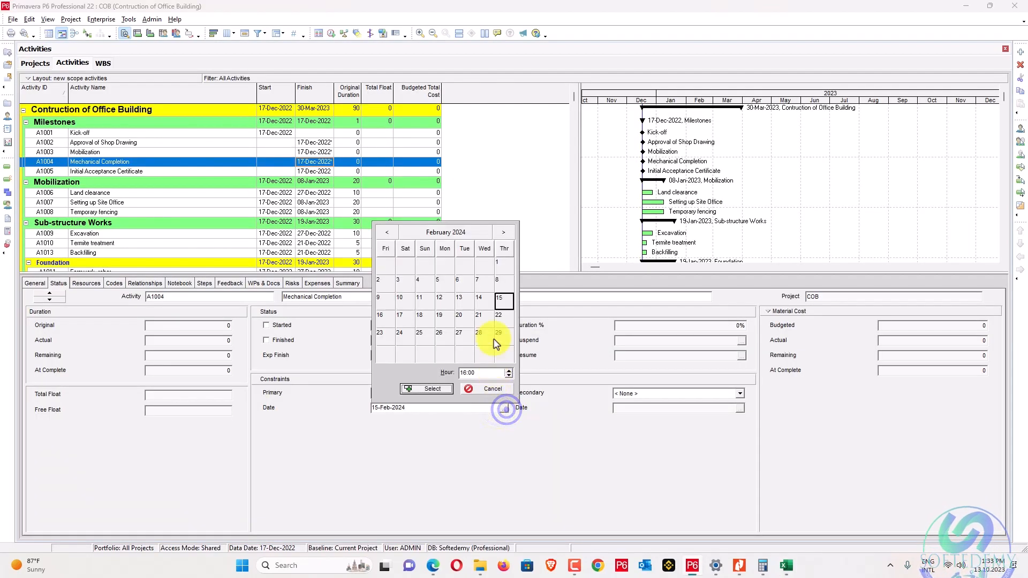
click(427, 390)
Check that Initial Acceptance Certificate carries no constraint.
key(alt+Tab)
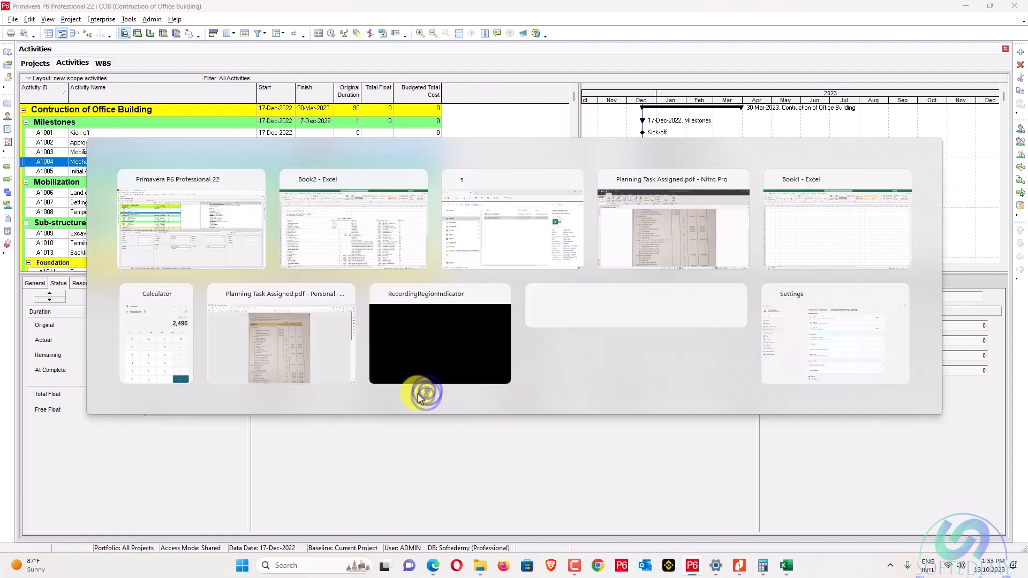
key(alt+Tab)
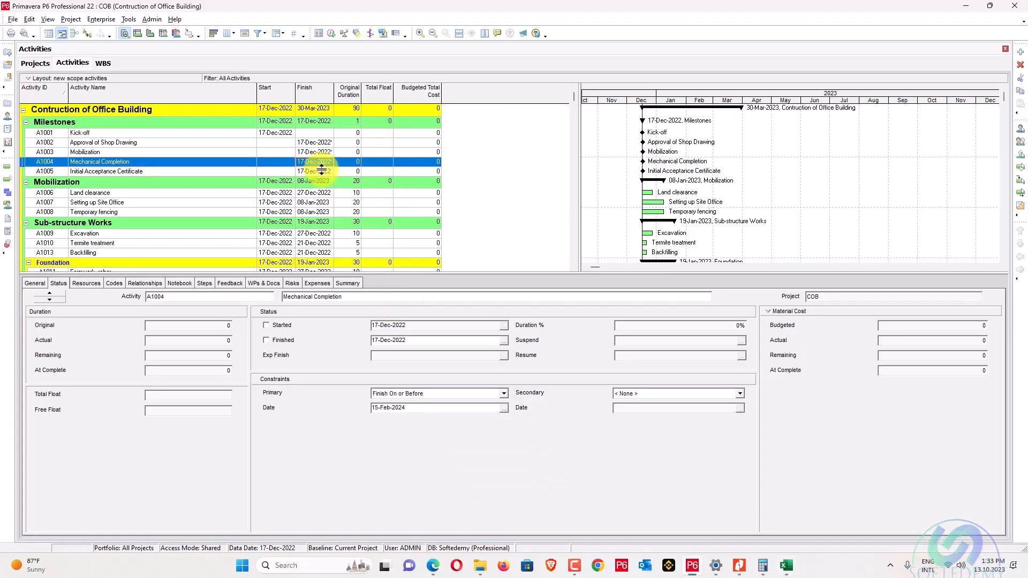
click(322, 171)
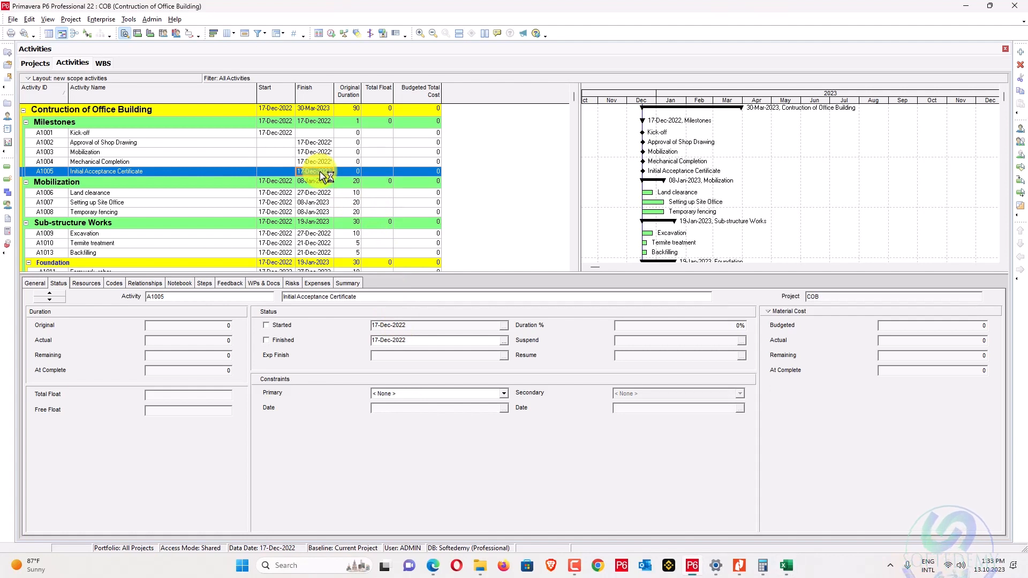
click(194, 194)
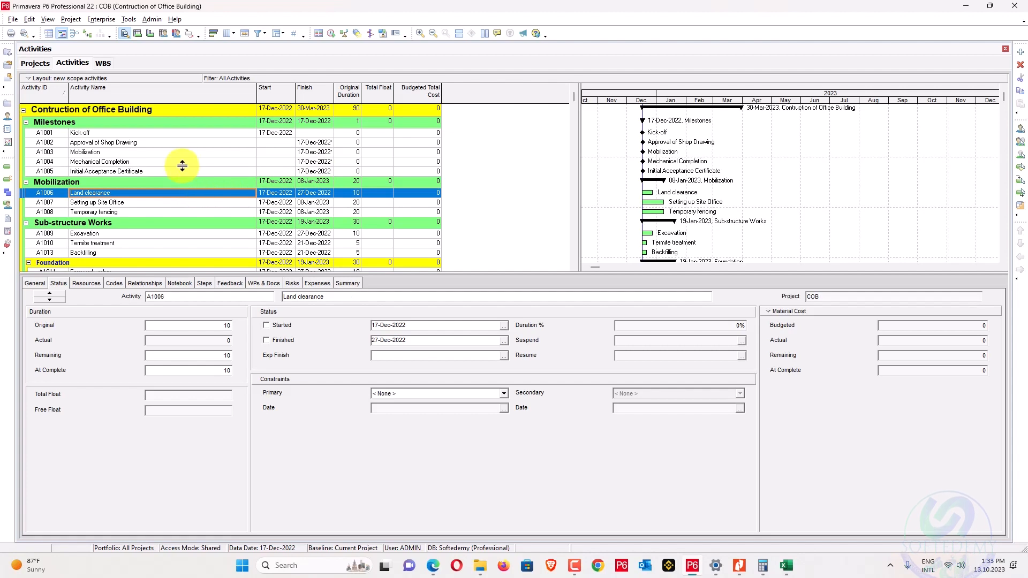
click(183, 171)
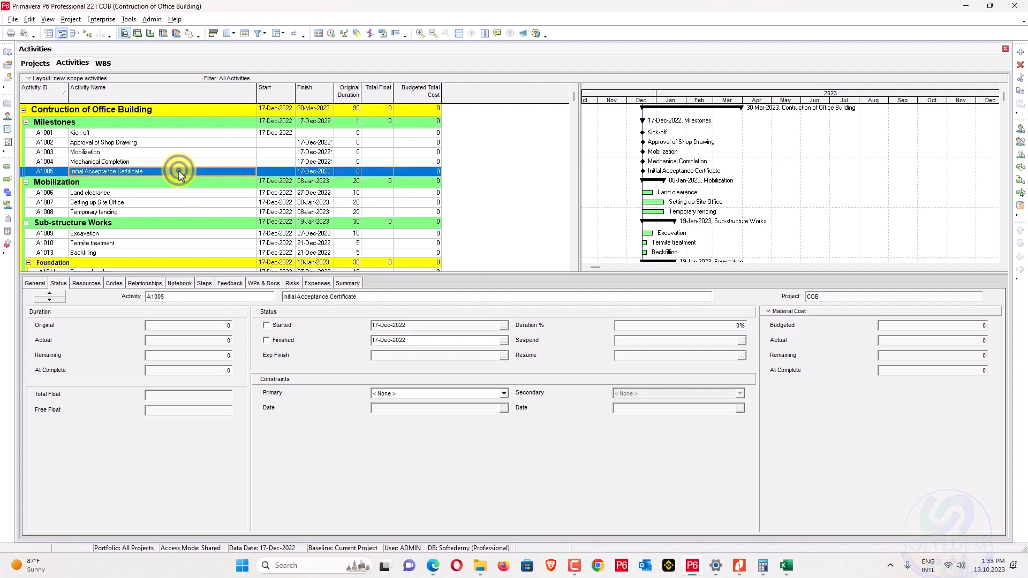
Make Demob TCF, Final Walk-through, Punchlist Clearance and Inspection with Client predecessors of Initial Acceptance Certificate.
click(145, 283)
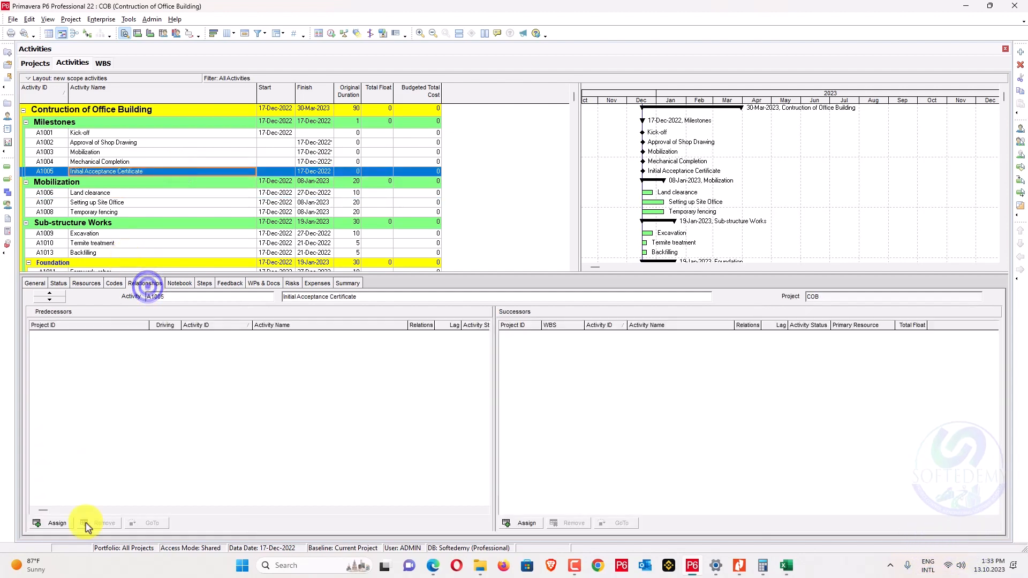
click(51, 523)
scroll(644, 378, down, 10)
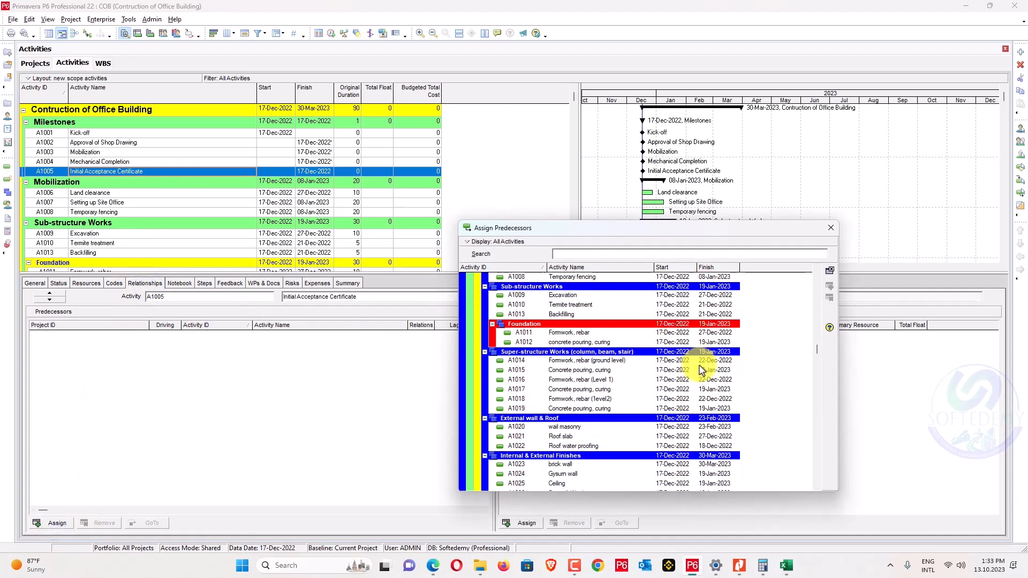
scroll(703, 369, down, 2)
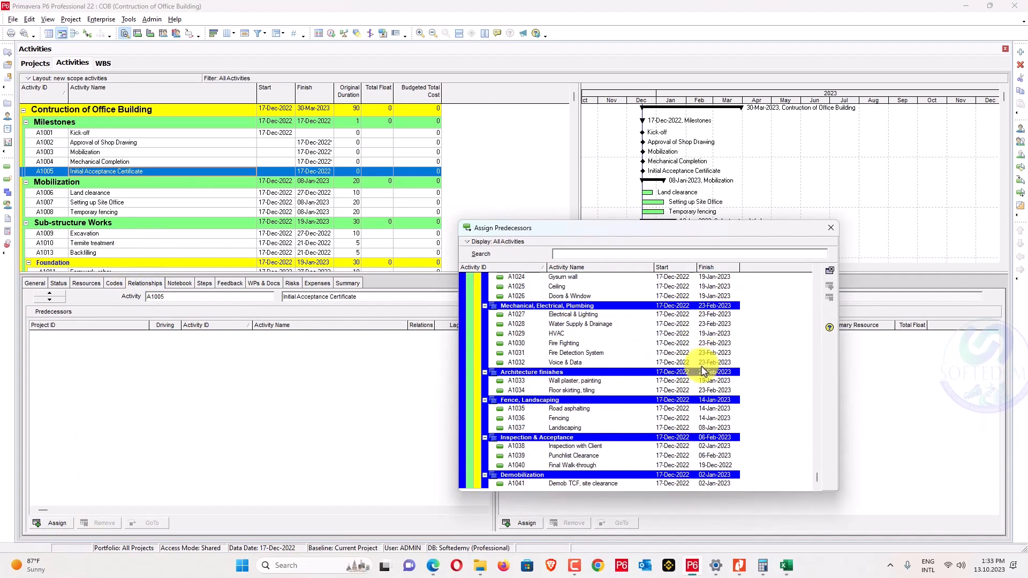
double_click(557, 483)
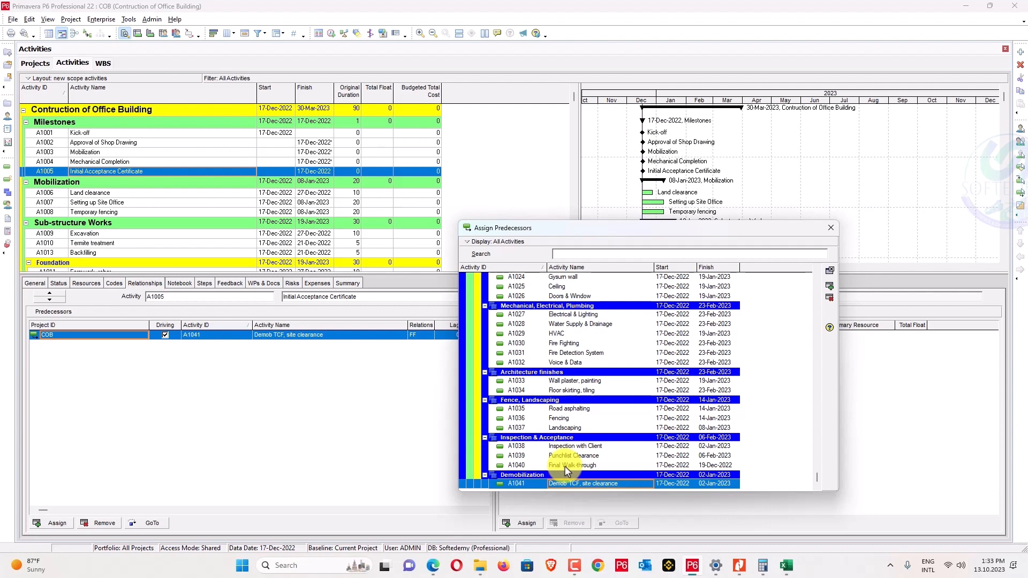
double_click(566, 465)
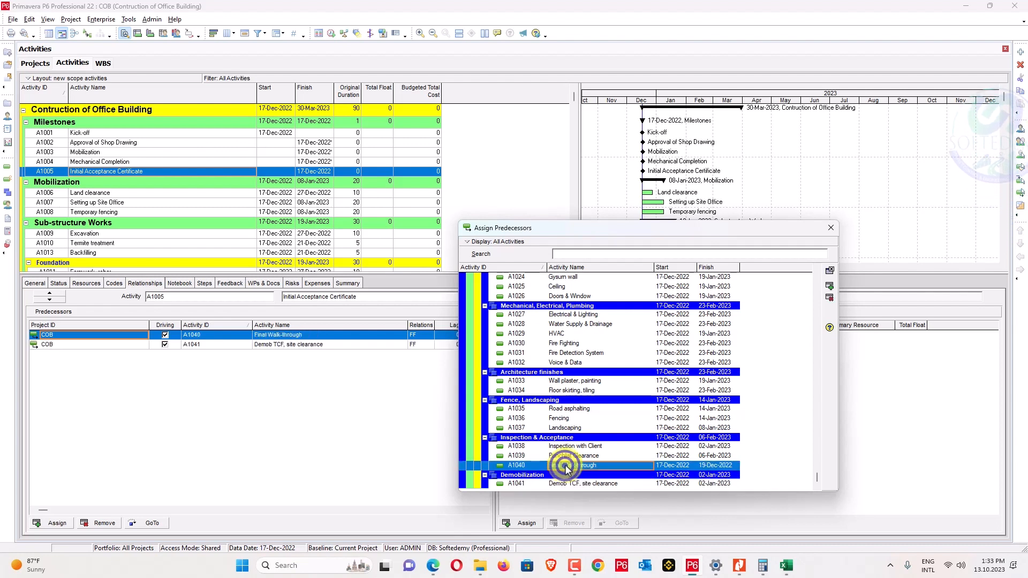
double_click(567, 456)
click(578, 447)
double_click(575, 447)
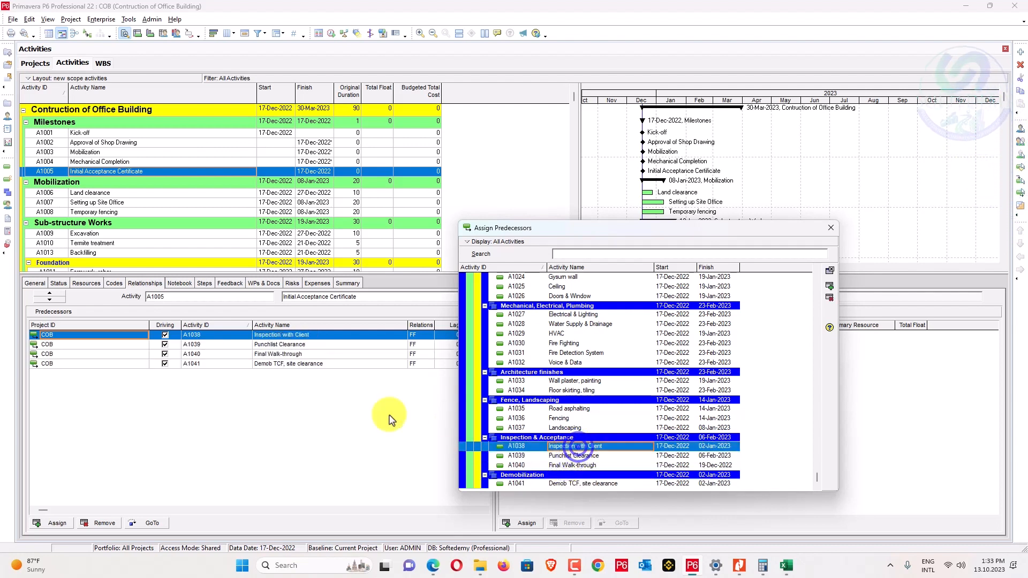
Add MEP activities A1027–A1032 (Electrical through Voice & Data) as predecessors of Mechanical Completion.
click(137, 162)
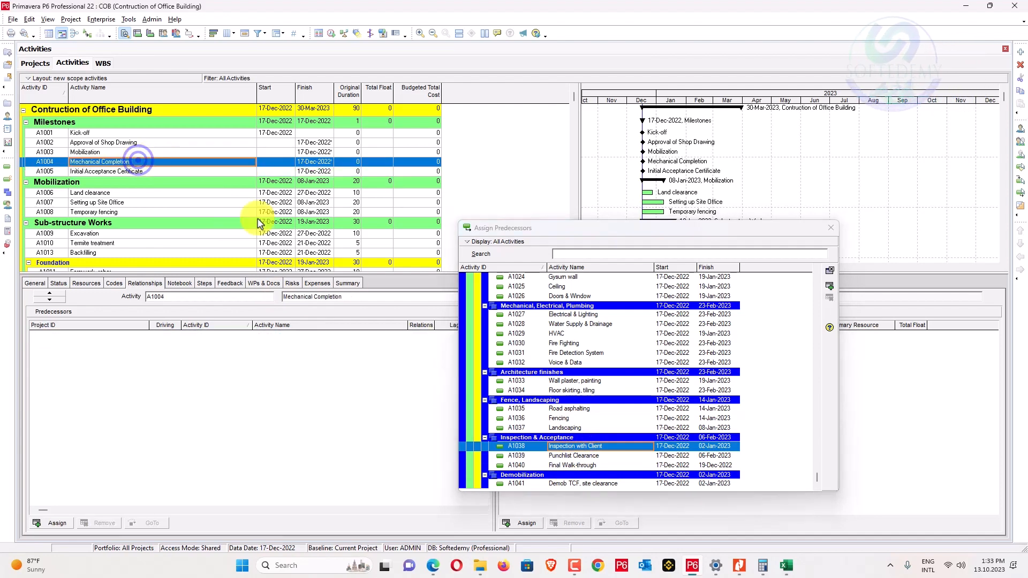
scroll(557, 391, up, 1)
click(567, 390)
double_click(567, 391)
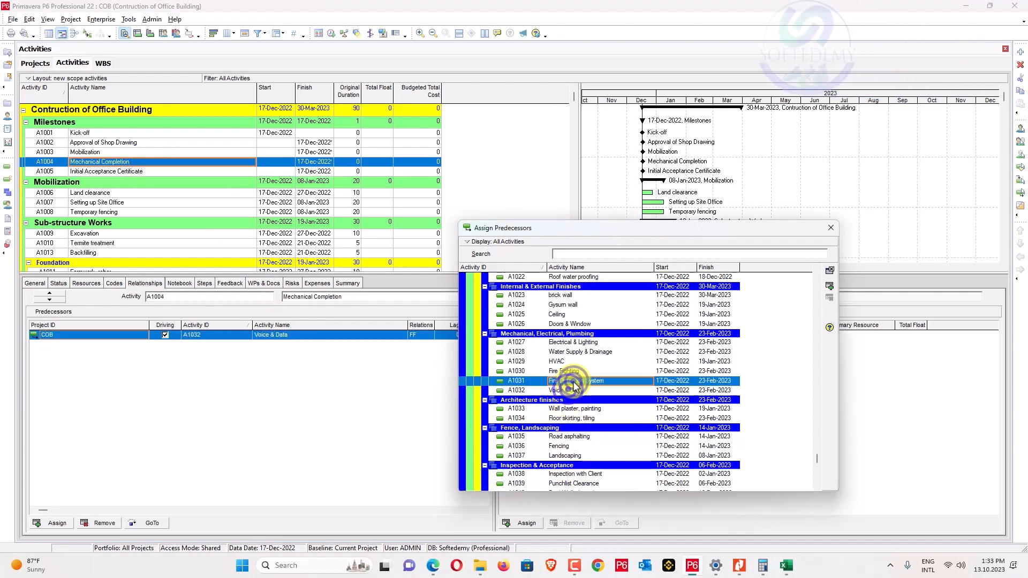
double_click(573, 381)
double_click(571, 371)
click(578, 362)
double_click(580, 363)
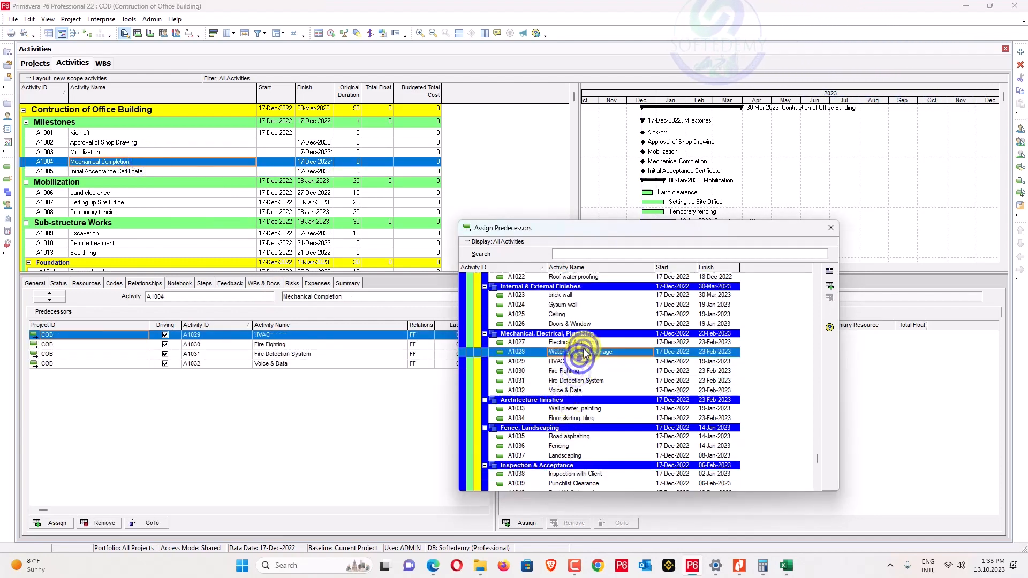
double_click(578, 352)
double_click(570, 342)
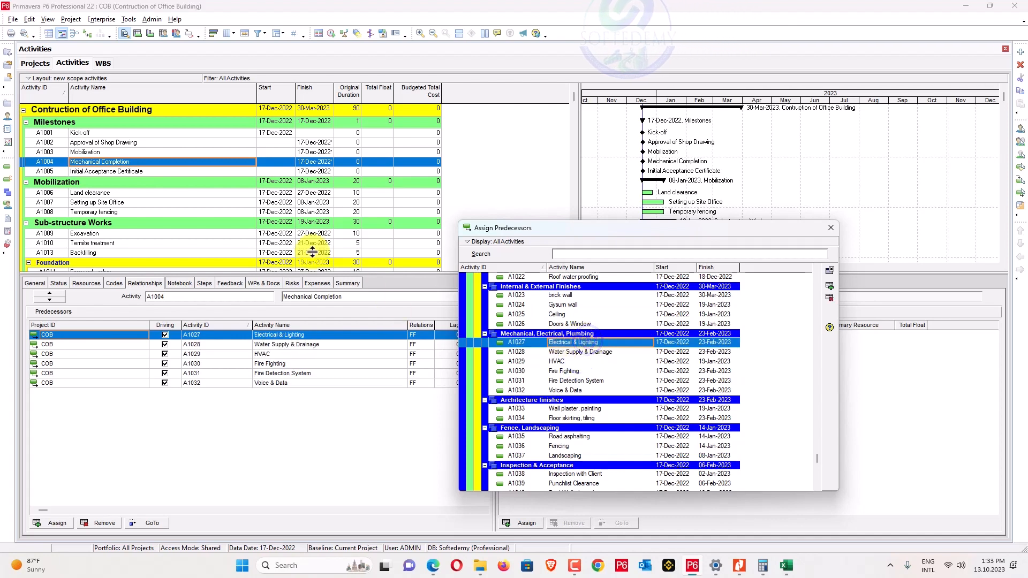
Add Temporary fencing, Setting up Site Office and Land clearance as Mobilization's predecessors.
click(169, 152)
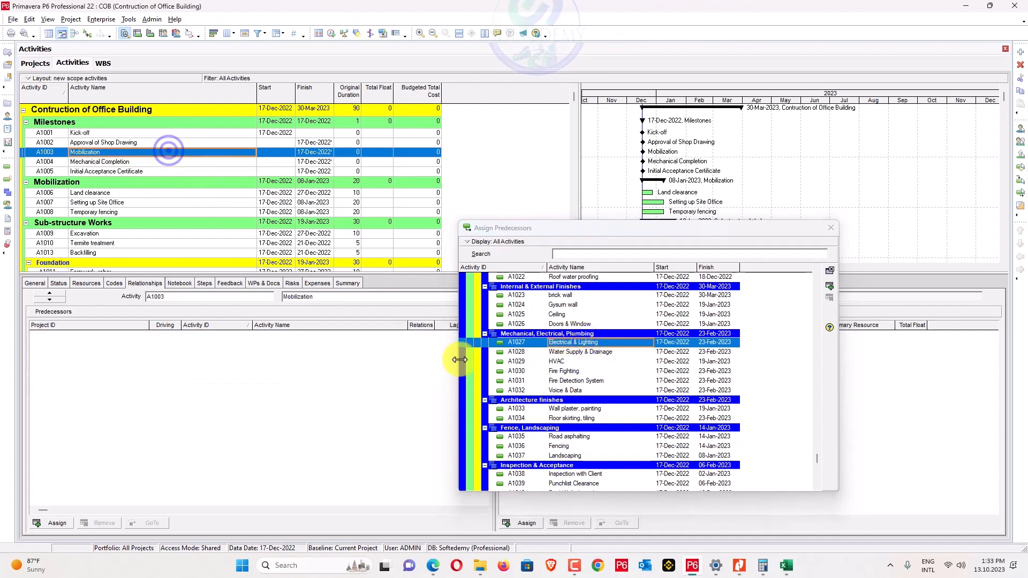
scroll(498, 367, up, 7)
scroll(501, 368, up, 2)
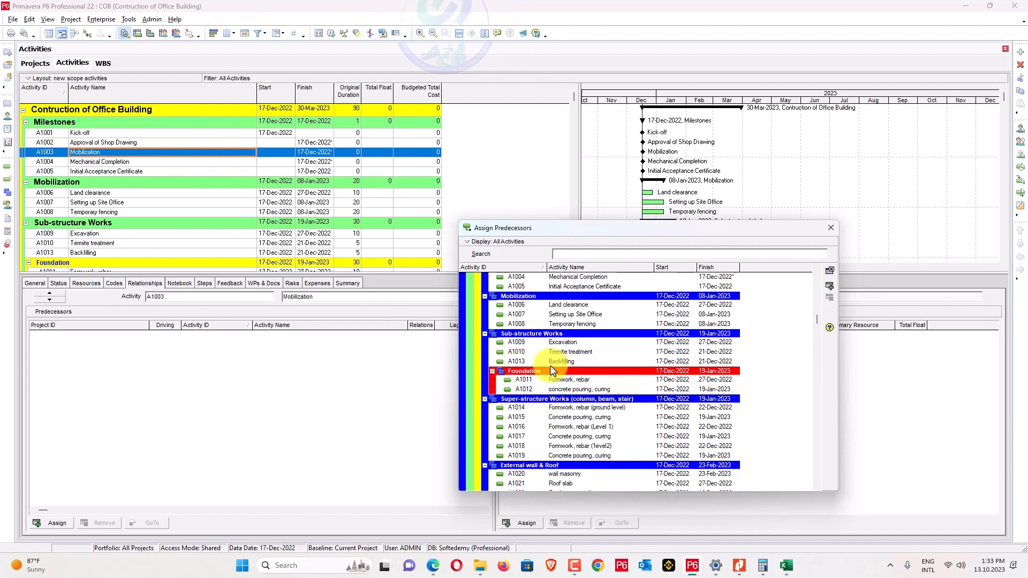
double_click(581, 360)
double_click(581, 352)
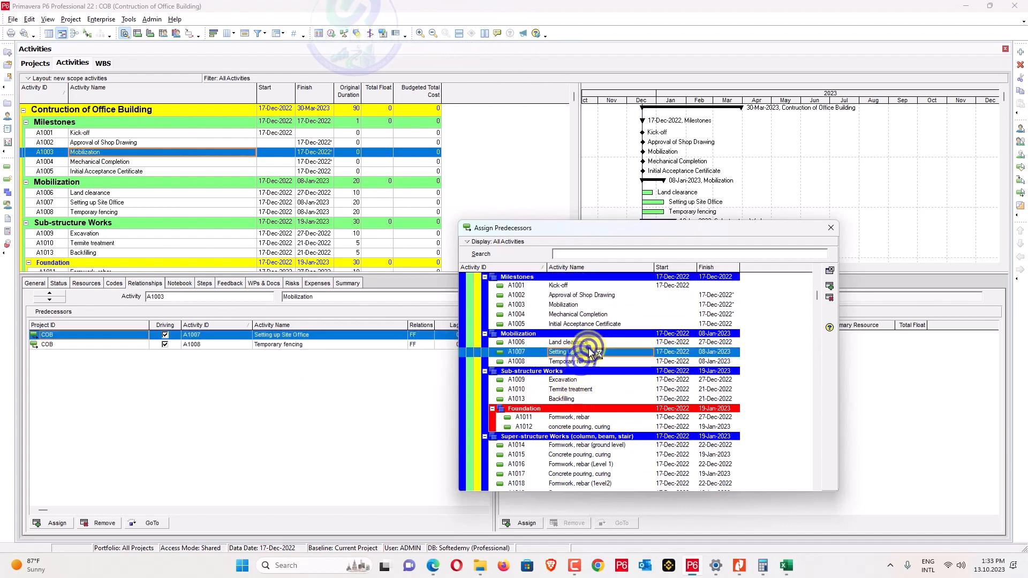
double_click(570, 342)
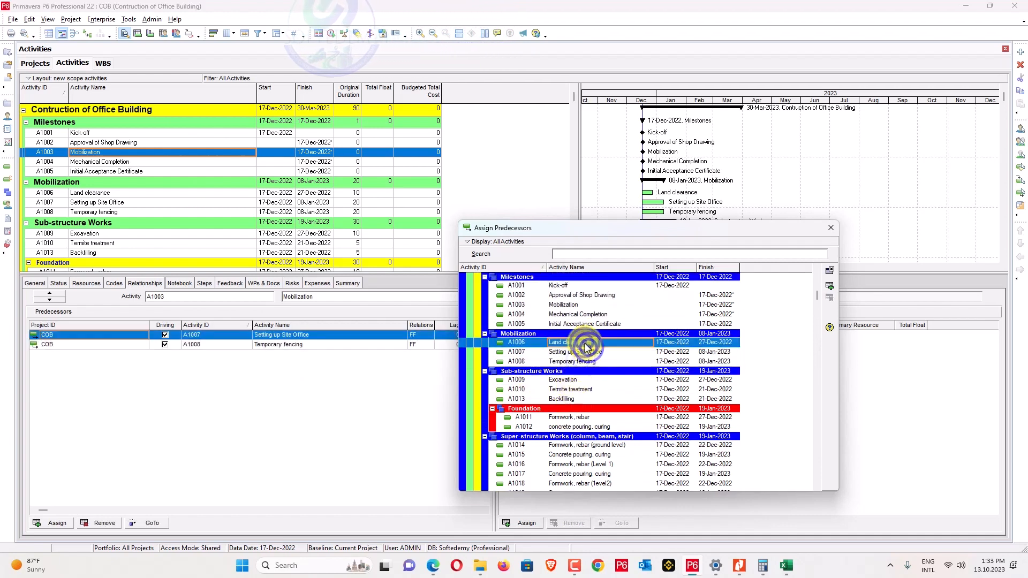
Add Land clearance as a finish-to-finish predecessor of Approval of Shop Drawing.
click(116, 143)
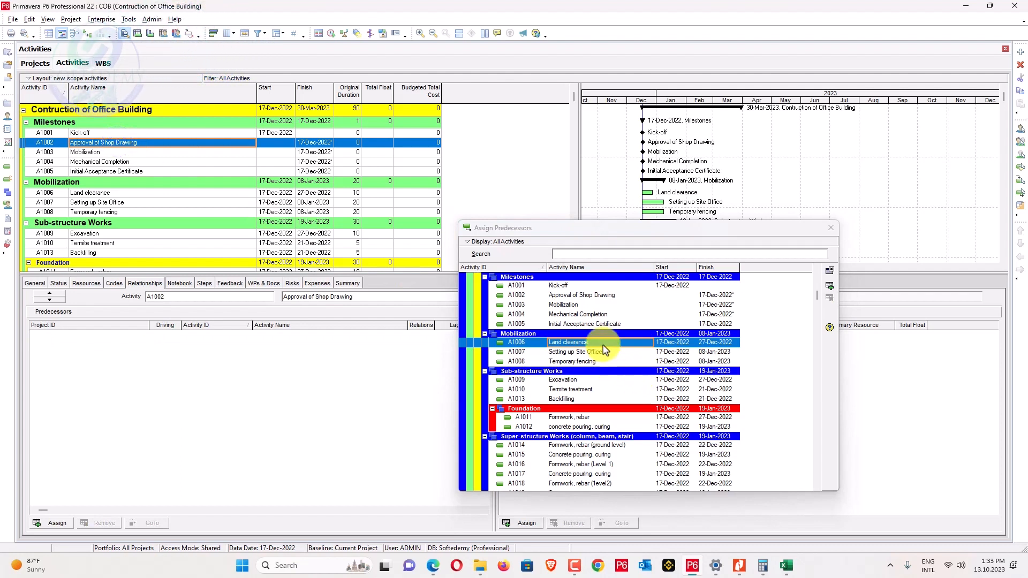
double_click(604, 346)
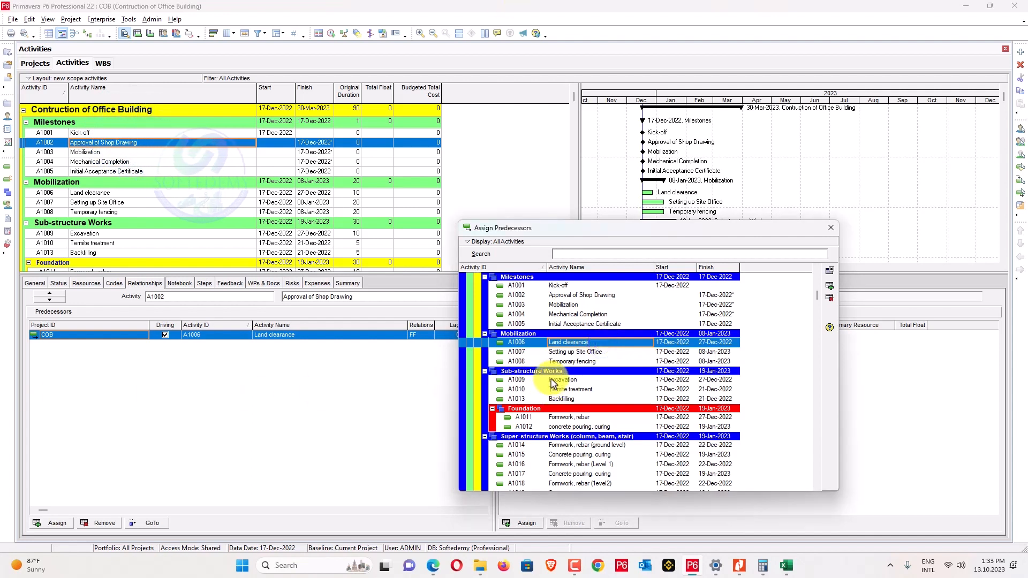
click(79, 133)
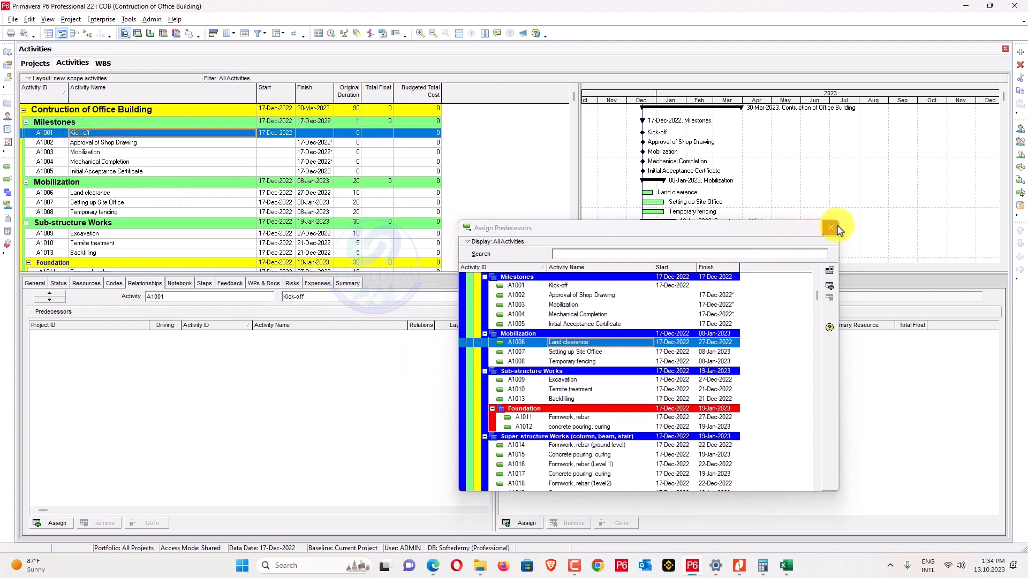
Give Kick-off the successors A1002, A1003, A1006, A1007 and A1008.
click(830, 228)
click(525, 522)
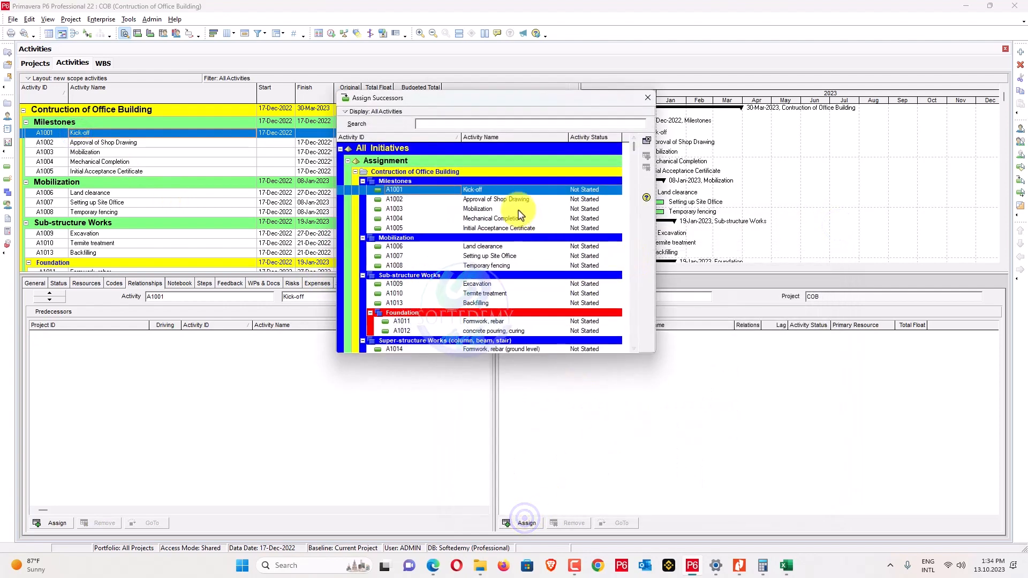
double_click(517, 200)
double_click(513, 209)
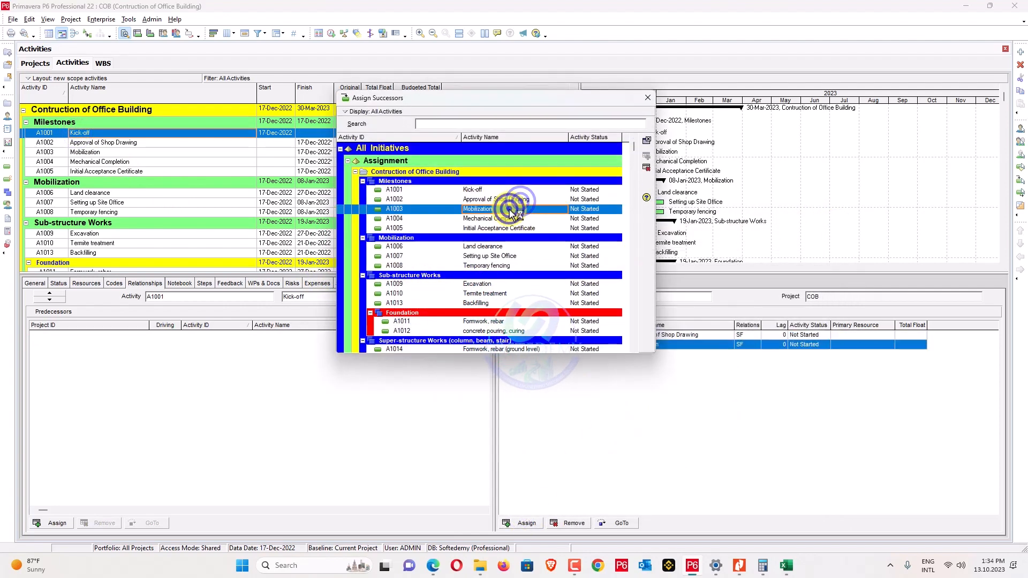
double_click(471, 248)
double_click(473, 256)
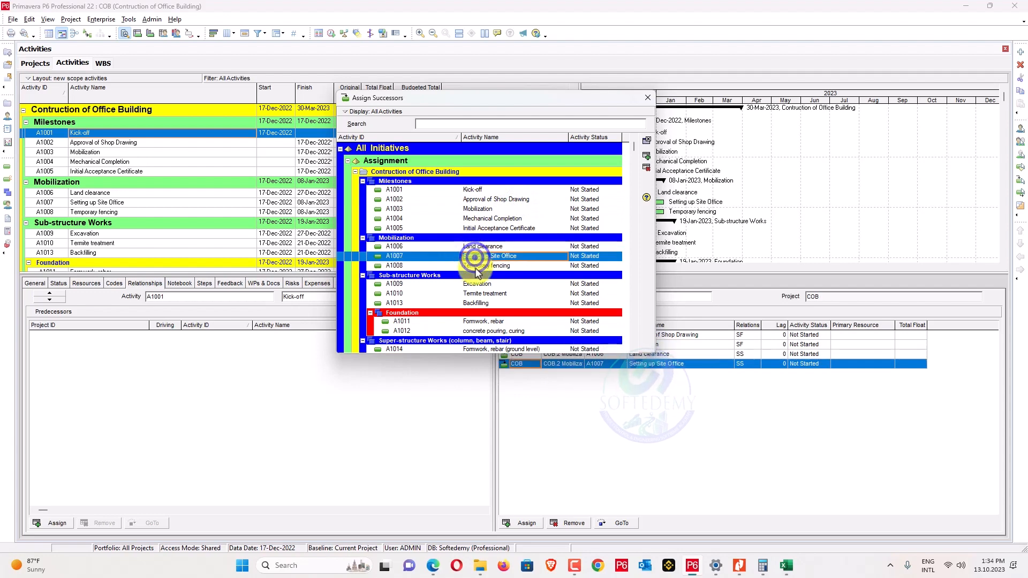
double_click(476, 265)
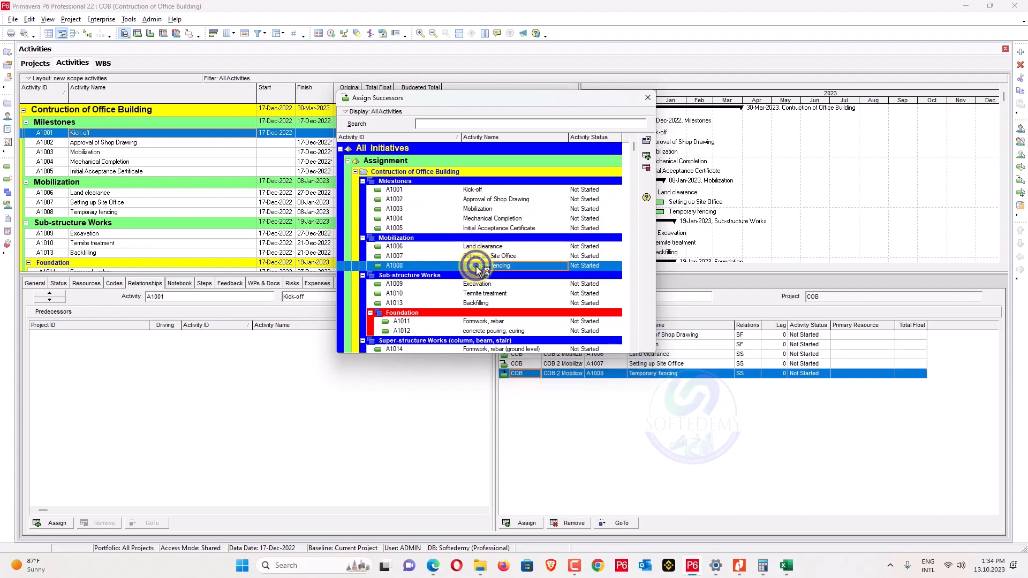
click(653, 110)
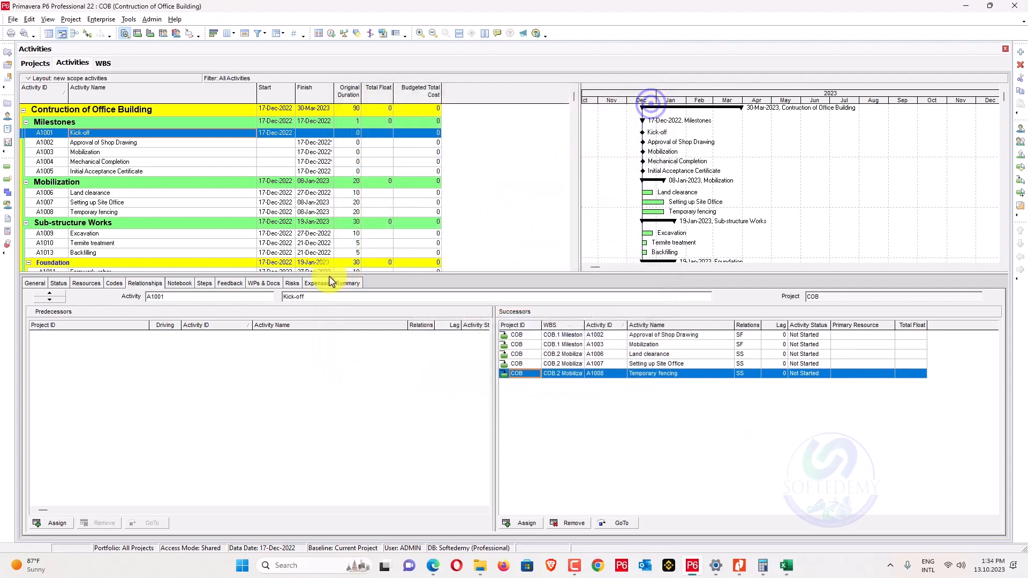
Reschedule the project with F9 to update dates and total float.
key(F9)
key(Return)
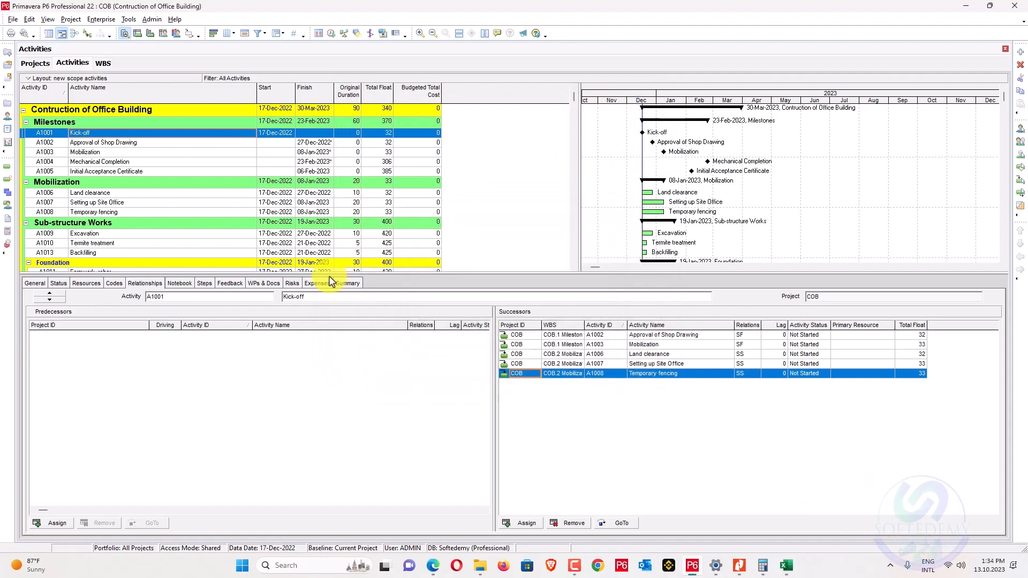
key(F9)
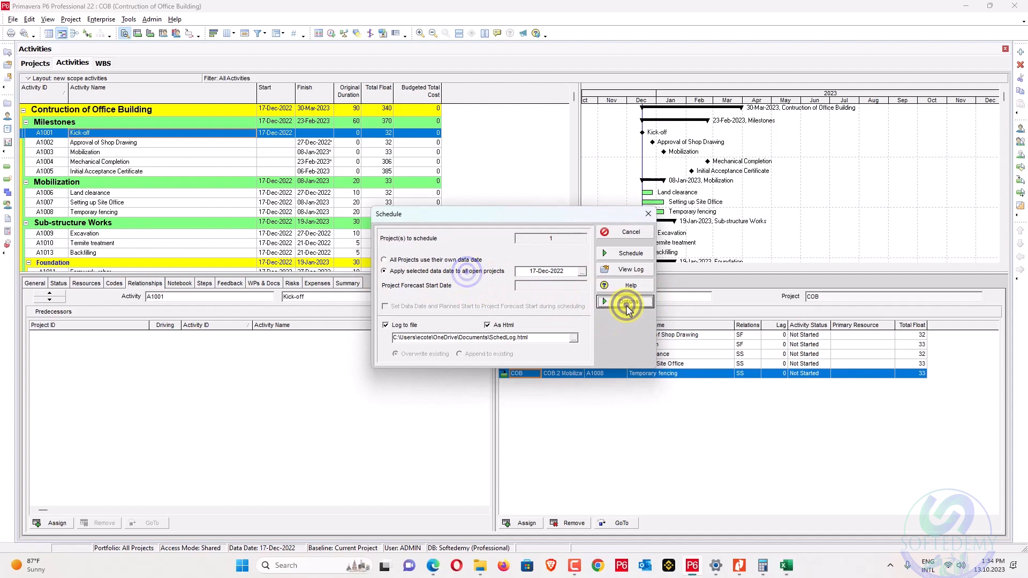
Enable 'Schedule automatically when a change affects dates', save the setting, and reschedule COB.
click(628, 305)
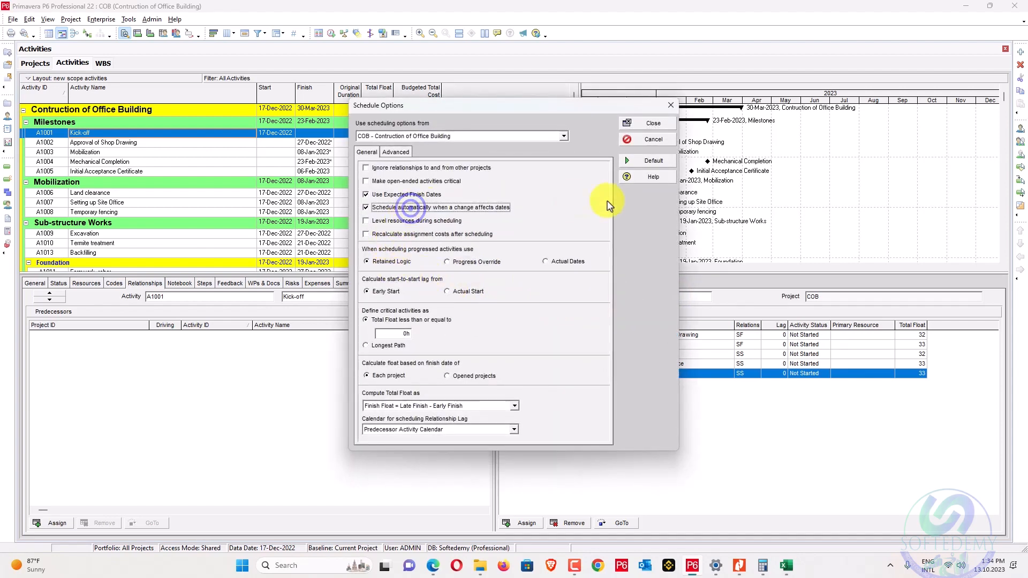
click(653, 122)
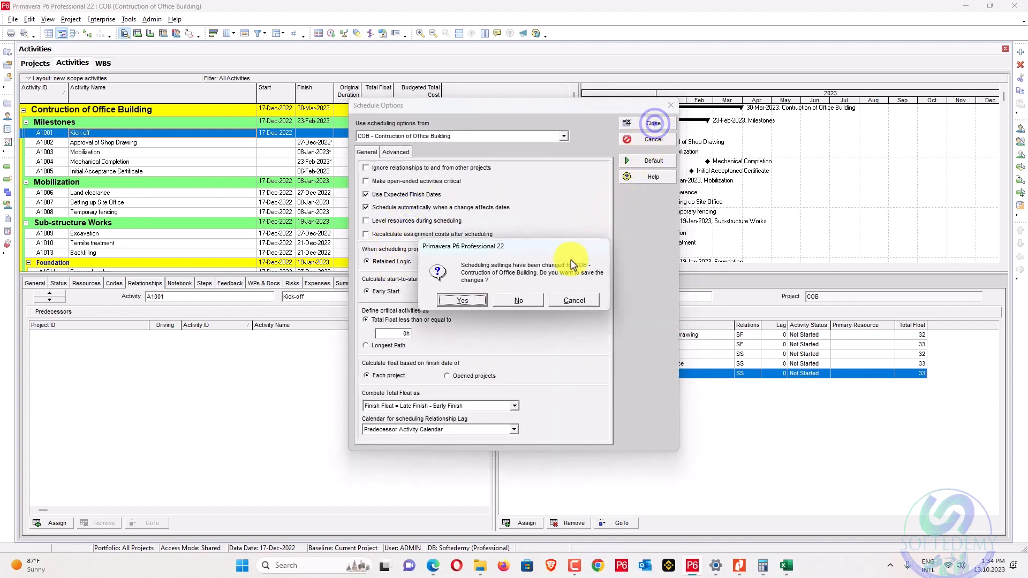
click(459, 301)
click(630, 252)
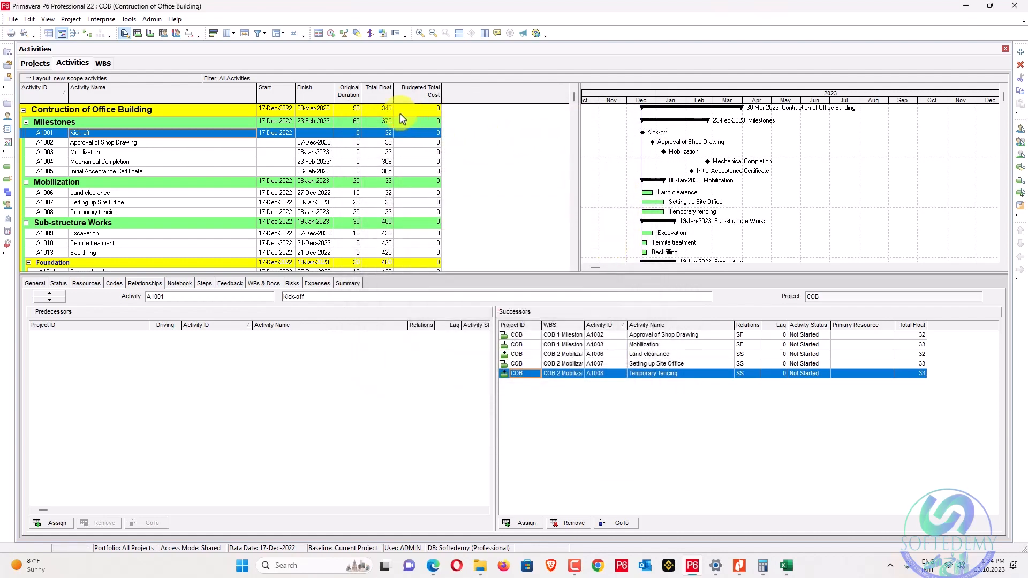
drag(334, 147, 327, 142)
click(326, 143)
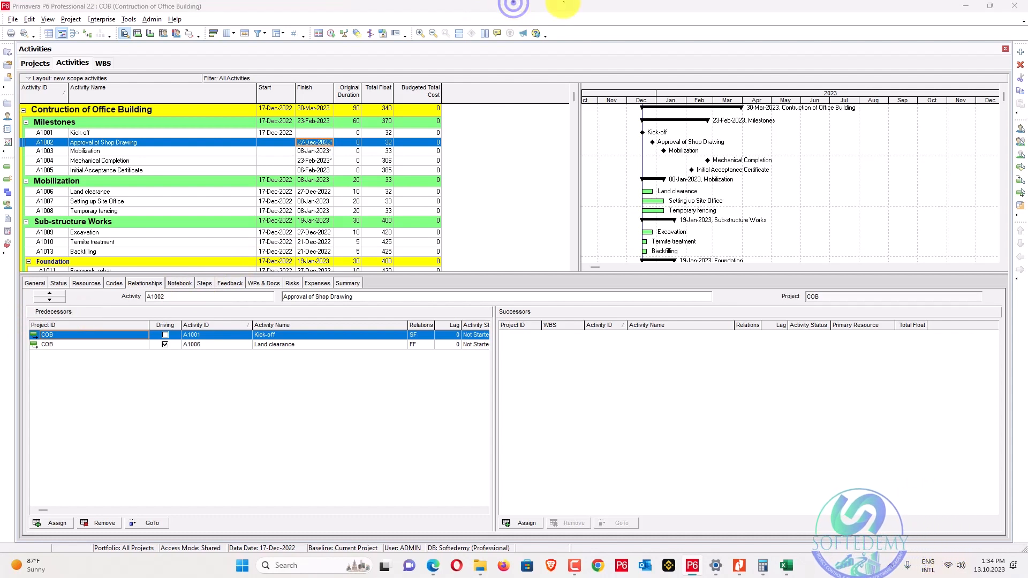
click(79, 201)
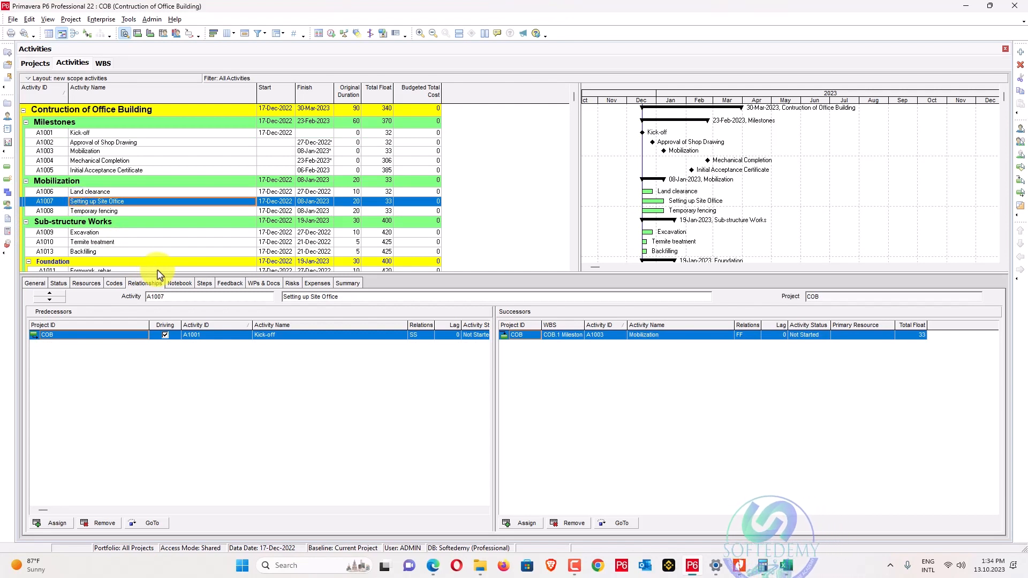
Link Setting up Site Office finish-to-start to Land clearance and to Temporary fencing.
ctrl+click(93, 192)
right_click(94, 193)
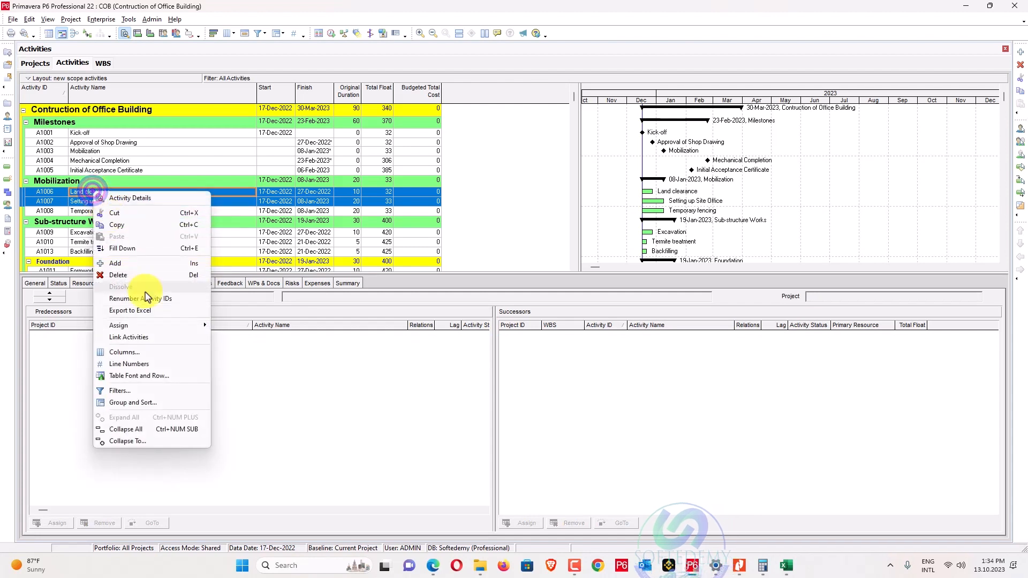
click(153, 339)
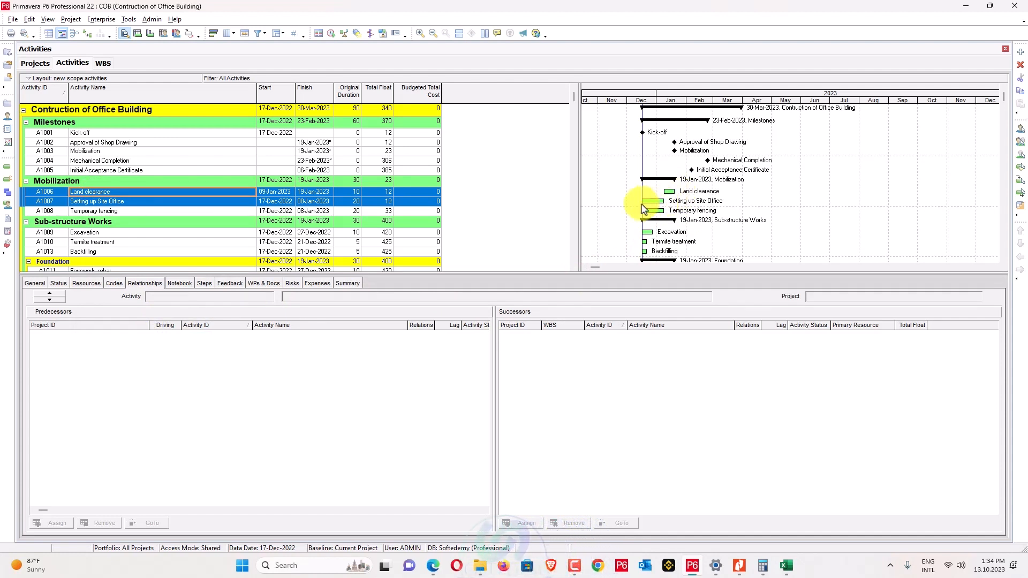
click(159, 202)
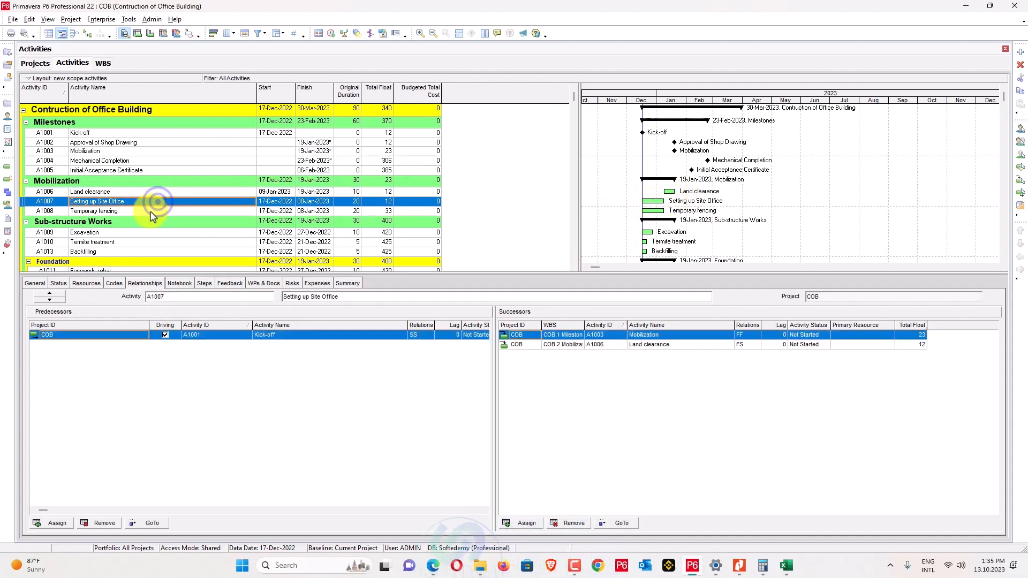
ctrl+click(152, 212)
right_click(152, 212)
click(200, 357)
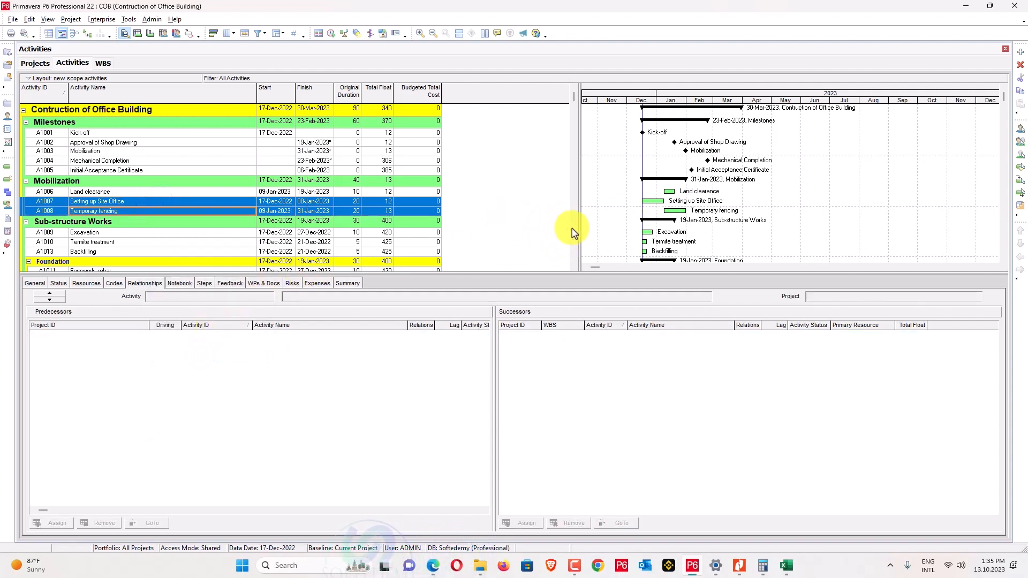
Review the new links on Land clearance and Temporary fencing and show Gantt relationship lines.
click(347, 192)
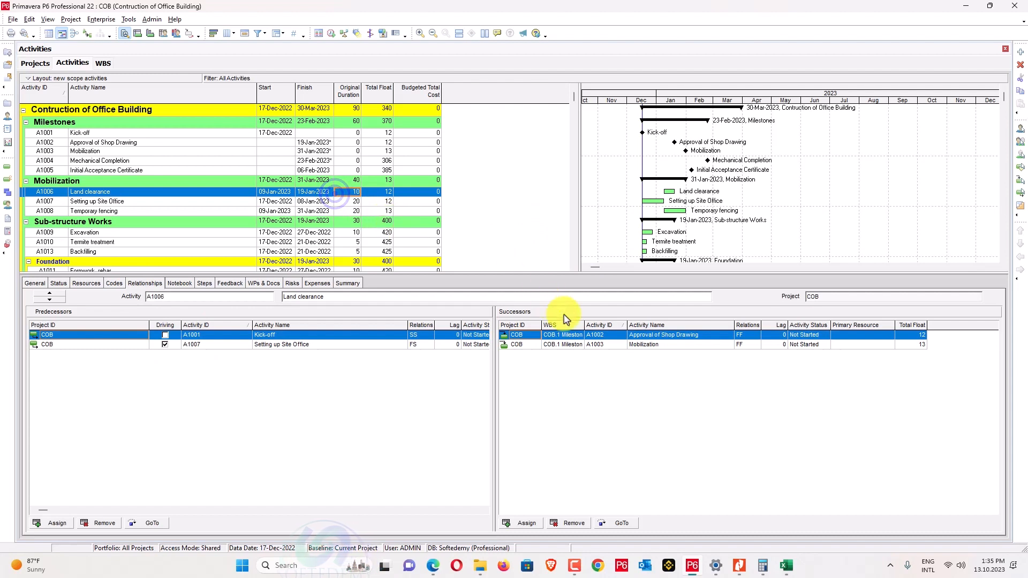
click(319, 211)
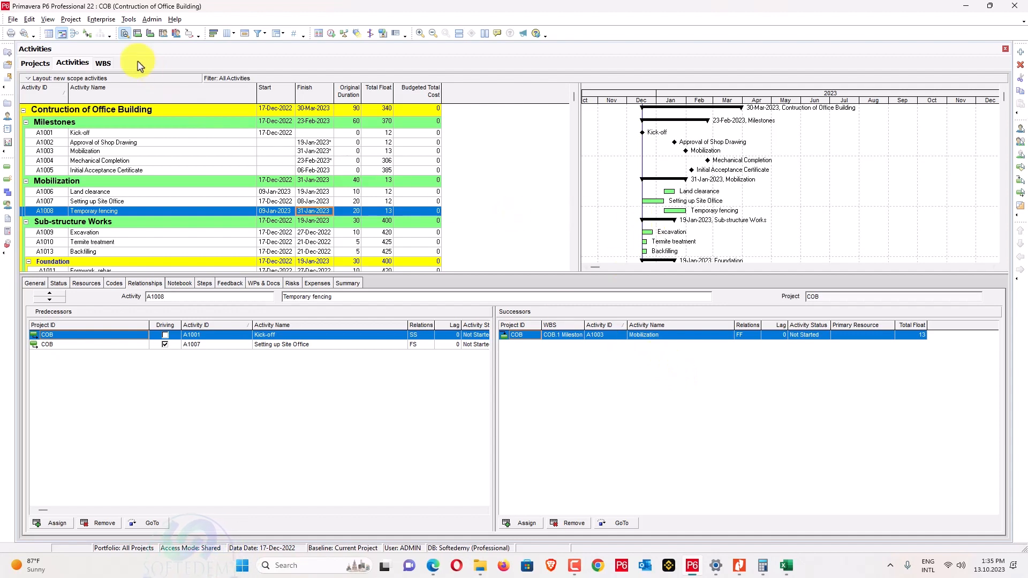
click(88, 34)
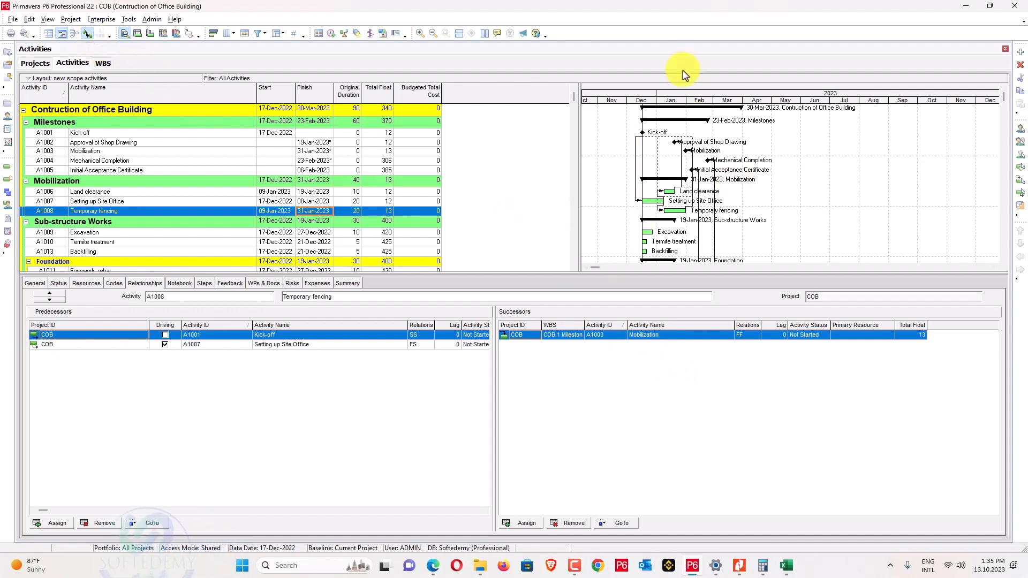
Widen the Gantt timescale to span December 2022 through March 2023, then select Land clearance.
drag(687, 103, 815, 108)
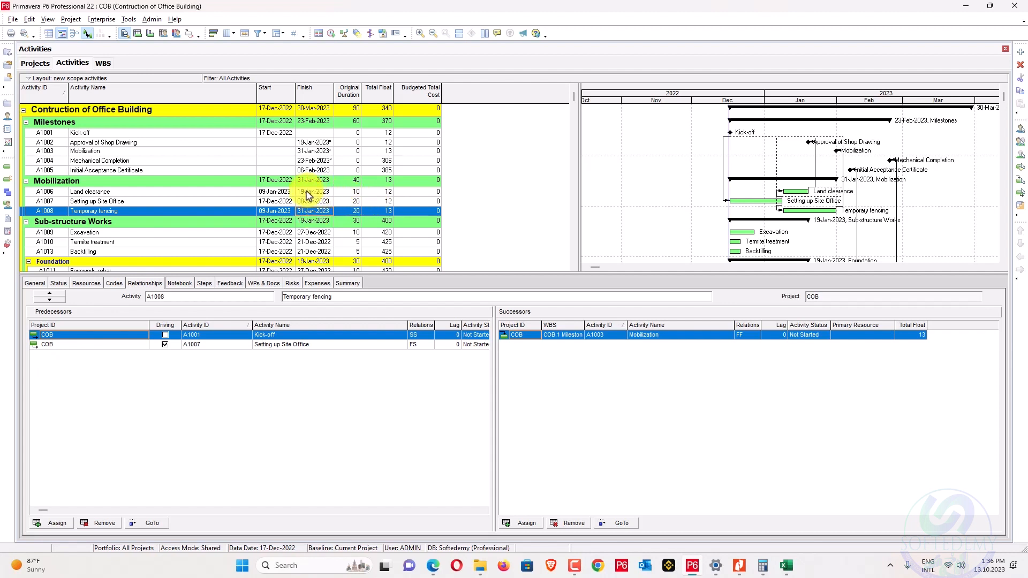
click(307, 192)
Link Temporary fencing to follow Land clearance finish-to-start.
ctrl+click(300, 211)
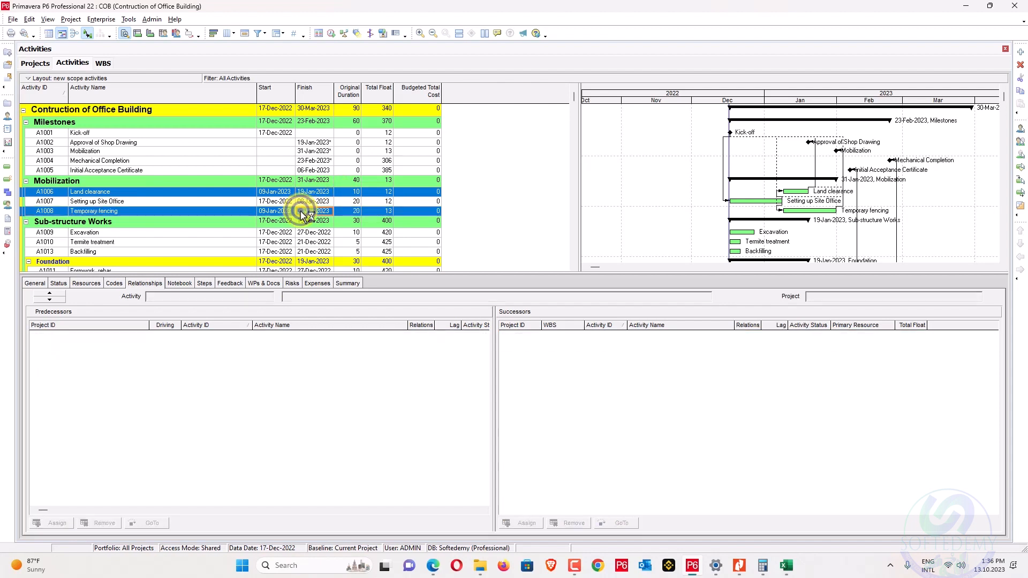
right_click(302, 211)
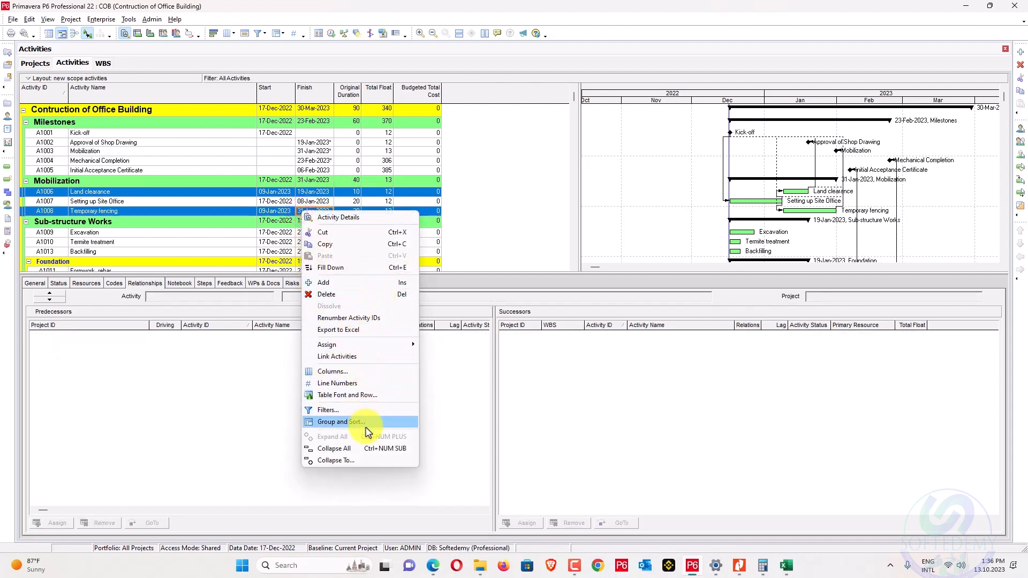
click(374, 356)
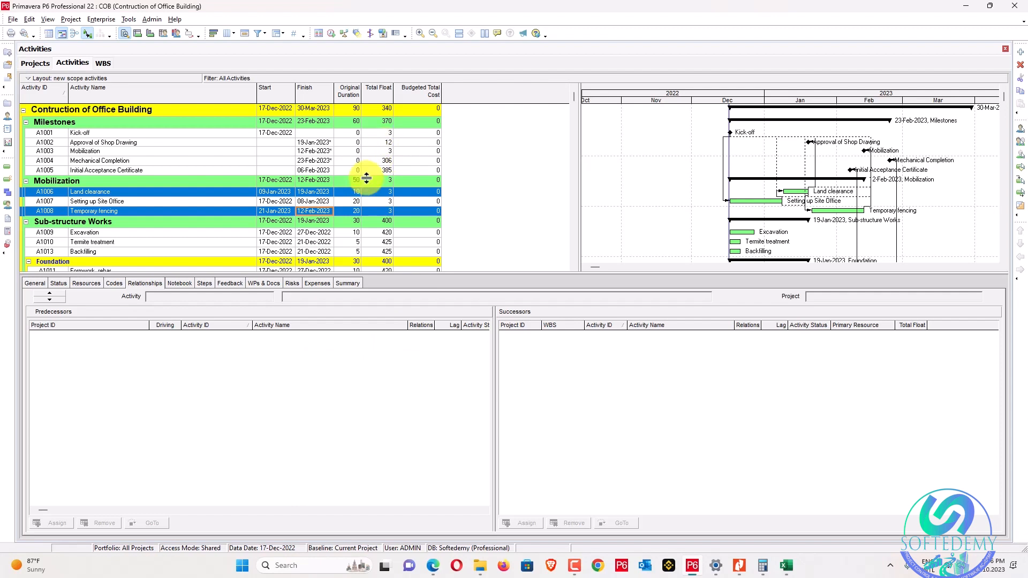
Check predecessors of Approval of Shop Drawing and Temporary fencing against the Excel activity sheet.
click(250, 143)
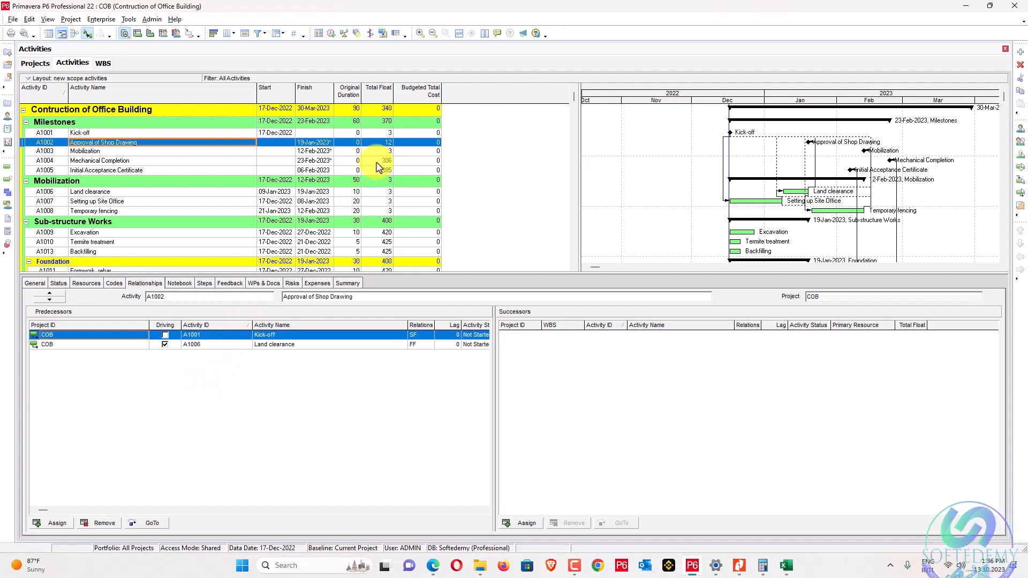
click(315, 212)
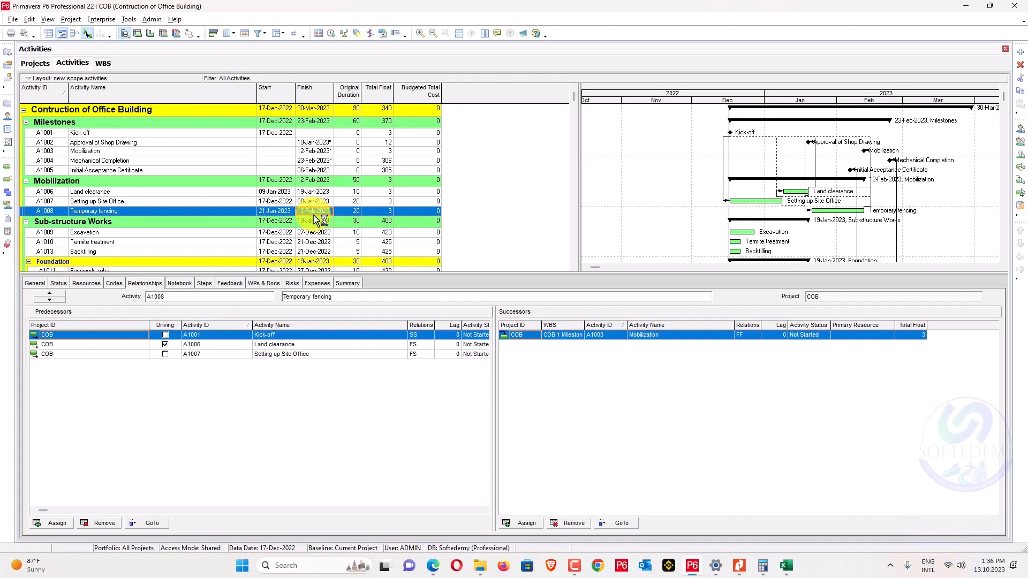
key(alt+Tab)
key(alt+Tab)
key(alt+Tab)
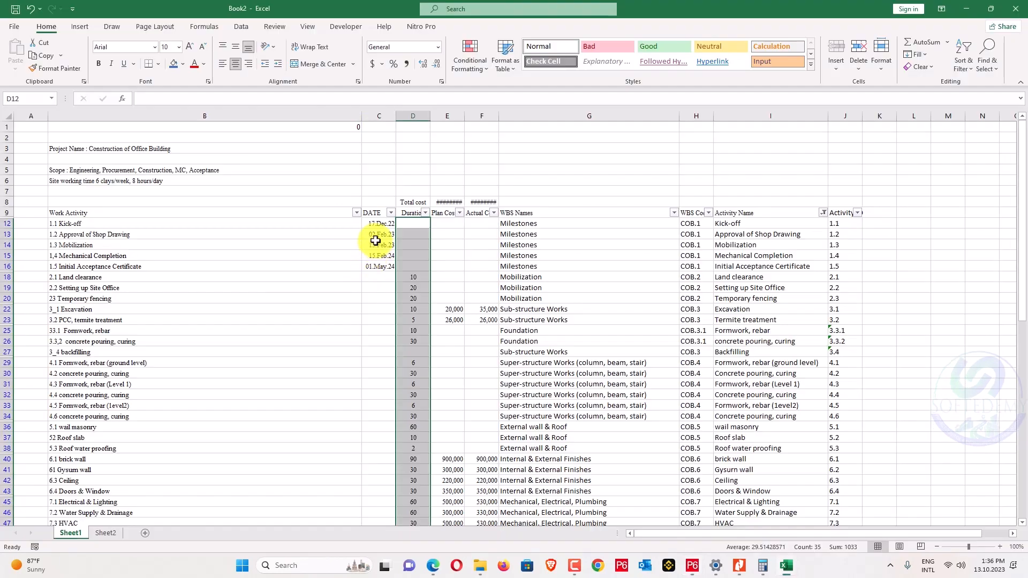
key(alt+Tab)
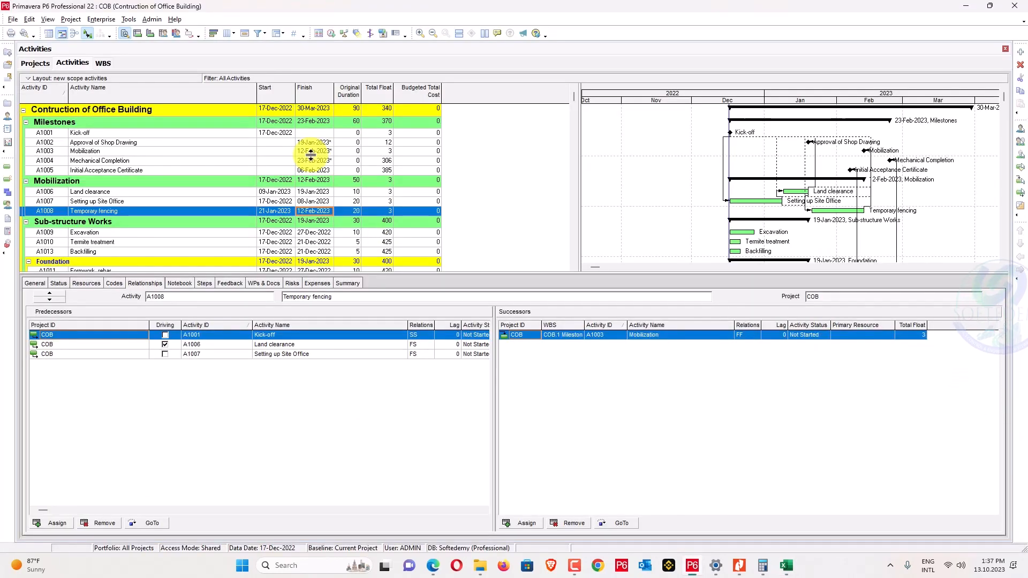
right_click(473, 94)
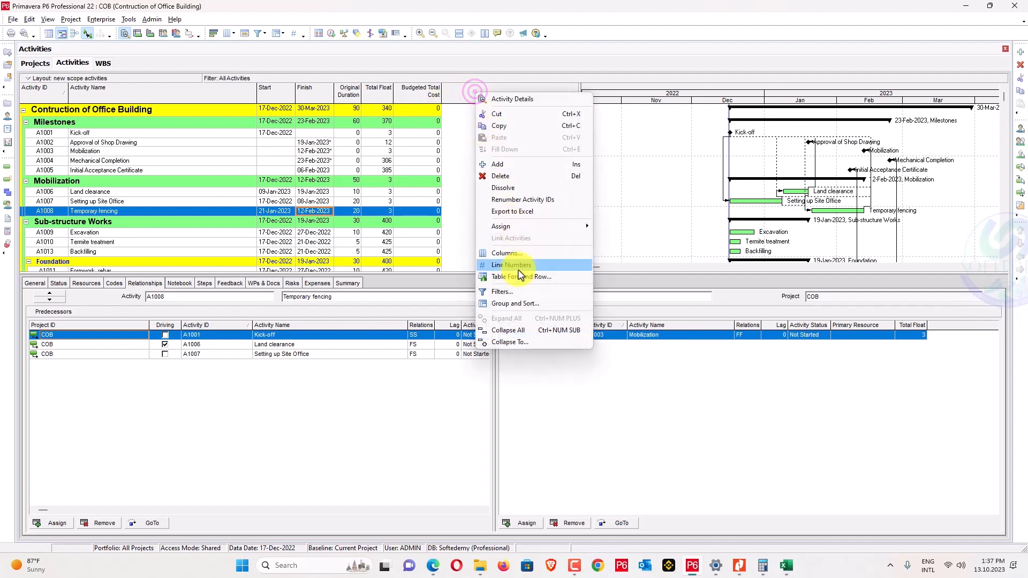
click(506, 253)
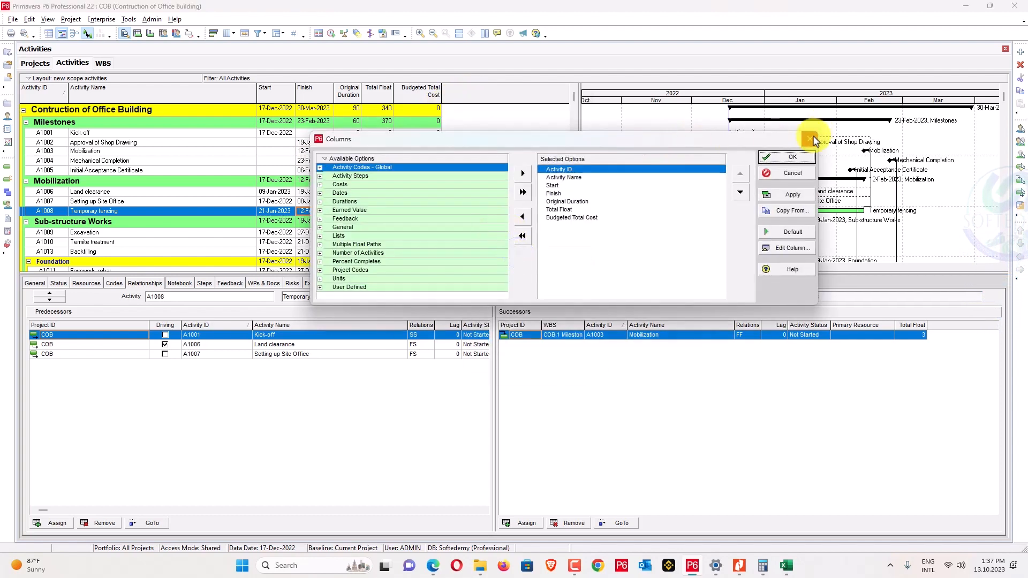
click(812, 136)
click(70, 20)
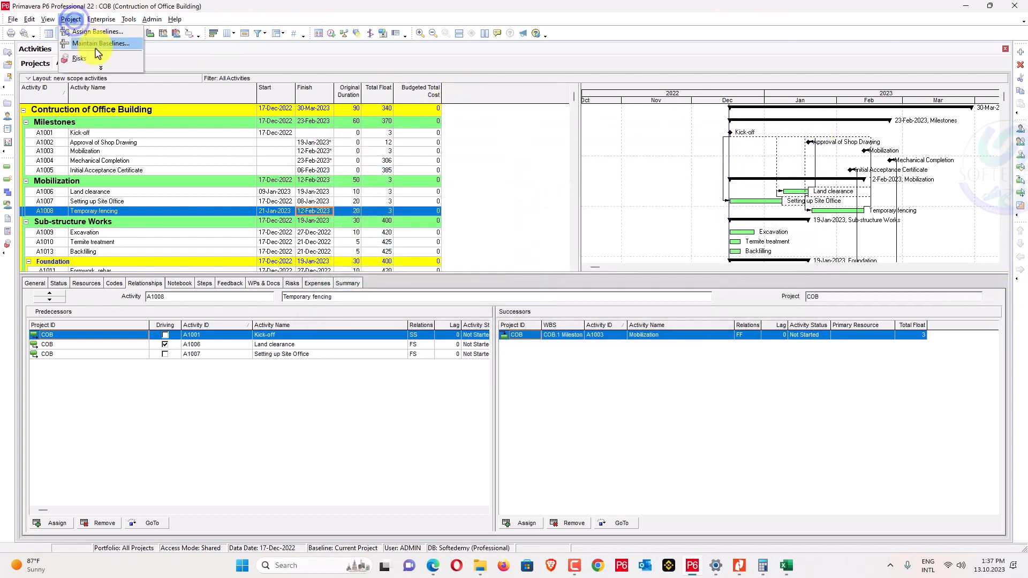
click(101, 68)
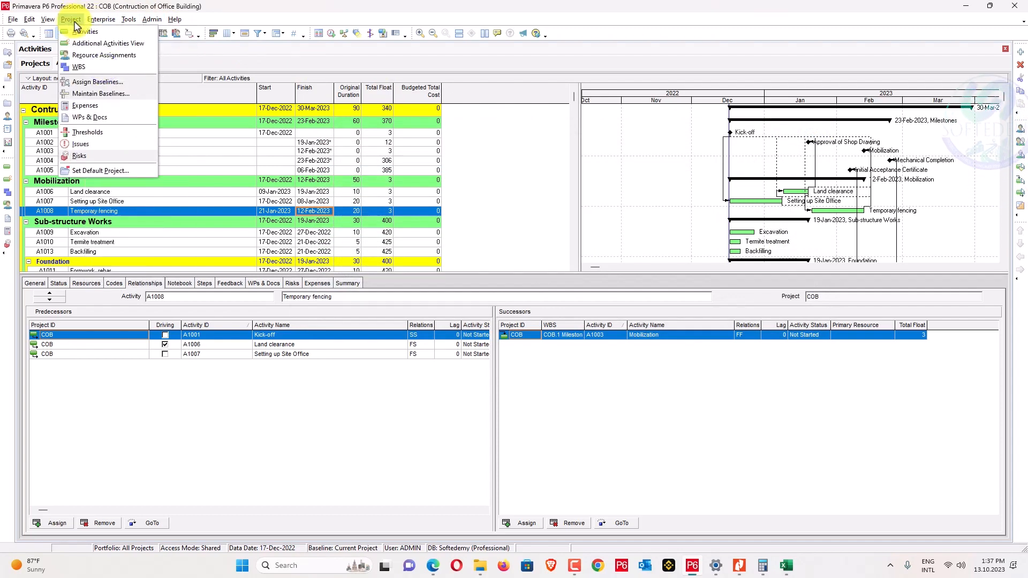
mouse_move(101, 19)
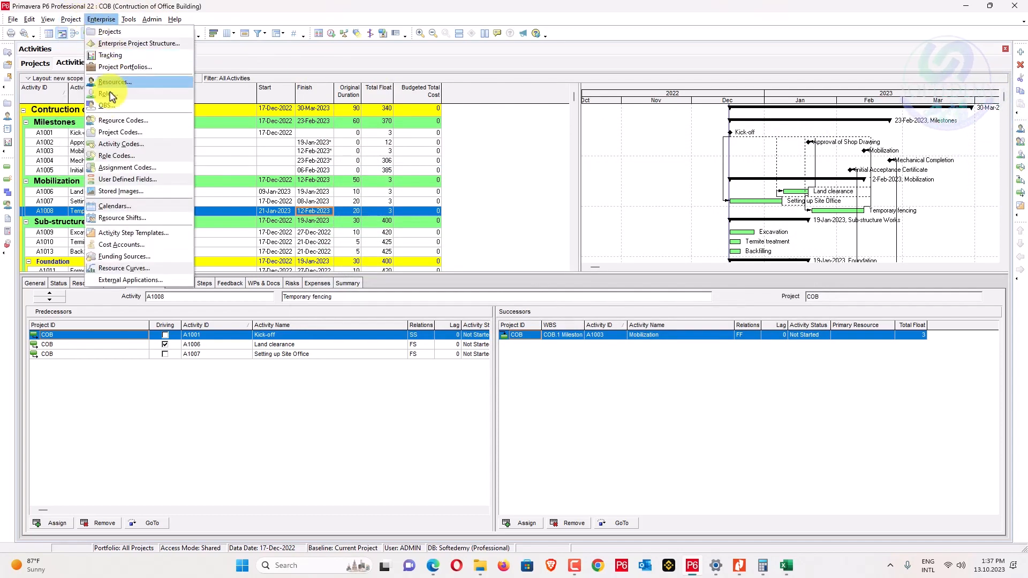
click(127, 205)
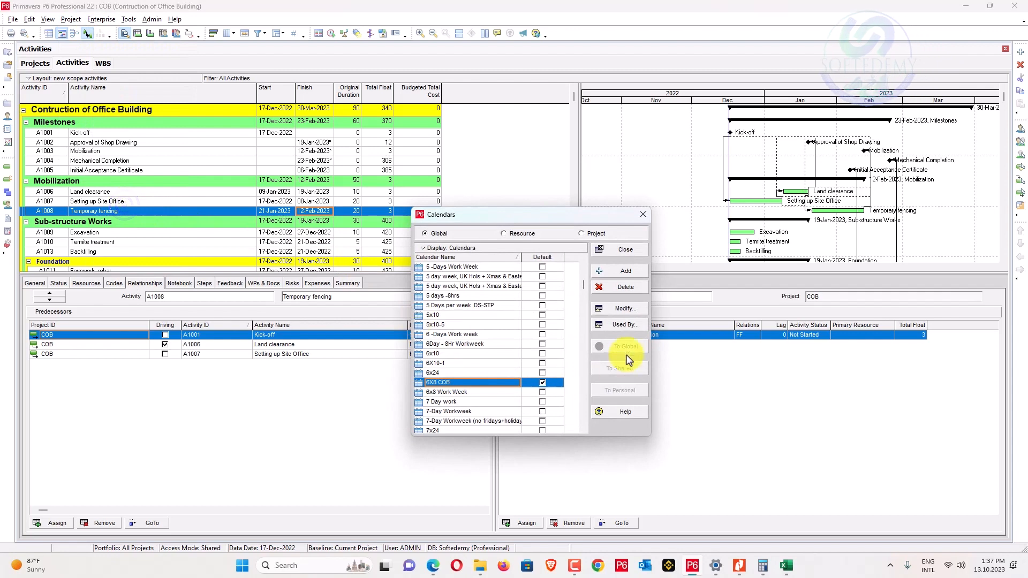
click(624, 309)
click(451, 283)
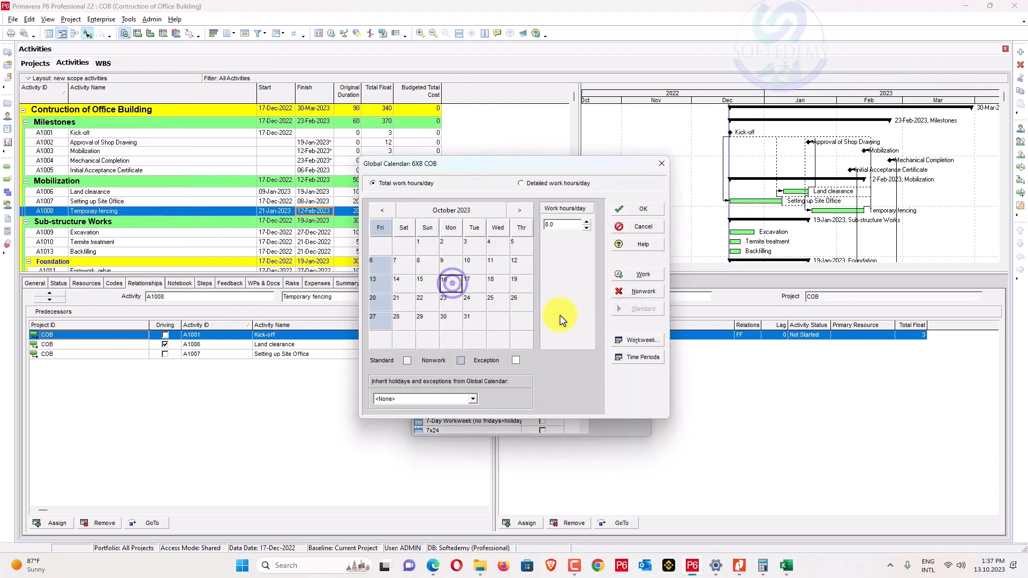
click(624, 339)
click(642, 269)
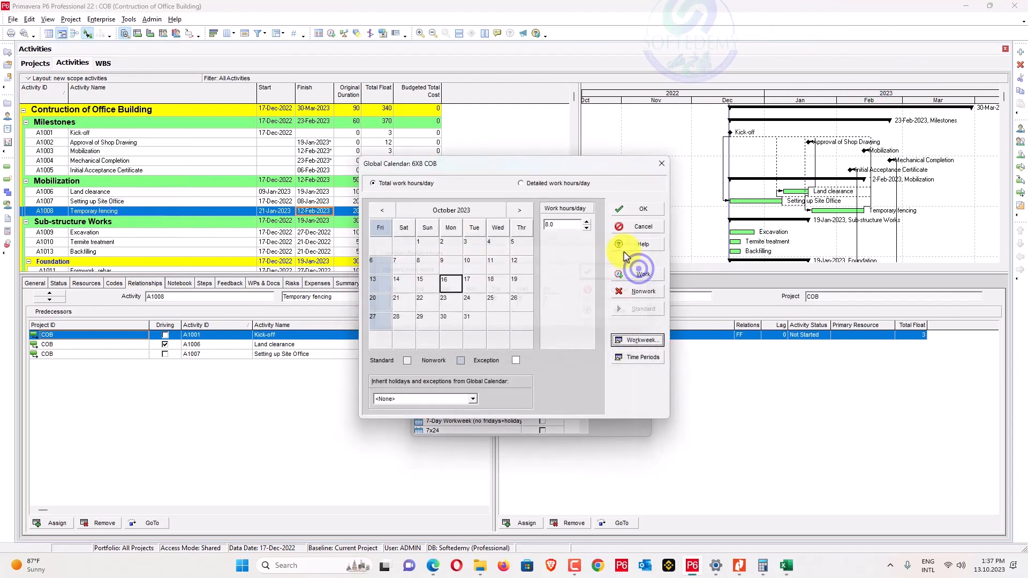
click(646, 209)
click(644, 201)
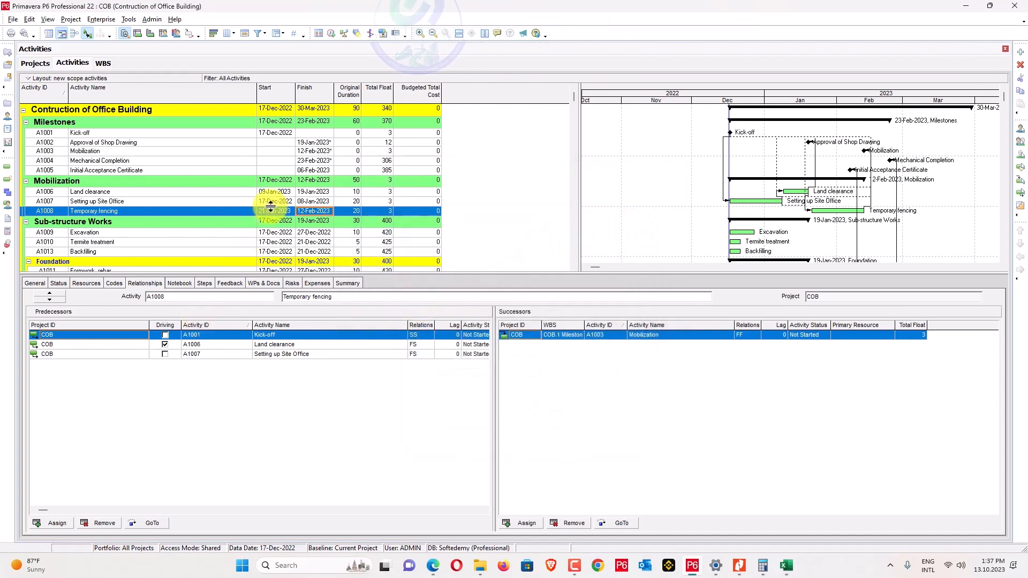
Set a 3-day lag on Setting up Site Office's start-to-start link from Kick-off.
click(277, 192)
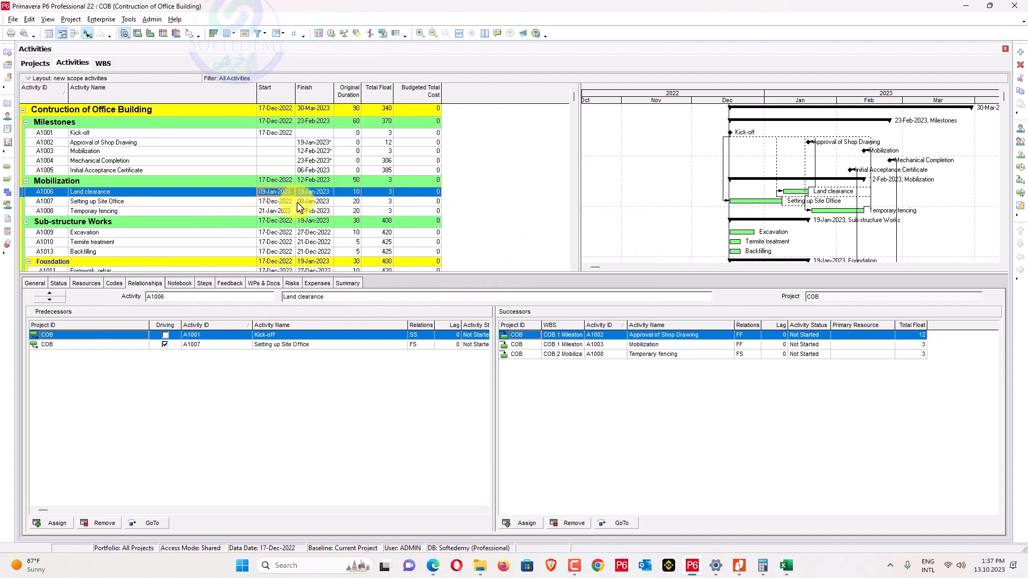
click(287, 202)
click(452, 334)
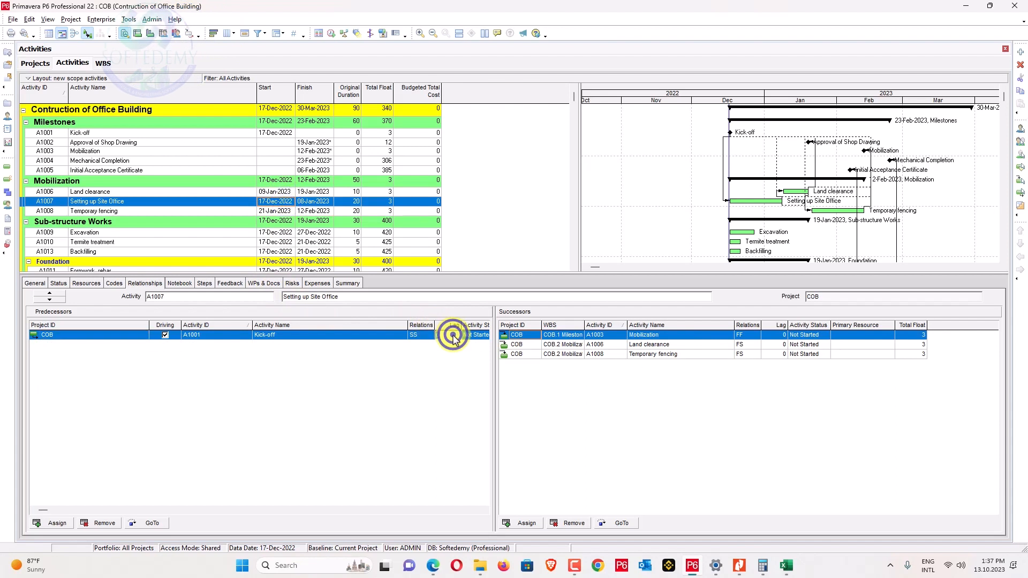
text(3)
key(Return)
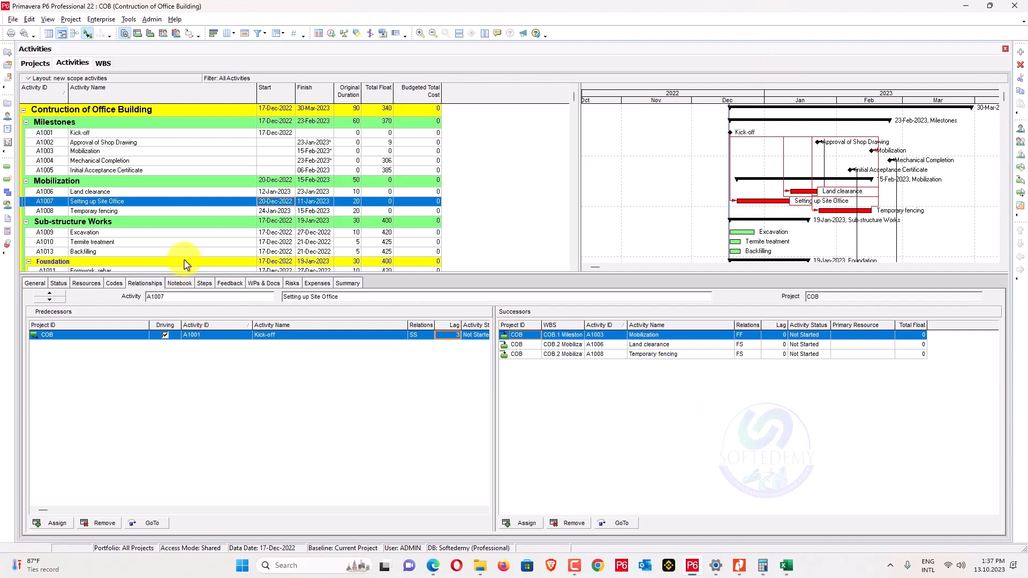
Review the relationships of Excavation, Setting up Site Office and Land clearance.
click(166, 232)
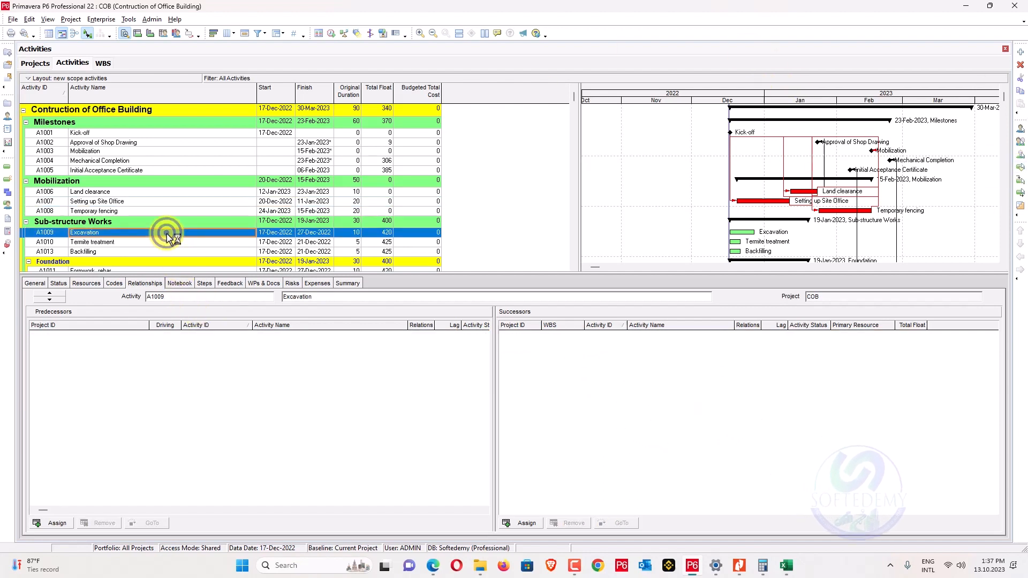
click(161, 202)
click(162, 192)
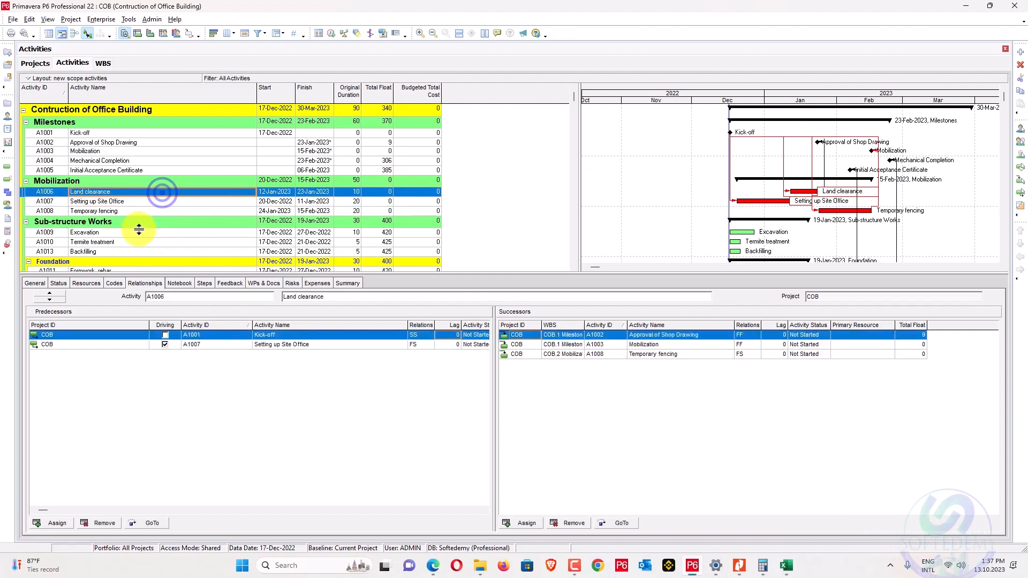
Link Excavation to follow Land clearance finish-to-start.
ctrl+click(135, 237)
right_click(135, 237)
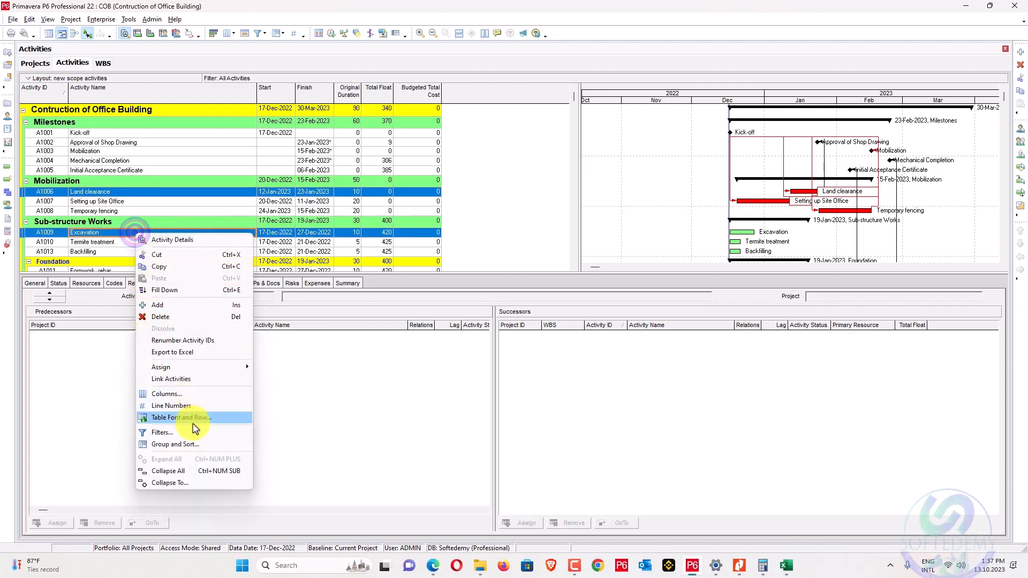
click(193, 380)
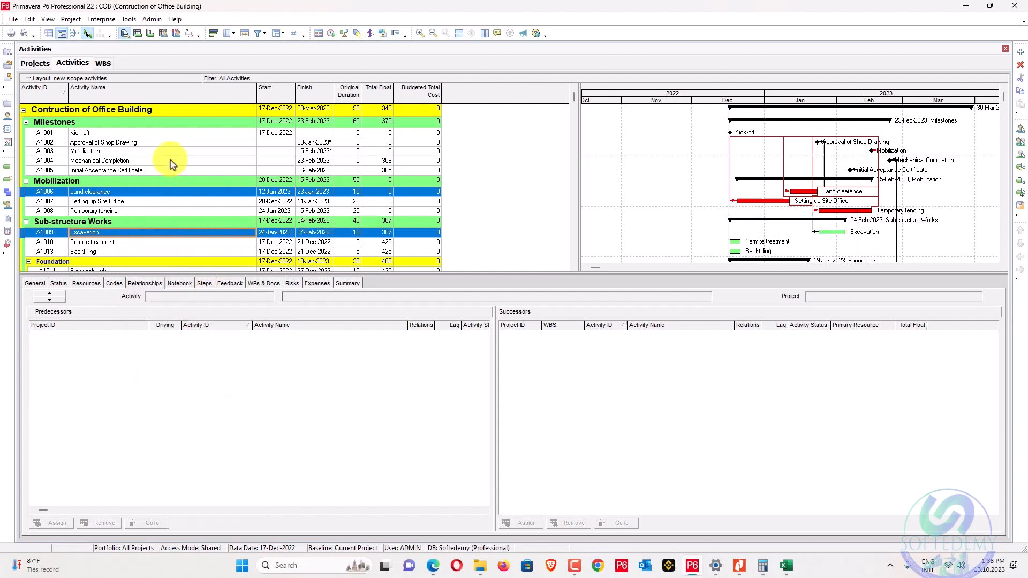
Add Excavation as a finish-to-finish predecessor of Approval of Shop Drawing.
click(188, 143)
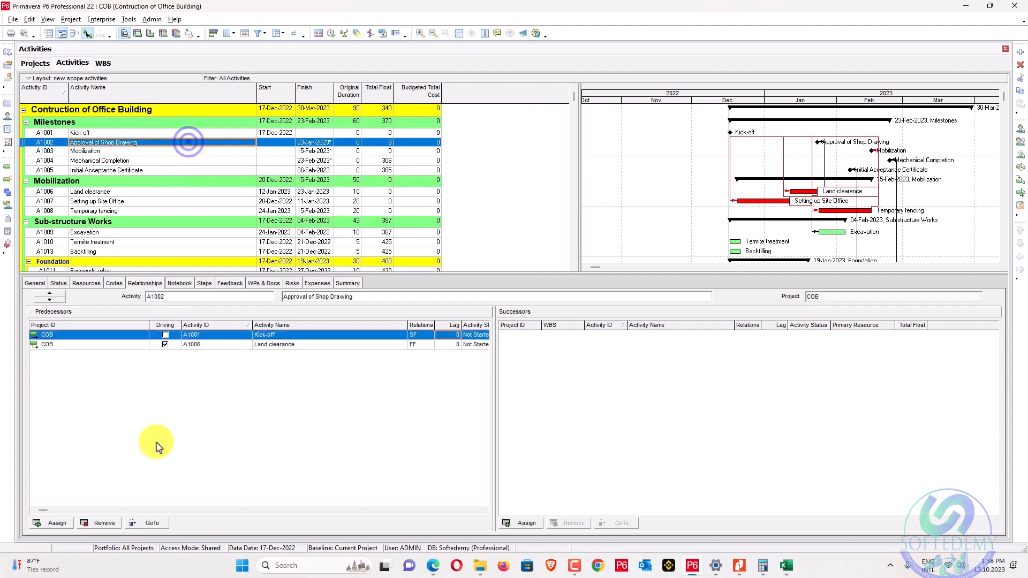
click(57, 523)
double_click(573, 413)
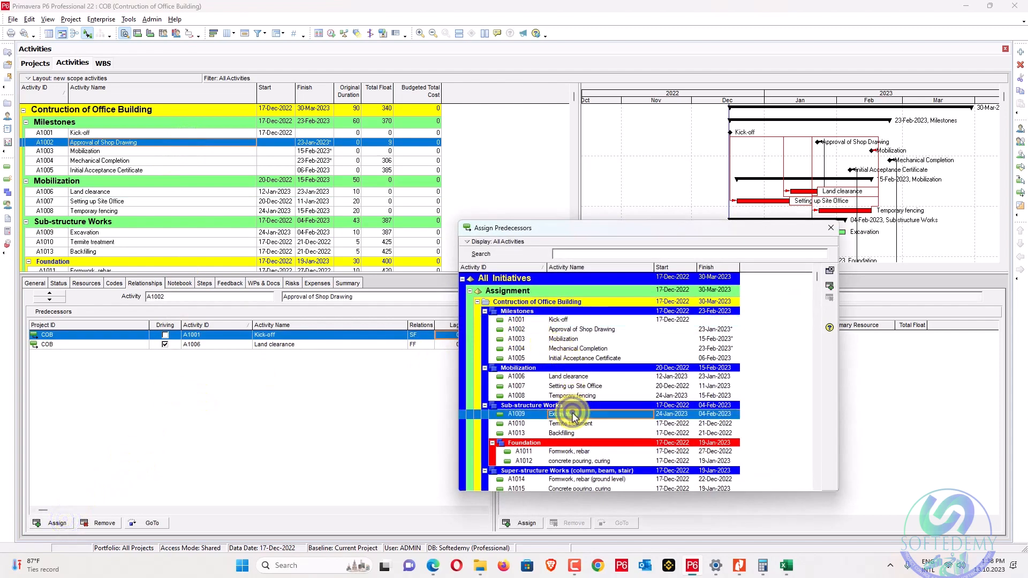
click(831, 229)
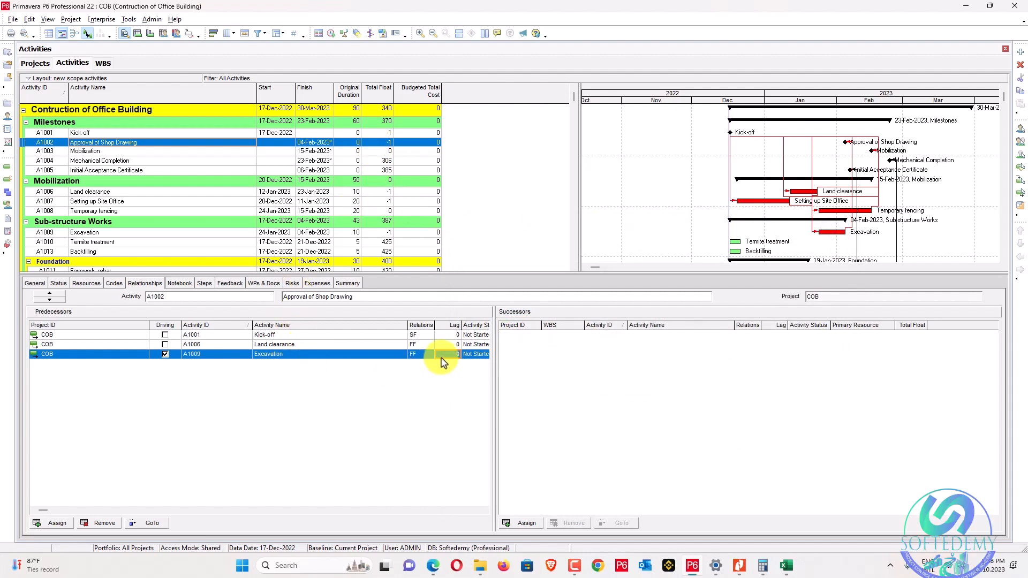
Set a -1 day lag on Excavation's link from Land clearance.
click(291, 233)
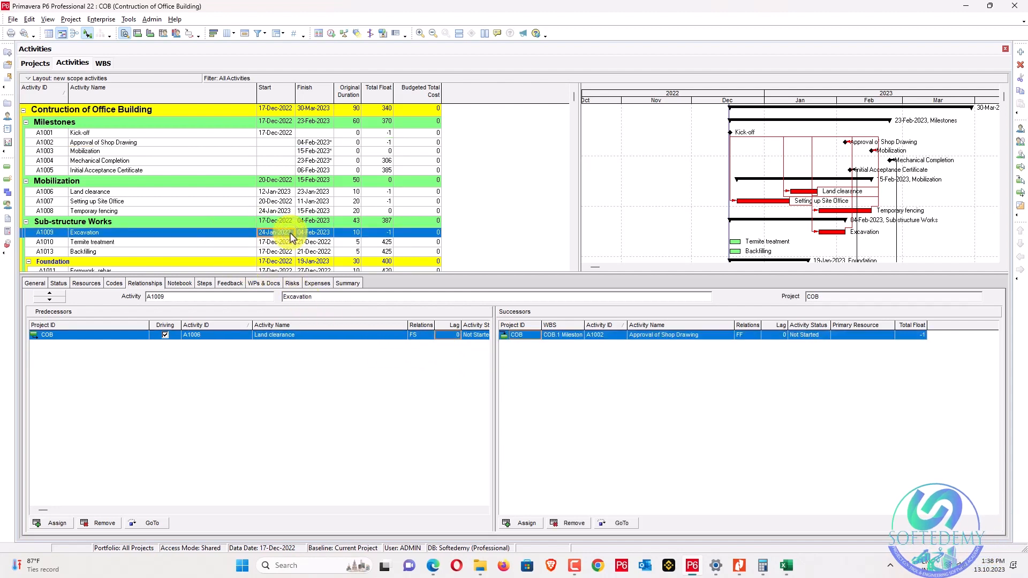
click(447, 336)
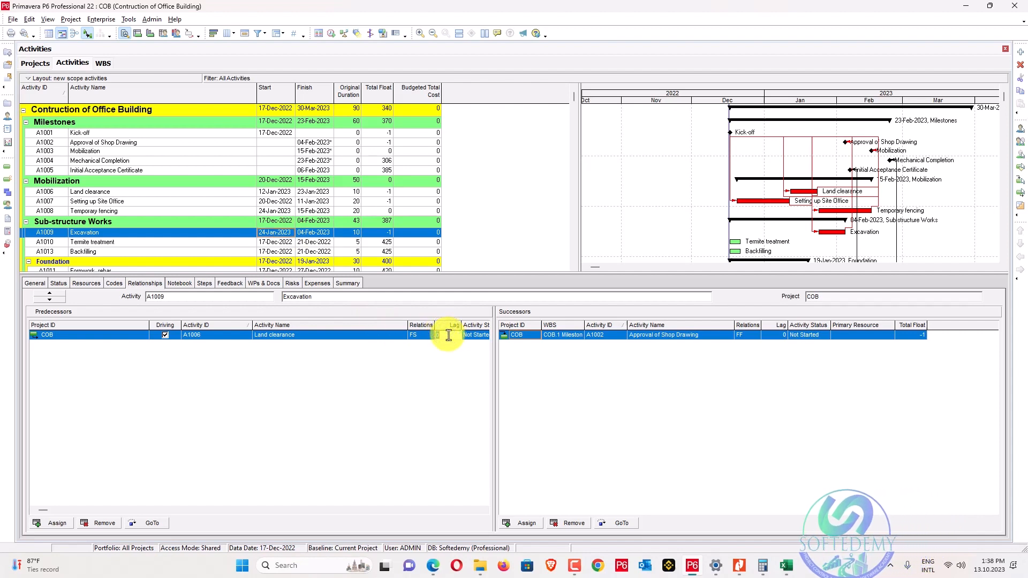
click(426, 336)
text(-)
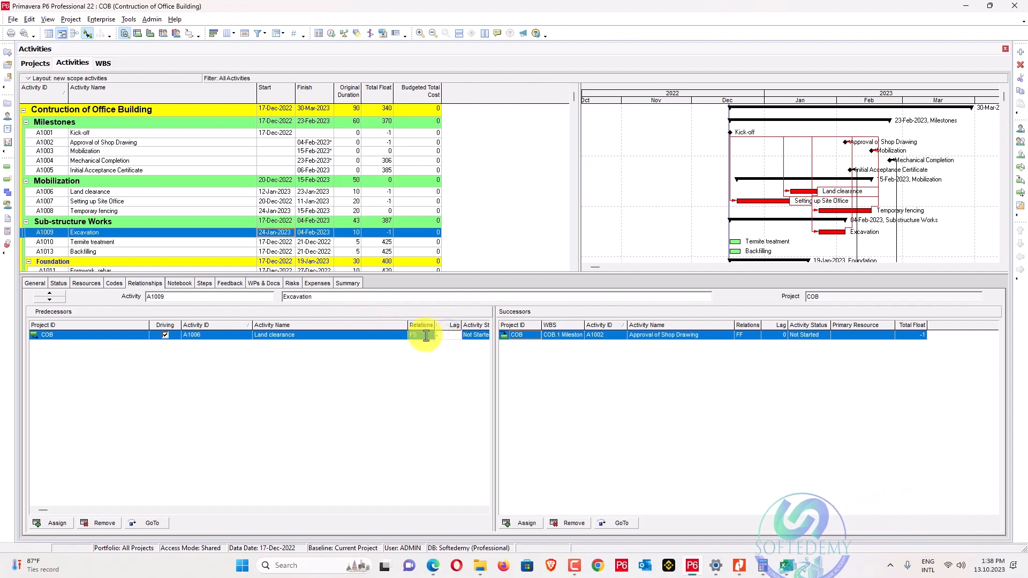
text(1)
key(Return)
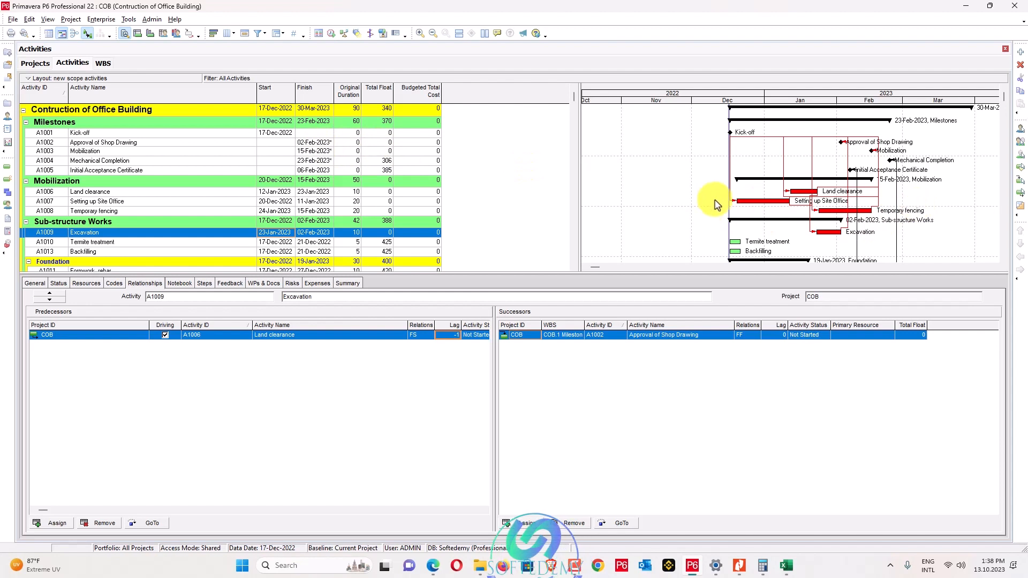
Chain Excavation, Termite treatment and Backfilling in sequence.
scroll(752, 181, down, 1)
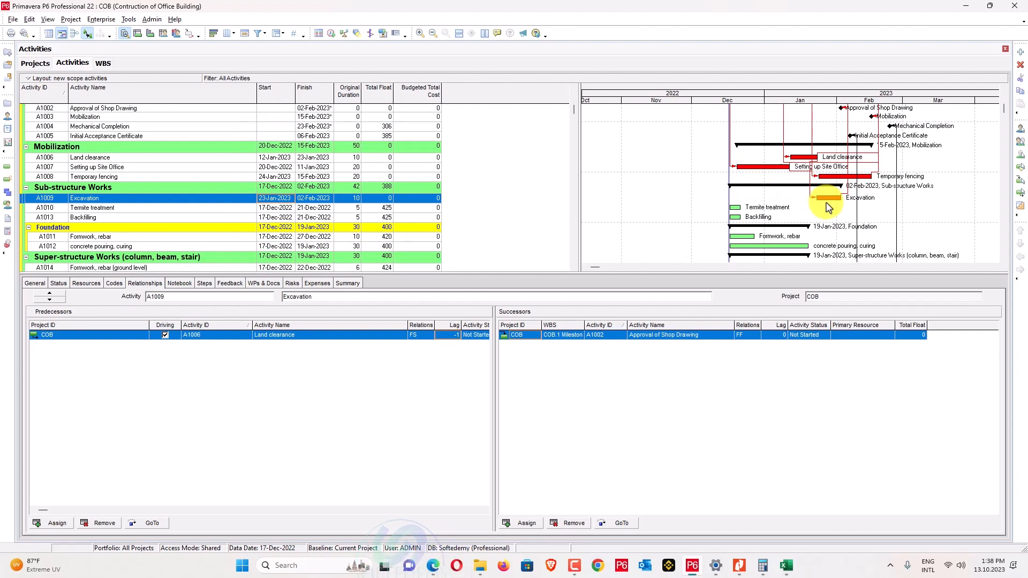
scroll(763, 198, down, 1)
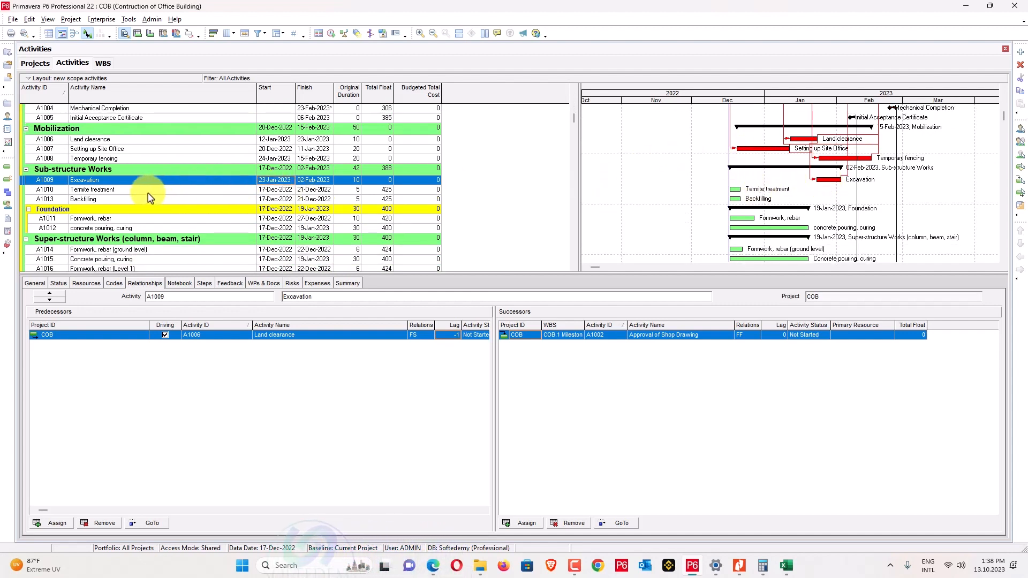
scroll(150, 198, up, 1)
click(144, 209)
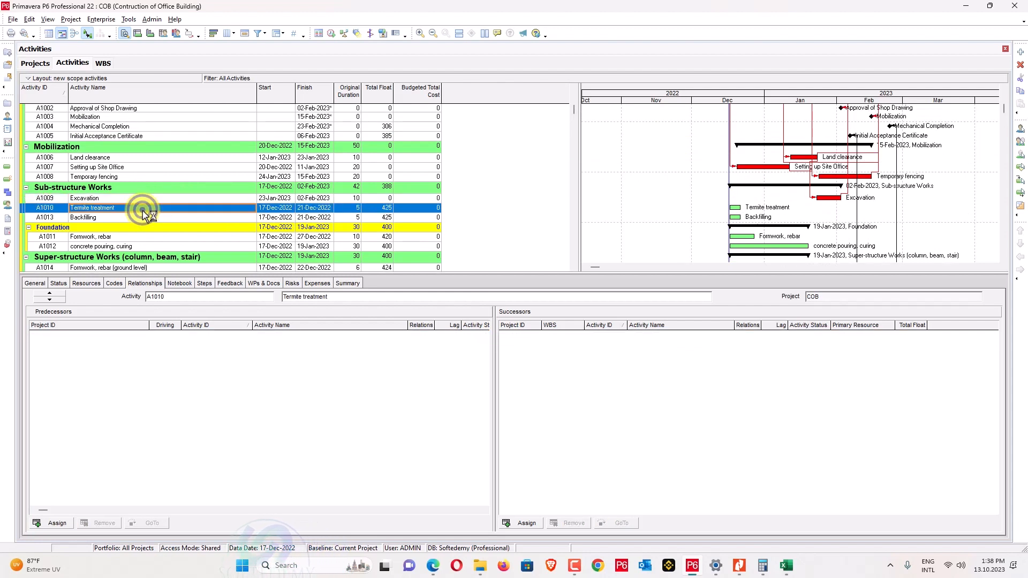
ctrl+click(143, 199)
right_click(144, 208)
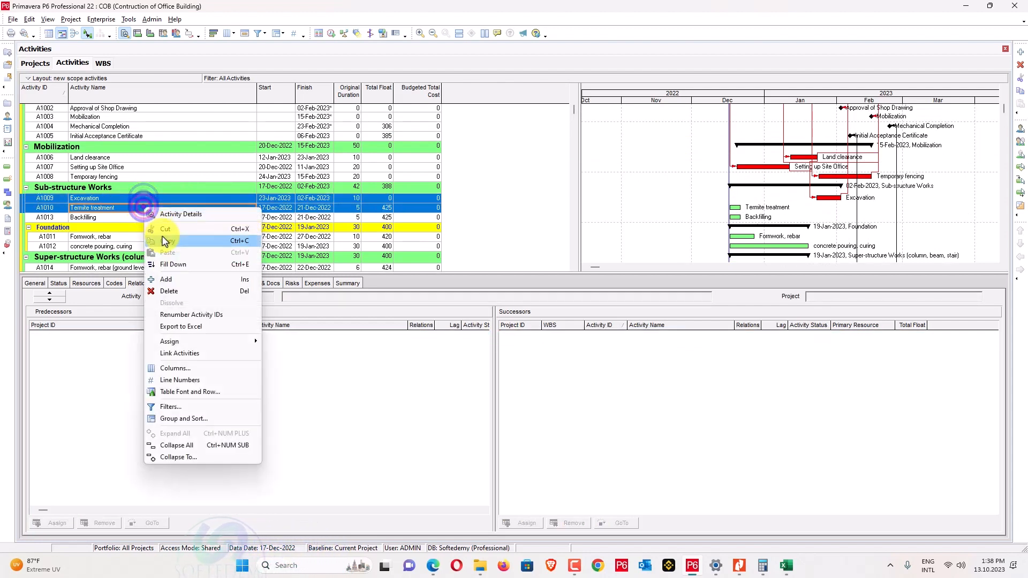
click(213, 351)
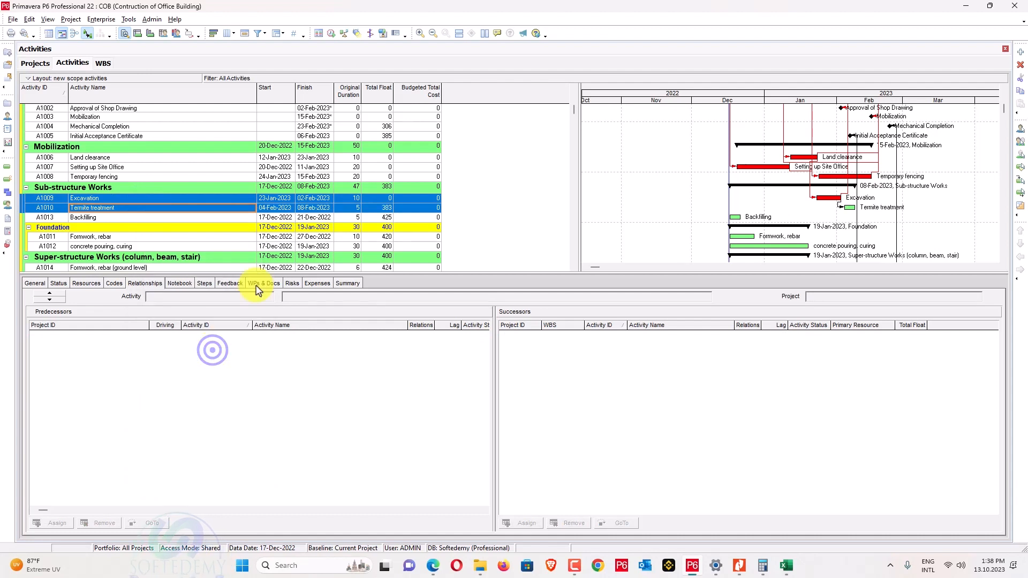
click(128, 208)
ctrl+click(130, 220)
right_click(130, 220)
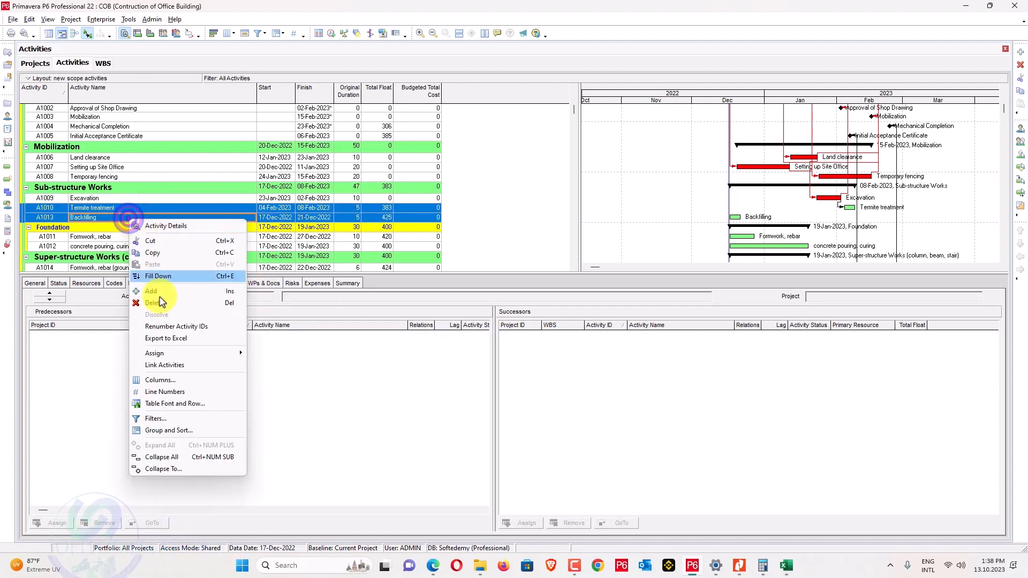
click(167, 363)
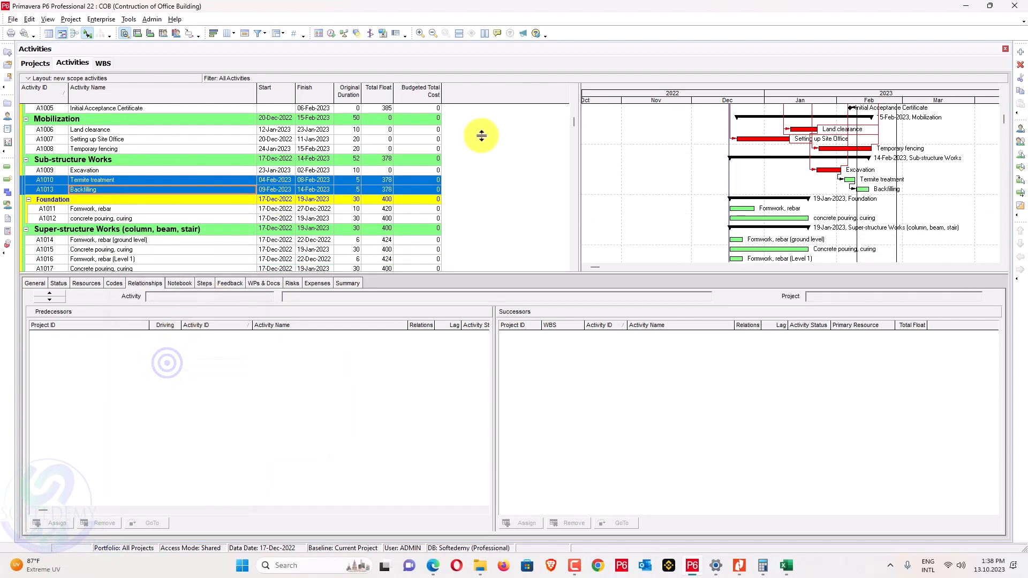
Link Foundation A1011 to A1012 and chain Super-structure activities A1014 through A1019.
scroll(663, 153, down, 2)
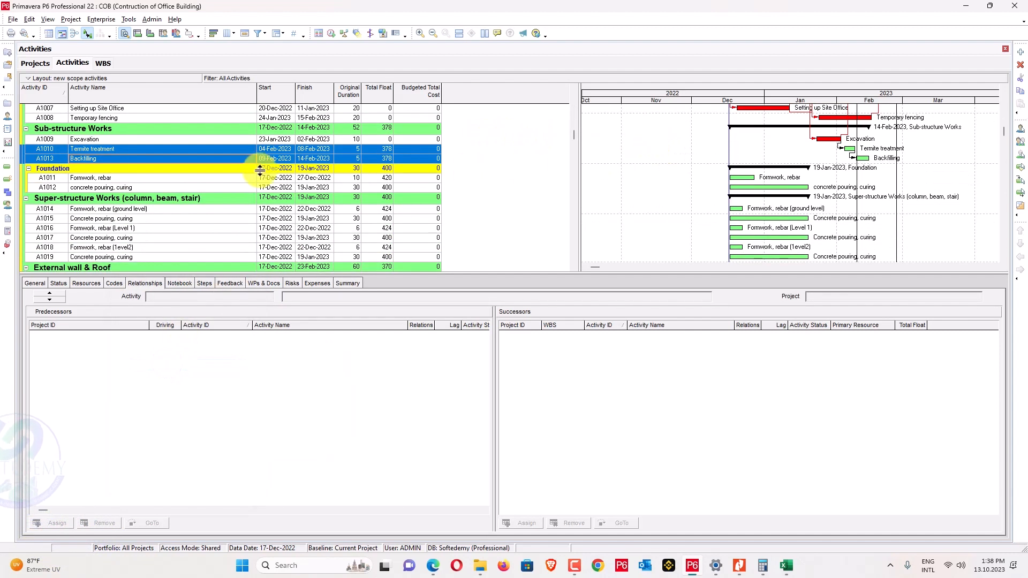
click(212, 179)
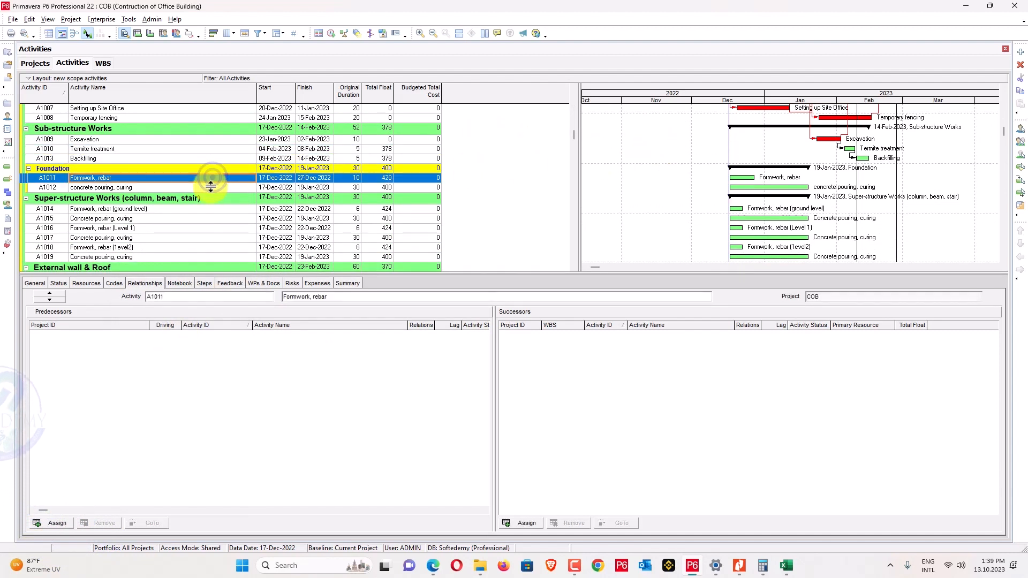
ctrl+click(211, 188)
right_click(212, 188)
click(246, 332)
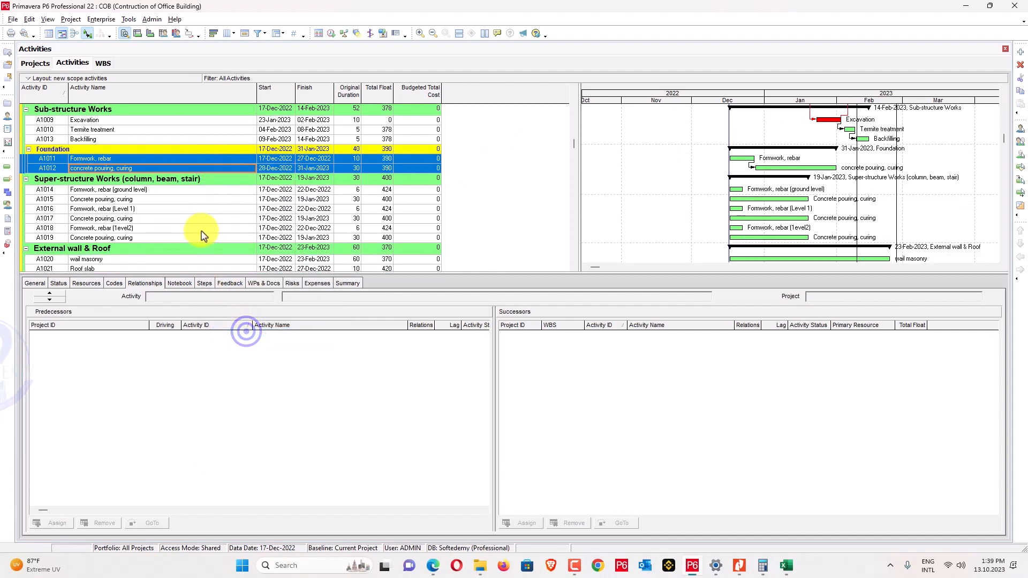
click(162, 191)
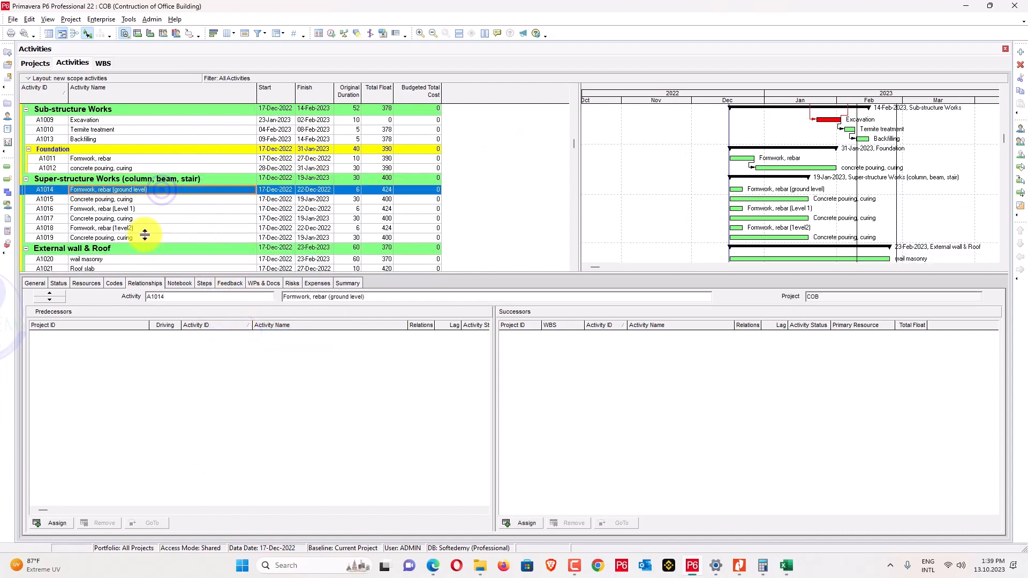
ctrl+click(145, 237)
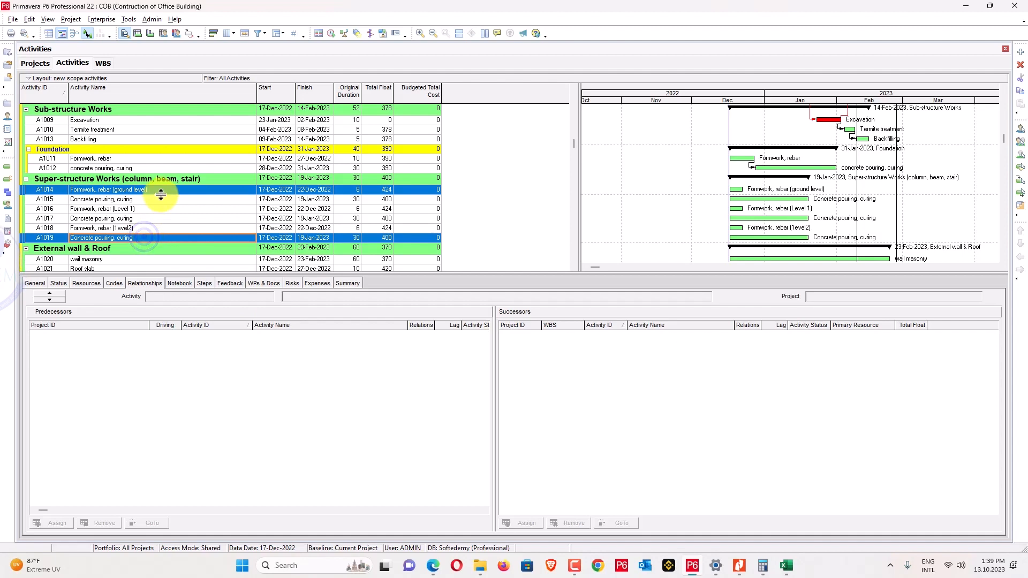
click(154, 191)
shift+click(146, 238)
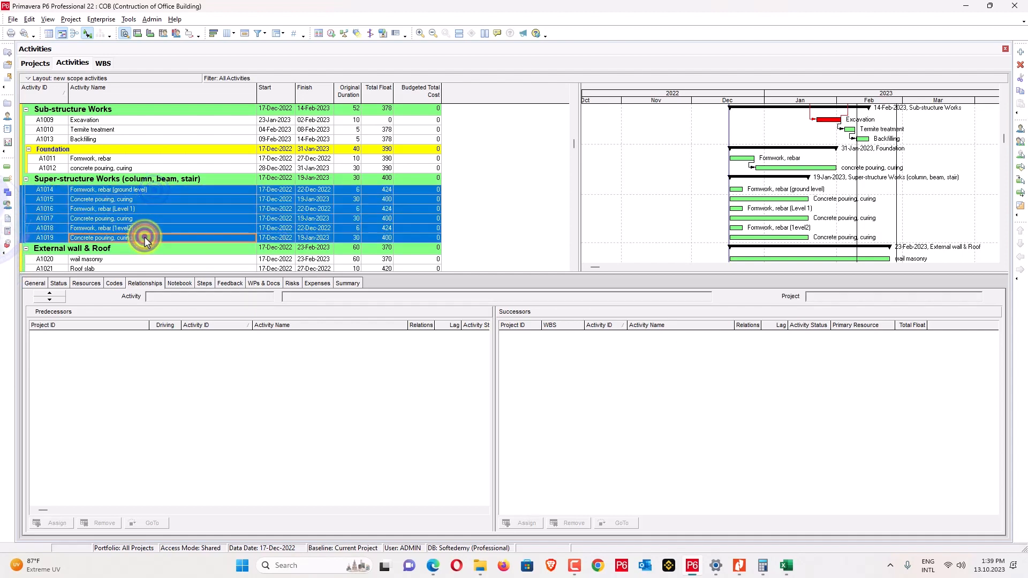
right_click(140, 230)
click(191, 379)
Chain wall masonry, Roof slab and Roof water proofing, then brick wall through Doors & Window.
scroll(232, 230, down, 3)
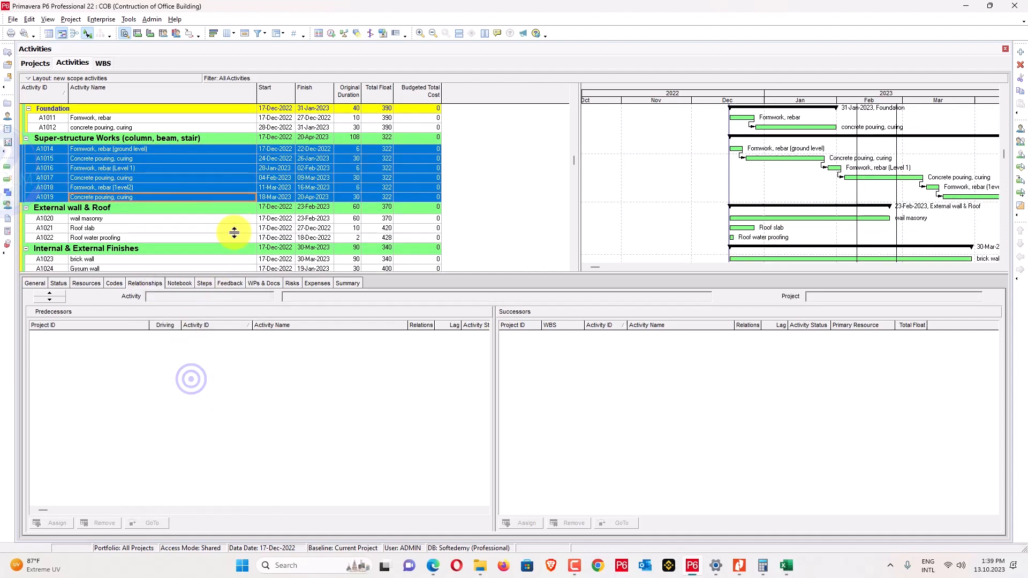
click(107, 190)
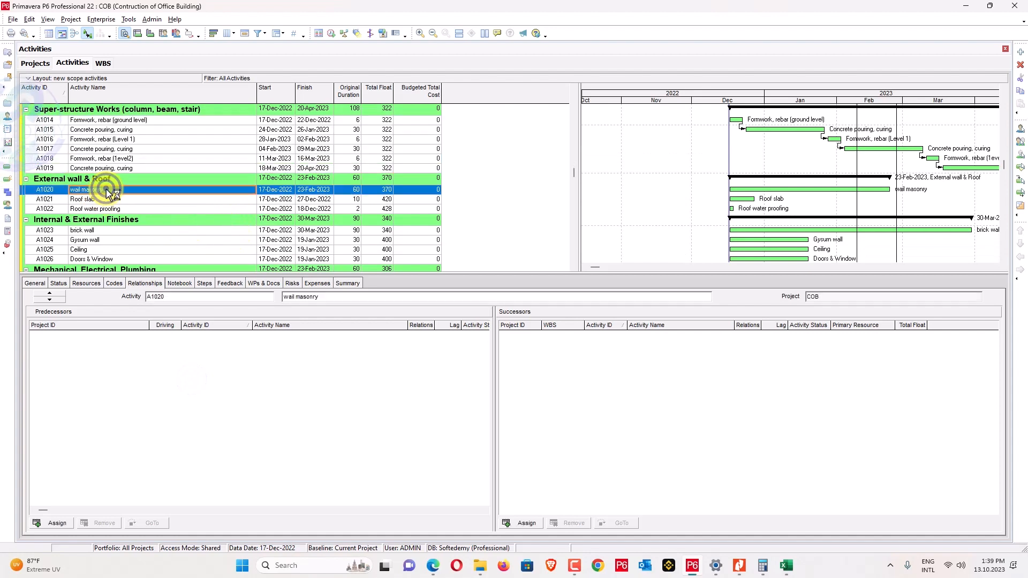
shift+click(106, 208)
right_click(104, 207)
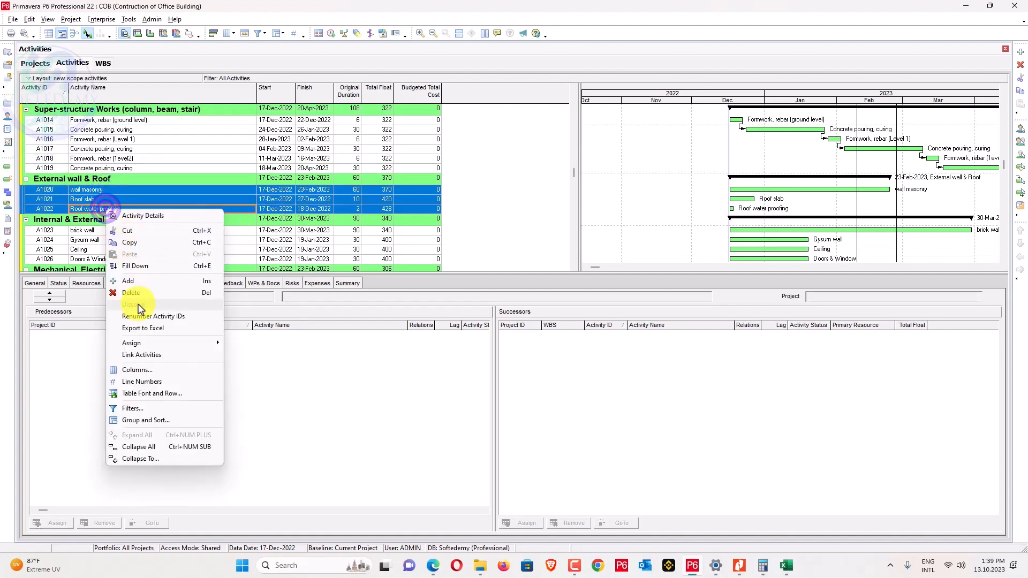
click(148, 354)
scroll(161, 234, down, 1)
click(122, 199)
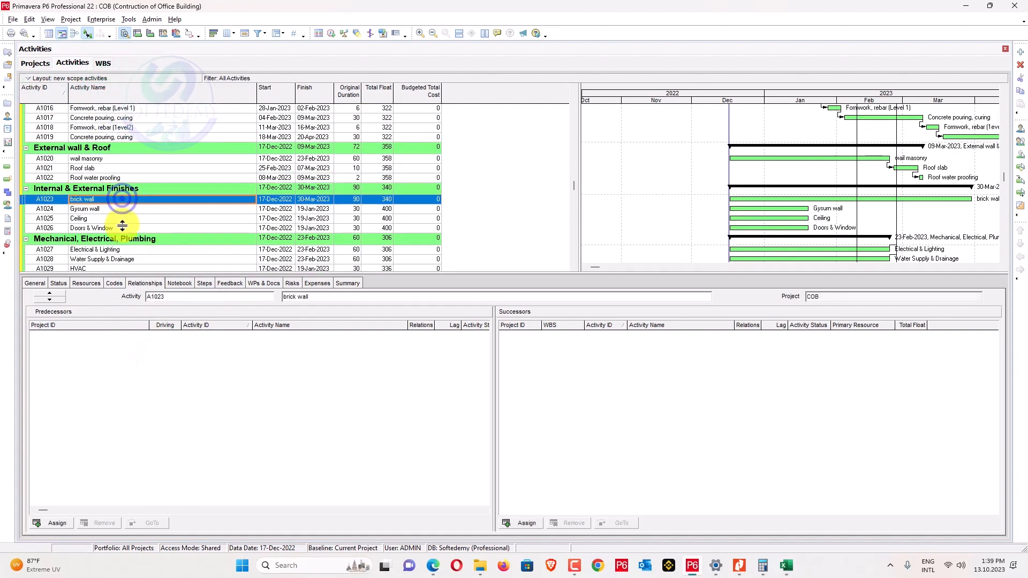
shift+click(120, 227)
right_click(121, 229)
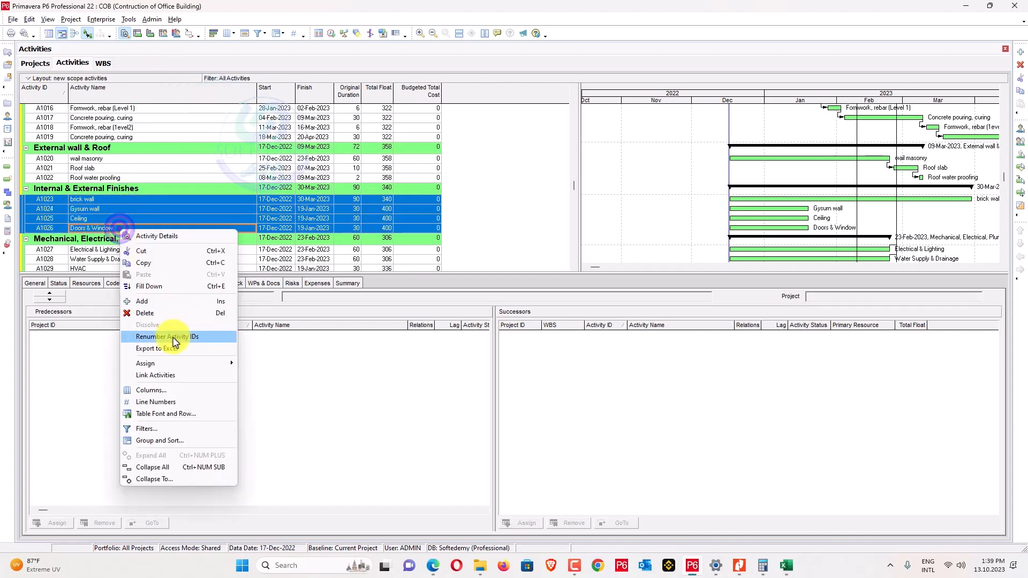
click(173, 375)
Chain MEP activities A1027–A1032 and link Floor skirting, tiling after Wall plaster, painting.
scroll(173, 195, down, 1)
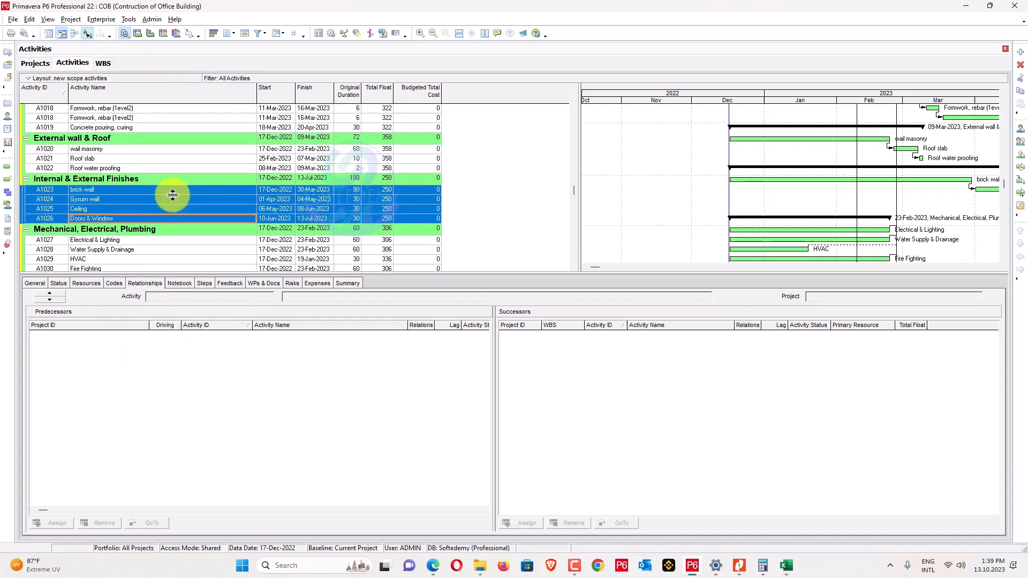
scroll(173, 195, down, 2)
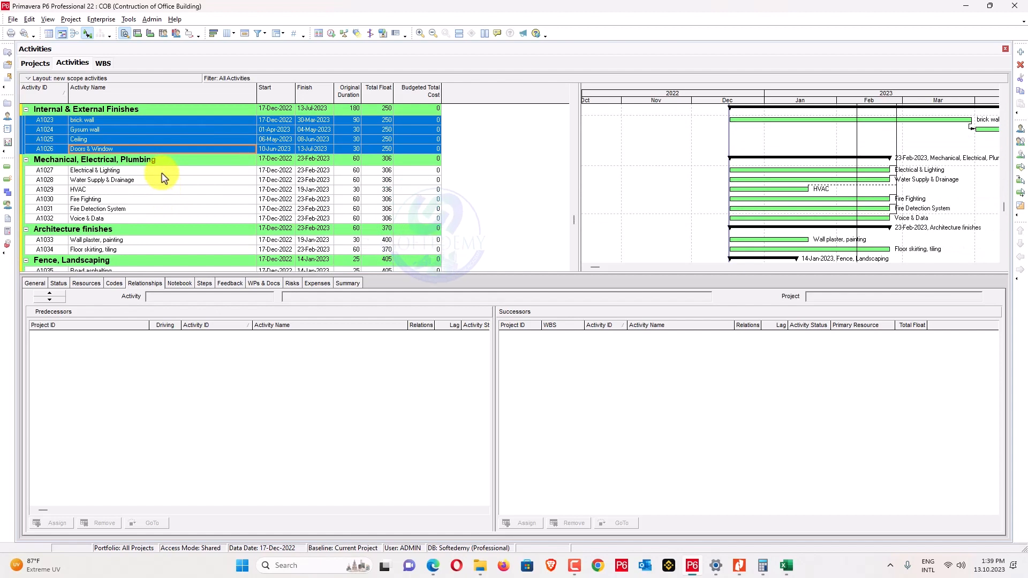
click(162, 170)
shift+click(130, 219)
right_click(132, 219)
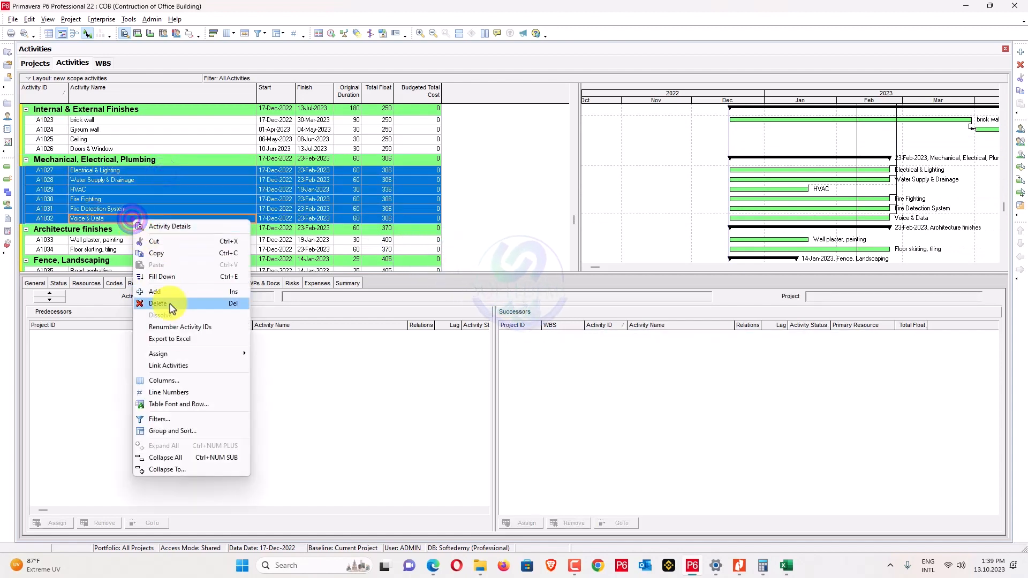
click(183, 365)
scroll(268, 236, up, 1)
click(127, 209)
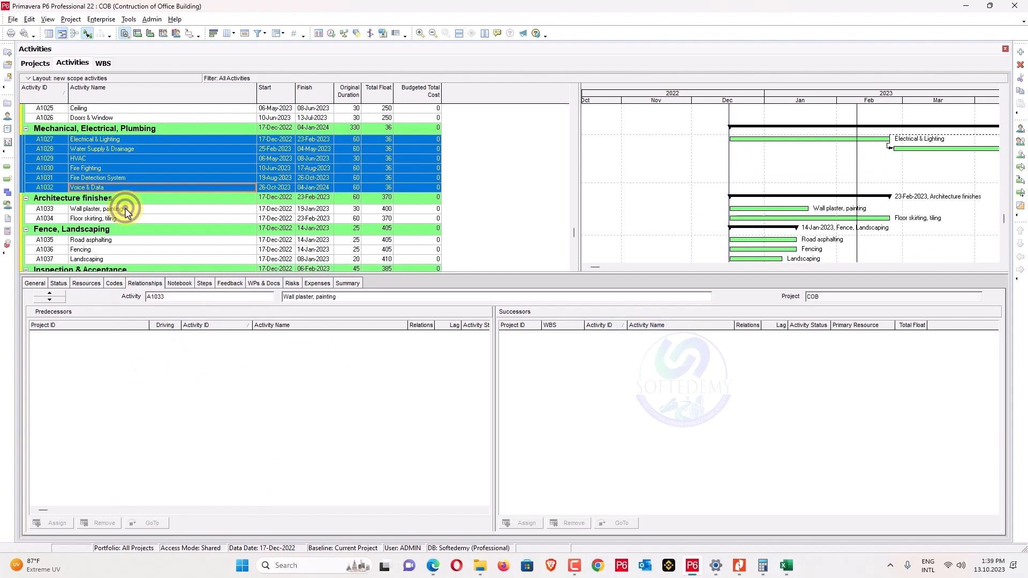
shift+click(124, 219)
right_click(128, 218)
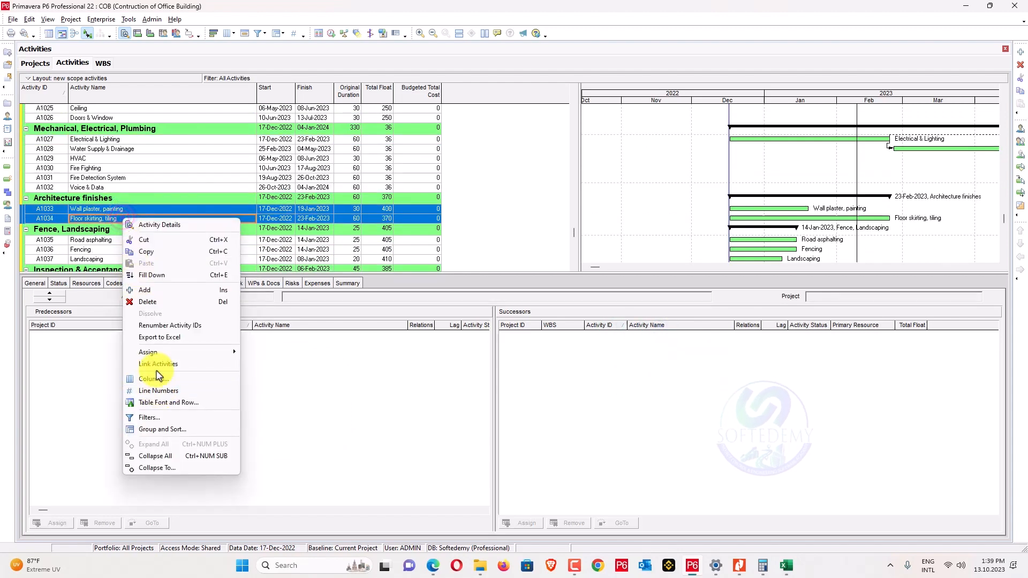
click(157, 364)
Chain Road asphalting through Landscaping (A1035–A1037) and Inspection with Client through Demob TCF (A1038–A1041).
scroll(160, 241, down, 2)
click(116, 190)
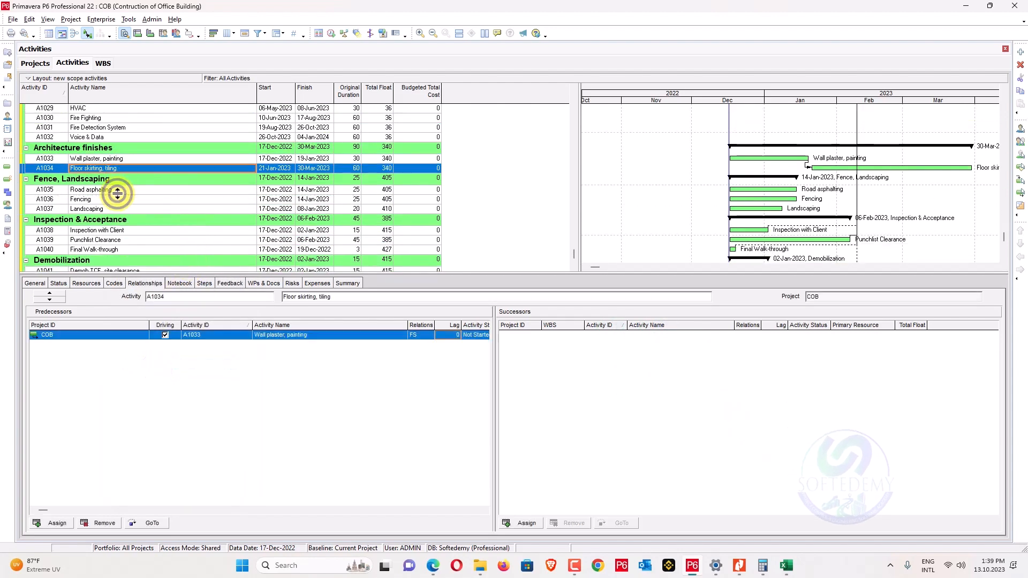
shift+click(110, 209)
right_click(111, 211)
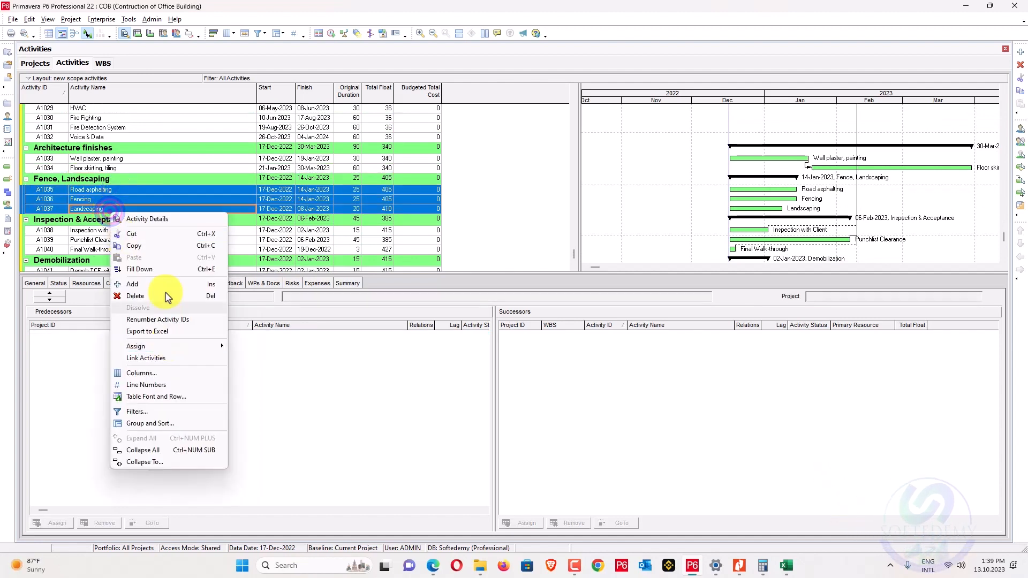
click(166, 359)
click(142, 221)
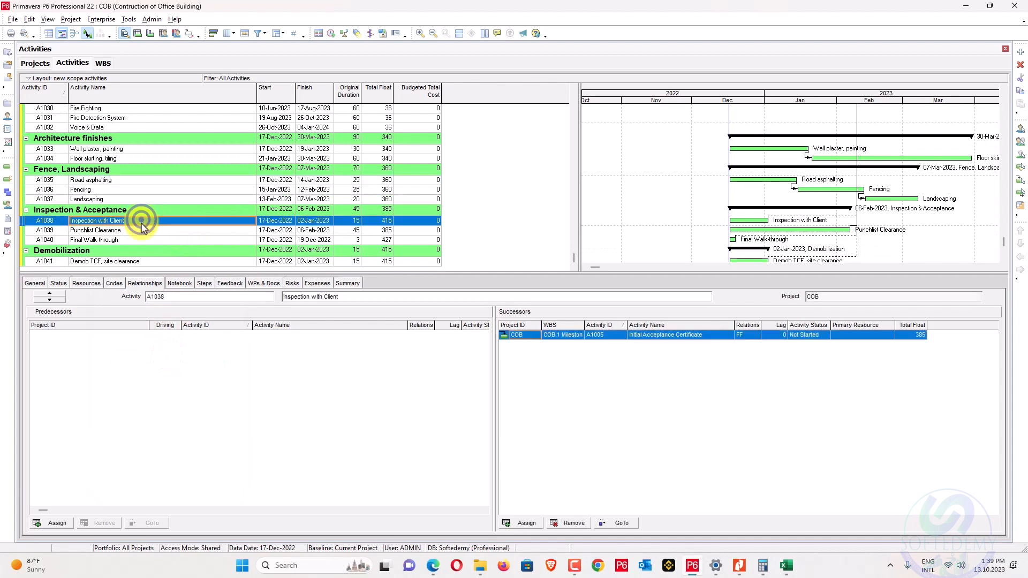
shift+click(137, 265)
right_click(138, 264)
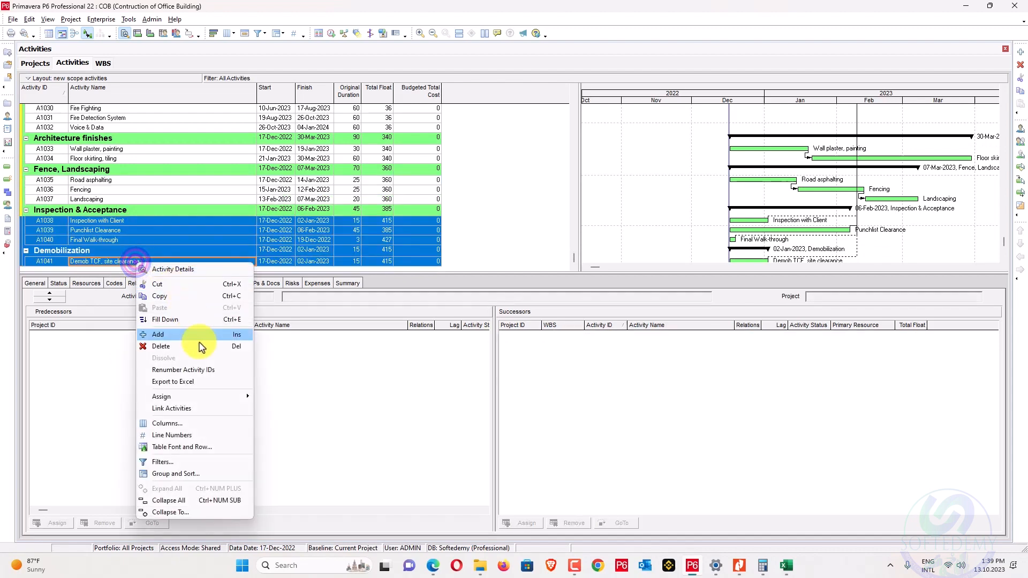
click(193, 407)
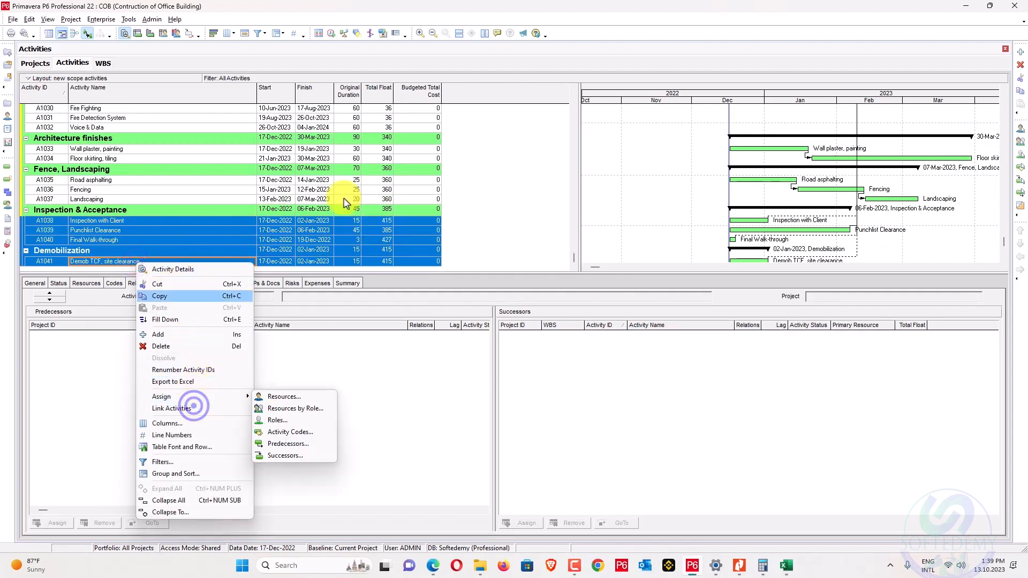
click(158, 409)
scroll(317, 160, up, 10)
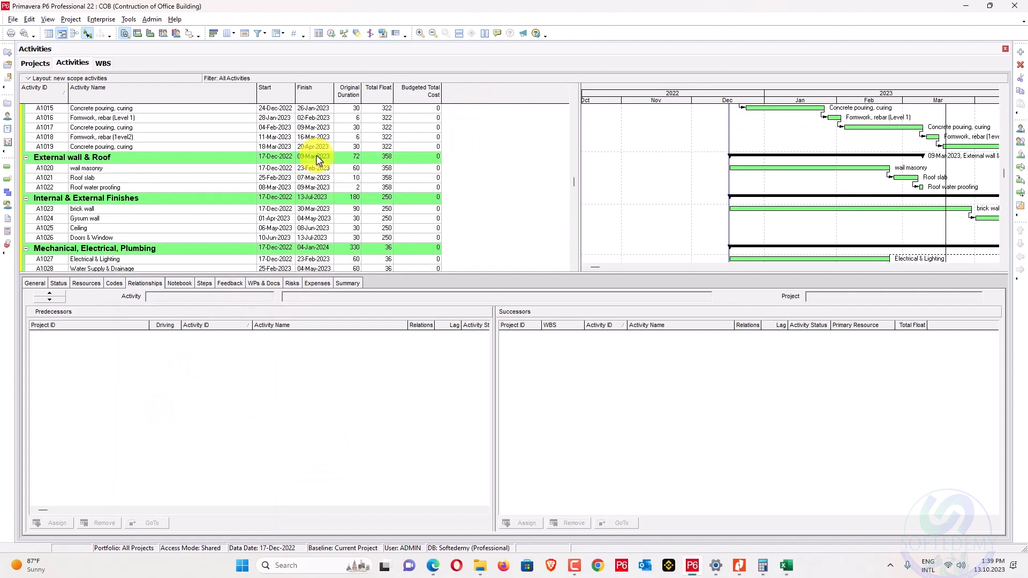
Link Backfilling as predecessor to Foundation Formwork, rebar.
scroll(317, 160, up, 2)
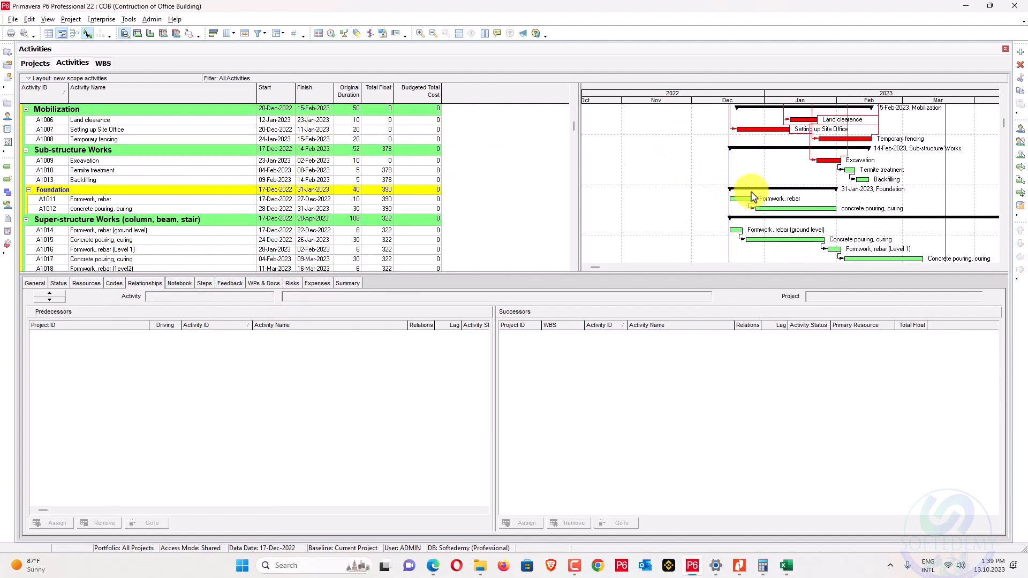
click(66, 181)
ctrl+click(66, 199)
right_click(69, 201)
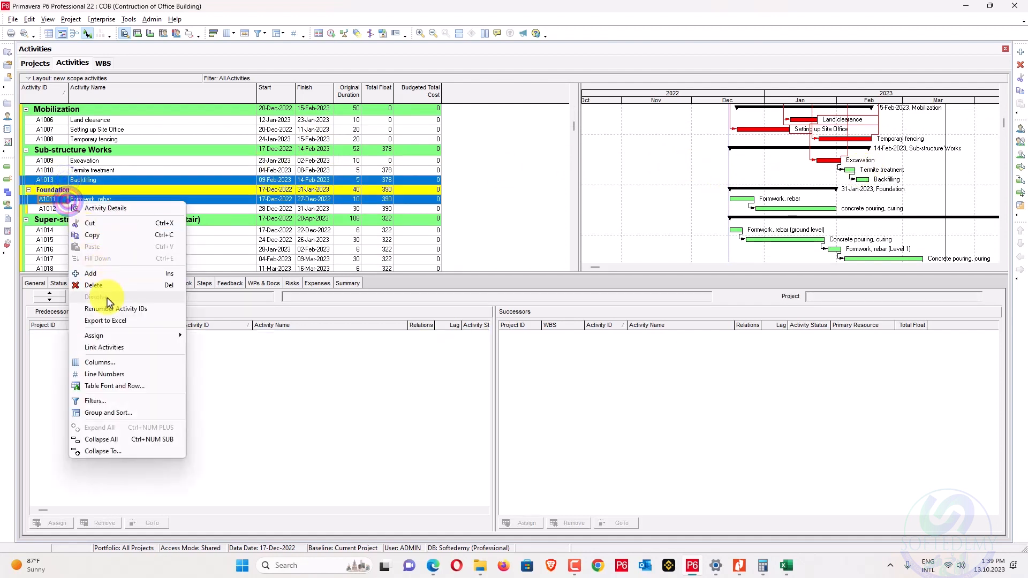
click(109, 349)
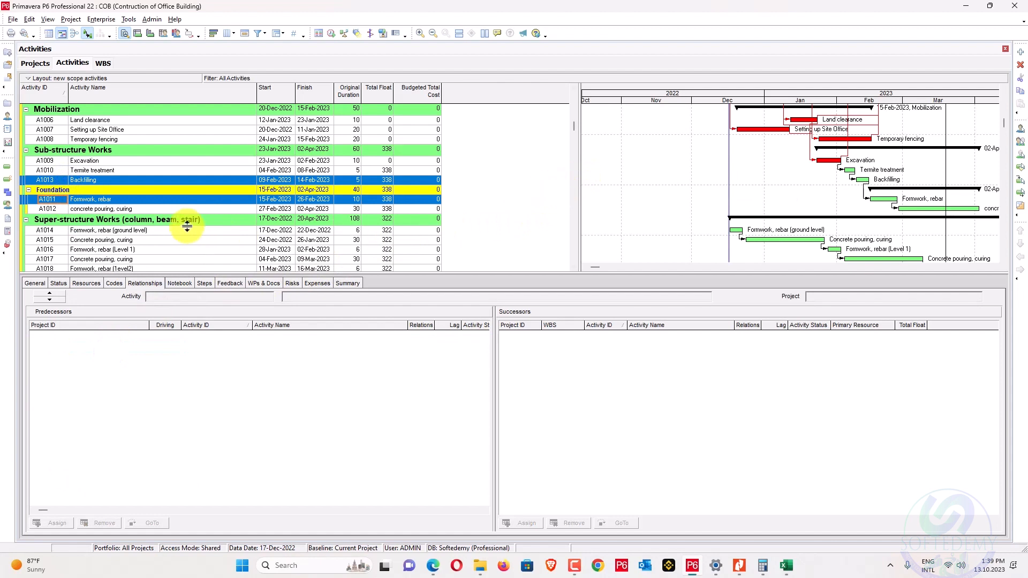
Link Foundation concrete pouring, curing to the ground-level Formwork, rebar.
click(173, 209)
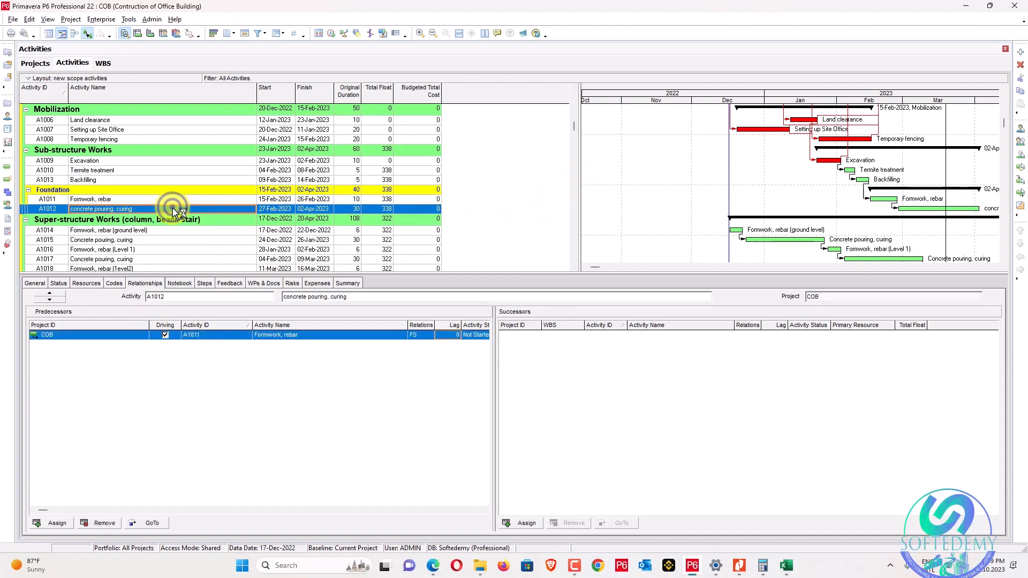
ctrl+click(137, 231)
right_click(138, 232)
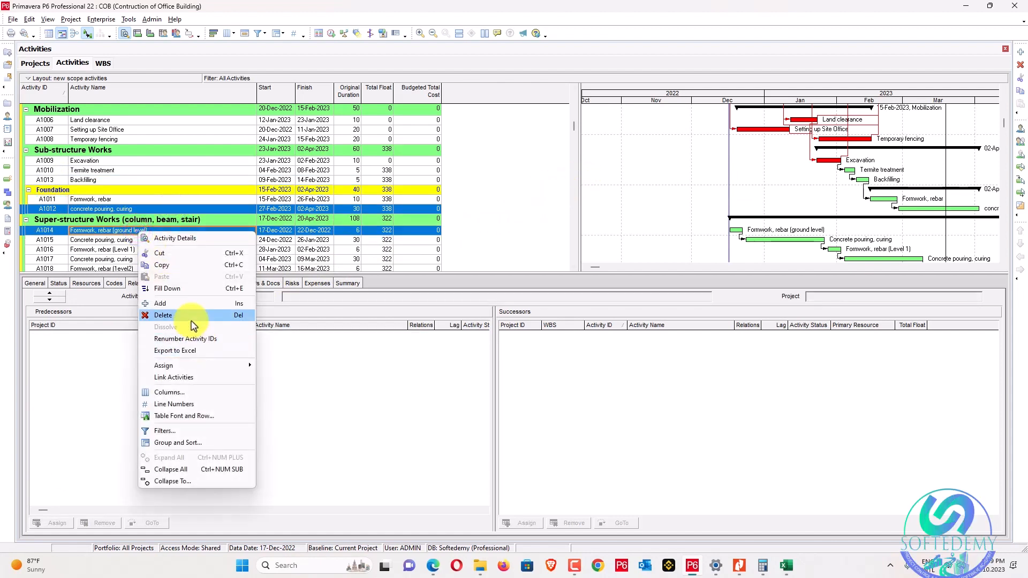
click(189, 378)
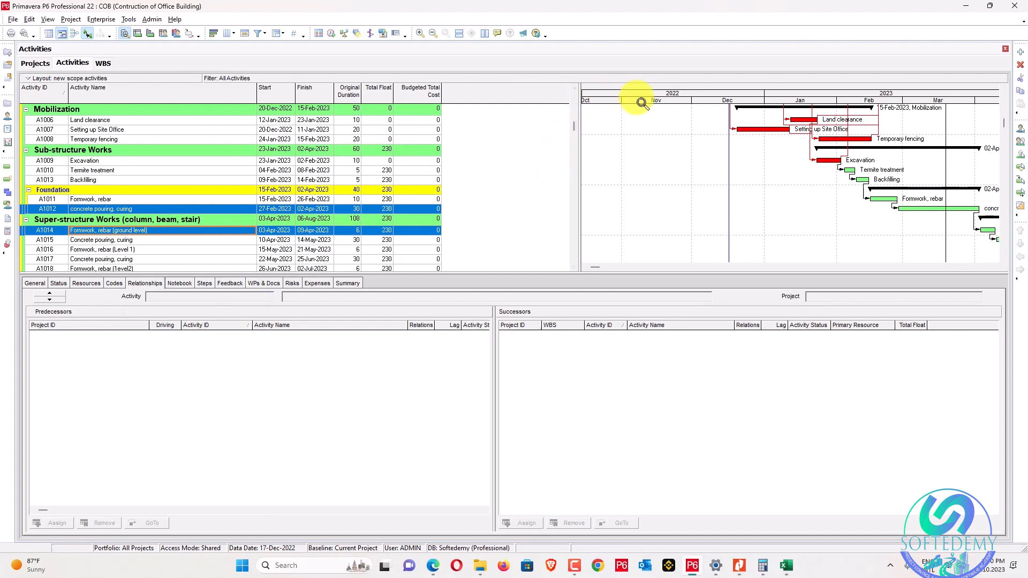
Zoom the timescale out and link the last Concrete pouring, curing (A1019) to wall masonry.
drag(656, 101, 608, 91)
scroll(616, 110, down, 3)
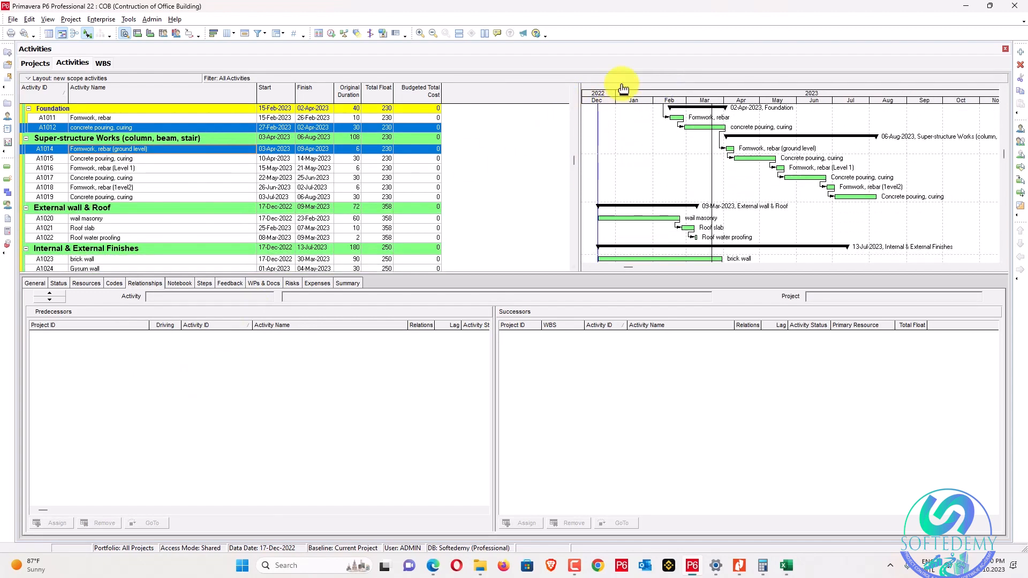
click(85, 220)
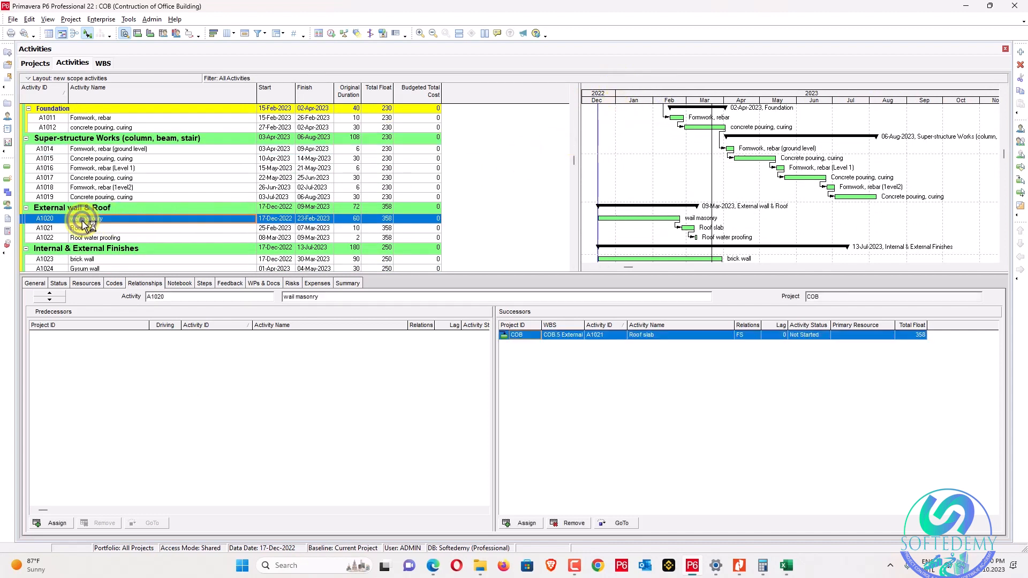
ctrl+click(104, 197)
right_click(111, 219)
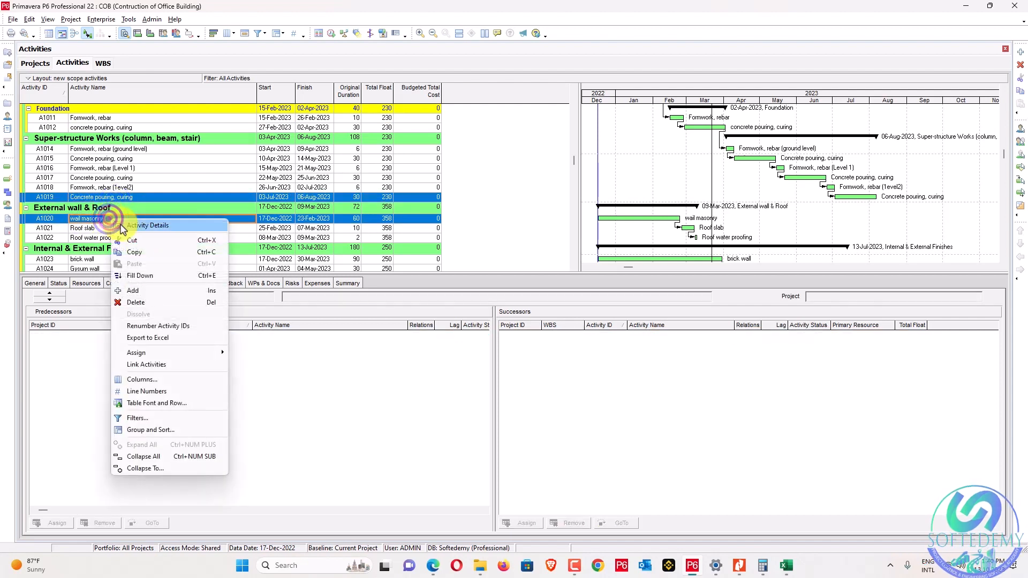
click(160, 364)
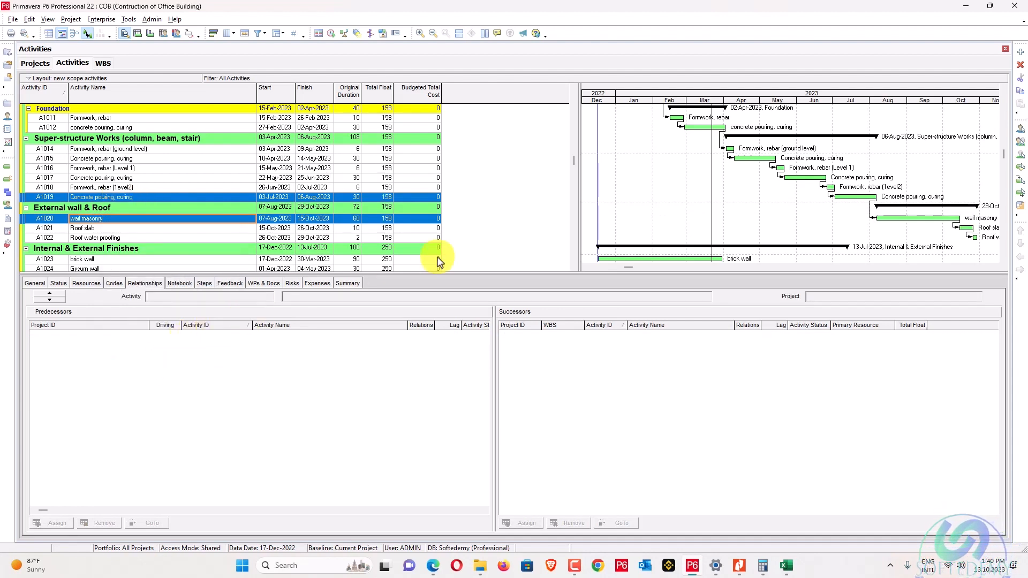
scroll(439, 261, down, 2)
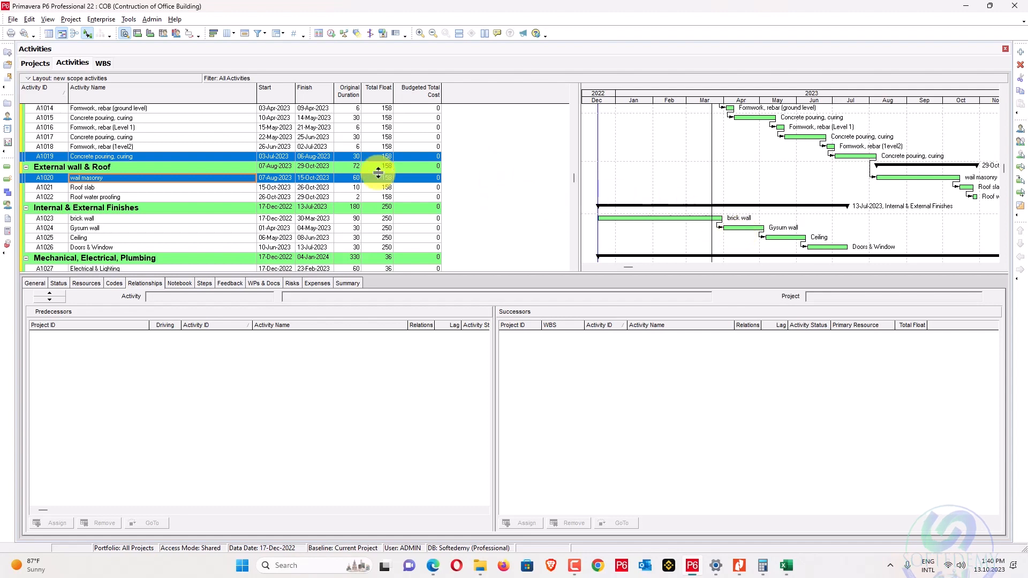
scroll(309, 172, up, 1)
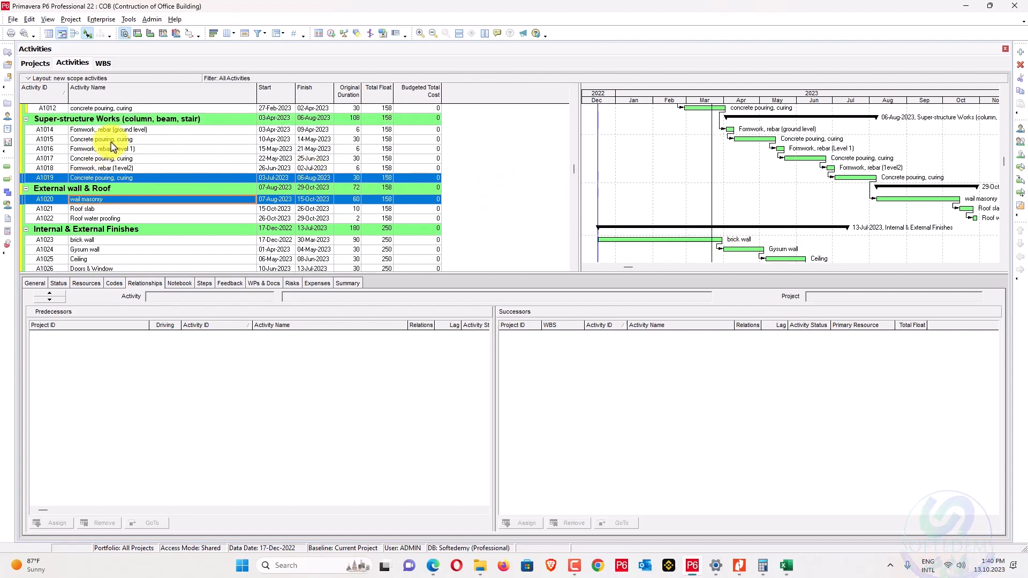
Link A1015 Concrete pouring, curing to brick wall and set that relationship's lag to 15 days.
click(110, 139)
right_click(94, 241)
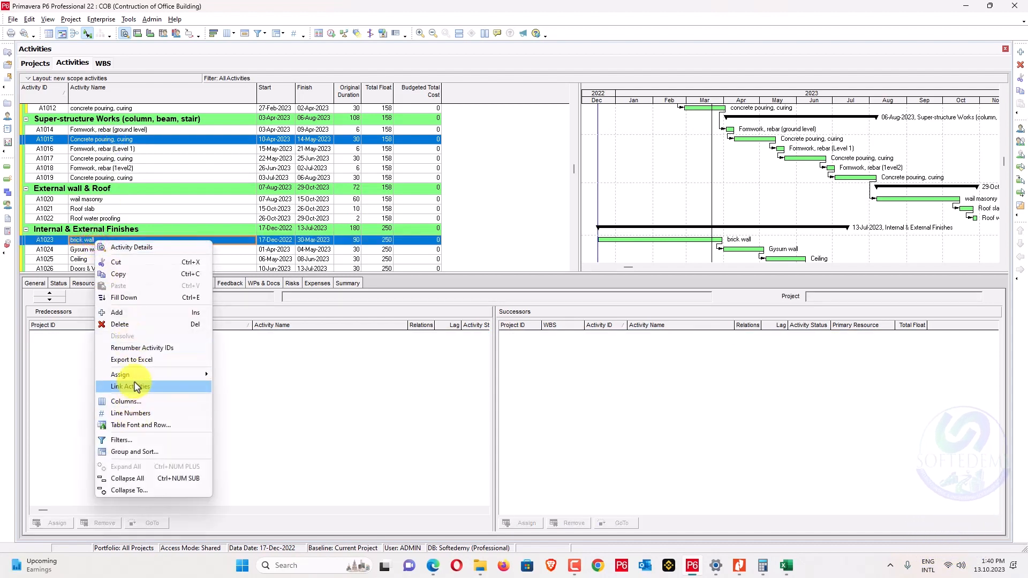
click(131, 386)
click(101, 242)
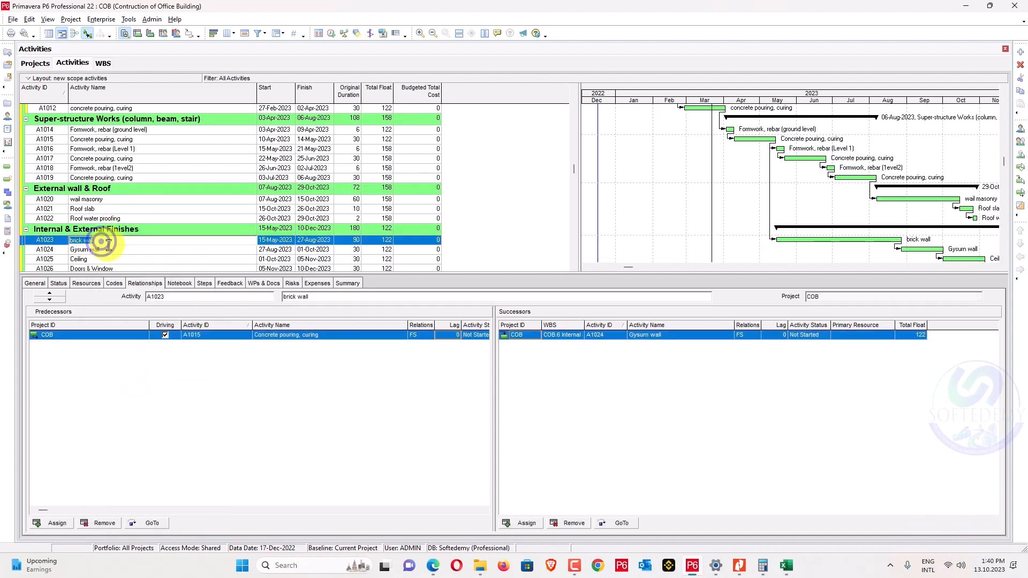
click(445, 334)
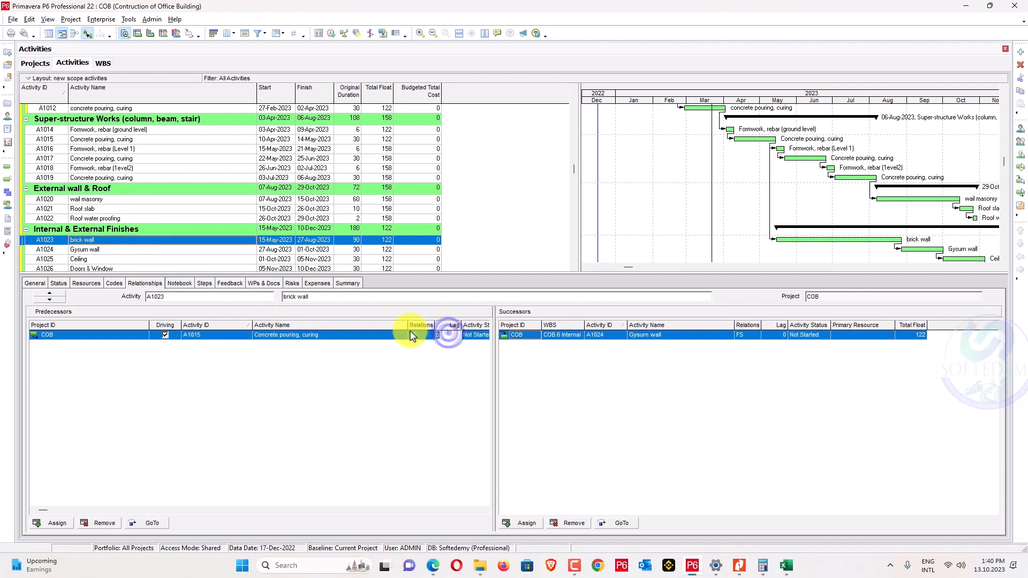
text(15)
key(Return)
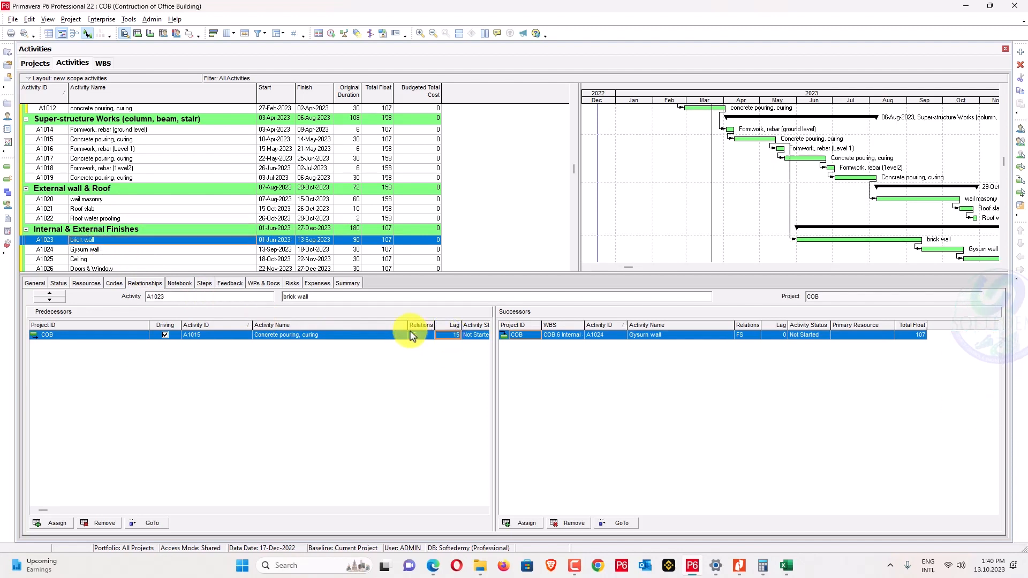
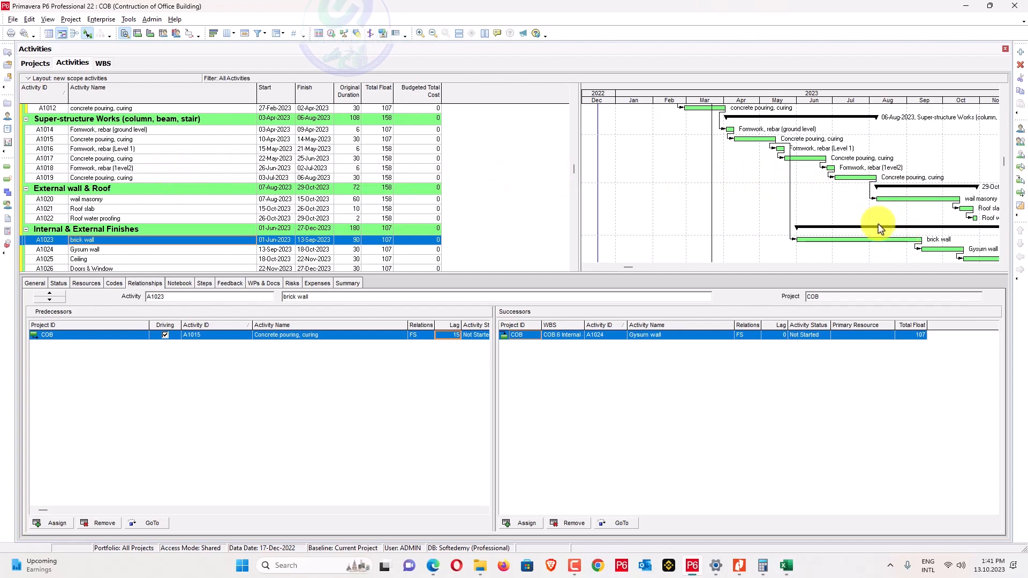
Link brick wall (A1023) to Electrical & Lighting (A1027) with Link Activities.
scroll(715, 184, down, 3)
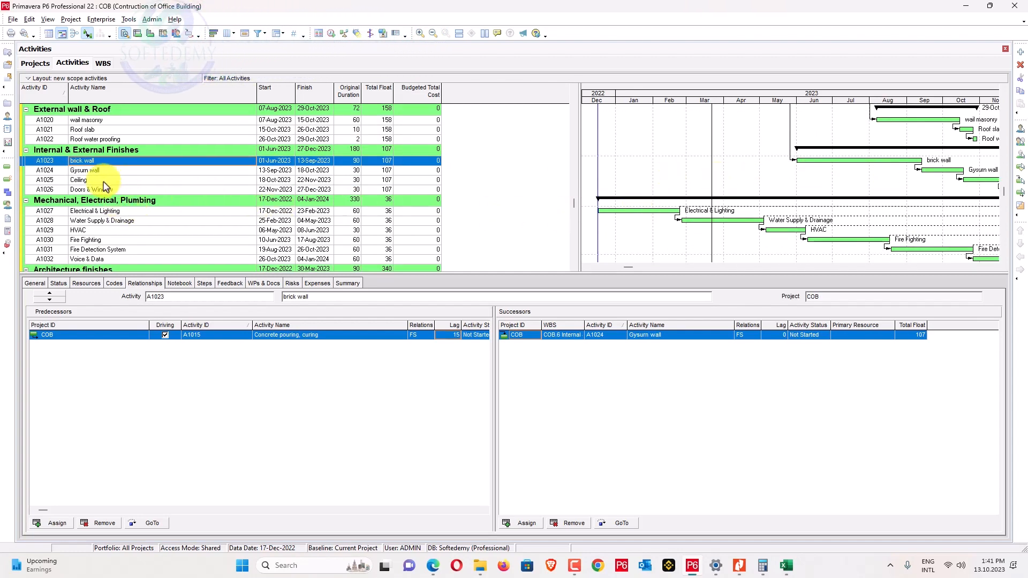
ctrl+click(102, 211)
right_click(102, 211)
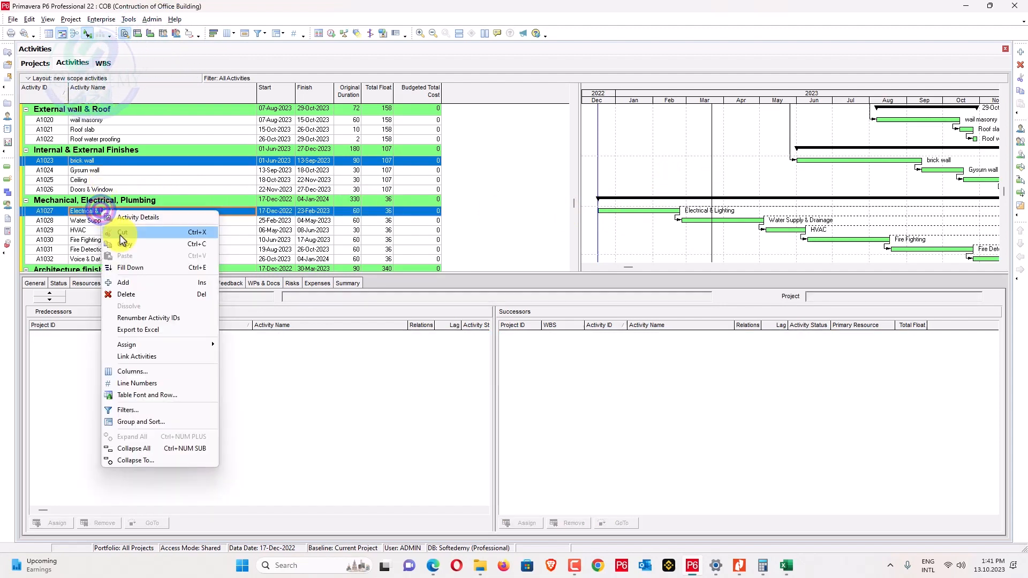
click(138, 357)
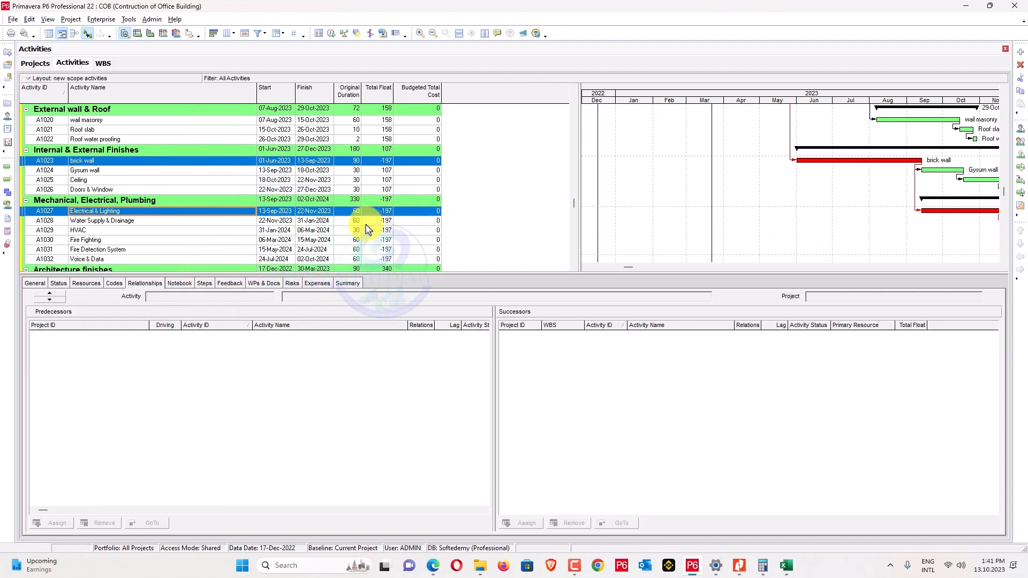
Make Water Supply & Drainage start-to-start with Electrical & Lighting.
click(148, 220)
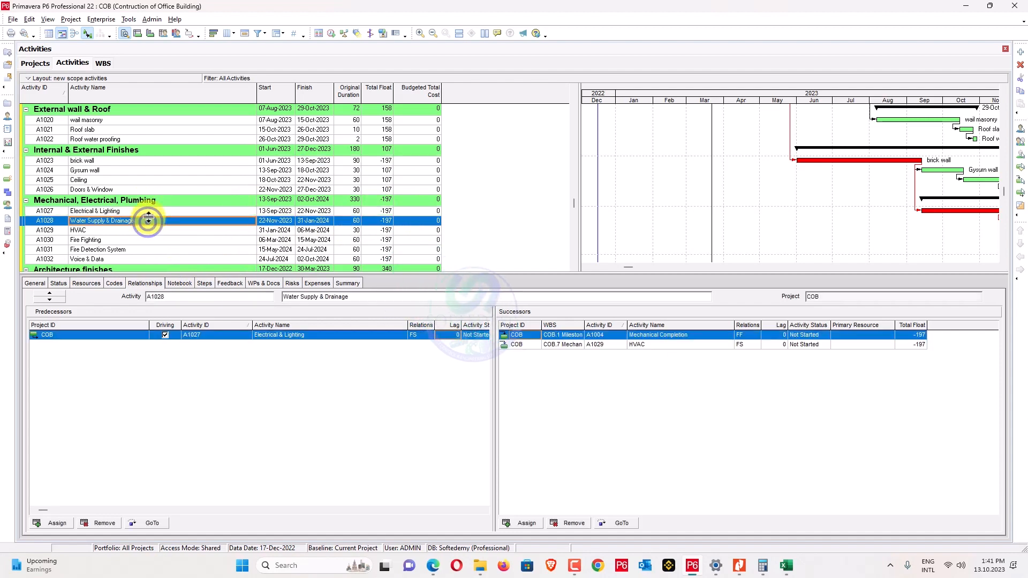
click(151, 212)
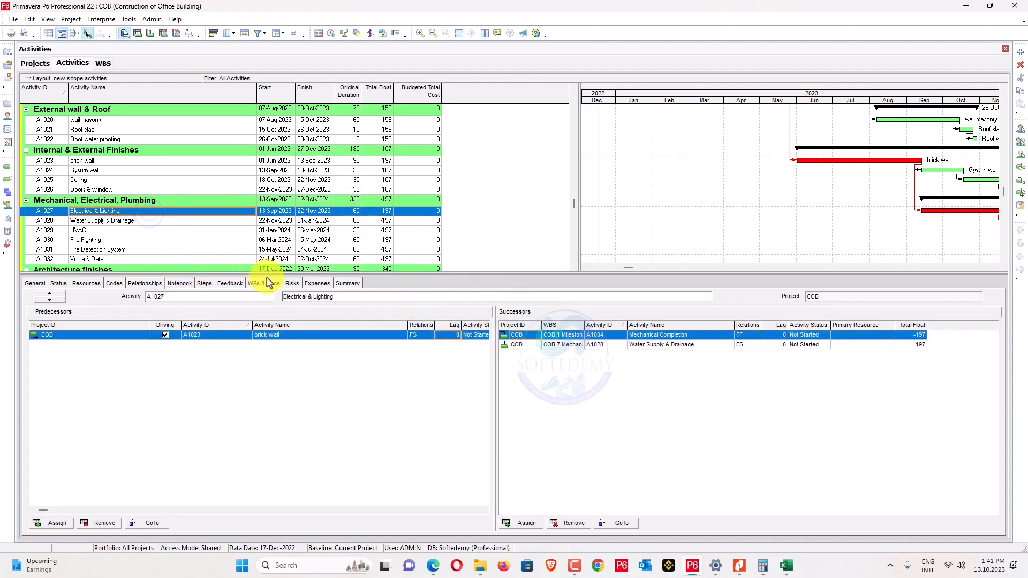
click(94, 224)
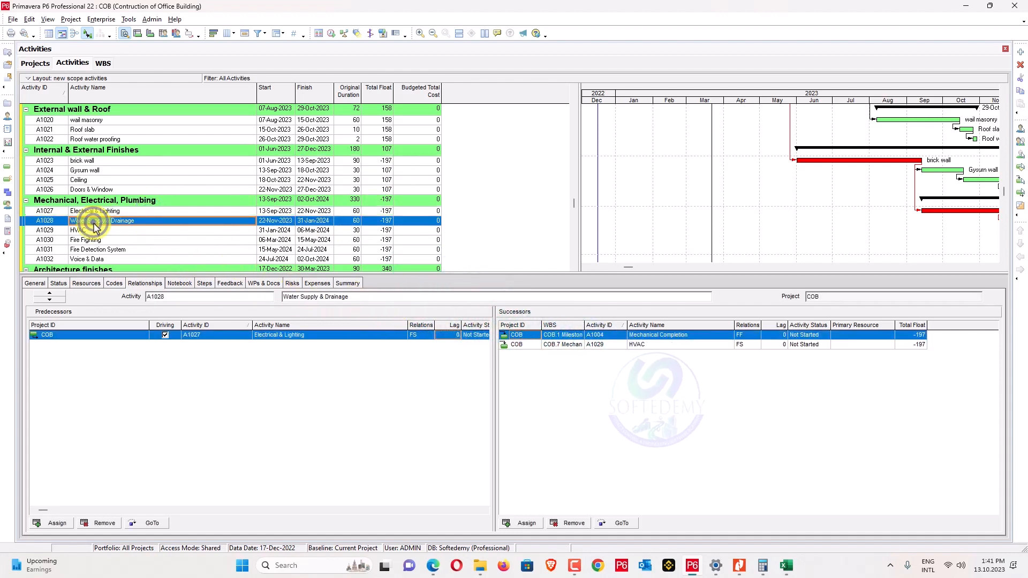
click(420, 336)
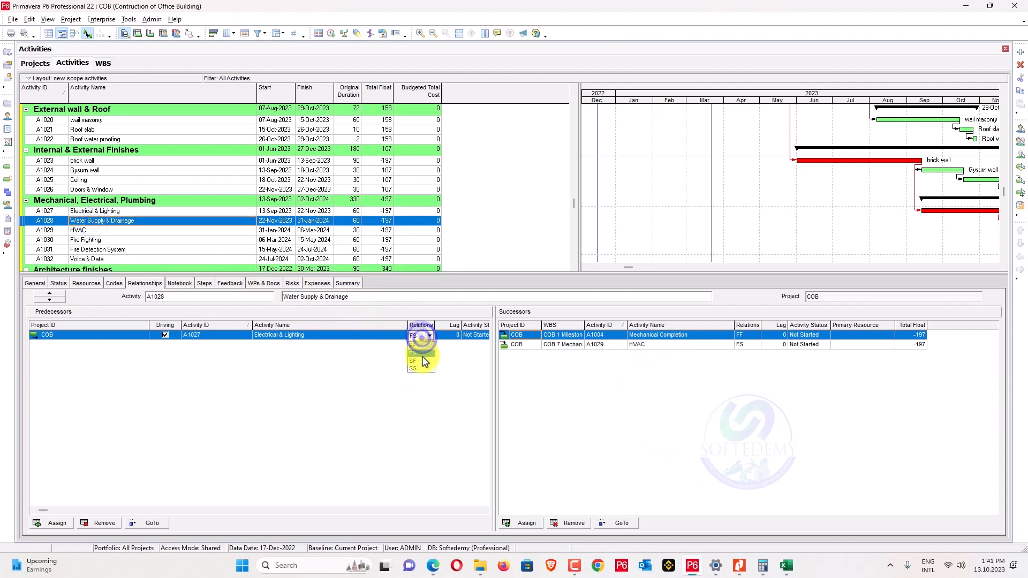
click(420, 337)
click(419, 368)
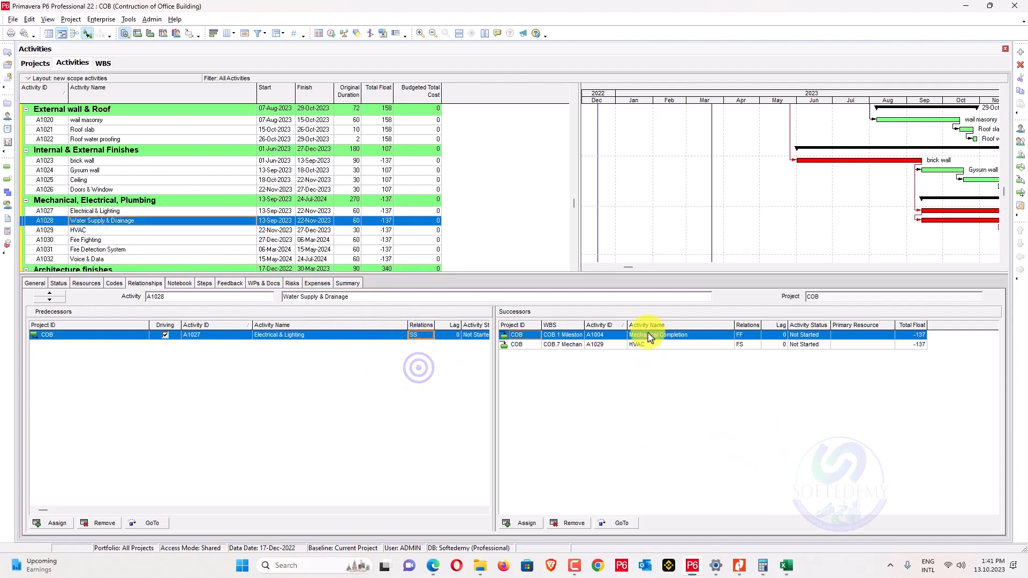
Set SS links for Fire Fighting after HVAC, Fire Detection after Fire Fighting, and Voice & Data after Fire Detection.
drag(901, 95, 624, 87)
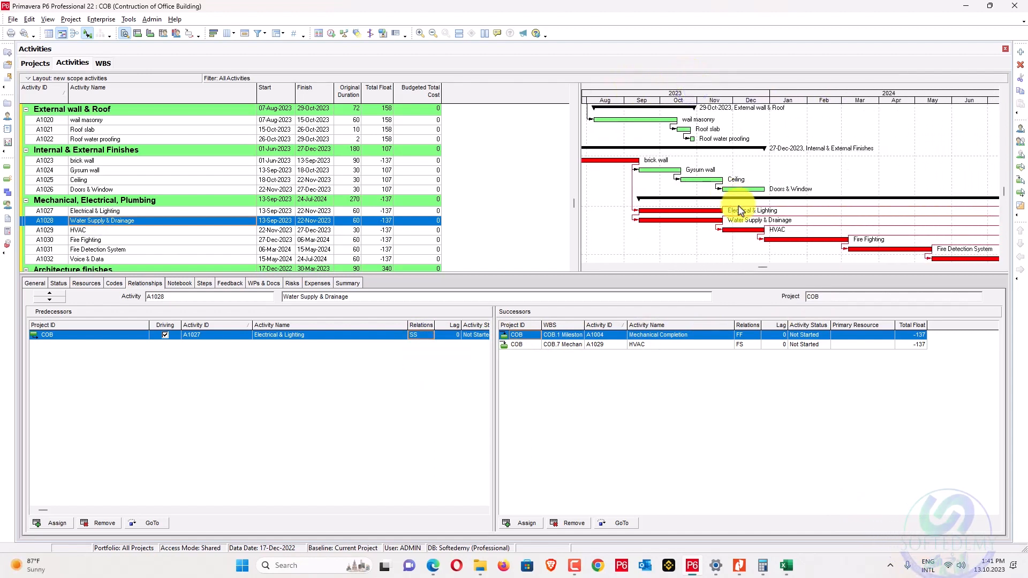
click(771, 240)
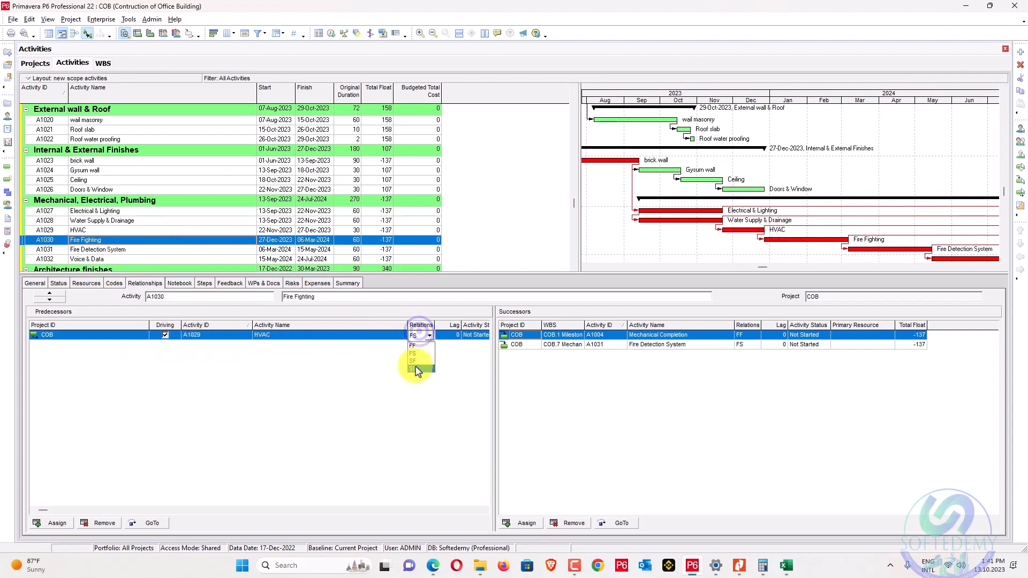
click(417, 369)
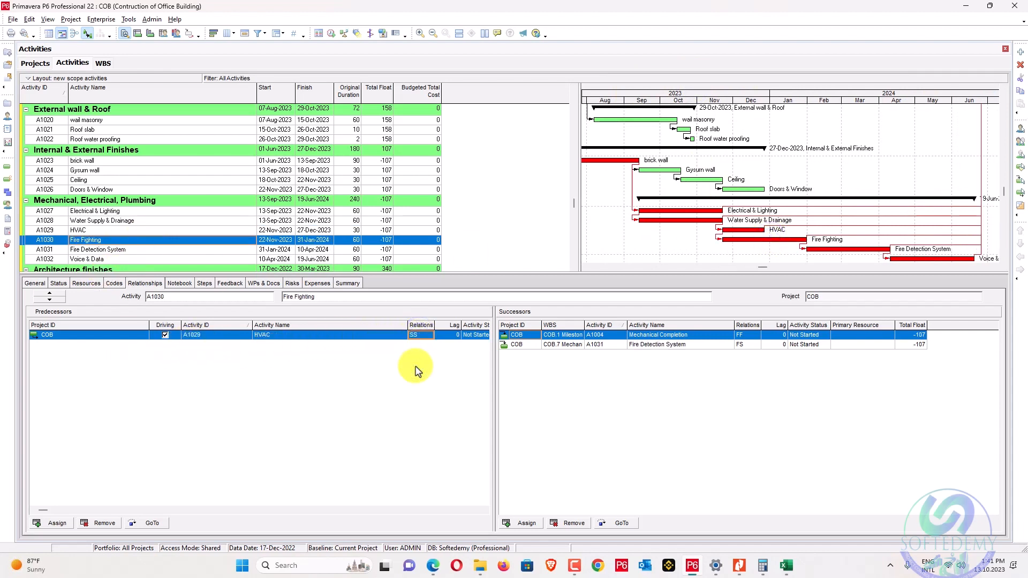
click(195, 249)
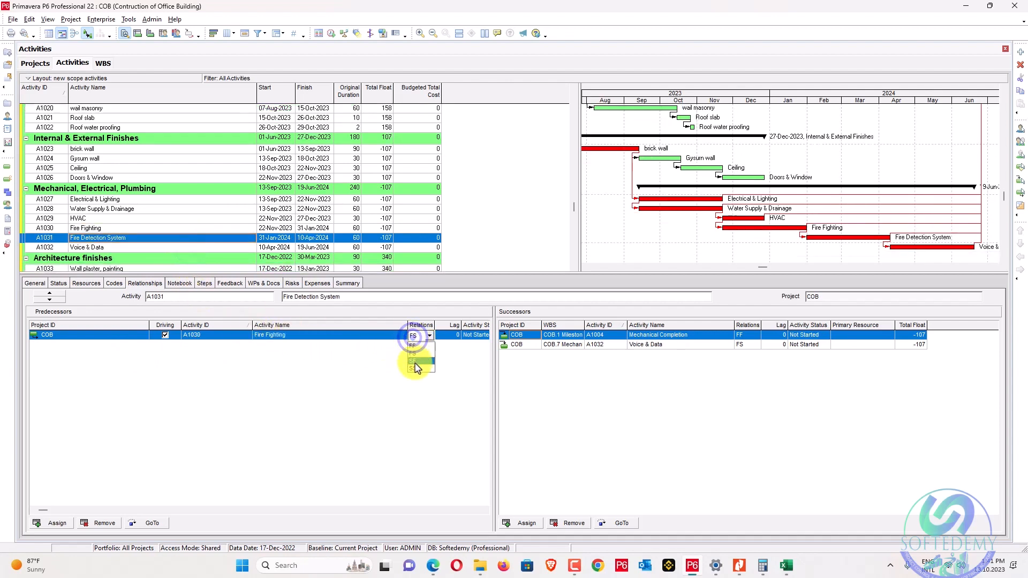
click(417, 371)
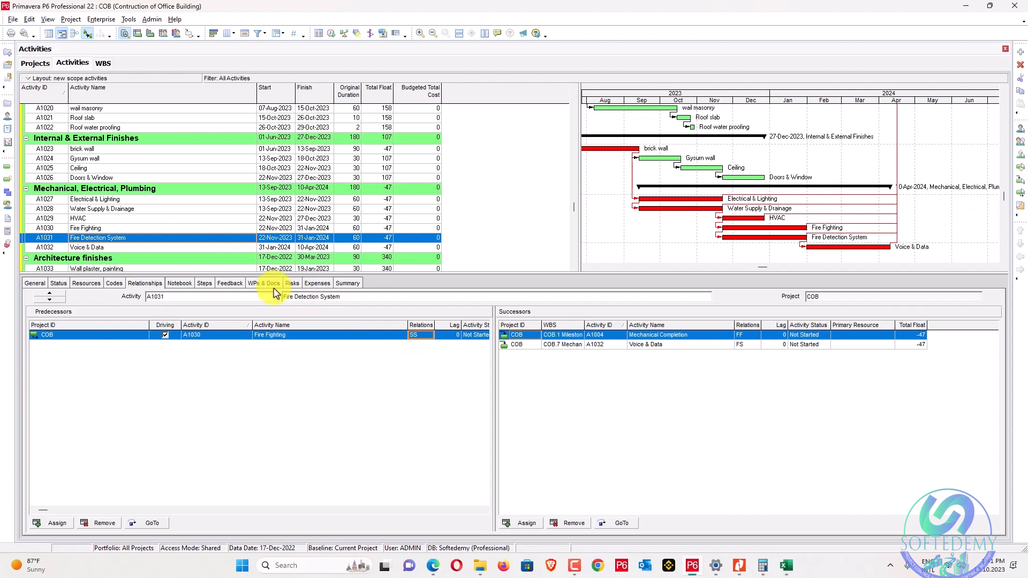
click(238, 249)
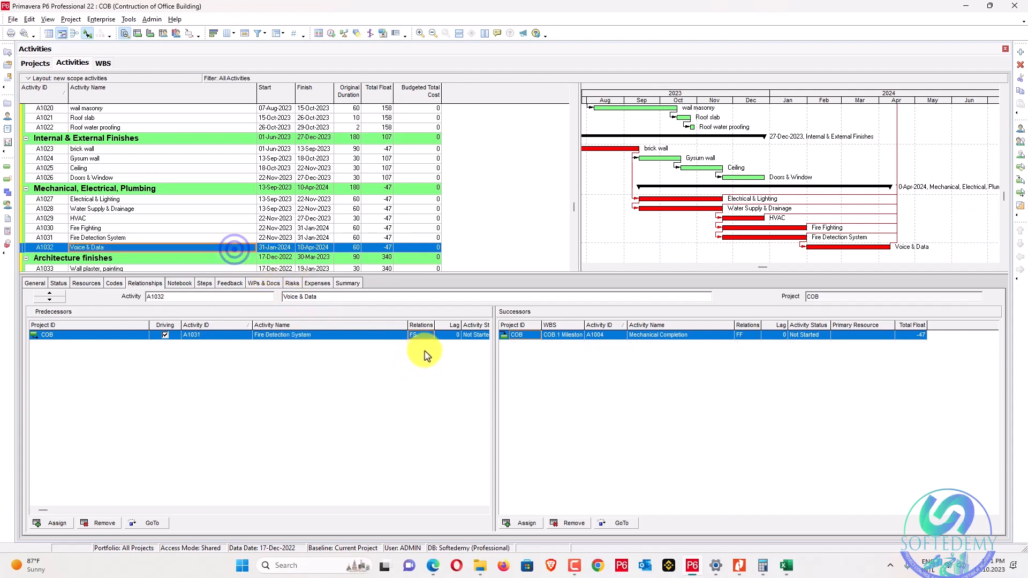
click(422, 371)
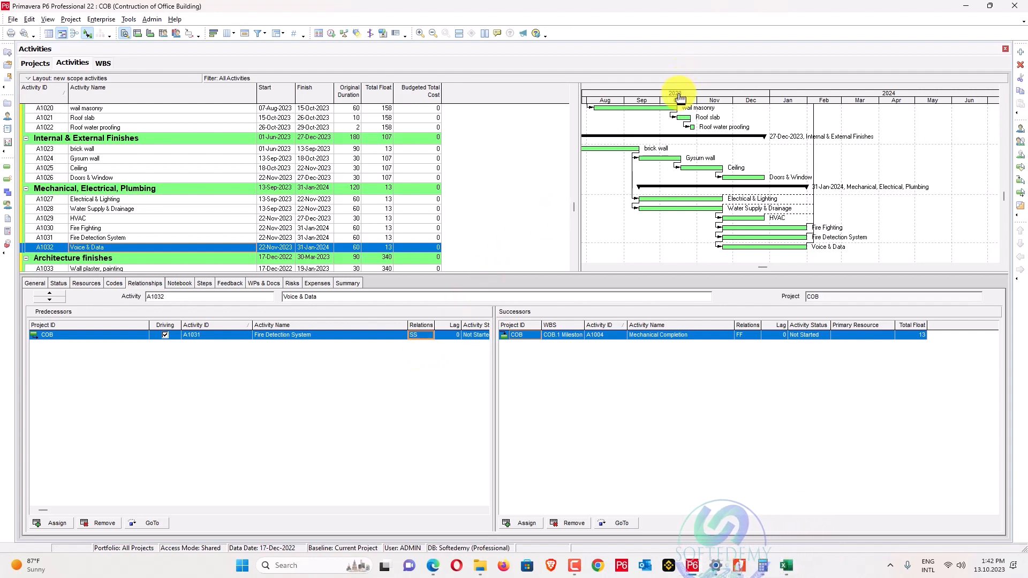
Change Electrical & Lighting's brick wall predecessor to finish-to-finish with a 20-day lag.
drag(680, 98, 778, 99)
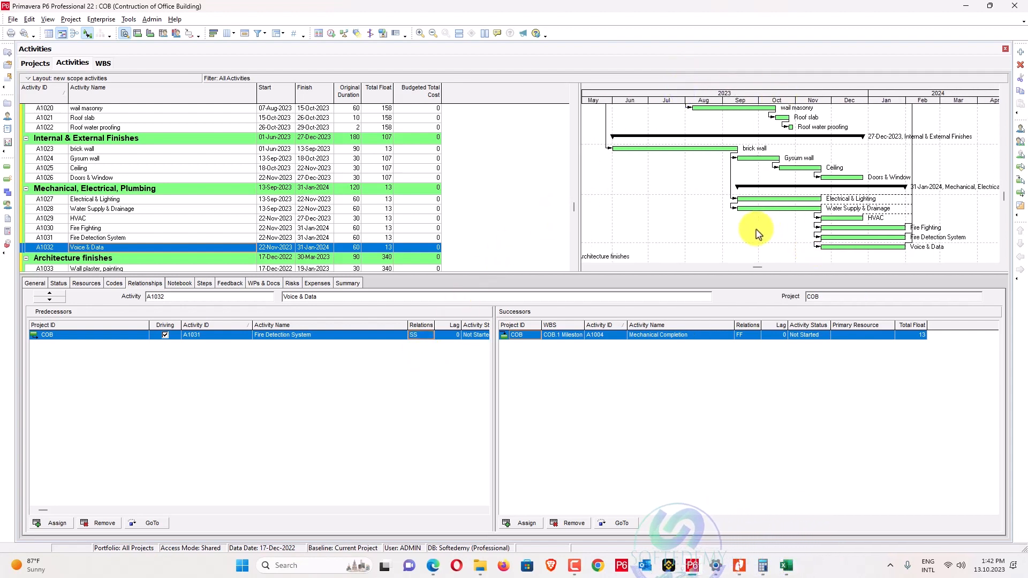
click(839, 220)
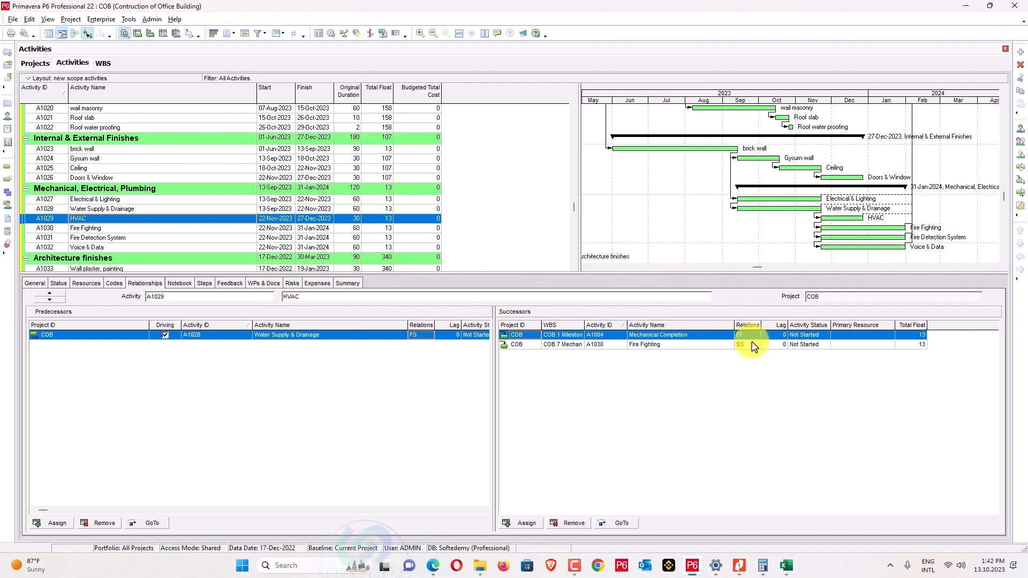
click(163, 199)
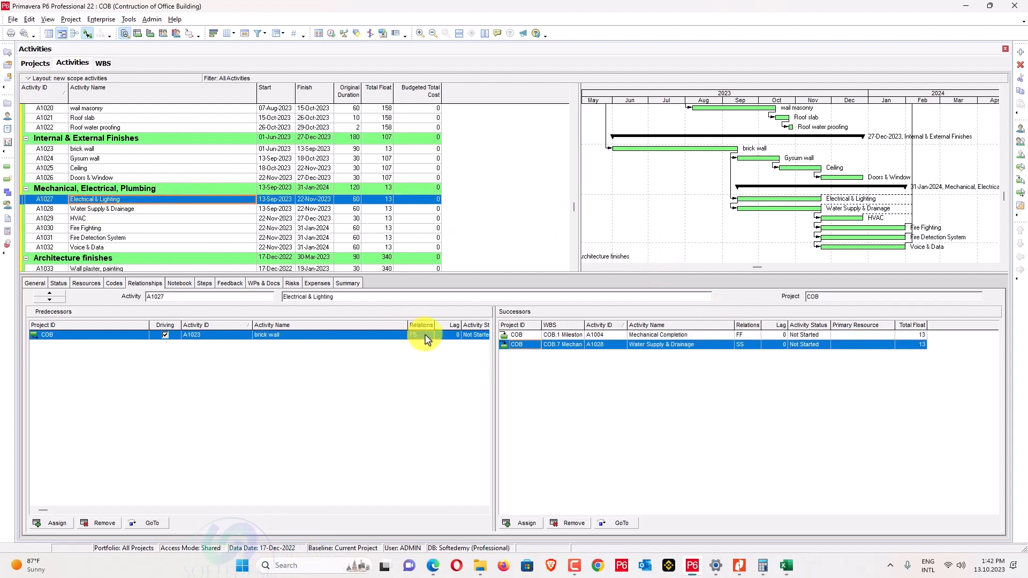
click(426, 336)
click(425, 345)
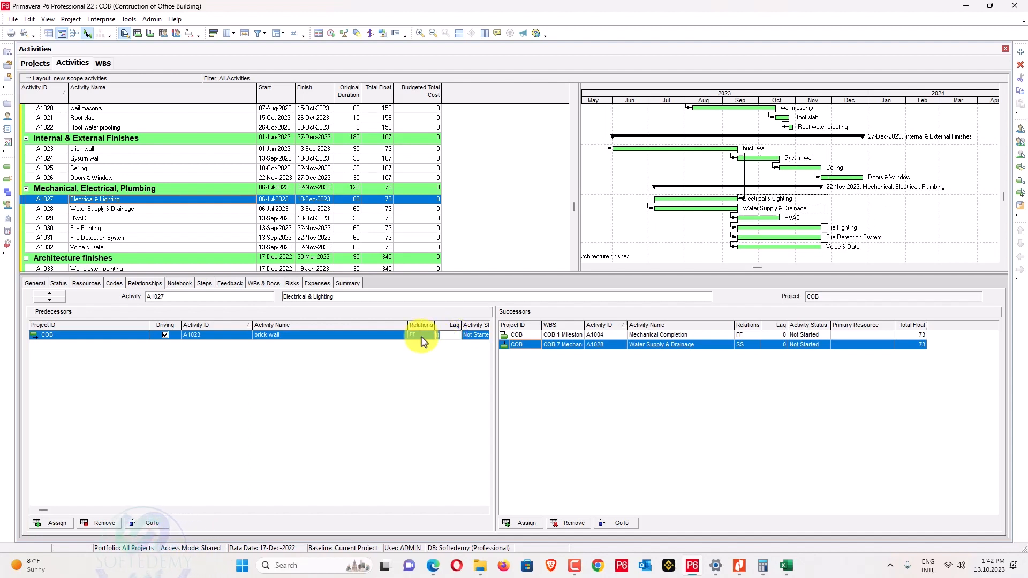
key(Return)
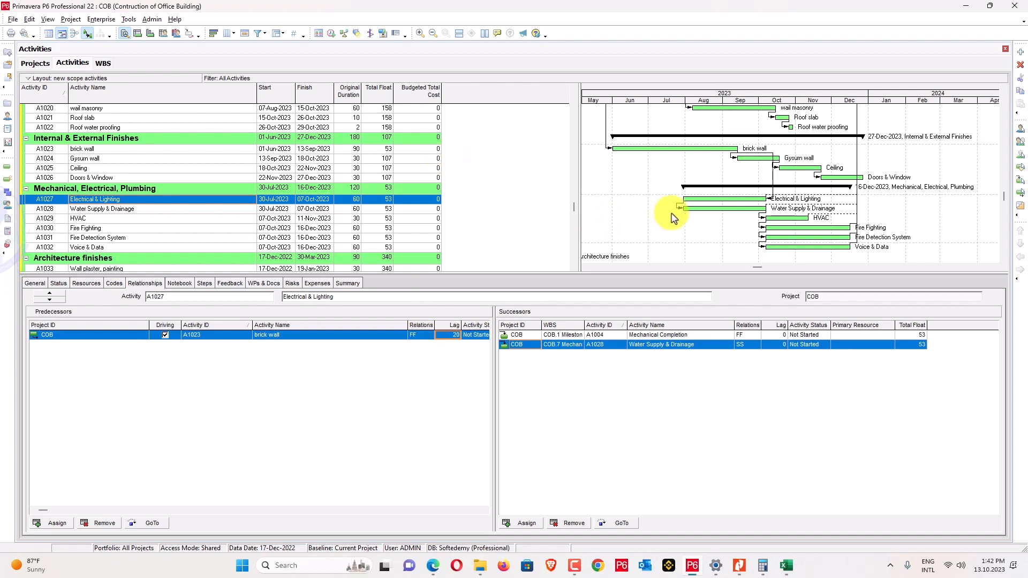
Scroll the activity table back up and select the brick wall activity.
scroll(674, 214, down, 3)
scroll(264, 188, up, 1)
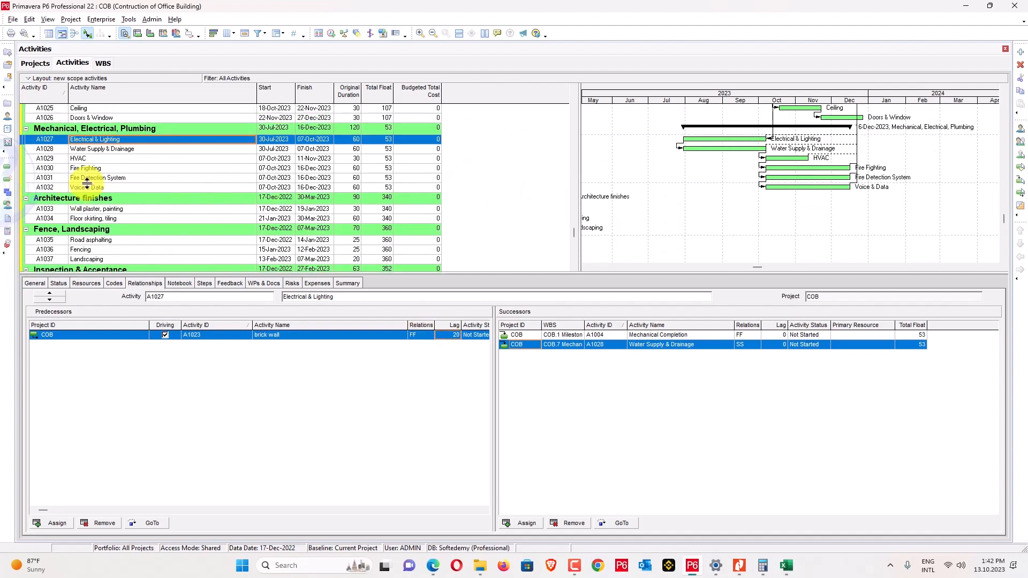
scroll(95, 212, up, 1)
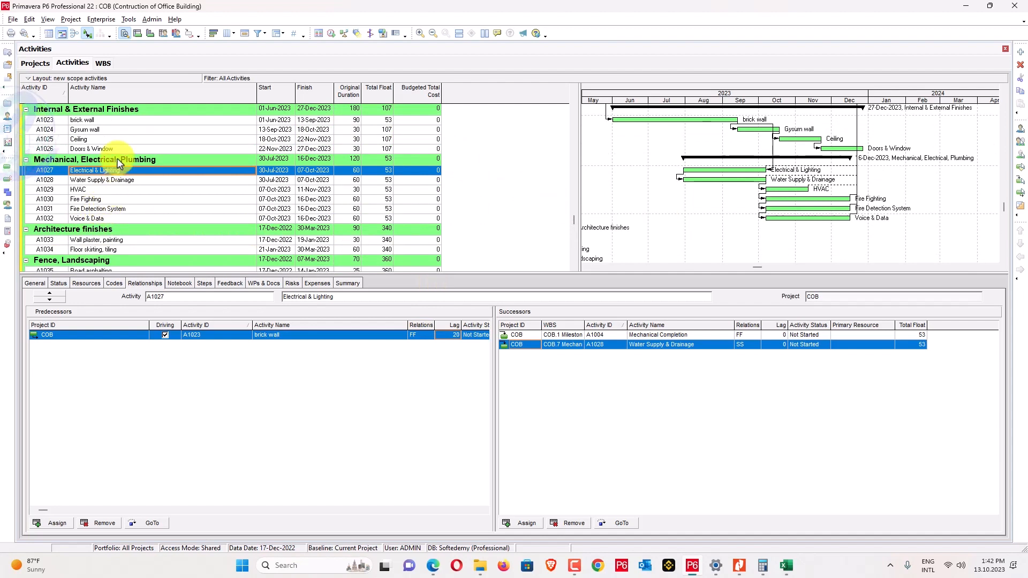
click(107, 121)
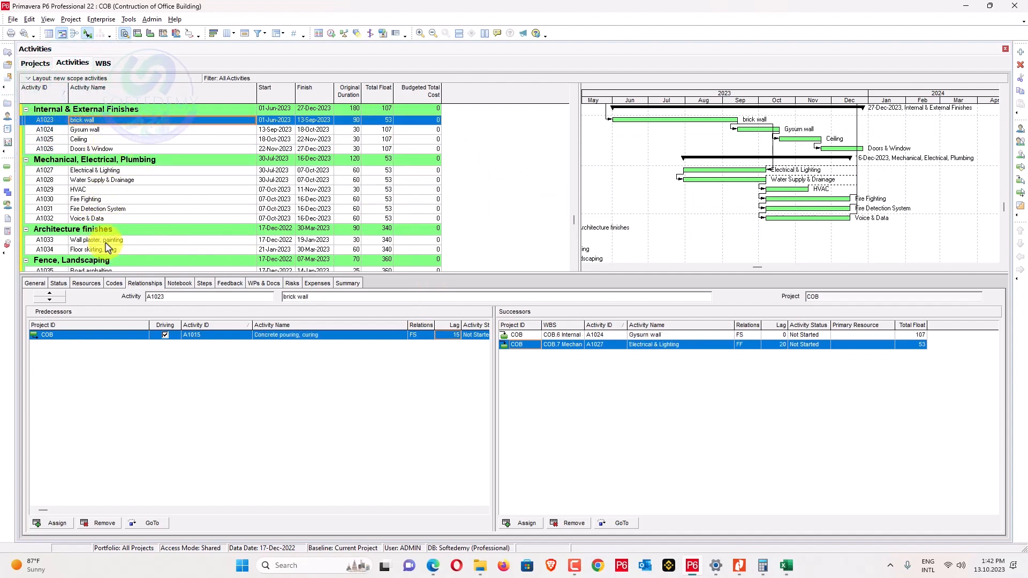
Link Wall plaster, painting after brick wall.
ctrl+click(105, 239)
right_click(107, 241)
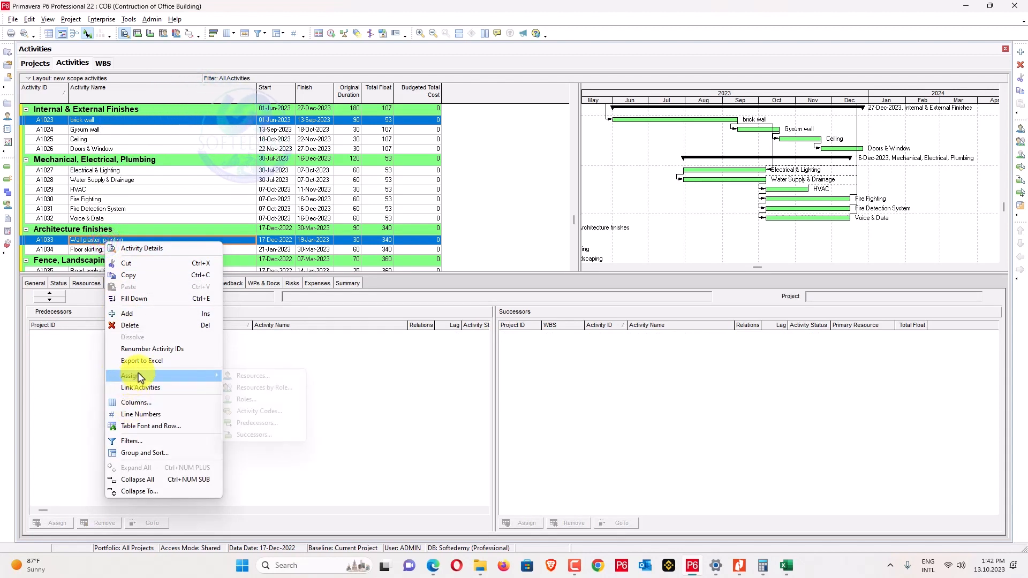
click(144, 388)
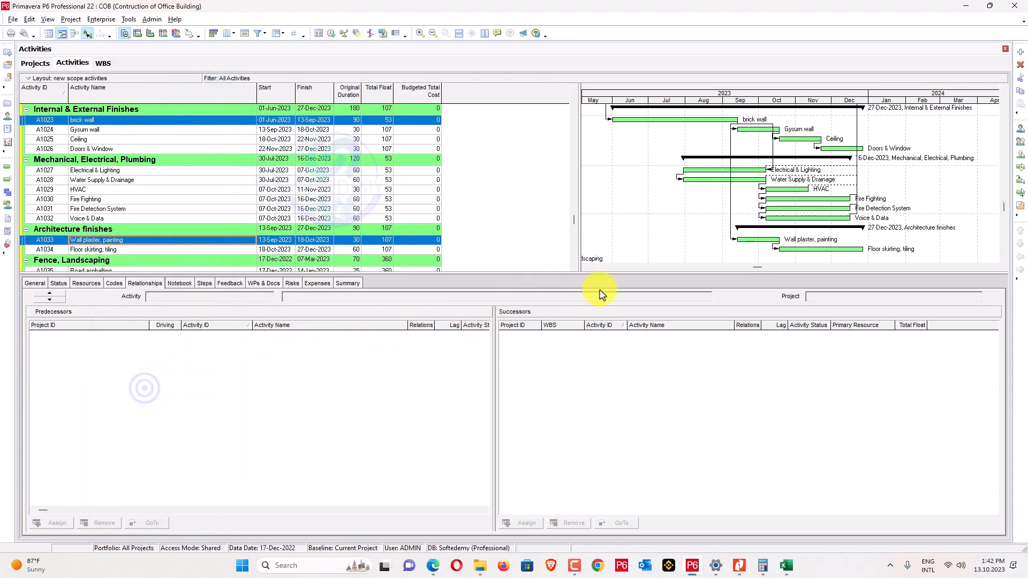
Add Wall plaster, painting as an FF predecessor of Electrical & Lighting and remove the brick wall link.
click(756, 171)
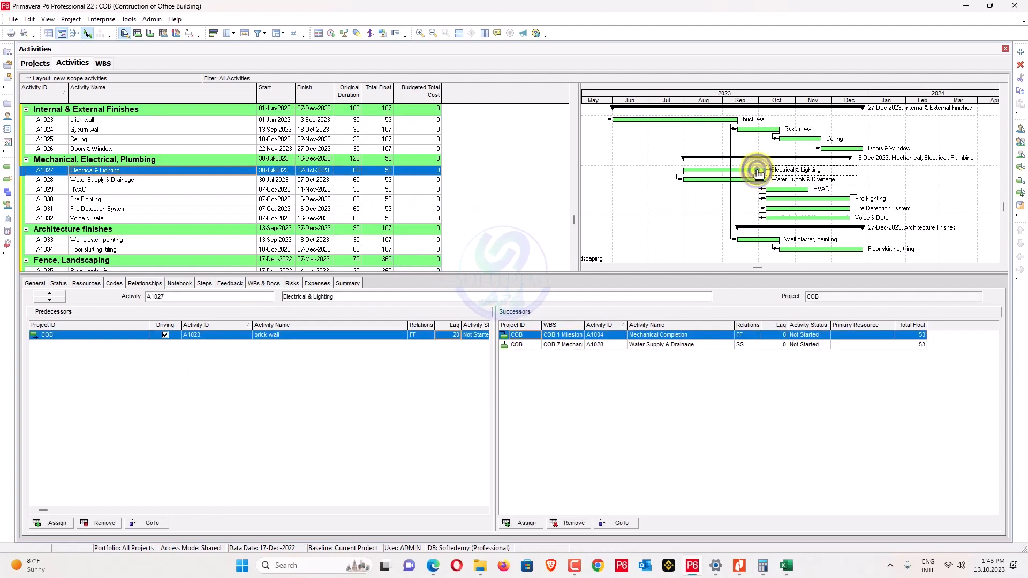
click(57, 523)
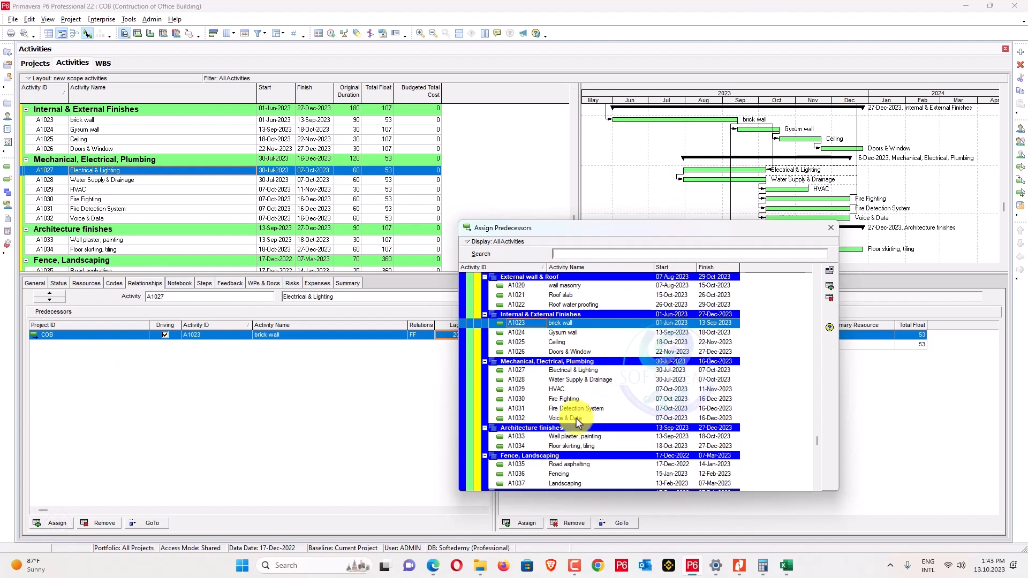
double_click(577, 438)
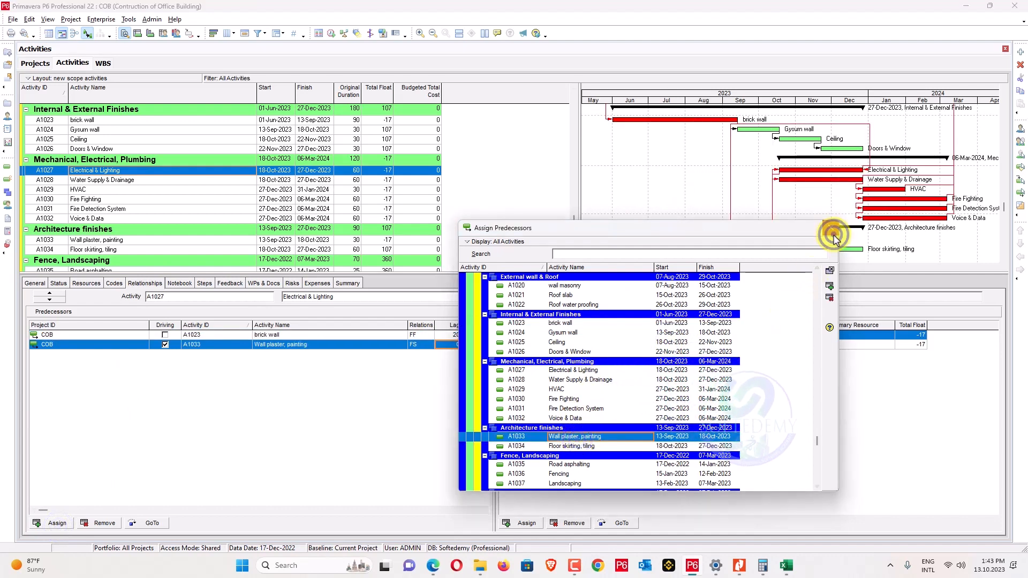
click(831, 228)
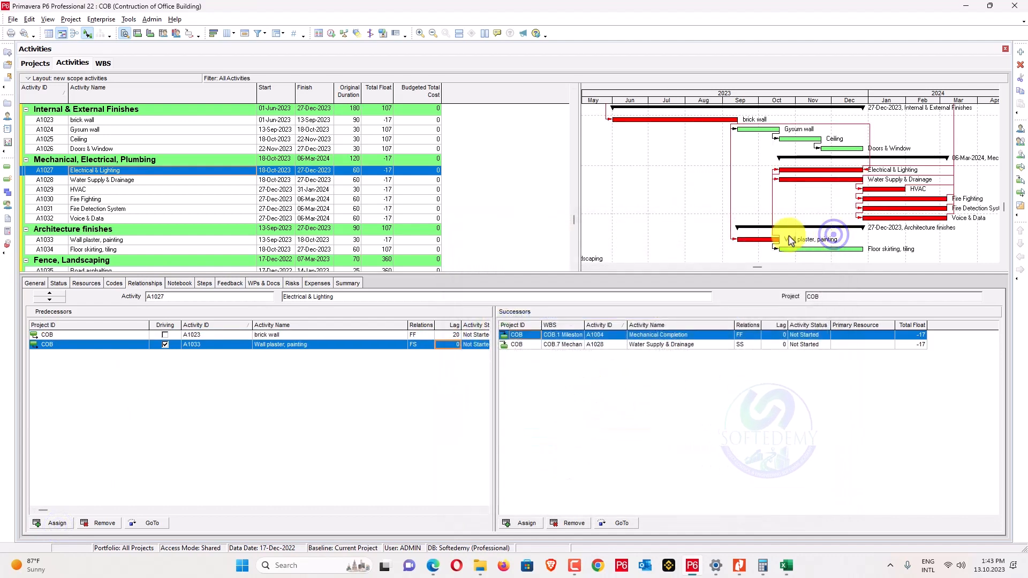
click(413, 344)
click(414, 355)
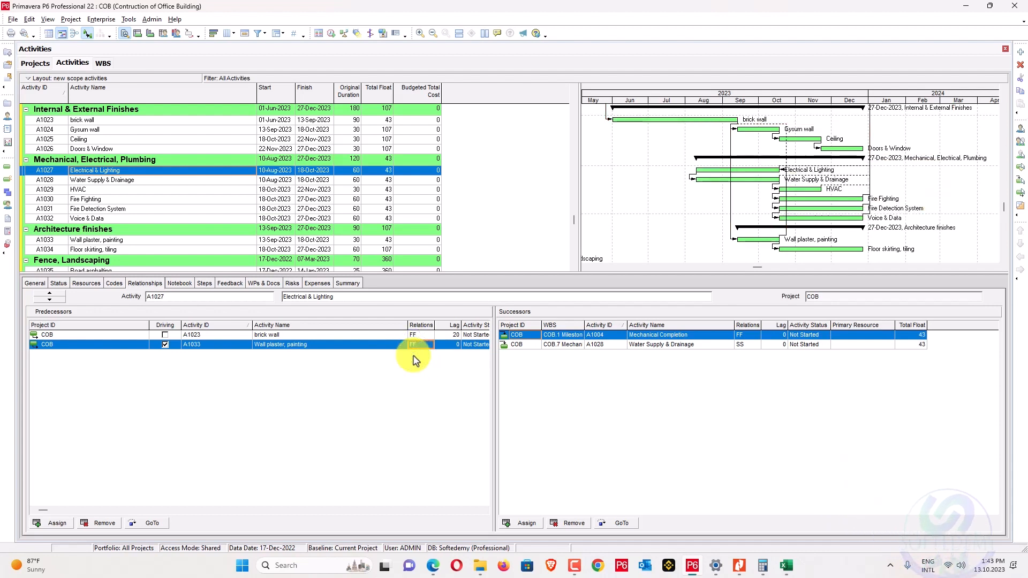
click(421, 334)
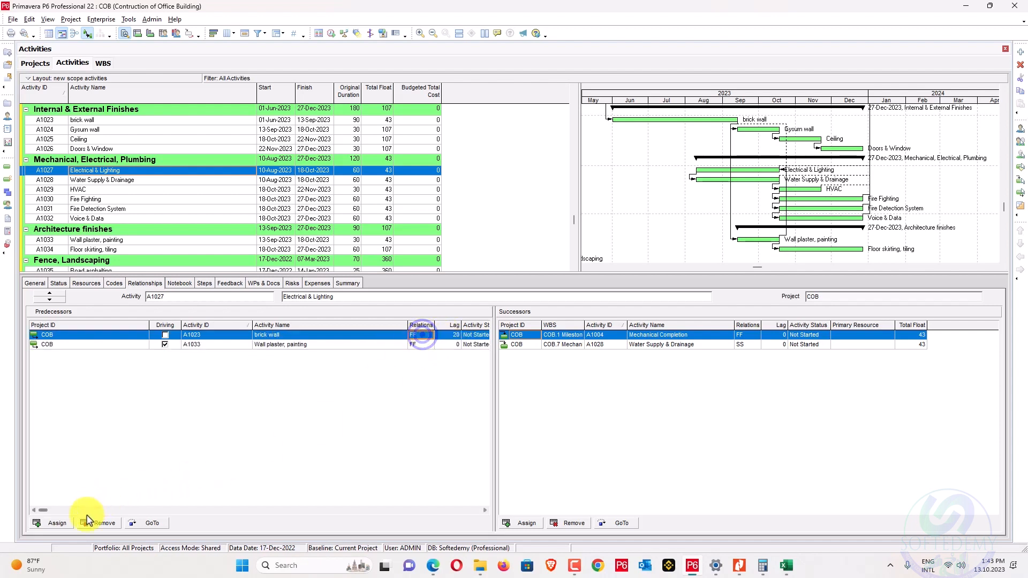
click(91, 533)
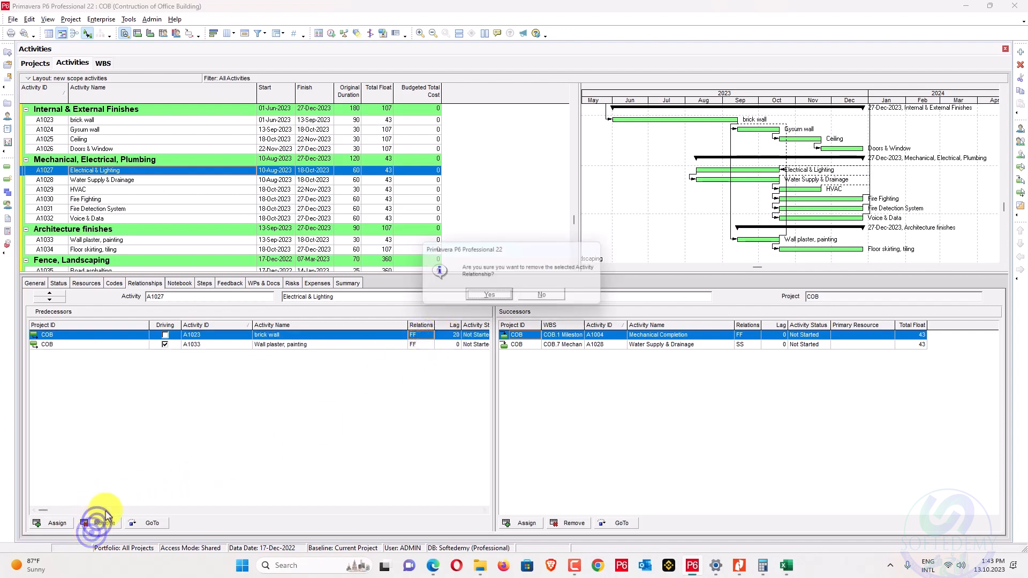
Confirm deleting the brick wall link, set Wall plaster lag 10, and make Fire Fighting finish-to-start after HVAC.
click(477, 298)
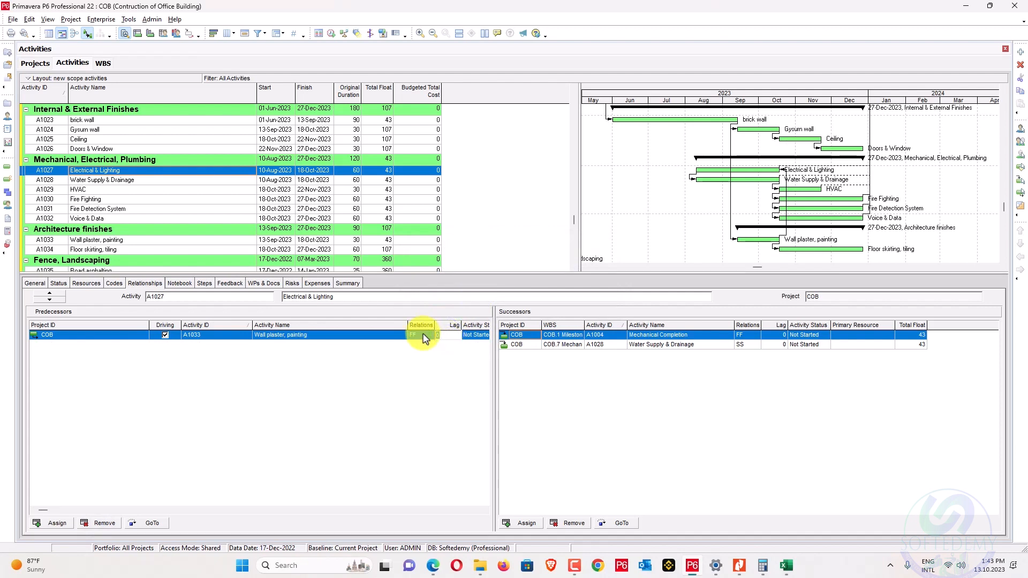
key(Return)
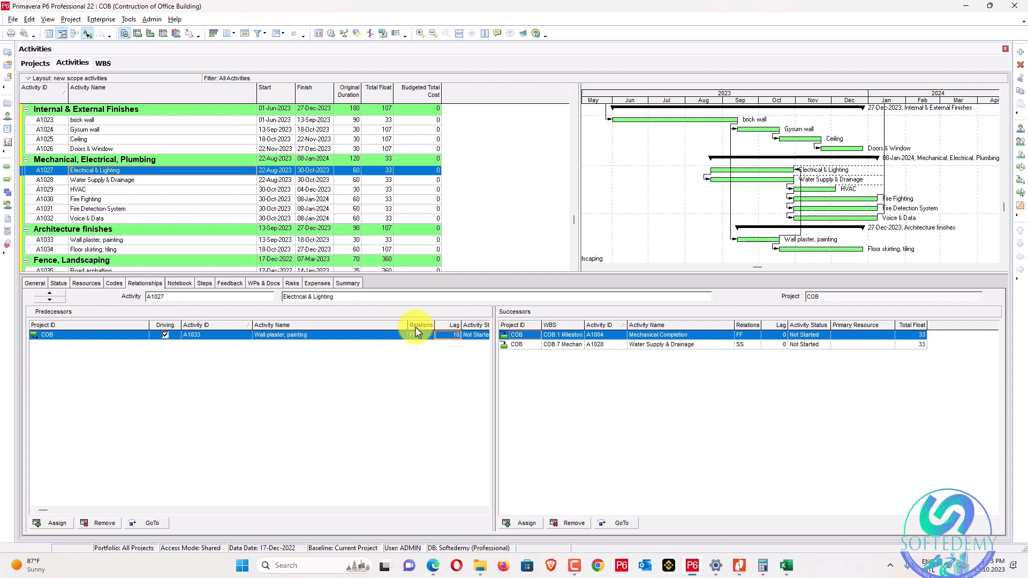
click(318, 190)
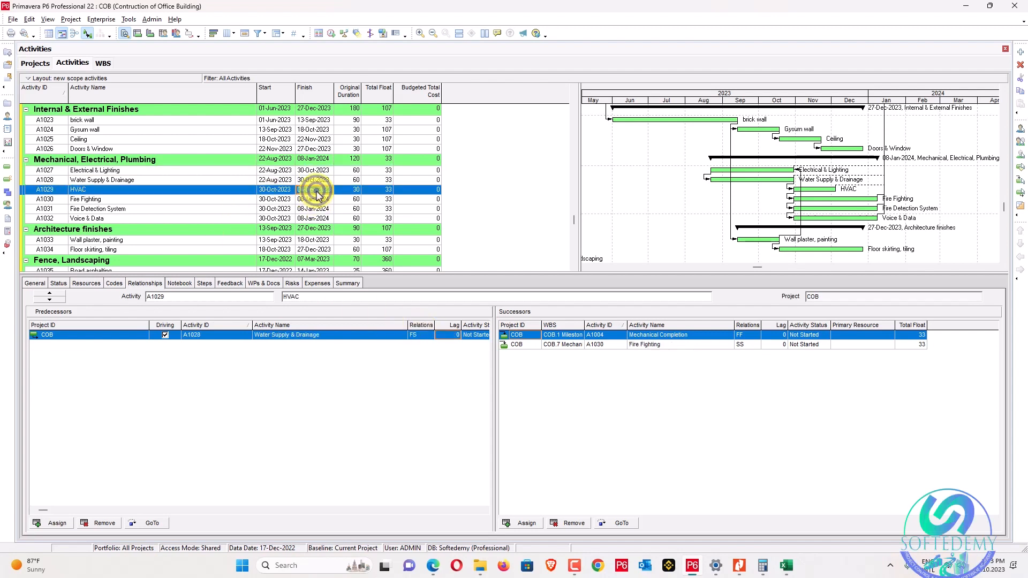
click(314, 201)
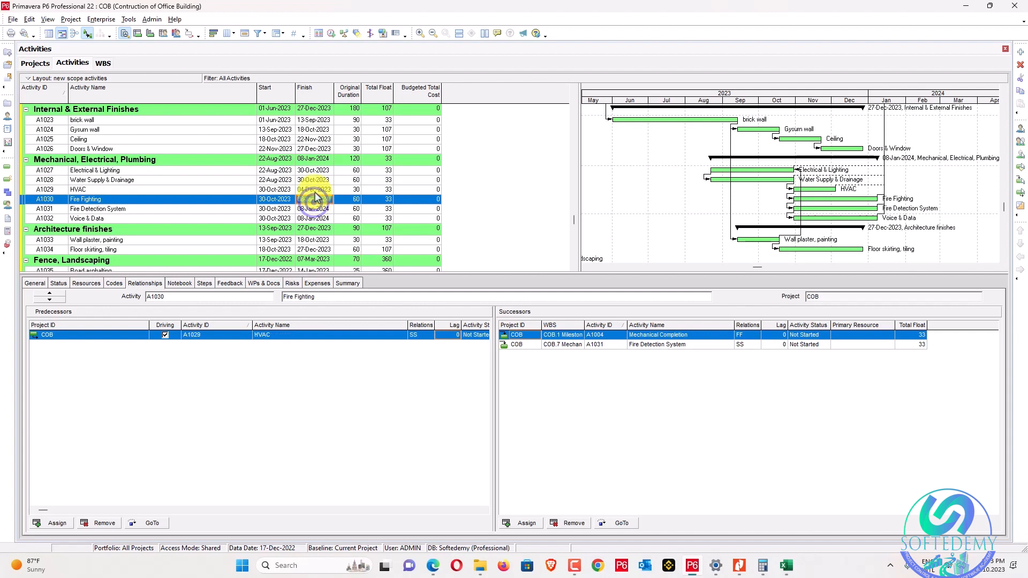
click(315, 192)
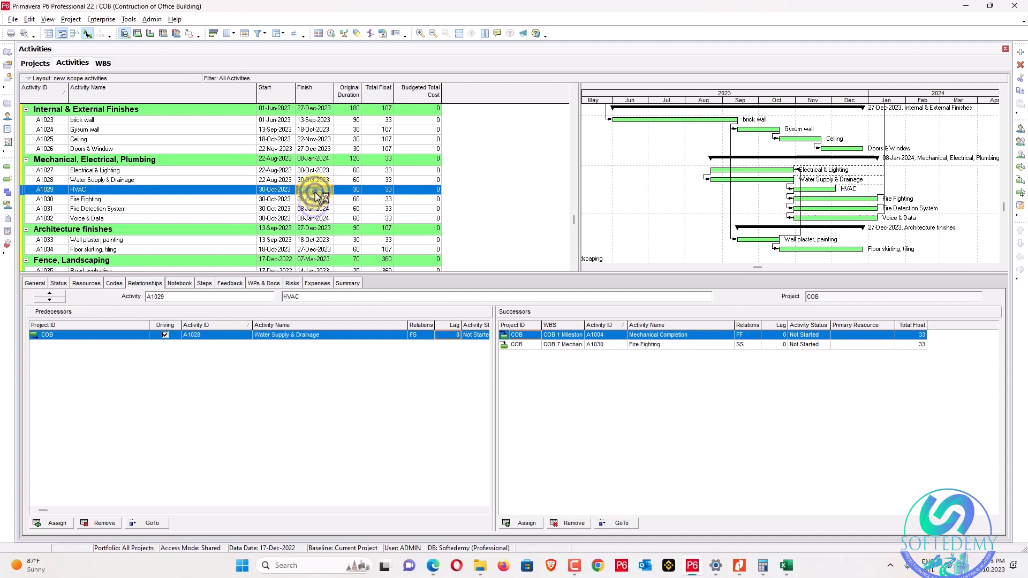
click(746, 345)
click(749, 364)
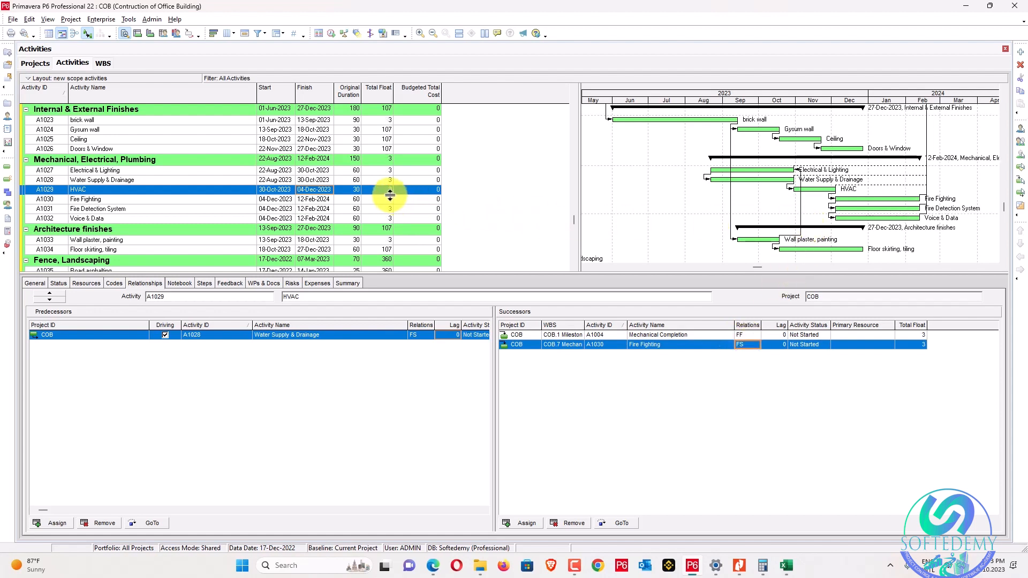
Change Electrical & Lighting's Wall plaster lag to 13.
scroll(602, 207, up, 3)
scroll(609, 207, down, 2)
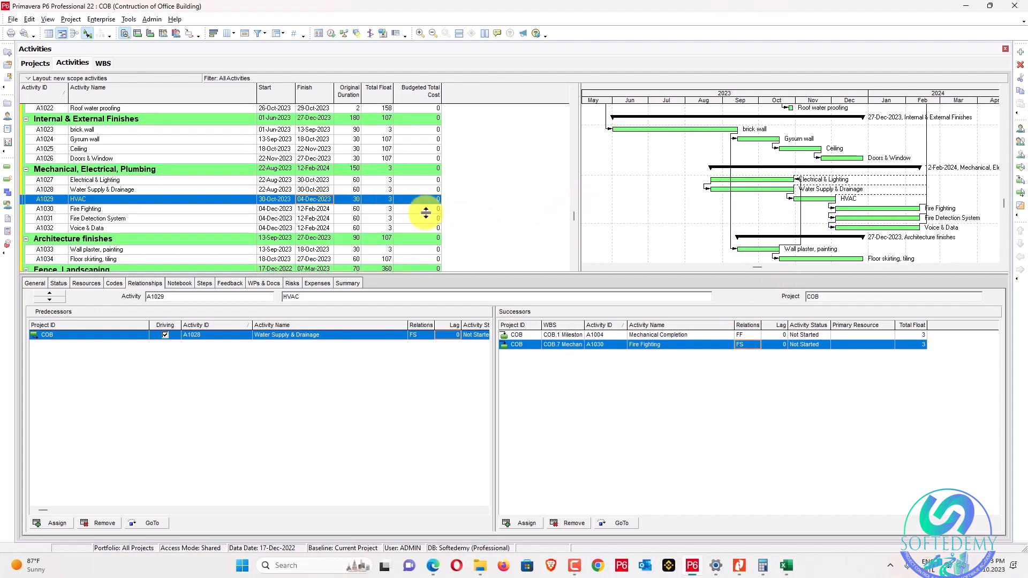
click(320, 182)
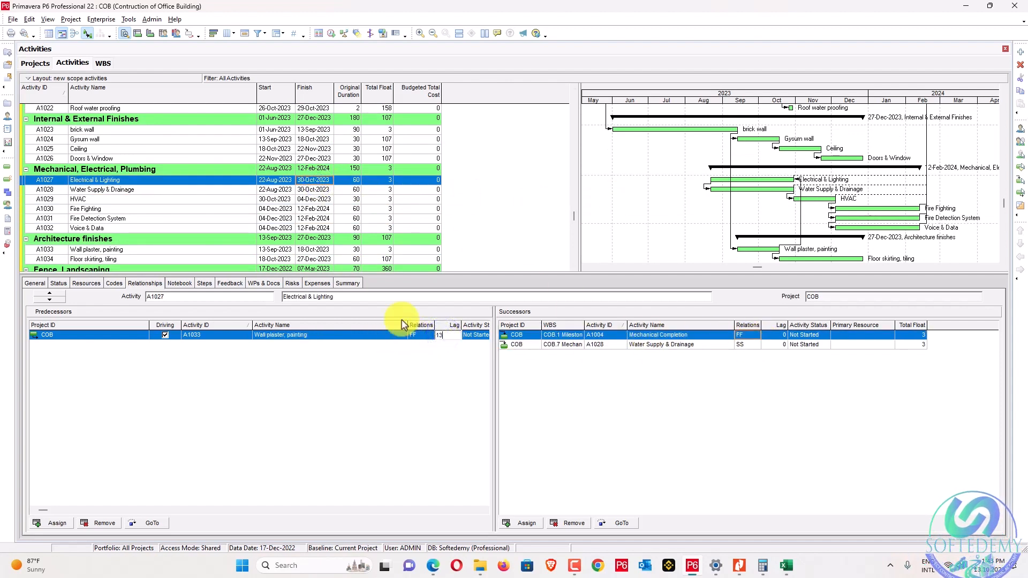
key(Return)
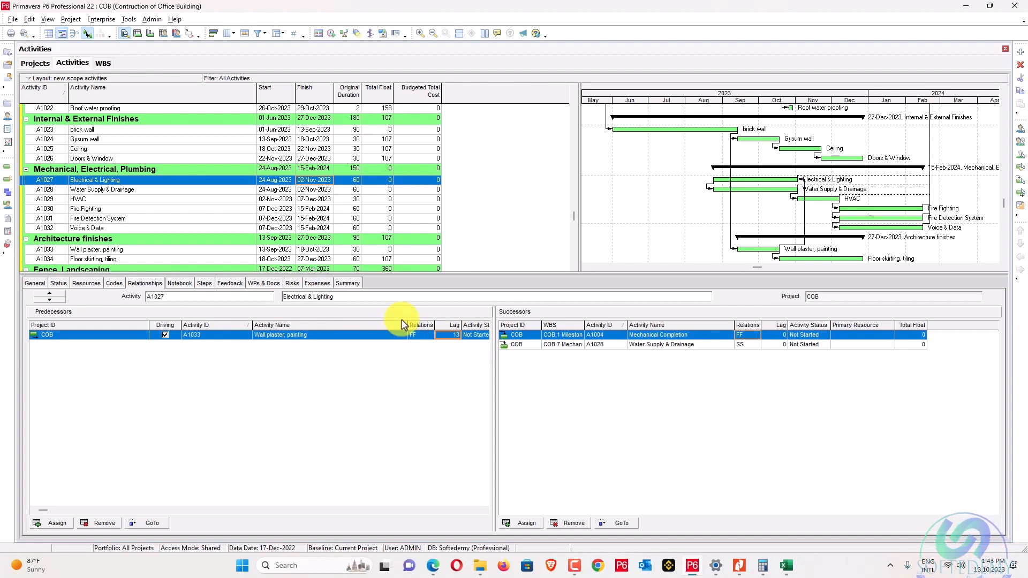
scroll(816, 241, down, 1)
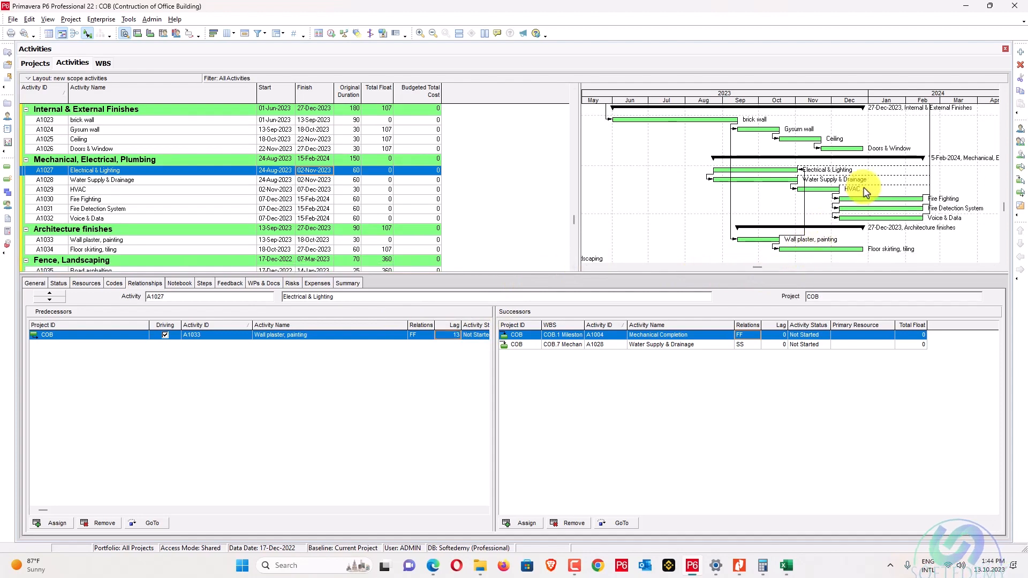
scroll(434, 178, up, 10)
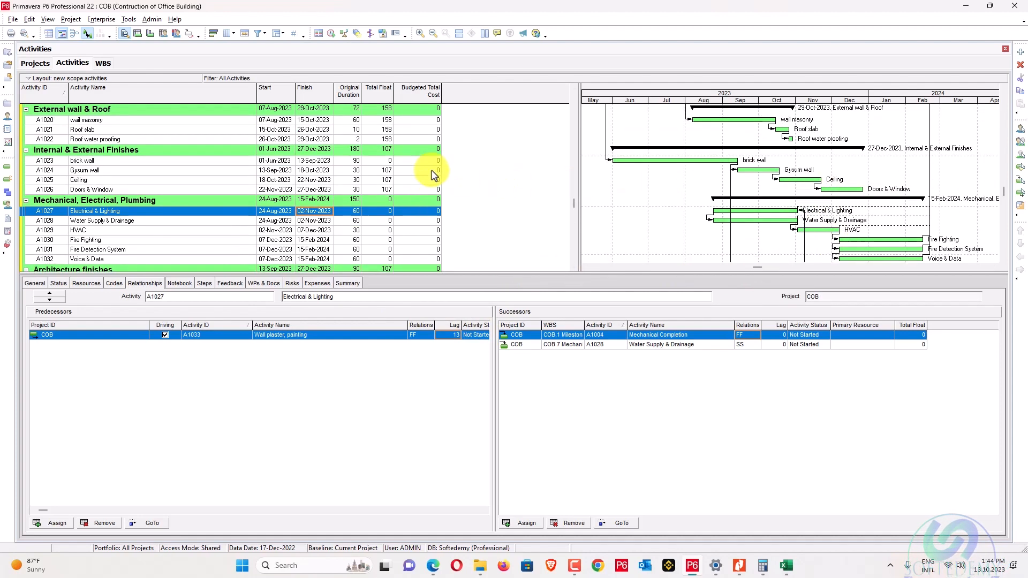
scroll(431, 166, down, 10)
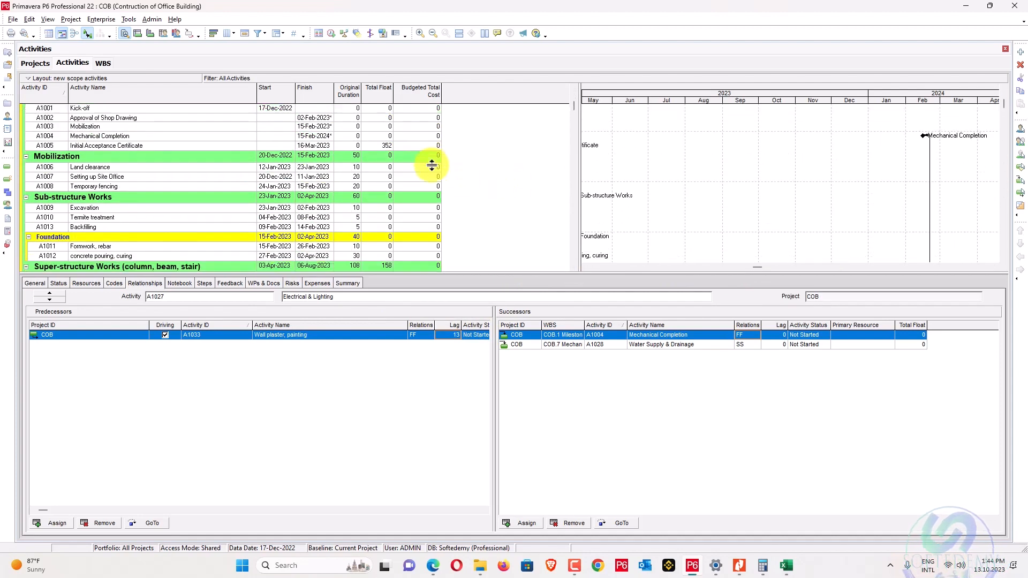
scroll(432, 166, down, 5)
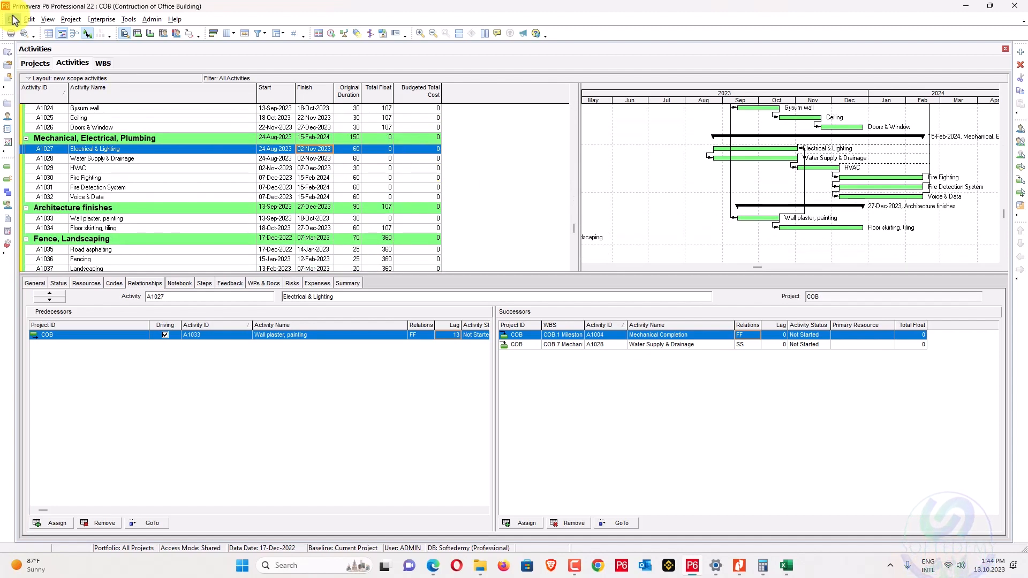
Set User Preferences to show durations with 2 decimal places.
click(25, 20)
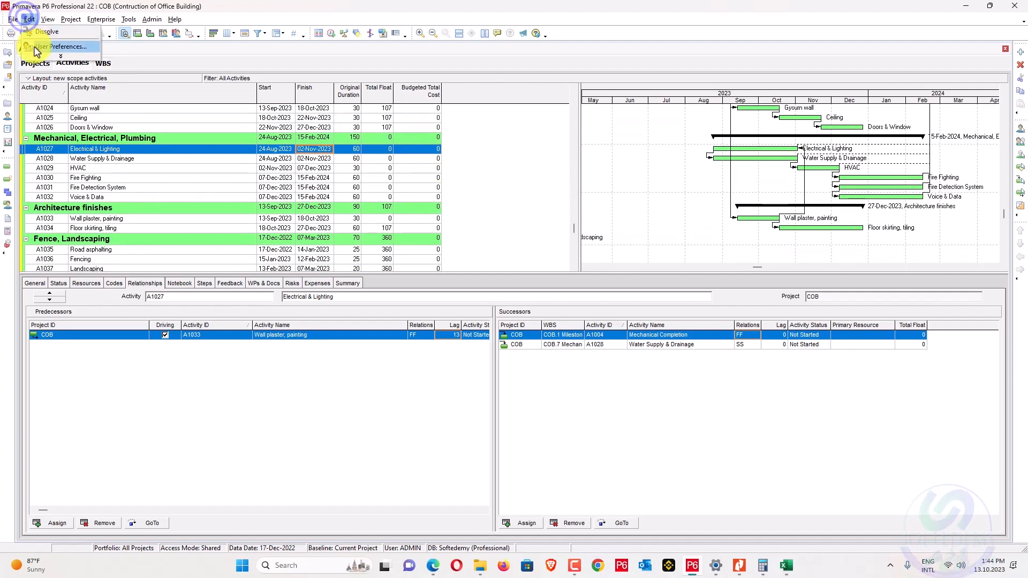
click(35, 50)
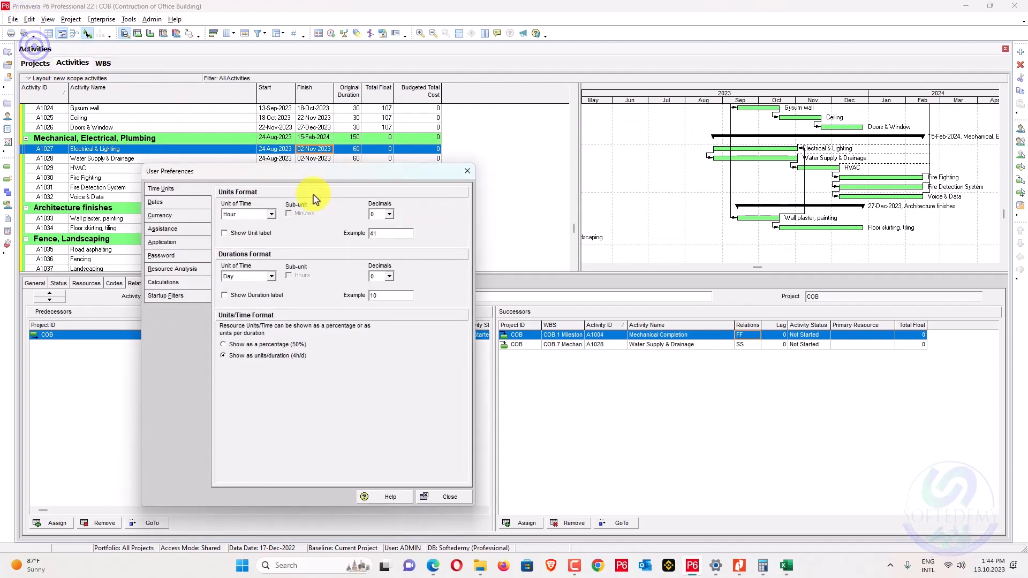
click(381, 276)
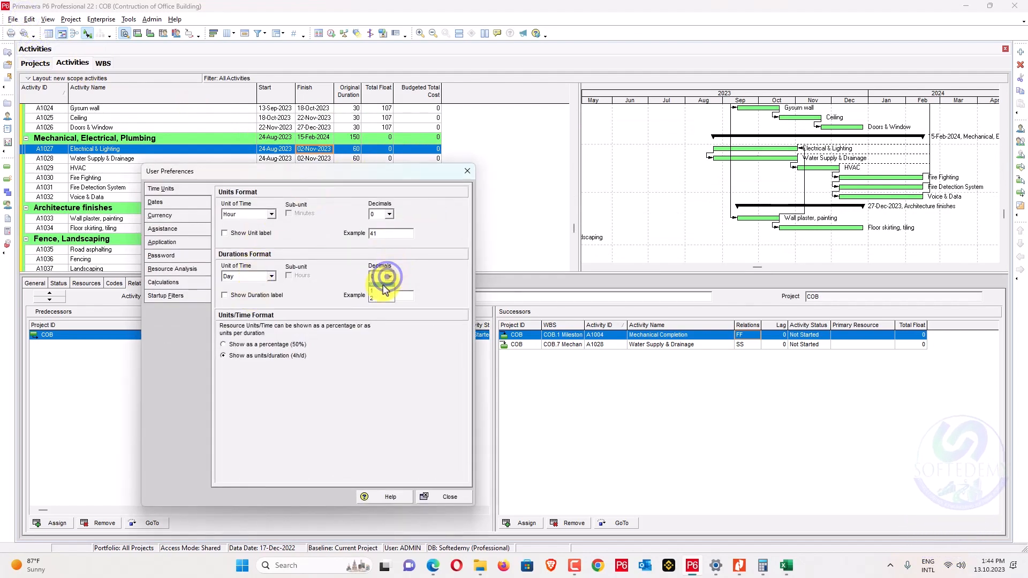
click(377, 300)
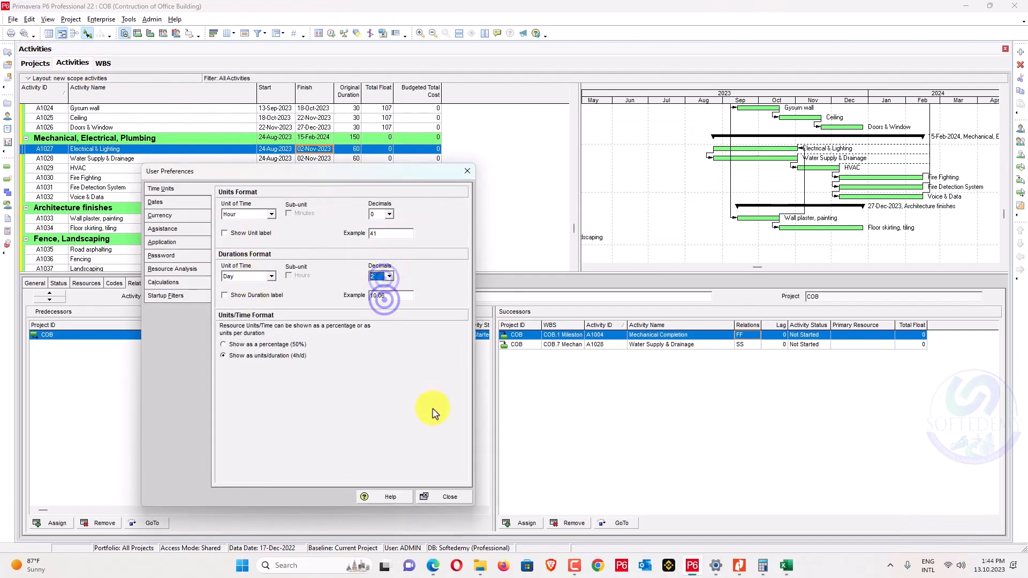
click(438, 490)
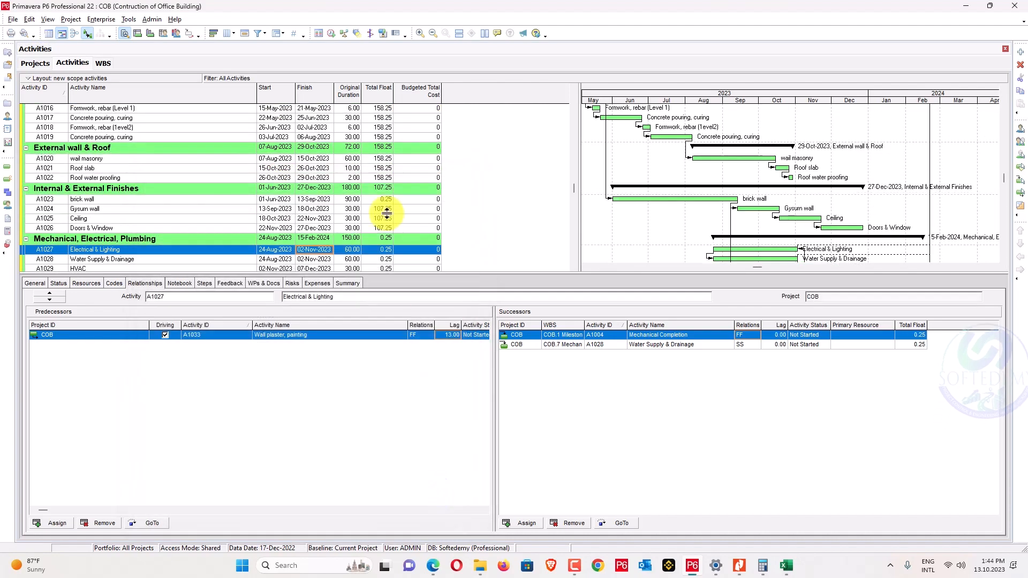
Set the Wall plaster lag on Electrical & Lighting to 13.25.
click(448, 335)
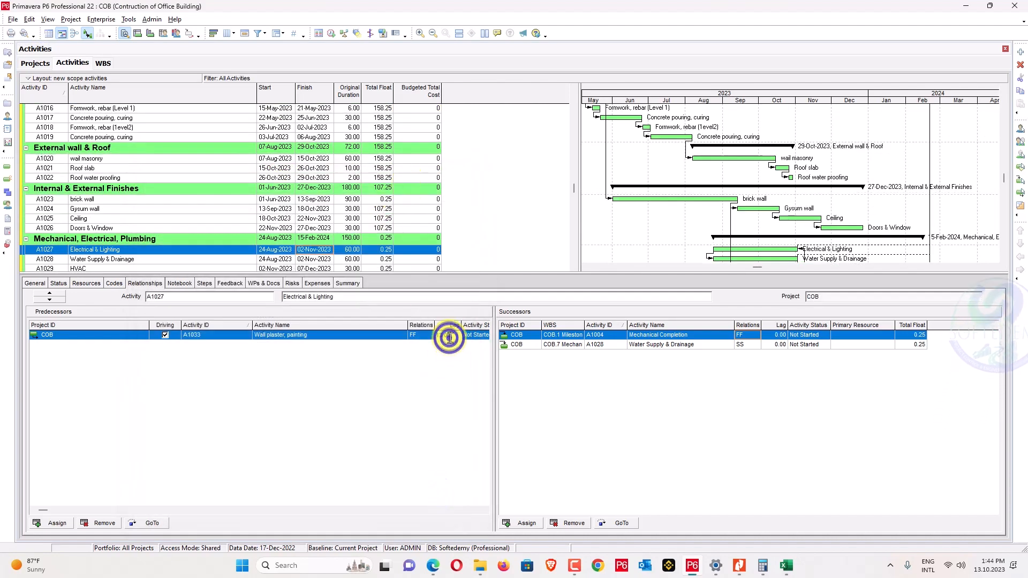
text(12.25)
key(Return)
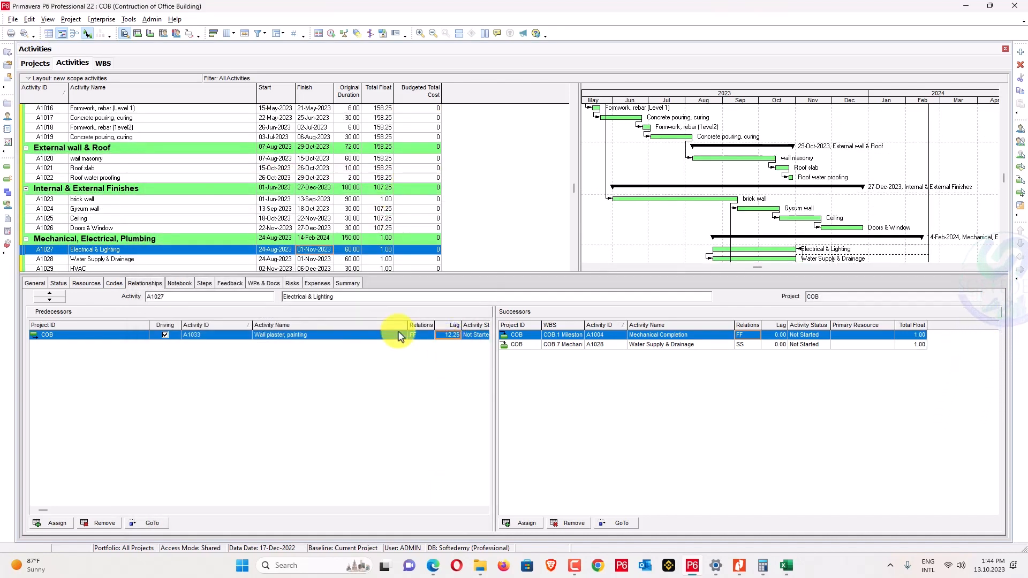
text(13)
key(Return)
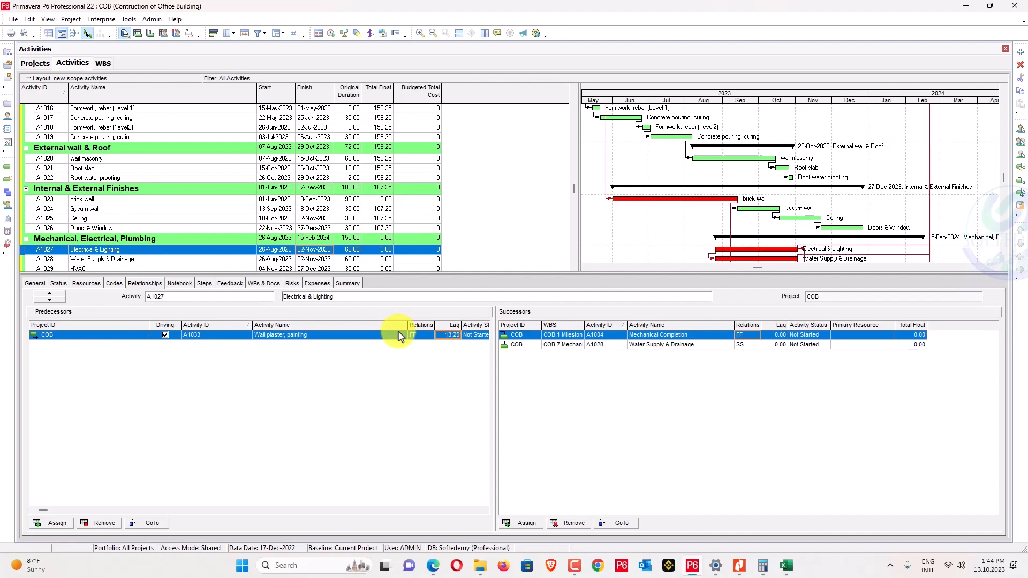
Set User Preferences back to 0 duration decimals.
scroll(581, 228, down, 2)
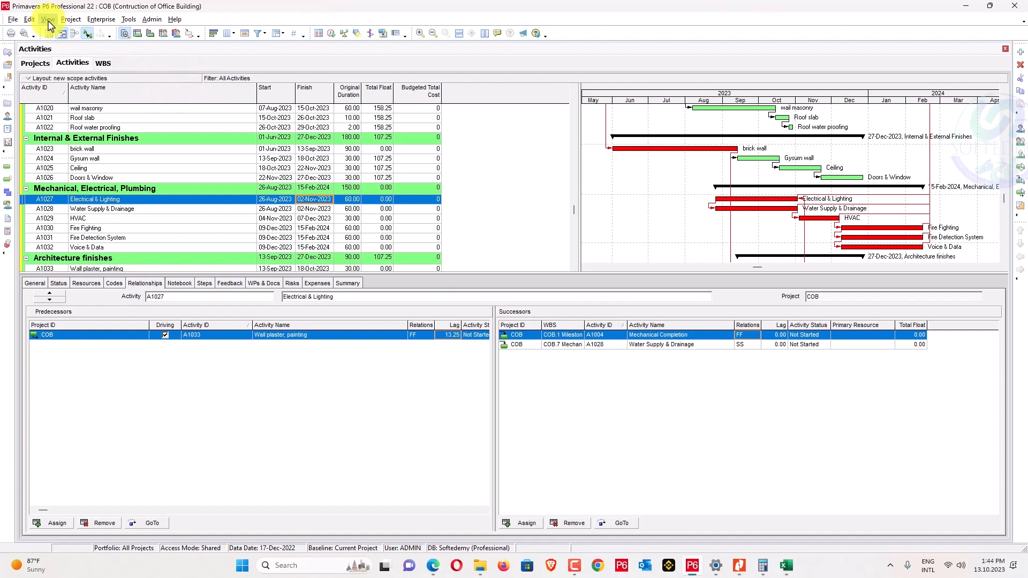
click(30, 21)
click(53, 236)
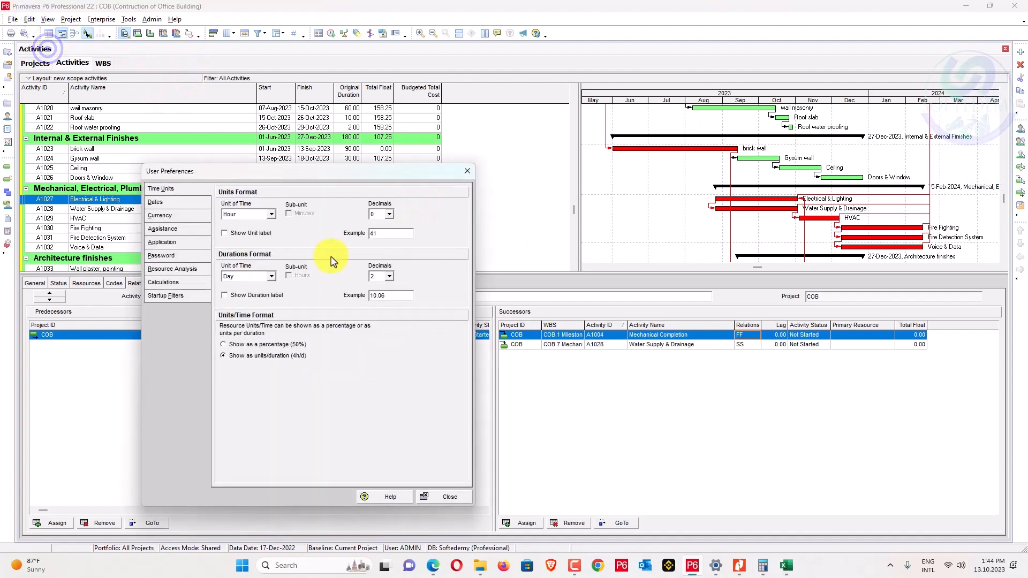
click(381, 275)
click(375, 287)
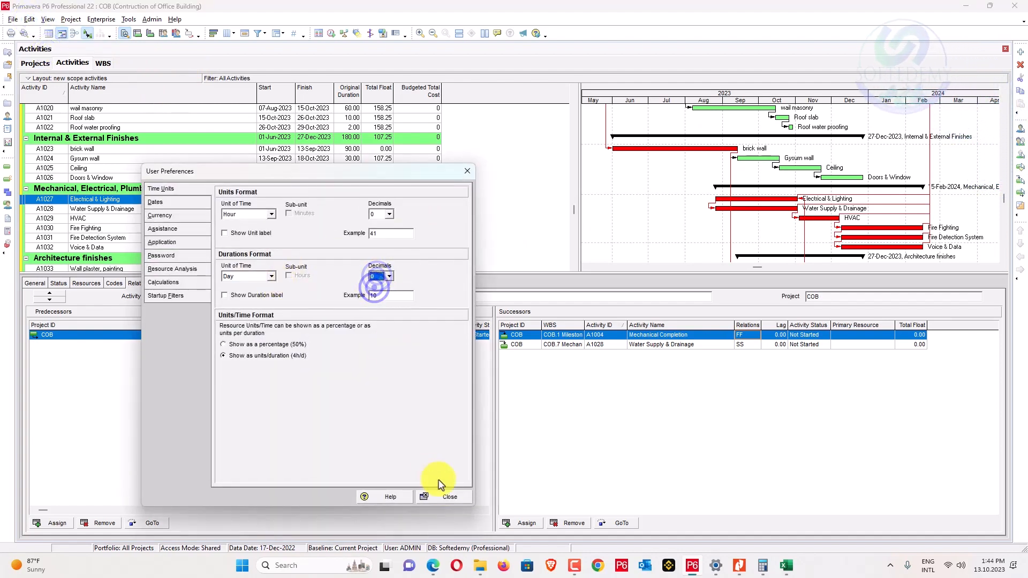
click(449, 497)
scroll(624, 201, down, 10)
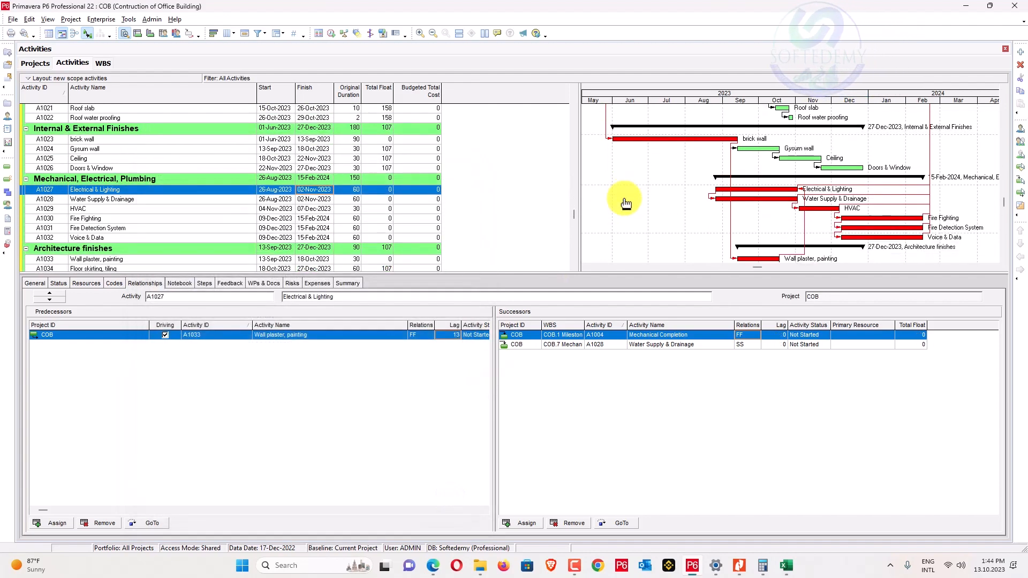
Scroll through the activity table and select HVAC (A1029) to view its relationships.
scroll(625, 202, down, 2)
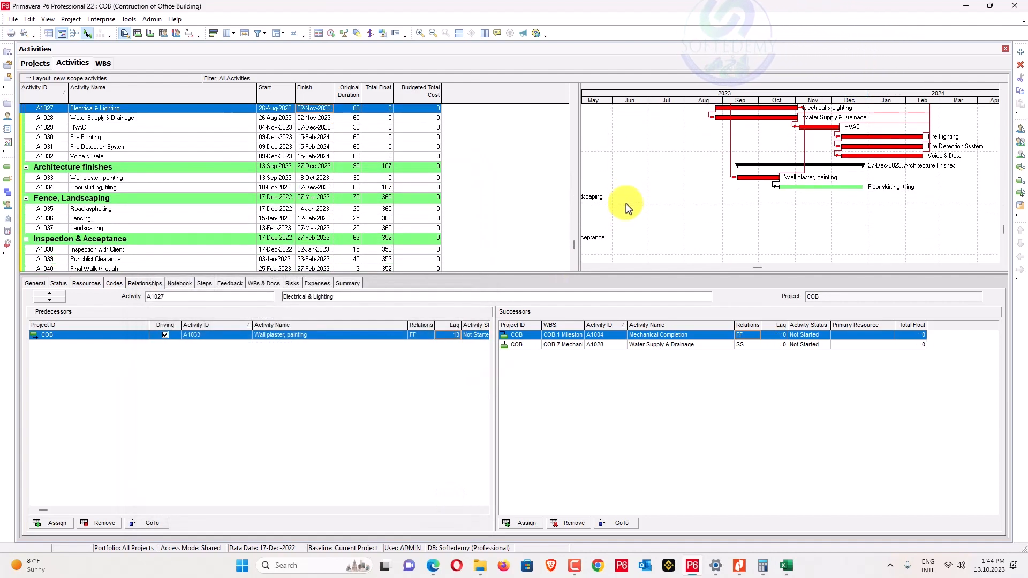
scroll(629, 206, down, 2)
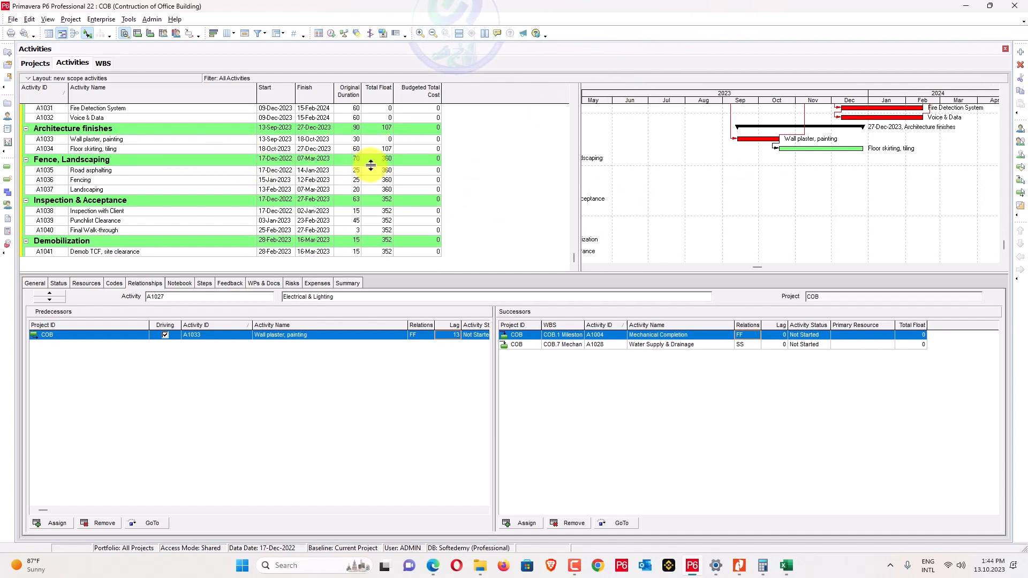
scroll(328, 163, up, 1)
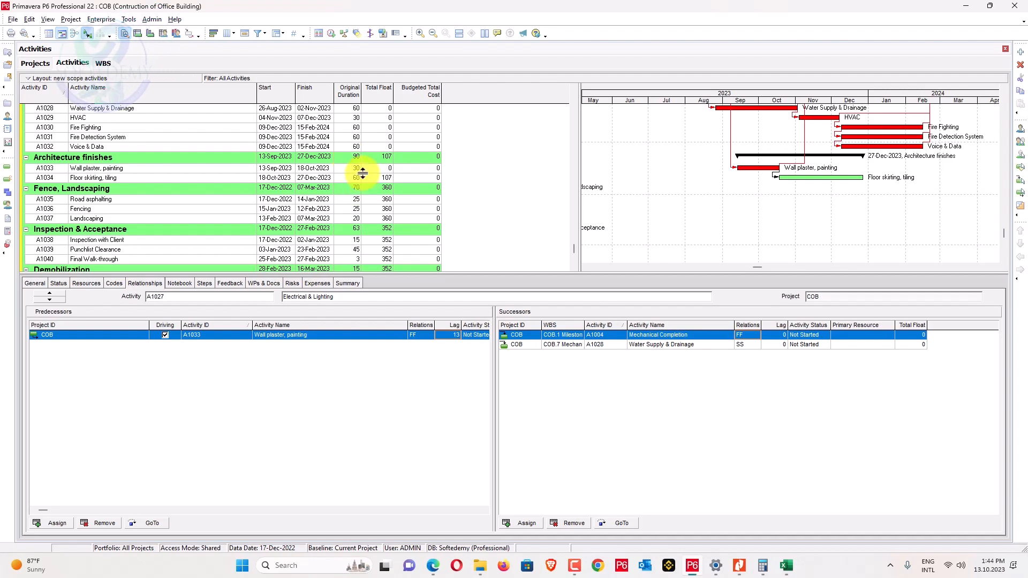
scroll(813, 195, up, 2)
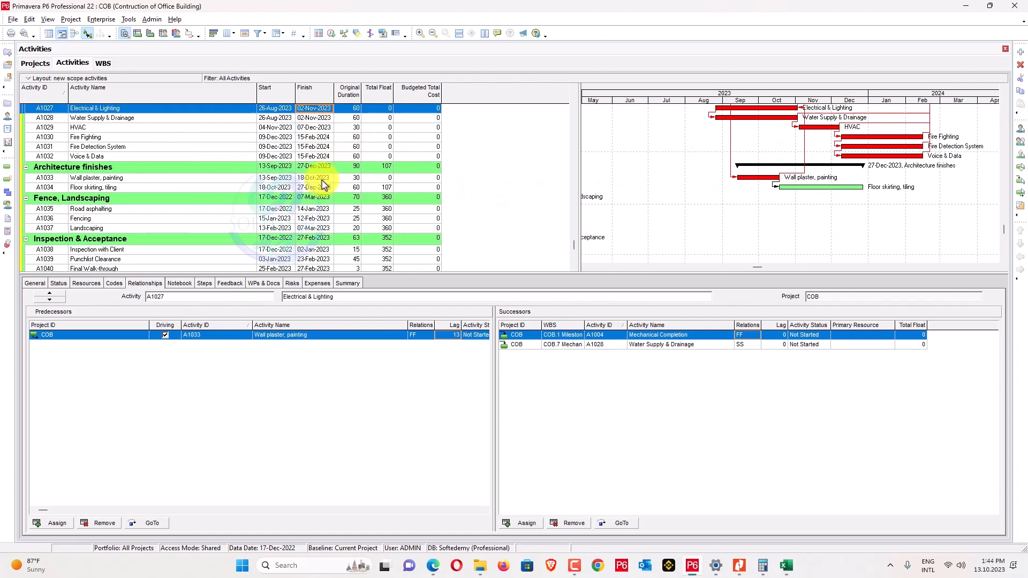
scroll(324, 184, down, 2)
scroll(142, 200, up, 1)
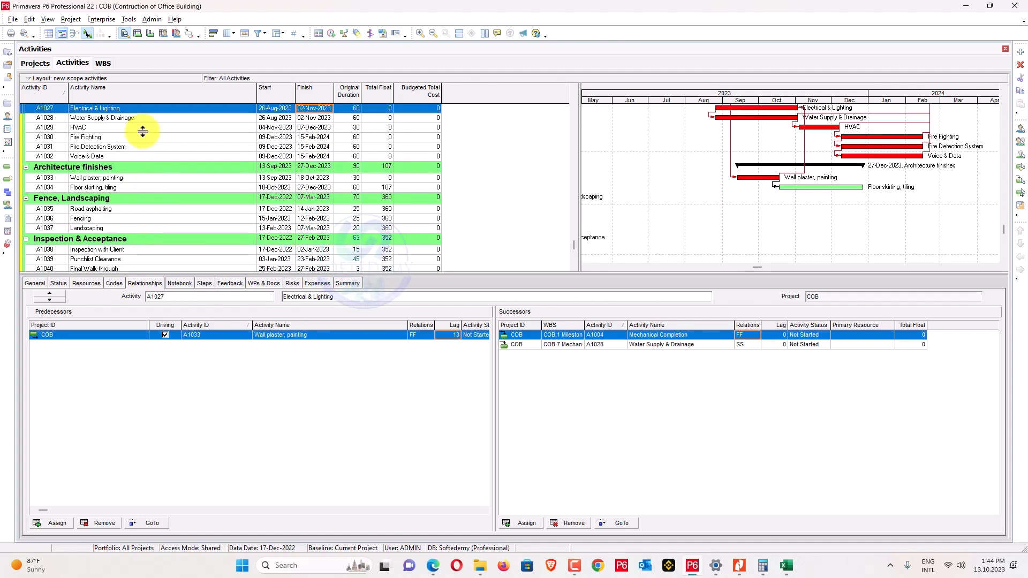
click(142, 128)
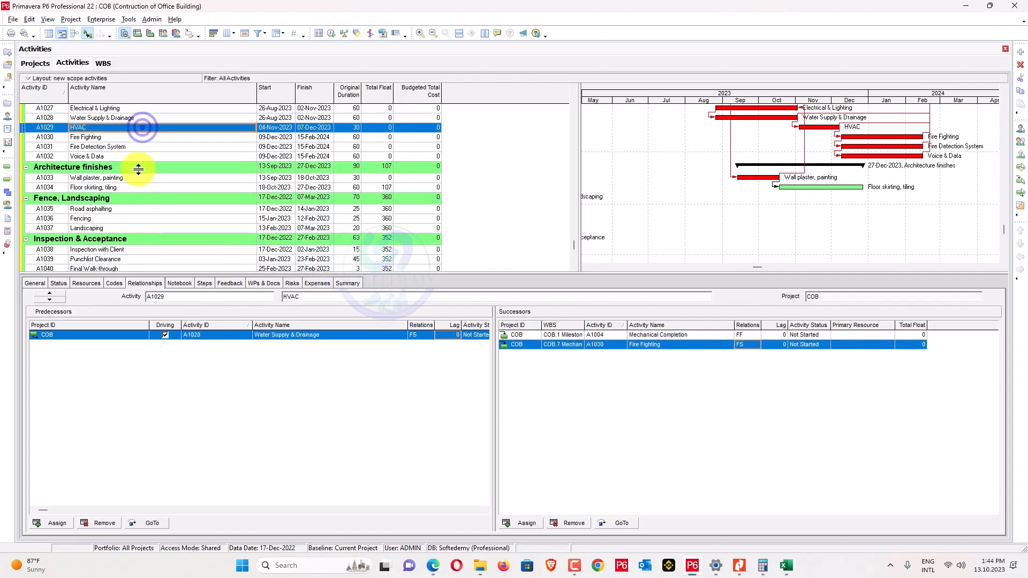
Chain Road asphalting, Fencing and Landscaping with Link Activities, then select Inspection with Client (A1038).
right_click(138, 211)
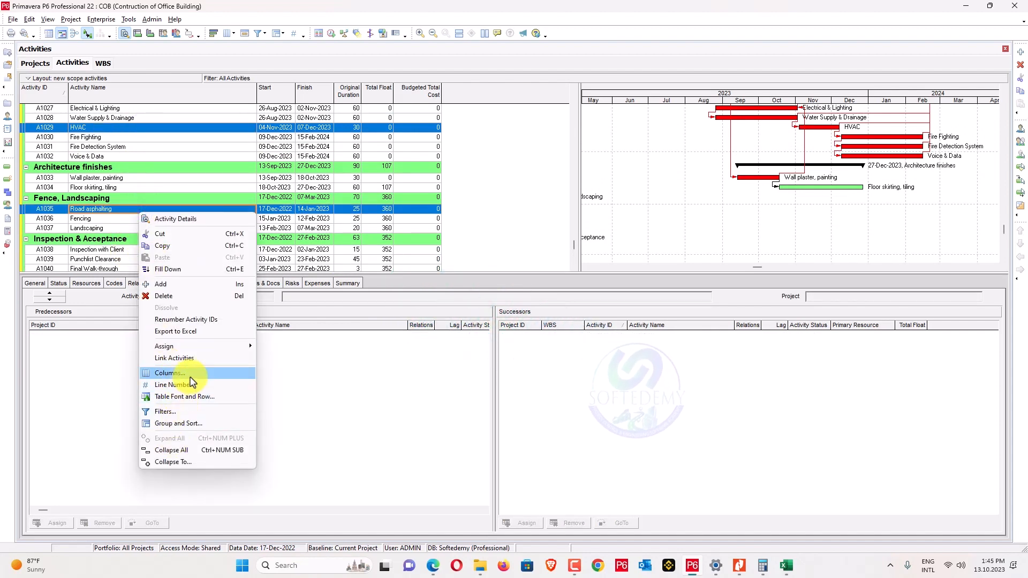
click(199, 358)
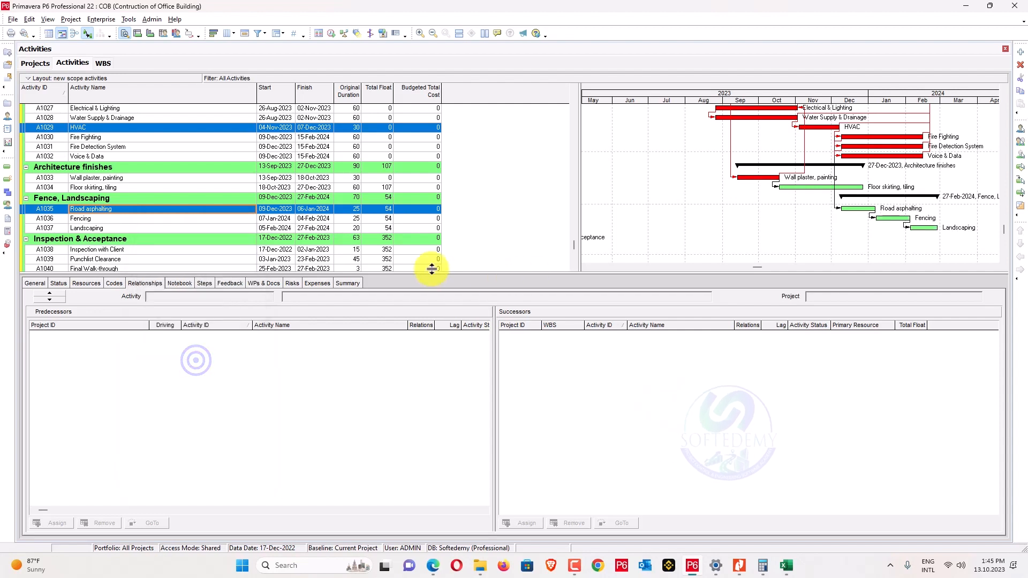
scroll(412, 252, down, 1)
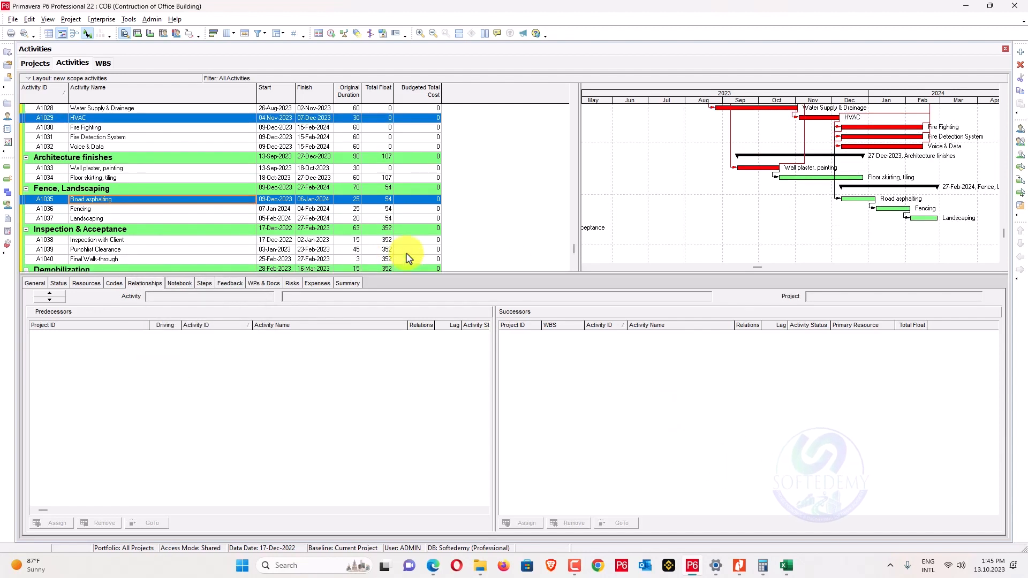
scroll(409, 258, up, 1)
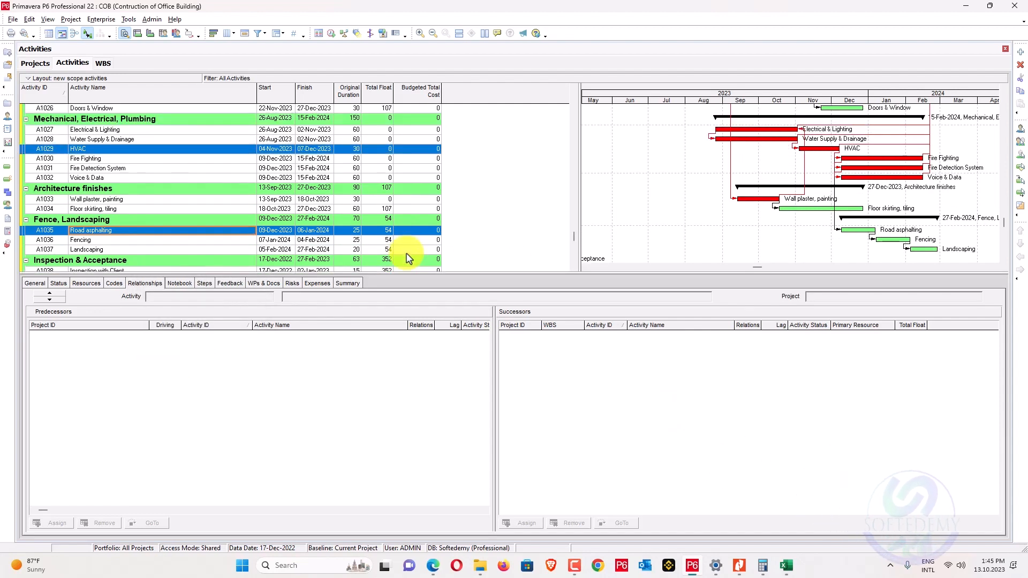
scroll(409, 258, down, 1)
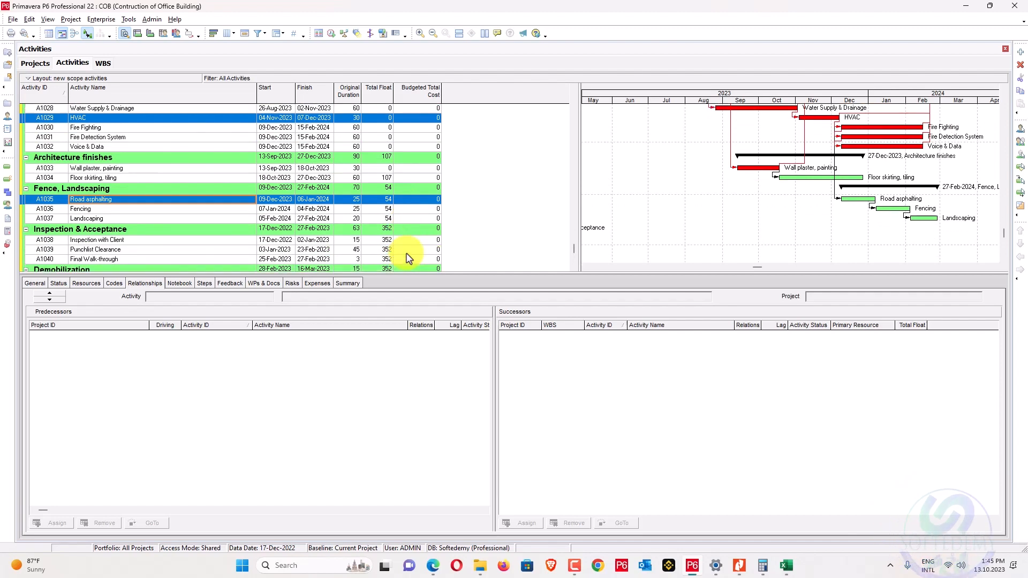
scroll(409, 258, down, 1)
click(160, 221)
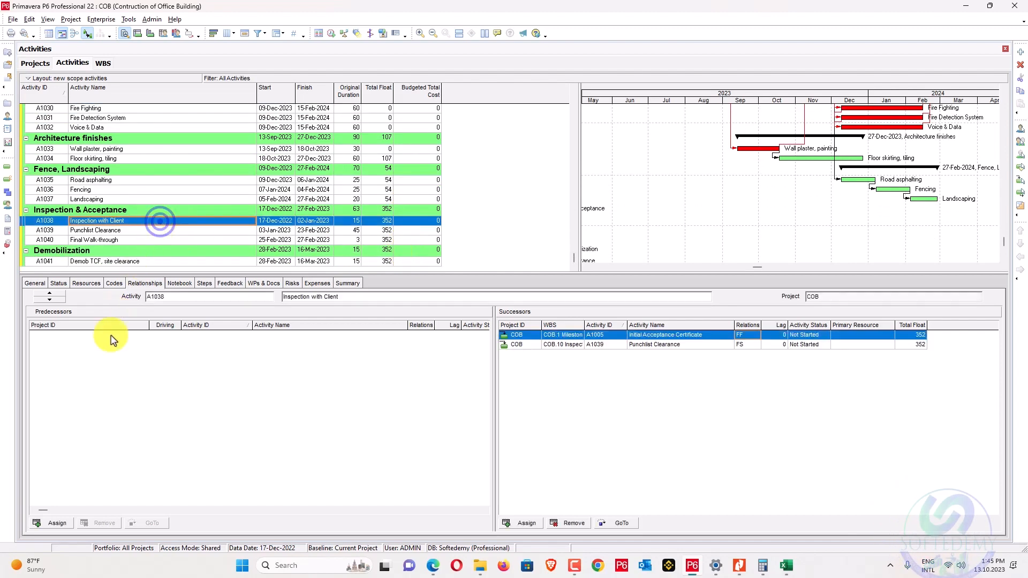
Assign Inspection with Client predecessors from Landscaping back through the MEP activities to Electrical & Lighting.
click(59, 523)
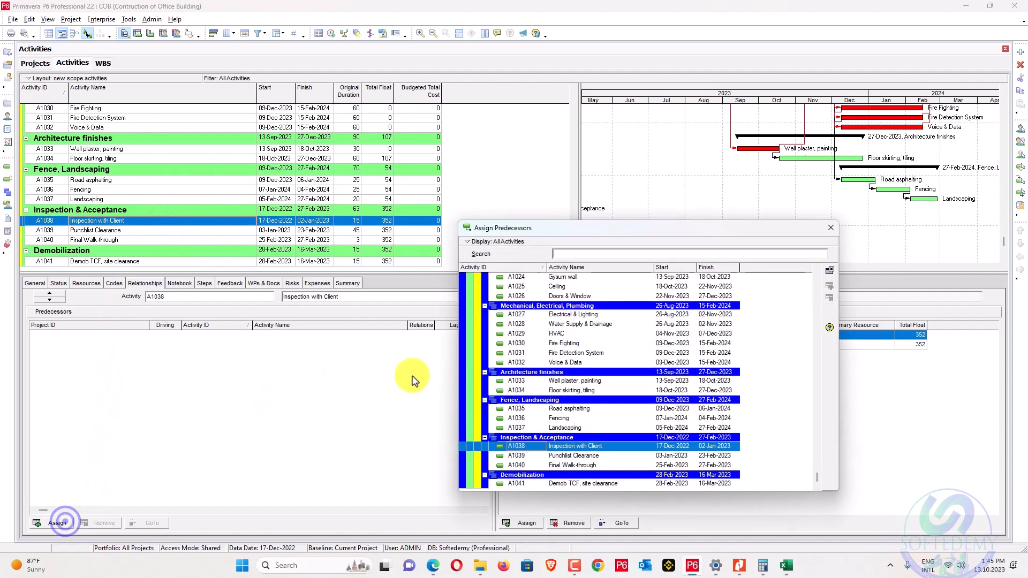
double_click(567, 428)
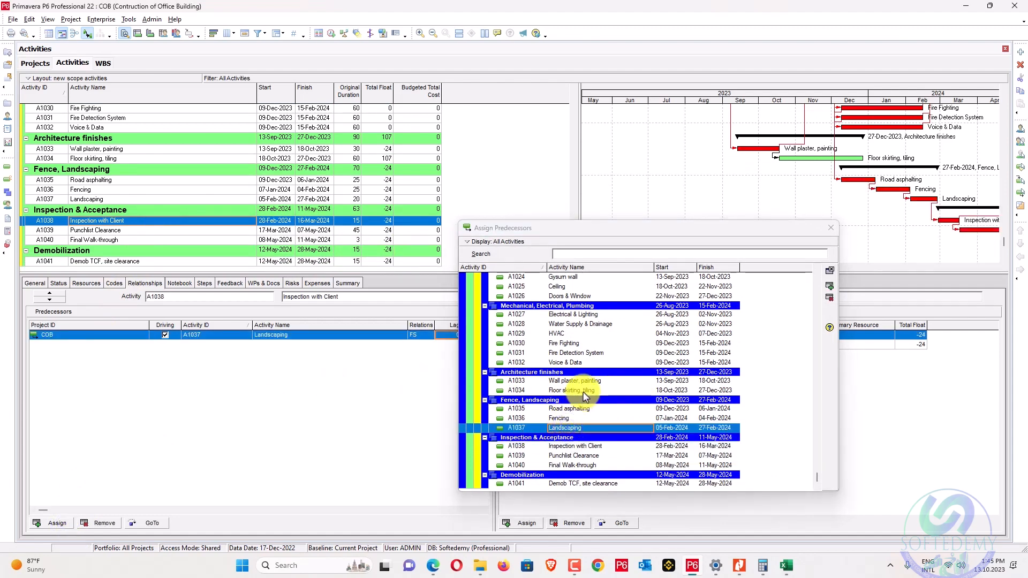
double_click(569, 418)
double_click(569, 408)
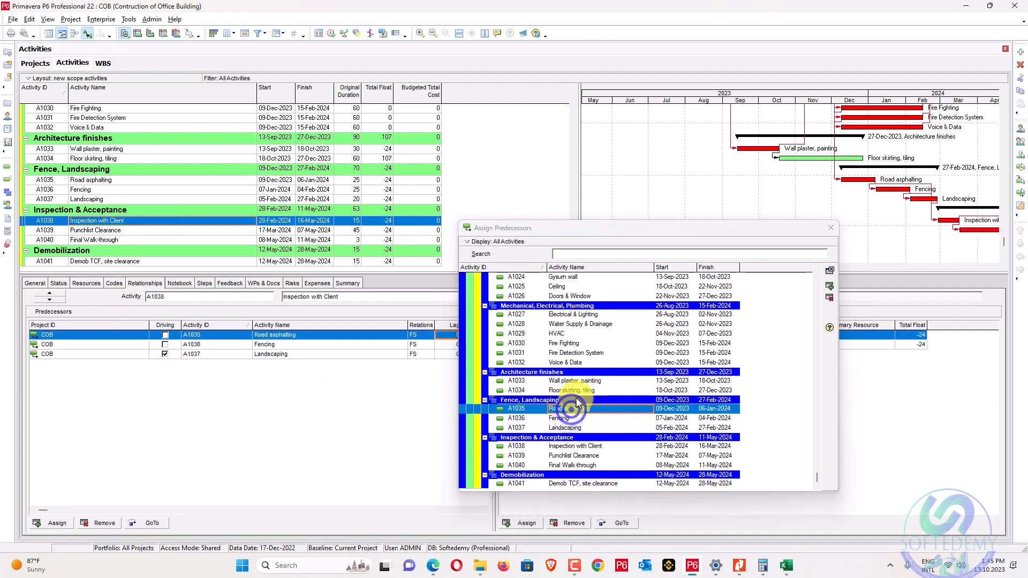
double_click(583, 391)
double_click(584, 381)
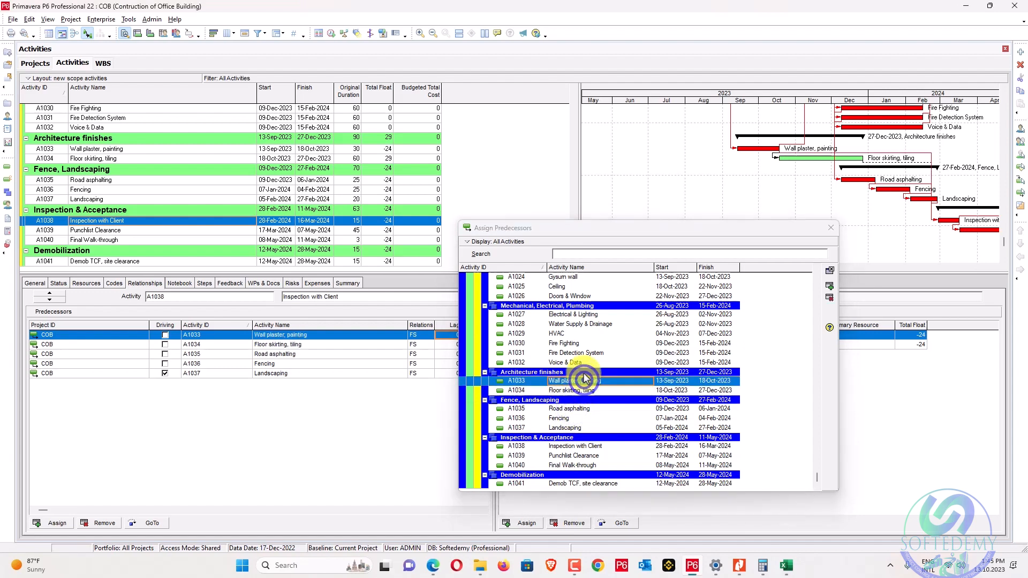
double_click(588, 363)
double_click(589, 353)
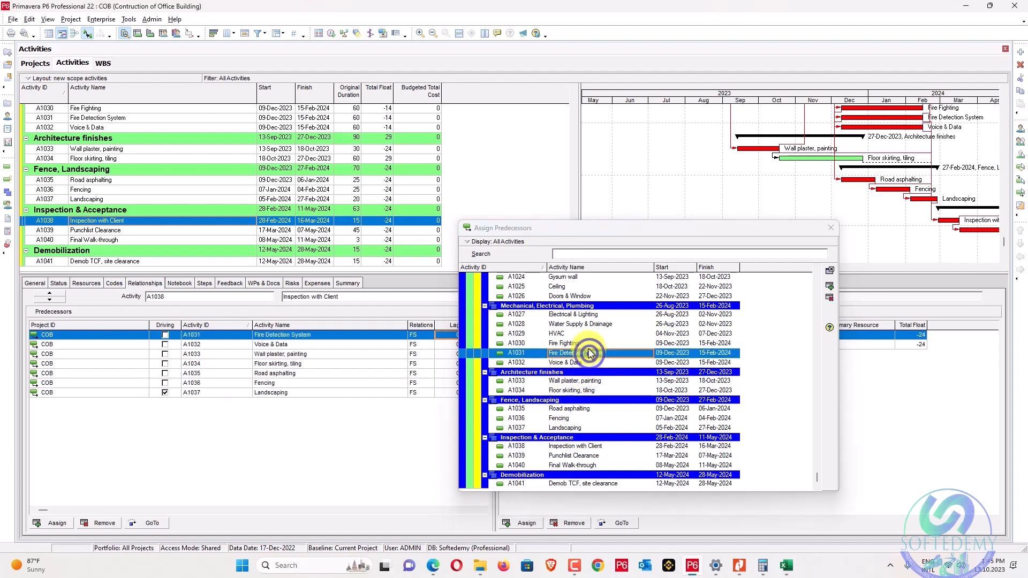
double_click(587, 344)
double_click(589, 334)
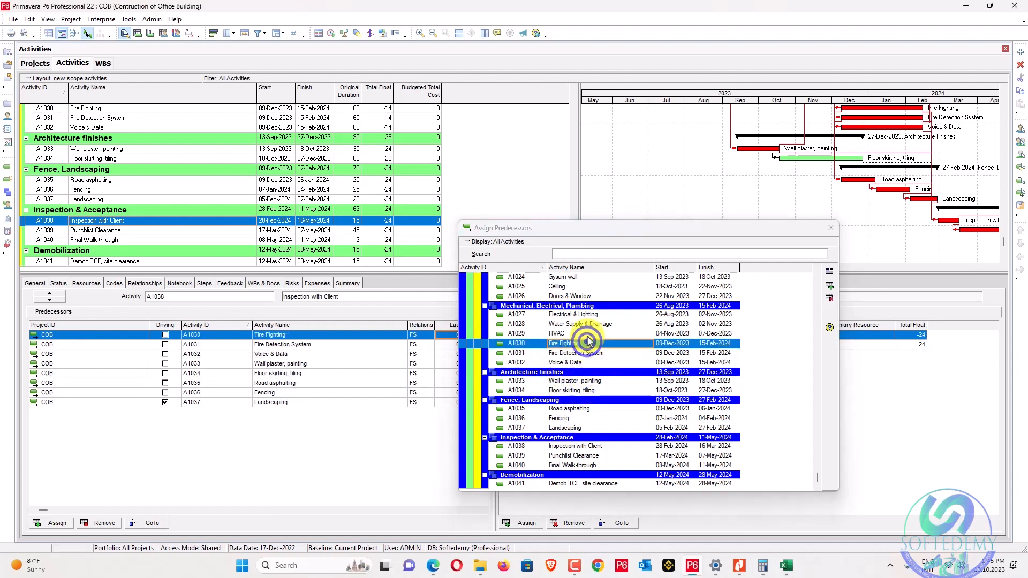
double_click(589, 324)
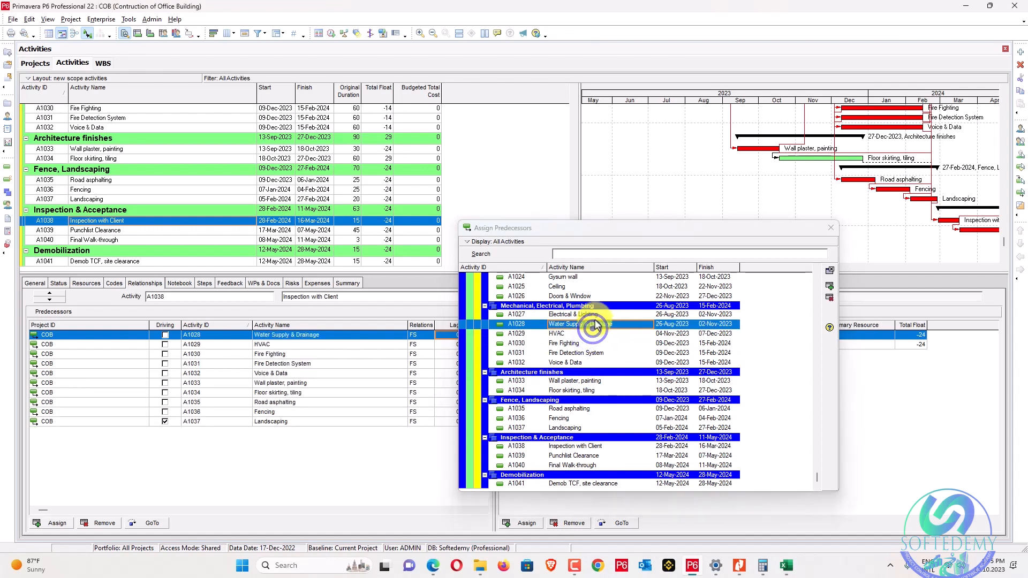
double_click(589, 315)
Add Doors & Window, Ceiling, Gypsum wall, Roof water proofing, Roof slab, A1018 and A1019 as predecessors.
scroll(591, 348, up, 1)
double_click(594, 324)
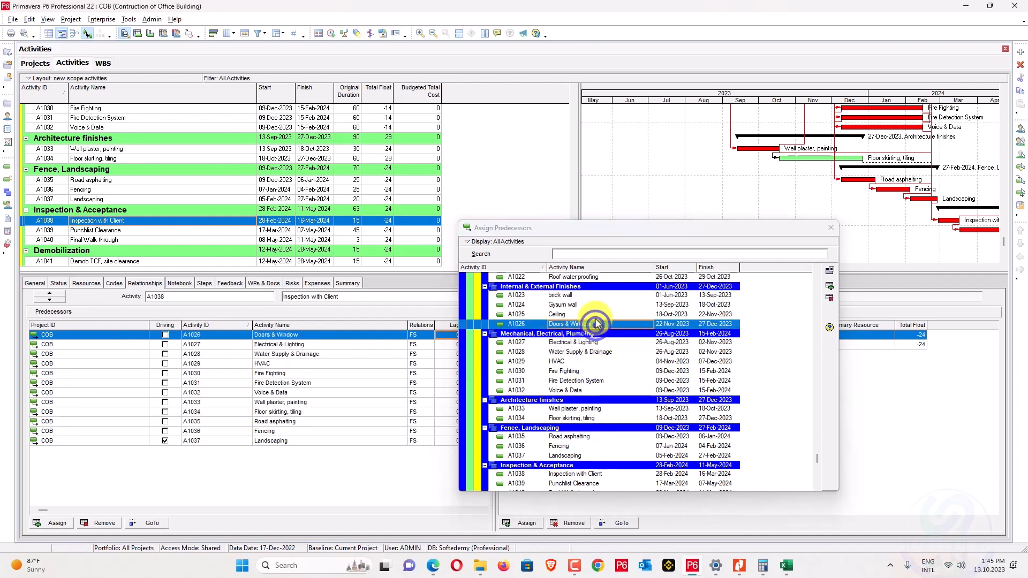
double_click(596, 314)
double_click(592, 305)
scroll(594, 305, up, 2)
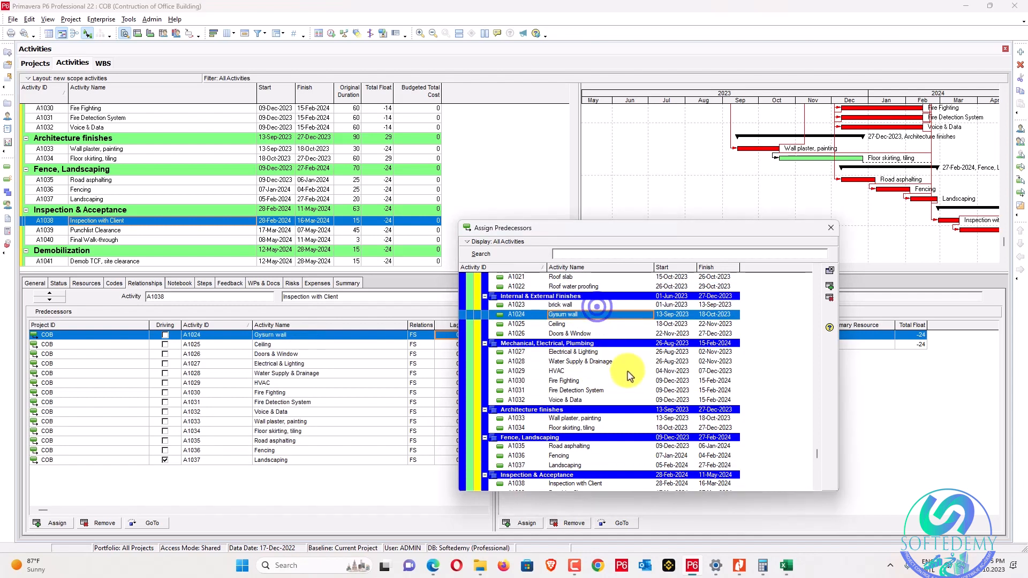
double_click(606, 333)
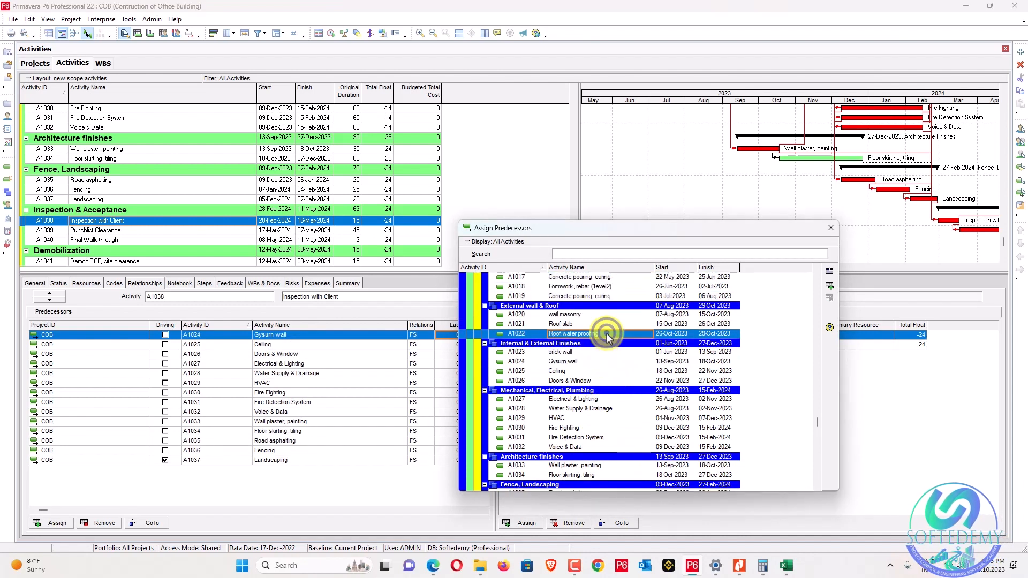
double_click(608, 325)
scroll(610, 323, up, 1)
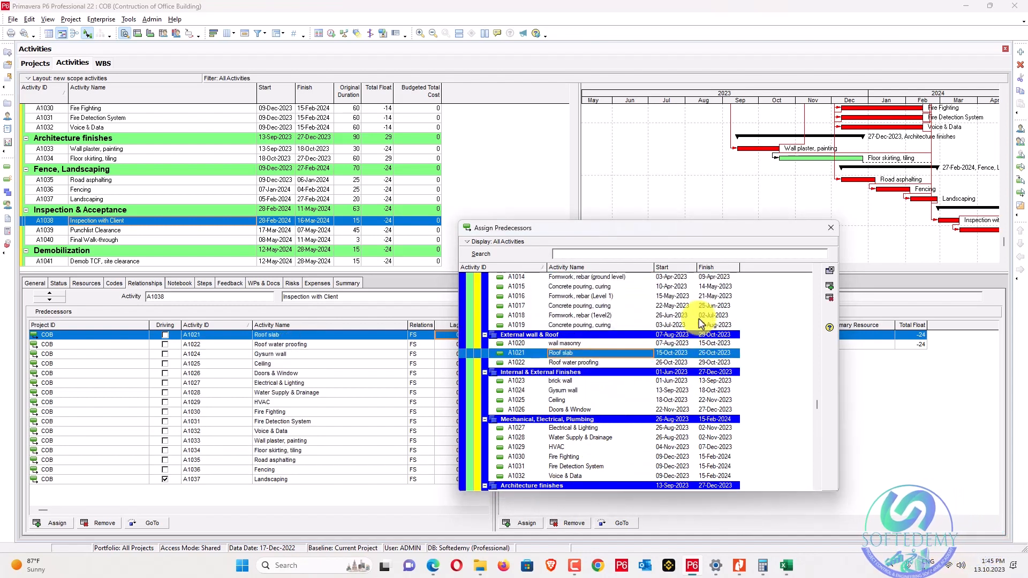
double_click(628, 317)
double_click(627, 324)
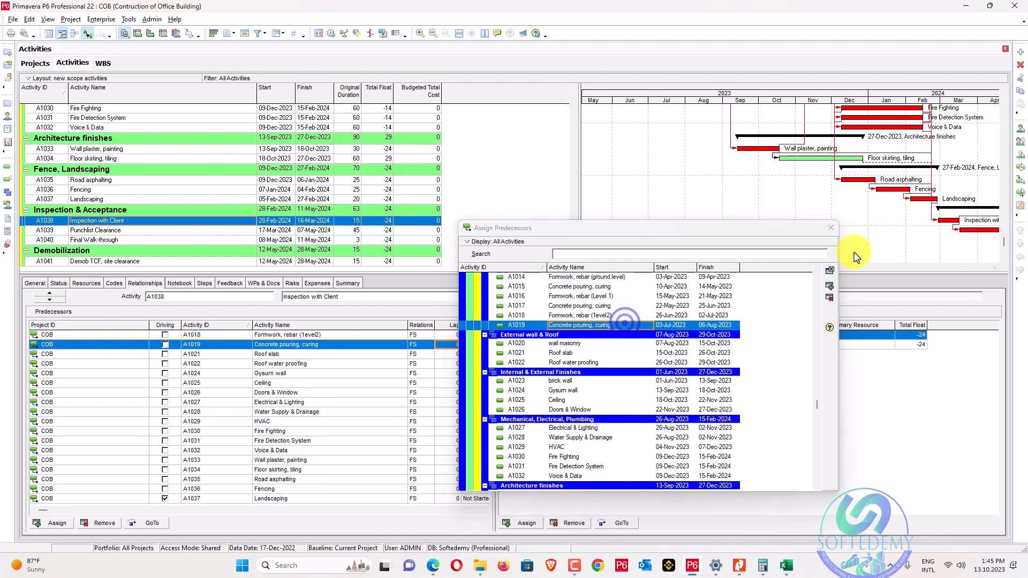
click(831, 227)
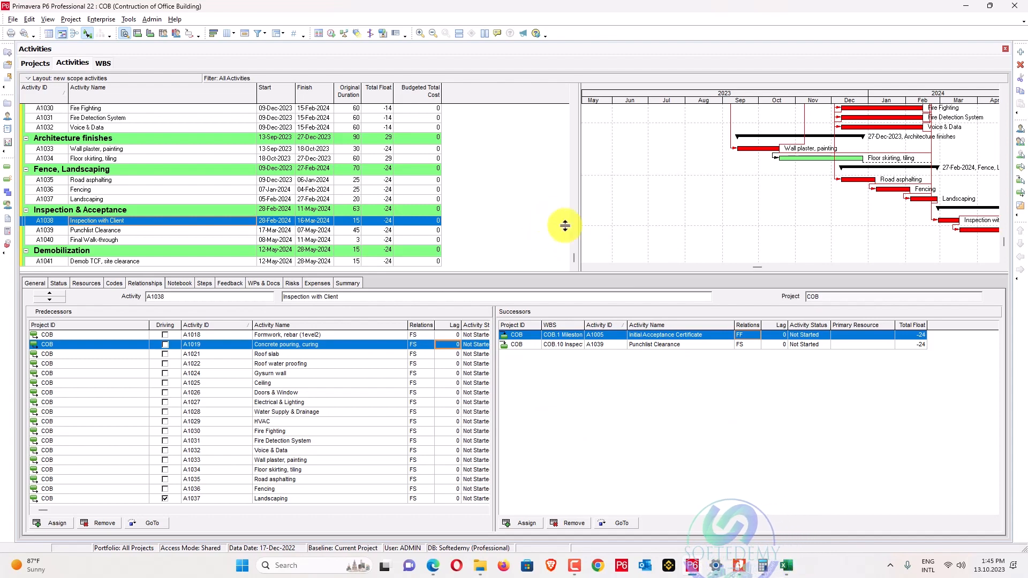
Zoom the Gantt timescale out to May 2023–Oct 2024 and select Road asphalting (A1035).
scroll(562, 226, up, 1)
scroll(570, 229, down, 1)
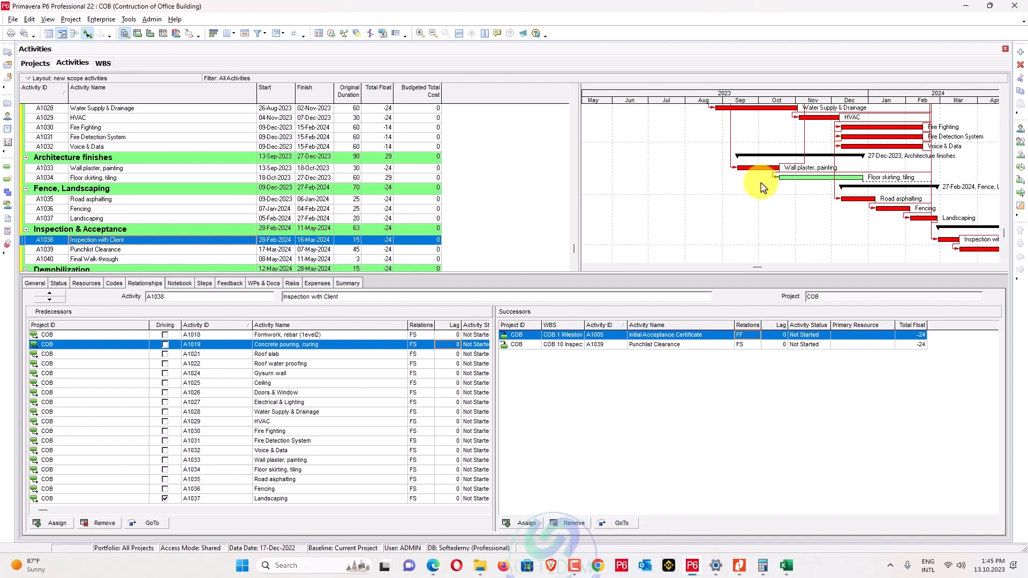
scroll(528, 224, down, 2)
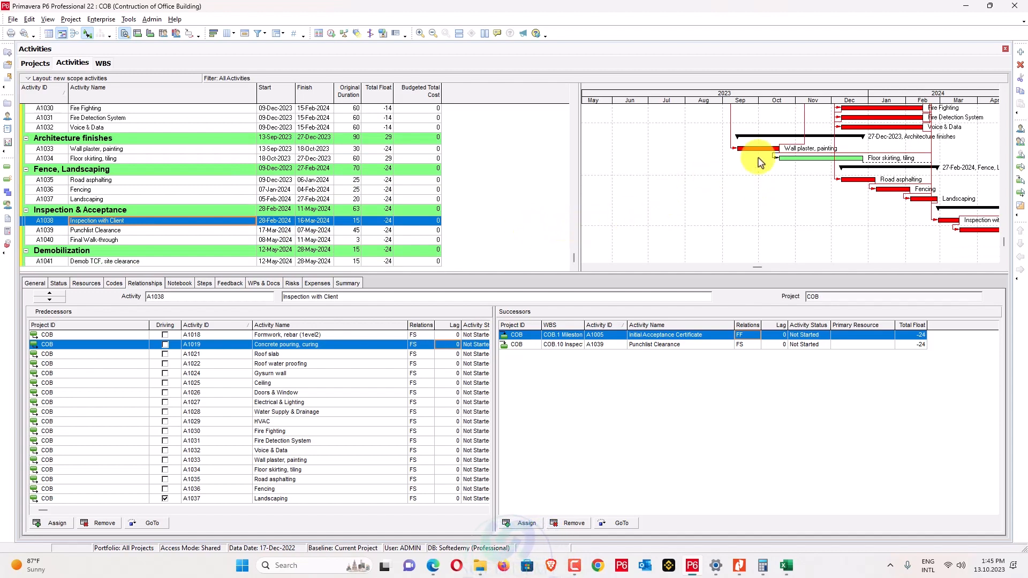
drag(838, 100, 731, 102)
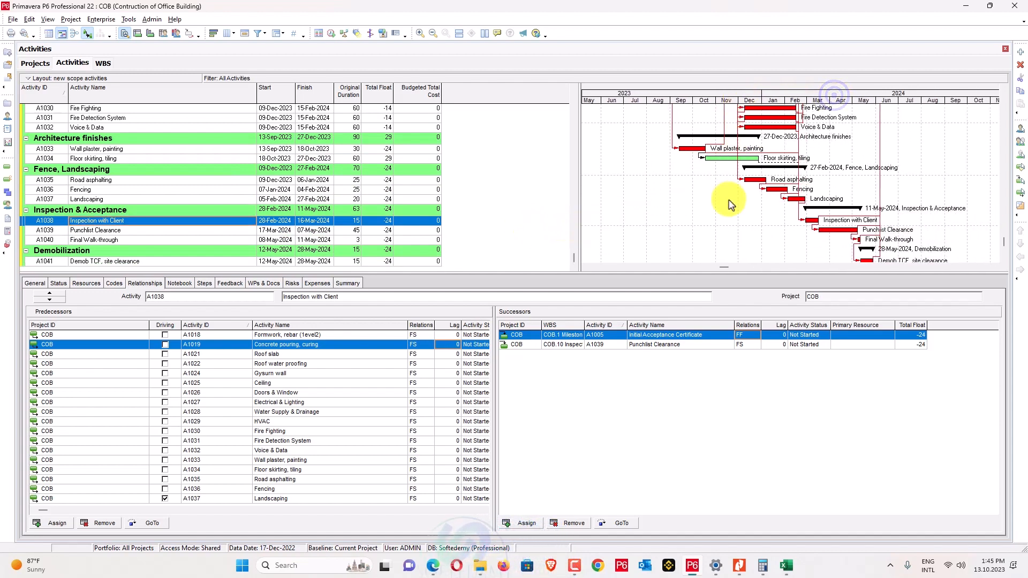
scroll(730, 204, up, 2)
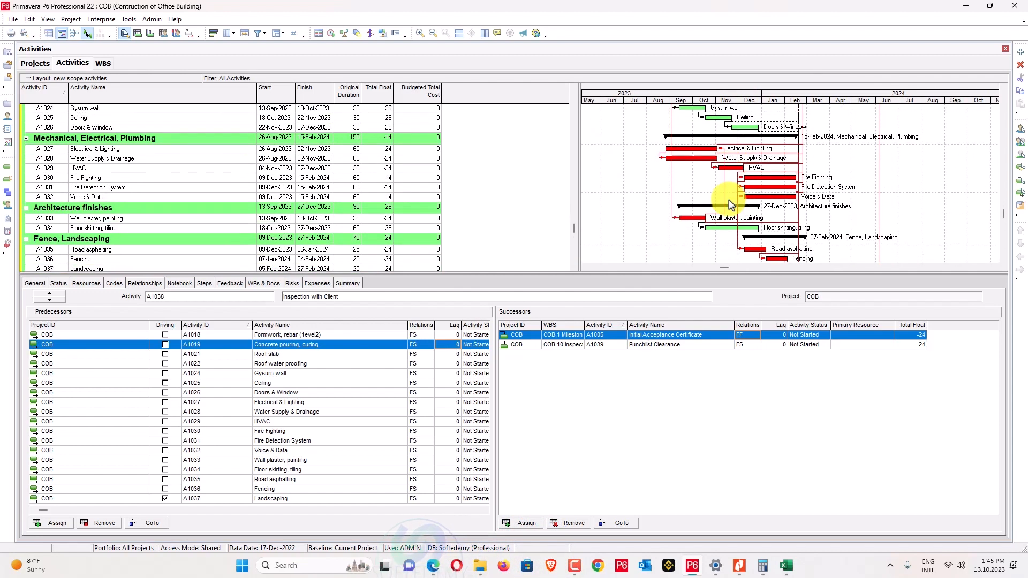
click(197, 241)
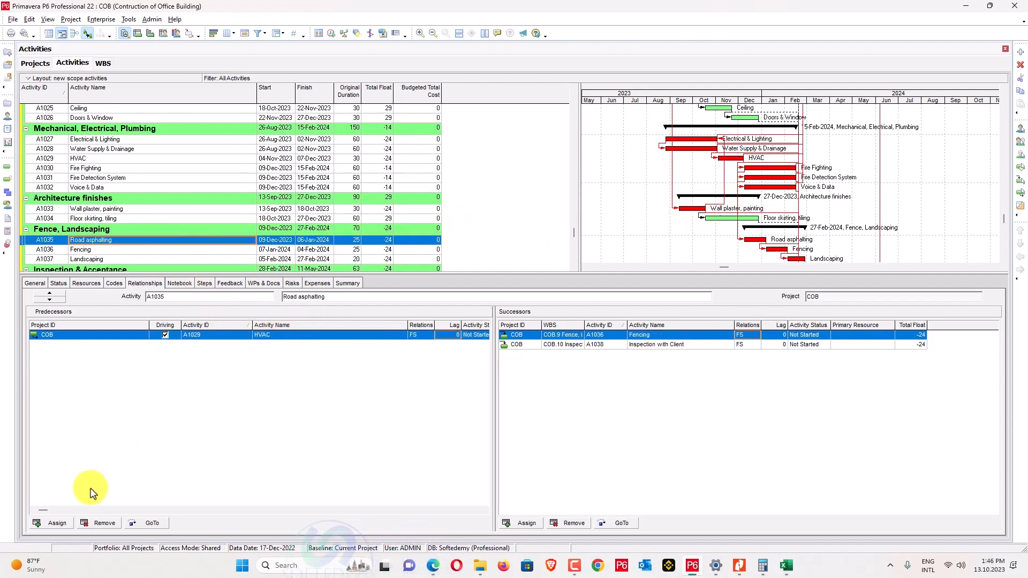
Replace Road asphalting's HVAC predecessor with Water Supply & Drainage.
click(104, 523)
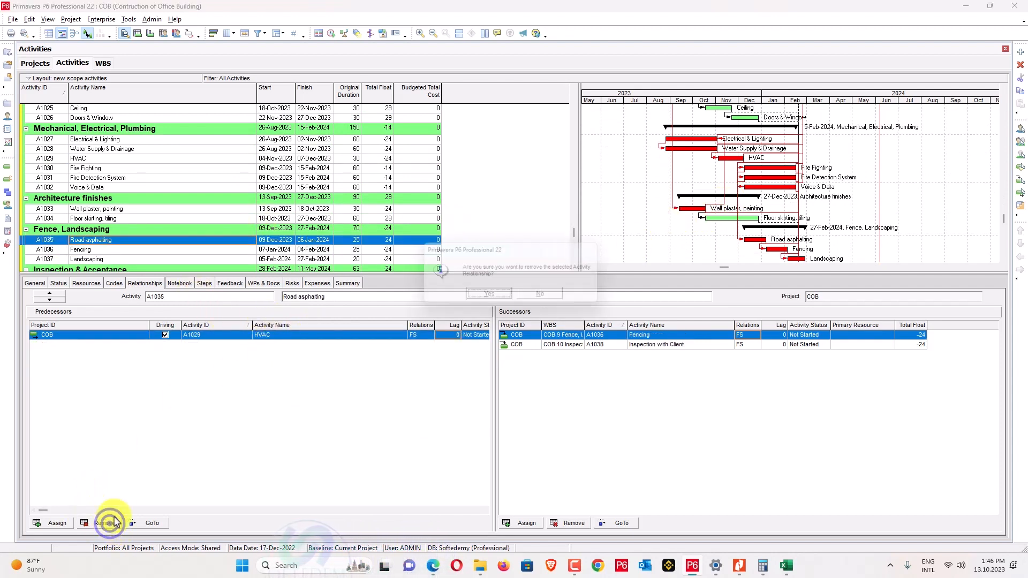
click(481, 296)
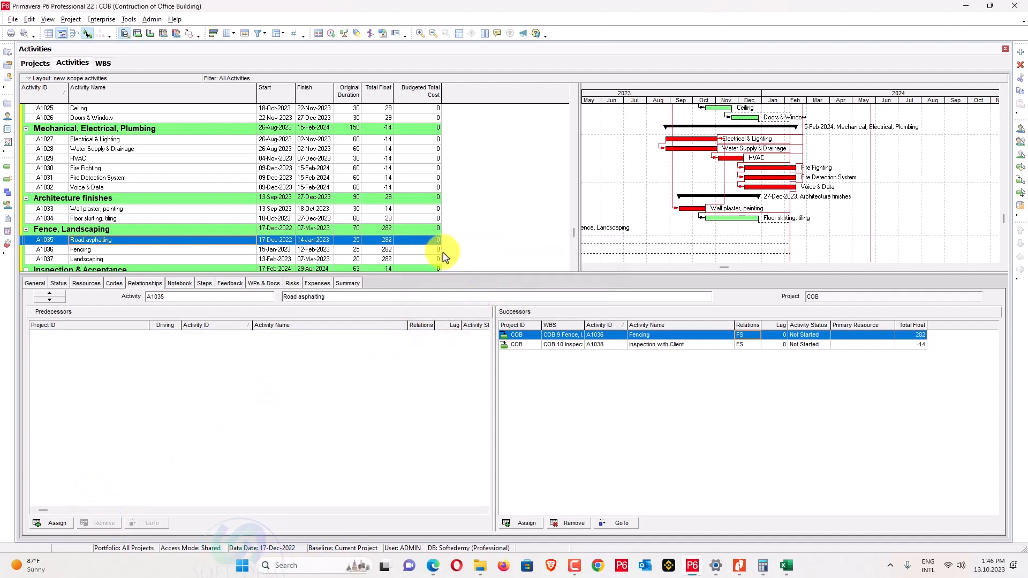
click(53, 524)
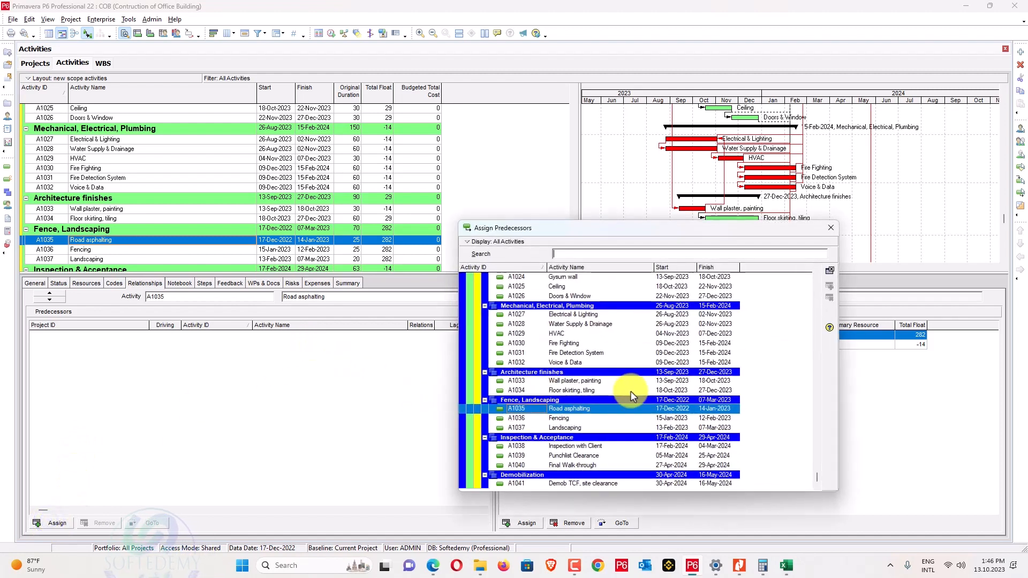
double_click(597, 325)
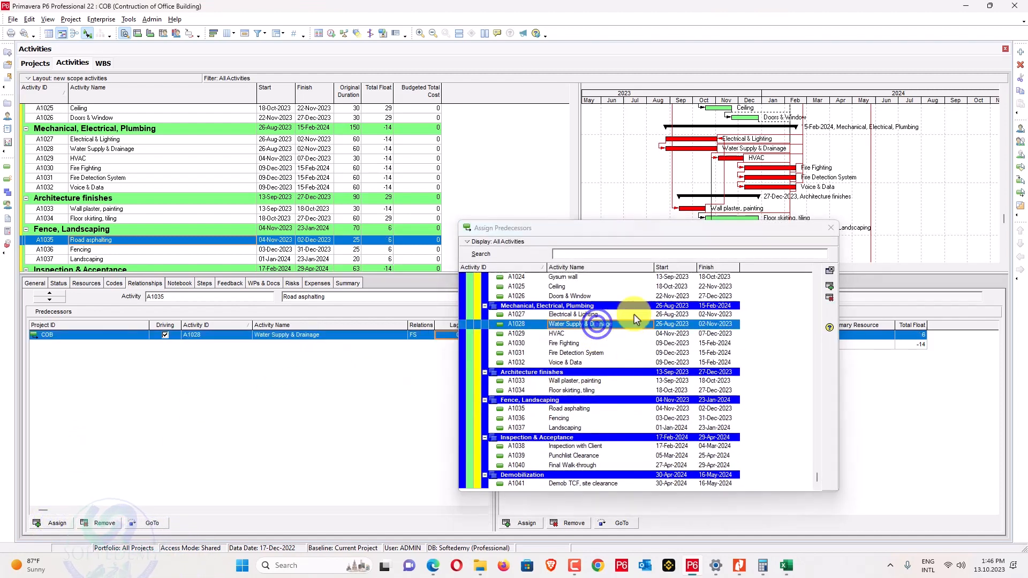
click(831, 228)
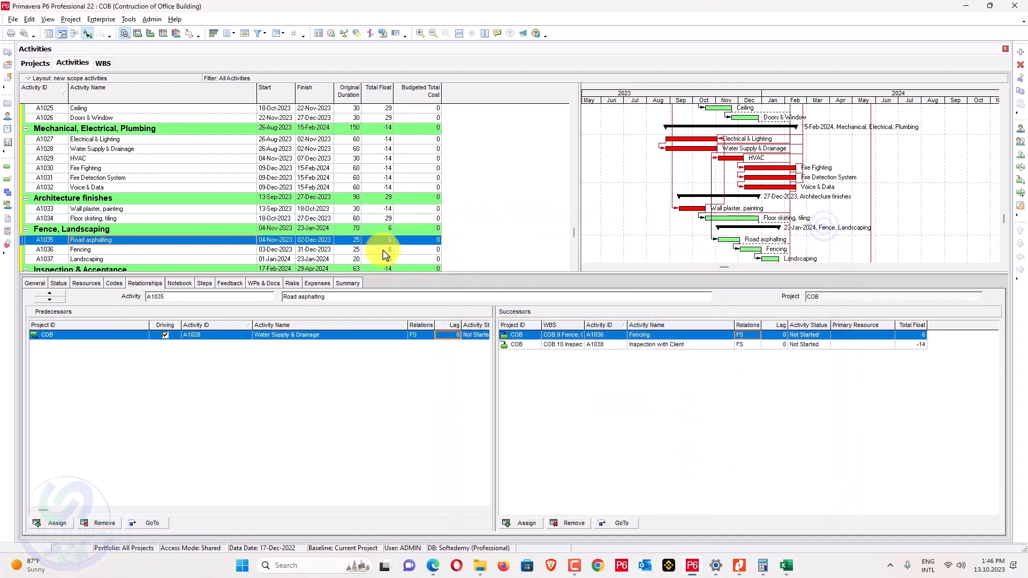
Scroll down and select Punchlist Clearance (A1039) to view its relationships.
scroll(389, 252, up, 2)
scroll(390, 251, down, 4)
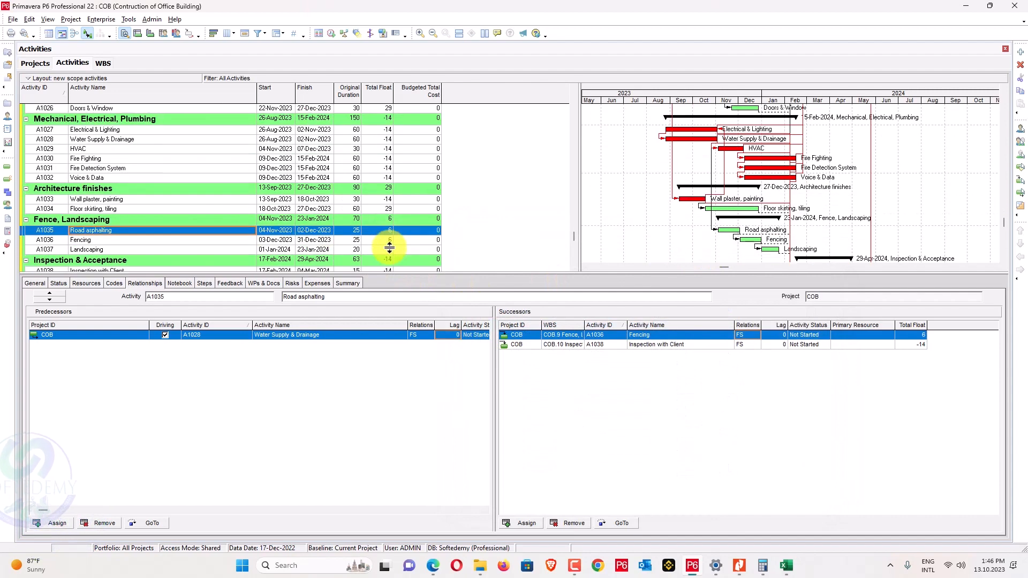
scroll(390, 247, down, 1)
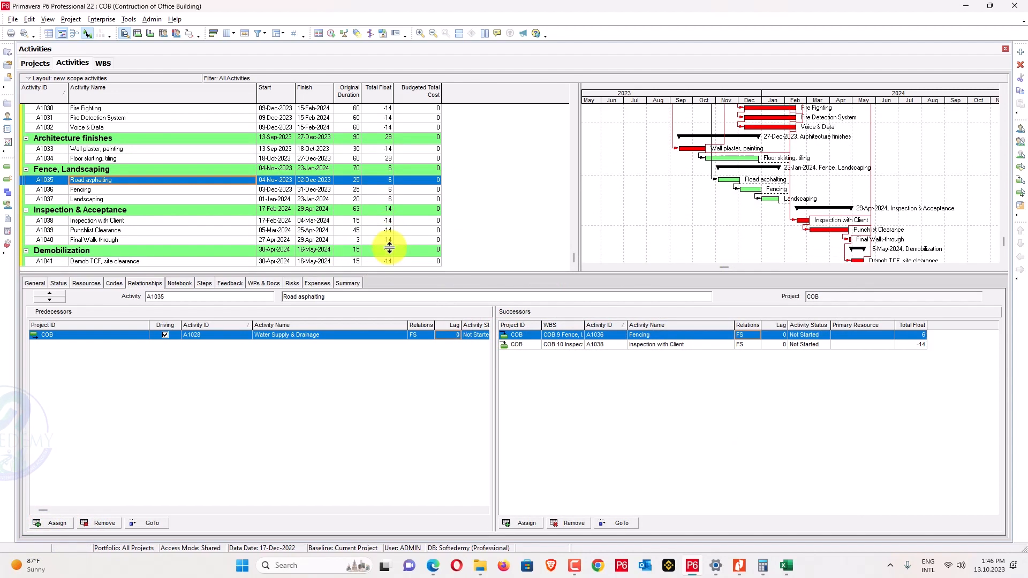
scroll(387, 245, up, 2)
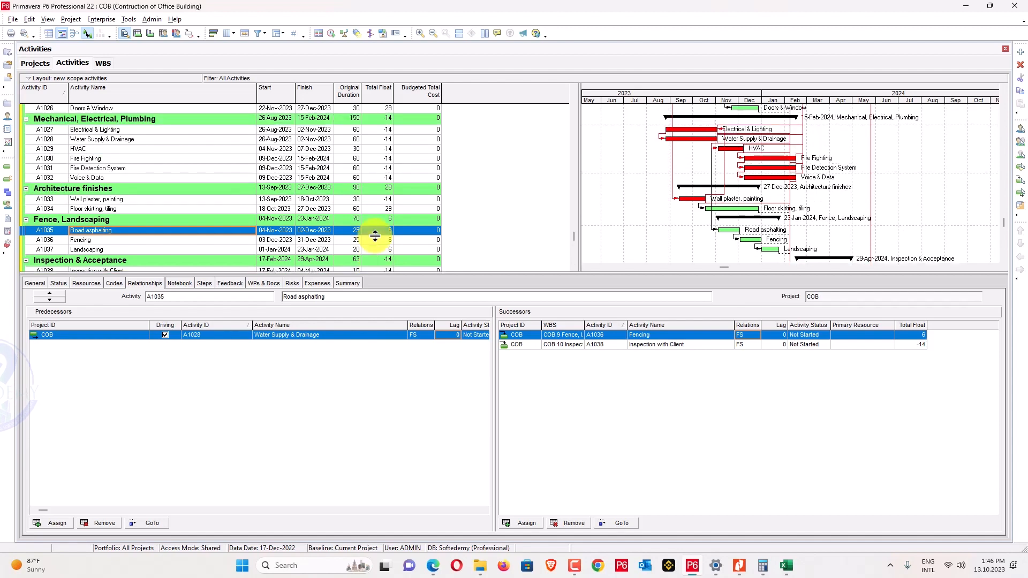
scroll(380, 241, down, 2)
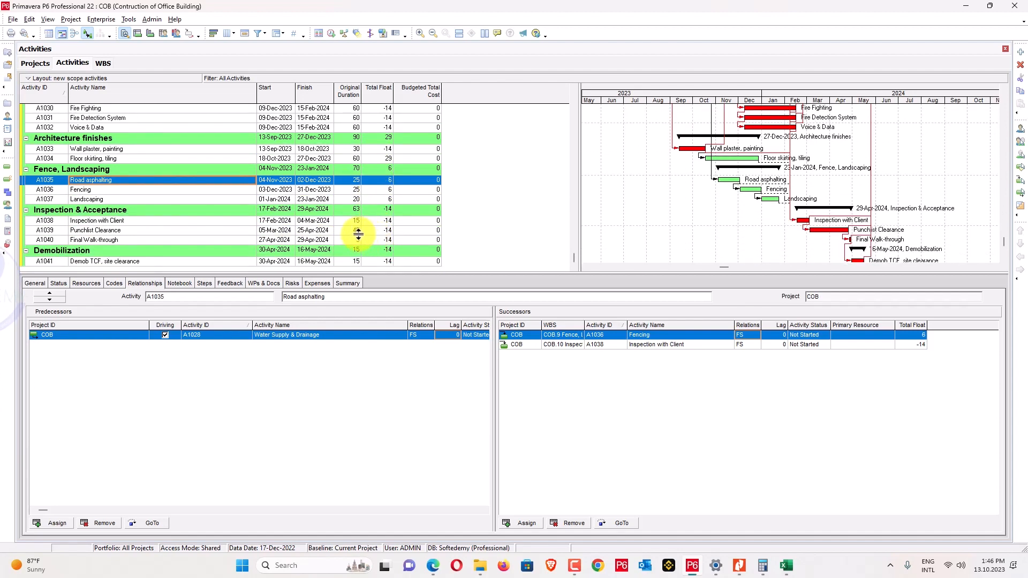
click(357, 231)
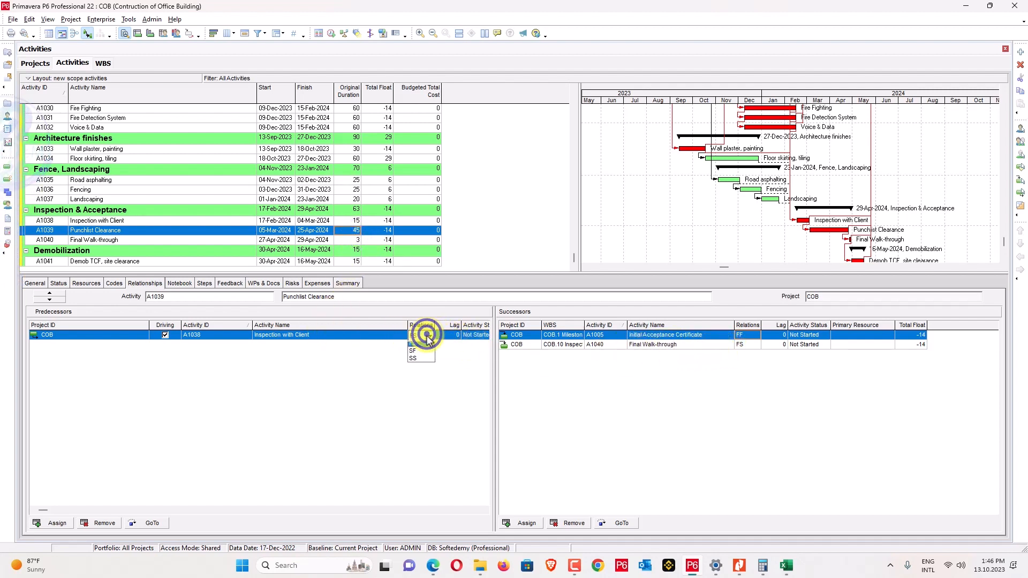
Set the Inspection with Client link to SS and review Punchlist Clearance's new 17-Feb to 08-Apr-2024 dates.
click(421, 368)
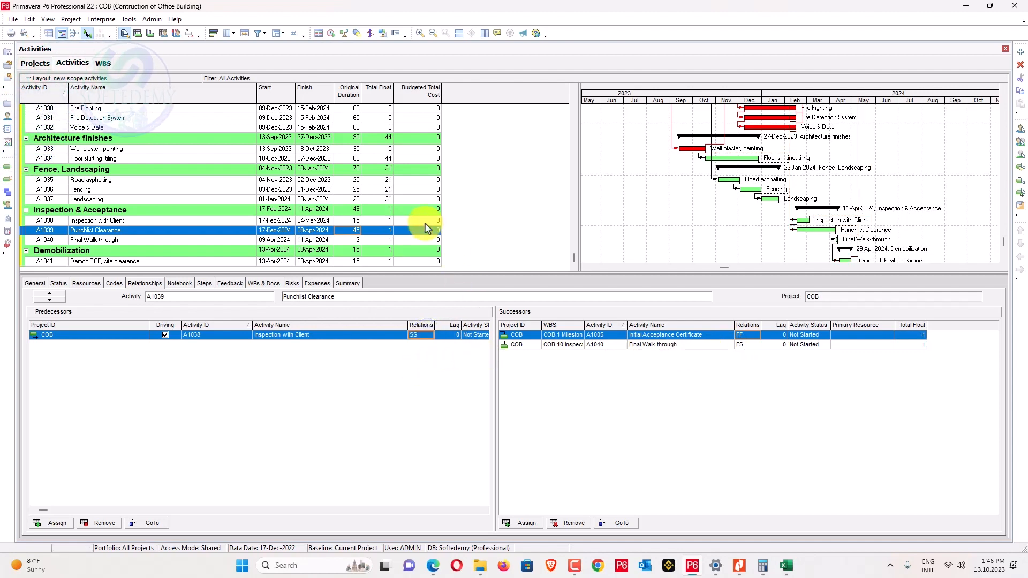
scroll(427, 229, up, 2)
scroll(427, 229, up, 9)
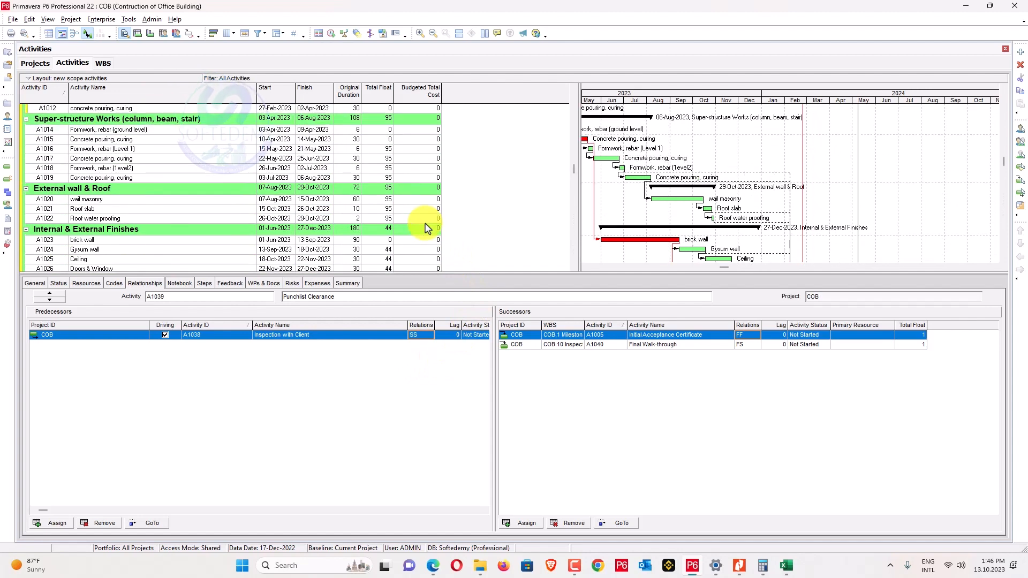
scroll(427, 229, up, 3)
scroll(427, 229, down, 10)
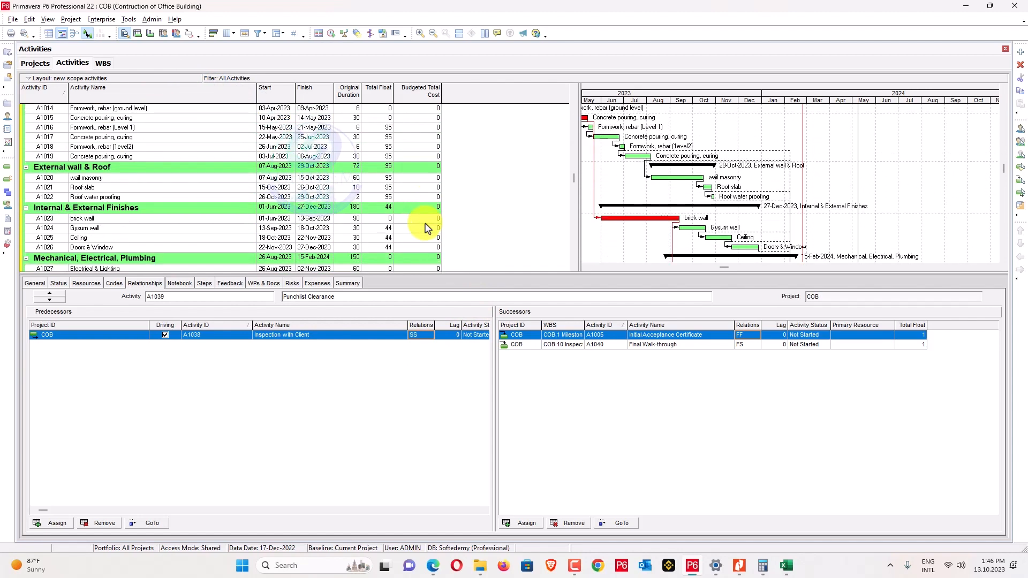
scroll(427, 230, down, 3)
scroll(427, 229, up, 1)
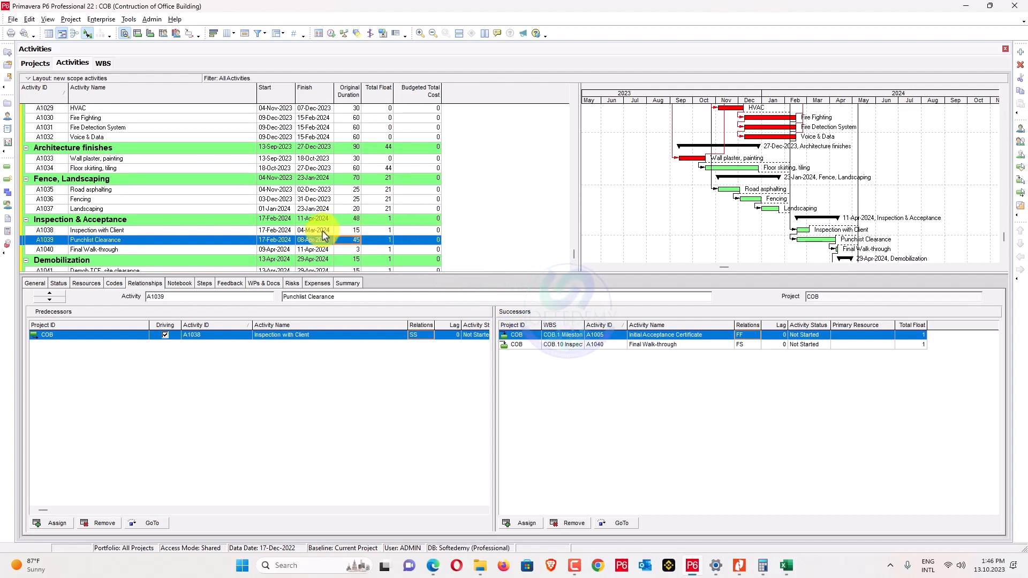
scroll(324, 234, up, 1)
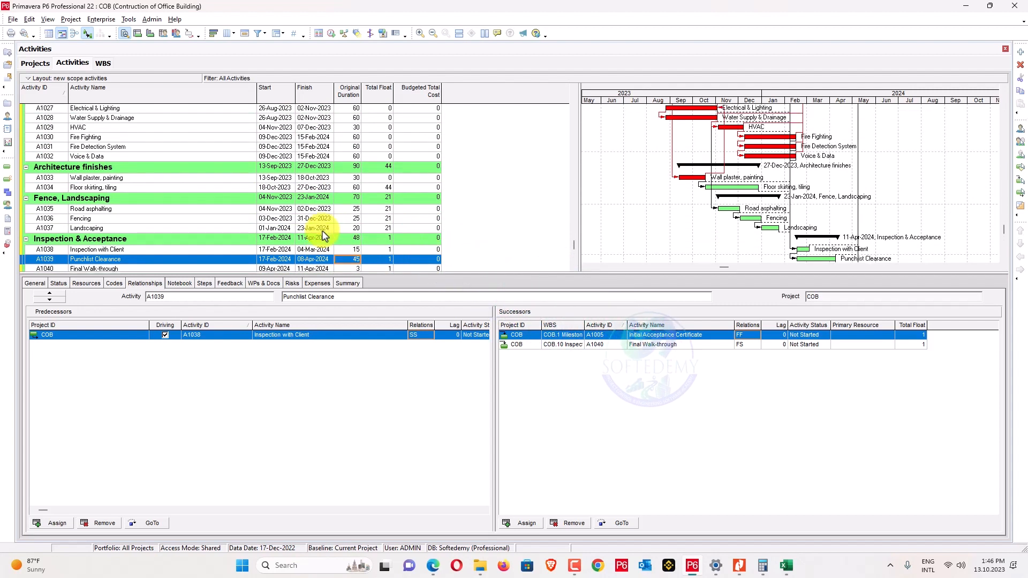
scroll(323, 235, up, 4)
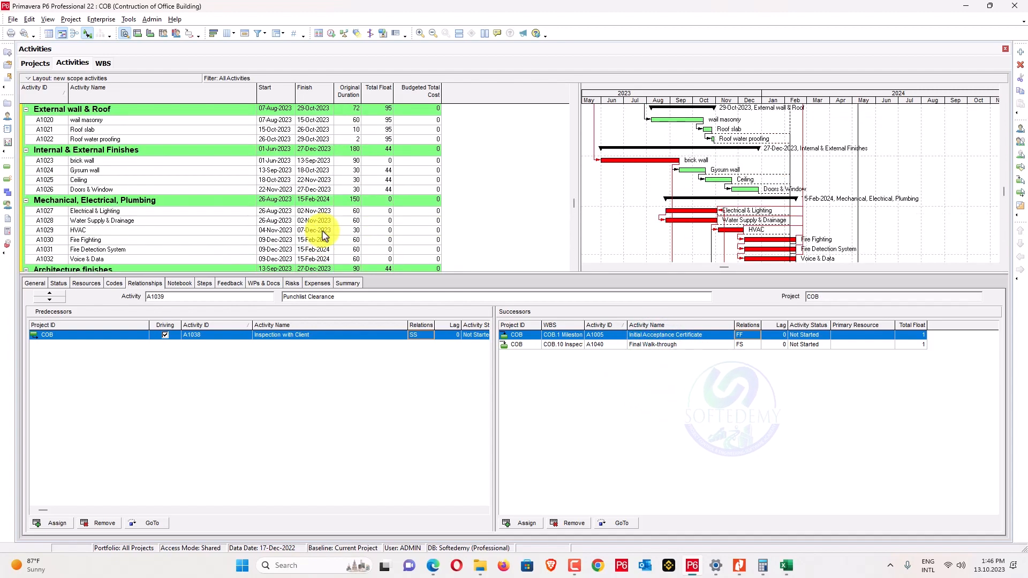
scroll(323, 234, down, 2)
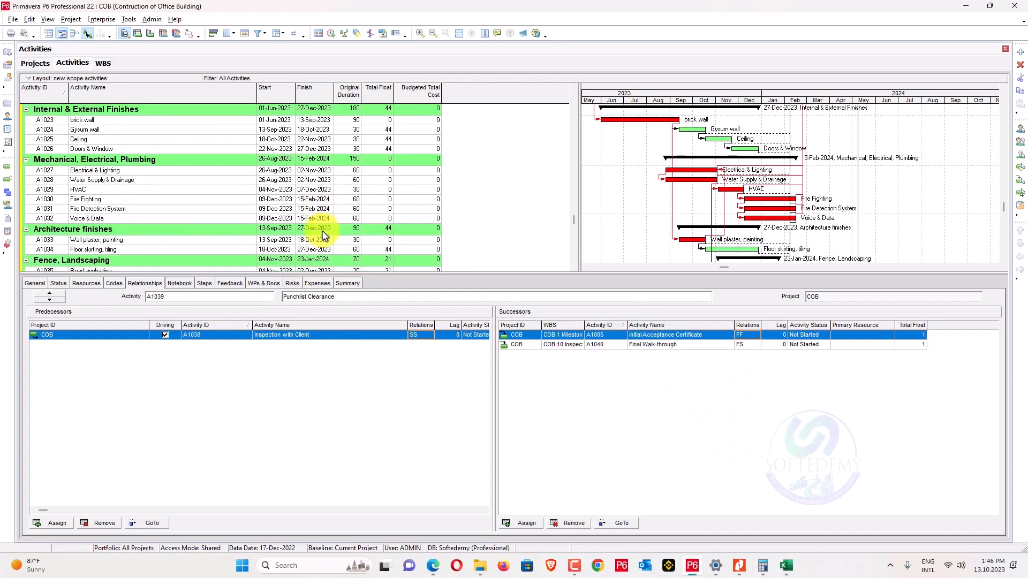
scroll(323, 235, down, 3)
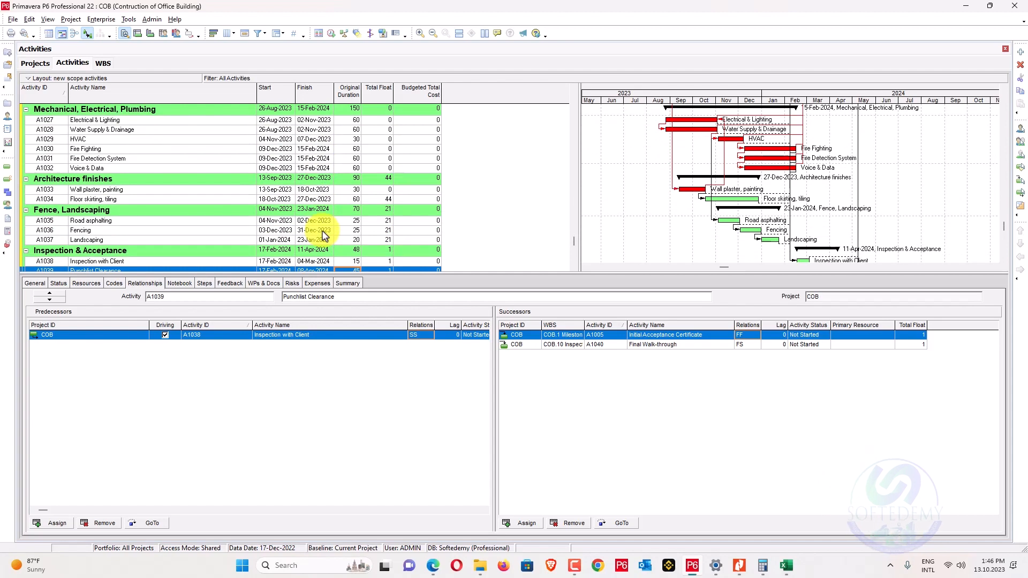
scroll(323, 235, down, 1)
scroll(236, 225, down, 2)
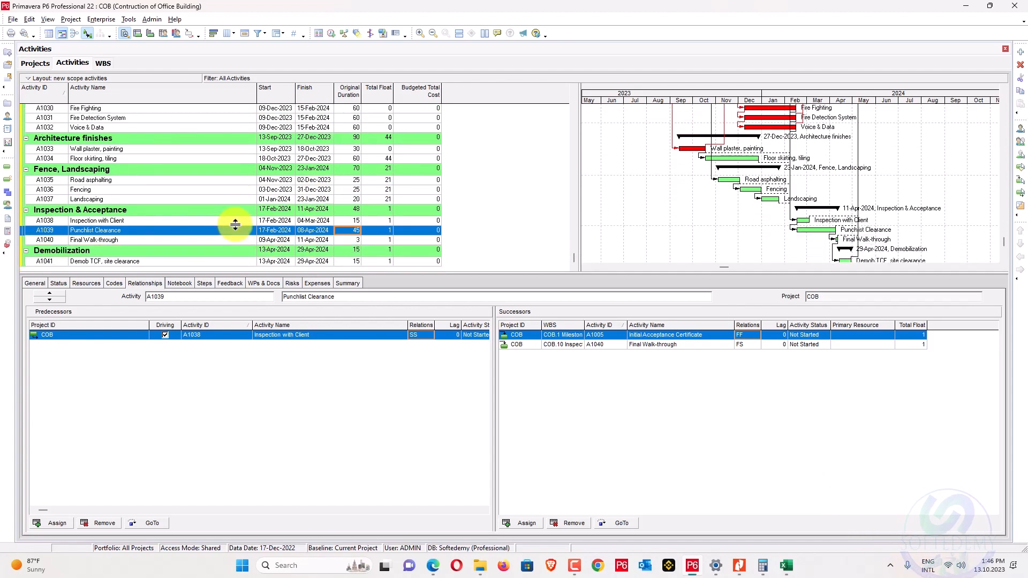
click(272, 240)
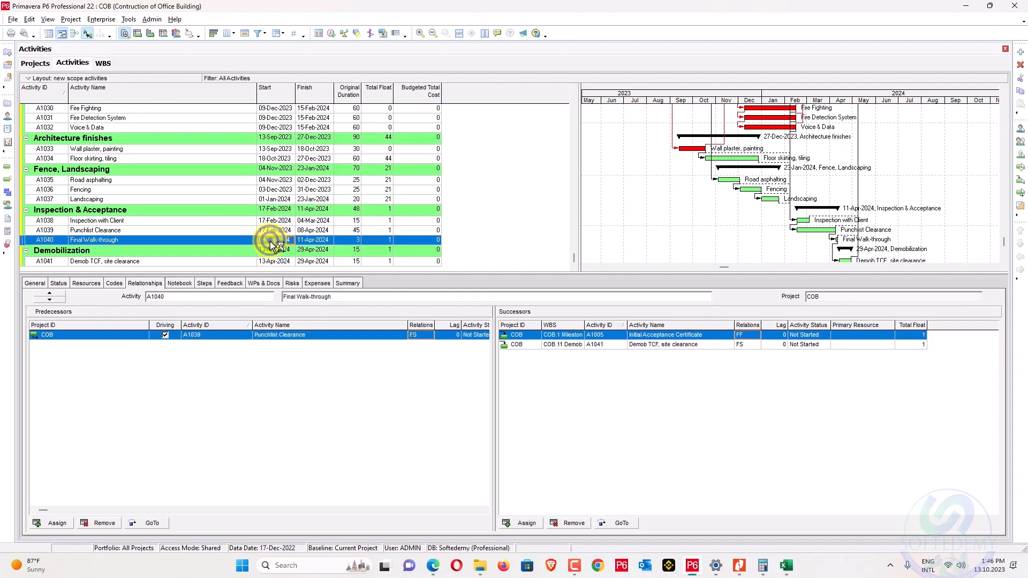
Give the Final Walk-through to Demob TCF, site clearance link a 1-day lag, finishing 30-Apr-2024.
click(777, 345)
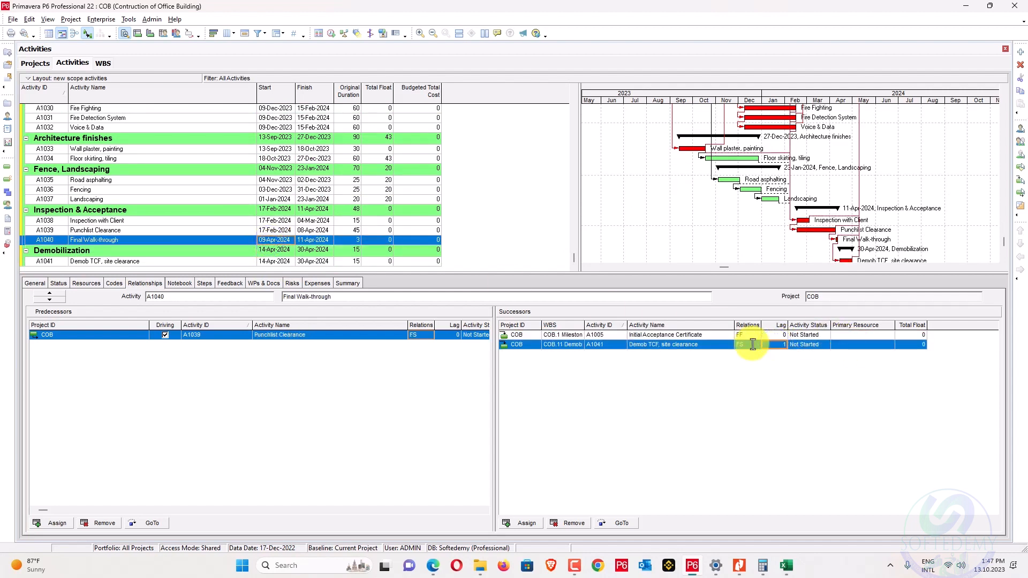
scroll(682, 251, up, 5)
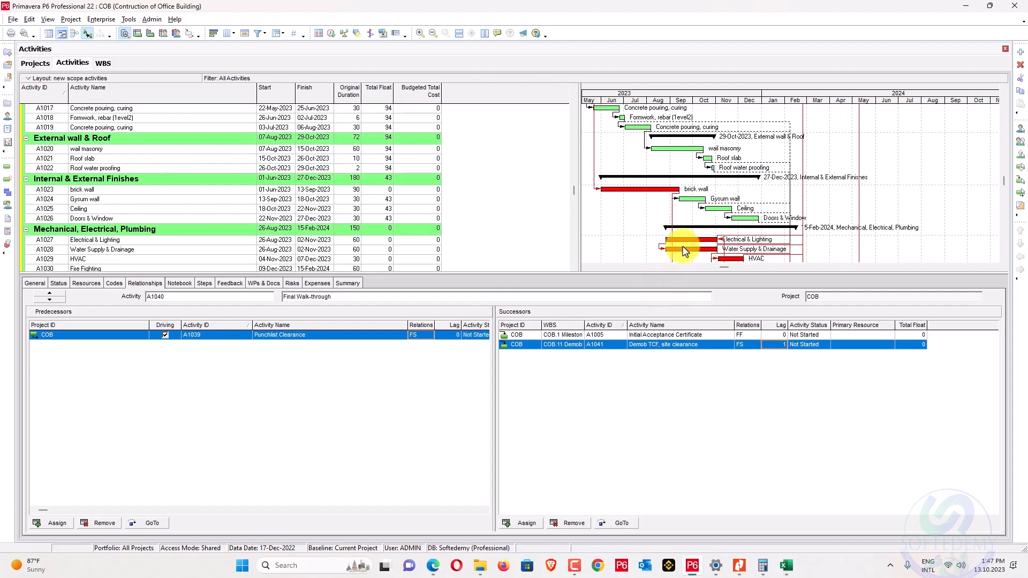
scroll(684, 251, up, 2)
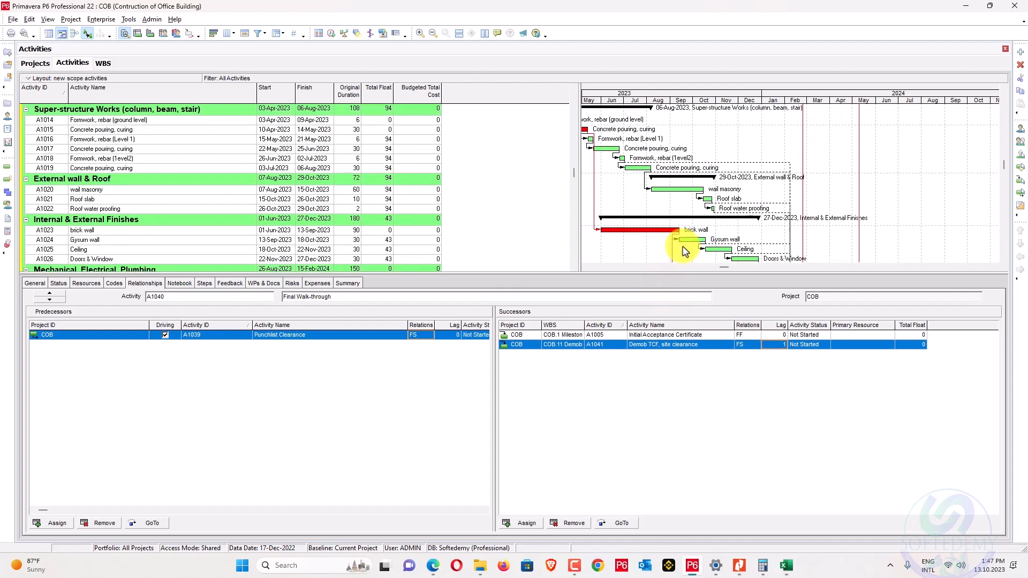
scroll(685, 251, down, 5)
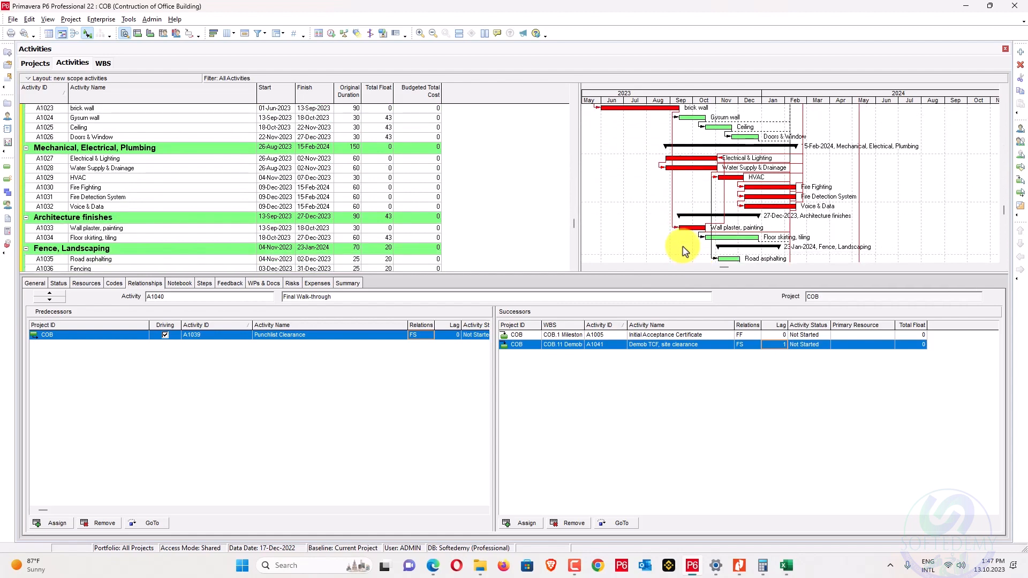
Link Floor skirting, tiling to follow Ceiling.
click(751, 237)
right_click(749, 138)
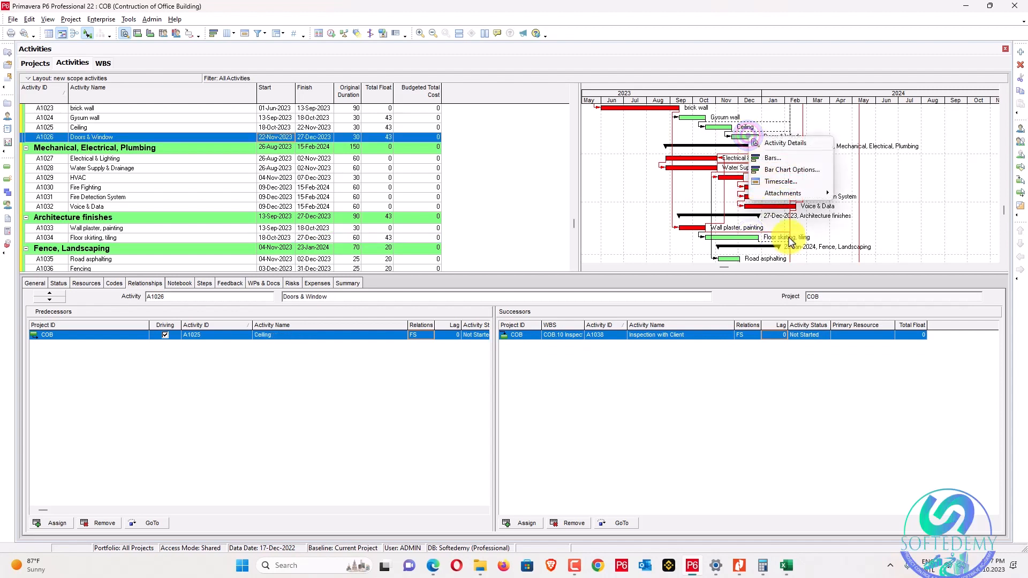
click(745, 245)
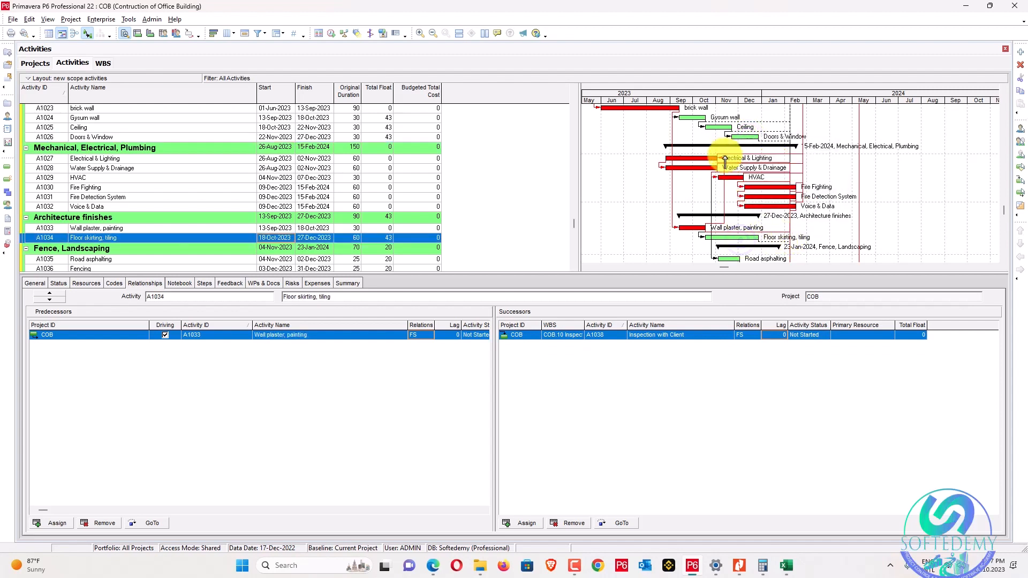
click(726, 128)
right_click(736, 242)
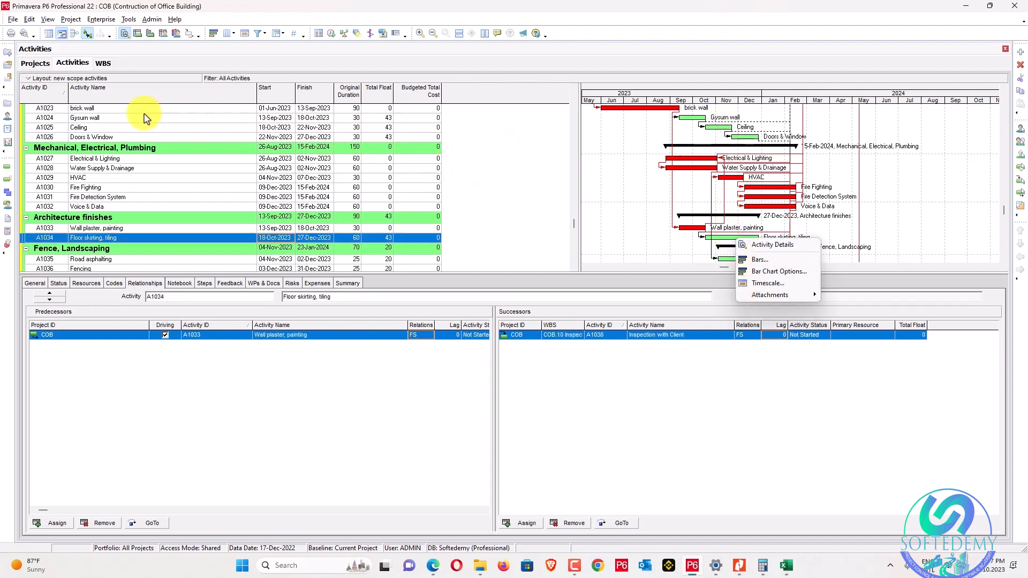
click(114, 128)
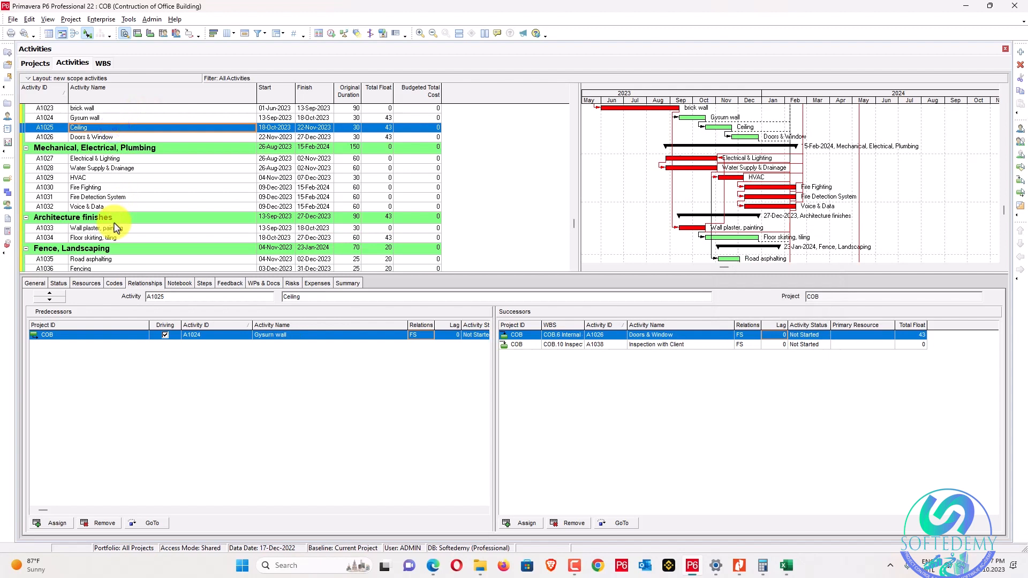
right_click(105, 238)
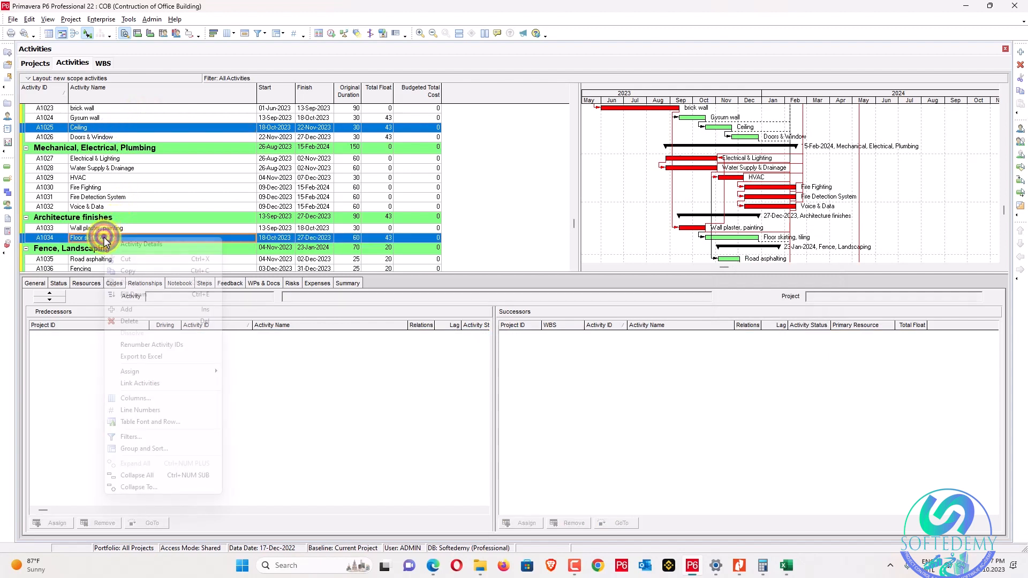
click(155, 384)
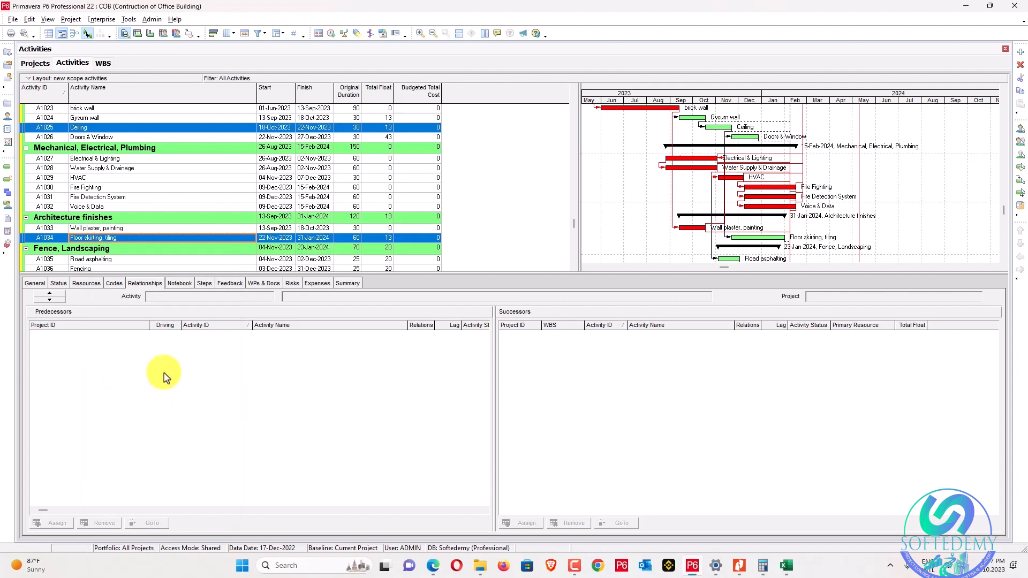
Link Floor skirting, tiling after Doors & Window, then select that predecessor link.
click(741, 138)
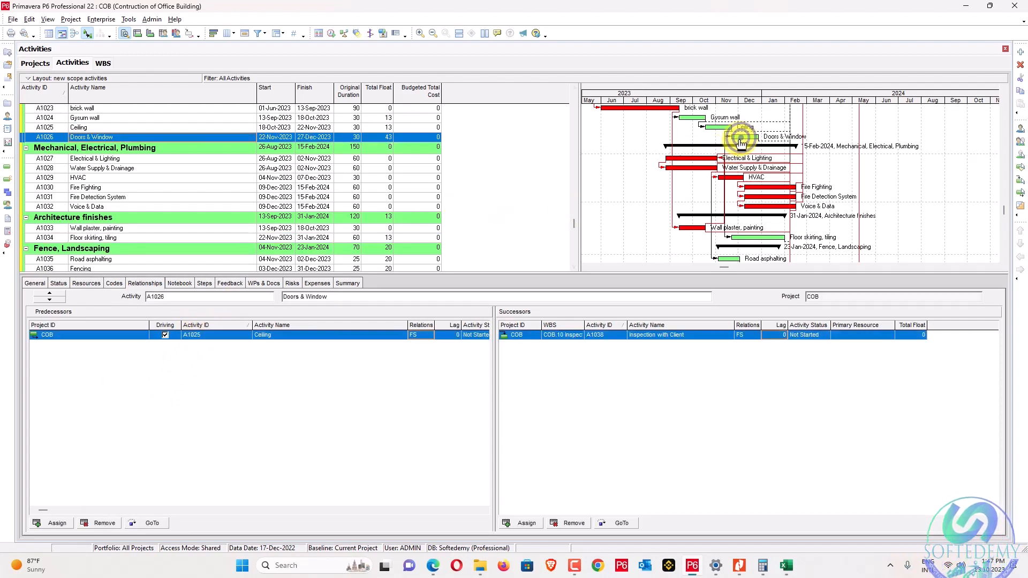
ctrl+click(97, 239)
right_click(97, 239)
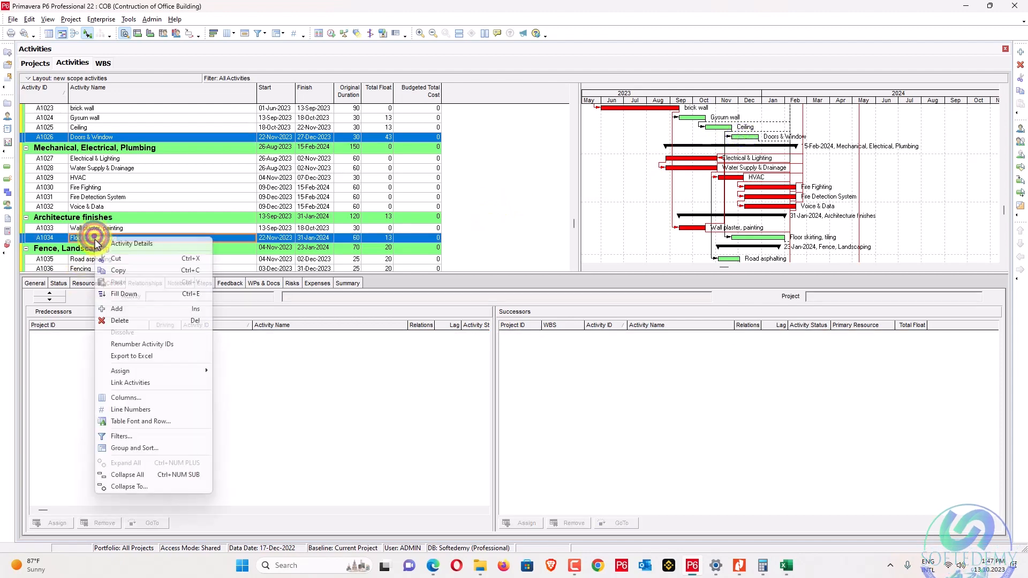
click(149, 384)
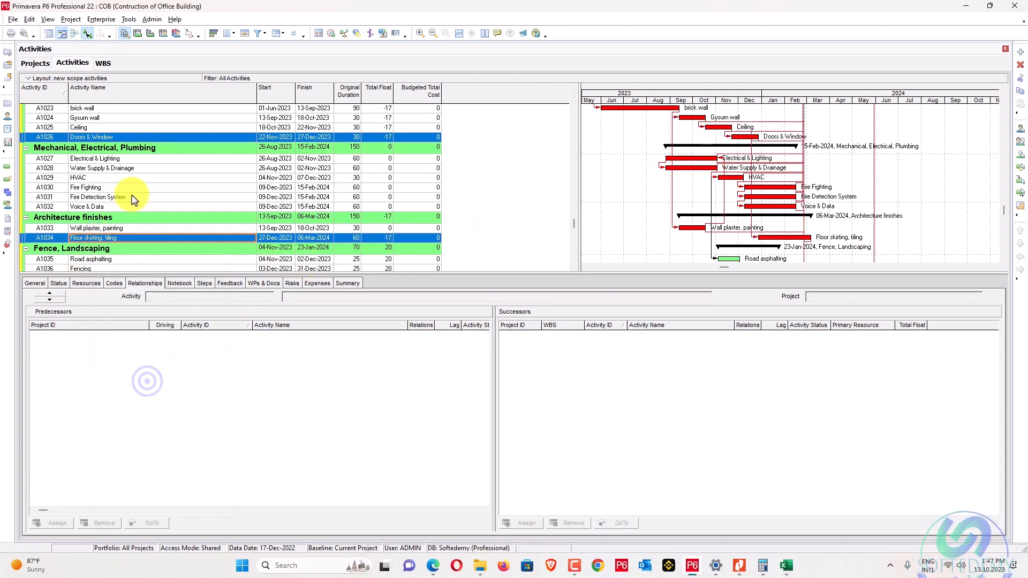
click(121, 136)
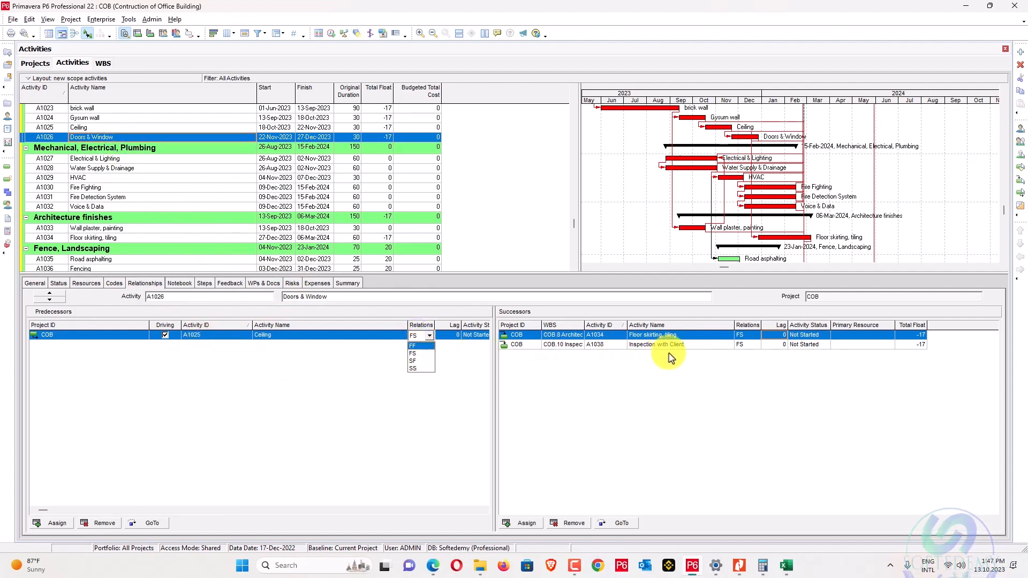
key(Escape)
click(136, 238)
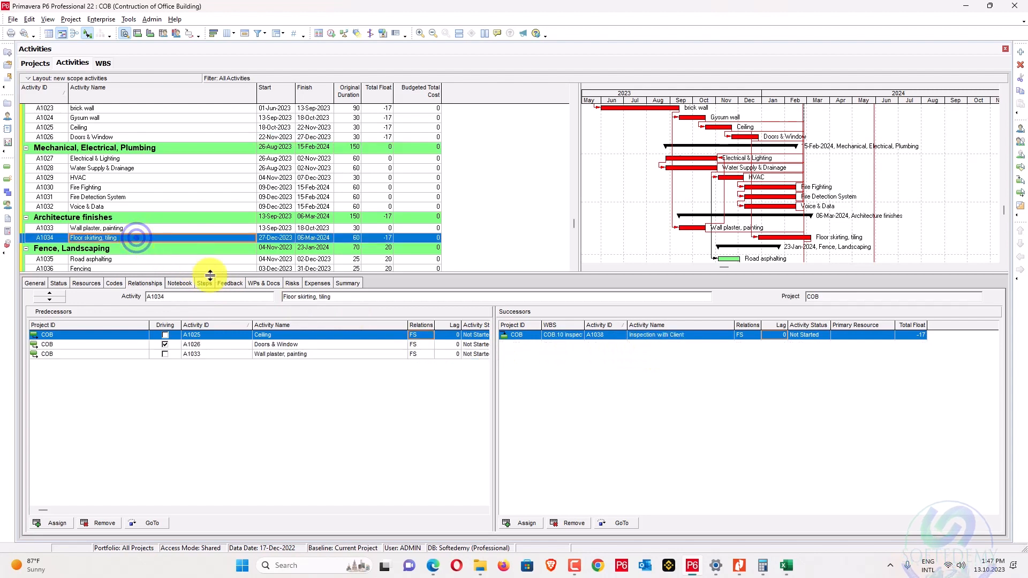
click(267, 344)
Delete the Doors & Window predecessor link and re-add A1026 as an FF successor of Floor skirting, tiling.
click(104, 523)
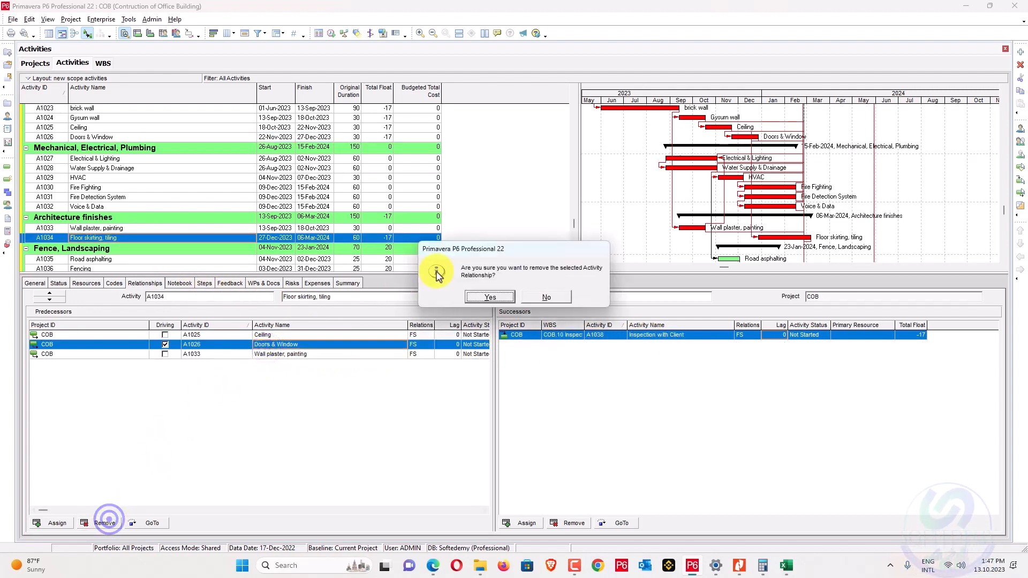
click(490, 297)
click(527, 523)
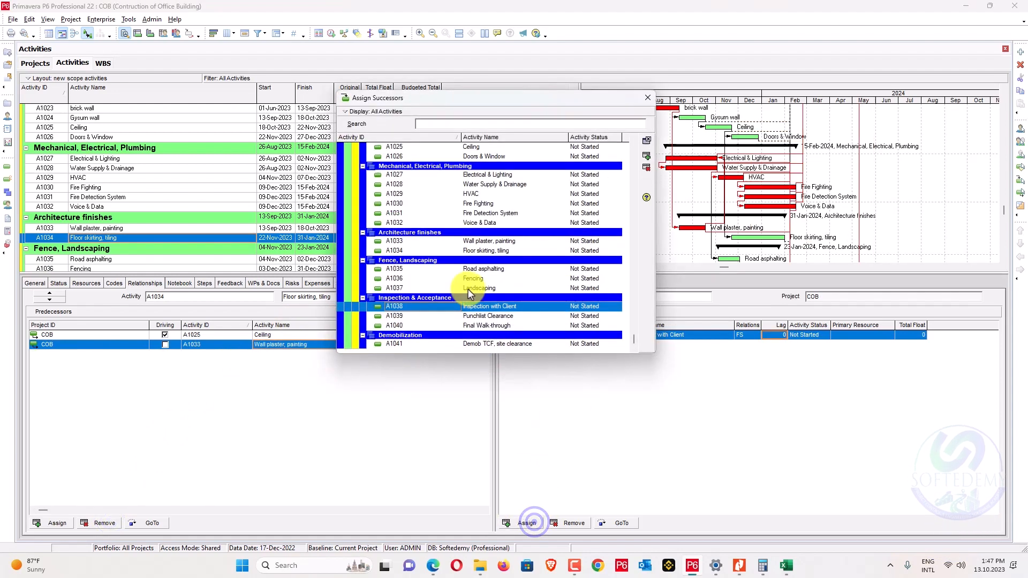
scroll(470, 235, up, 1)
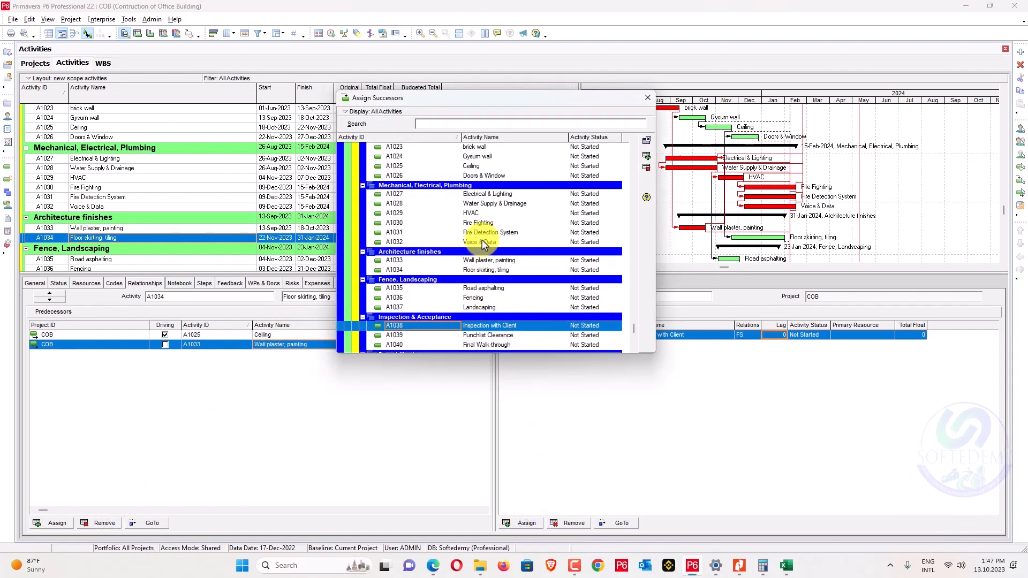
double_click(471, 175)
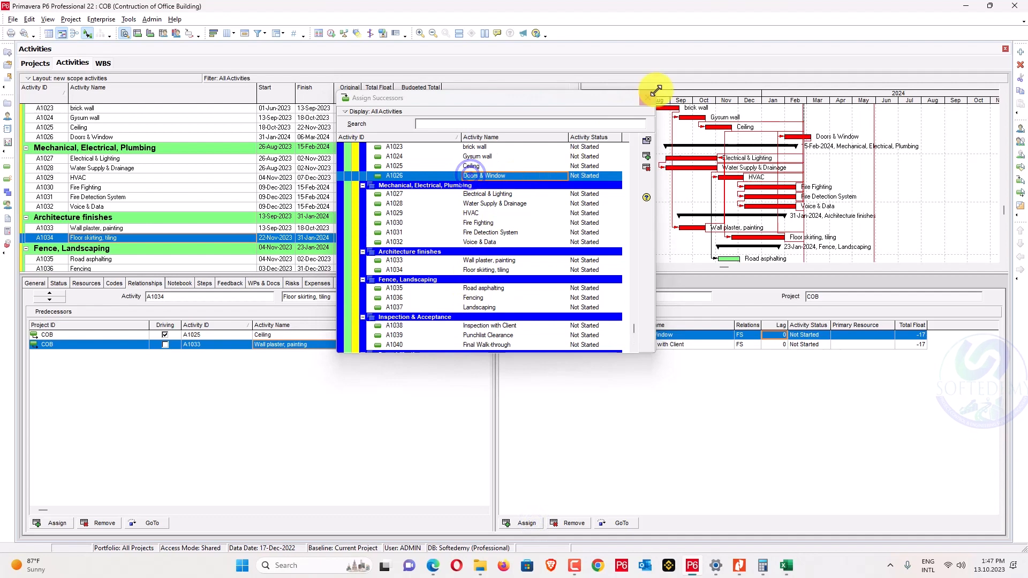
click(647, 98)
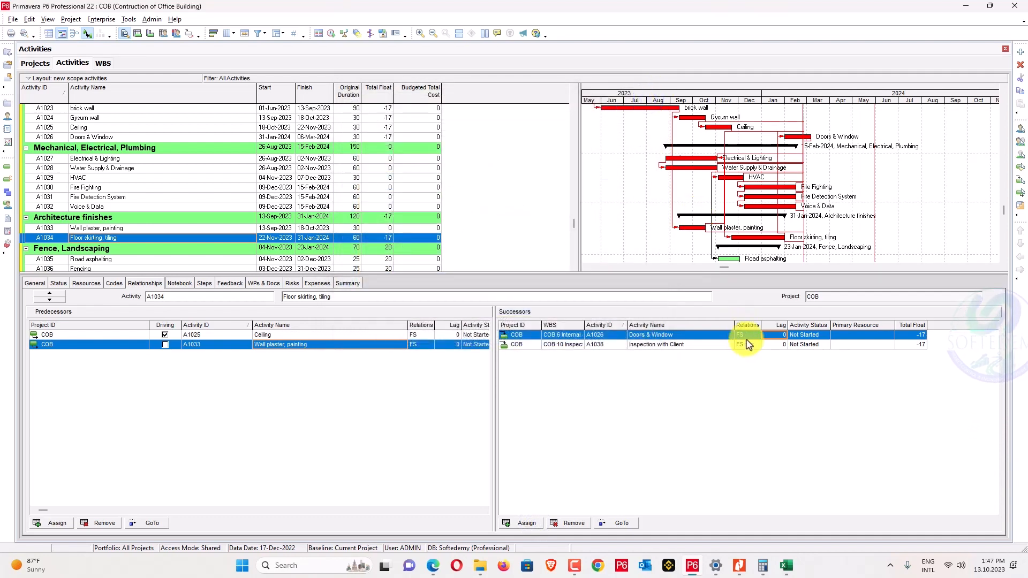
click(748, 337)
click(748, 346)
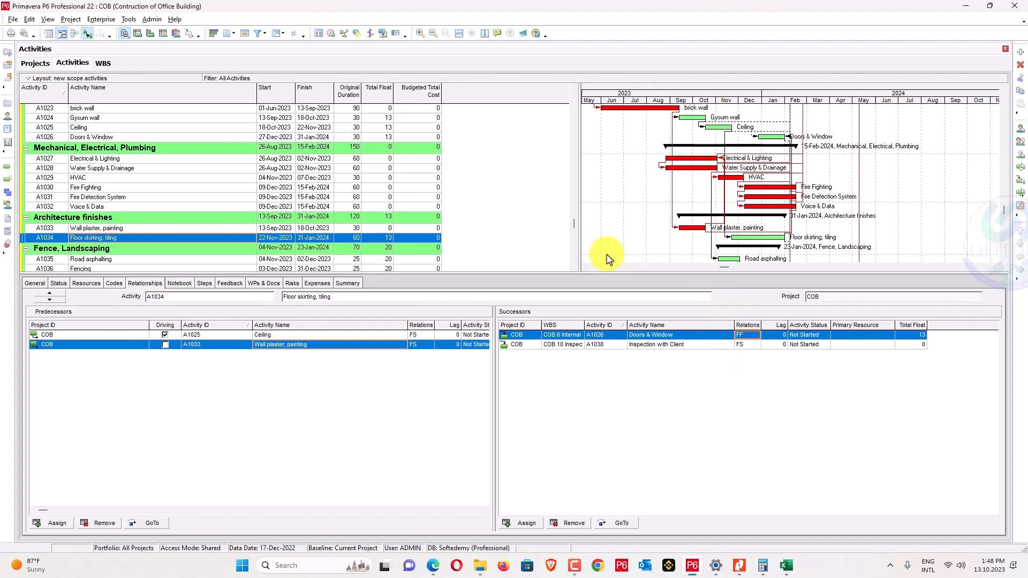
scroll(544, 202, down, 1)
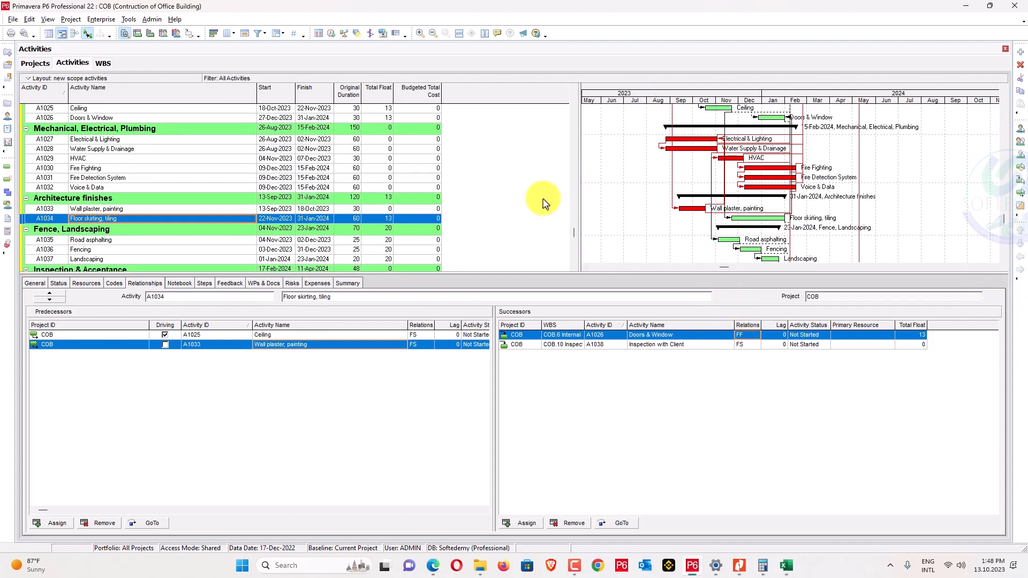
scroll(544, 202, down, 3)
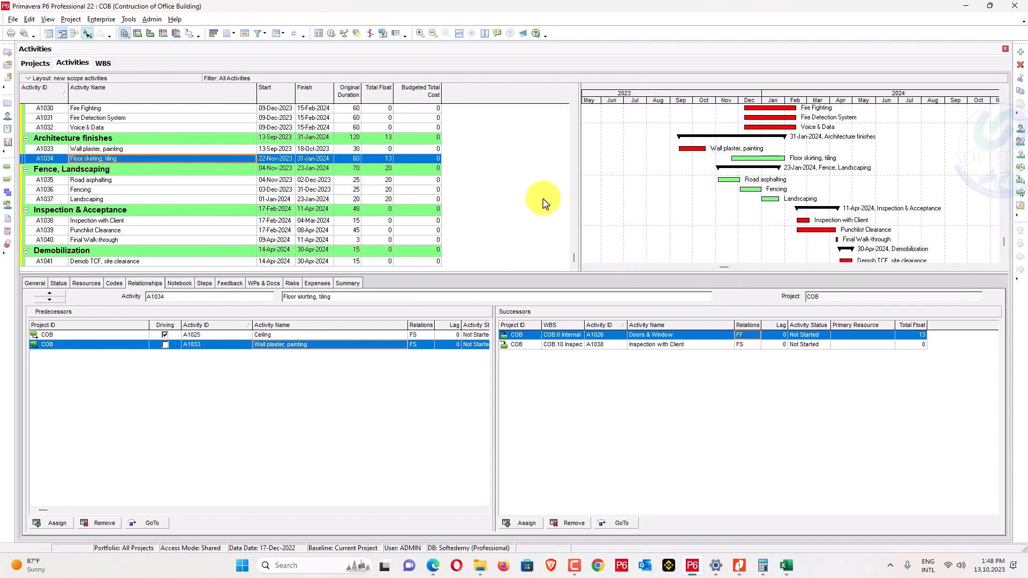
scroll(544, 203, up, 14)
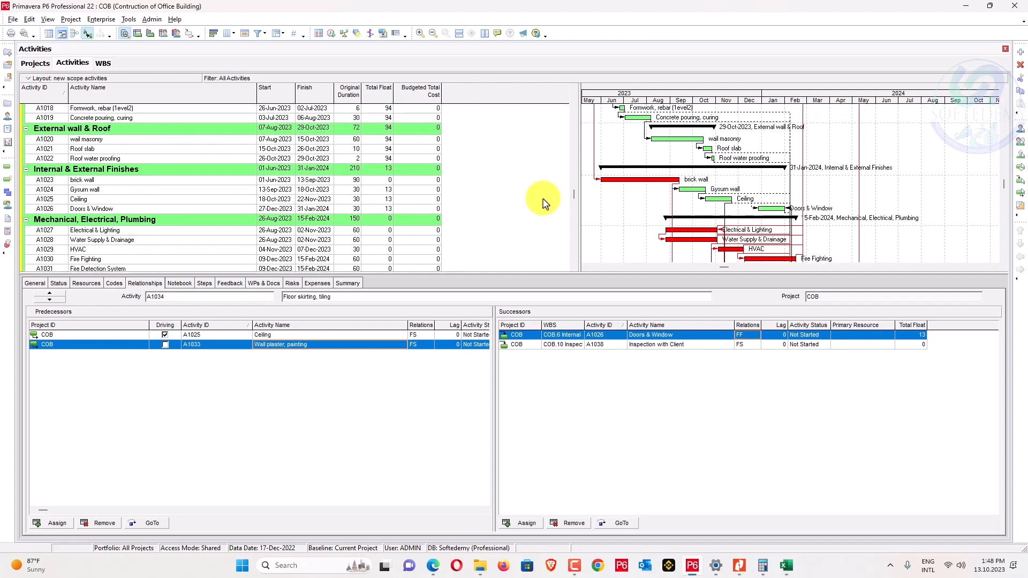
scroll(544, 202, down, 3)
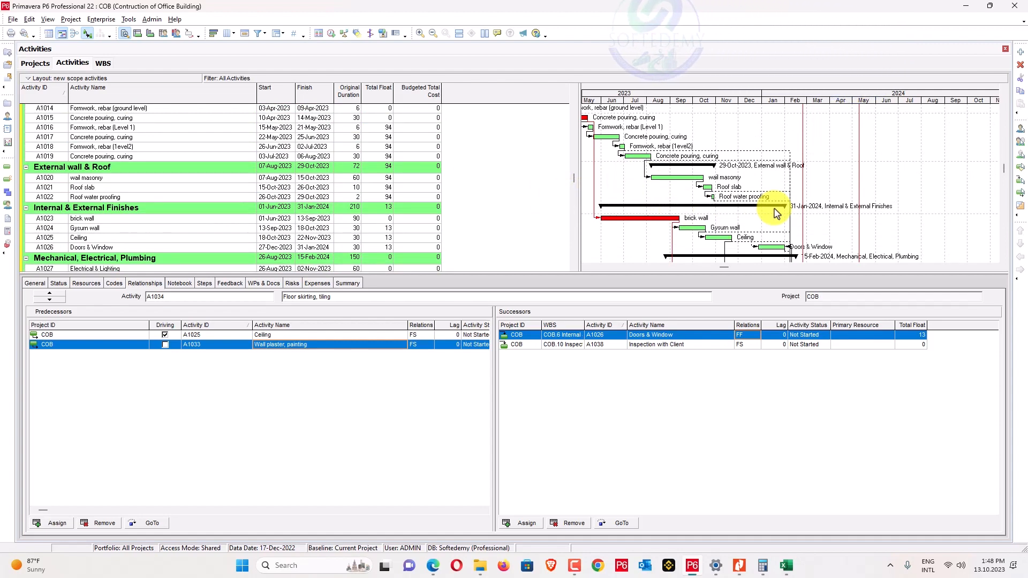
scroll(776, 213, down, 1)
scroll(776, 213, down, 4)
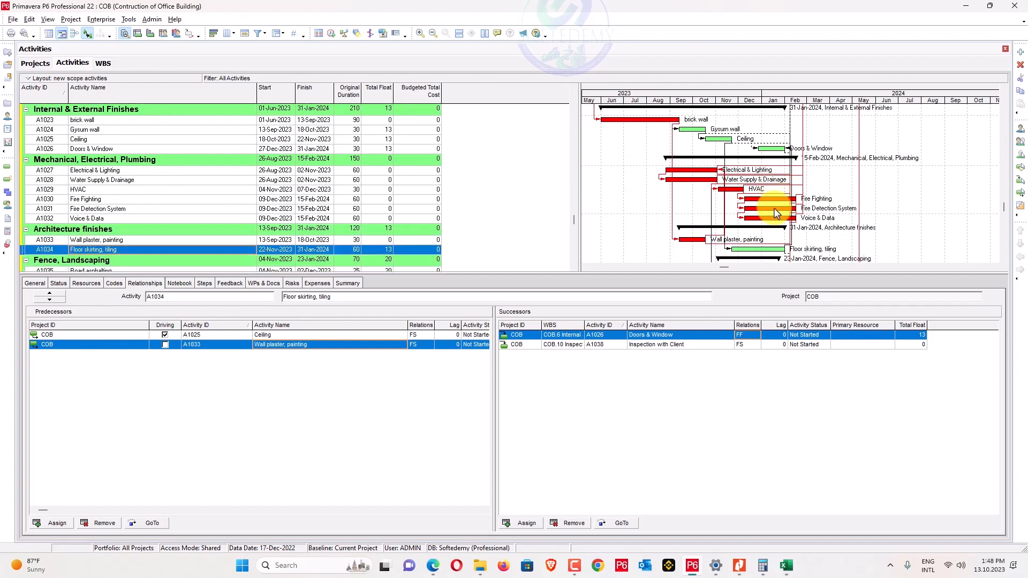
scroll(693, 209, down, 2)
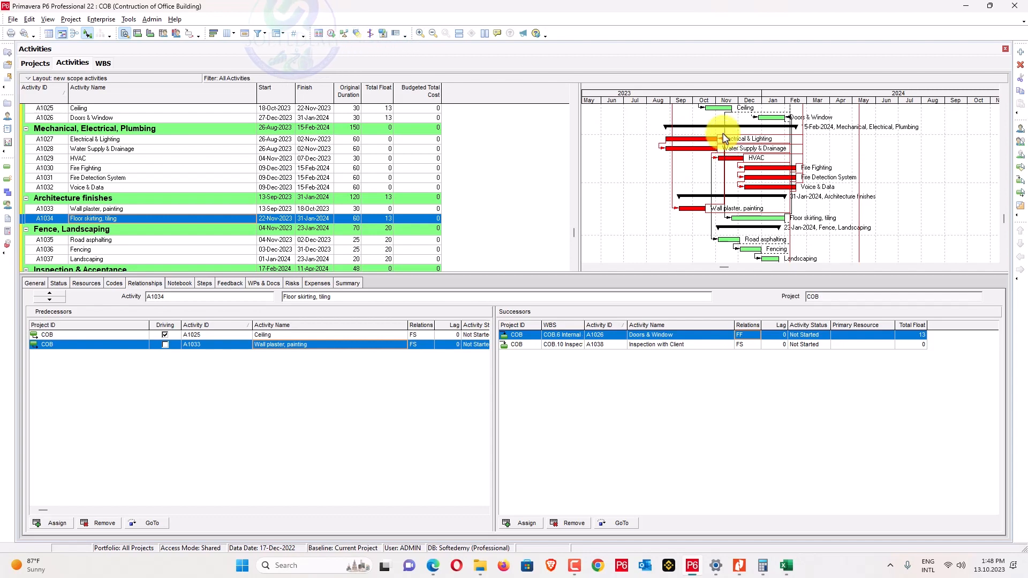
scroll(721, 204, down, 1)
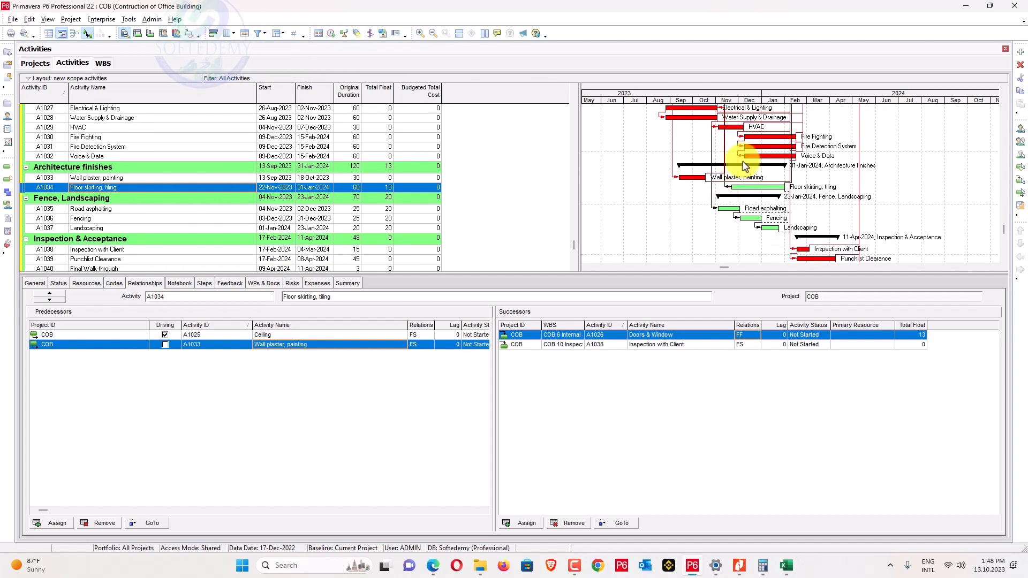
scroll(747, 214, down, 2)
scroll(746, 214, up, 4)
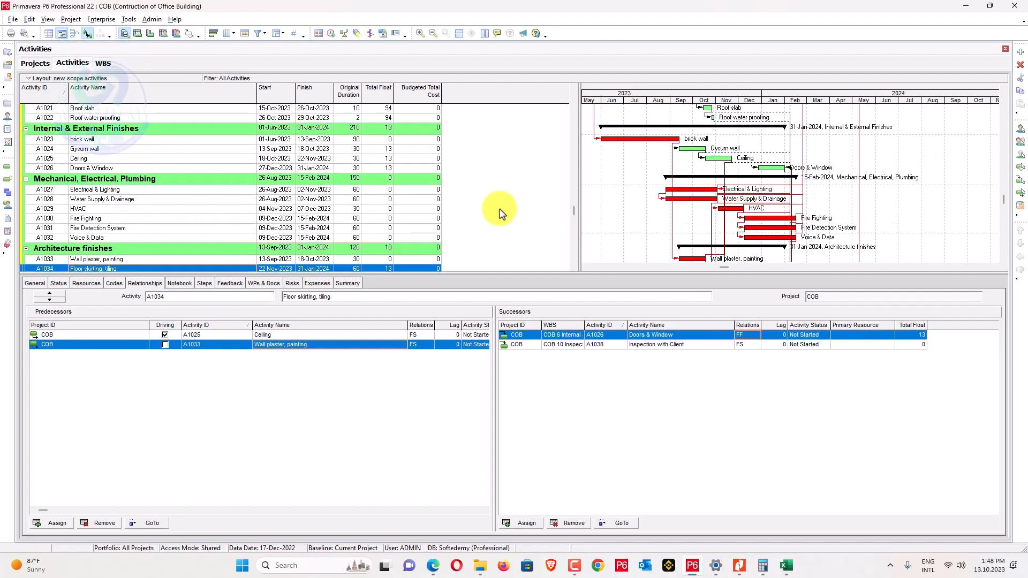
scroll(466, 203, up, 4)
scroll(465, 202, up, 2)
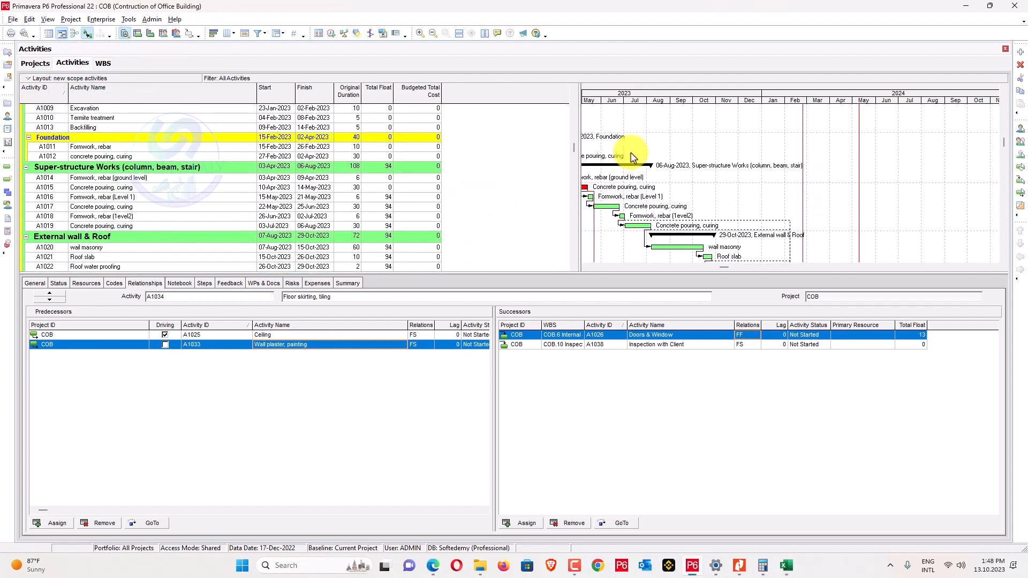
drag(695, 88, 782, 91)
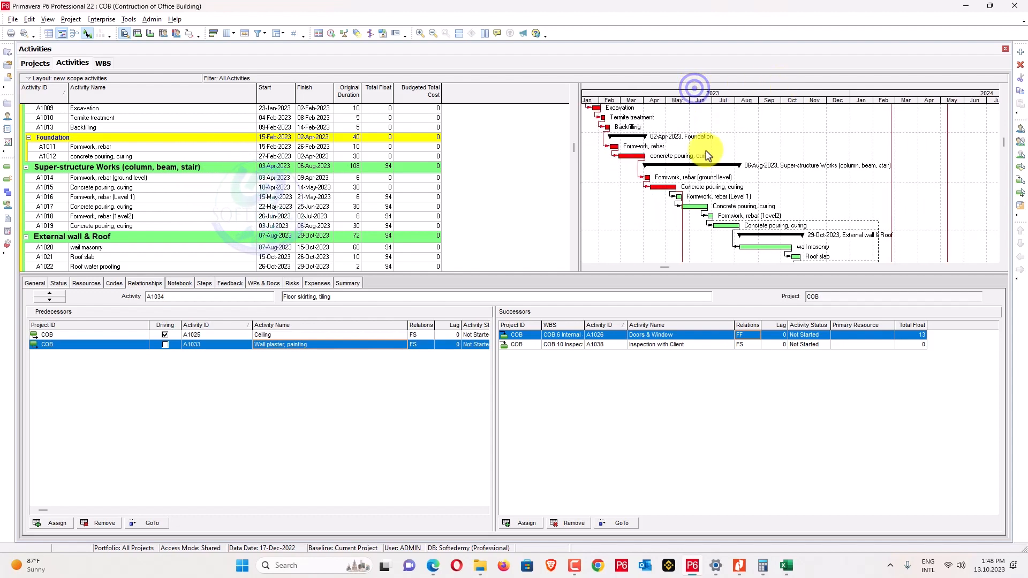
scroll(706, 157, down, 1)
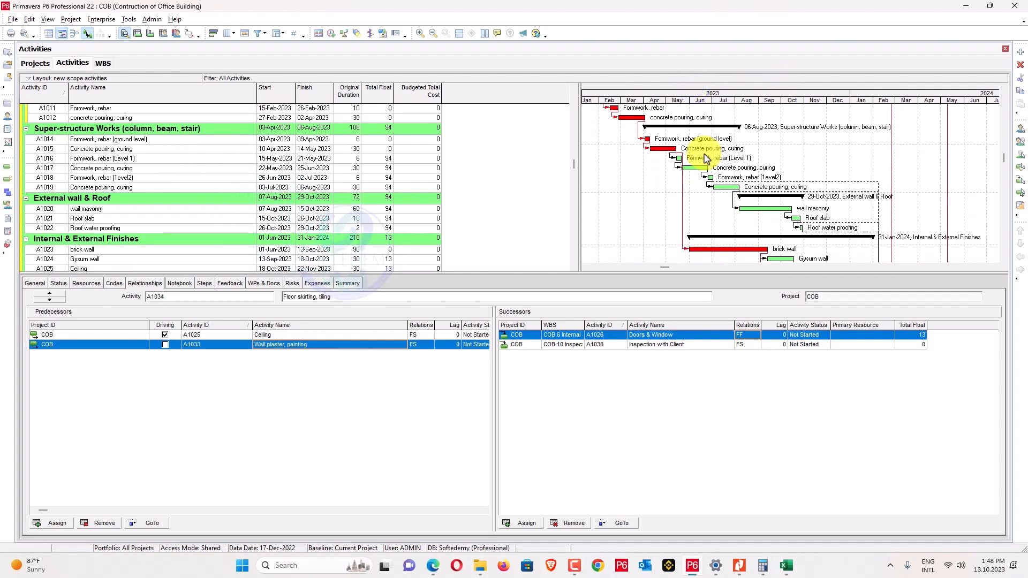
scroll(706, 159, down, 2)
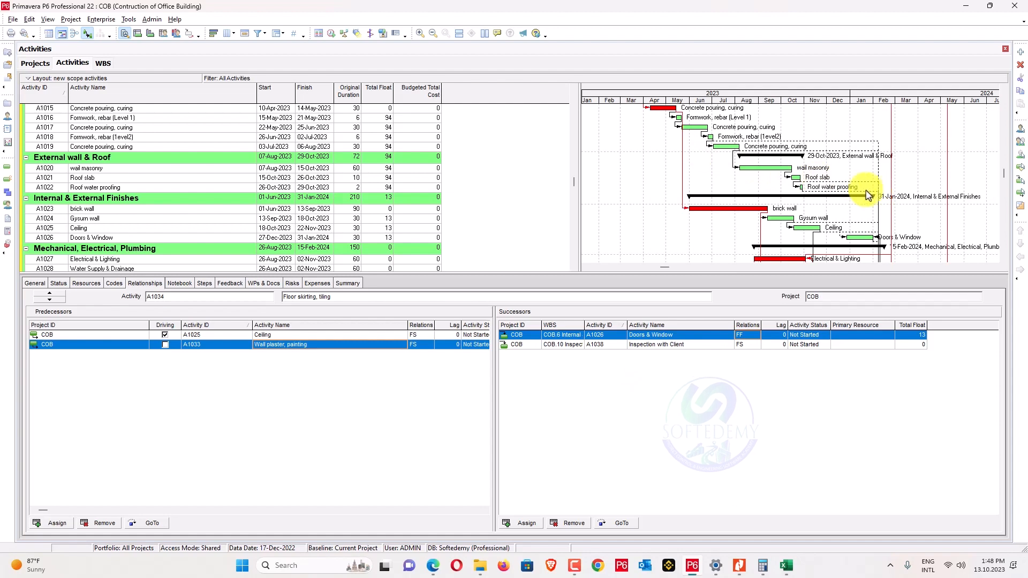
scroll(857, 198, down, 1)
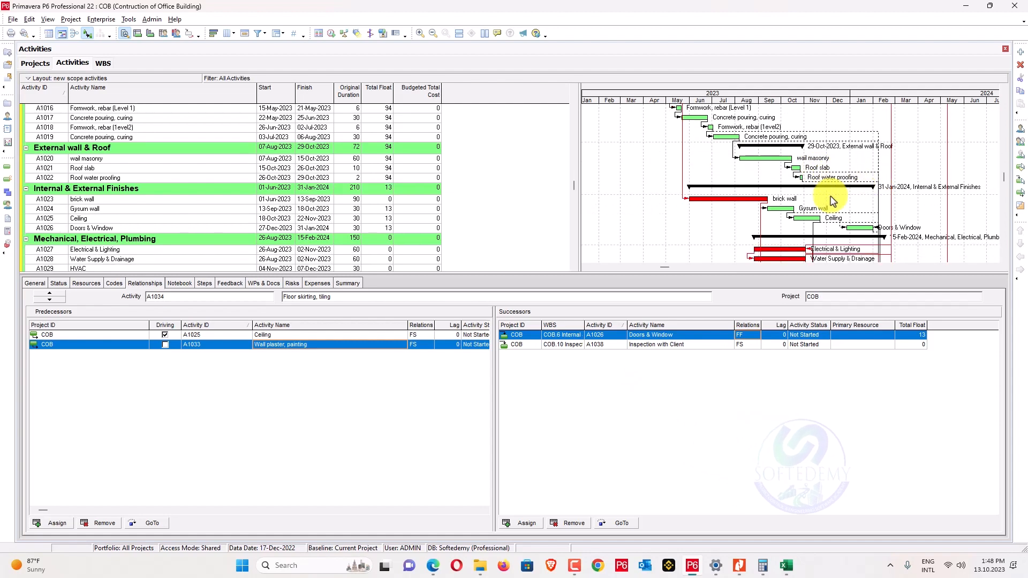
scroll(833, 202, down, 3)
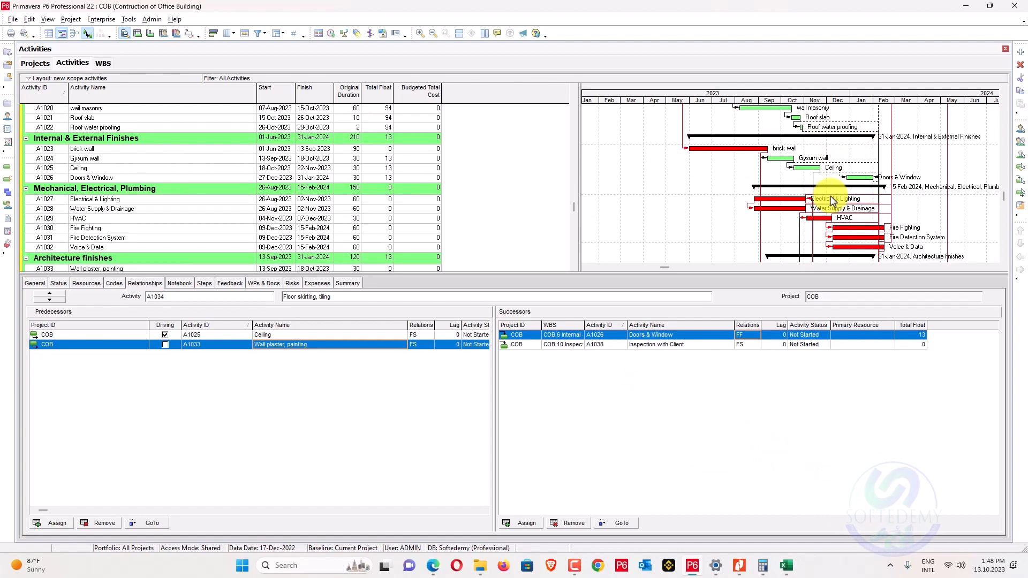
scroll(833, 202, up, 3)
scroll(833, 202, down, 3)
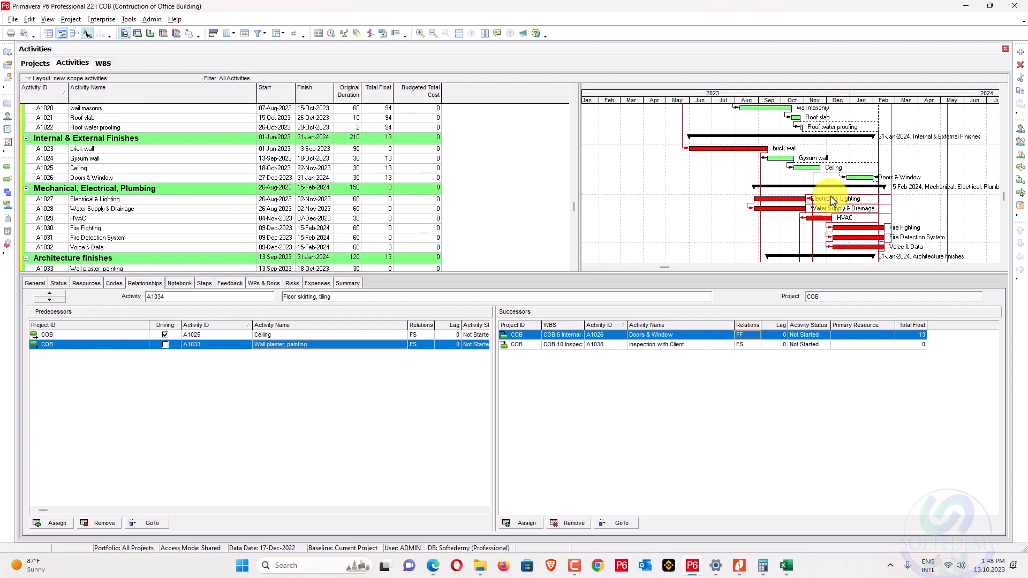
scroll(833, 202, down, 2)
scroll(833, 201, up, 5)
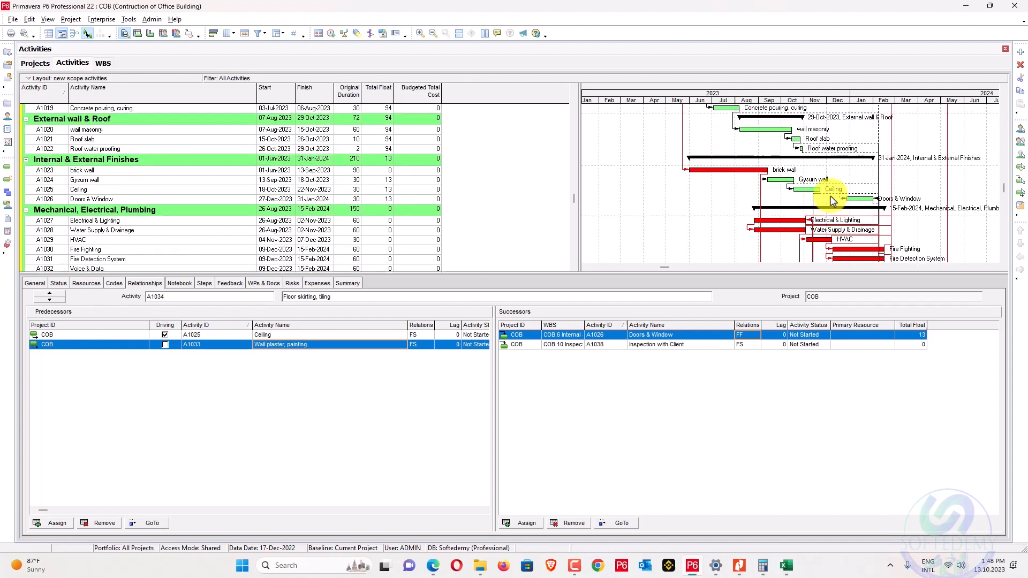
scroll(833, 202, down, 1)
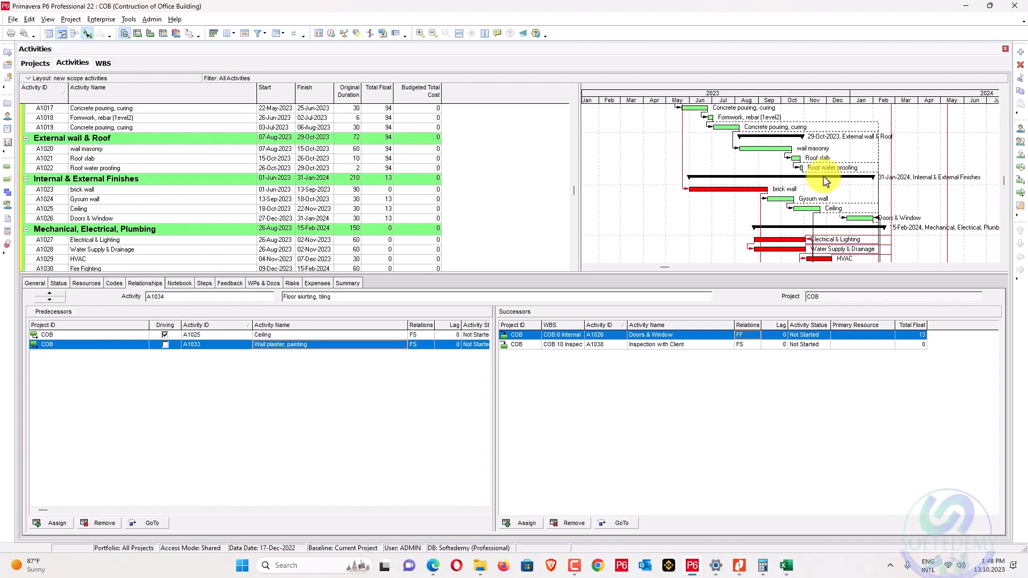
scroll(826, 182, up, 1)
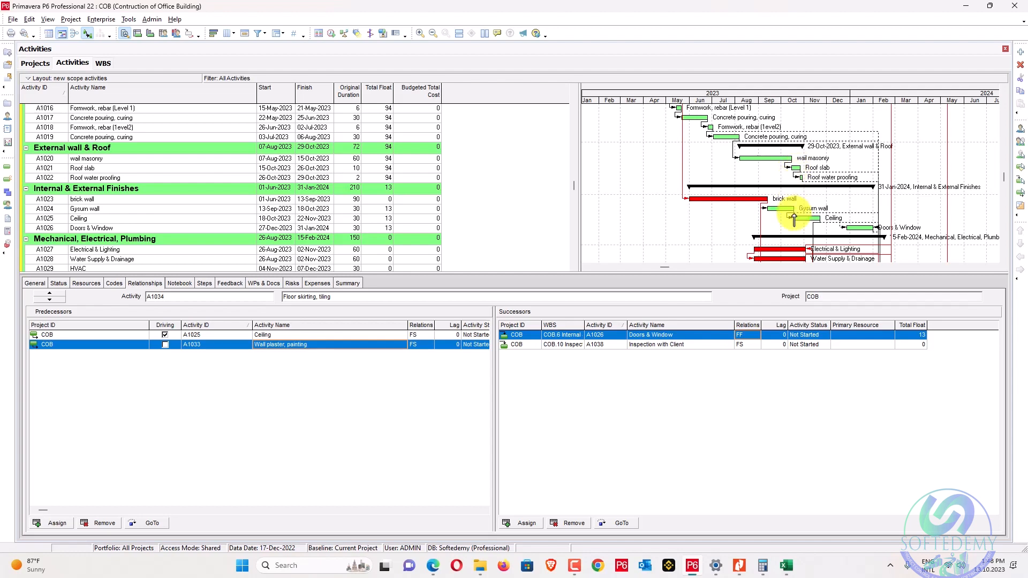
scroll(805, 238, up, 2)
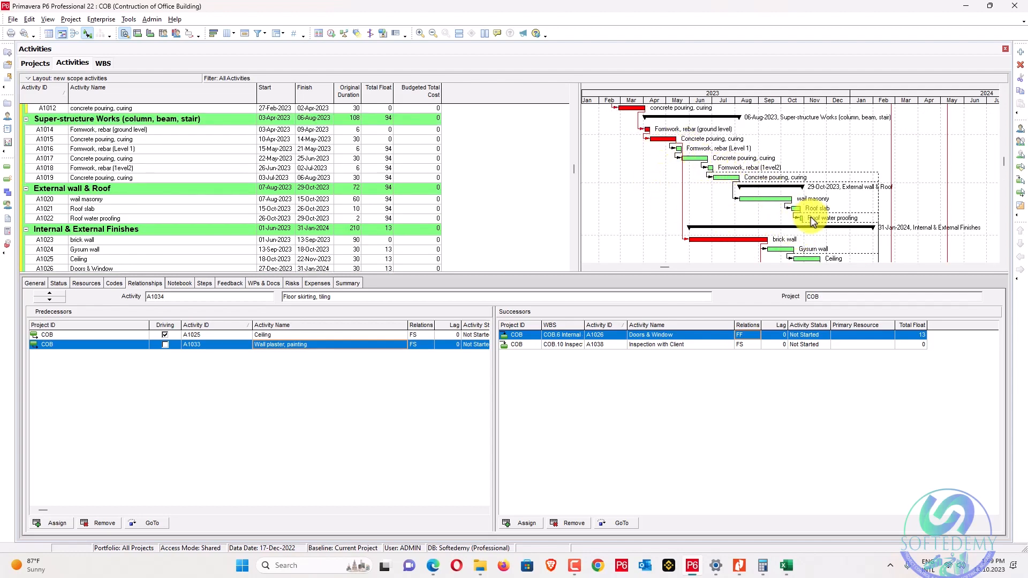
scroll(769, 214, down, 7)
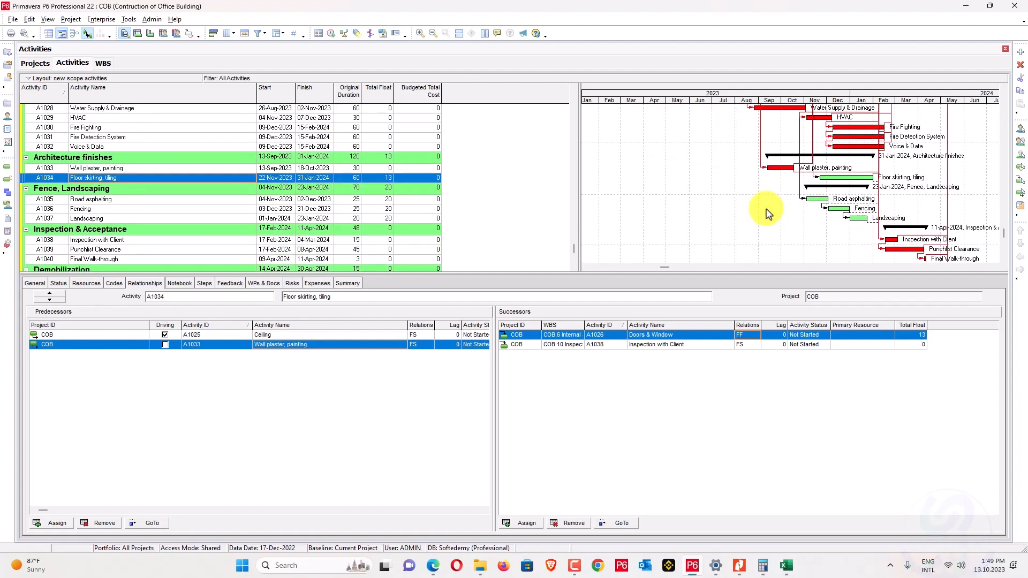
scroll(769, 214, up, 5)
scroll(769, 214, up, 2)
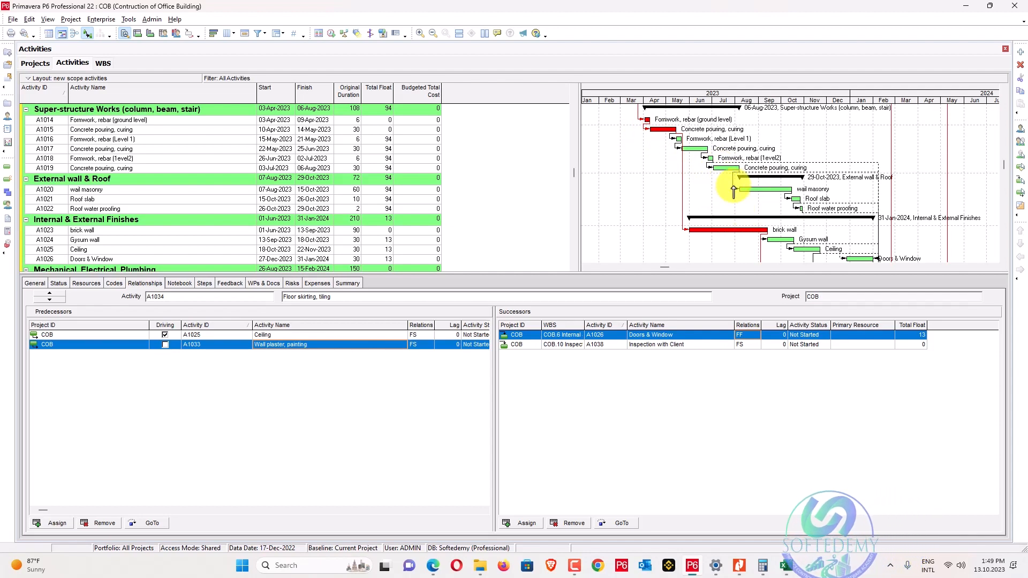
scroll(712, 182, down, 2)
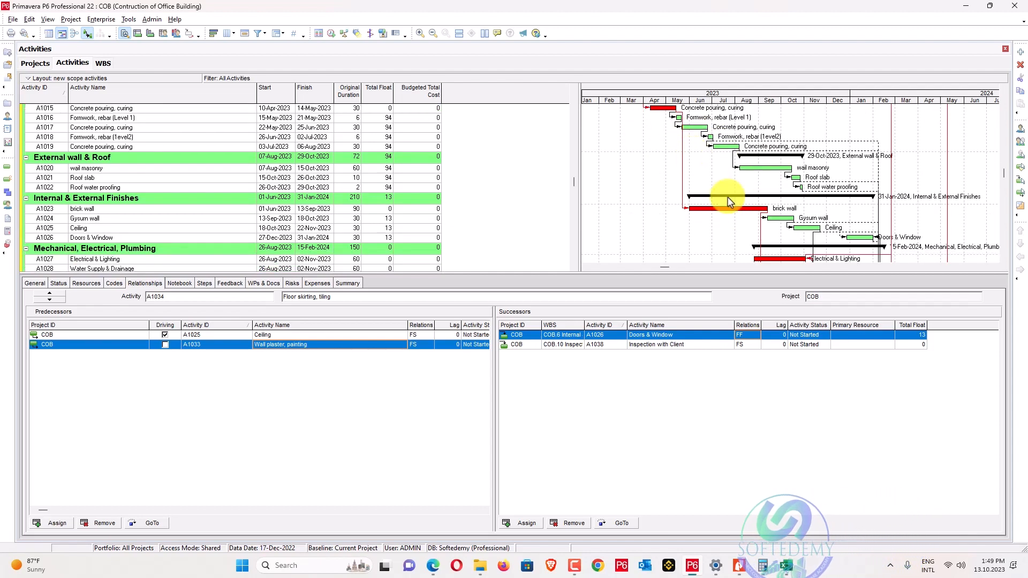
scroll(726, 195, up, 3)
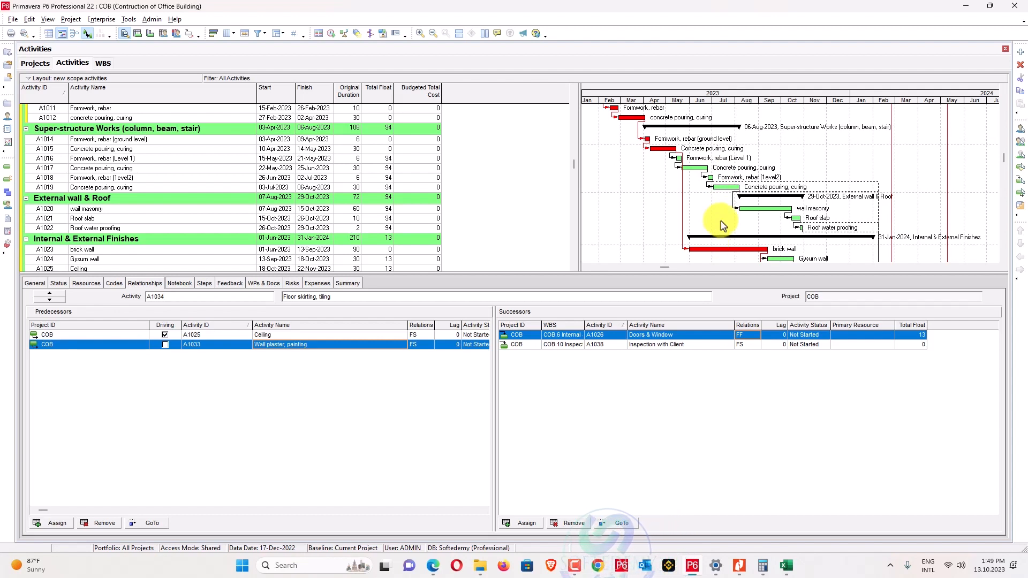
scroll(728, 238, down, 1)
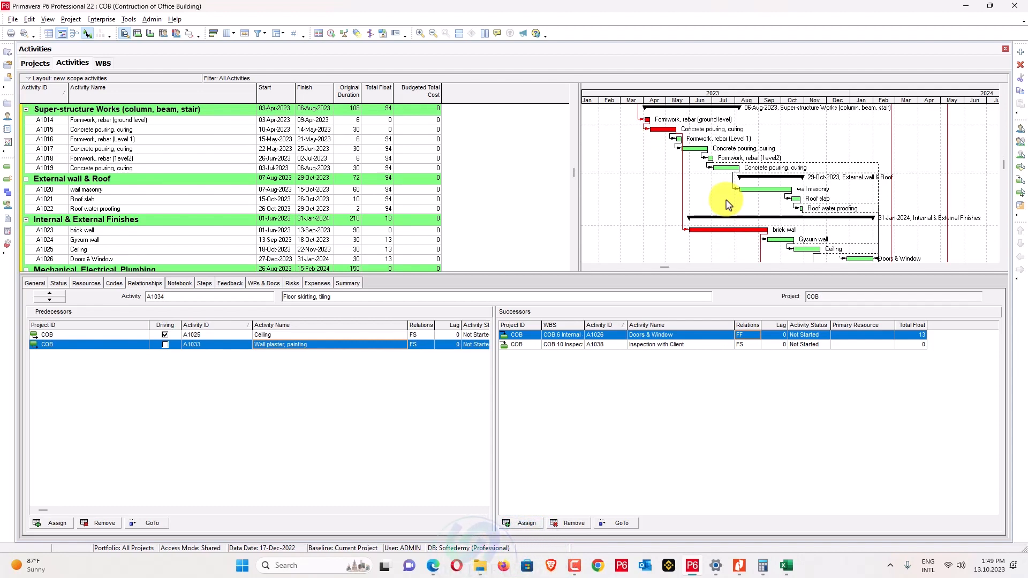
scroll(728, 204, down, 1)
scroll(728, 204, down, 1)
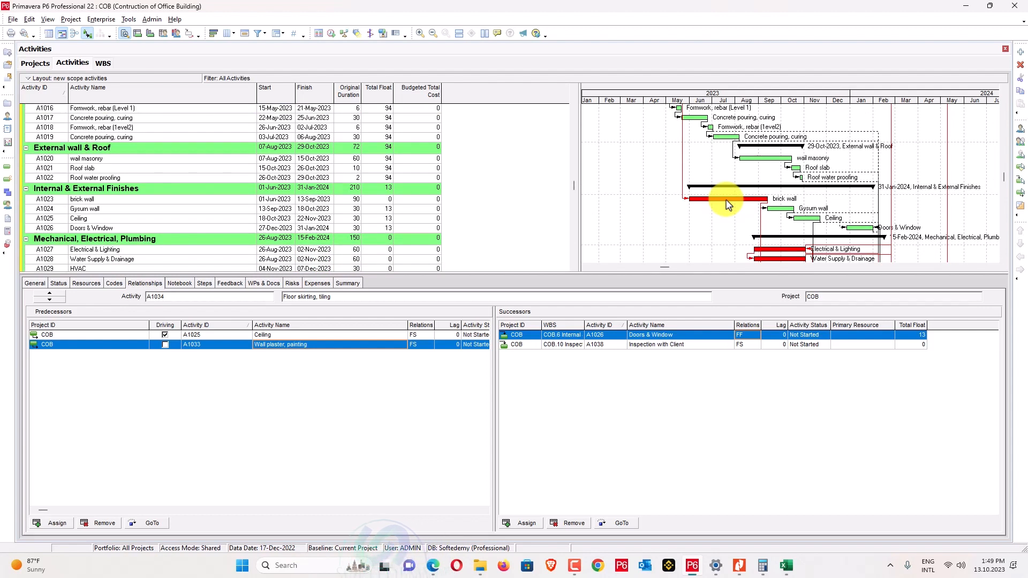
scroll(728, 205, down, 1)
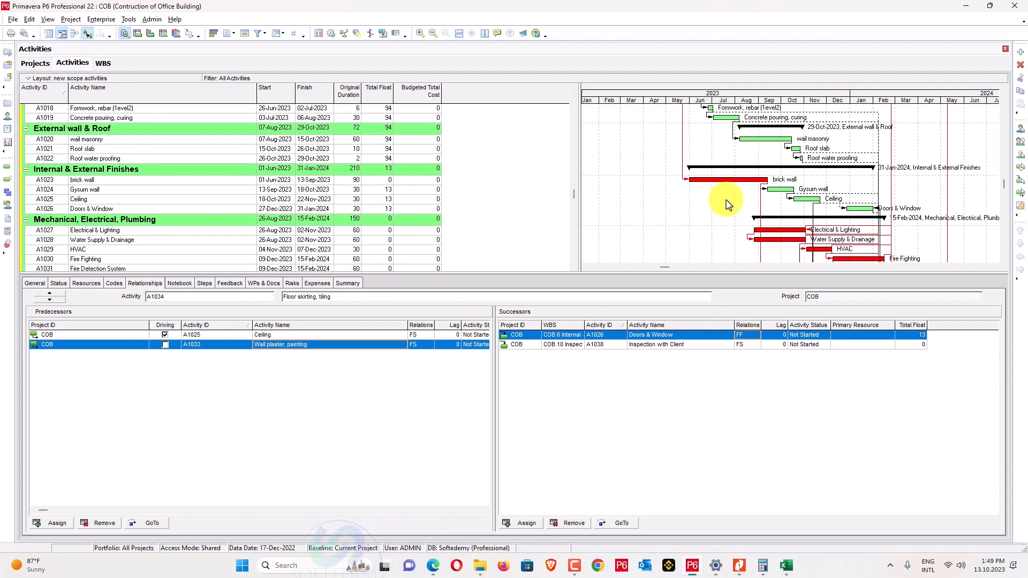
scroll(728, 205, down, 1)
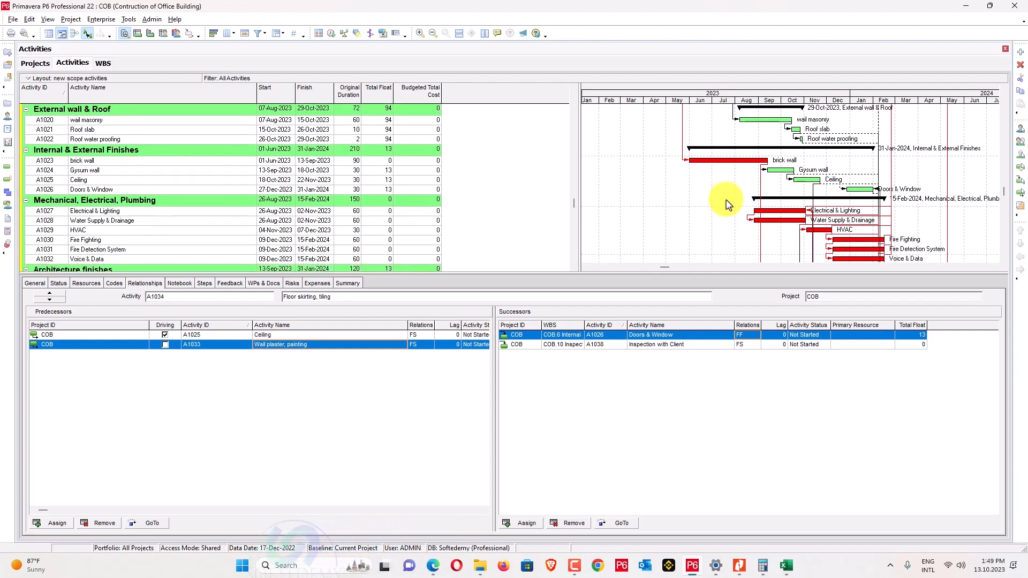
scroll(728, 204, down, 1)
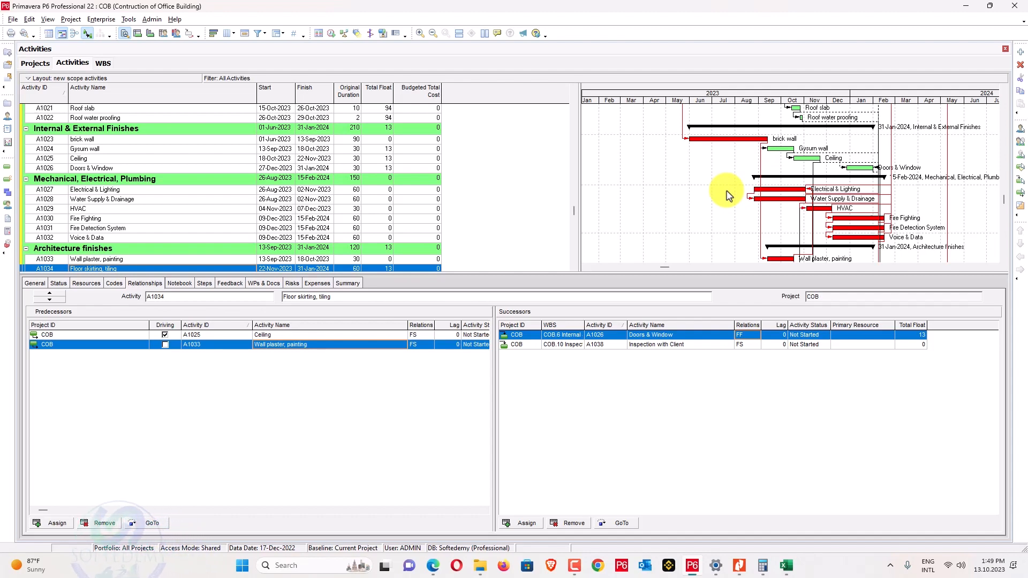
scroll(729, 194, down, 1)
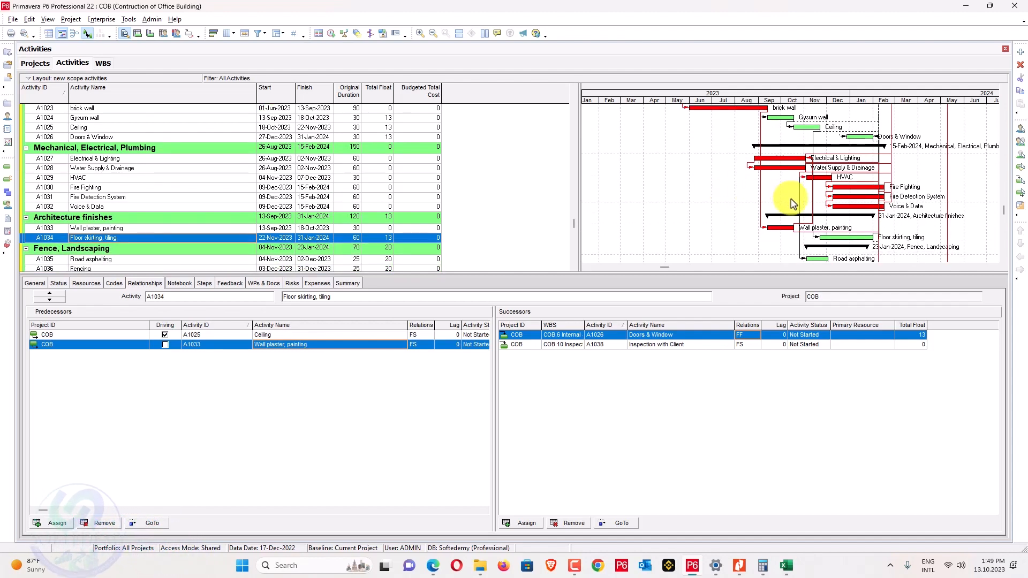
scroll(793, 202, up, 1)
scroll(792, 203, up, 8)
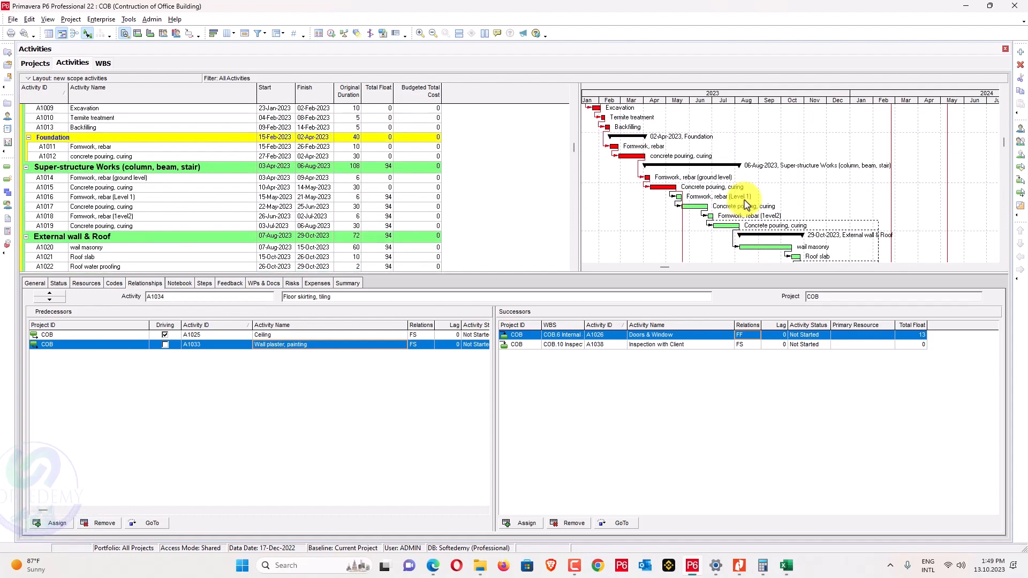
scroll(747, 205, up, 1)
click(730, 159)
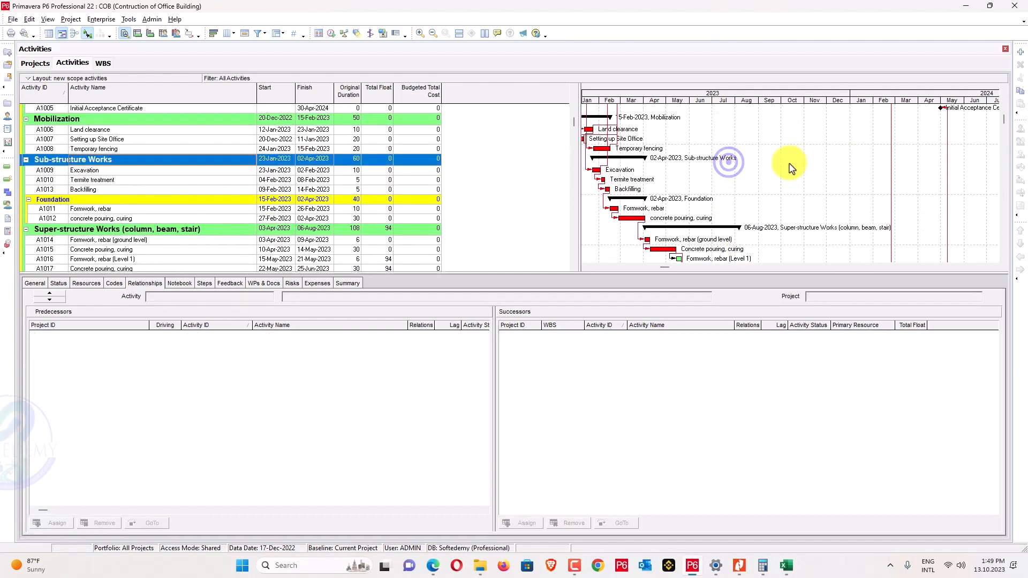
drag(665, 268, 661, 267)
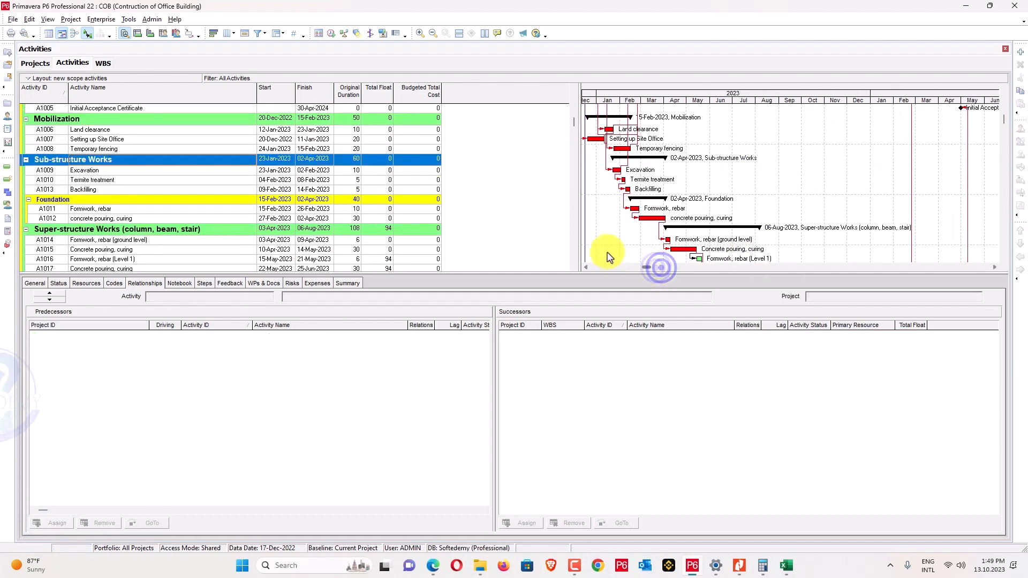
click(587, 268)
scroll(647, 215, up, 2)
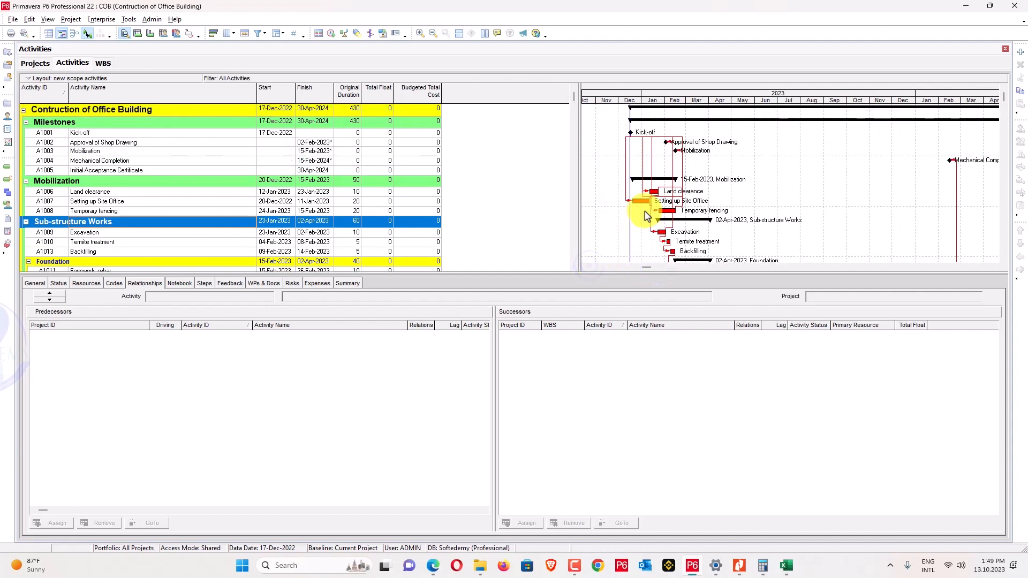
scroll(647, 216, down, 1)
scroll(406, 132, up, 1)
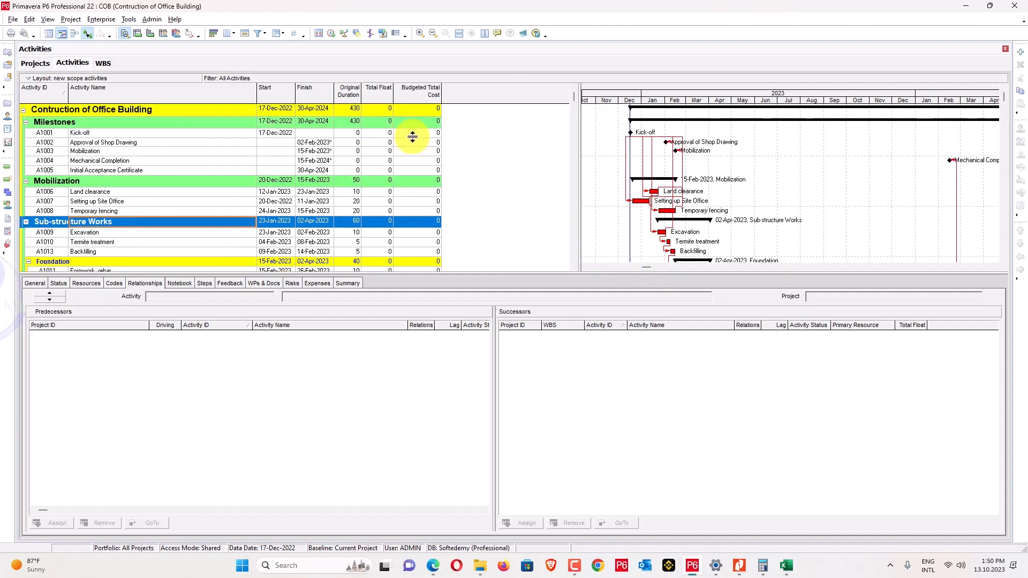
click(739, 567)
scroll(411, 352, down, 10)
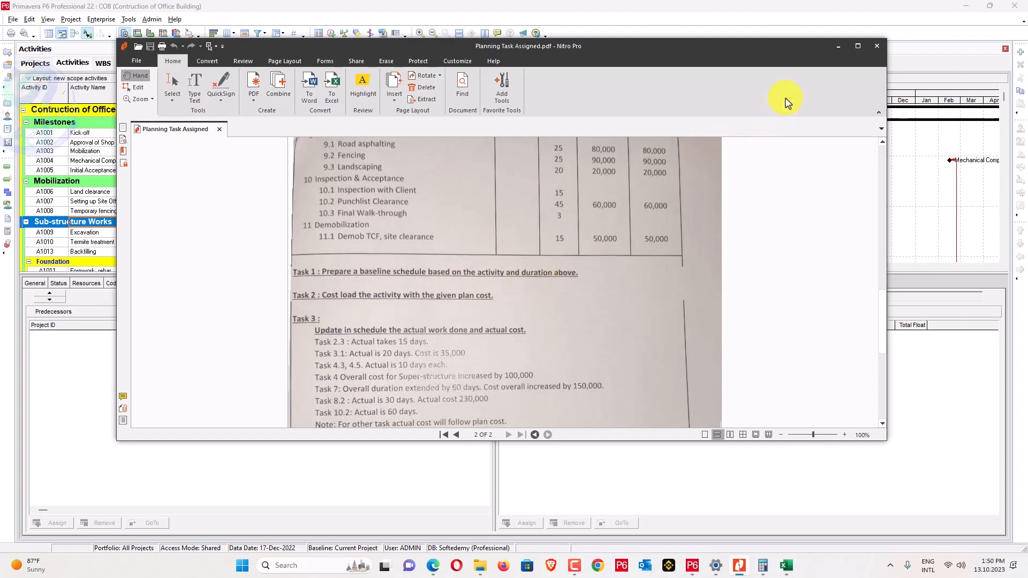
Minimize the Planning Task Assigned.pdf window to return to the P6 schedule.
click(837, 49)
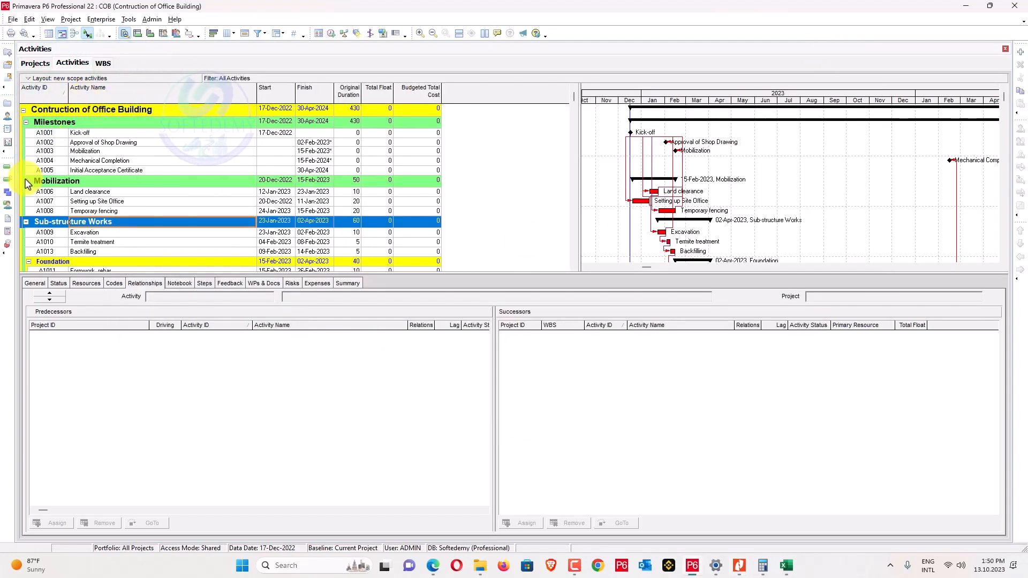
Show all resources and add a blank resource R-28 under Cost resource C-01.
click(8, 121)
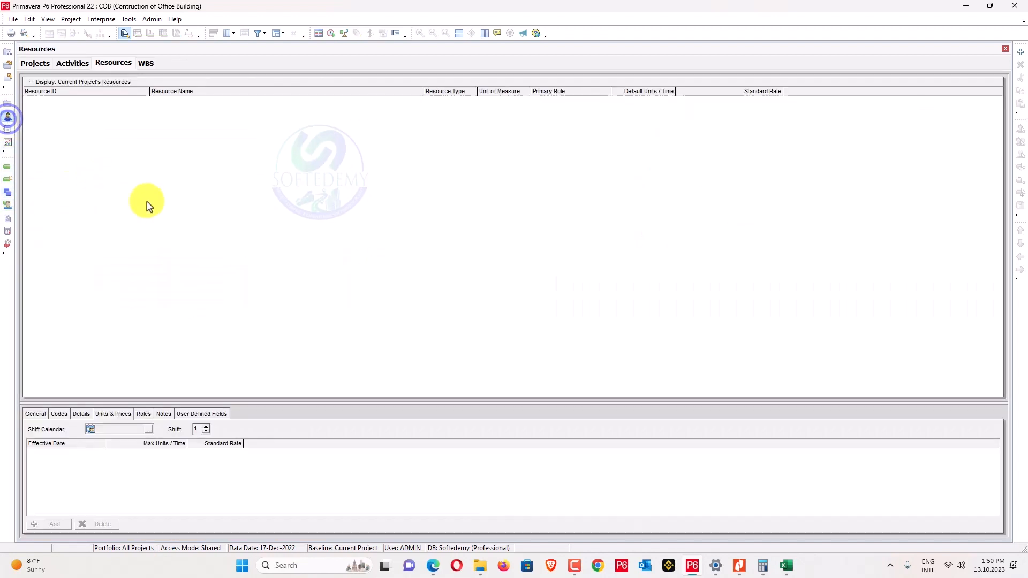
click(1018, 51)
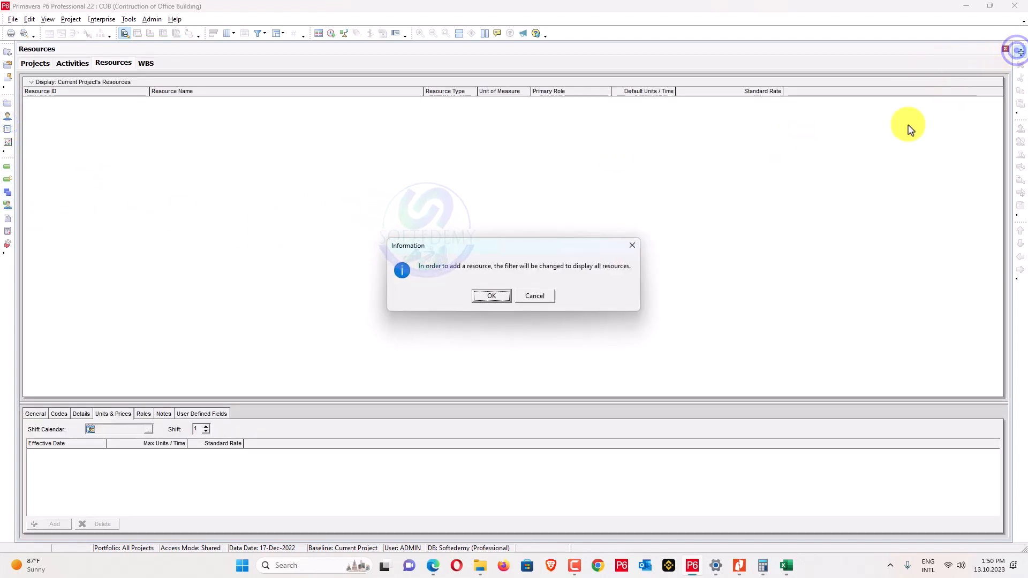
click(491, 296)
click(162, 107)
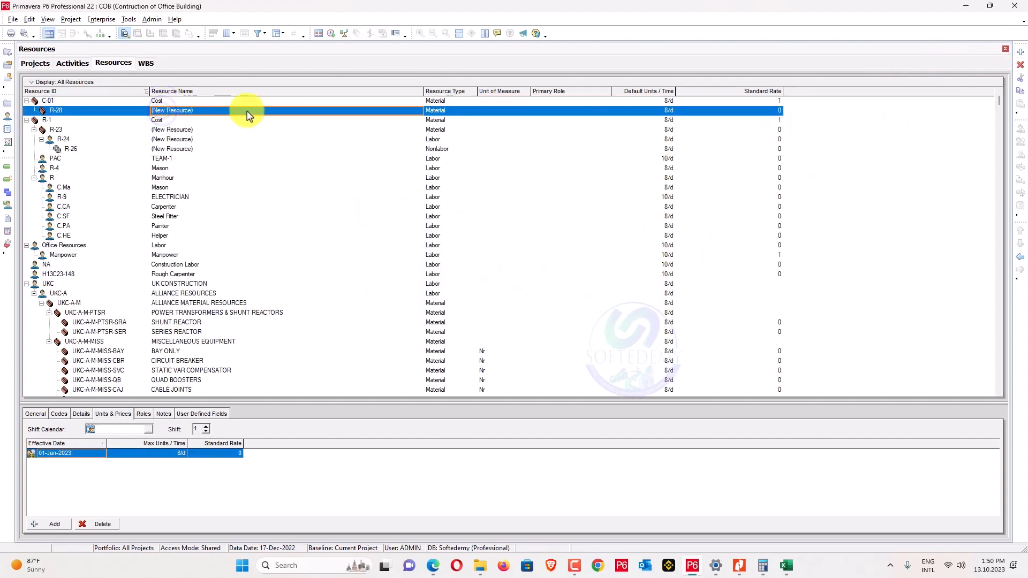
click(217, 101)
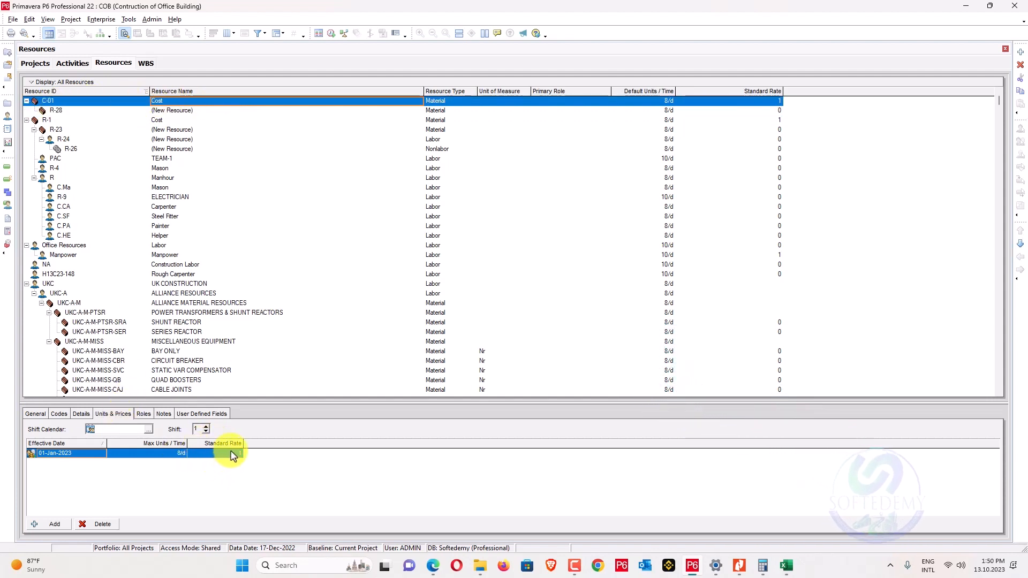
click(27, 20)
click(34, 52)
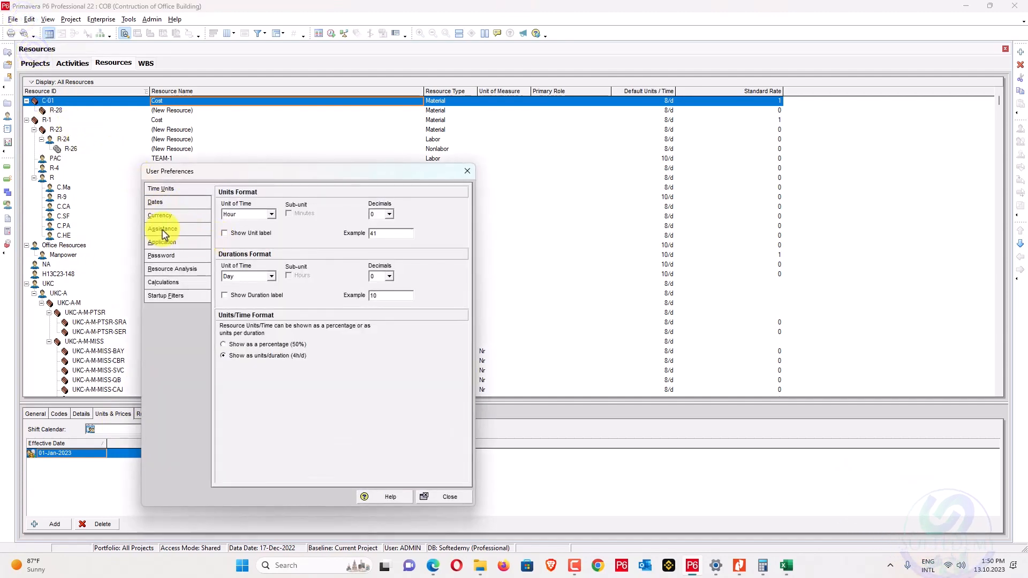
Confirm Saudi Riyal (SAR) is the currency in User Preferences and the Currencies list.
click(160, 216)
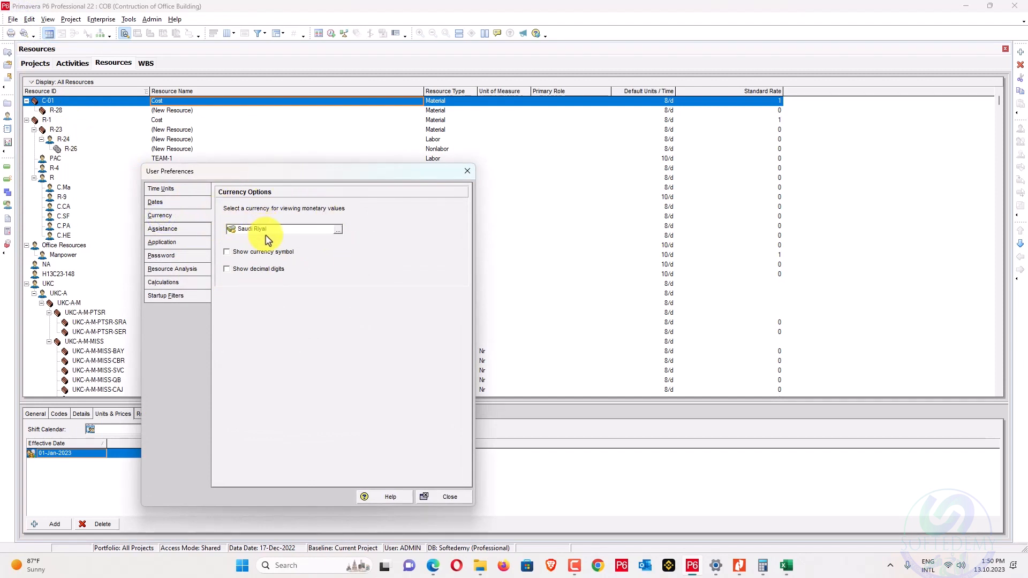
click(464, 169)
click(152, 19)
click(162, 51)
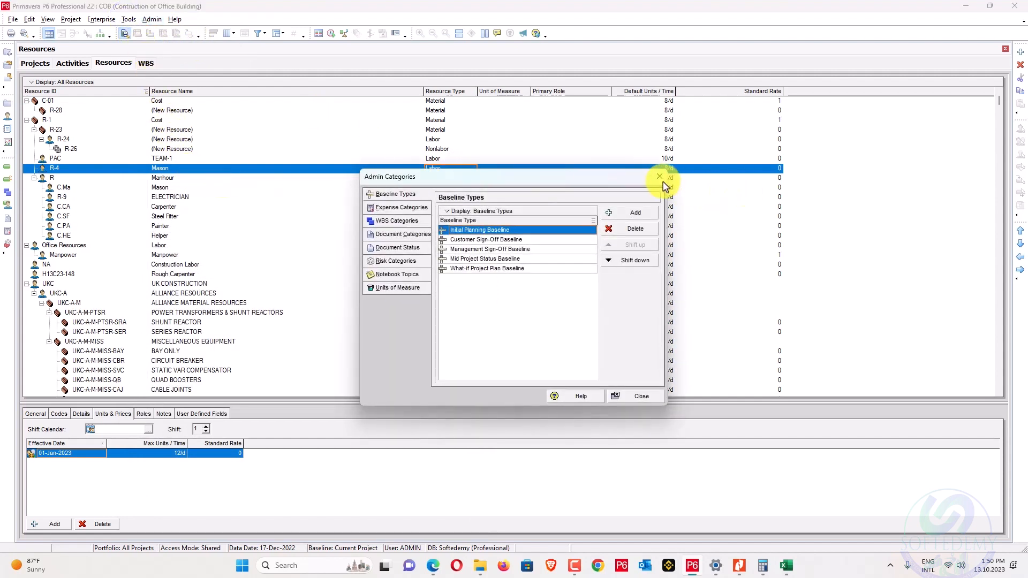
click(662, 179)
click(152, 19)
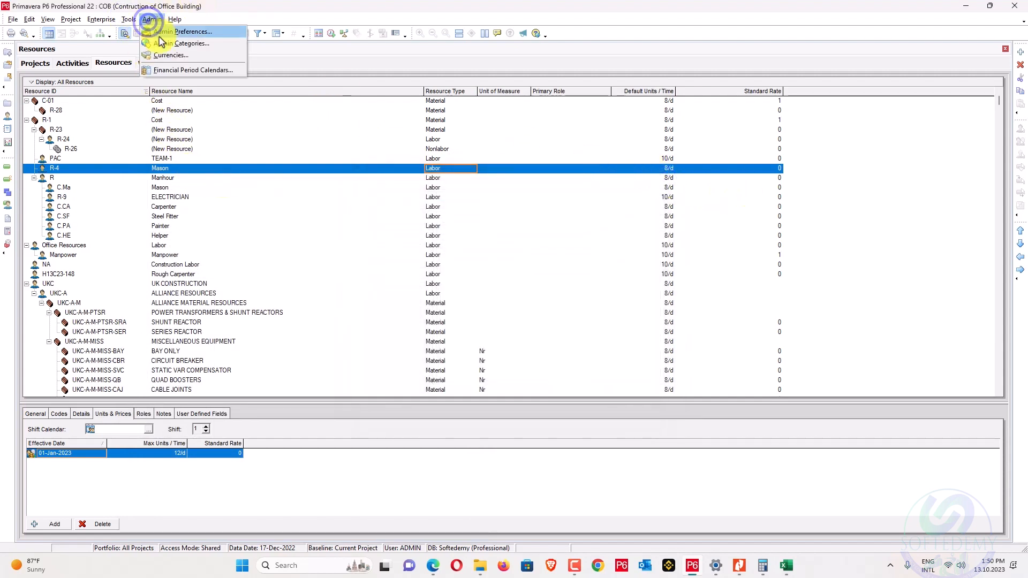
click(164, 51)
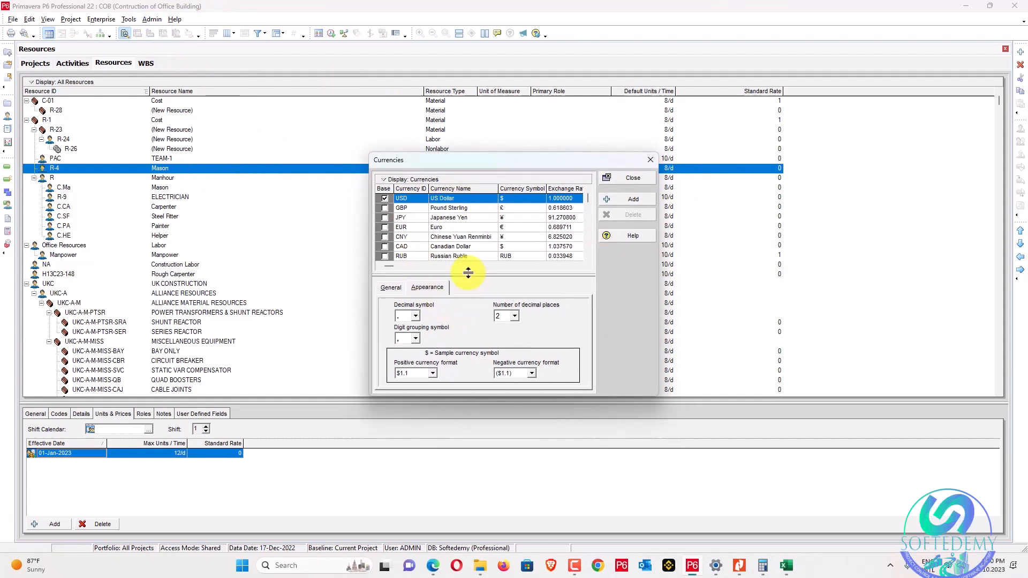
scroll(465, 246, down, 10)
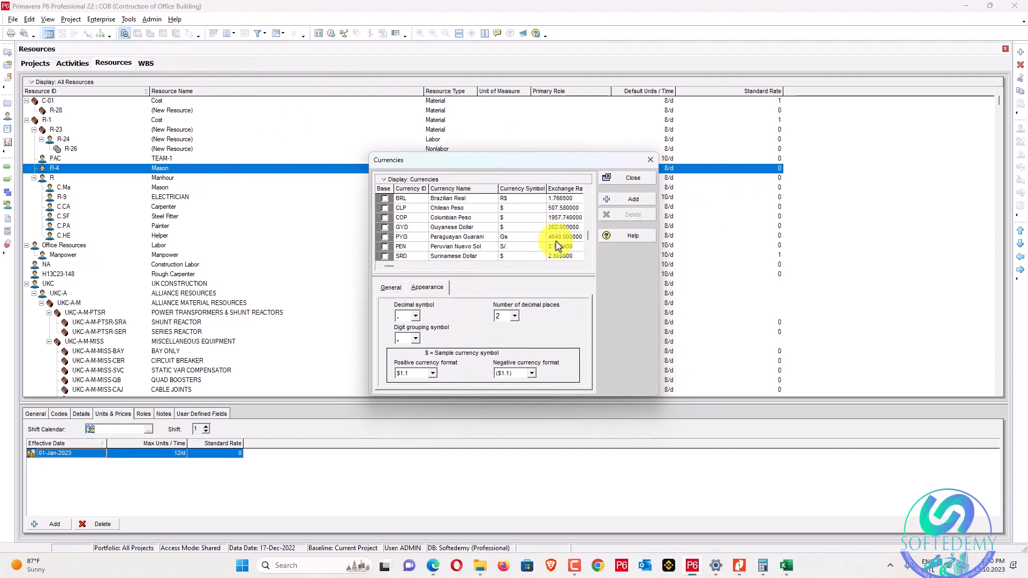
click(560, 257)
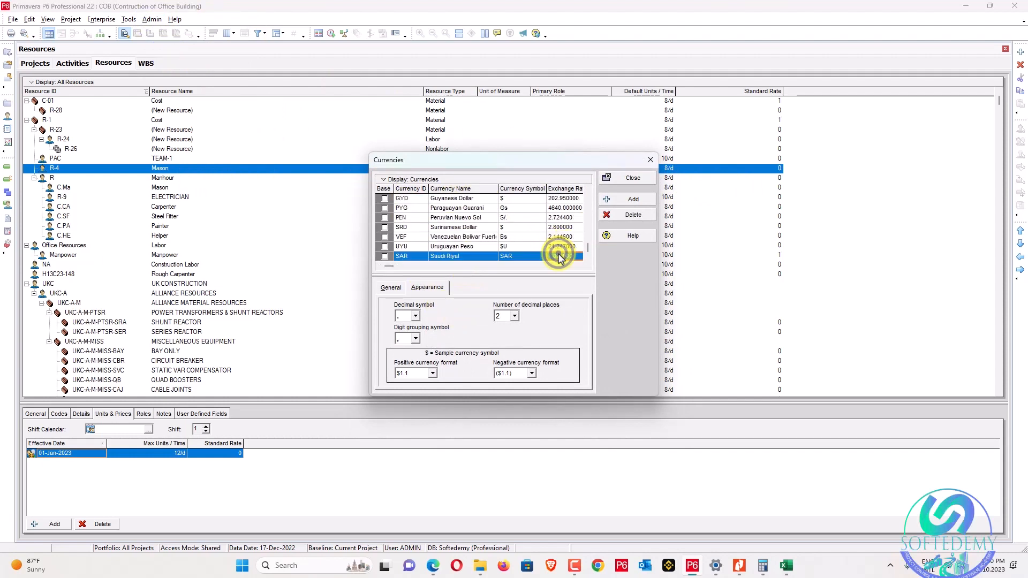
click(638, 179)
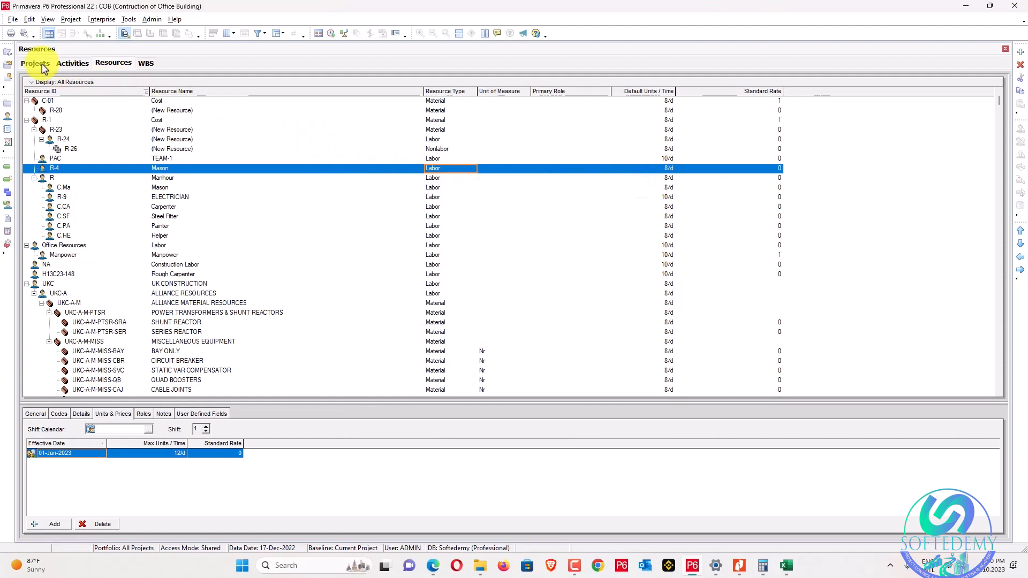
Return to the COB project's Activities view, then bring up the Book2 Excel workbook.
click(38, 64)
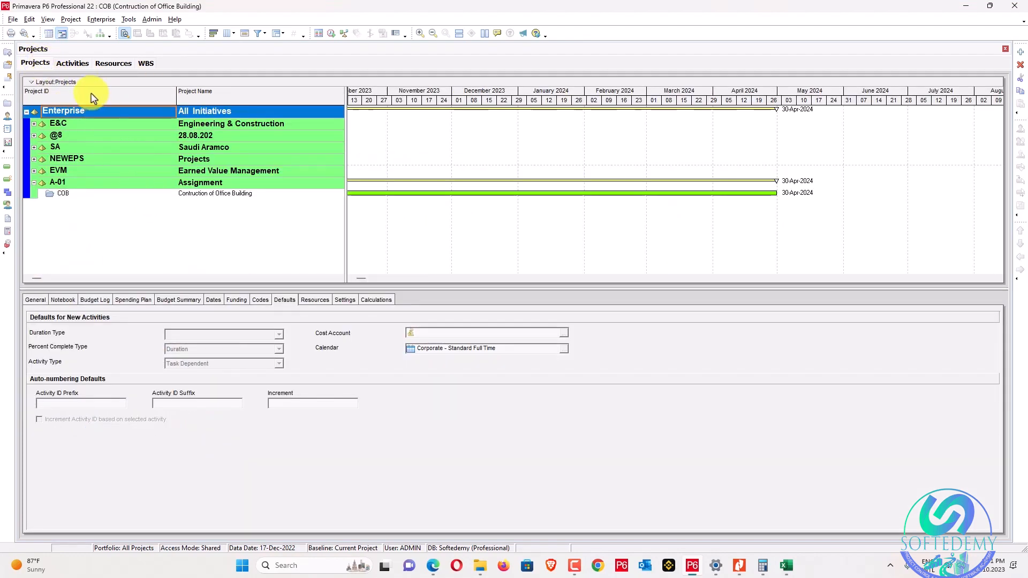
click(73, 63)
scroll(275, 184, down, 2)
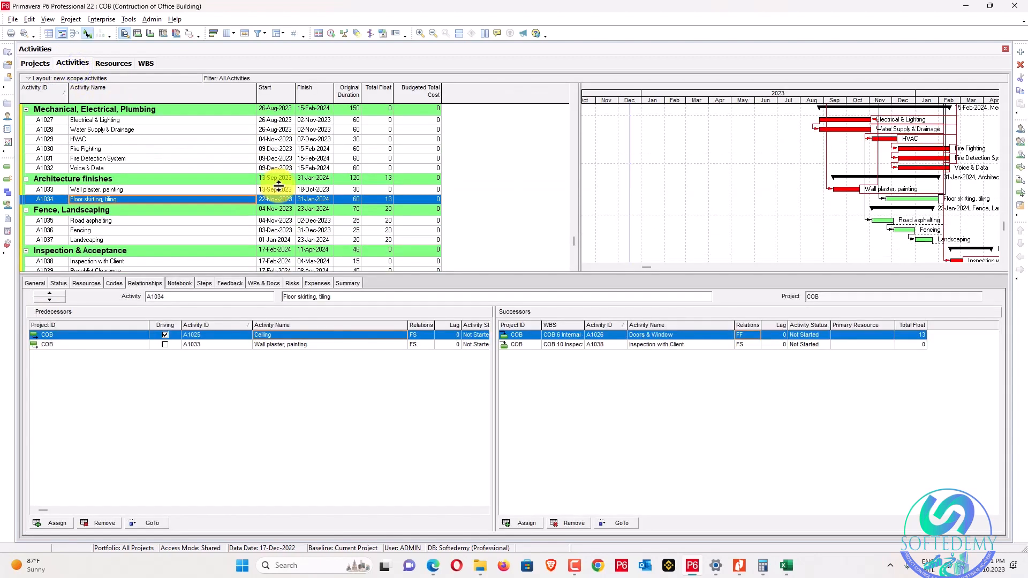
scroll(278, 186, up, 3)
scroll(277, 182, up, 4)
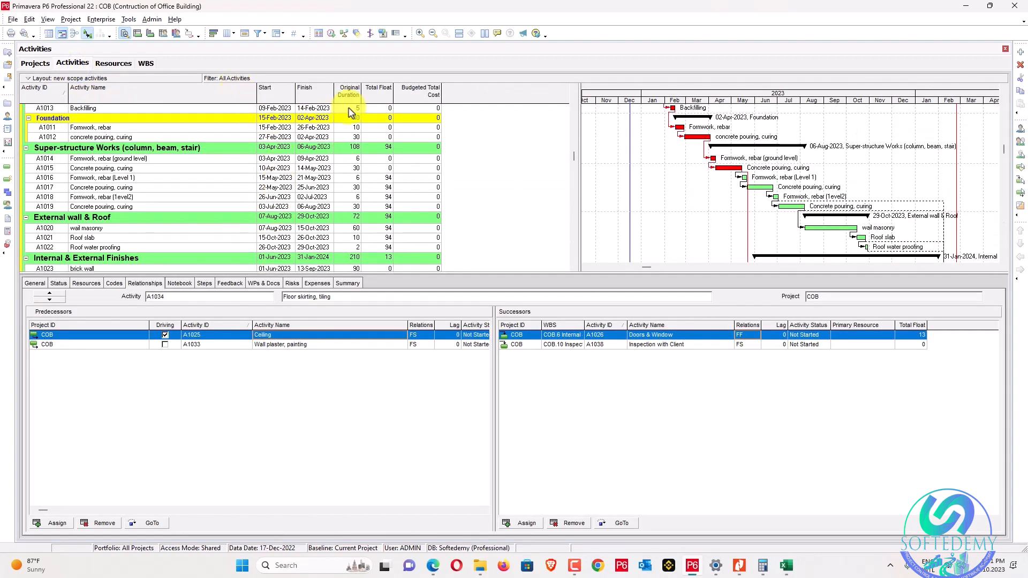
click(791, 570)
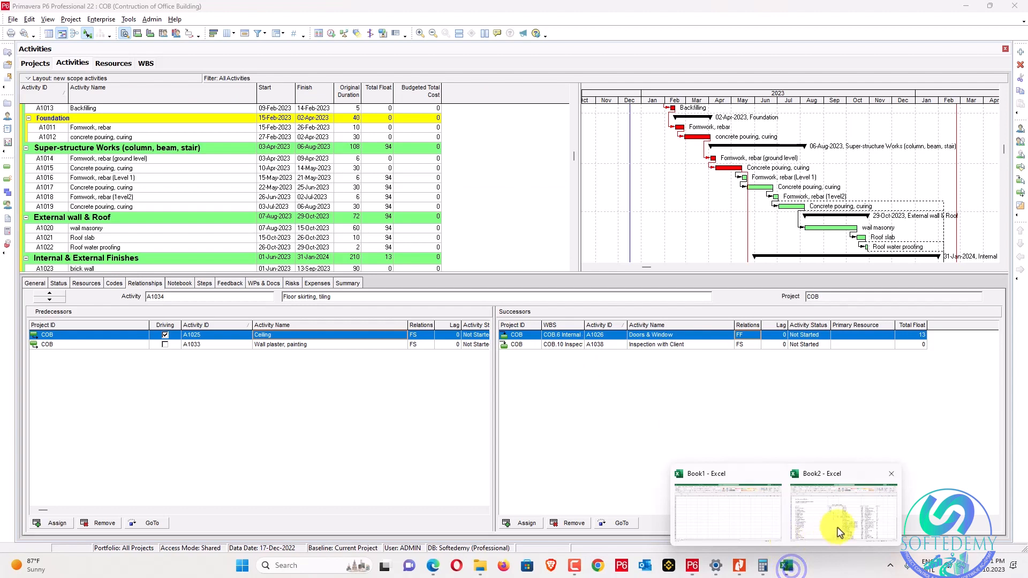
click(838, 530)
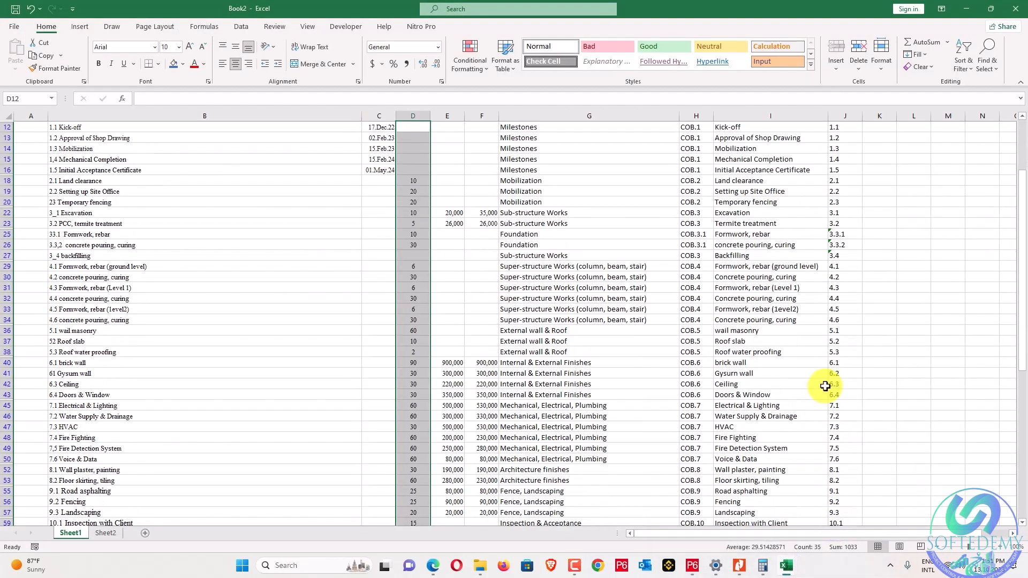
Autofit columns E and F and enter =SUM(E12:E63) as the Plan Cost total in E8.
scroll(630, 343, up, 4)
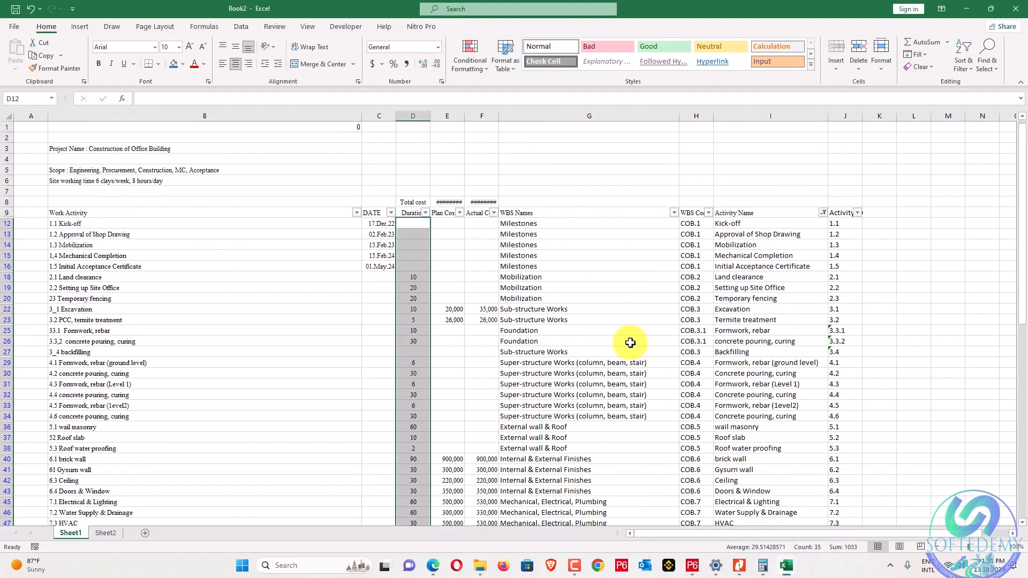
double_click(465, 119)
click(454, 215)
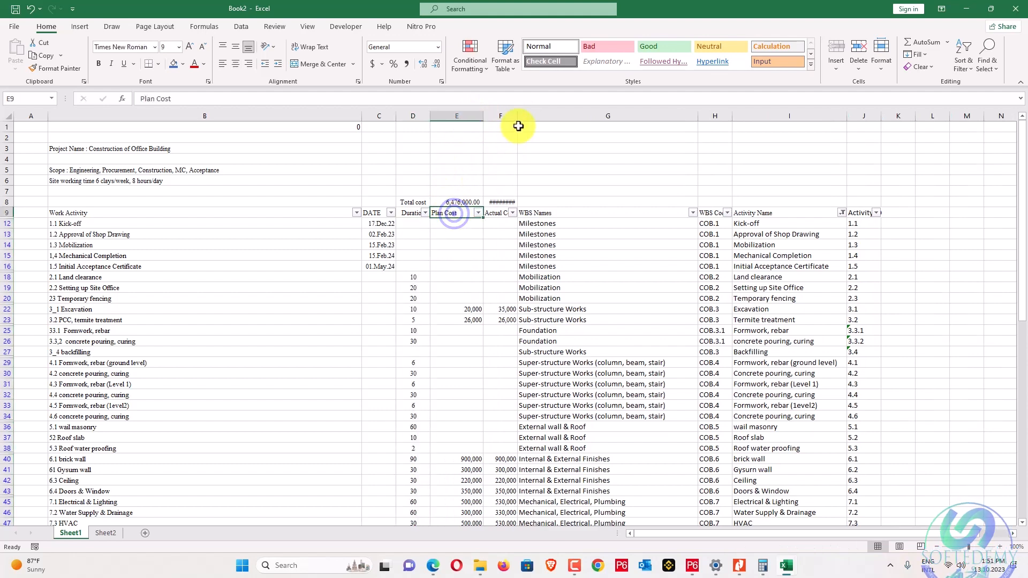
double_click(518, 116)
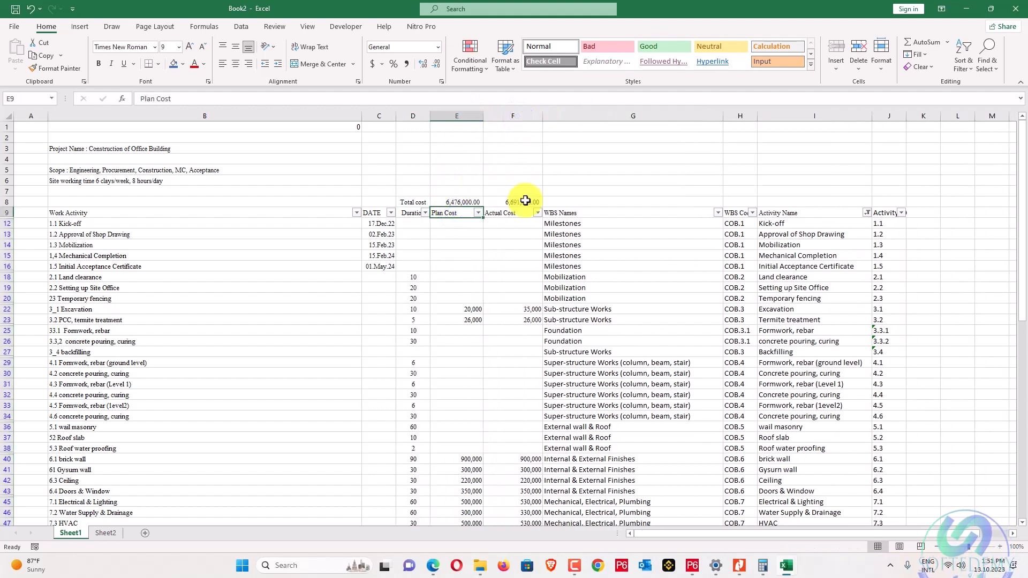
double_click(177, 96)
text(=sum()
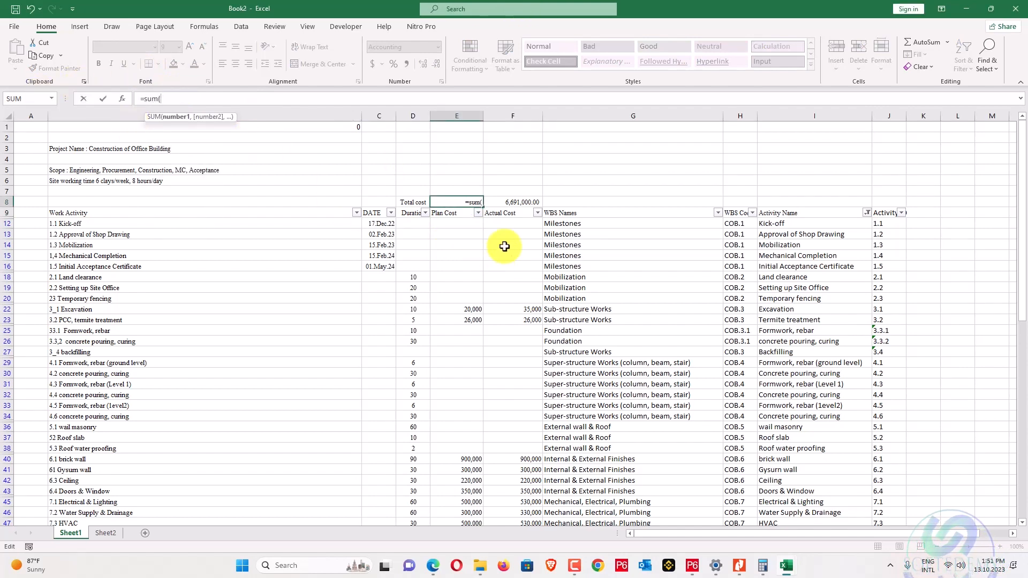
drag(457, 224, 453, 575)
drag(451, 510, 452, 293)
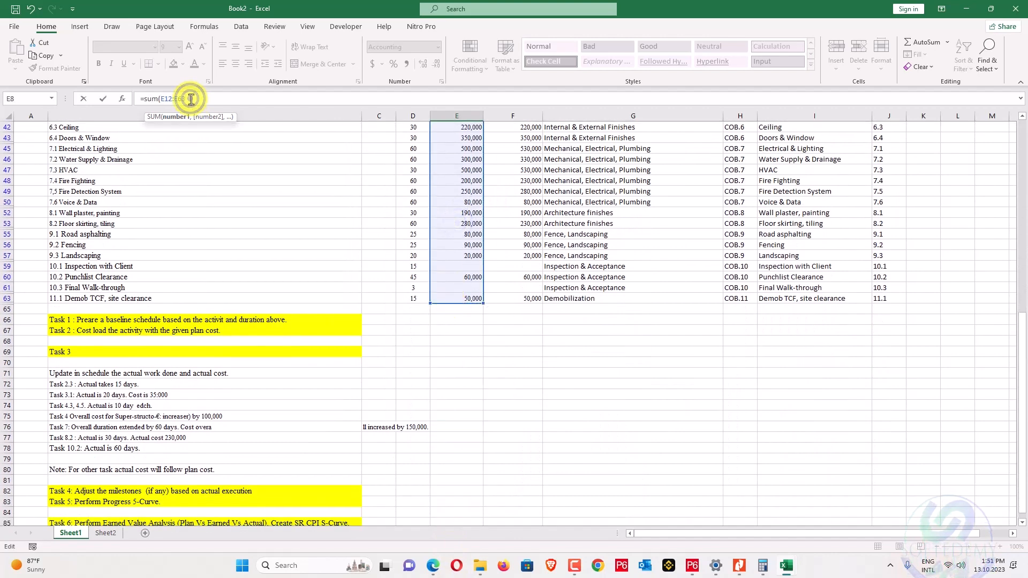
key(Return)
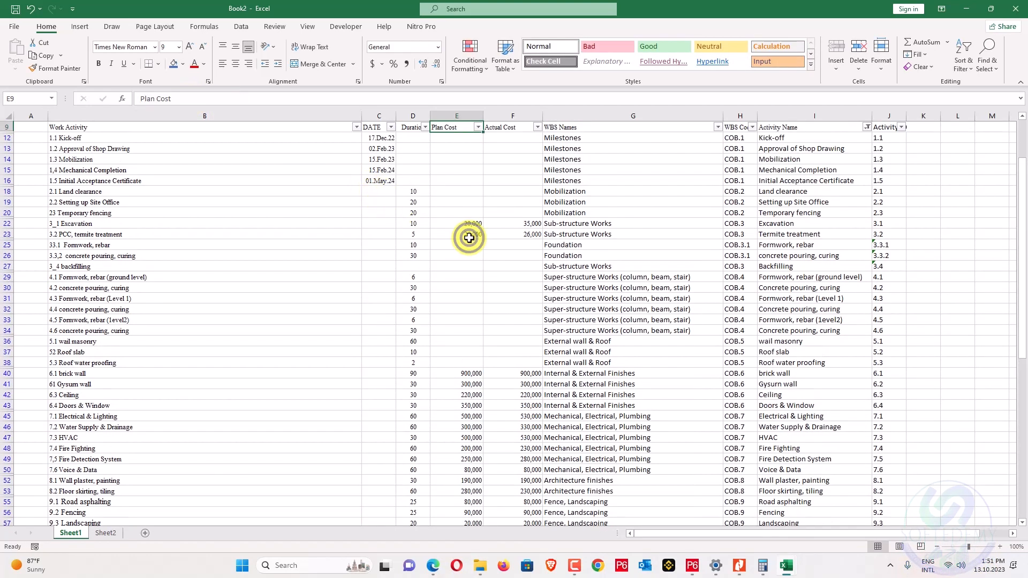
click(469, 237)
Check the Actual Cost total in F8 sums F12:F63, giving 6,691,000.00.
scroll(466, 232, up, 3)
drag(458, 202, 503, 202)
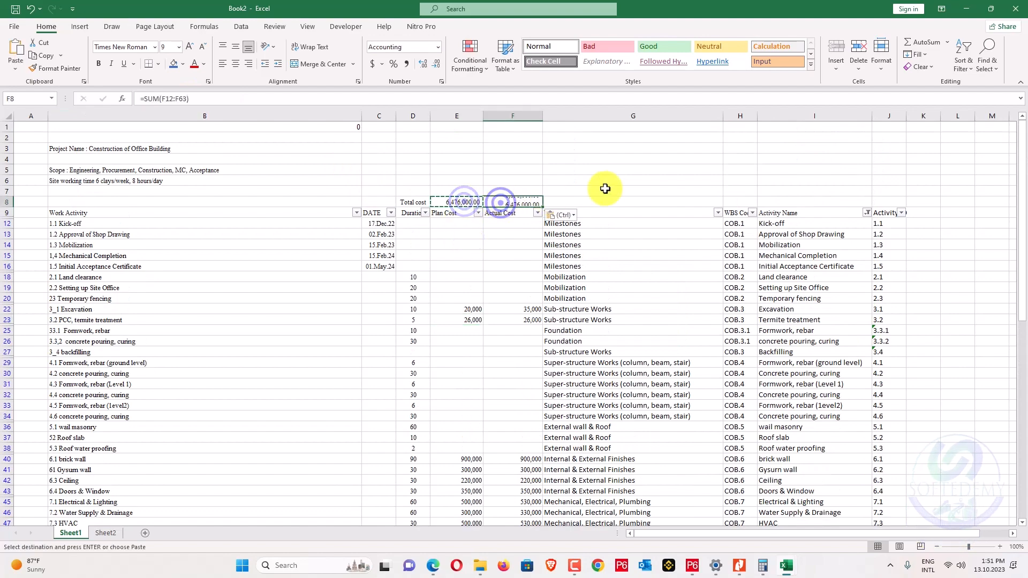
click(610, 188)
click(536, 203)
click(222, 99)
scroll(619, 321, down, 4)
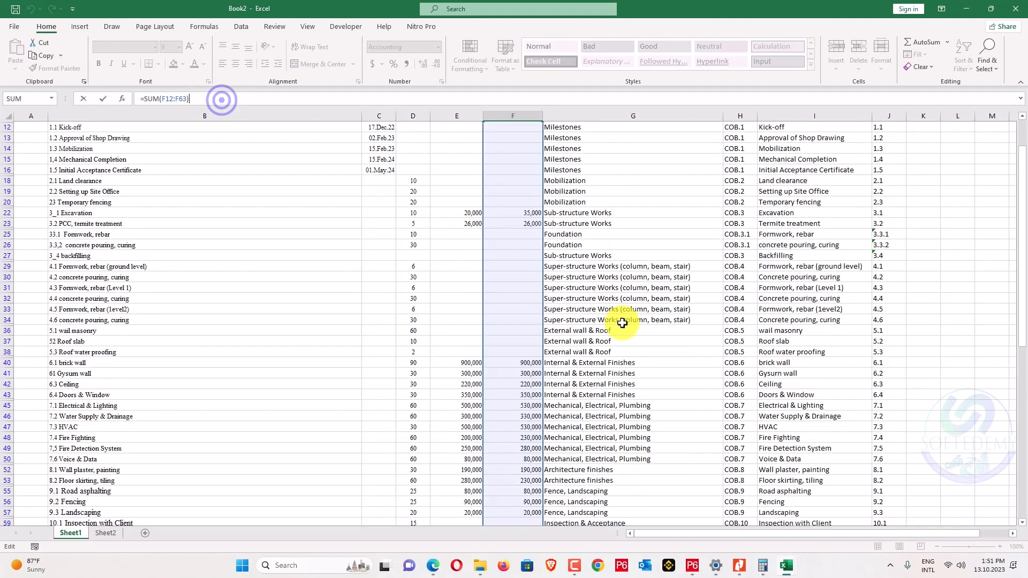
click(606, 309)
scroll(607, 306, up, 4)
drag(452, 179, 546, 179)
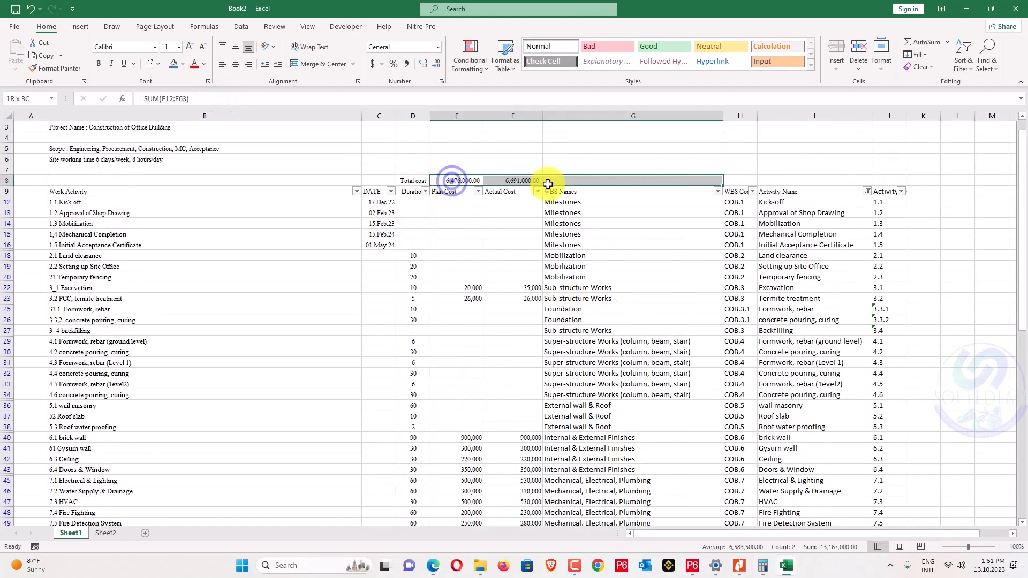
click(448, 196)
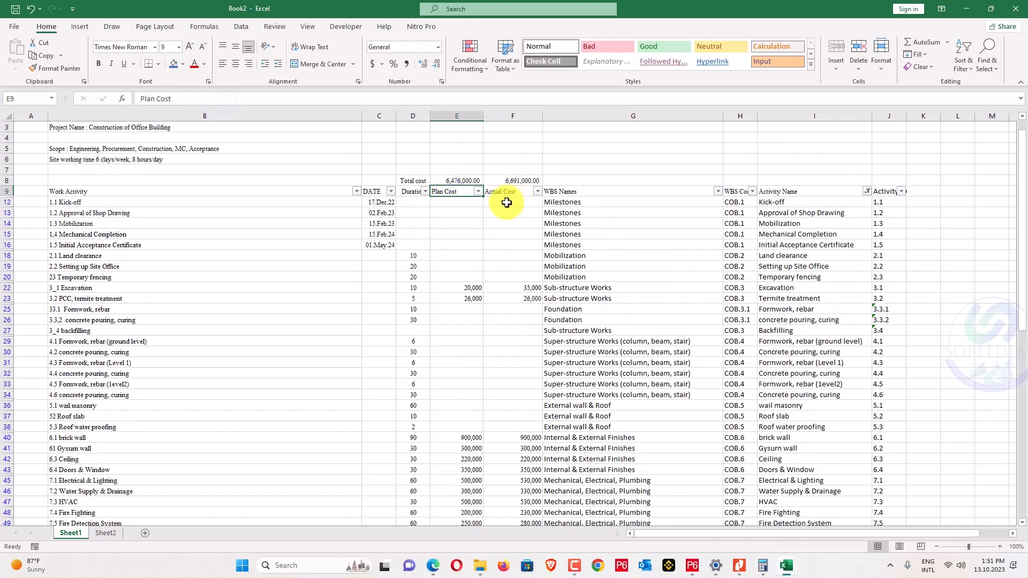
scroll(837, 236, down, 3)
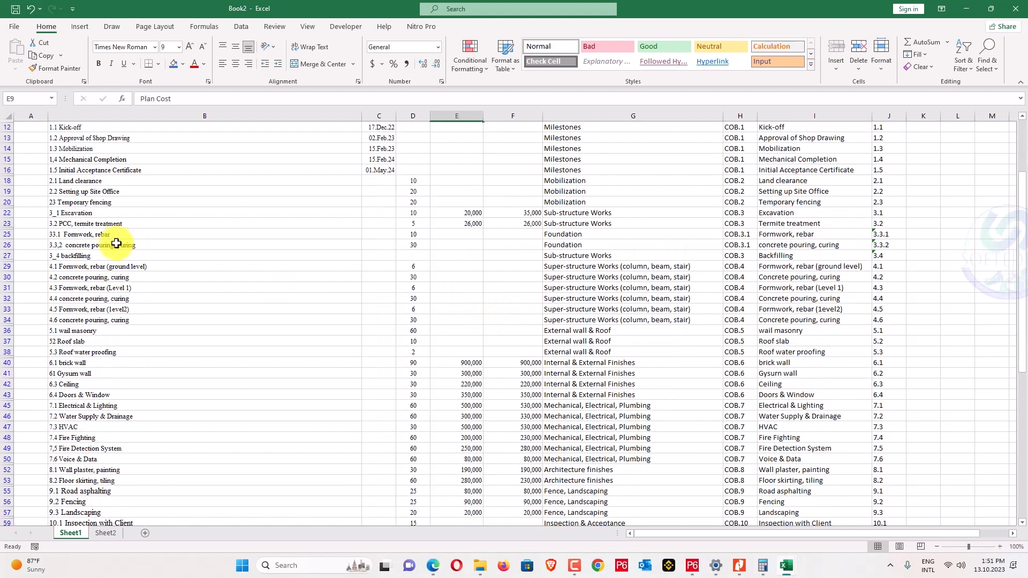
click(470, 223)
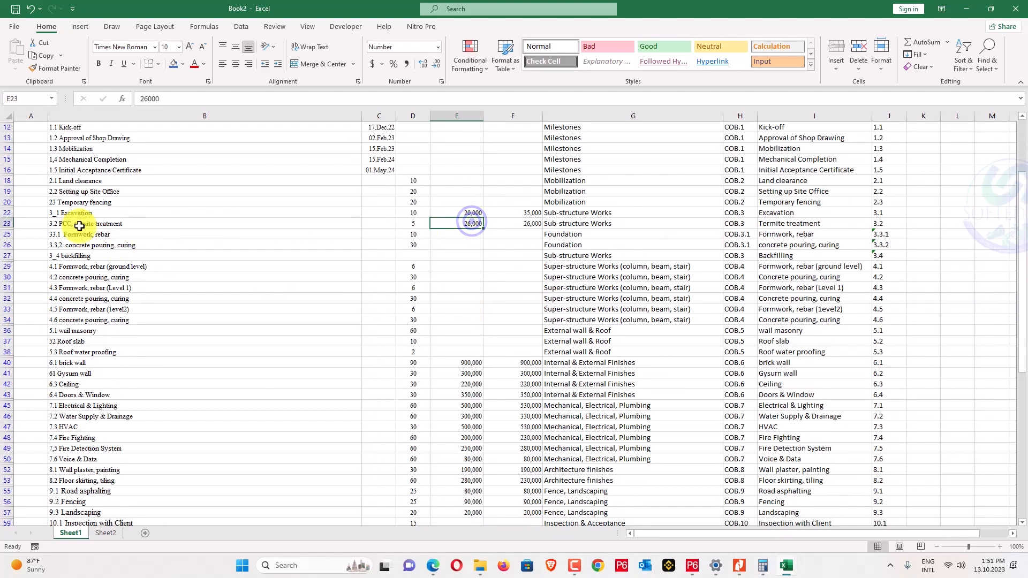
scroll(666, 271, up, 2)
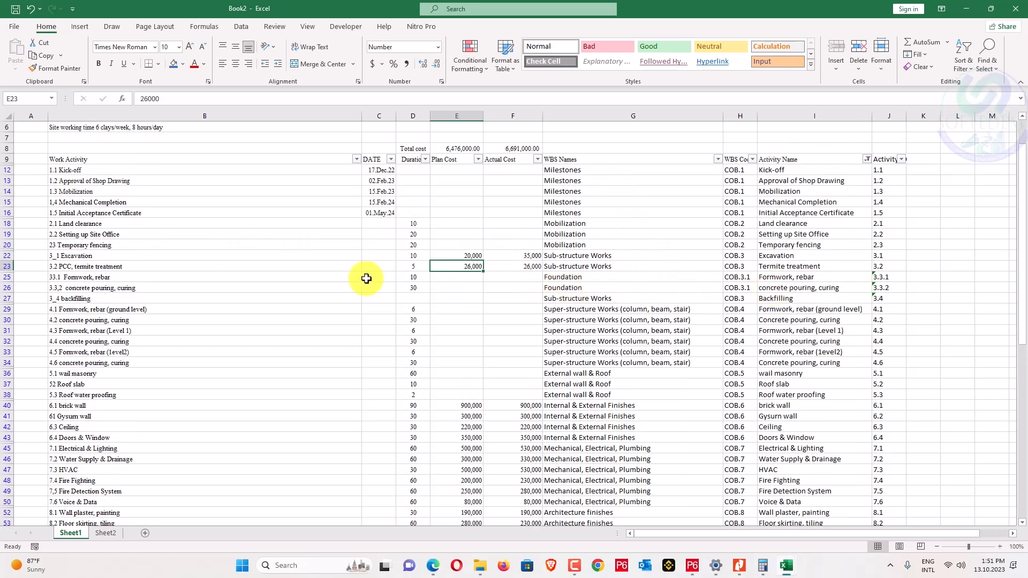
drag(458, 280, 213, 278)
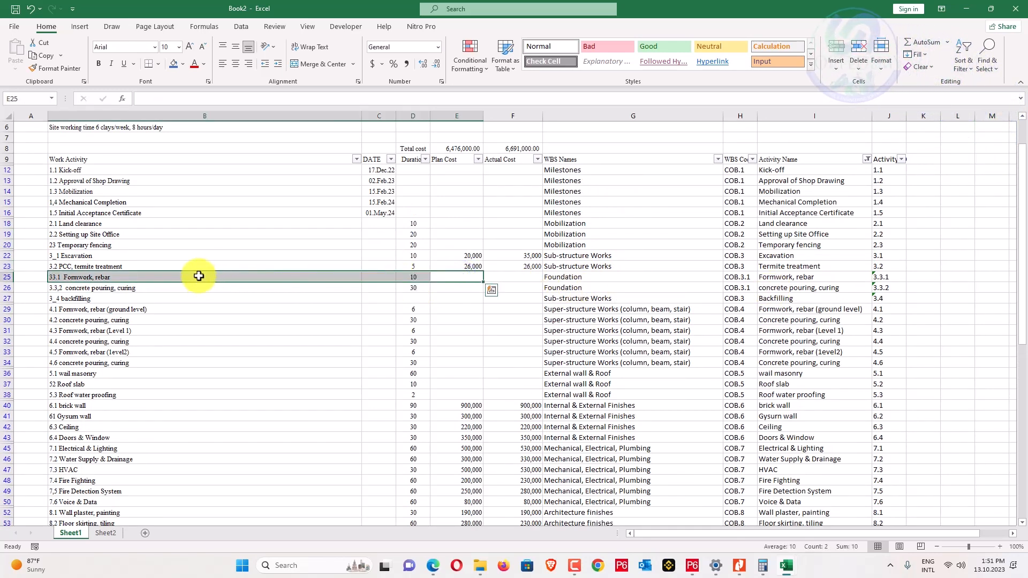
click(182, 258)
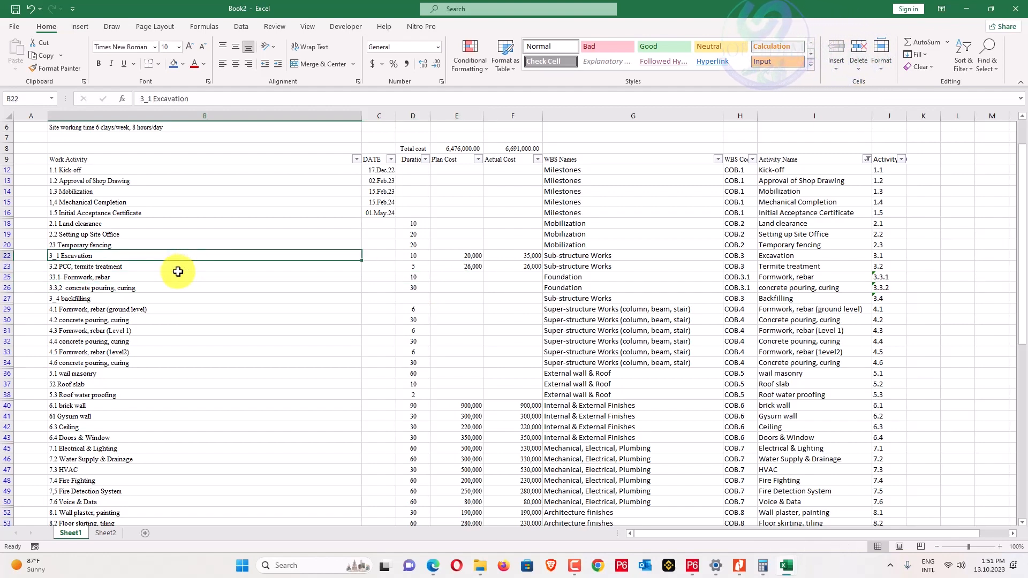
click(174, 274)
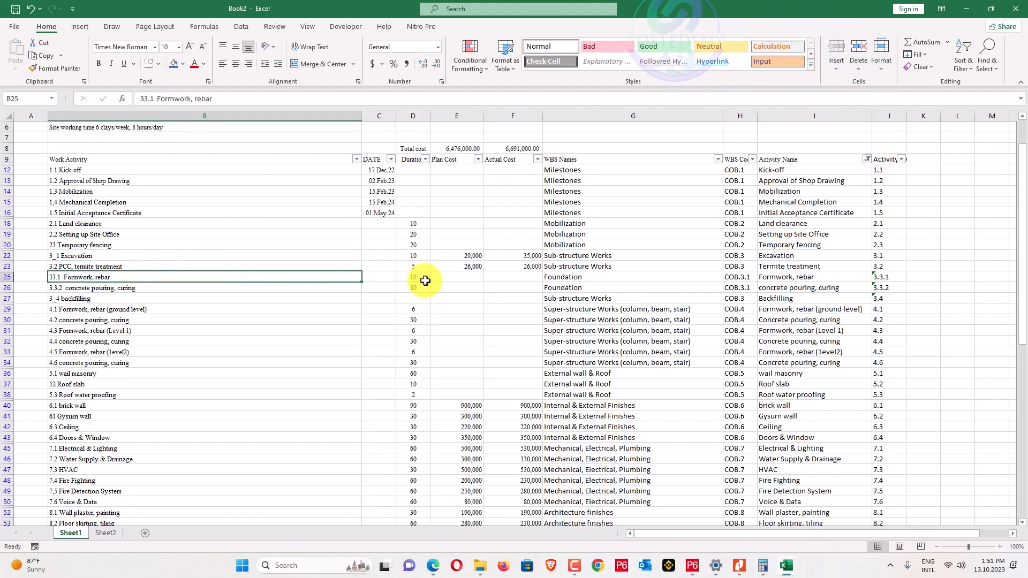
scroll(318, 284, down, 1)
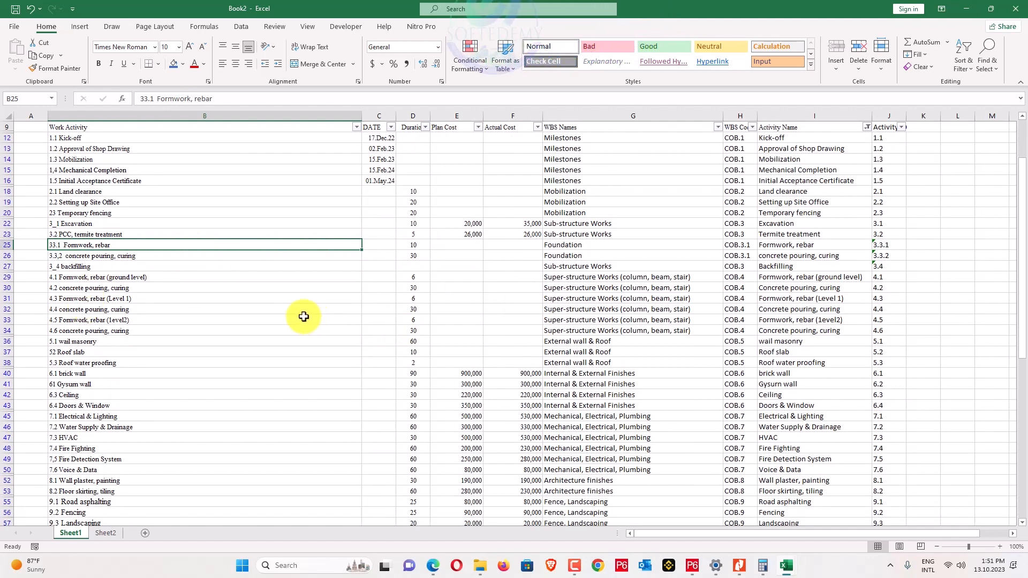
click(513, 8)
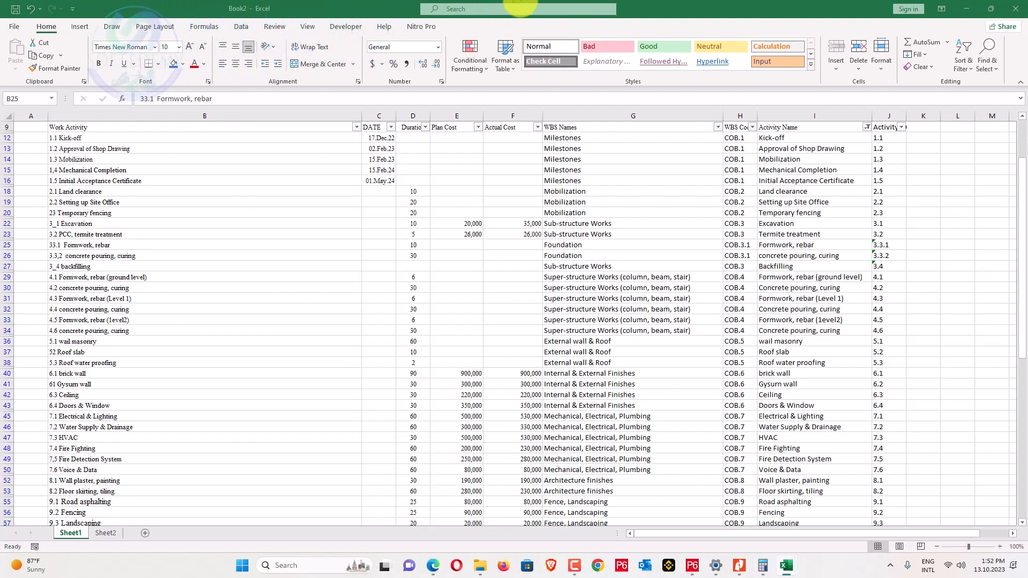
click(246, 246)
scroll(452, 269, up, 2)
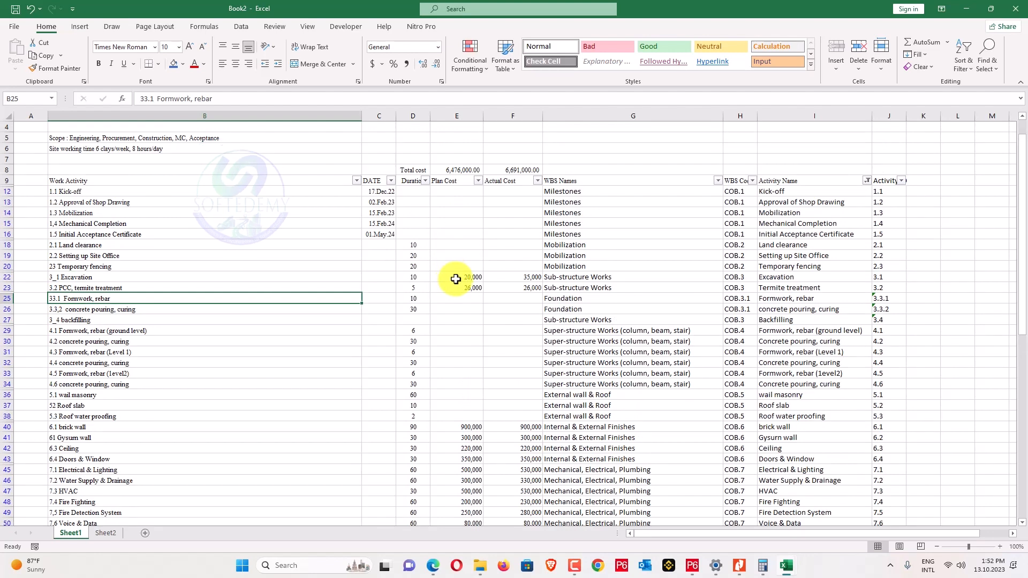
click(511, 3)
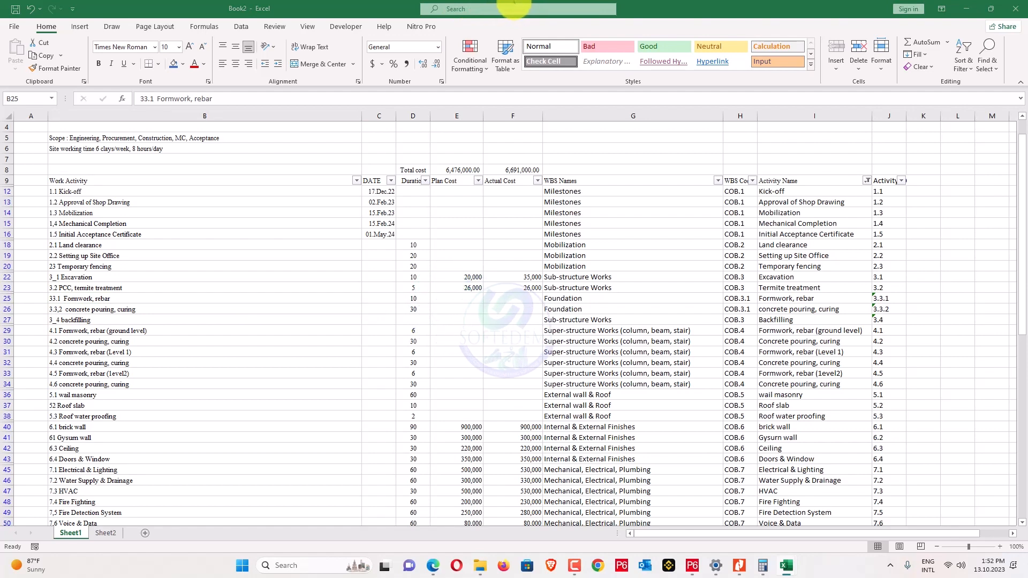
click(513, 2)
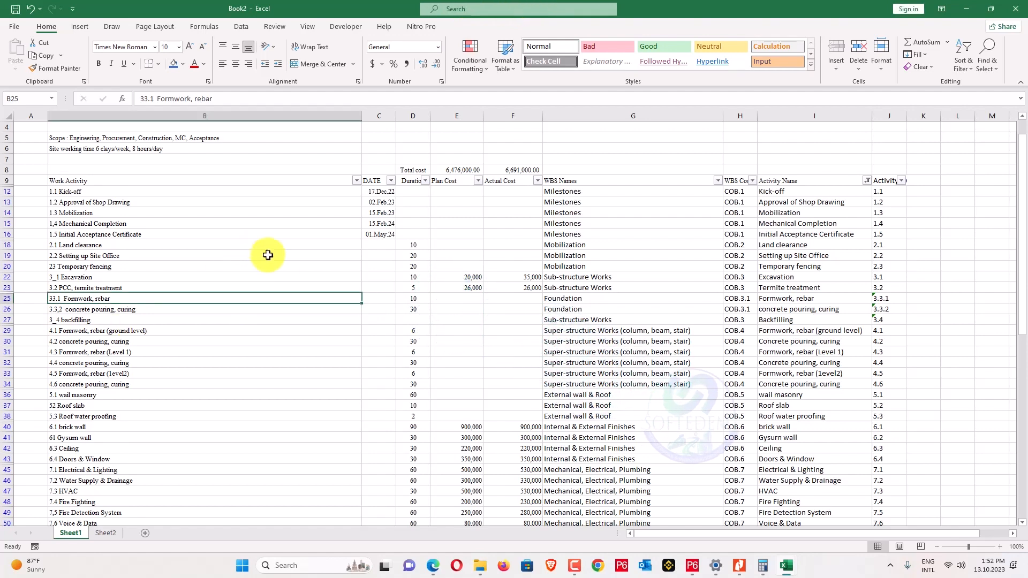
click(474, 169)
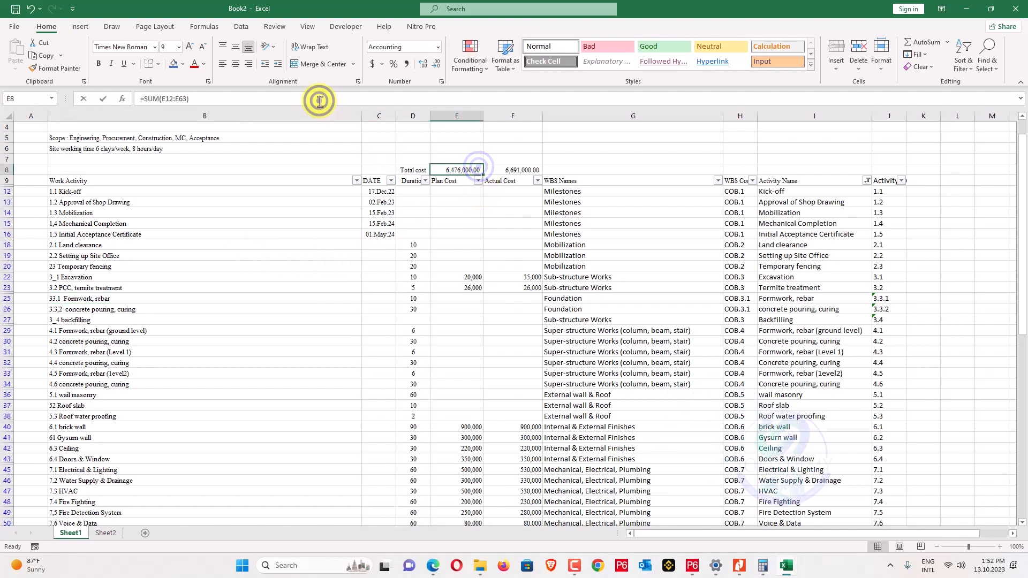
click(319, 99)
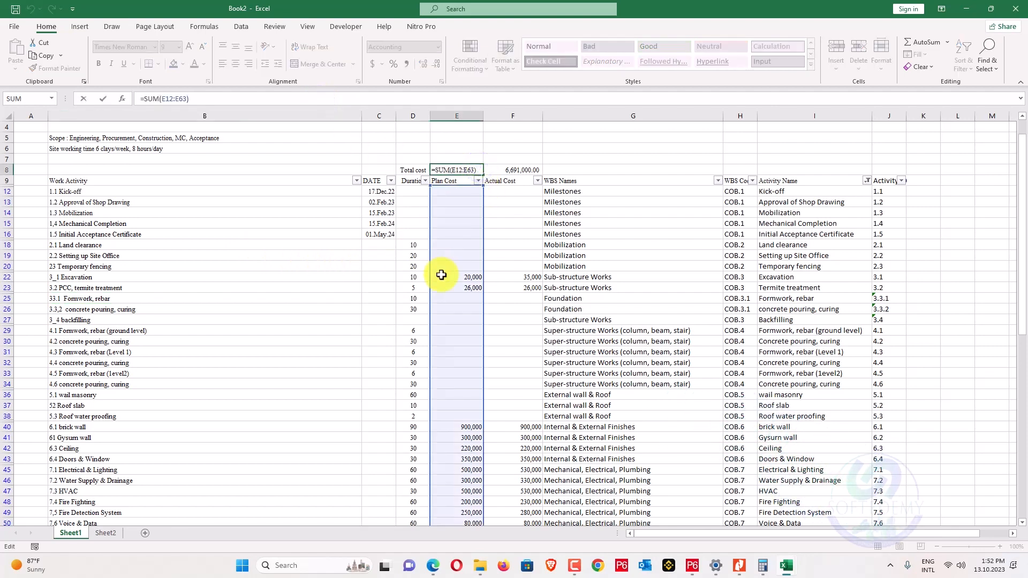
click(345, 315)
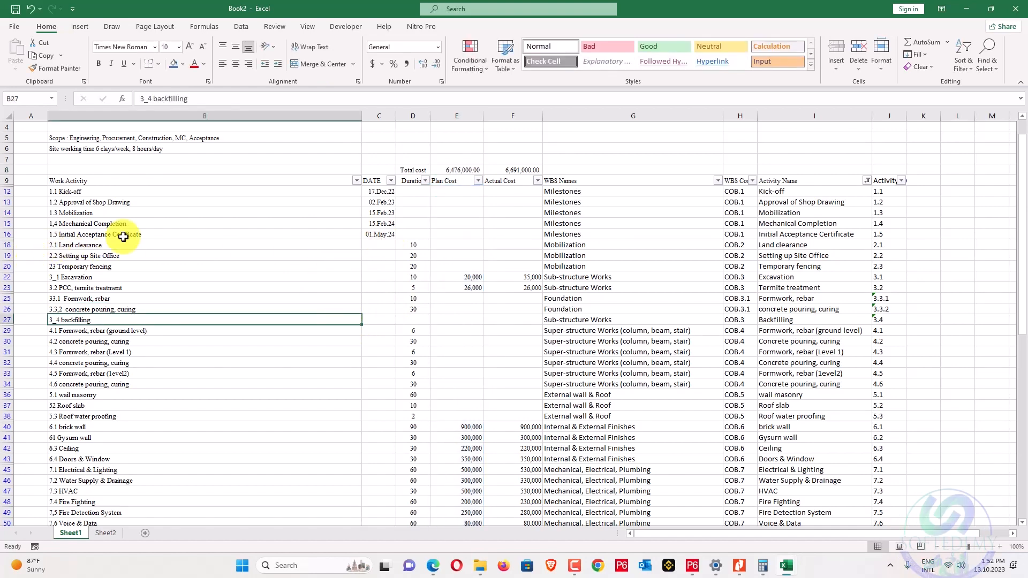
Clear the Activity Name filter so every row, including section headings, shows again.
click(867, 181)
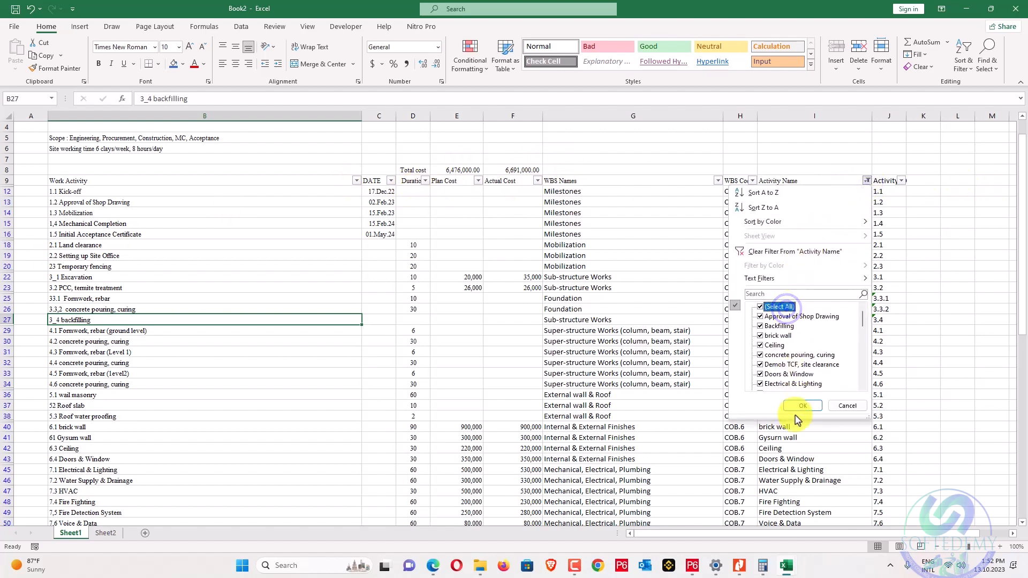
click(797, 406)
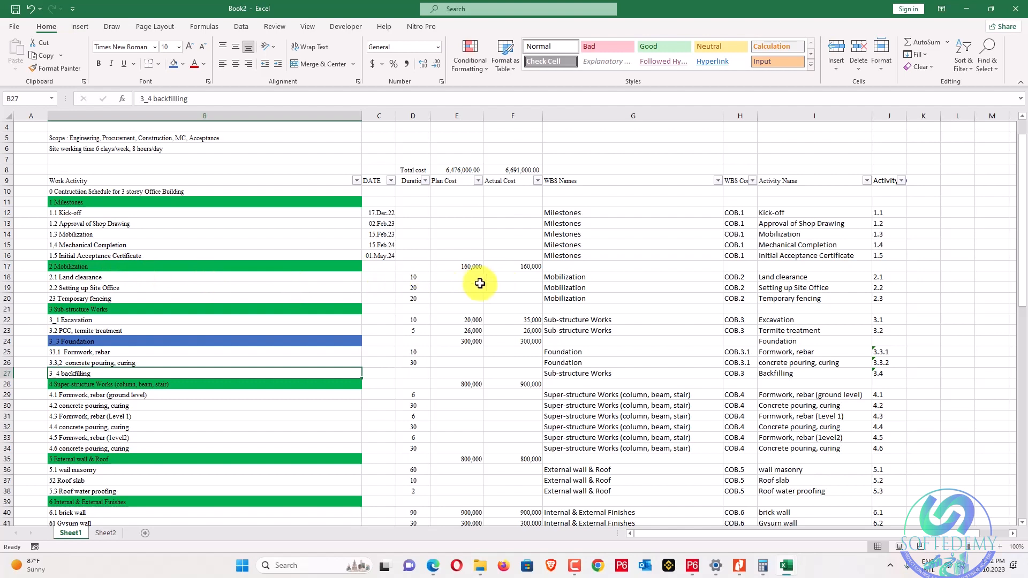
drag(472, 278, 470, 293)
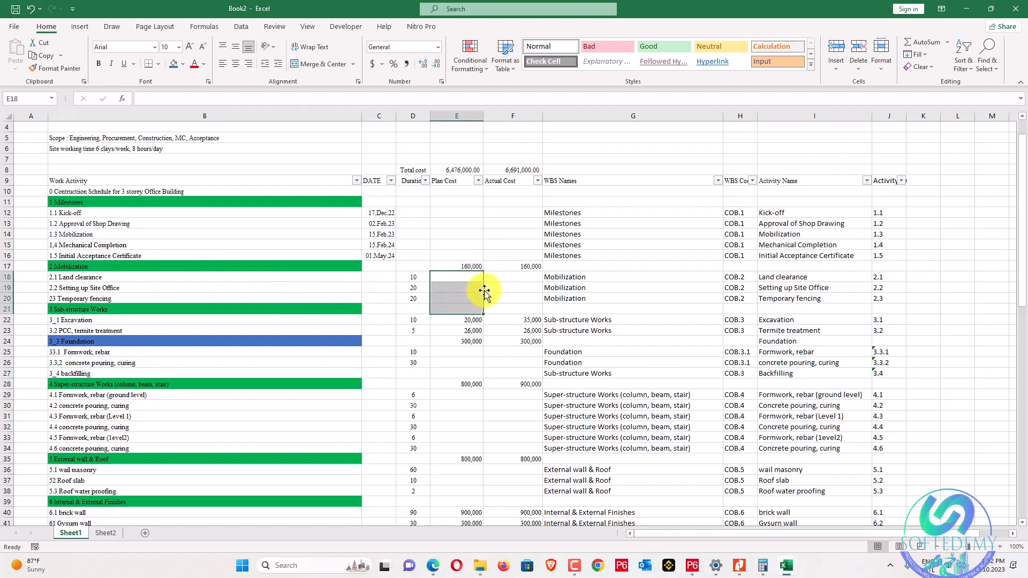
Hide the WBS and activity name columns G to J.
drag(544, 113, 883, 137)
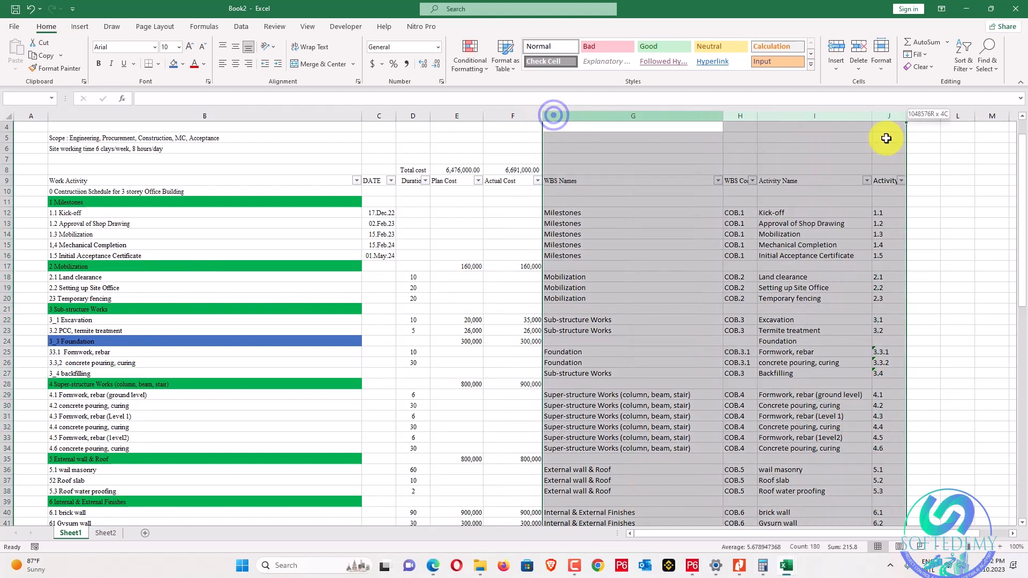
right_click(883, 114)
click(916, 280)
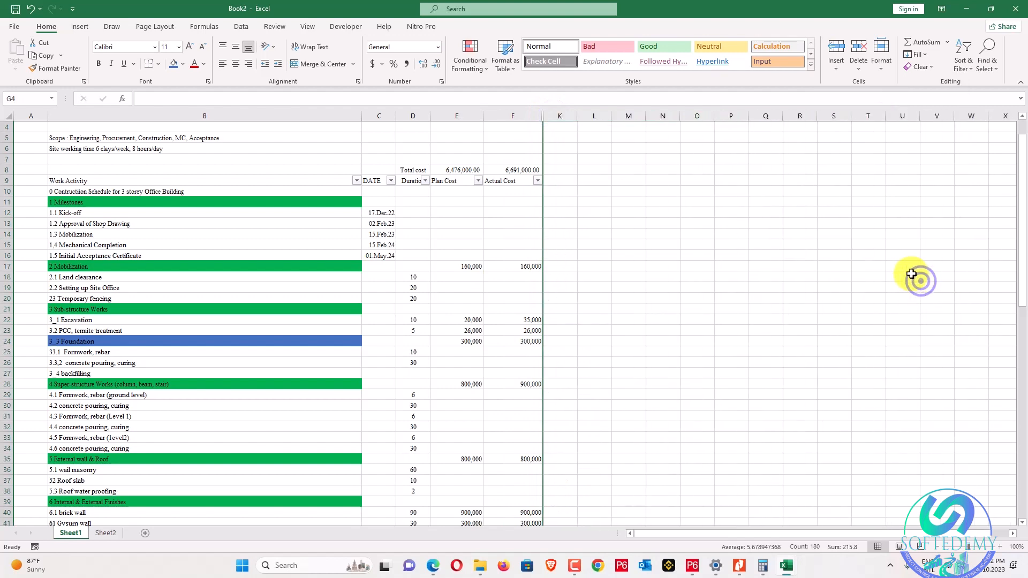
click(781, 234)
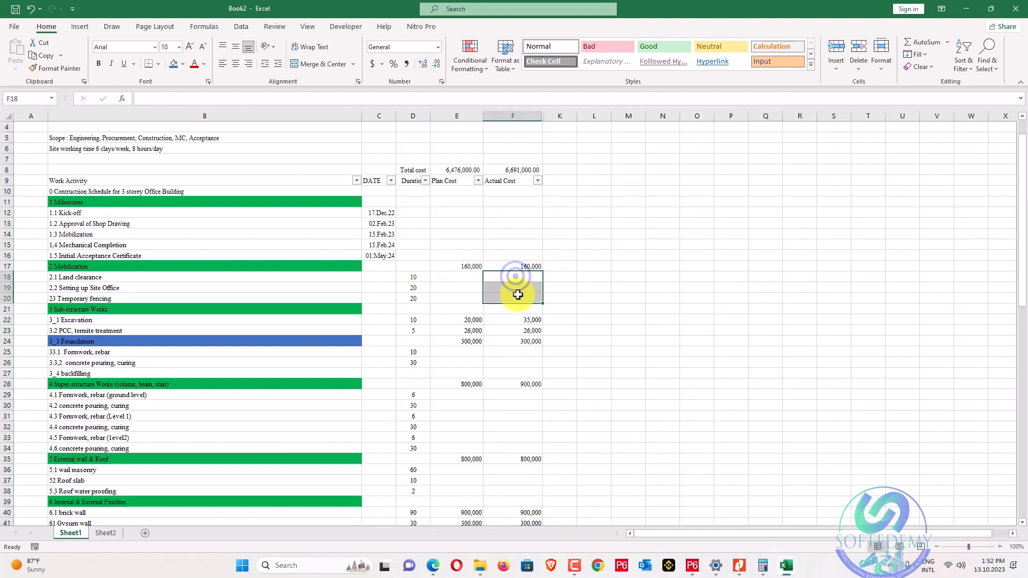
Enter the heading 'Weights' in K9 beside Actual Cost, fixing the 'Qeights' typo.
click(568, 266)
click(562, 177)
text(Q)
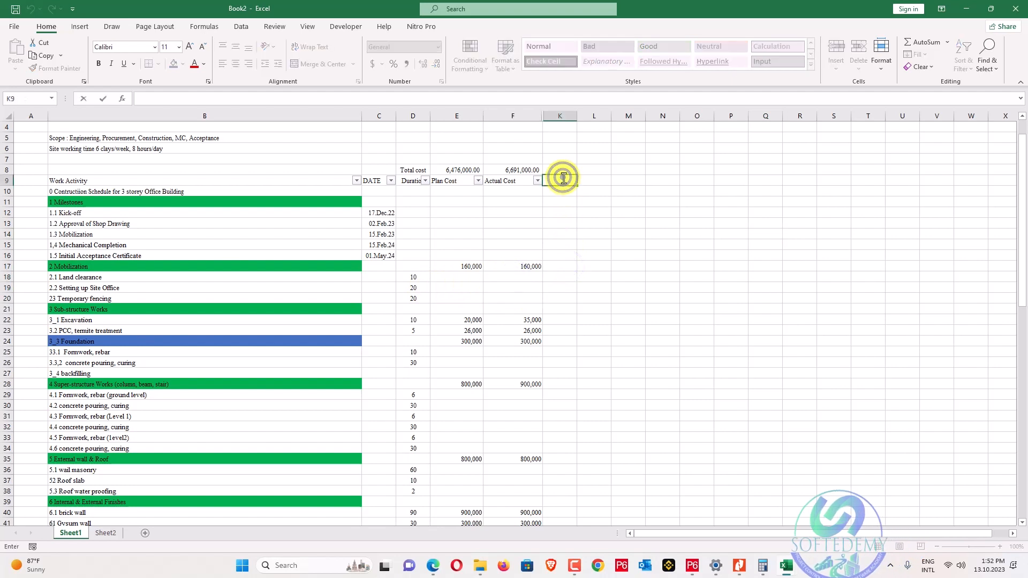
text(eights)
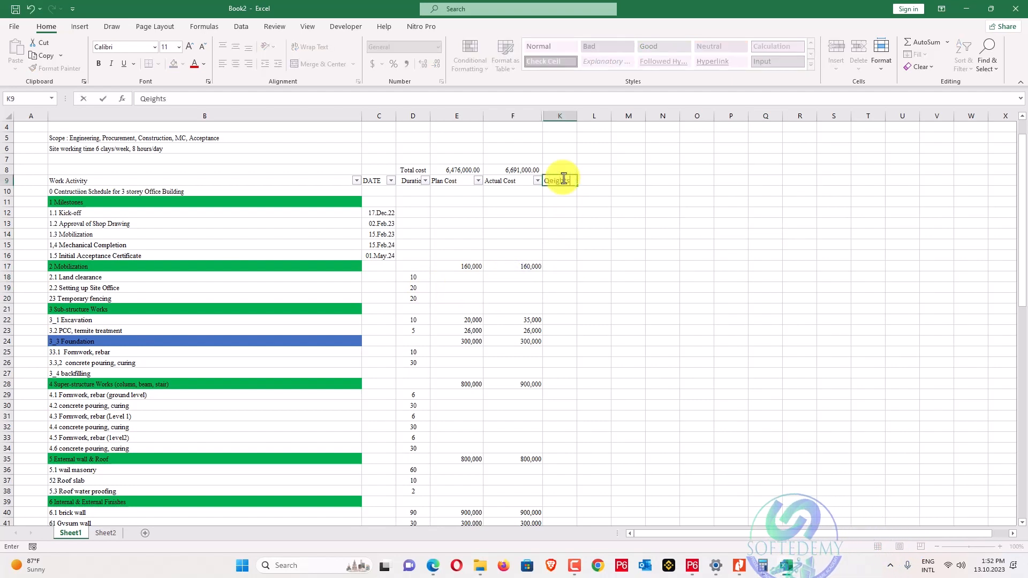
key(BackSpace)
key(BackSpace)
key(BackSpace)
key(BackSpace)
key(BackSpace)
key(BackSpace)
key(BackSpace)
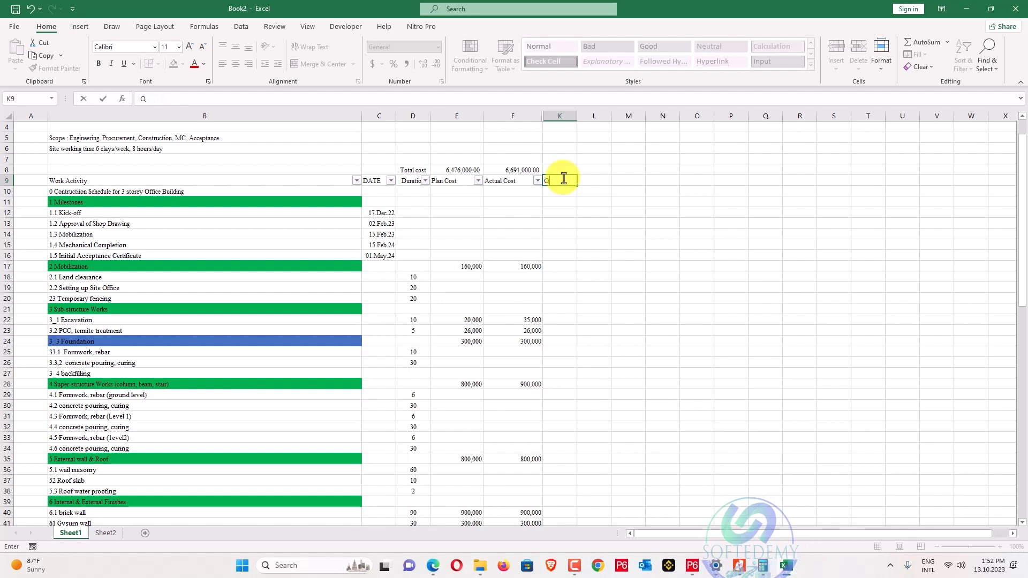
text(Weights)
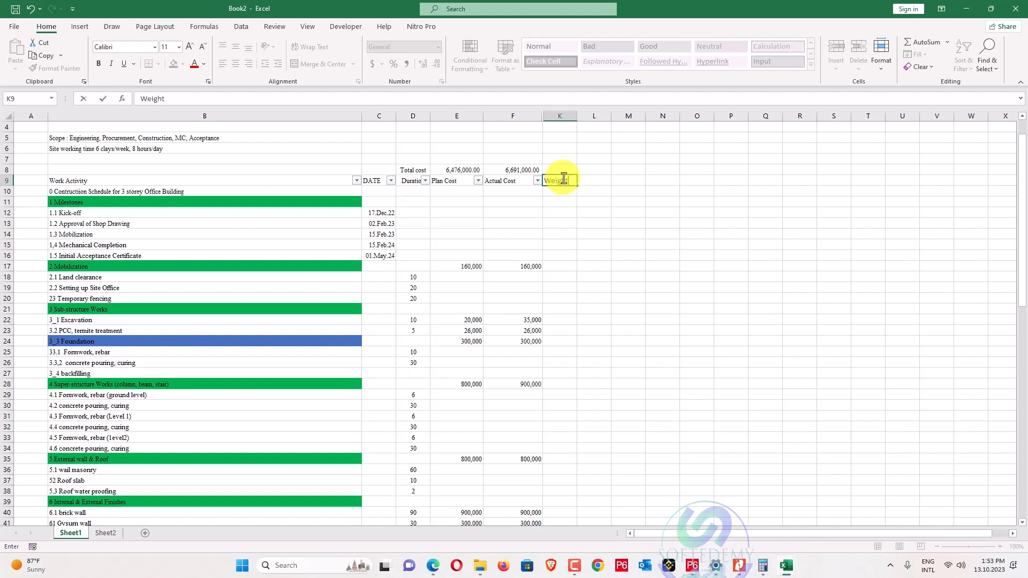
key(Down)
key(Down)
key(Down)
key(Down)
key(Down)
key(Down)
key(Down)
key(Down)
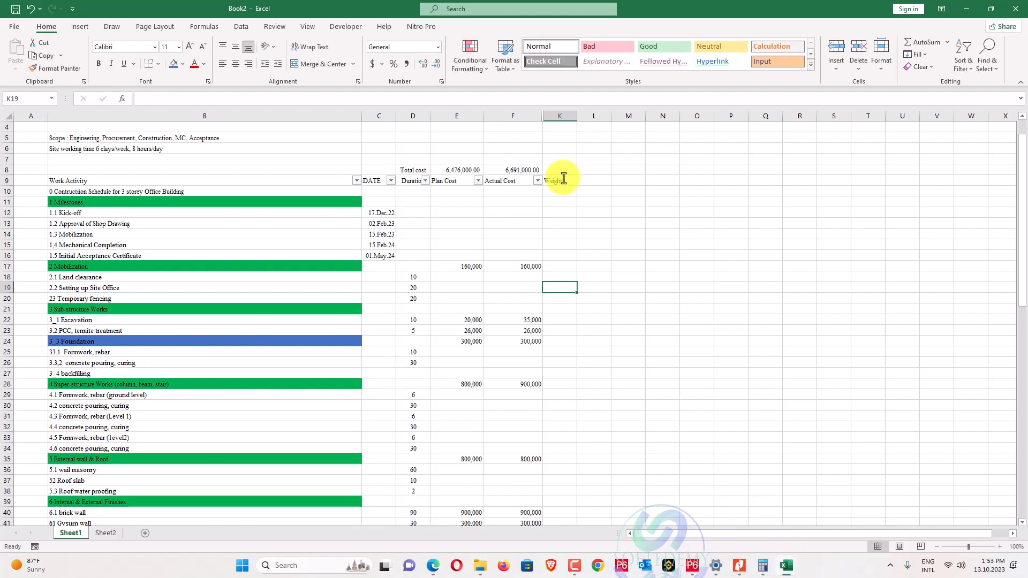
key(Down)
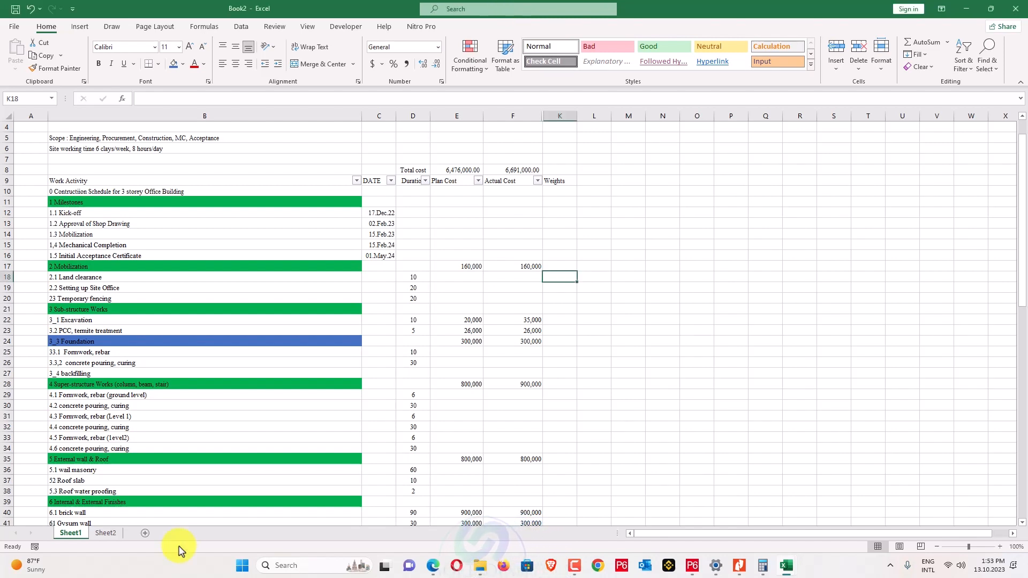
Enter weights 1, 5, 1 for the Mobilization activities and 5, 5 for Foundation.
text(1)
key(Return)
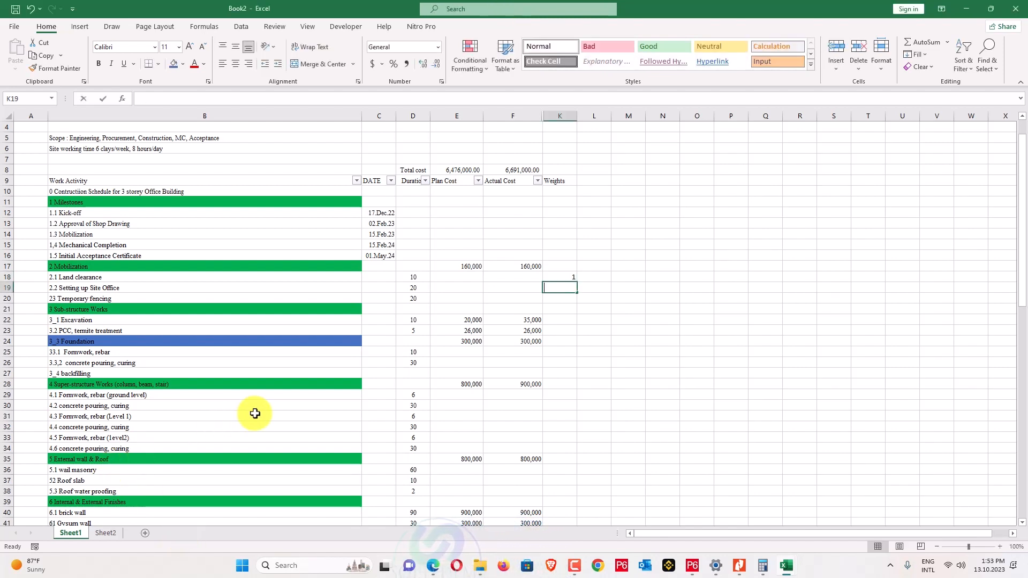
text(5)
key(Return)
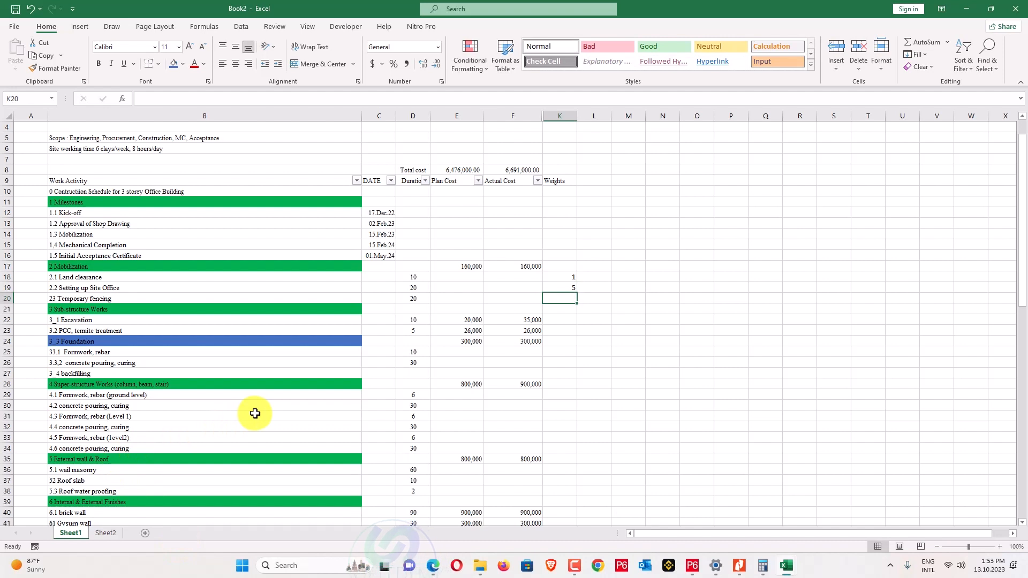
text(1)
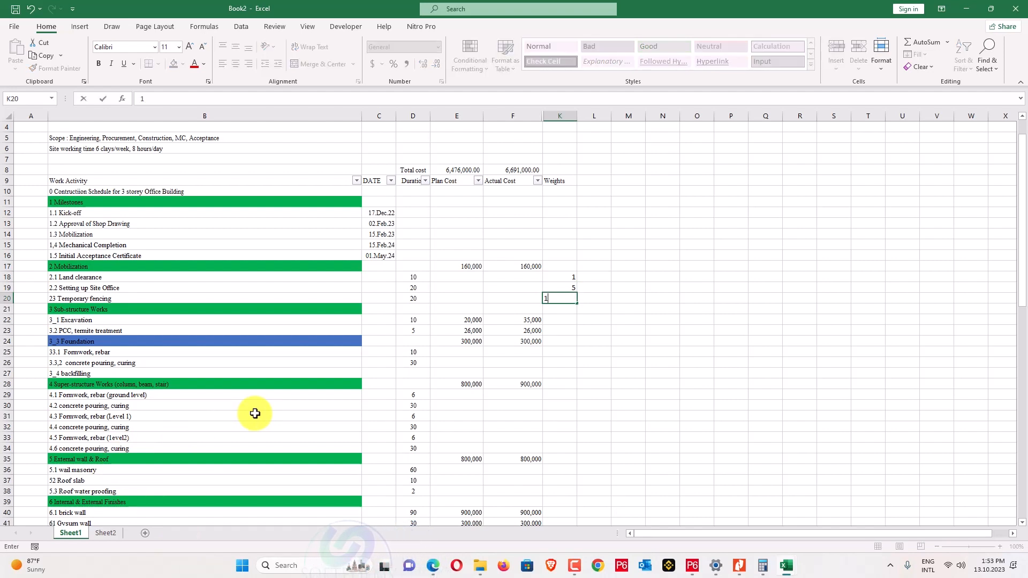
key(Return)
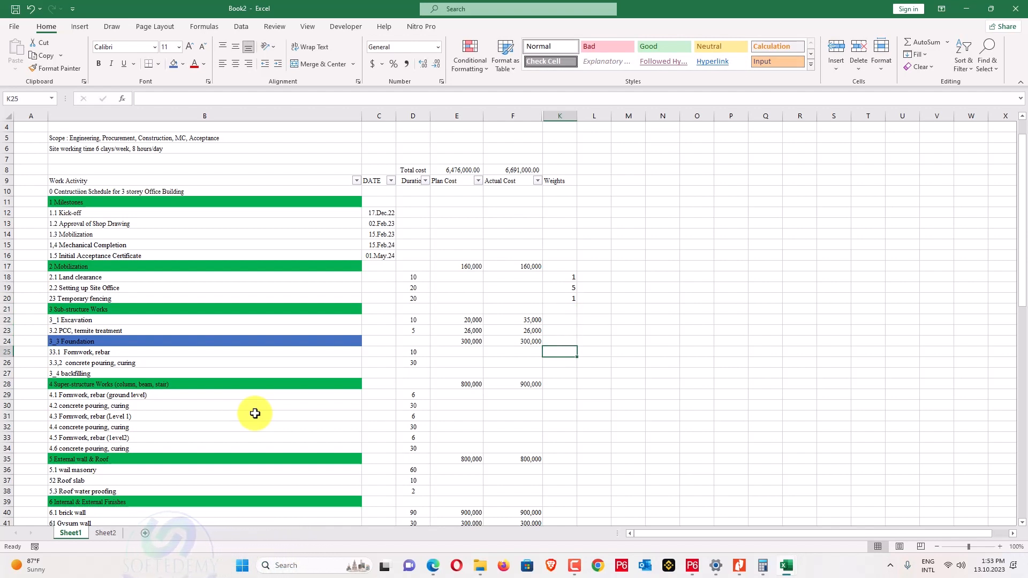
text(5)
key(Return)
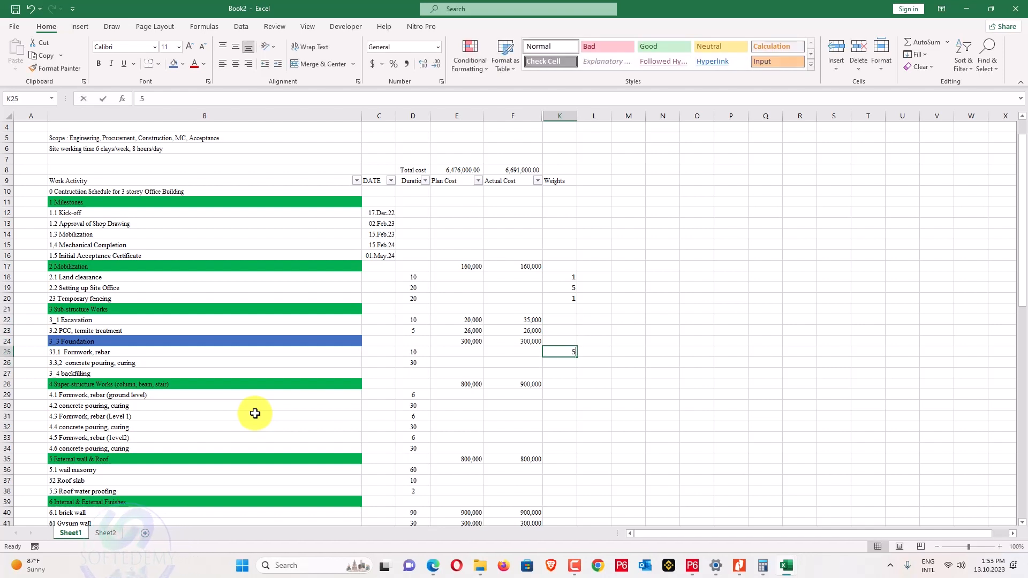
text(5)
key(Return)
Fill in the Super-structure Works weights, giving the next concrete pouring 3.
key(Left)
key(Left)
key(Left)
key(Left)
key(Left)
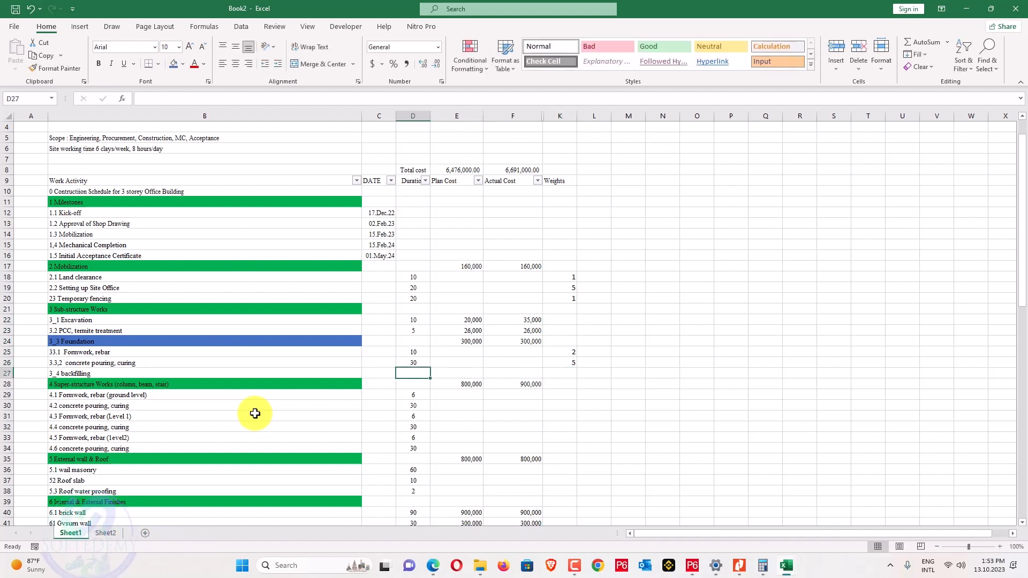
key(Right)
key(Right)
key(Right)
key(Right)
key(Right)
key(Right)
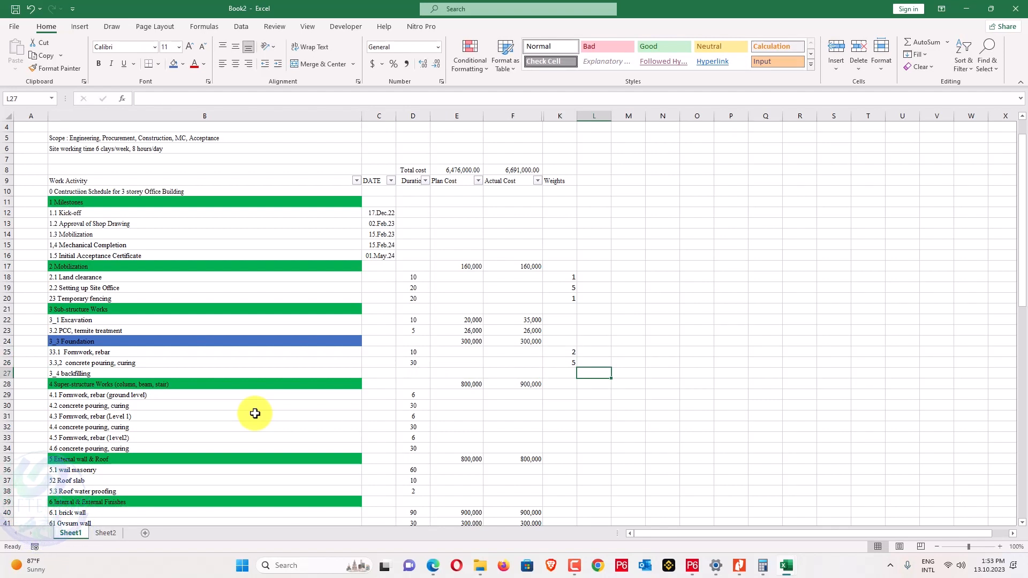
key(Left)
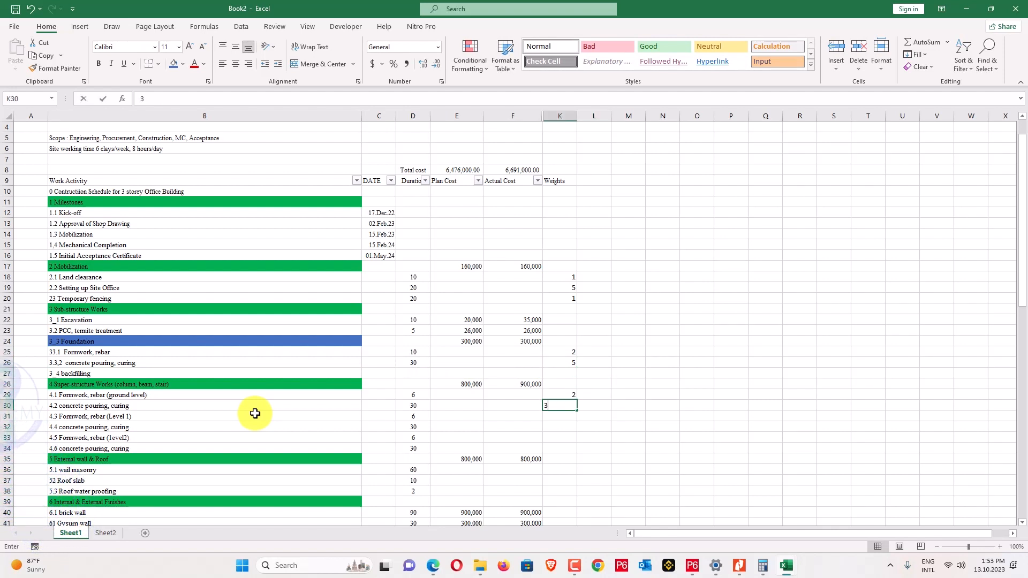
key(Return)
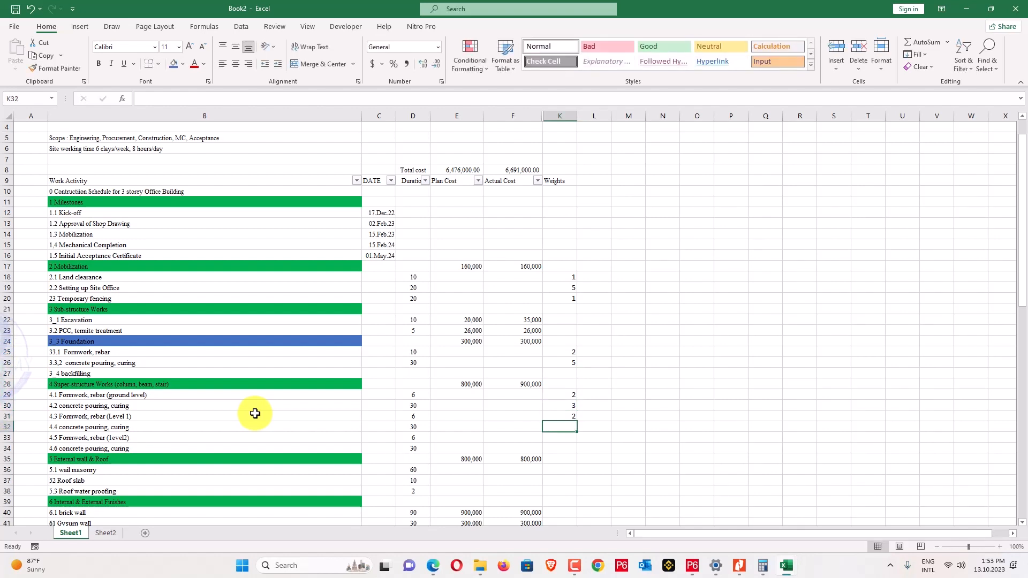
text(3)
key(Return)
key(Return)
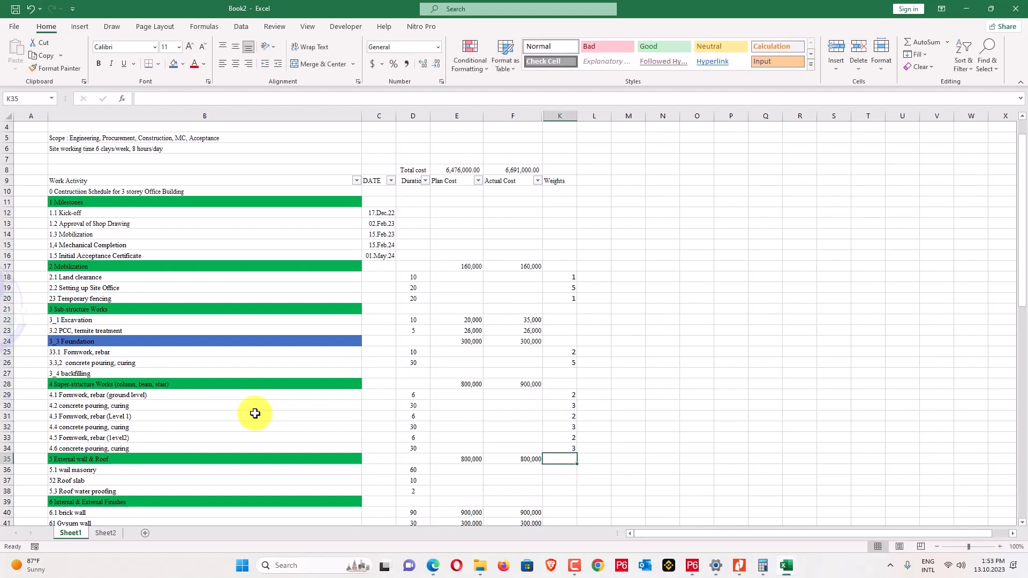
Weight the External wall & Roof activities: wall masonry 2 and Roof slab 4.
click(513, 7)
key(Escape)
scroll(514, 430, down, 2)
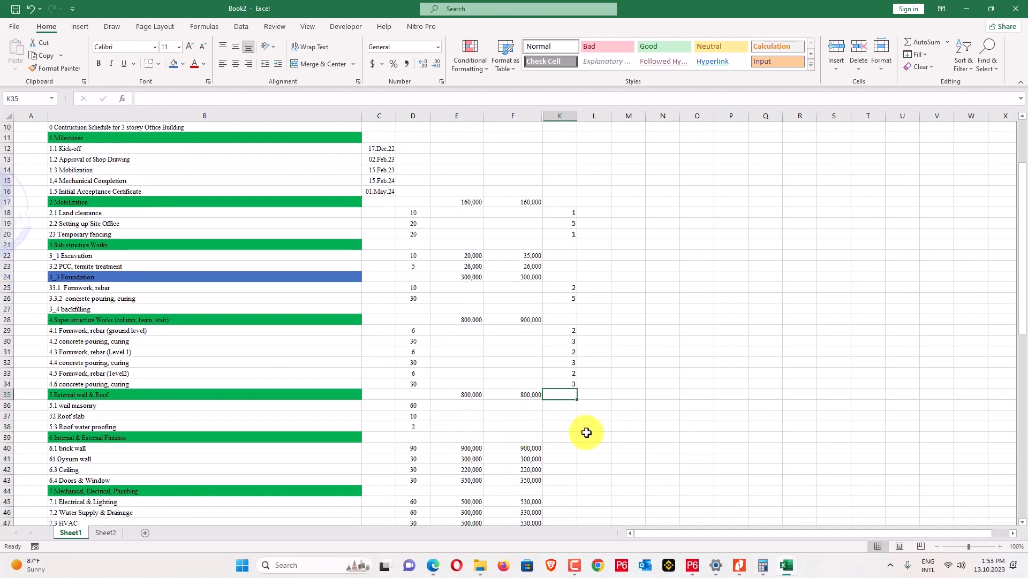
text(2)
key(Return)
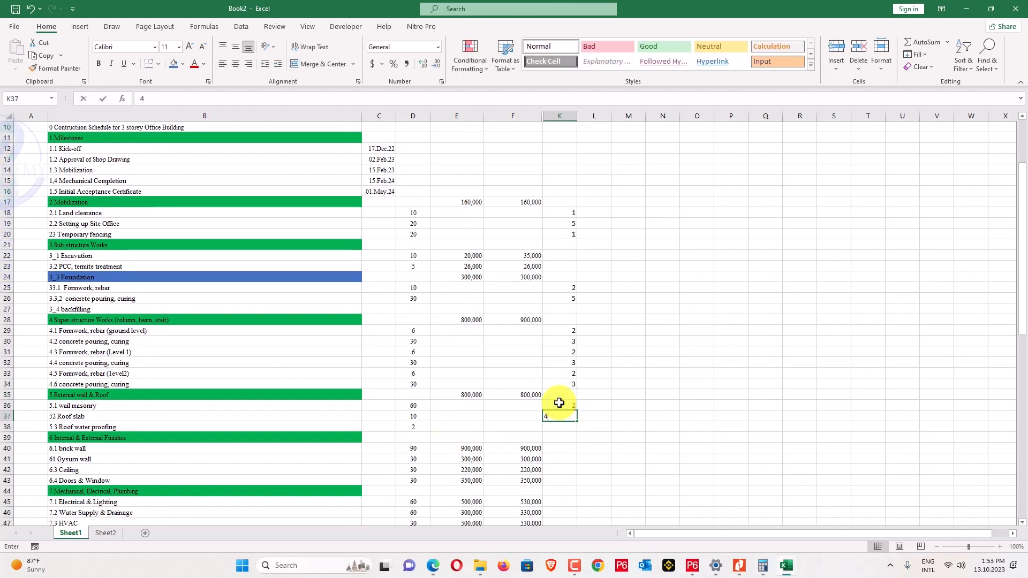
text(41)
key(ctrl+Return)
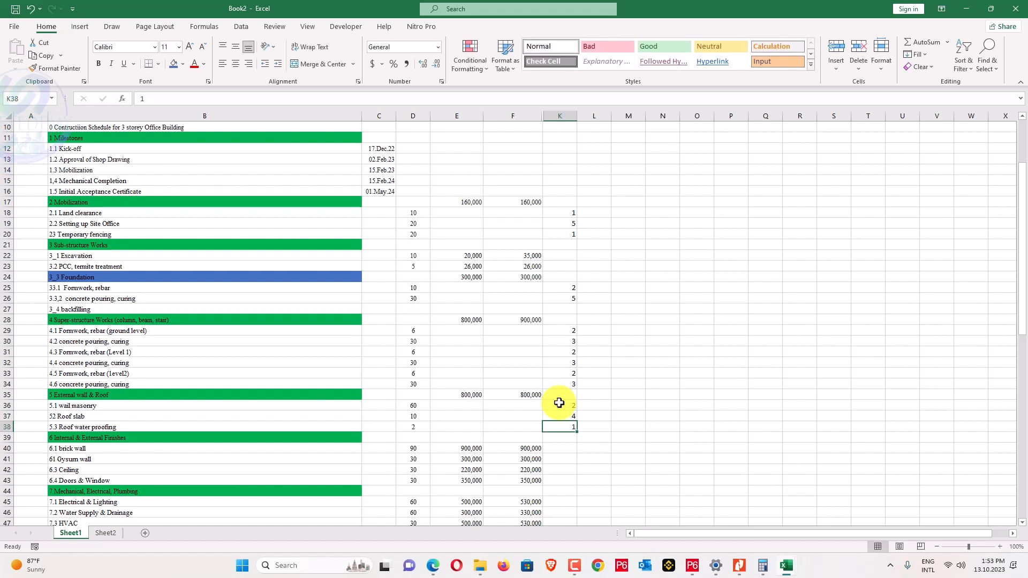
scroll(567, 423, down, 1)
scroll(567, 422, down, 2)
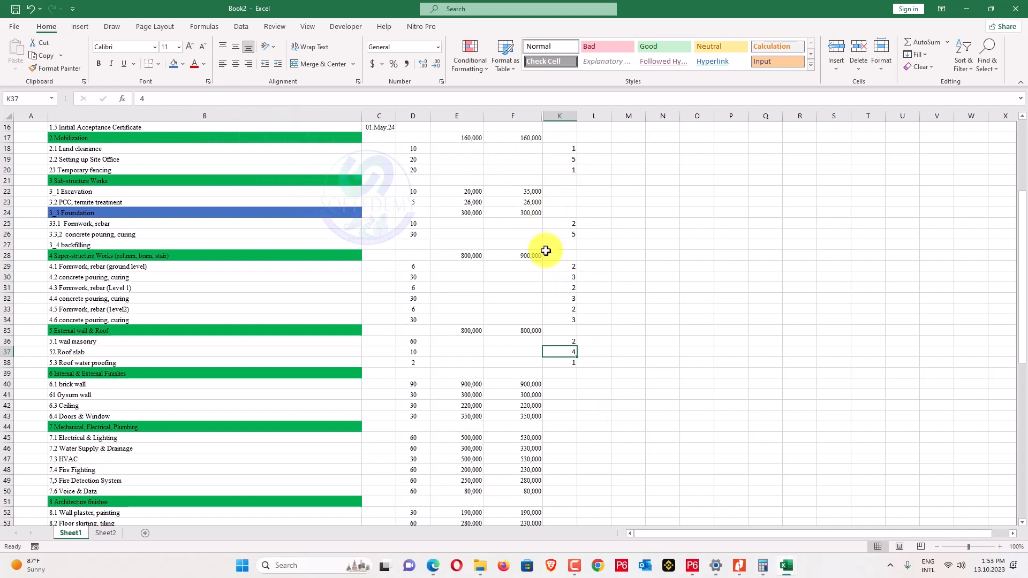
scroll(546, 255, down, 1)
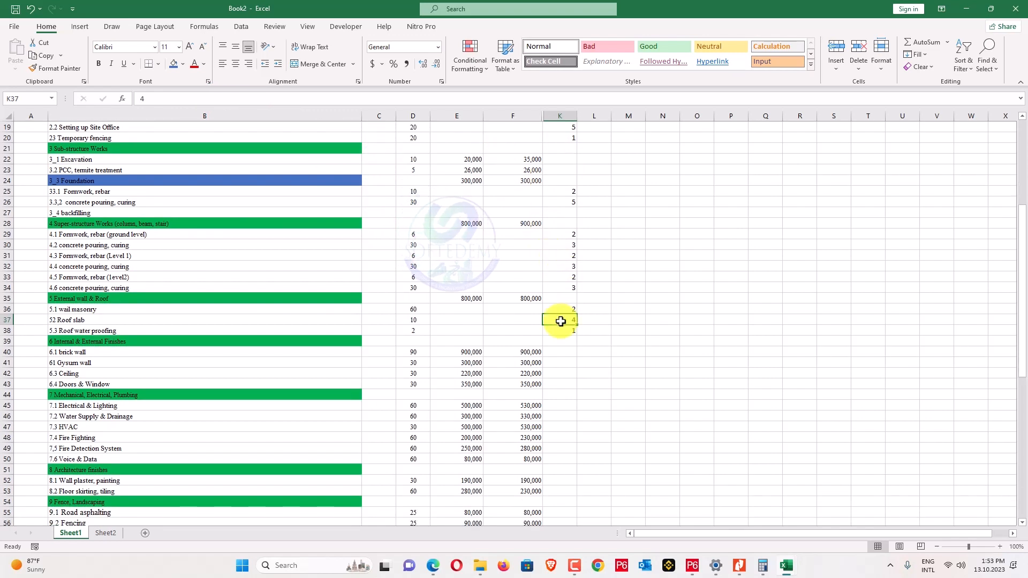
scroll(552, 300, down, 3)
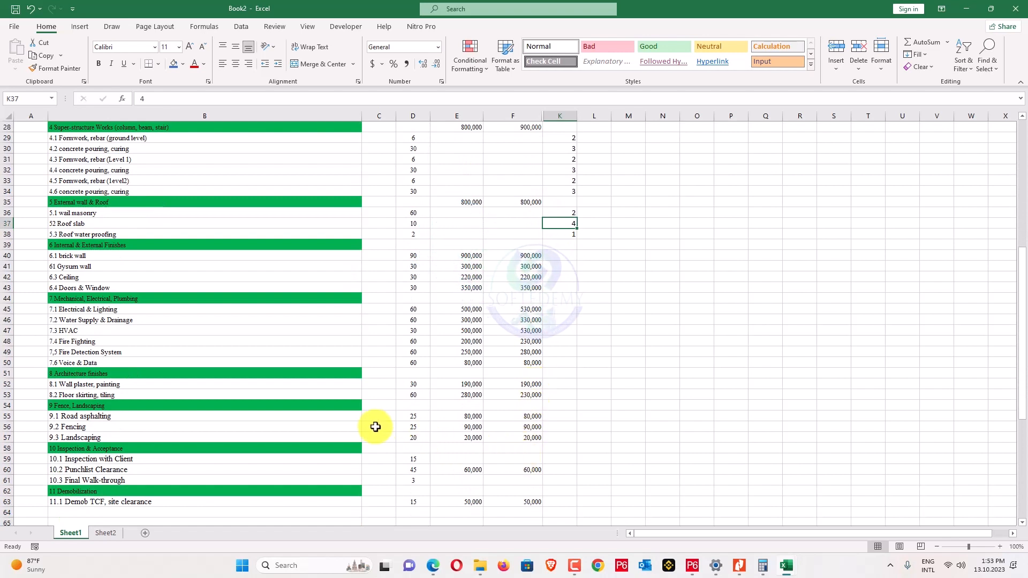
Total the Mobilization weights with a SUM formula, giving 7.
click(151, 420)
drag(208, 421, 524, 417)
scroll(499, 335, up, 2)
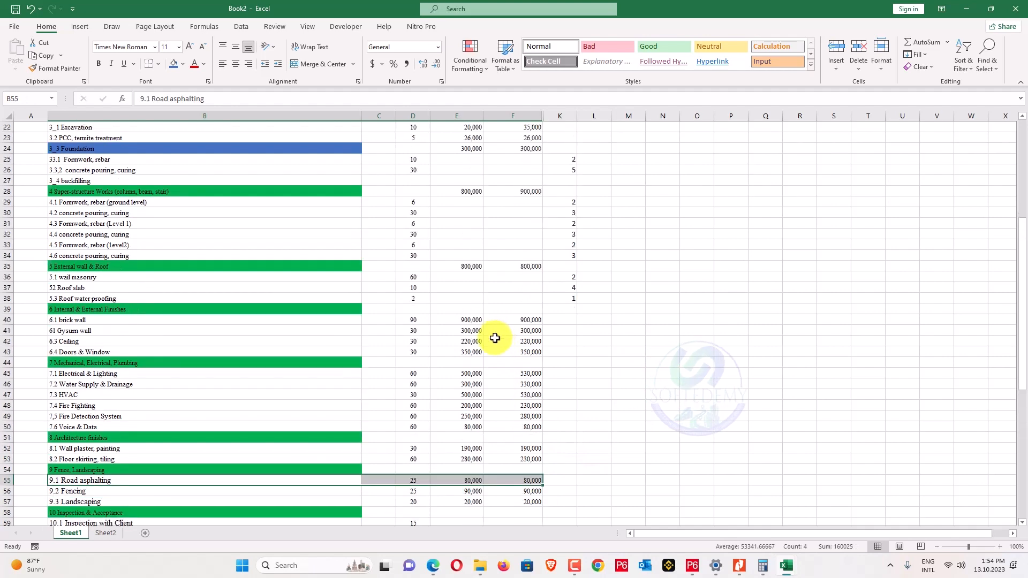
scroll(514, 375, up, 7)
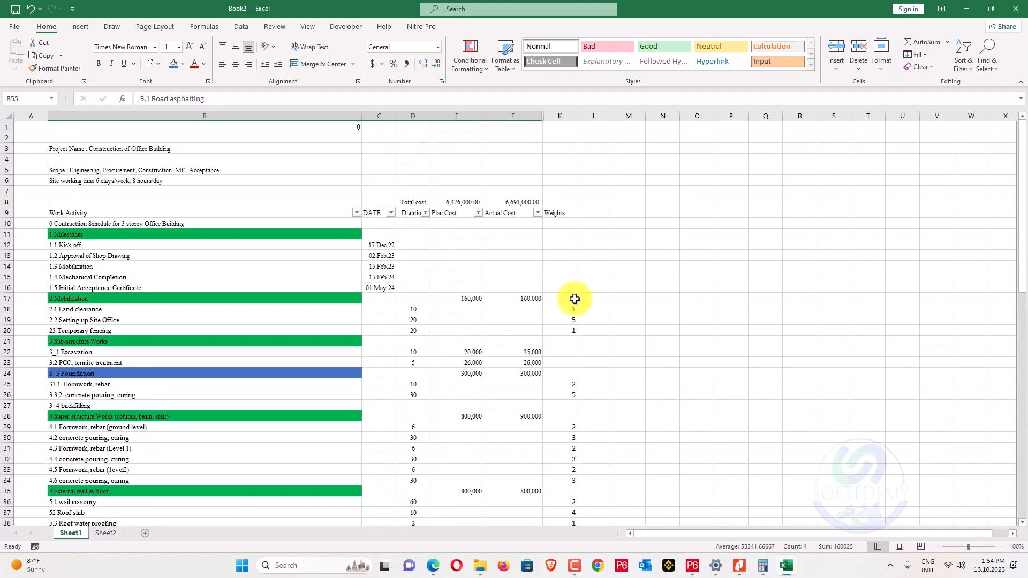
click(560, 300)
text(=sum()
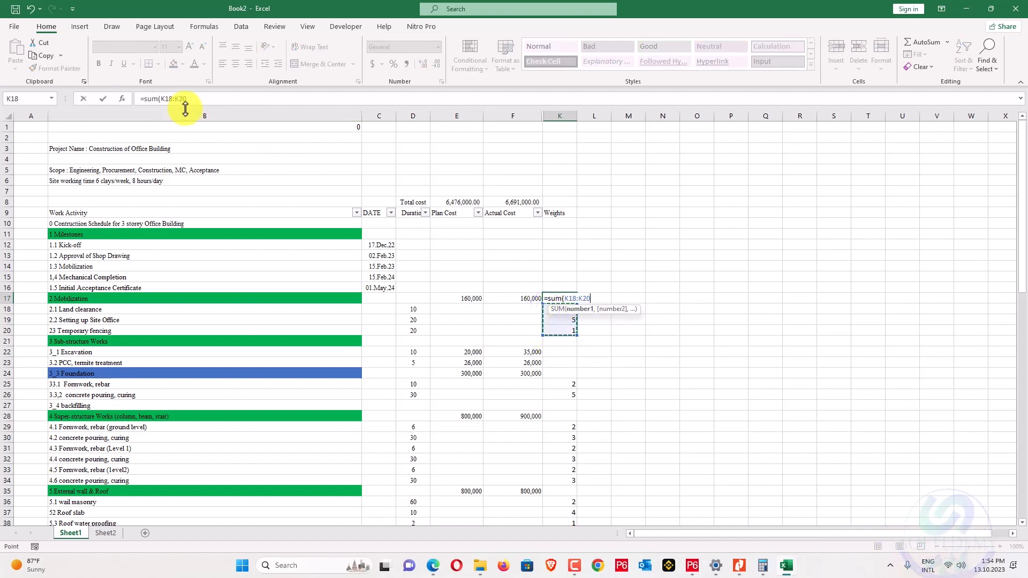
click(194, 102)
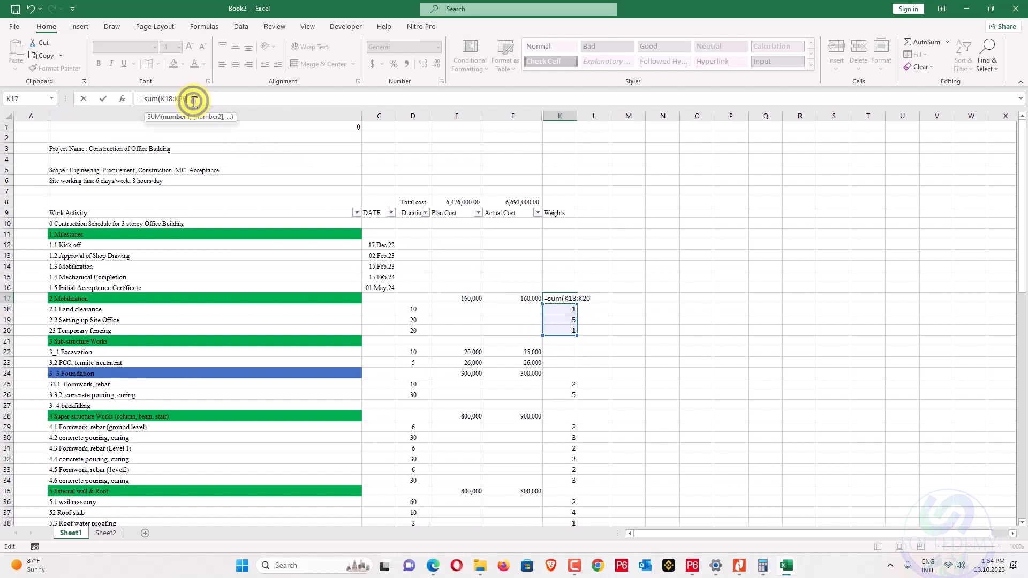
key(Return)
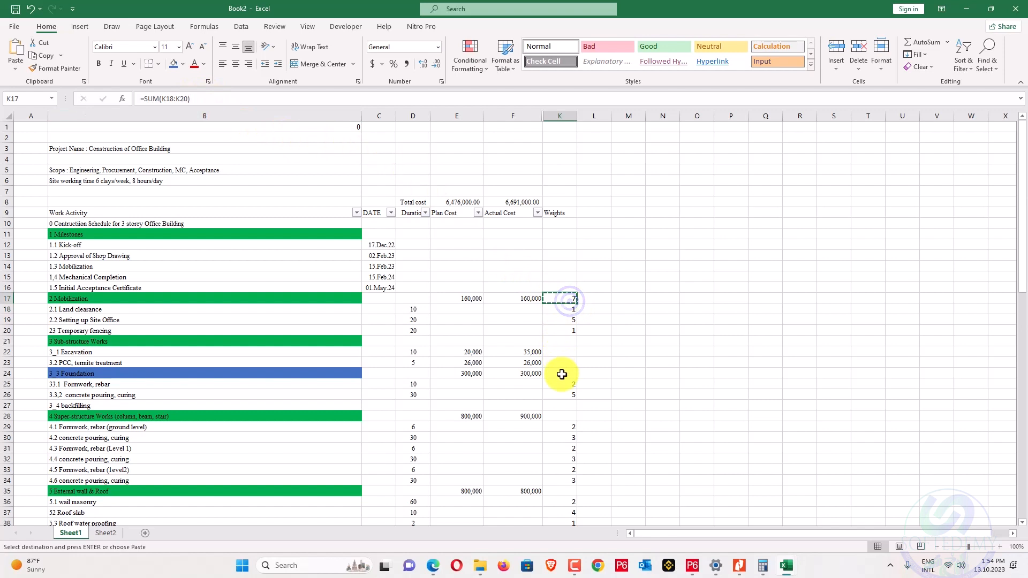
Copy the SUM formula to the Foundation and Super-structure Works rows, adjusting ranges for totals 7 and 15.
click(596, 367)
click(566, 370)
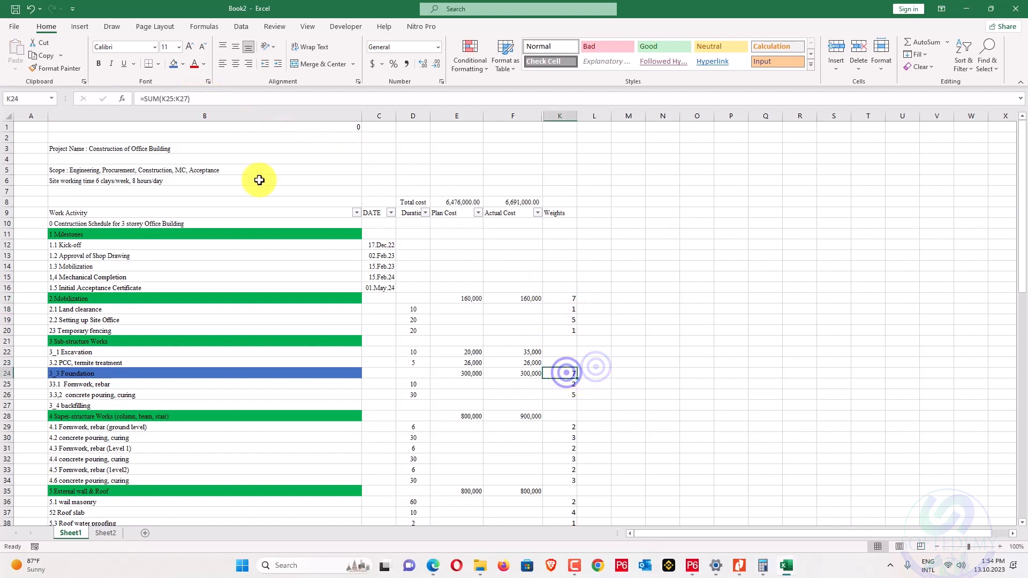
click(252, 95)
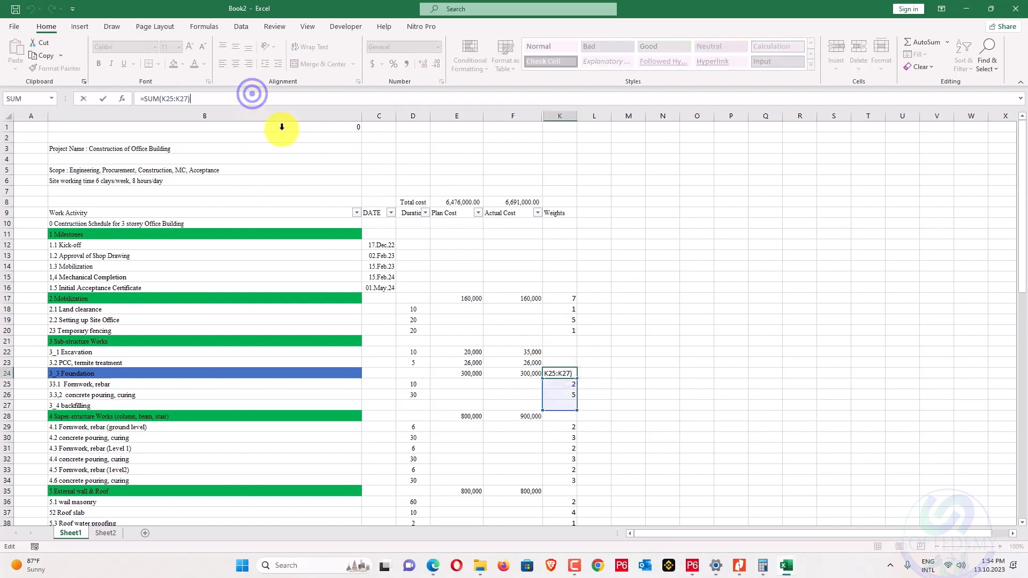
click(584, 402)
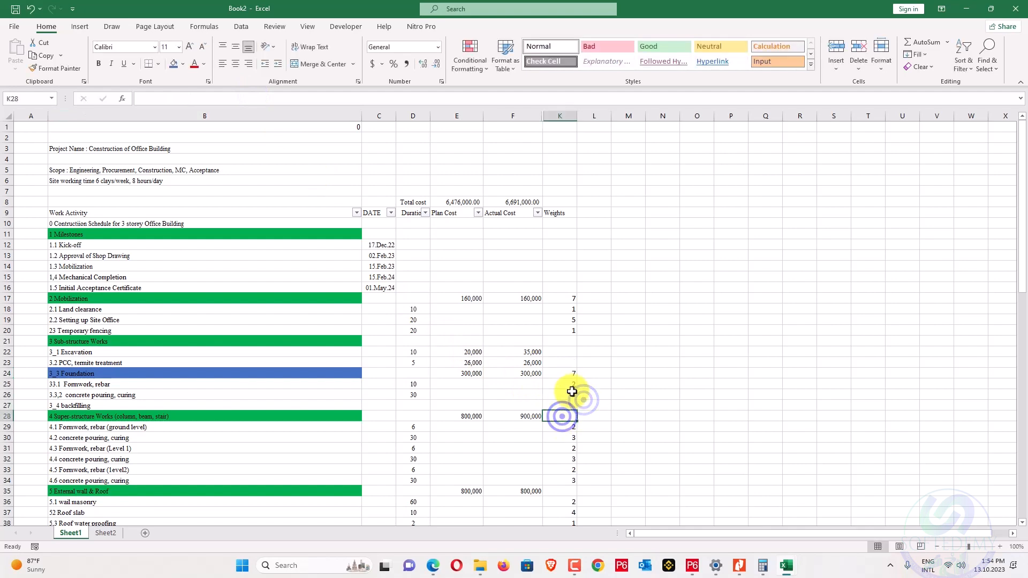
click(575, 373)
key(ctrl+c)
click(566, 414)
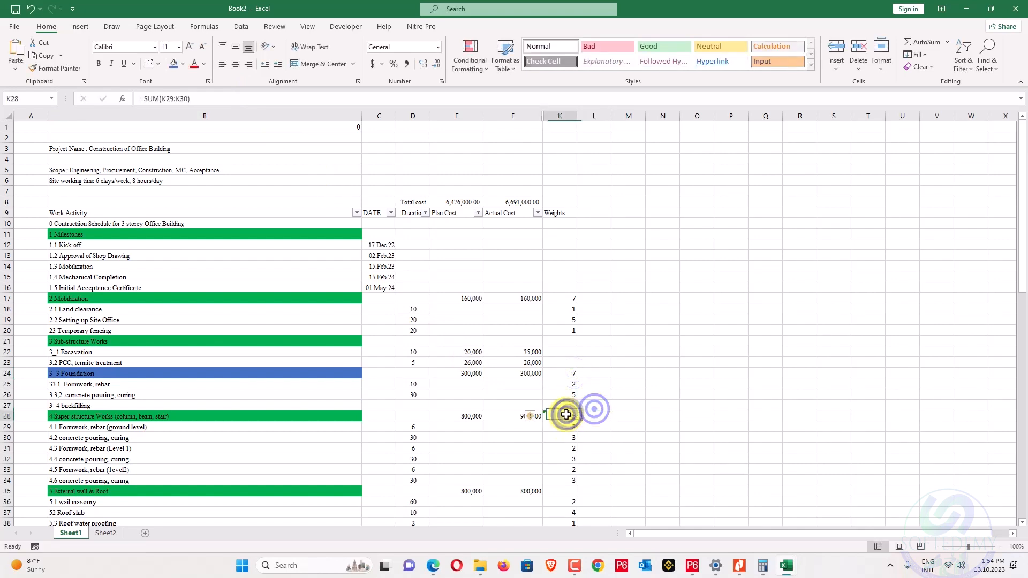
click(211, 97)
scroll(576, 389, down, 3)
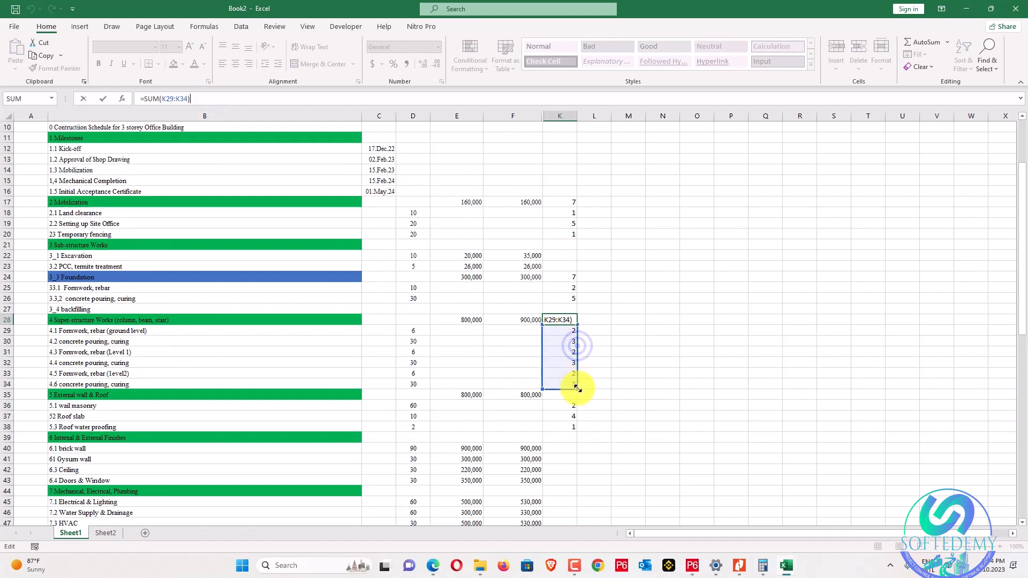
key(Return)
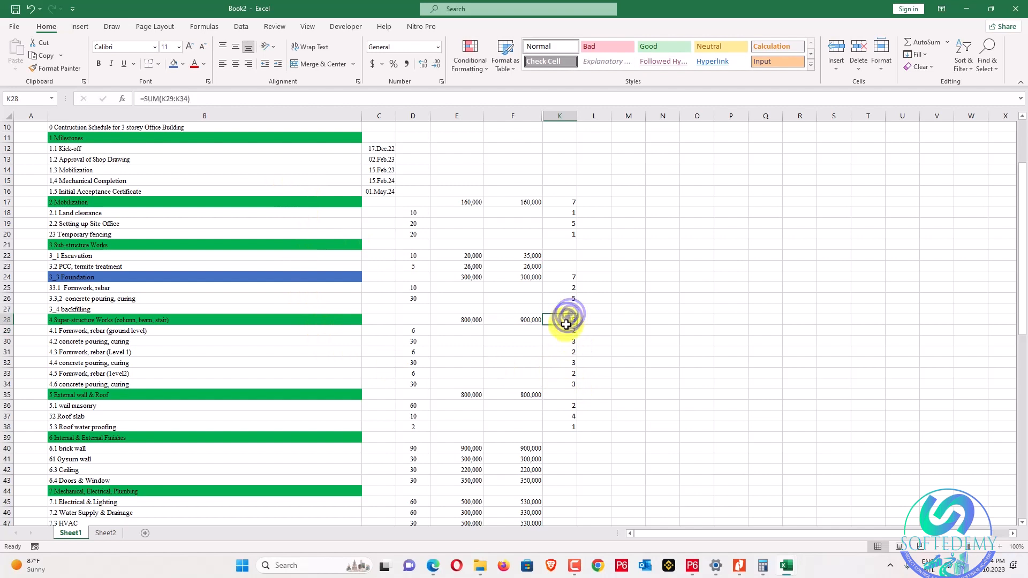
Paste the SUM formula onto the External wall & Roof row for a total of 7.
key(ctrl+v)
click(643, 370)
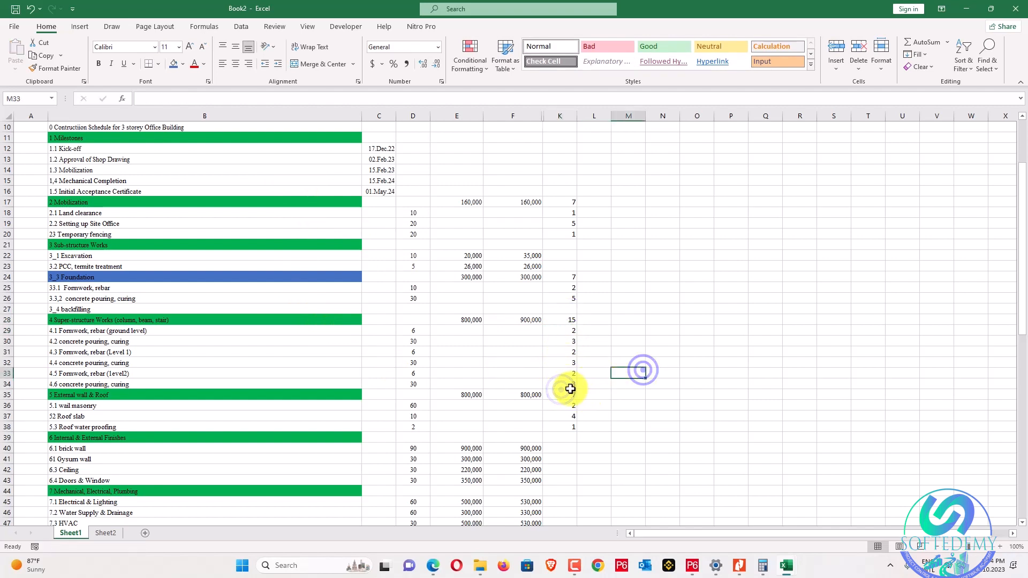
click(215, 100)
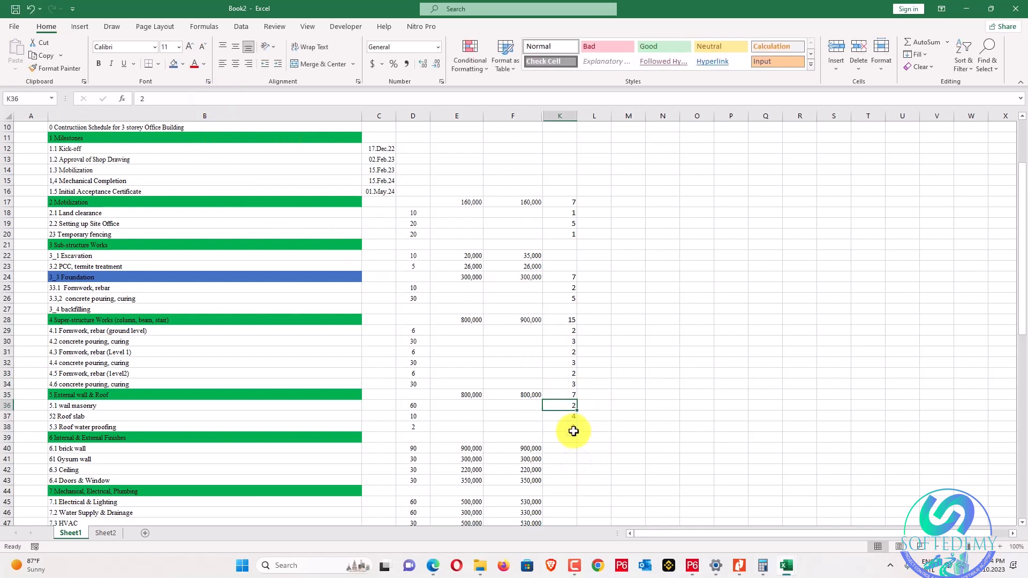
scroll(611, 192, up, 3)
scroll(610, 177, down, 1)
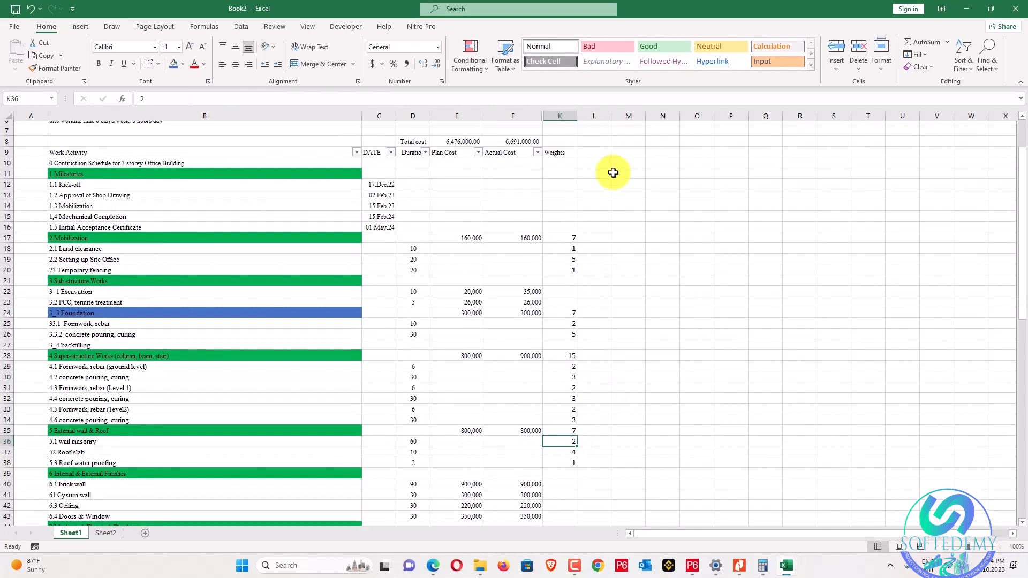
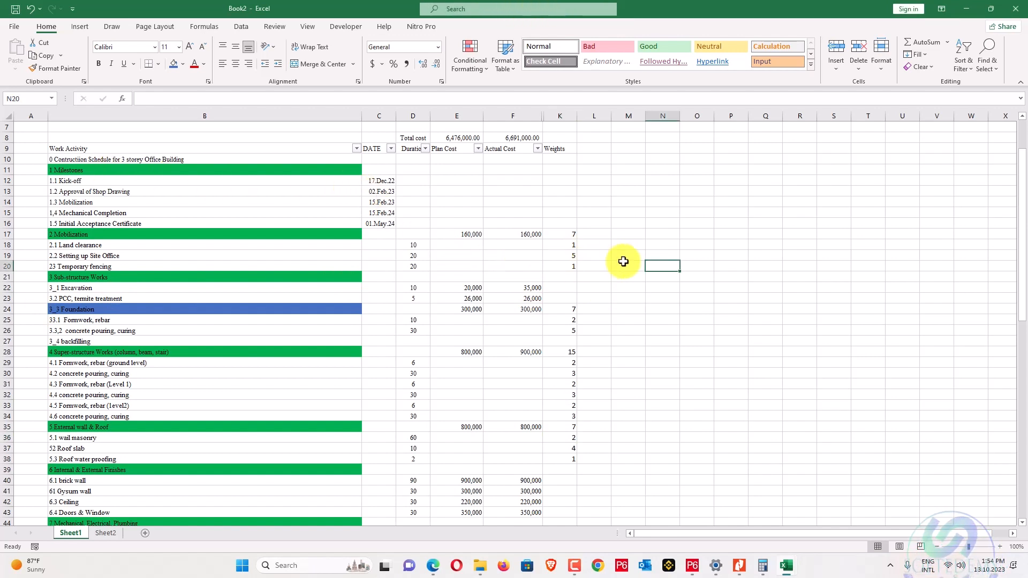
Enter a formula in L18 dividing the Mobilization cost $F$17 by its weight total $K$17.
text(=)
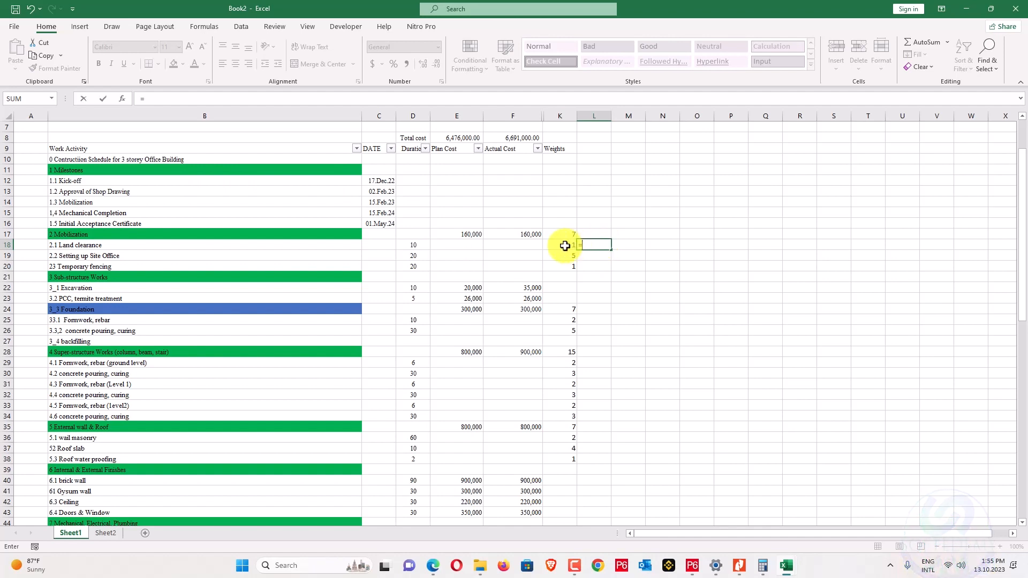
click(530, 234)
text(/)
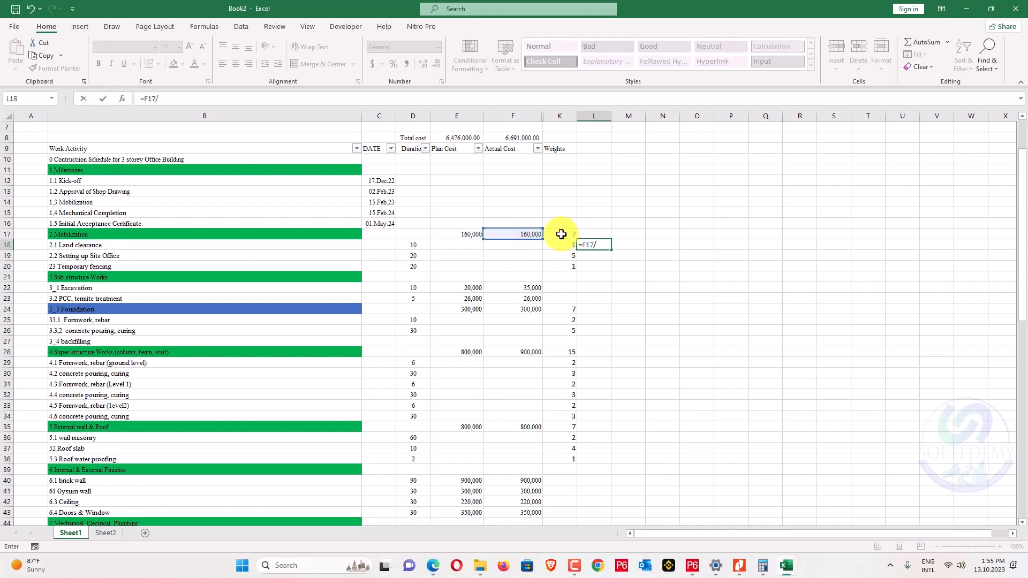
click(562, 234)
key(Return)
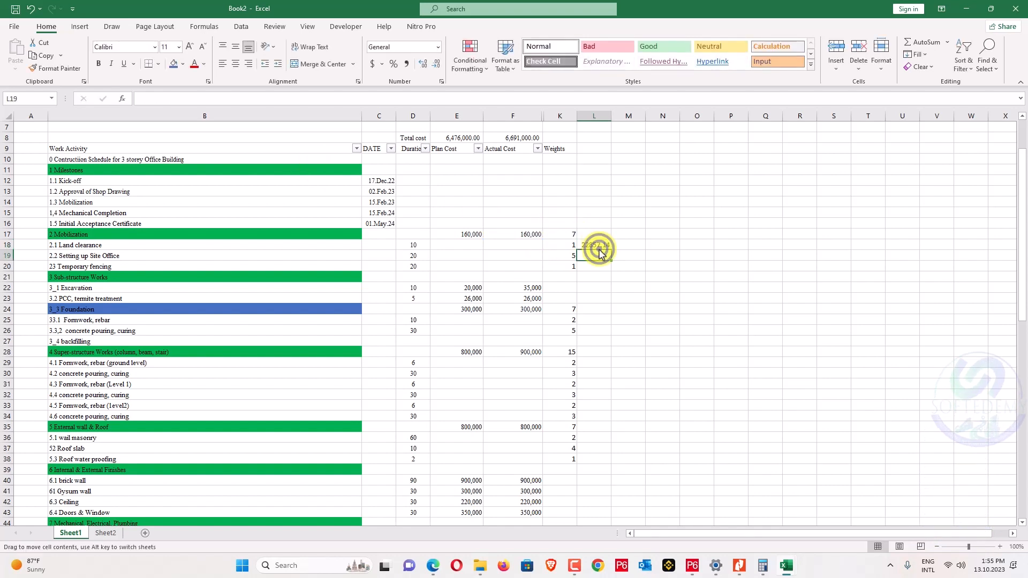
click(598, 245)
click(167, 98)
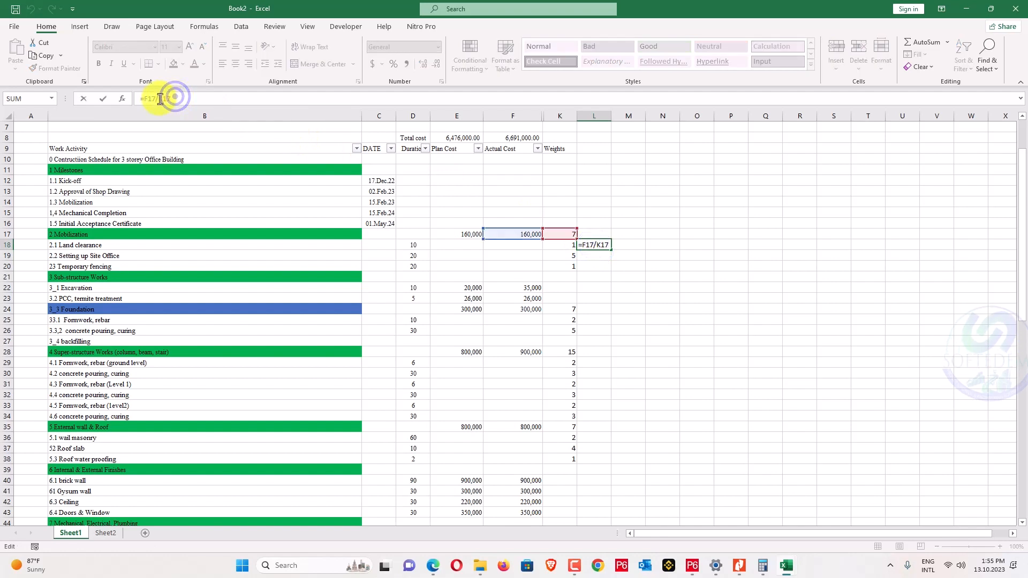
double_click(161, 99)
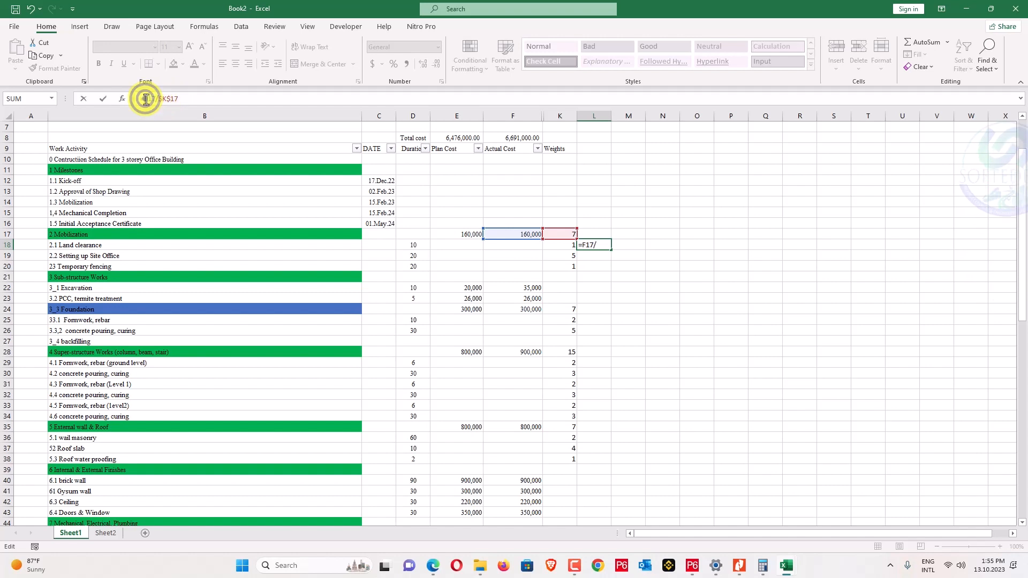
click(153, 98)
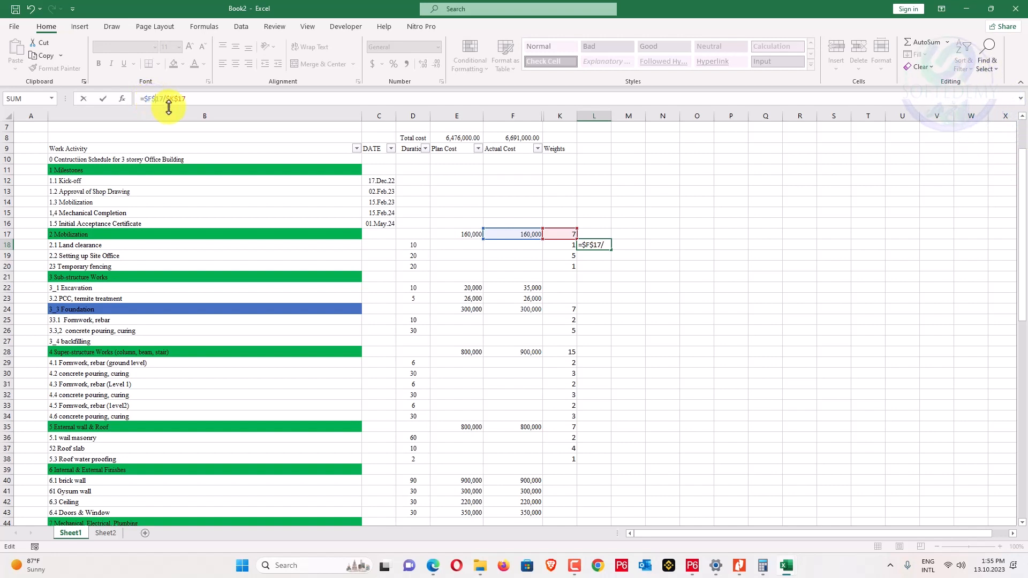
key(Return)
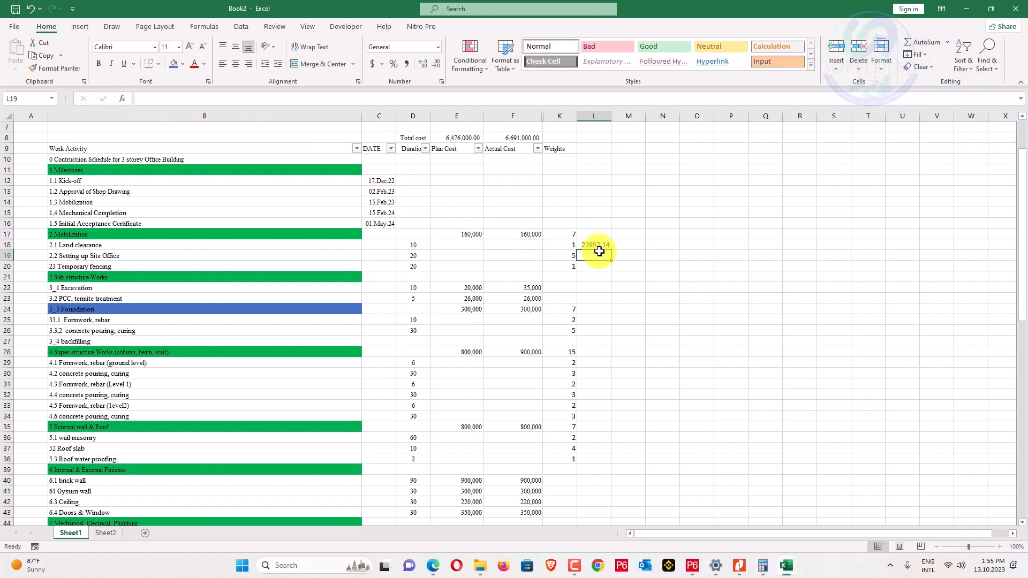
Complete L18 as =($F$17/$K$17)*K18 and fill it down to L20.
click(597, 246)
click(202, 99)
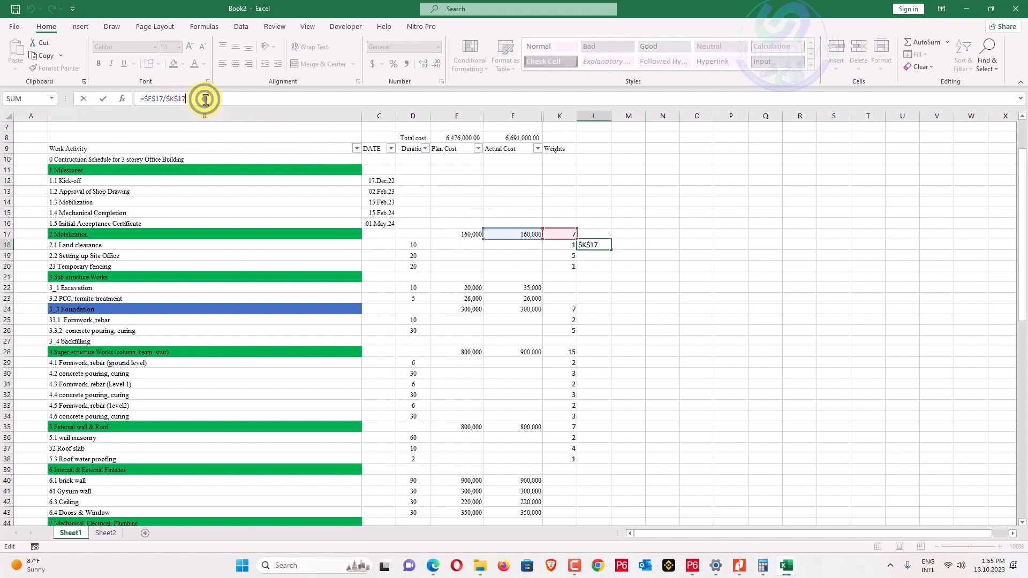
click(144, 99)
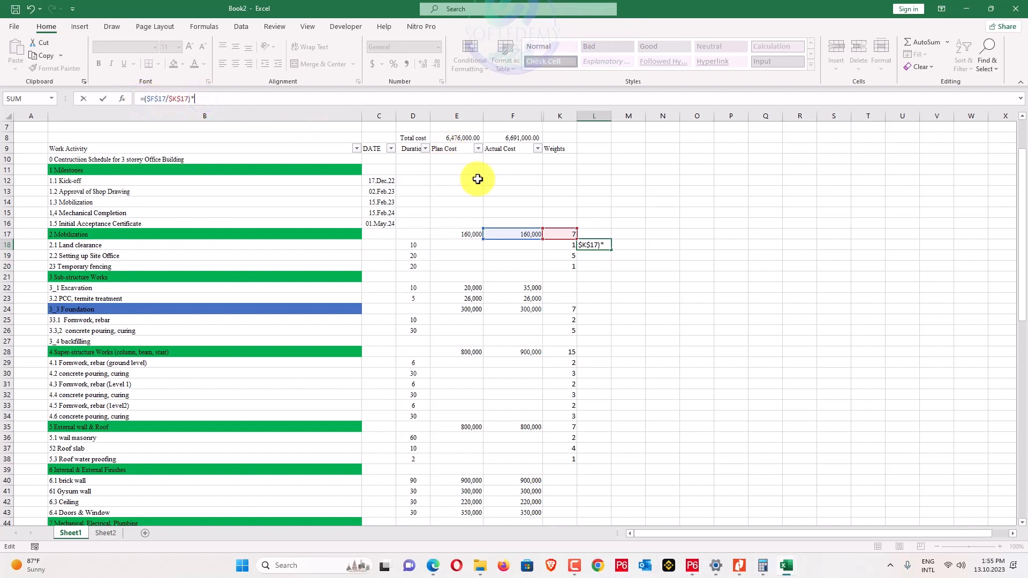
click(553, 242)
key(Return)
click(598, 243)
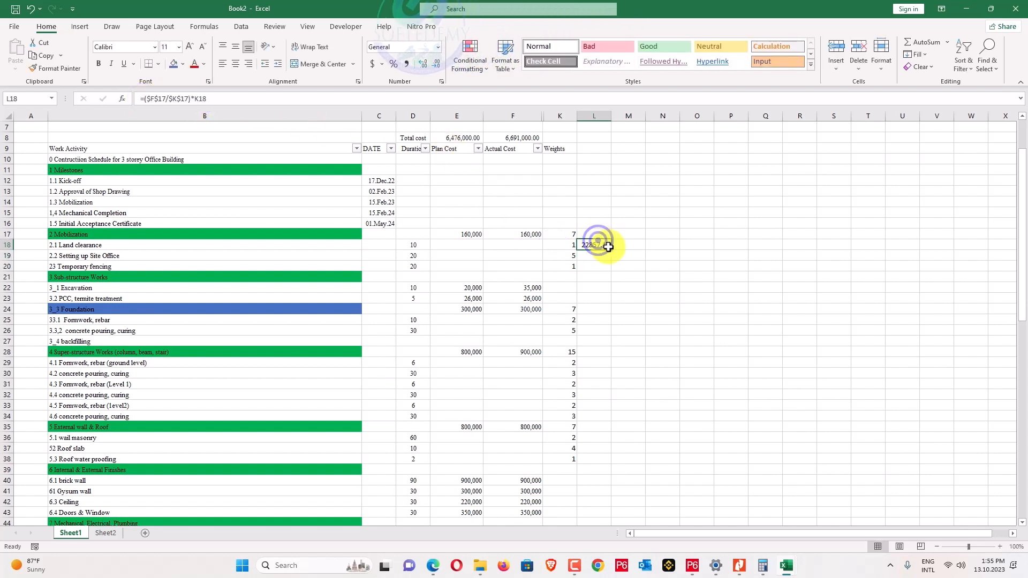
drag(610, 249, 598, 267)
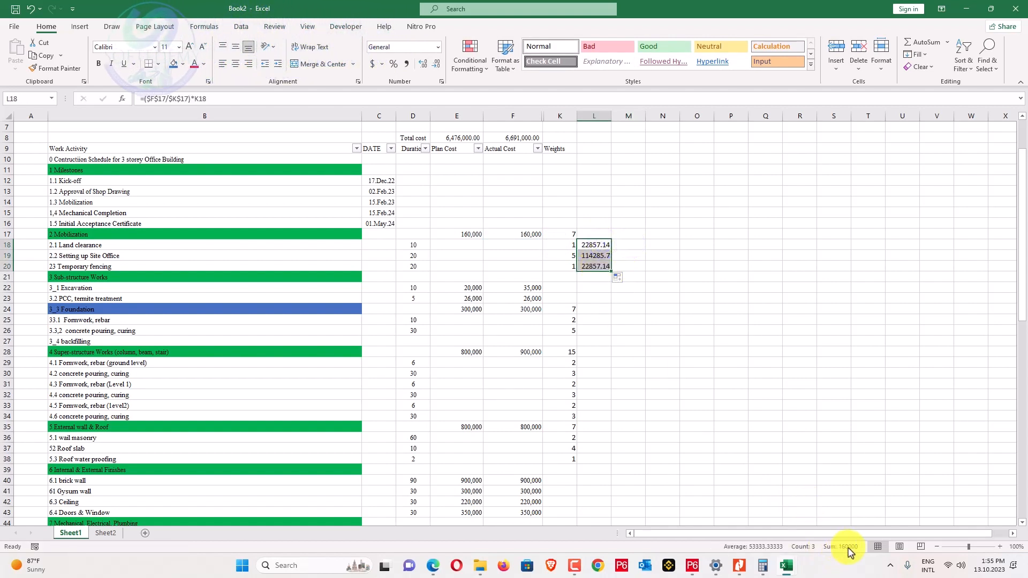
click(796, 436)
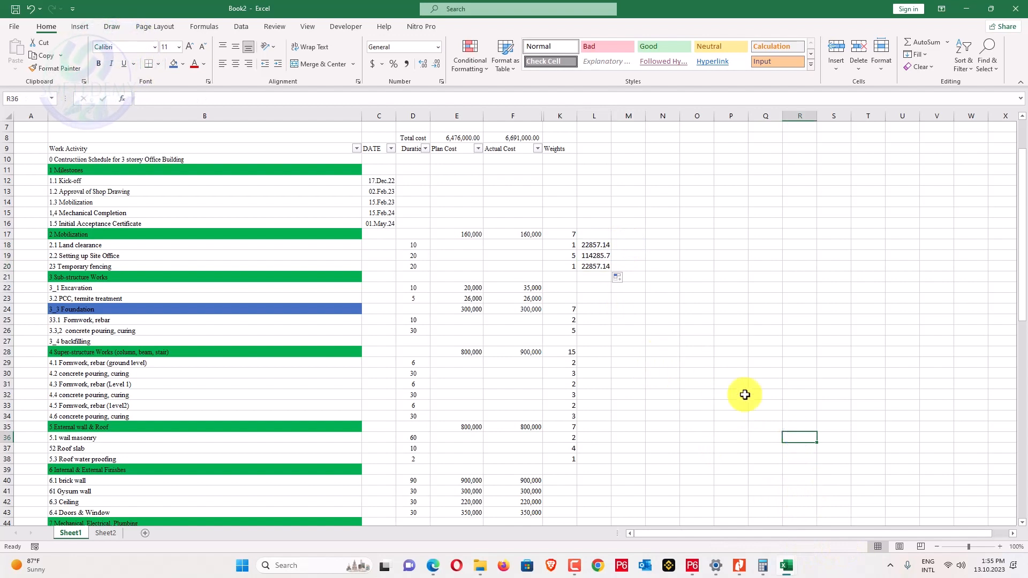
Copy the weighted cost formula into L25, point its references at row 24, and fill into L26.
click(595, 267)
key(ctrl+c)
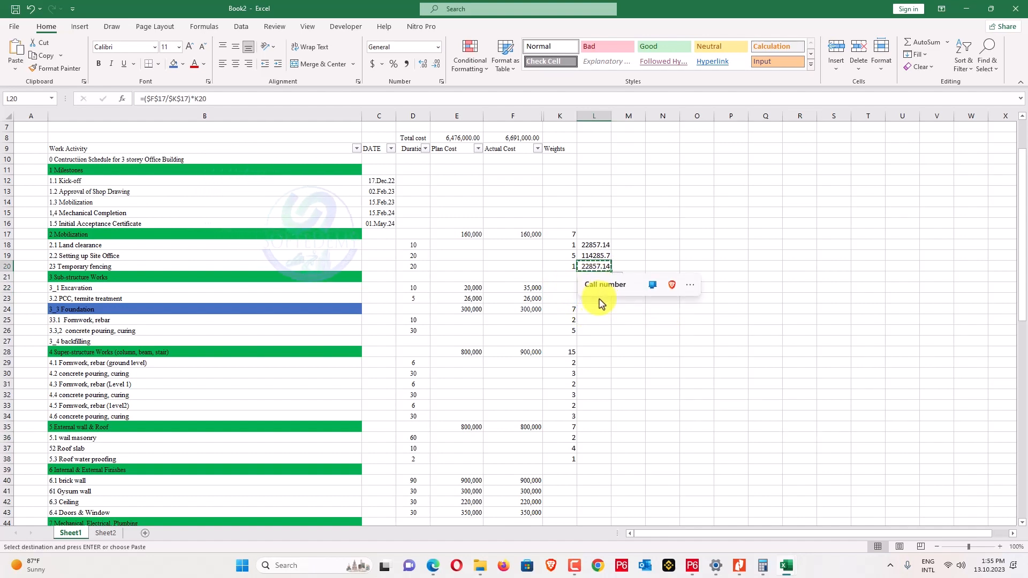
click(590, 316)
key(ctrl+v)
click(625, 297)
key(Escape)
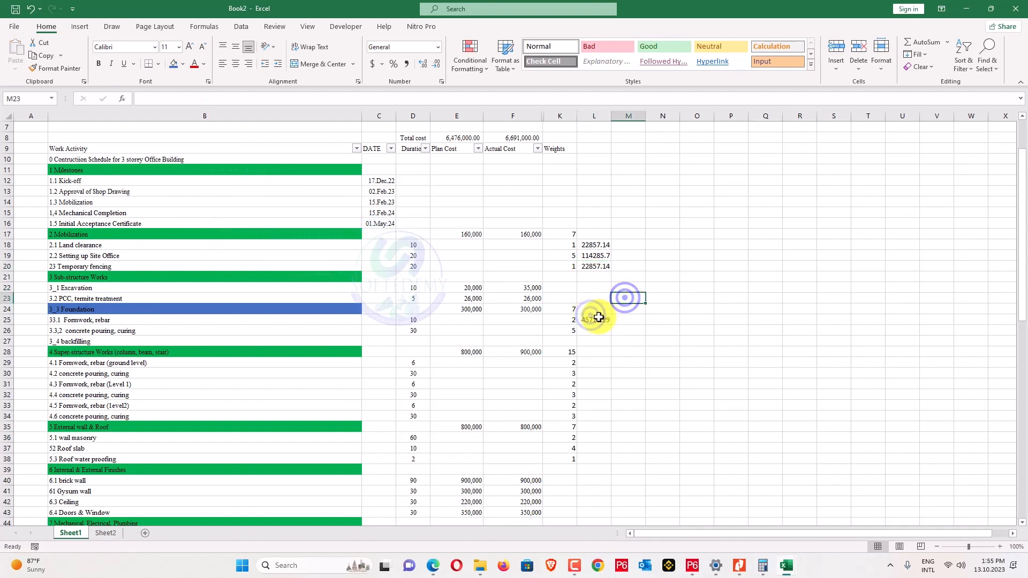
click(598, 317)
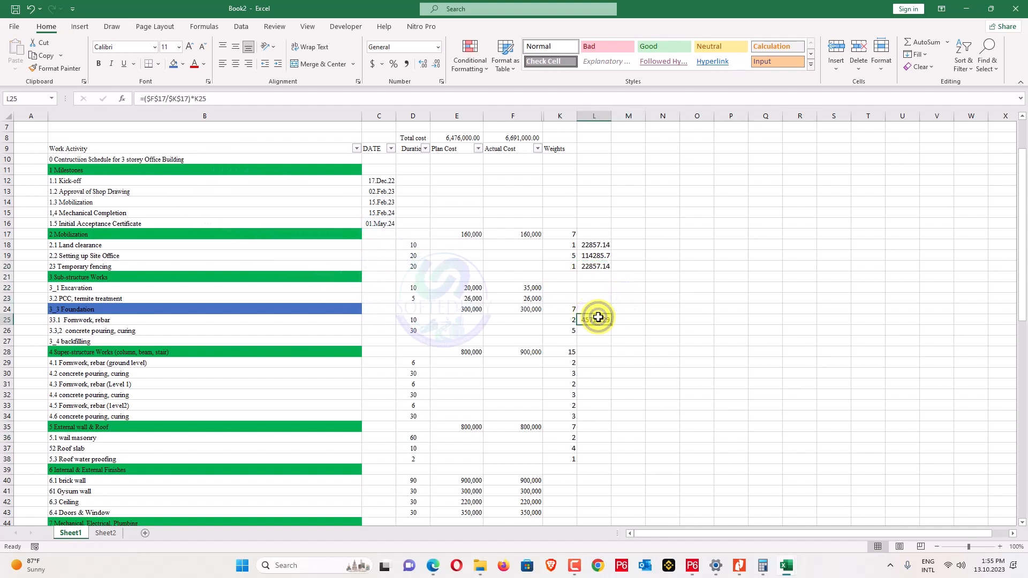
click(166, 98)
key(BackSpace)
key(BackSpace)
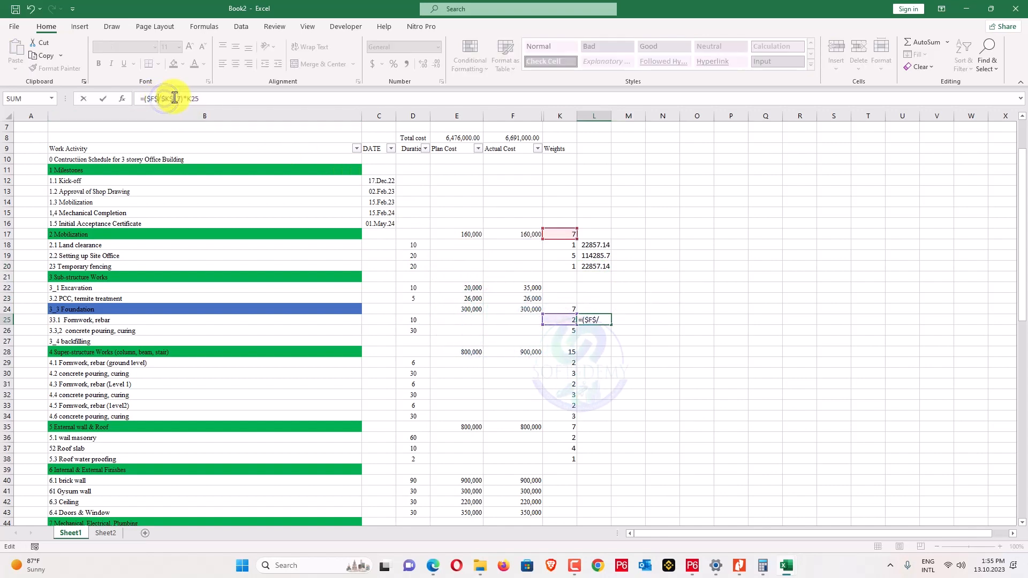
text(24)
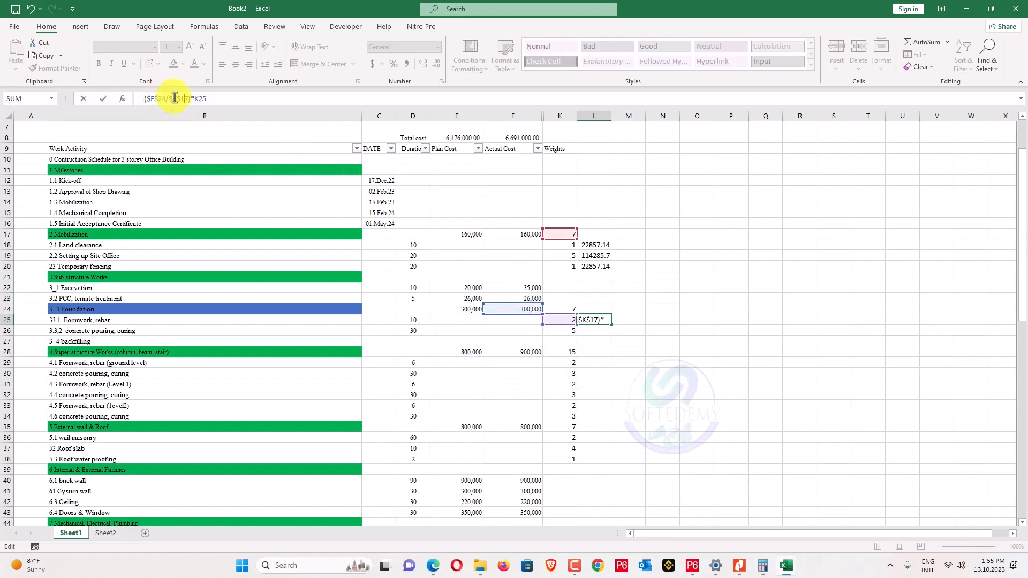
key(Return)
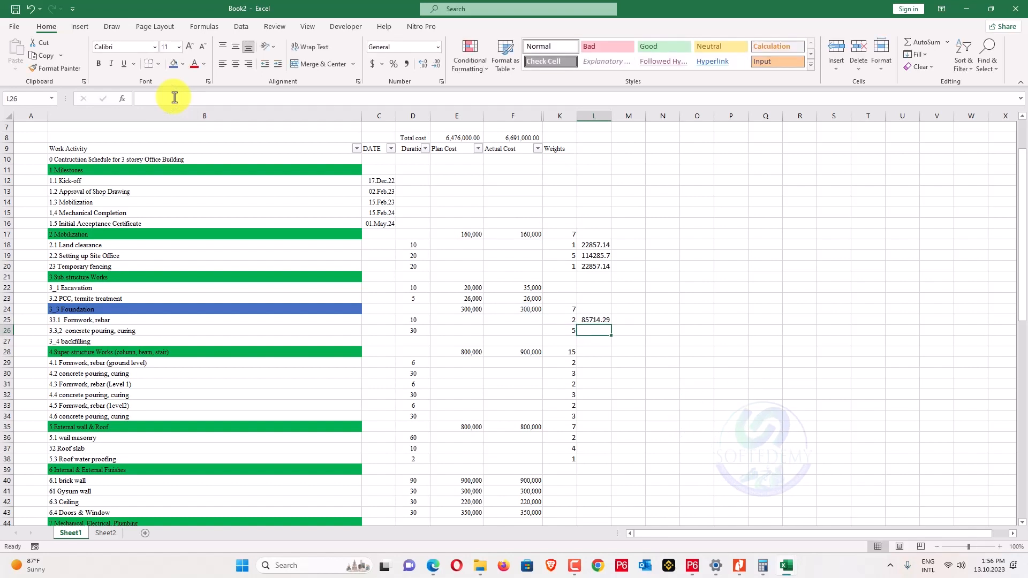
click(599, 323)
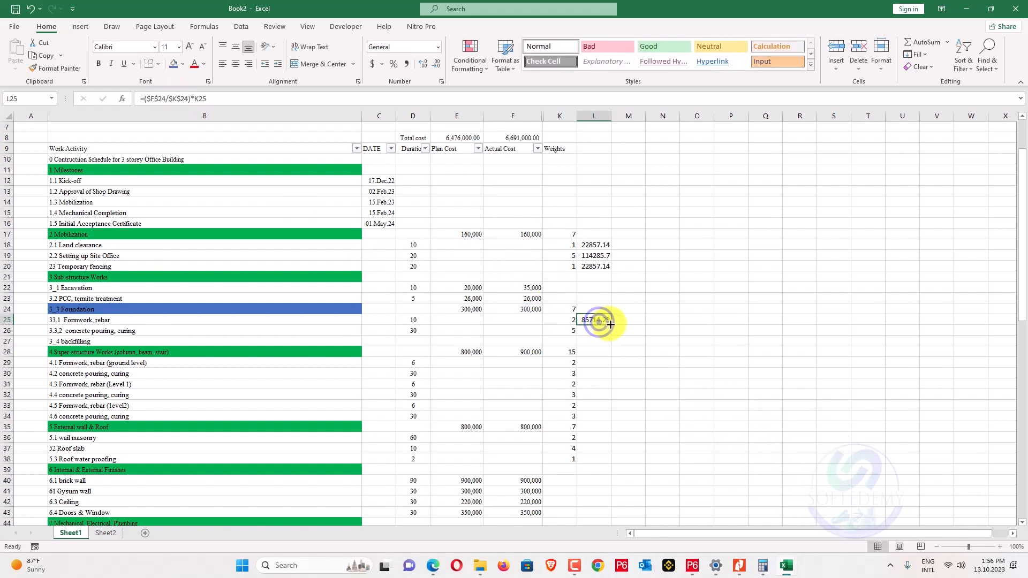
double_click(611, 324)
Paste the formula into L29 with references to the Super-structure header row and fill through its activities.
click(598, 330)
key(ctrl+c)
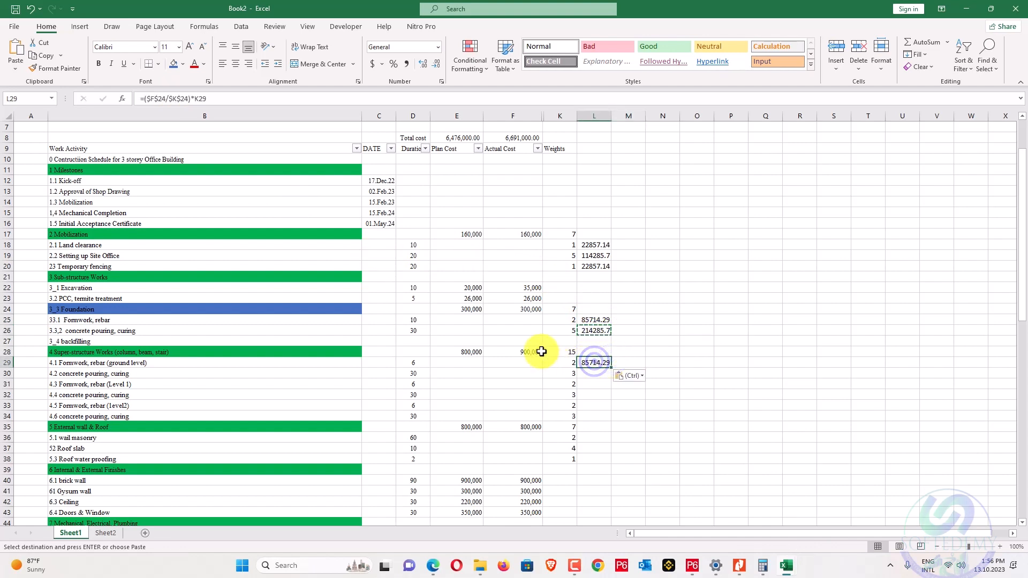
click(169, 99)
key(BackSpace)
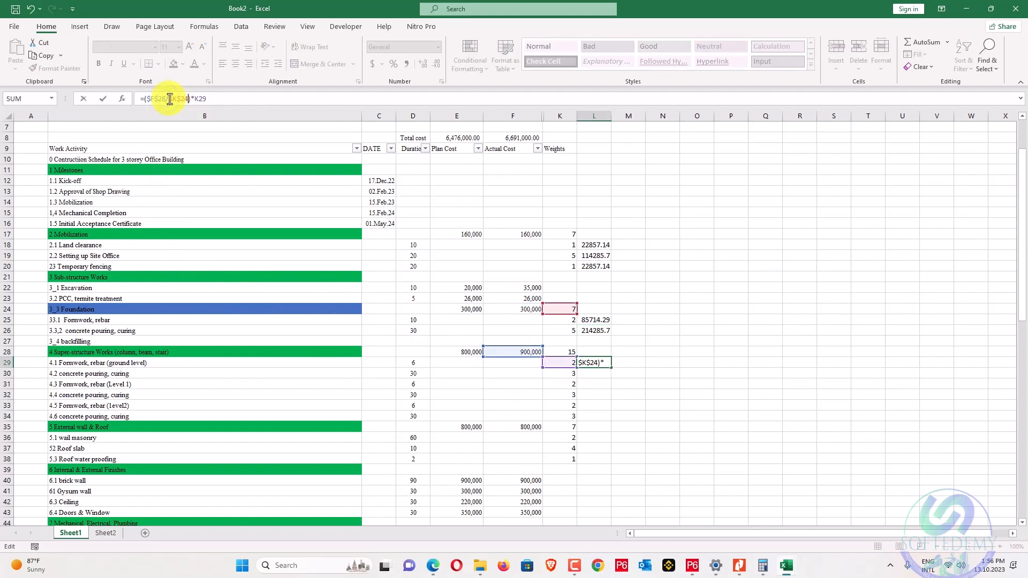
key(Return)
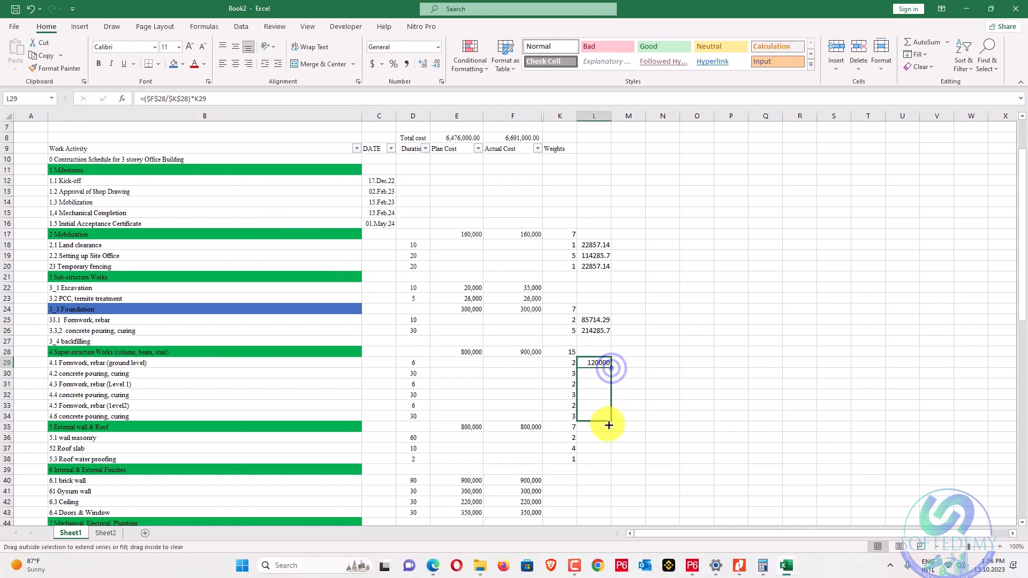
drag(609, 425, 611, 407)
click(629, 406)
Add External wall & Roof shares in L36:L38 via =($F$35/$K$35)*K36; check Super-structure totals 900000.
click(599, 418)
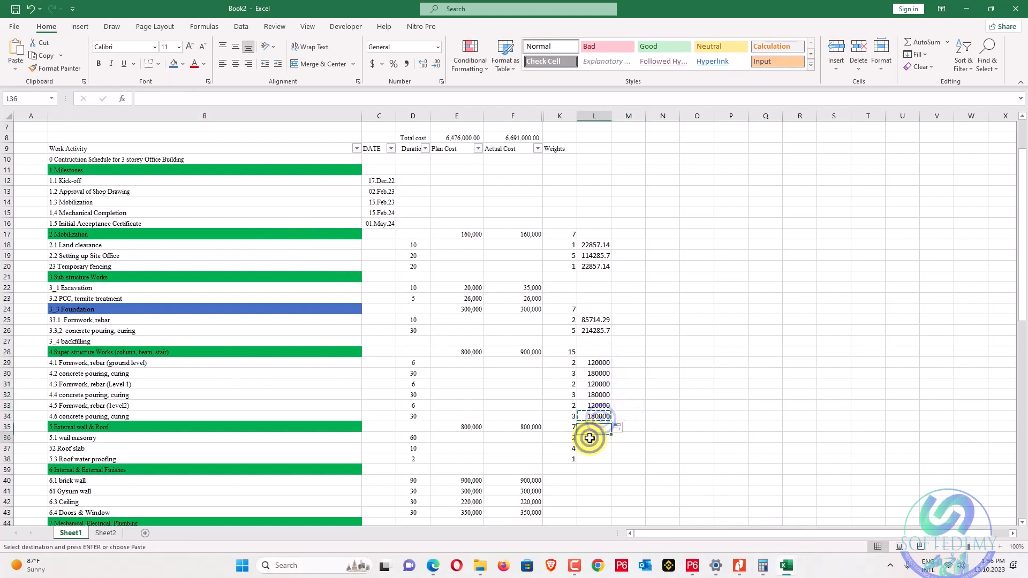
key(Return)
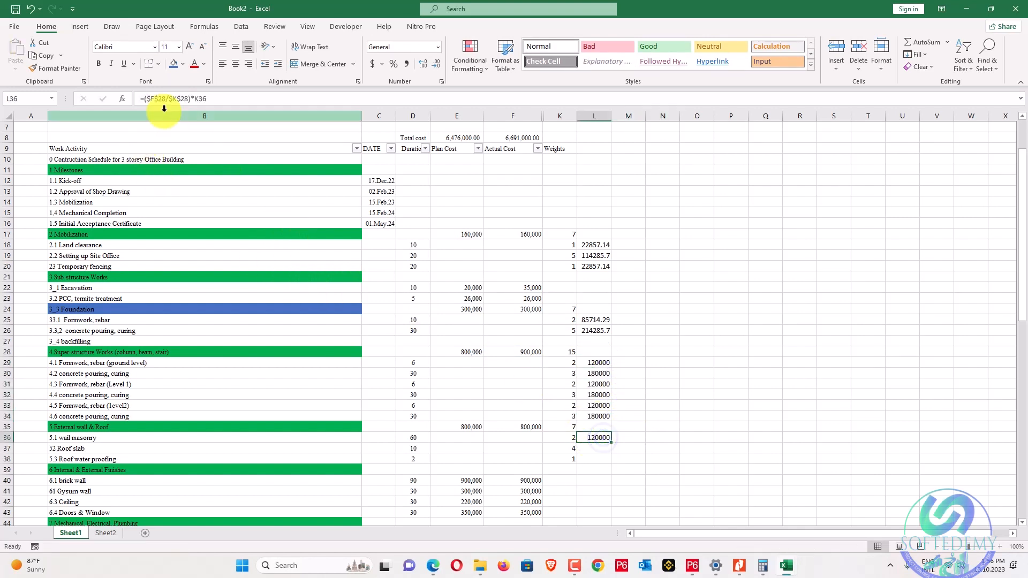
click(165, 97)
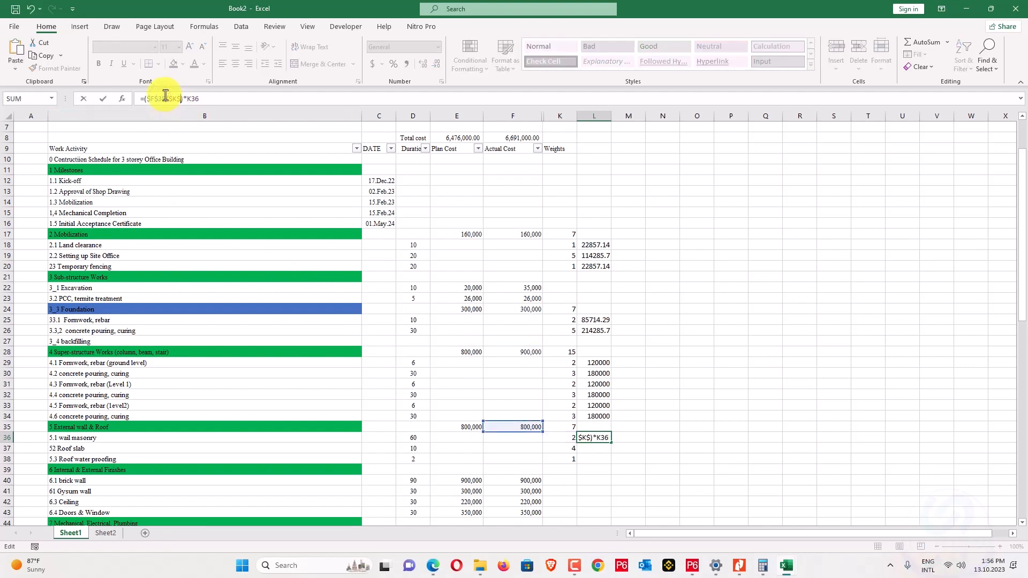
key(Return)
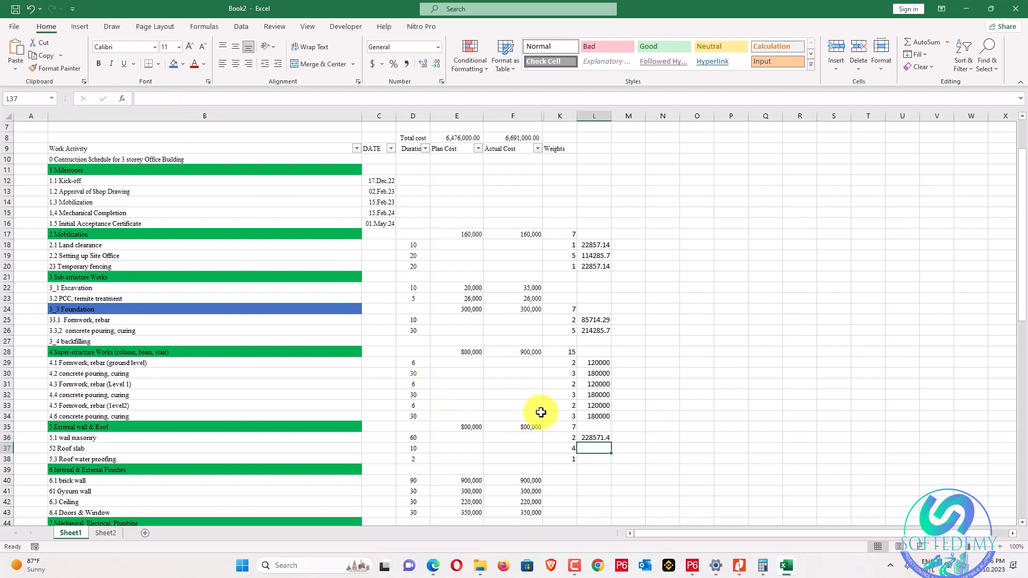
click(598, 438)
drag(611, 442, 608, 464)
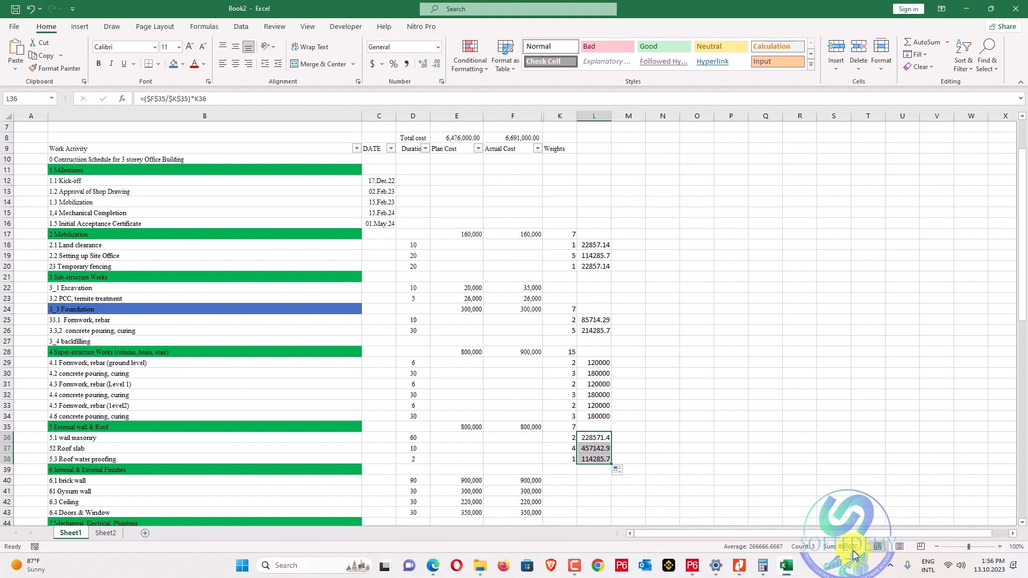
drag(597, 363, 599, 417)
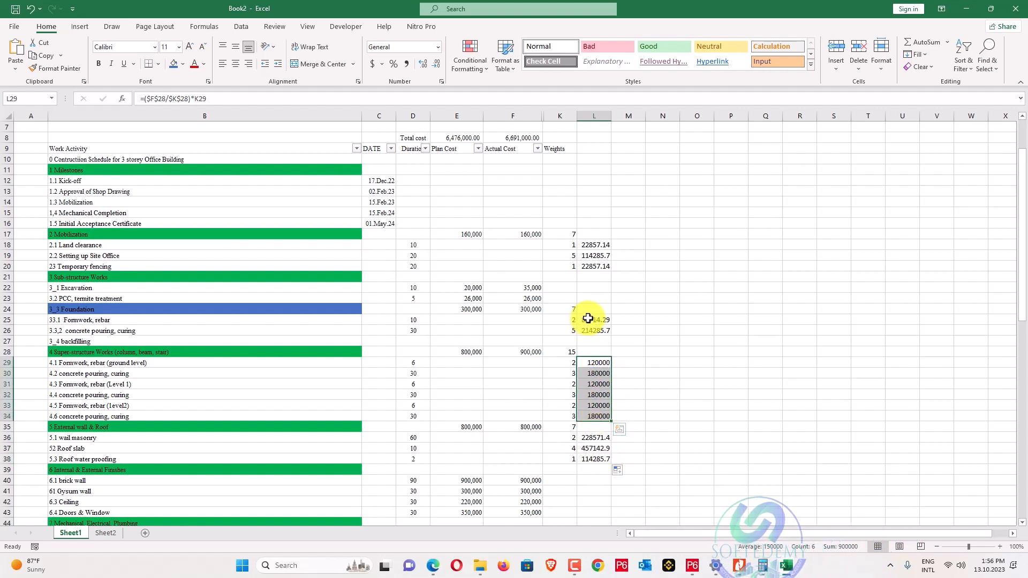
Switch the Mobilization and Foundation formulas in L18 and L25 to Plan Cost, refilling each group.
drag(589, 245, 593, 260)
click(591, 245)
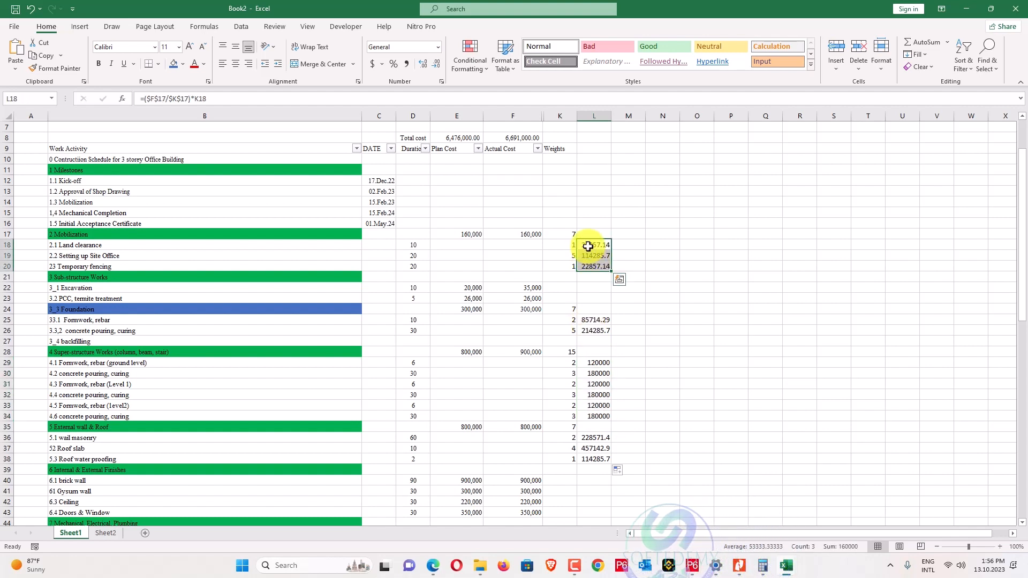
click(209, 99)
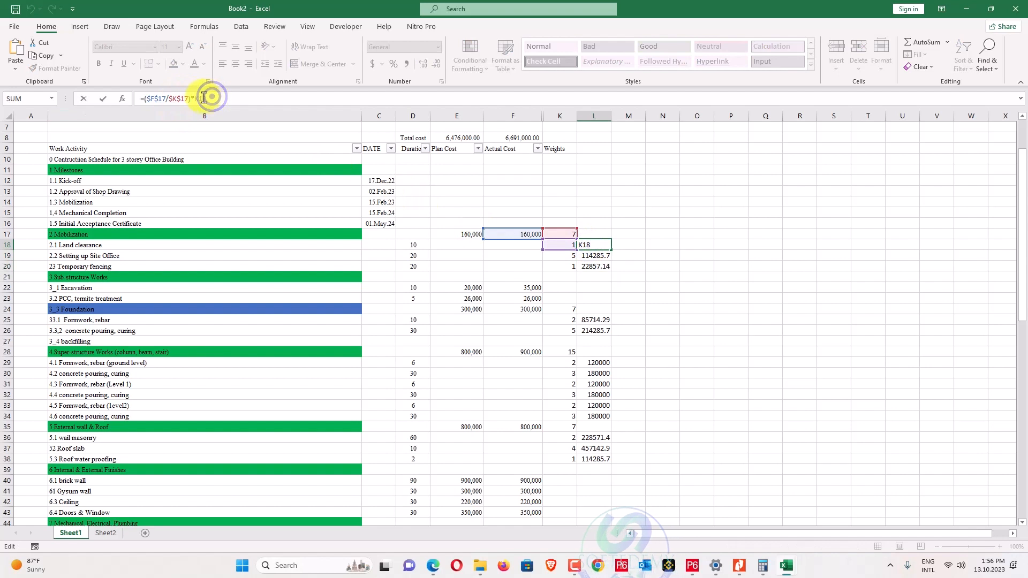
key(BackSpace)
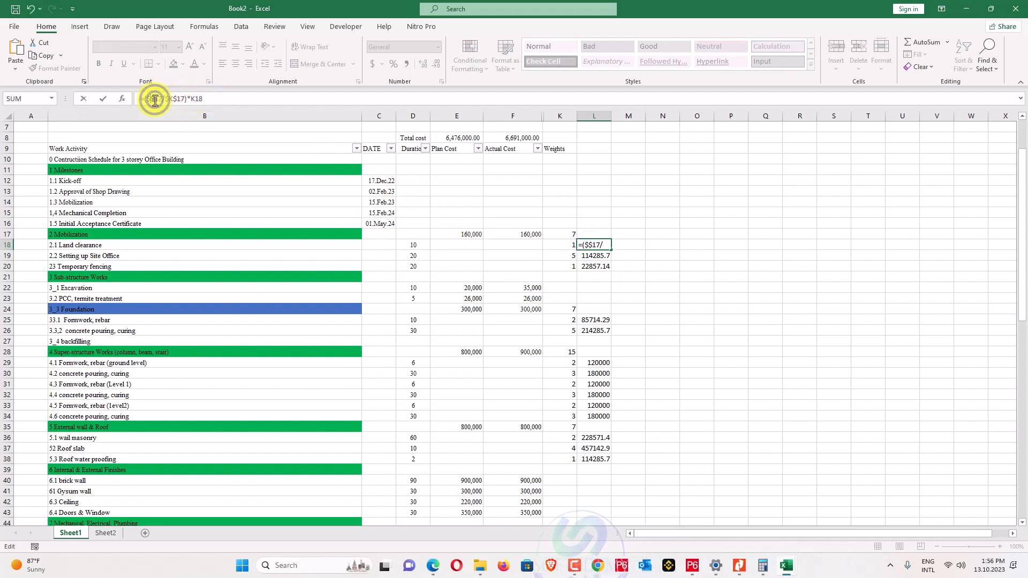
text(F)
key(Return)
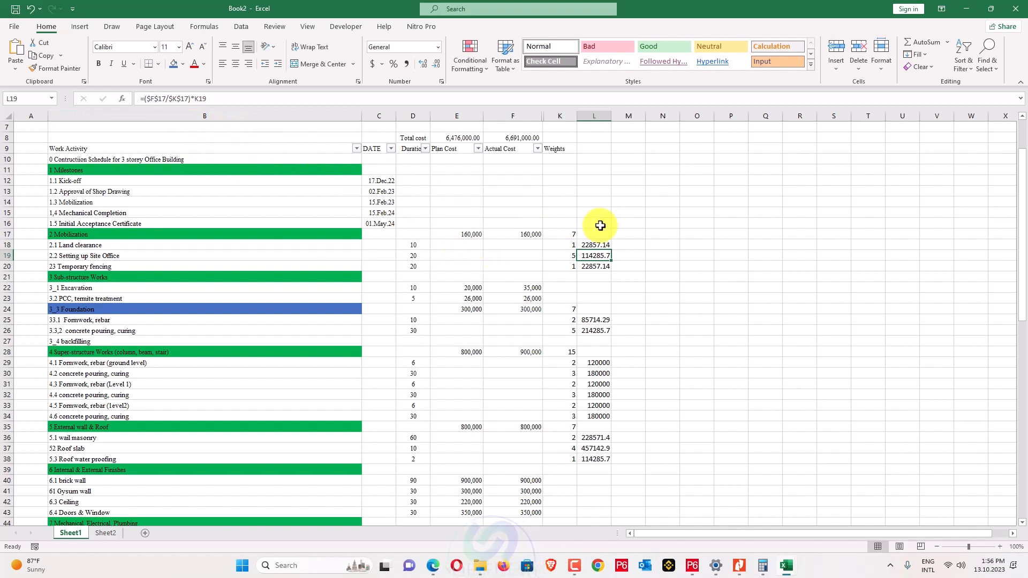
drag(613, 250, 611, 270)
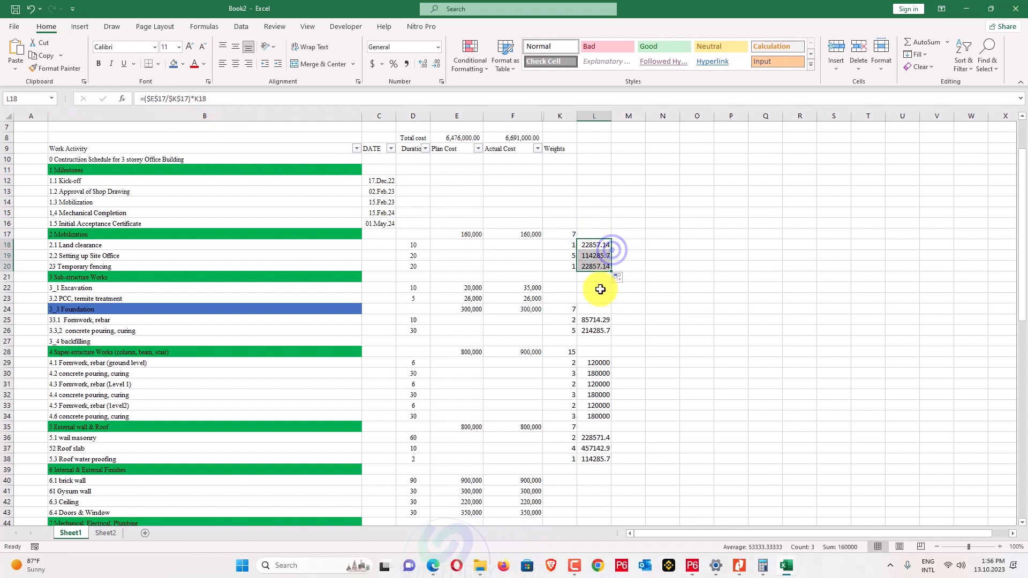
click(589, 321)
click(152, 98)
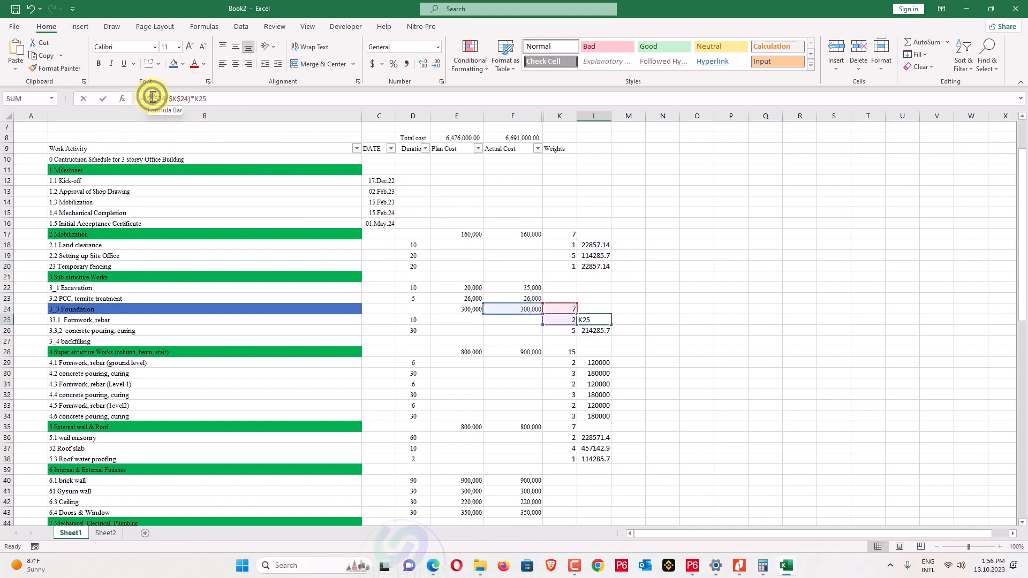
key(BackSpace)
text(E)
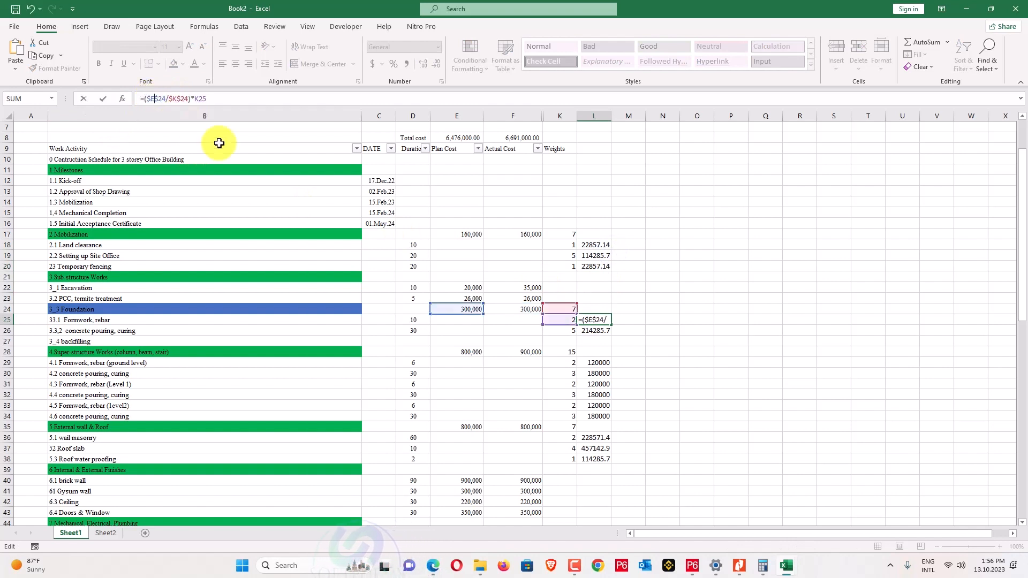
key(Return)
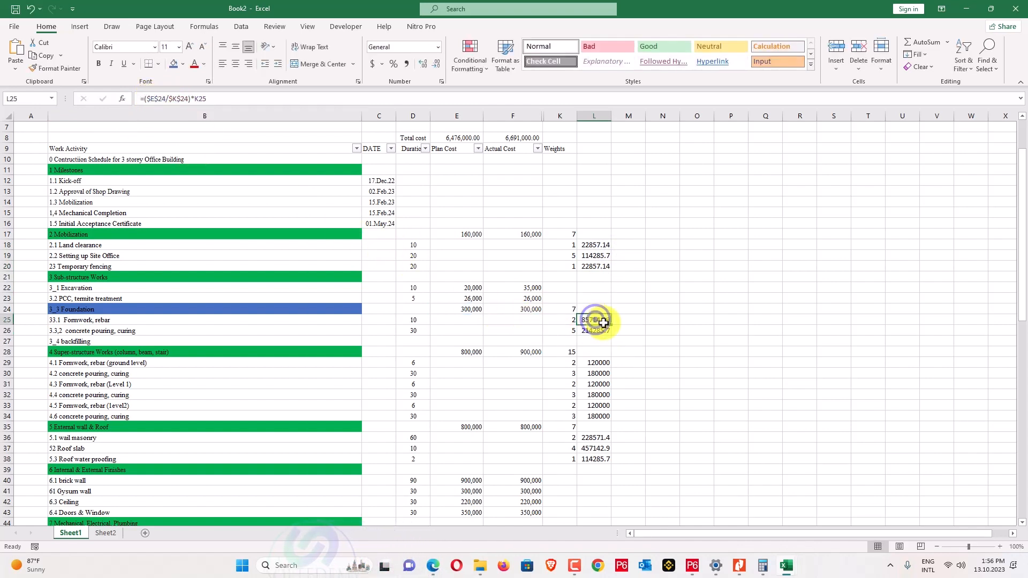
drag(610, 325, 605, 333)
Base the L29 and L36 formulas on Plan Cost in E28 and E35, filling L29 through L34.
click(599, 362)
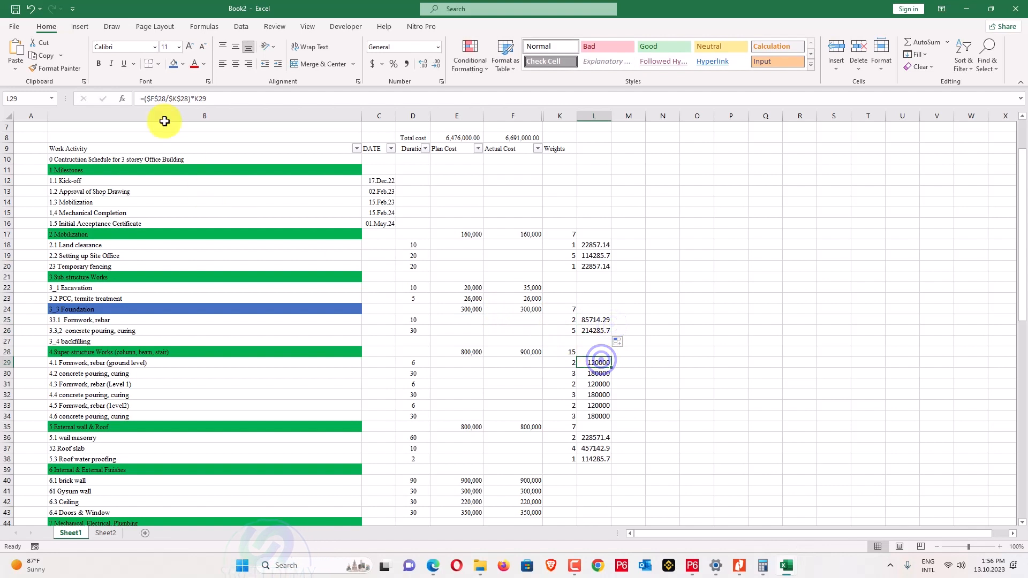
click(151, 98)
text(E)
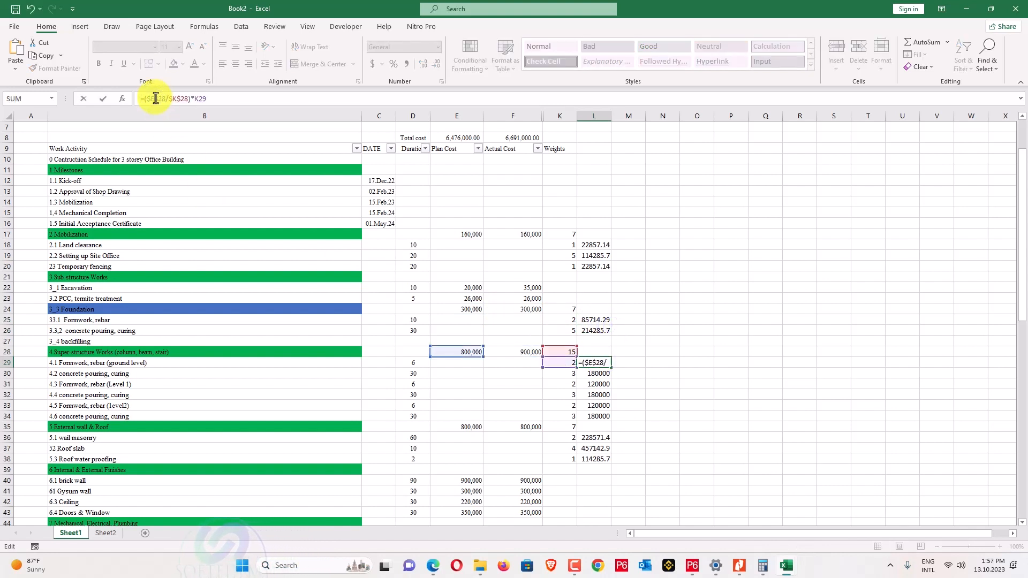
key(Return)
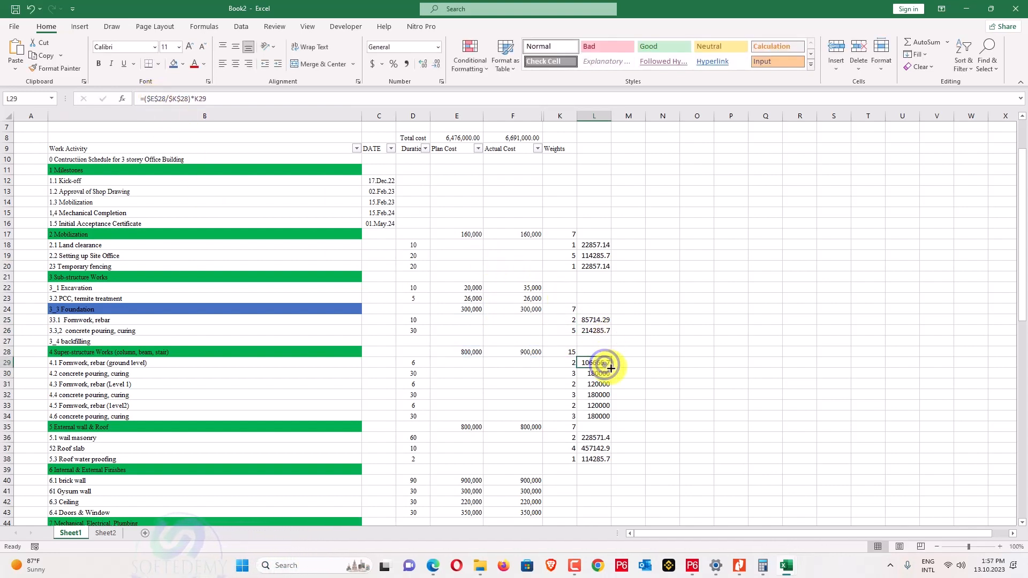
drag(611, 368, 608, 420)
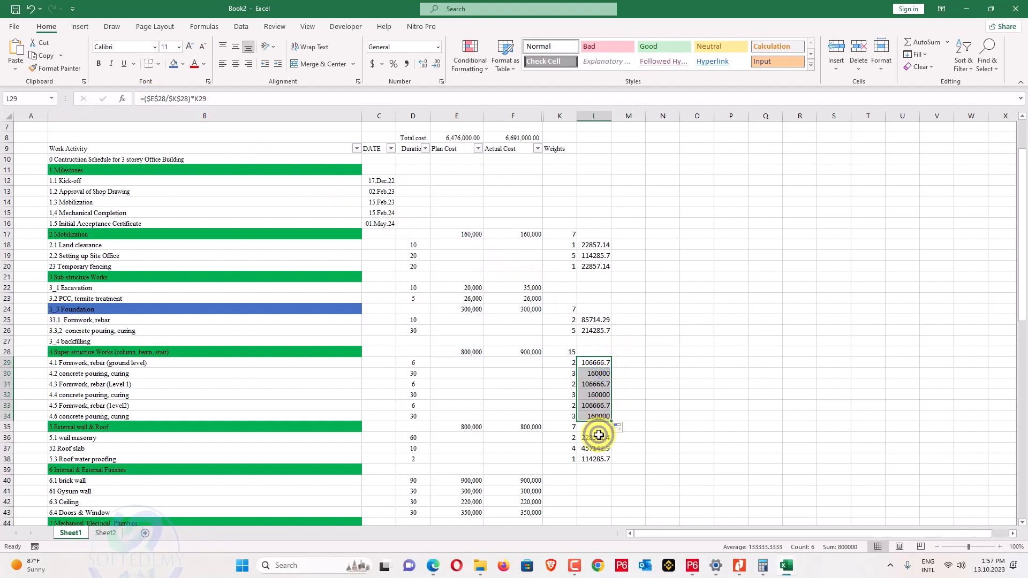
click(599, 434)
click(155, 102)
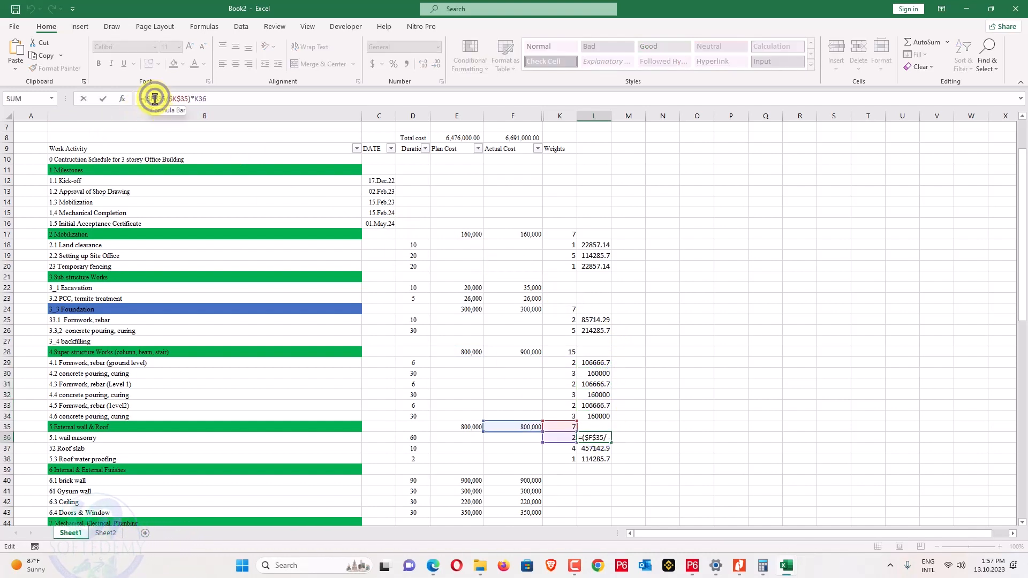
key(Return)
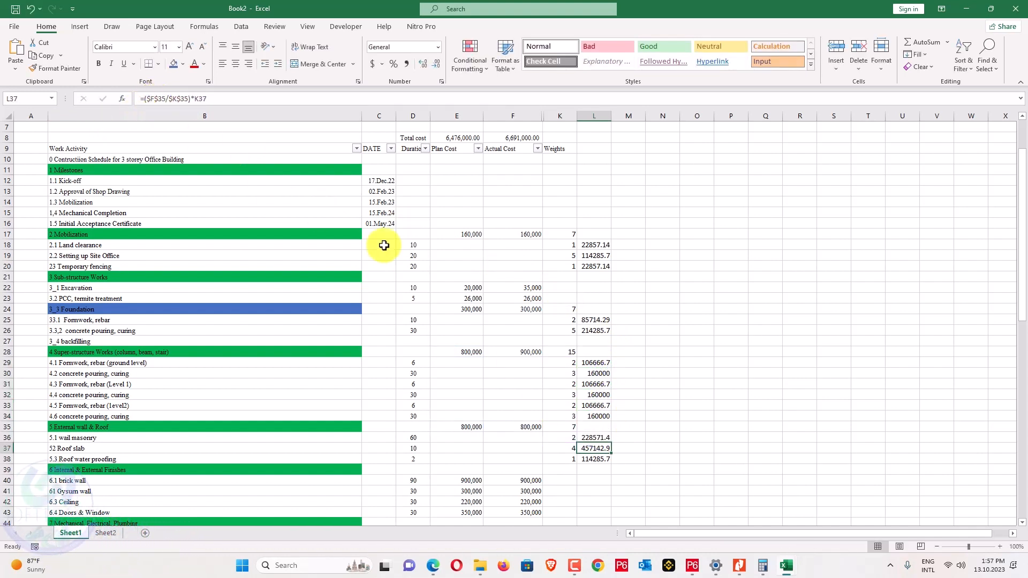
click(599, 438)
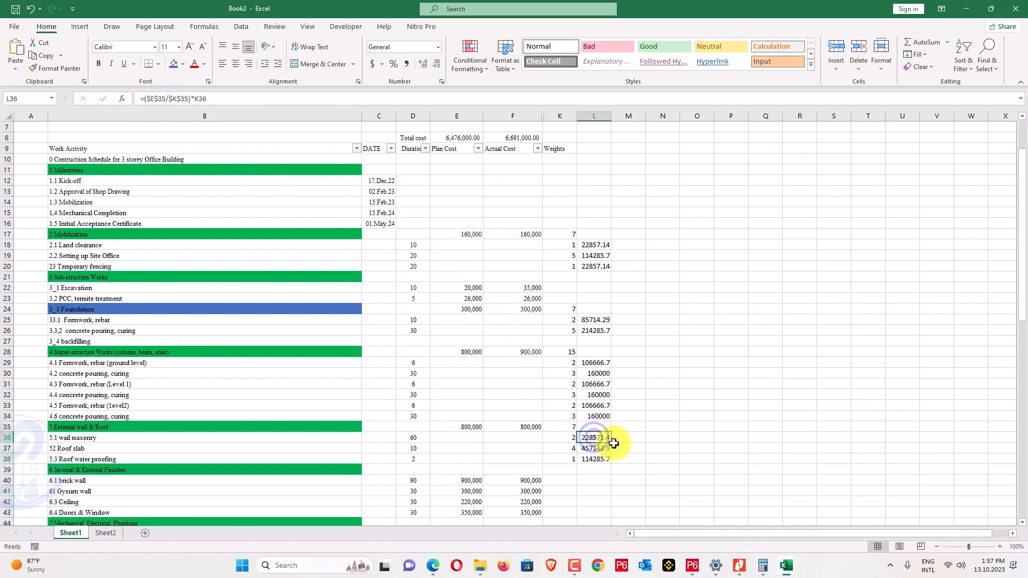
Fill the L36 formula down to L38 and paste the Plan Cost values from E40 onward into L40:L63.
drag(611, 443, 609, 461)
scroll(643, 409, down, 6)
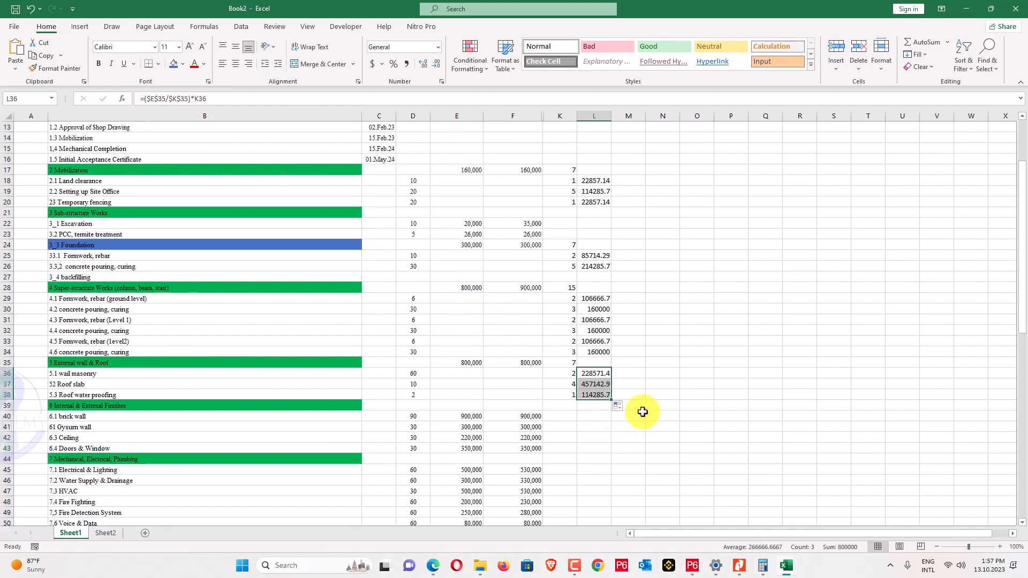
drag(524, 291, 527, 473)
drag(465, 255, 466, 501)
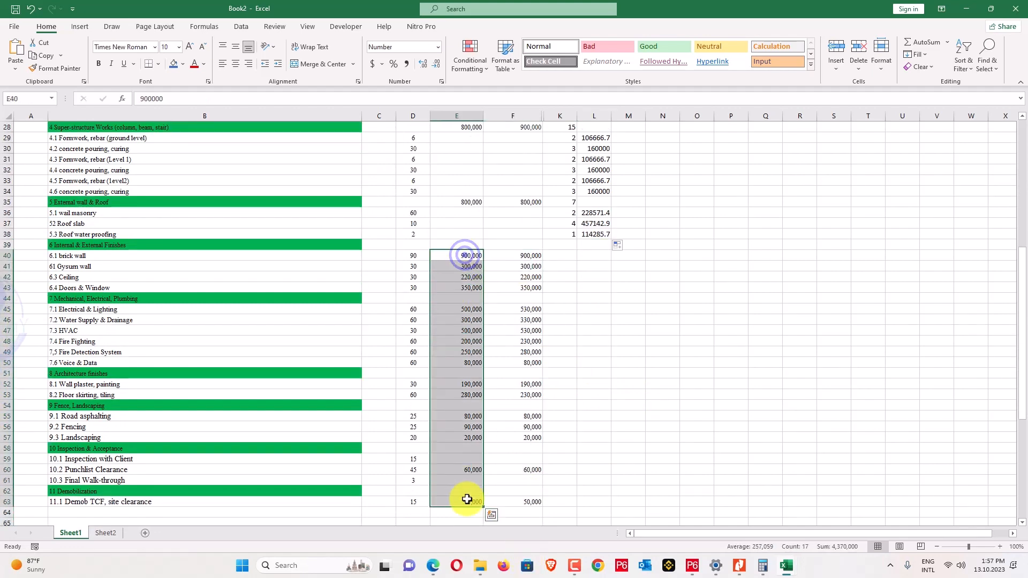
key(ctrl+c)
right_click(598, 256)
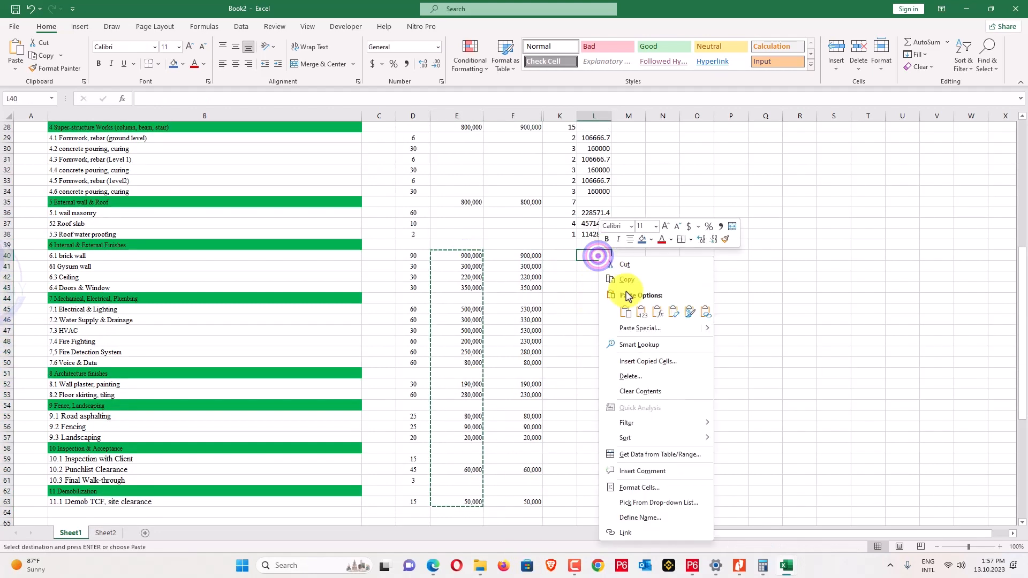
click(646, 310)
Copy the F8 total formula into L8 and widen column L to fit its values.
scroll(647, 292, up, 7)
scroll(646, 292, up, 2)
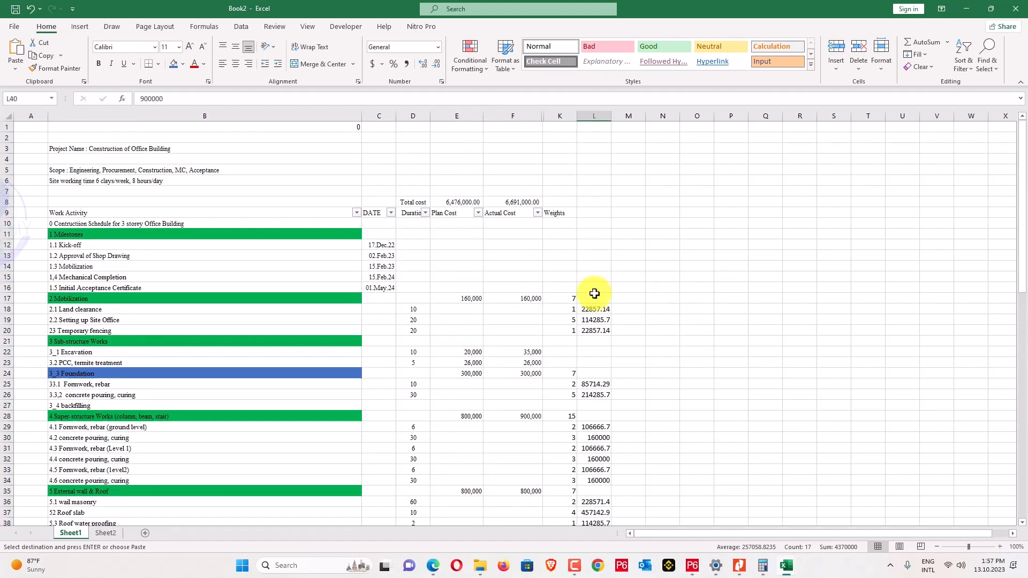
click(590, 203)
click(521, 204)
key(ctrl+c)
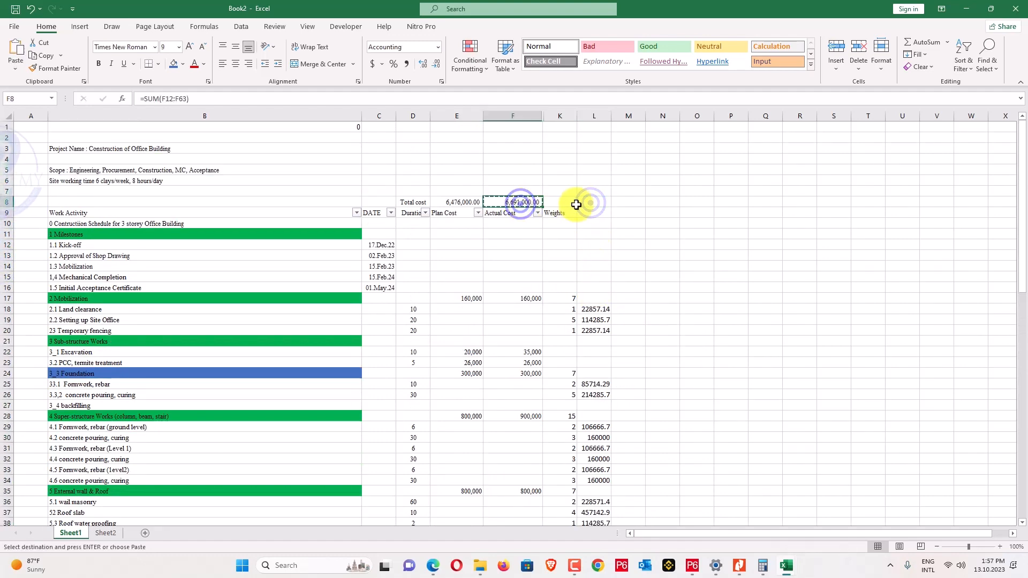
click(587, 204)
key(ctrl+v)
key(Escape)
click(664, 206)
click(597, 204)
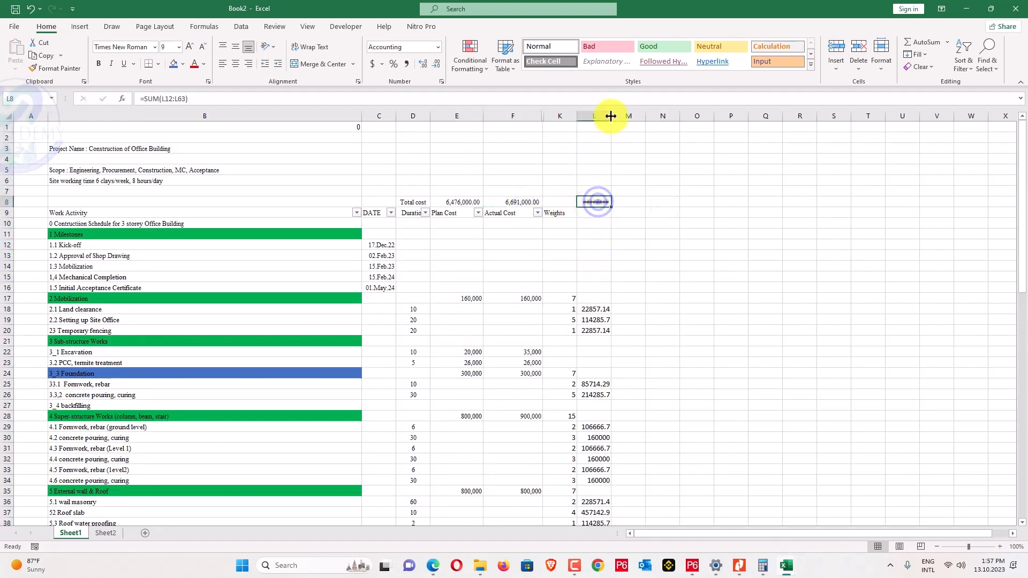
double_click(610, 115)
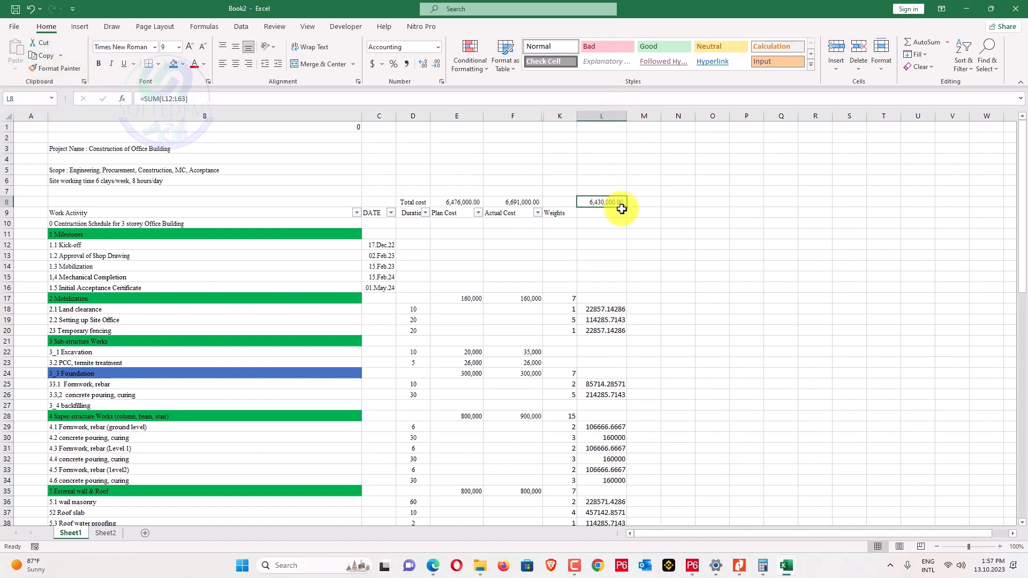
Paste the Excavation and PCC actual costs 35000 and 26000 as values into L22:L23, then review L8's range.
drag(537, 351, 538, 362)
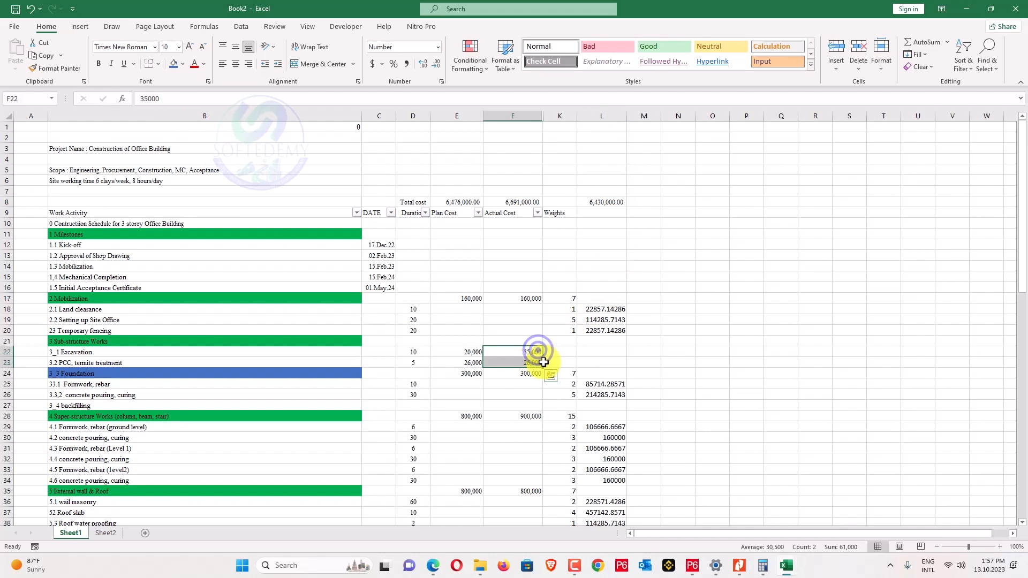
key(ctrl+c)
right_click(601, 351)
click(649, 124)
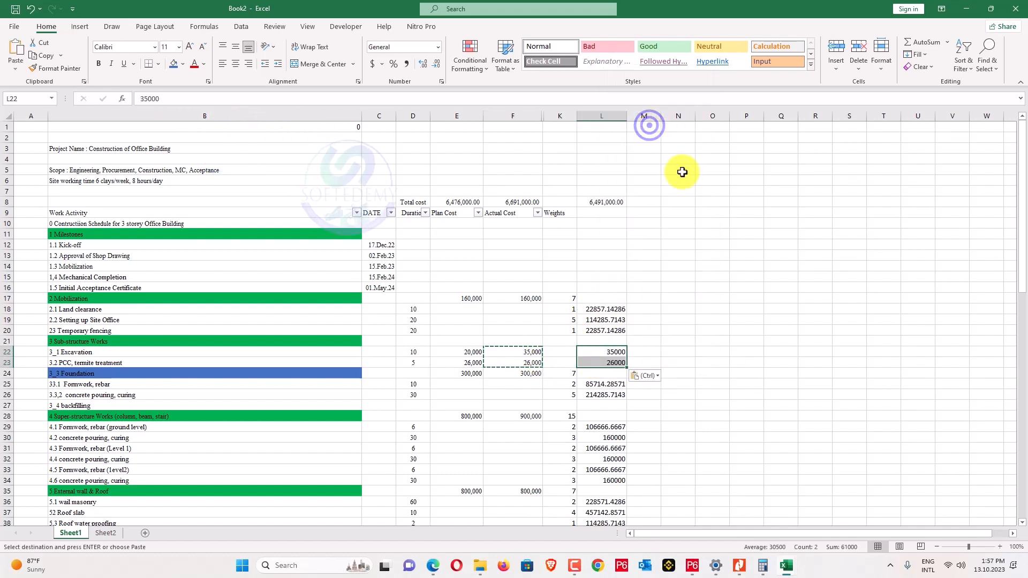
click(680, 172)
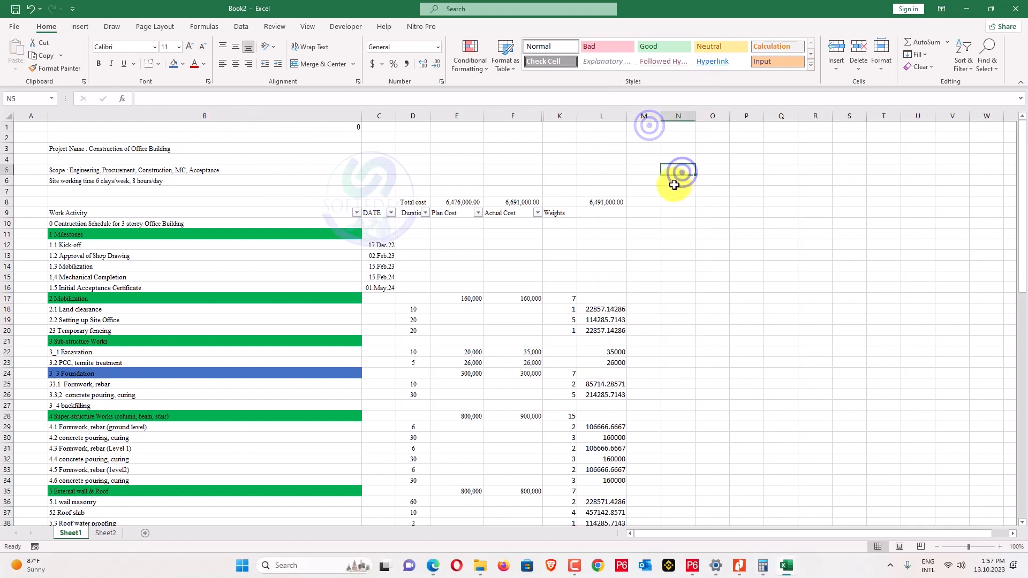
click(619, 202)
click(242, 99)
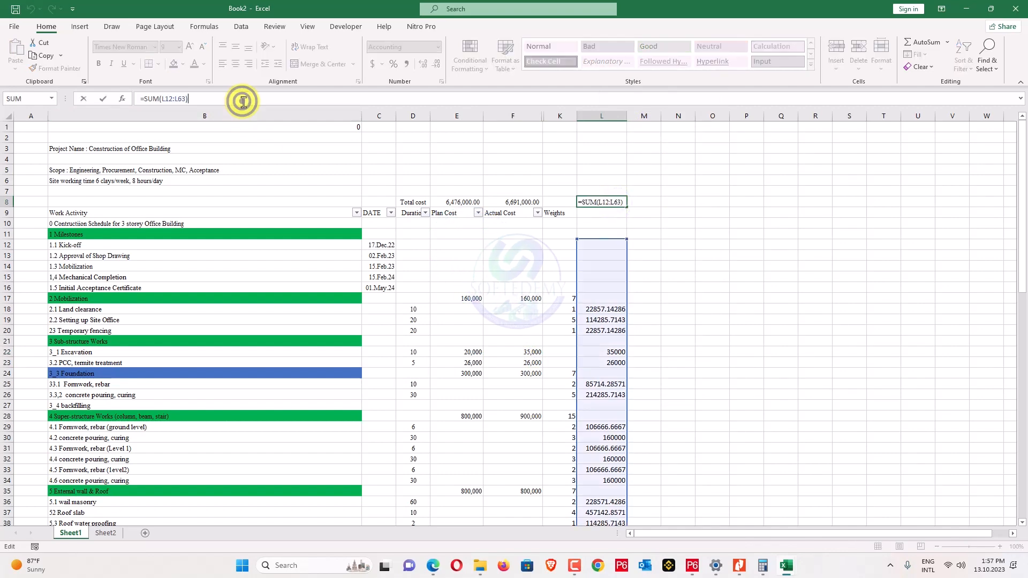
scroll(626, 244, down, 5)
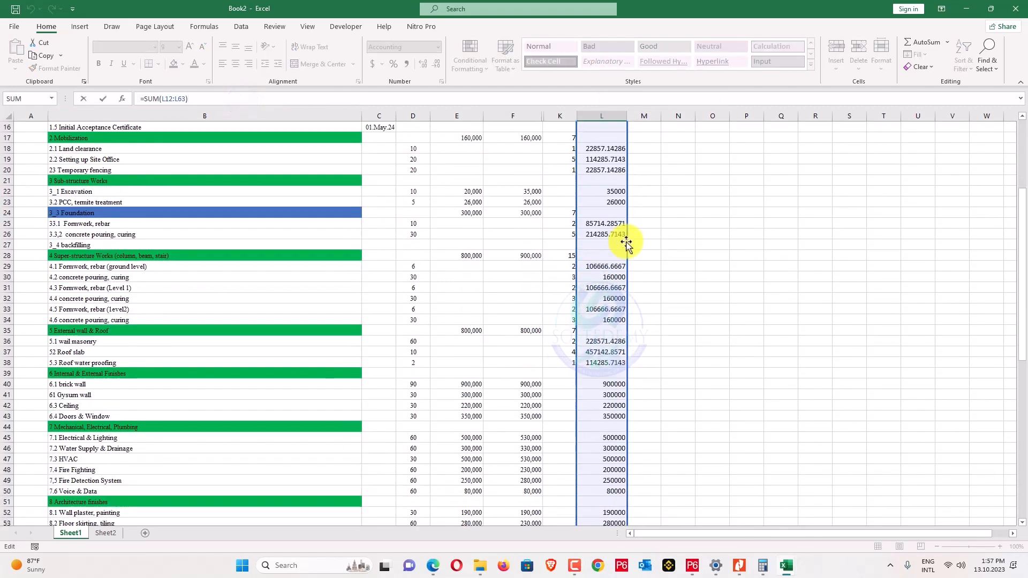
key(Escape)
scroll(600, 305, down, 5)
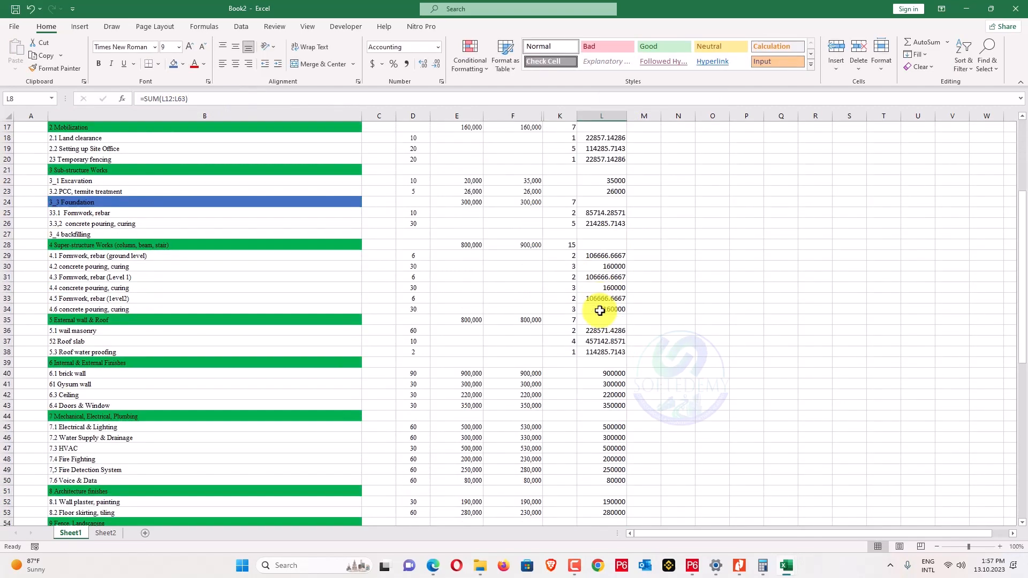
scroll(600, 311, down, 3)
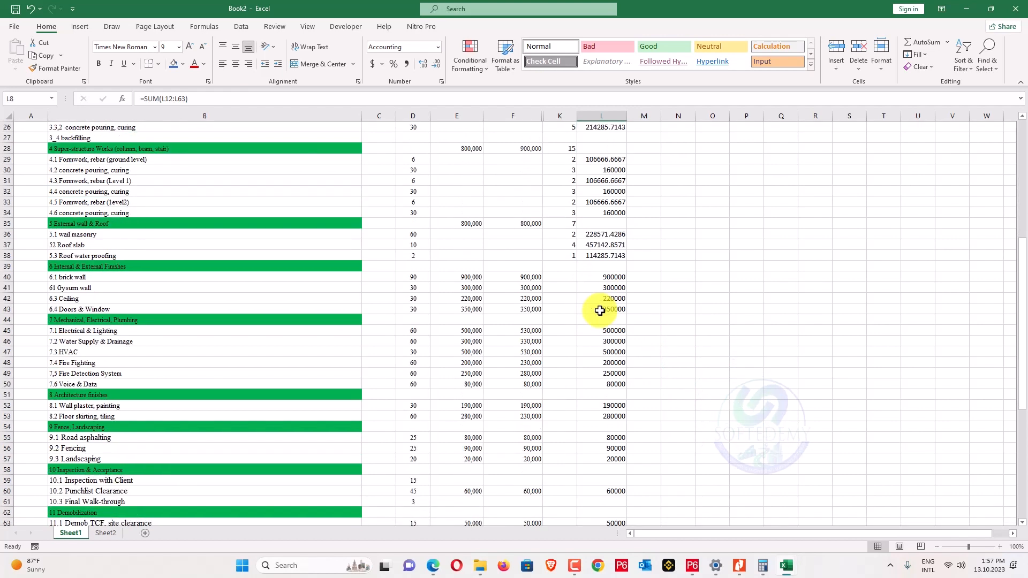
scroll(600, 310, down, 1)
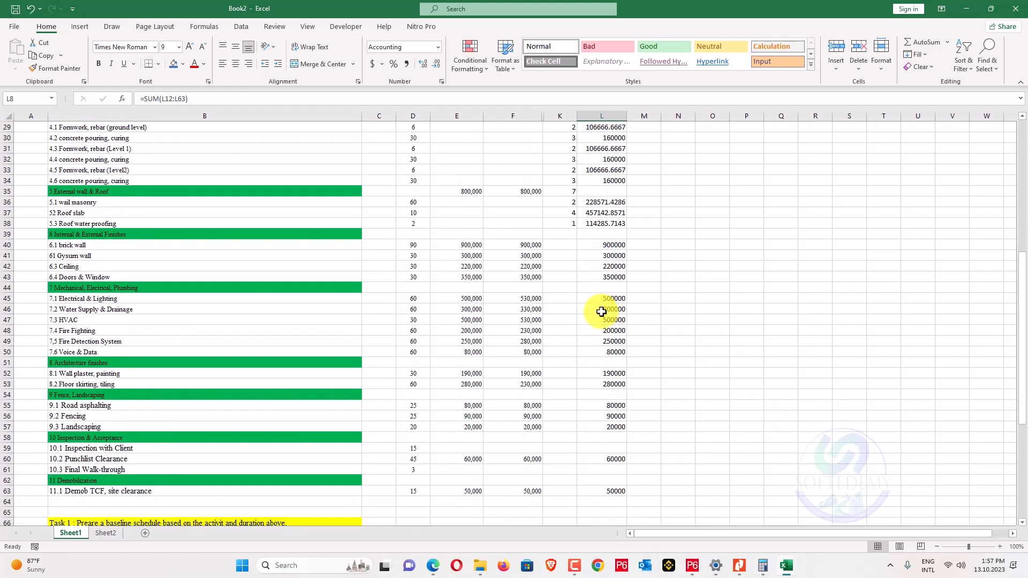
scroll(602, 312, up, 6)
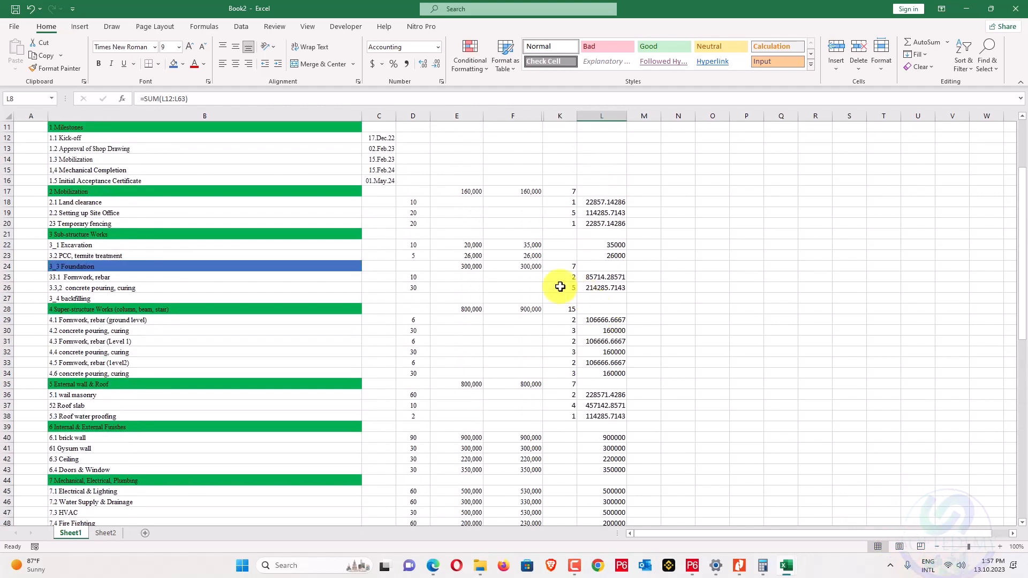
Paste the plan costs 20000 and 26000 as values into L22 and confirm L8 matches the 6,476,000 plan total.
click(477, 246)
key(ctrl+shift+Down)
key(ctrl+c)
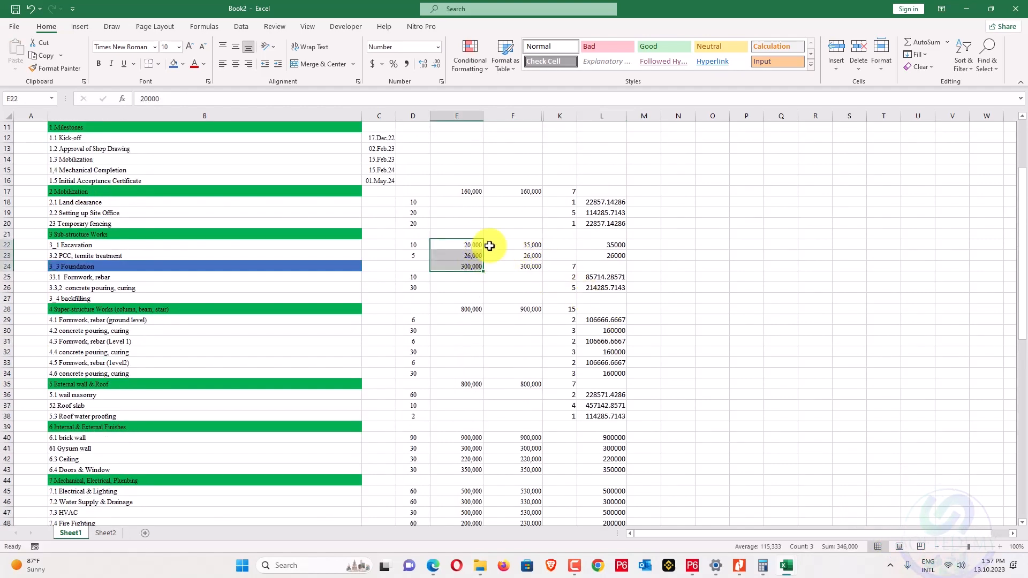
click(476, 245)
right_click(616, 247)
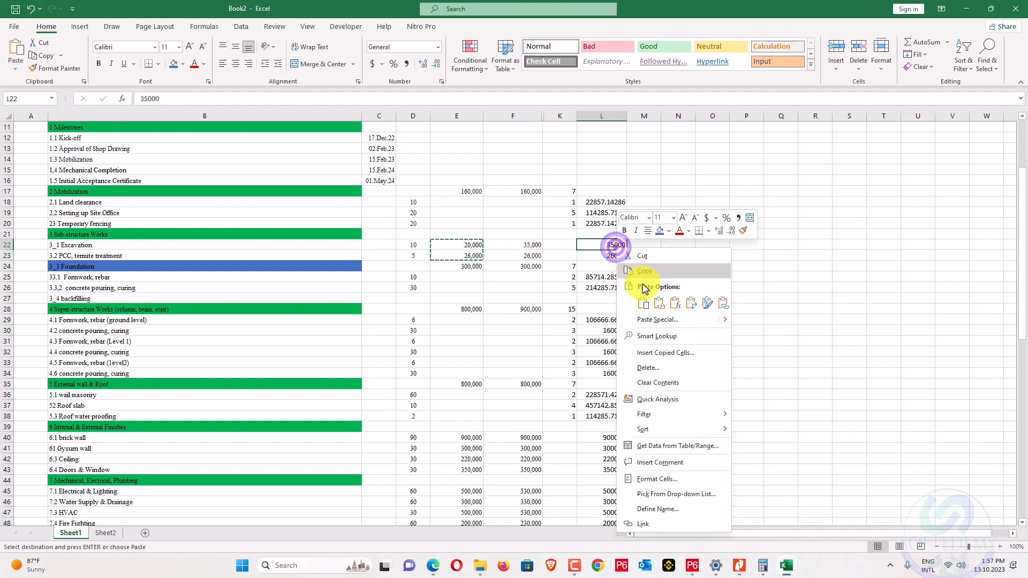
click(663, 300)
scroll(646, 291, up, 4)
click(608, 204)
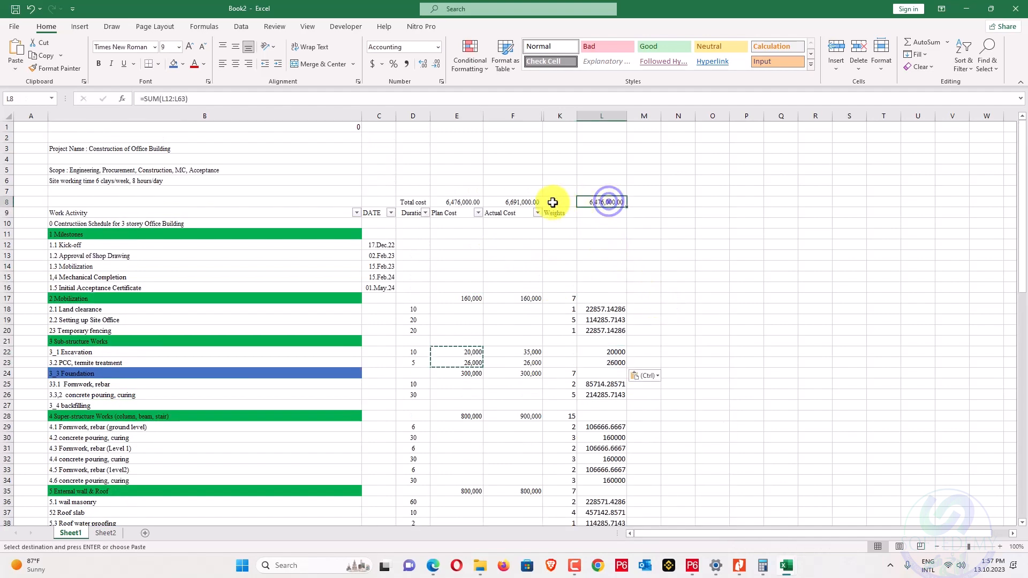
click(457, 202)
click(611, 202)
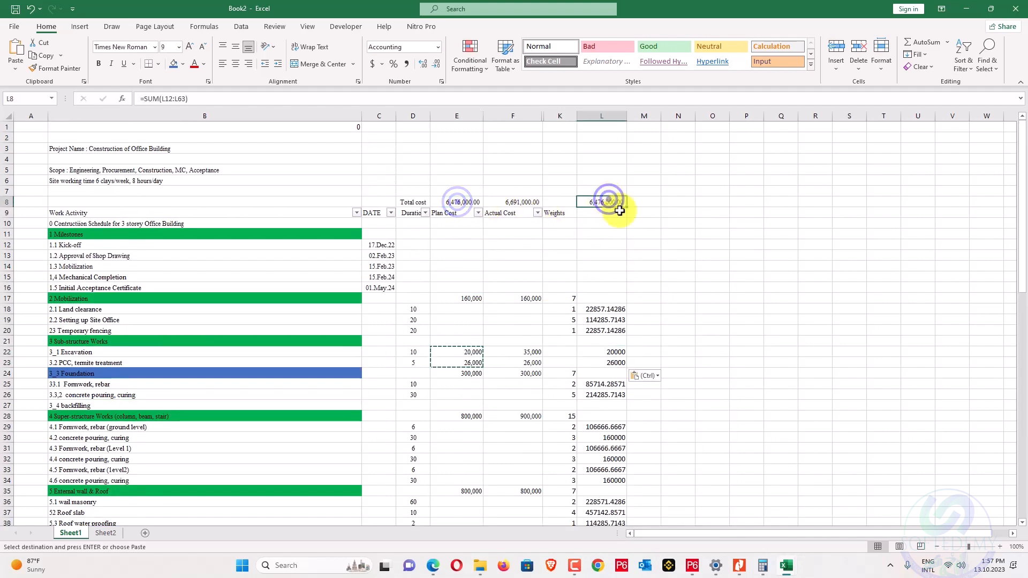
click(698, 257)
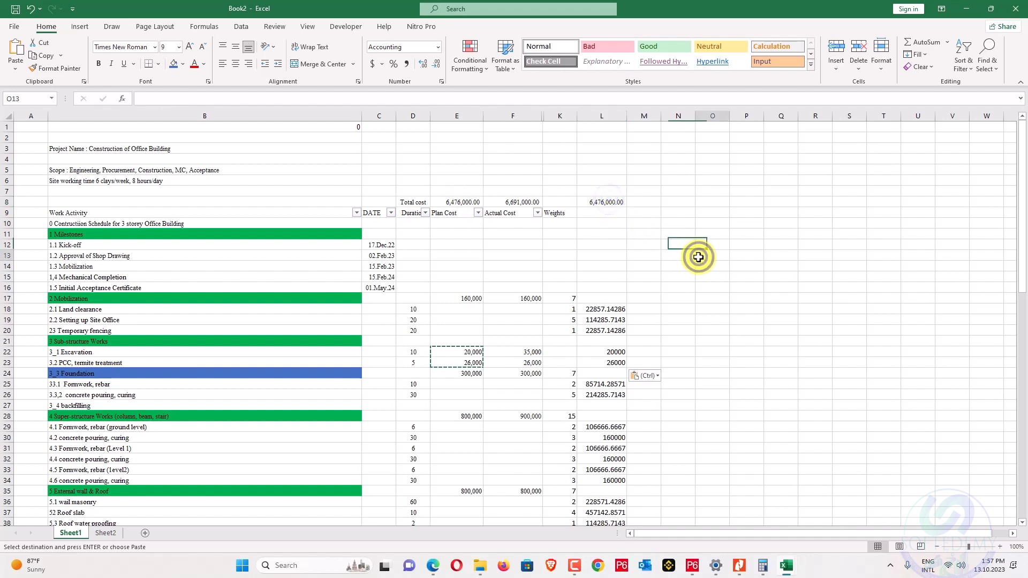
right_click(553, 112)
Unhide columns G–K, head column L 'Budgeted Cost', and switch to Primavera P6.
click(593, 278)
click(652, 267)
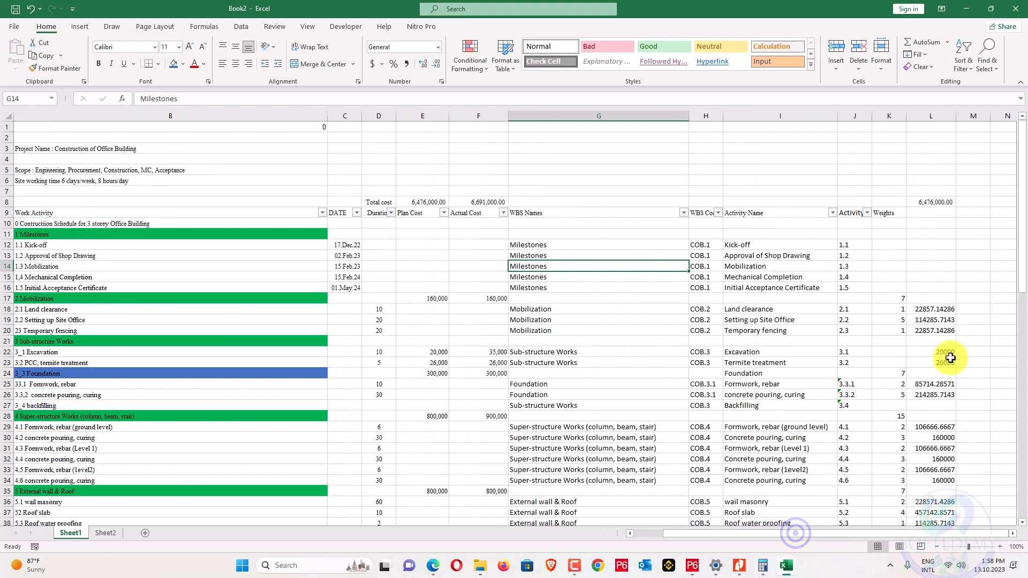
scroll(961, 316, down, 1)
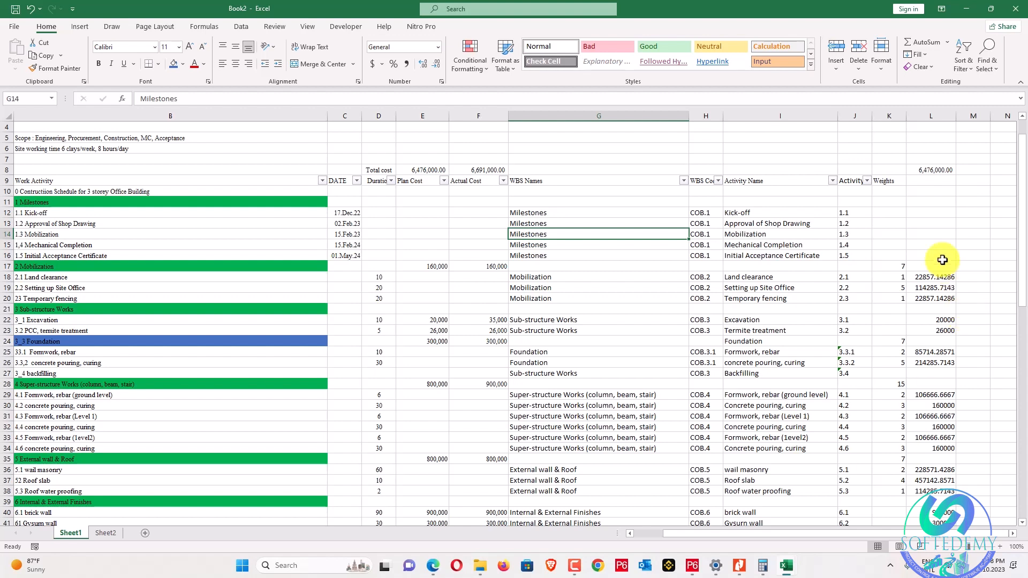
double_click(938, 179)
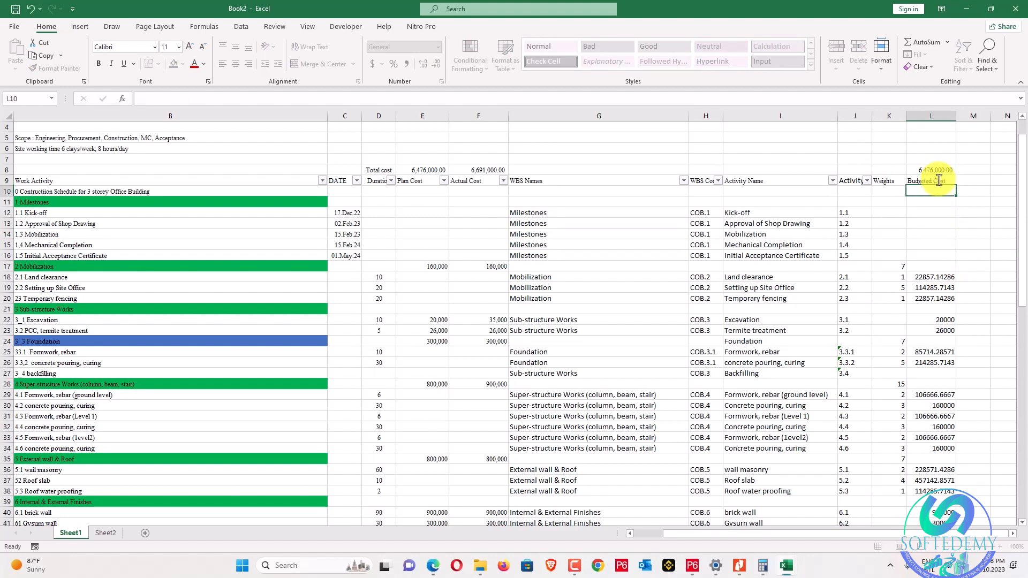
click(739, 566)
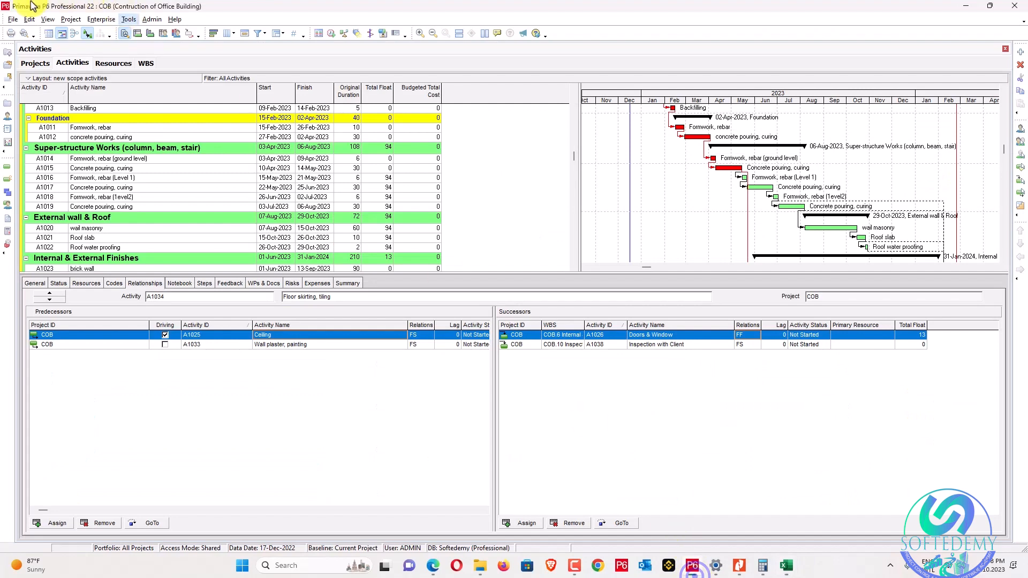
Start a spreadsheet (XLSX) export of the COB project's Resource Assignments.
click(12, 21)
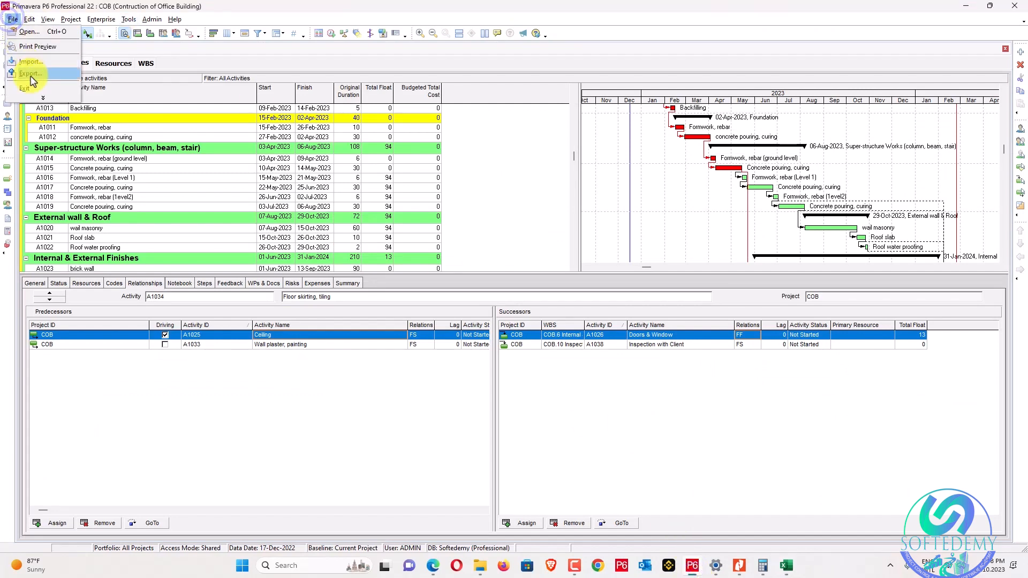
click(31, 75)
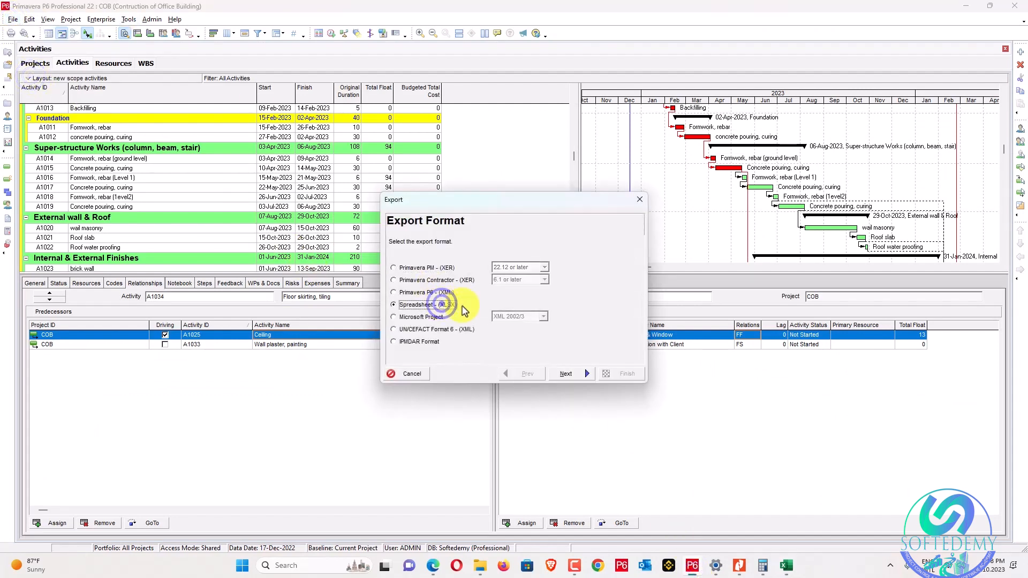
click(566, 373)
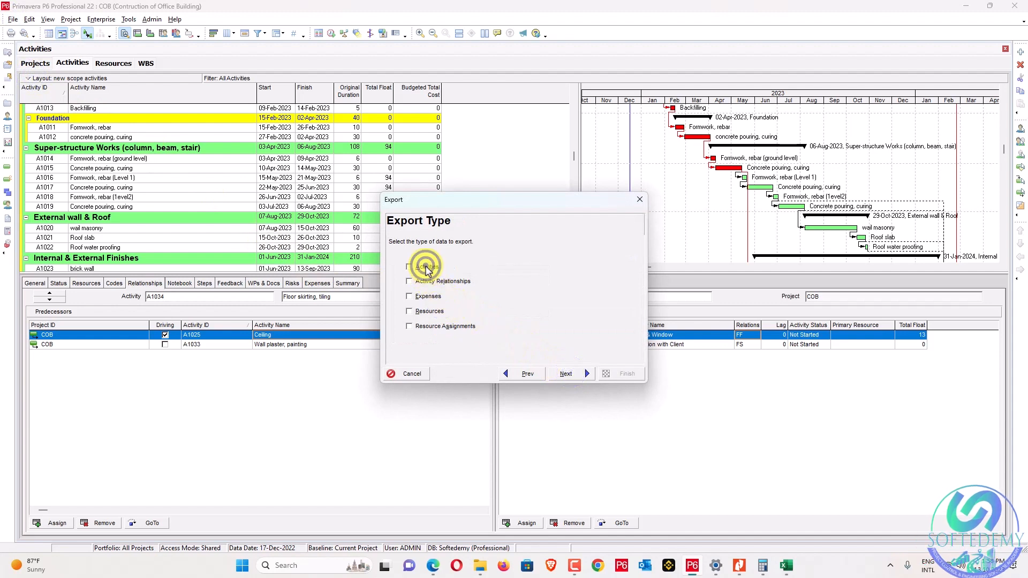
click(568, 374)
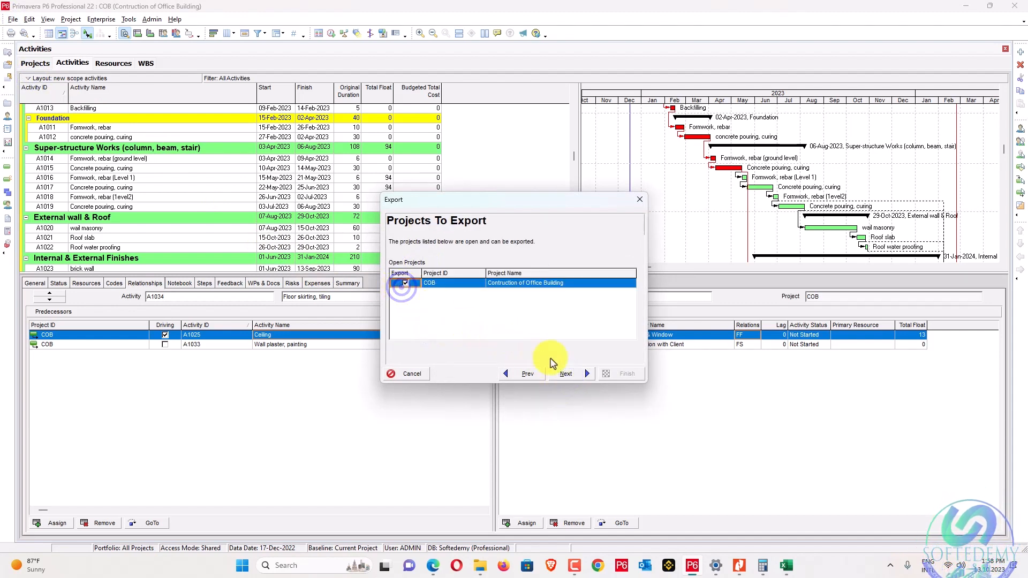
click(566, 375)
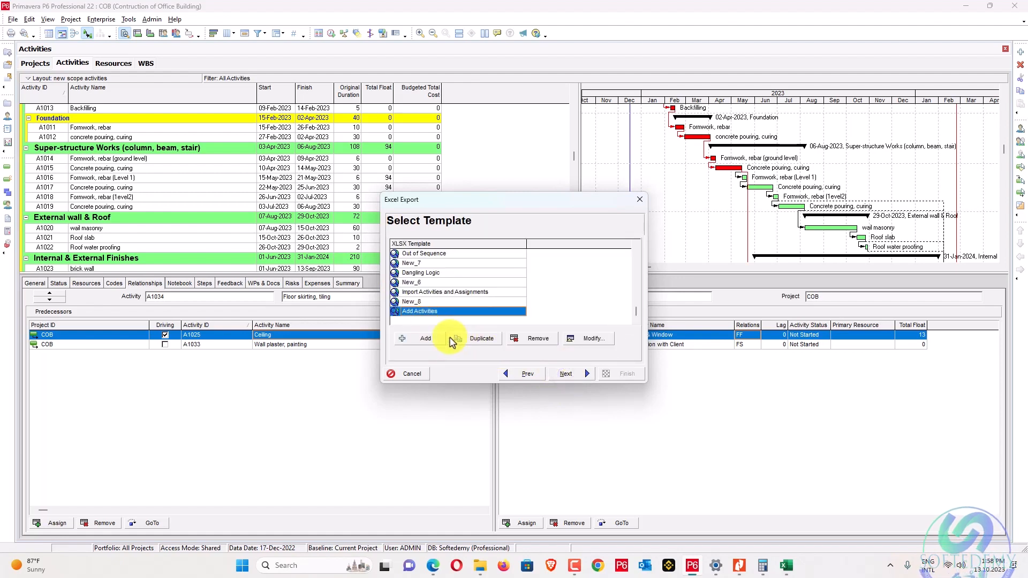
Create an 'Add Cost' export template that includes the Budgeted Units column.
click(431, 339)
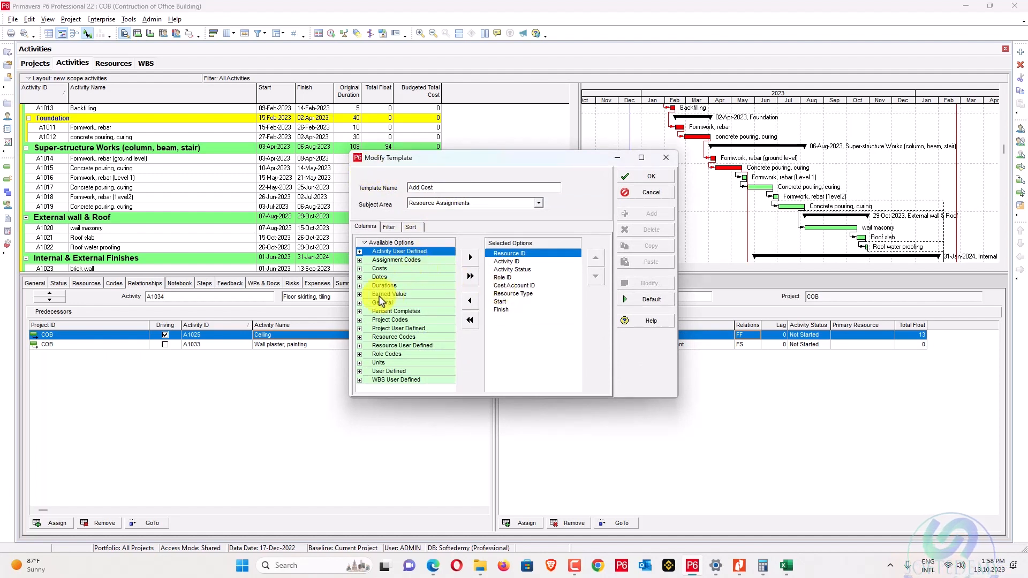
click(359, 363)
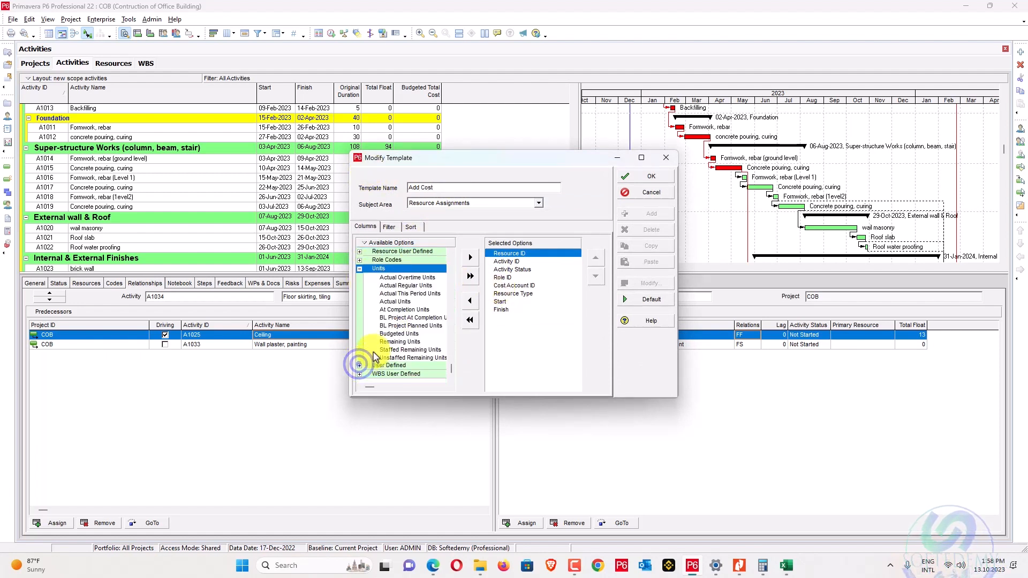
click(399, 333)
click(471, 257)
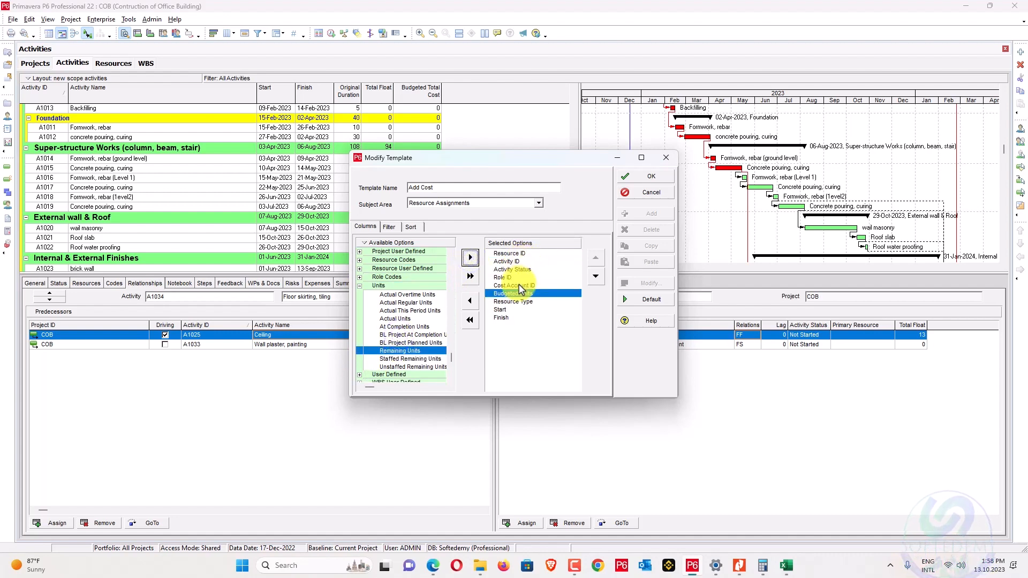
click(652, 177)
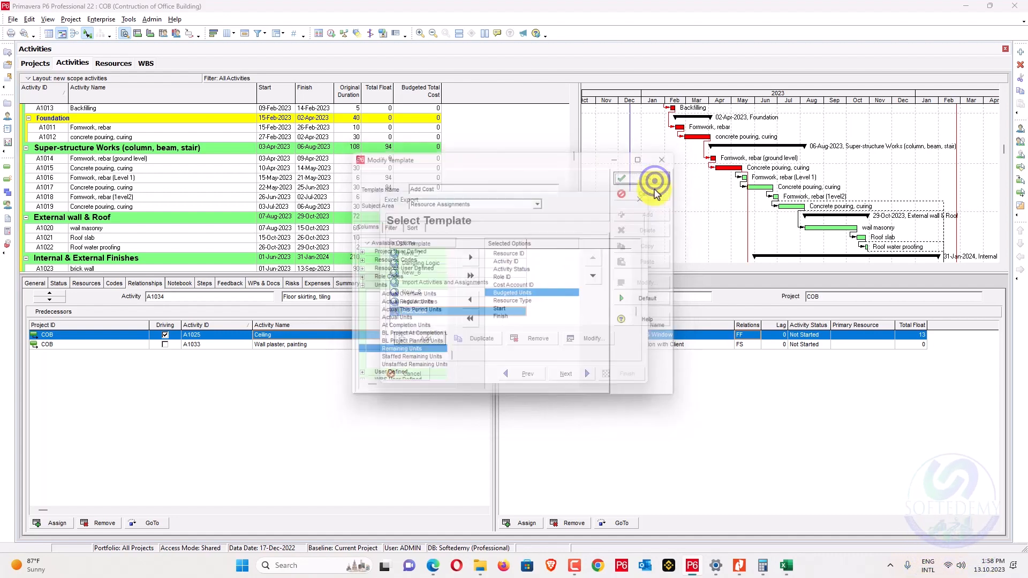
Finish exporting to COB-Activity Resource Assignments.xlsx and open its folder in Explorer.
click(582, 371)
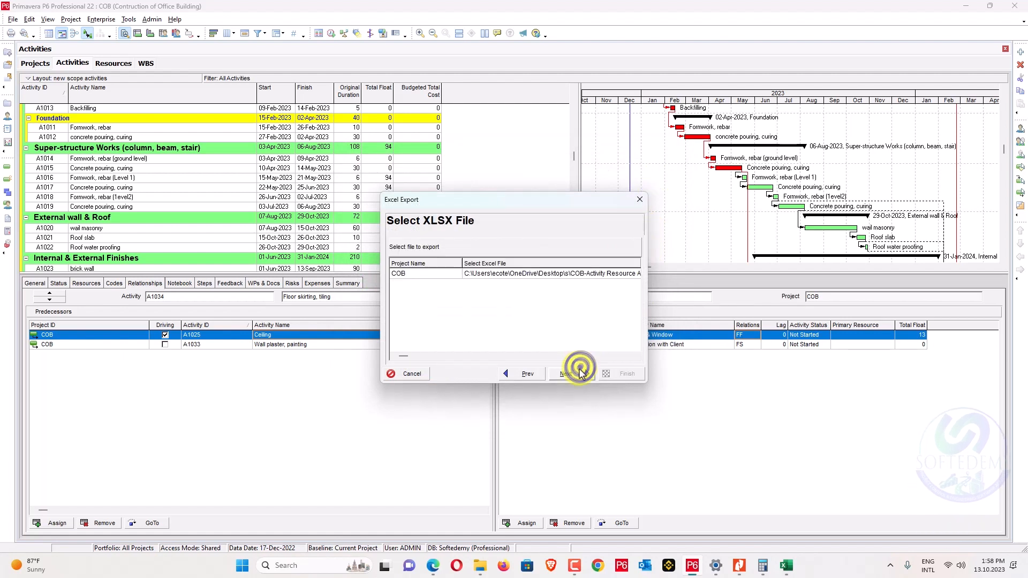
click(582, 372)
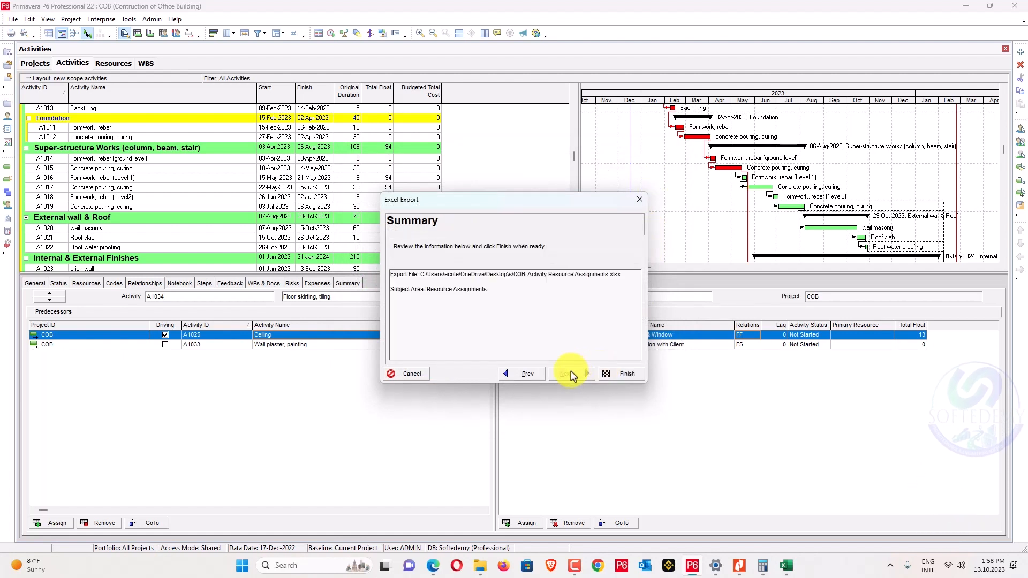
click(604, 373)
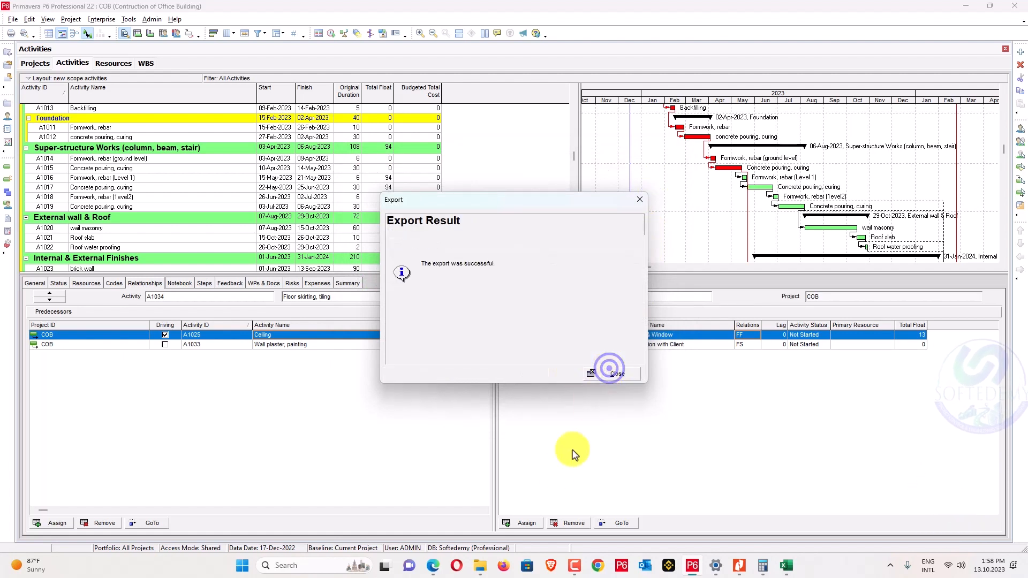
click(620, 375)
click(485, 566)
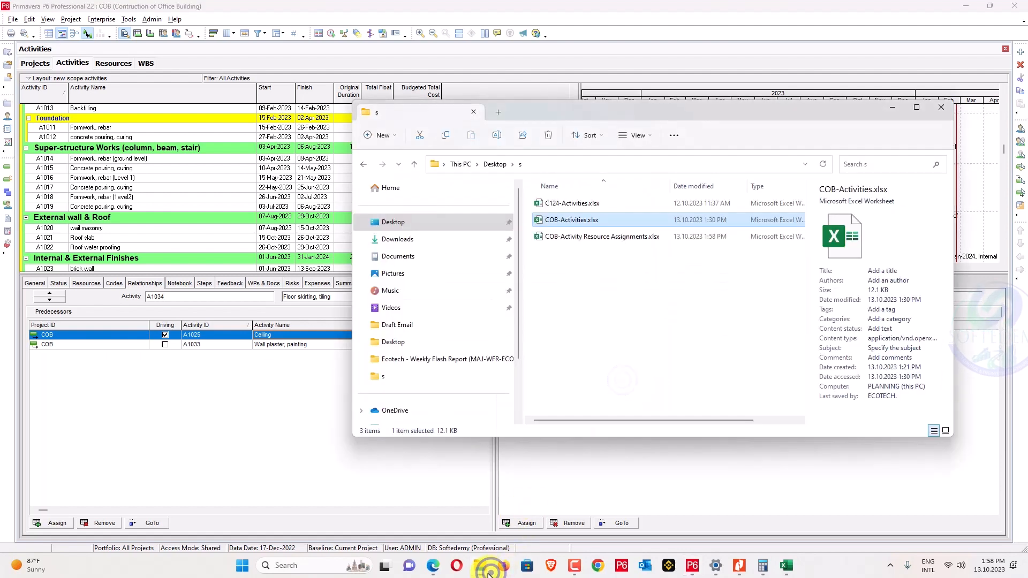
Open COB-Activity Resource Assignments.xlsx, autofit column A, then show P6's Resources list.
double_click(591, 243)
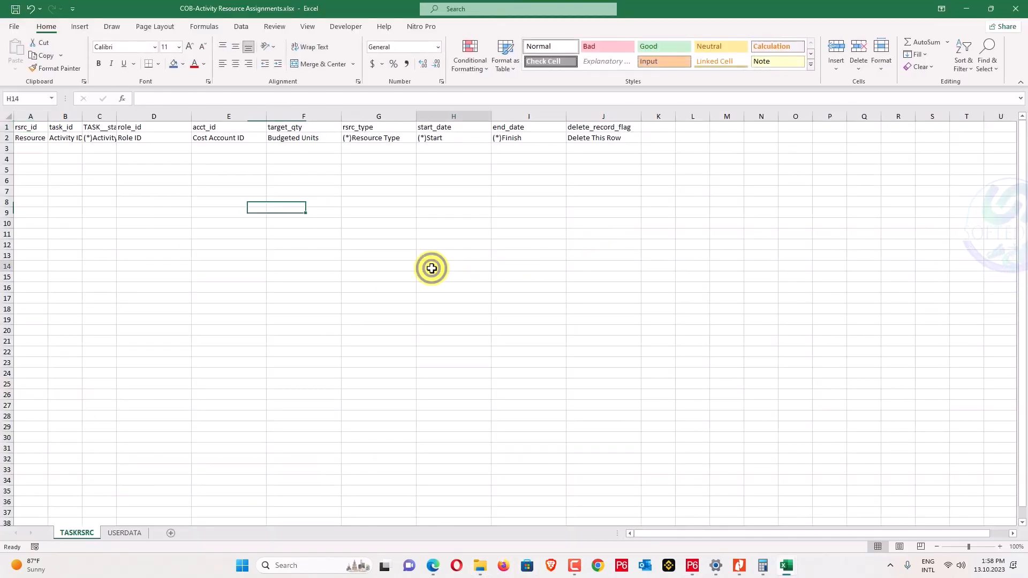
click(430, 267)
double_click(45, 116)
click(79, 160)
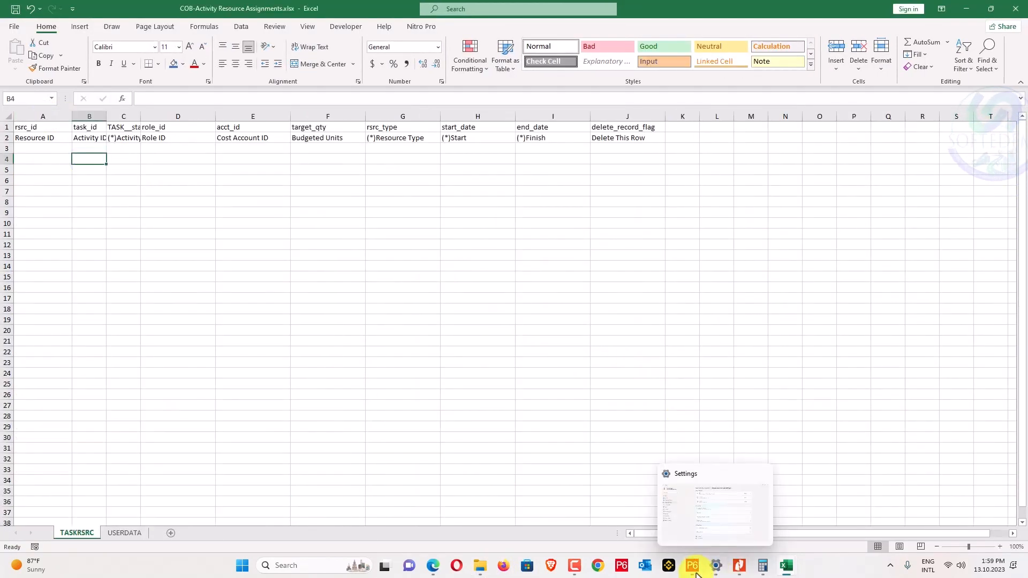
click(692, 565)
click(113, 63)
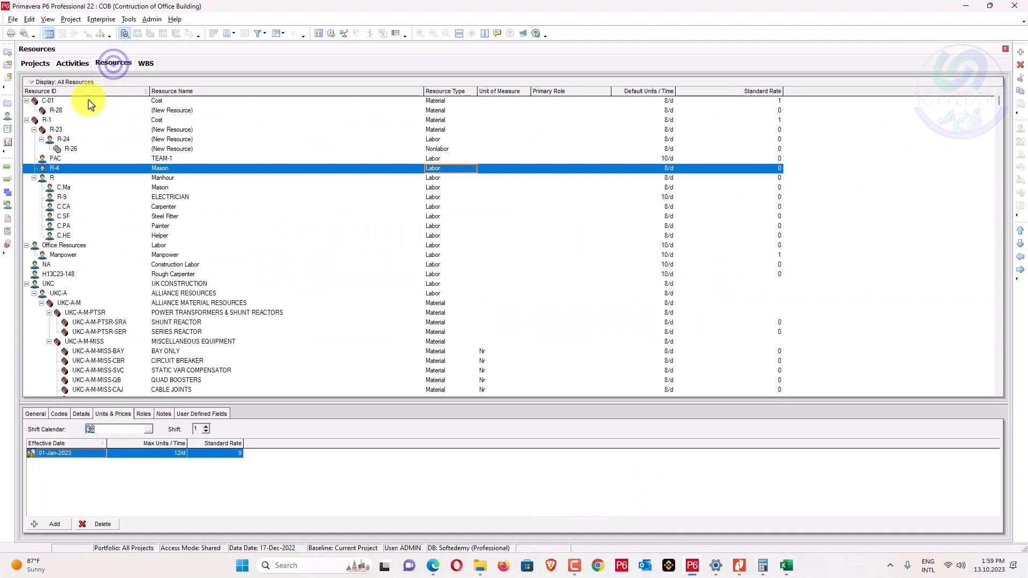
Enter resource ID C-01 in cell A3 of the COB-Activity Resource Assignments workbook and widen column B.
click(57, 104)
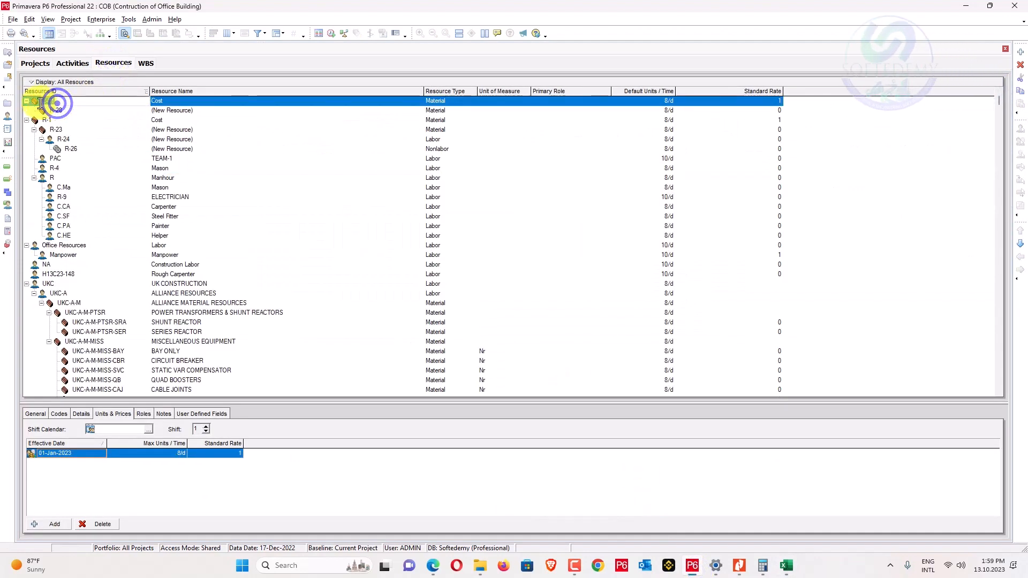
key(alt+Tab)
click(51, 149)
text(C-01)
click(55, 190)
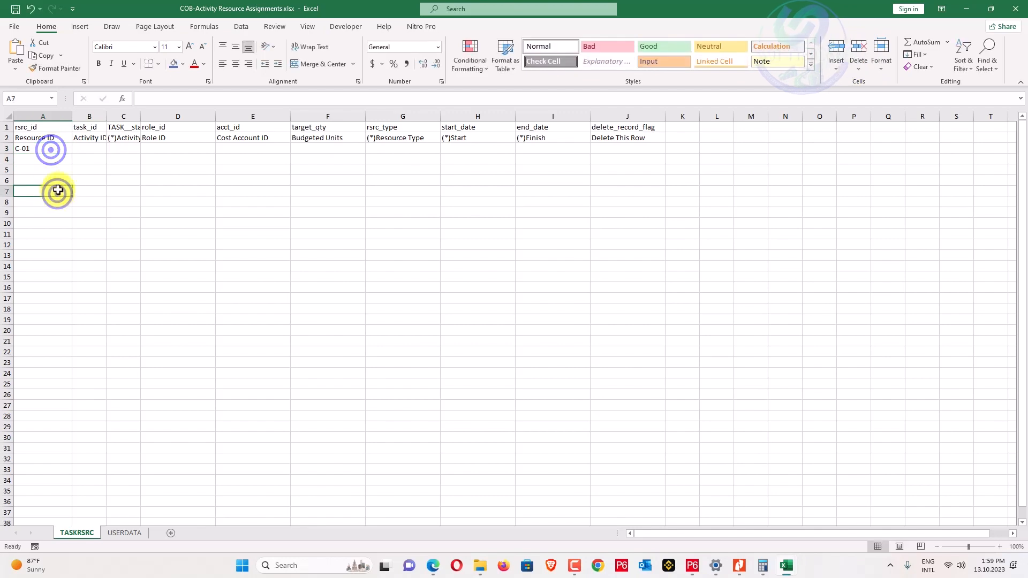
drag(105, 113, 145, 191)
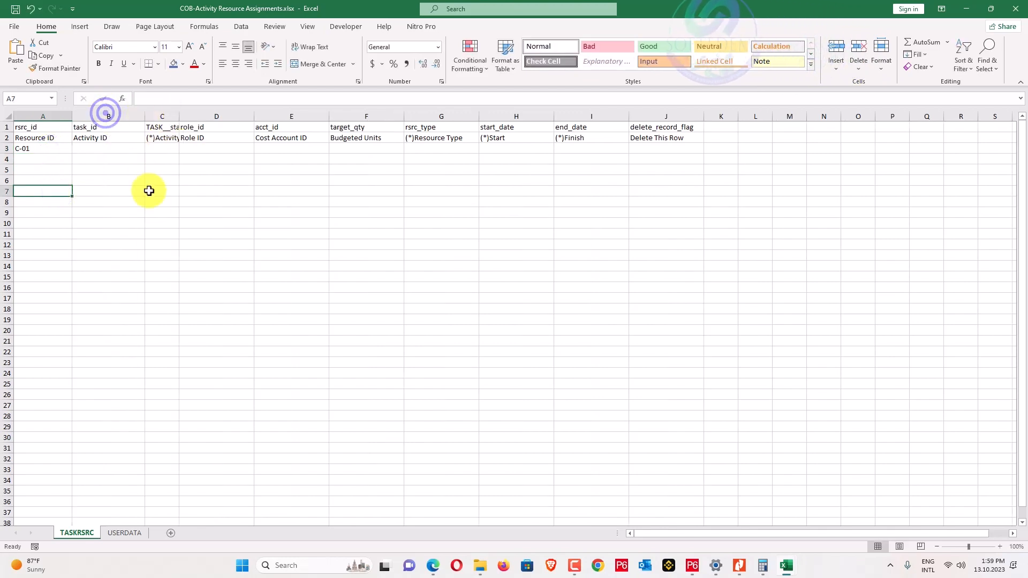
In P6's COB Activities view, select all activities from Kick-off A1001 onward and copy them for Excel.
key(alt+Tab)
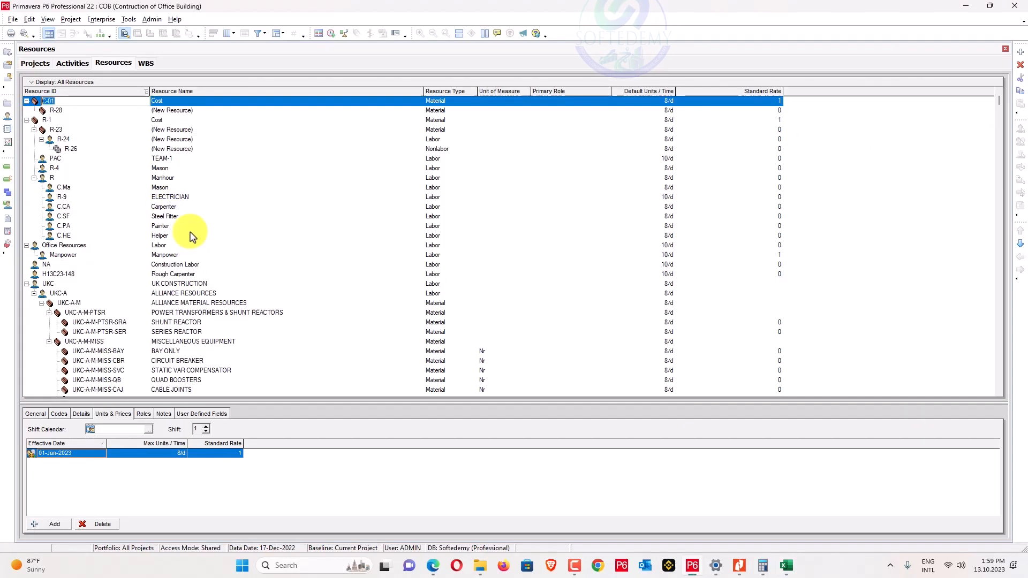
key(alt+Tab)
key(alt+Tab)
click(54, 100)
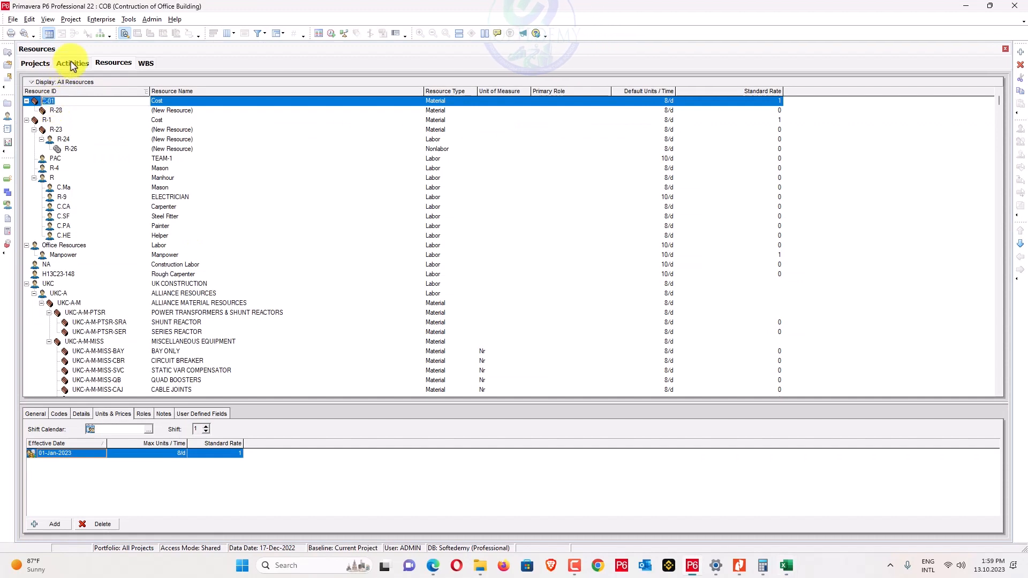
click(73, 64)
scroll(115, 202, up, 3)
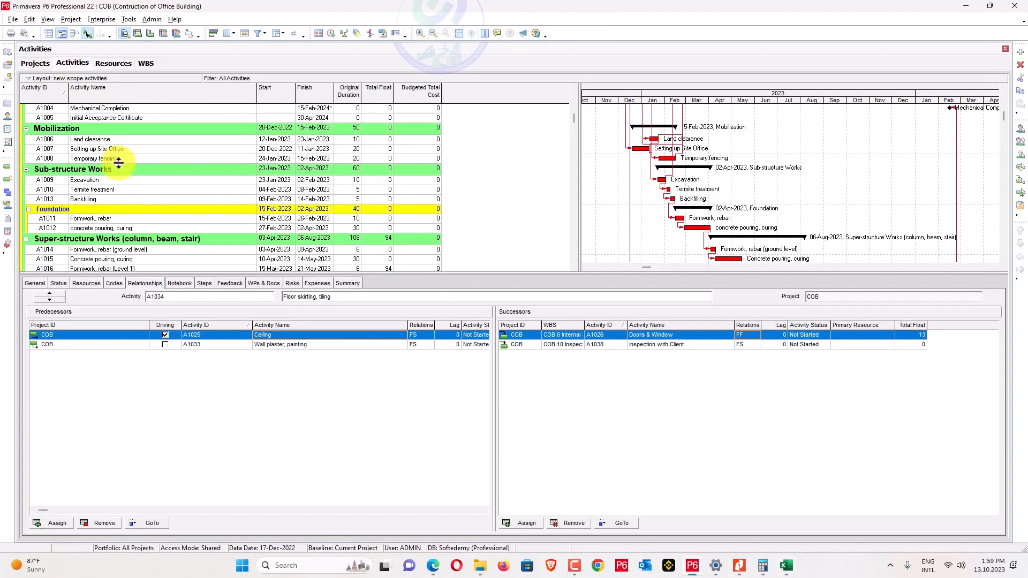
scroll(118, 162, up, 2)
click(80, 132)
scroll(114, 160, down, 5)
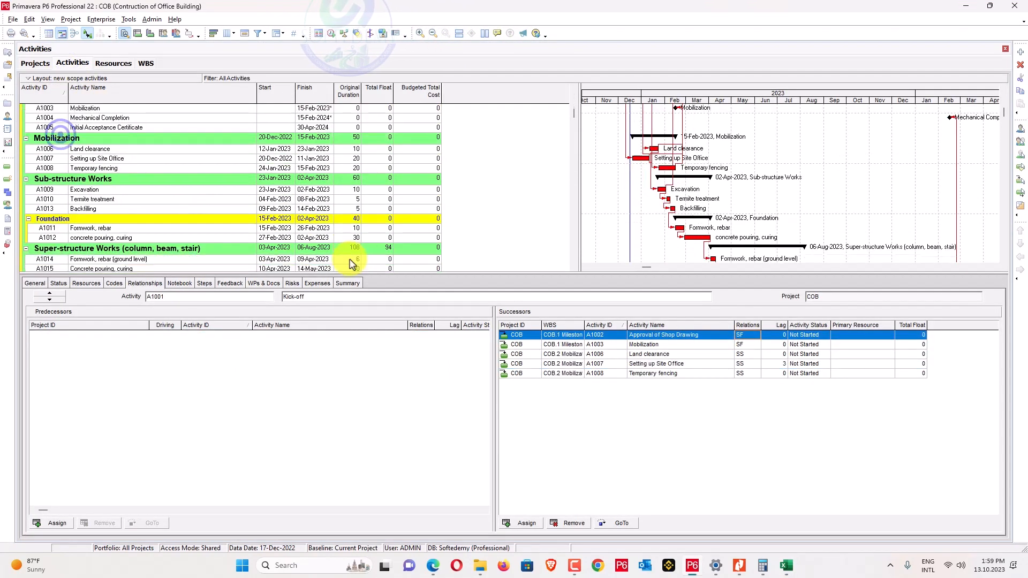
scroll(571, 156, down, 7)
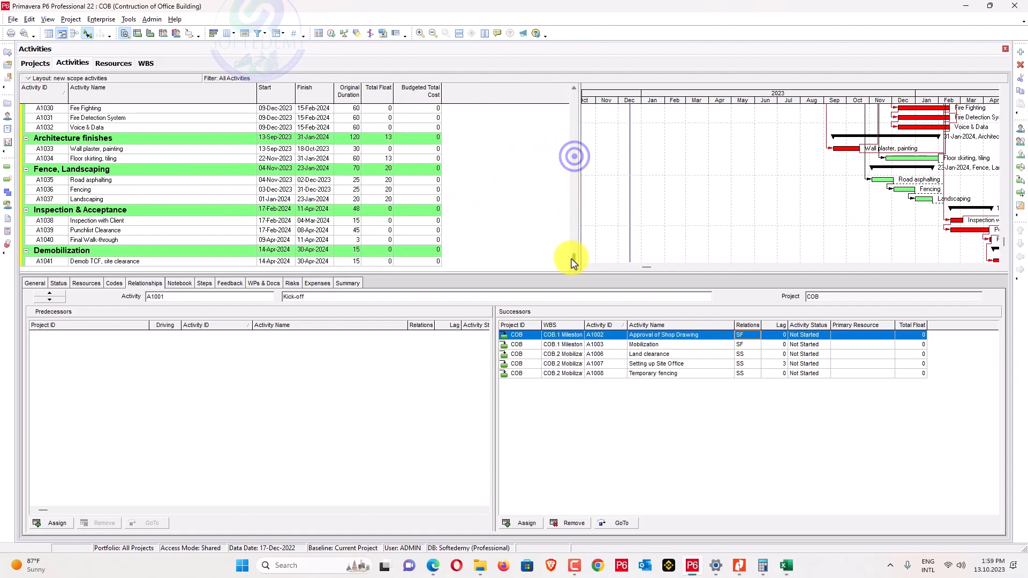
key(ctrl+a)
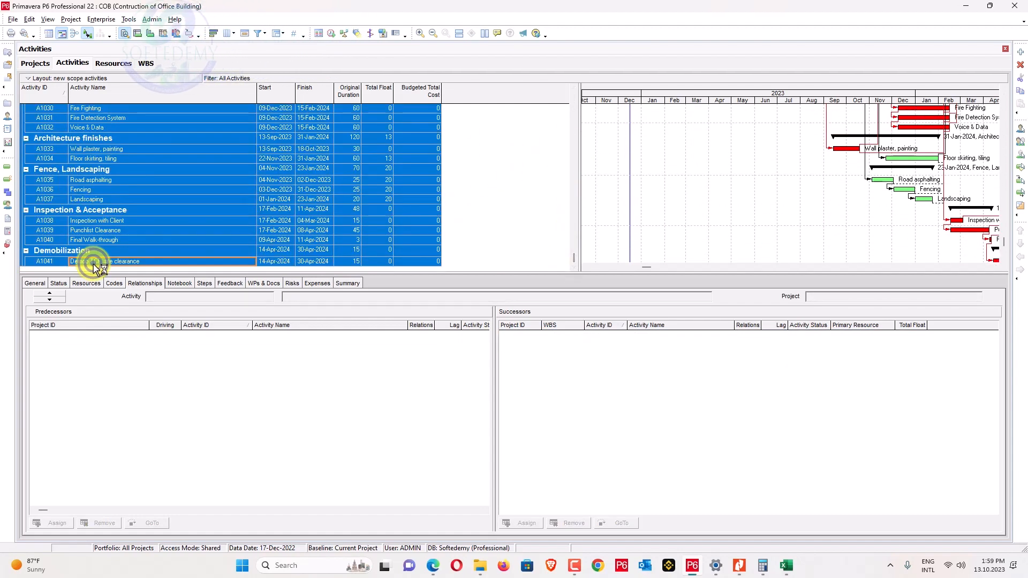
key(alt+Tab)
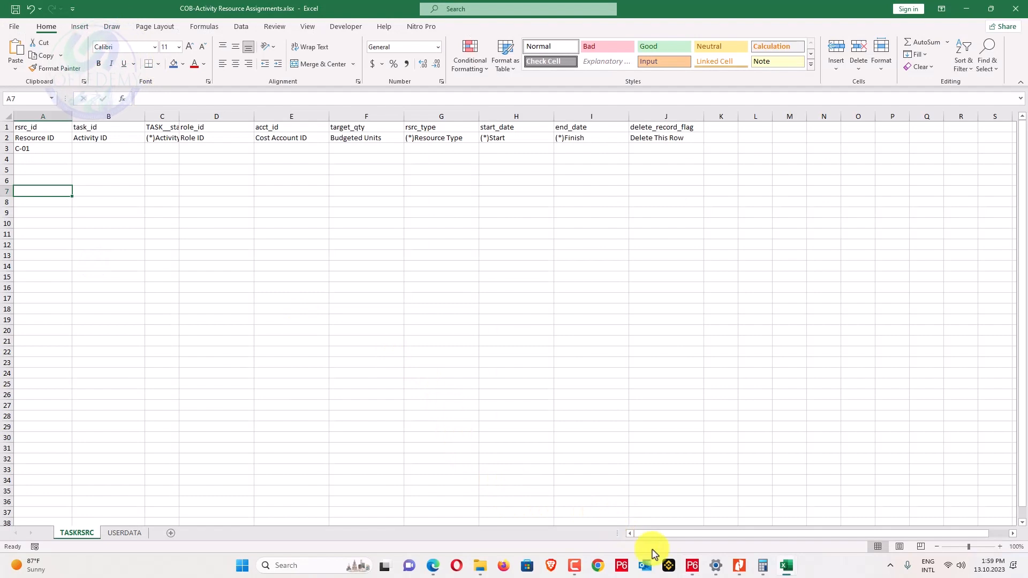
Paste the copied P6 activities at A1 of a new Sheet3 in Book2.
mouse_move(786, 566)
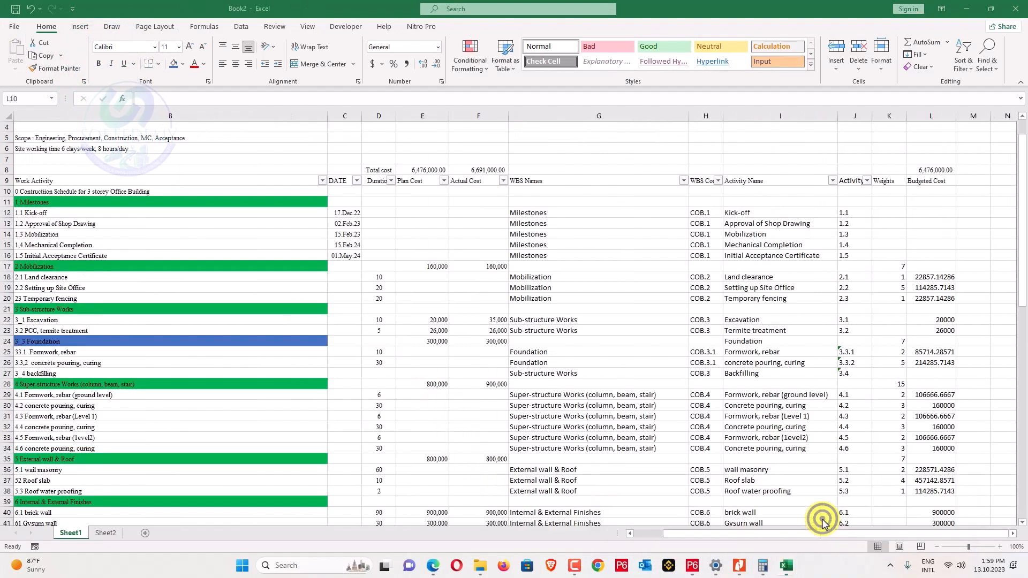
click(785, 517)
click(145, 533)
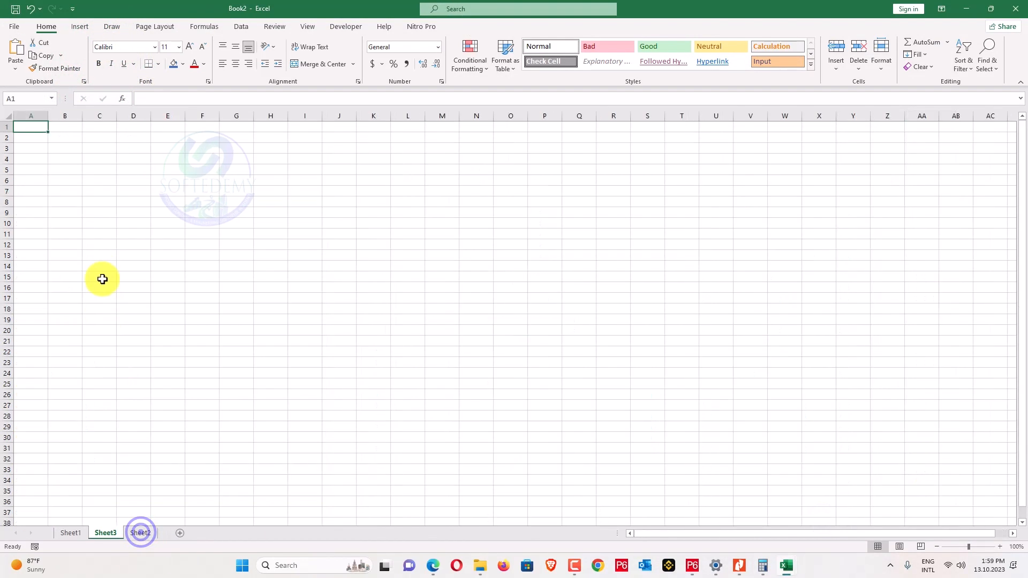
key(ctrl+v)
Strip the leading padding from column A's Activity IDs (96 replacements) and autofit columns A and B.
click(41, 130)
click(31, 115)
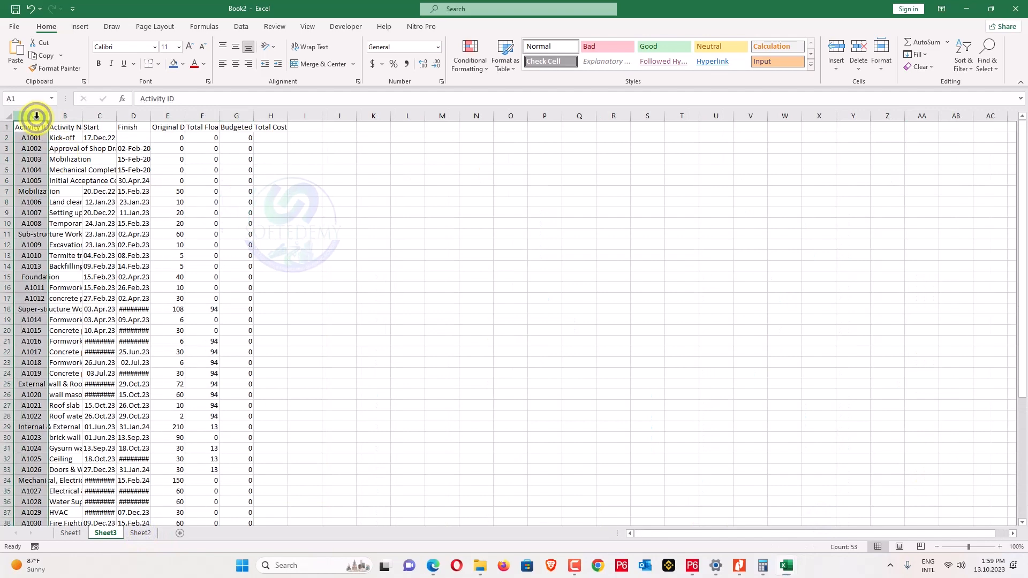
key(ctrl+f)
click(298, 317)
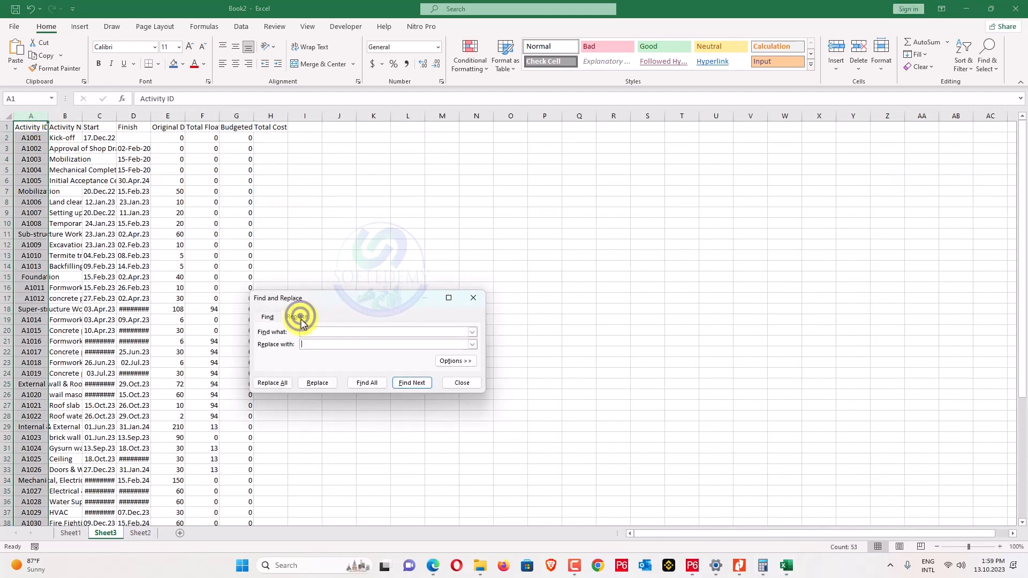
click(273, 383)
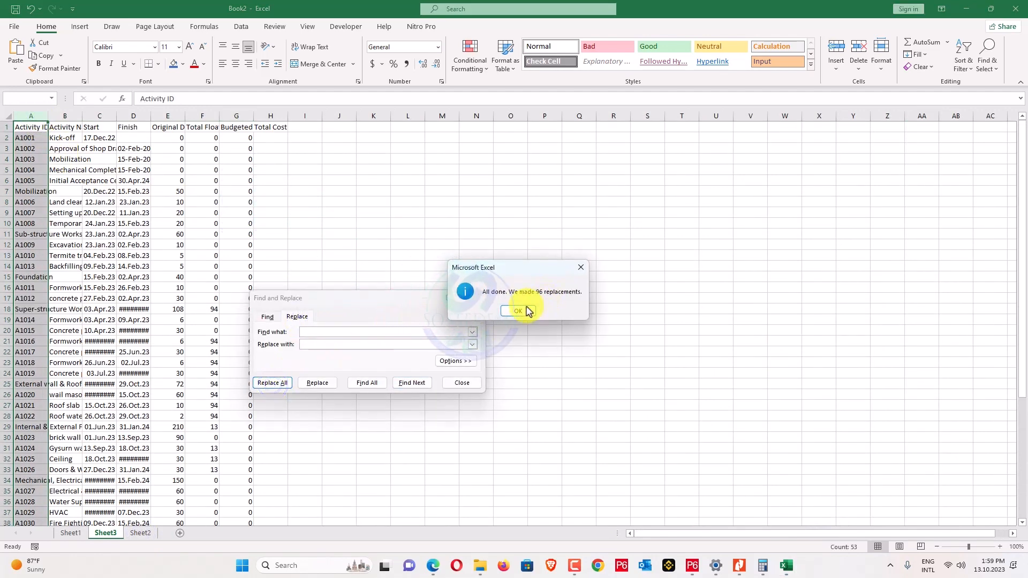
click(523, 309)
click(571, 274)
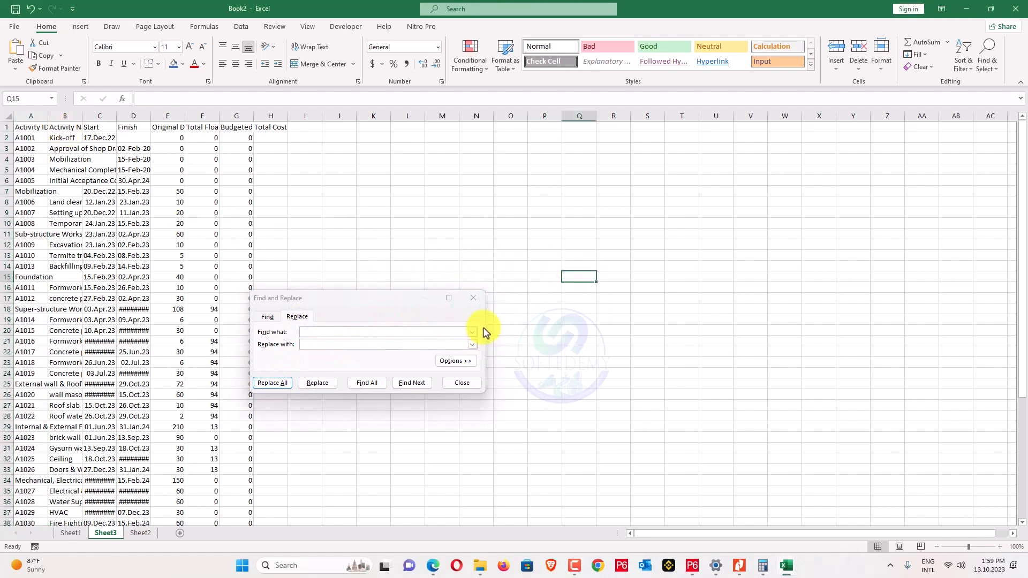
click(475, 302)
double_click(48, 115)
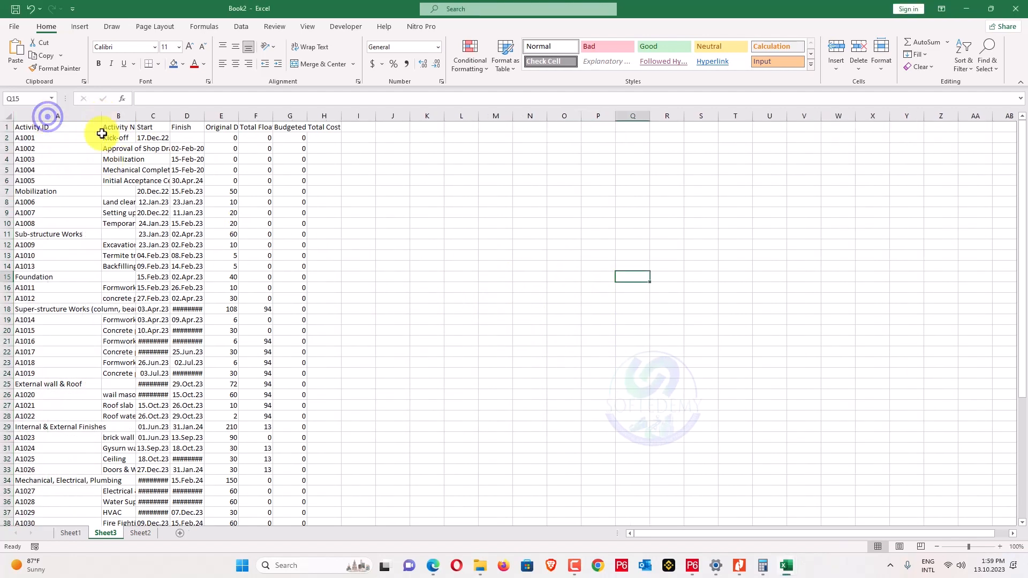
click(126, 159)
double_click(135, 116)
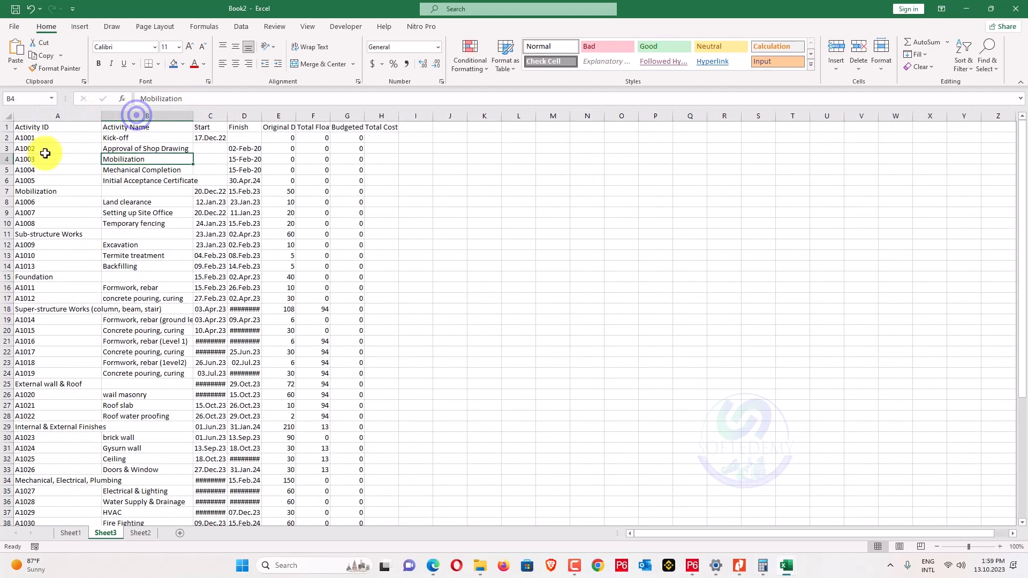
Duplicate Activity IDs A2:A53 into column H starting at H2, then return to Sheet1.
drag(51, 137, 43, 494)
key(ctrl+c)
scroll(355, 264, up, 6)
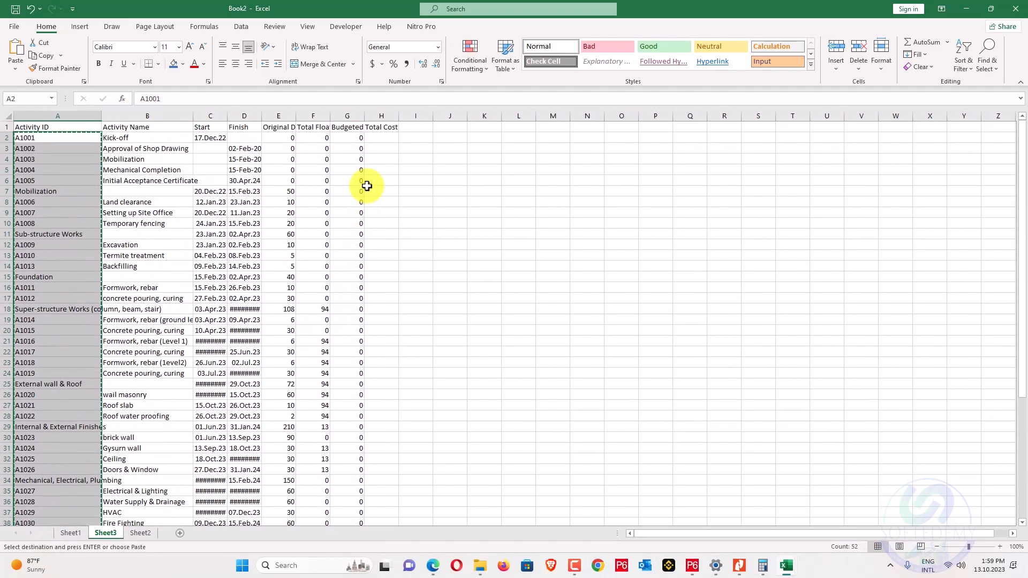
right_click(382, 135)
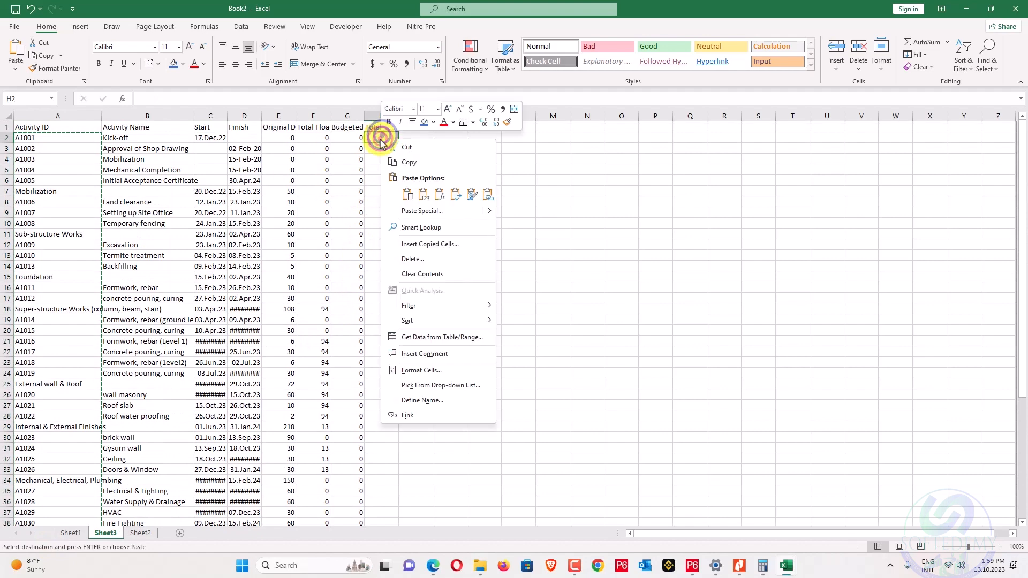
click(425, 197)
key(Escape)
click(71, 533)
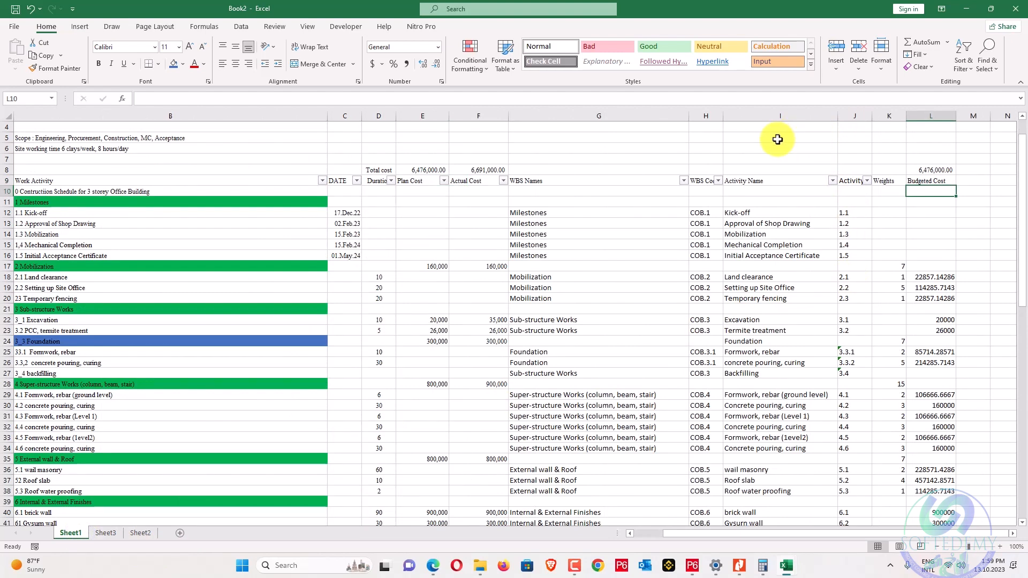
Insert a new column J before Activity on Sheet1 with the header 'Activity ID'.
click(864, 534)
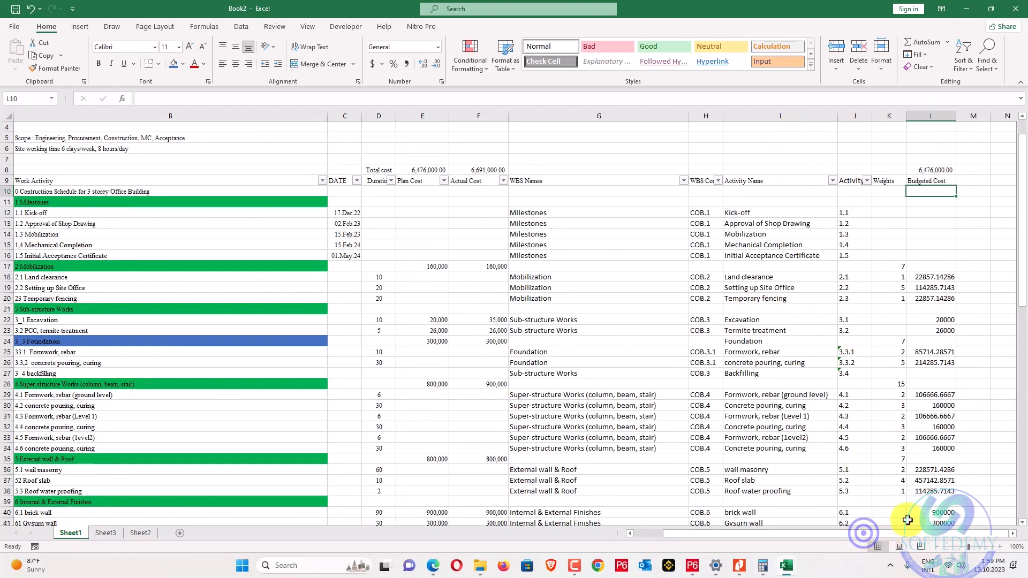
click(855, 118)
right_click(856, 118)
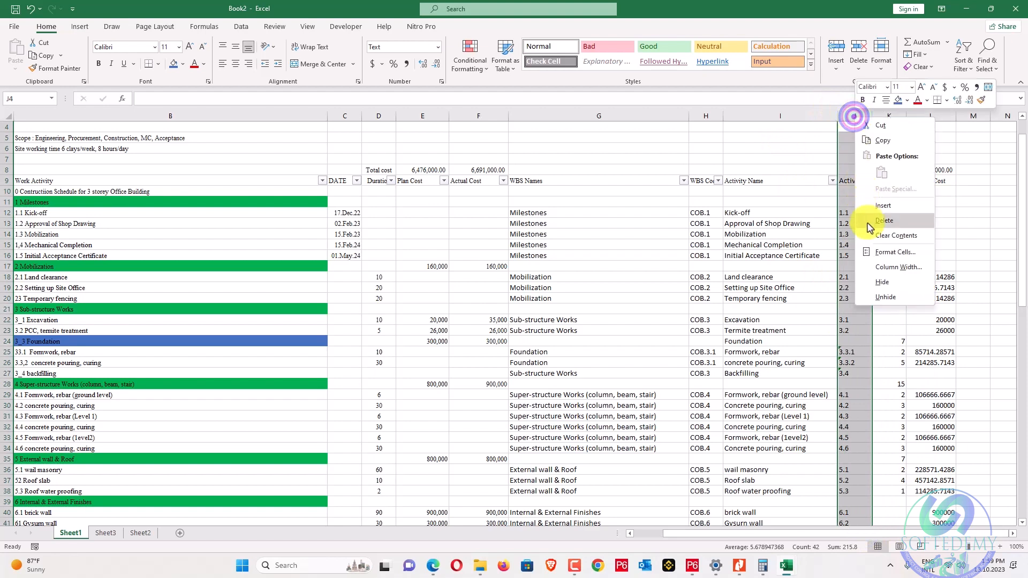
click(878, 203)
click(920, 180)
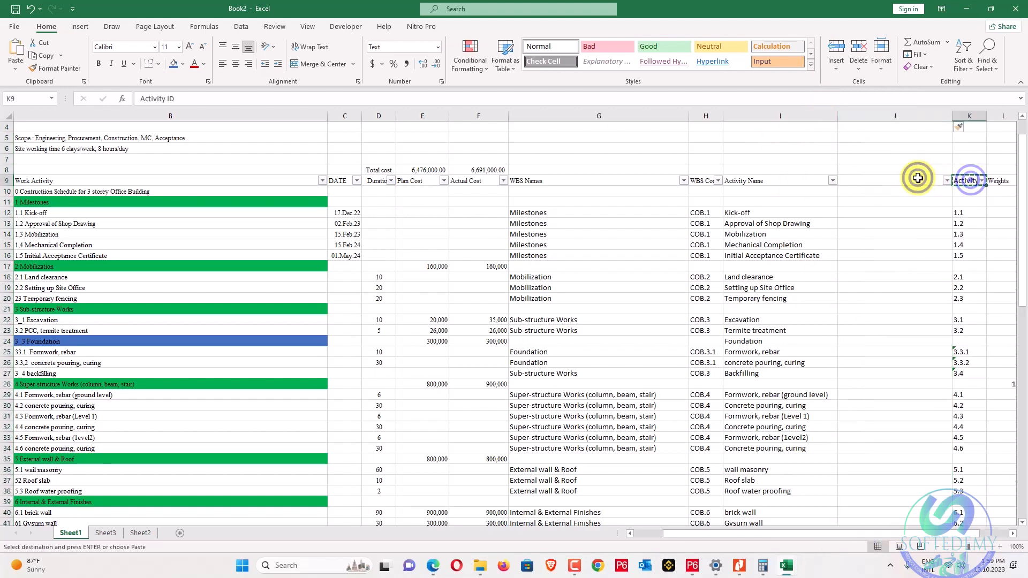
text(Activity ID)
click(906, 222)
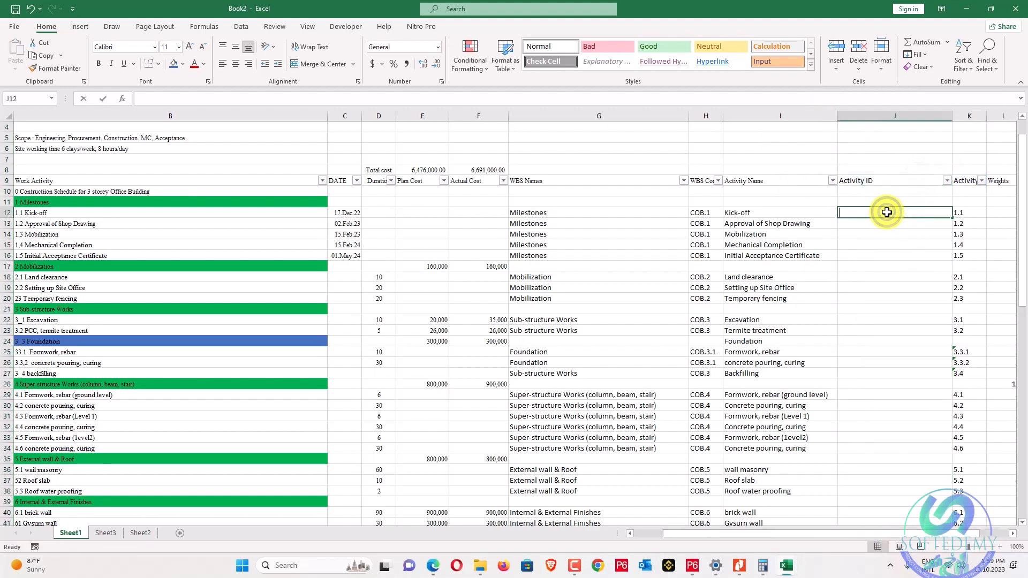
Build an exact-match VLOOKUP in J12 looking up I12 against Sheet3!B:H.
text(=v)
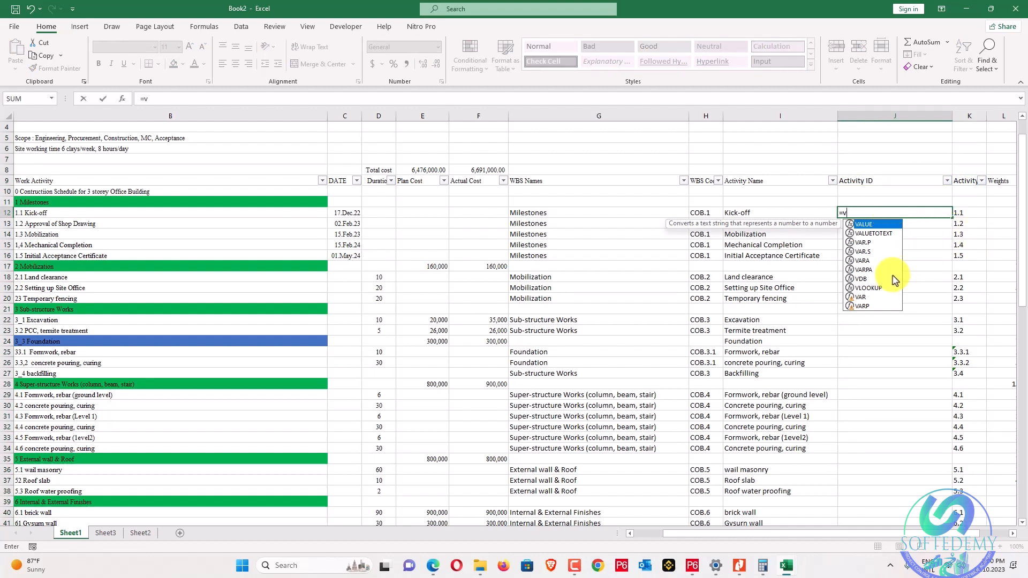
double_click(876, 290)
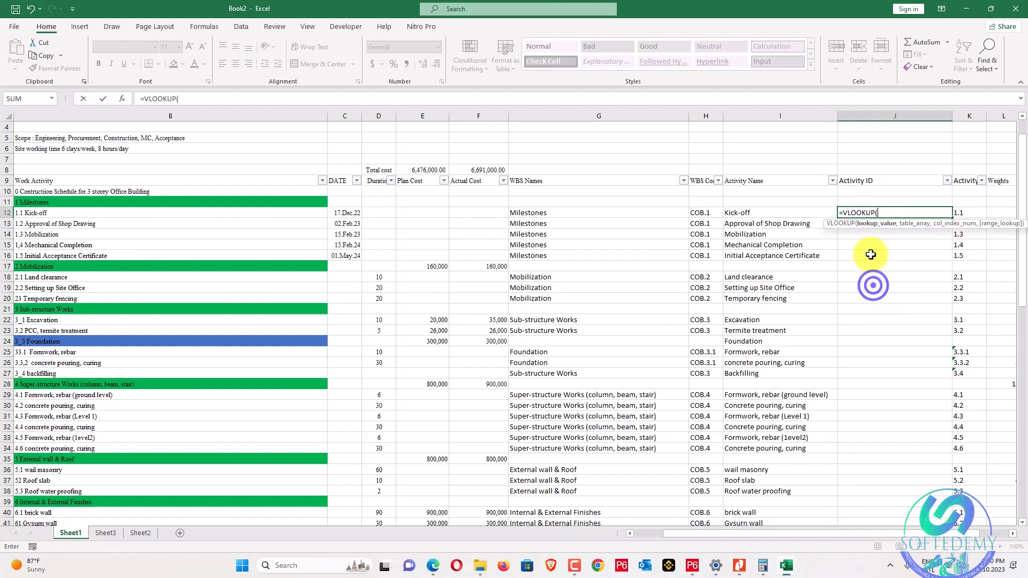
click(766, 216)
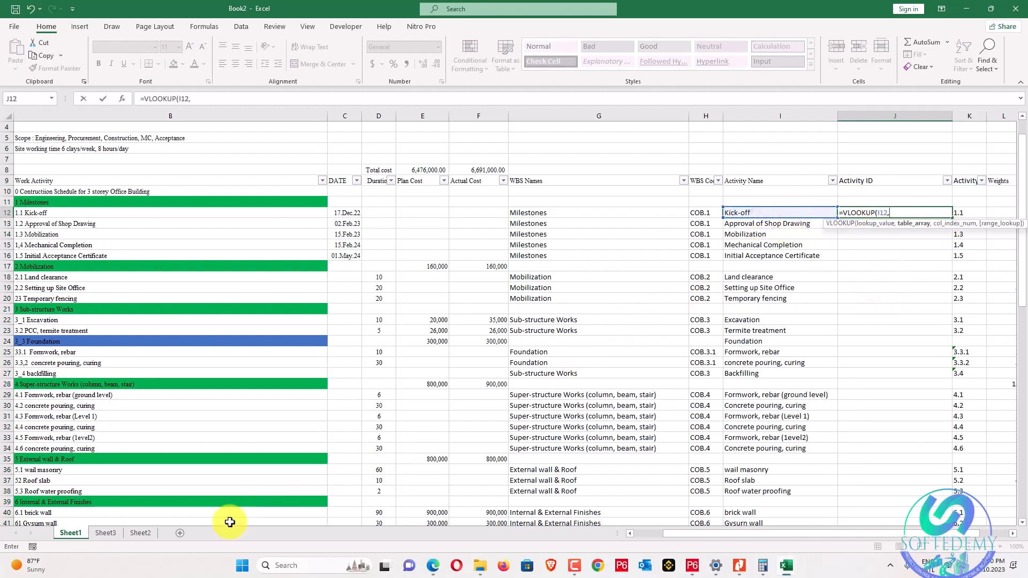
click(114, 539)
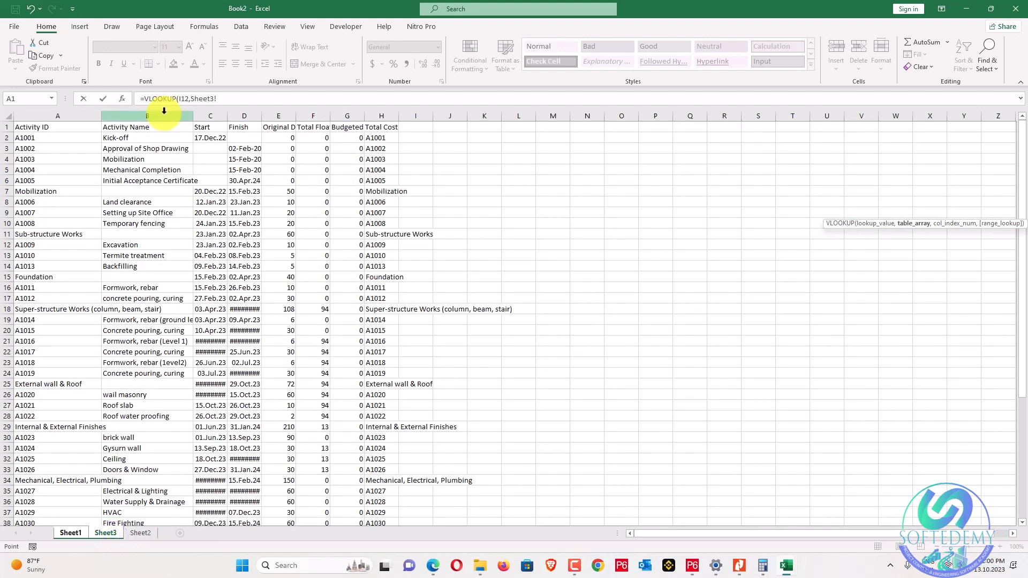
drag(157, 109, 374, 110)
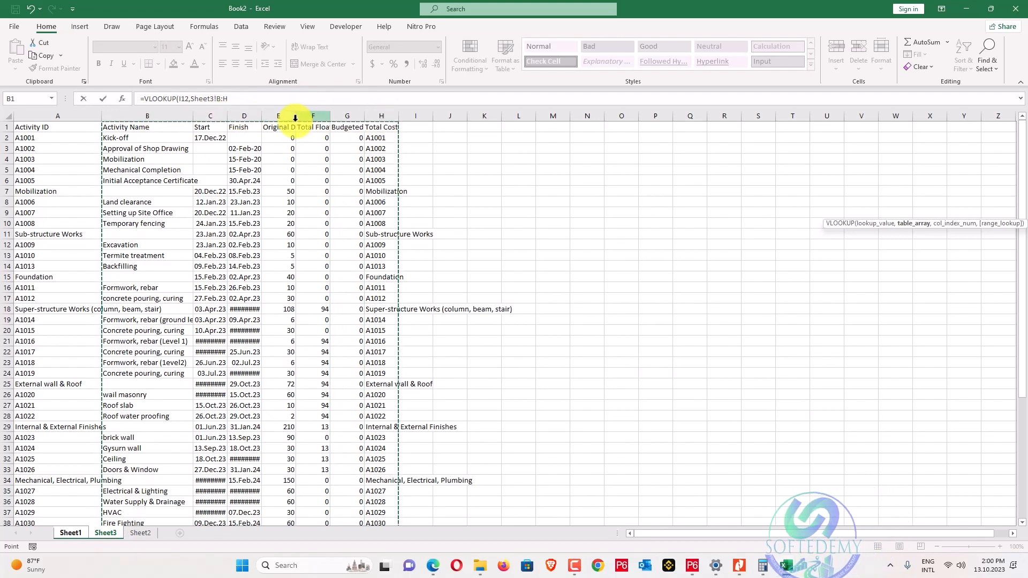
text(,)
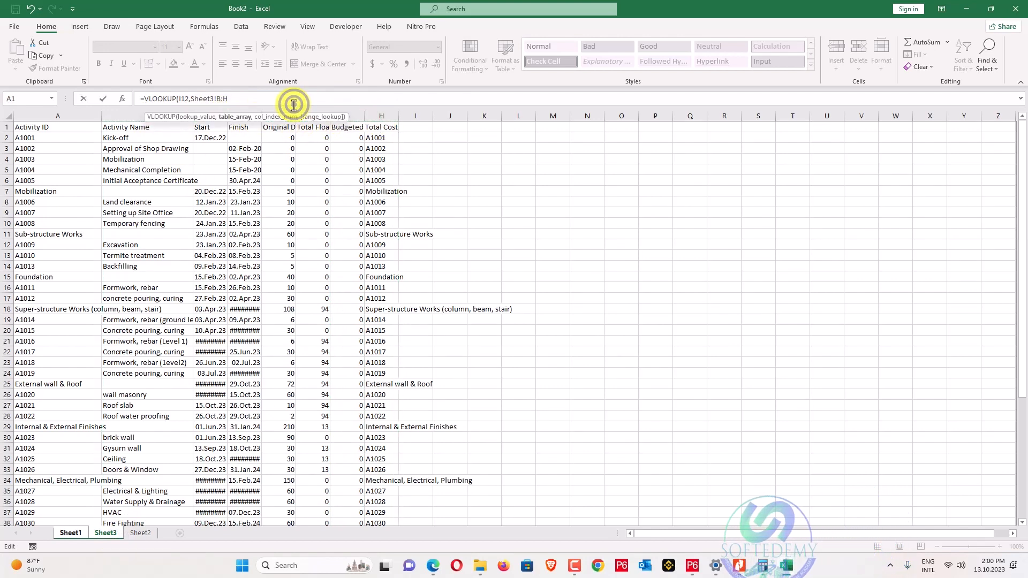
text(f,)
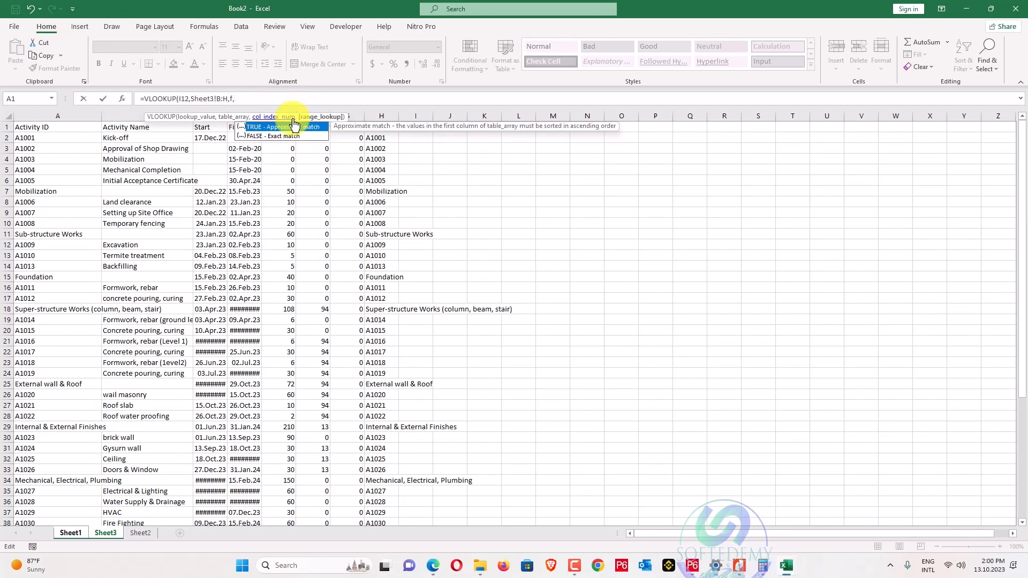
double_click(285, 137)
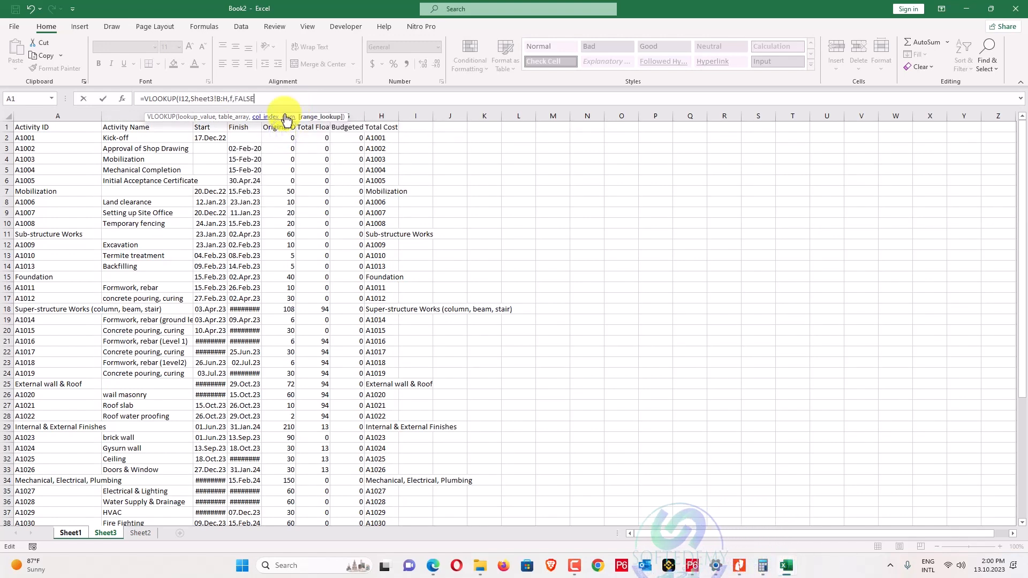
text())
key(Return)
Copy the J12 lookup down column J, adjust its column index, and bring up Sheet3.
click(933, 212)
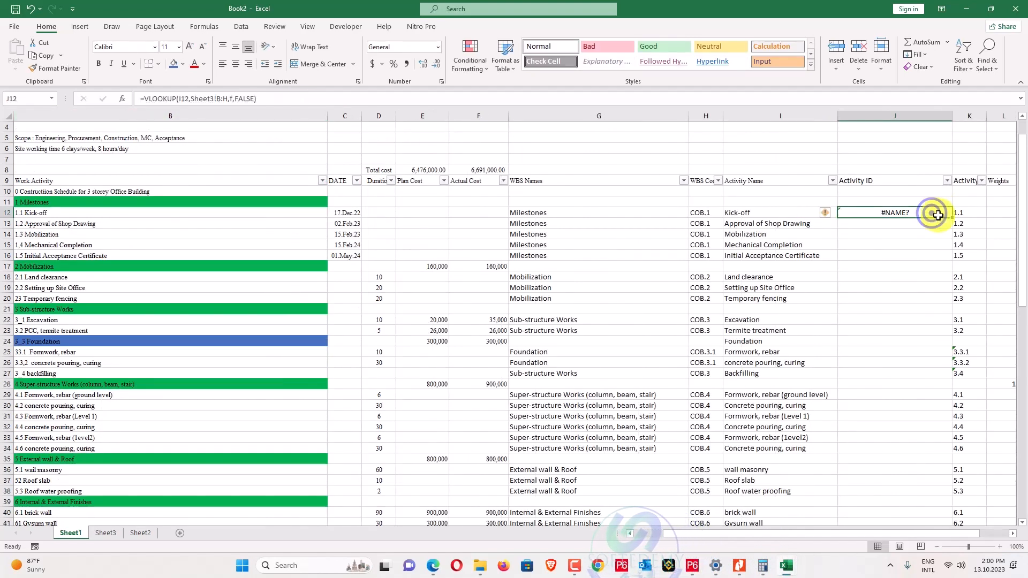
double_click(952, 217)
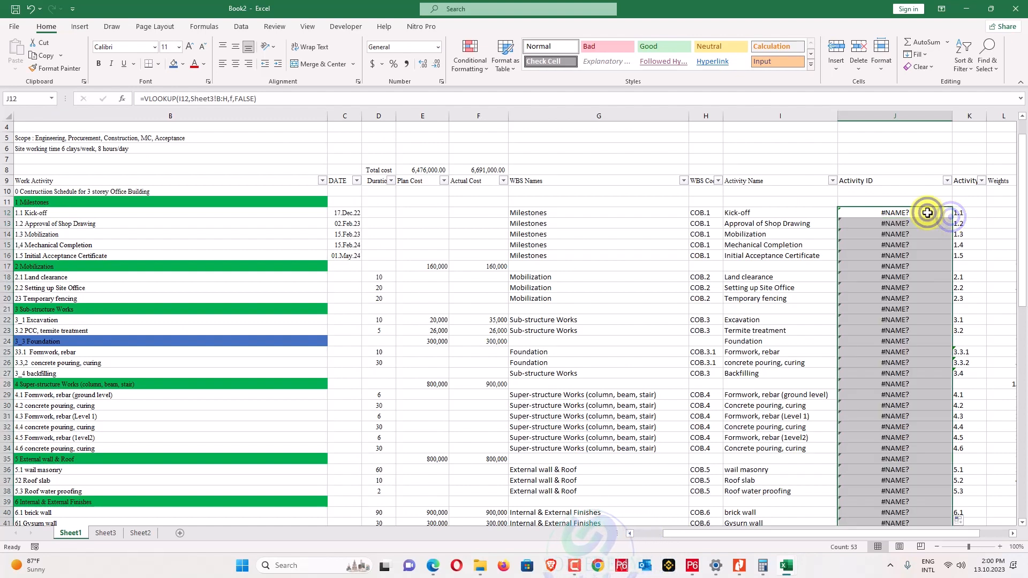
click(926, 213)
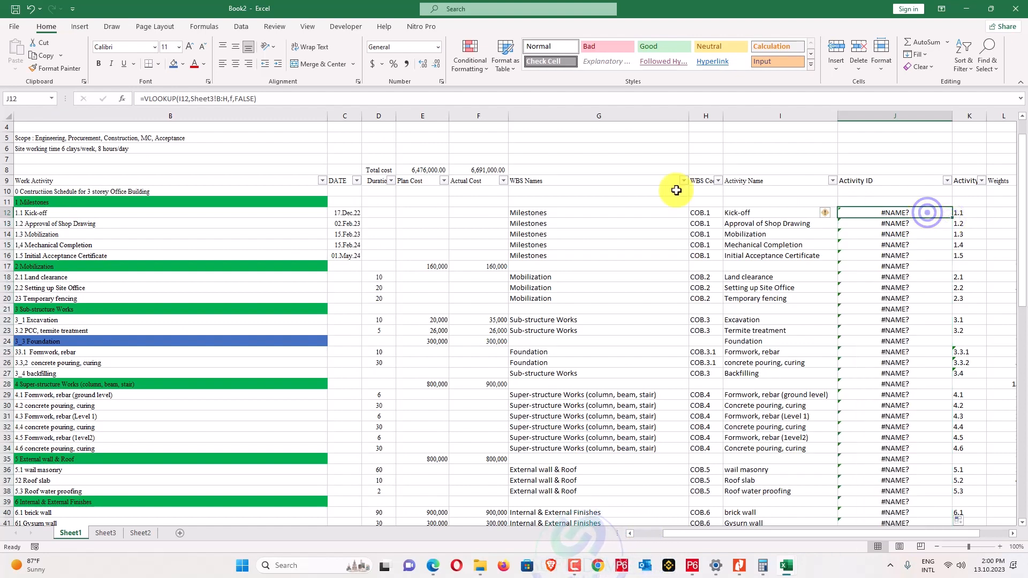
click(233, 100)
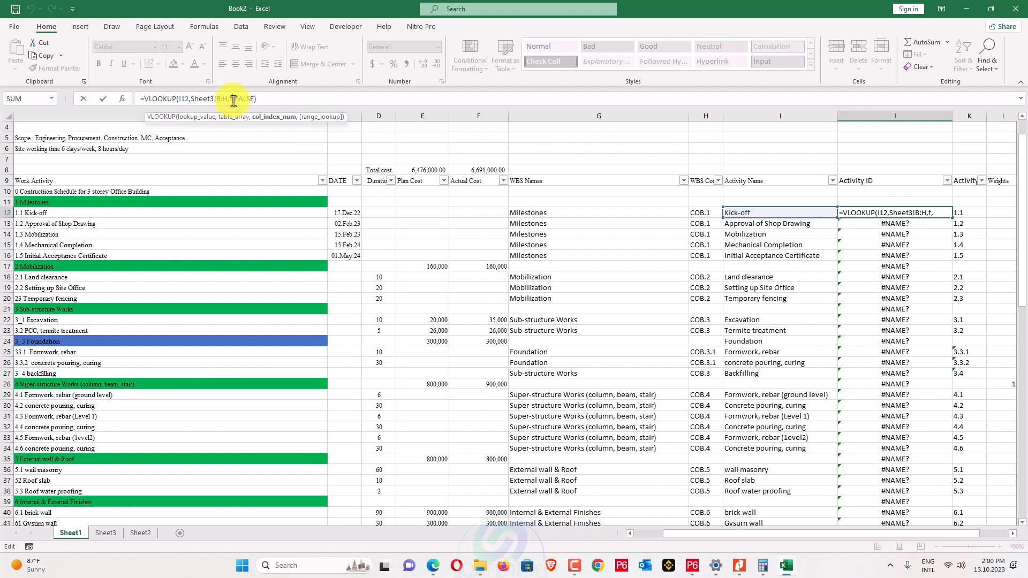
key(Return)
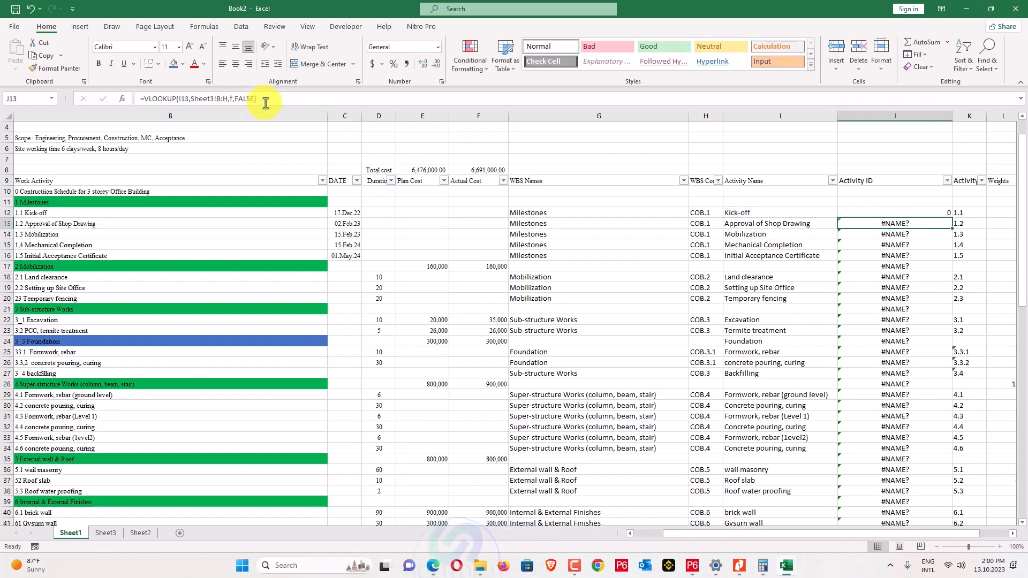
click(105, 532)
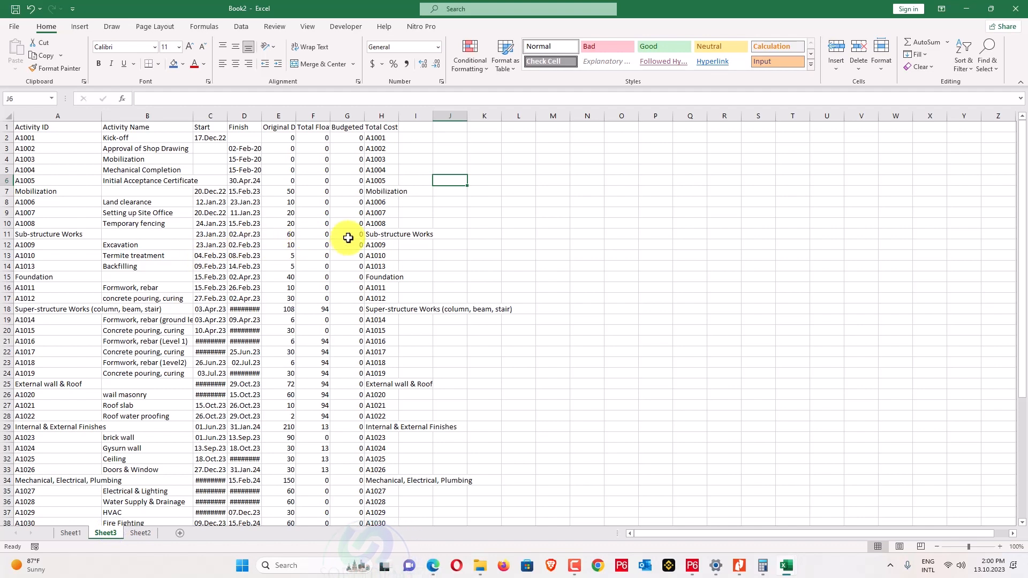
Fill J12's lookup down column J and check its column index against Sheet3's columns.
click(73, 533)
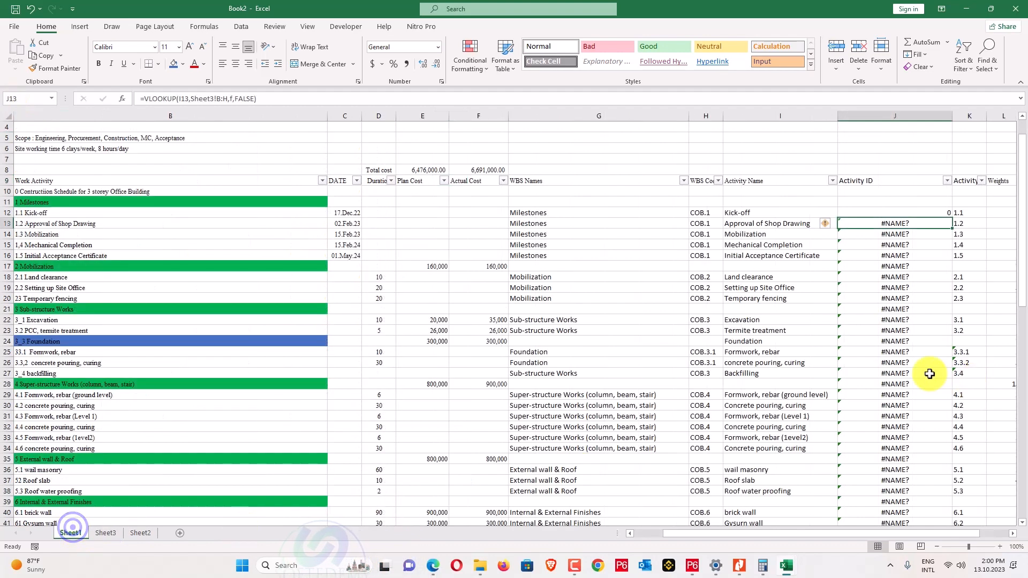
click(935, 211)
double_click(949, 215)
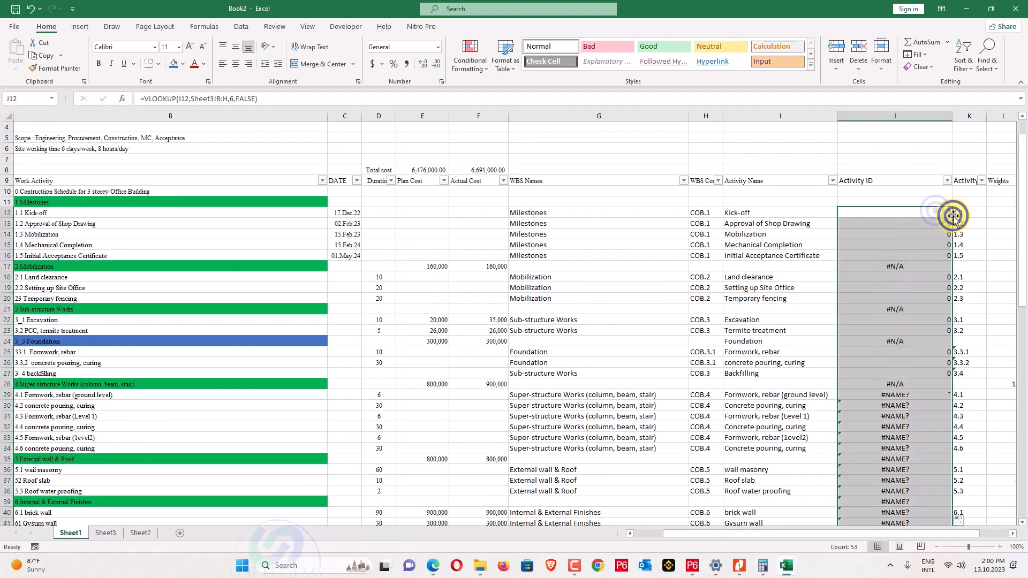
scroll(945, 255, down, 5)
scroll(945, 255, down, 12)
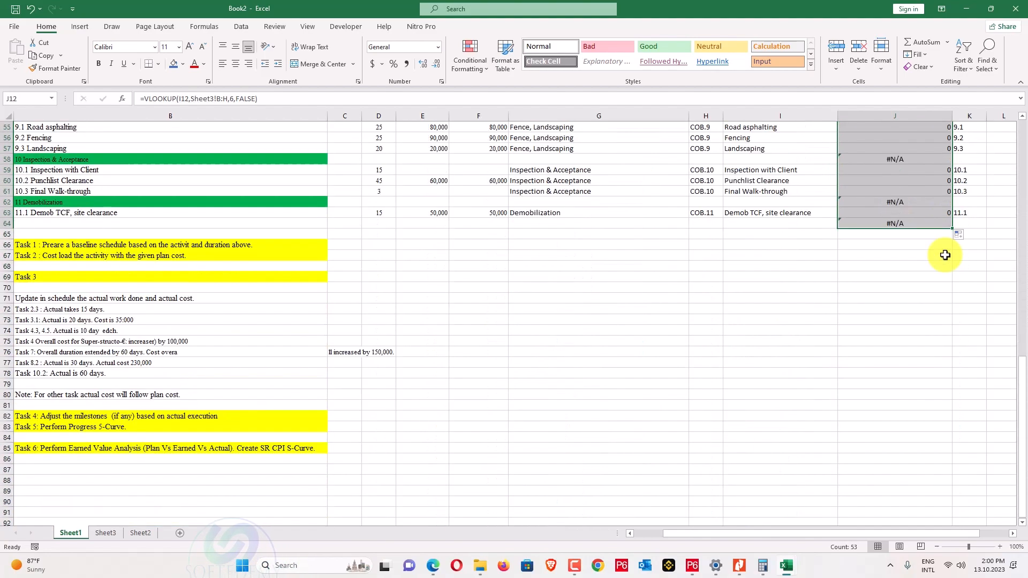
scroll(945, 255, up, 18)
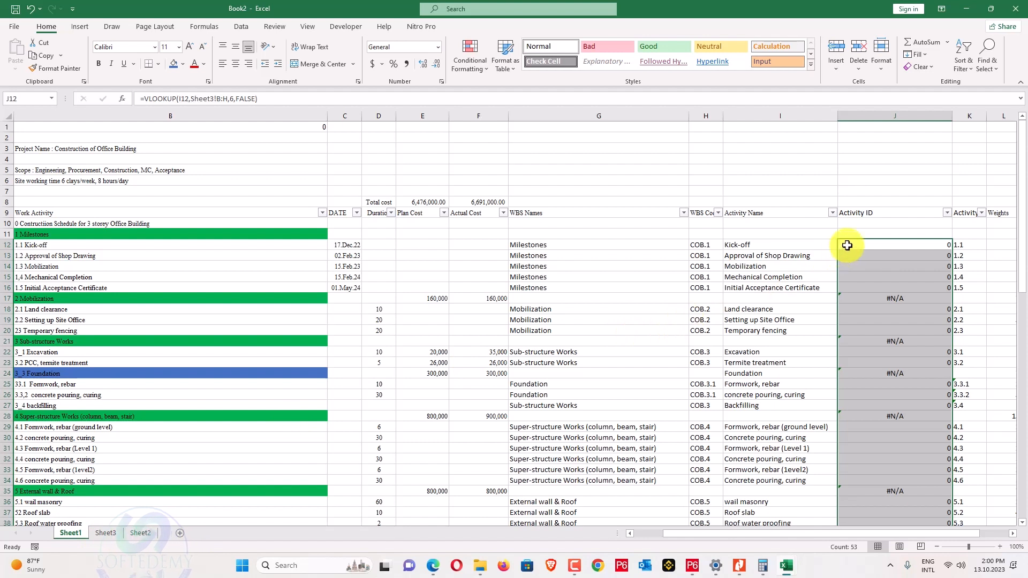
click(905, 245)
click(287, 98)
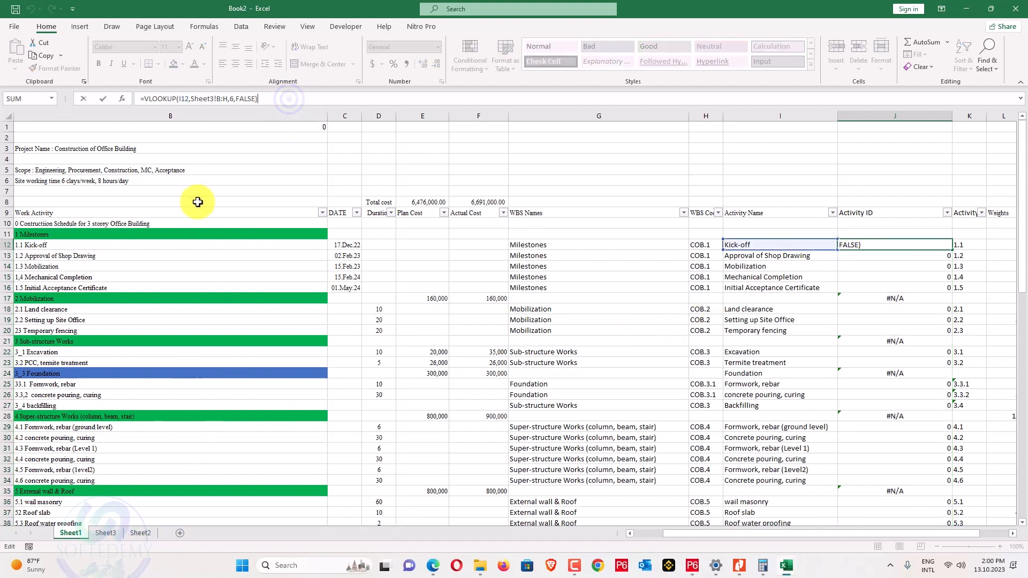
click(103, 534)
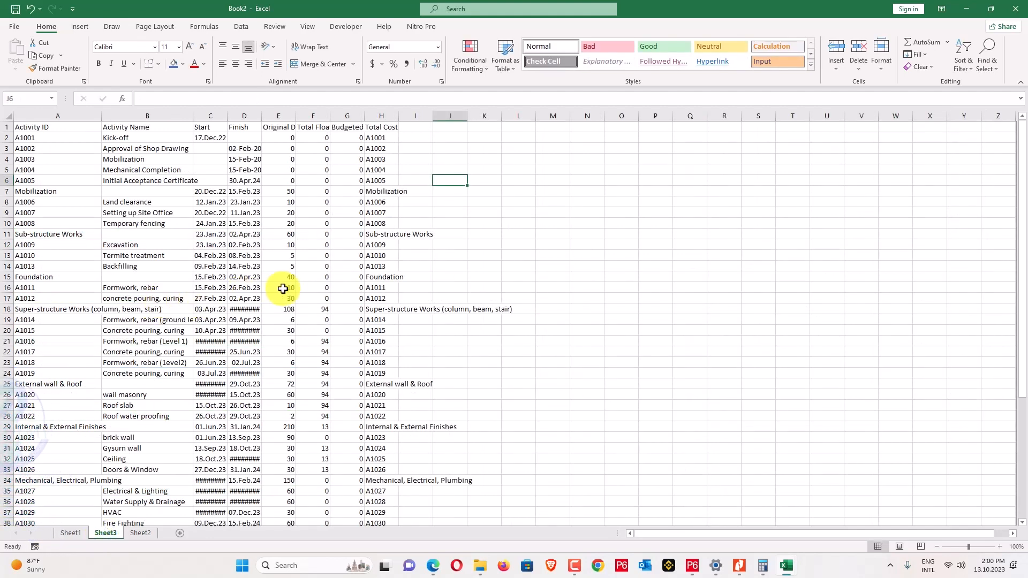
click(73, 534)
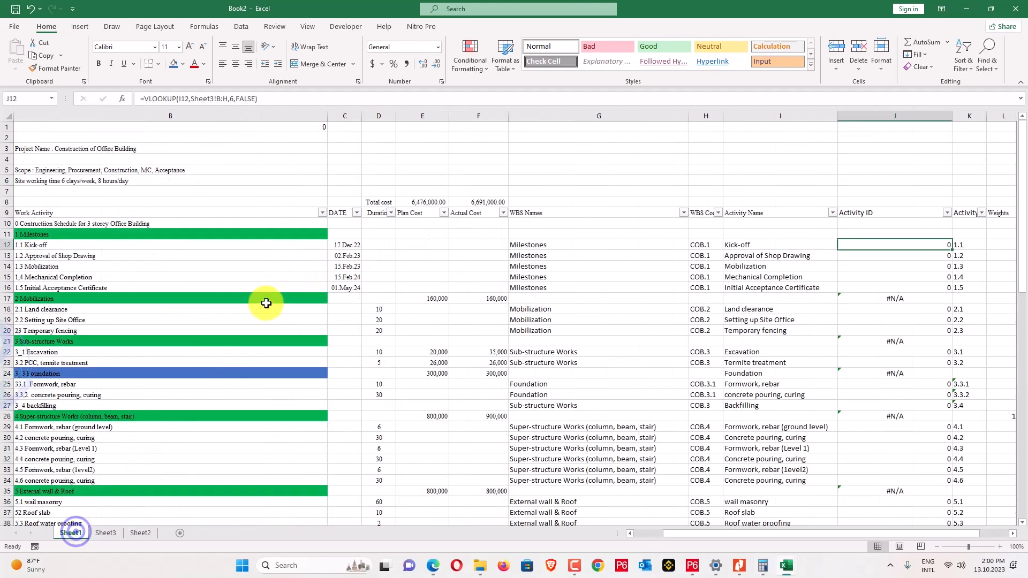
Change the lookup column index to 7 so J12 returns A1001, and fill it down.
click(233, 100)
key(BackSpace)
text(7)
key(Return)
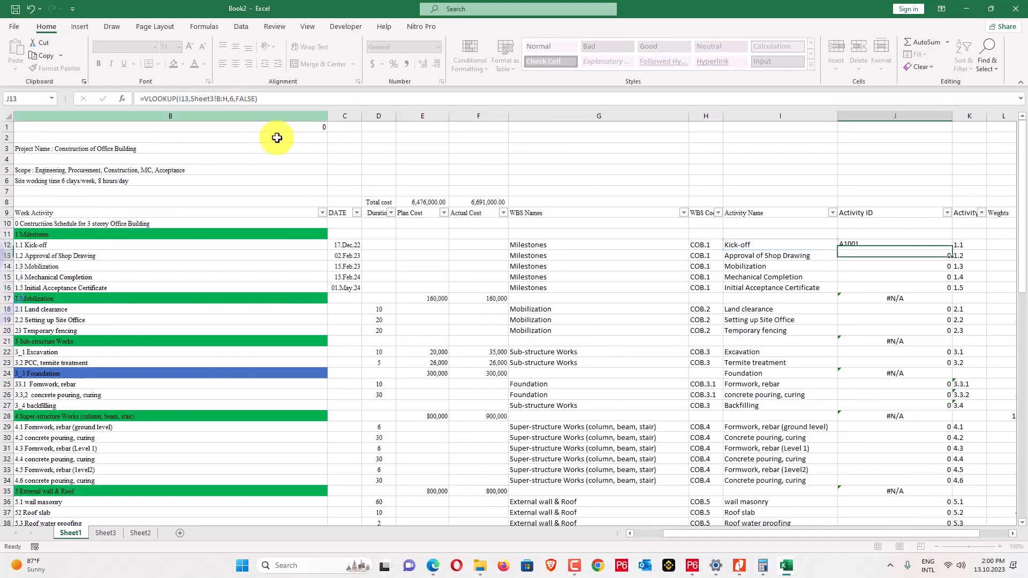
double_click(953, 250)
scroll(941, 284, down, 15)
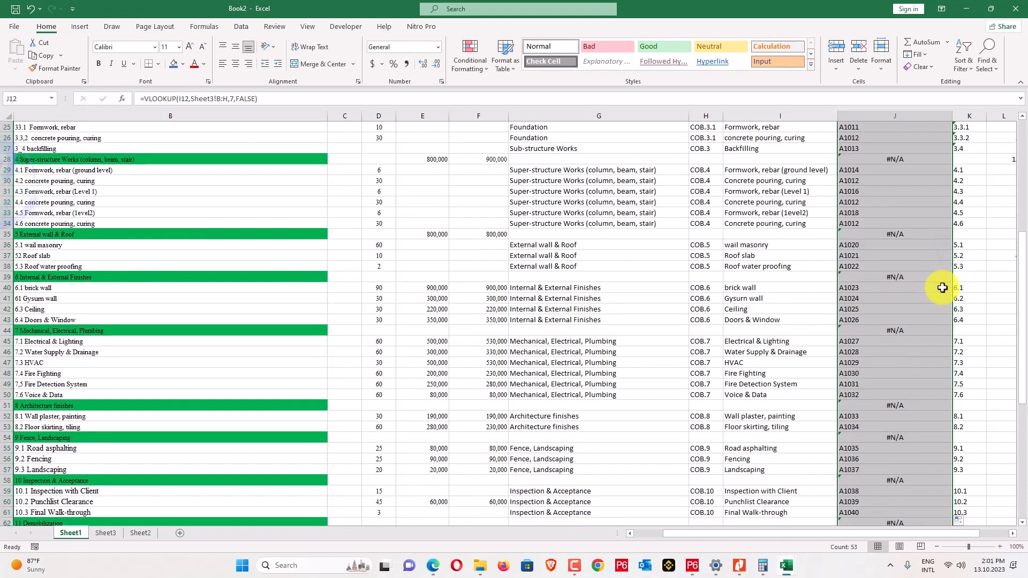
scroll(939, 285, up, 14)
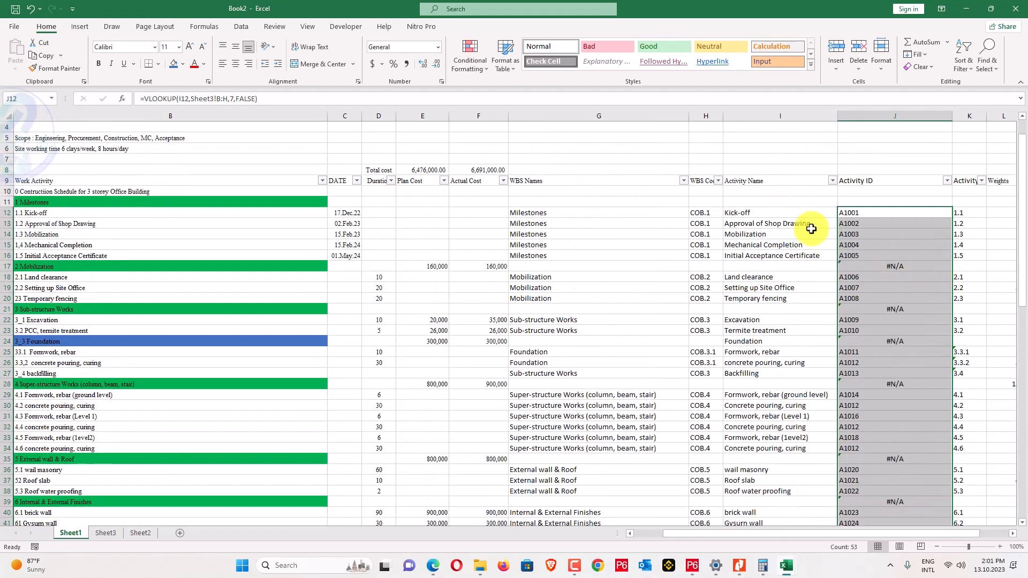
Filter out (Blanks) in Activity Name and #N/A in Activity ID, leaving 41 of 55 records.
click(834, 183)
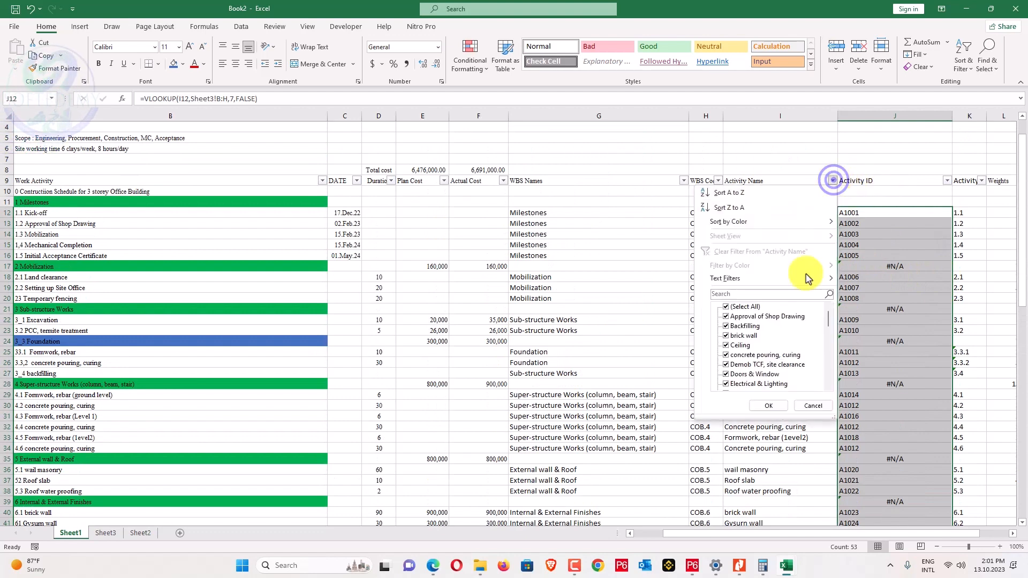
scroll(760, 338, down, 5)
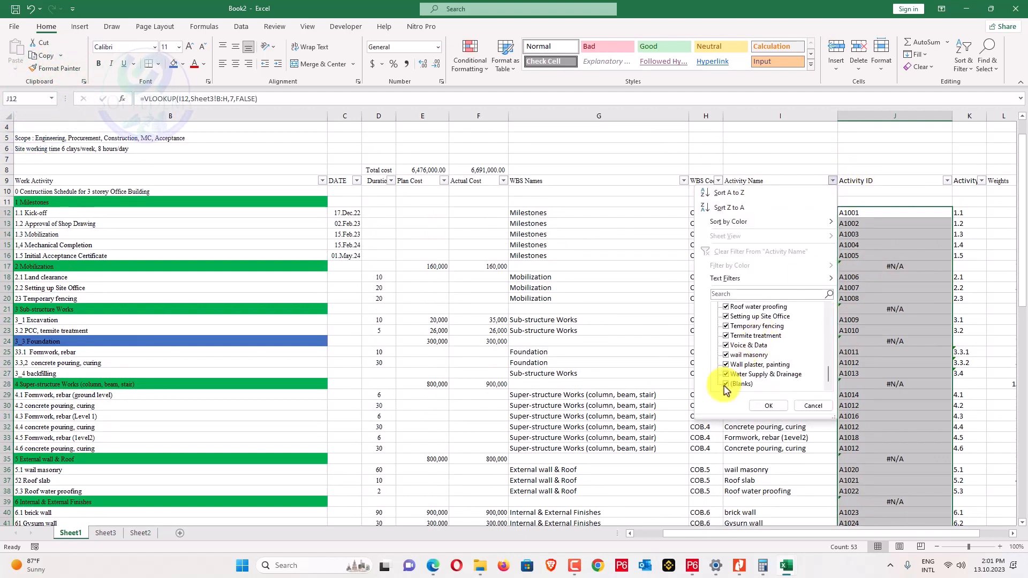
click(727, 384)
click(756, 405)
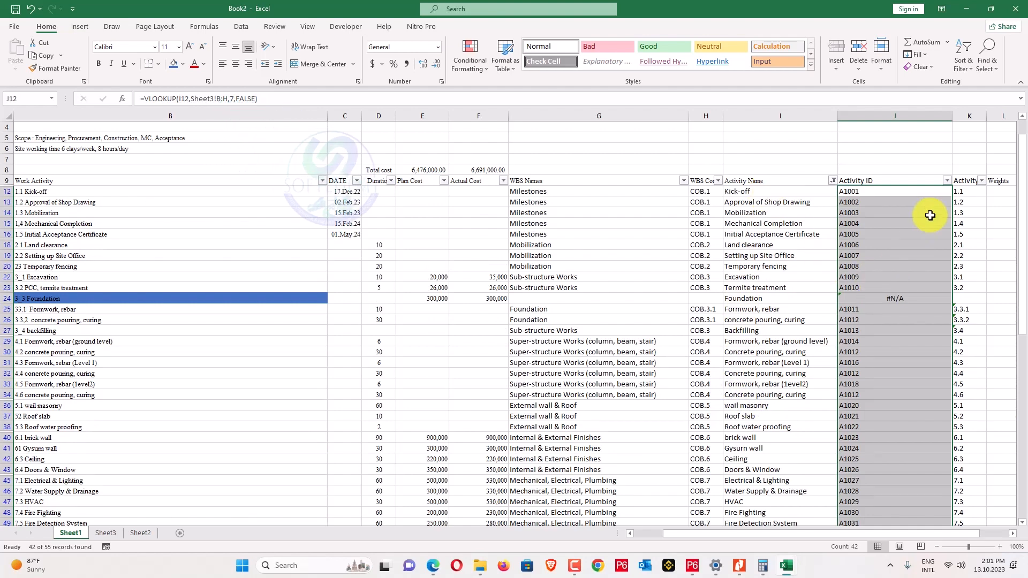
click(946, 180)
scroll(866, 362, down, 3)
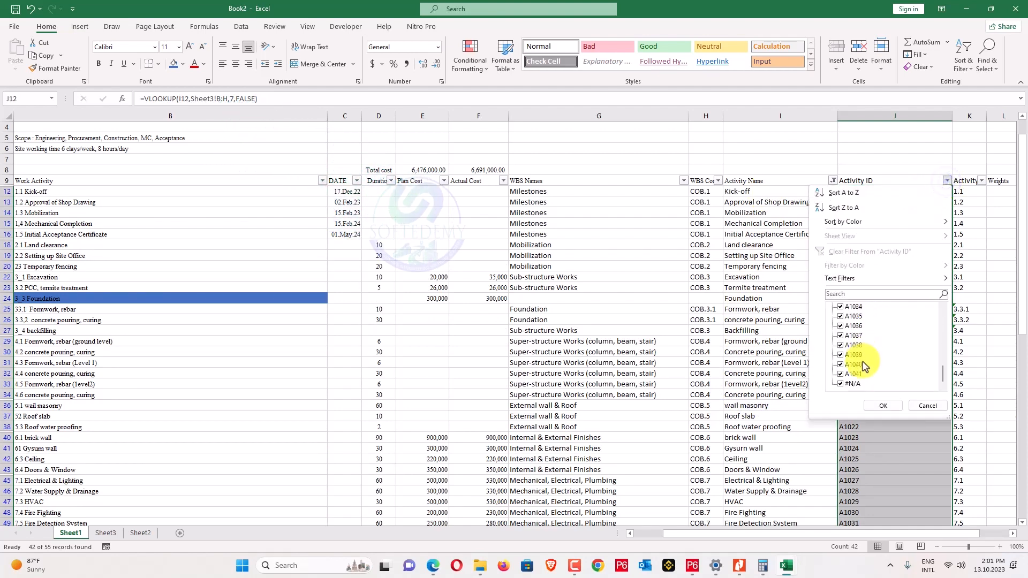
click(840, 389)
click(883, 405)
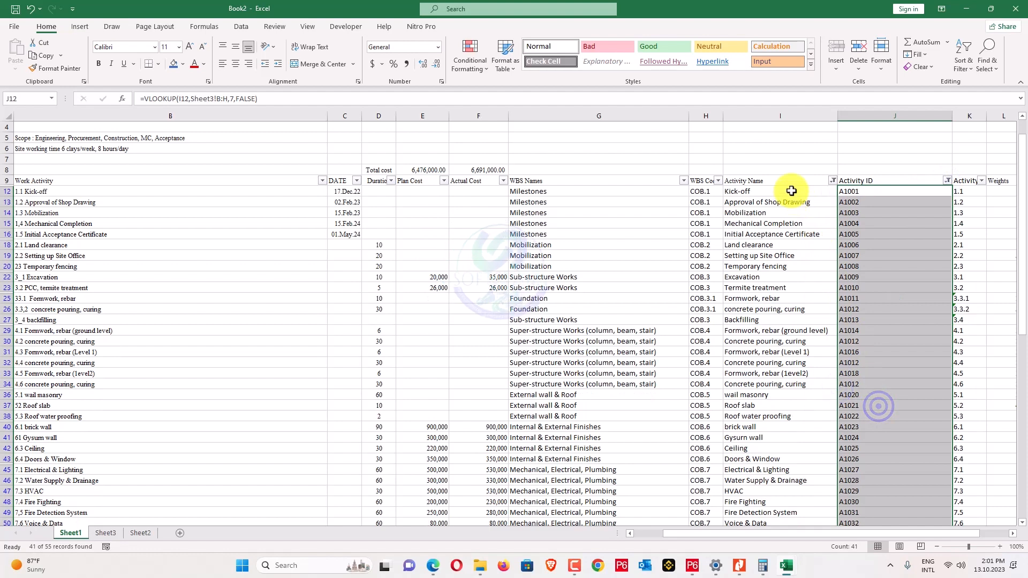
Copy the visible activity names from Kick-off down and widen column C of the assignments sheet.
drag(787, 193, 782, 515)
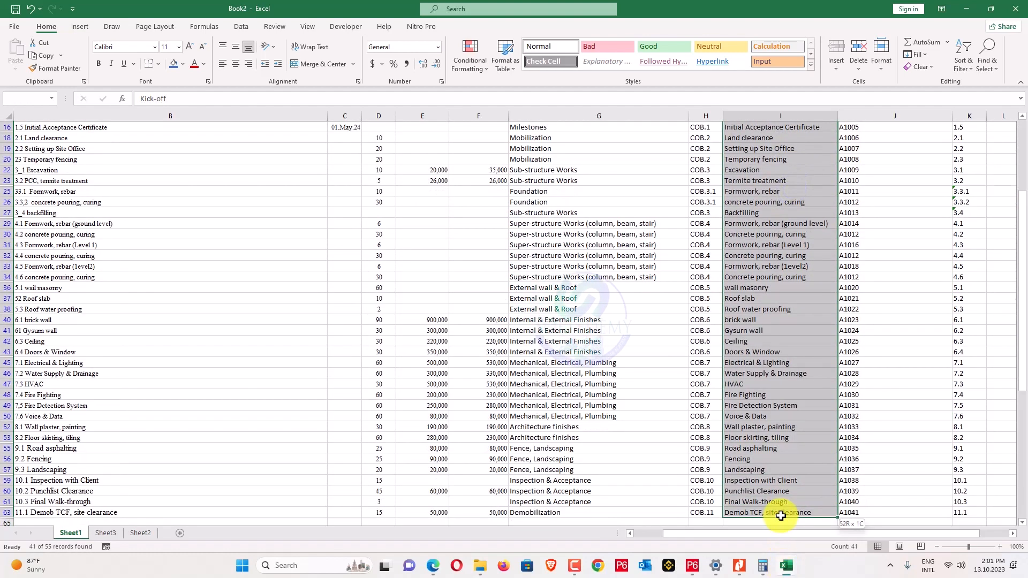
key(ctrl+c)
scroll(781, 516, up, 5)
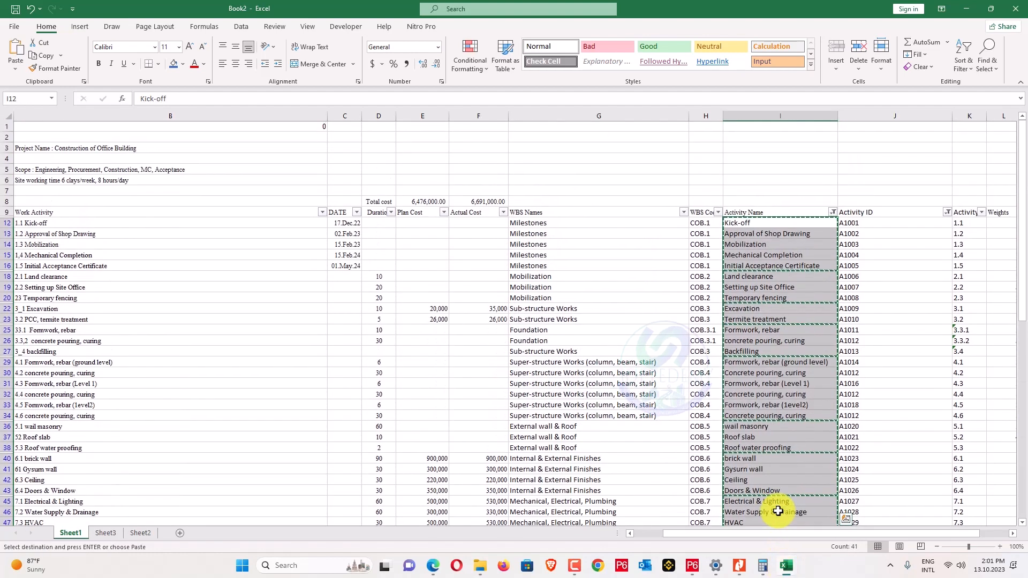
drag(863, 533, 871, 533)
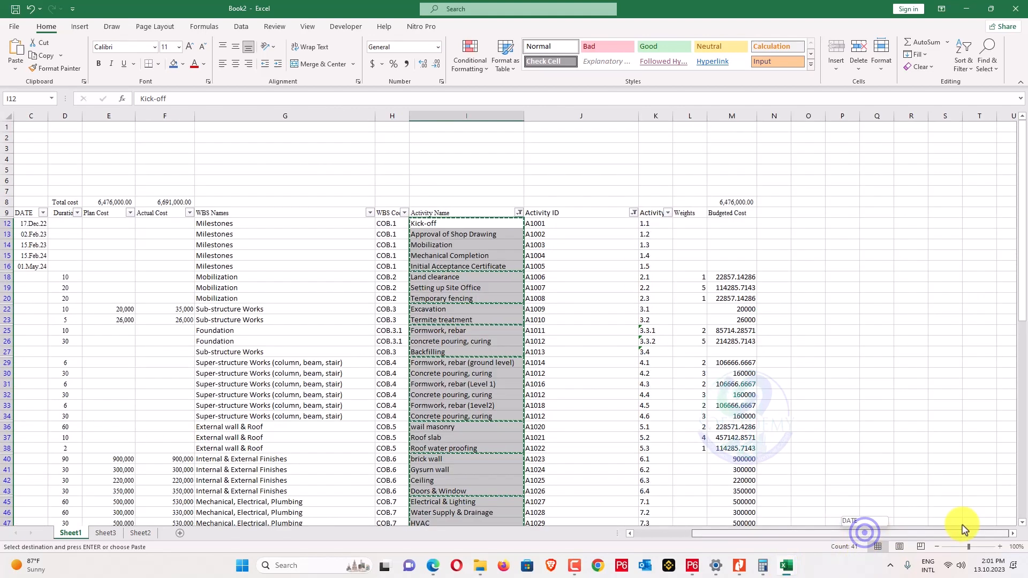
key(alt+Tab)
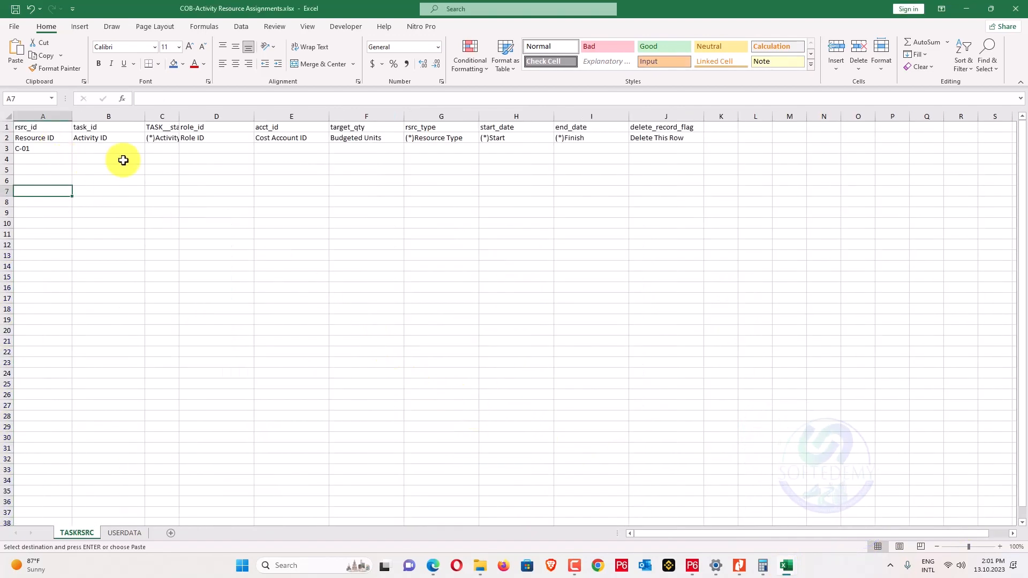
drag(180, 116, 259, 113)
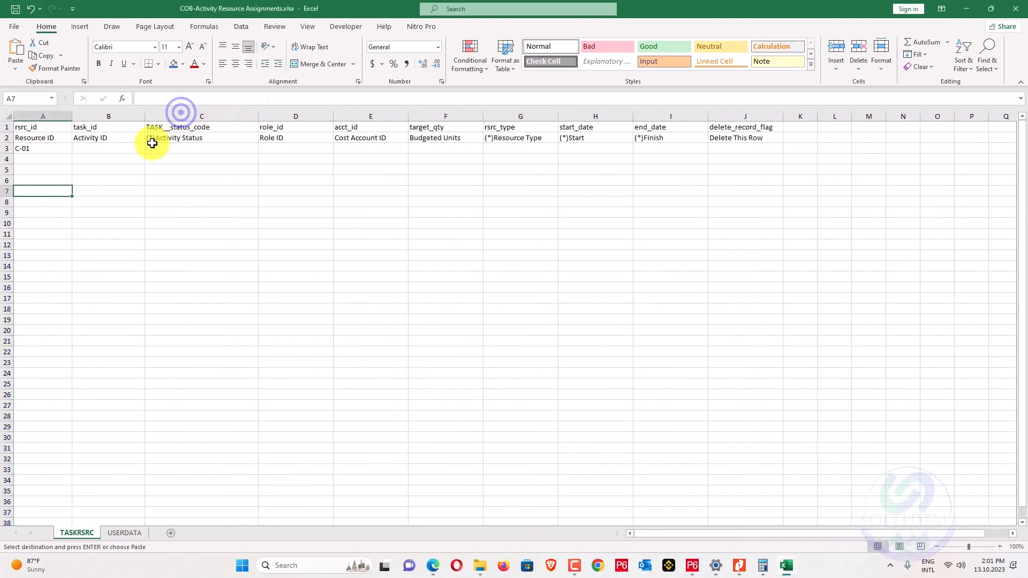
key(alt+Tab)
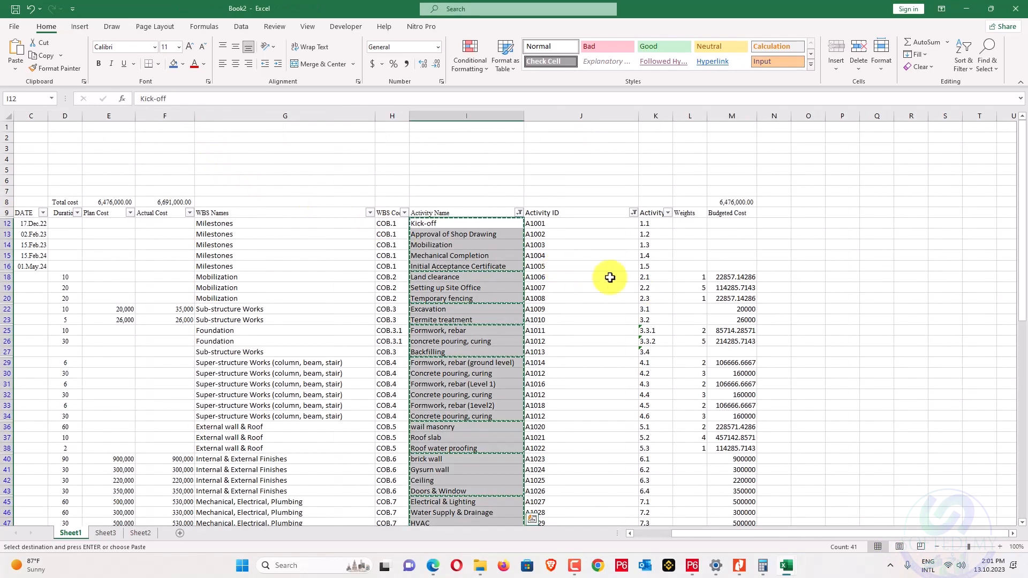
Paste the filtered Activity IDs from J12 down as values at B3 of the COB assignments sheet.
drag(533, 225, 556, 524)
key(ctrl+c)
key(alt+Tab)
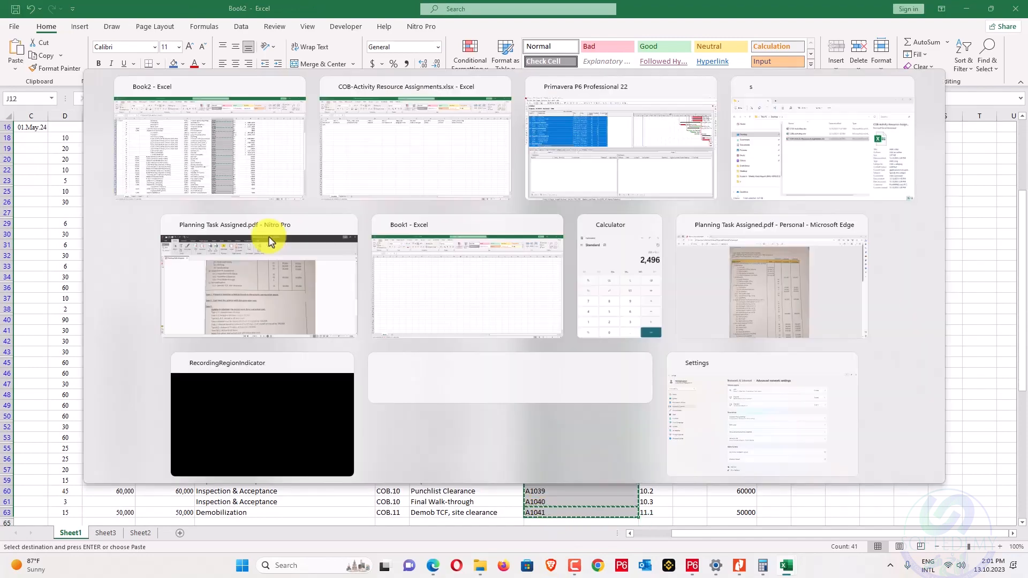
right_click(93, 151)
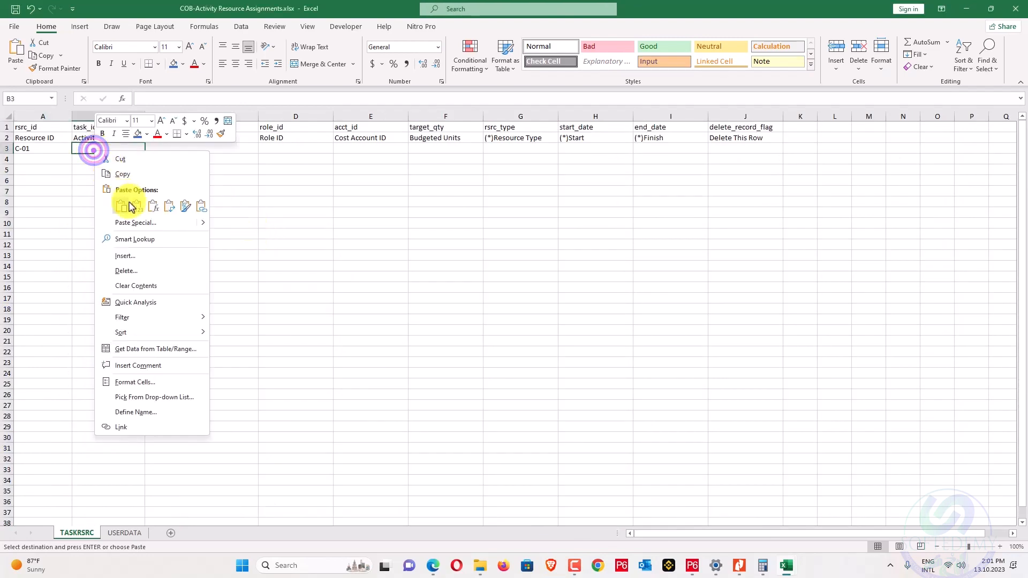
click(131, 202)
Back in Book2, select the Budgeted Cost values in M12:M63.
key(alt+Tab)
scroll(568, 251, up, 3)
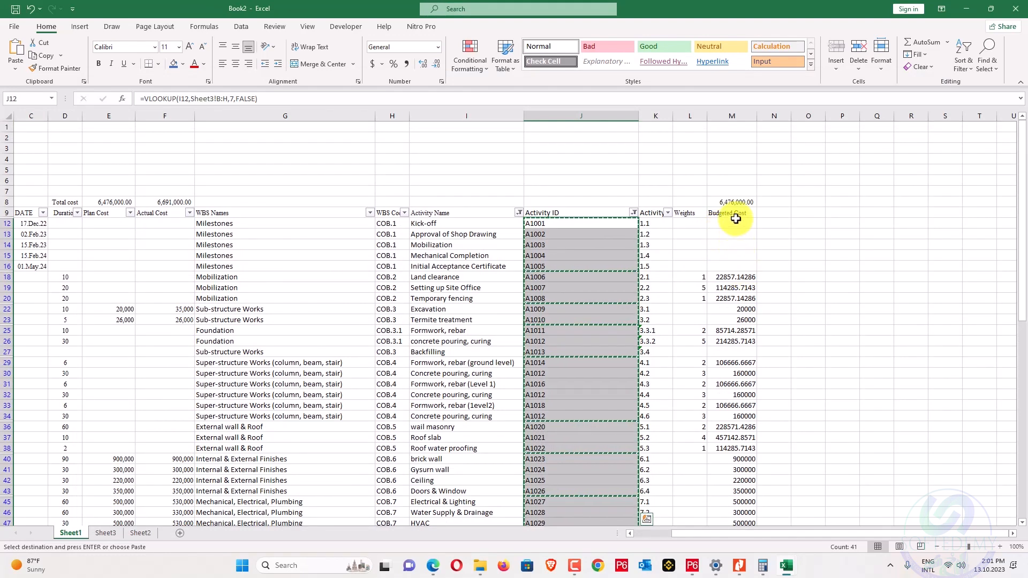
drag(736, 219, 734, 295)
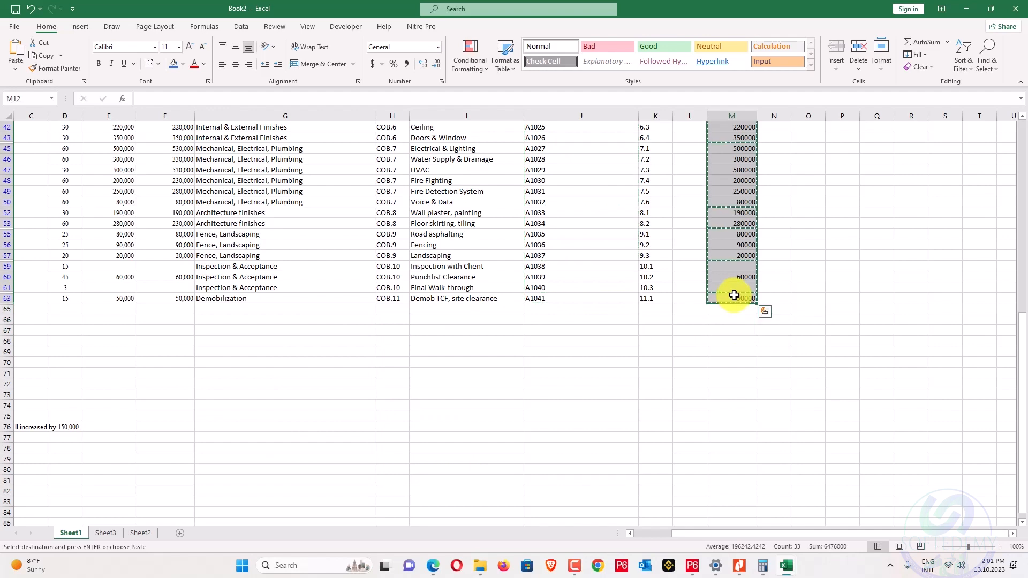
scroll(734, 303, up, 11)
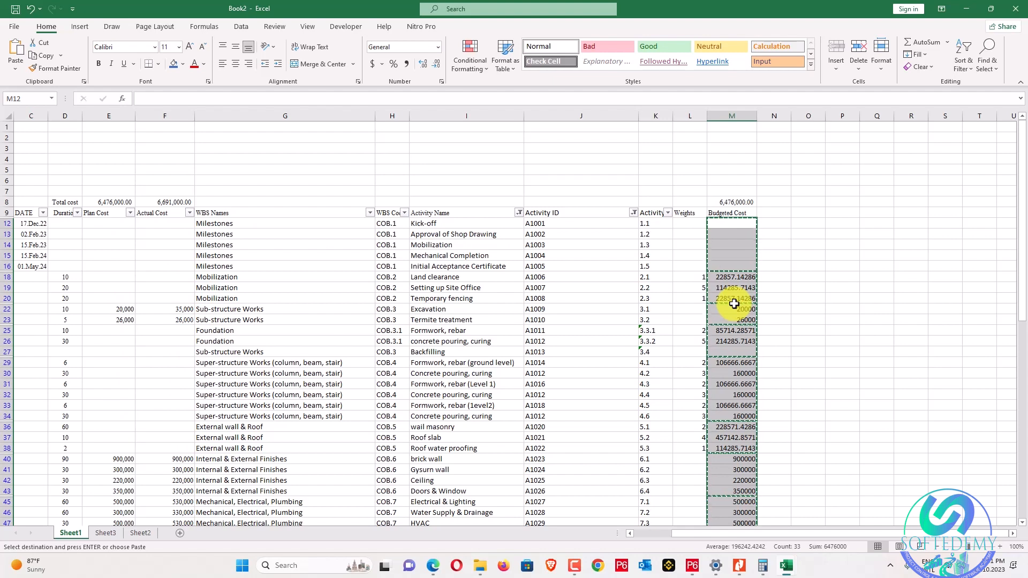
Clear the existing filters on the Activity ID and Activity Name columns.
click(780, 254)
click(633, 213)
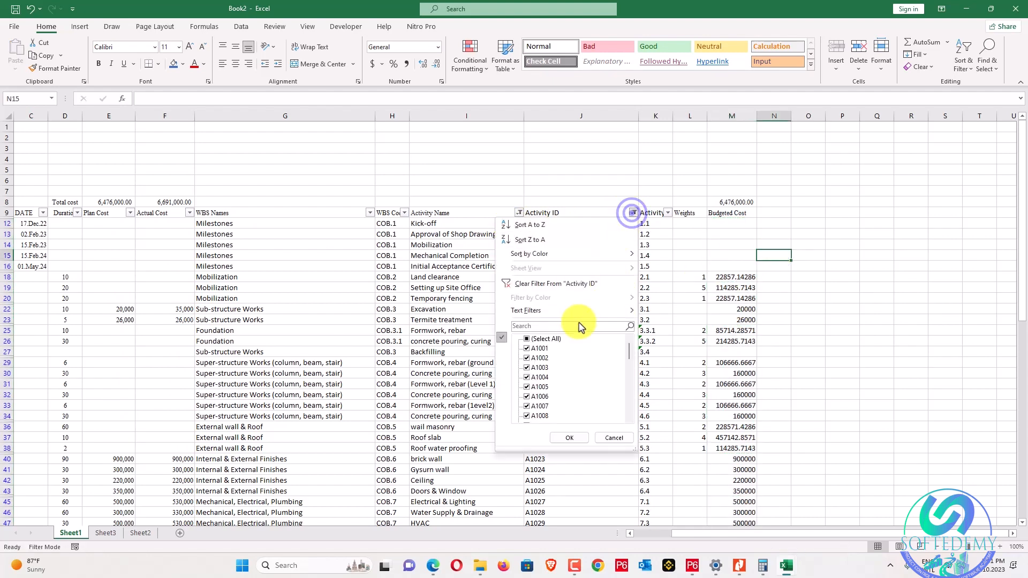
click(572, 283)
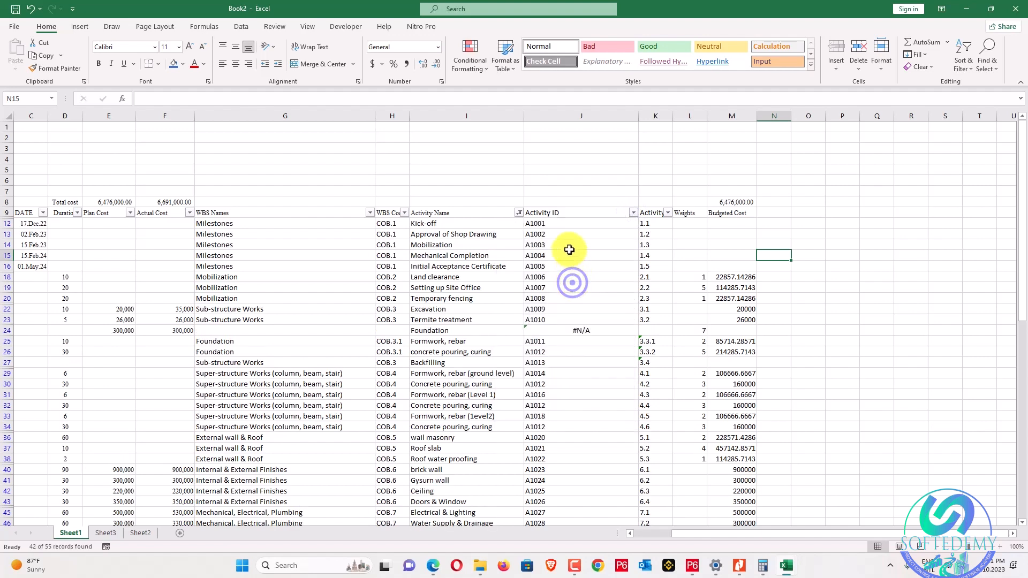
click(519, 214)
click(434, 282)
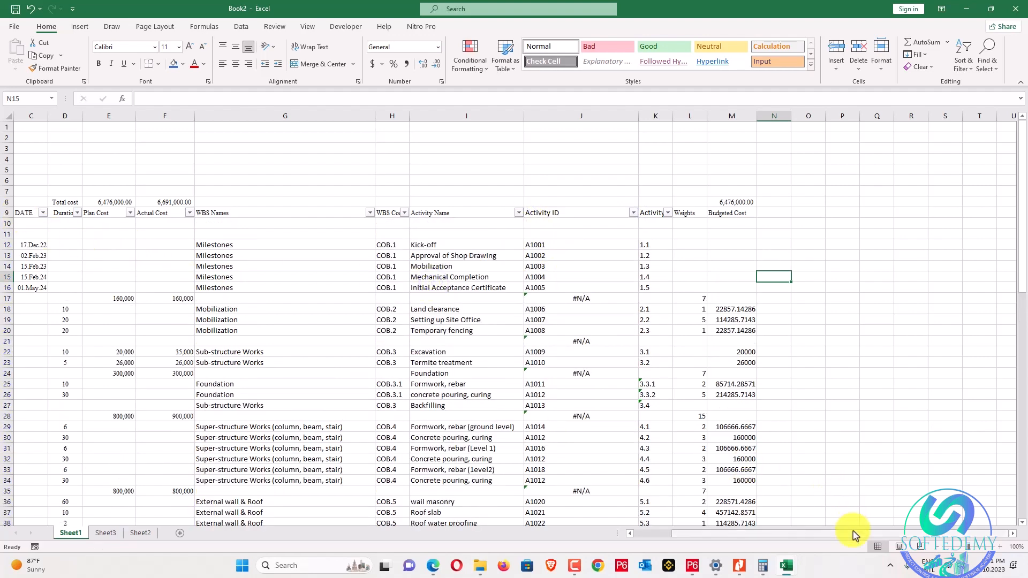
Turn table filtering off and back on over the range starting from Budgeted Cost.
drag(853, 531, 916, 529)
drag(747, 211, 71, 423)
click(964, 59)
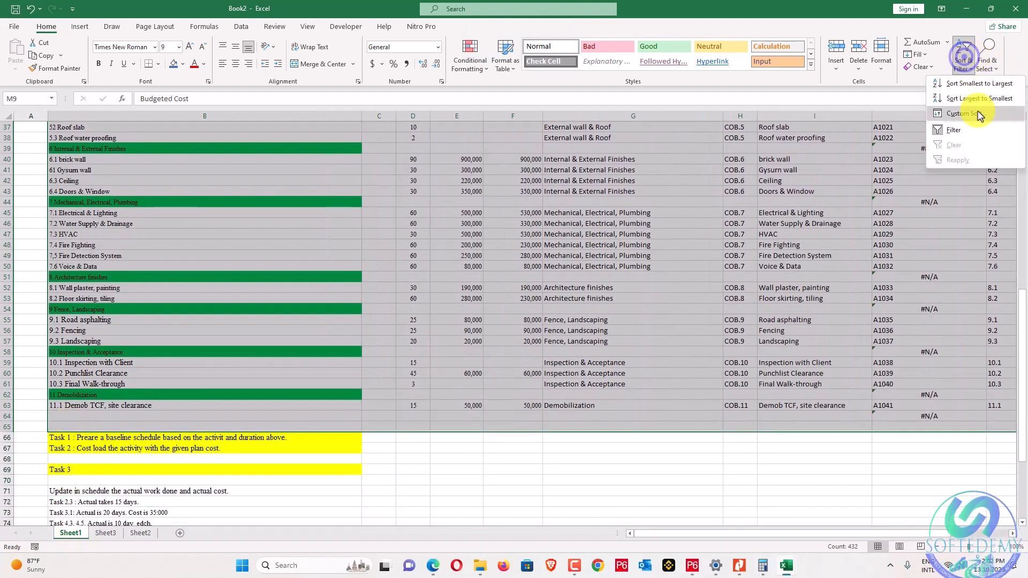
click(979, 129)
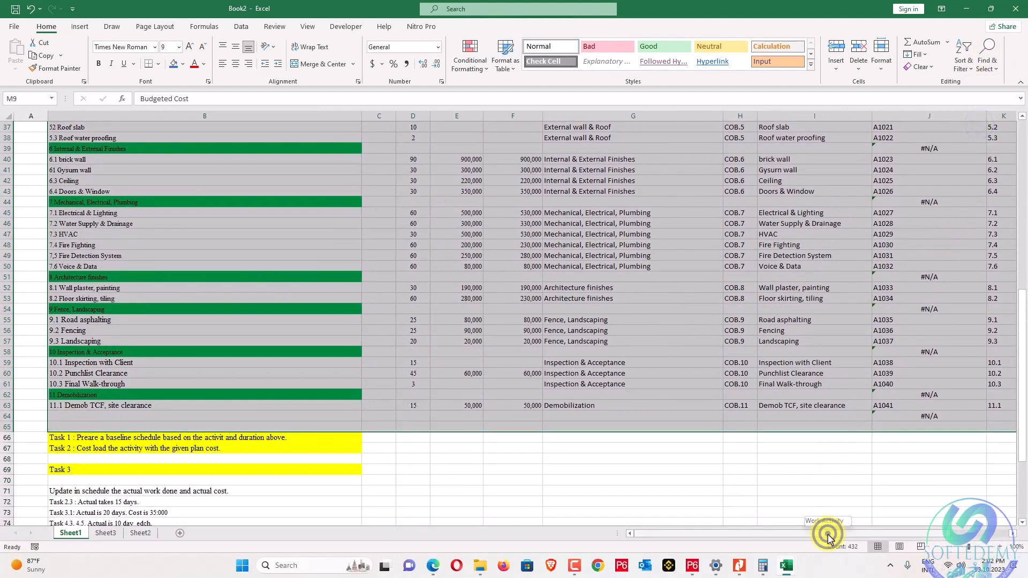
drag(828, 535, 927, 535)
scroll(658, 197, up, 11)
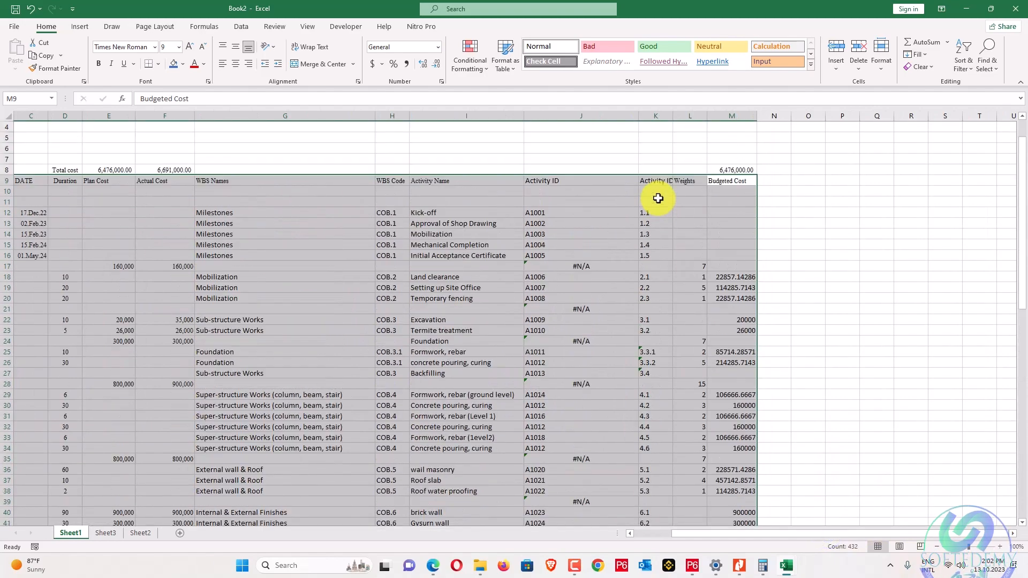
scroll(658, 198, up, 1)
click(858, 204)
drag(745, 216, 63, 491)
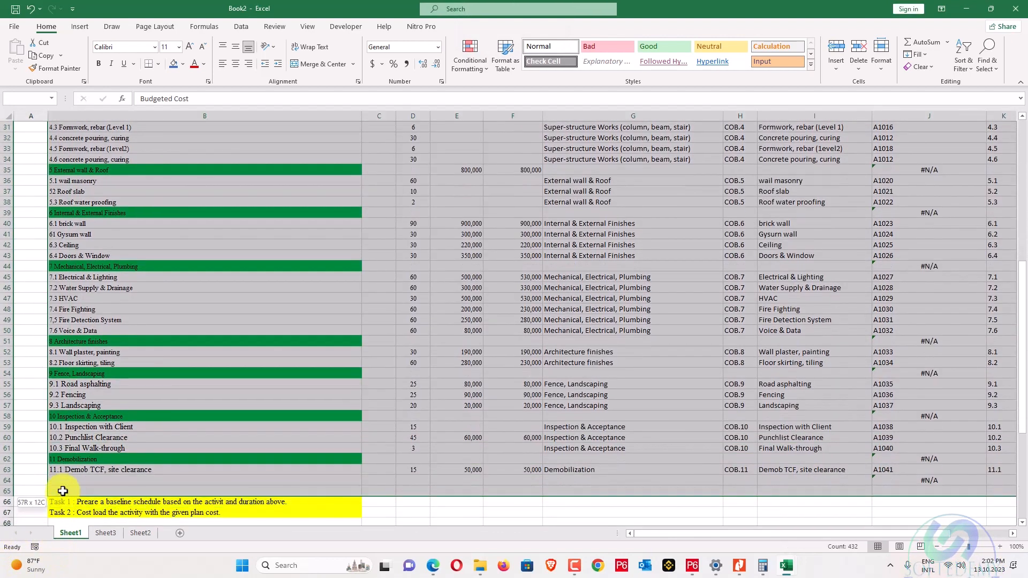
click(961, 64)
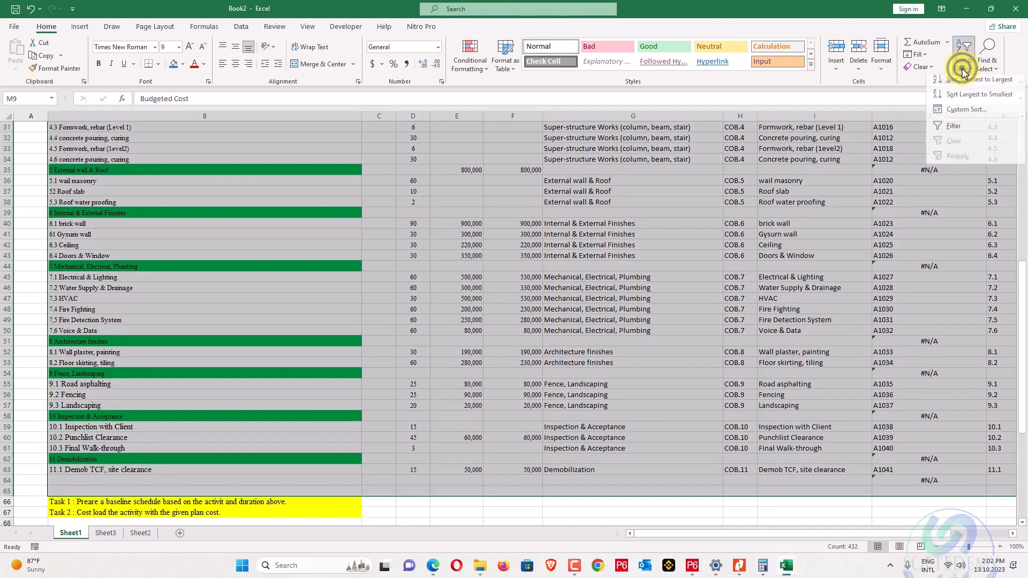
click(961, 127)
Hide blank Budgeted Cost rows (33 of 58 shown) and select the Activity IDs from J18 down.
drag(877, 535, 984, 516)
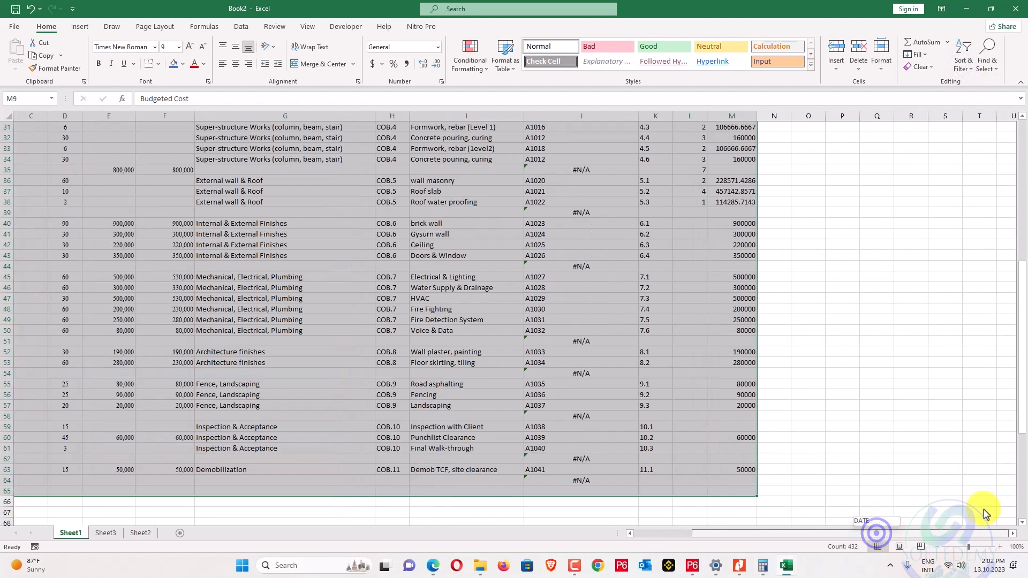
scroll(718, 301, up, 9)
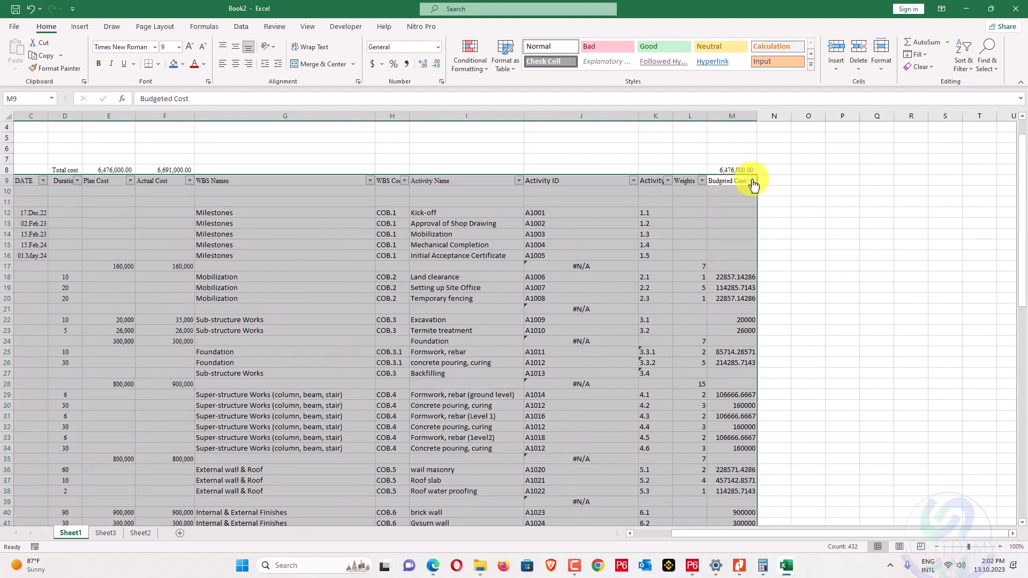
click(752, 181)
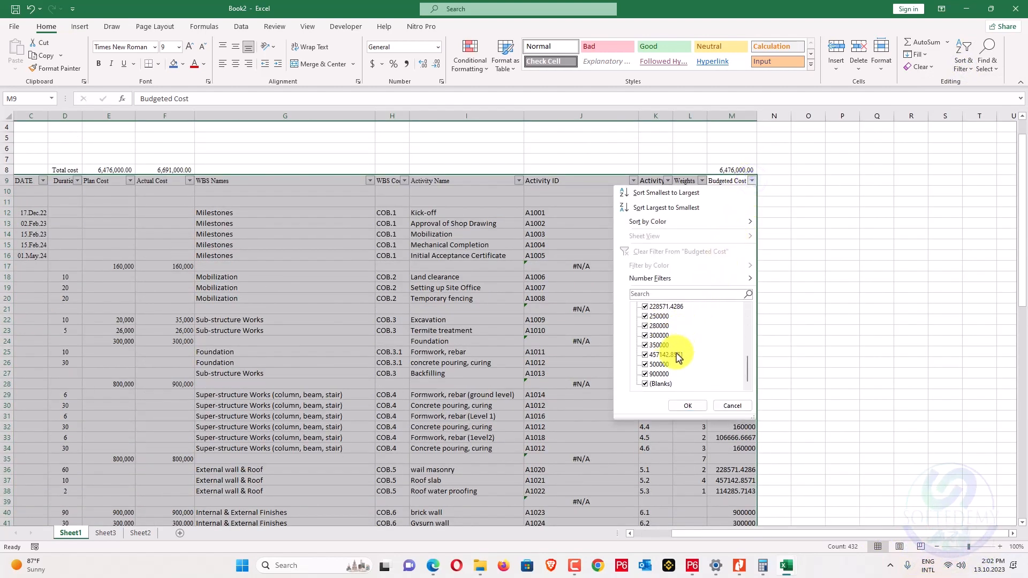
click(685, 405)
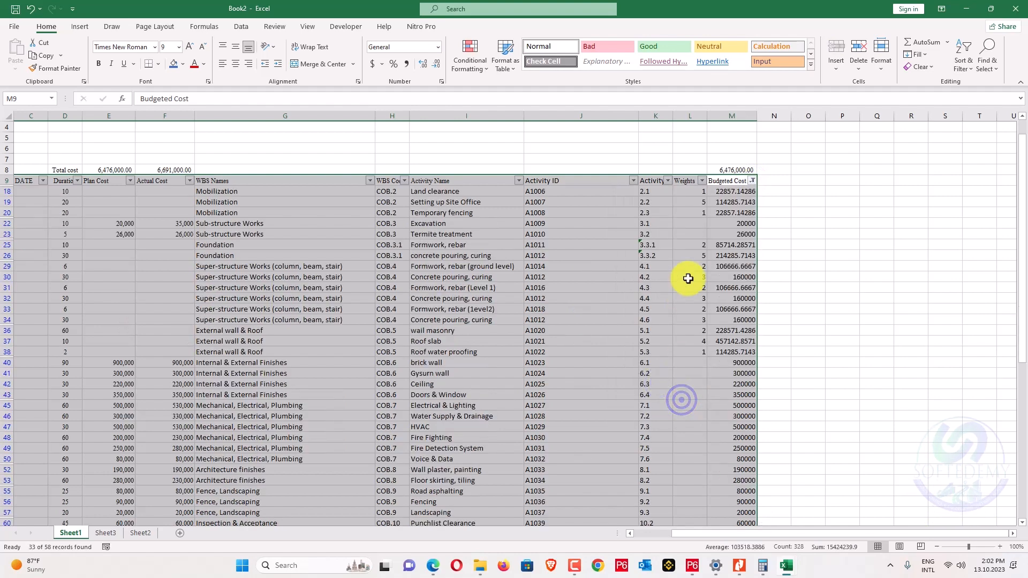
click(785, 212)
click(587, 191)
key(ctrl+shift+Down)
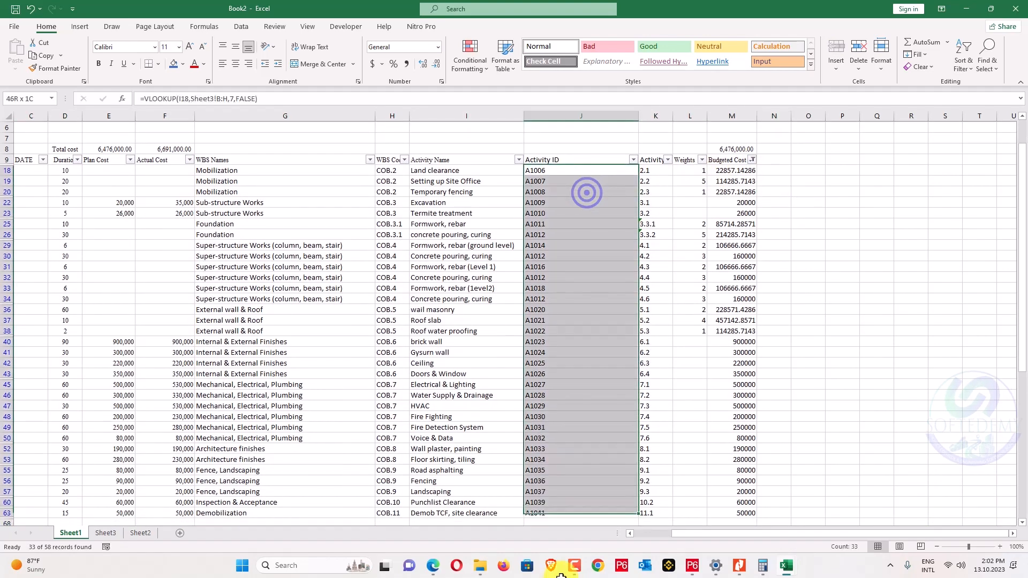
Replace the template's Activity IDs with Book2's visible IDs, pasted as values from B3.
drag(559, 507, 555, 507)
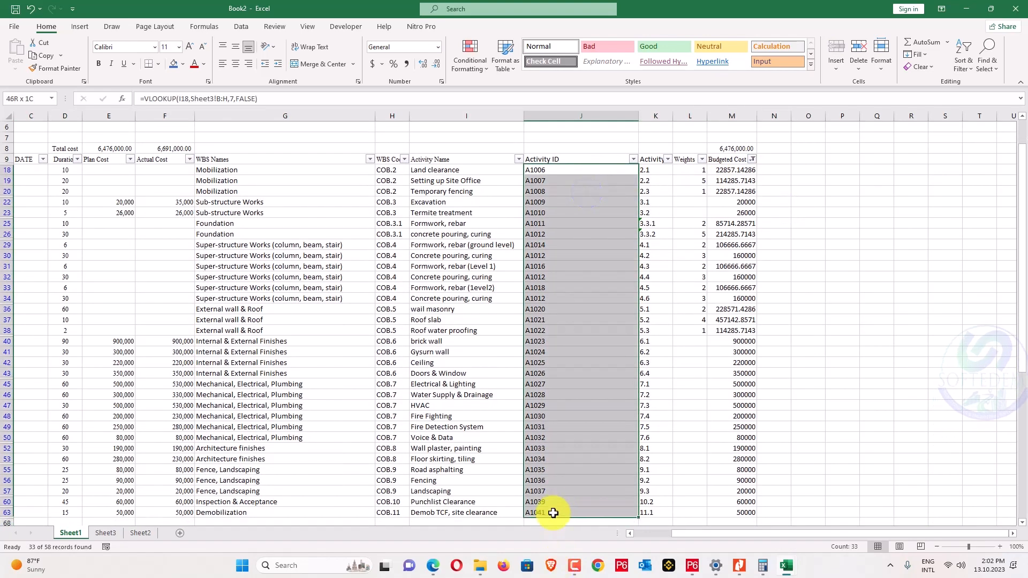
key(ctrl+c)
key(alt+Tab)
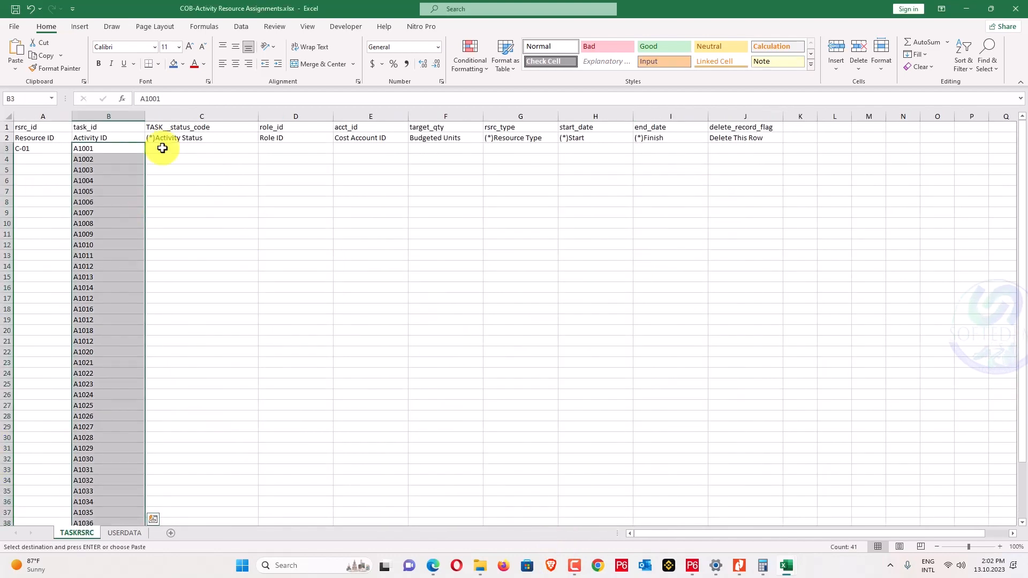
key(Delete)
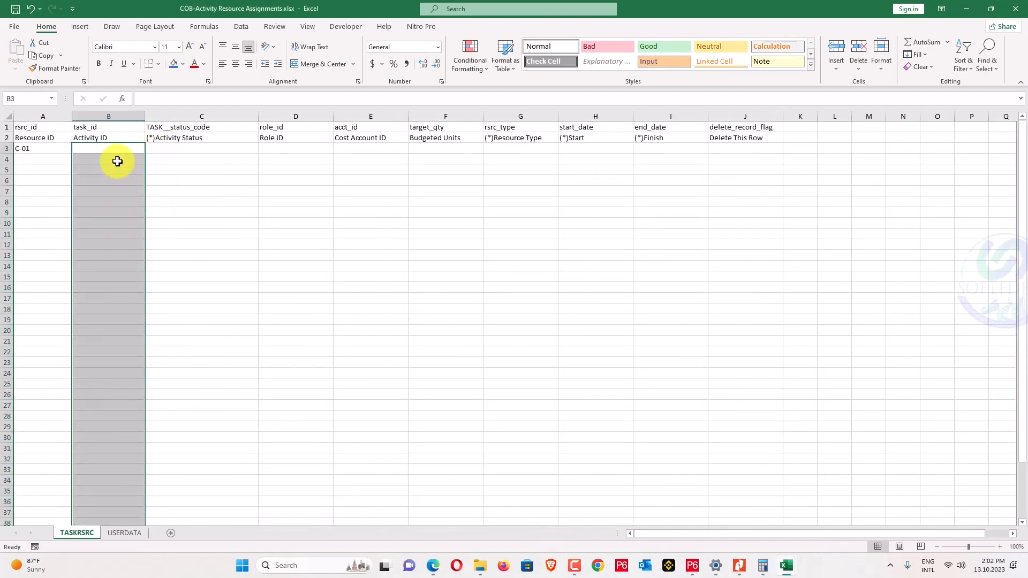
right_click(117, 146)
click(275, 185)
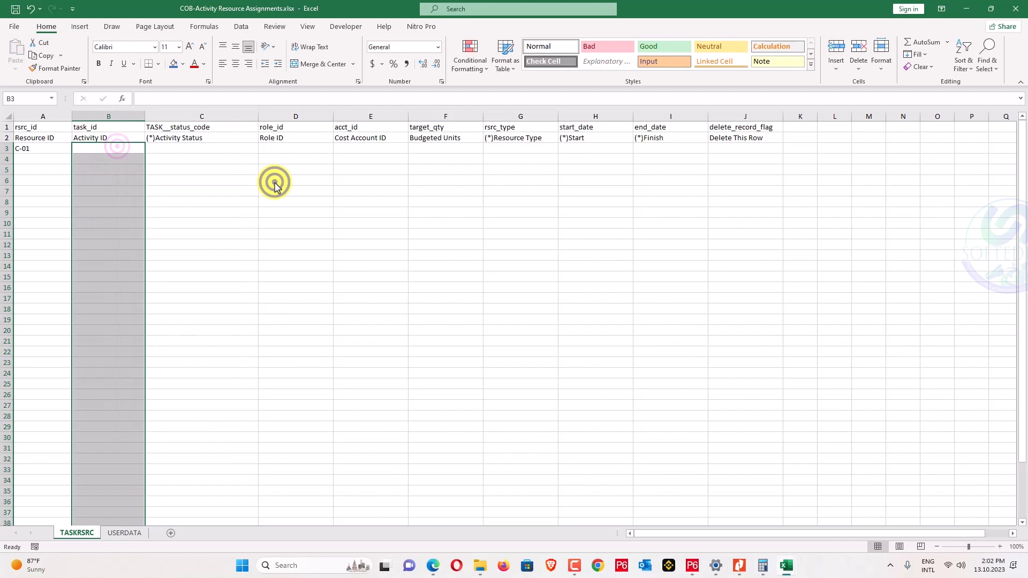
right_click(119, 150)
key(alt+Tab)
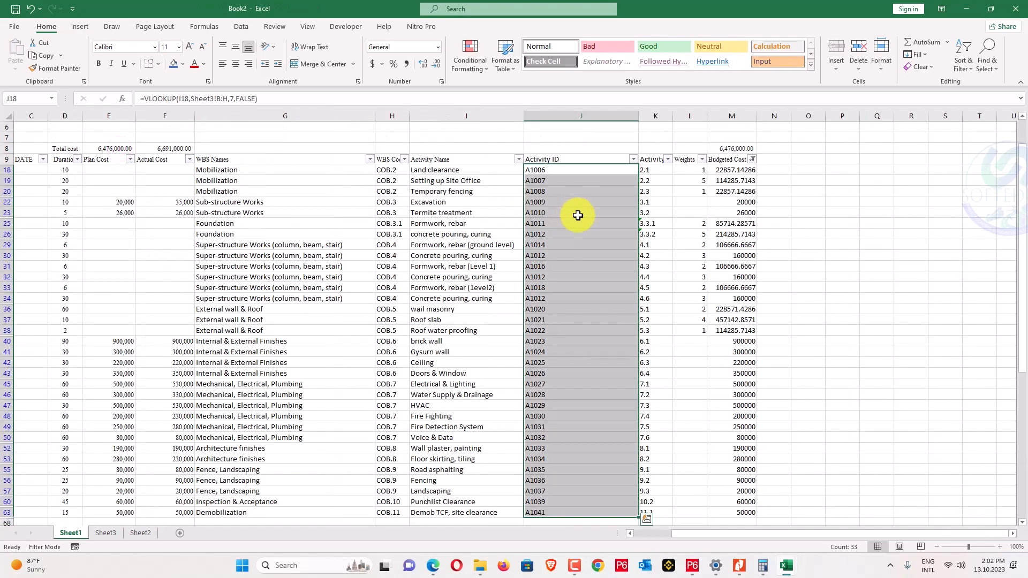
key(ctrl+c)
key(alt+Tab)
right_click(106, 146)
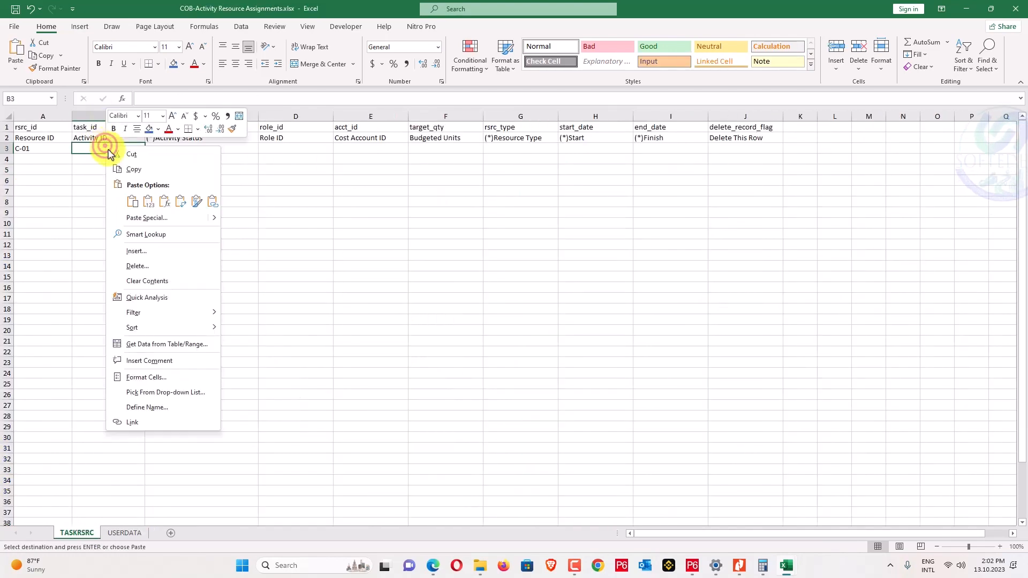
click(148, 206)
Paste Book2's visible budgeted costs from M18 as values into Budgeted Units at F3.
key(alt+Tab)
drag(744, 170, 730, 412)
key(ctrl+c)
key(alt+Tab)
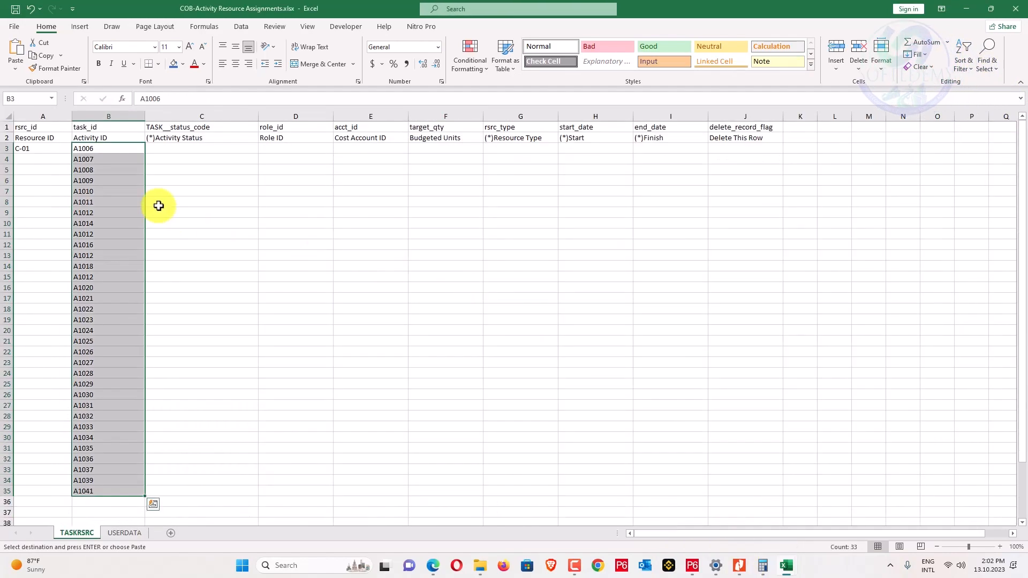
right_click(457, 151)
click(495, 197)
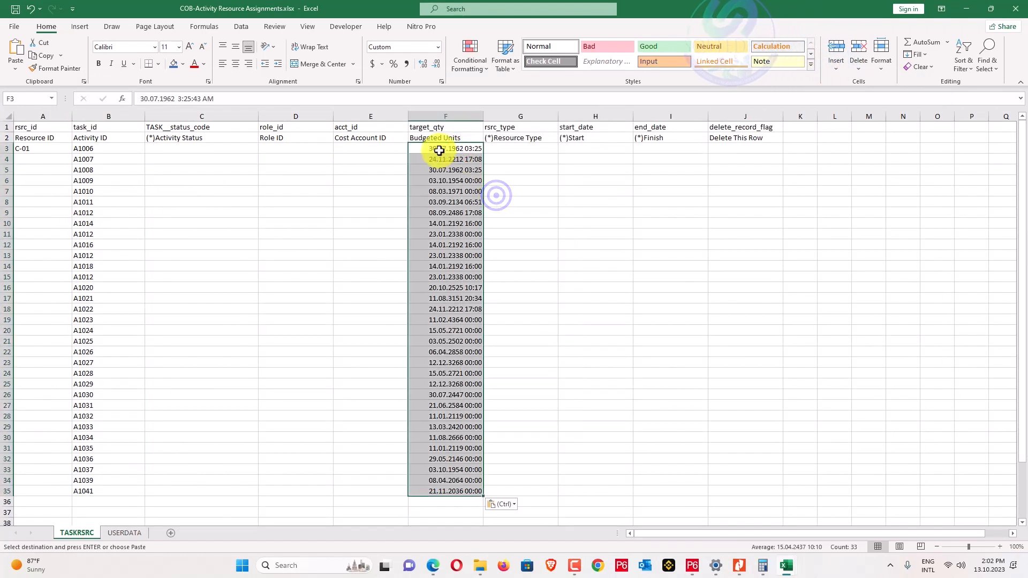
Fill every assignment row's Resource ID with C-01.
click(36, 147)
drag(32, 156, 45, 482)
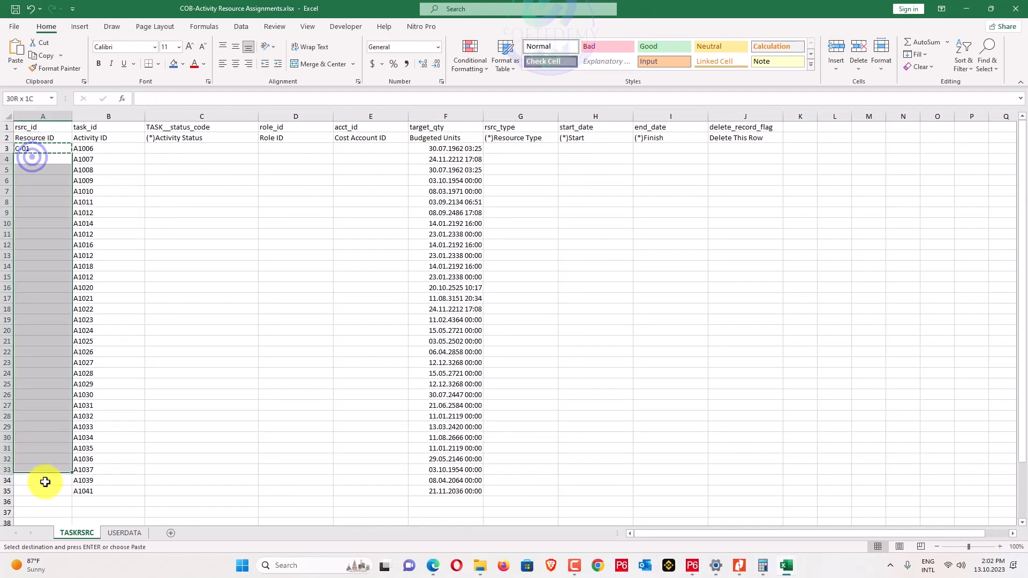
right_click(46, 428)
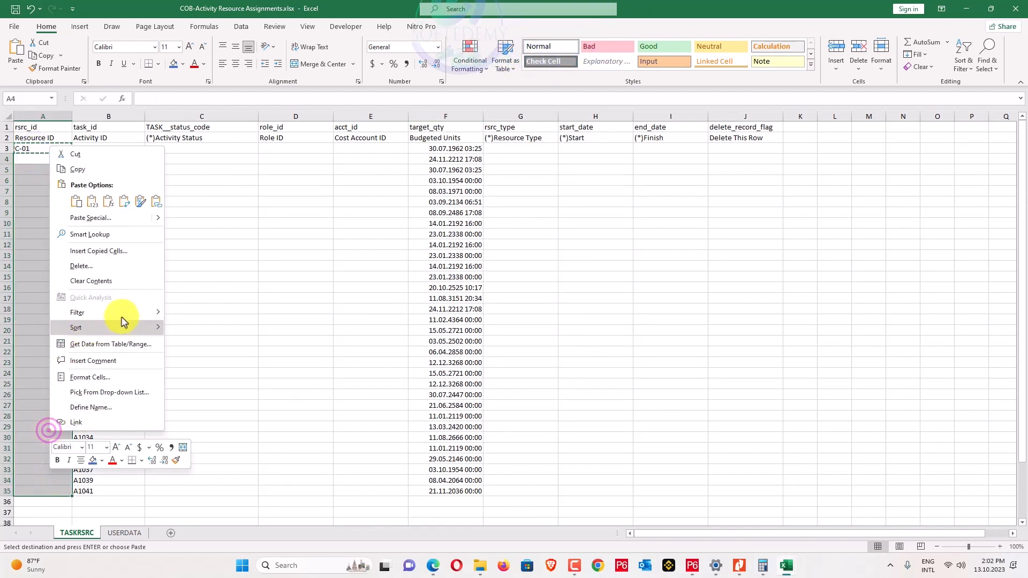
click(93, 202)
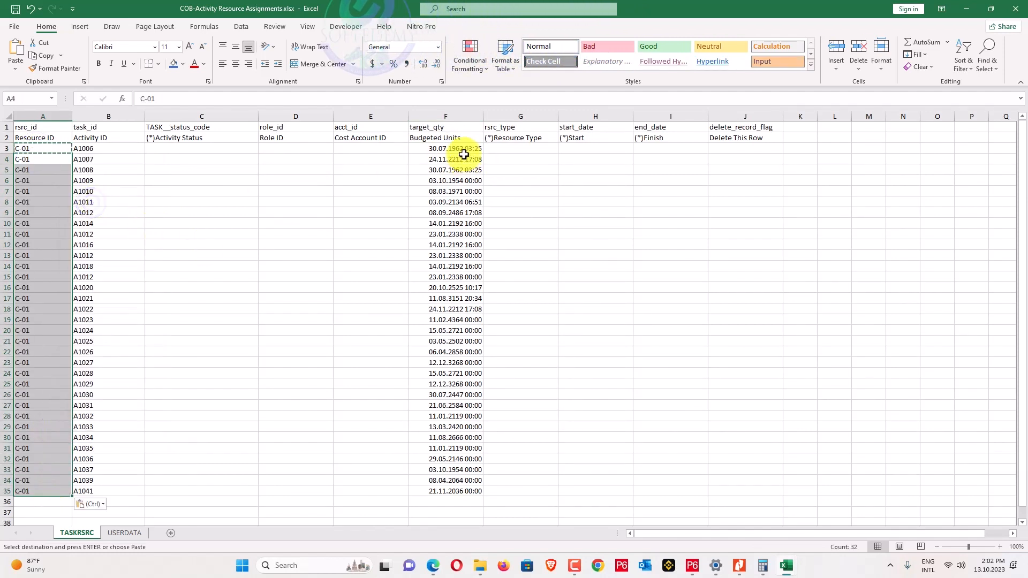
Set the number format of Budgeted Units F3:F35 to Text.
drag(465, 152, 441, 491)
click(438, 47)
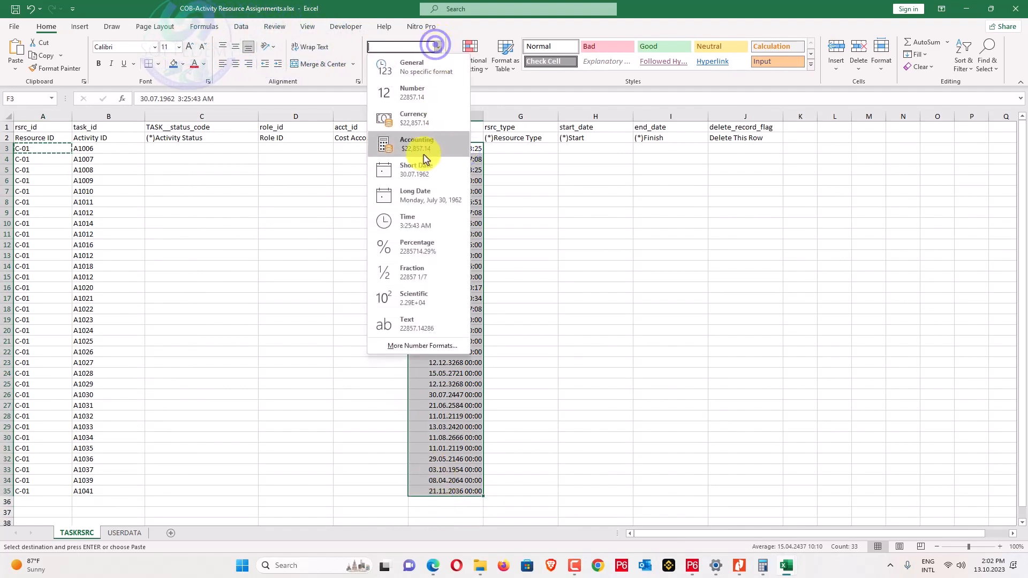
click(439, 99)
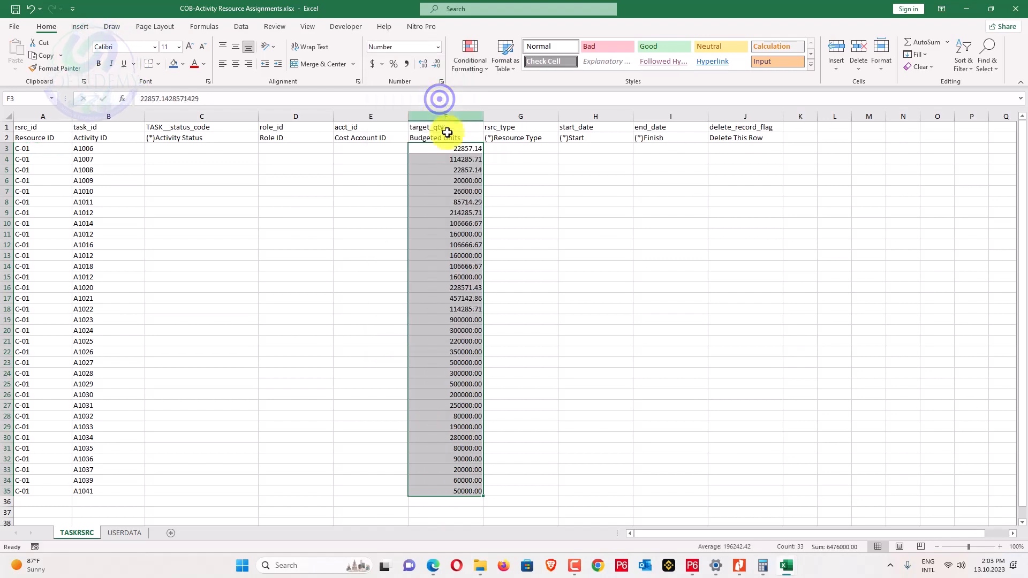
click(438, 46)
click(425, 323)
click(528, 262)
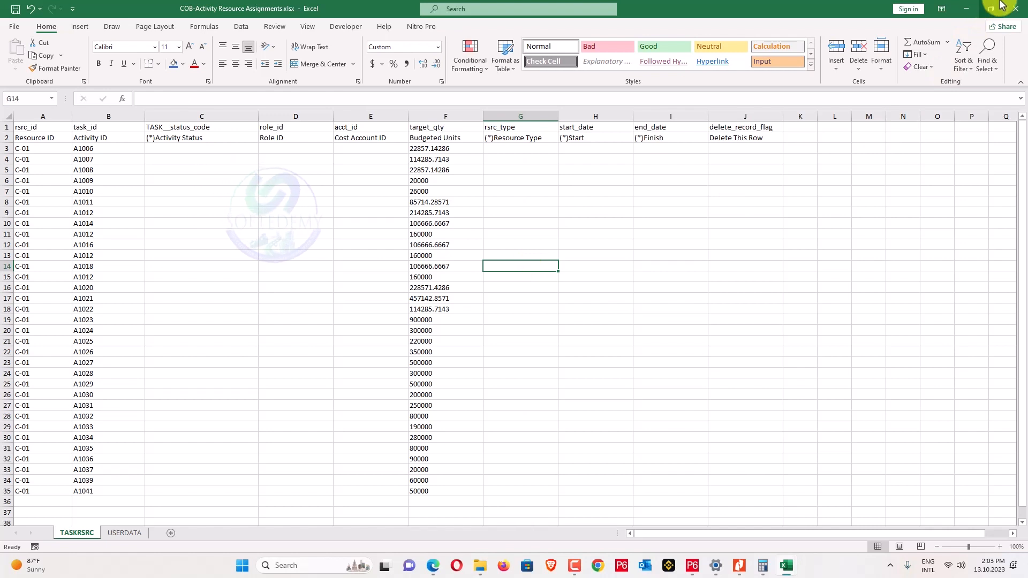
Check the Budgeted Units total, close the workbook and return to Primavera P6.
drag(474, 147, 435, 504)
mouse_move(750, 557)
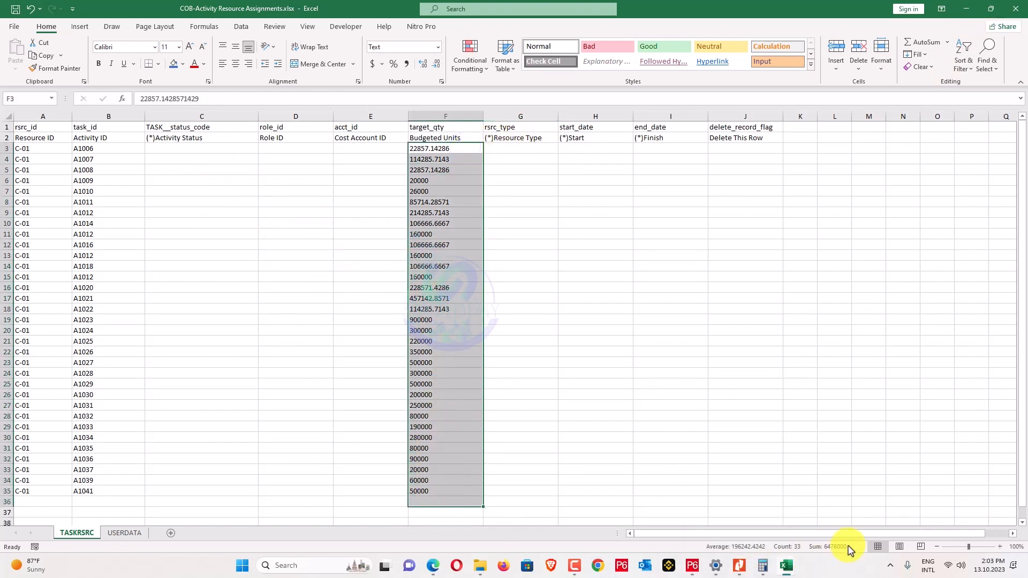
click(837, 447)
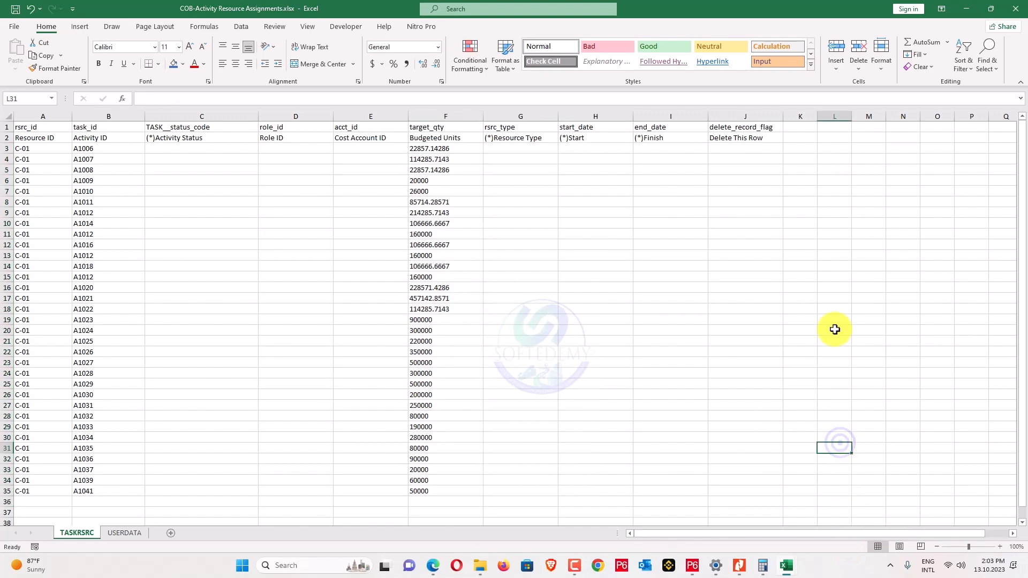
click(1016, 7)
click(692, 565)
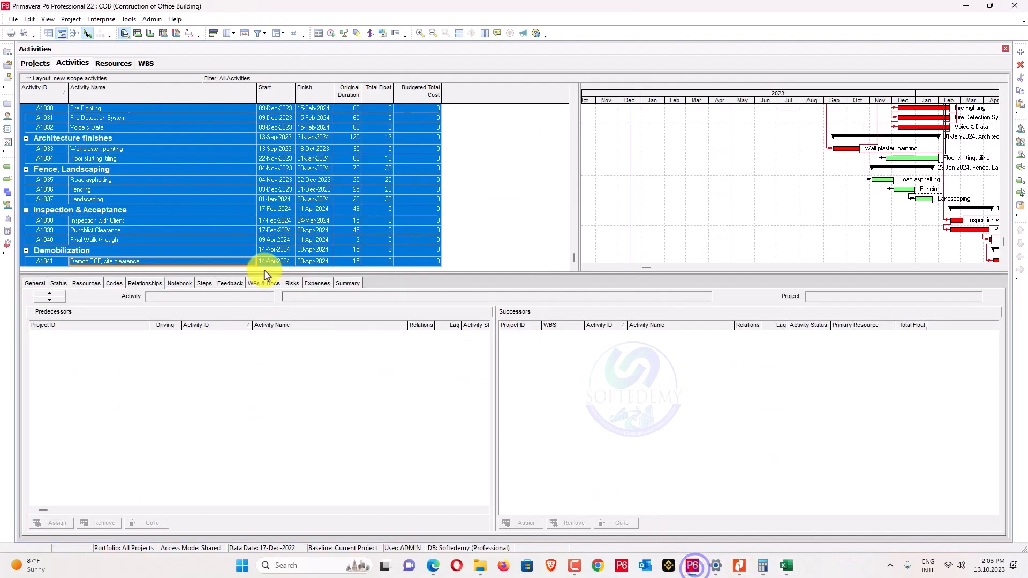
Start a spreadsheet (XLSX) import and select COB-Activity Resource Assignments.xlsx.
click(13, 19)
click(19, 59)
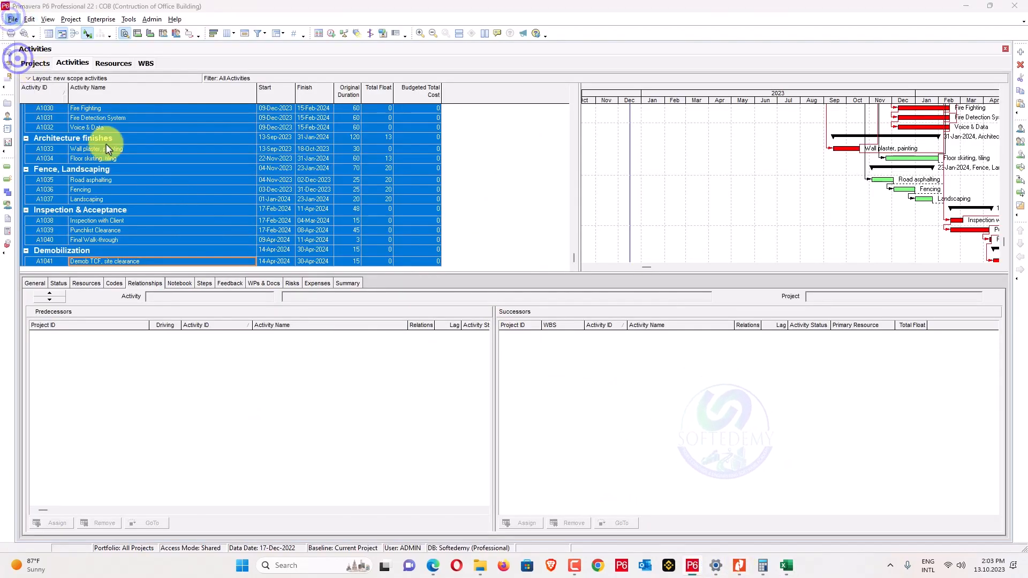
click(434, 289)
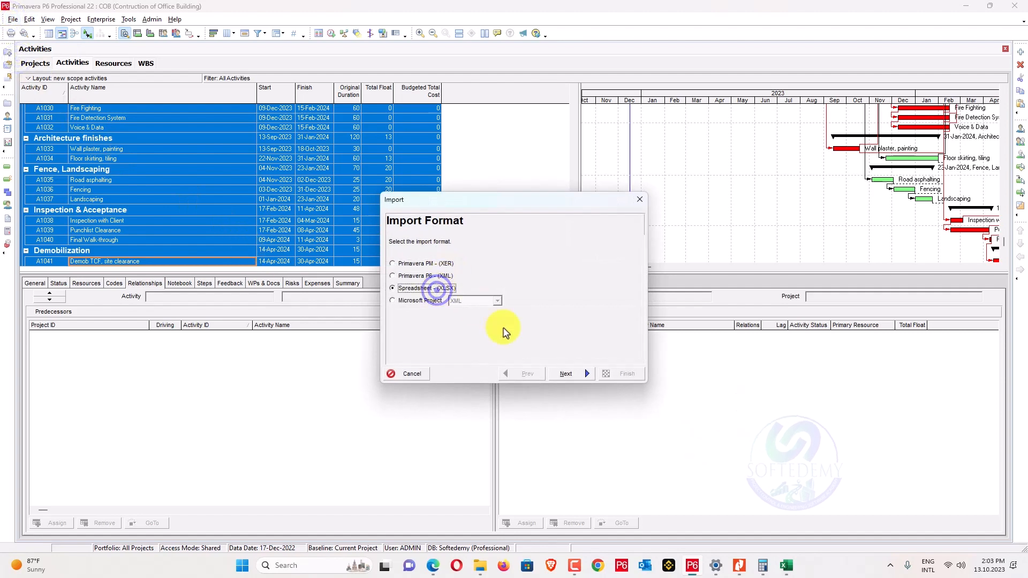
click(565, 374)
click(572, 313)
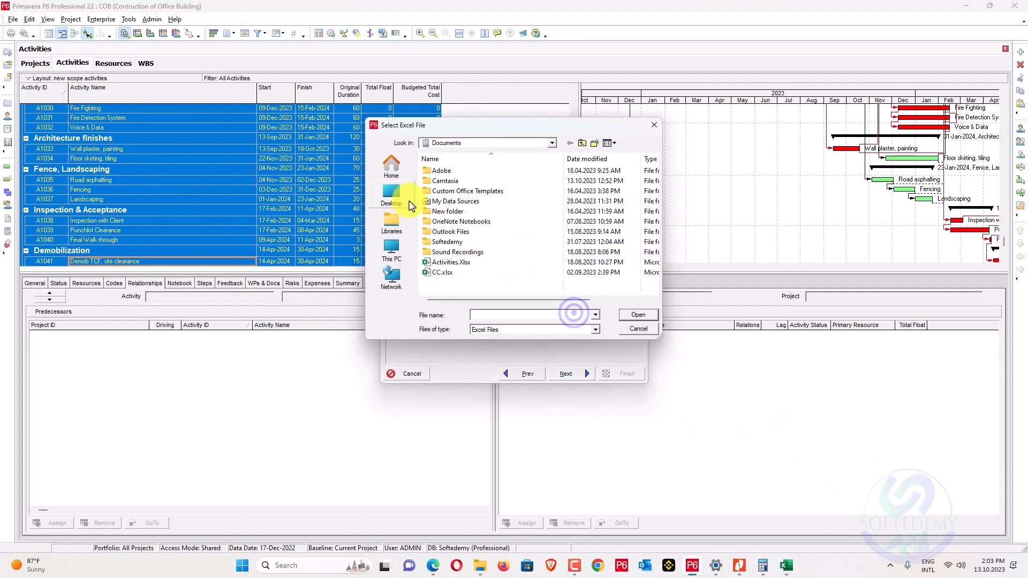
click(392, 193)
double_click(461, 236)
double_click(459, 261)
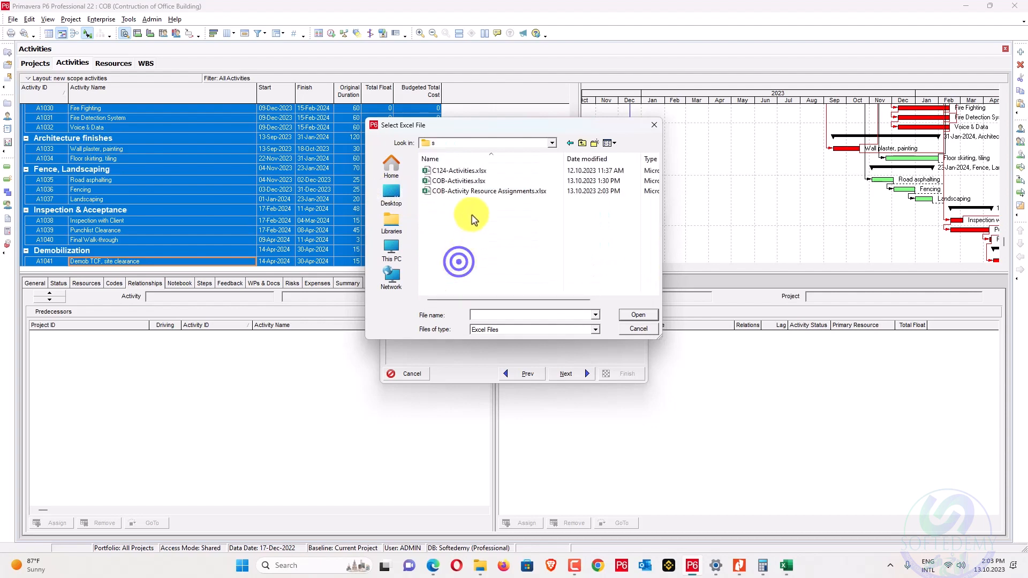
click(492, 191)
click(638, 315)
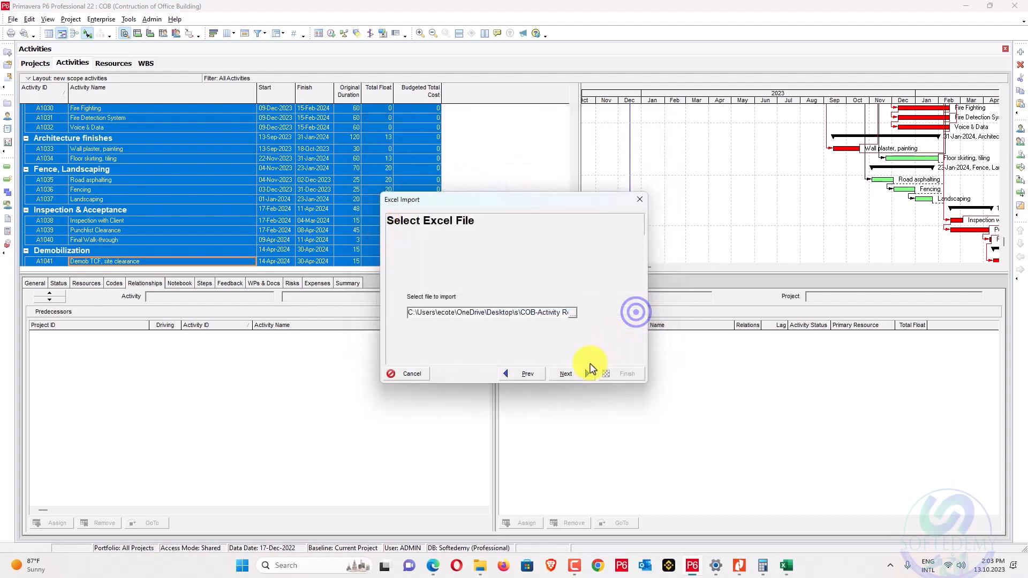
Import the workbook into project COB and review the import error log.
click(573, 377)
click(589, 378)
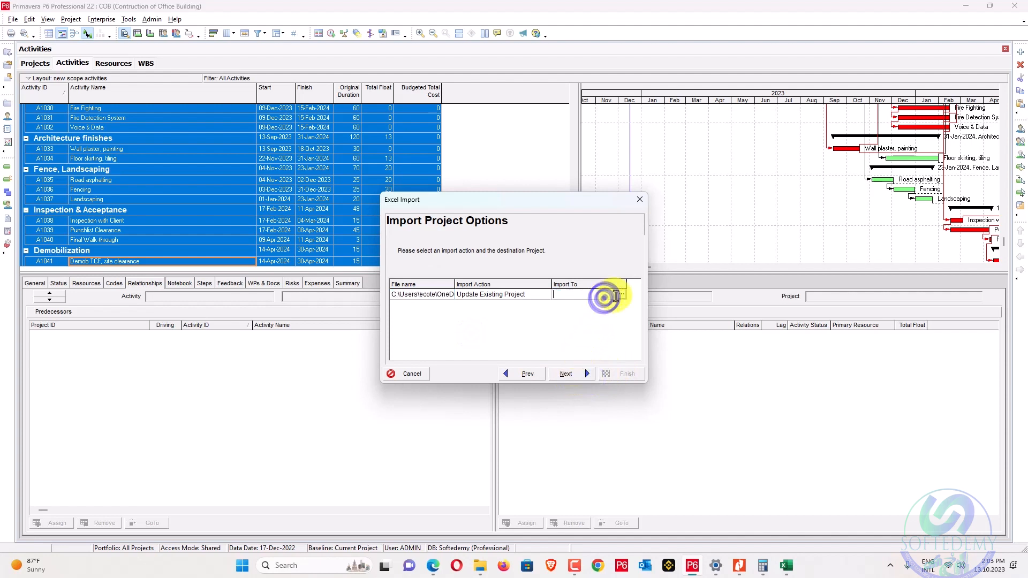
click(621, 293)
click(273, 194)
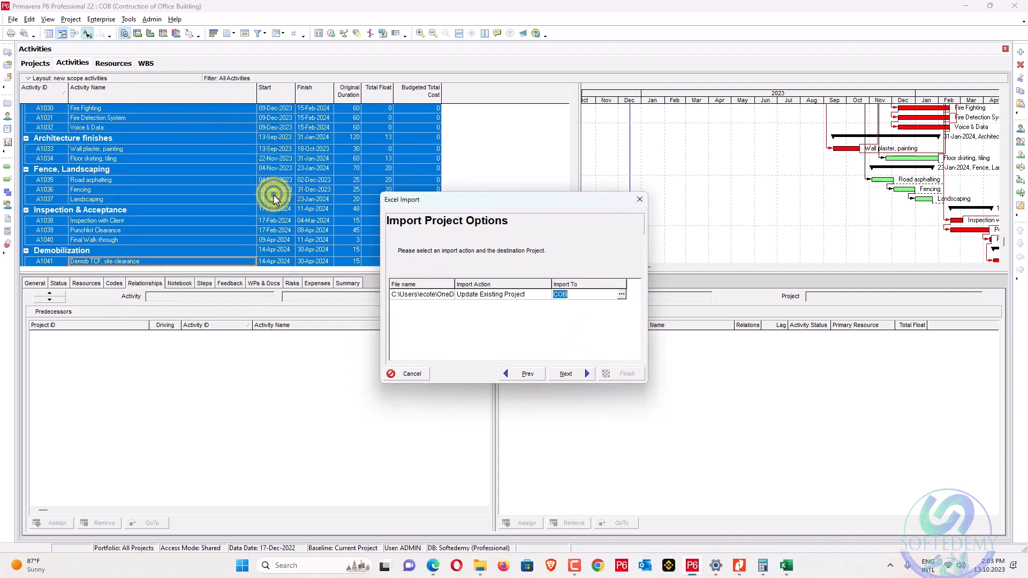
click(579, 373)
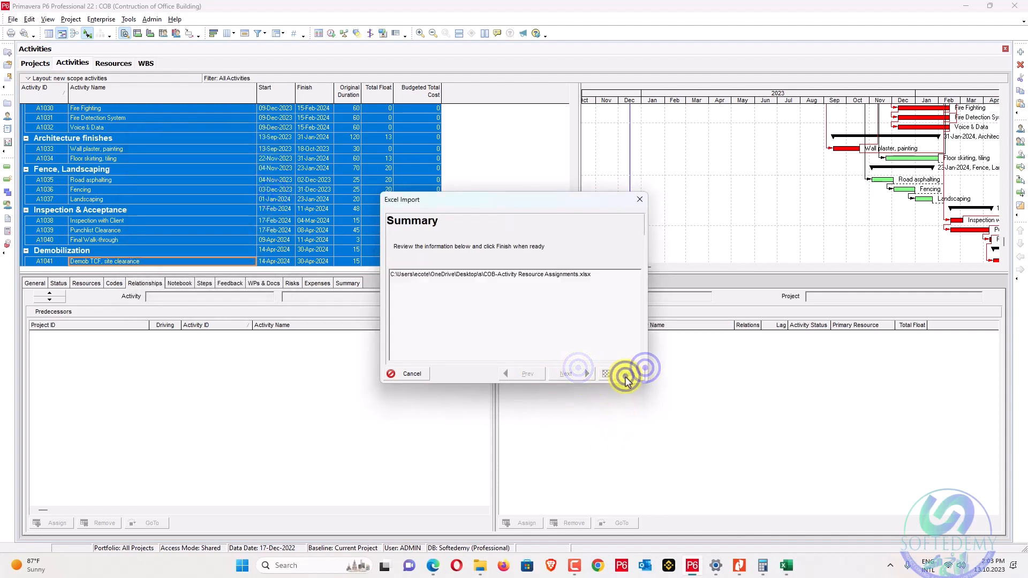
click(625, 375)
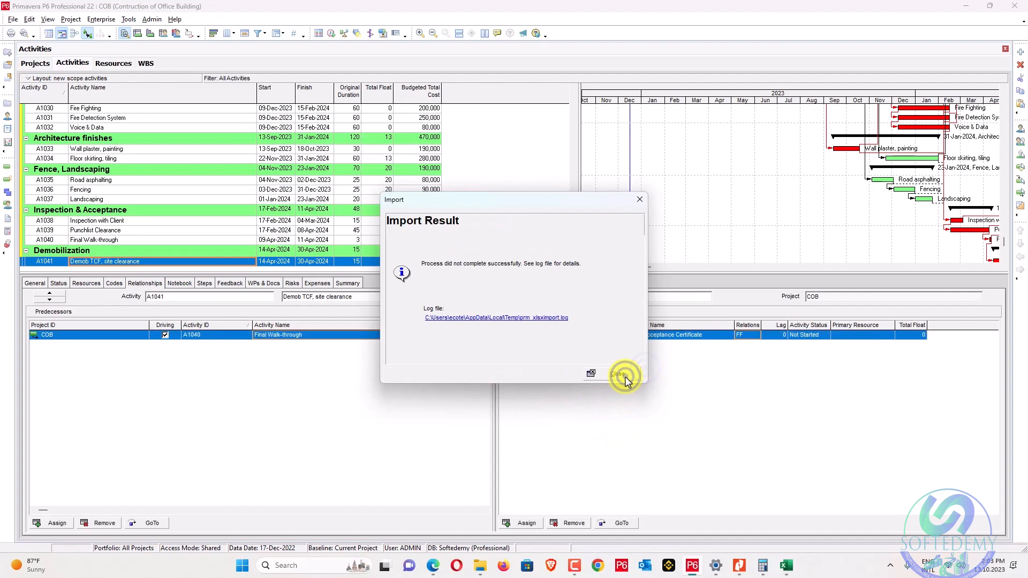
click(517, 320)
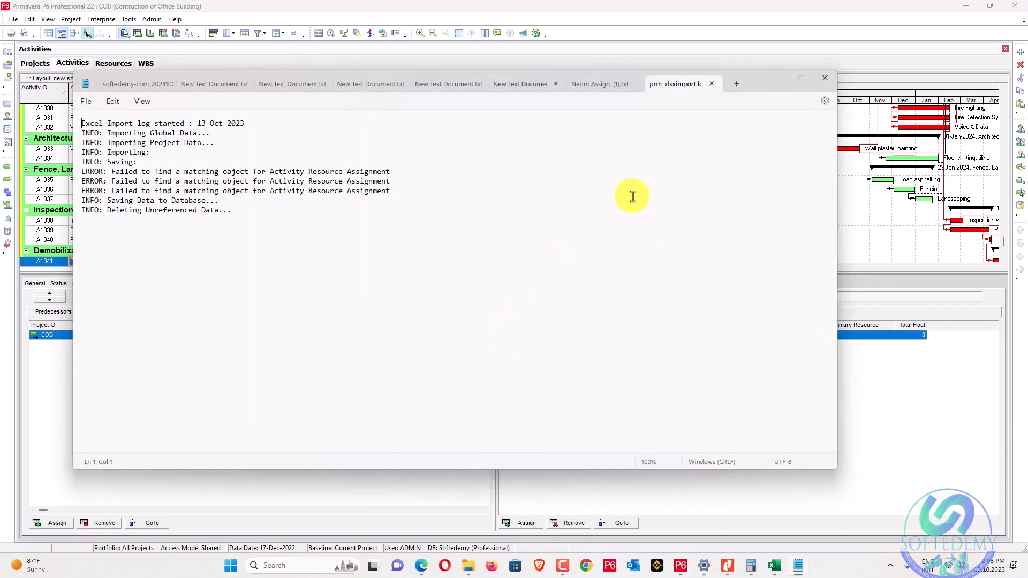
click(833, 79)
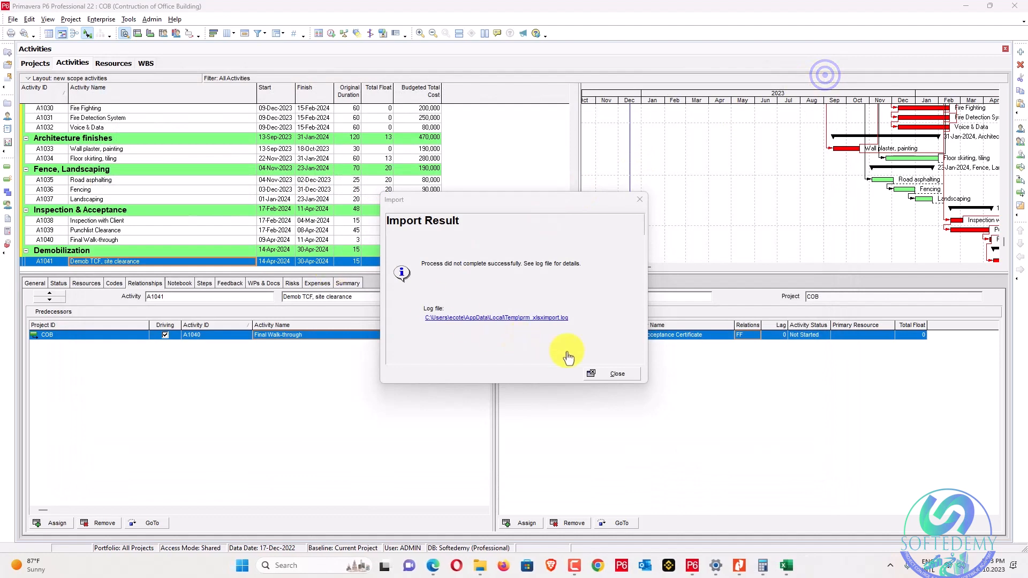
click(615, 374)
scroll(329, 209, up, 15)
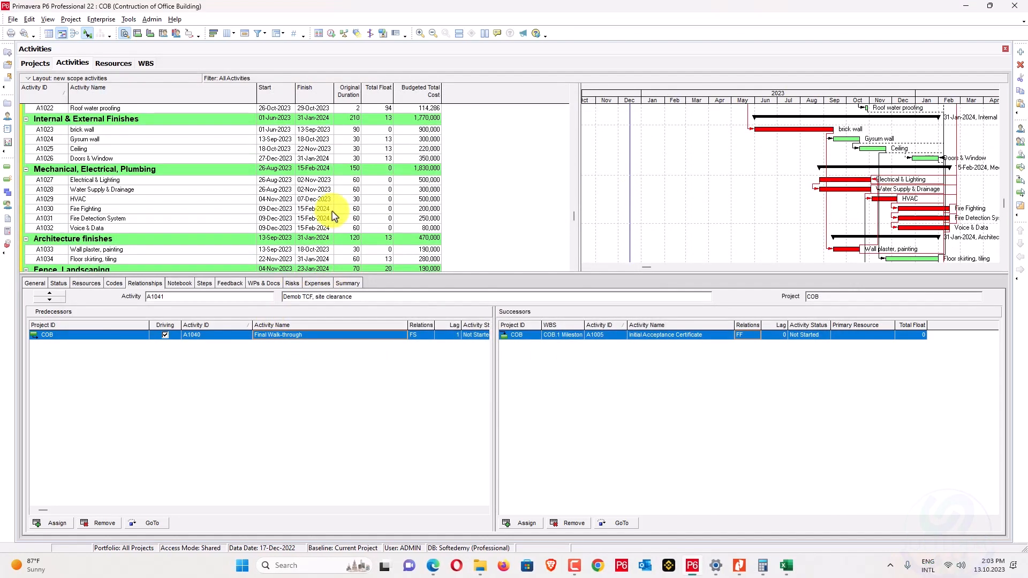
scroll(331, 204, up, 3)
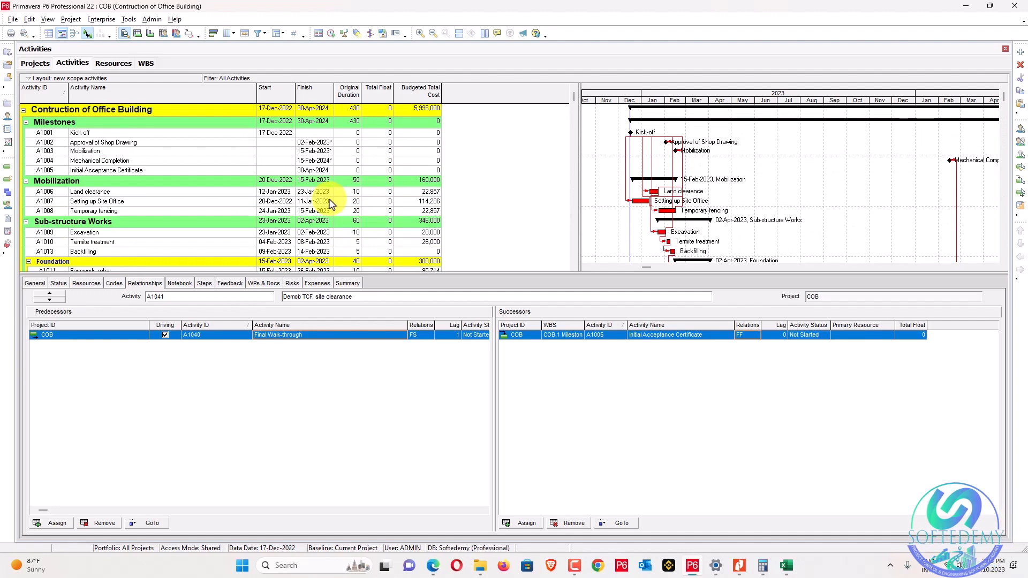
scroll(334, 202, down, 2)
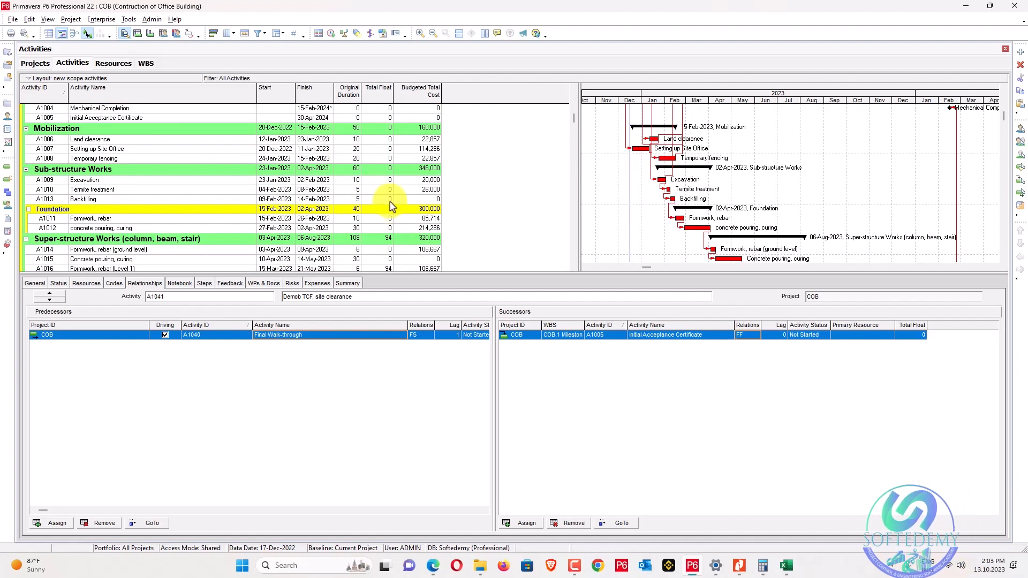
click(411, 199)
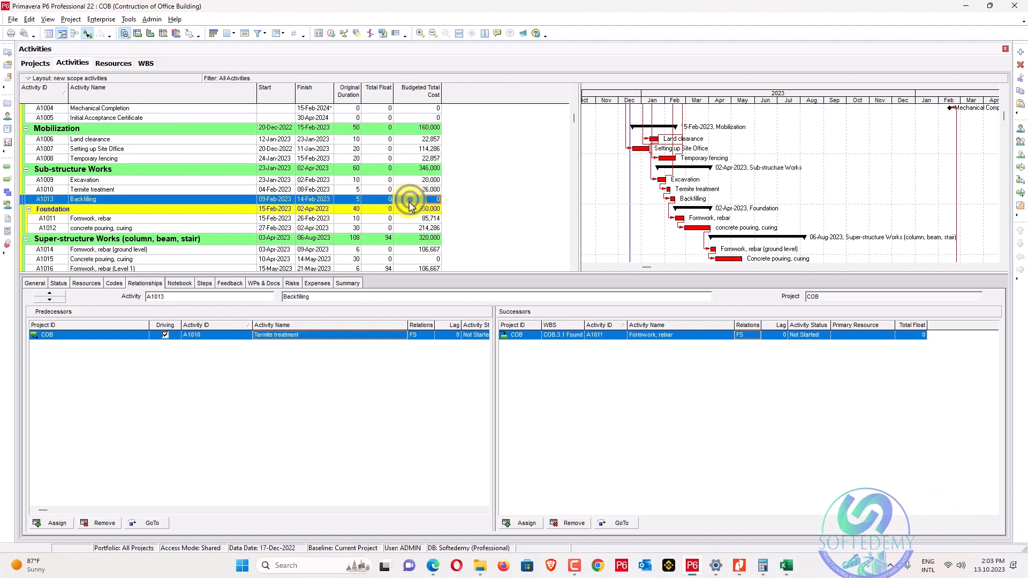
scroll(406, 203, down, 2)
click(421, 208)
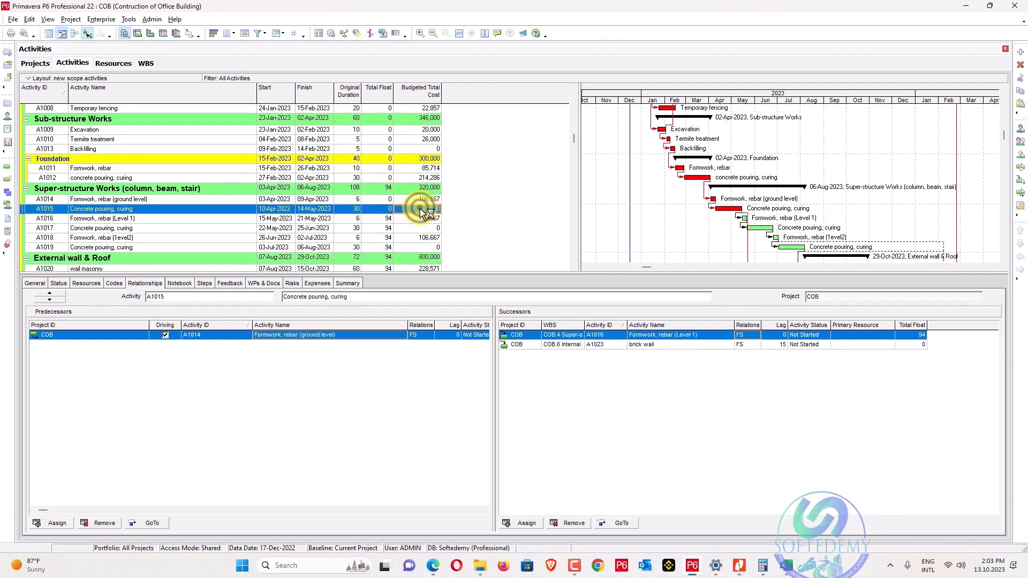
key(alt+Tab)
scroll(682, 228, up, 4)
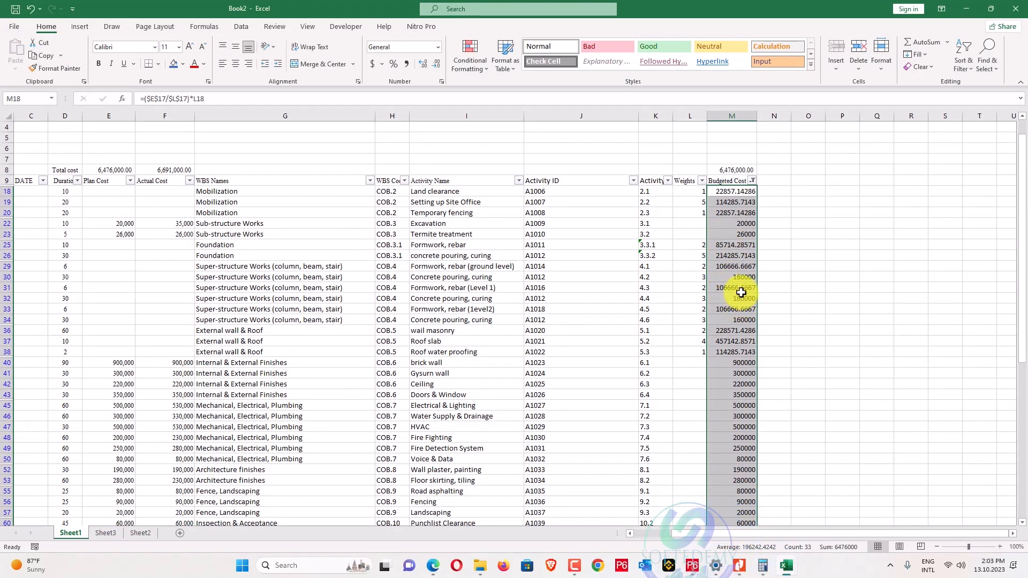
click(741, 289)
drag(741, 277, 418, 284)
key(alt+Tab)
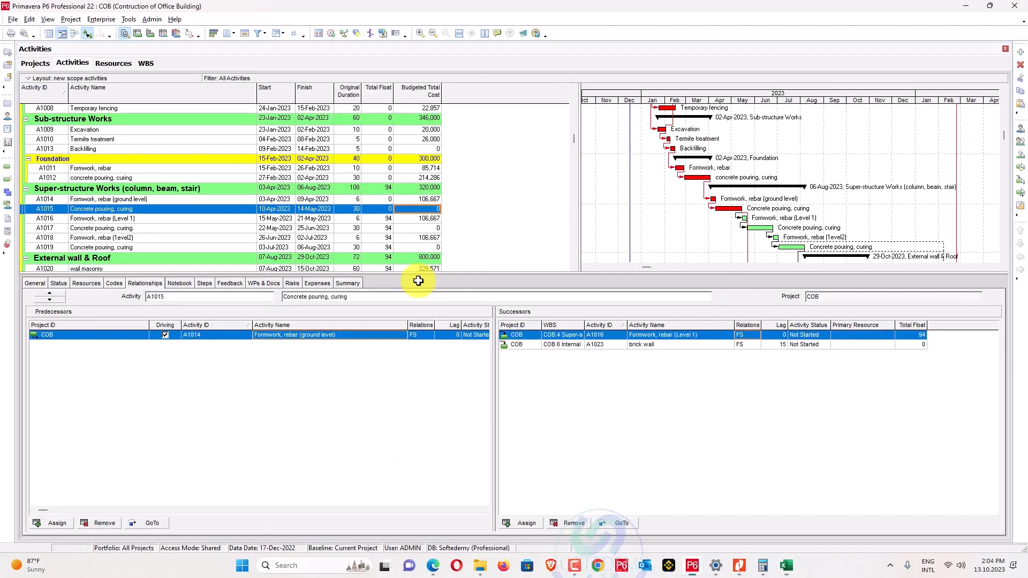
key(alt+Tab)
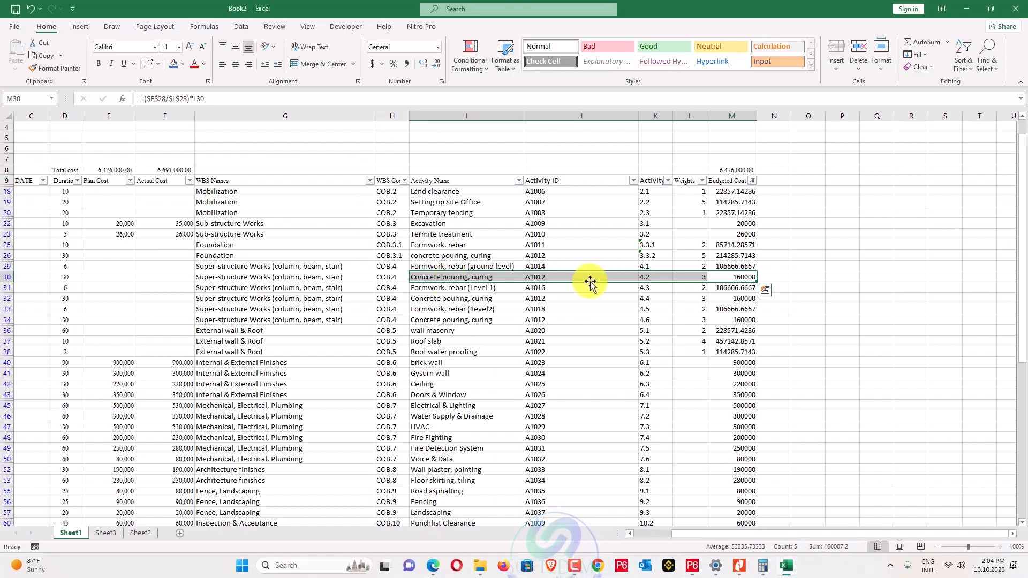
key(alt+Tab)
key(alt+Tab)
key(alt+Tab)
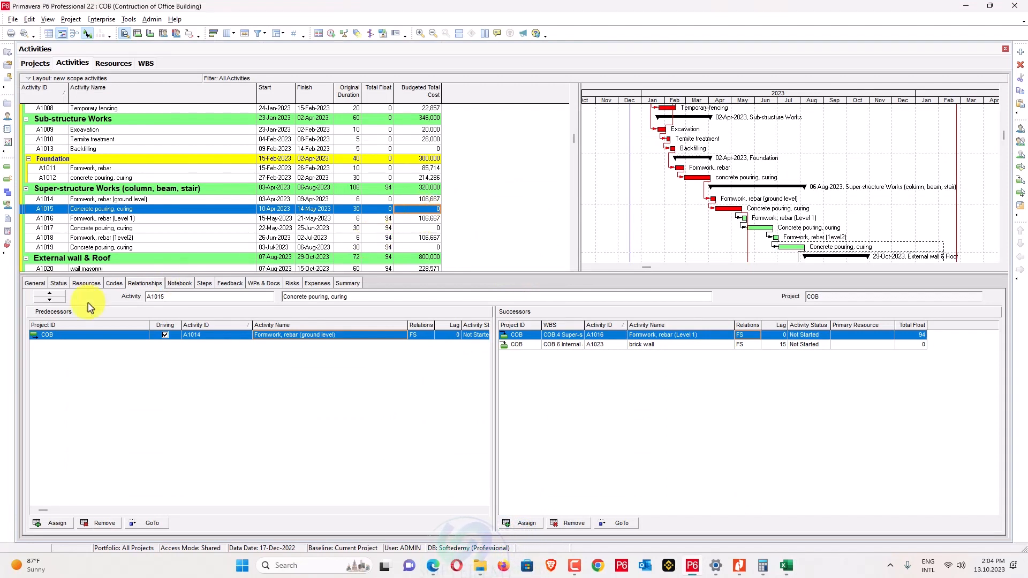
Assign the C-01 Cost resource on activity A1015's Resources tab.
click(86, 284)
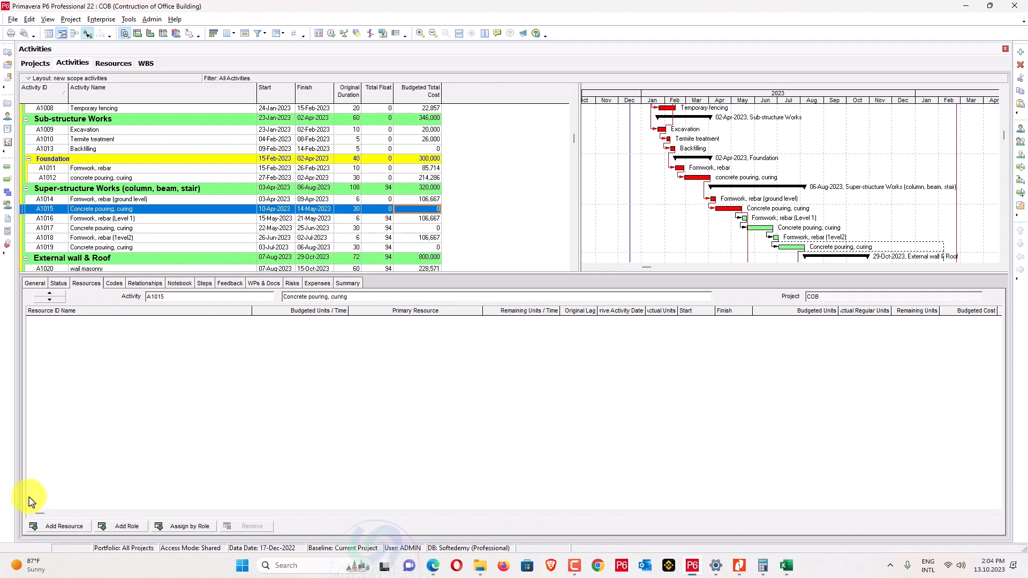
click(64, 526)
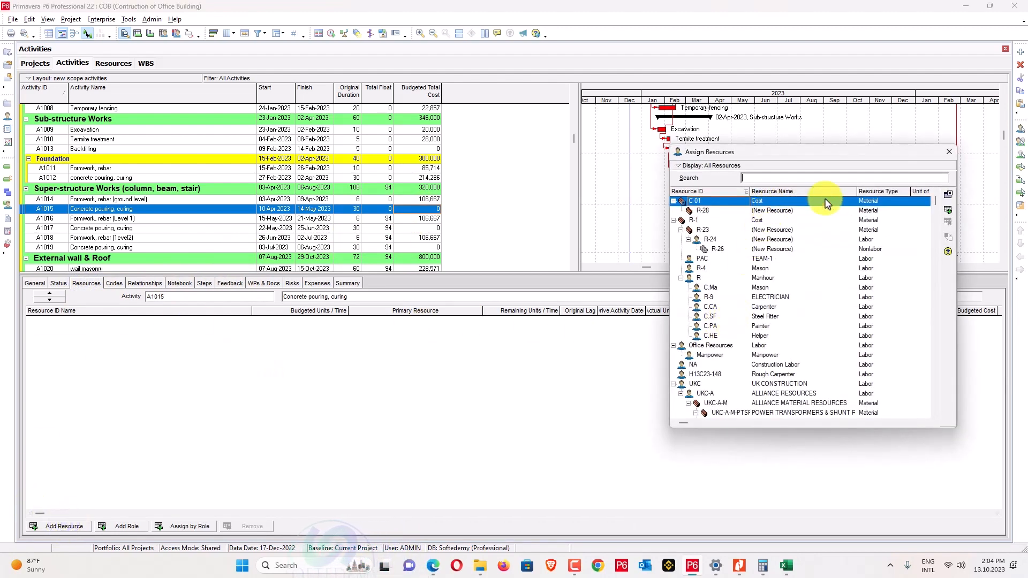
click(948, 211)
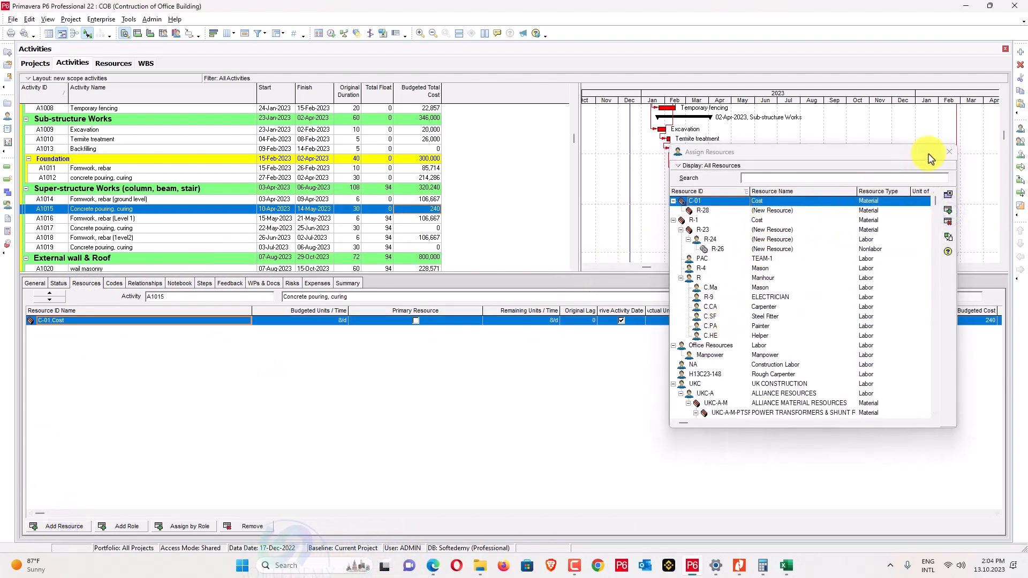
click(947, 151)
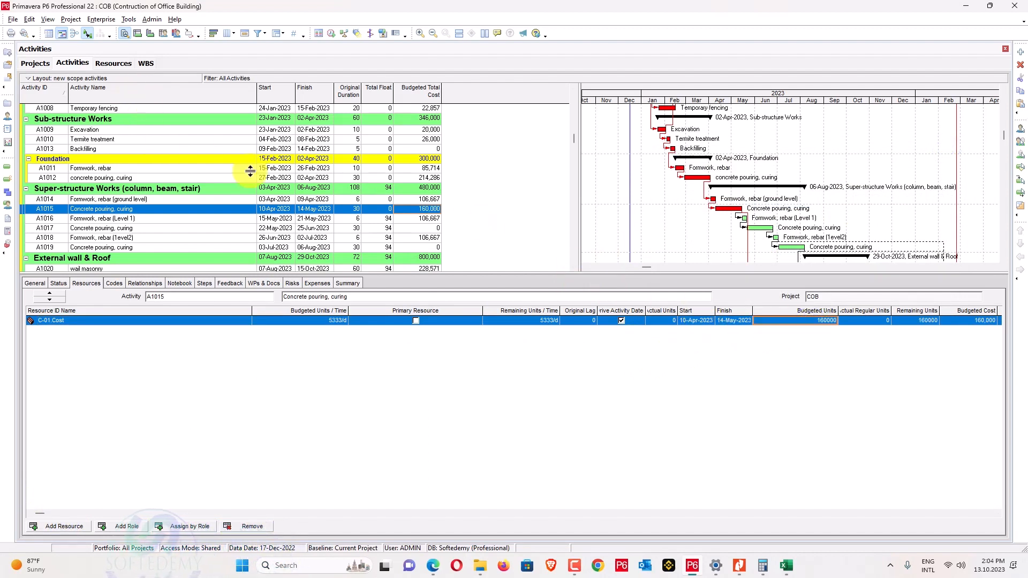
Assign C-01 Cost to A1017 with 160,000 budgeted units.
scroll(390, 202, down, 1)
click(412, 199)
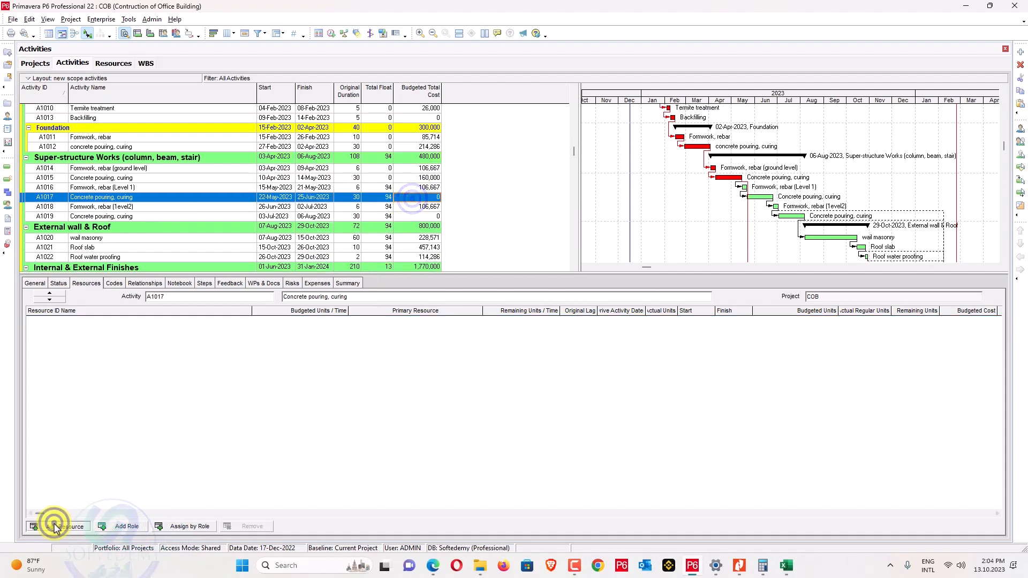
click(56, 525)
click(948, 210)
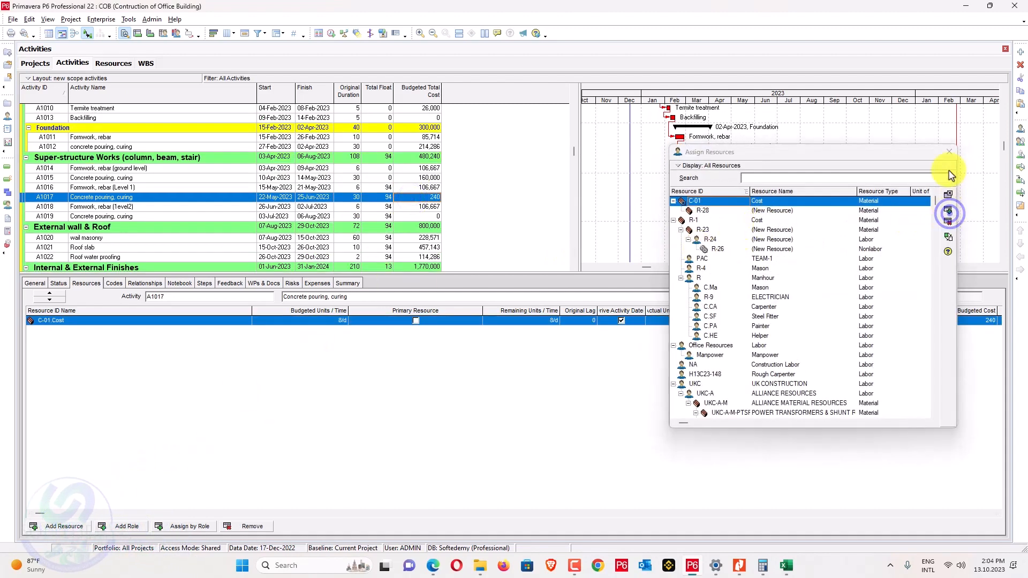
click(949, 151)
click(817, 320)
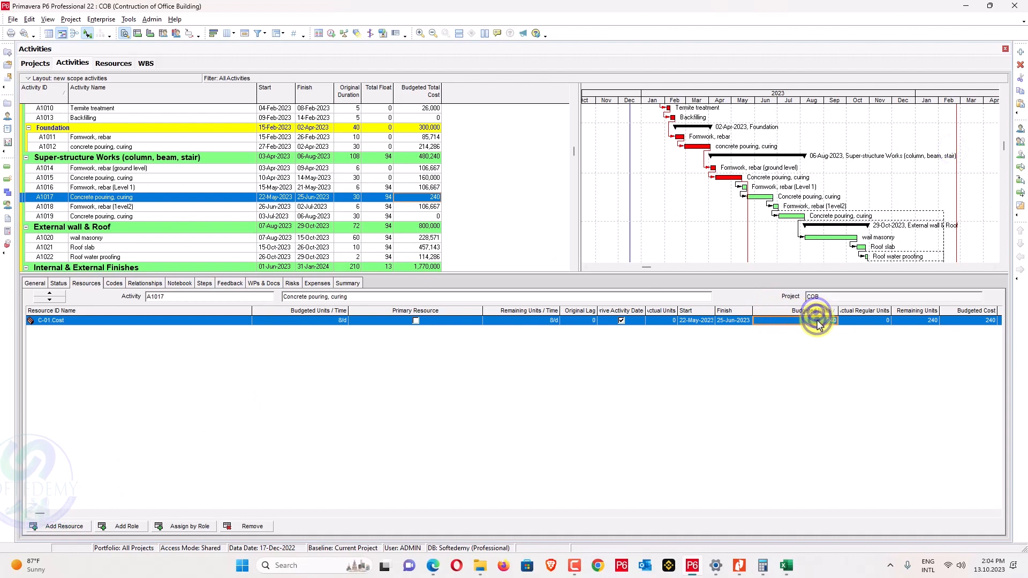
click(816, 319)
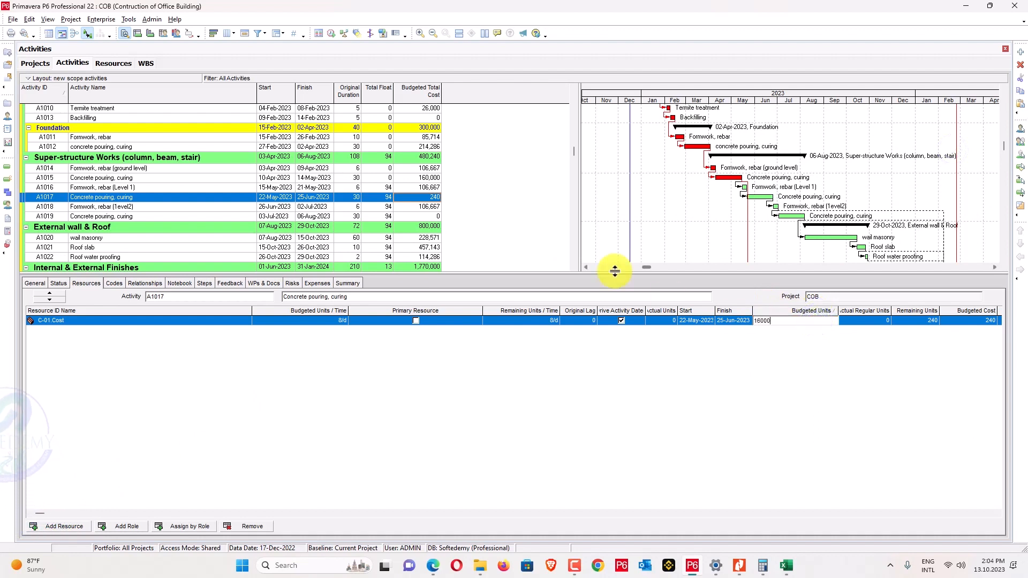
Assign C-01 Cost to A1019, also at 160,000.
click(419, 215)
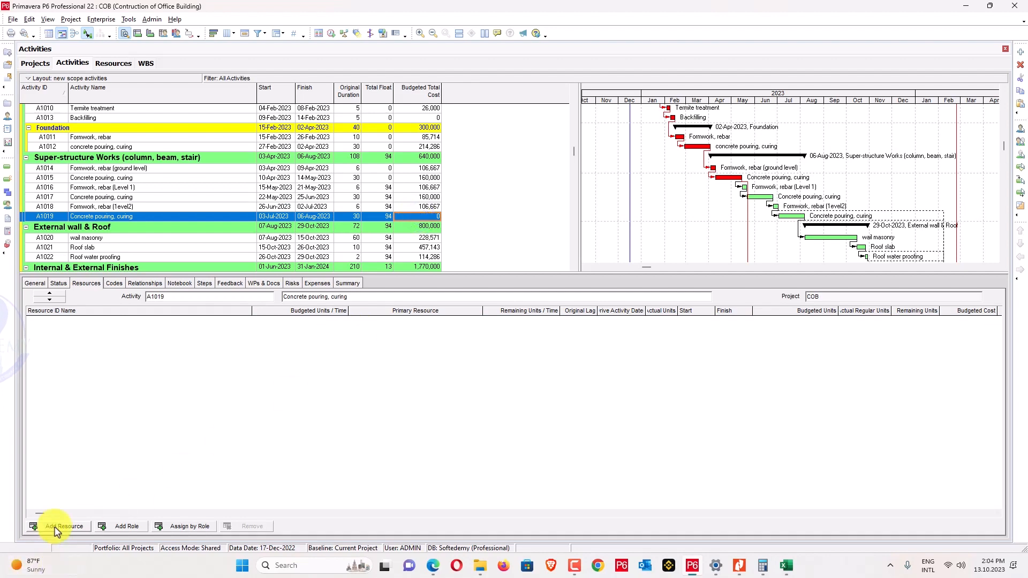
click(62, 526)
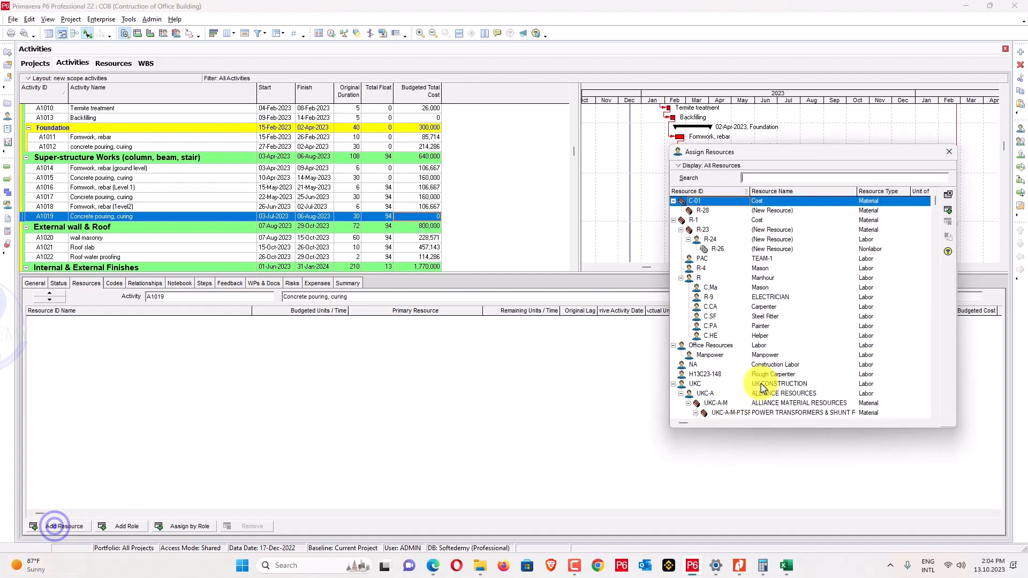
click(948, 211)
click(948, 154)
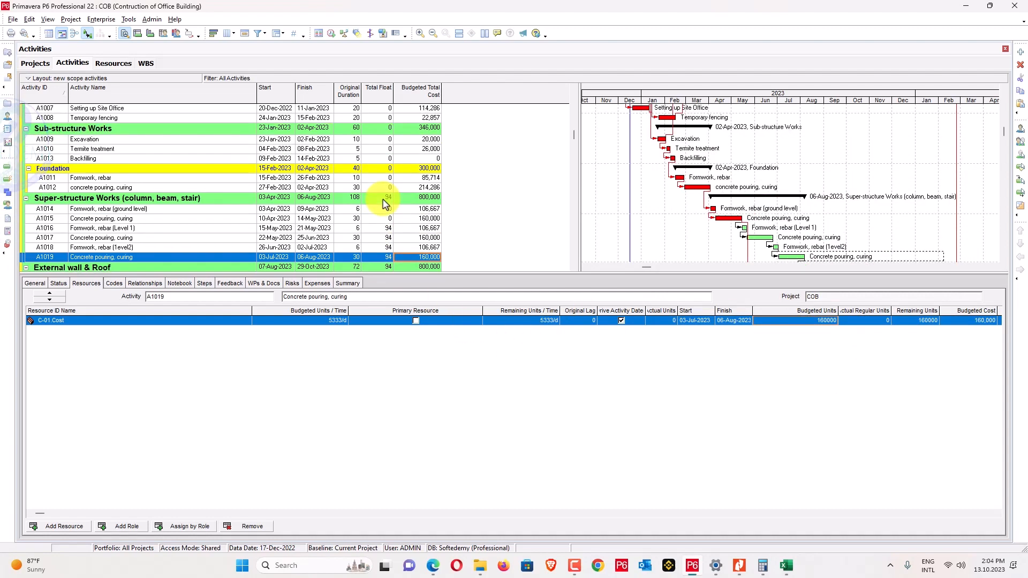
scroll(383, 202, up, 5)
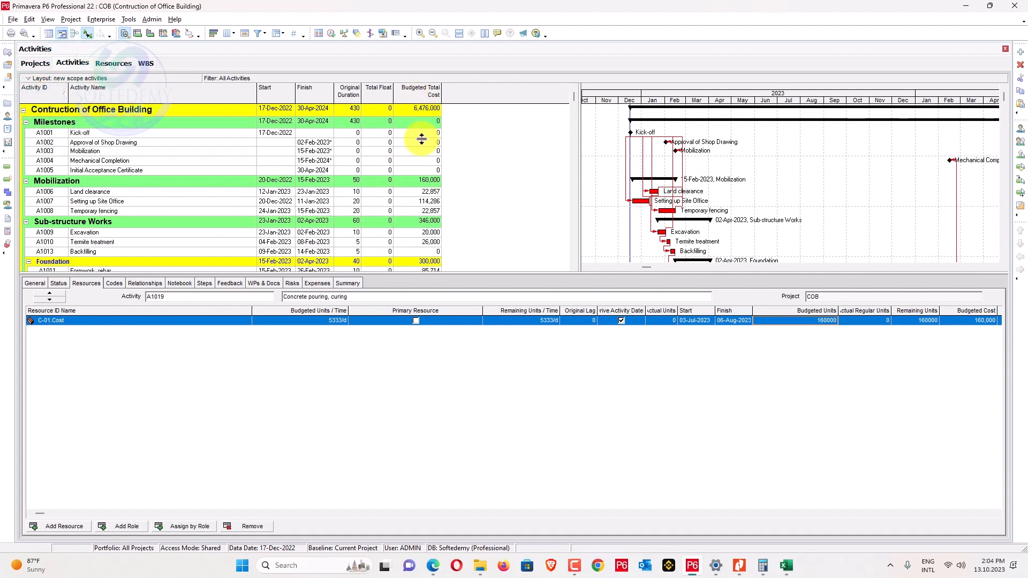
Set milestone A1002's primary constraint to None.
click(478, 115)
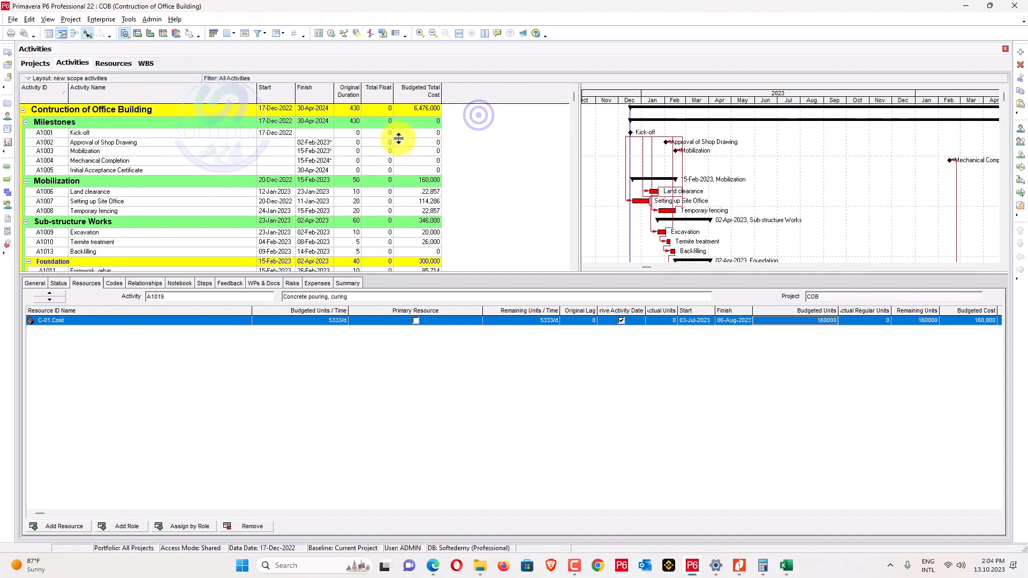
click(402, 133)
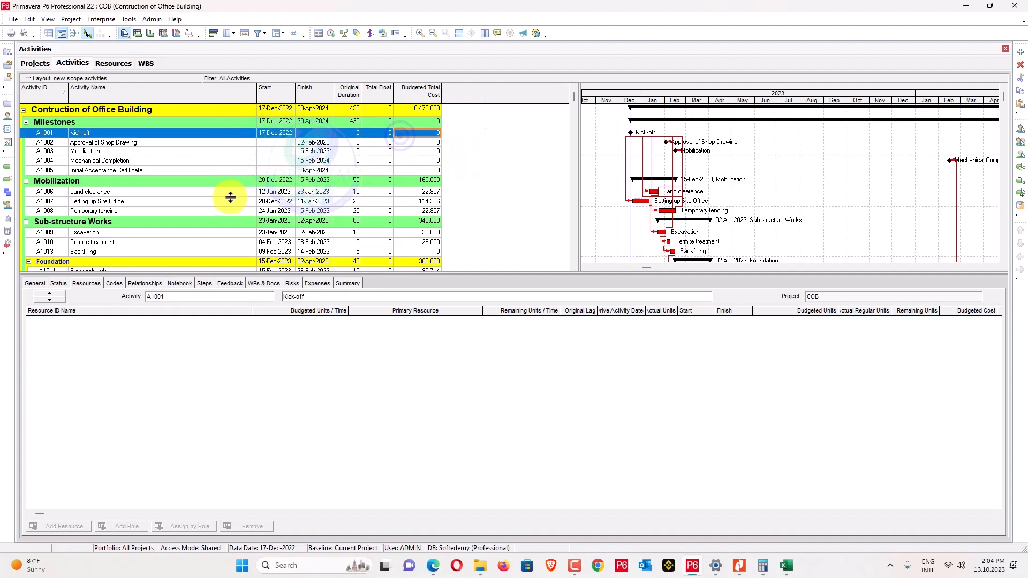
click(320, 143)
key(Down)
key(Down)
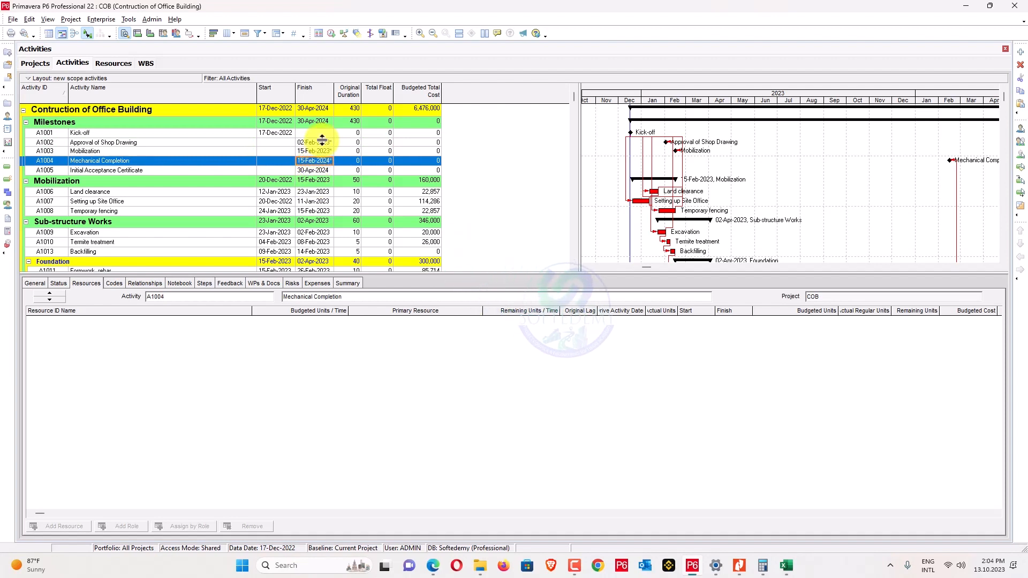
click(320, 142)
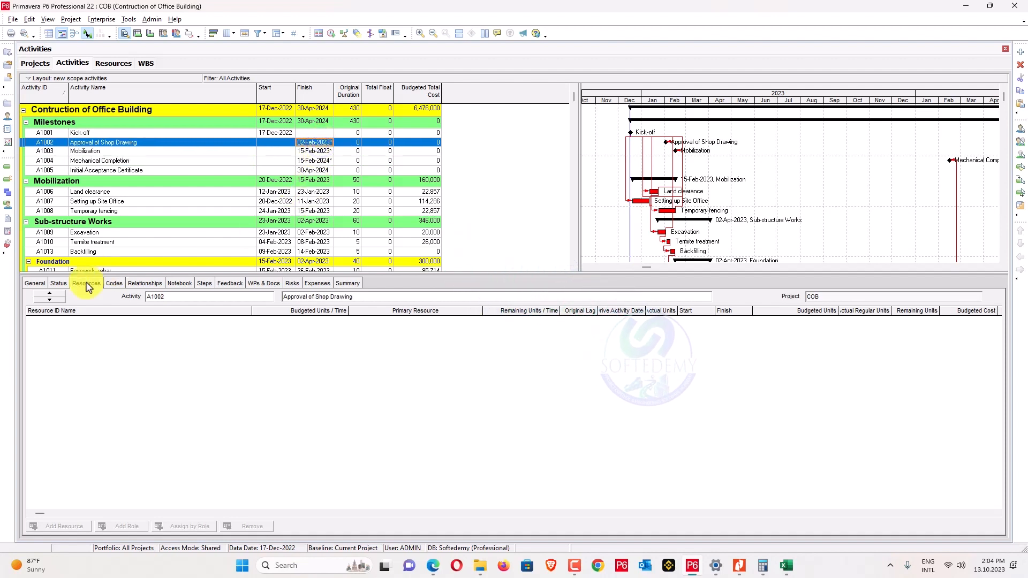
click(60, 284)
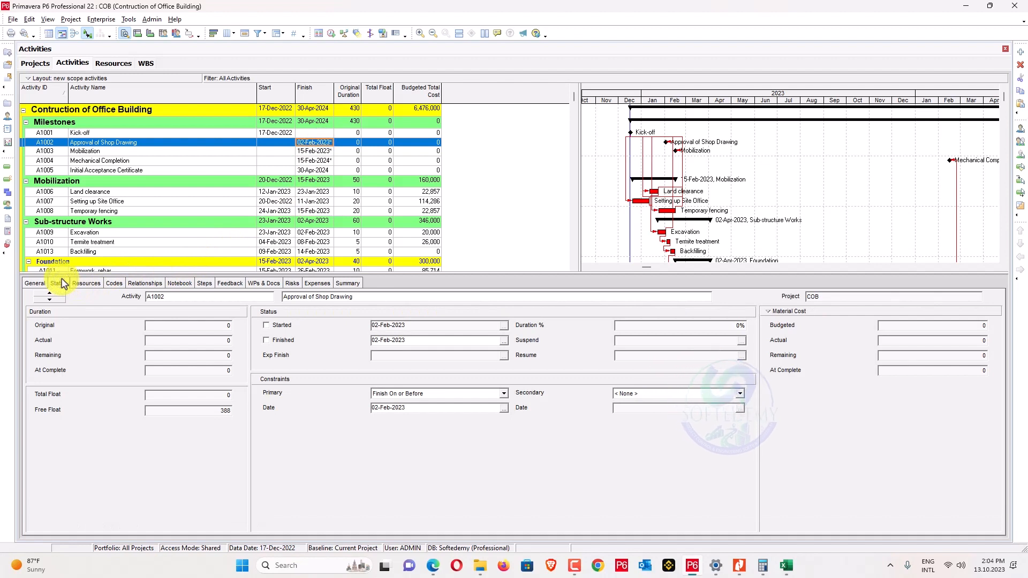
click(457, 394)
click(419, 404)
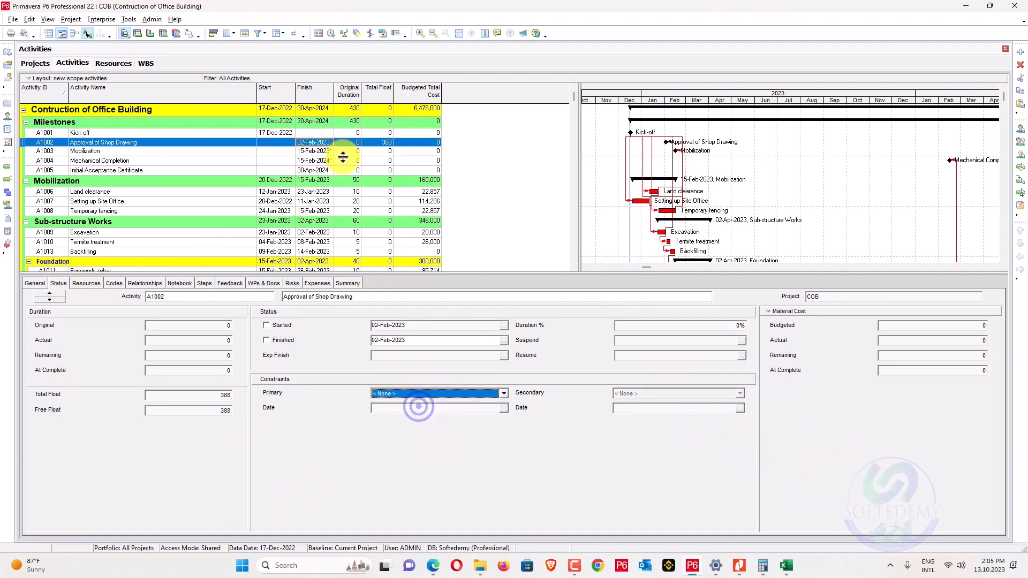
Clear the primary constraints on milestones A1003 and A1004 as well.
click(315, 151)
click(412, 396)
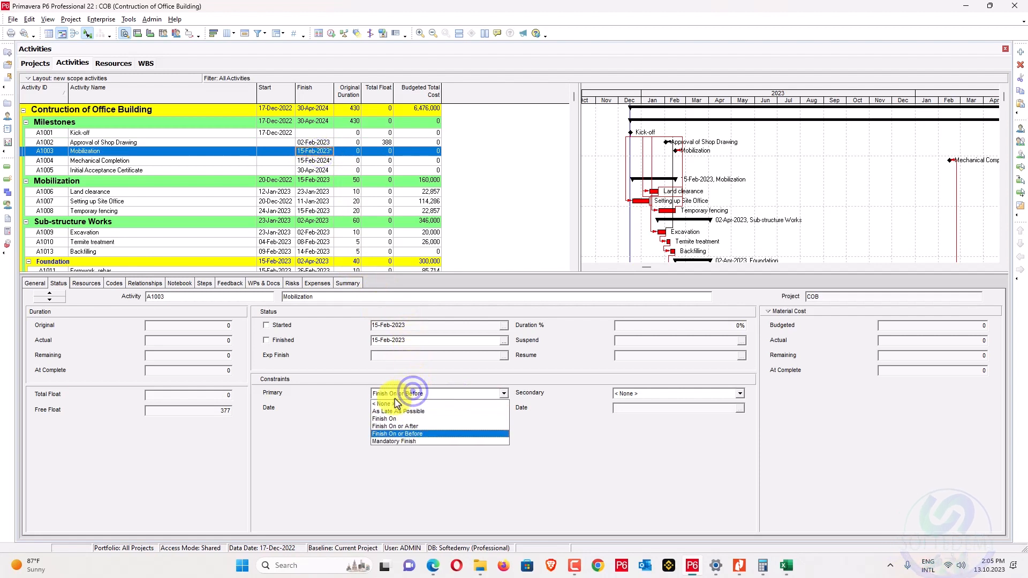
click(394, 403)
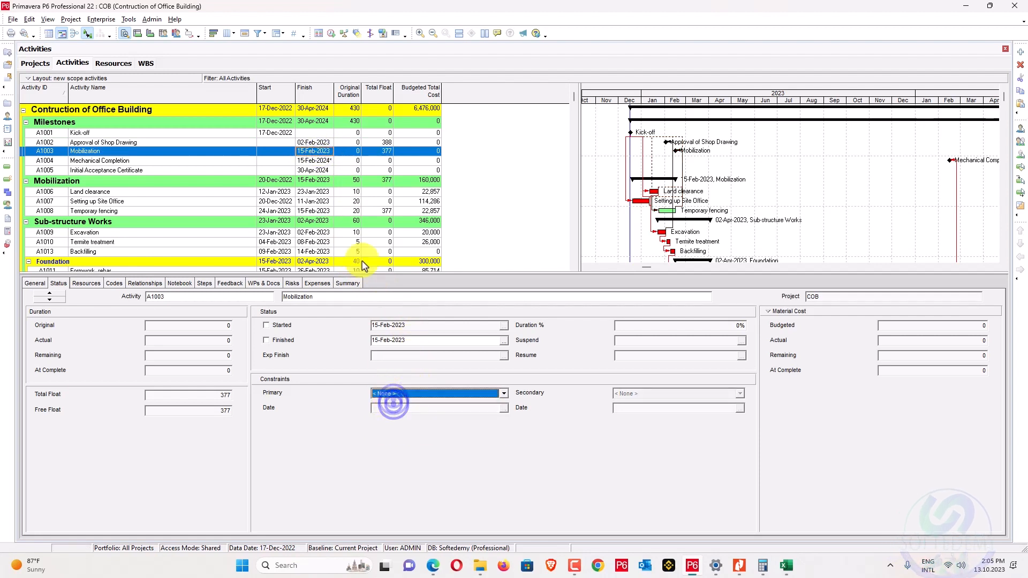
click(312, 161)
click(434, 395)
click(410, 404)
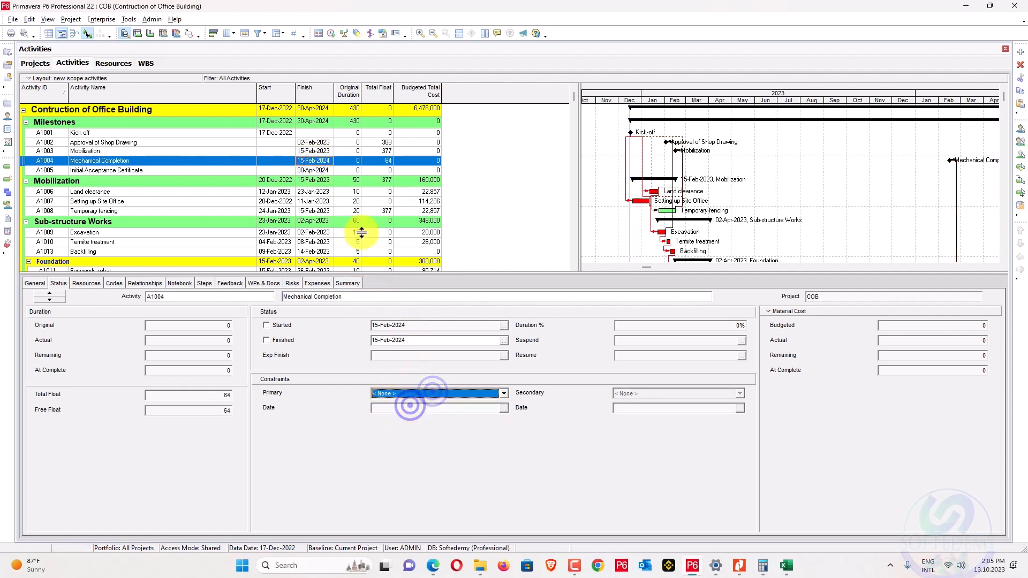
Reschedule project COB with F9, then view Planning Task Assigned.pdf in Nitro Pro.
key(F9)
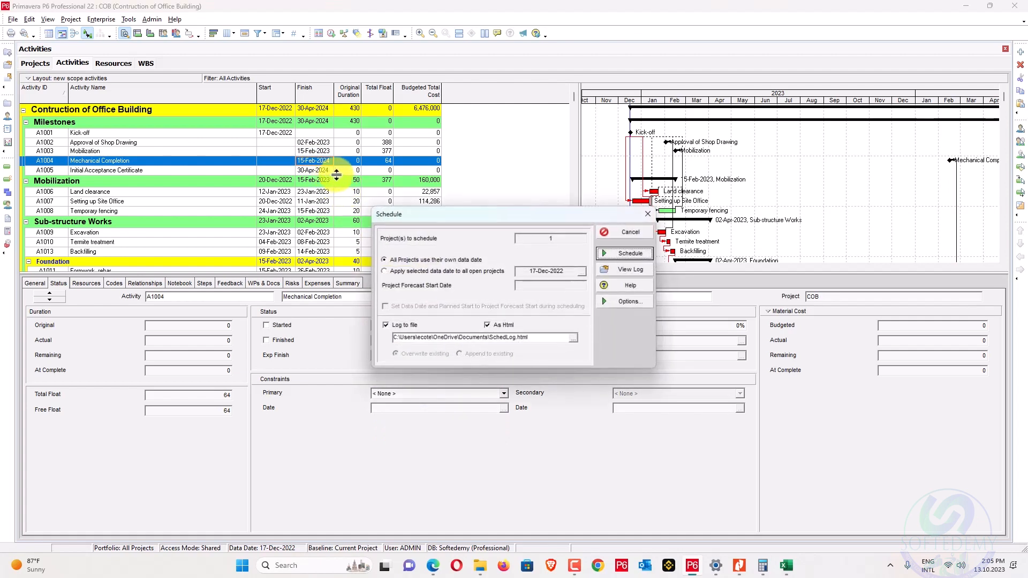
key(Return)
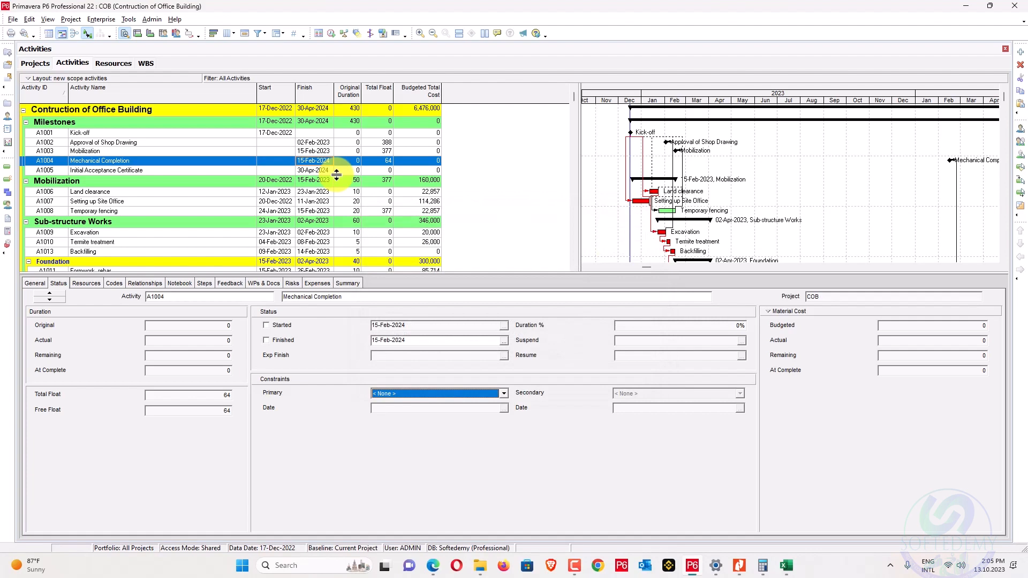
scroll(448, 184, down, 2)
scroll(443, 187, up, 2)
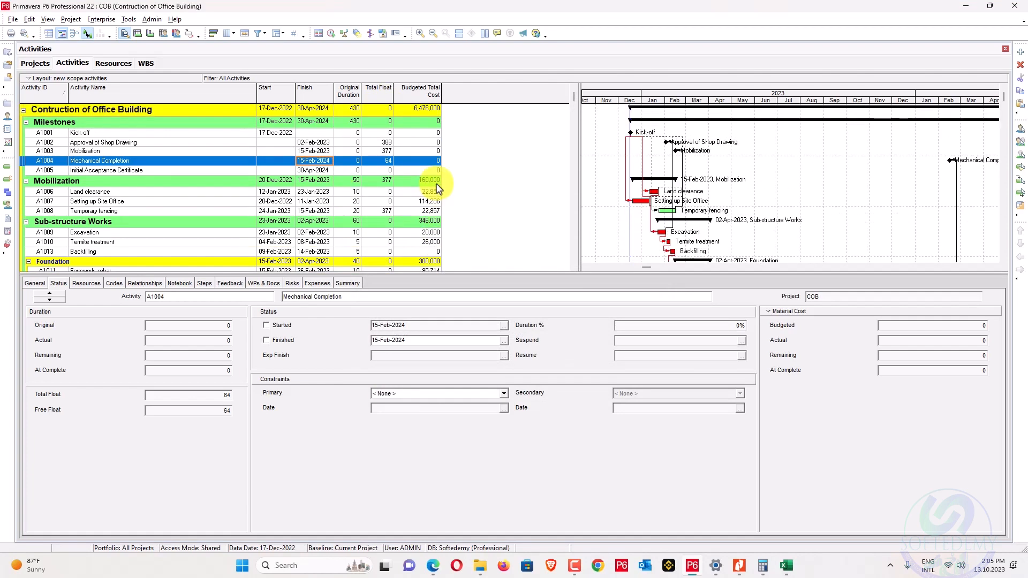
scroll(442, 188, down, 3)
scroll(438, 187, down, 1)
scroll(438, 187, up, 4)
key(F9)
key(Return)
key(F9)
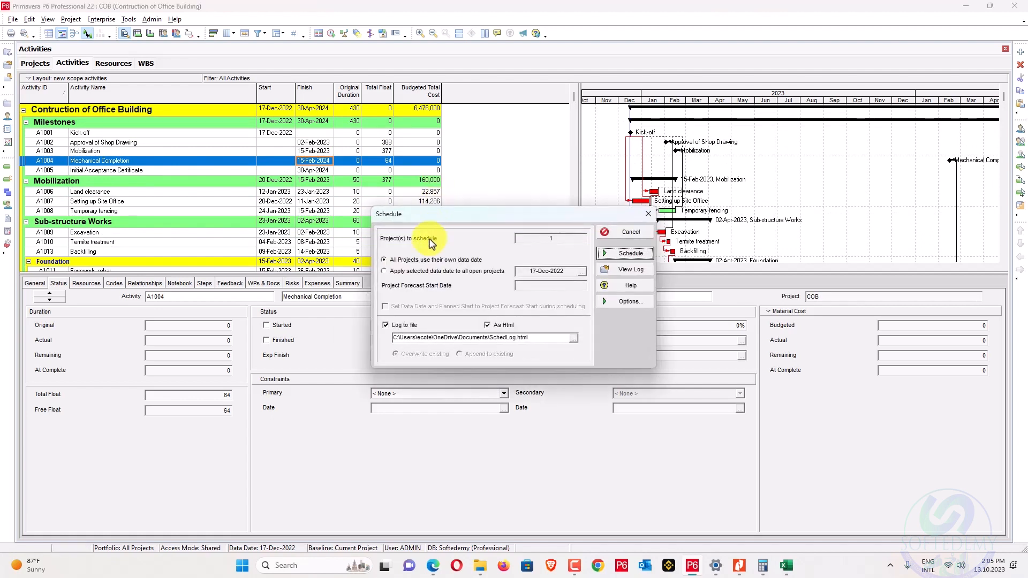
click(615, 254)
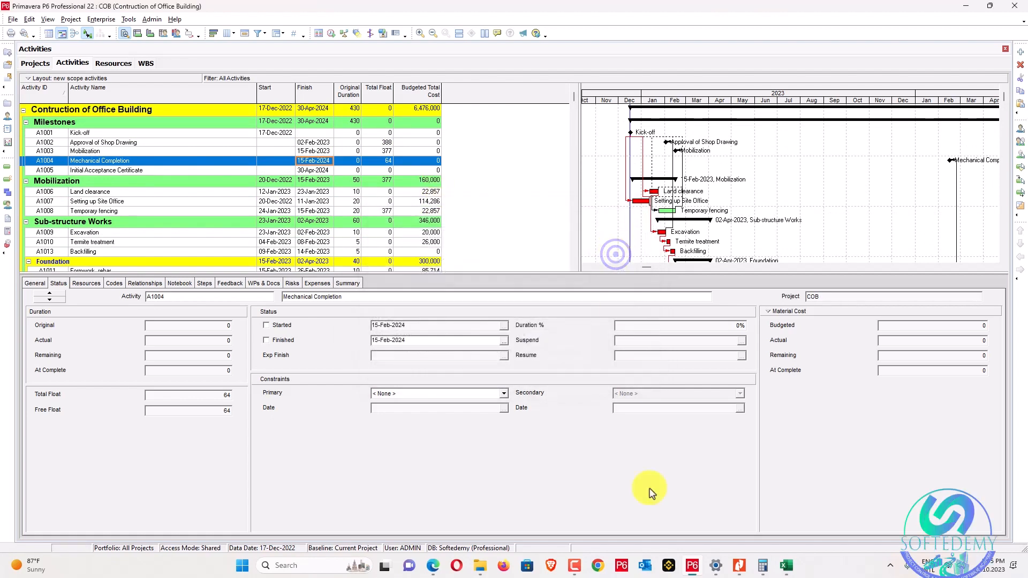
click(744, 570)
scroll(291, 312, down, 3)
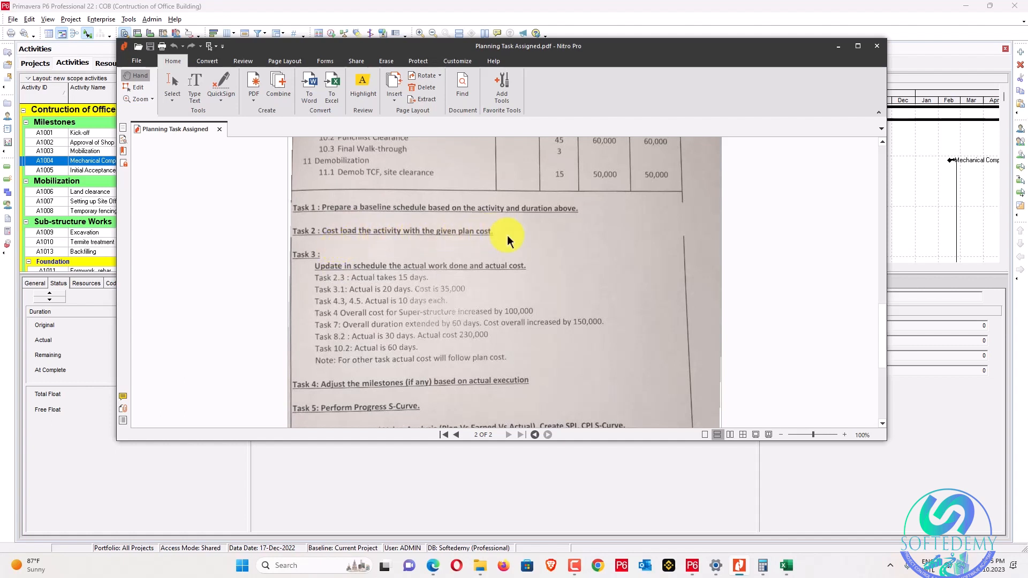
Copy the COB project and paste it under the A-01 node.
click(838, 47)
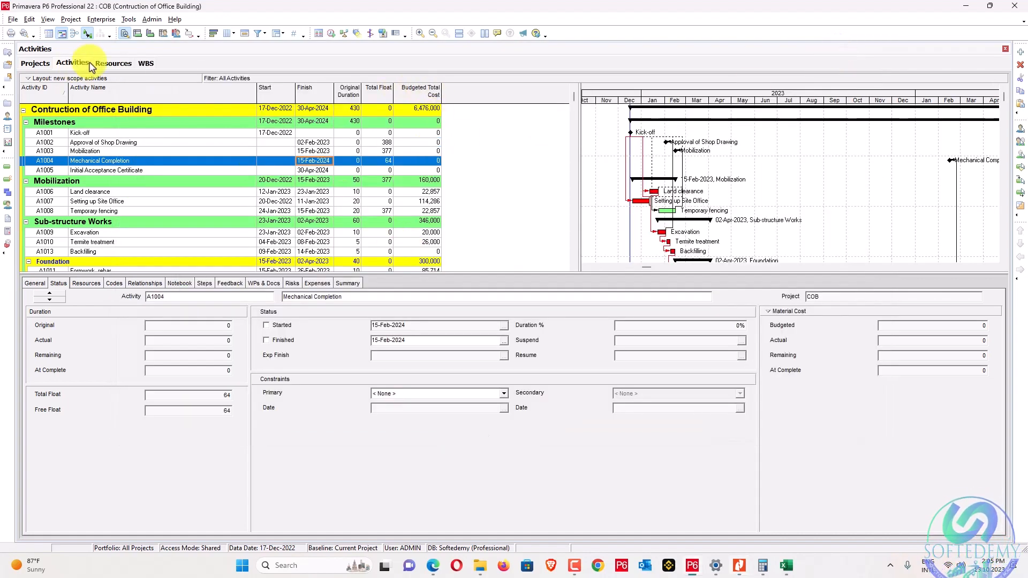
click(35, 63)
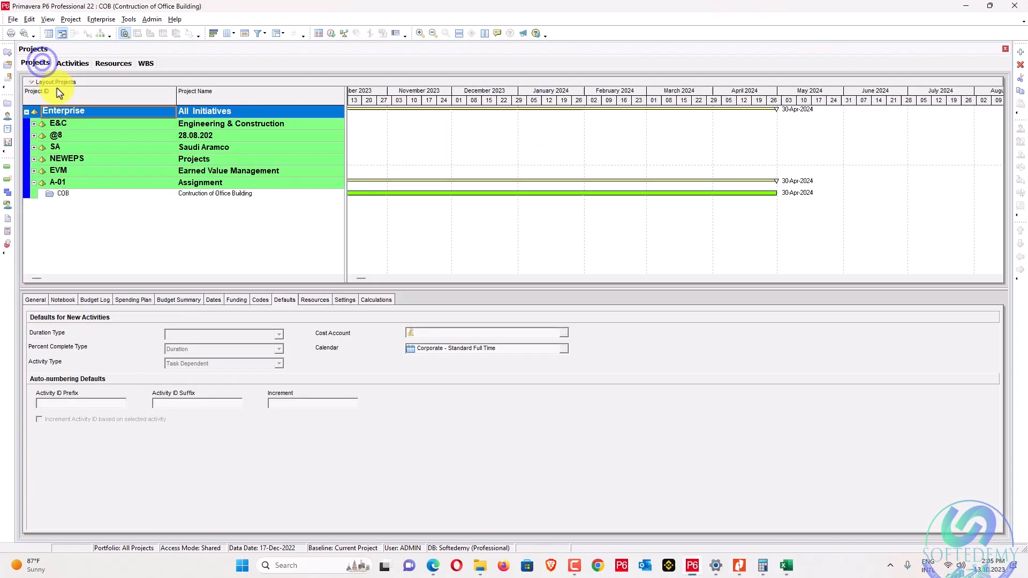
right_click(116, 197)
click(156, 276)
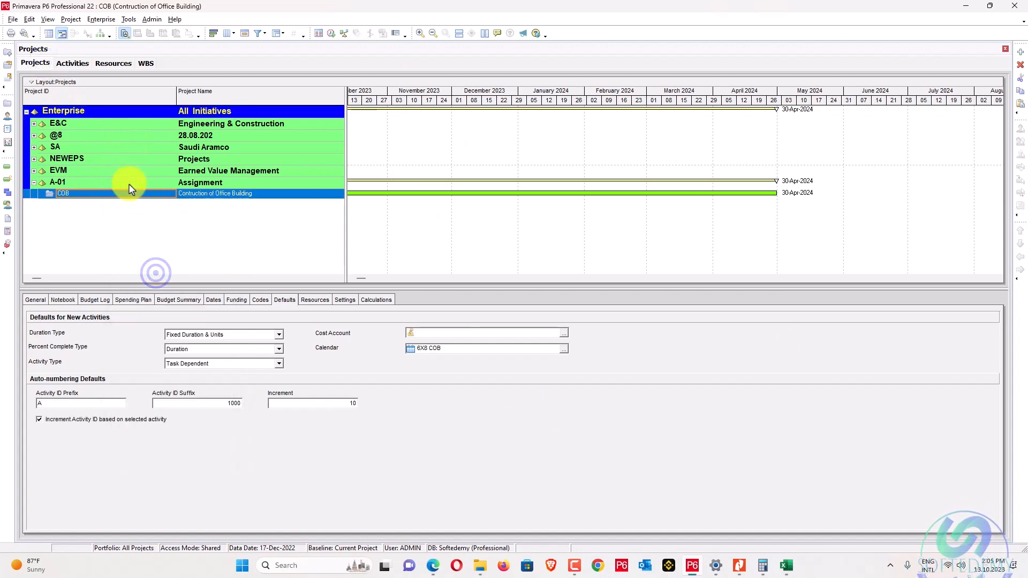
right_click(130, 183)
click(191, 264)
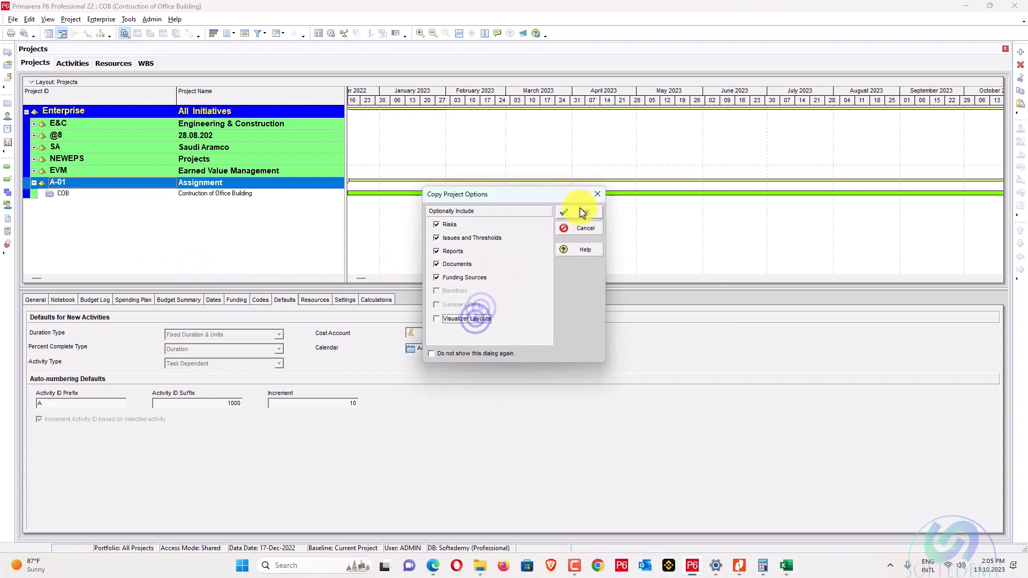
Accept the default copy options to create COB-1, then open COB-1.
click(583, 213)
click(581, 236)
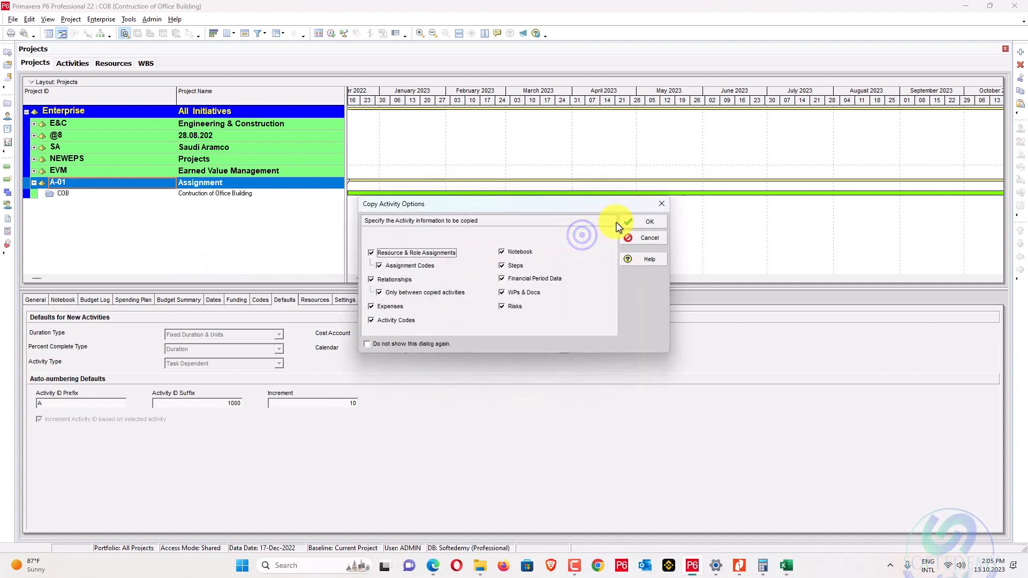
click(627, 223)
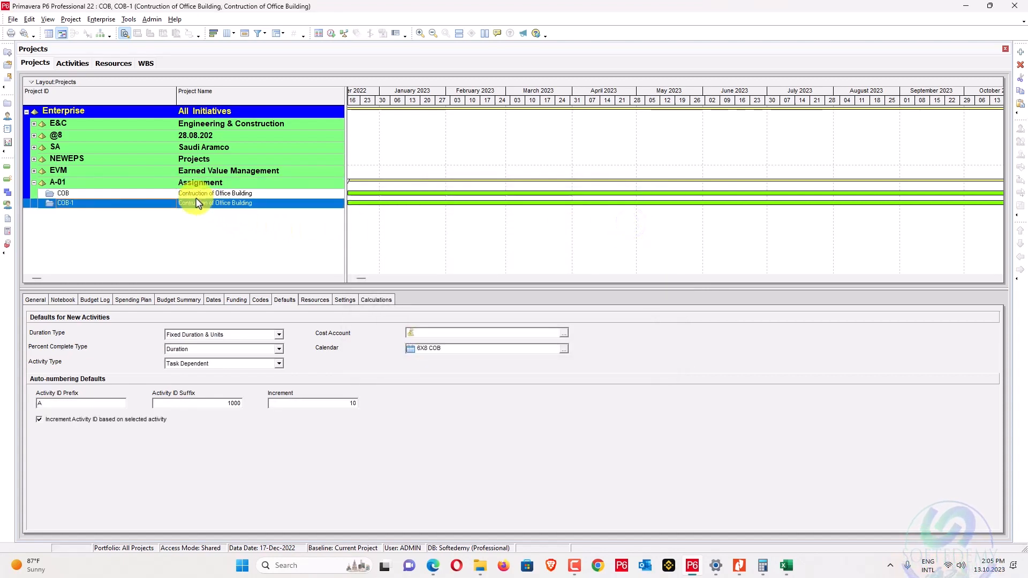
right_click(173, 205)
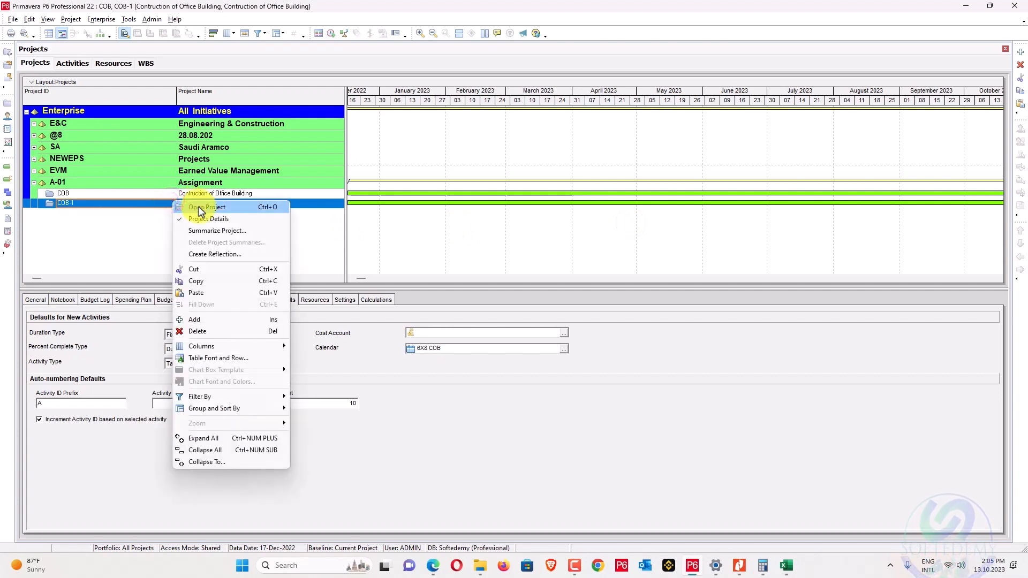
click(199, 208)
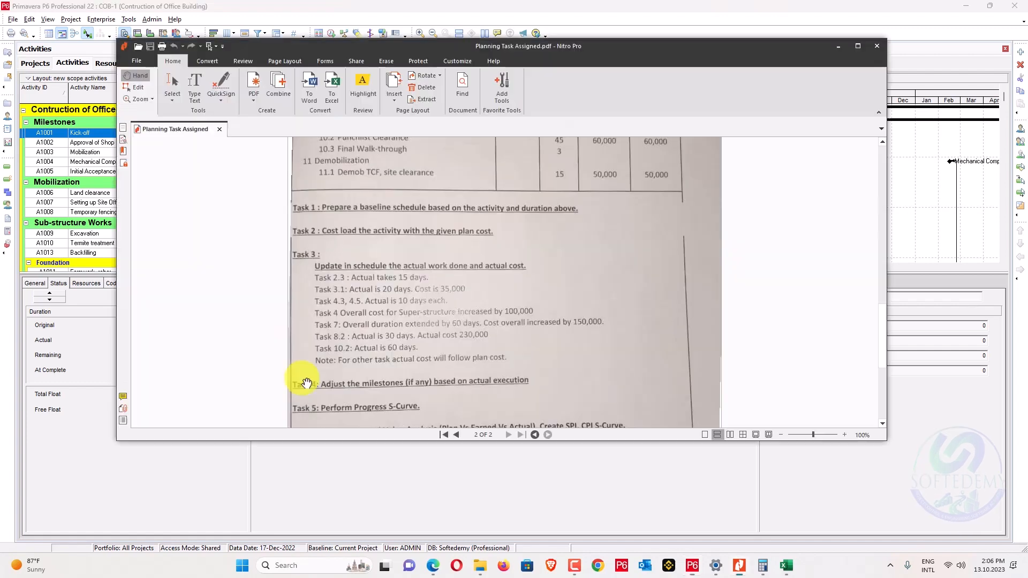
key(alt+Tab)
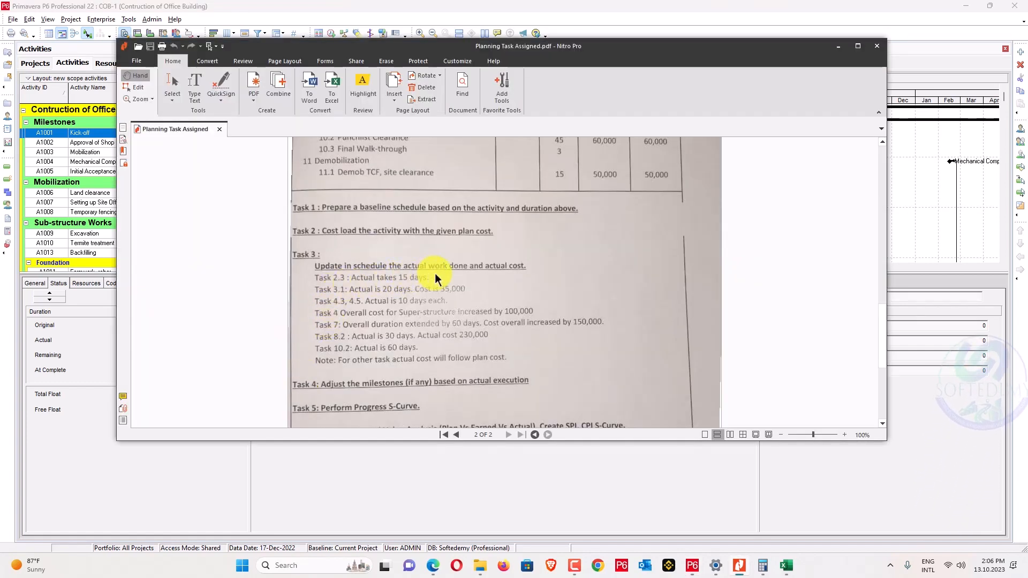
key(alt+Tab)
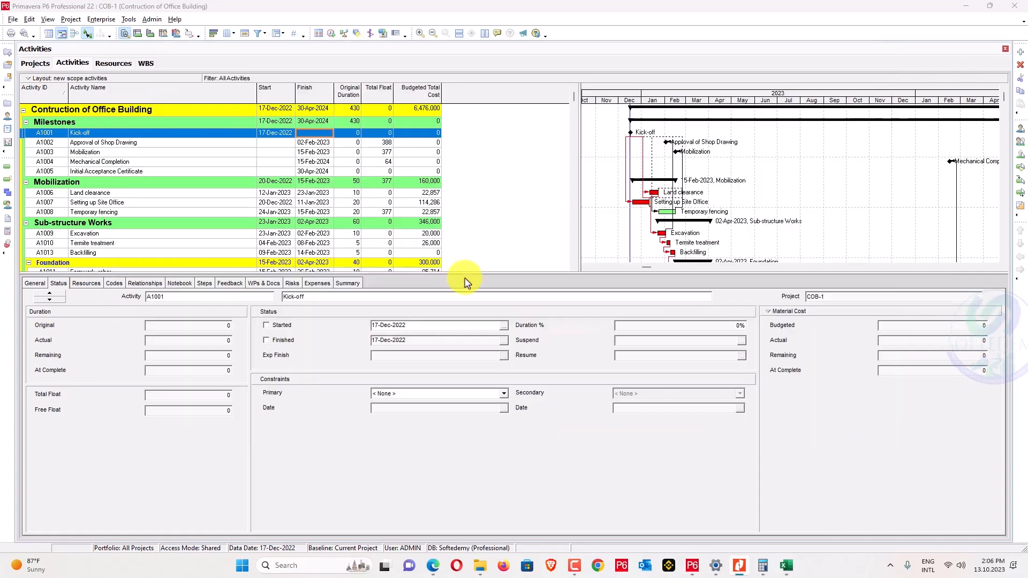
Save a copy of COB-1 as baseline Contruction of Office Building - B1.
click(74, 20)
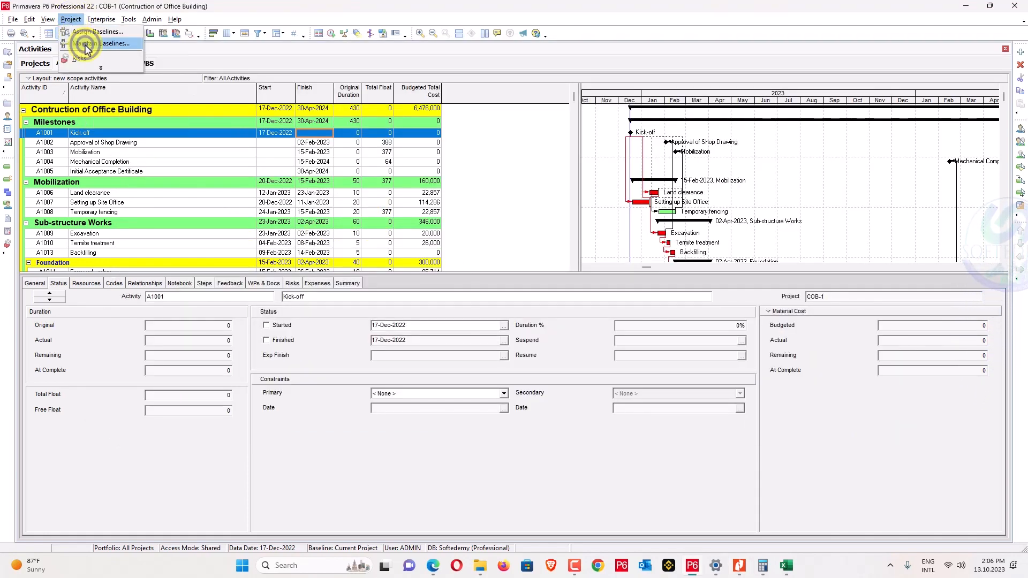
click(86, 44)
click(675, 225)
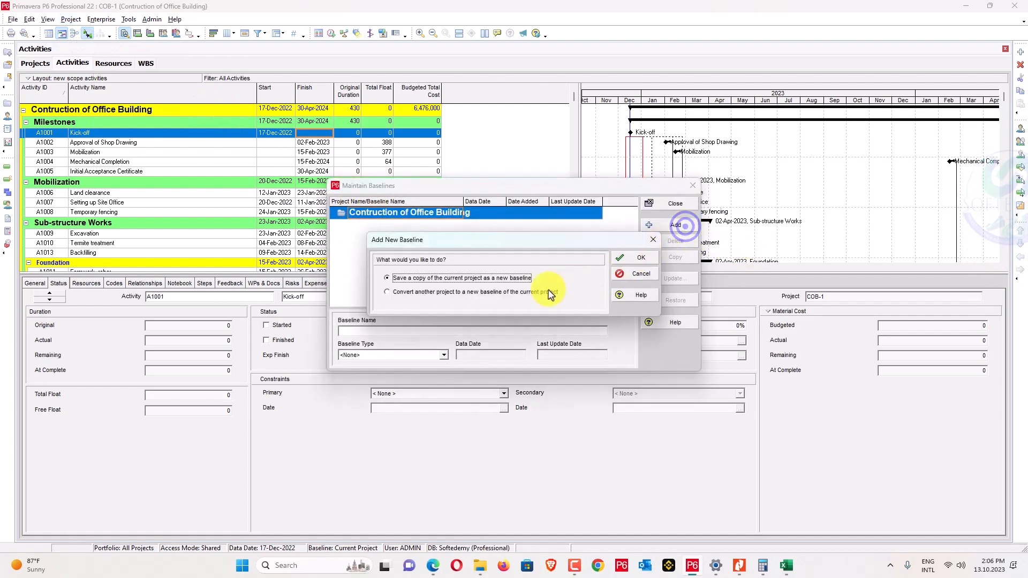
click(661, 261)
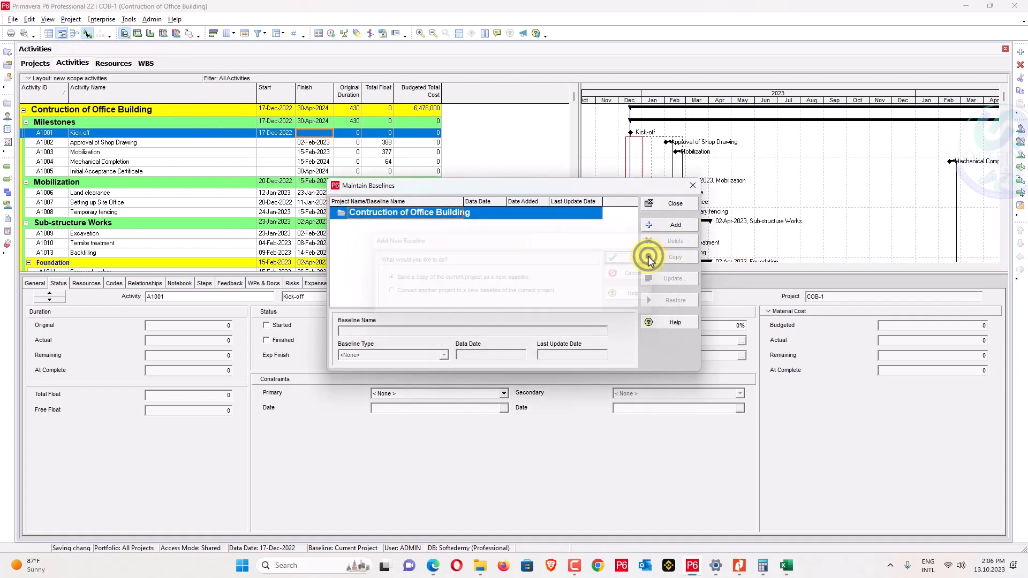
click(557, 227)
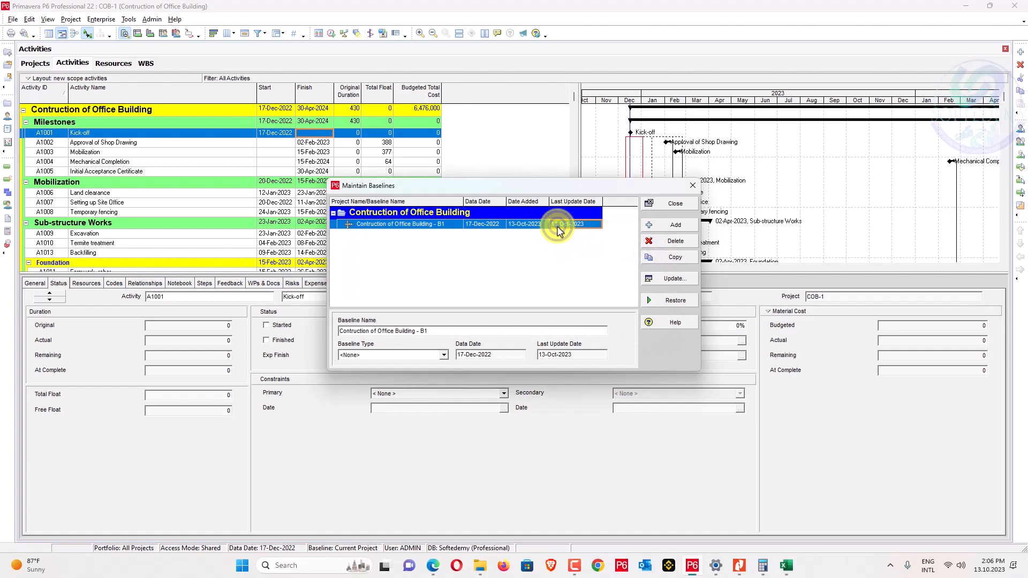
click(675, 208)
Assign B1 as both the project baseline and the primary baseline.
click(72, 21)
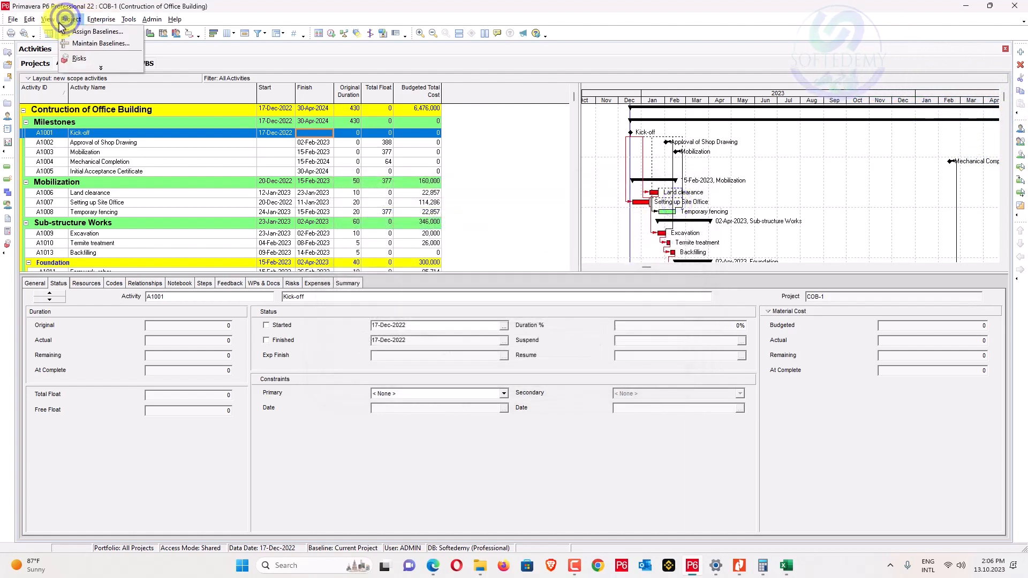
click(76, 28)
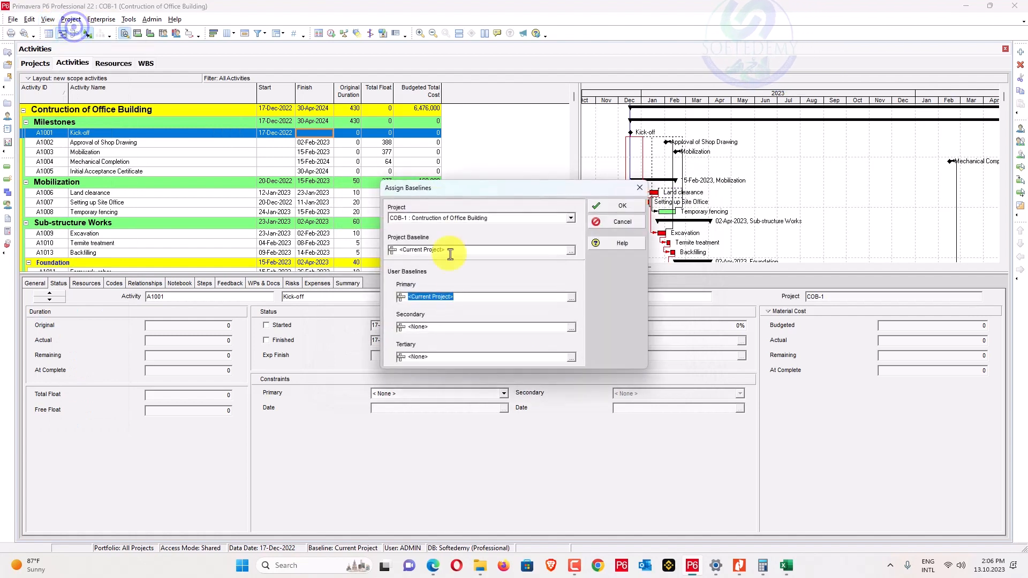
click(471, 248)
click(566, 250)
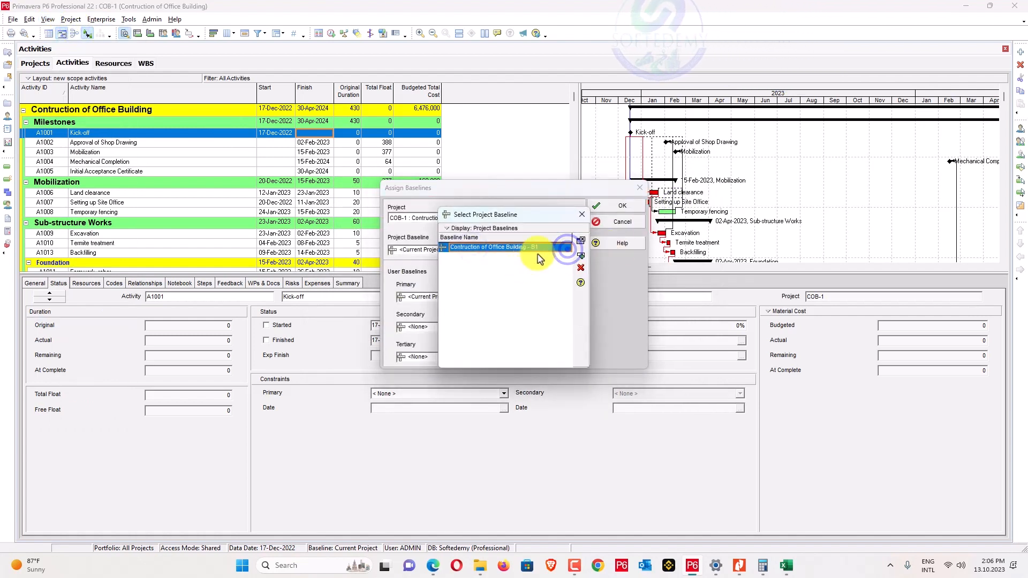
click(582, 251)
click(568, 300)
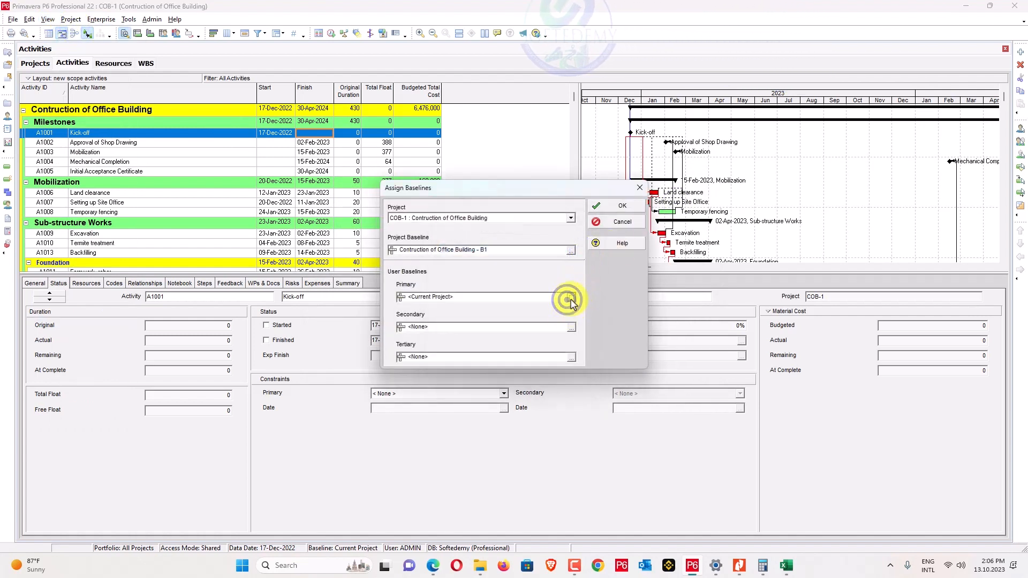
click(572, 255)
click(596, 211)
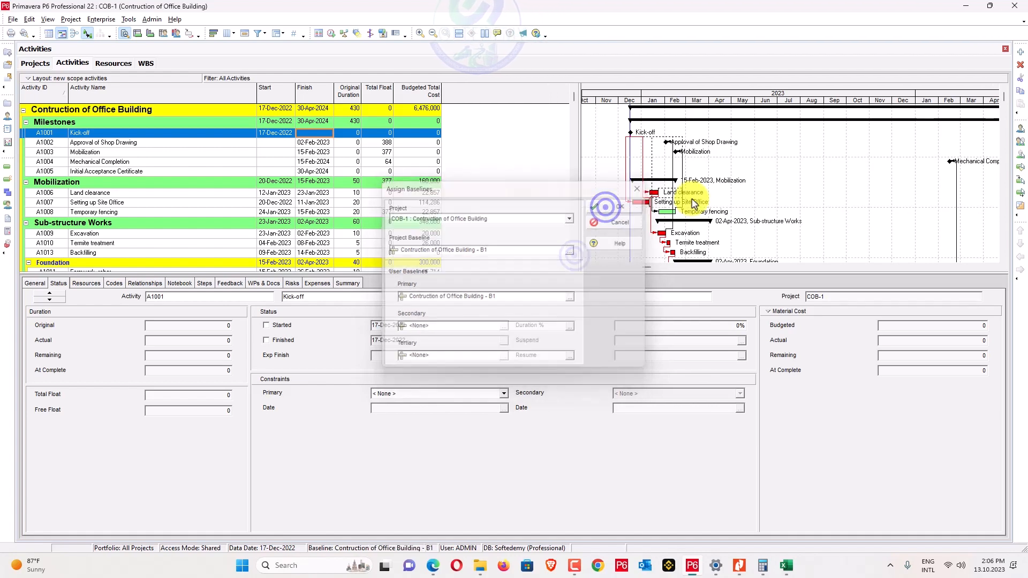
Show Primary Baseline bars in the Gantt chart with a thicker shape in orange.
click(733, 111)
right_click(734, 111)
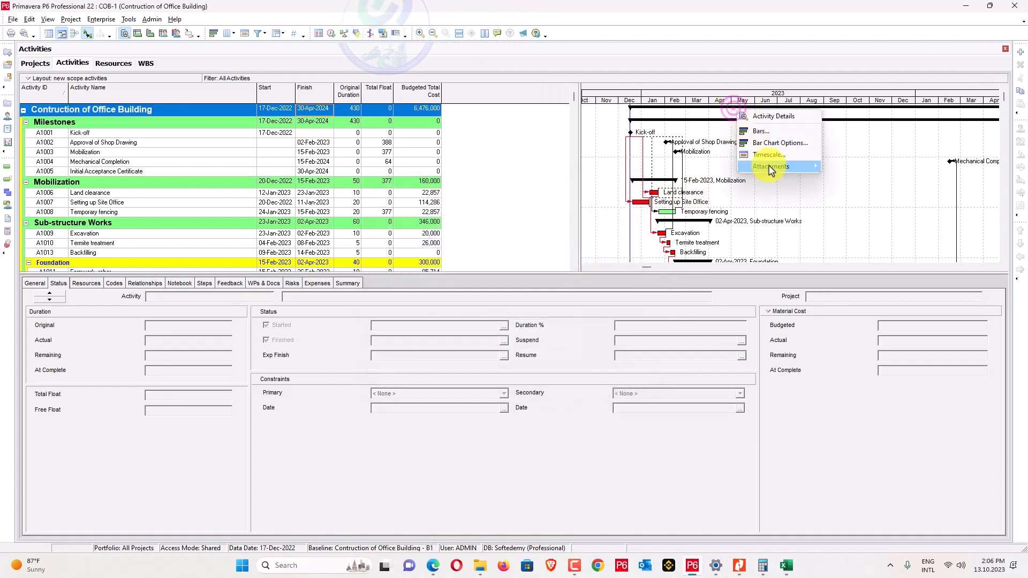
click(771, 132)
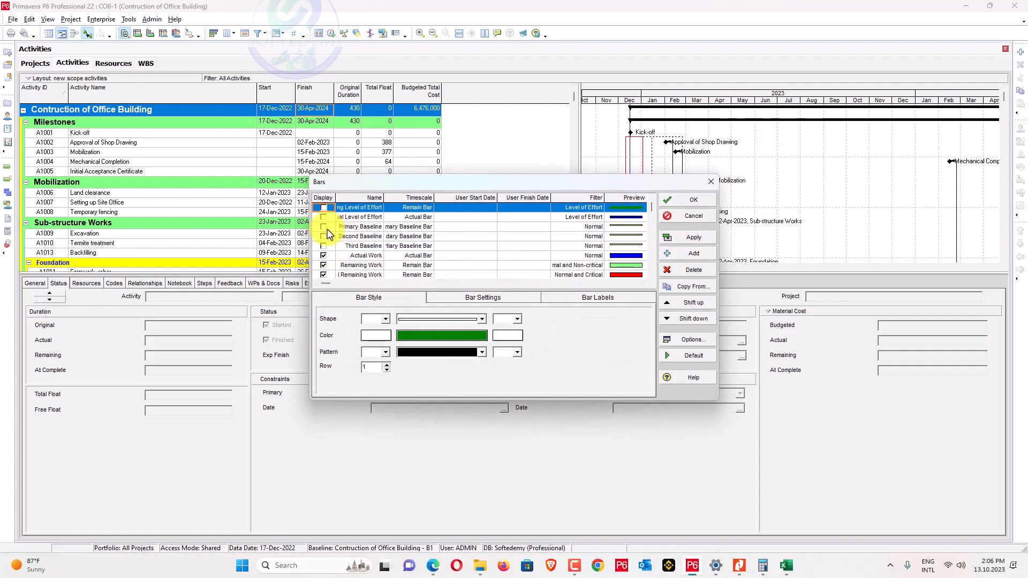
click(326, 227)
click(323, 227)
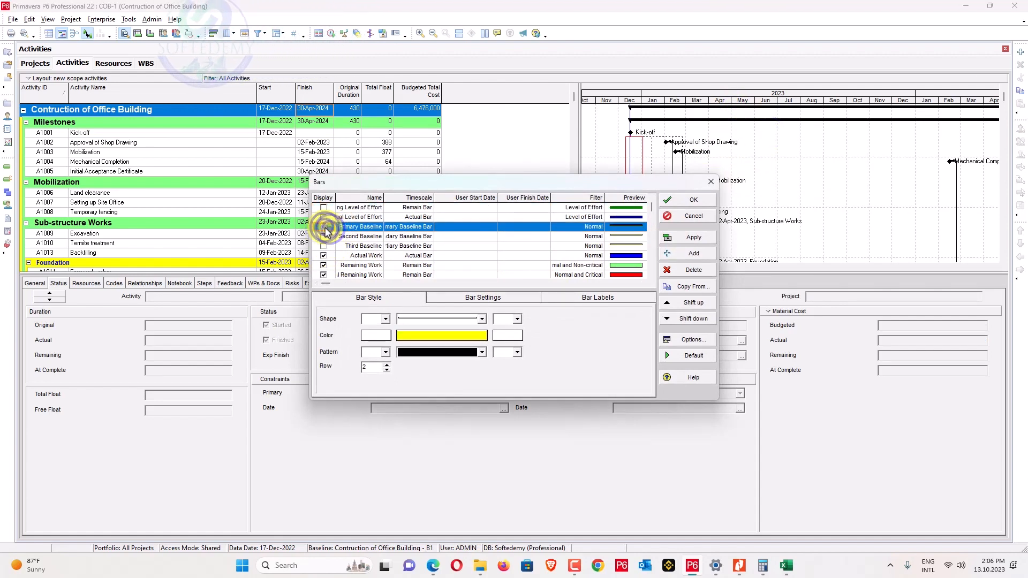
click(483, 321)
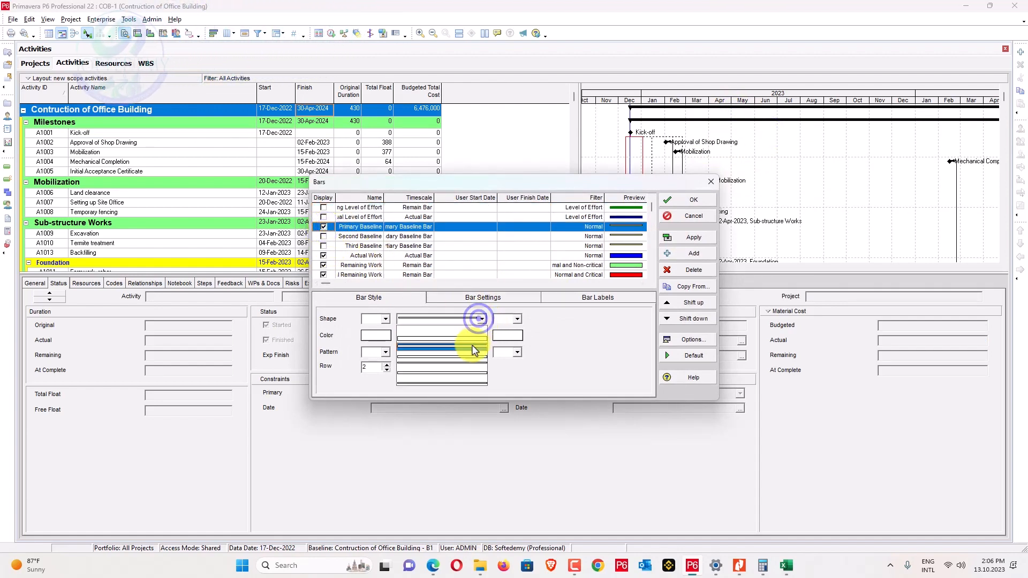
click(467, 343)
click(448, 337)
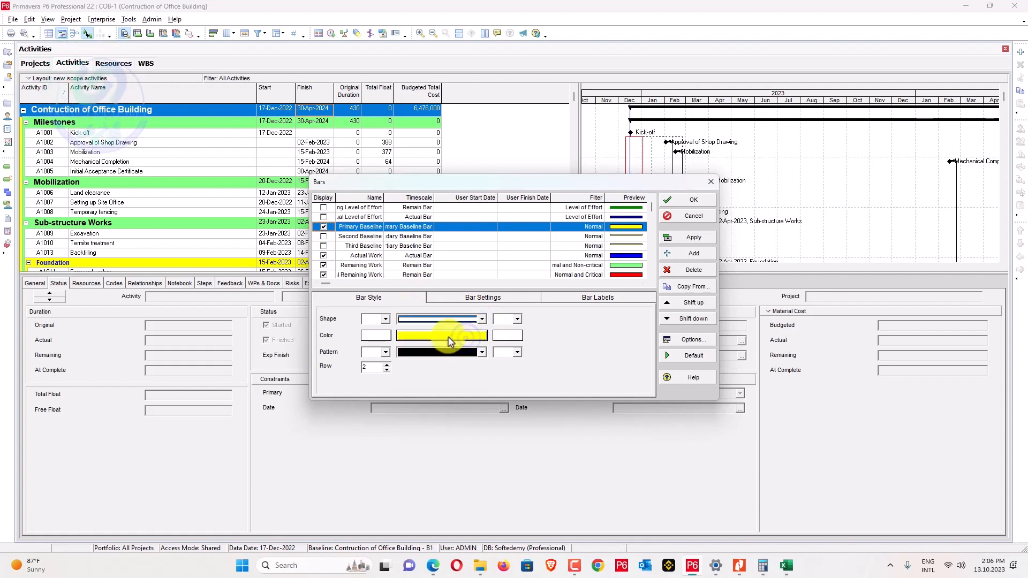
click(478, 191)
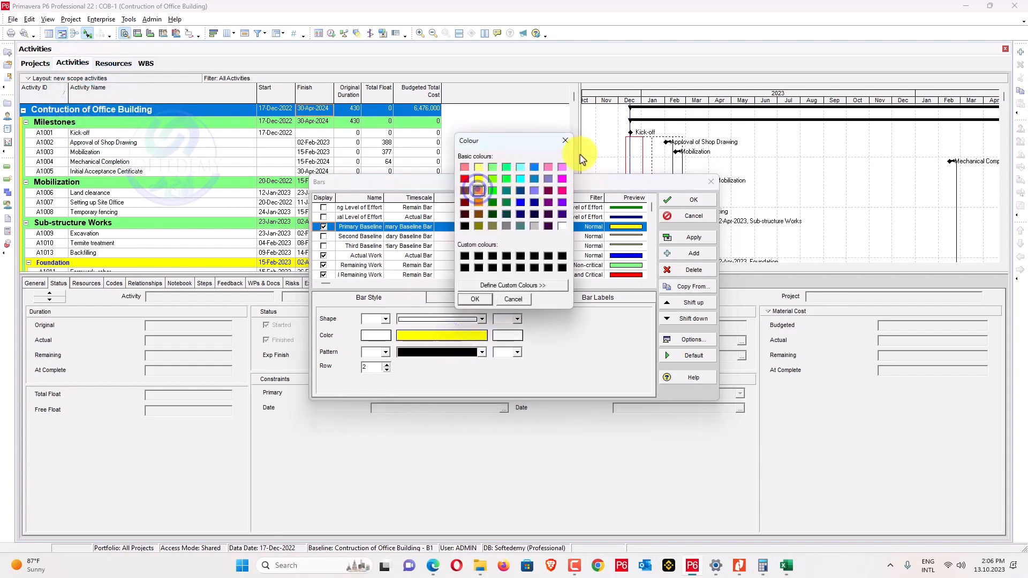
click(475, 299)
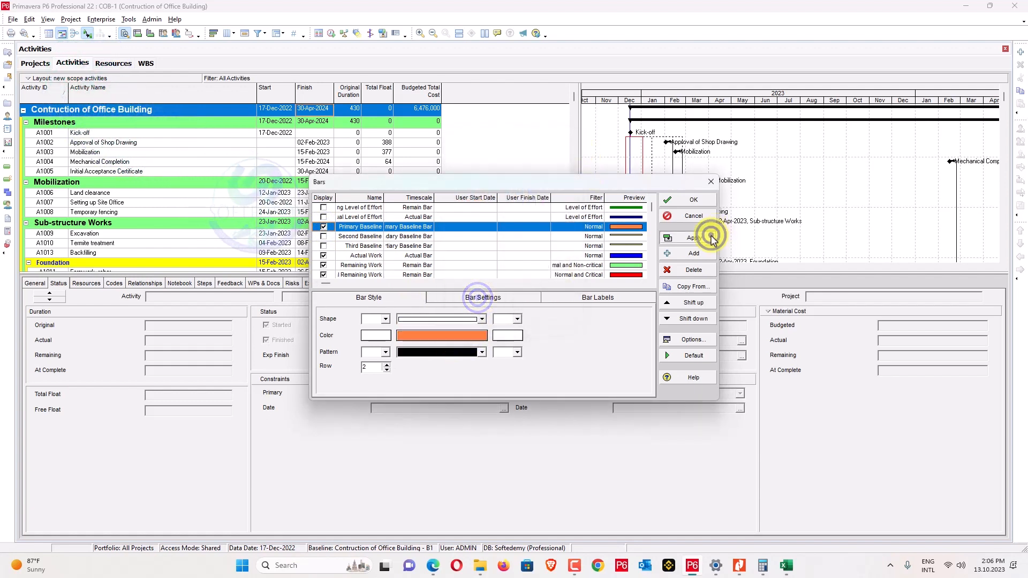
click(712, 235)
click(701, 199)
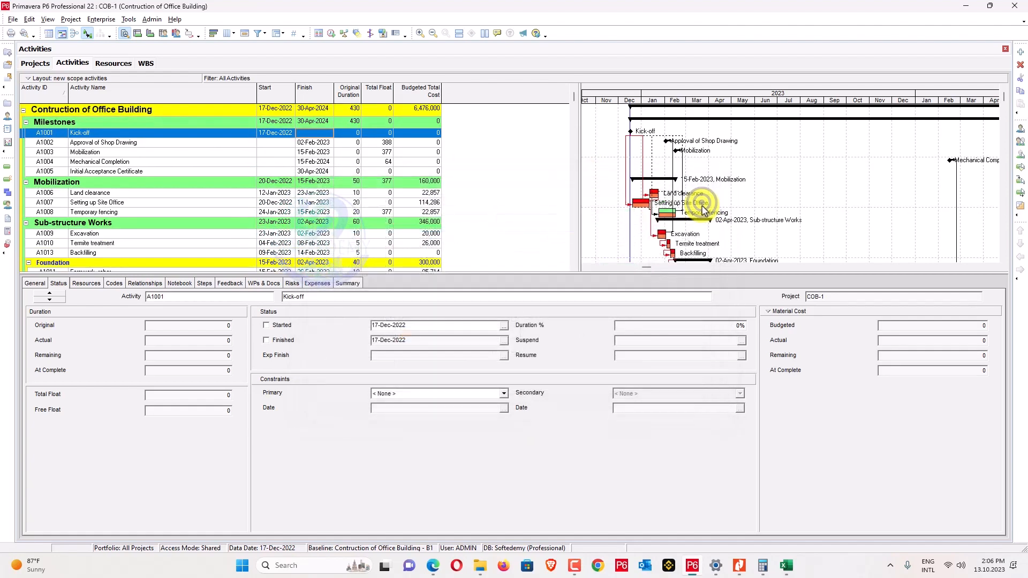
Recolour the Primary Baseline bars cyan and review the chart.
drag(696, 100, 720, 101)
right_click(685, 142)
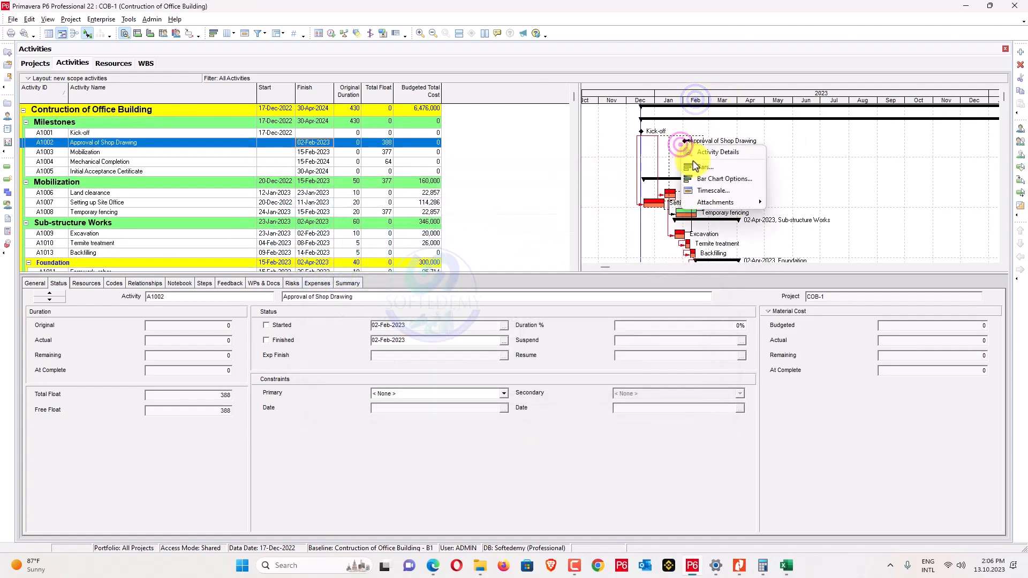
click(691, 182)
click(593, 226)
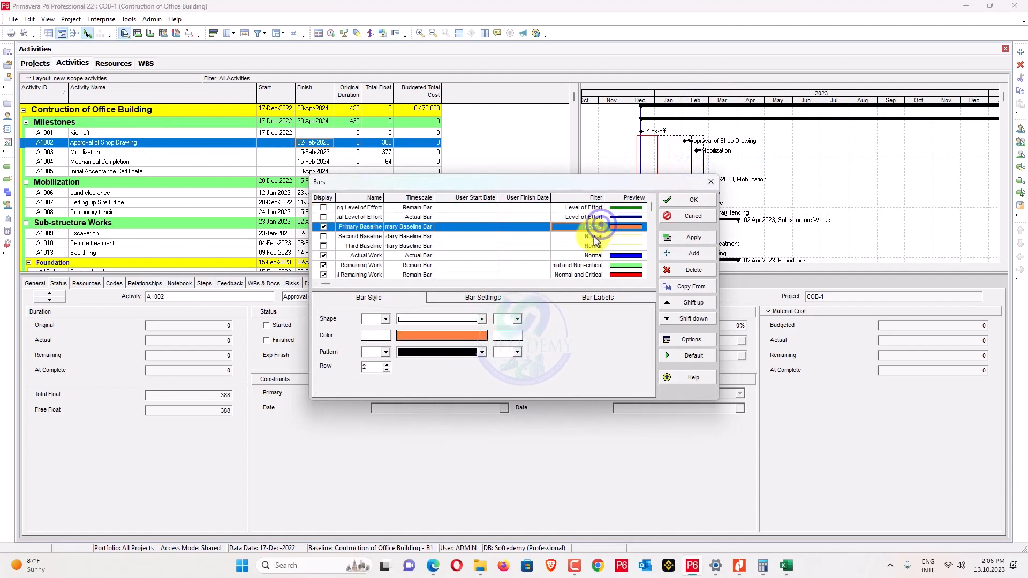
click(484, 335)
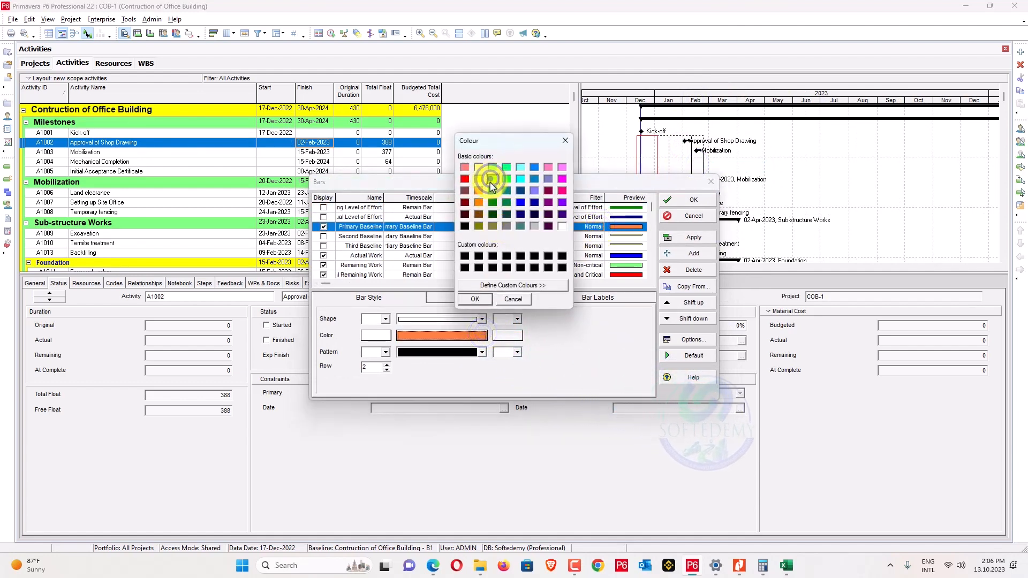
click(520, 178)
click(474, 298)
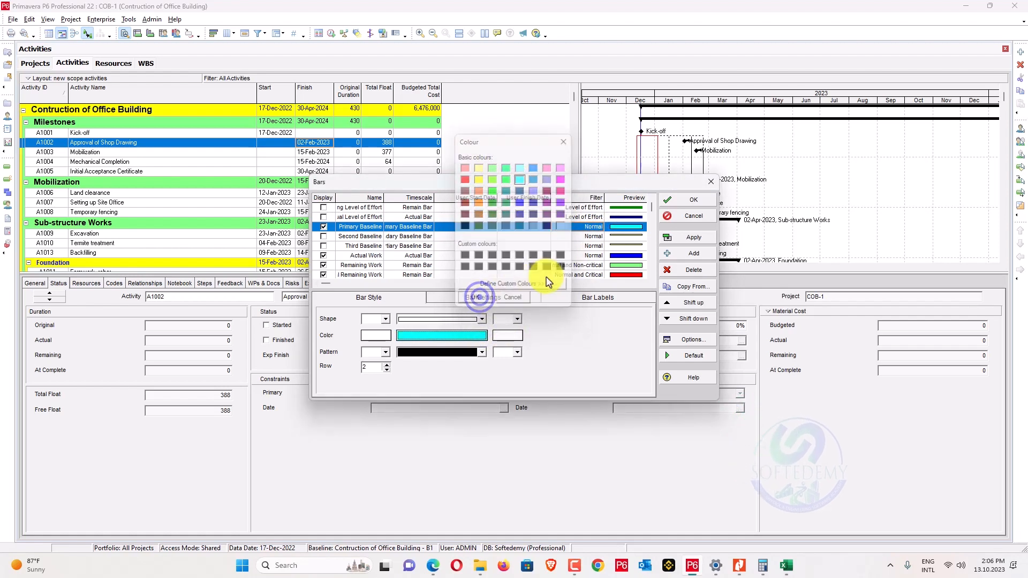
click(702, 234)
click(696, 199)
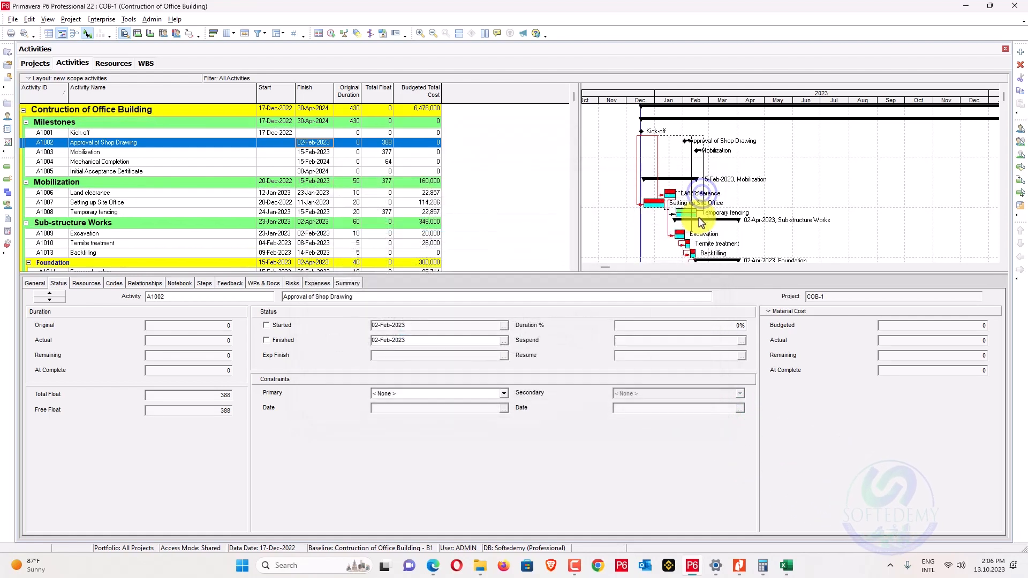
scroll(633, 228, down, 2)
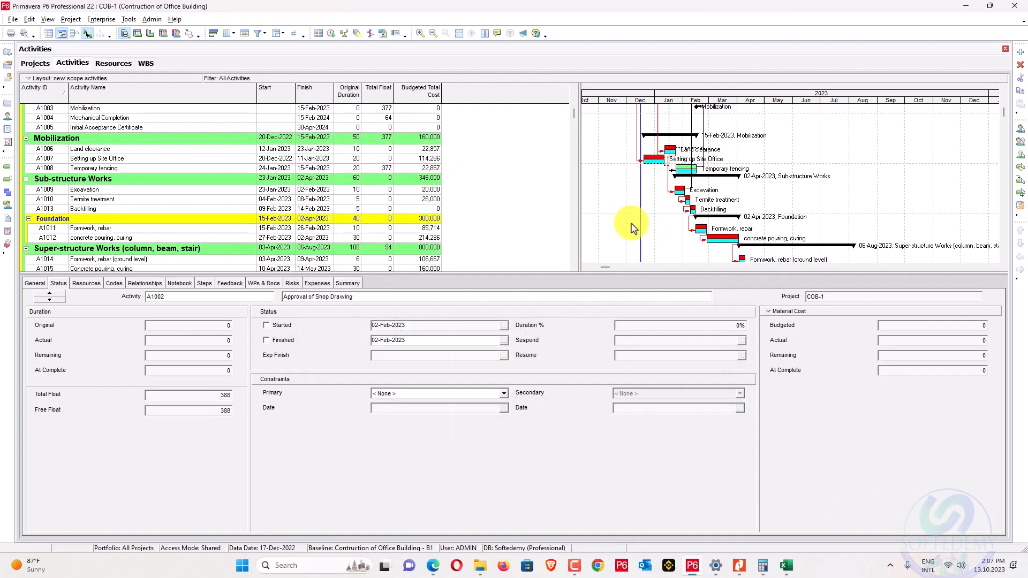
scroll(703, 229, up, 2)
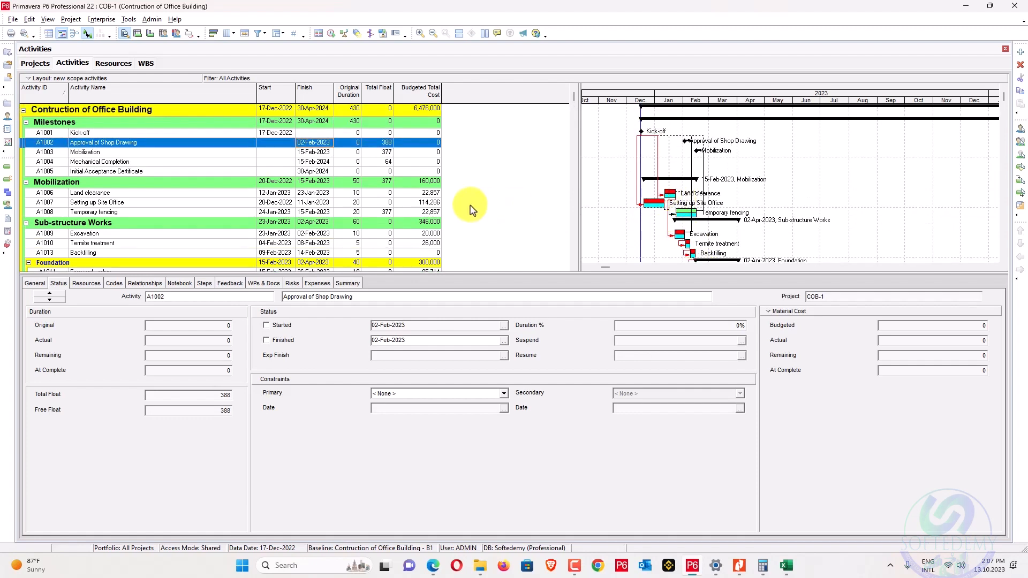
scroll(553, 201, down, 2)
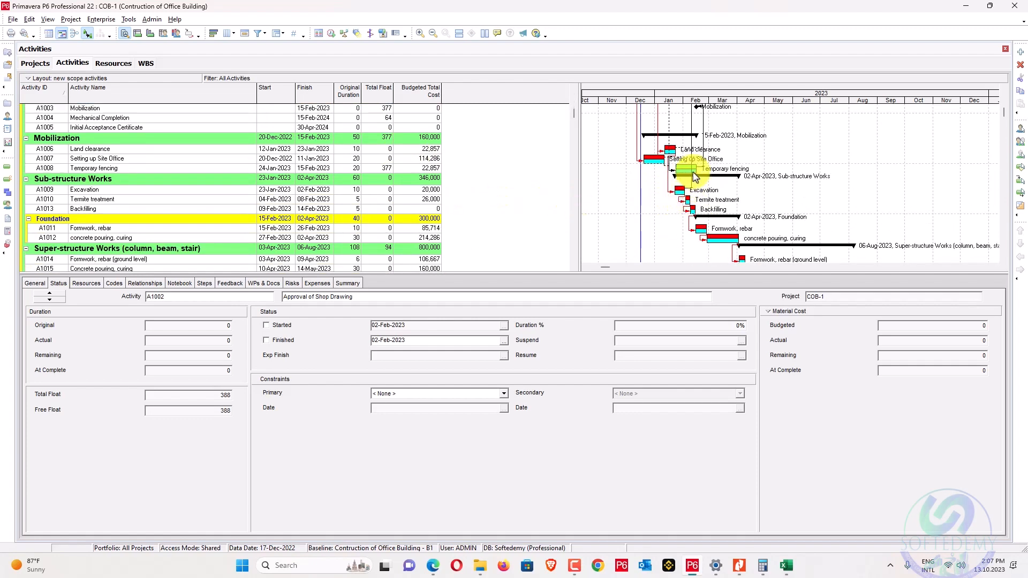
scroll(417, 195, up, 2)
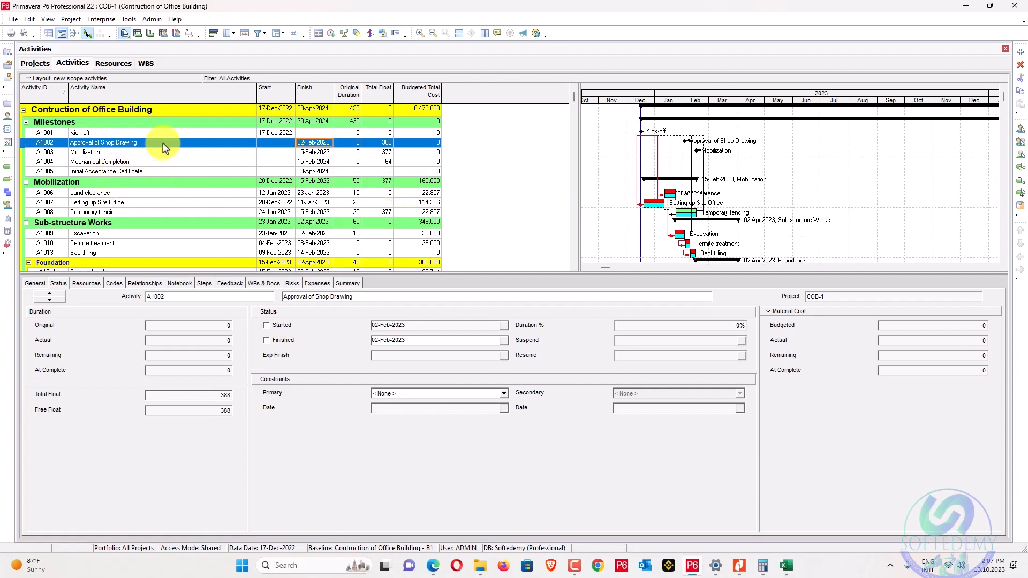
key(alt+Tab)
key(alt+Tab)
key(alt+Tab)
scroll(447, 255, up, 1)
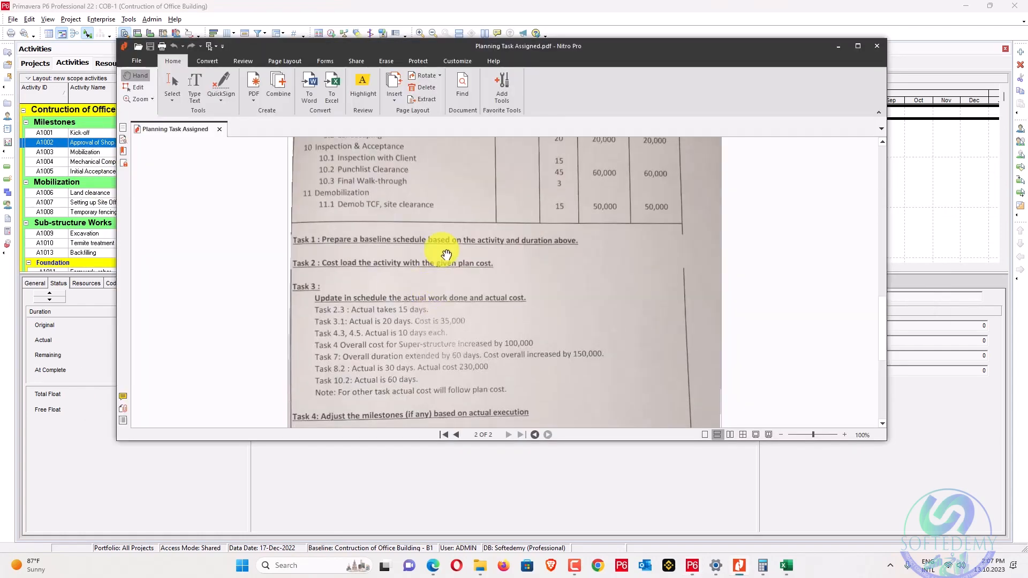
scroll(446, 255, up, 2)
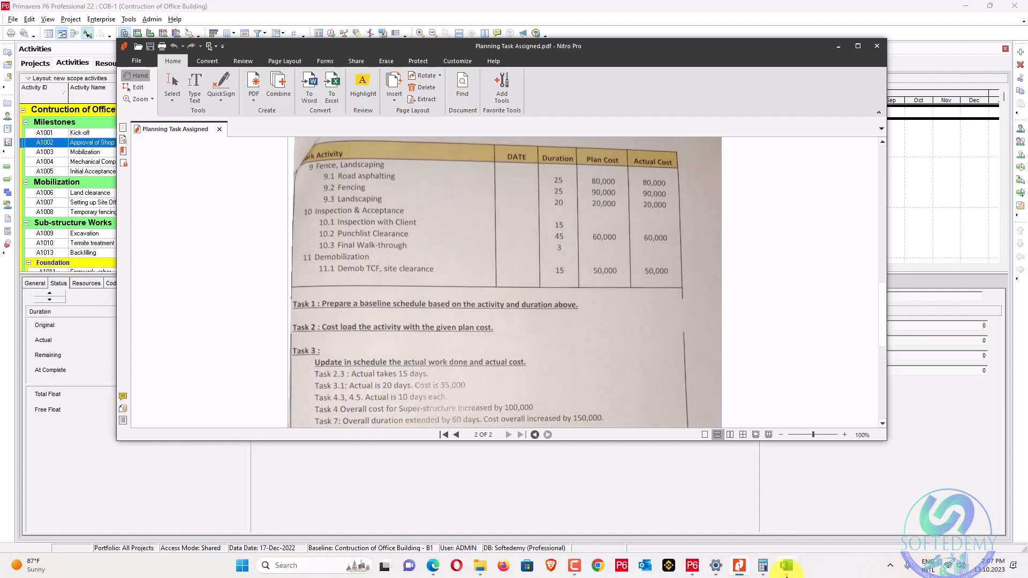
click(786, 568)
click(798, 533)
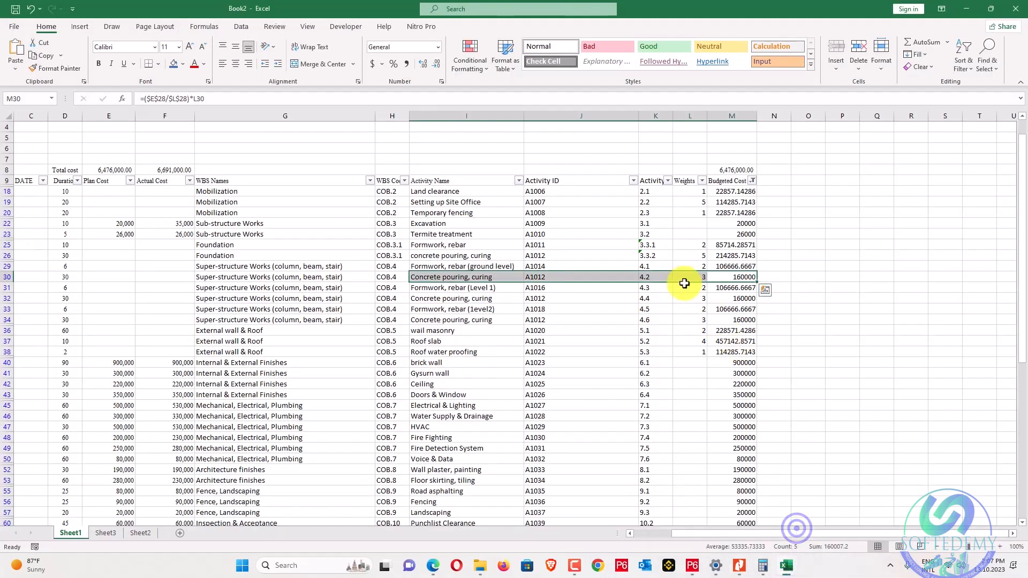
drag(655, 213, 528, 207)
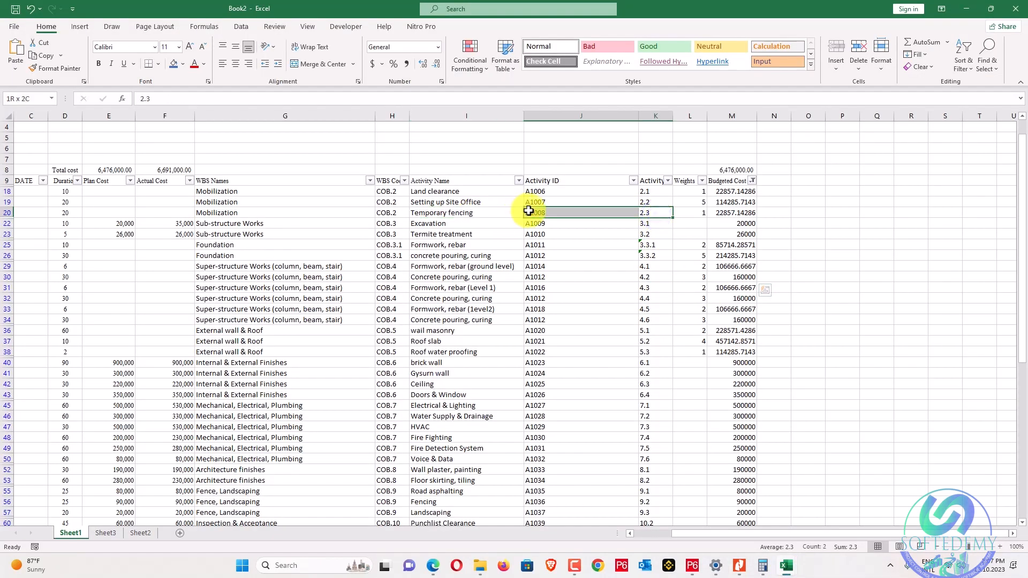
key(alt+Tab)
key(alt+Tab)
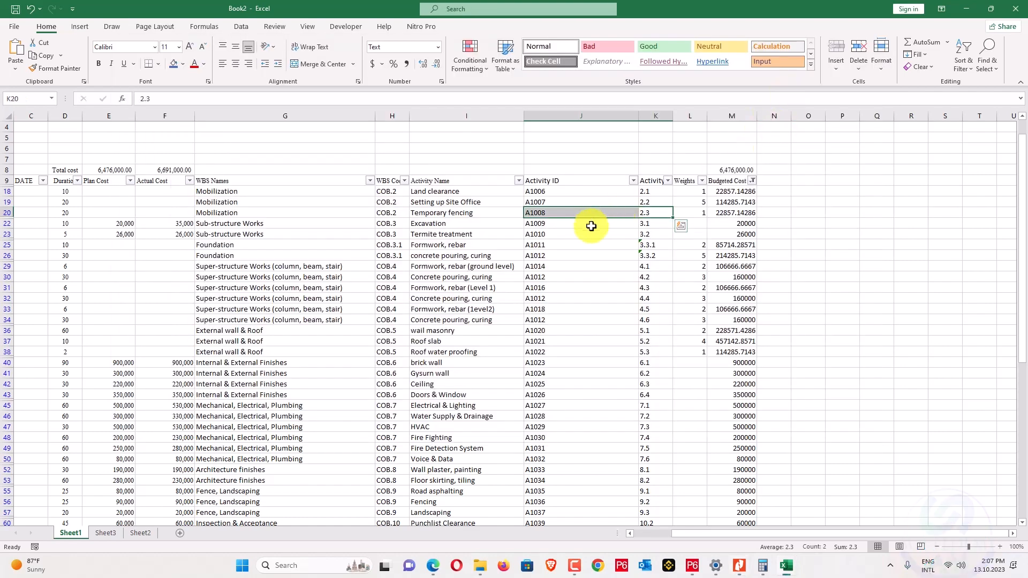
click(691, 573)
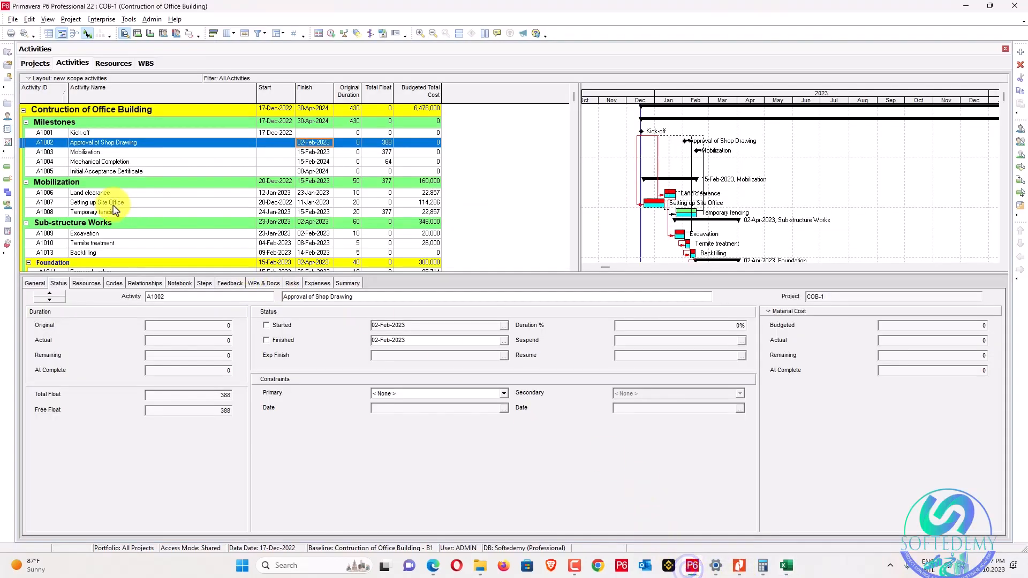
Update progress to move the data date from 17-Dec-2022 to 23-Jan-2023.
click(81, 213)
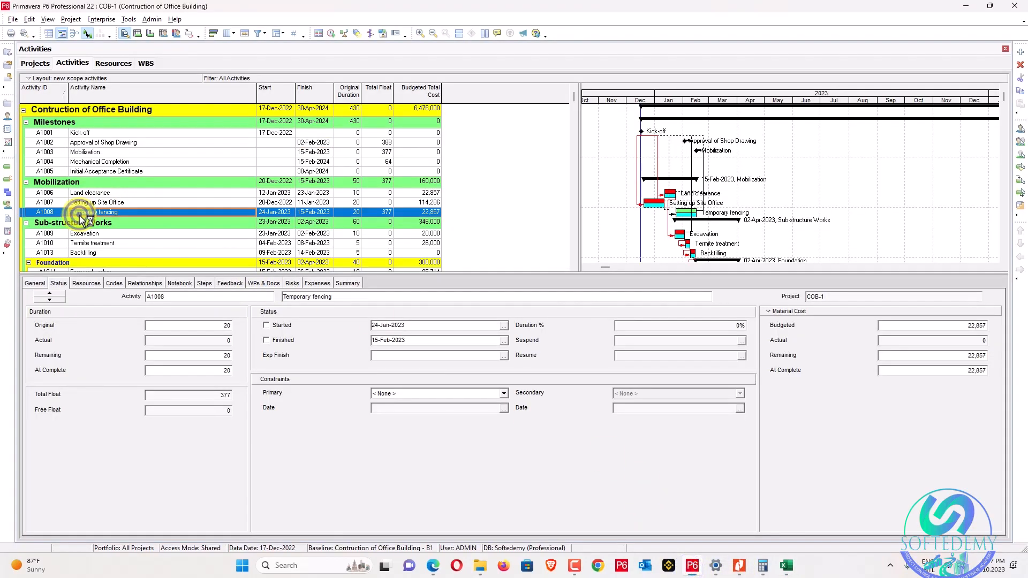
click(641, 224)
drag(669, 230, 679, 229)
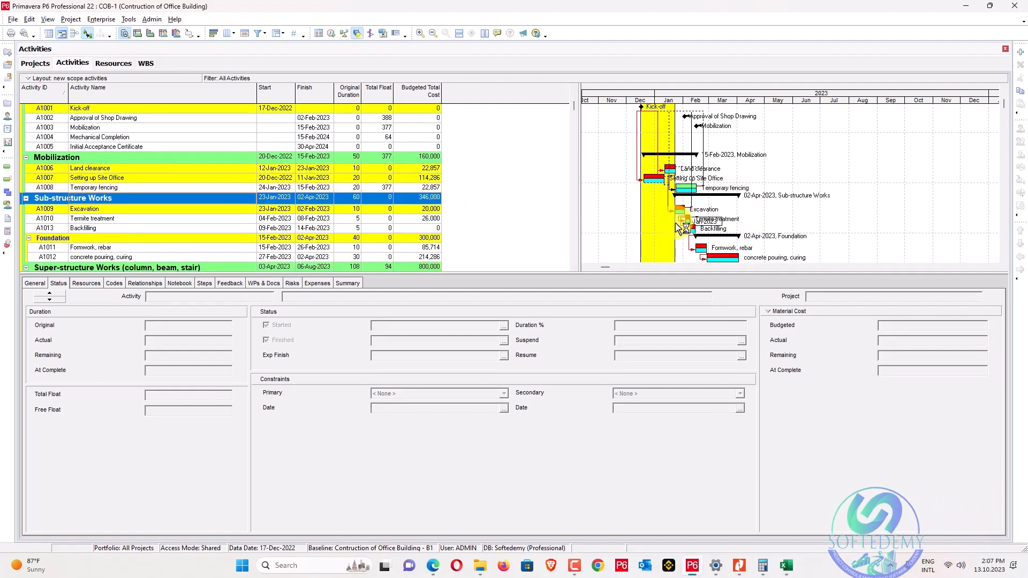
click(97, 21)
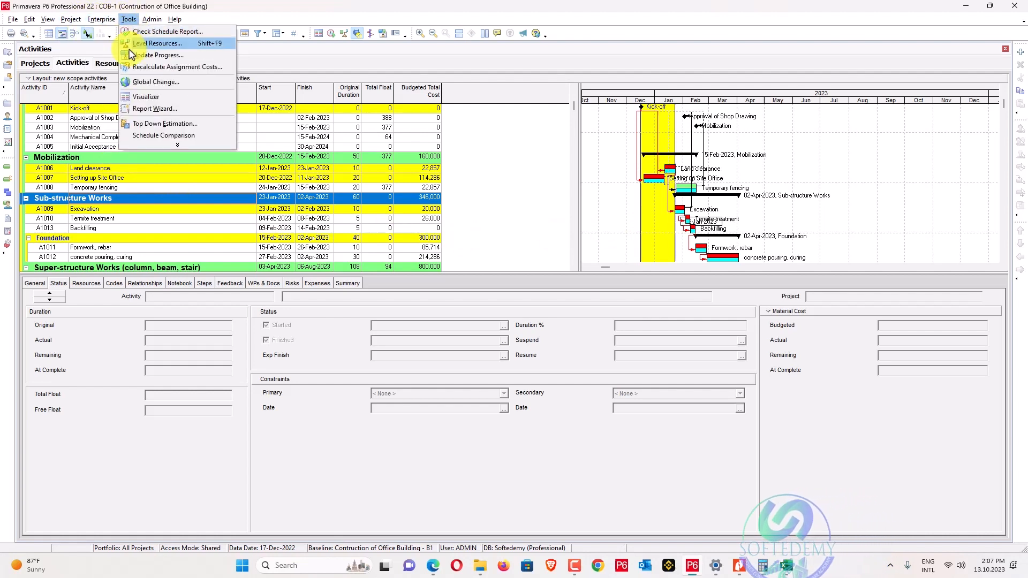
click(161, 55)
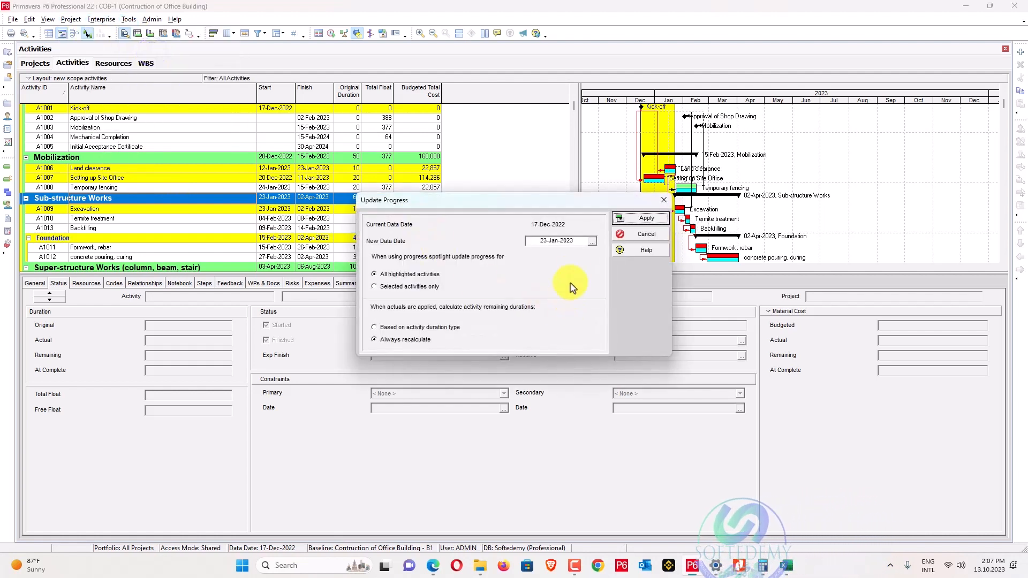
click(576, 242)
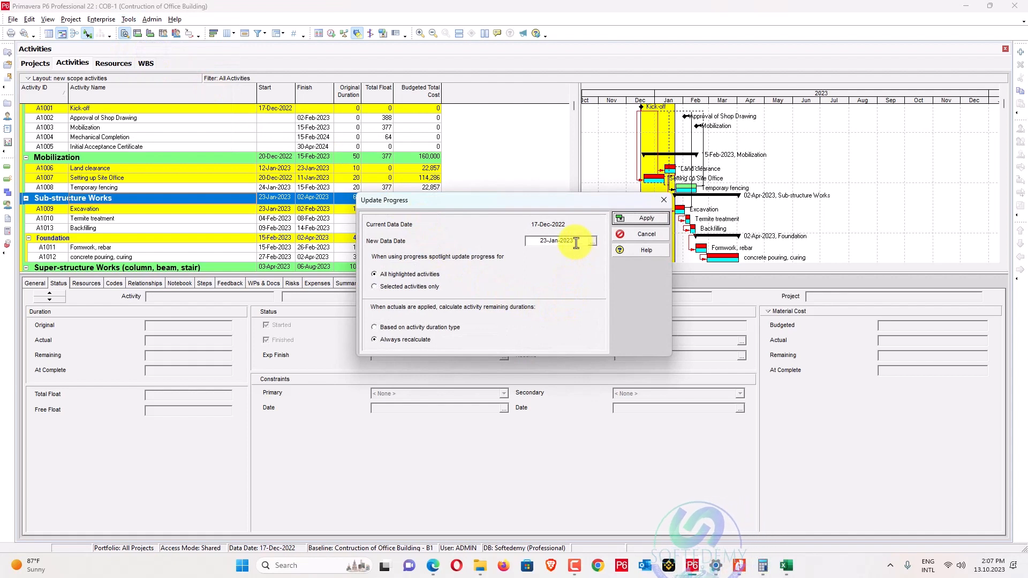
click(647, 218)
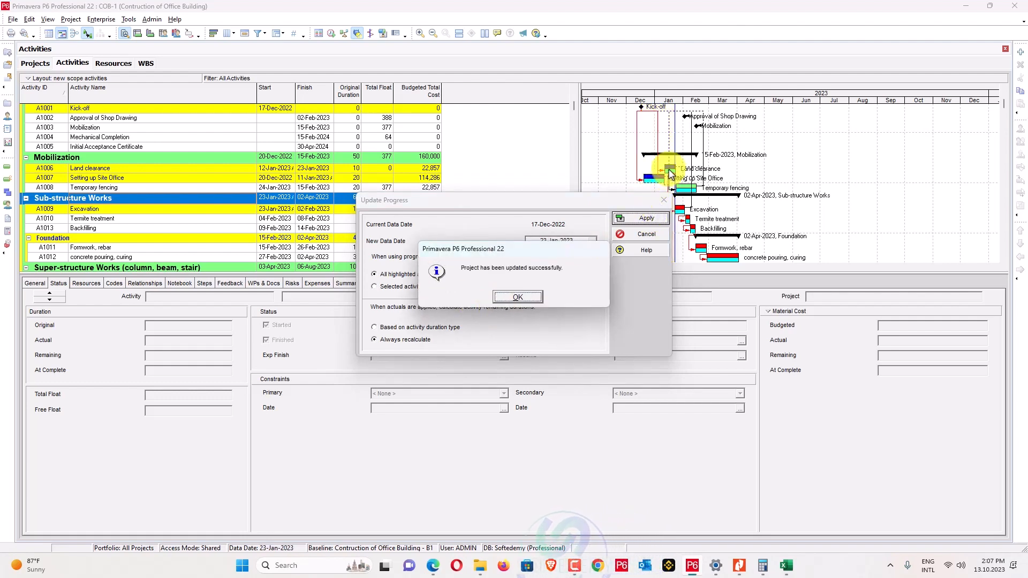
click(532, 297)
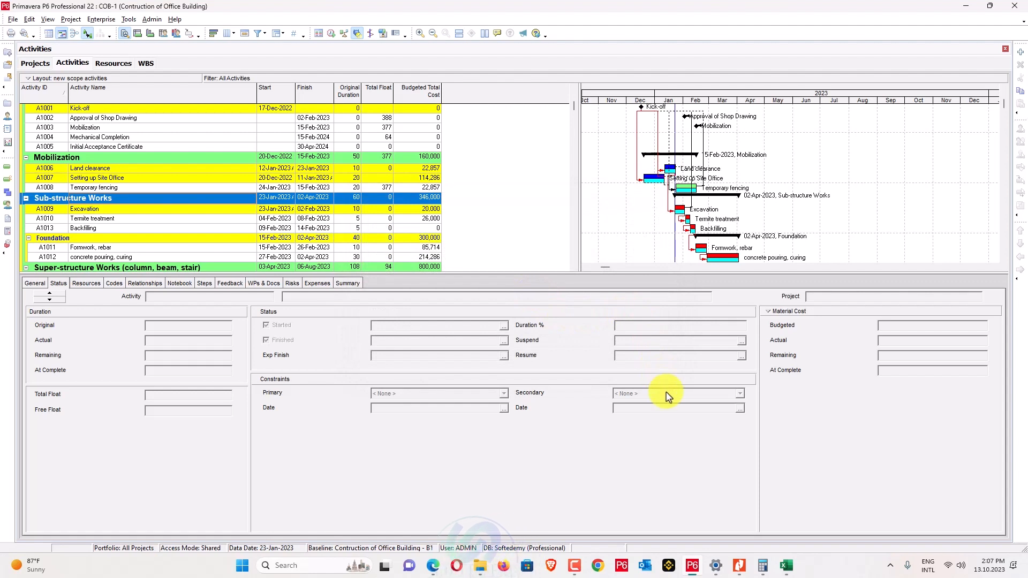
drag(723, 101, 656, 125)
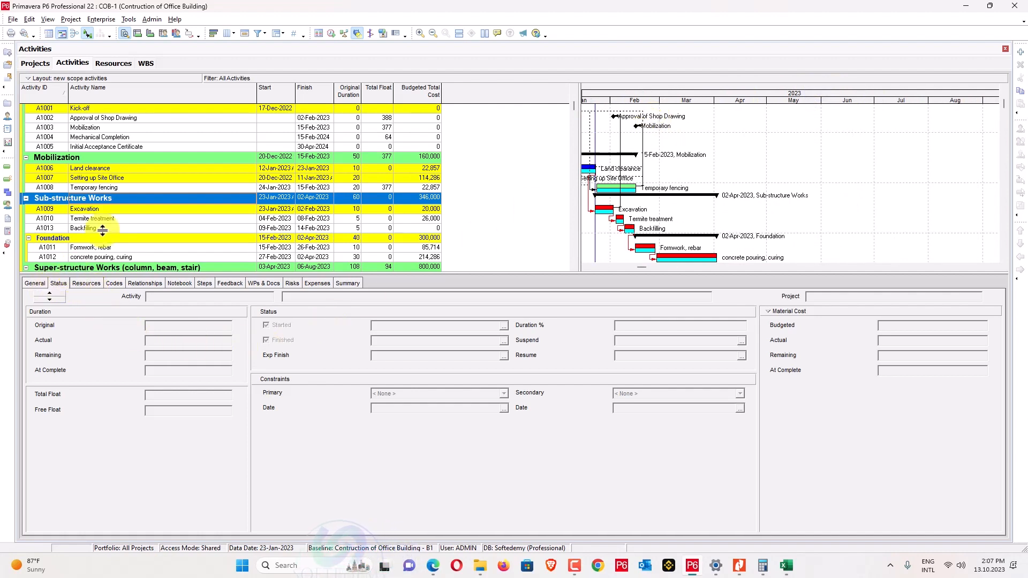
Update progress to a 24-Jan-2023 data date, then return to the Excel Book2 sheet.
click(152, 169)
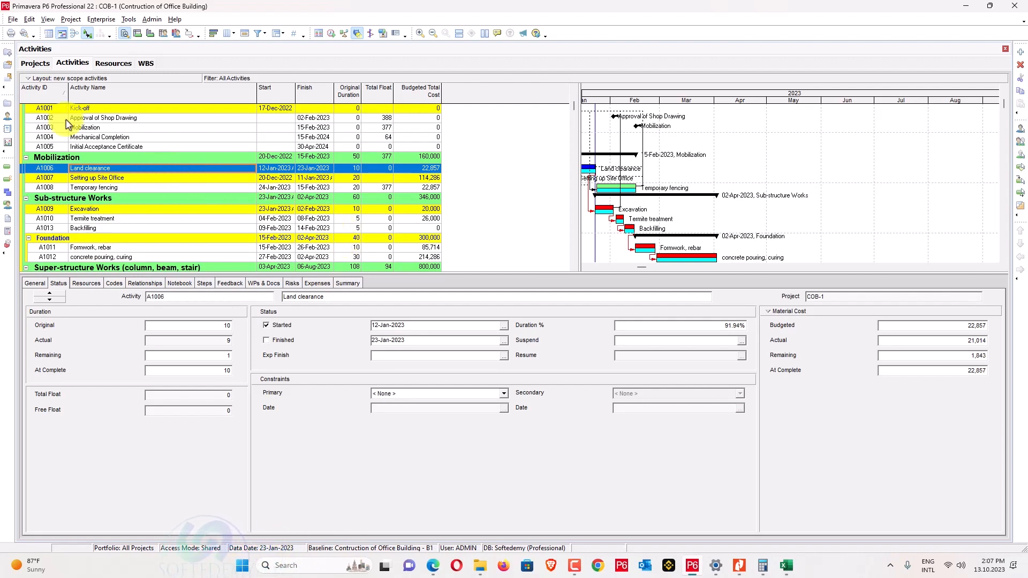
click(595, 253)
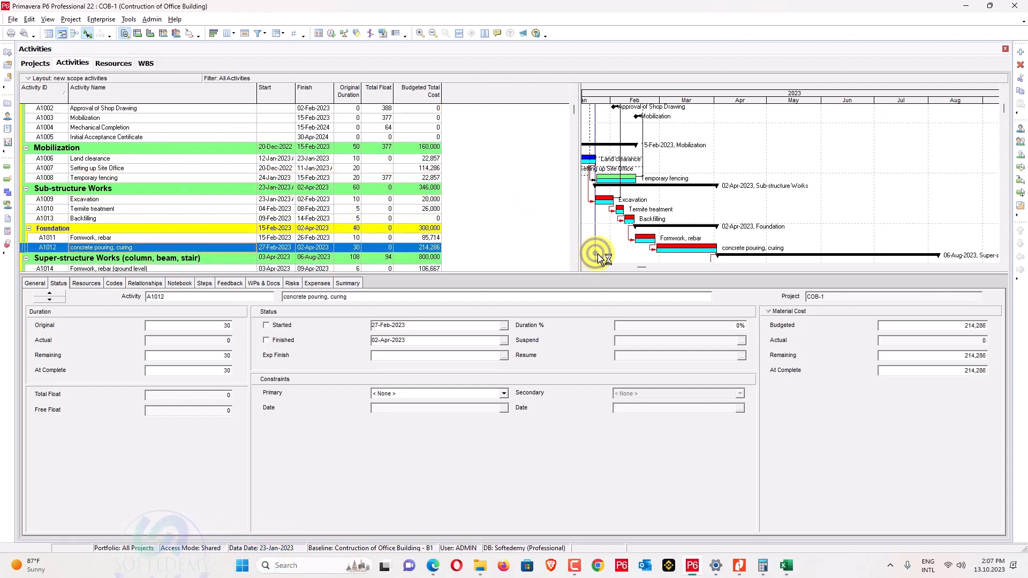
drag(601, 258, 598, 259)
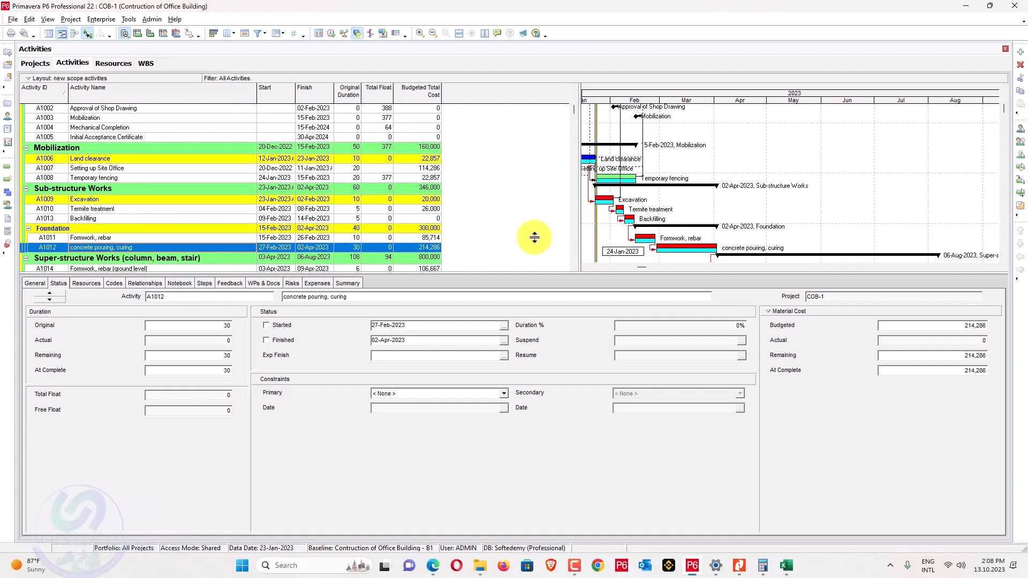
click(80, 22)
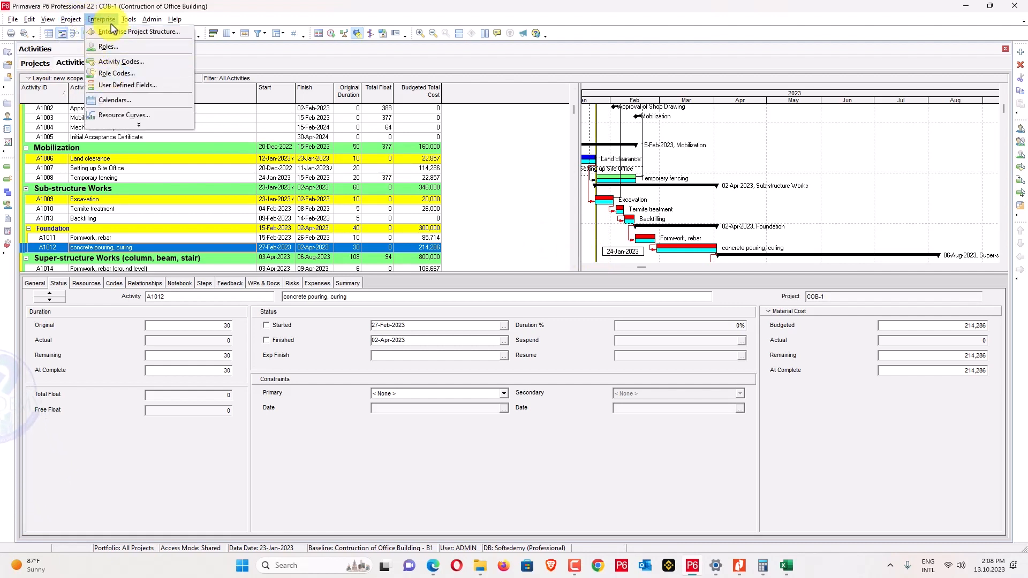
click(134, 53)
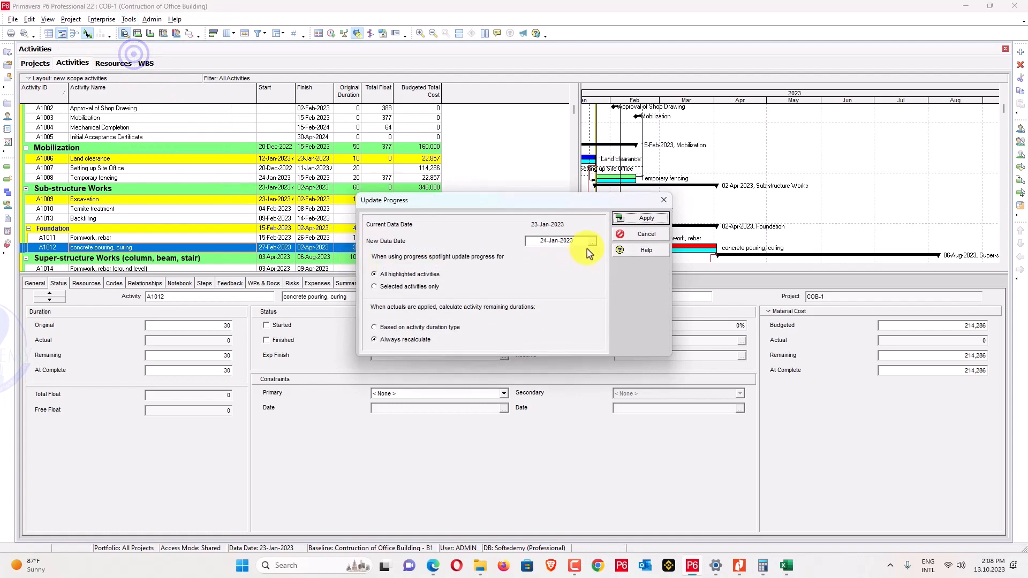
click(633, 221)
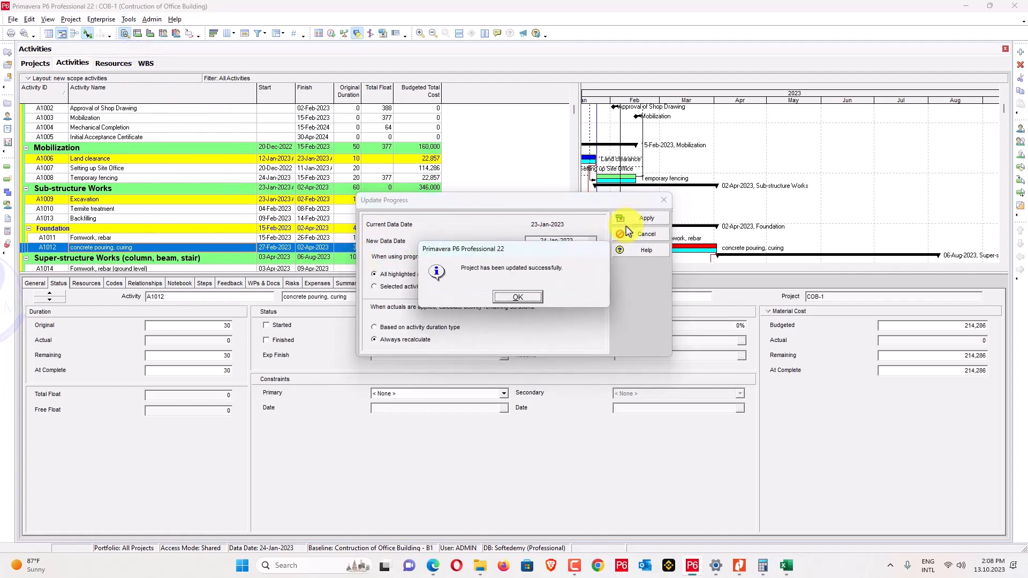
click(528, 297)
key(alt+Tab)
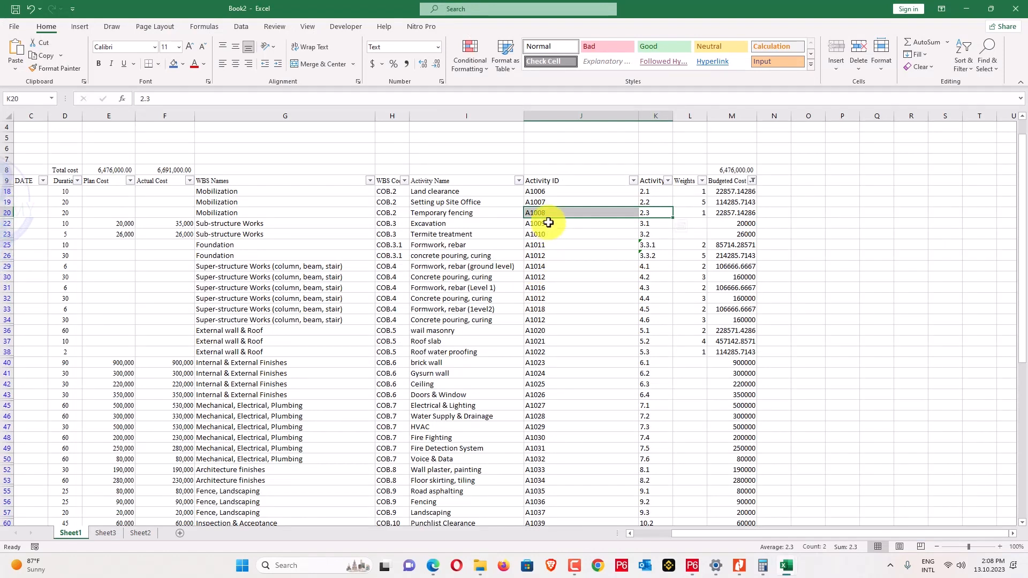
Glance at the task list PDF, then minimize Book2 and the PDF to reveal the schedule.
click(738, 565)
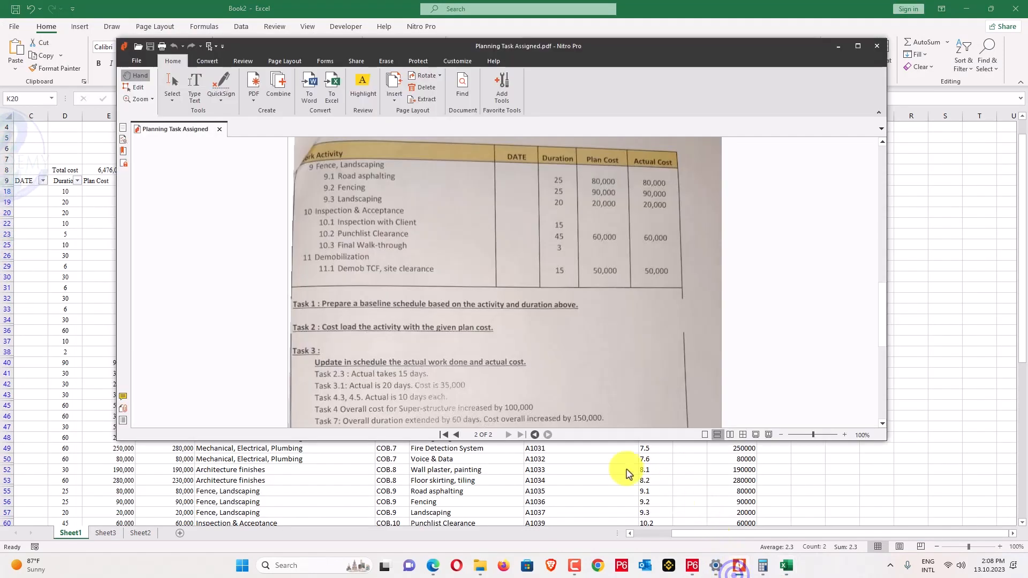
scroll(422, 341, down, 3)
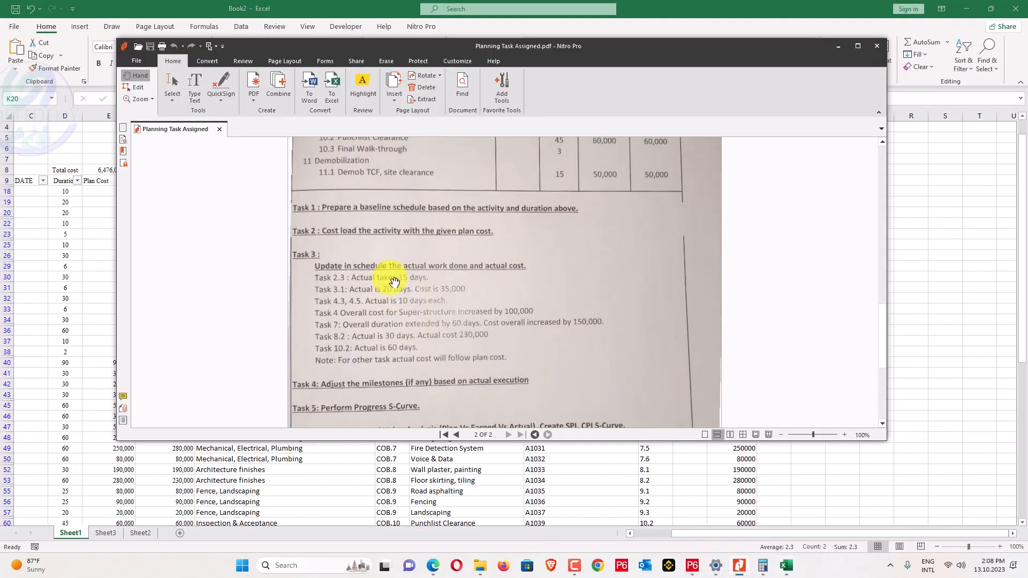
key(alt+Tab)
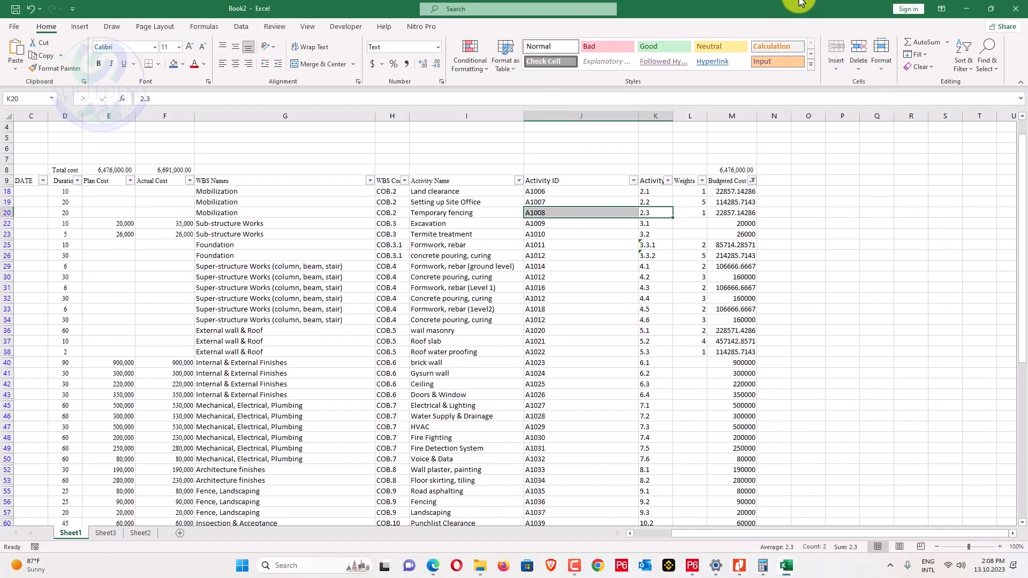
click(967, 8)
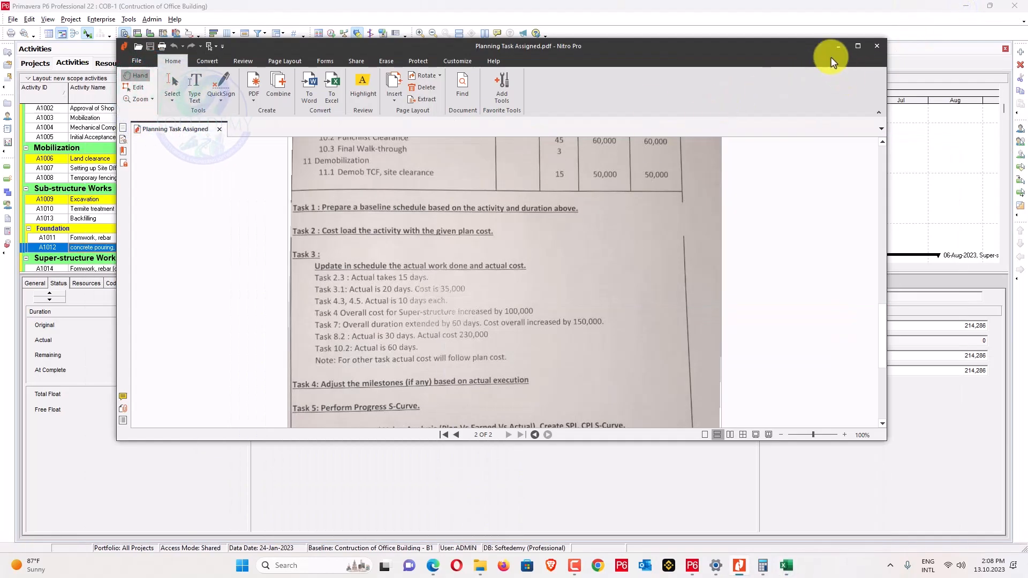
click(838, 47)
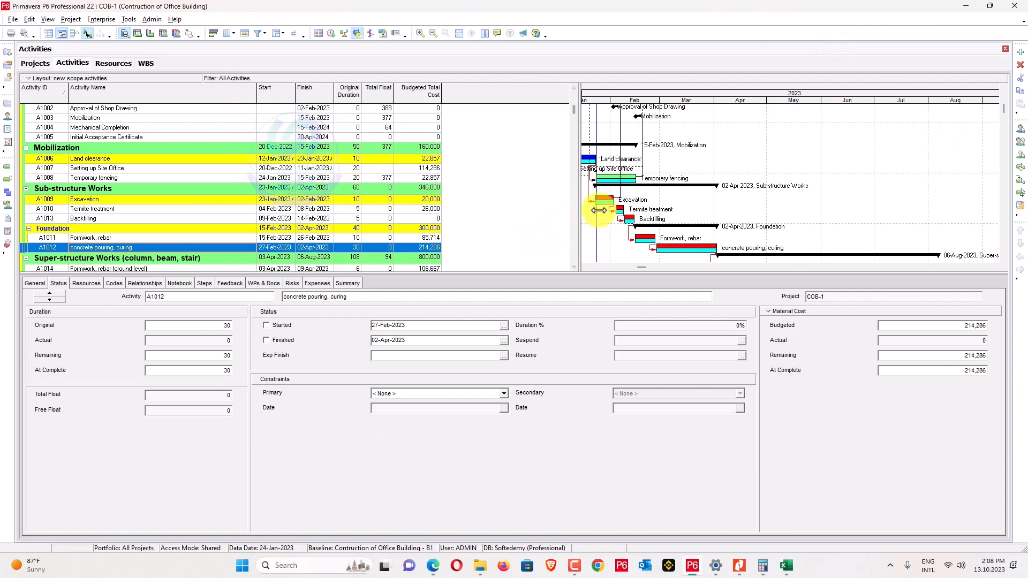
Set Temporary fencing A1008's at-complete duration to 15 days.
click(114, 180)
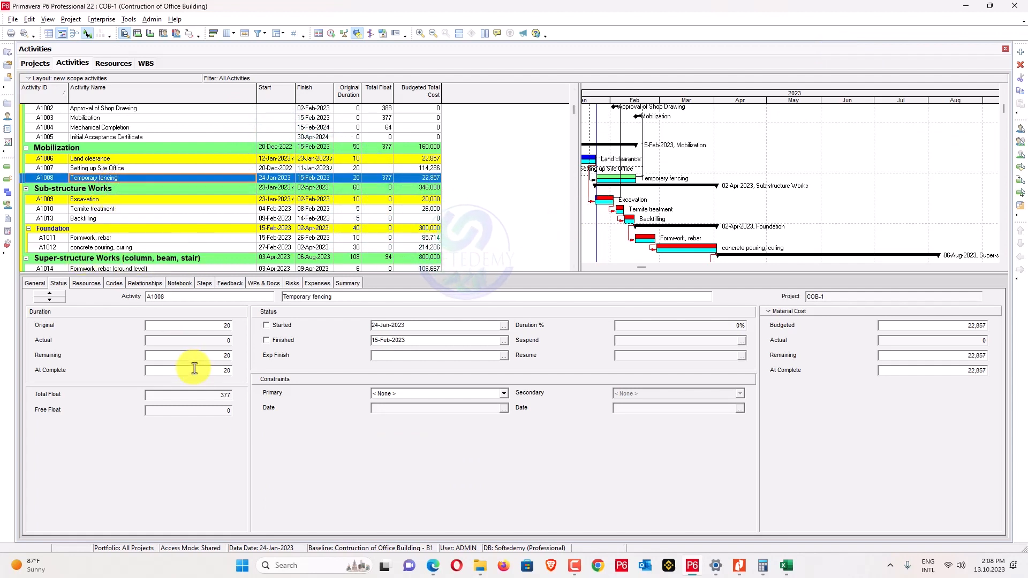
click(216, 375)
text(15)
key(Return)
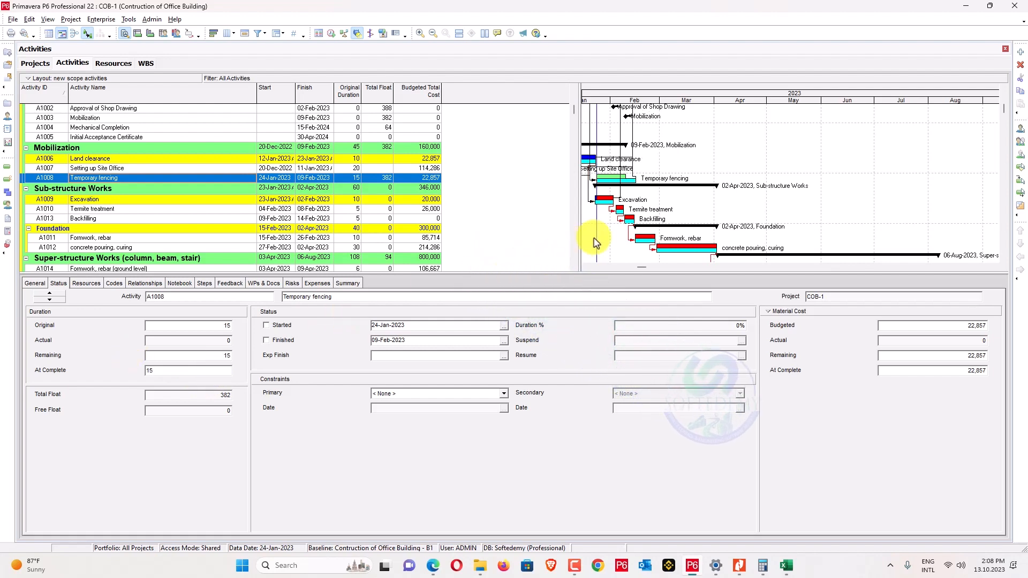
Update progress to a new data date of 10-Feb-2023.
drag(598, 235, 626, 236)
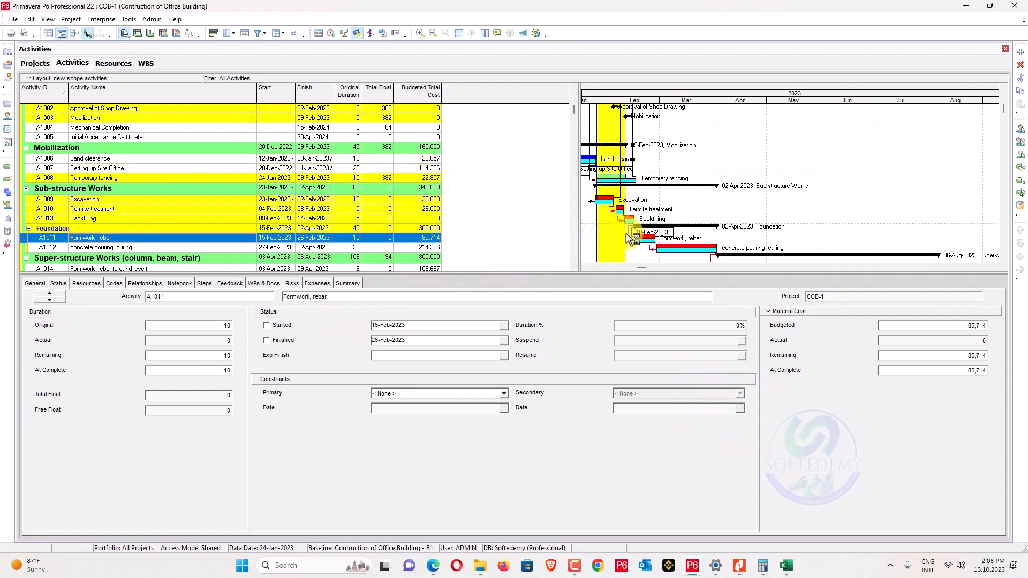
click(99, 20)
click(129, 19)
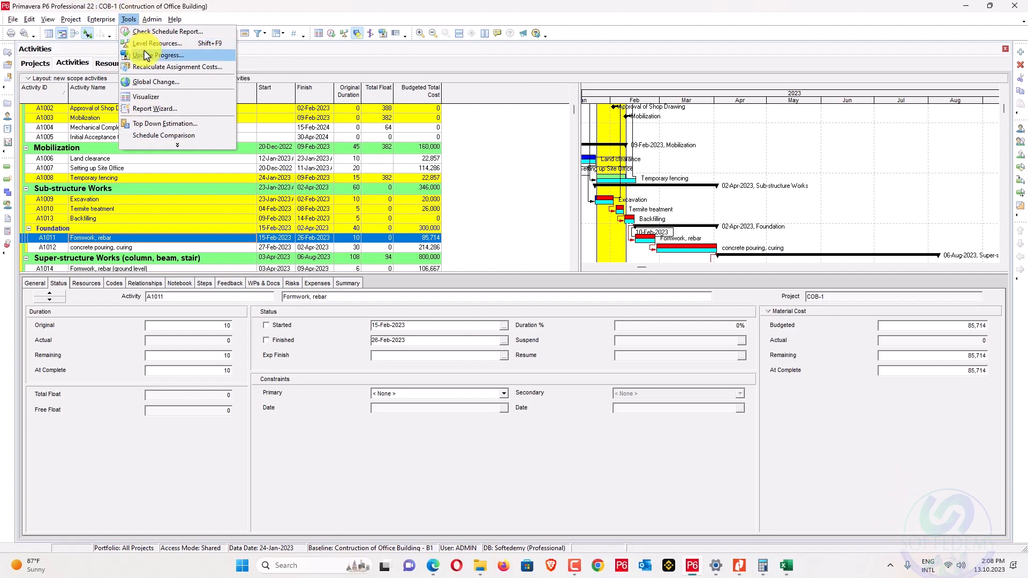
click(145, 53)
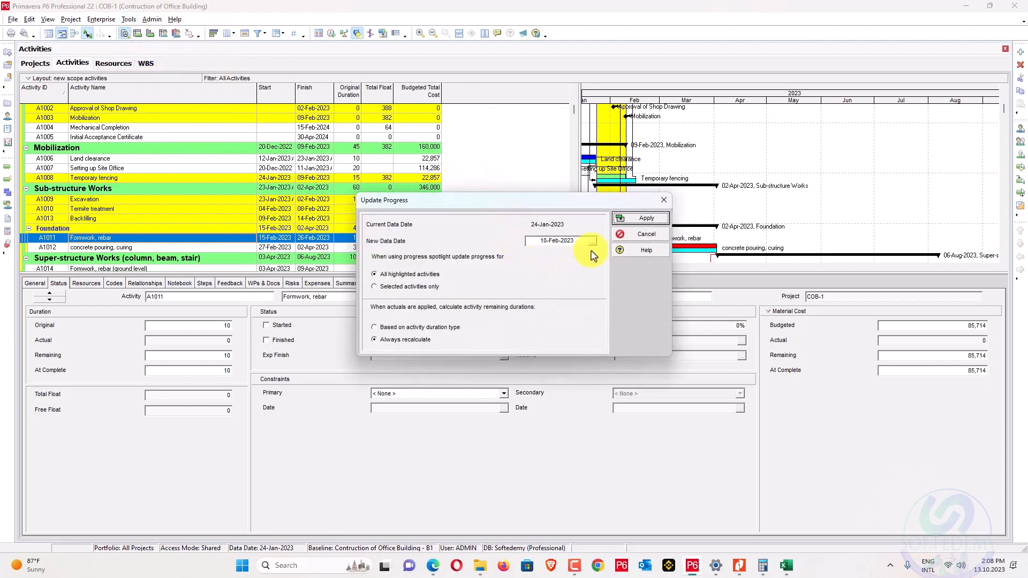
click(647, 221)
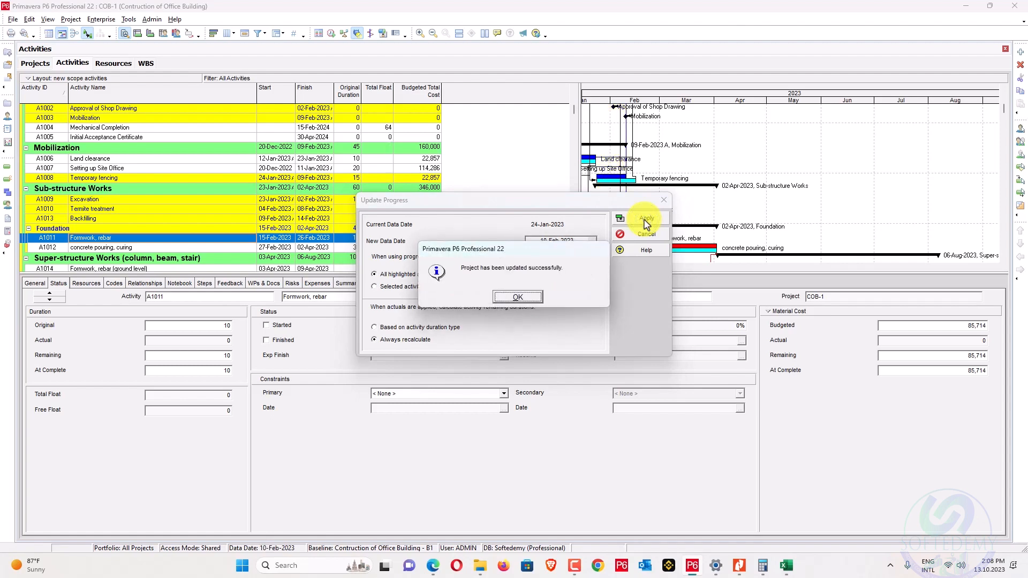
click(518, 298)
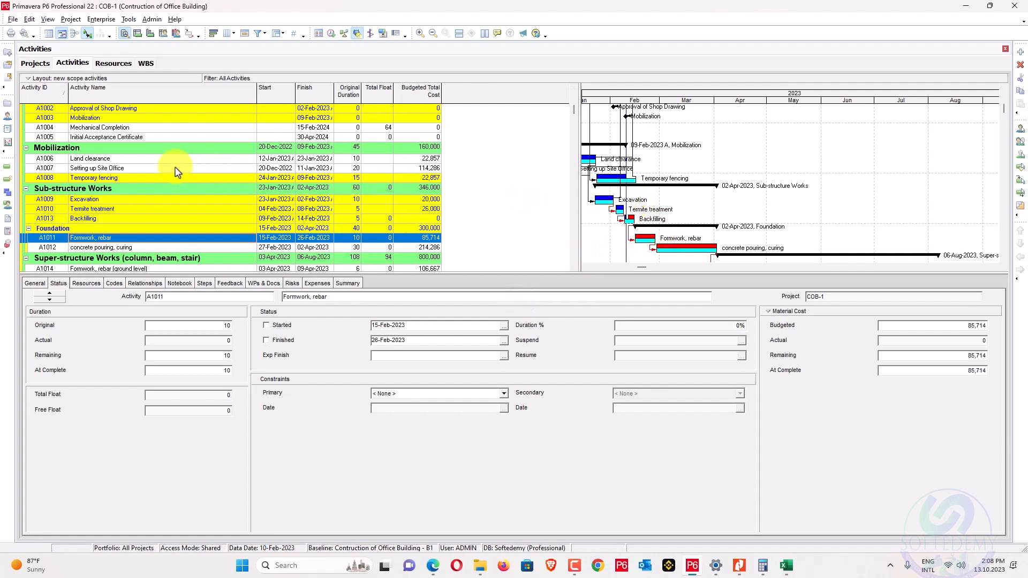
key(alt+Tab)
key(alt+Tab)
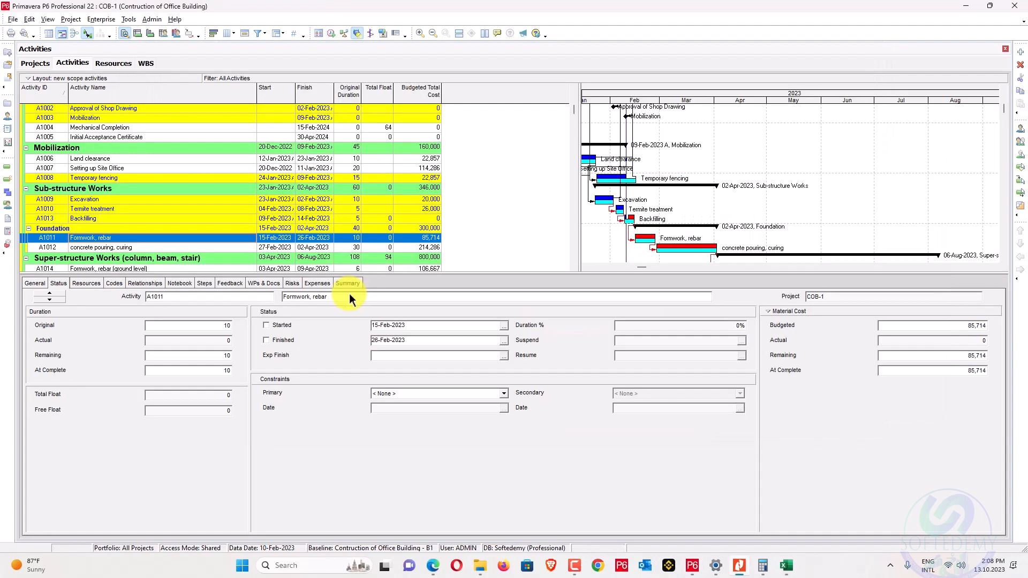
Review Book2 and the task list PDF, close the PDF, and select Excavation A1009.
click(788, 565)
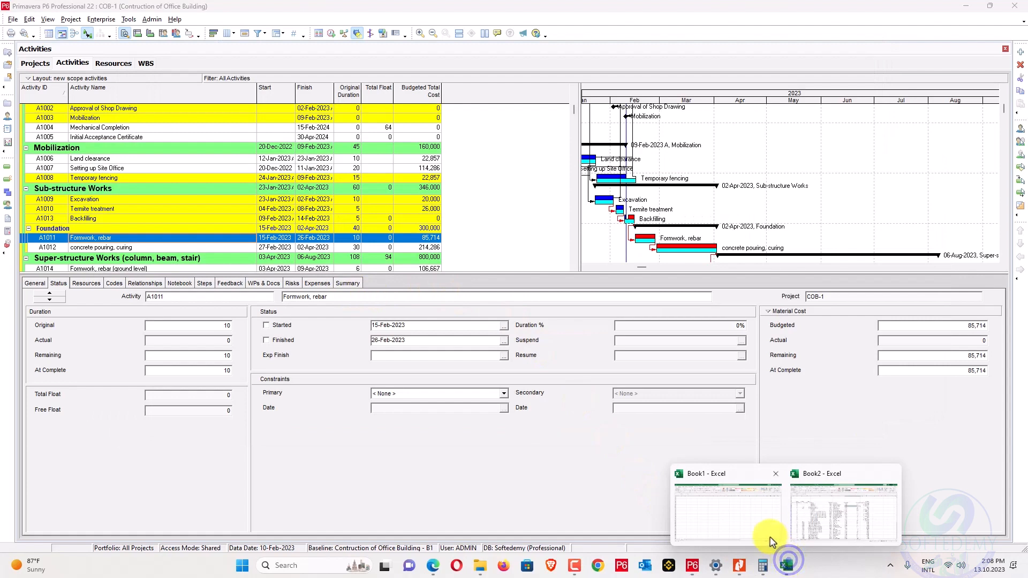
click(815, 517)
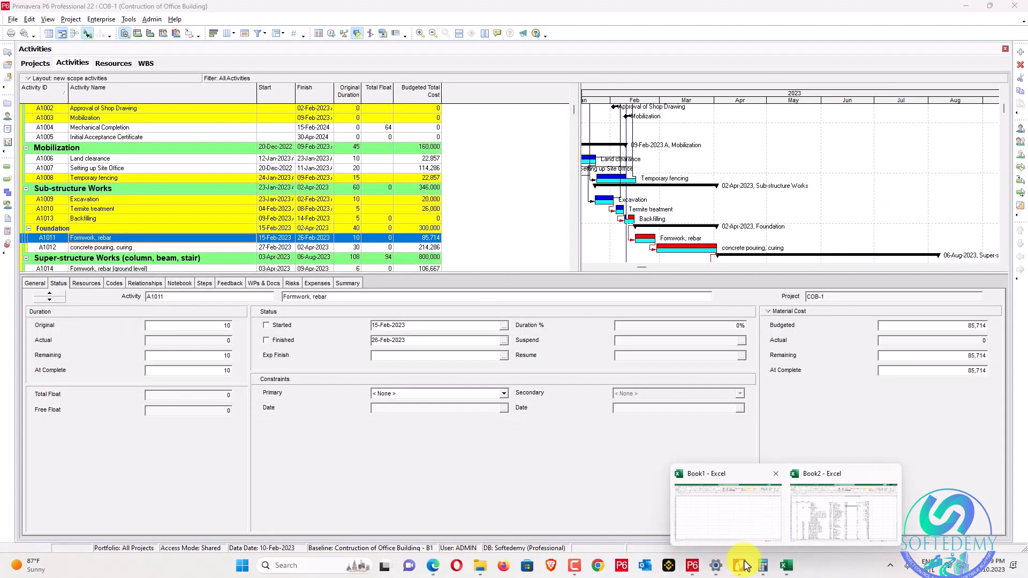
click(741, 564)
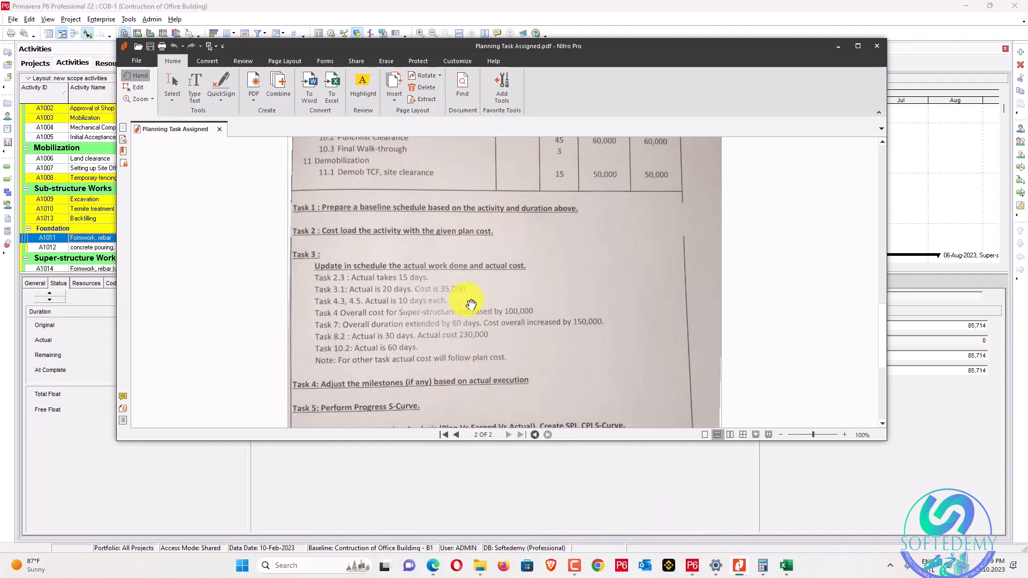
click(884, 47)
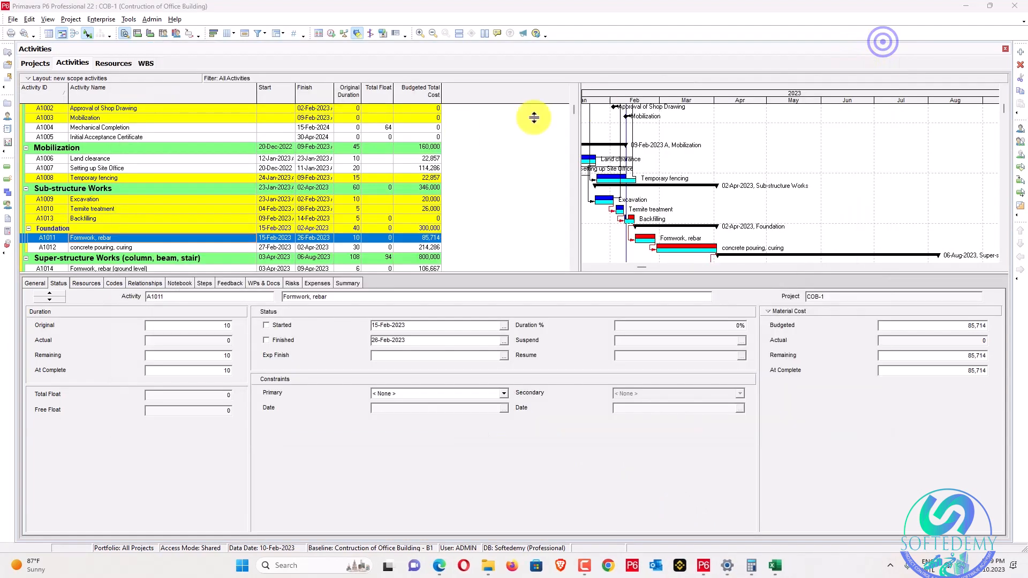
click(324, 200)
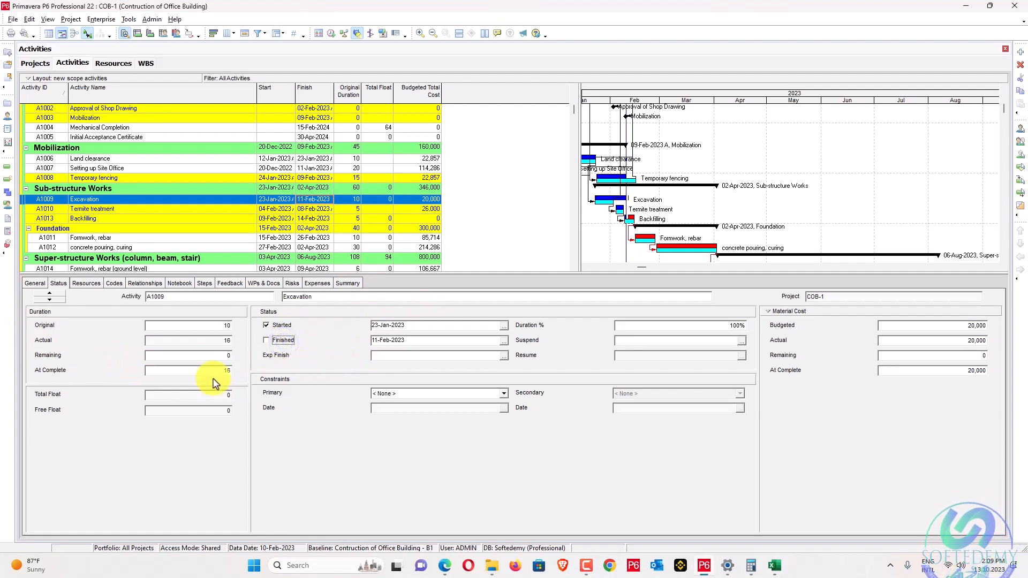
Set Excavation's at-complete to 20 and reschedule with data date 08-Feb-2023.
text(0)
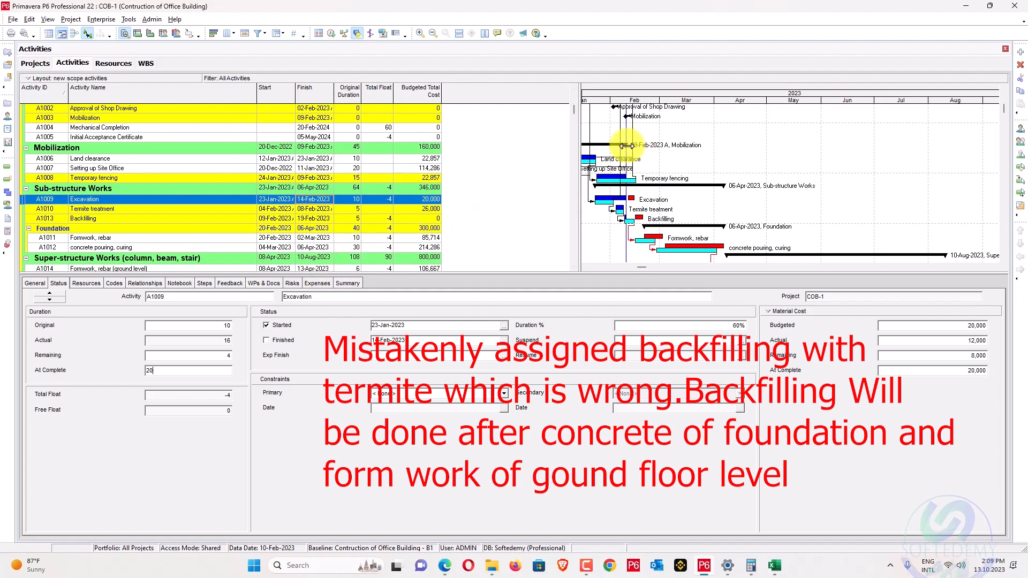
key(F9)
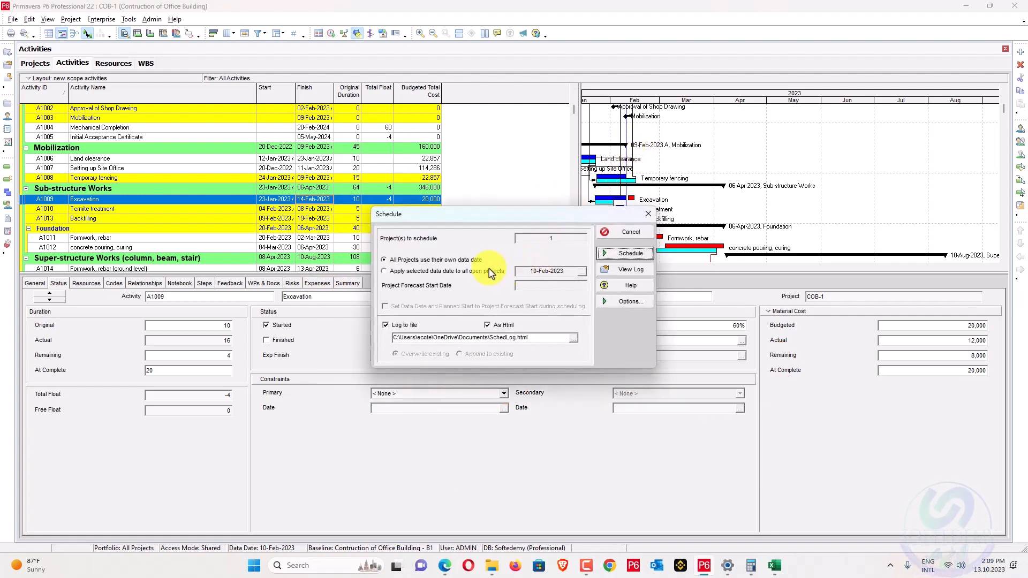
click(490, 272)
click(582, 271)
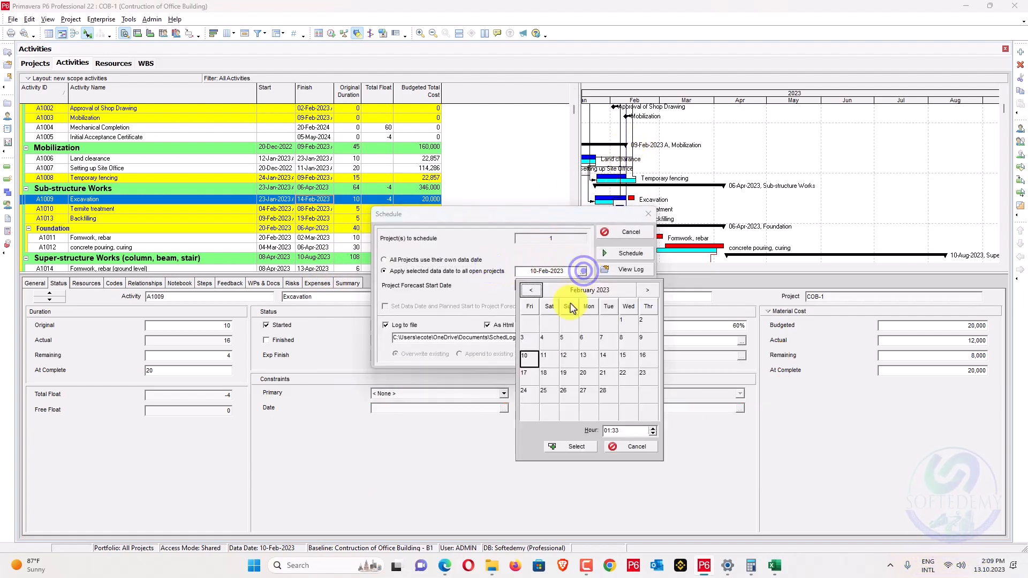
click(622, 337)
click(580, 447)
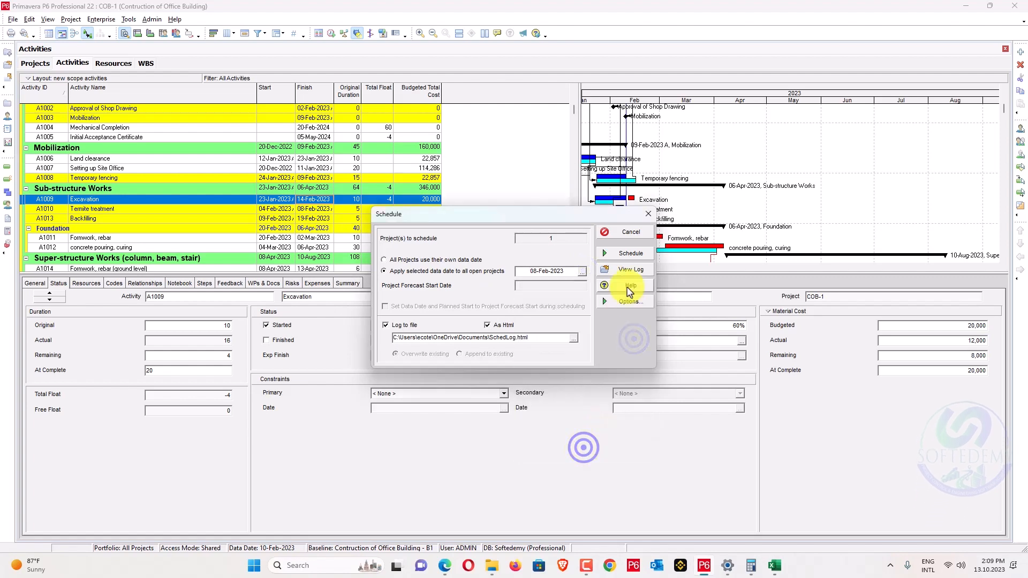
click(636, 253)
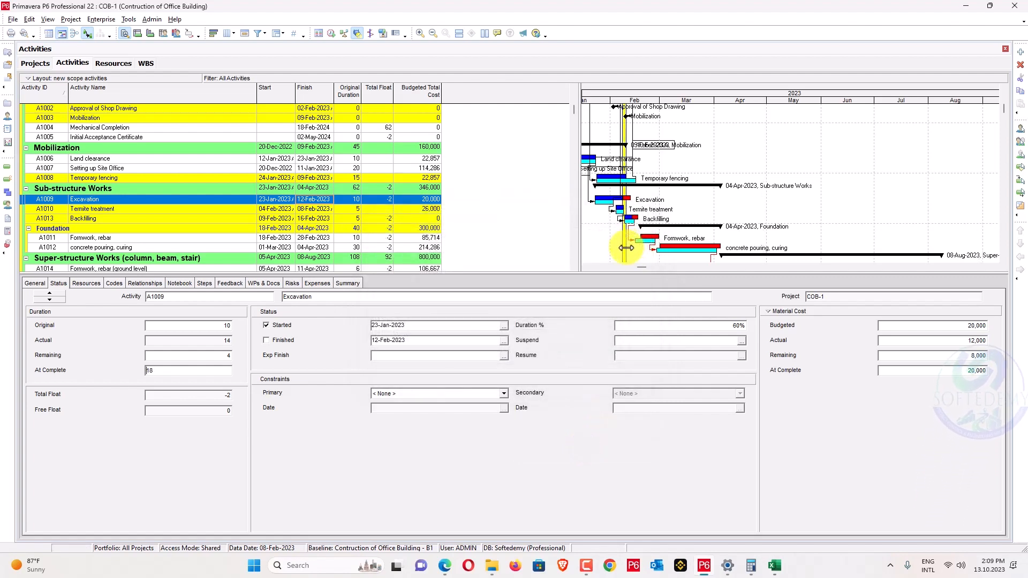
Set Backfilling A1013's at-complete duration to 5 days.
click(626, 249)
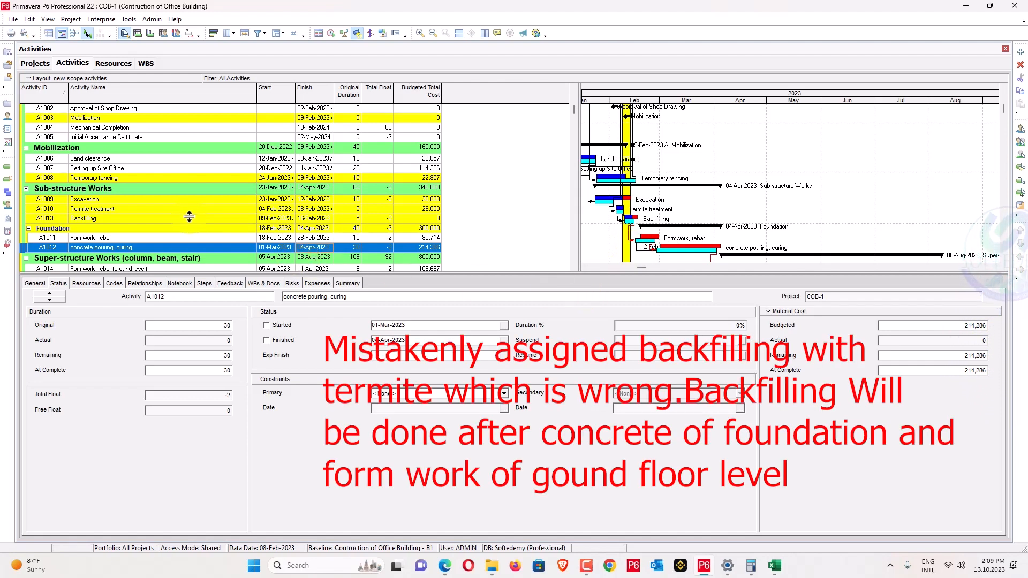
click(140, 221)
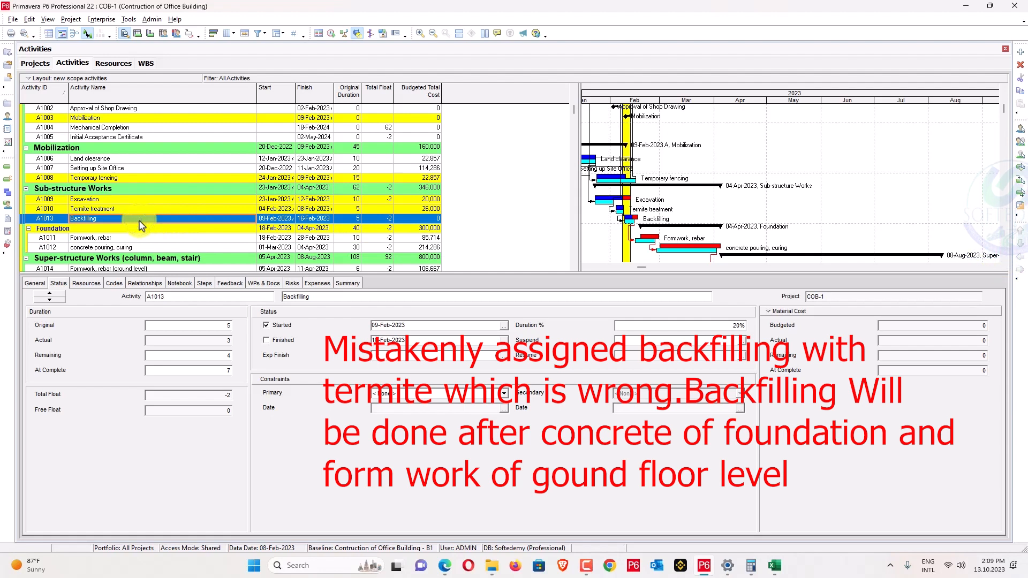
click(193, 371)
text(5)
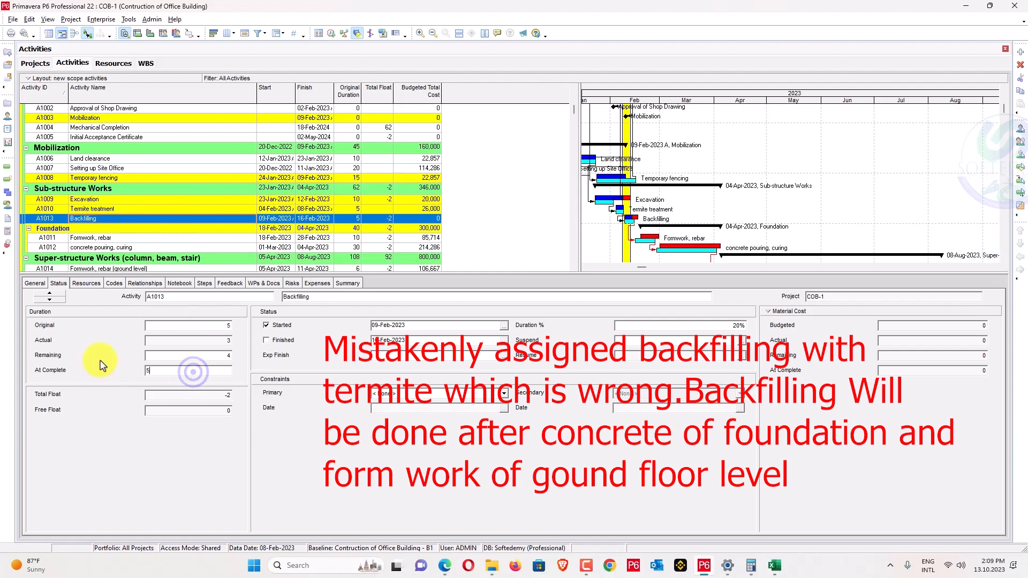
key(Return)
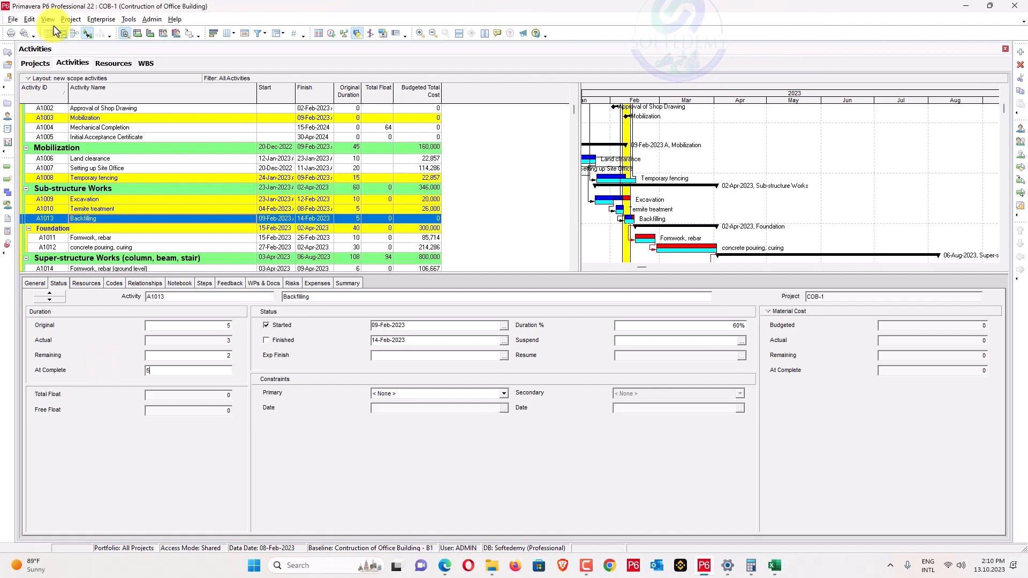
Update progress to a 12-Feb-2023 data date.
click(68, 19)
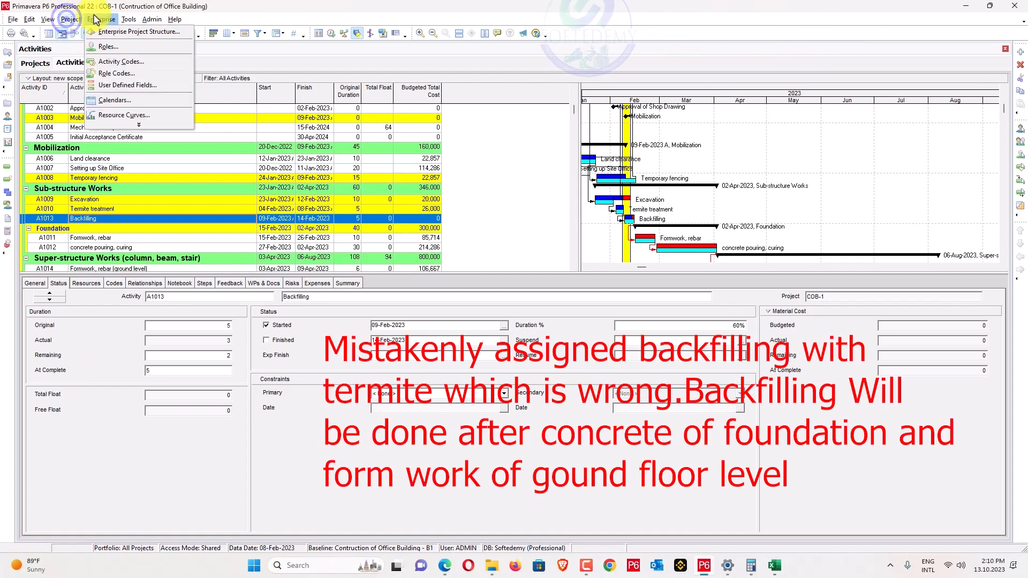
mouse_move(129, 20)
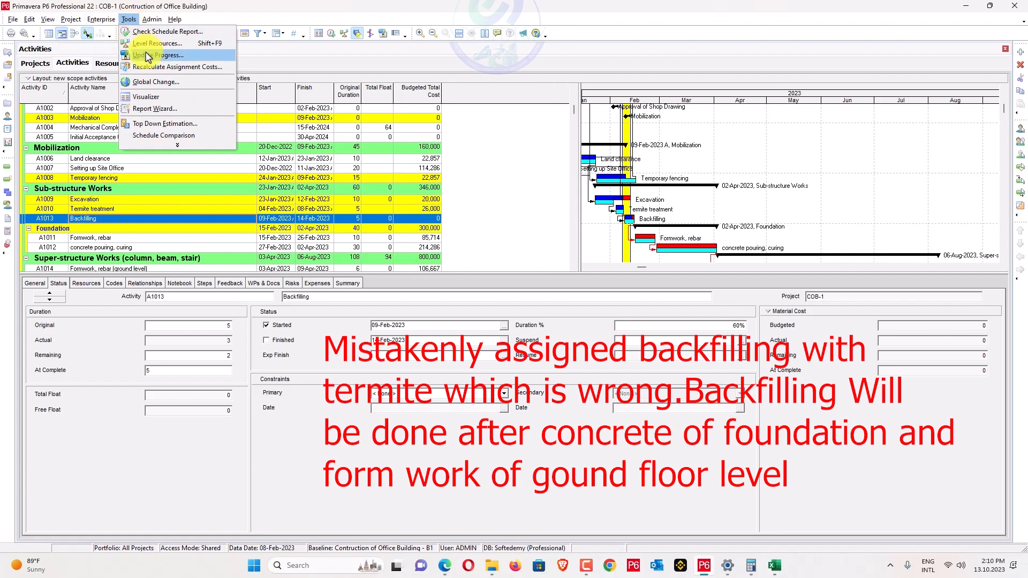
click(158, 55)
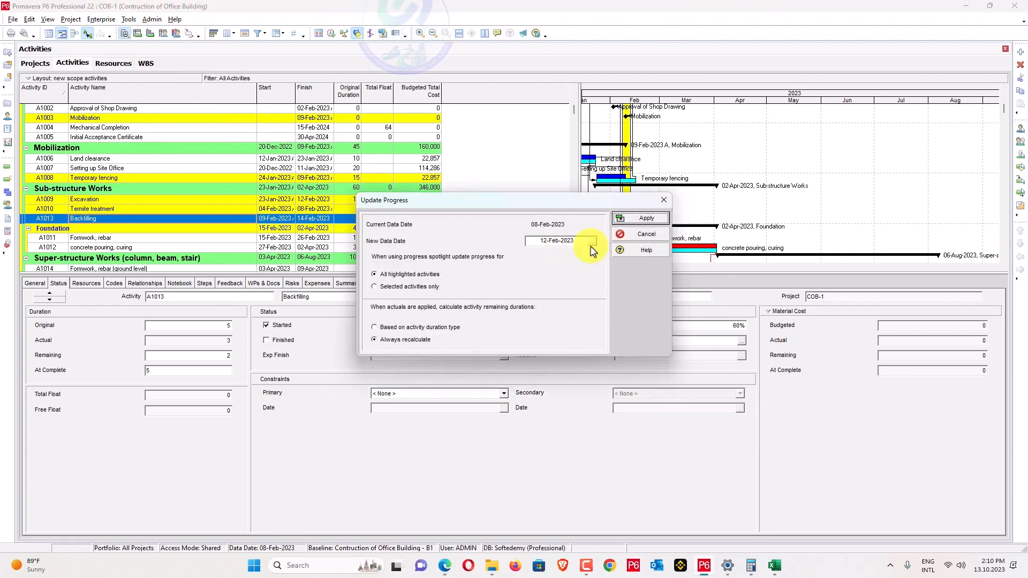
click(632, 218)
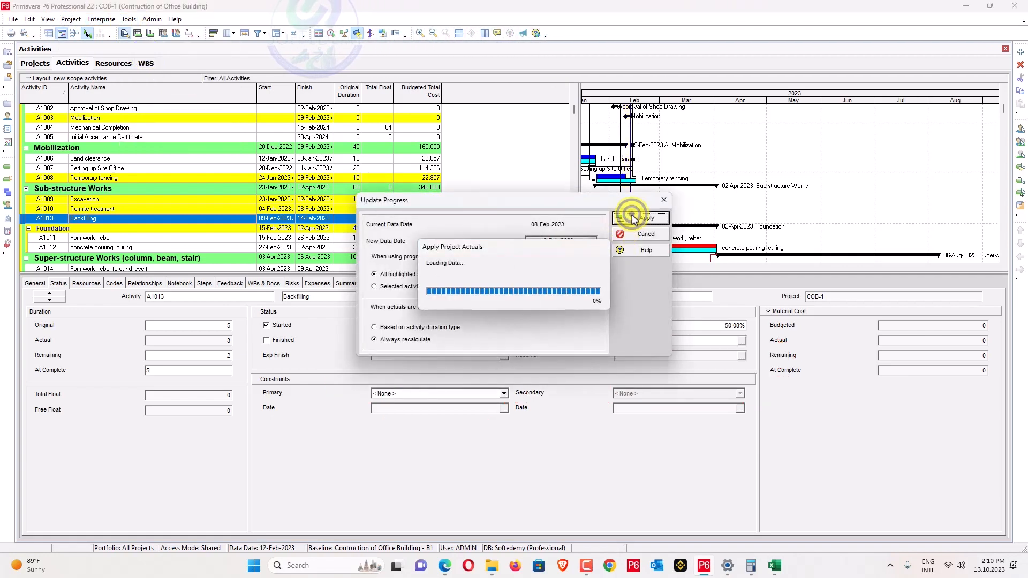
click(518, 298)
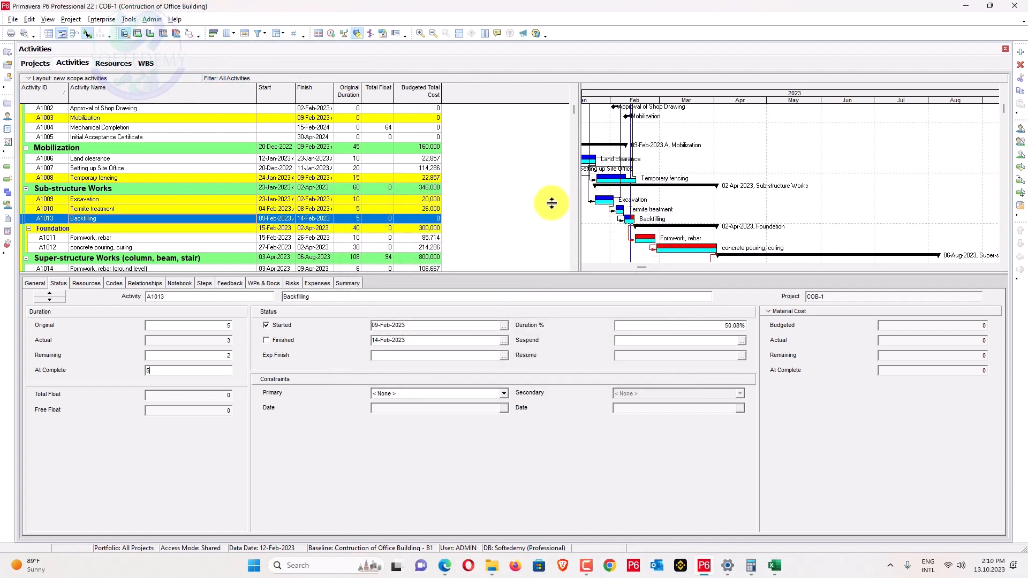
Unmark Excavation A1009 as finished and set its at-complete duration to 20 days.
click(277, 199)
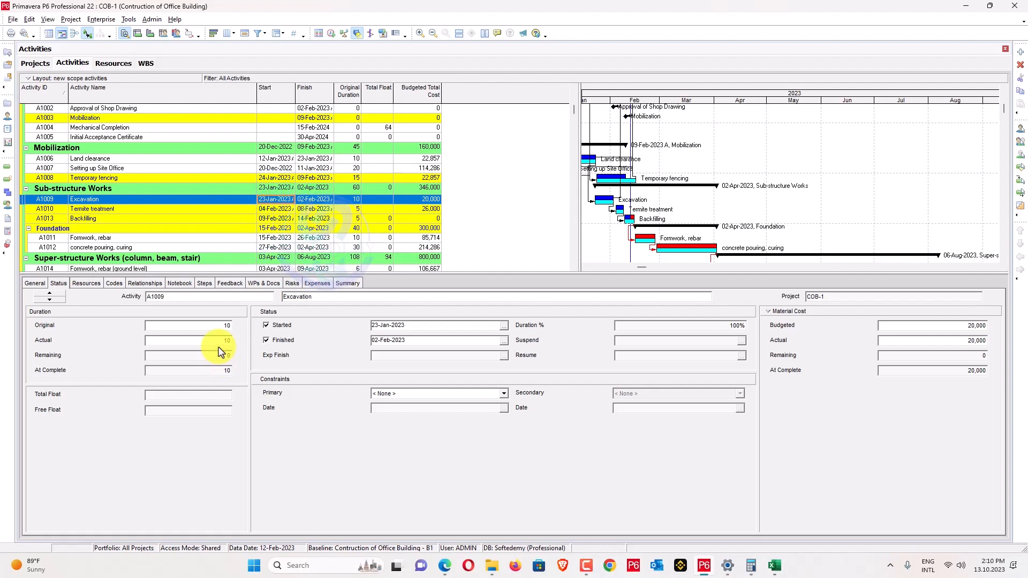
click(268, 340)
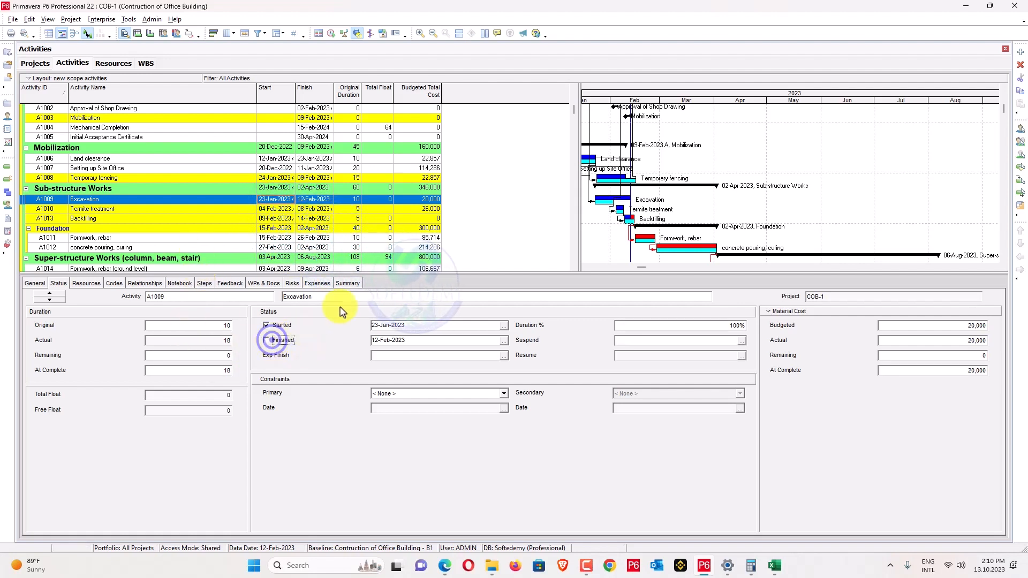
click(203, 370)
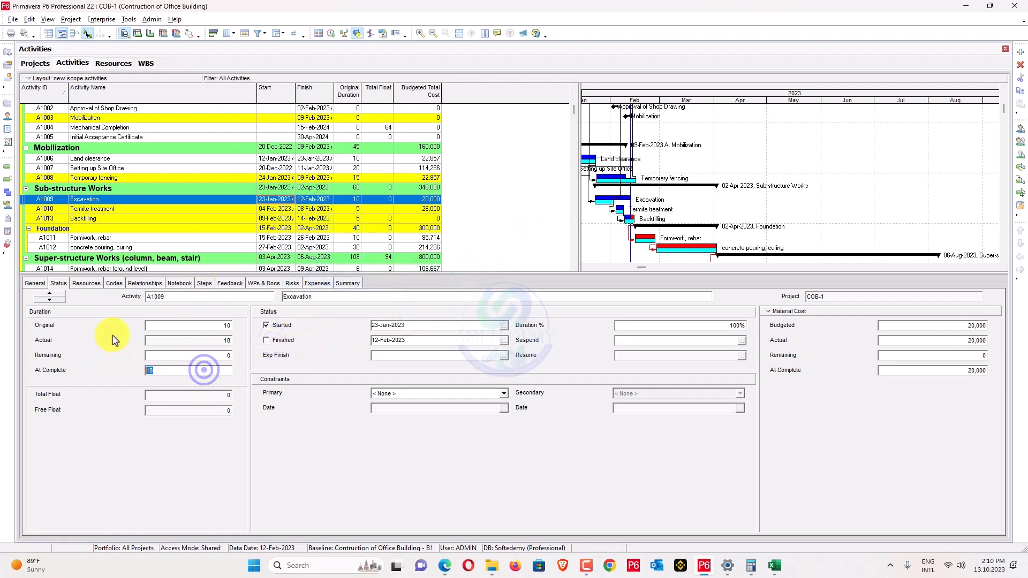
text(20)
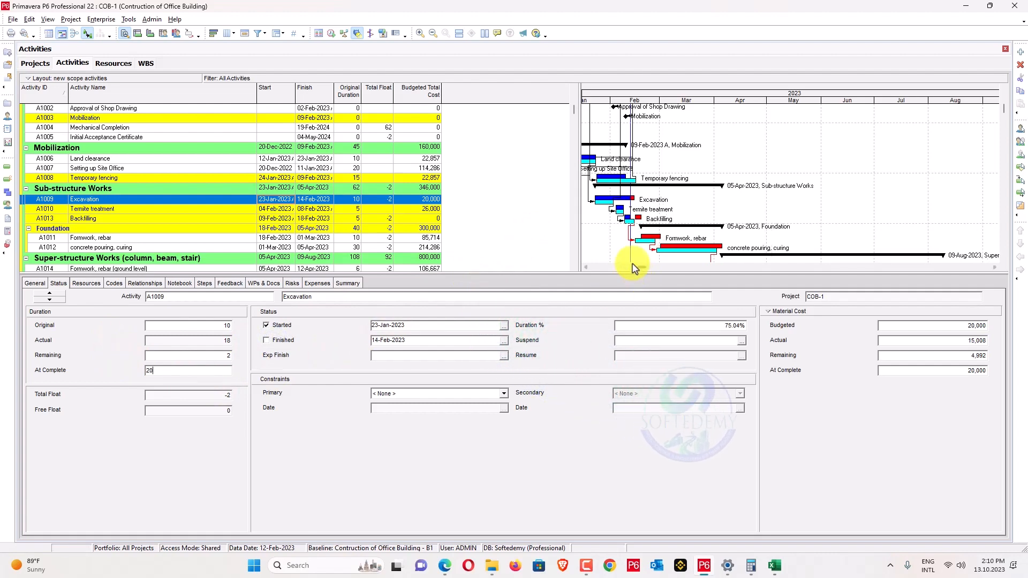
mouse_move(634, 268)
mouse_down()
mouse_move(633, 253)
mouse_move(613, 262)
mouse_move(628, 249)
mouse_move(641, 258)
mouse_move(628, 252)
mouse_up()
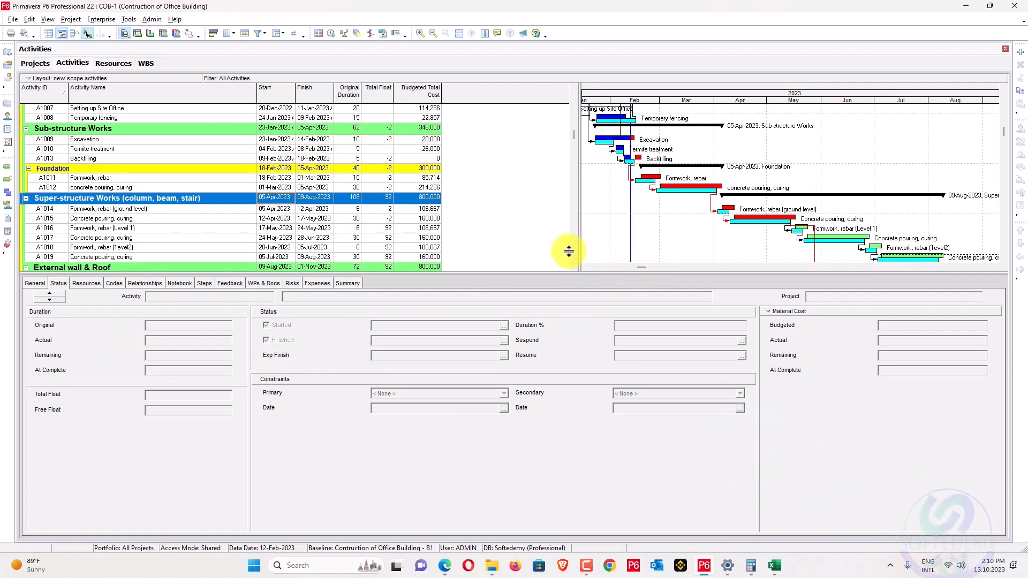
Reschedule COB-1 with the data date set to 10-Feb-2023.
key(F9)
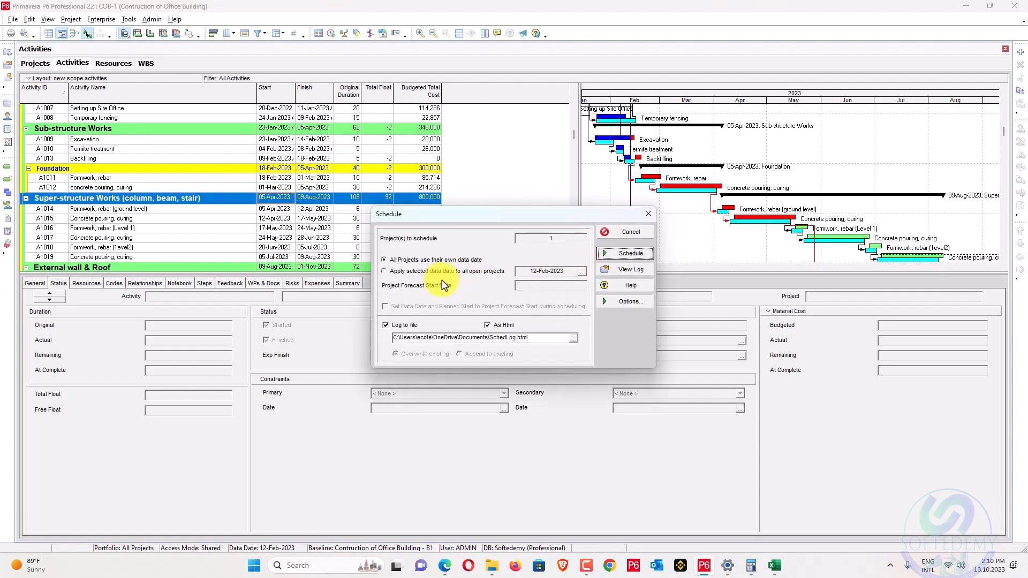
click(582, 272)
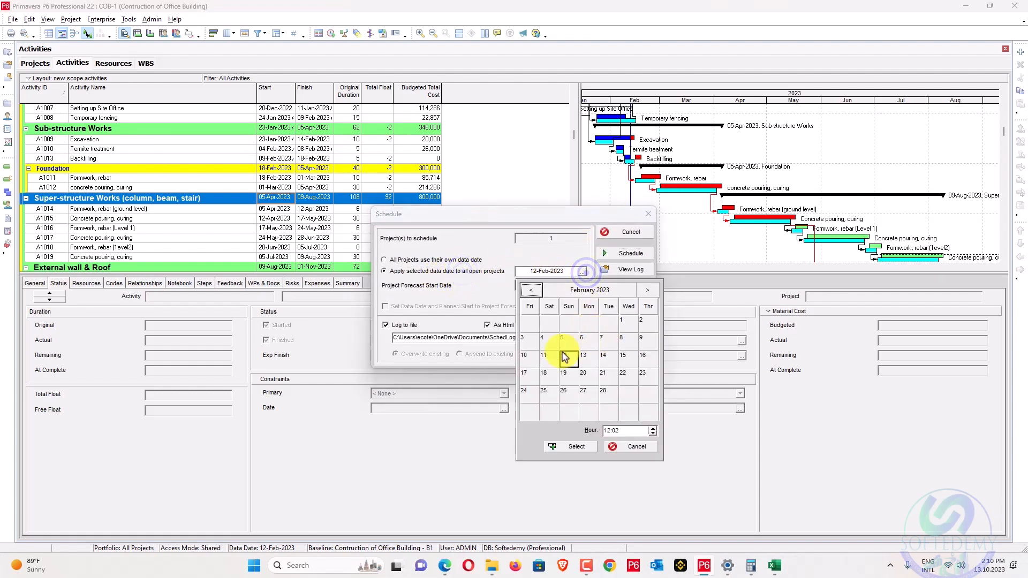
click(523, 355)
click(572, 446)
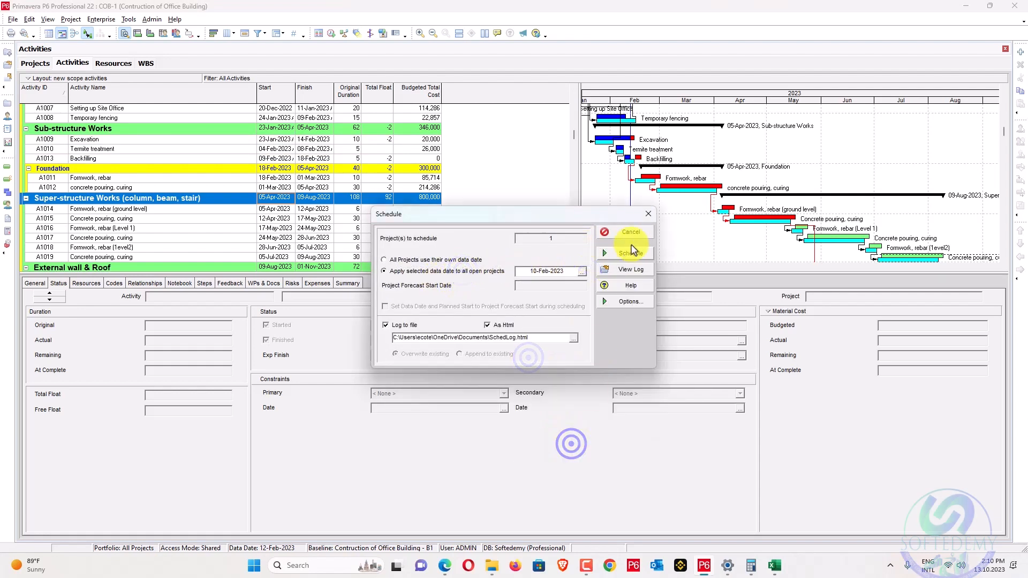
click(631, 253)
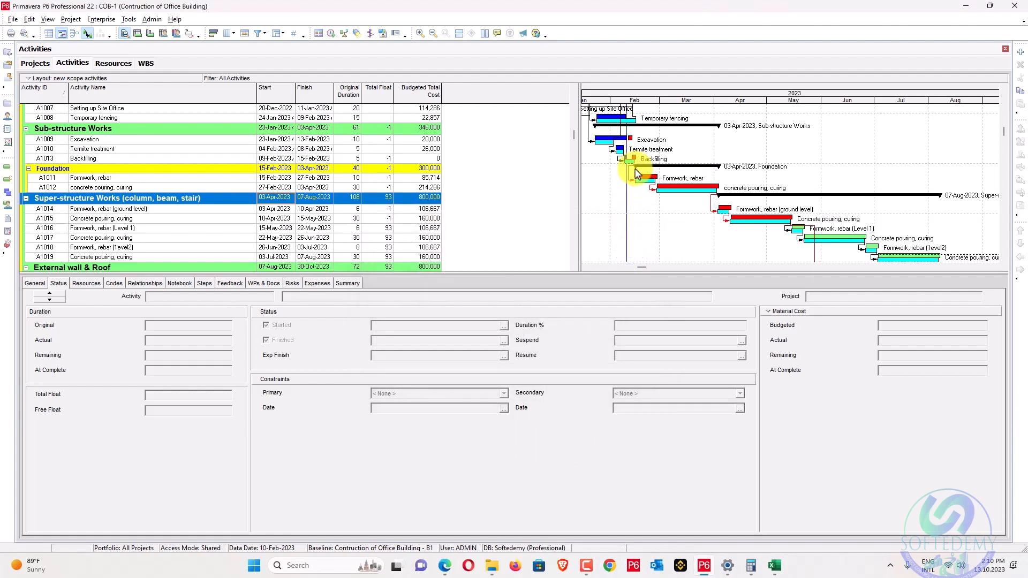
Reschedule COB-1 again with the data date moved back to 08-Feb-2023.
key(F9)
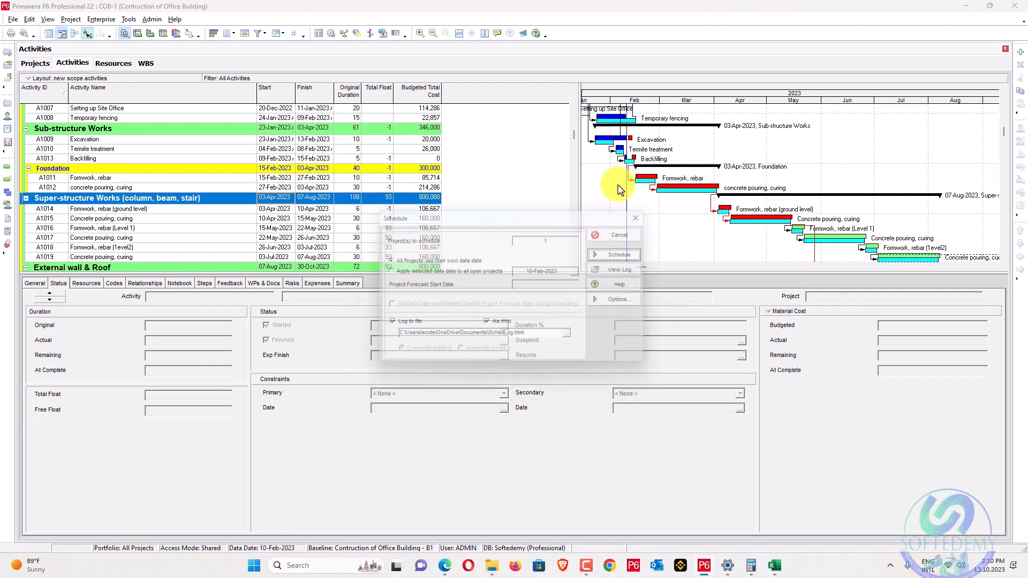
click(582, 272)
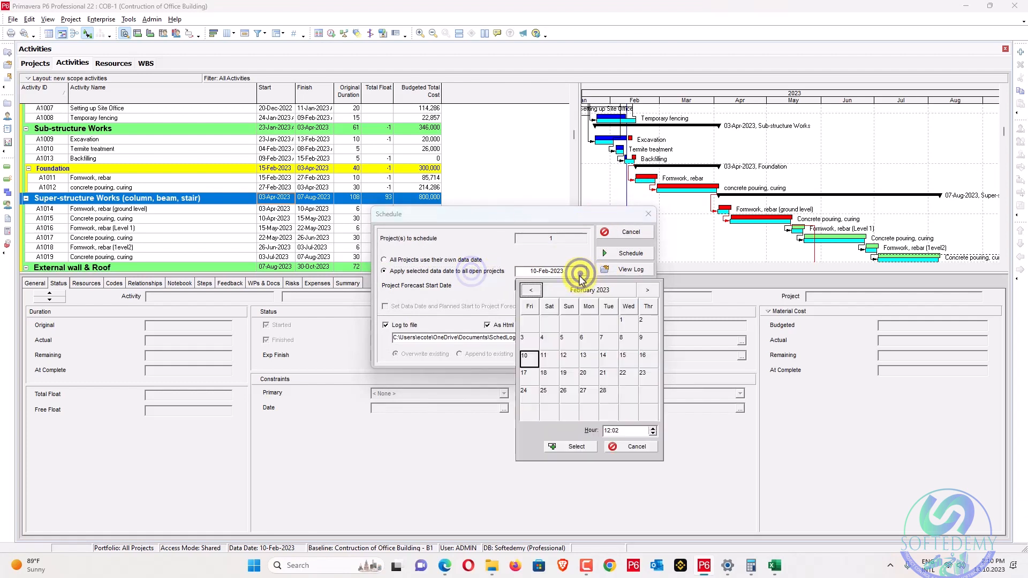
click(571, 448)
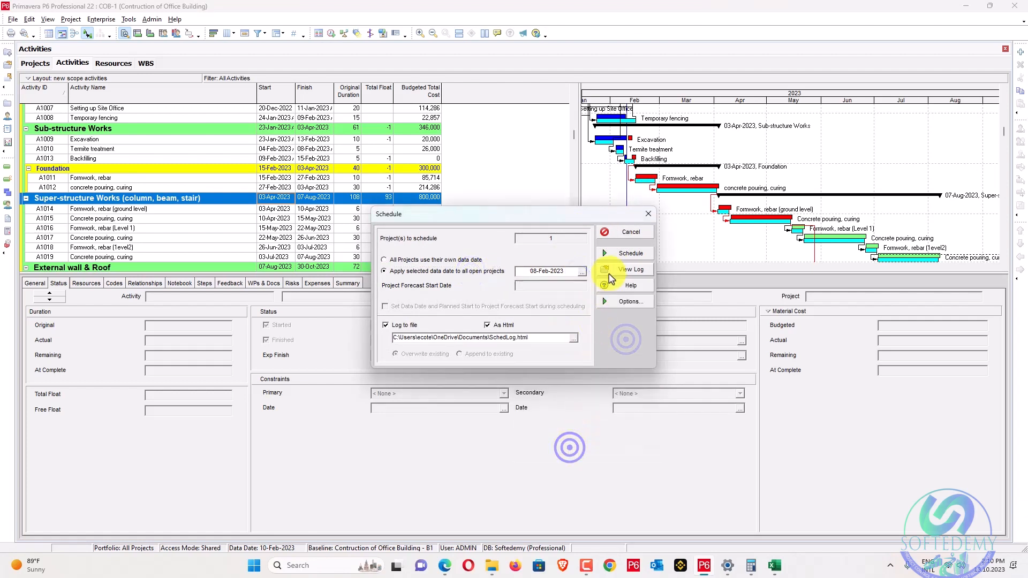
click(624, 255)
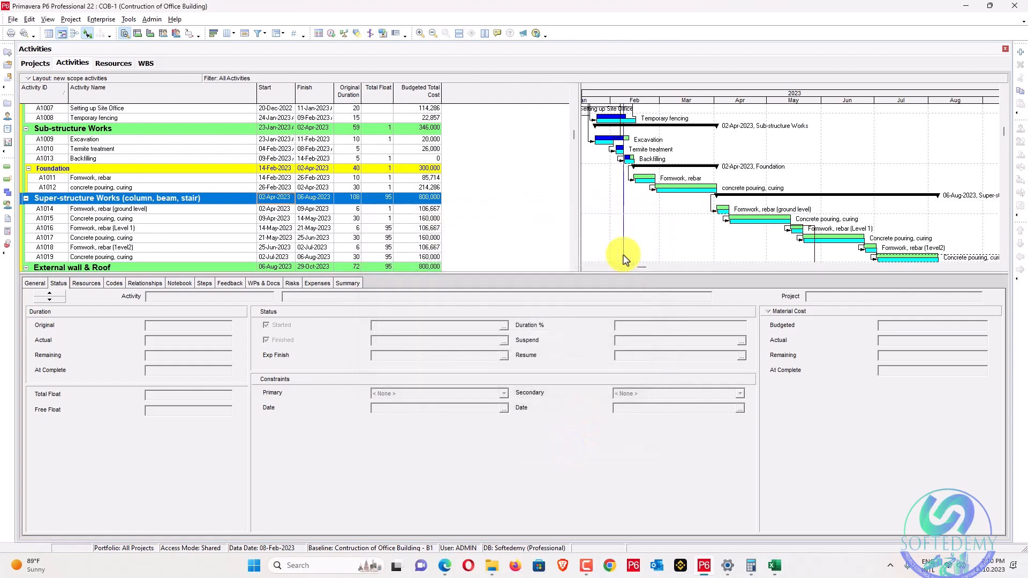
Give Excavation (A1009) an at-complete duration of 20 days.
click(134, 139)
click(211, 371)
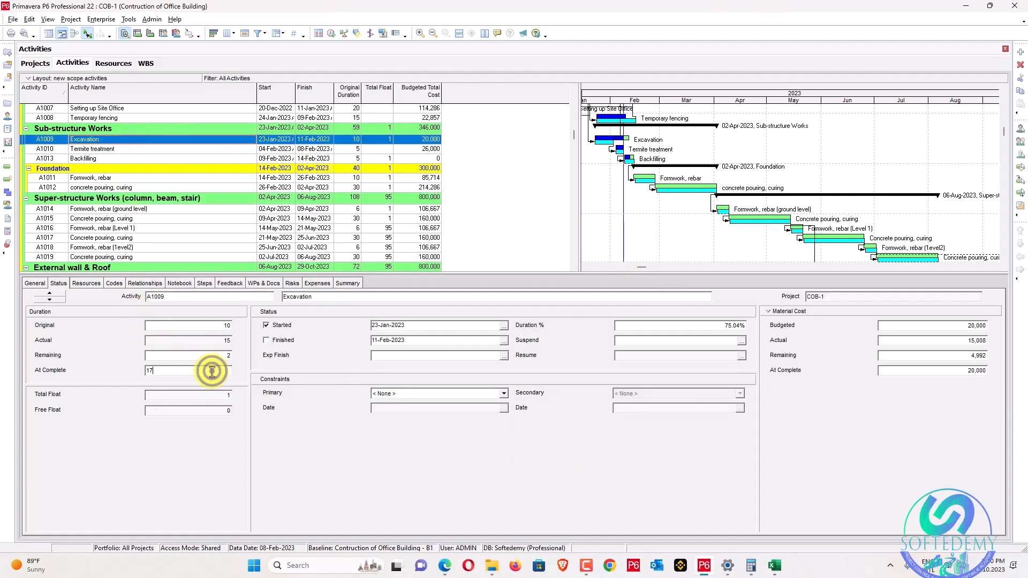
text(20)
key(Return)
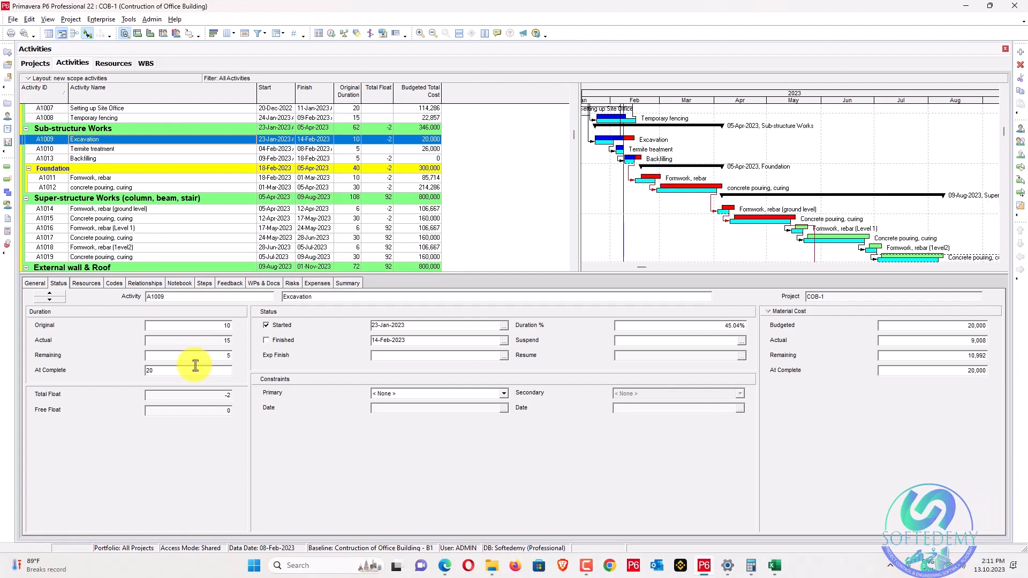
Try a 5-day at-complete on Backfilling (A1013), accept the warning, then set 0 remaining days.
click(98, 159)
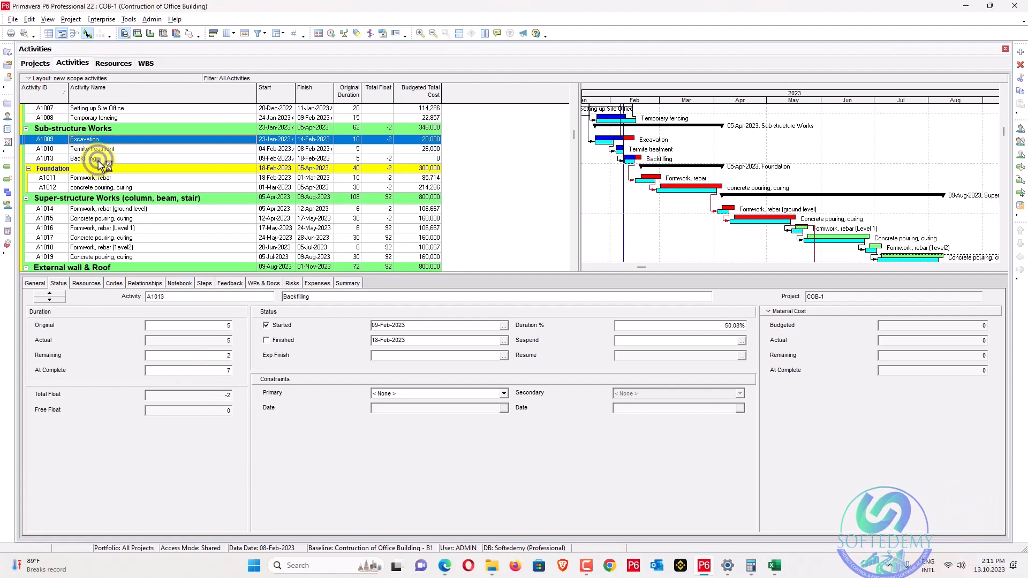
click(211, 369)
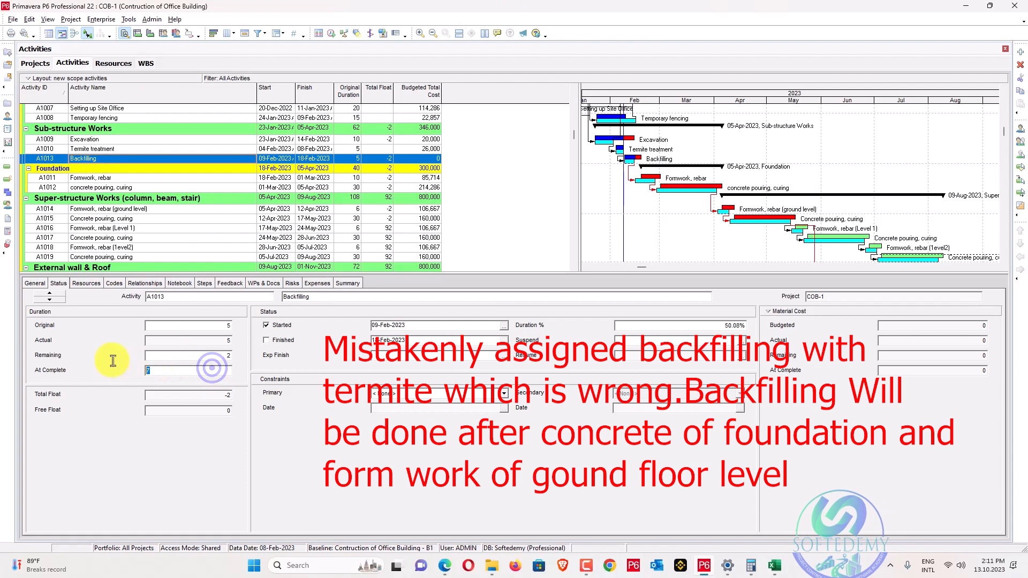
text(5)
key(Return)
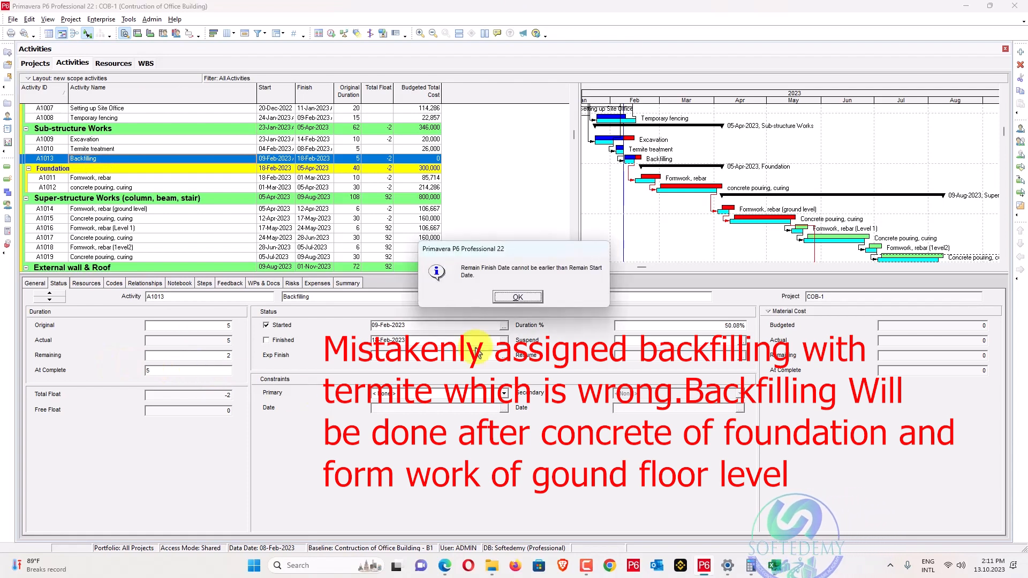
click(529, 296)
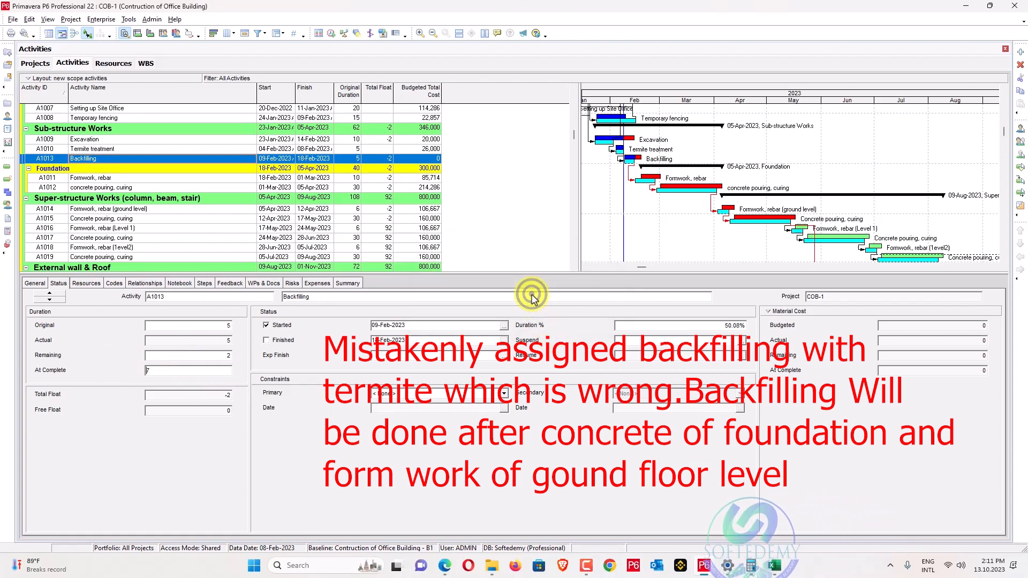
click(209, 354)
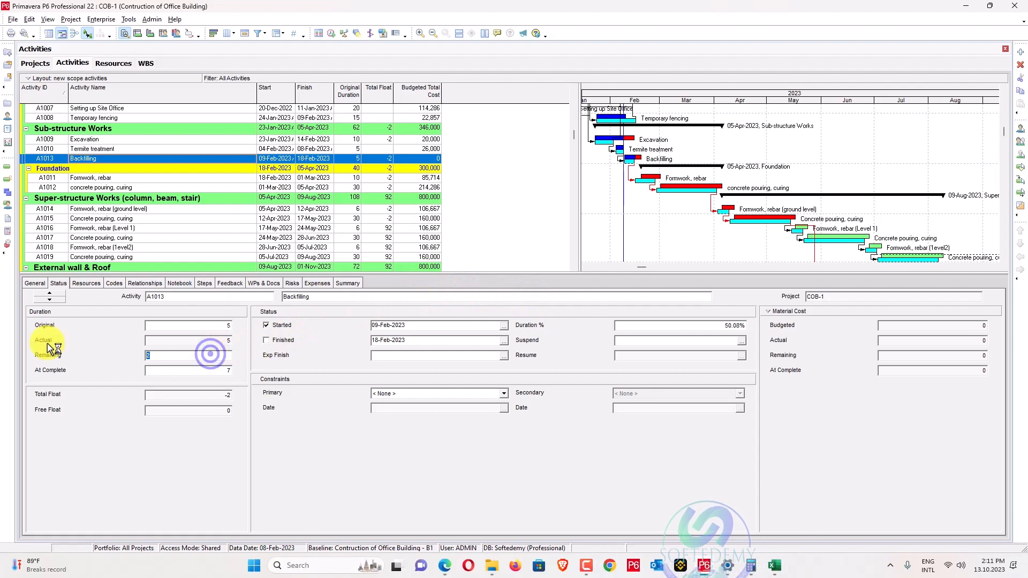
text(0)
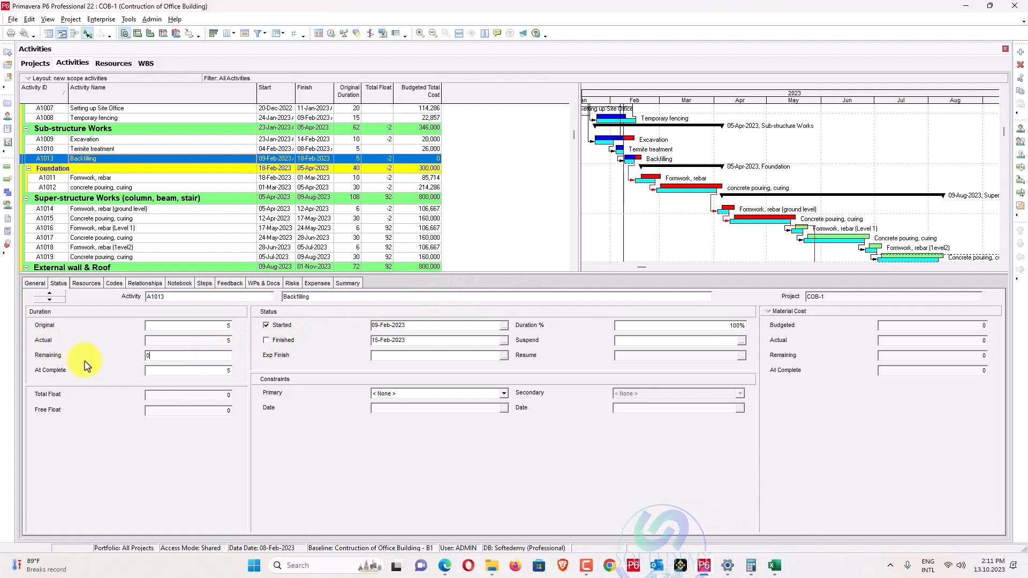
key(Return)
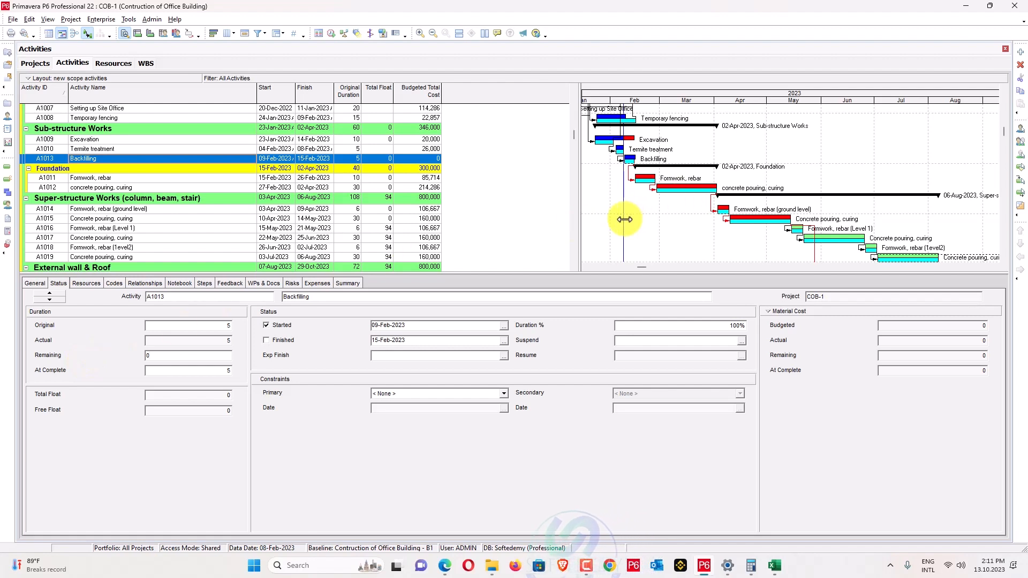
Spotlight activities to 14-Feb-2023 and apply Update Progress, confirming the new data date.
drag(625, 219, 639, 224)
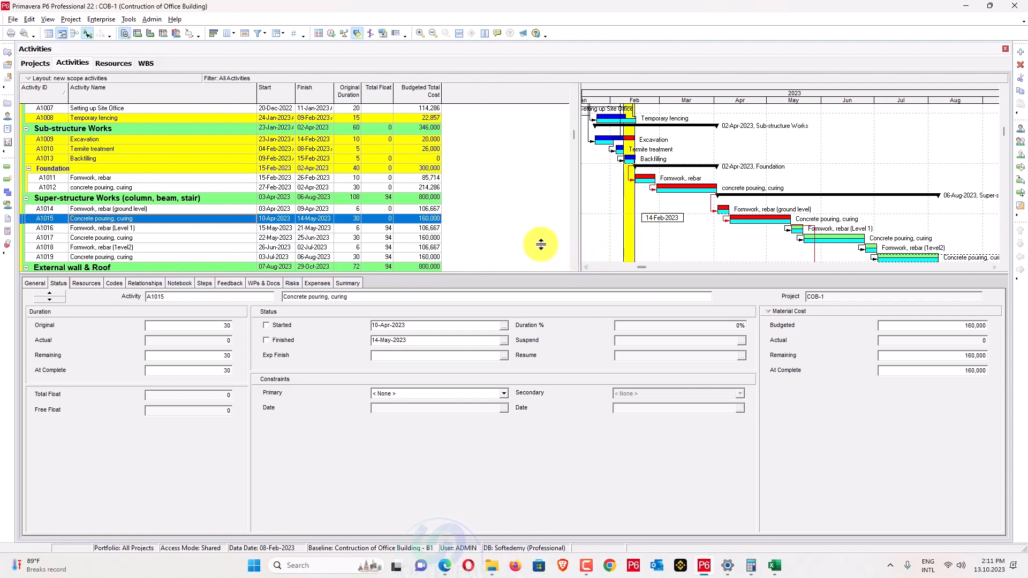
click(101, 19)
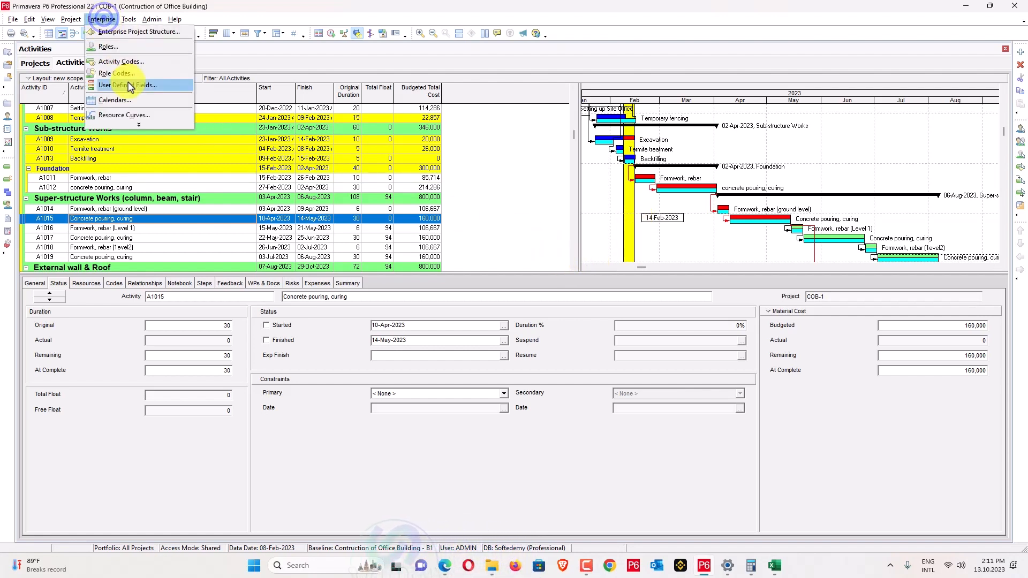
mouse_move(121, 21)
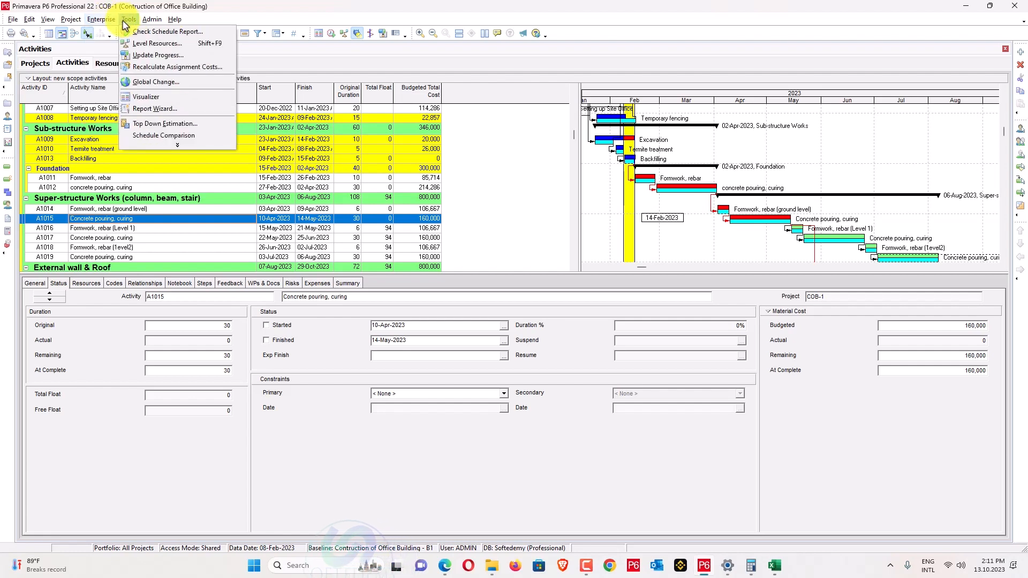
click(143, 58)
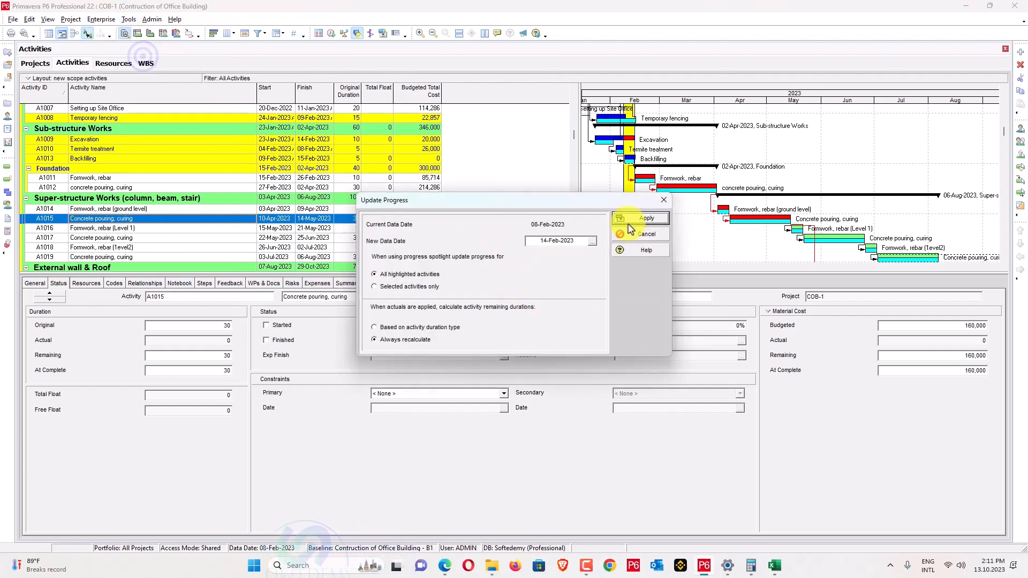
click(632, 220)
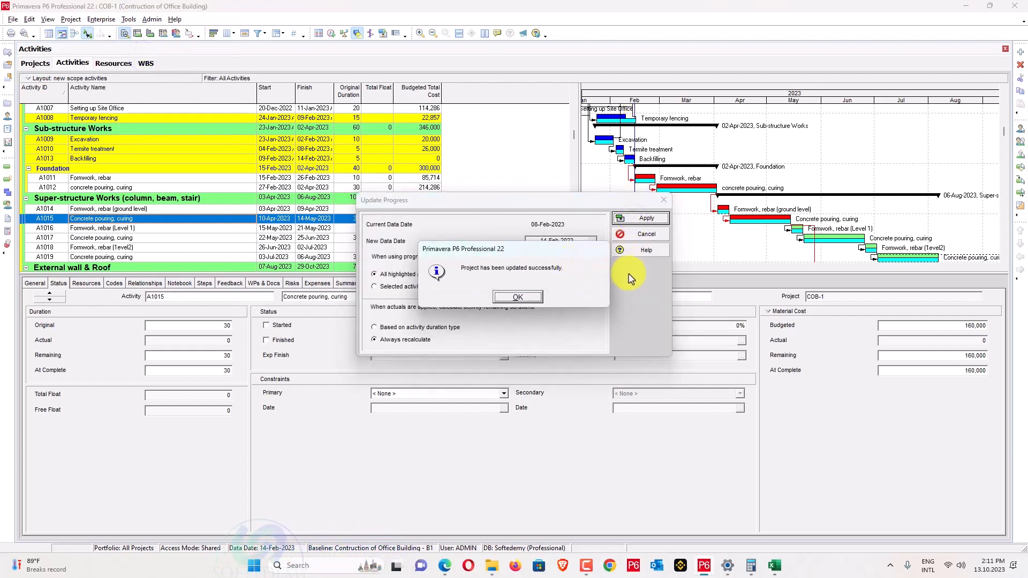
click(527, 301)
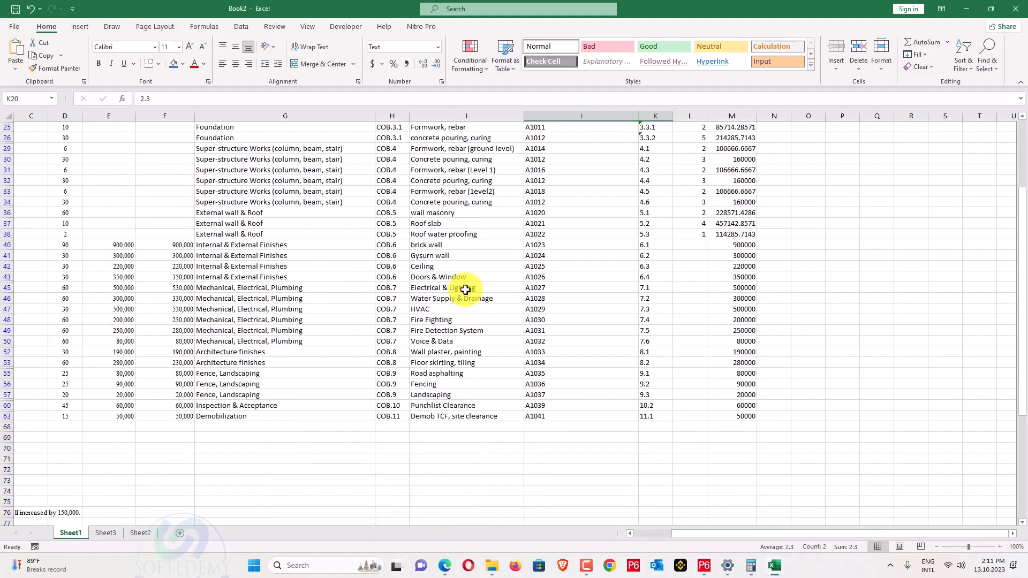
Switch from the Book2 sheet to Planning Task Assigned.pdf and scroll to Task 3's actual durations.
scroll(459, 287, down, 5)
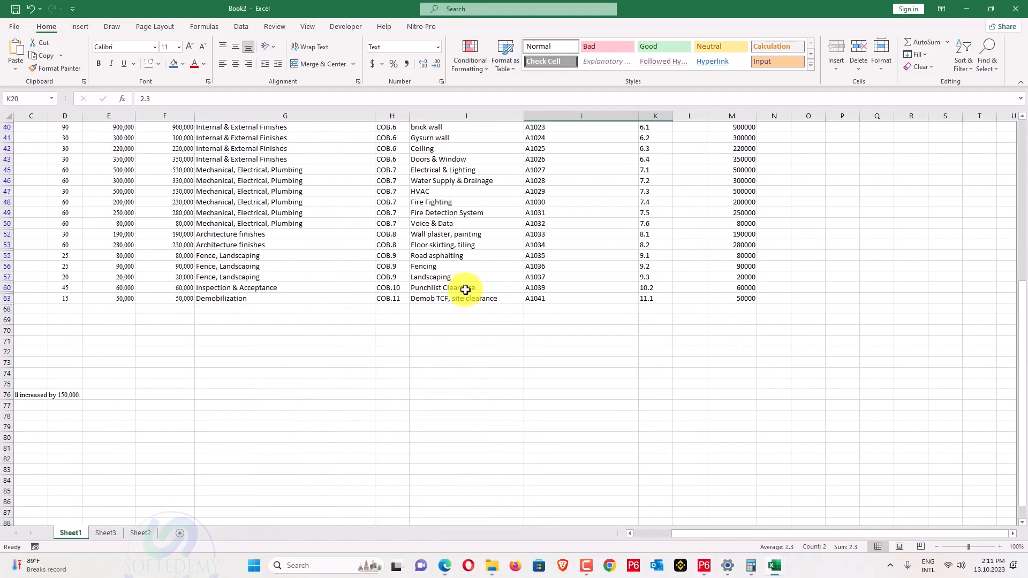
drag(704, 534, 648, 538)
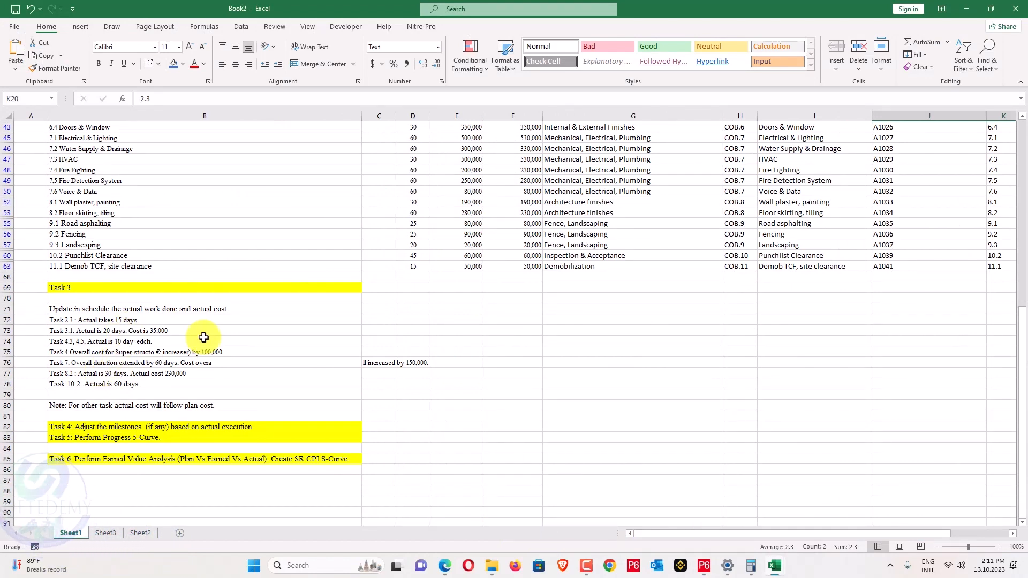
scroll(203, 337, up, 10)
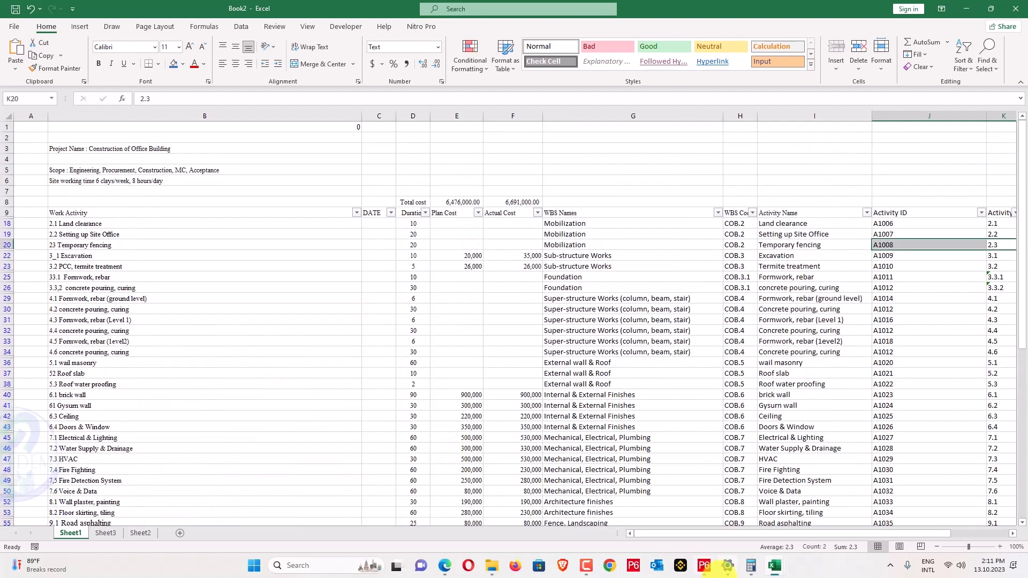
click(584, 568)
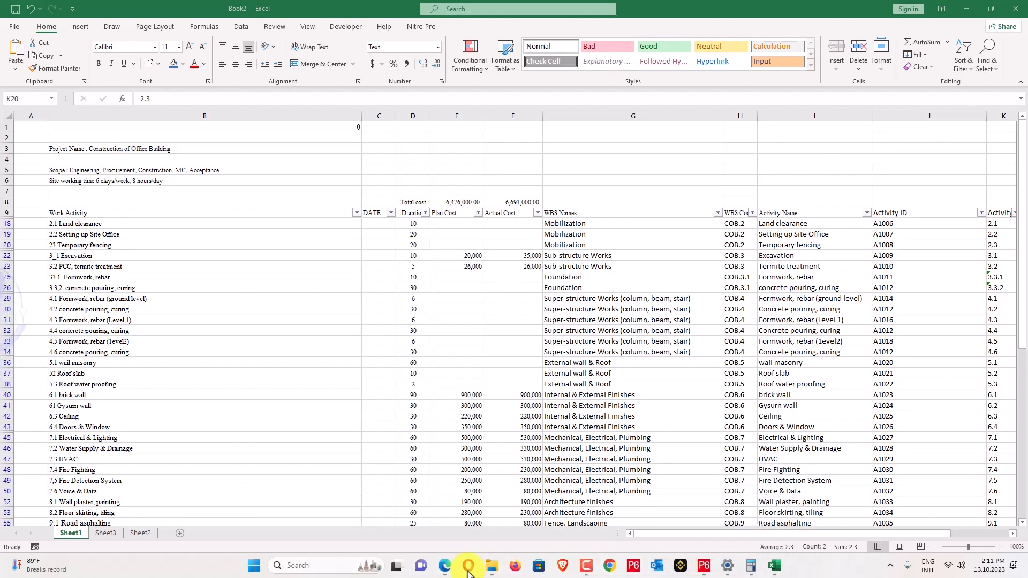
click(444, 567)
scroll(388, 379, down, 15)
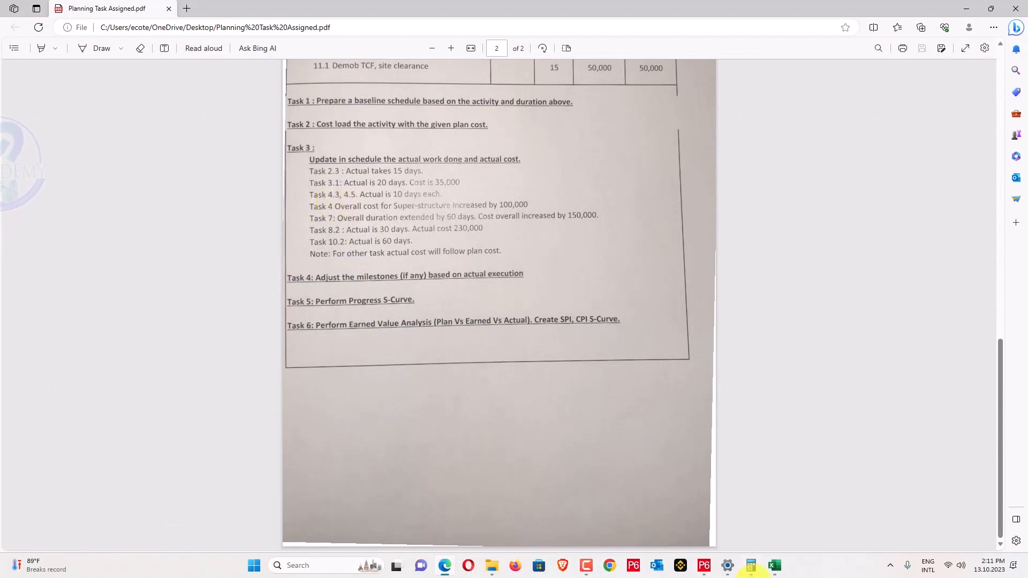
In Book2, select the Level 1 formwork and concreting rows and the Level 2 formwork row.
click(774, 566)
click(780, 485)
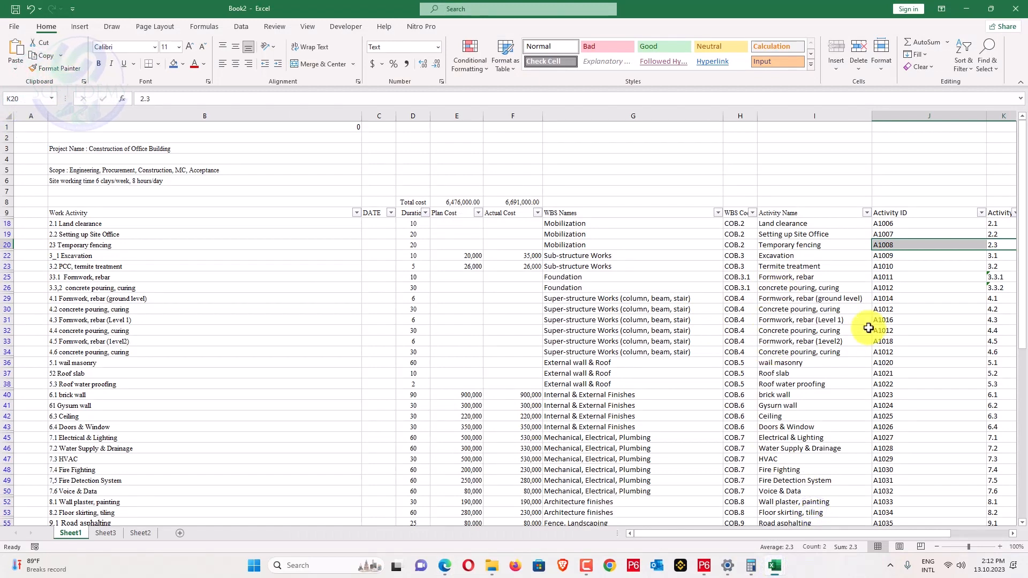
drag(1004, 320, 959, 340)
click(805, 342)
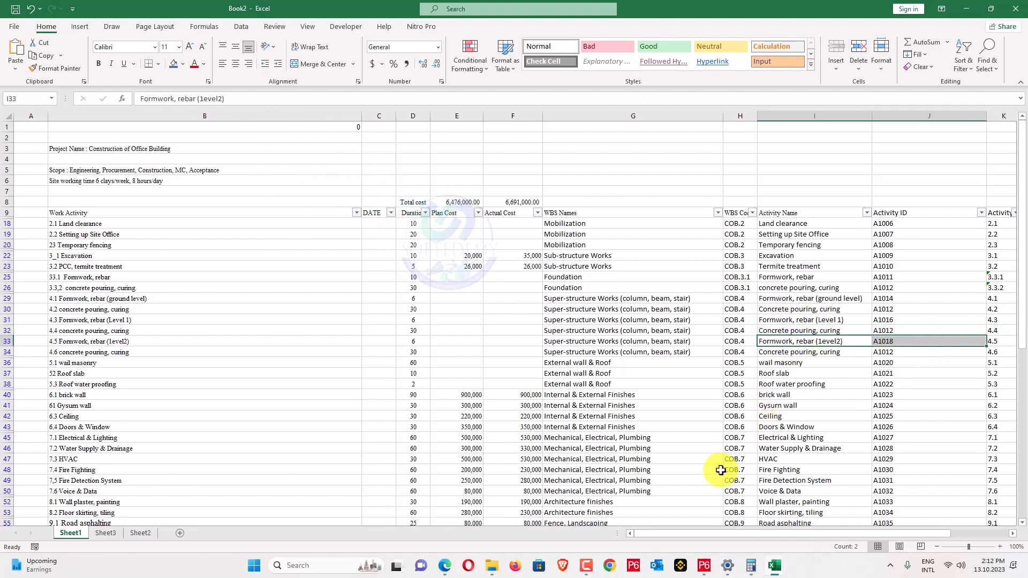
Return to the COB-1 activity schedule in Primavera P6.
click(439, 568)
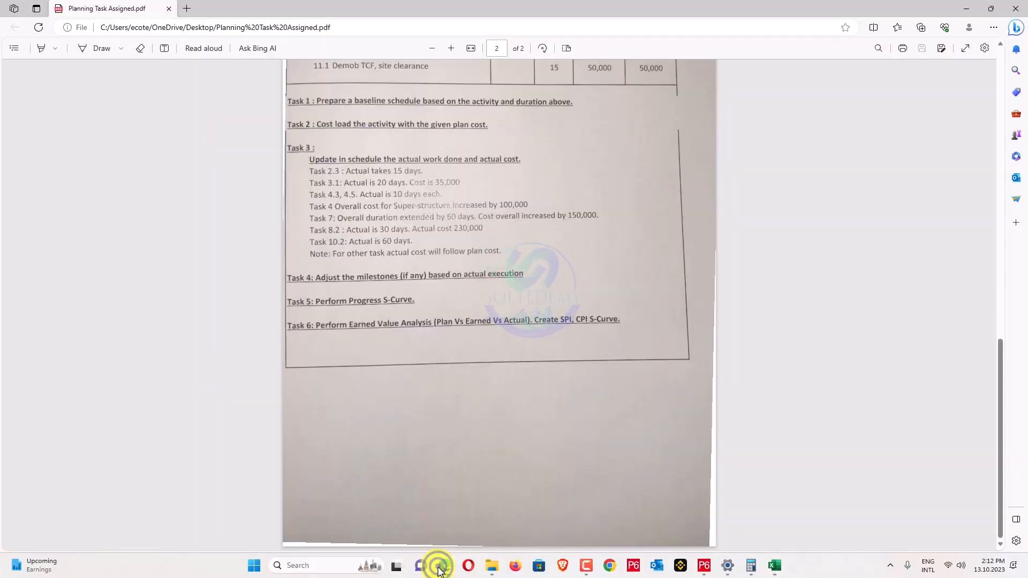
click(439, 567)
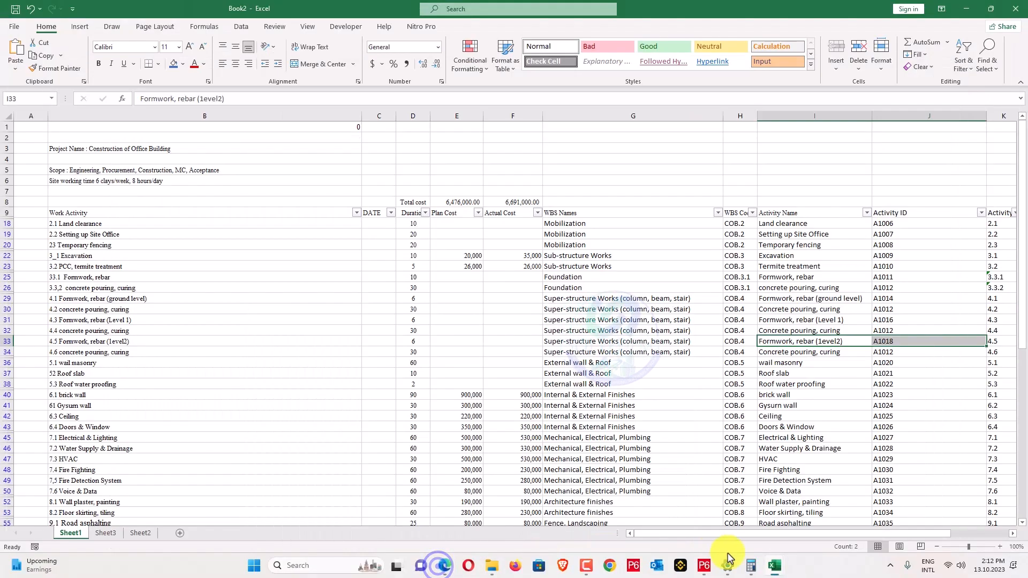
click(698, 566)
scroll(707, 141, down, 2)
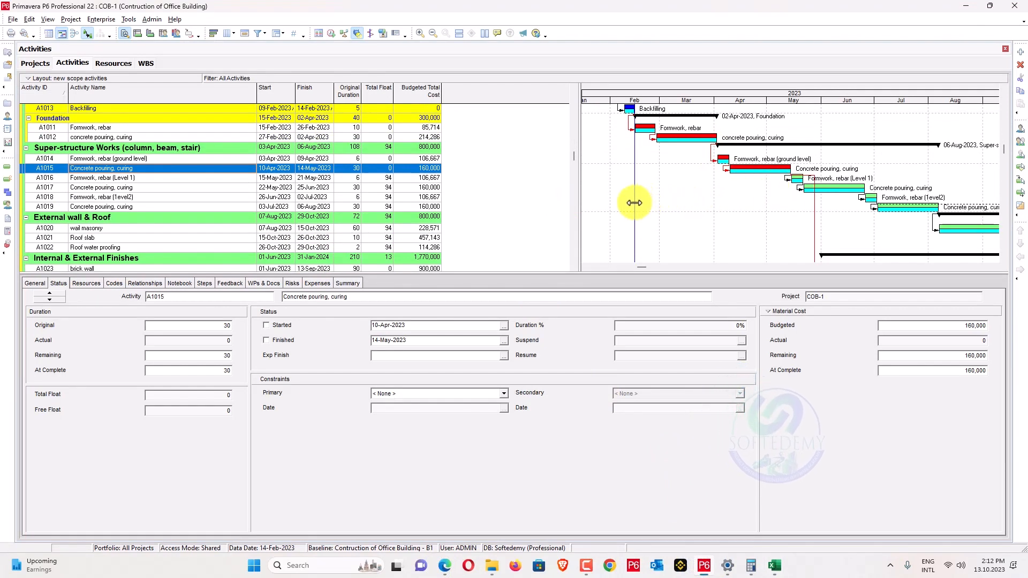
Spotlight up to 22-May-2023 and apply Update Progress to that data date.
drag(634, 204, 801, 204)
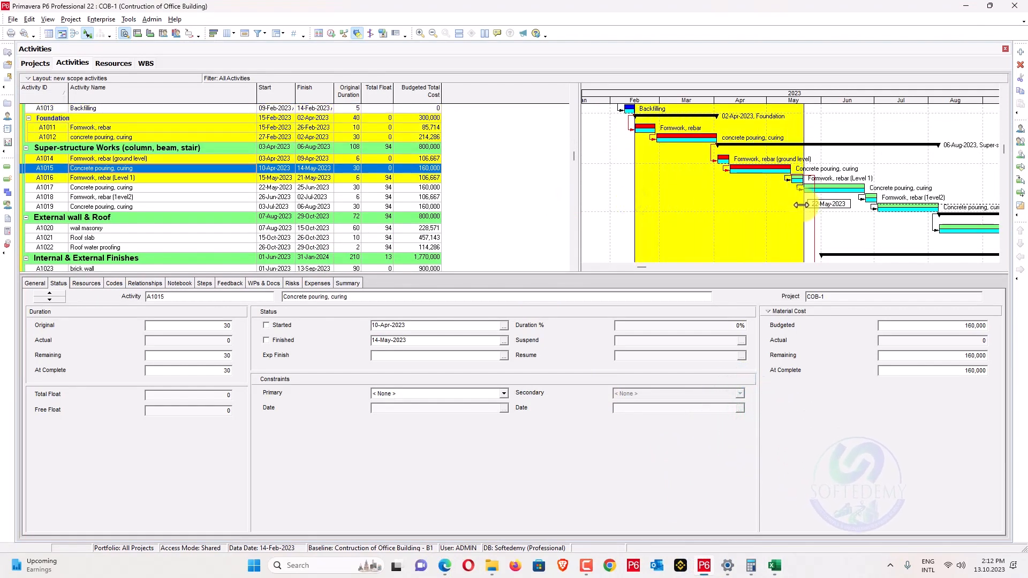
click(71, 20)
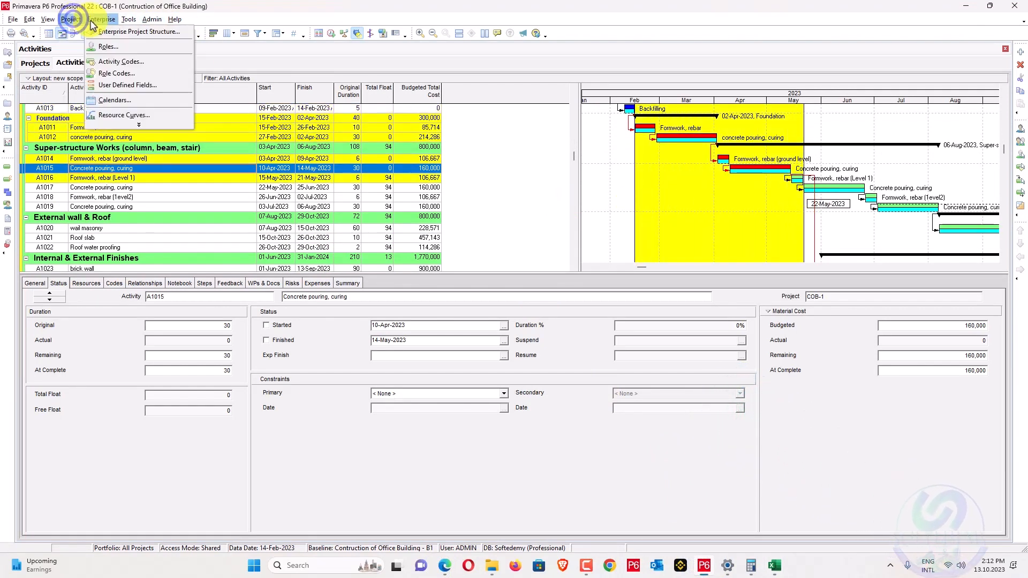
mouse_move(129, 19)
click(140, 55)
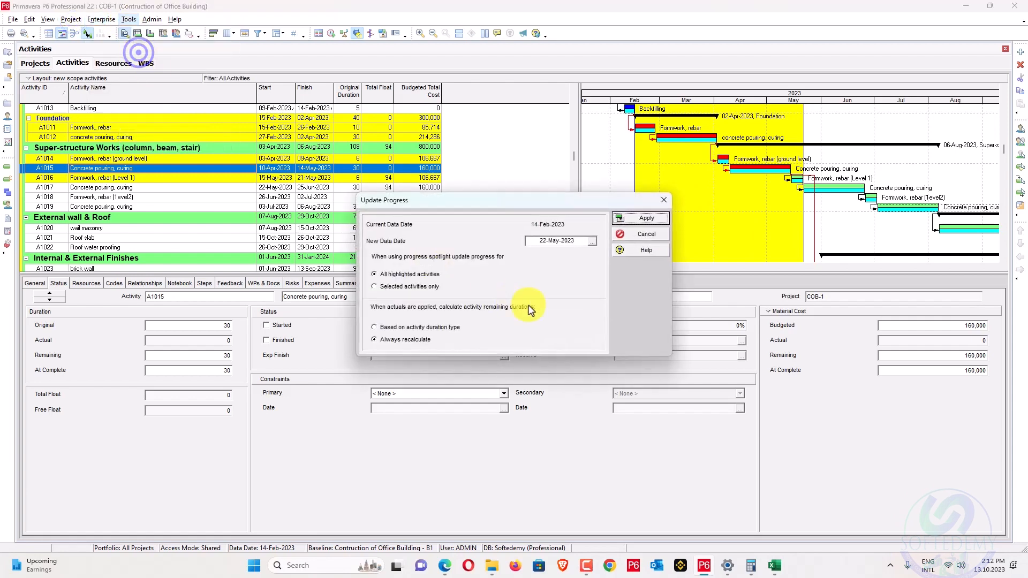
click(646, 225)
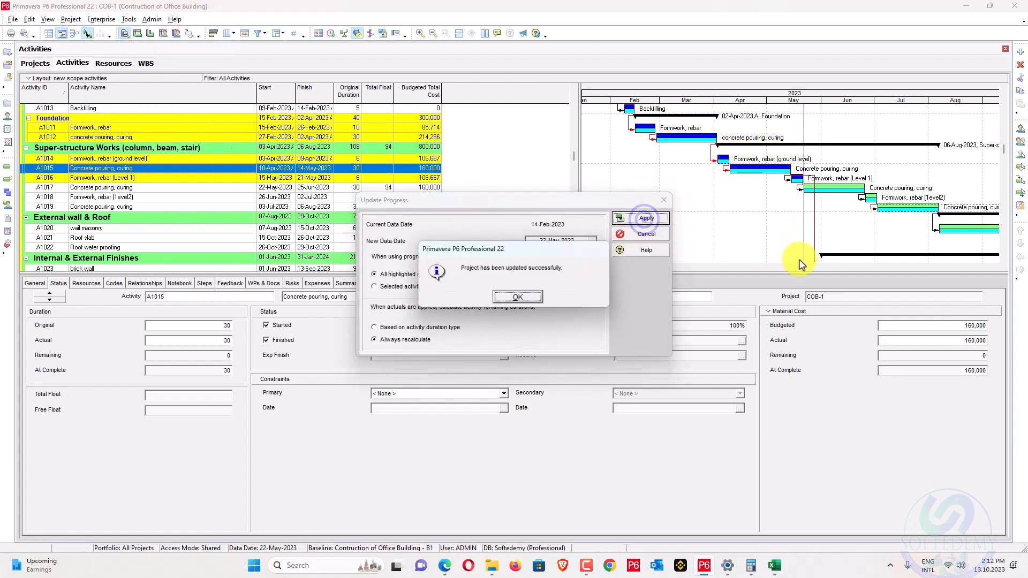
click(515, 297)
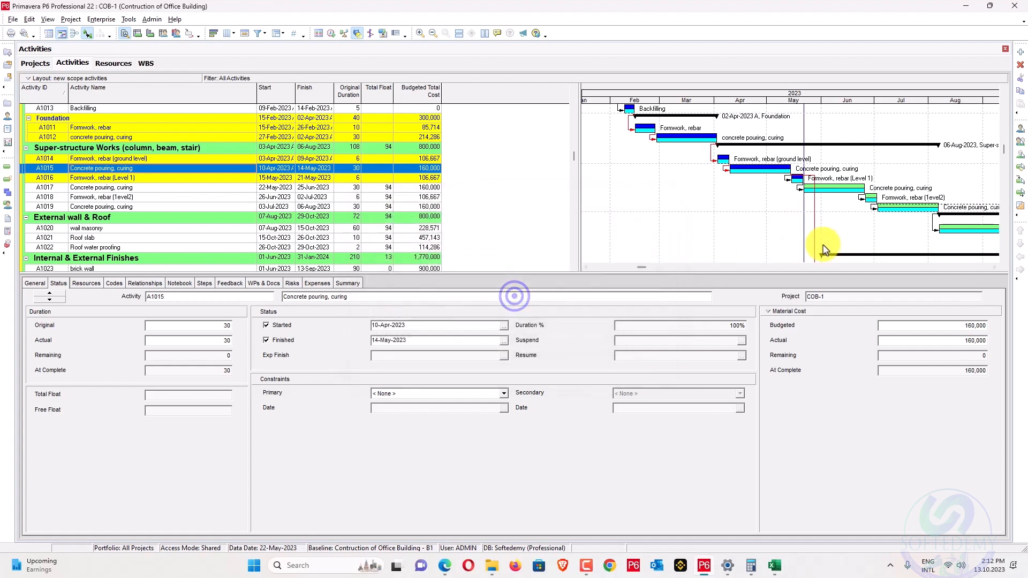
Adjust the spotlight end to 31-May-2023 and apply Update Progress to that data date.
drag(805, 236, 828, 229)
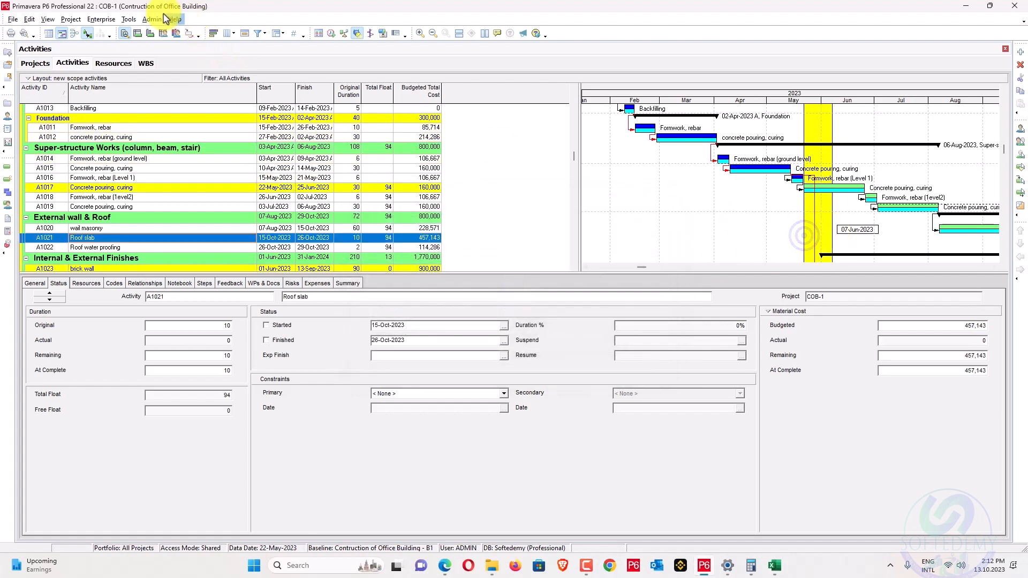
click(105, 20)
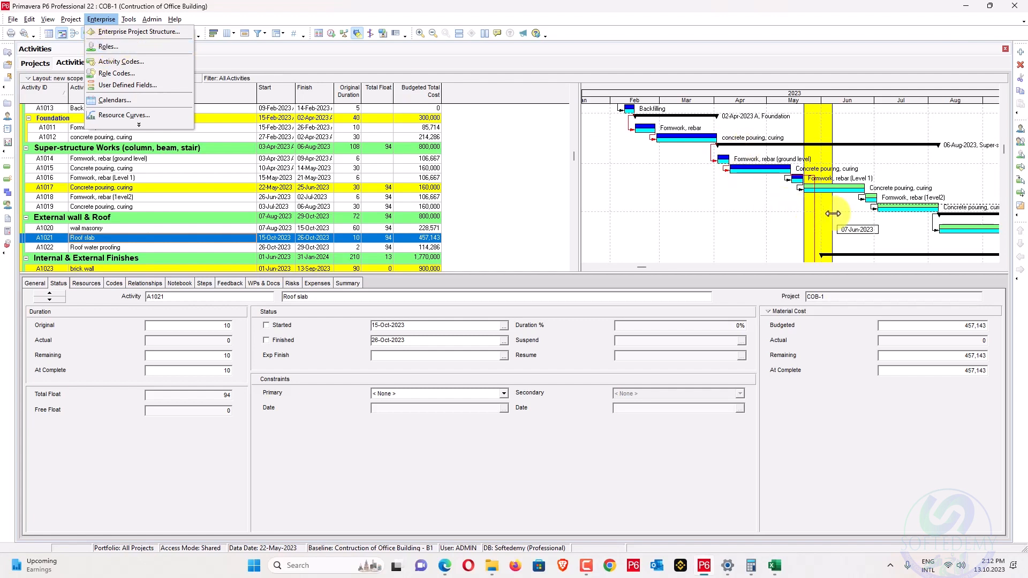
drag(833, 214, 823, 213)
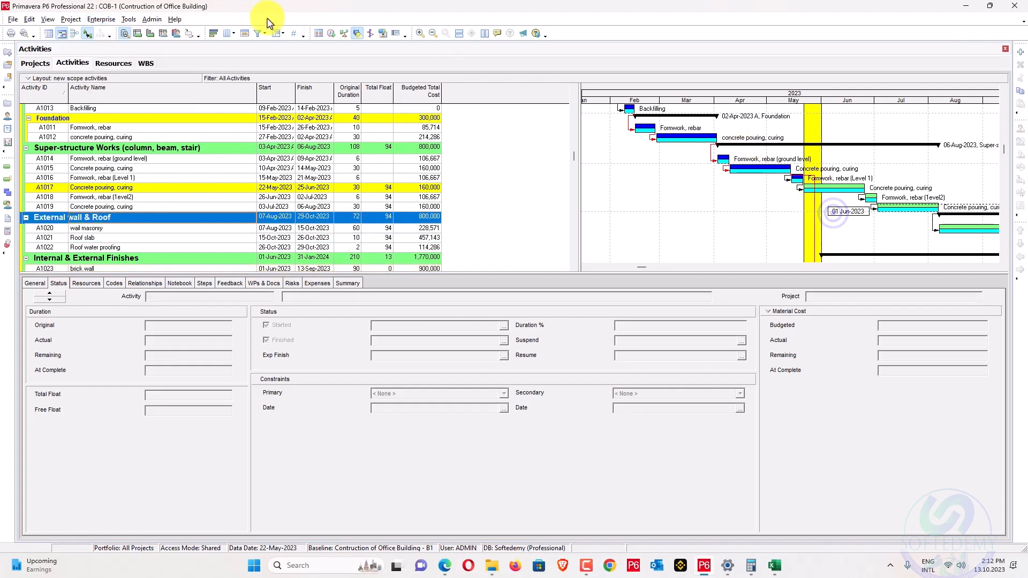
click(100, 19)
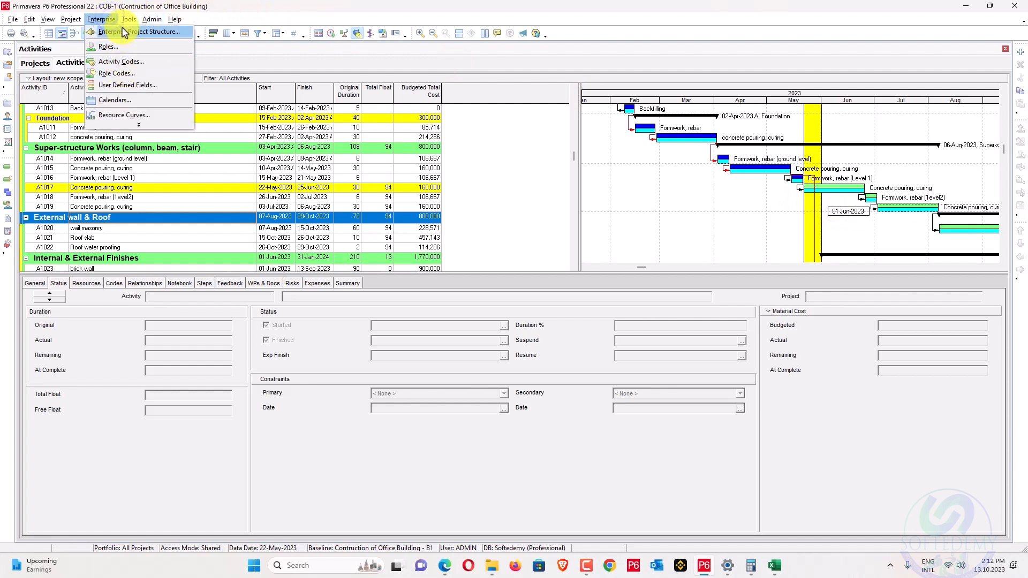
mouse_move(127, 22)
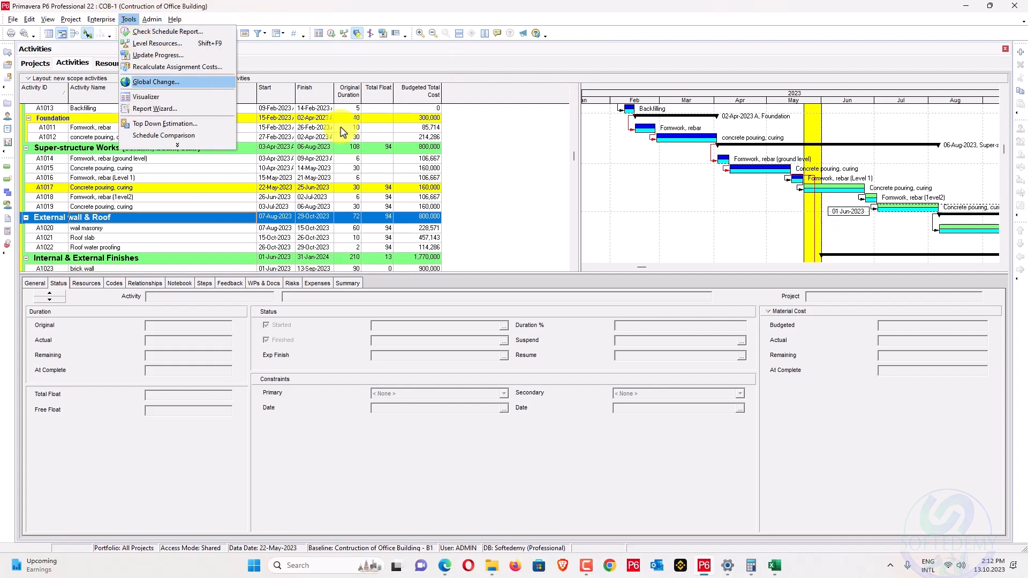
scroll(712, 203, down, 3)
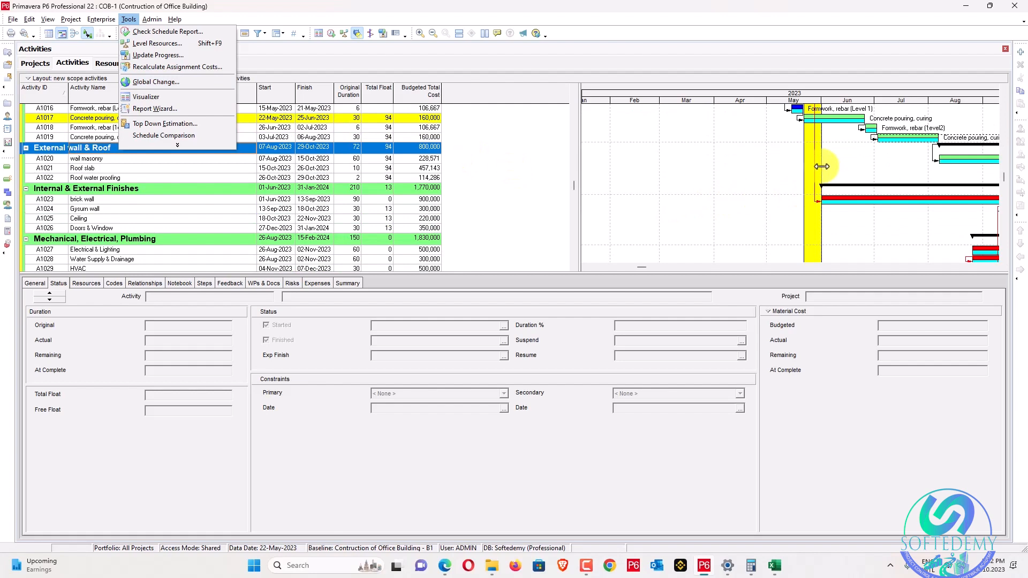
drag(822, 166, 819, 167)
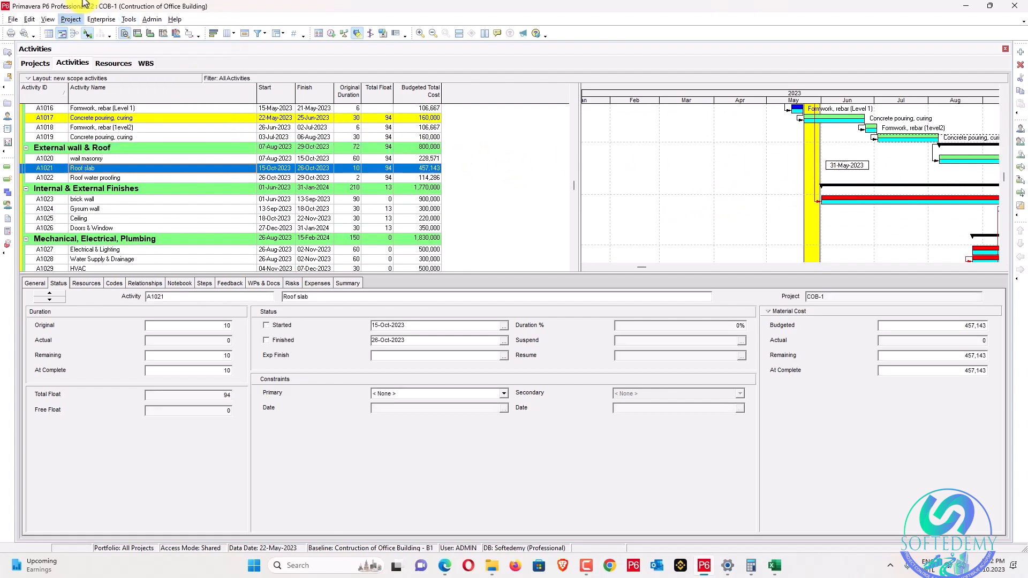
click(101, 19)
mouse_move(128, 19)
scroll(684, 220, down, 6)
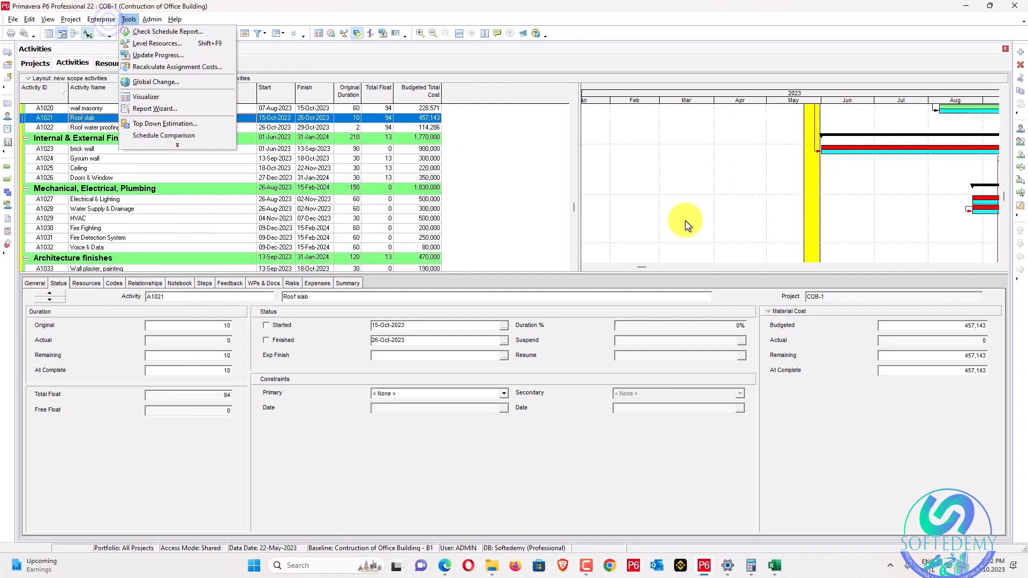
scroll(687, 224, up, 6)
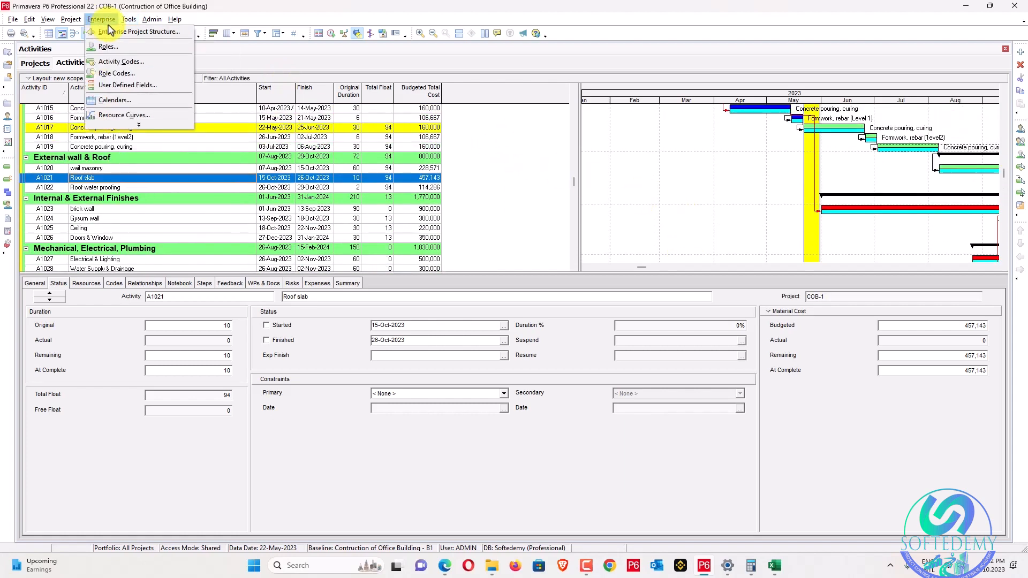
click(152, 56)
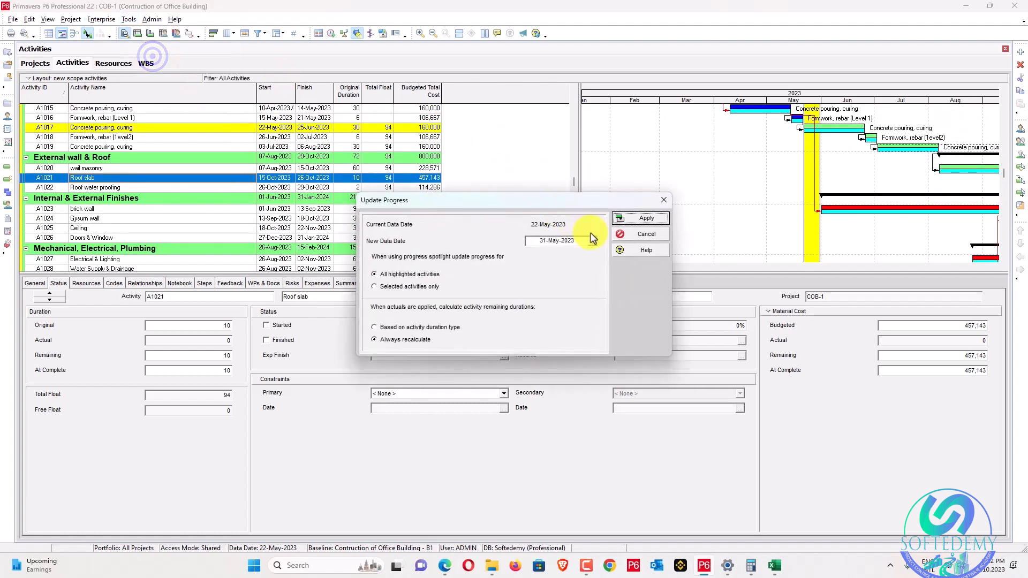
click(639, 219)
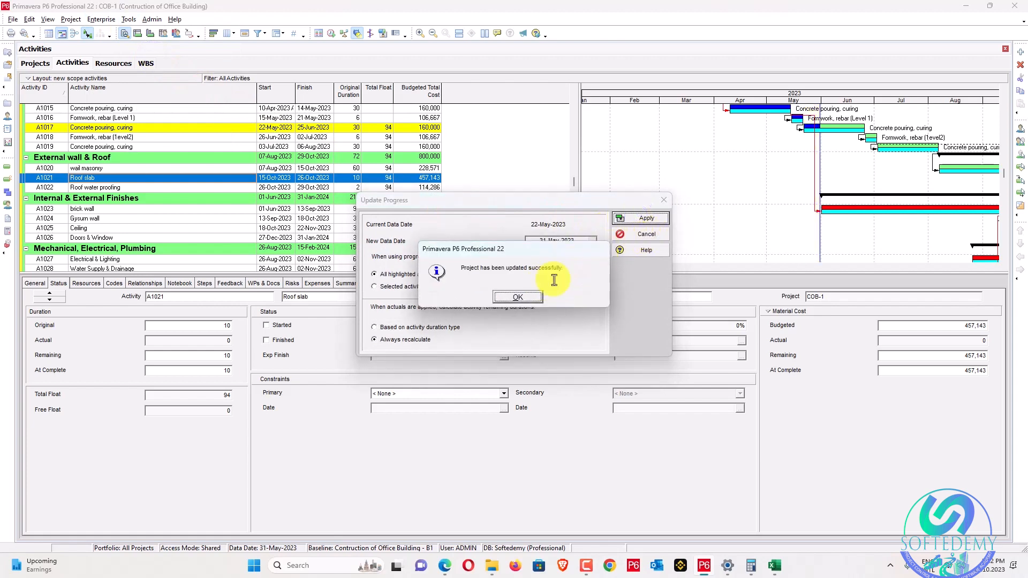
click(517, 297)
Check the resulting progress of activities A1017 and A1016.
click(844, 129)
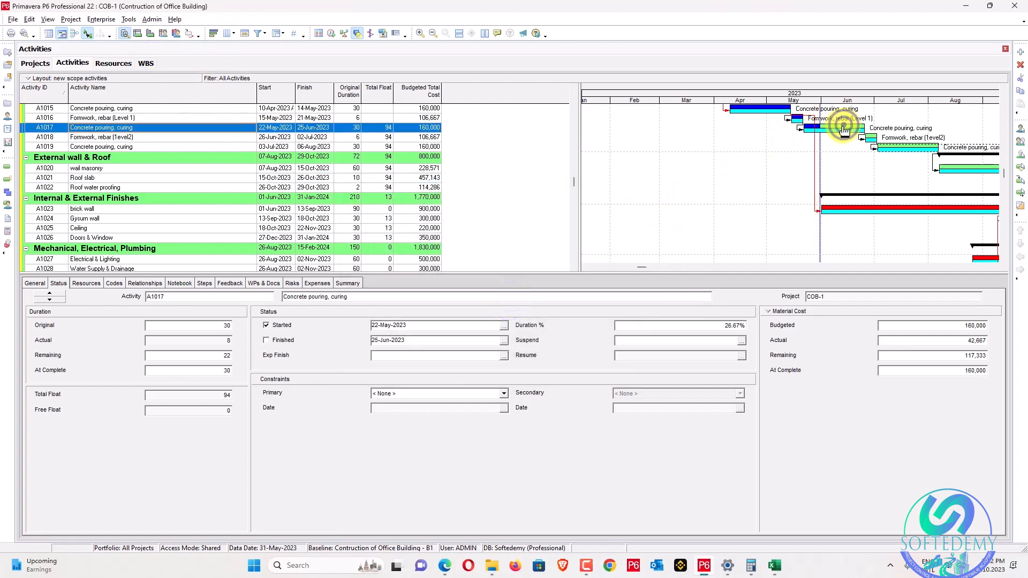
scroll(553, 202, up, 2)
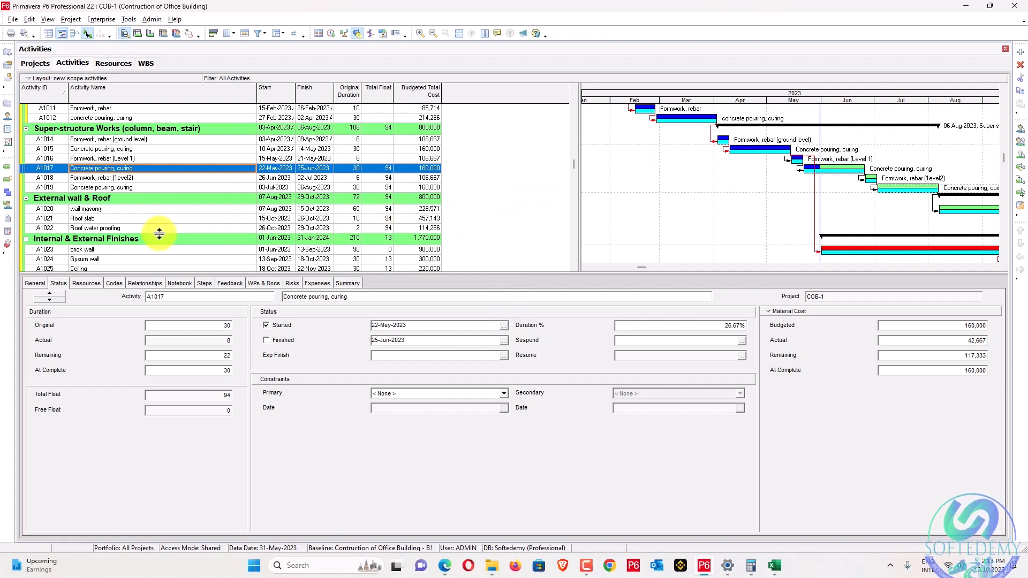
click(144, 160)
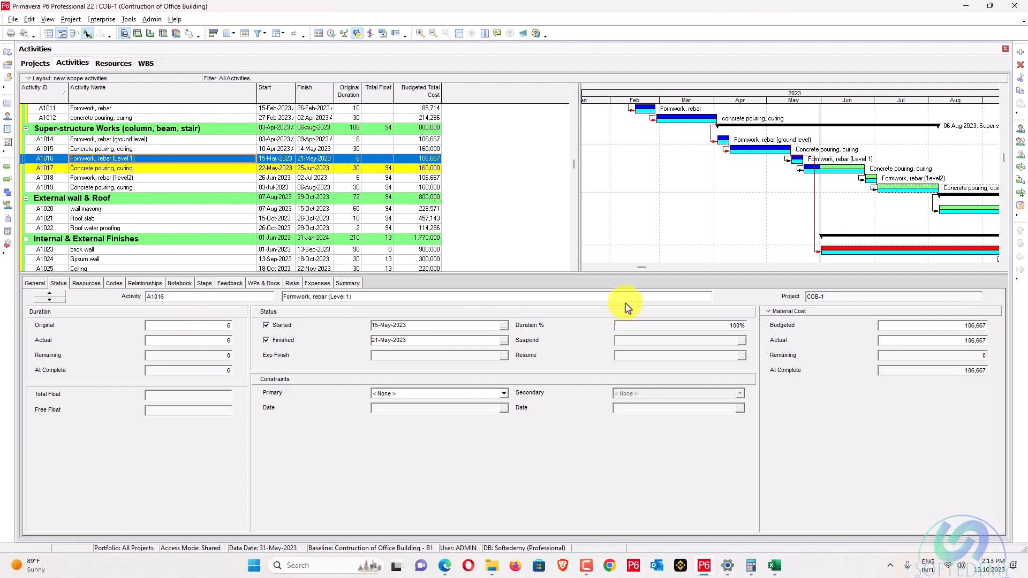
Try to mark A1017 as not started, dismissing the two blocking warnings.
click(313, 168)
click(290, 325)
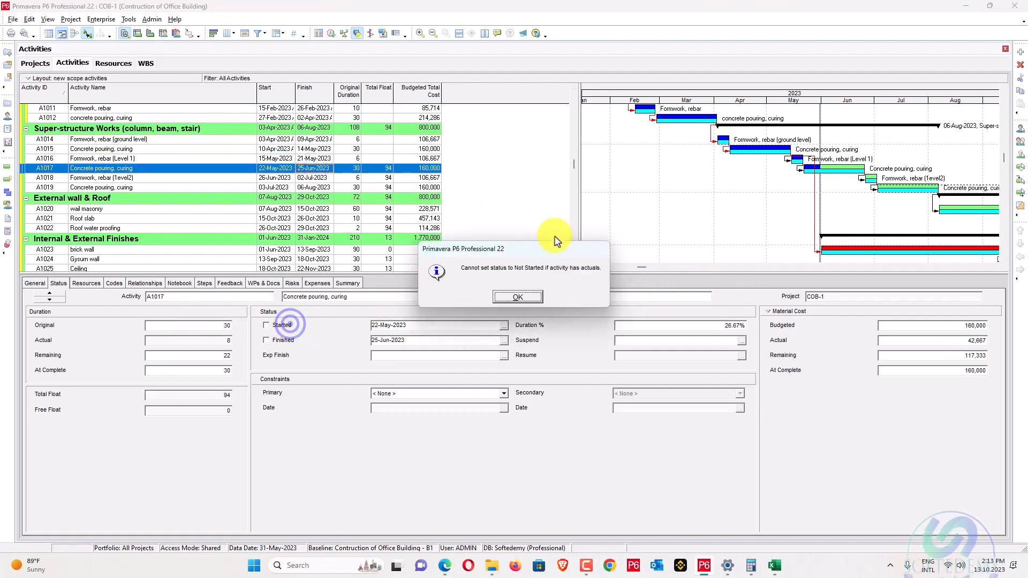
click(509, 297)
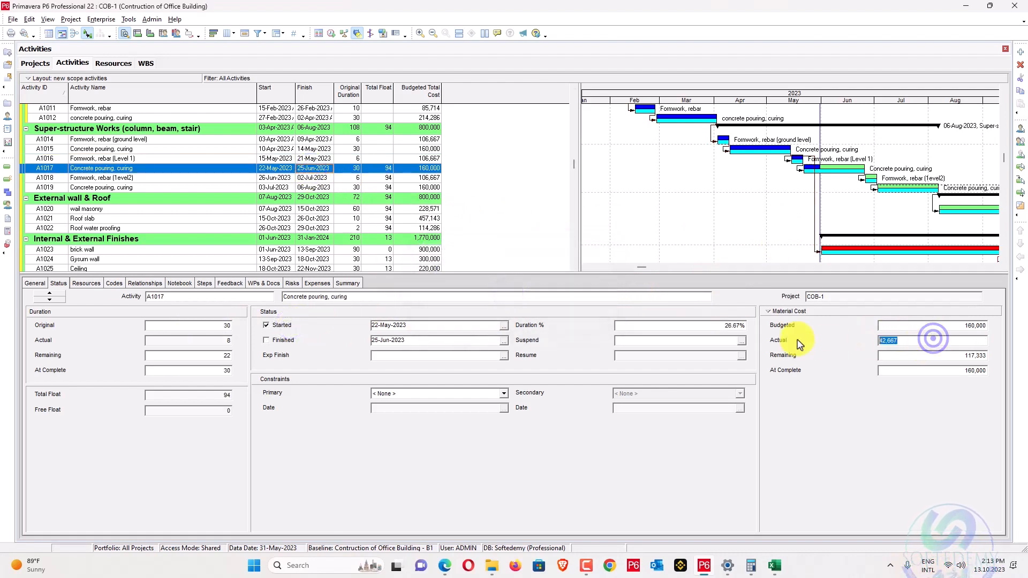
click(282, 325)
click(528, 293)
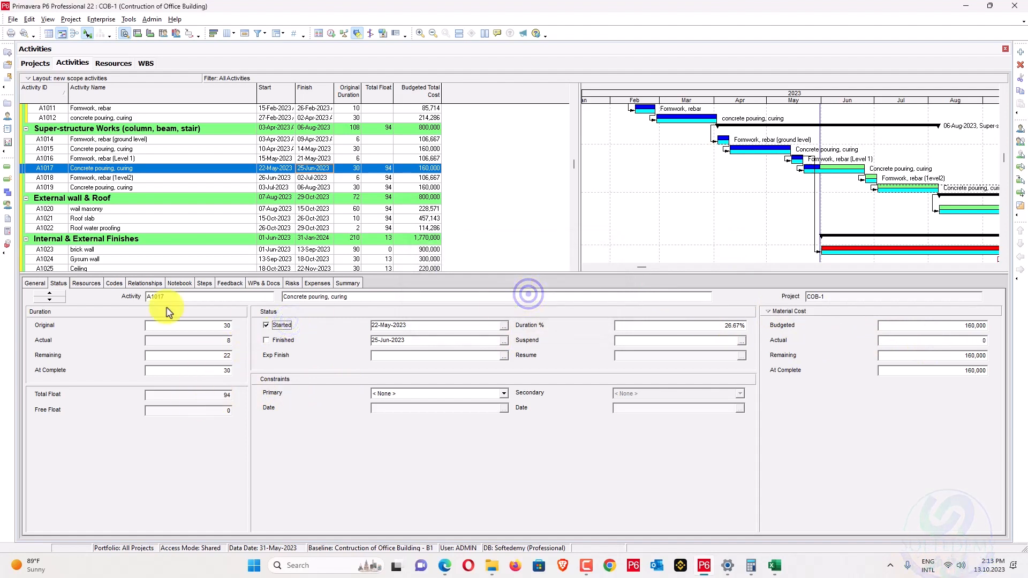
Set A1017's cost resource actual units to 0, then uncheck Started and confirm the reset.
click(87, 284)
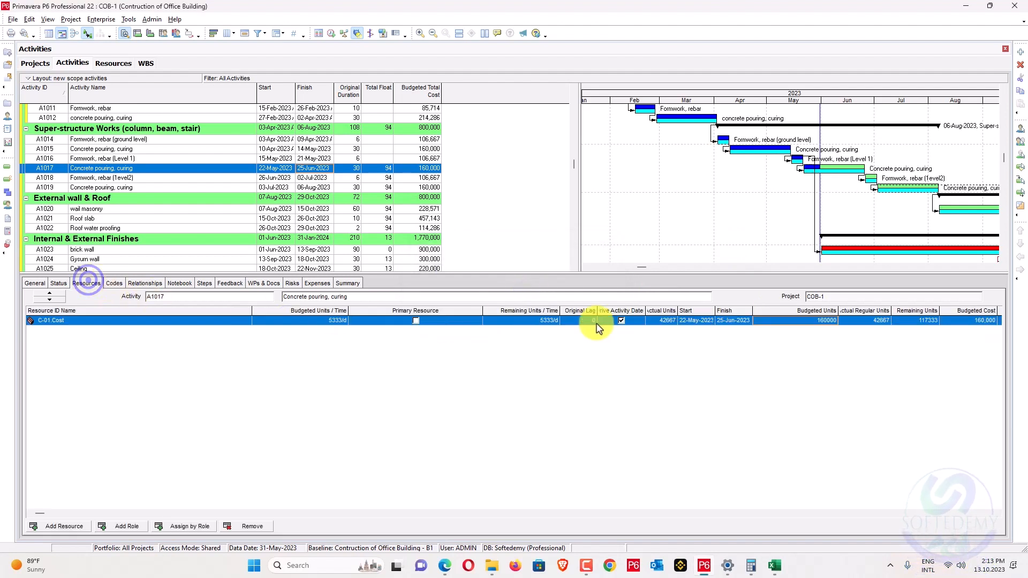
click(856, 320)
text(0)
key(Return)
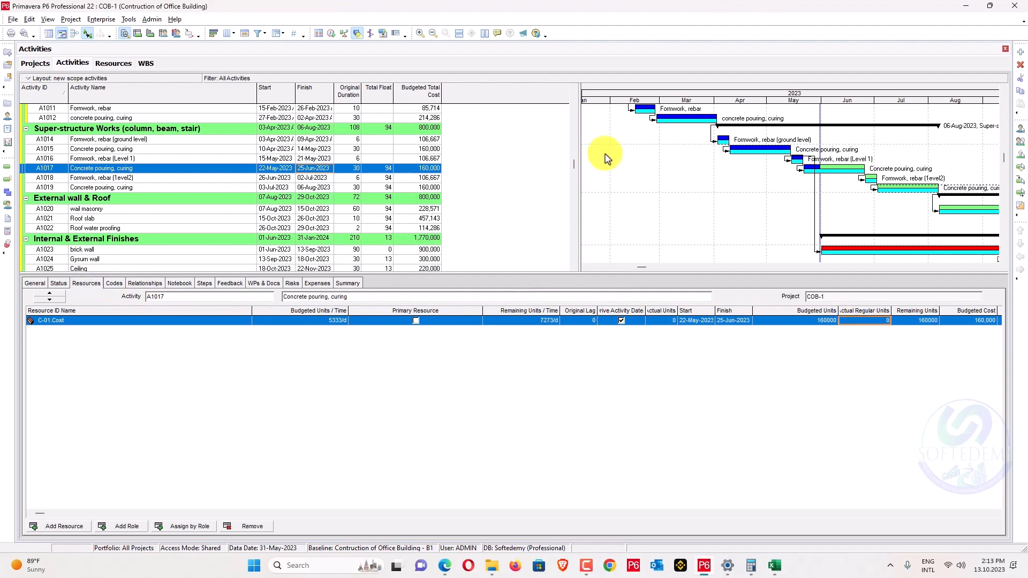
click(59, 284)
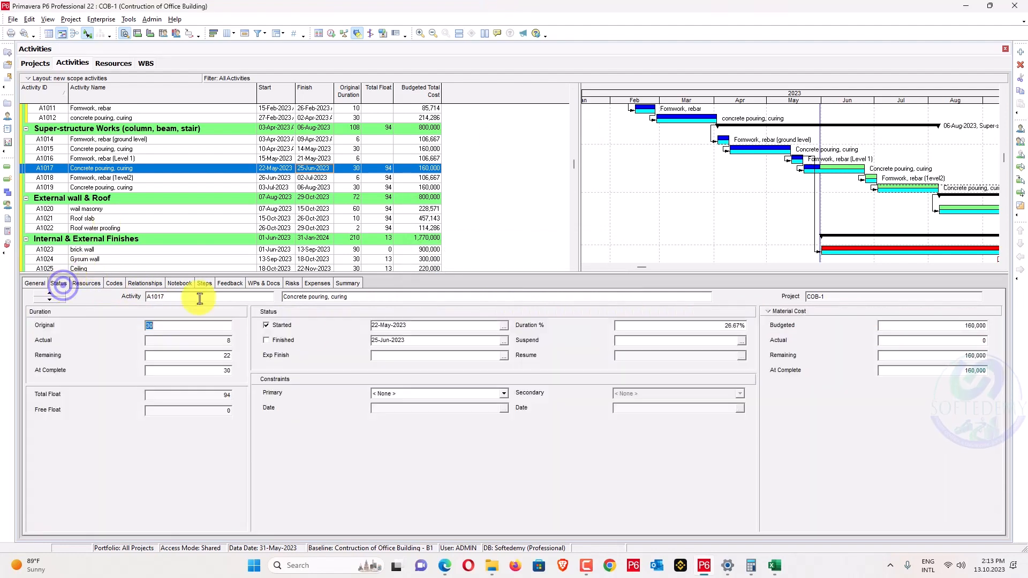
click(266, 325)
click(490, 293)
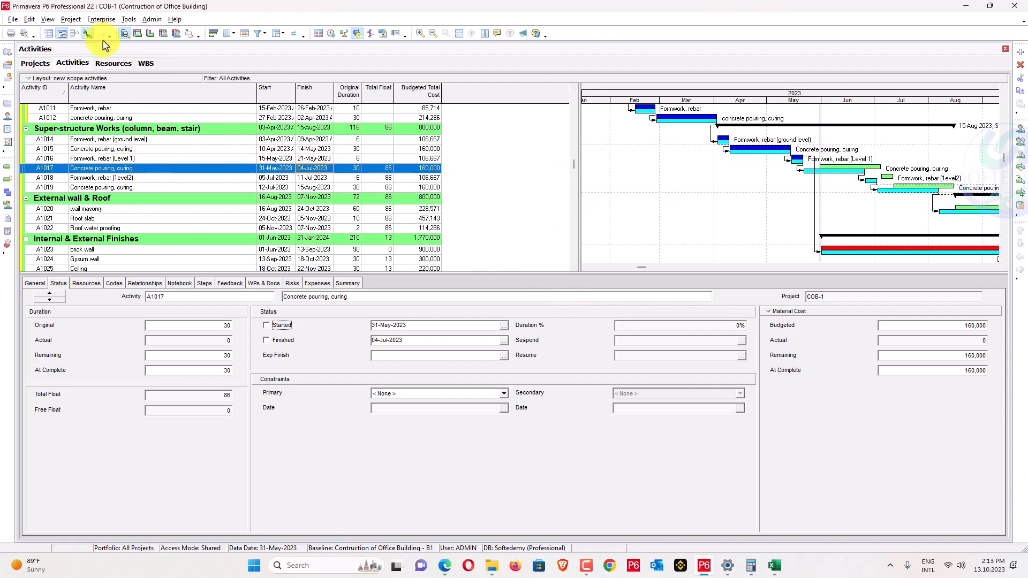
Reschedule with data date 18-May-2023 applied to all open projects.
key(F9)
click(472, 271)
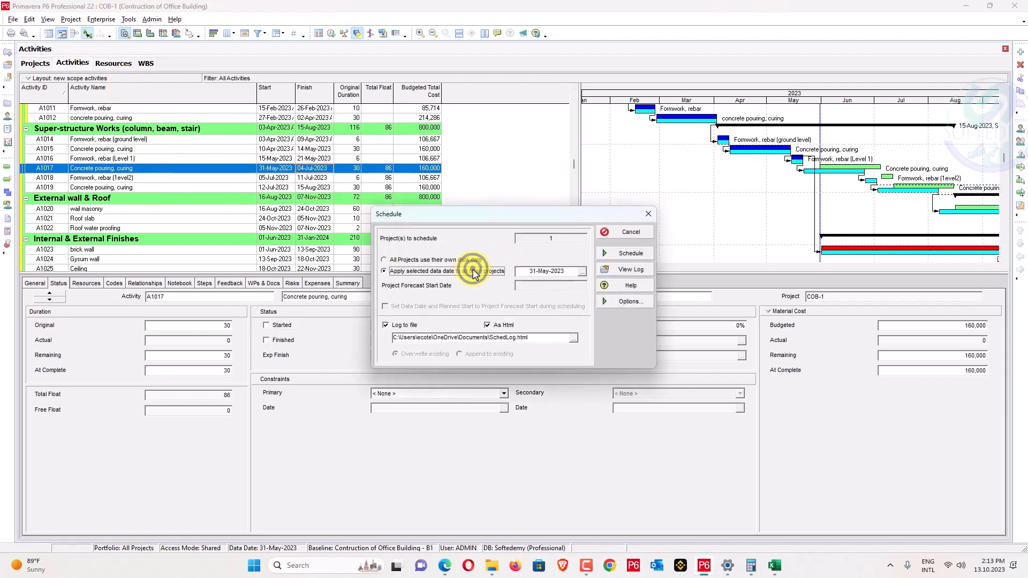
click(582, 273)
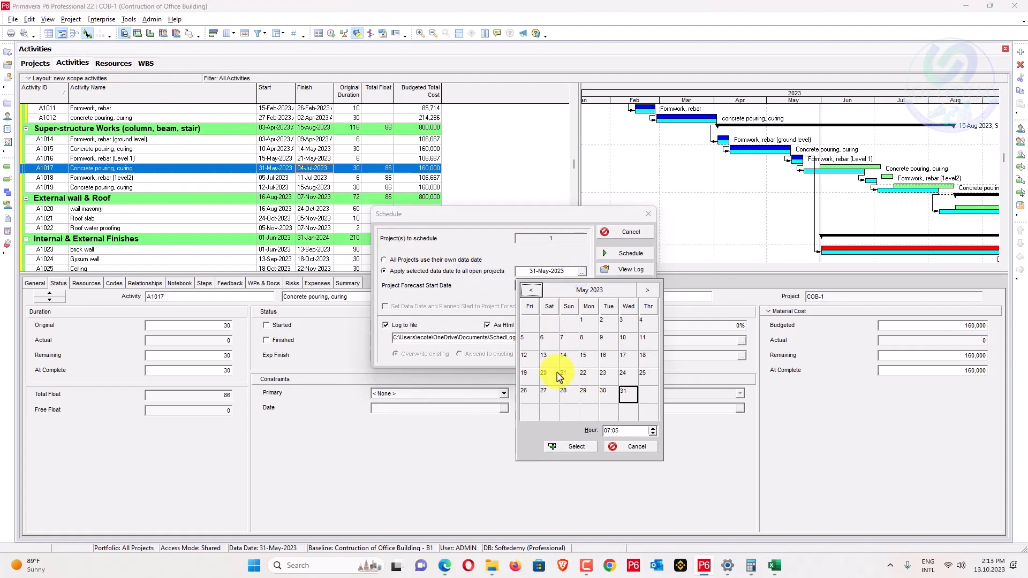
click(642, 356)
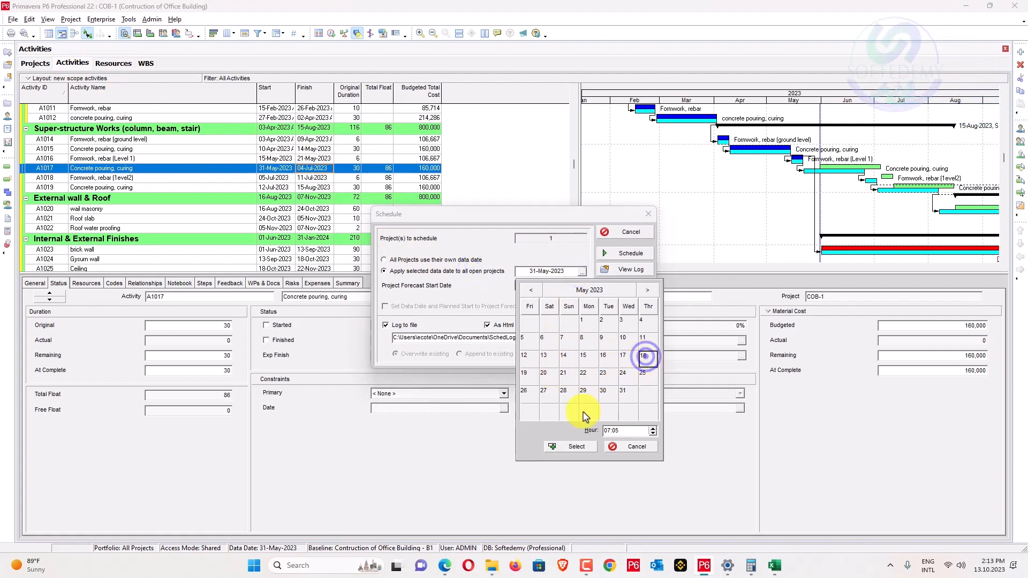
click(575, 446)
click(631, 253)
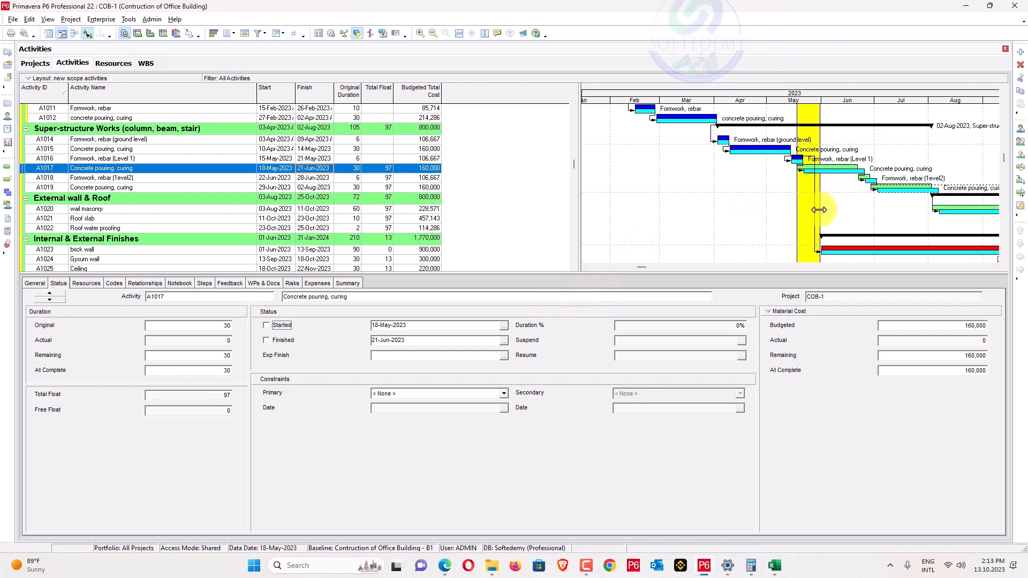
click(792, 211)
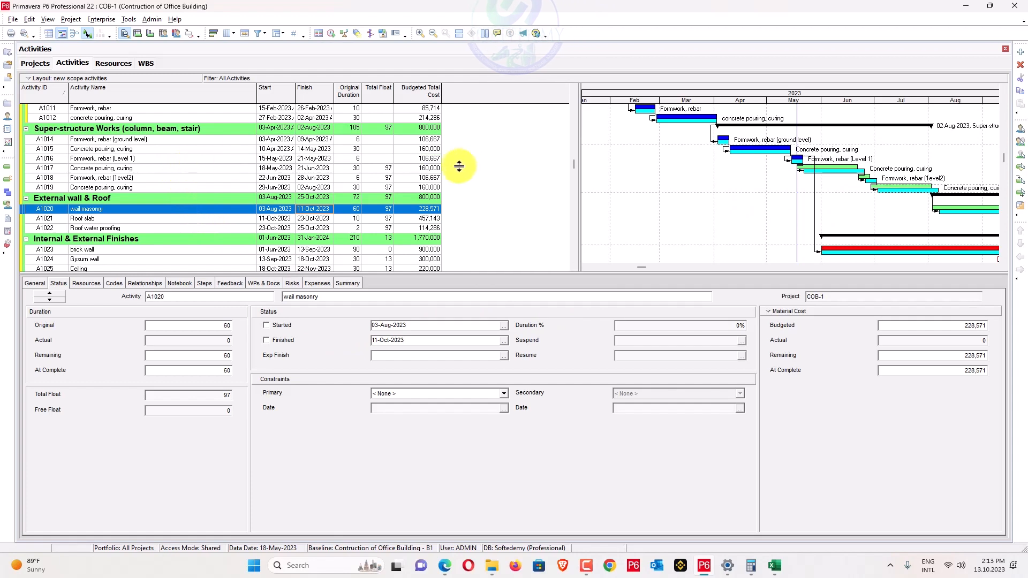
Set Formwork, rebar (Level 1) A1016 to 10 days at complete and reschedule the project.
click(398, 159)
click(284, 339)
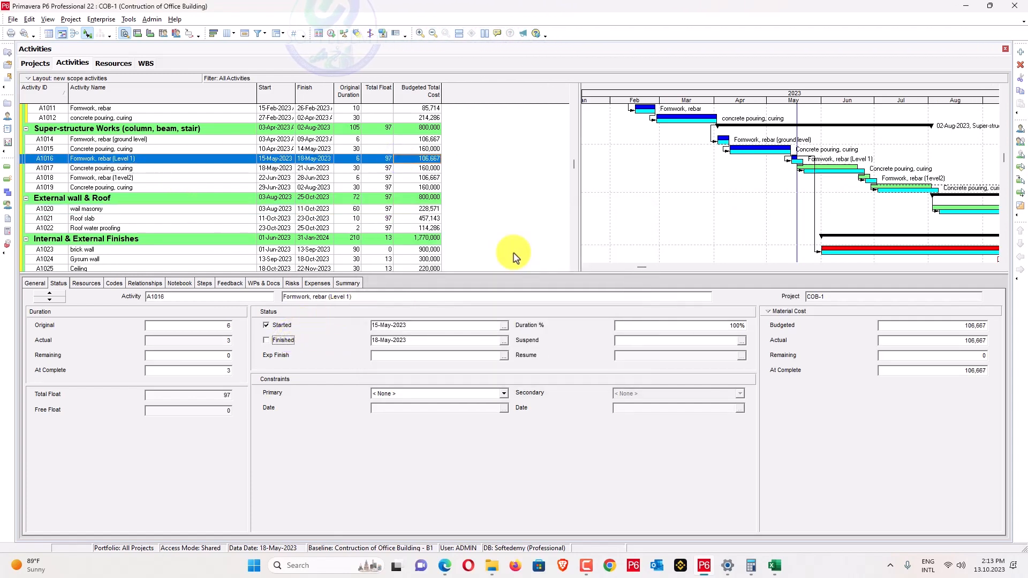
double_click(208, 367)
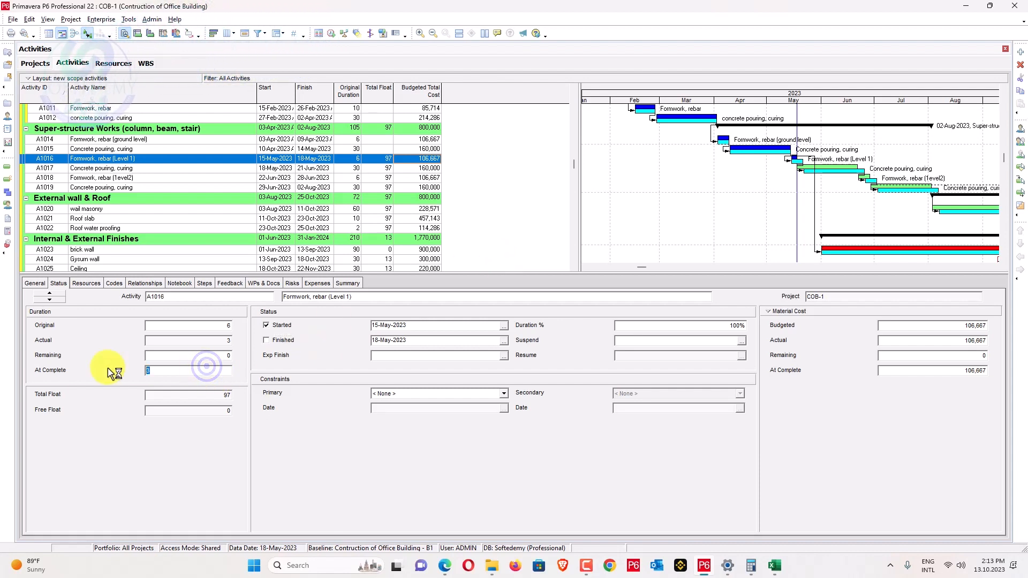
text(10)
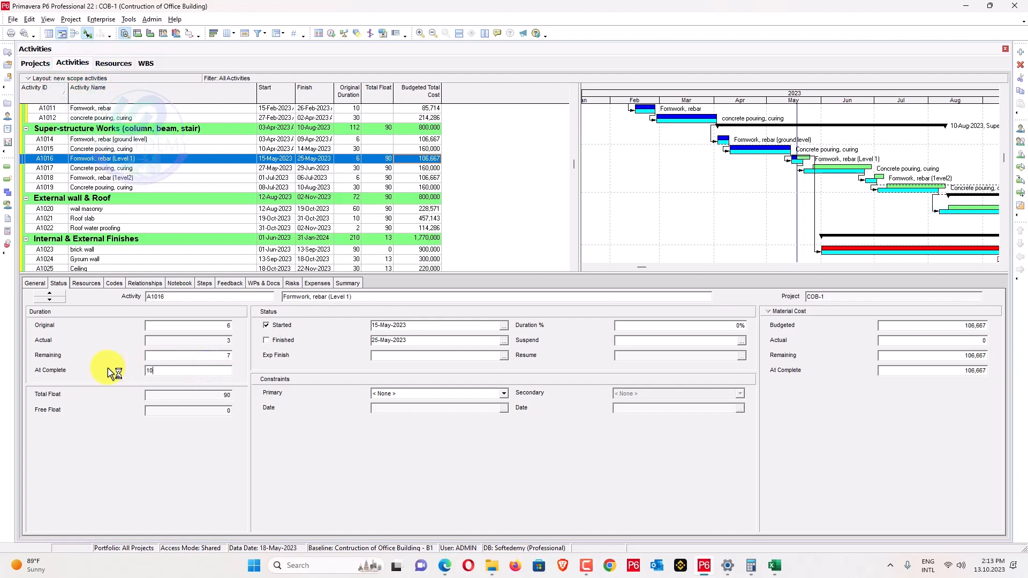
key(F9)
key(Return)
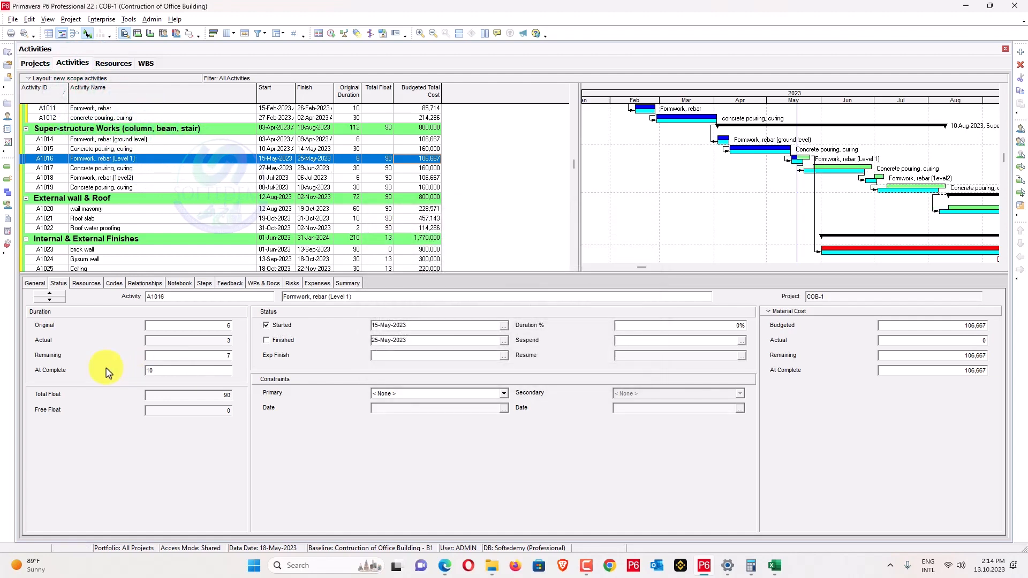
click(797, 220)
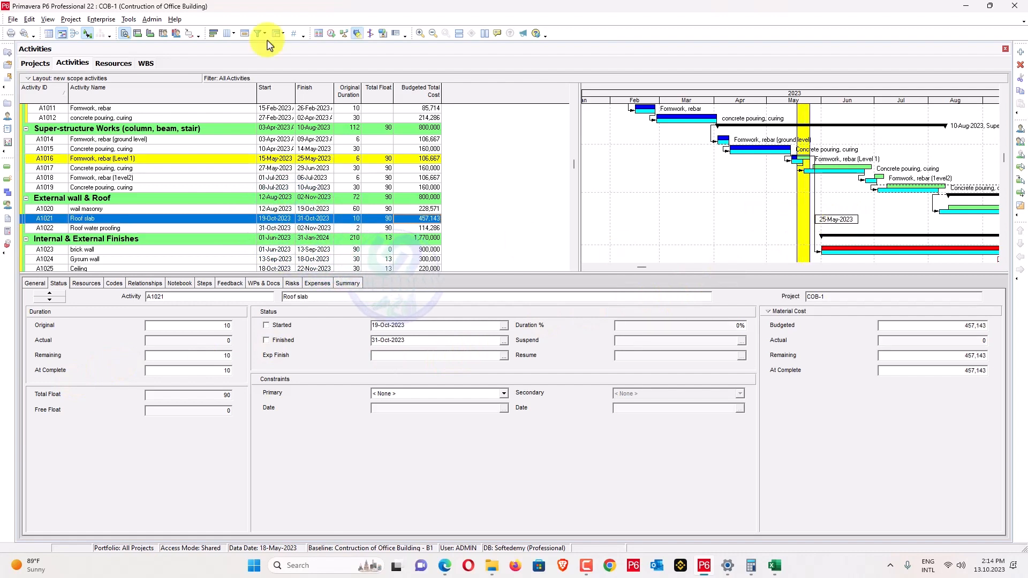
Update progress to a 25-May-2023 data date, then begin editing A1016's durations.
click(131, 18)
click(149, 58)
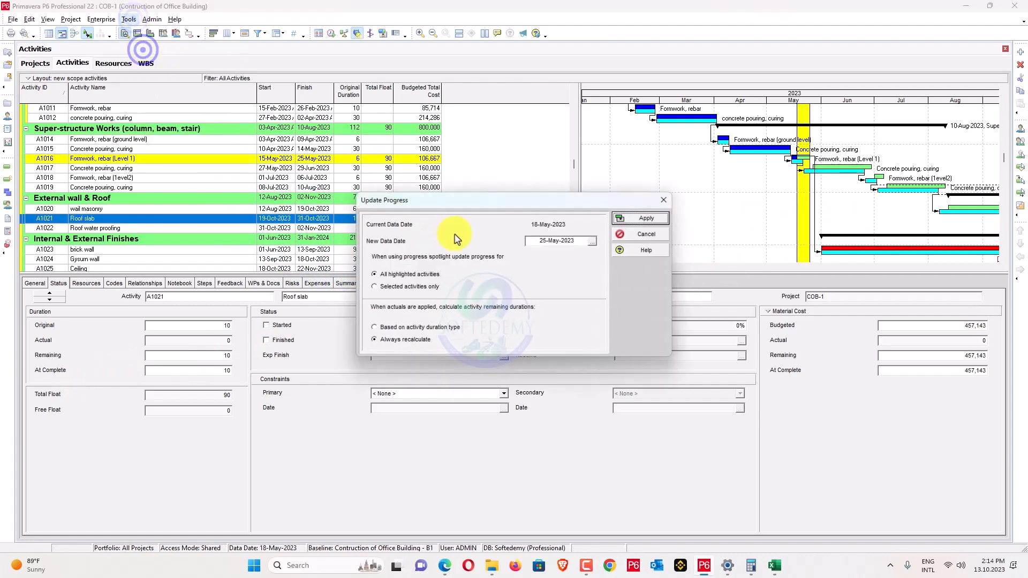
click(643, 217)
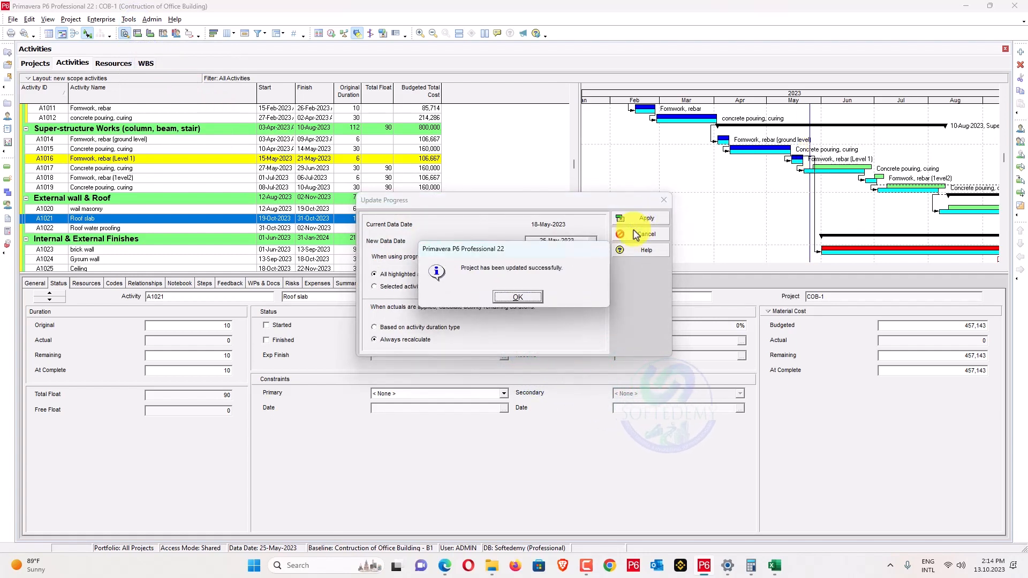
click(517, 297)
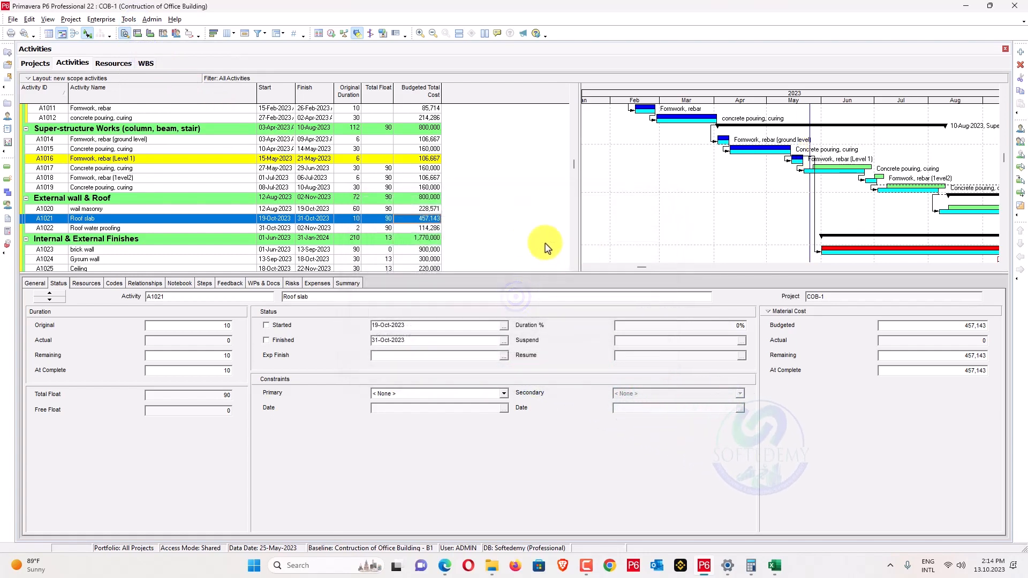
click(189, 158)
click(219, 369)
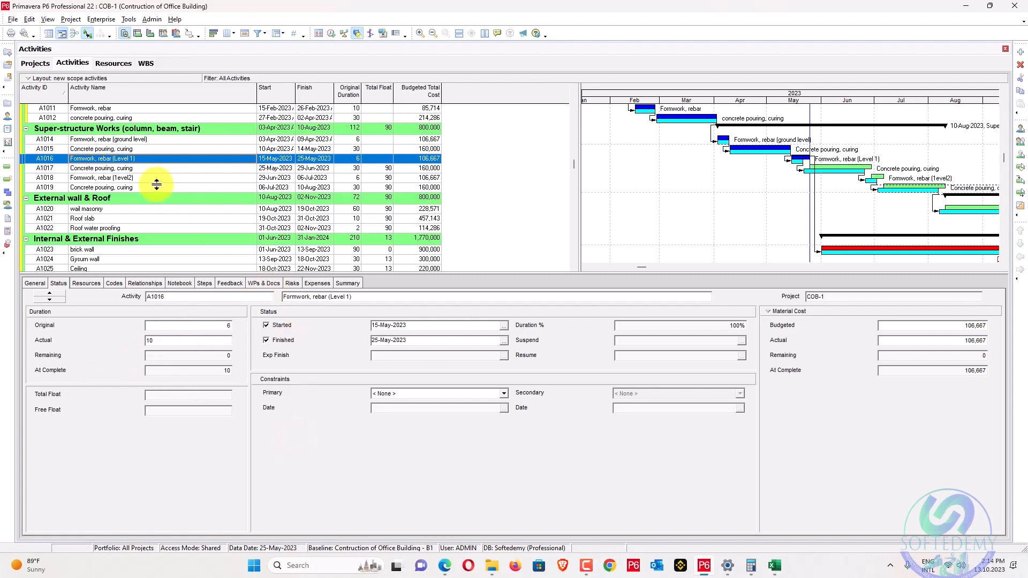
Select the Excavation activity A1009 in the Gantt chart, then switch to the Excel task list.
scroll(482, 203, up, 3)
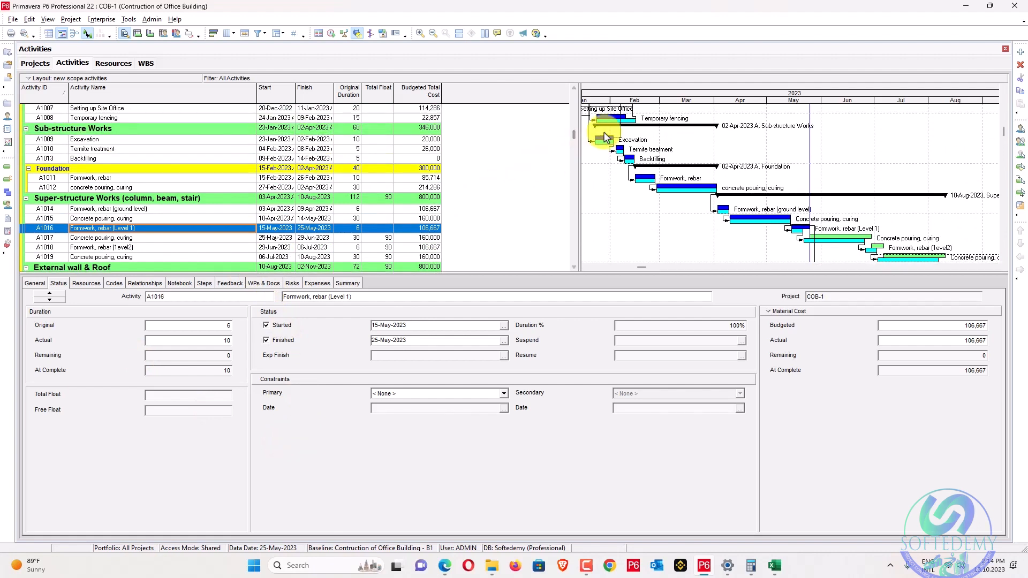
click(612, 142)
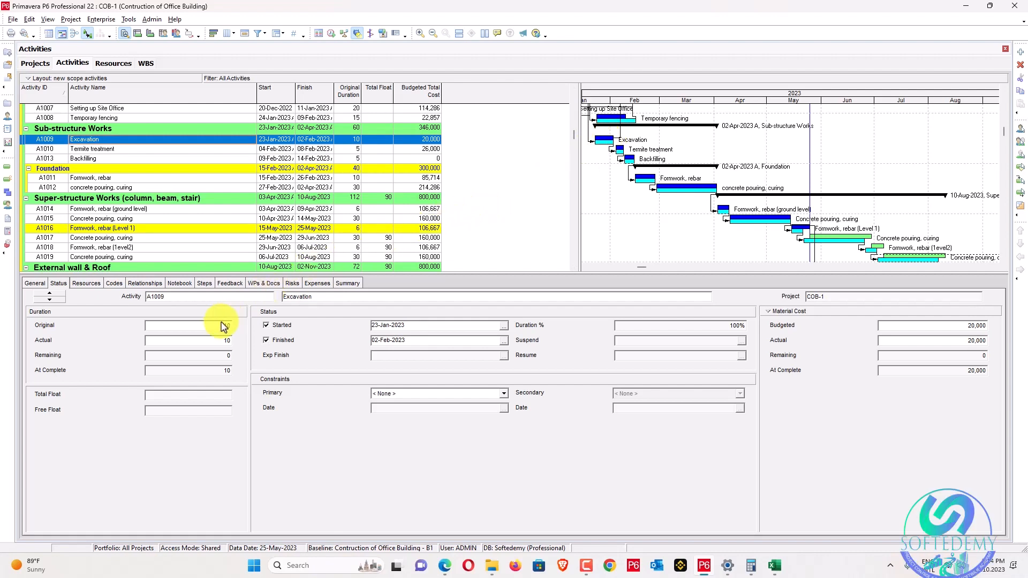
key(alt+Tab)
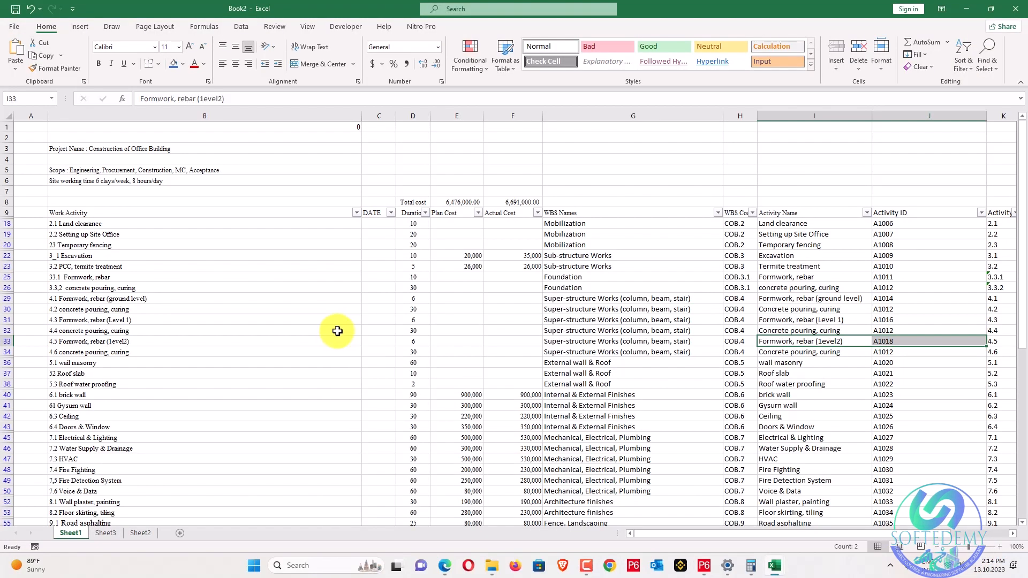
Check Excavation's duration in cell D22 and the Task 3 actual-progress notes, then return to P6.
click(404, 256)
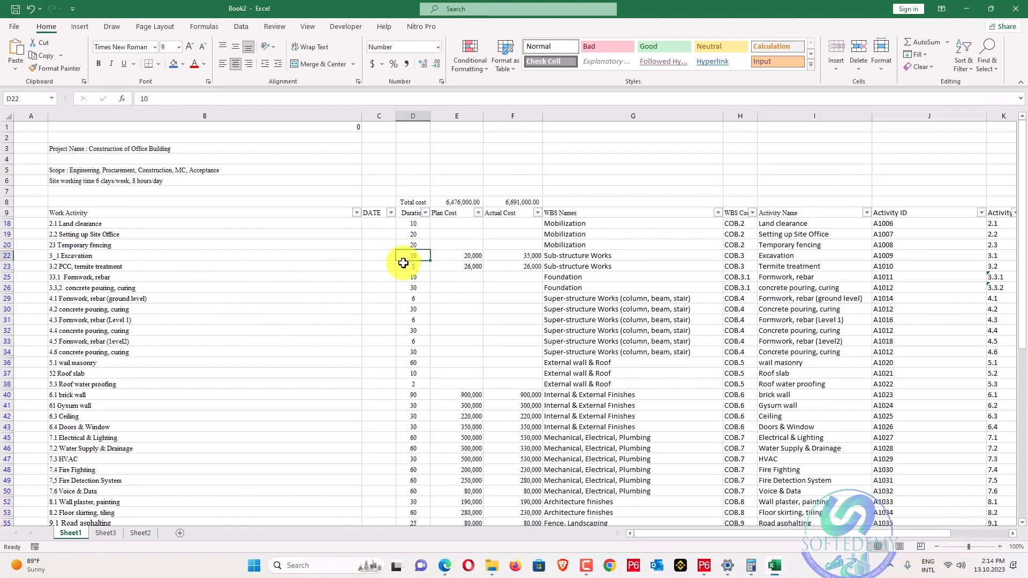
scroll(402, 294, down, 7)
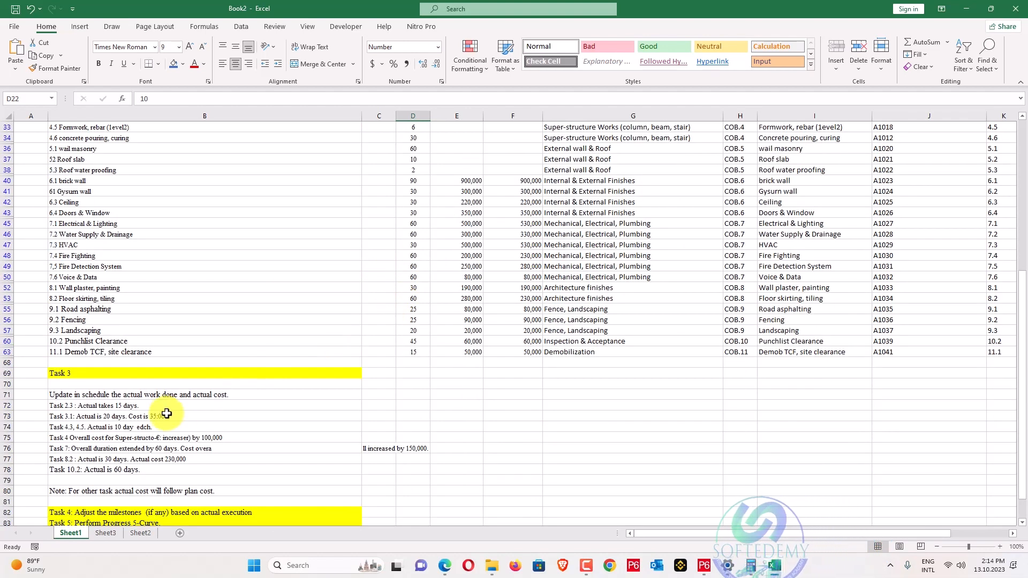
key(alt+Tab)
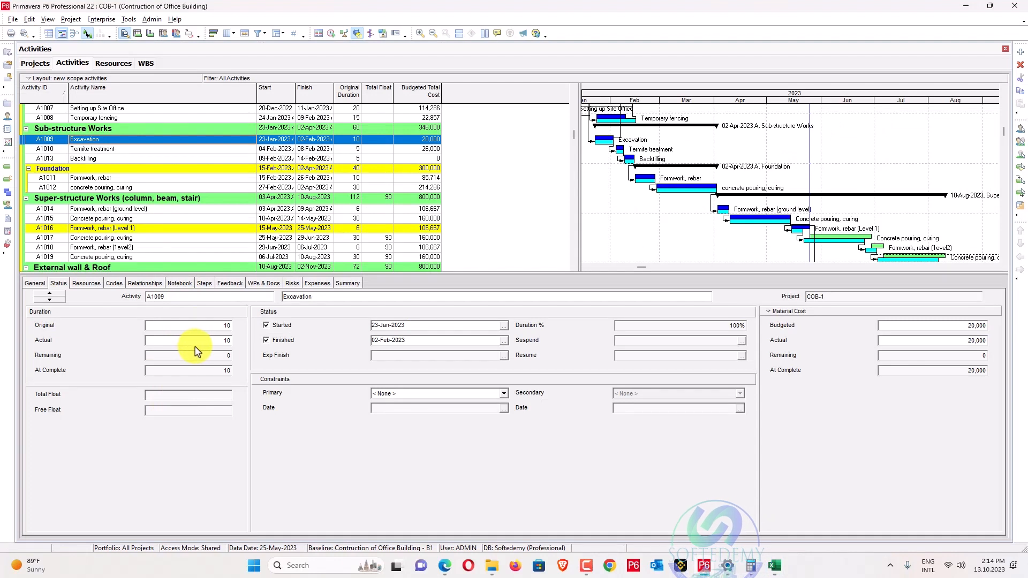
Change Excavation's actual duration from 10 to 20 days.
click(194, 340)
text(20)
key(Return)
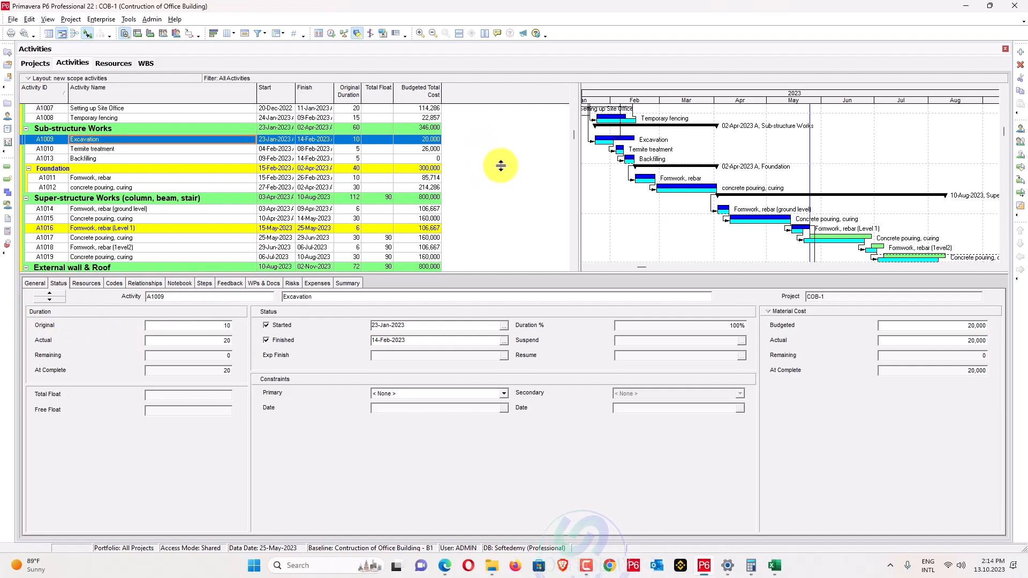
Cross-check the schedule against the Excel task list and shift the Gantt to December 2022.
scroll(498, 162, up, 1)
scroll(749, 165, up, 1)
key(alt+Tab)
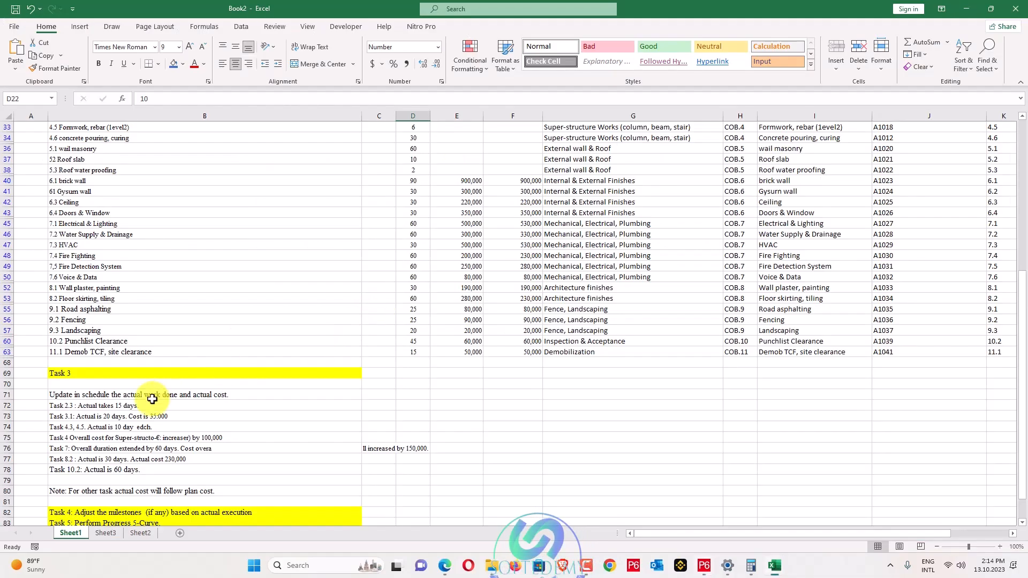
key(alt+Tab)
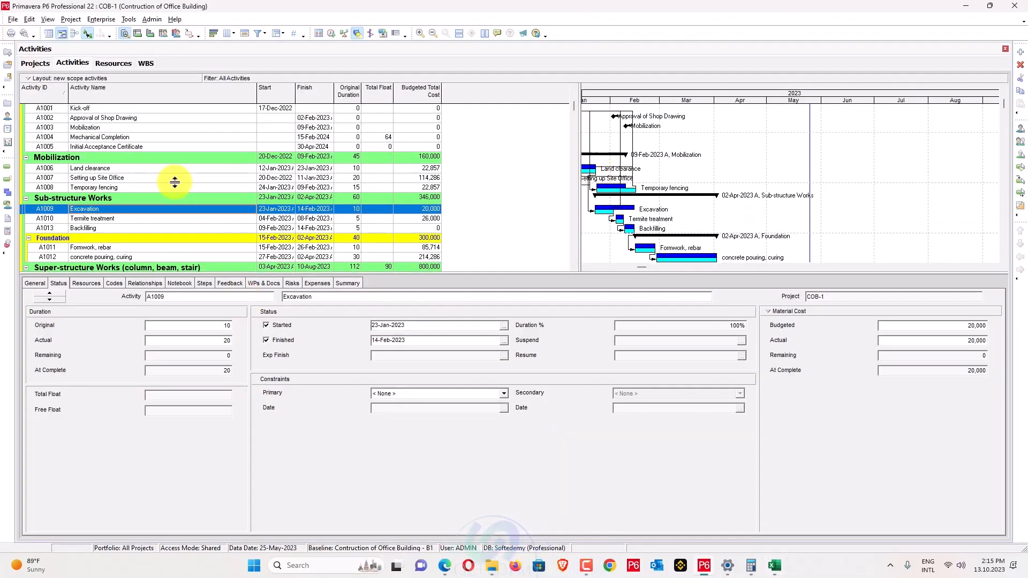
key(alt+Tab)
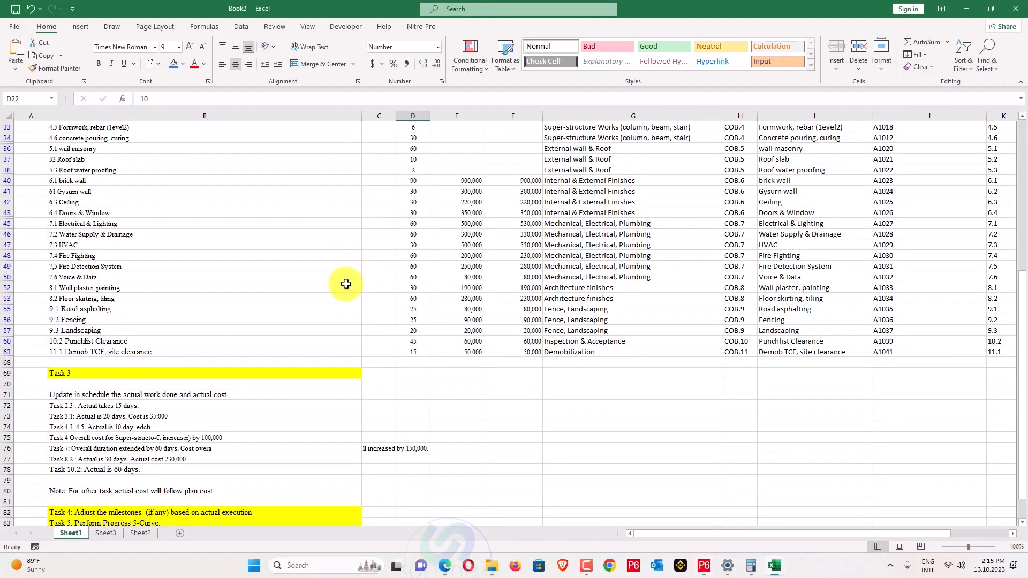
key(alt+Tab)
drag(680, 97, 741, 98)
Select Temporary fencing A1008 and compare it with the Excel task list.
click(235, 187)
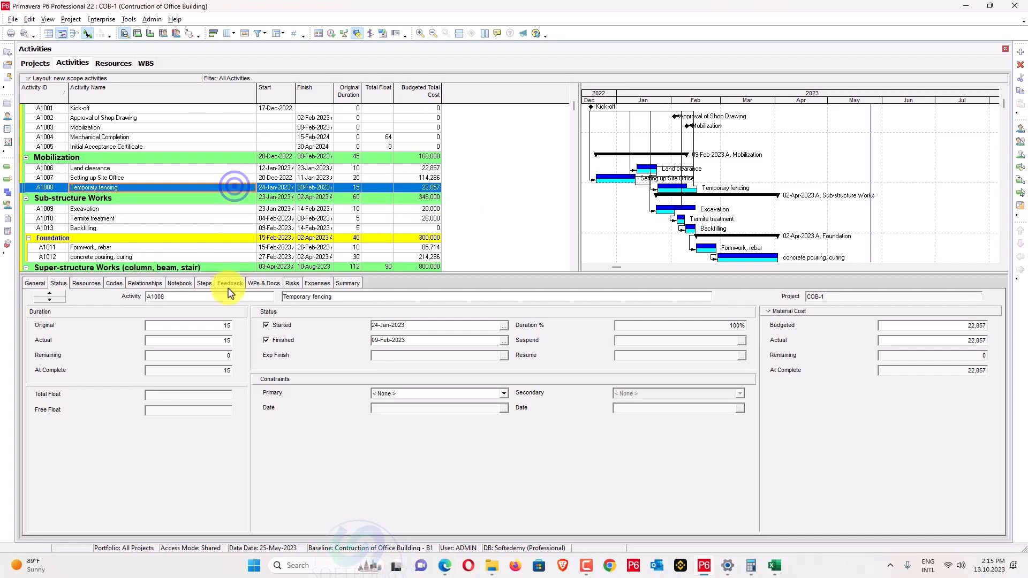
key(alt+Tab)
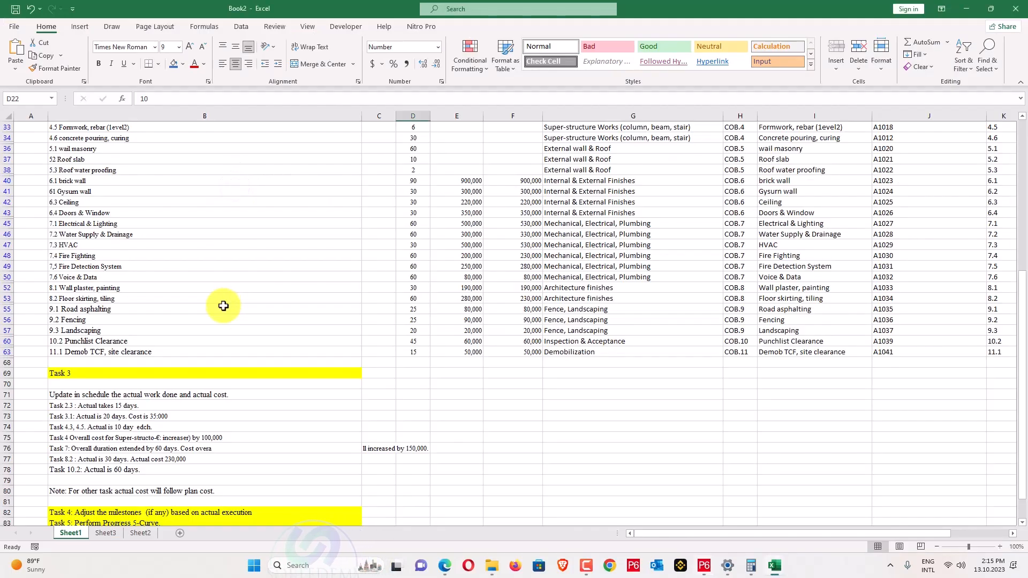
key(alt+Tab)
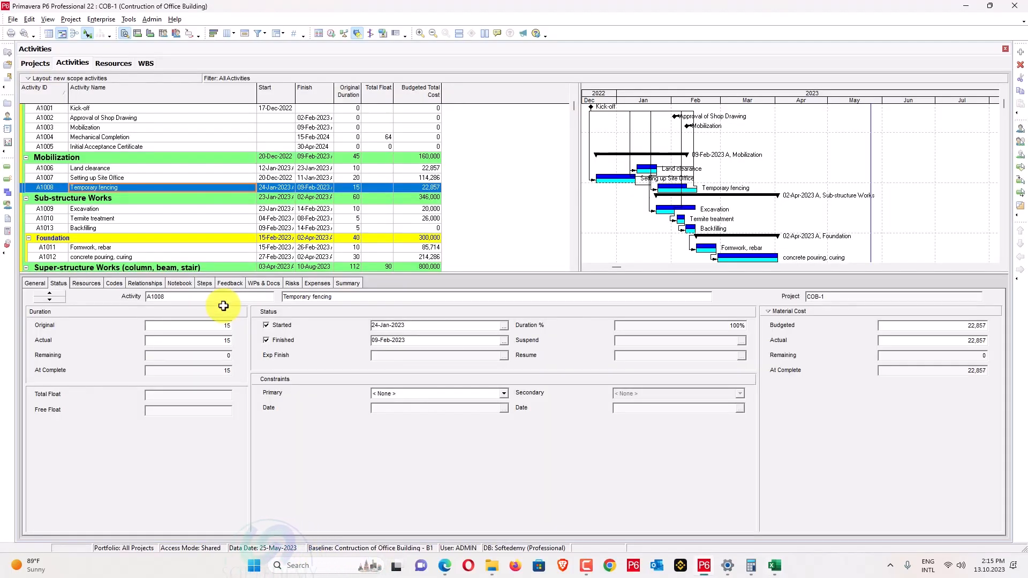
key(alt+Tab)
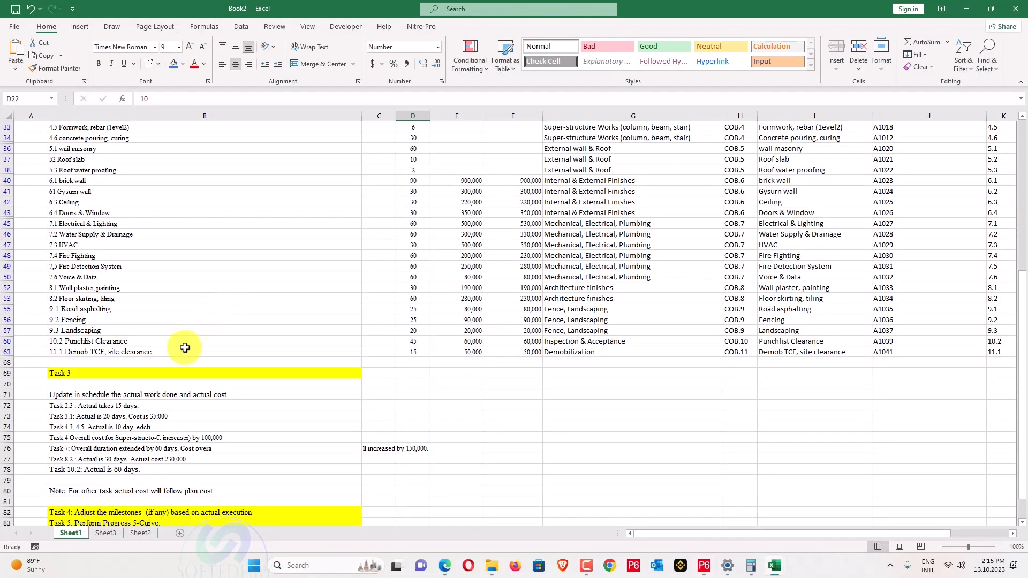
scroll(185, 349, up, 7)
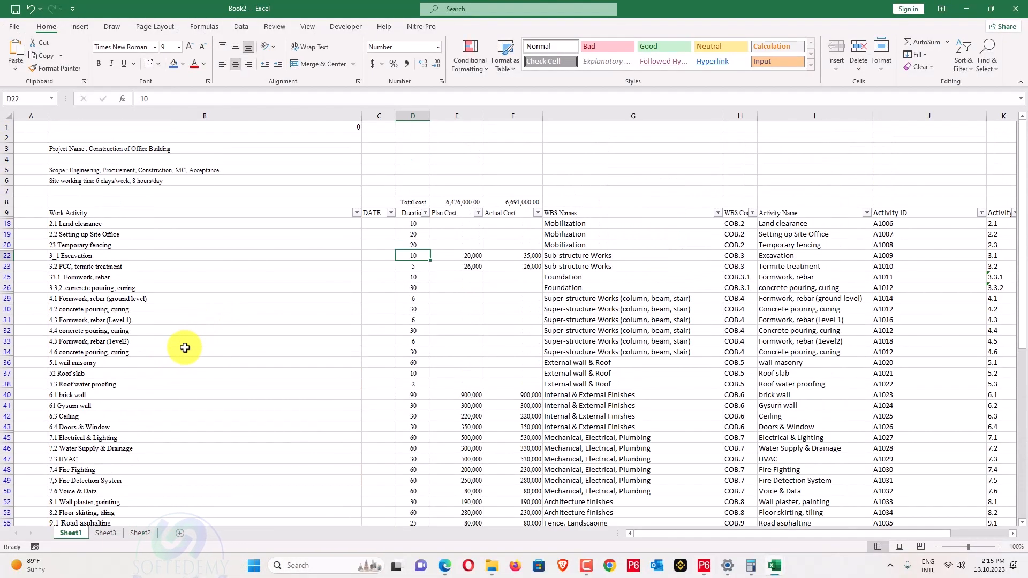
key(alt+Tab)
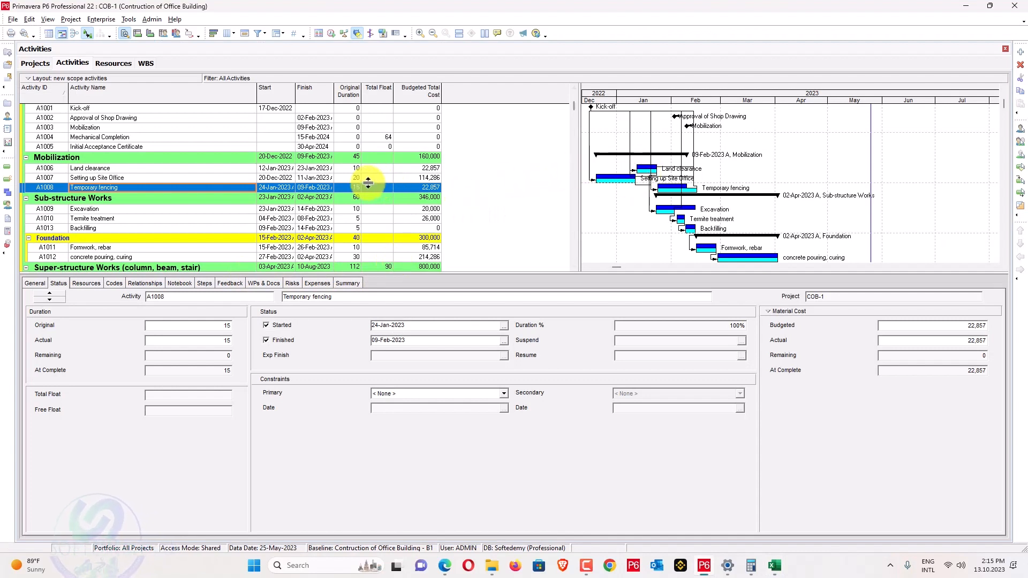
Replace A1008's original duration of 15 with 20 days.
double_click(215, 325)
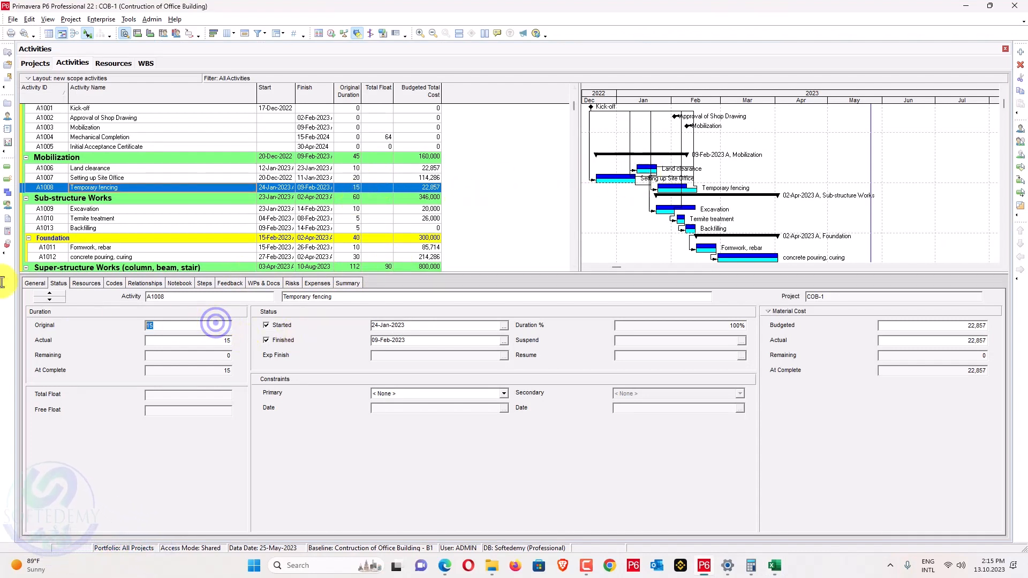
text(20)
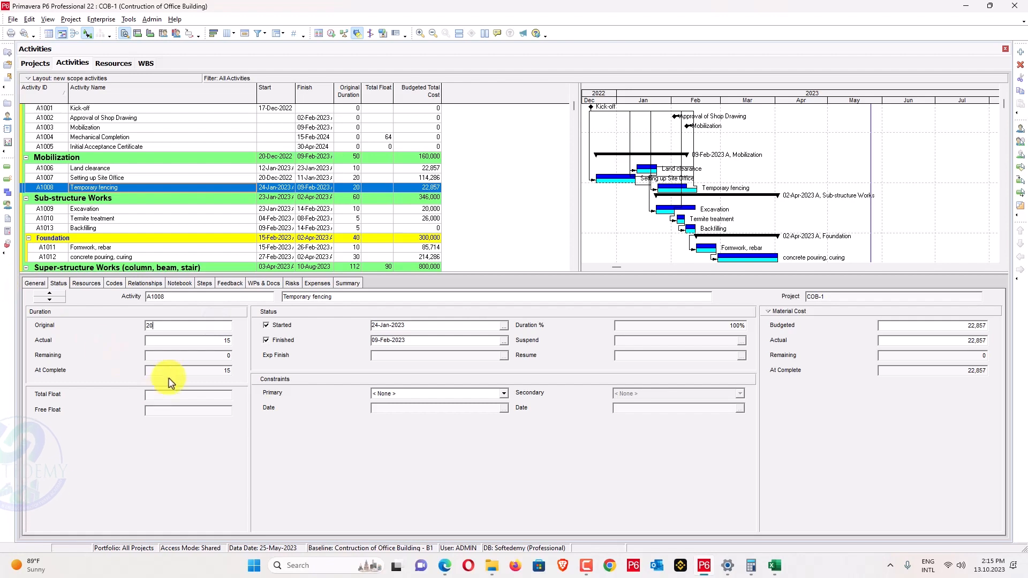
scroll(326, 235, down, 3)
scroll(321, 234, up, 1)
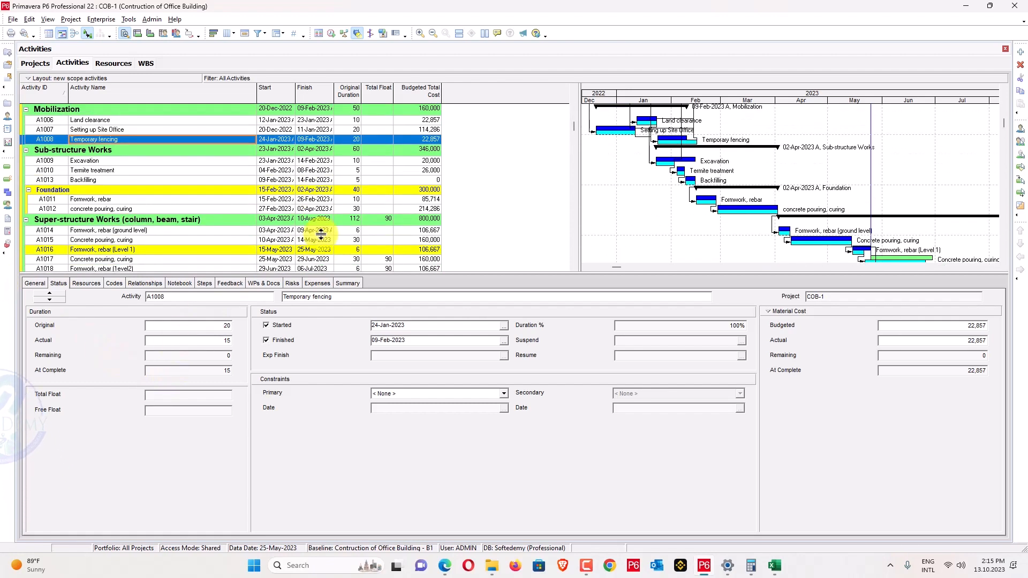
scroll(321, 234, down, 5)
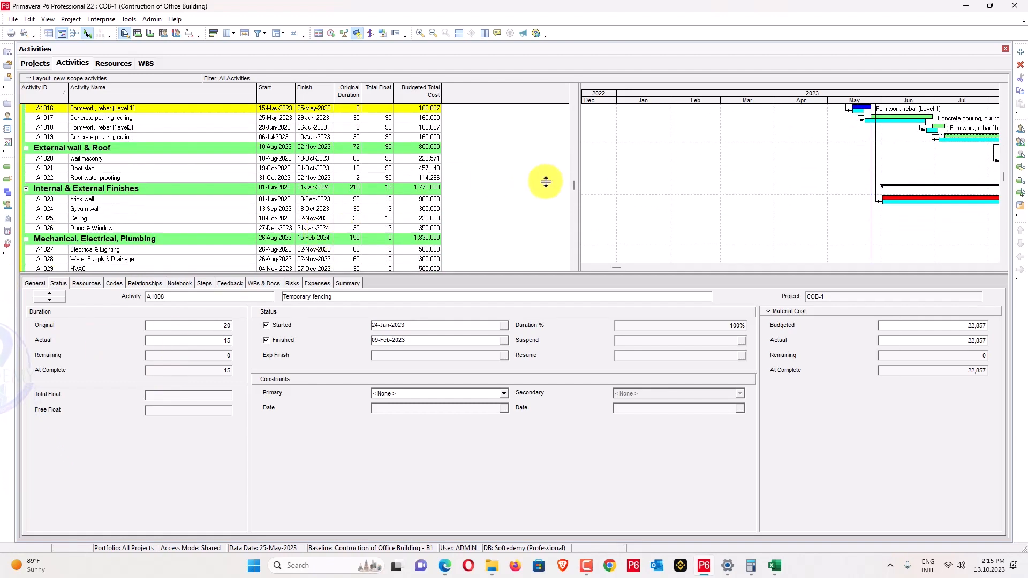
scroll(546, 181, up, 2)
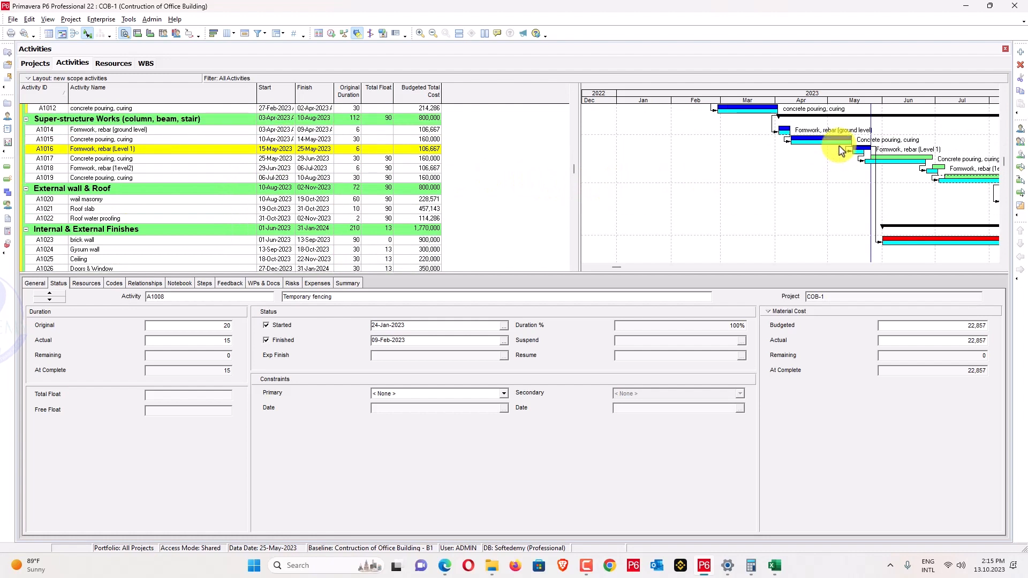
Spotlight through 02-Jul-2023 and apply Update Progress from the 25-May-2023 data date.
click(173, 159)
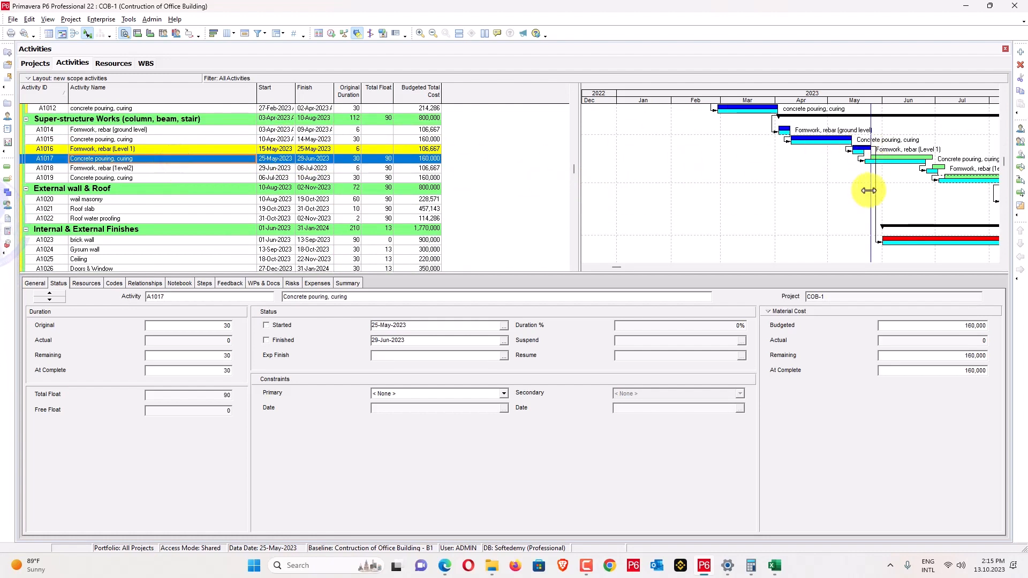
drag(868, 191, 936, 191)
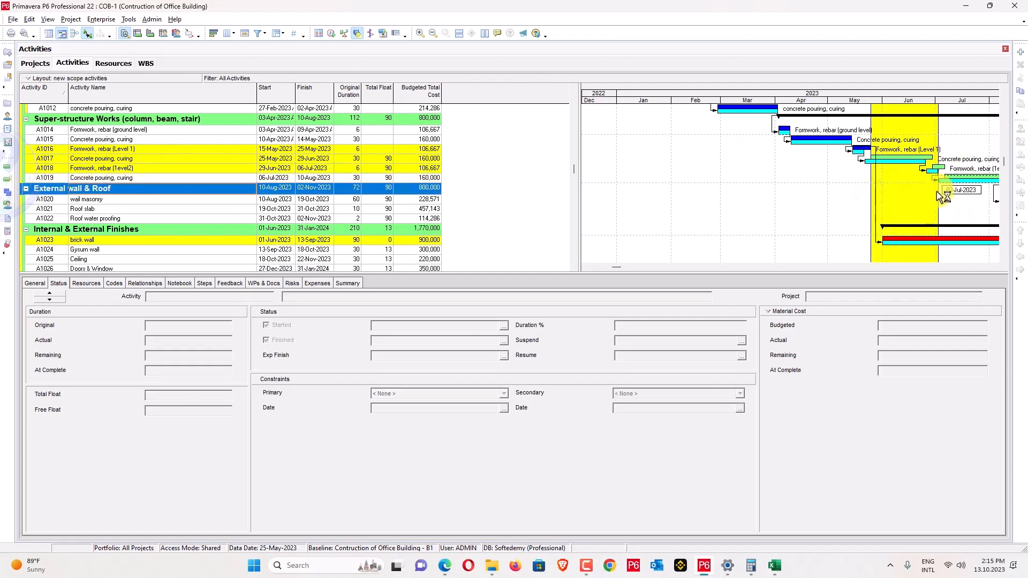
click(101, 19)
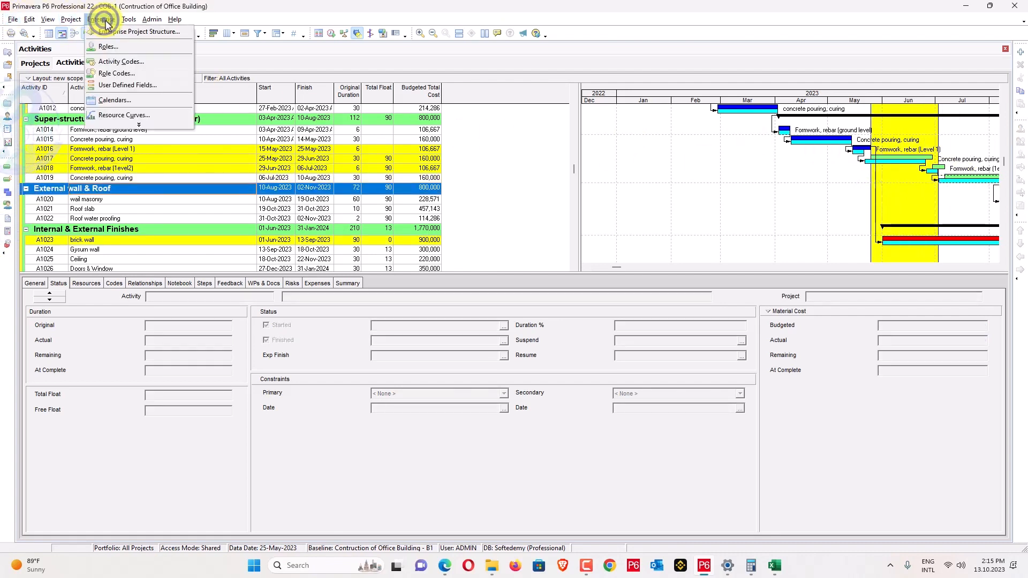
mouse_move(129, 19)
click(146, 54)
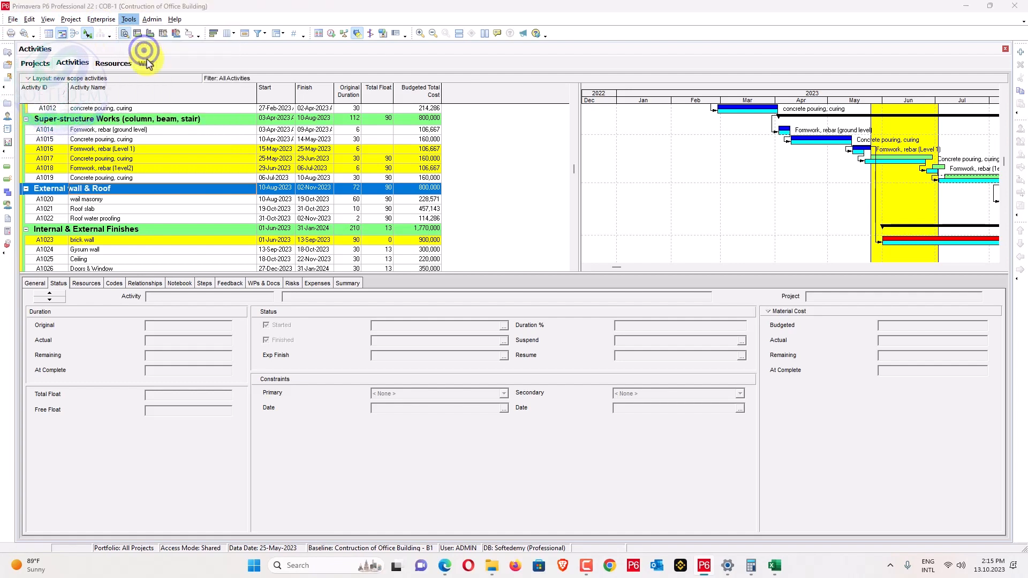
click(636, 222)
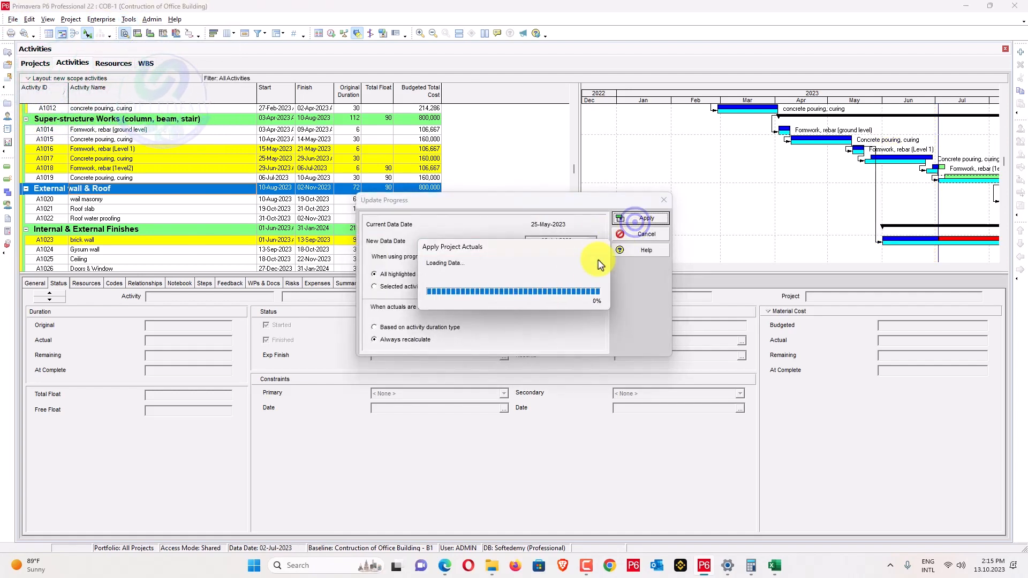
click(520, 299)
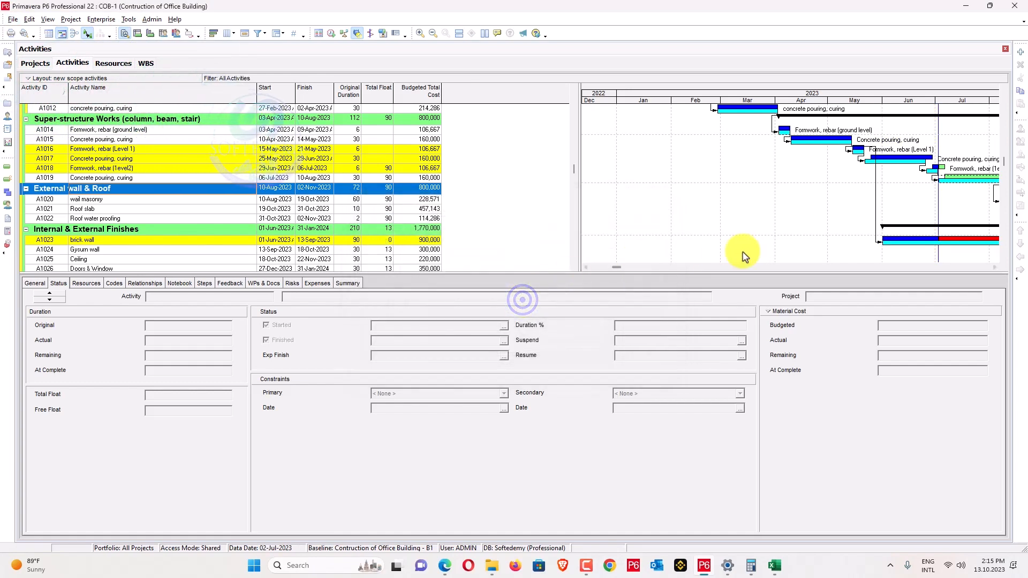
Give A1018 a 10-day at-complete duration, pushing its finish to 11-Jul-2023.
click(170, 168)
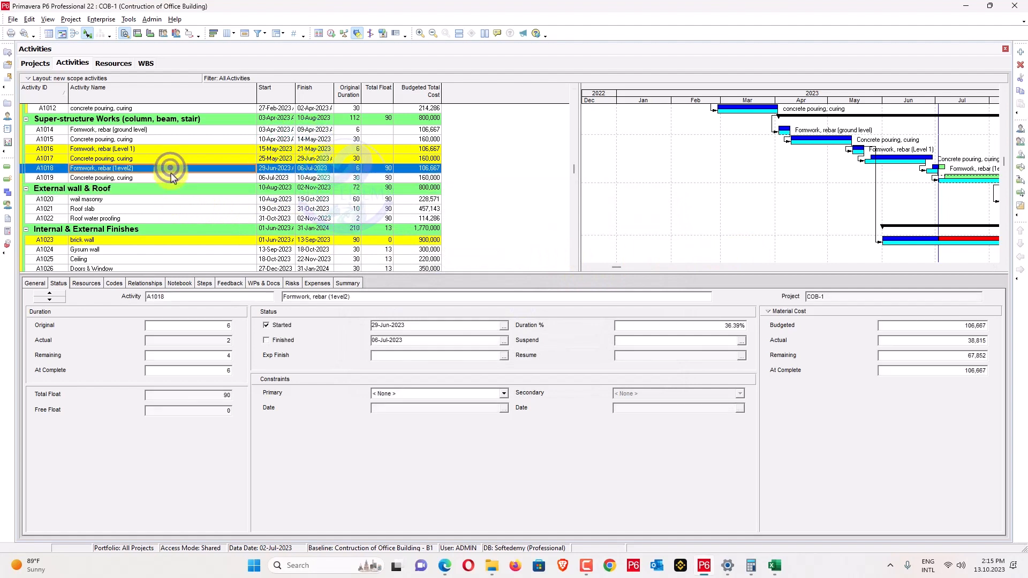
click(202, 370)
text(10)
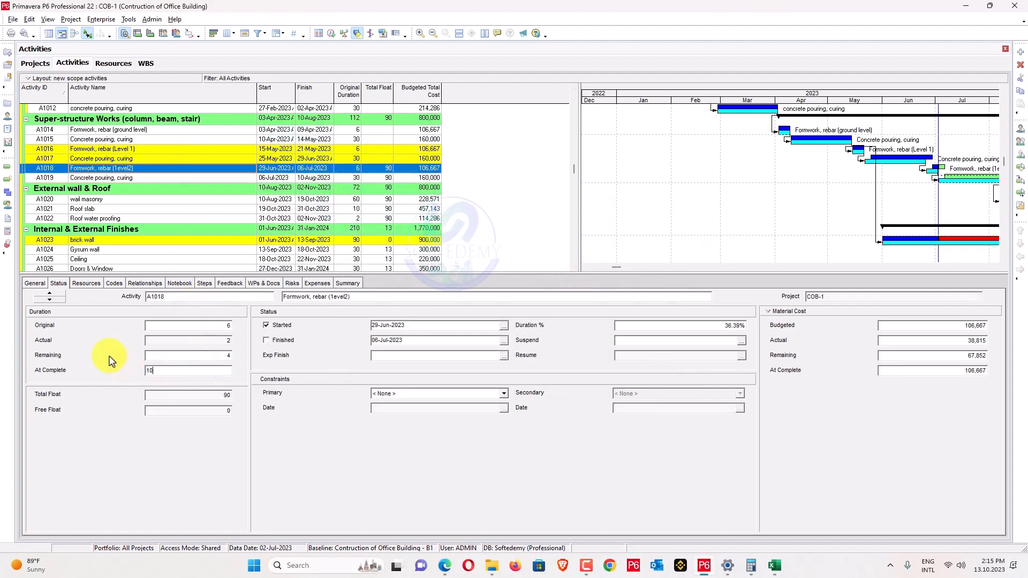
key(Return)
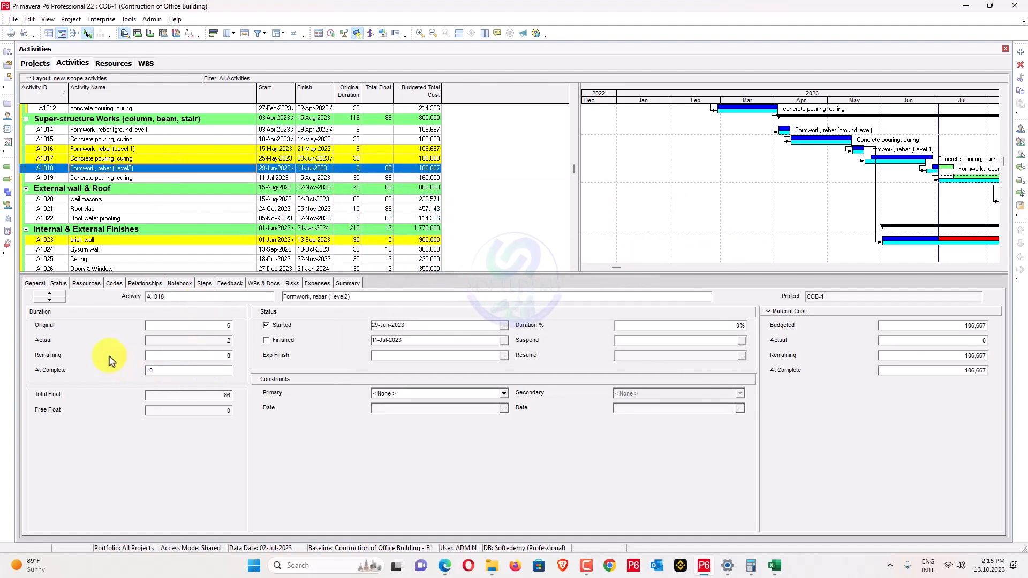
Bring later Gantt months into view and return to the Excel Task 3 notes.
click(990, 265)
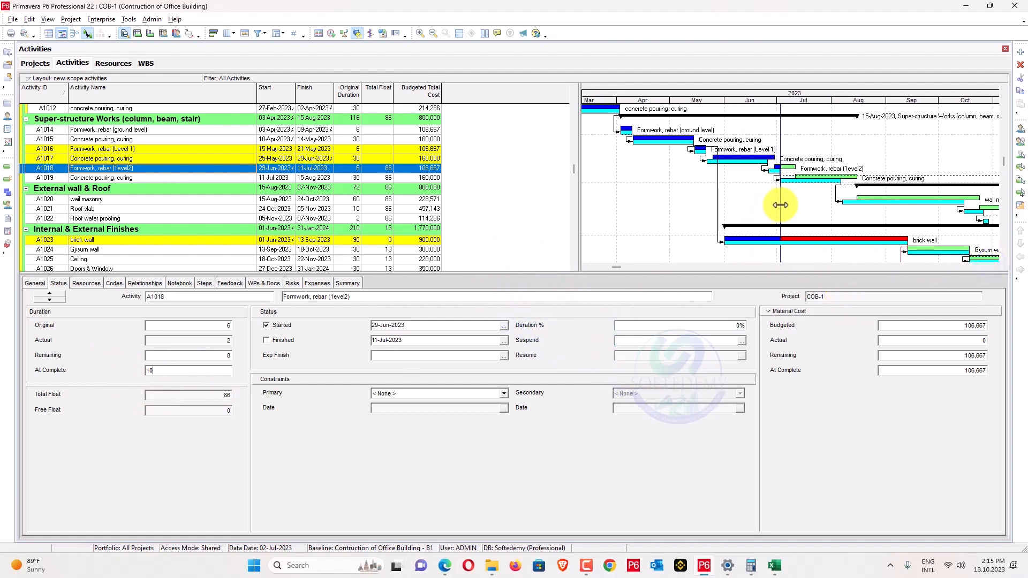
key(alt+Tab)
scroll(337, 364, down, 15)
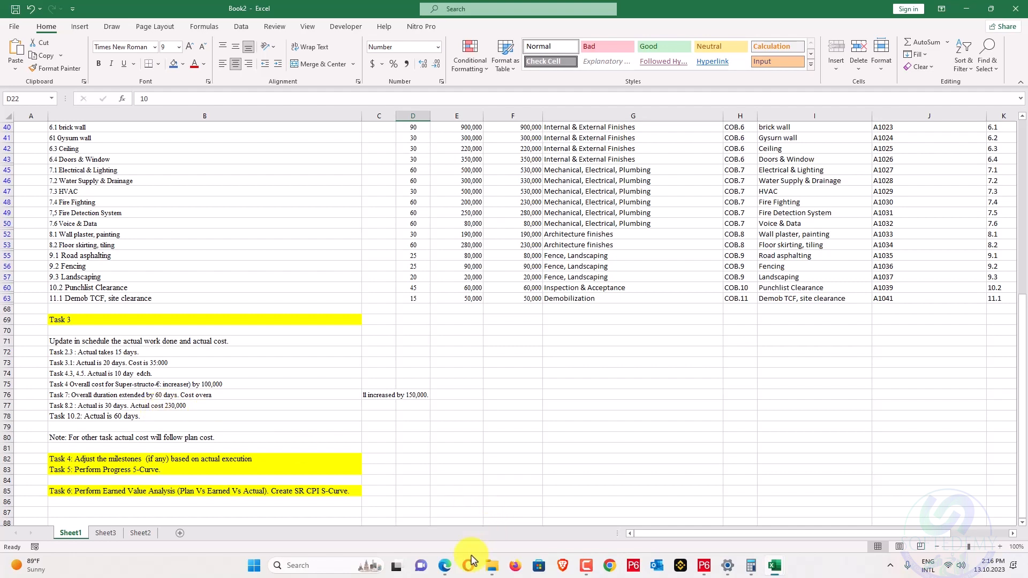
Read the Task 3 update instructions in Planning Task Assigned.pdf, then go back to P6 via Excel.
click(450, 566)
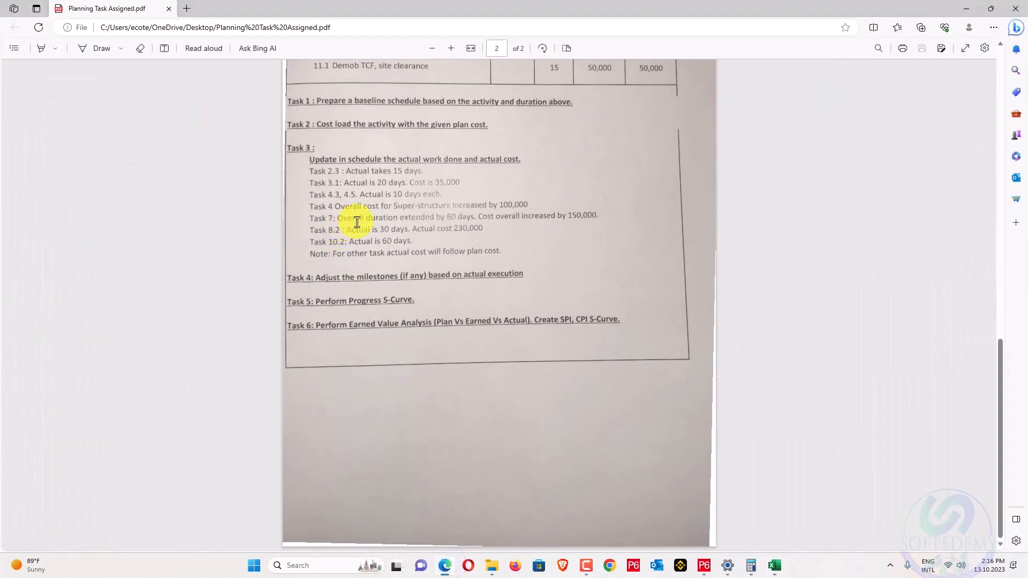
scroll(357, 222, up, 8)
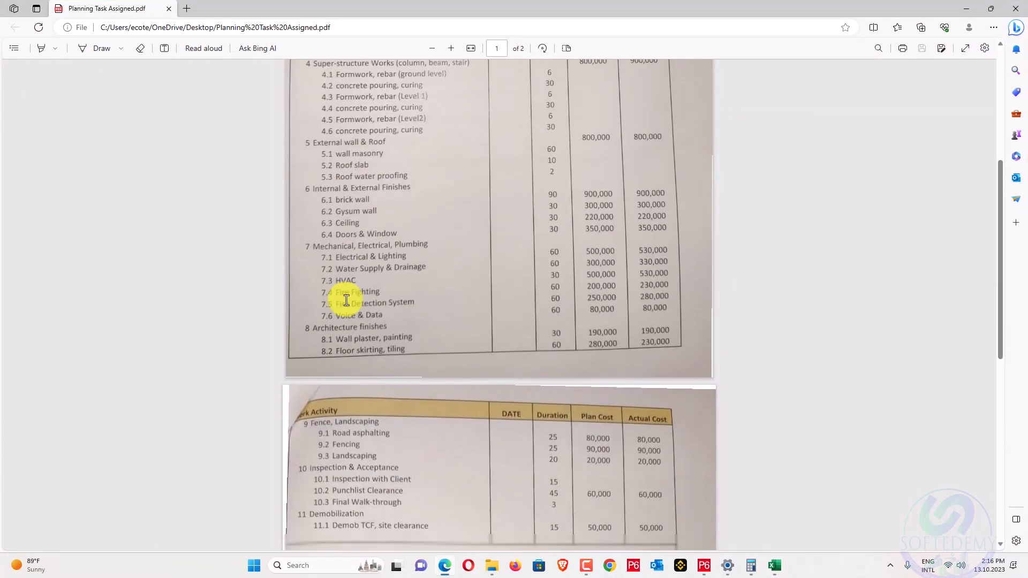
scroll(347, 300, down, 4)
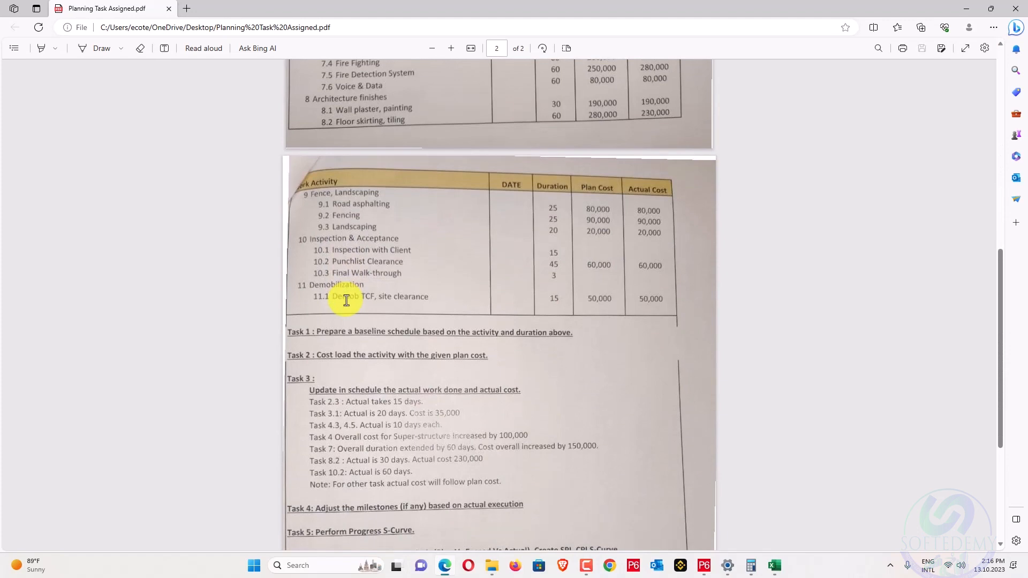
scroll(346, 300, up, 1)
scroll(346, 300, up, 2)
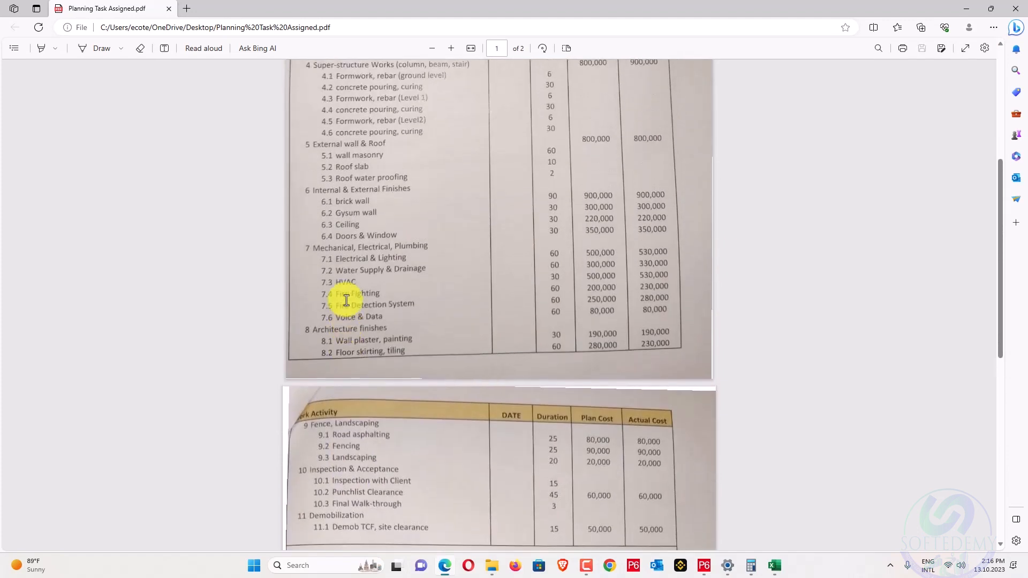
scroll(346, 301, down, 4)
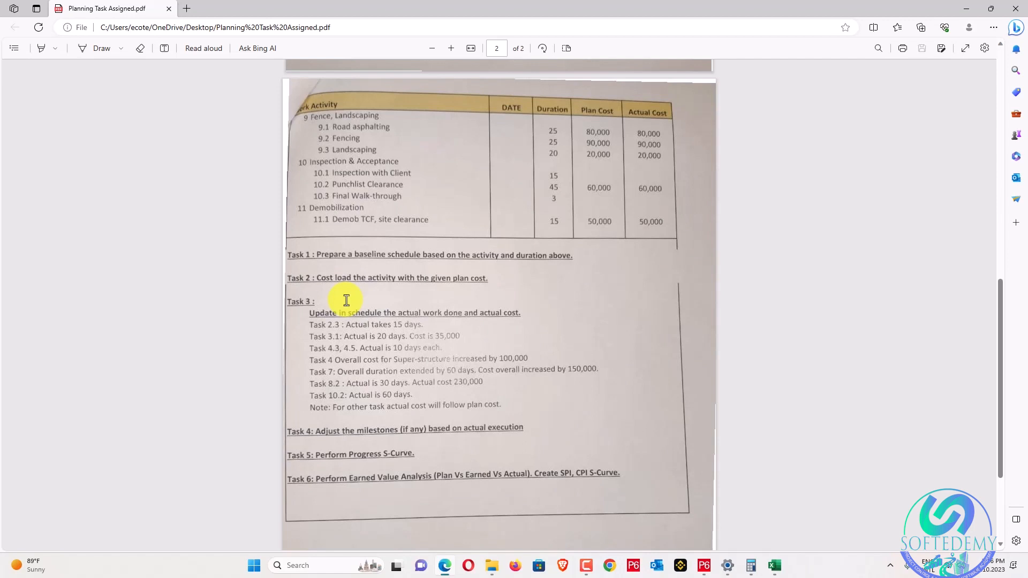
scroll(346, 300, up, 4)
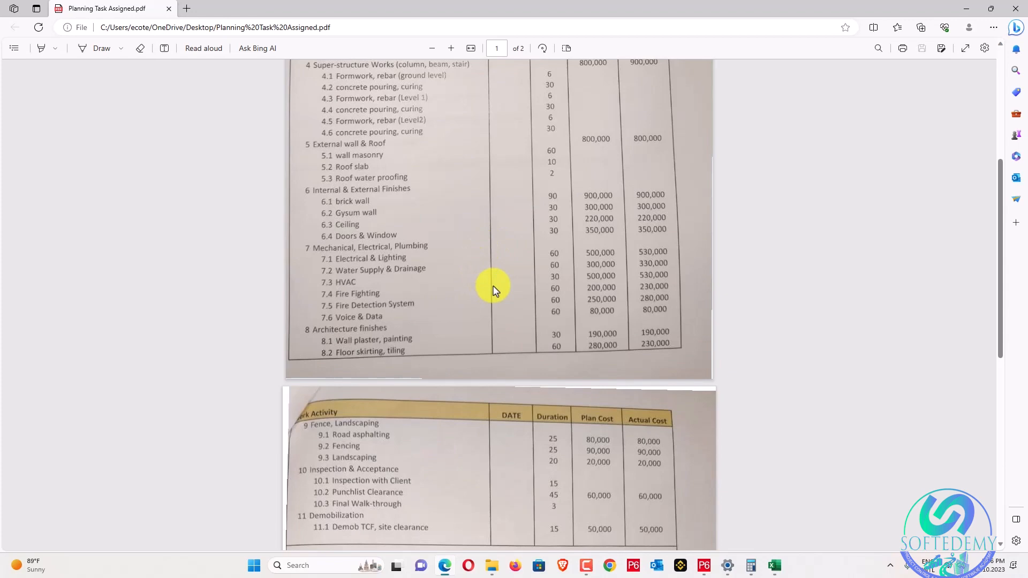
scroll(493, 290, down, 4)
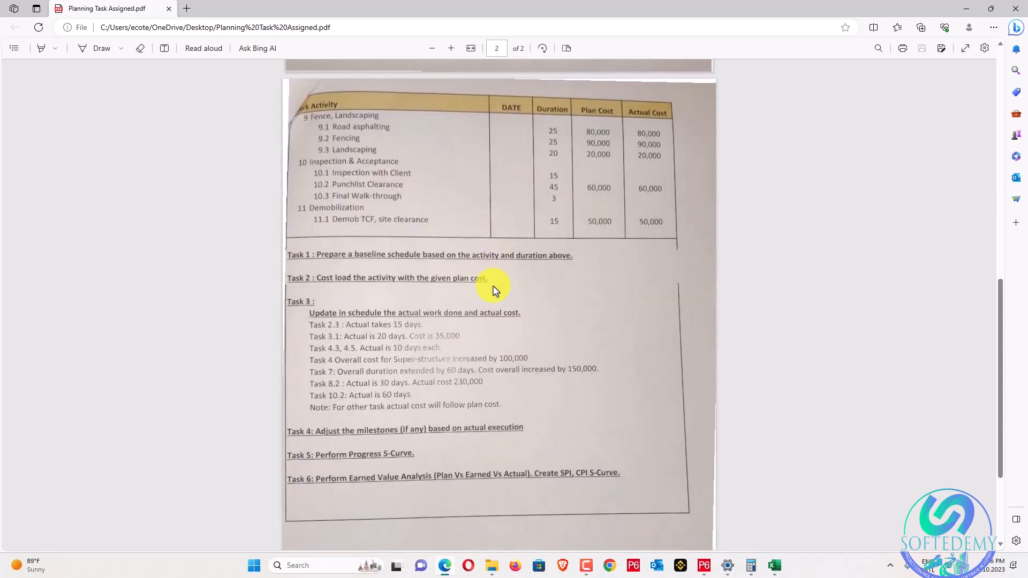
key(alt+Tab)
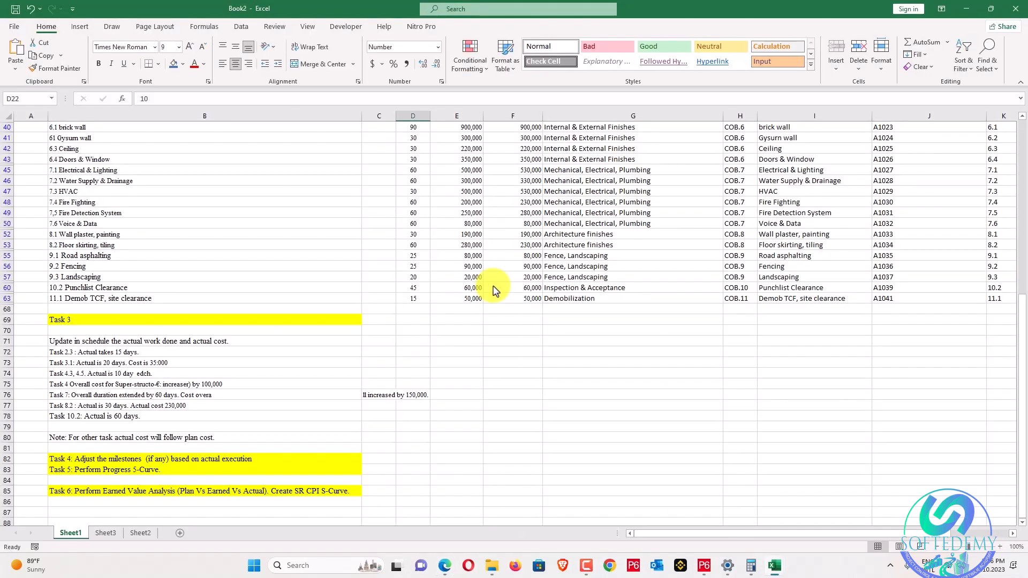
click(700, 567)
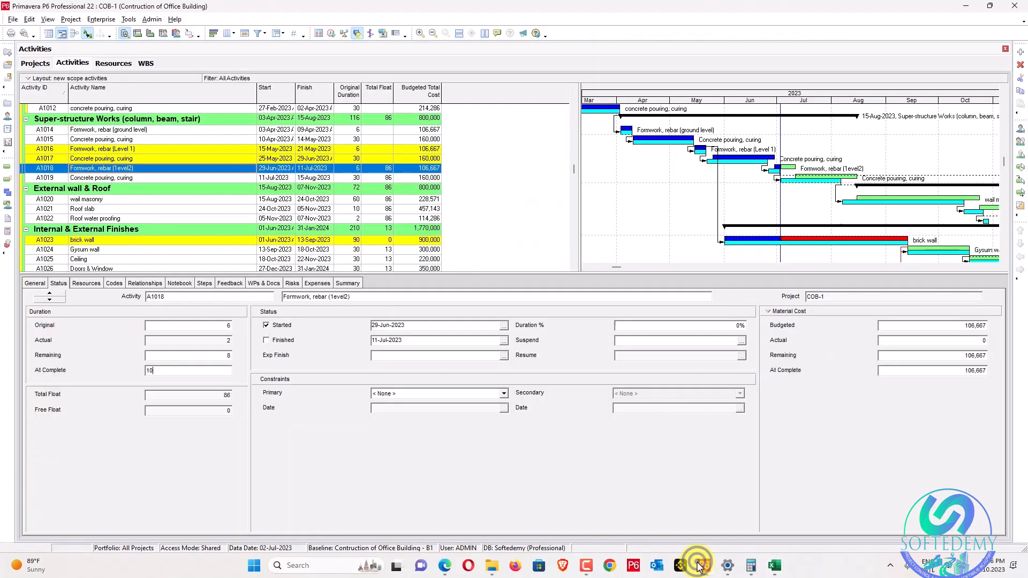
Compare durations between Excel and P6, then spotlight the Gantt period up to September.
scroll(811, 257, down, 4)
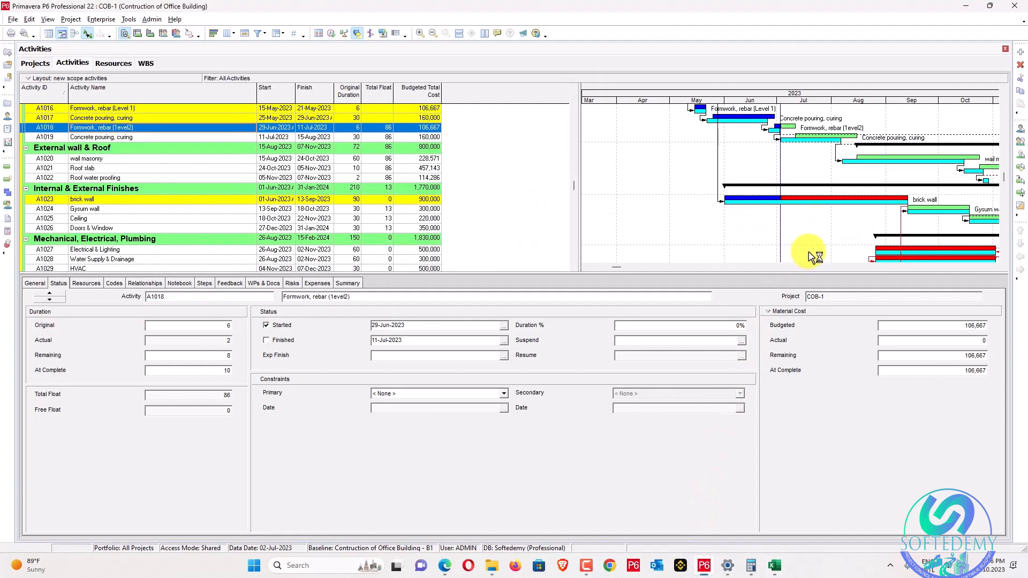
scroll(505, 264, down, 5)
key(alt+Tab)
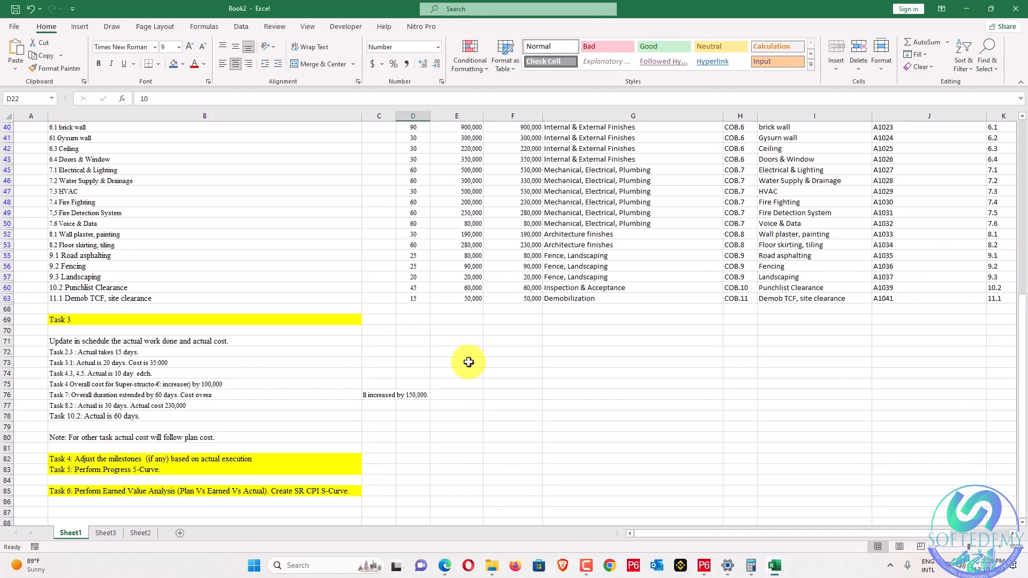
scroll(451, 358, up, 1)
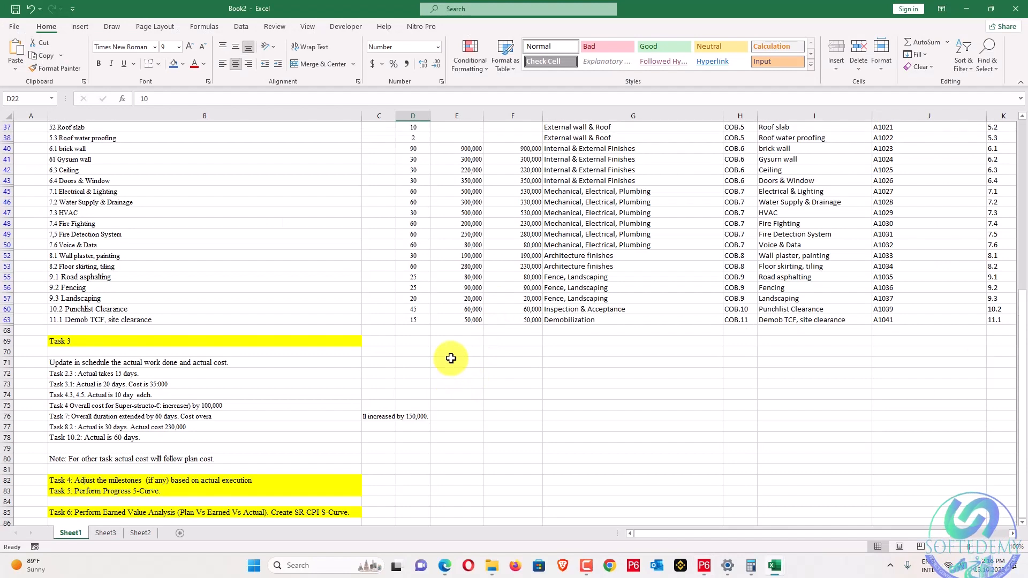
key(alt+Tab)
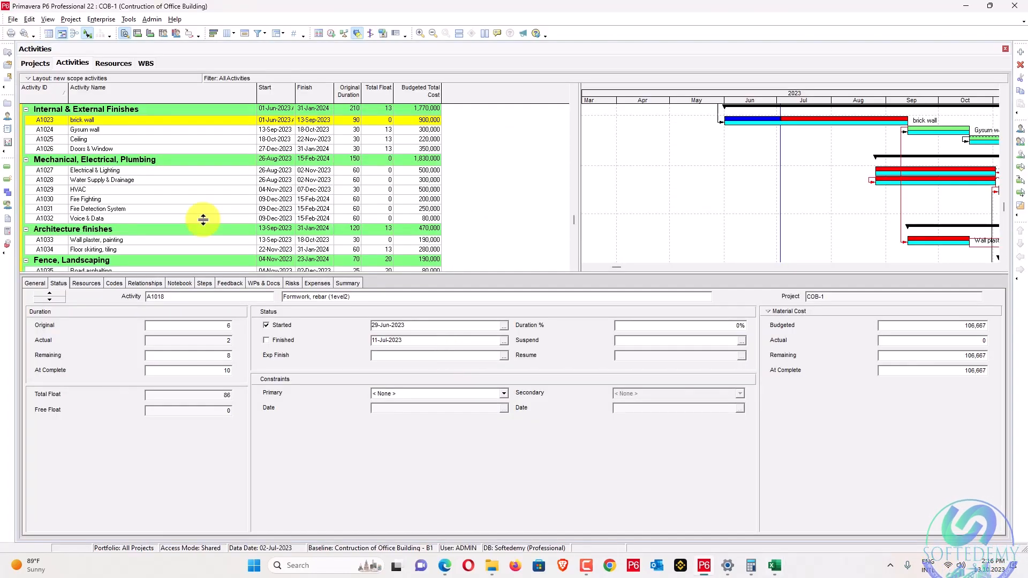
key(alt+Tab)
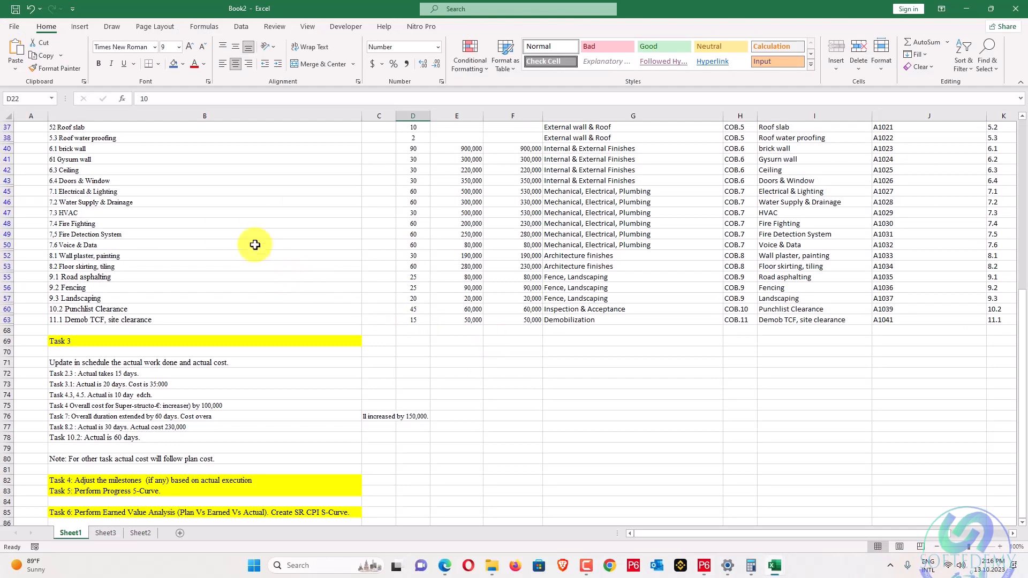
key(alt+Tab)
scroll(833, 249, up, 1)
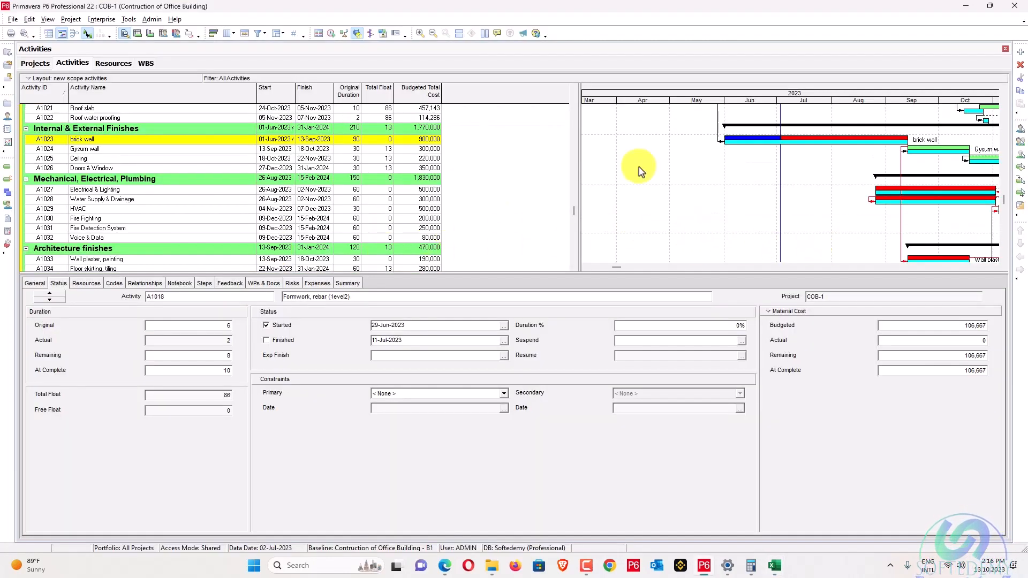
drag(781, 221, 890, 220)
scroll(891, 220, up, 2)
scroll(890, 220, up, 1)
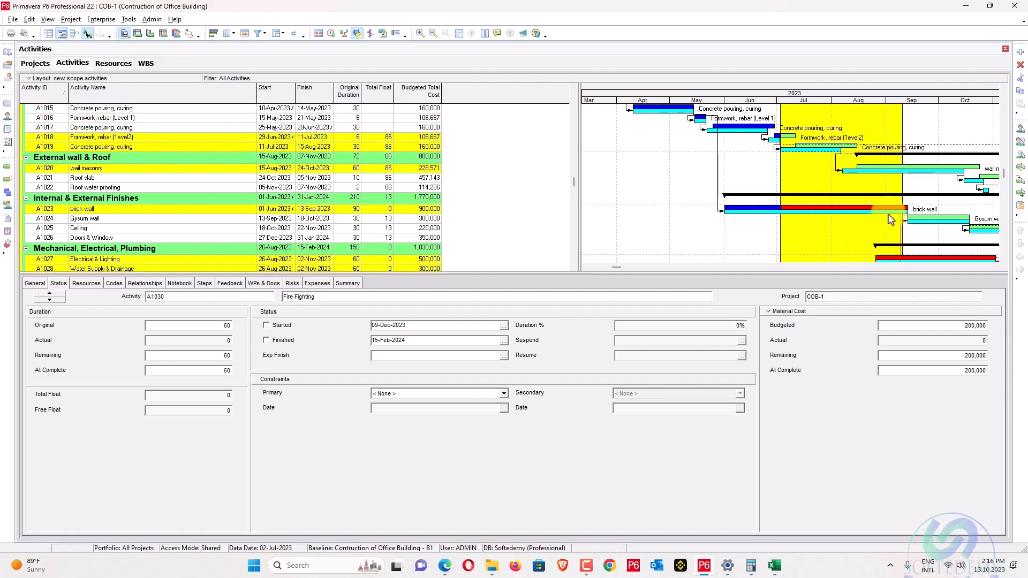
Apply Update Progress with a new data date of 10-Sep-2023 and view June through January.
click(100, 19)
mouse_move(129, 19)
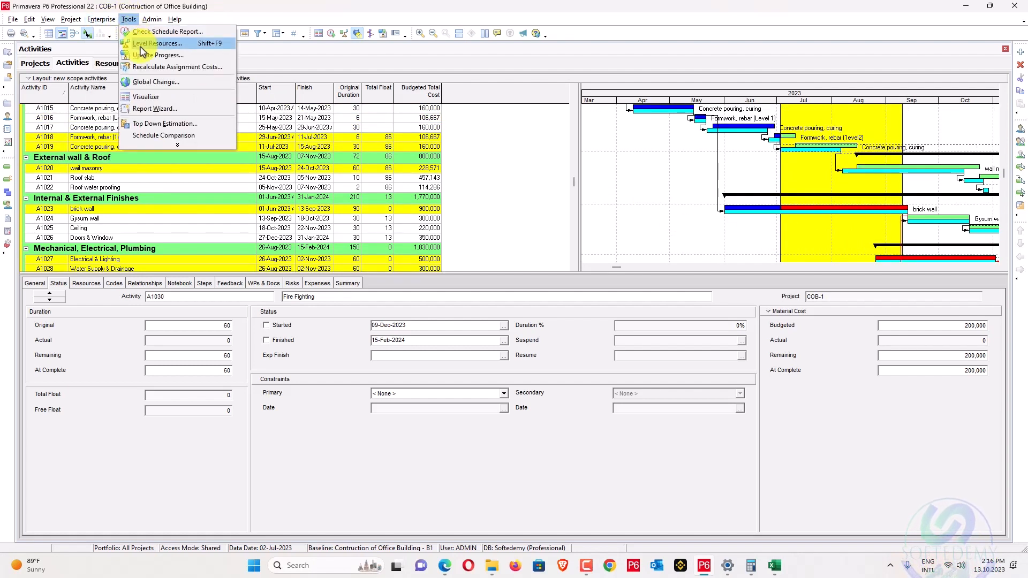
click(145, 55)
click(647, 219)
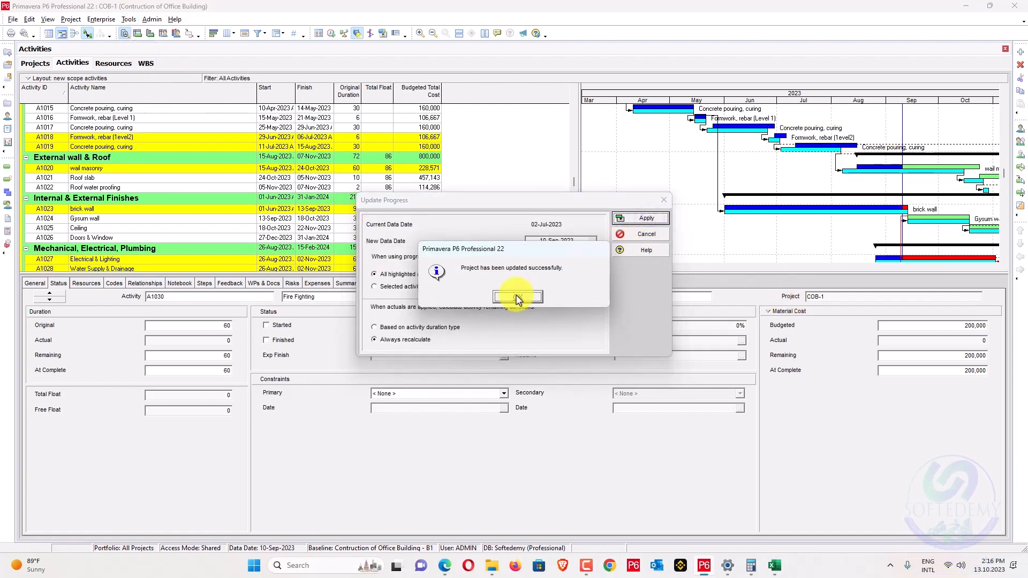
click(518, 297)
drag(989, 269, 854, 216)
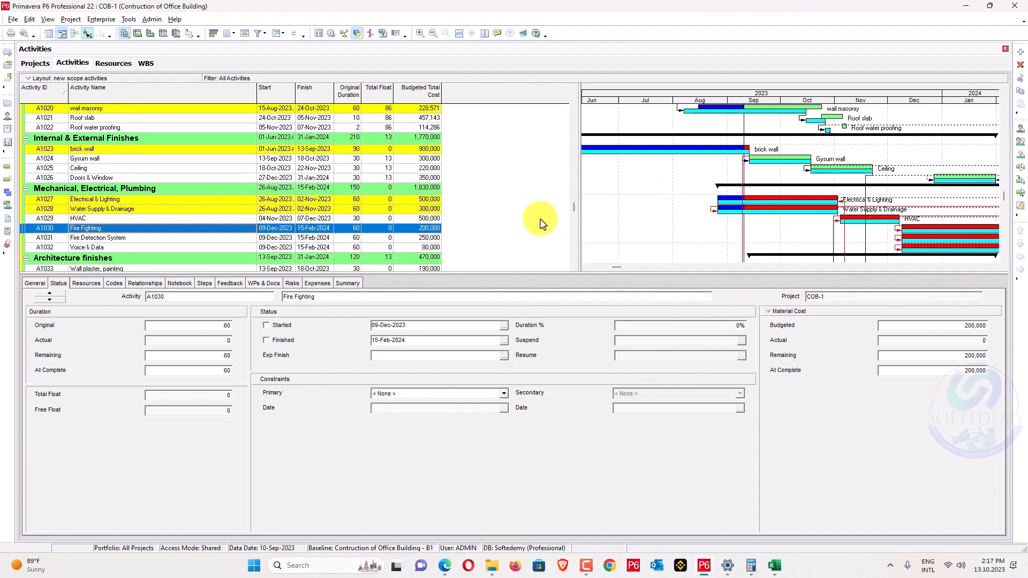
scroll(541, 220, down, 2)
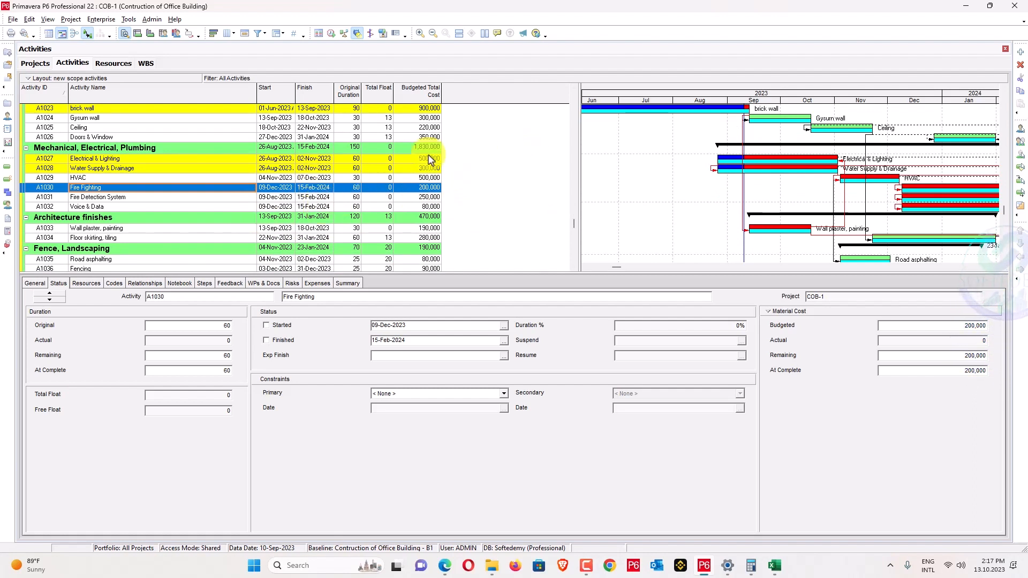
Set 70-day at-complete durations for A1027 Electrical & Lighting and A1028 Water Supply & Drainage.
click(331, 158)
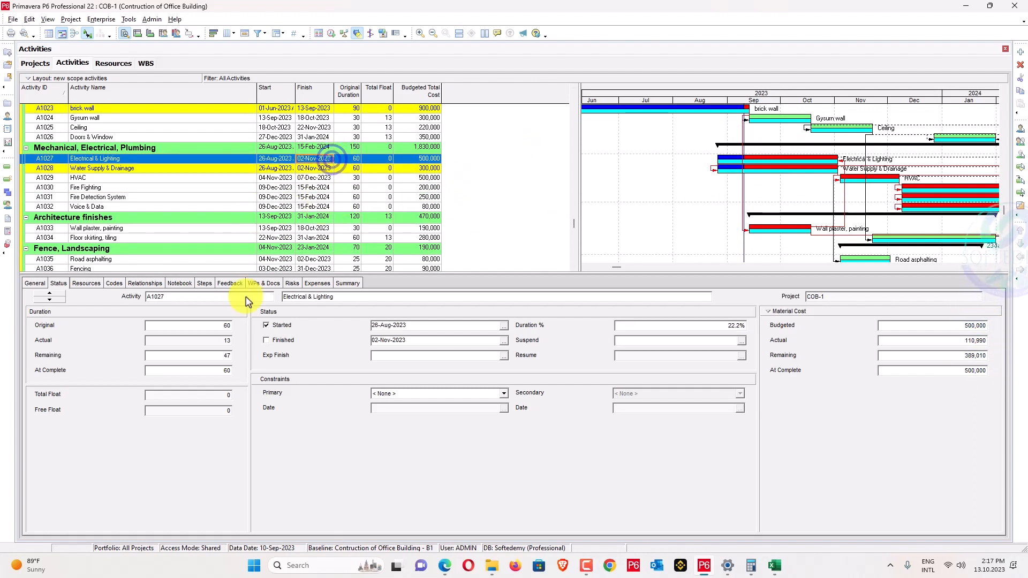
click(203, 371)
text(70)
key(Return)
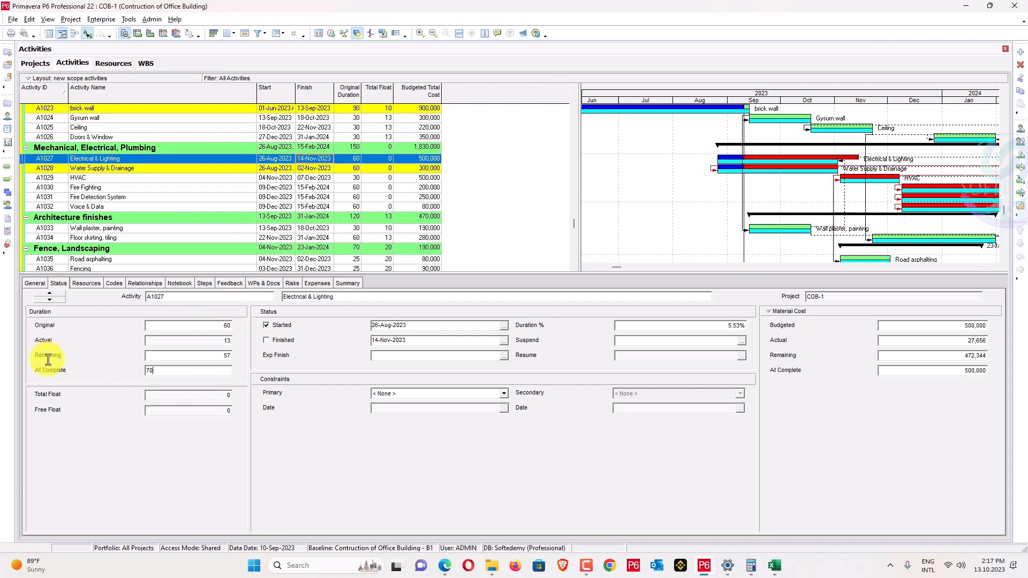
click(178, 169)
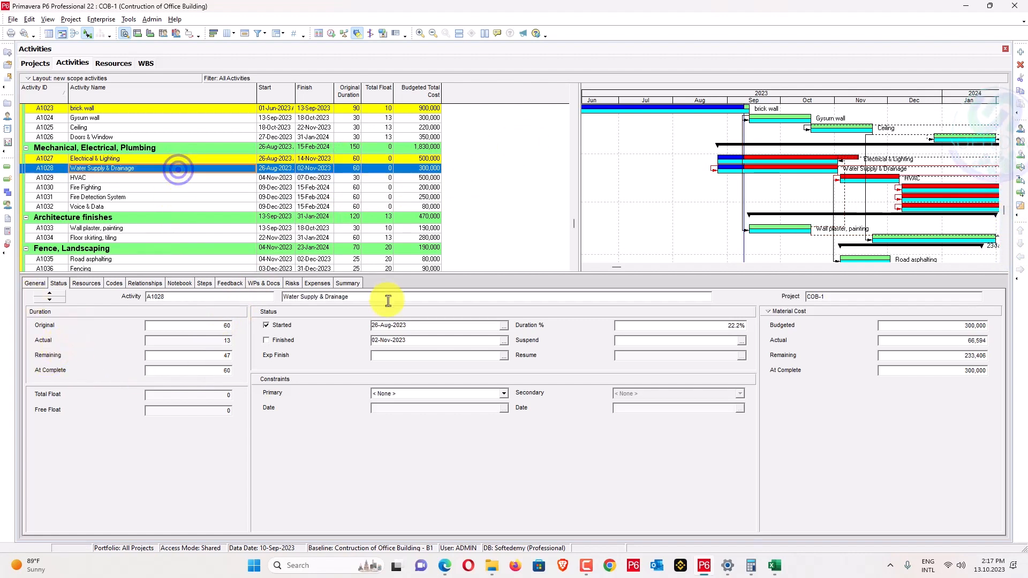
click(191, 370)
text(70)
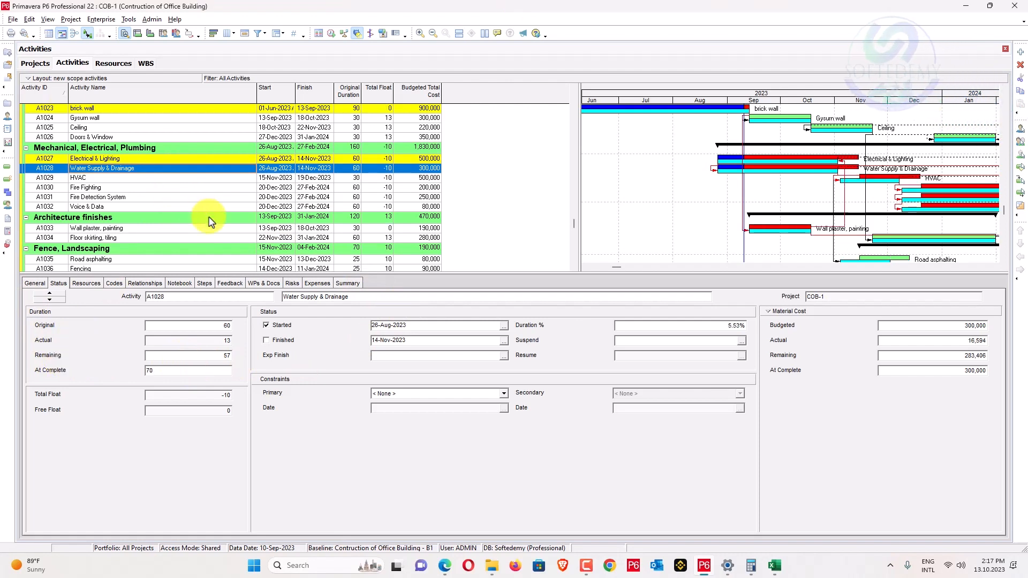
mouse_move(744, 241)
mouse_down()
mouse_move(806, 235)
mouse_move(752, 229)
mouse_move(872, 225)
mouse_move(861, 221)
mouse_up()
scroll(643, 225, up, 2)
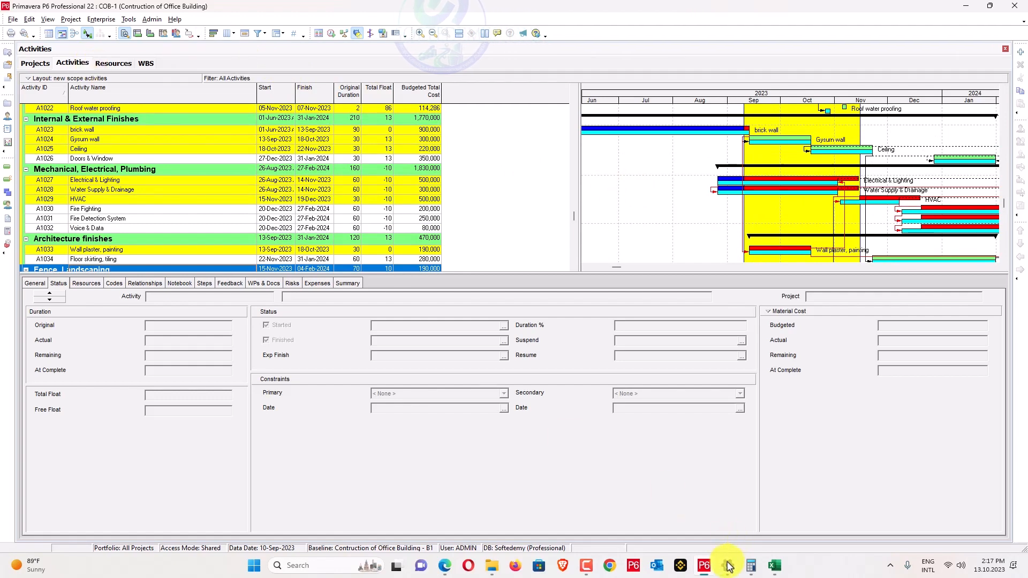
click(443, 566)
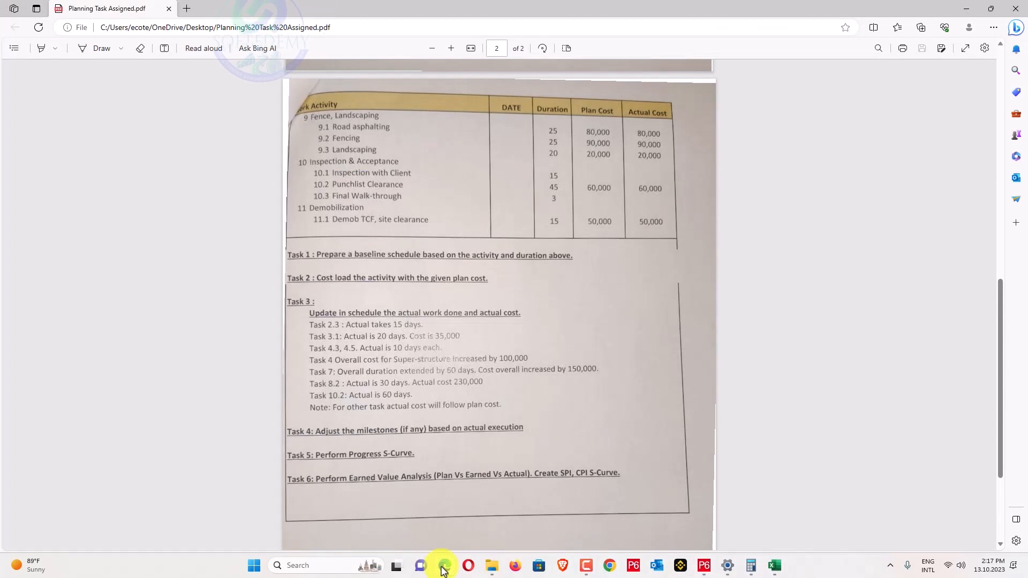
click(444, 566)
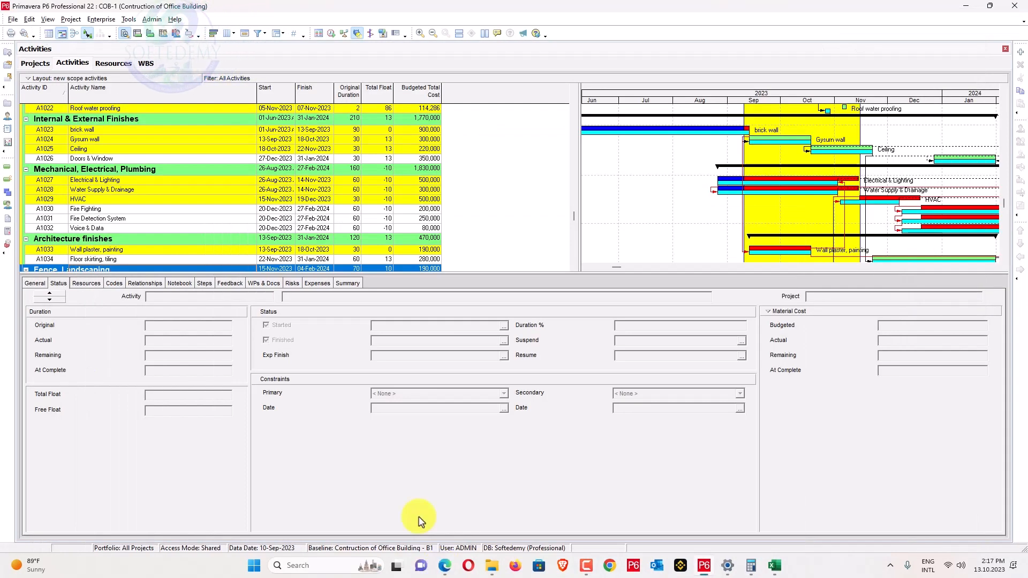
click(444, 566)
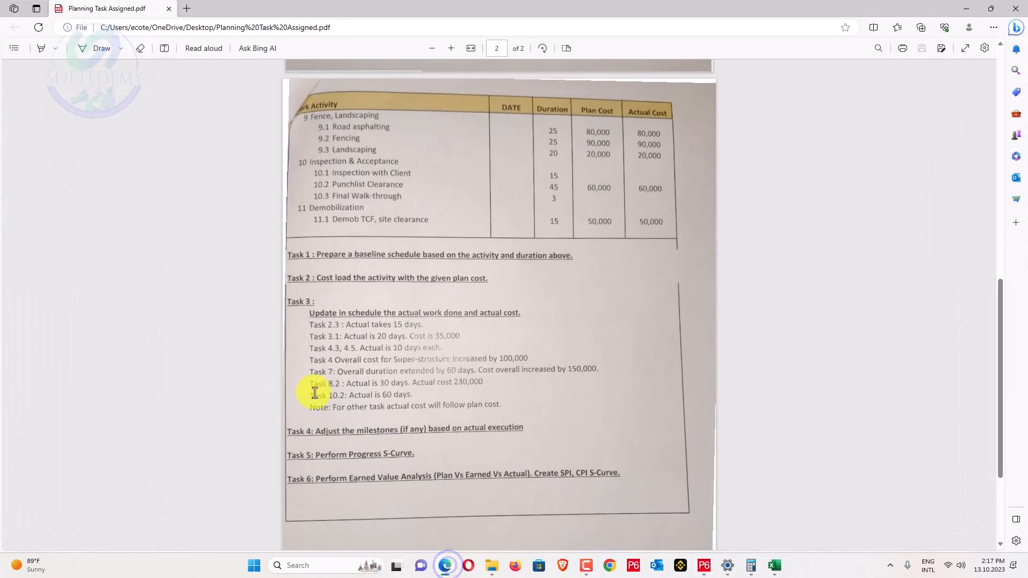
scroll(316, 394, up, 6)
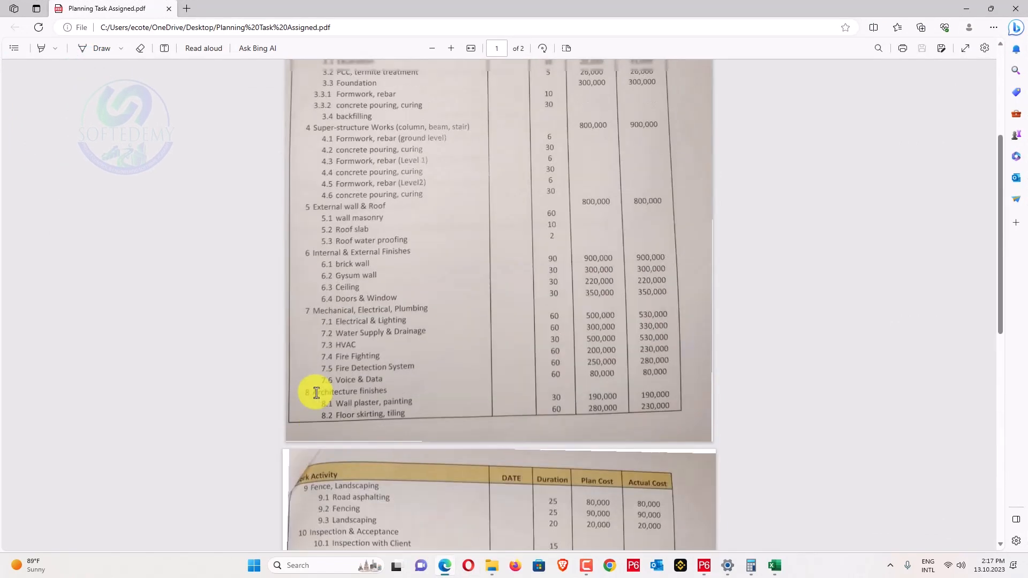
scroll(317, 393, down, 4)
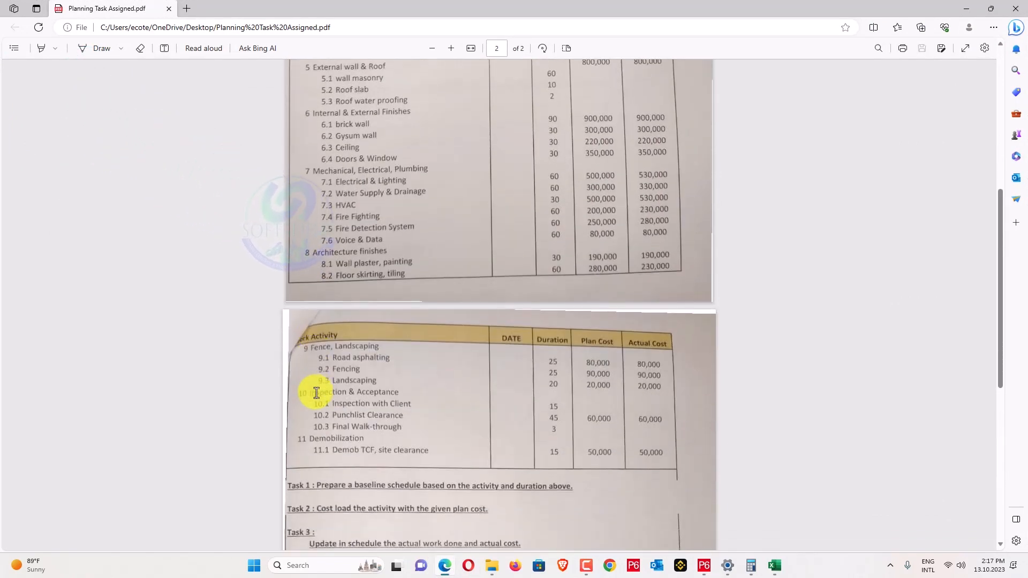
scroll(316, 393, down, 3)
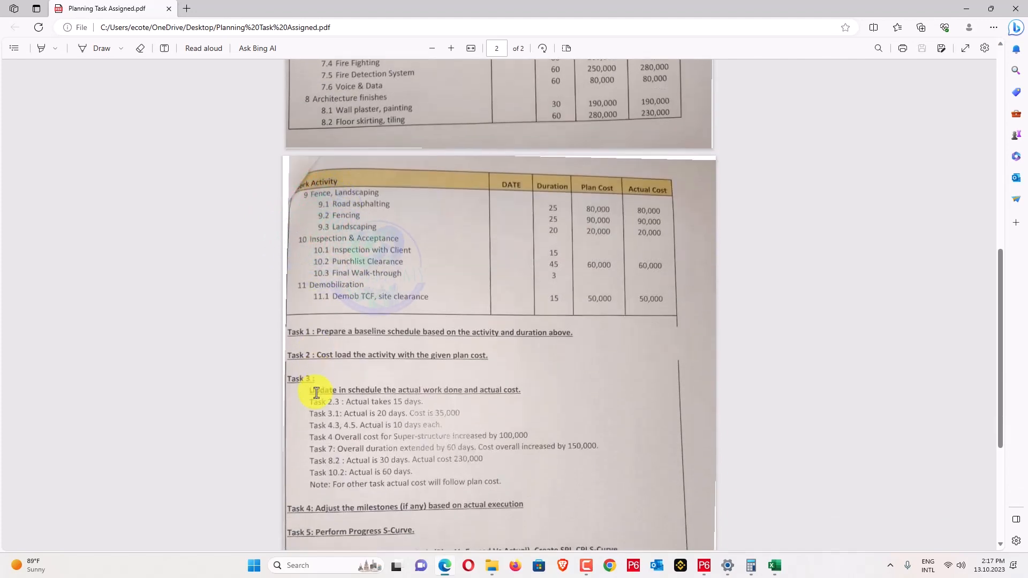
click(967, 8)
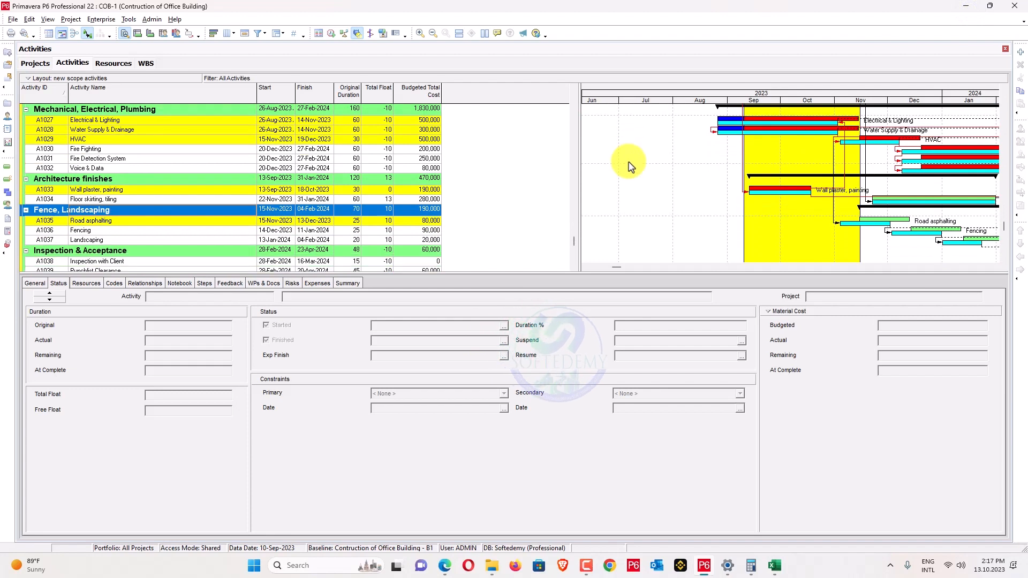
Select Floor skirting, tiling A1034 to view its 60-day duration details.
scroll(610, 196, down, 1)
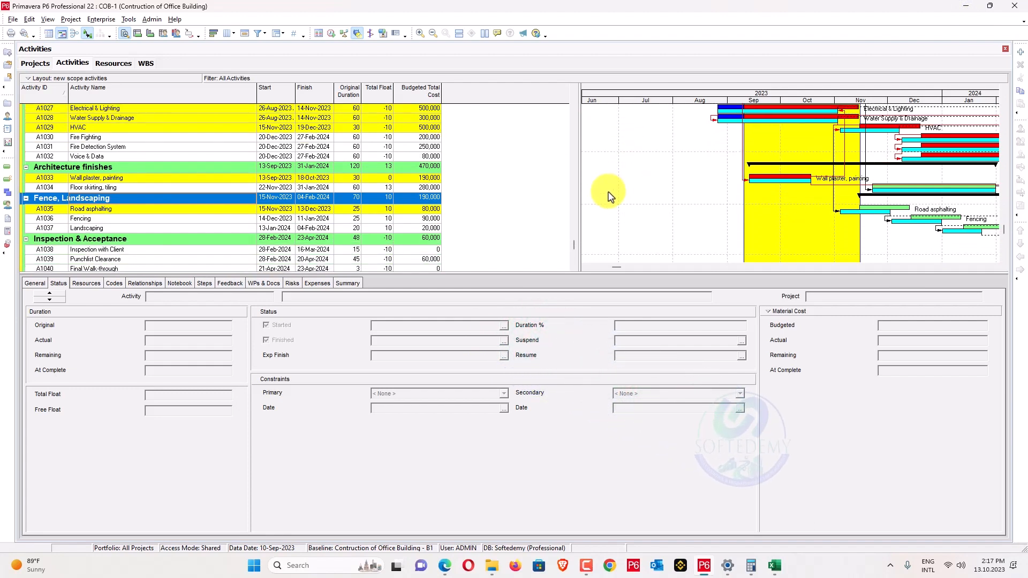
click(247, 187)
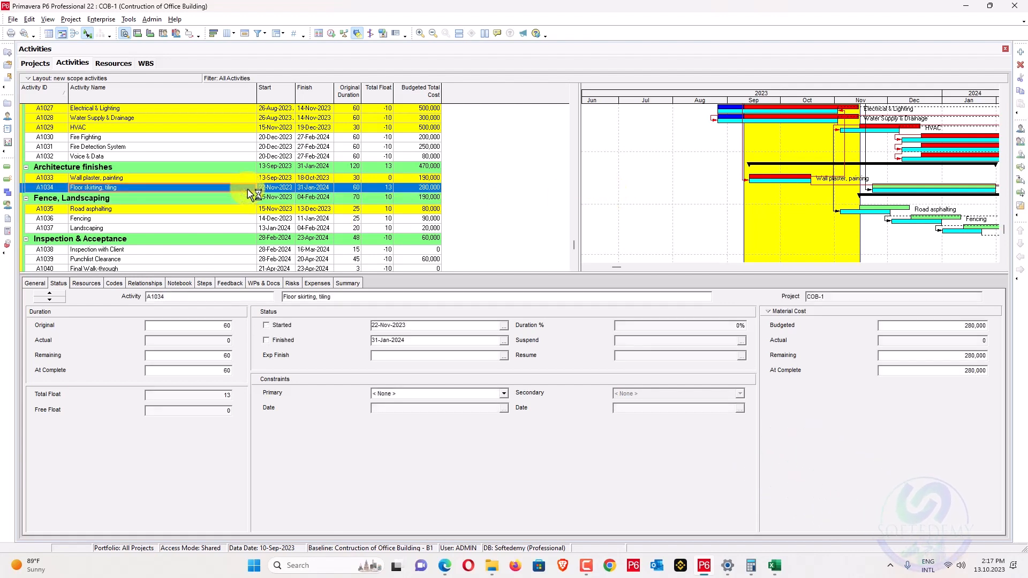
scroll(266, 214, up, 2)
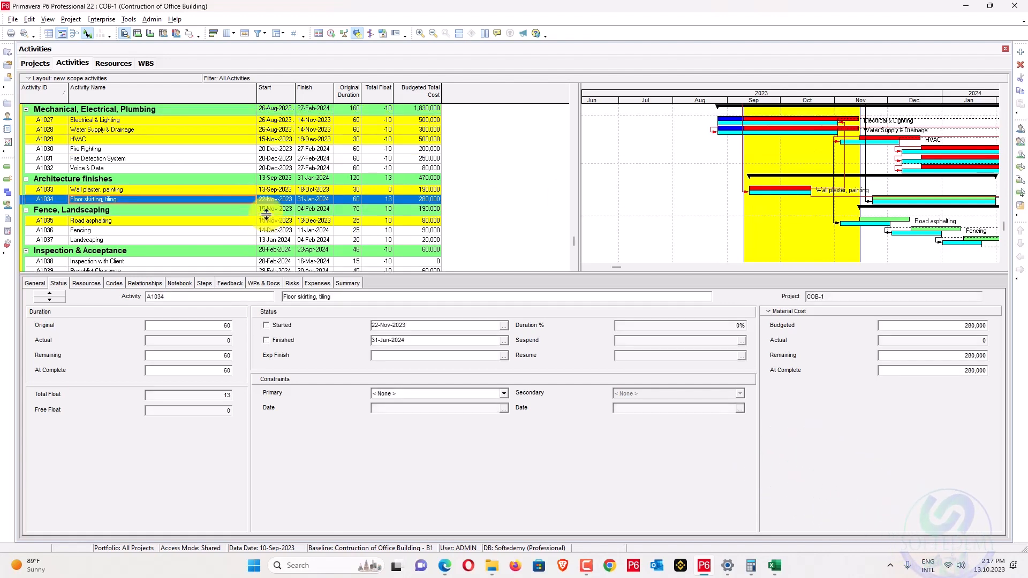
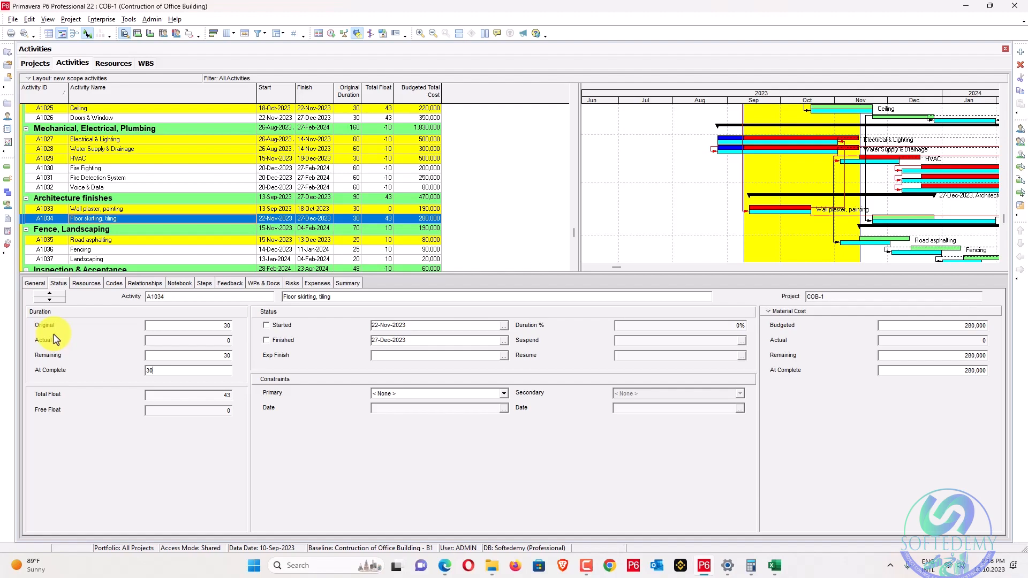
Check the PDF, then set A1034 Floor skirting, tiling's original duration to 60 days.
key(alt+Tab)
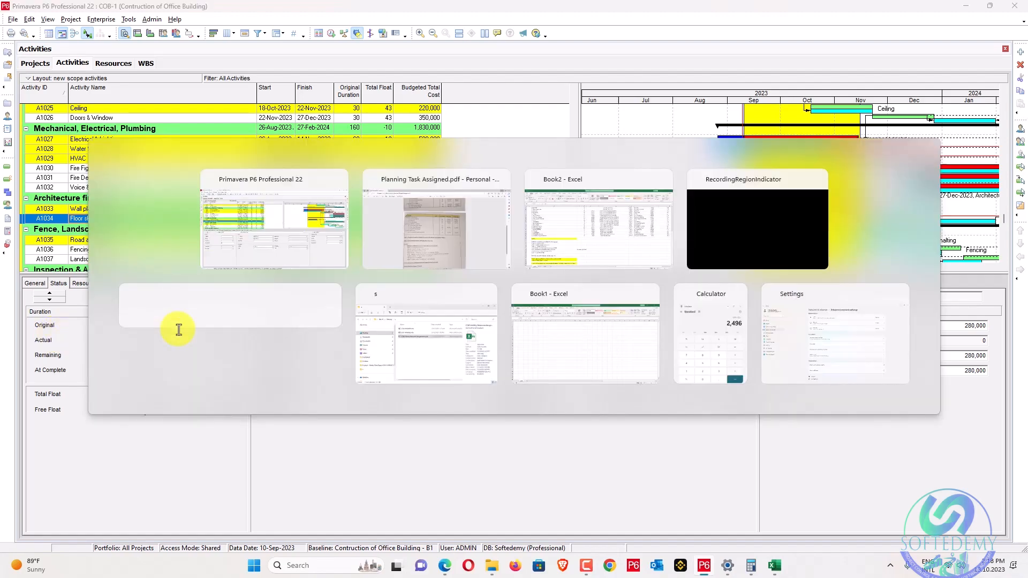
scroll(339, 328, up, 10)
key(alt+Tab)
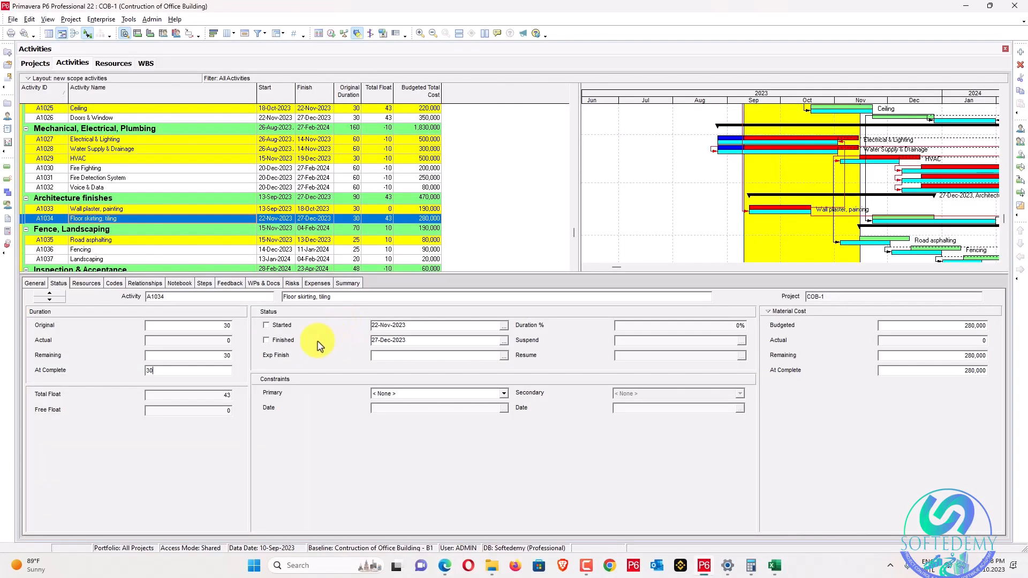
key(alt+Tab)
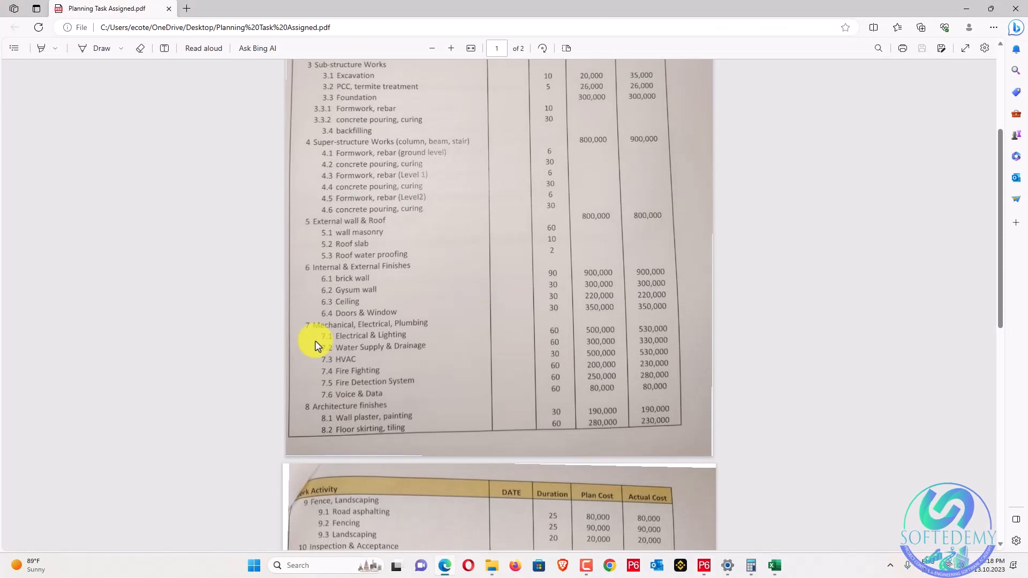
scroll(316, 346, down, 4)
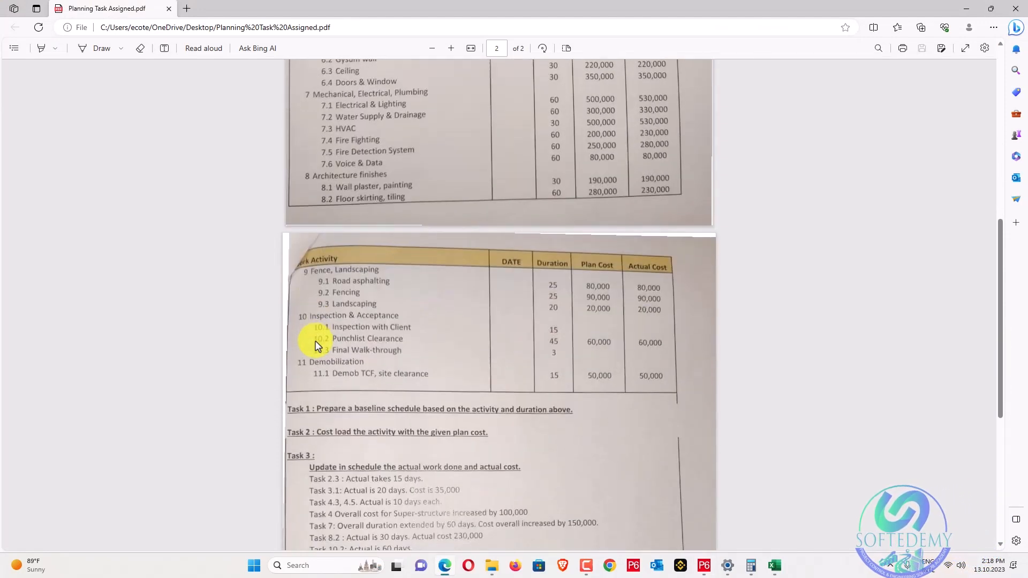
key(alt+Tab)
double_click(213, 325)
text(60)
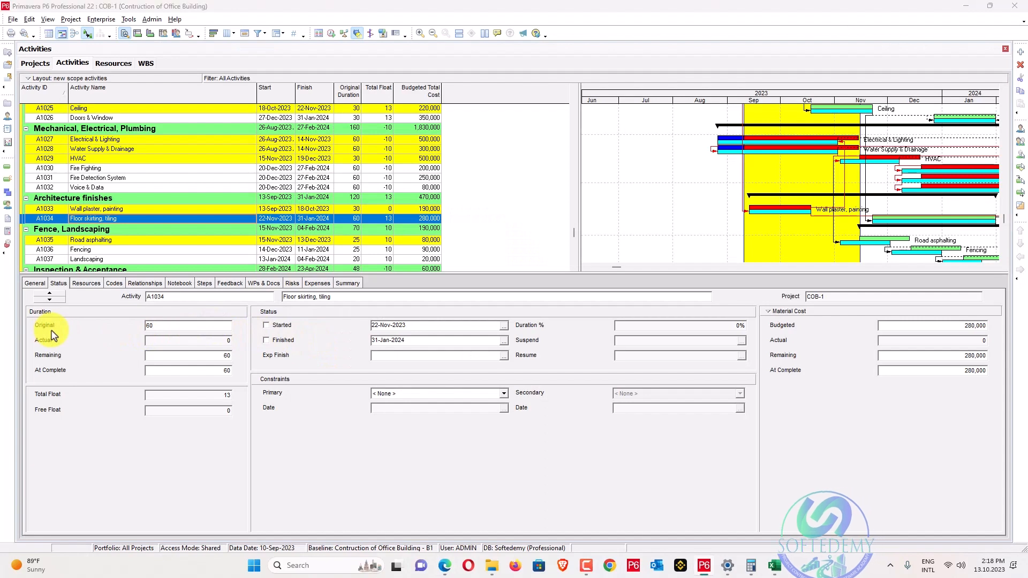
key(alt+Tab)
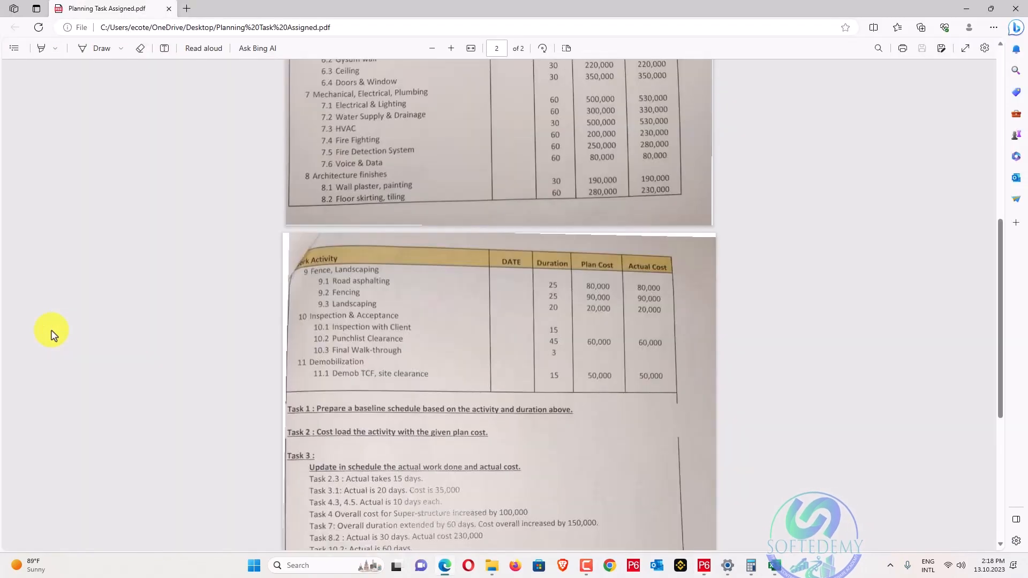
key(alt+Tab)
text(0)
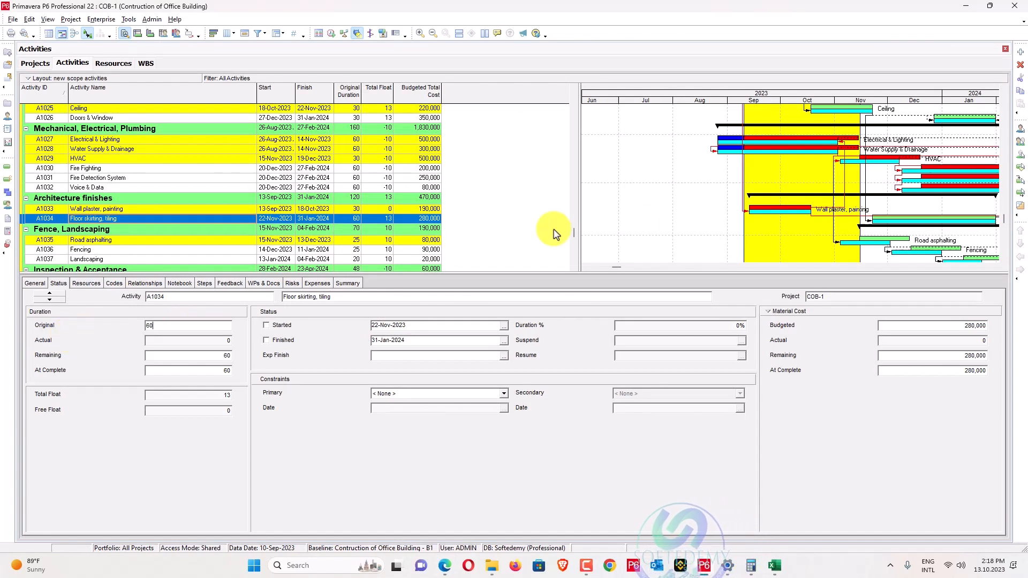
Select the Architecture finishes summary row and browse the Tools menu.
click(861, 195)
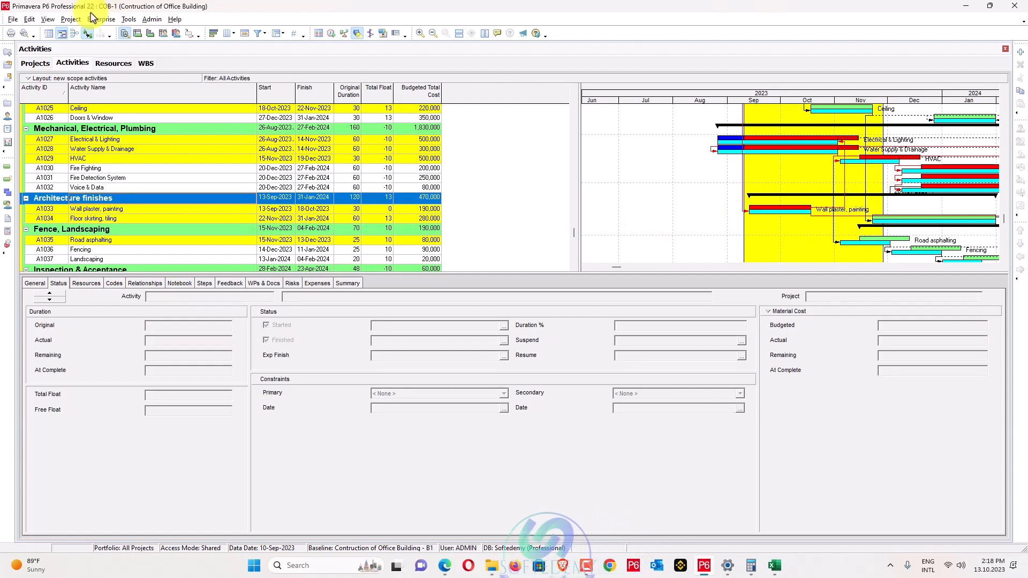
click(74, 18)
mouse_move(93, 23)
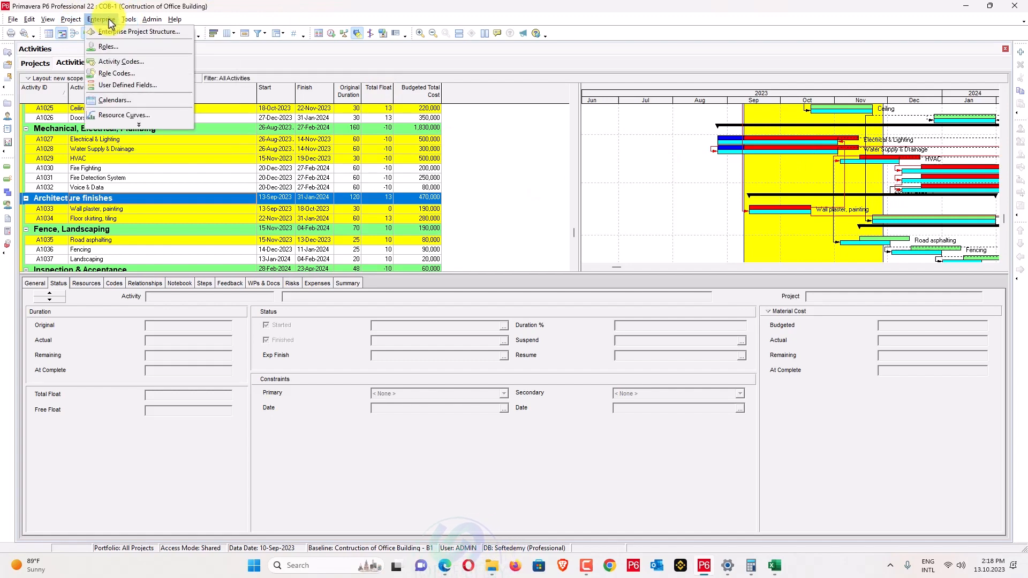
Update progress to 28-Nov-2023 and set HVAC A1029's at-complete duration to 40 days.
click(146, 56)
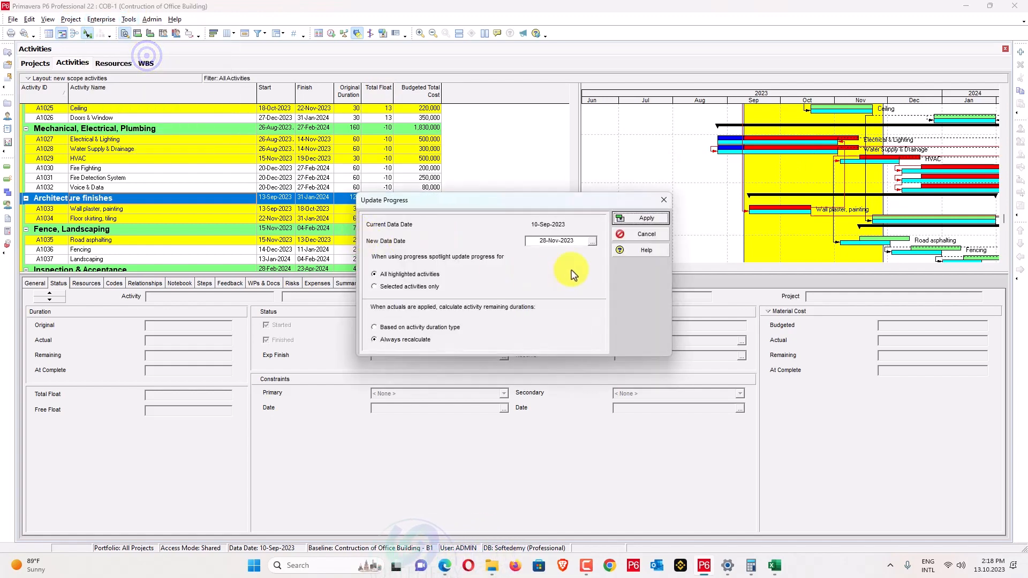
click(626, 219)
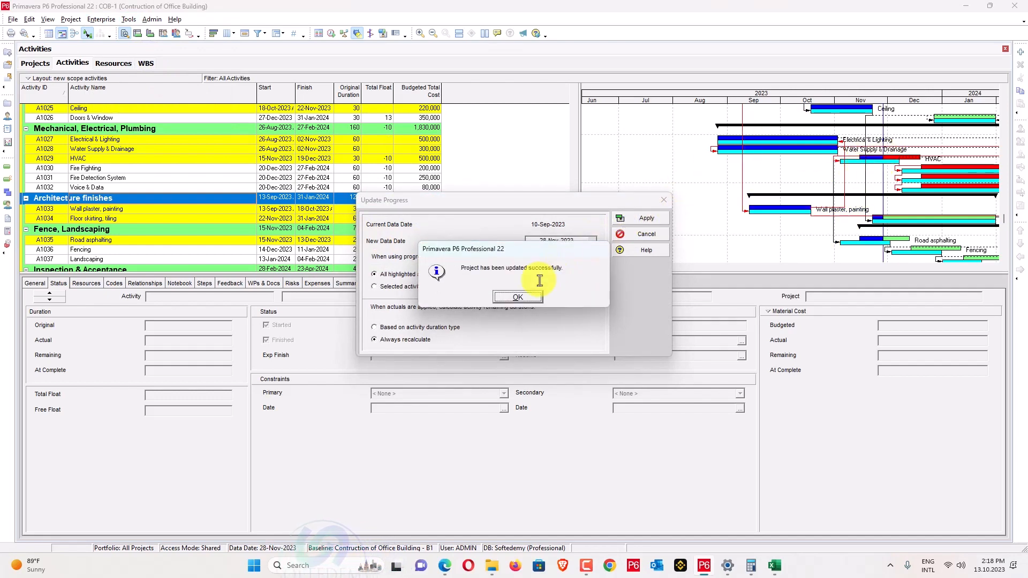
click(517, 297)
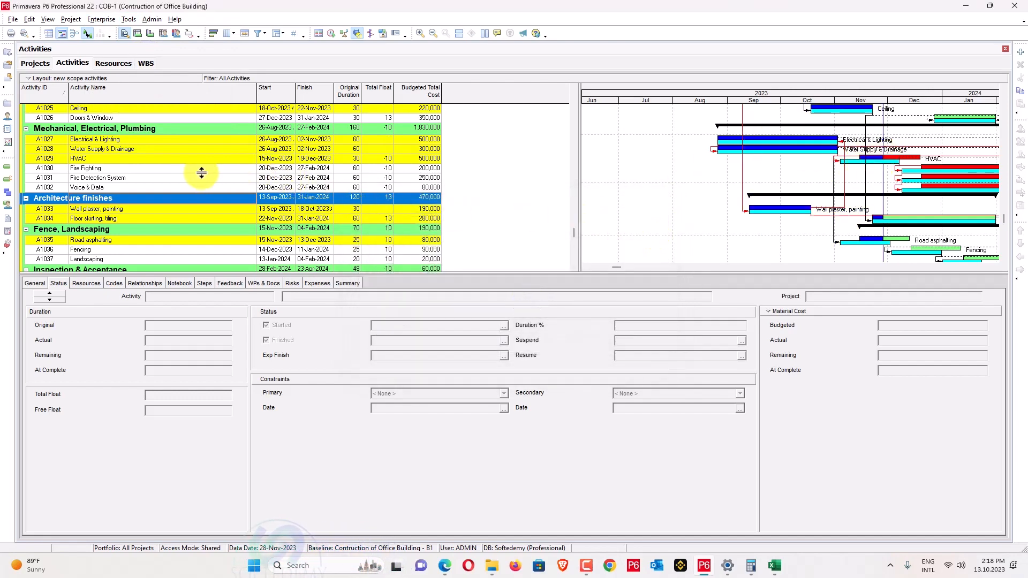
click(200, 160)
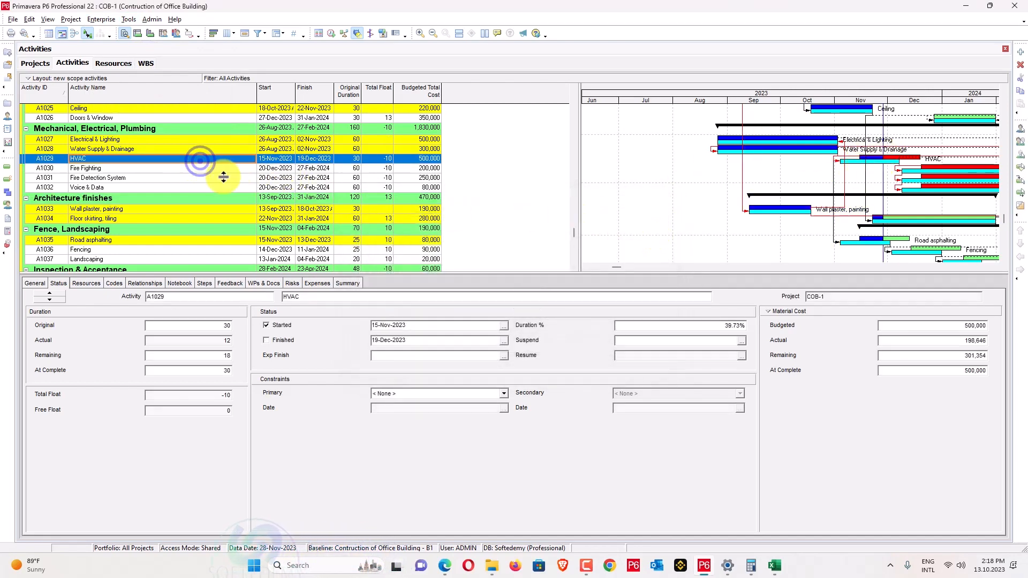
click(219, 371)
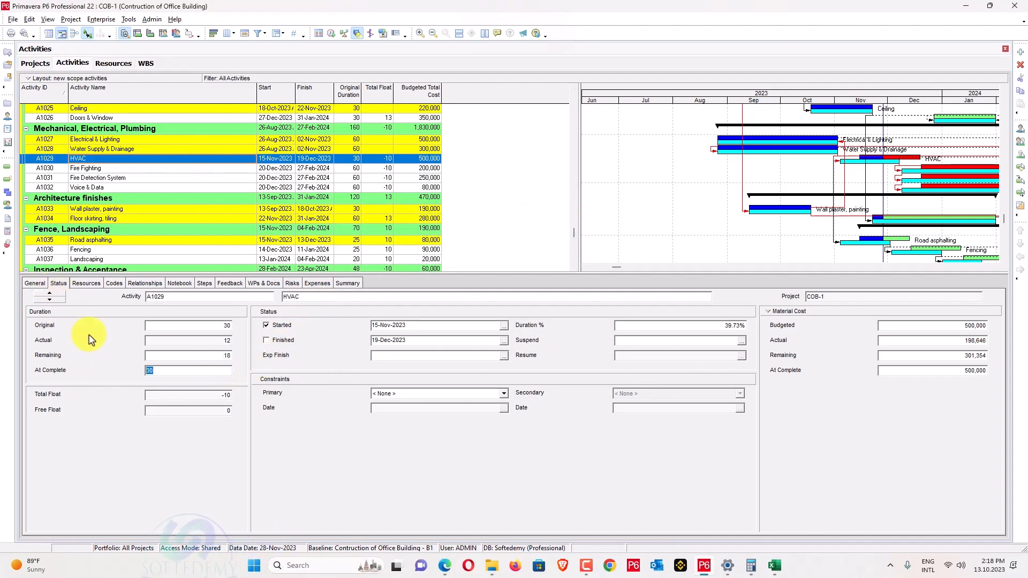
text(4)
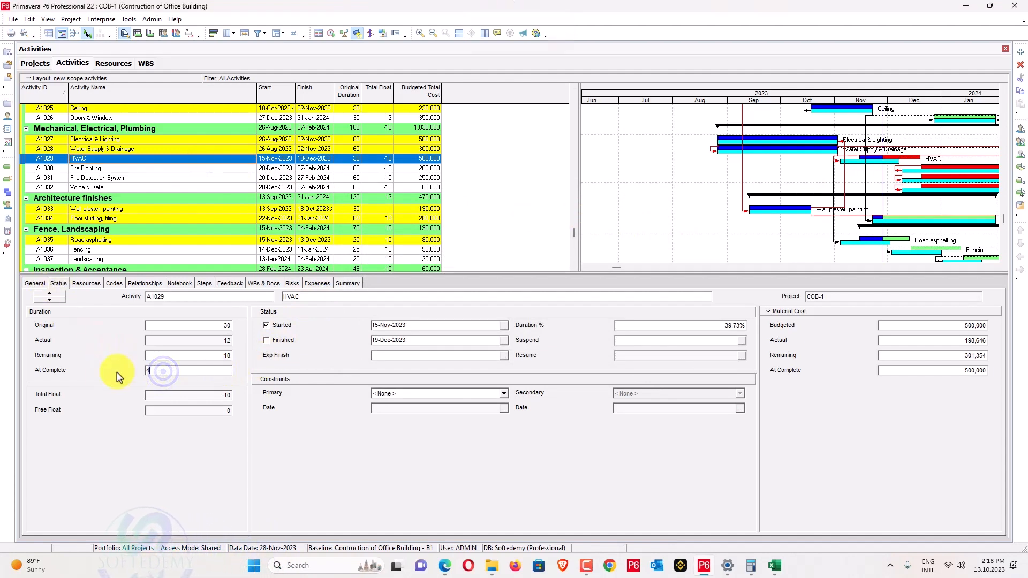
text(0)
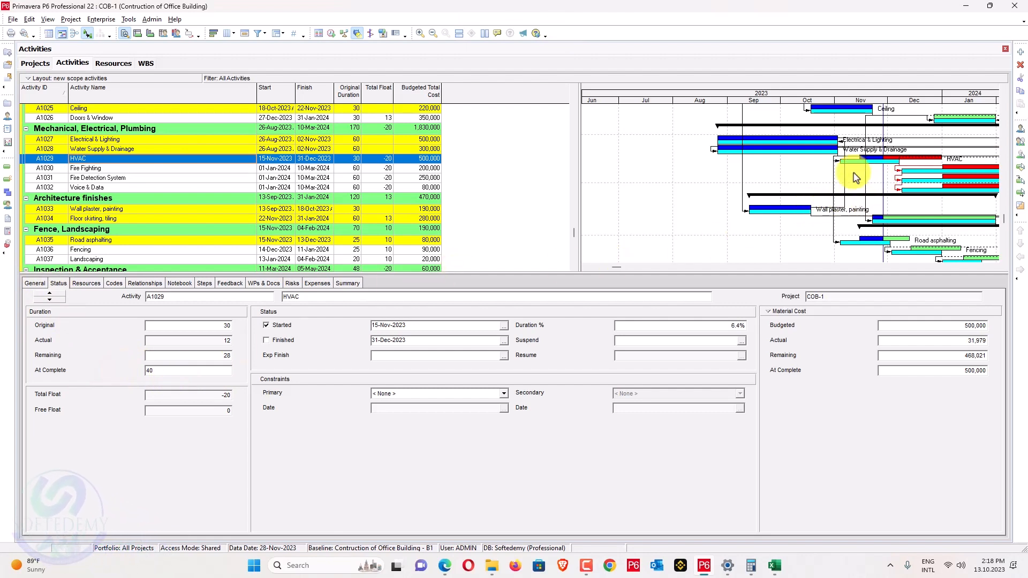
Set A1034's at-complete duration to 30 days and spotlight December to mid-January.
click(96, 219)
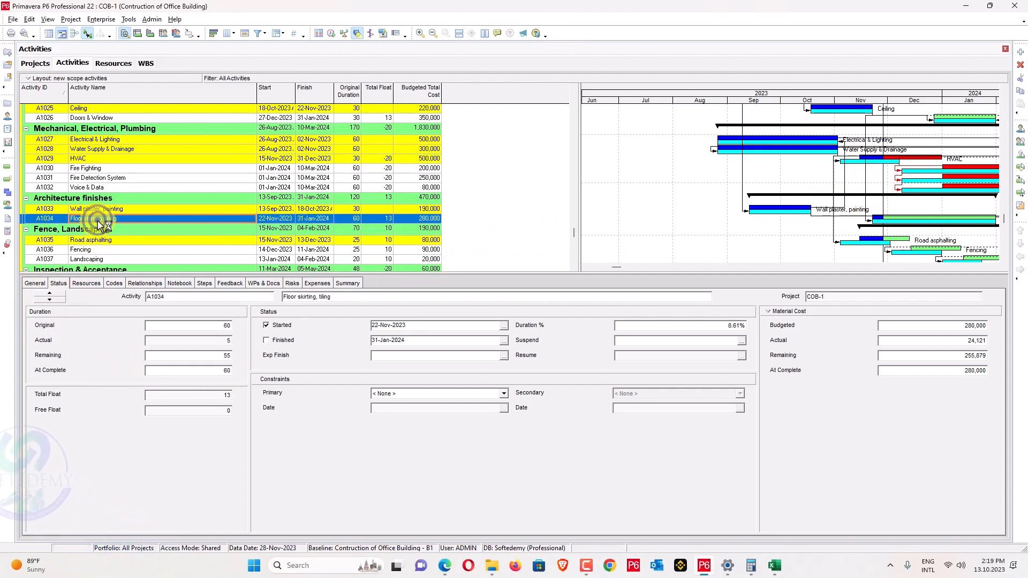
click(216, 369)
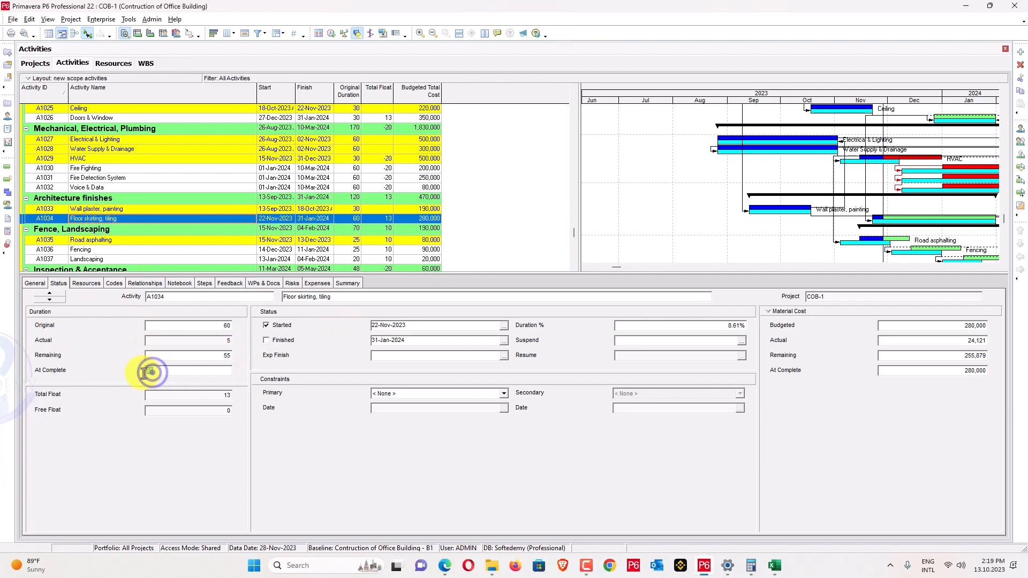
key(alt+Tab)
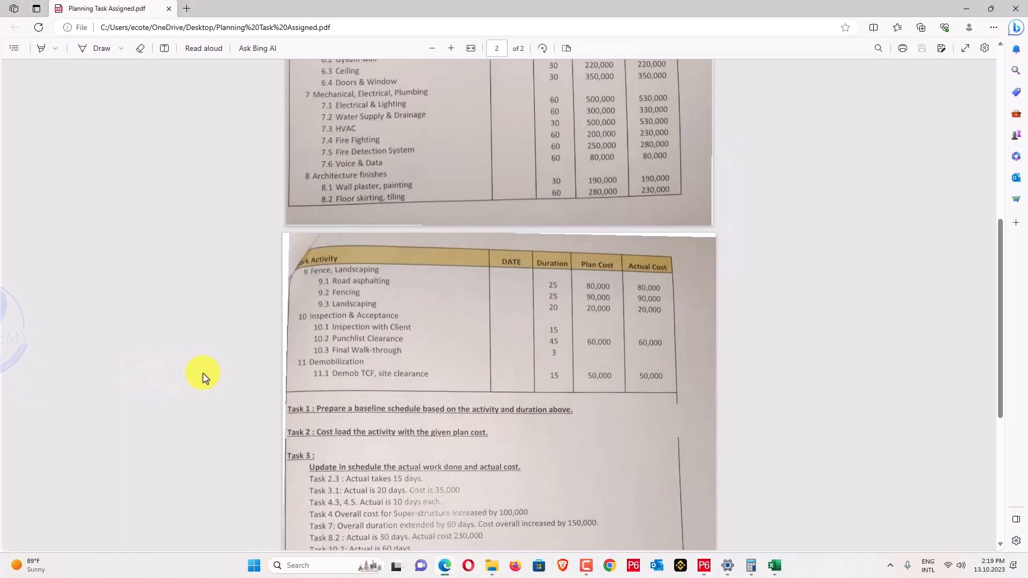
scroll(270, 470, down, 3)
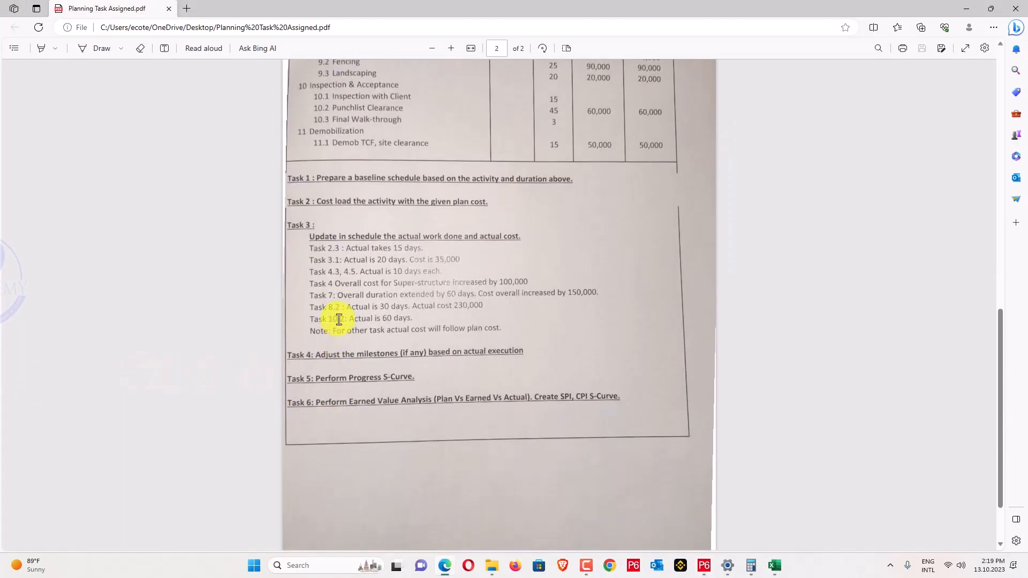
key(alt+Tab)
key(alt+Tab)
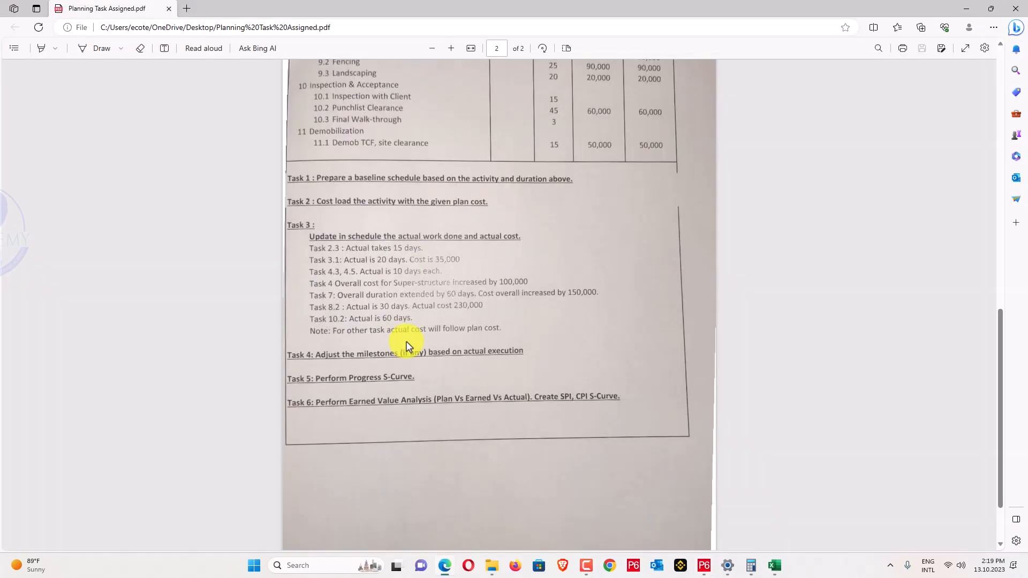
scroll(407, 347, up, 3)
key(alt+Tab)
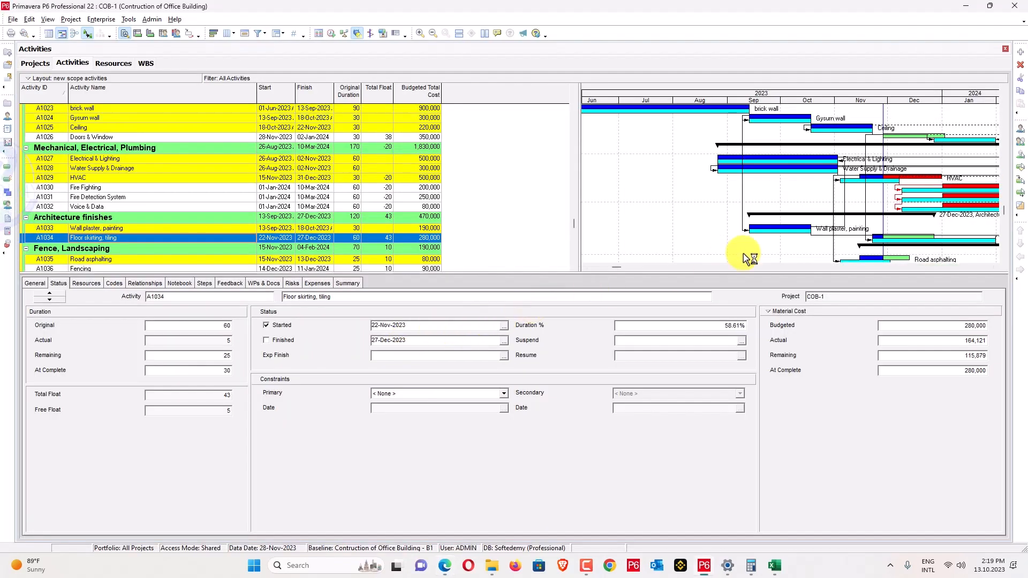
scroll(783, 236, up, 1)
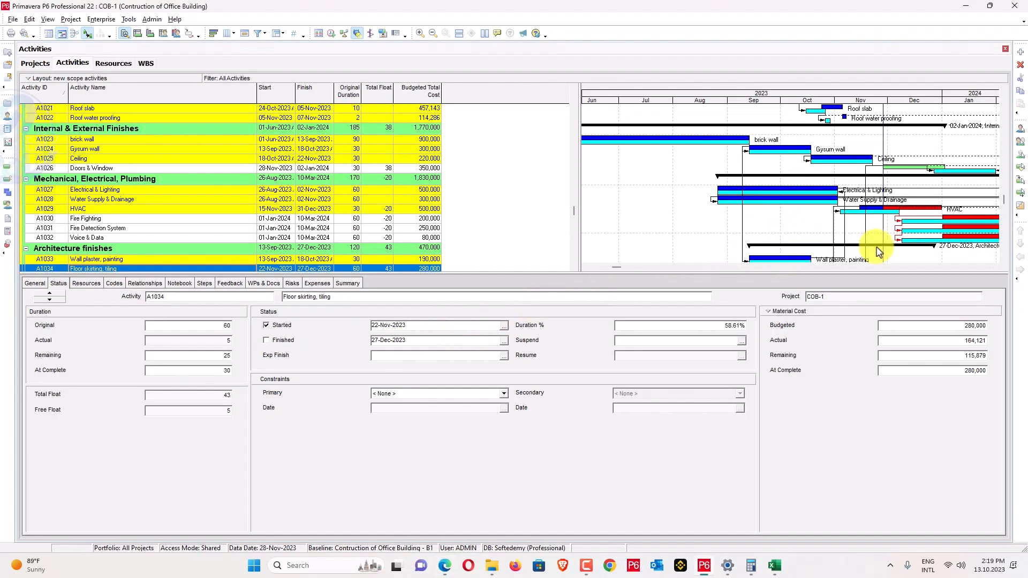
scroll(900, 266, down, 1)
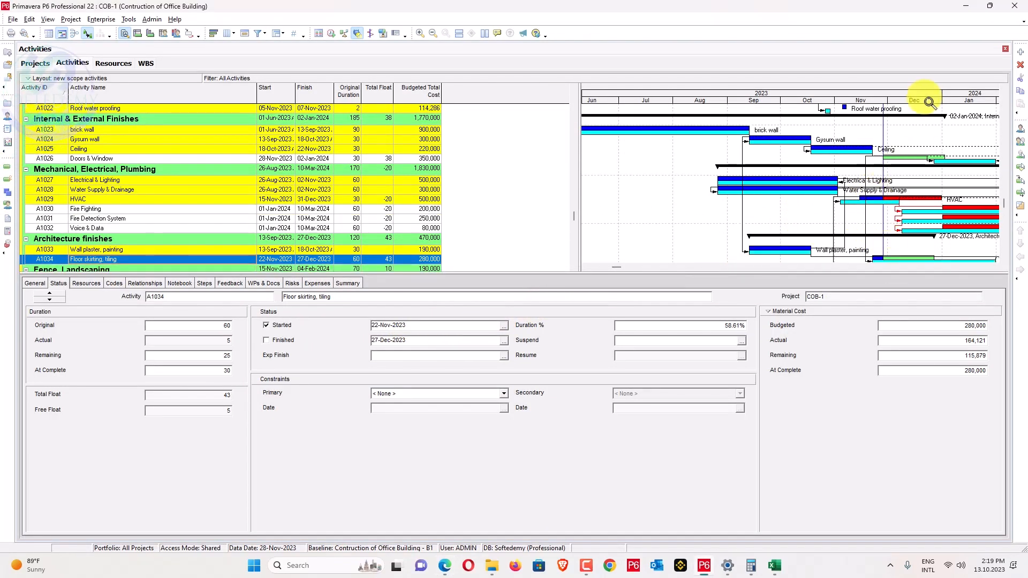
drag(929, 100, 746, 97)
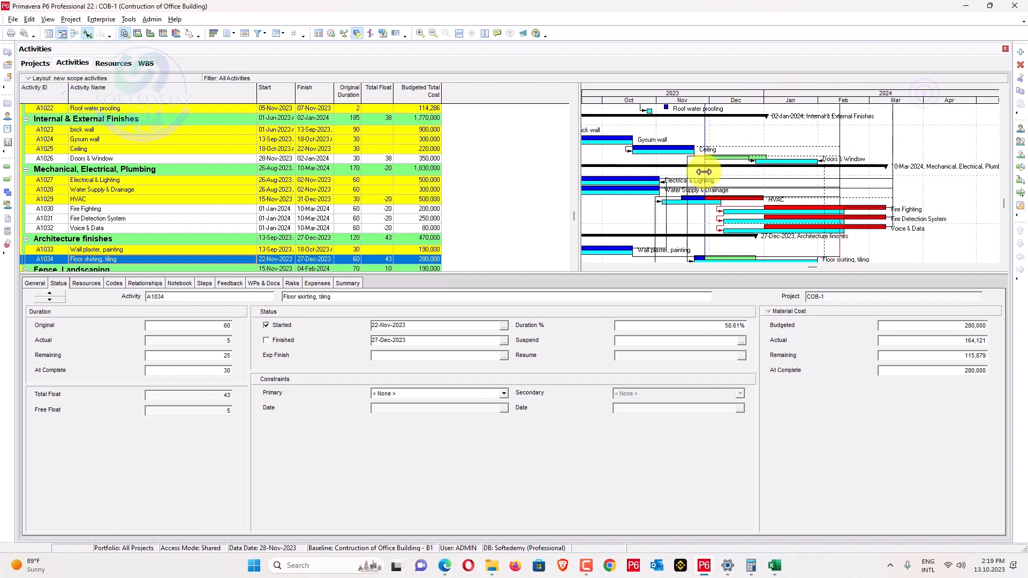
drag(703, 172, 801, 174)
Apply Update Progress with a new data date of 19-Jan-2024.
click(51, 19)
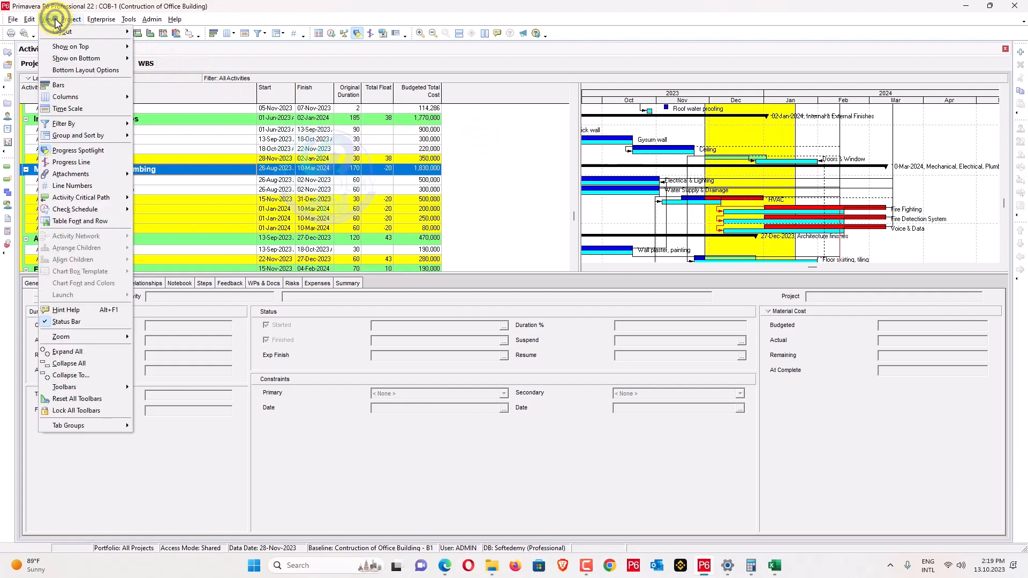
mouse_move(72, 20)
mouse_move(128, 19)
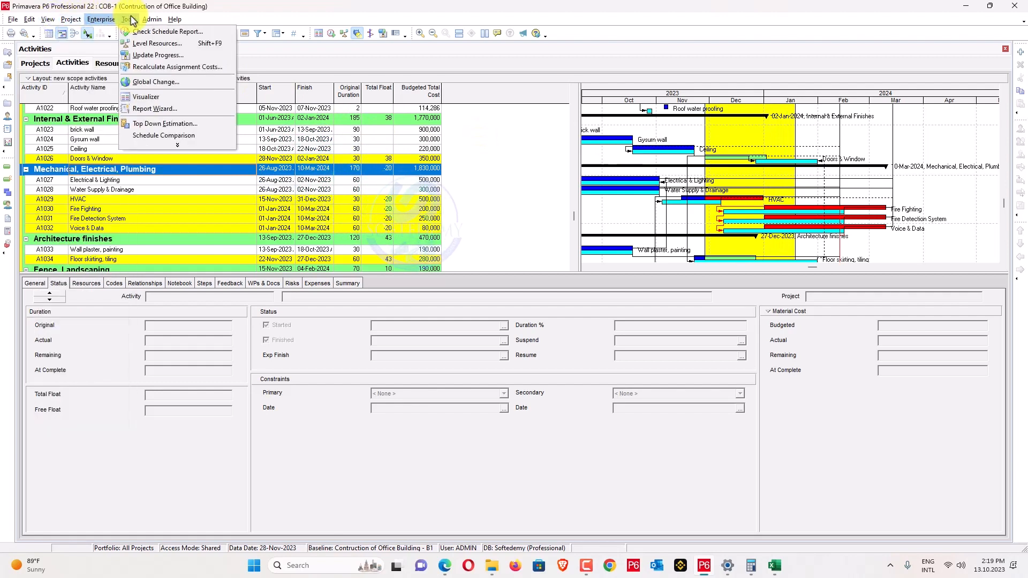
click(154, 55)
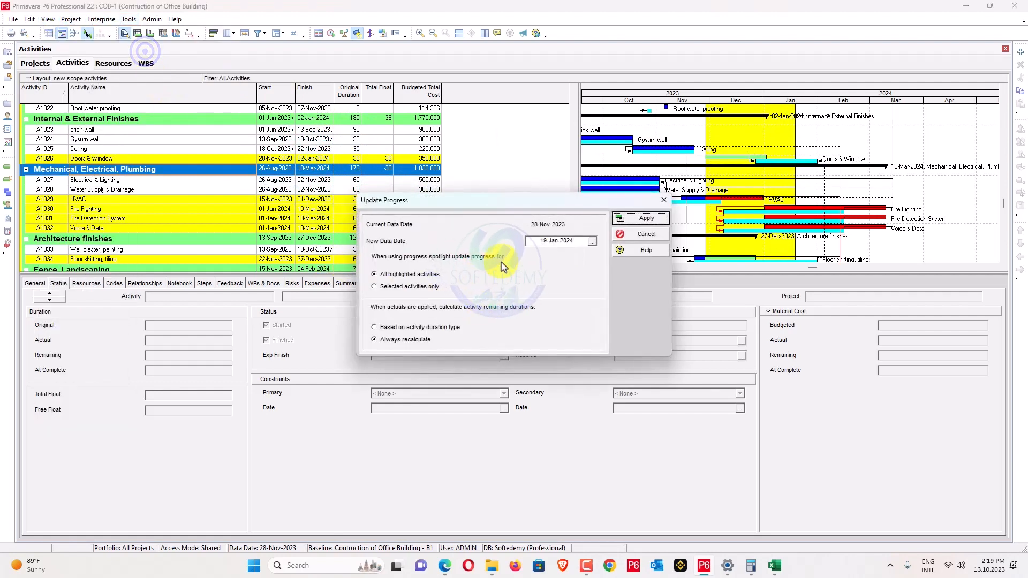
click(640, 220)
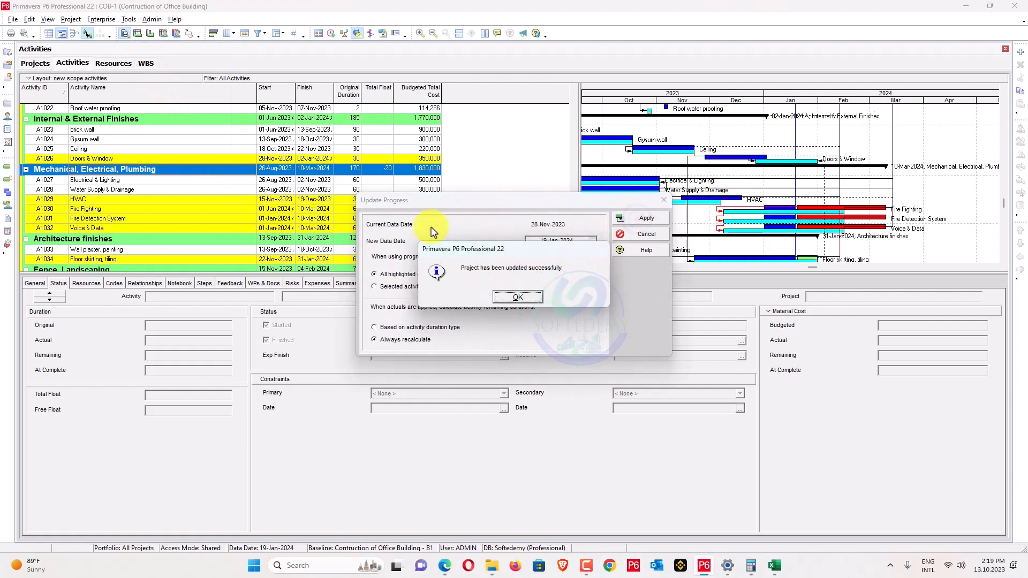
click(518, 297)
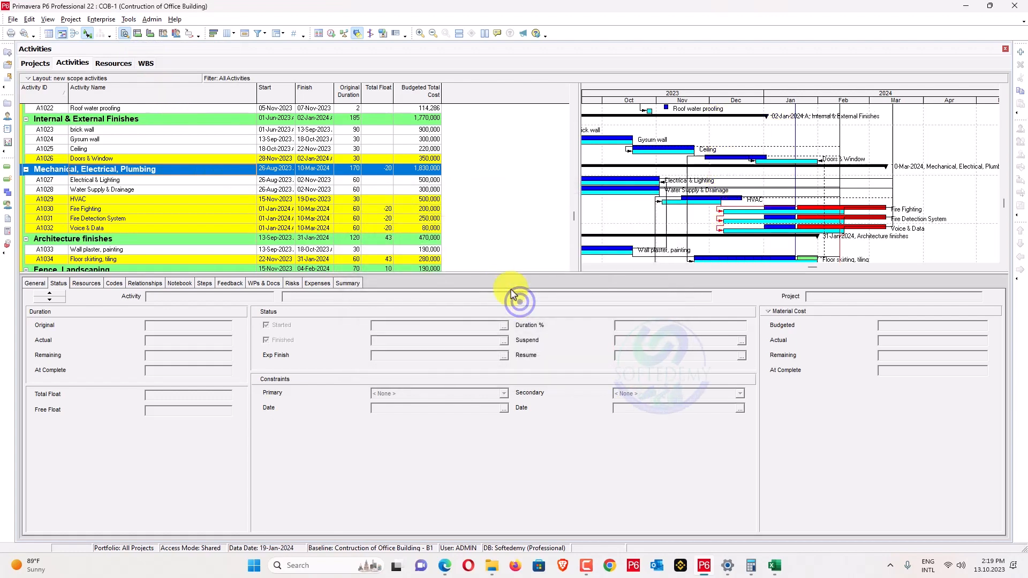
Set Fire Fighting A1030's at-complete duration to 70, check A1031 and A1032, spotlight to 21-Mar-2024.
click(386, 210)
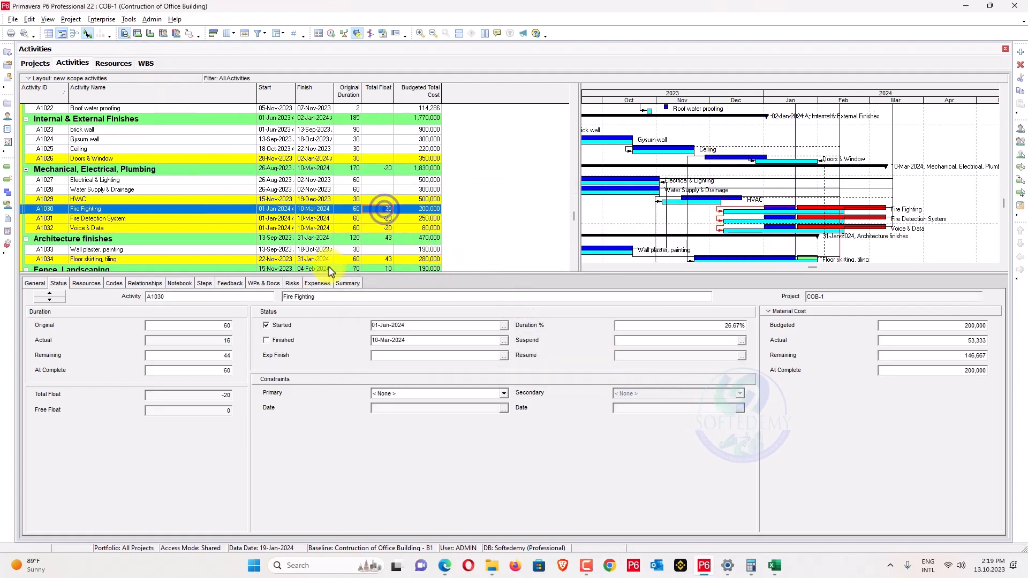
click(217, 370)
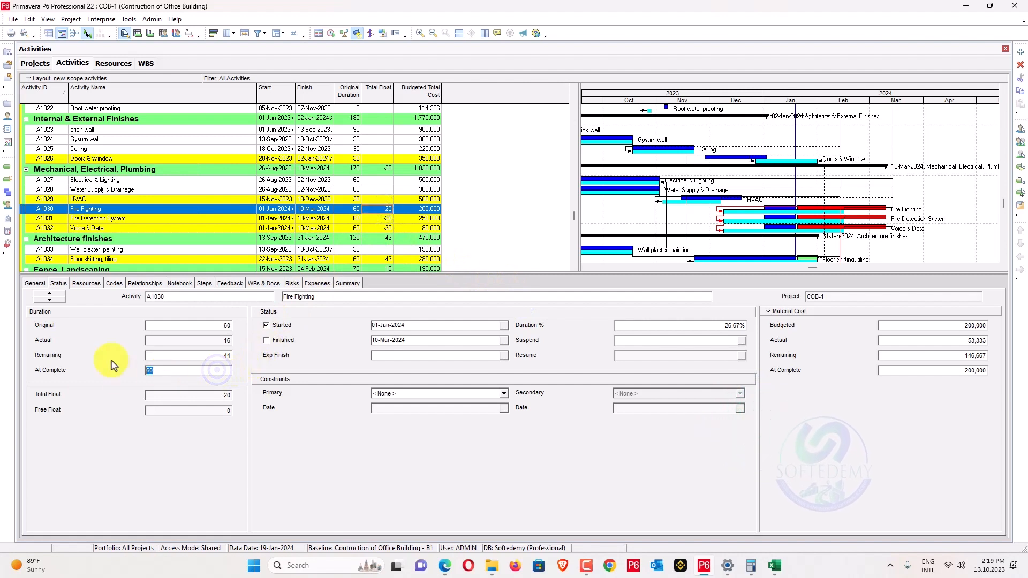
text(70)
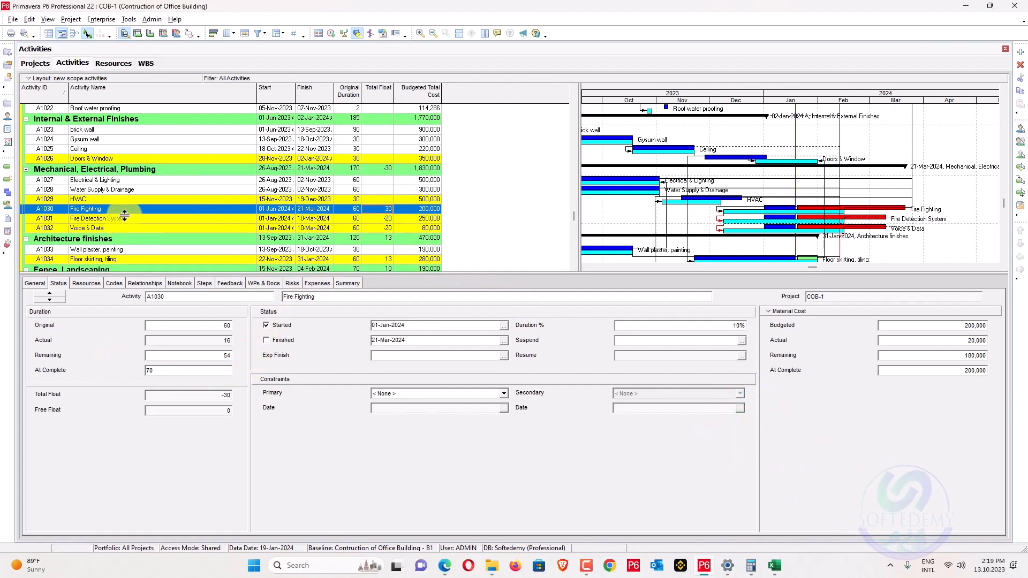
click(124, 218)
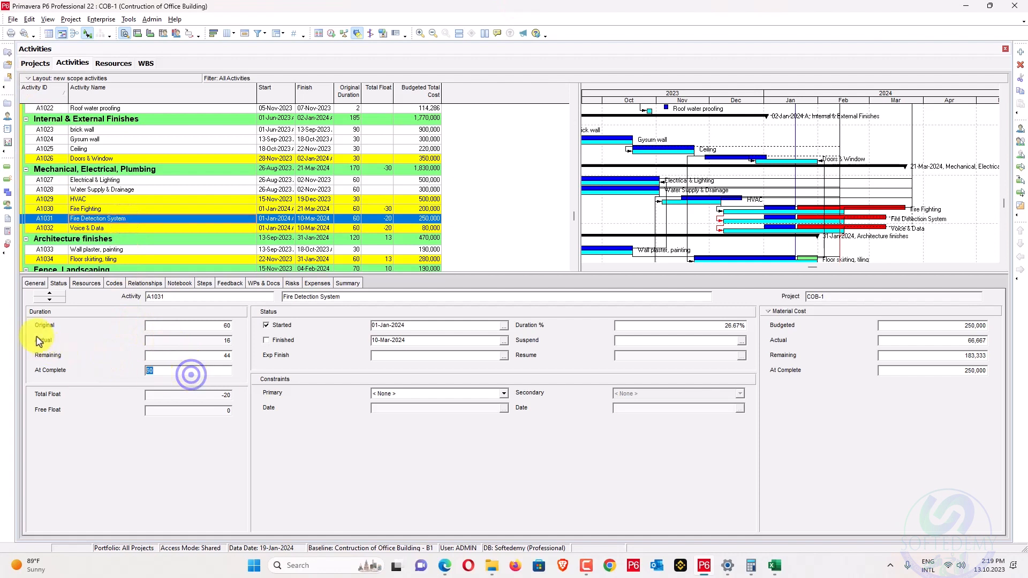
click(146, 228)
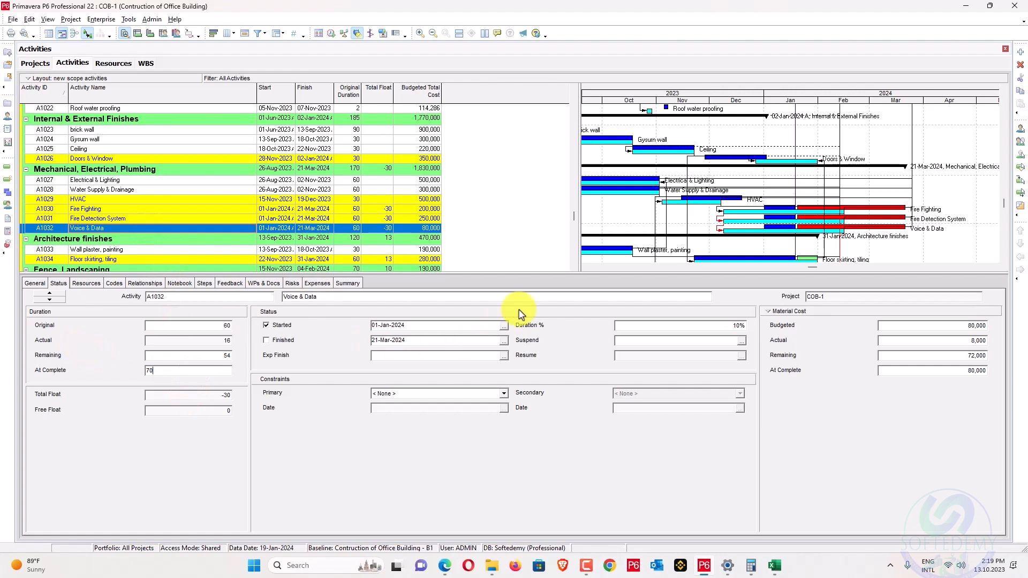
scroll(707, 230, down, 1)
drag(795, 210, 911, 211)
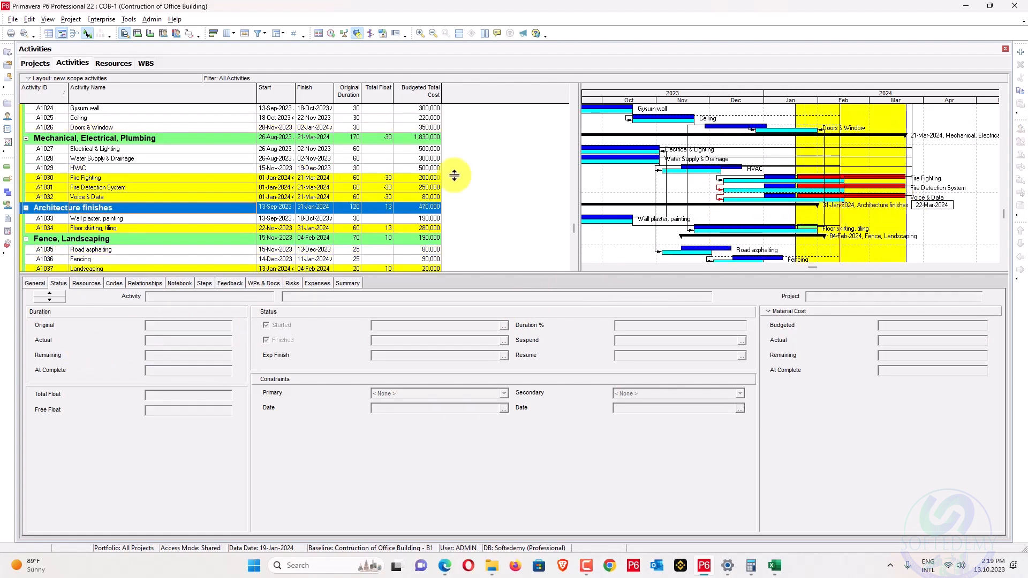
Run Tools > Update Progress with the new data date 22-Mar-2024 and confirm.
scroll(536, 123, down, 2)
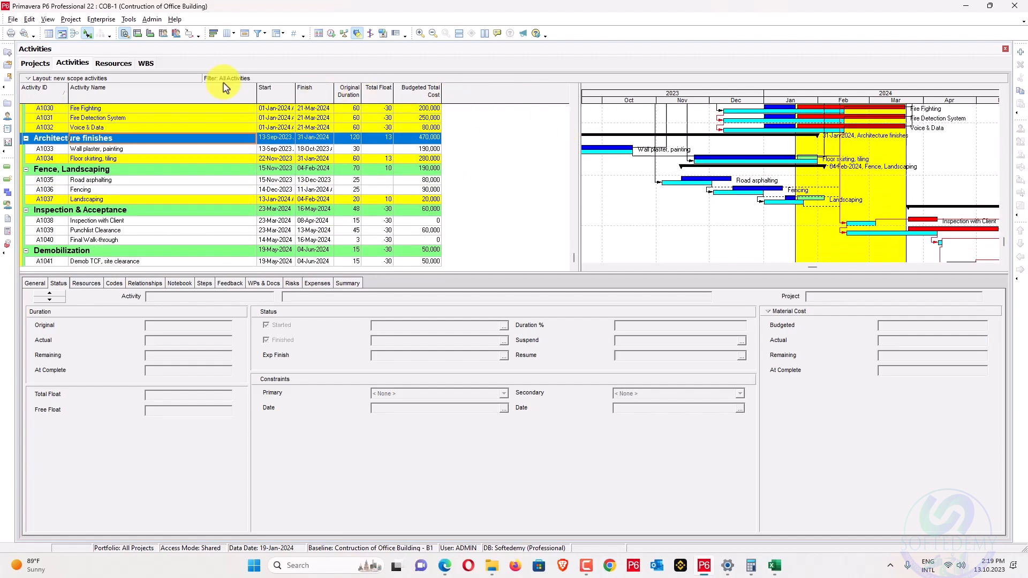
click(99, 19)
mouse_move(130, 22)
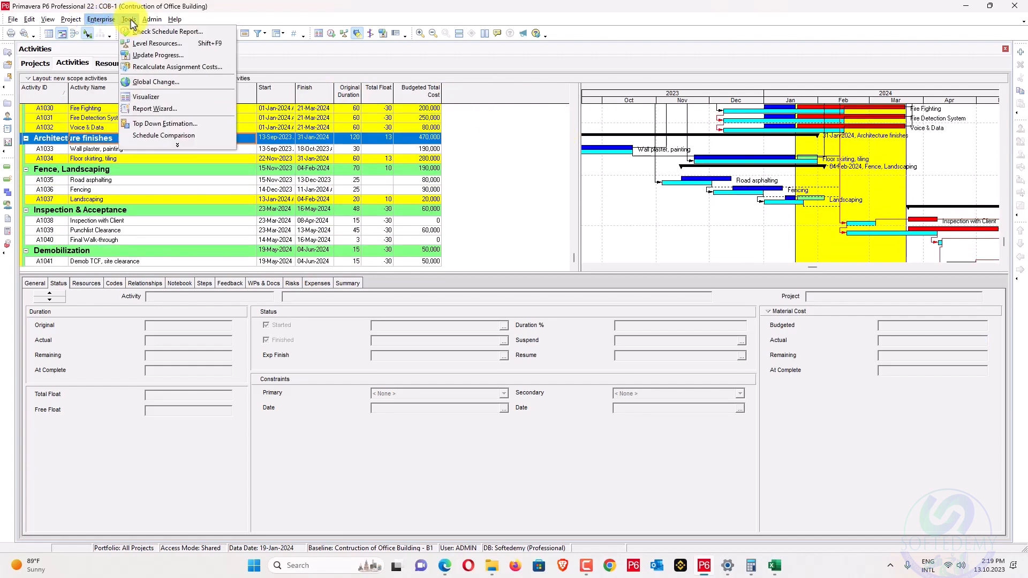
click(145, 57)
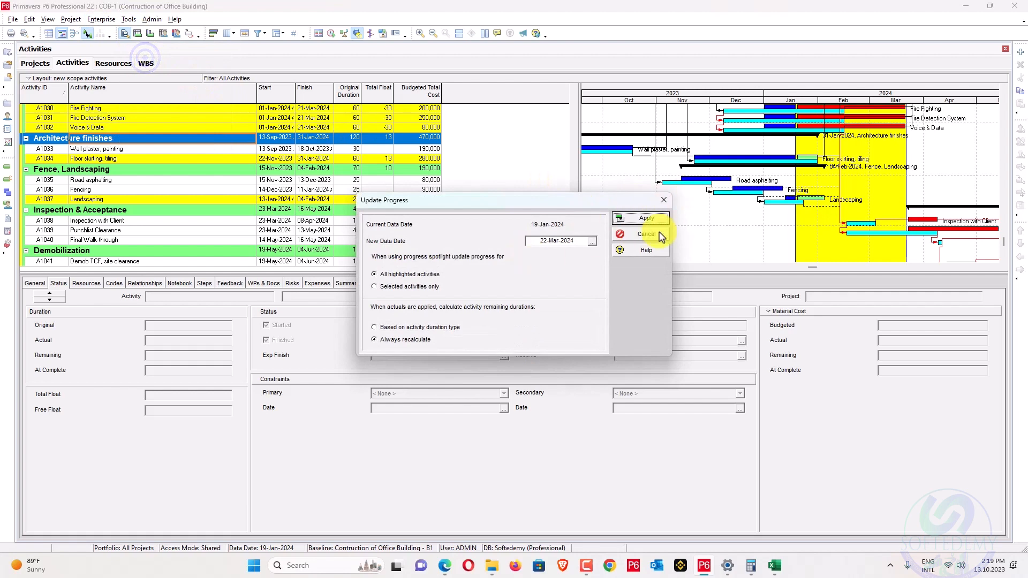
click(649, 217)
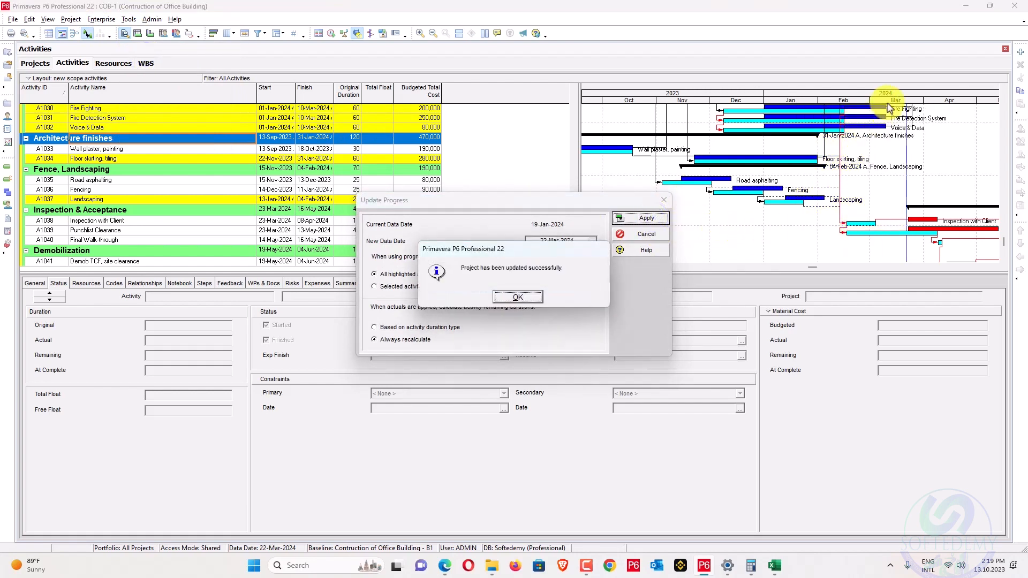
click(534, 297)
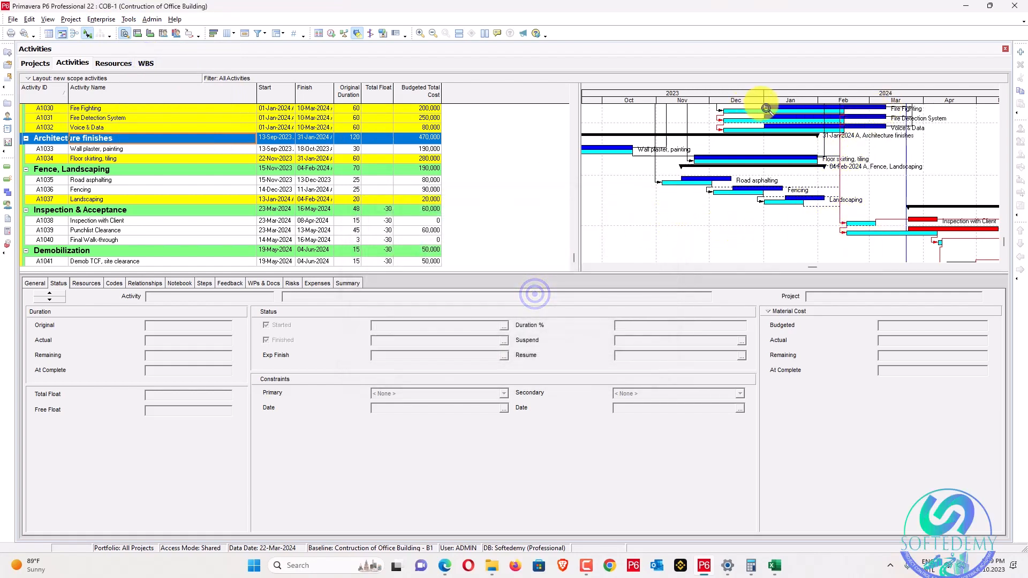
drag(795, 92, 625, 102)
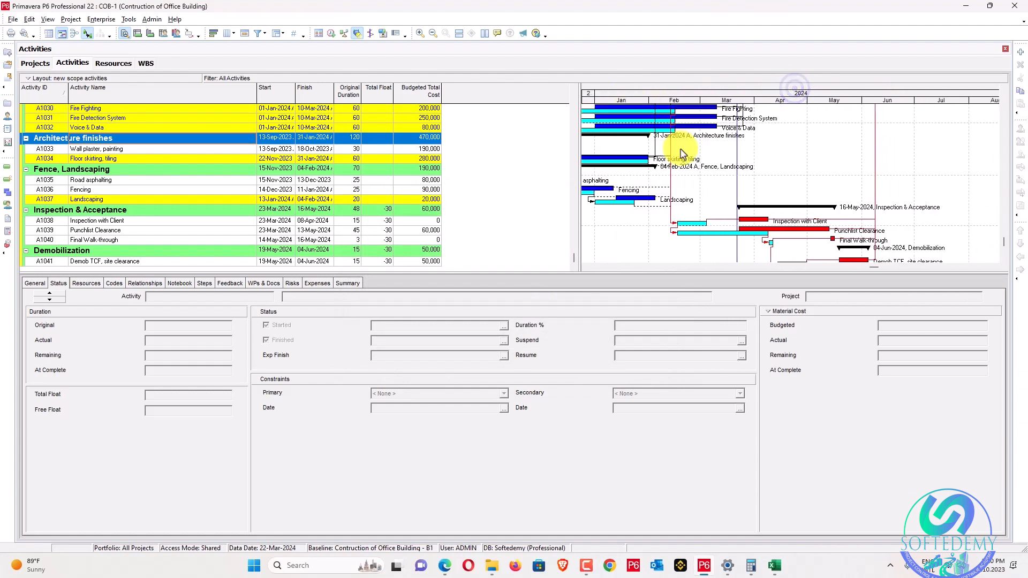
scroll(725, 179, down, 2)
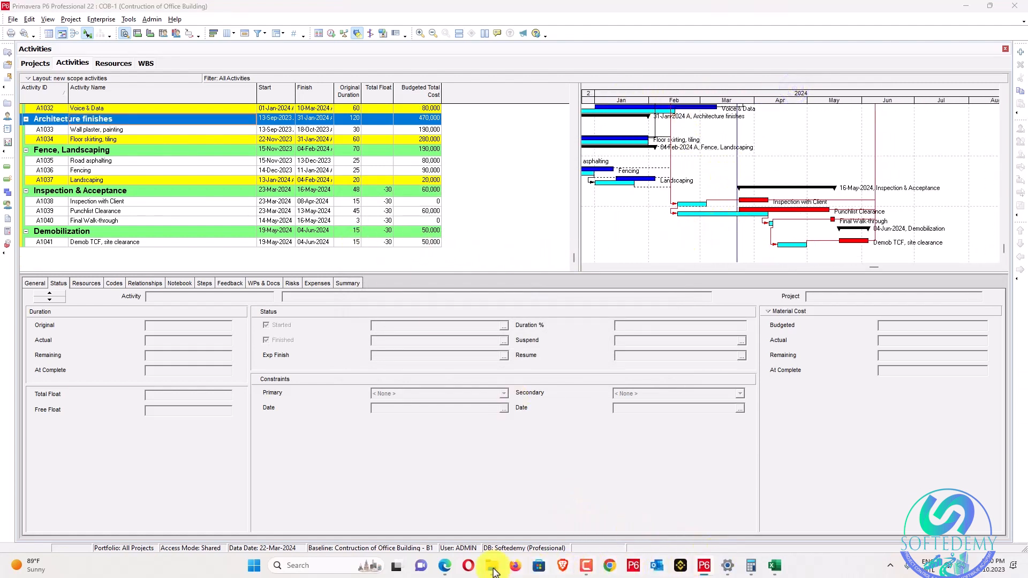
click(444, 565)
scroll(342, 397, down, 2)
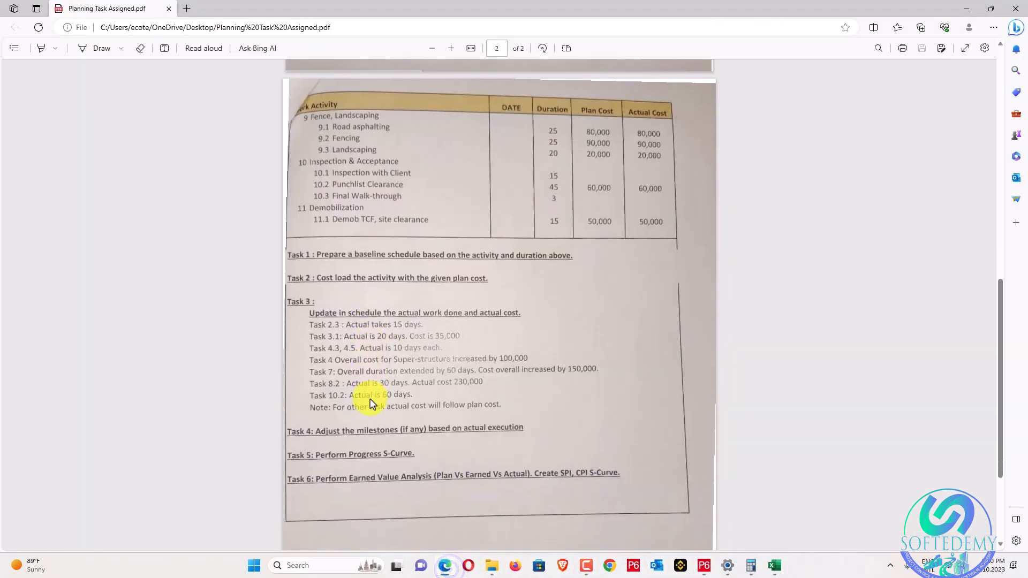
scroll(365, 402, up, 1)
scroll(372, 404, up, 1)
scroll(372, 404, down, 2)
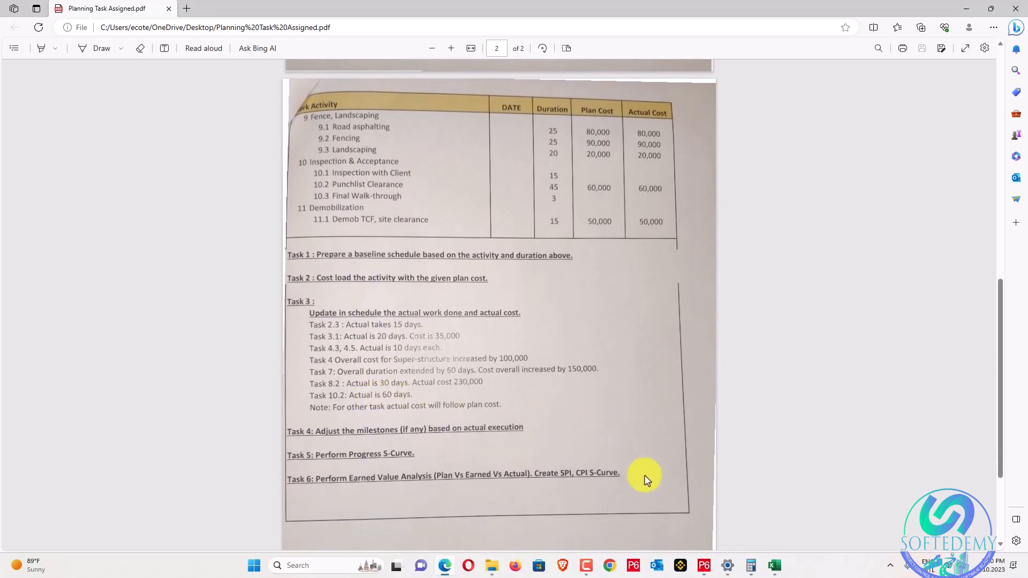
click(768, 569)
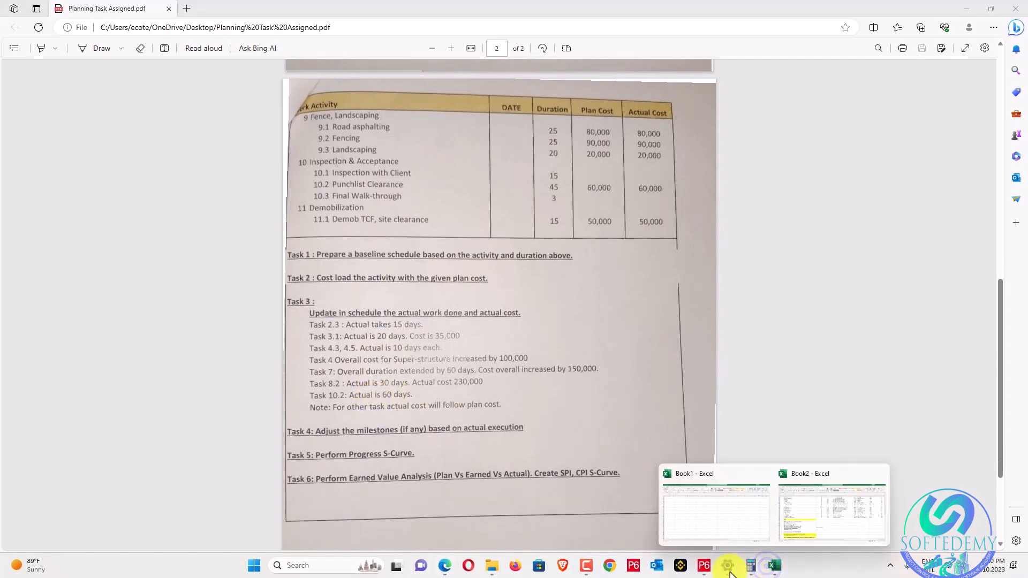
click(703, 567)
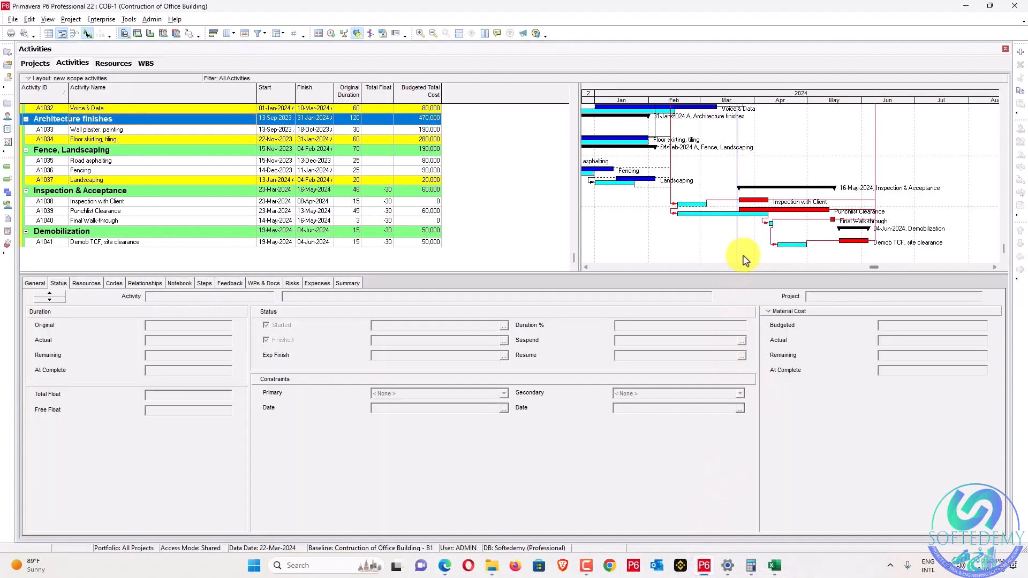
Apply Update Progress with a data date of 26-Apr-2024.
drag(737, 249, 799, 239)
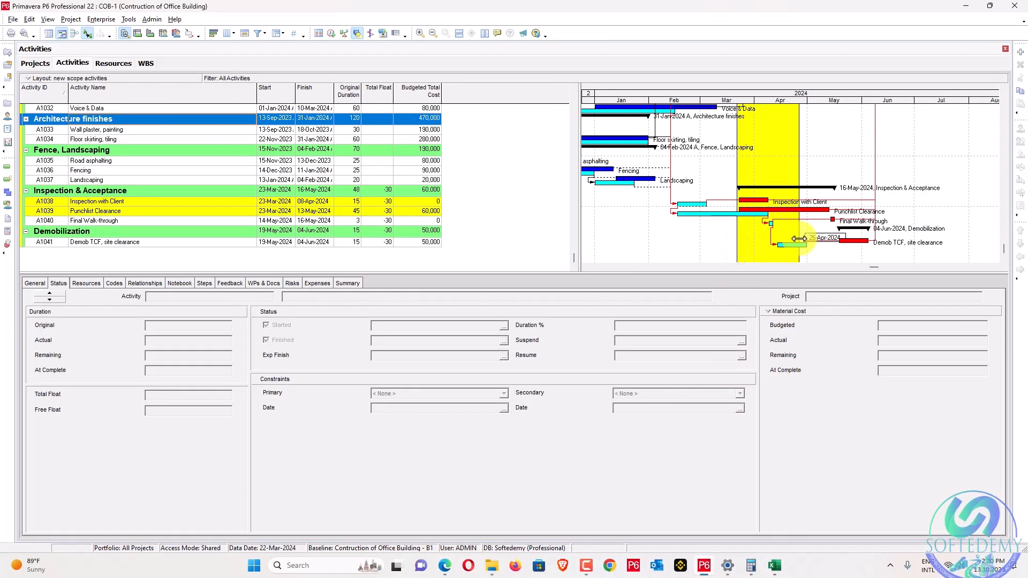
click(134, 20)
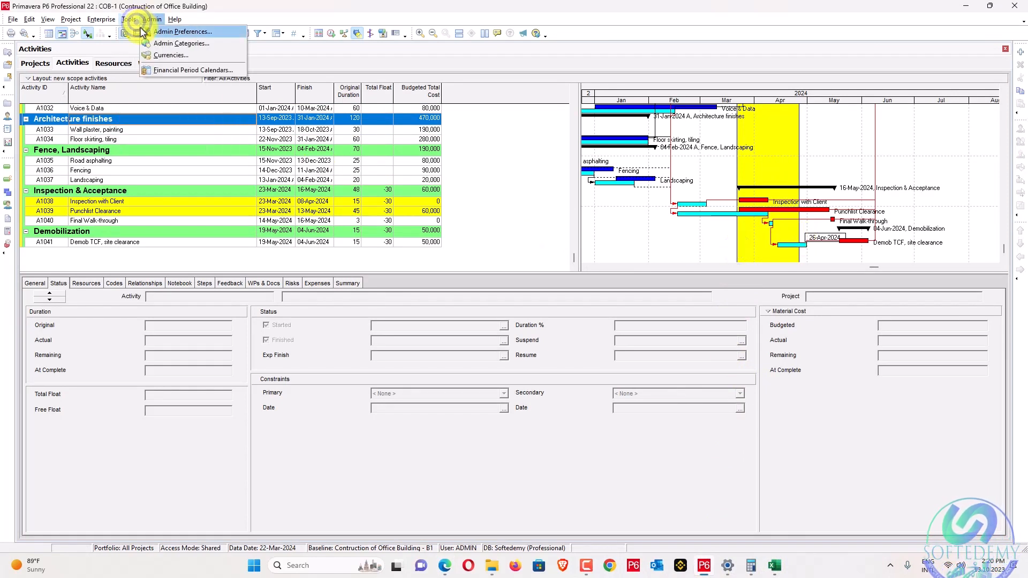
click(142, 58)
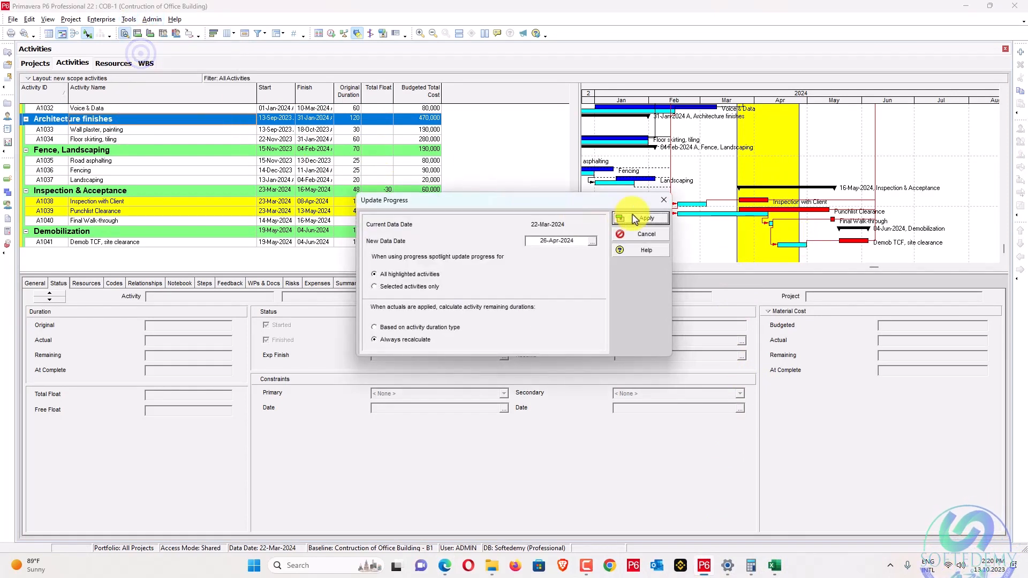
click(635, 219)
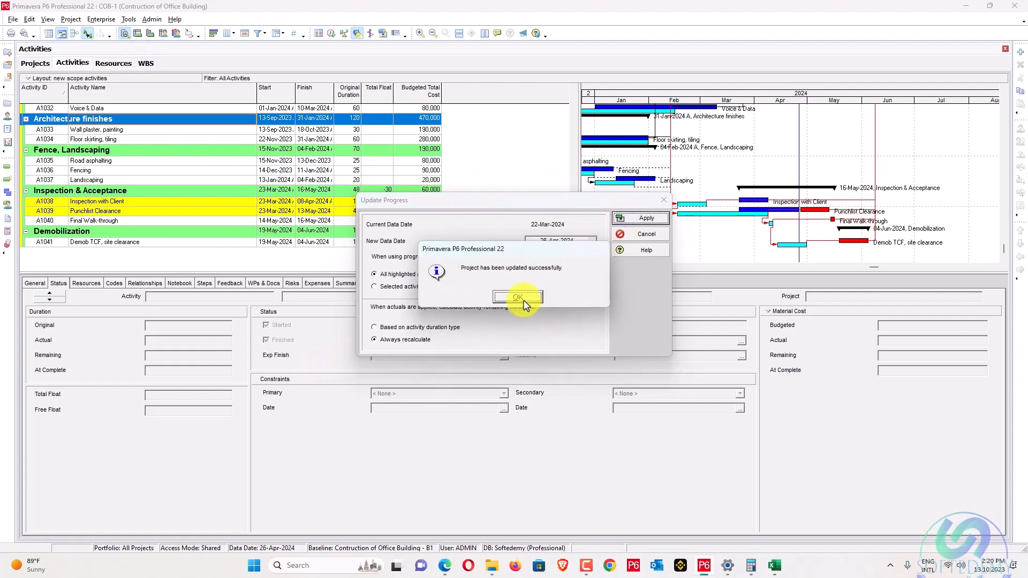
click(524, 304)
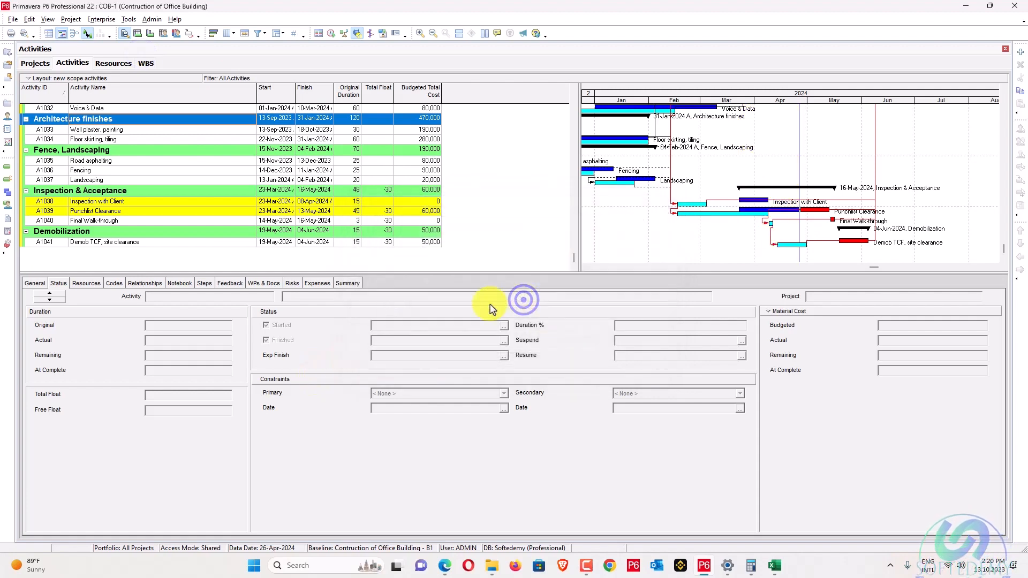
Set Punchlist Clearance A1039's at-complete duration to 60 and review Landscaping's status.
click(166, 211)
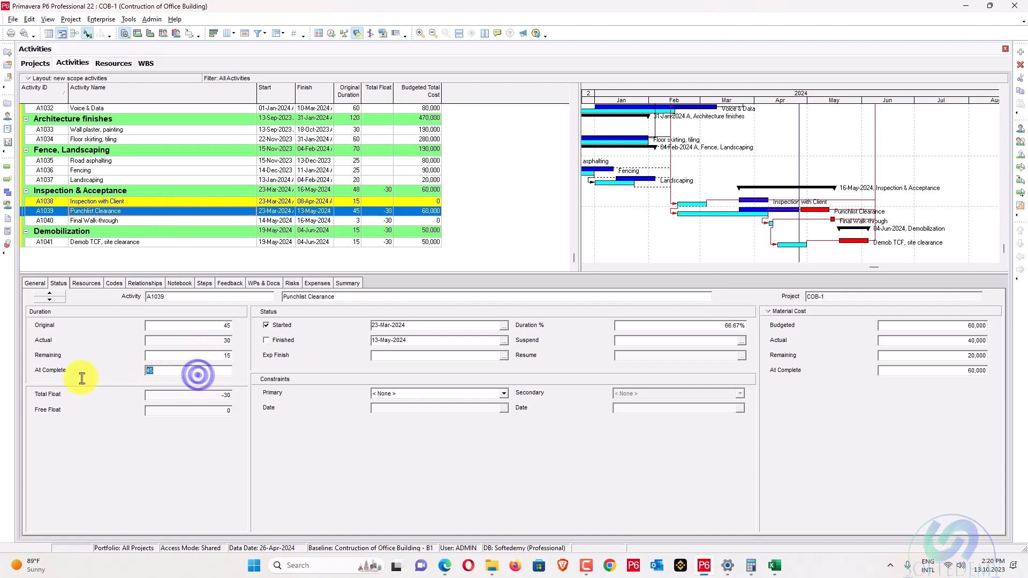
text(60)
key(Return)
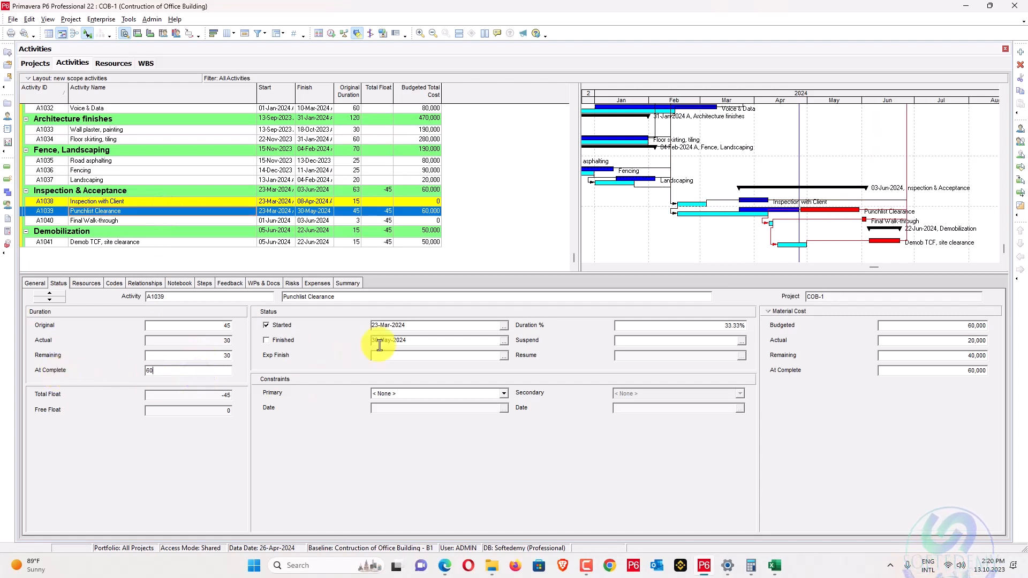
drag(798, 238, 910, 233)
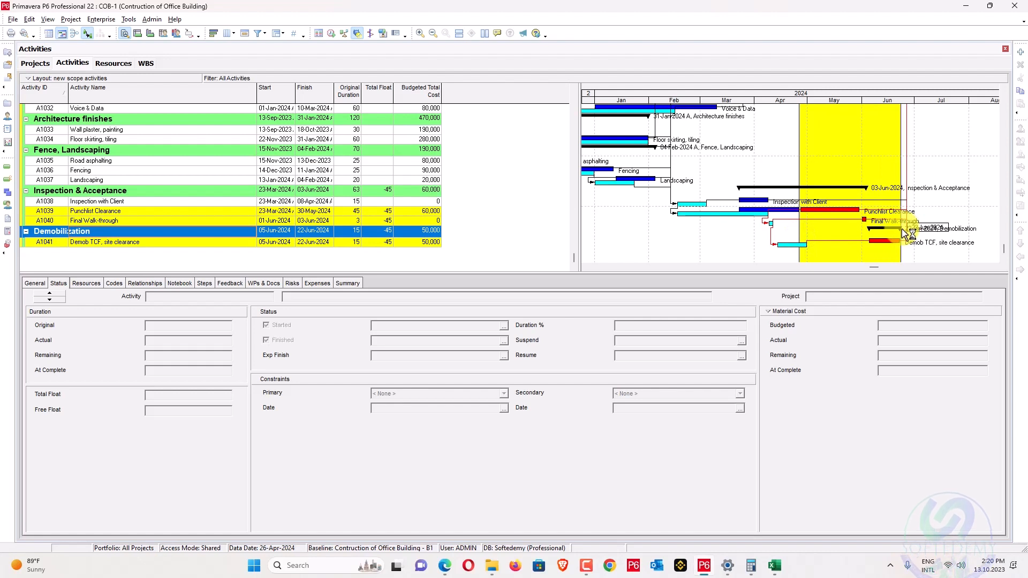
click(901, 212)
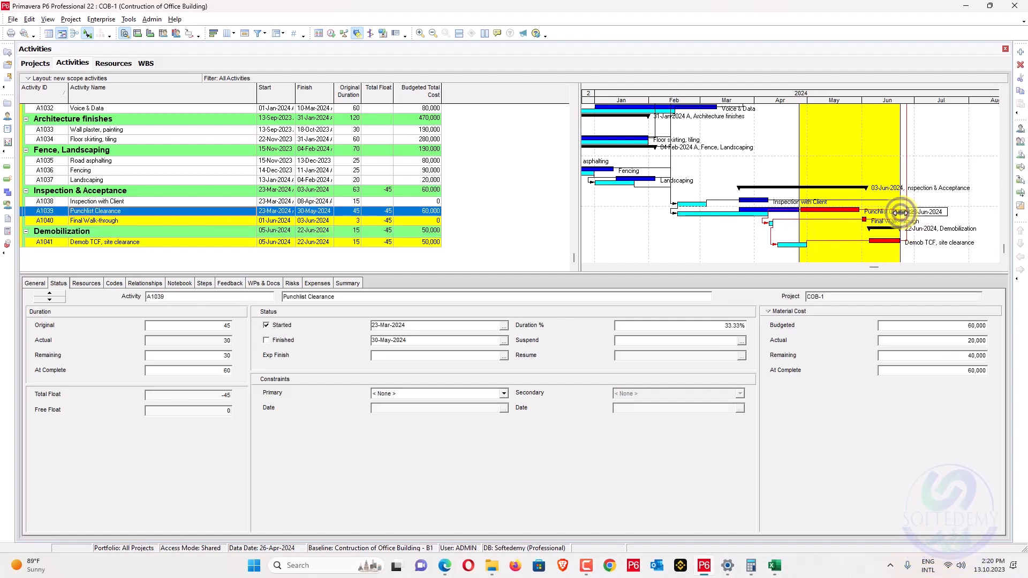
click(898, 181)
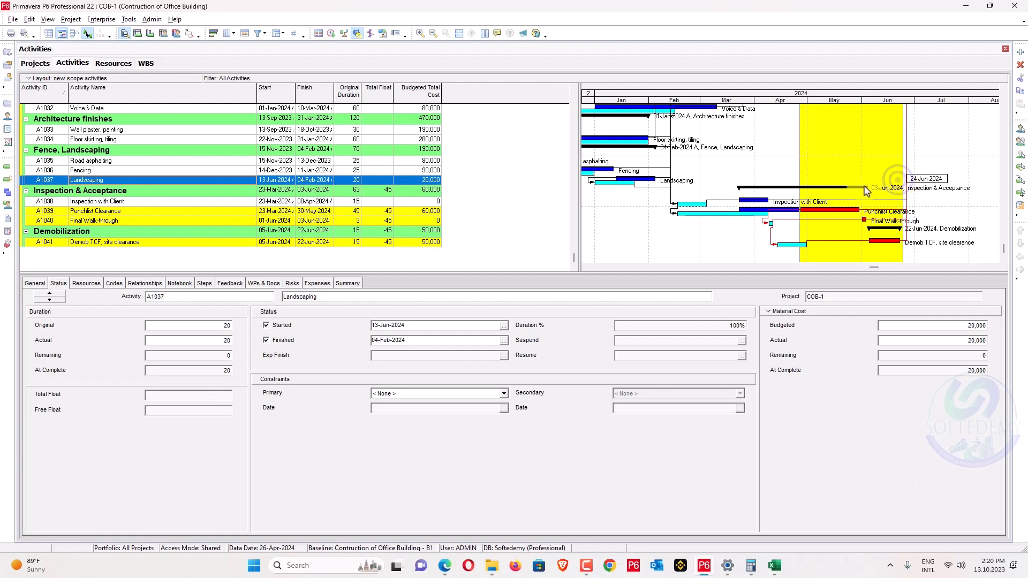
Apply Update Progress with a new data date of 24-Jun-2024.
click(90, 20)
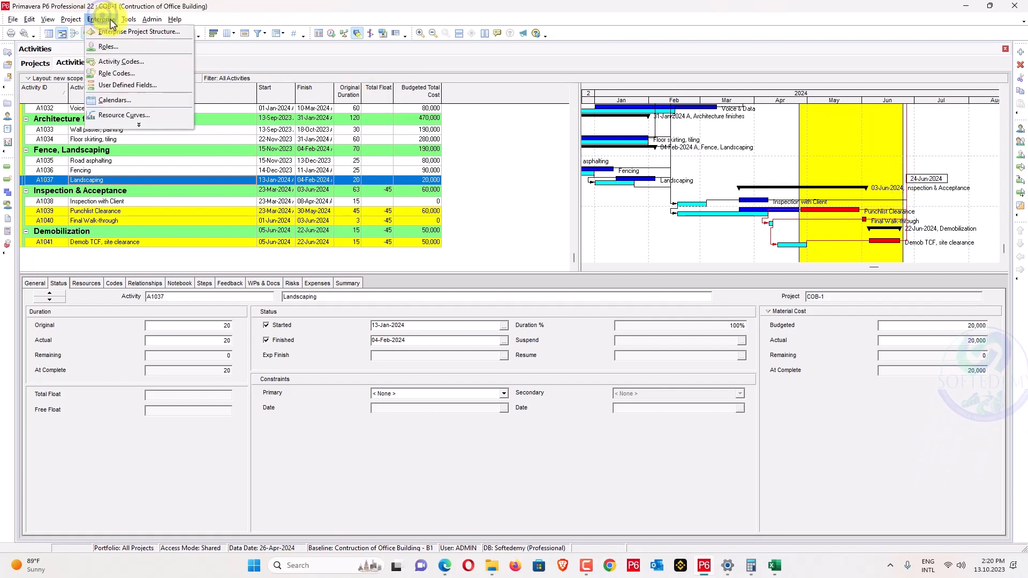
click(105, 19)
click(104, 19)
mouse_move(121, 21)
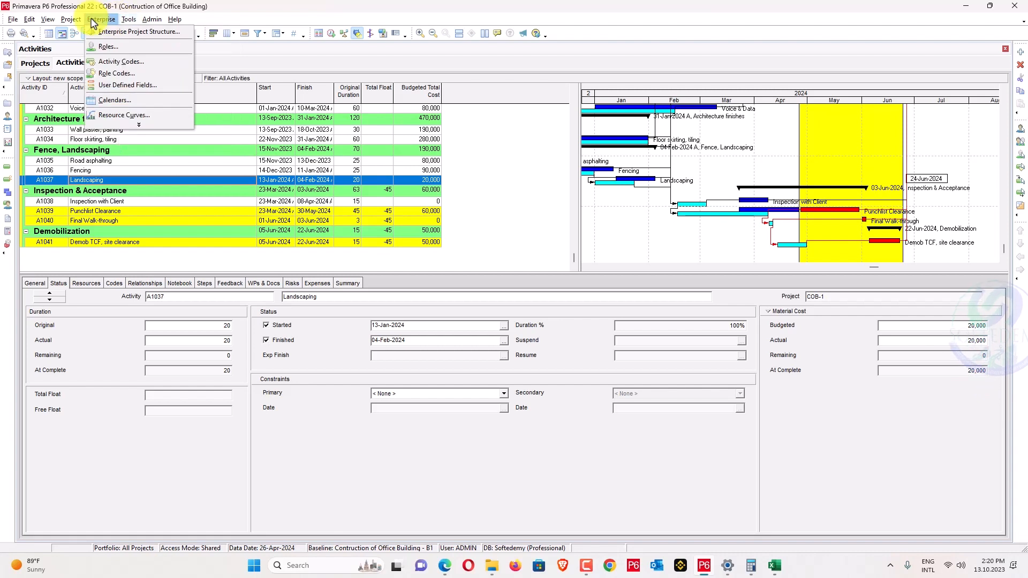
click(139, 54)
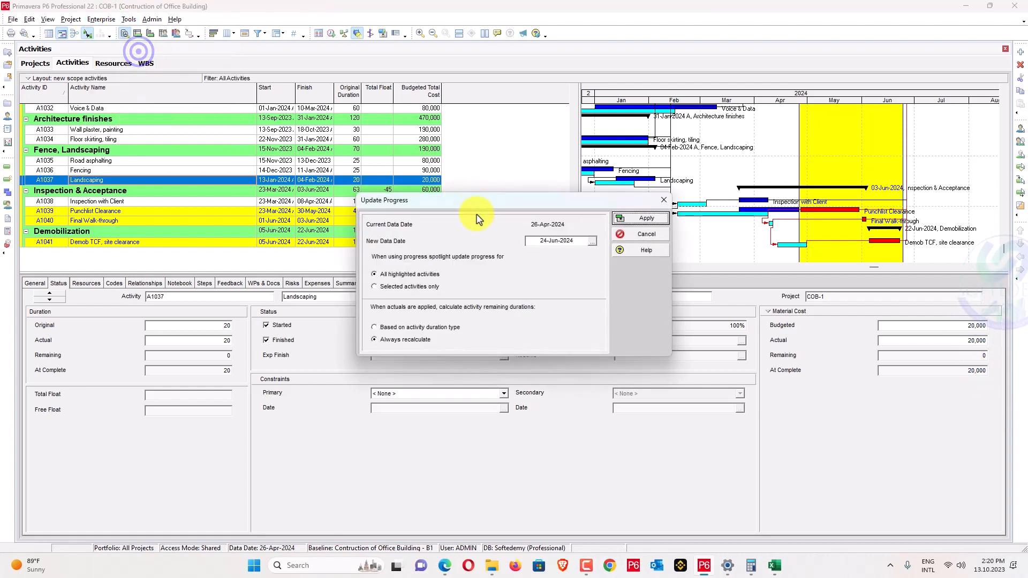
click(660, 225)
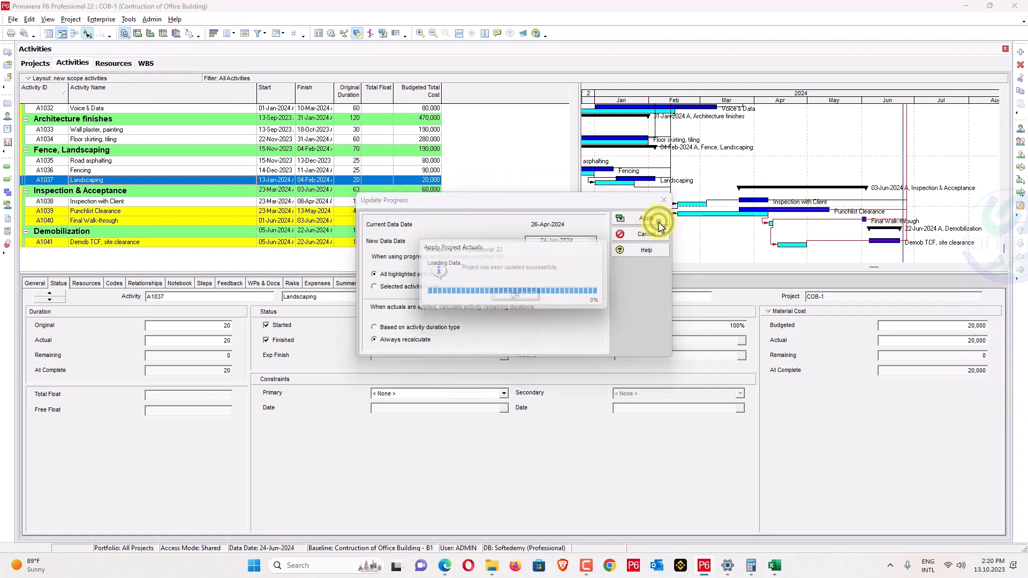
click(518, 297)
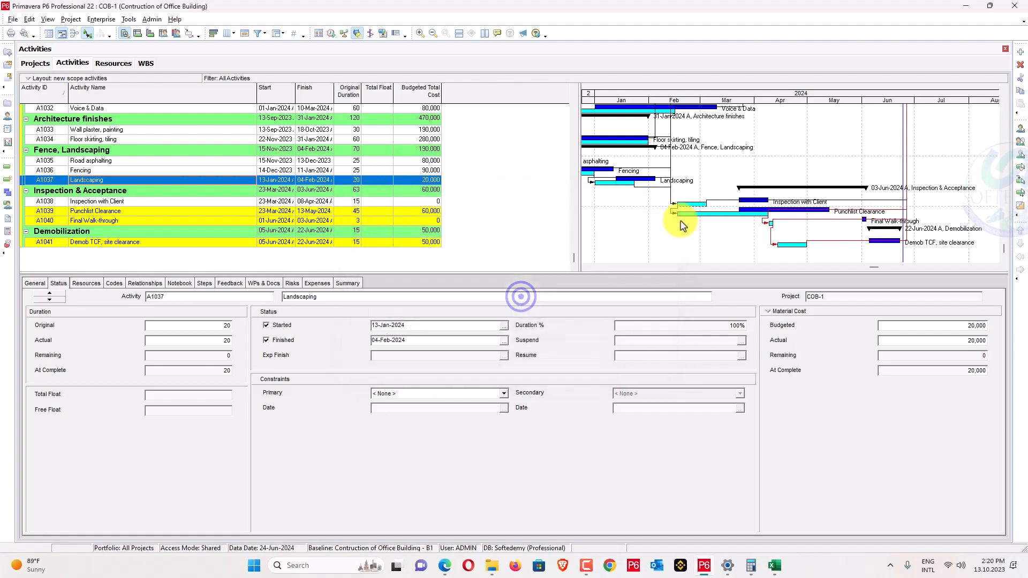
scroll(505, 204, up, 6)
Add the BL Project Finish and BL Project Start date columns to the activity table.
scroll(542, 194, up, 8)
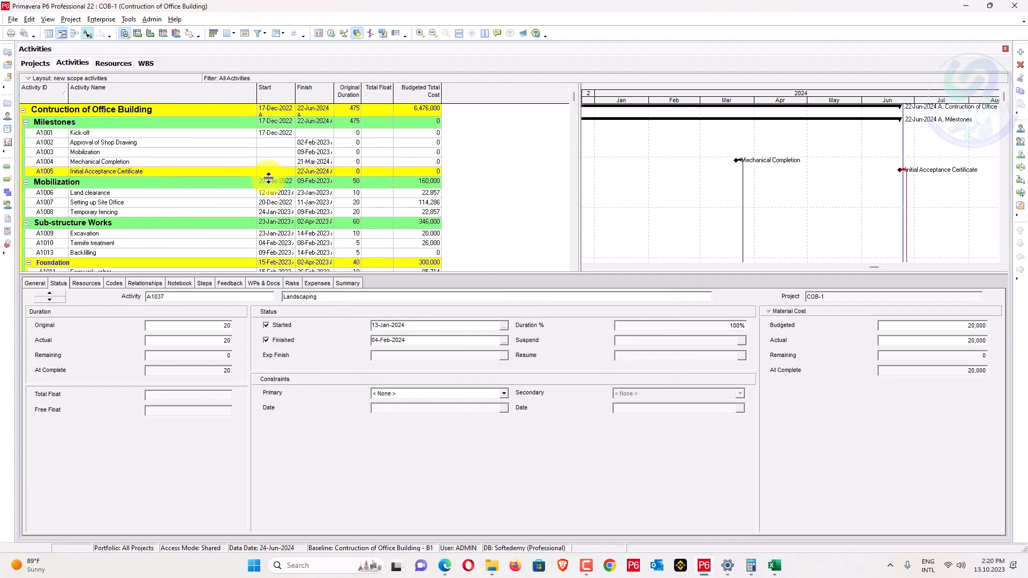
drag(333, 88, 348, 88)
scroll(342, 107, down, 12)
scroll(341, 112, up, 3)
scroll(341, 115, up, 8)
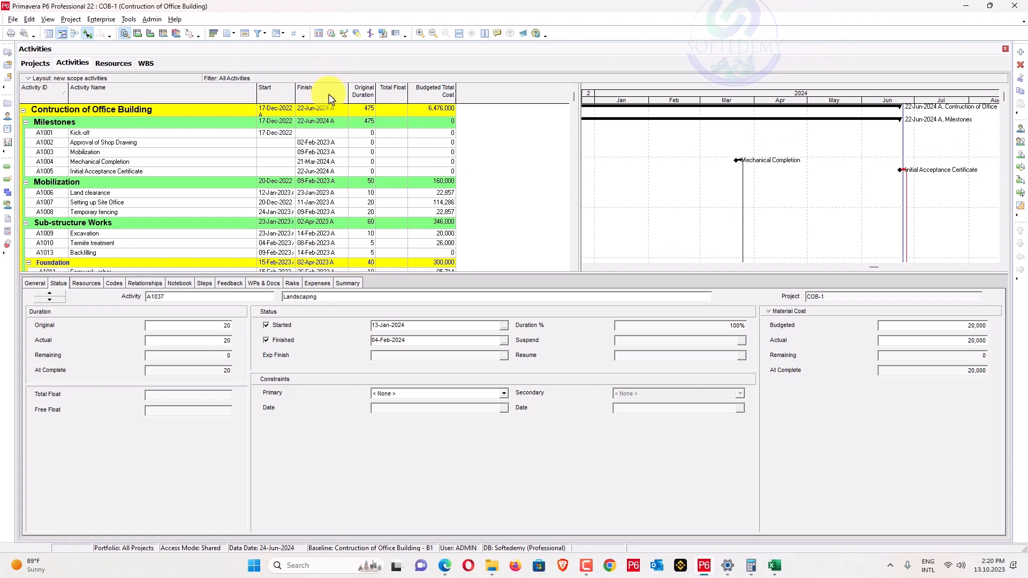
right_click(328, 93)
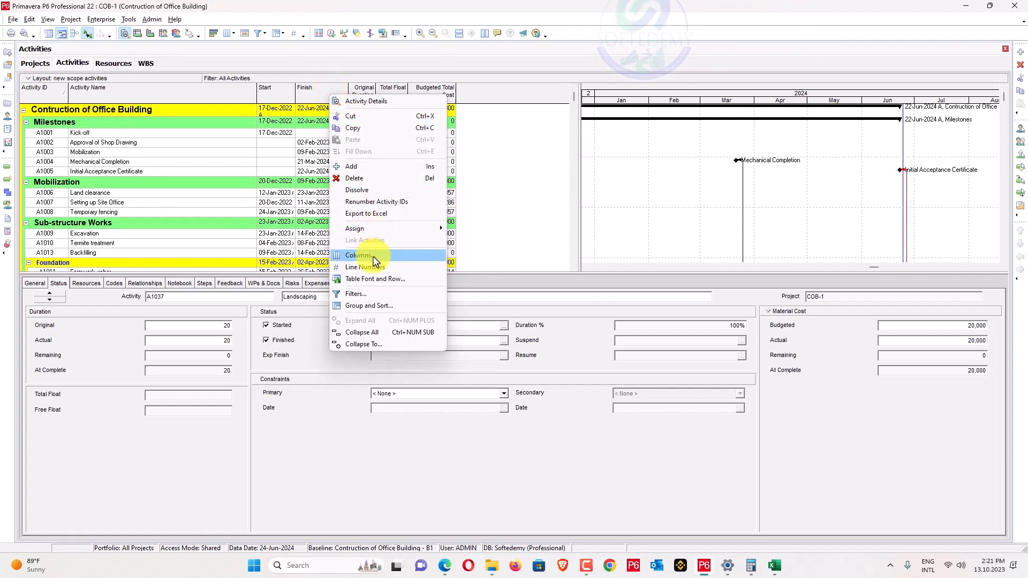
click(367, 256)
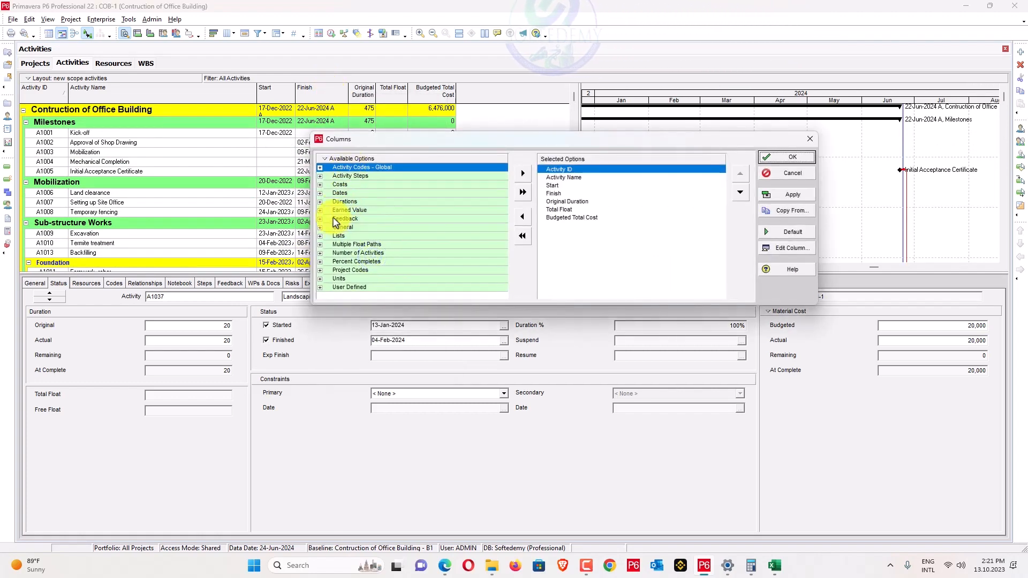
click(320, 193)
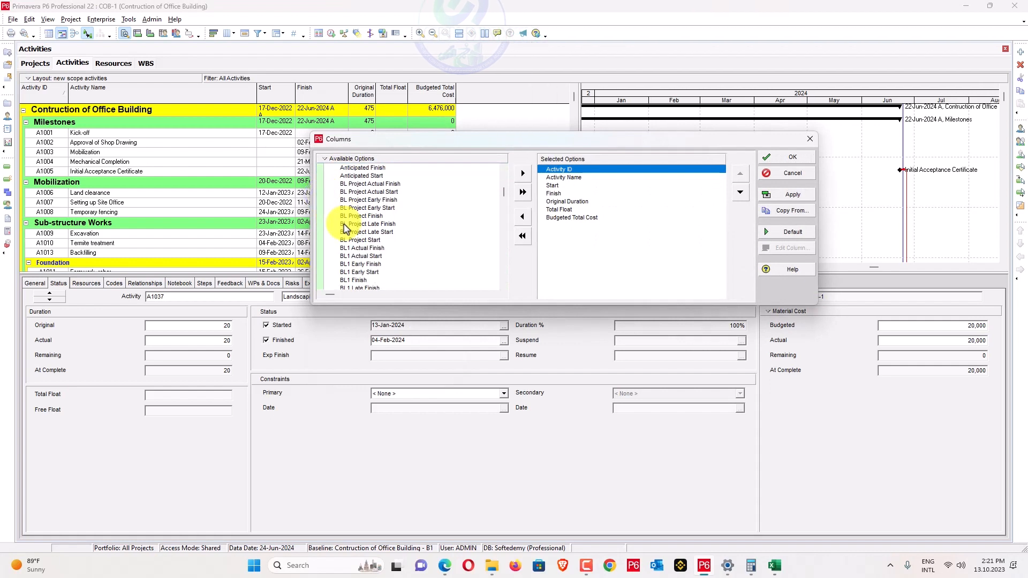
scroll(369, 225, down, 1)
click(384, 217)
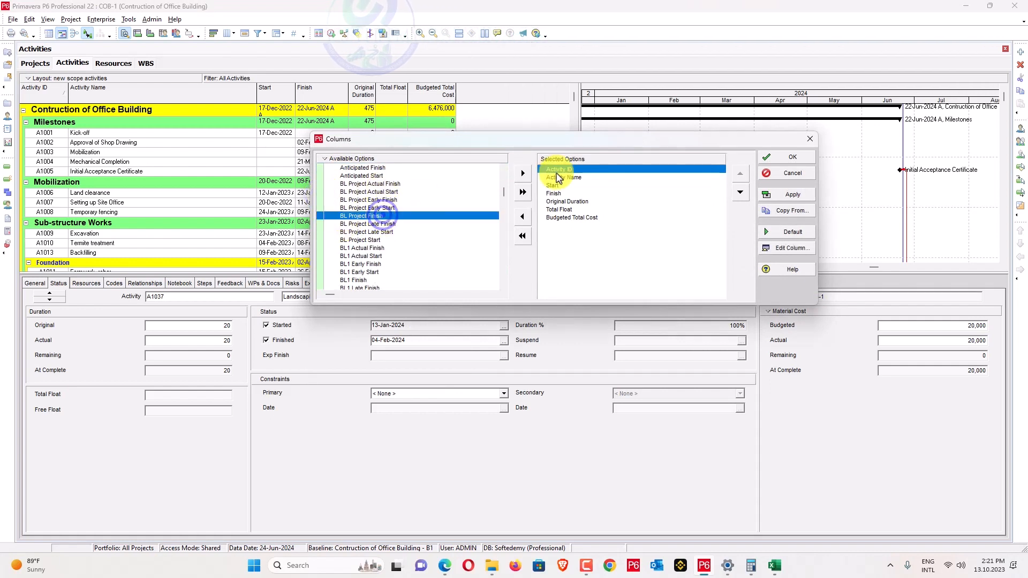
click(524, 173)
click(386, 232)
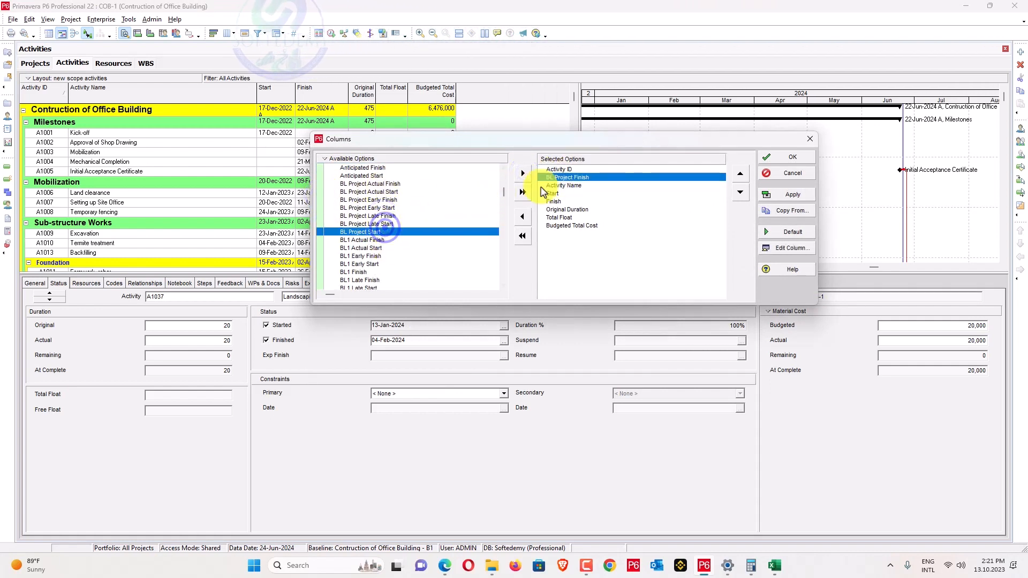
click(523, 173)
Place BL Project Start before Start and BL Project Finish before Finish, and apply.
click(741, 198)
click(741, 198)
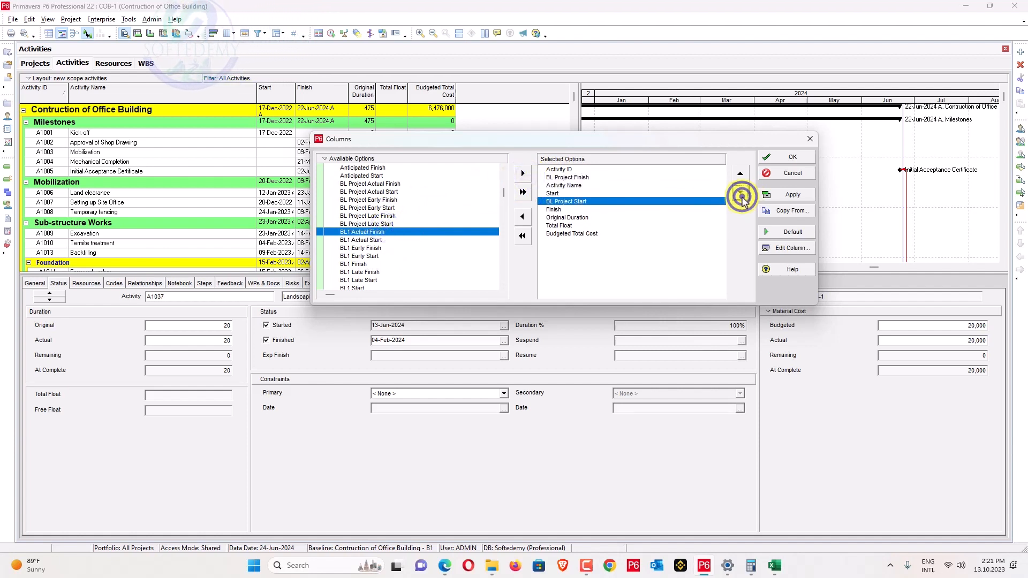
click(740, 173)
click(635, 179)
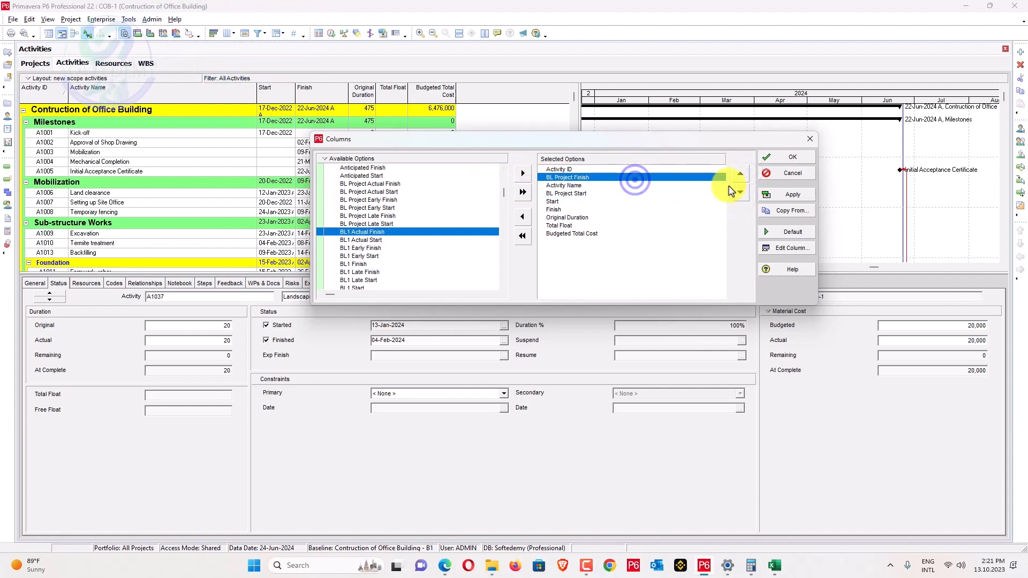
click(740, 193)
click(740, 192)
click(740, 192)
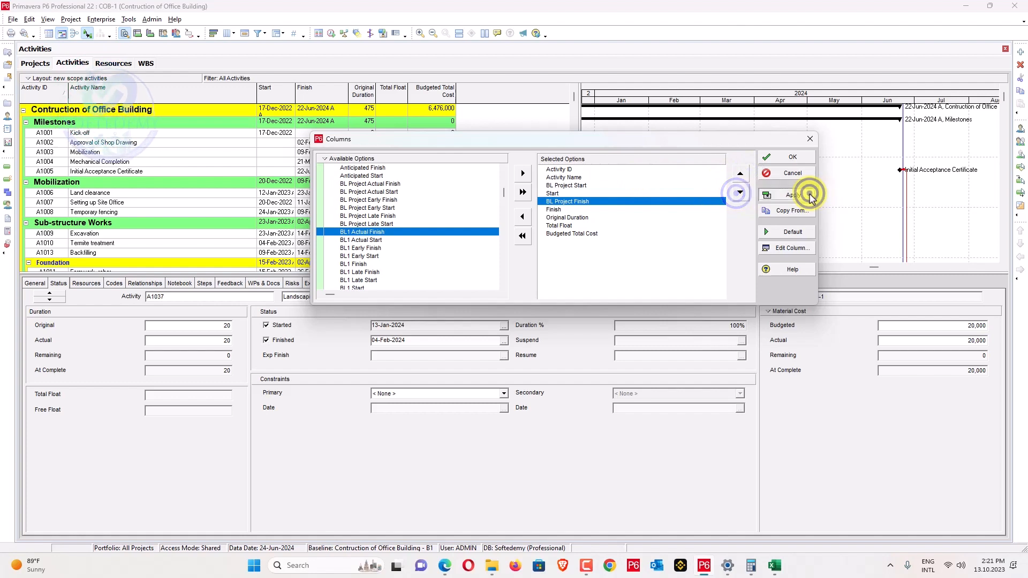
click(811, 196)
click(798, 156)
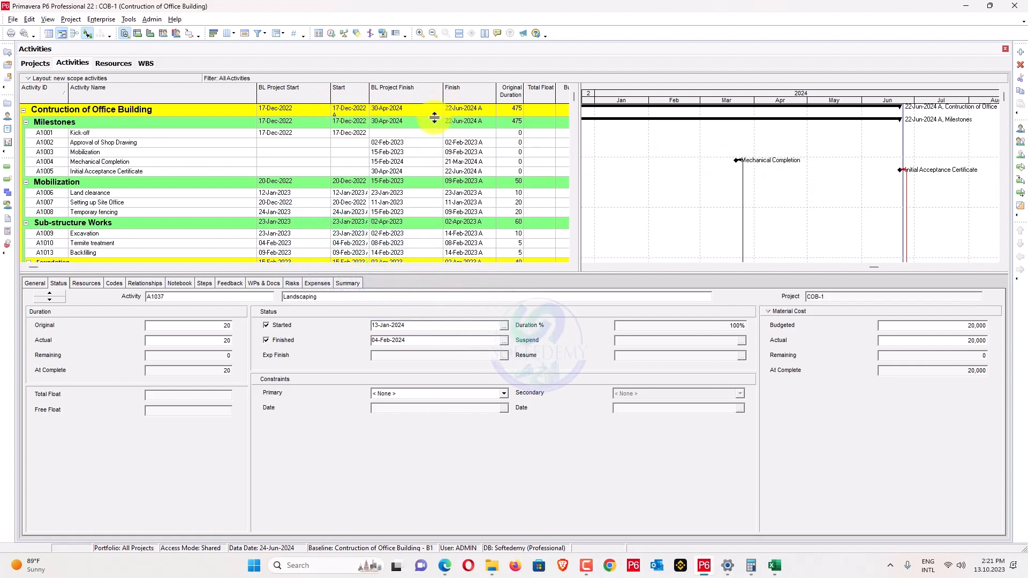
Add an Actual Total Cost column placed after Budgeted Total Cost.
drag(580, 101, 737, 100)
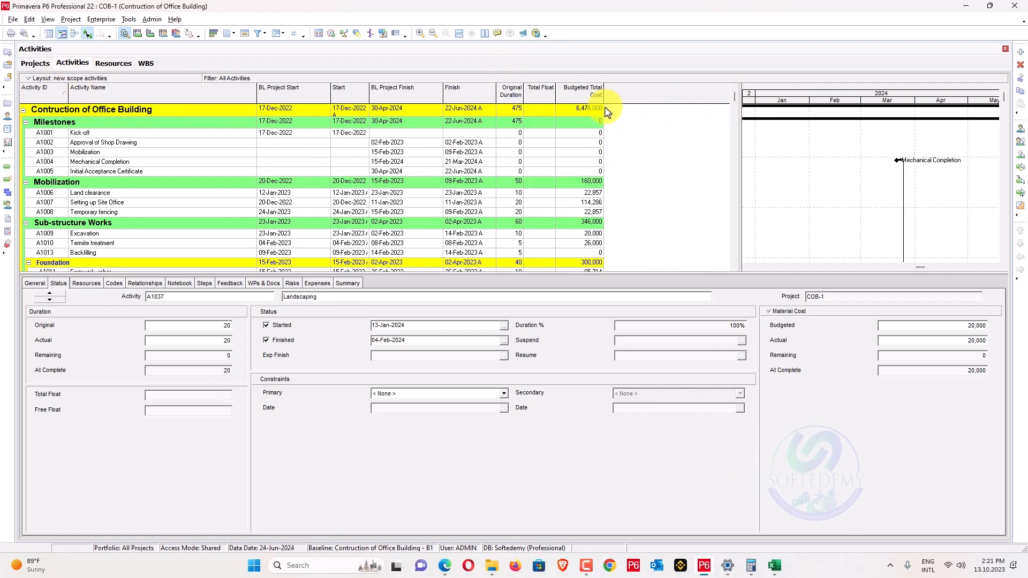
drag(604, 92, 611, 92)
right_click(631, 90)
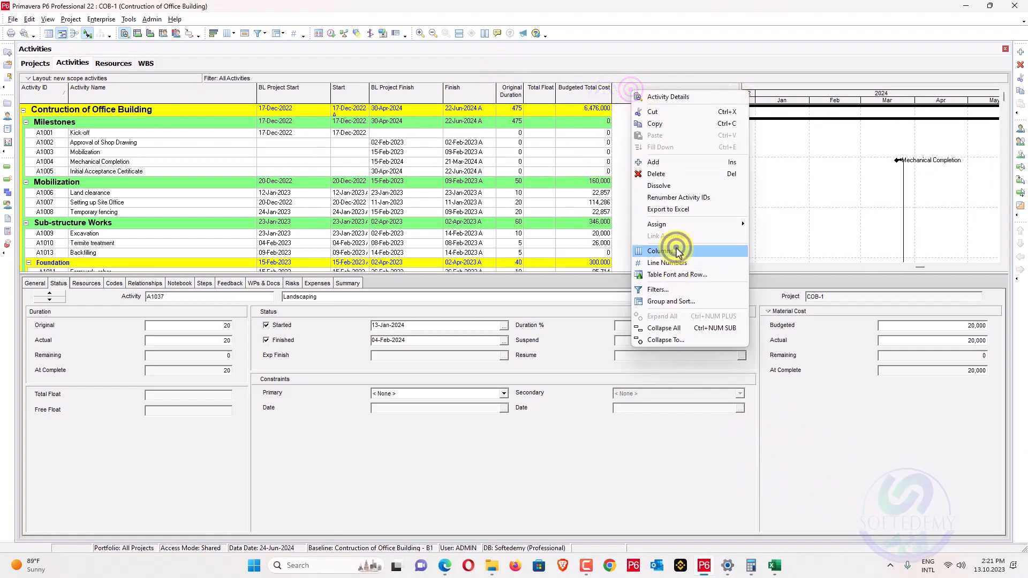
click(663, 251)
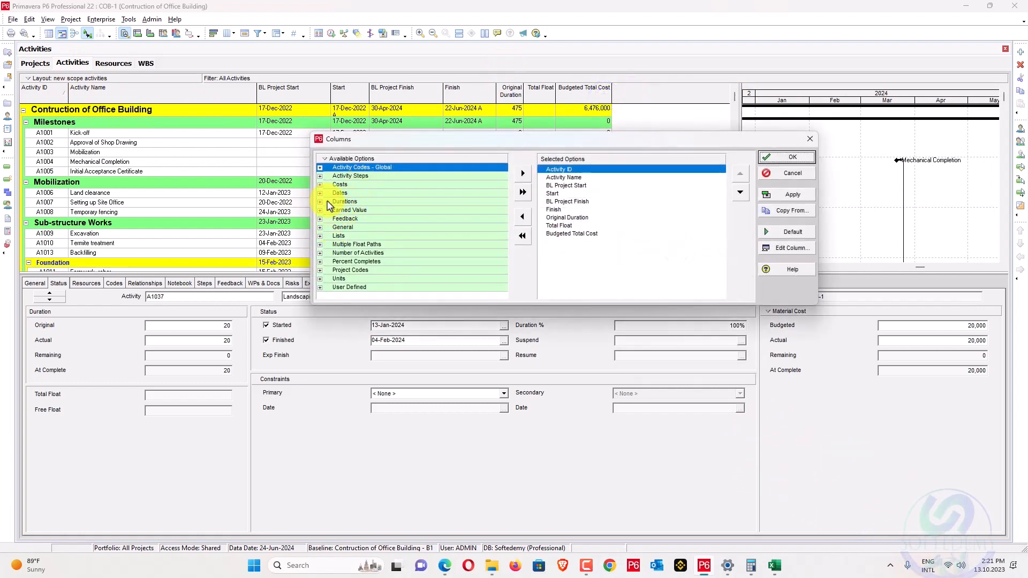
click(320, 184)
scroll(354, 209, down, 1)
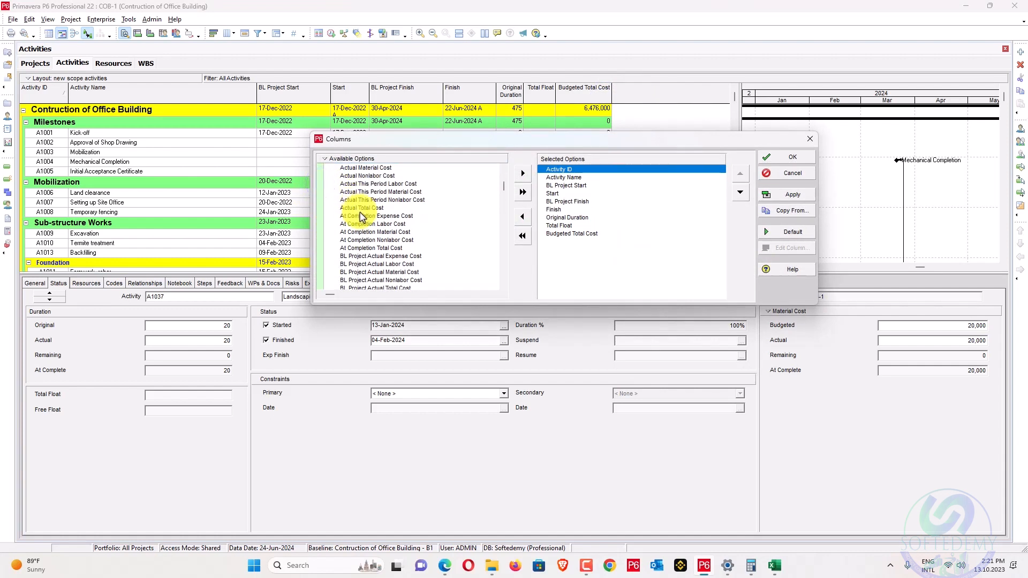
scroll(360, 215, down, 1)
click(364, 199)
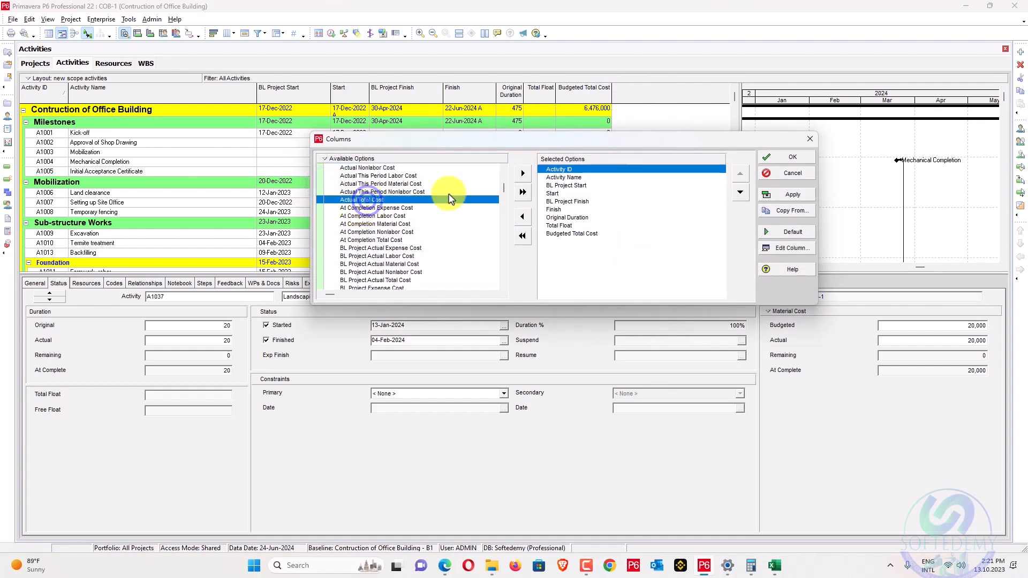
click(523, 174)
click(740, 199)
click(740, 199)
click(739, 199)
click(739, 199)
click(739, 199)
click(740, 199)
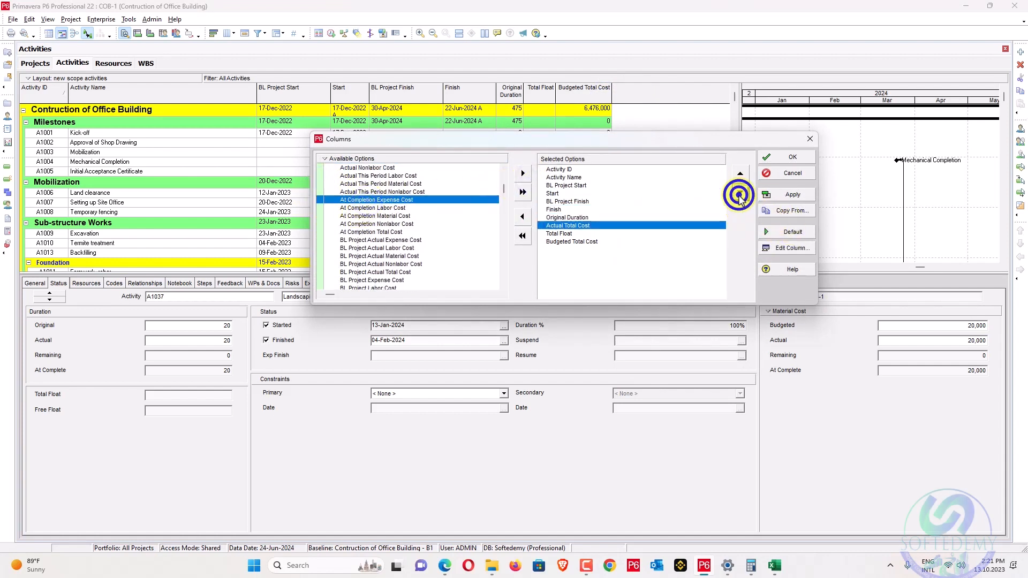
click(739, 199)
click(739, 199)
click(797, 195)
click(792, 157)
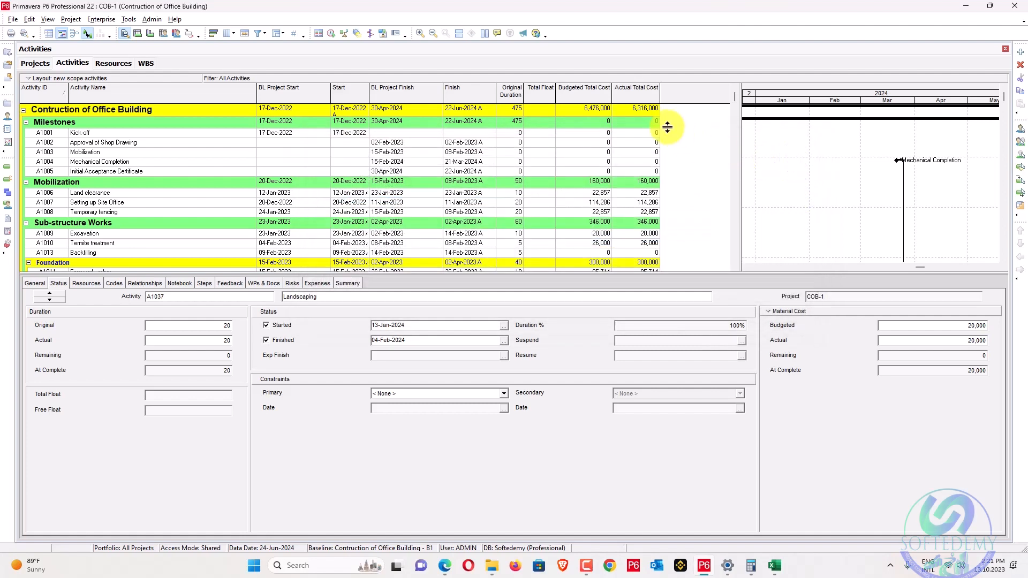
Inspect A1017's zero actual cost, then switch to the Resource Assignments view.
scroll(667, 127, down, 4)
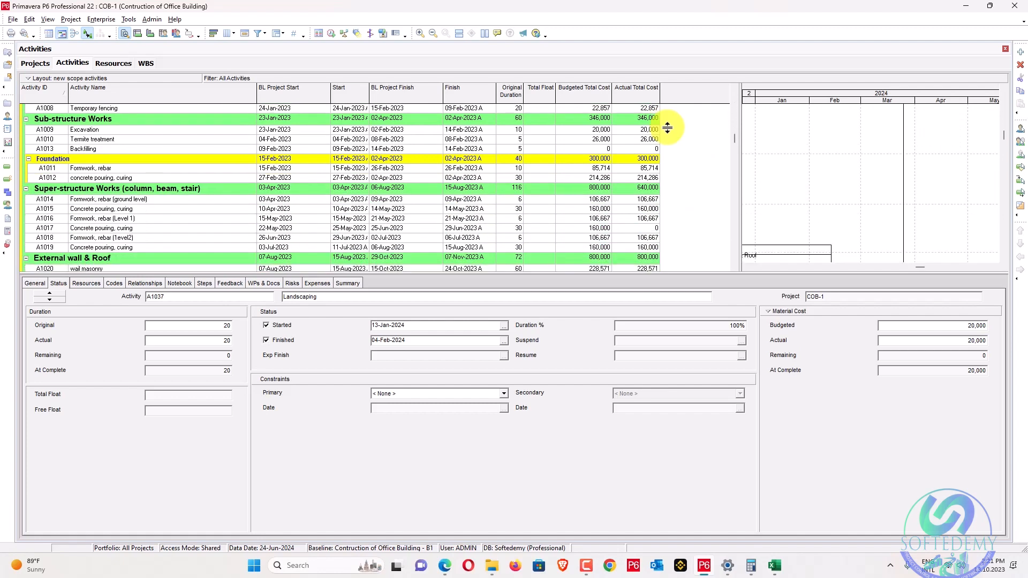
click(640, 229)
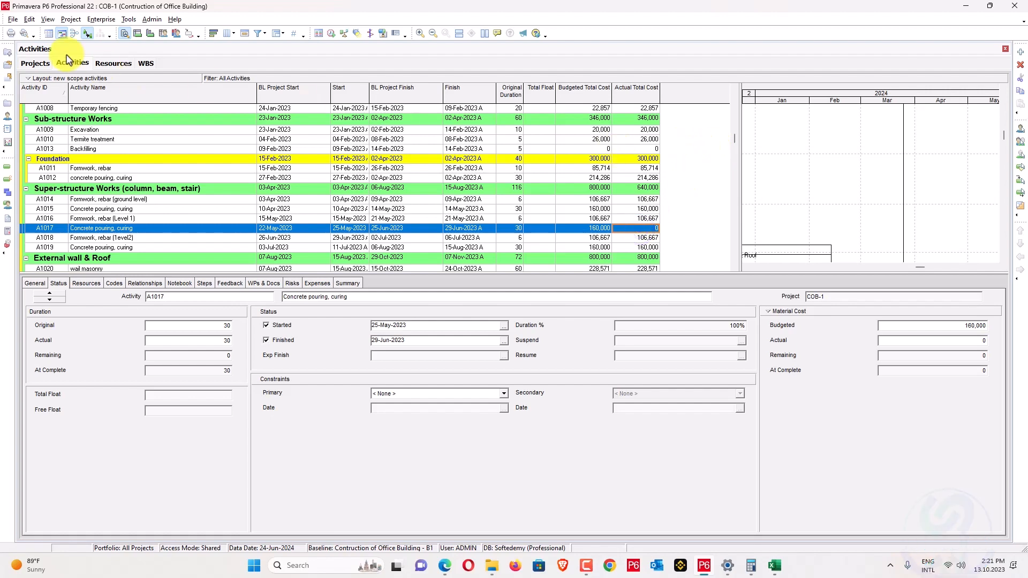
click(8, 204)
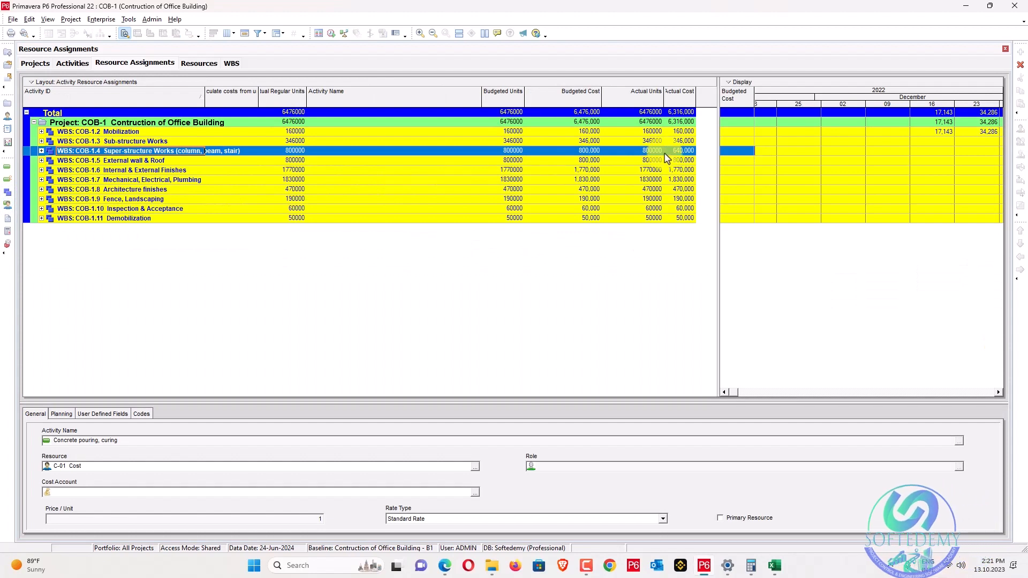
Expand all WBS levels and set A1017 to calculate costs from units, restoring 160,000 actual cost.
right_click(221, 123)
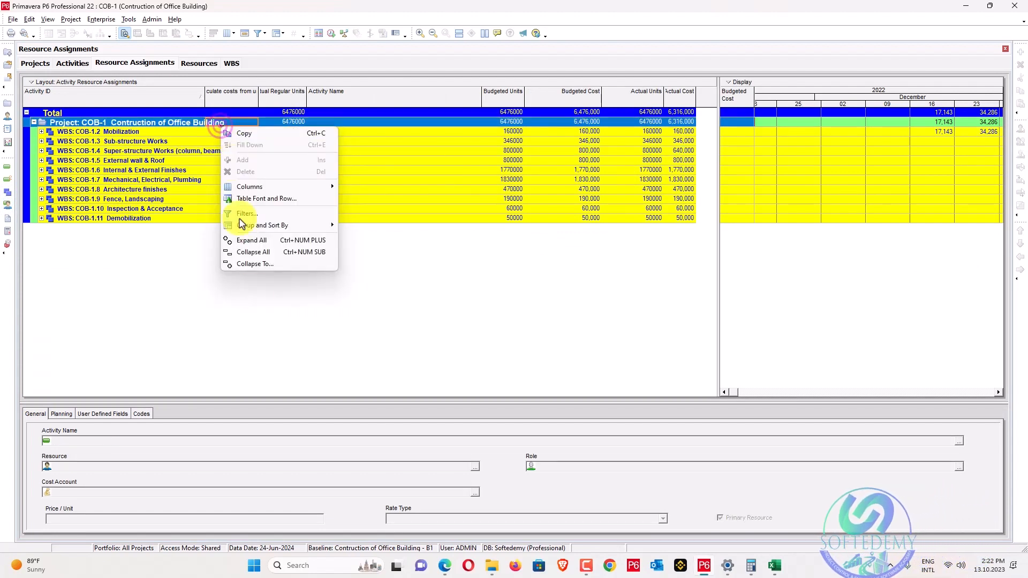
click(270, 240)
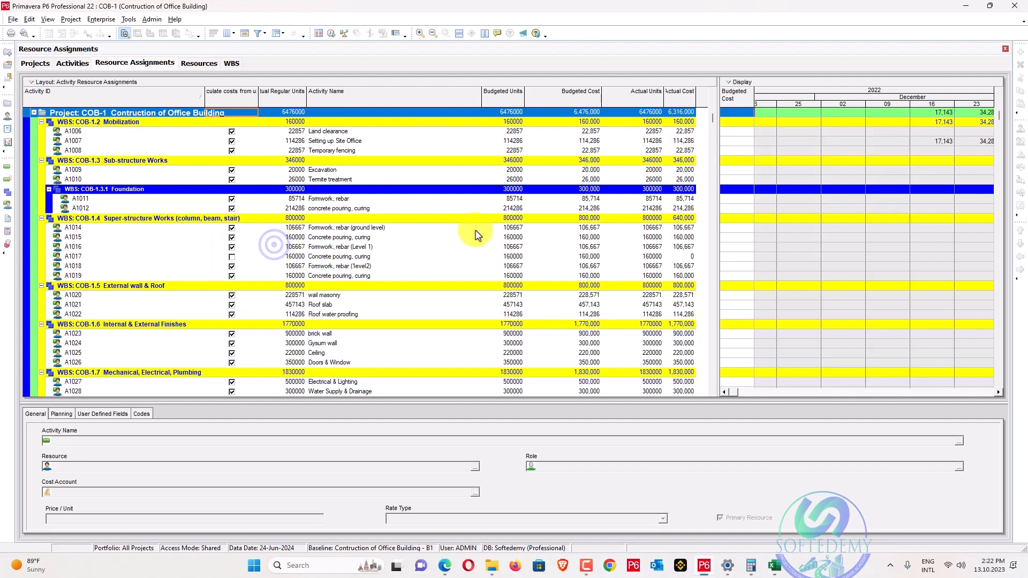
click(688, 256)
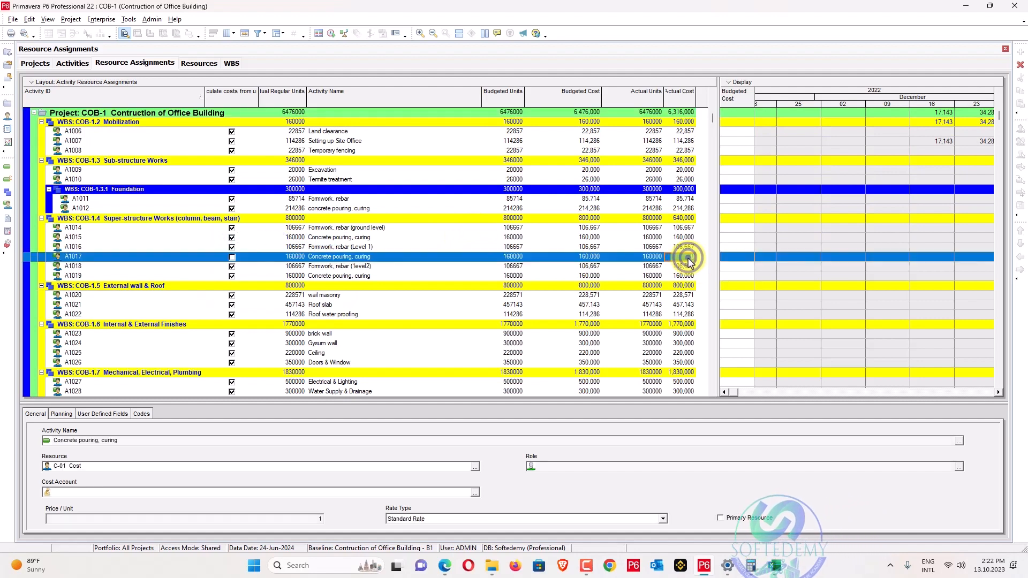
text(16)
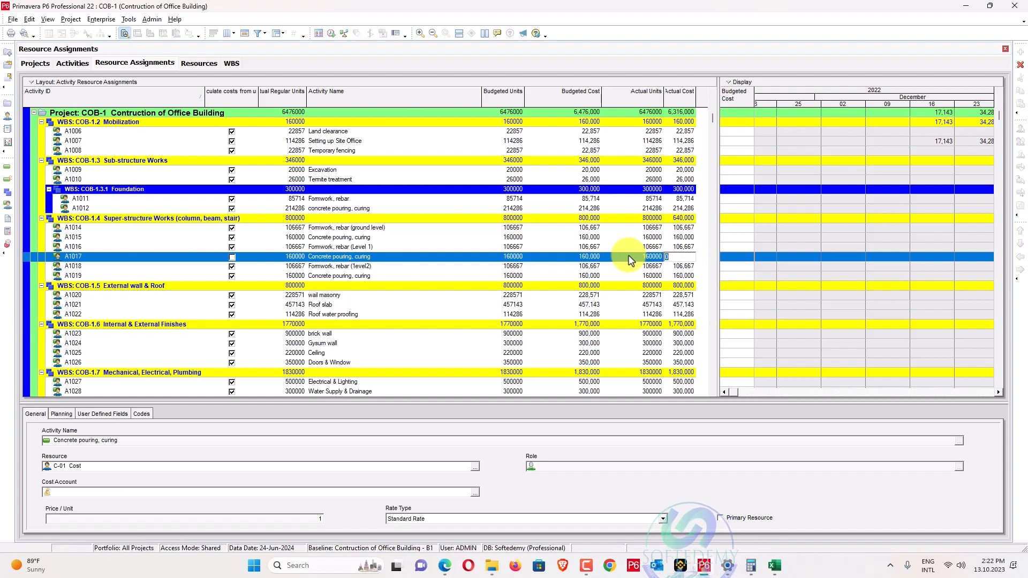
key(Escape)
click(231, 257)
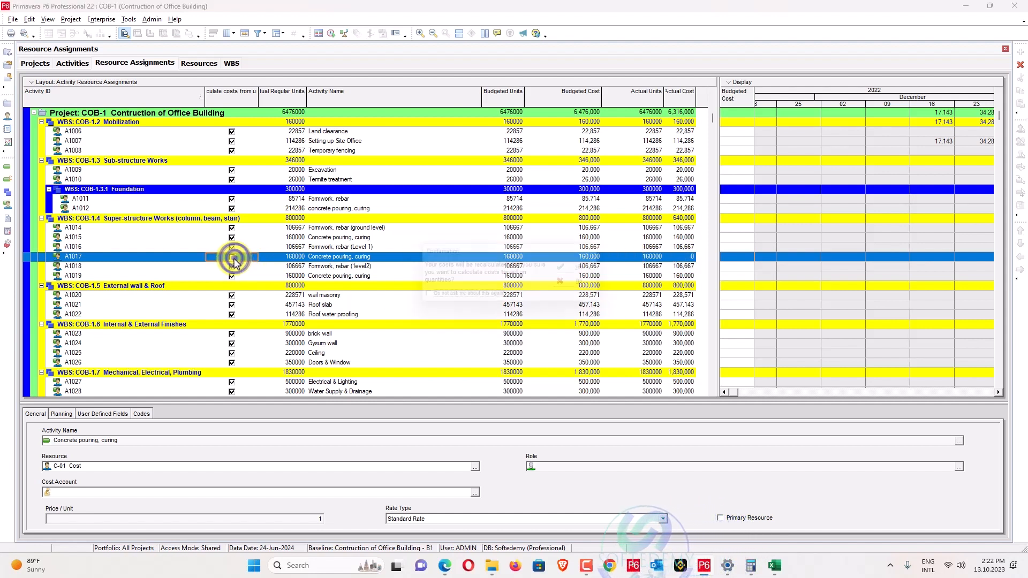
click(589, 268)
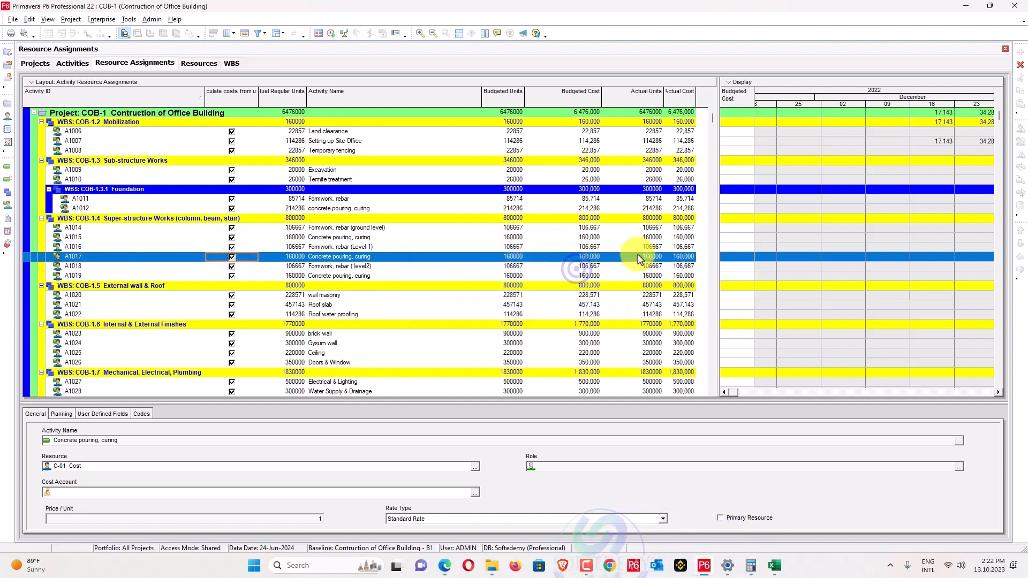
Check the task PDF, then select the Termite treatment and Excavation assignments.
key(alt+Tab)
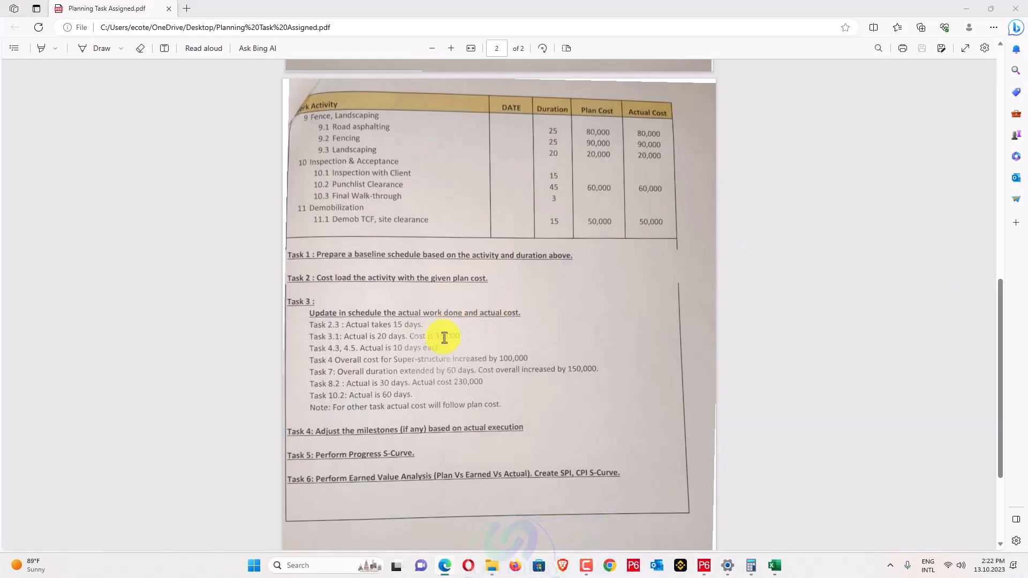
key(alt+Tab)
click(345, 187)
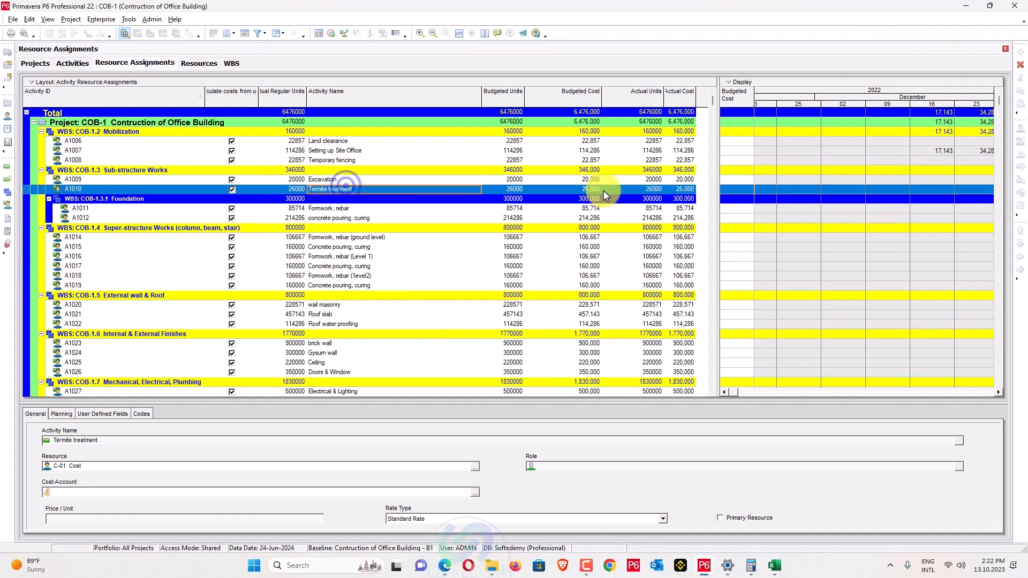
click(681, 178)
Select Excavation's actual units and confirm its 35,000 actual cost in the task list PDF.
click(655, 181)
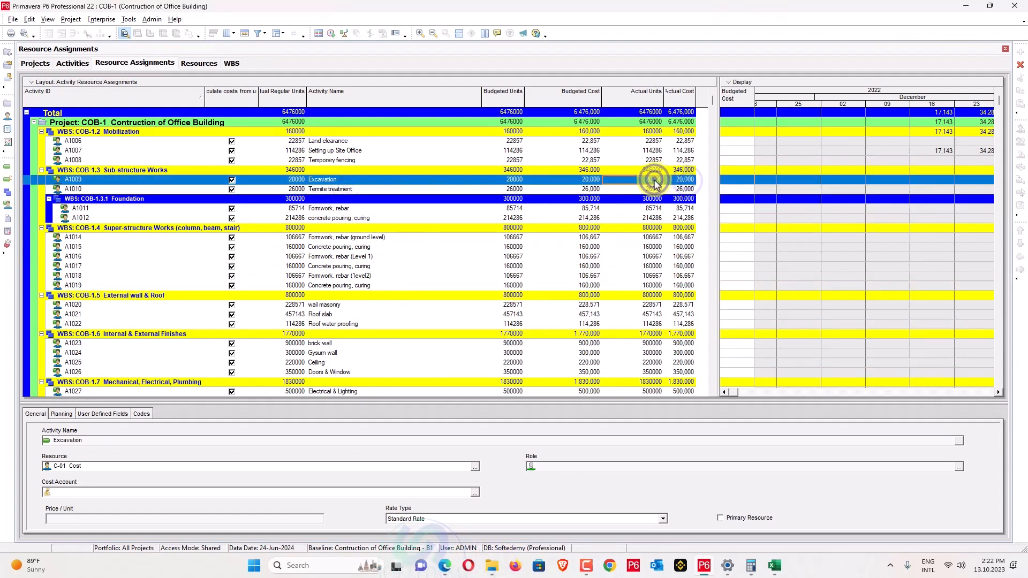
click(654, 180)
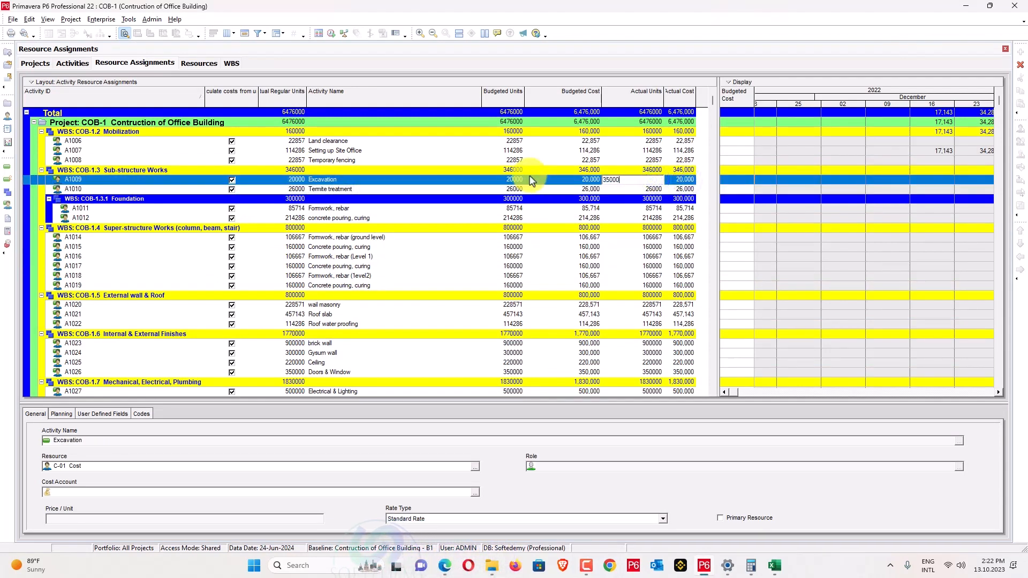
key(alt+Tab)
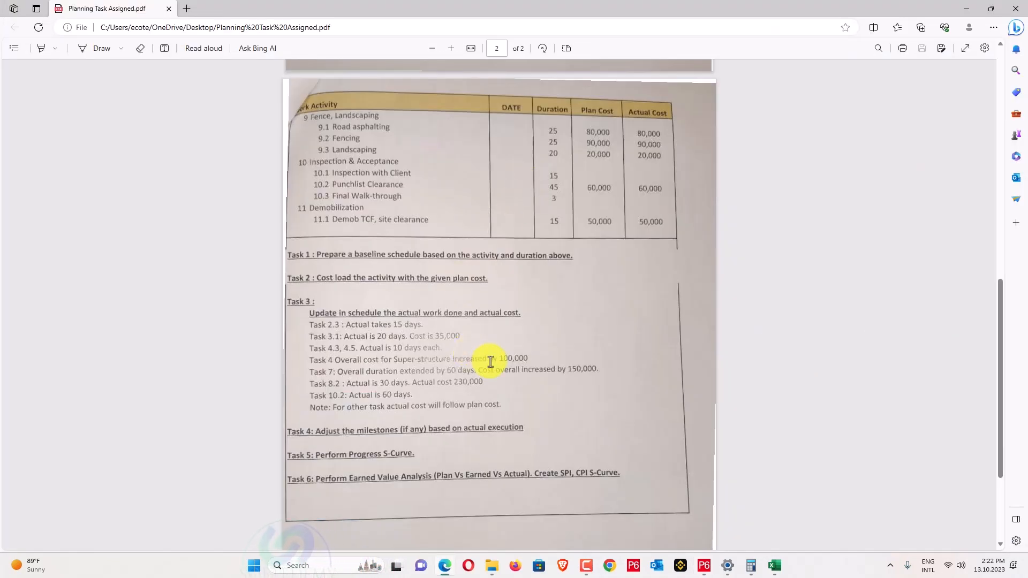
scroll(490, 361, up, 10)
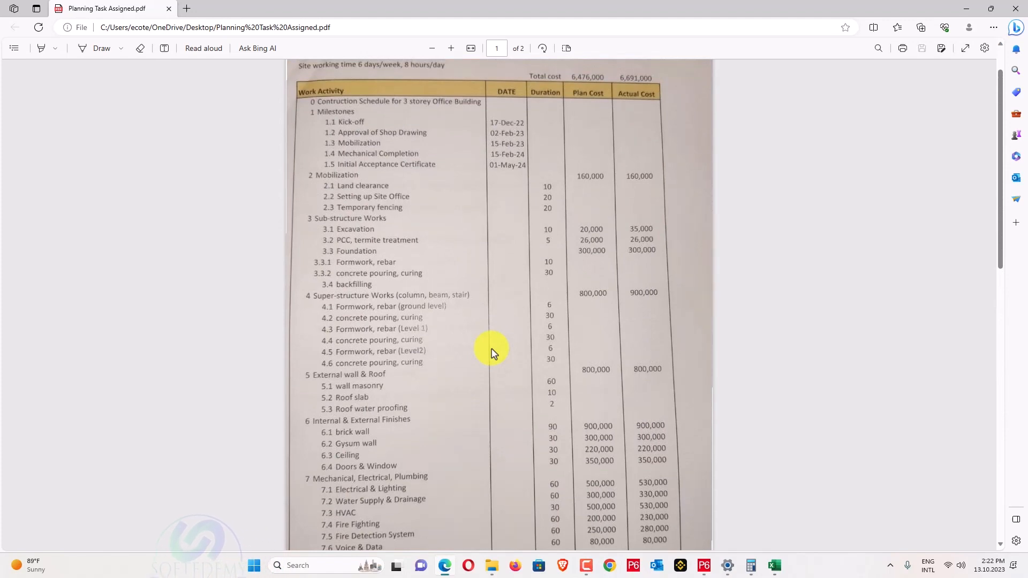
key(alt+Tab)
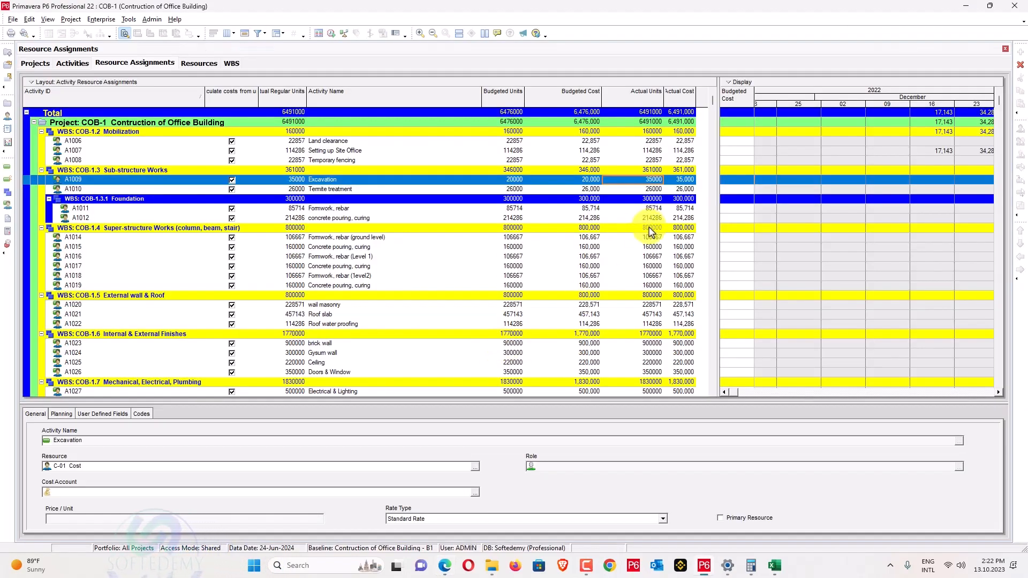
Bring Book2 forward and select all Budgeted Cost filter values so WBS subtotal rows reappear.
click(775, 565)
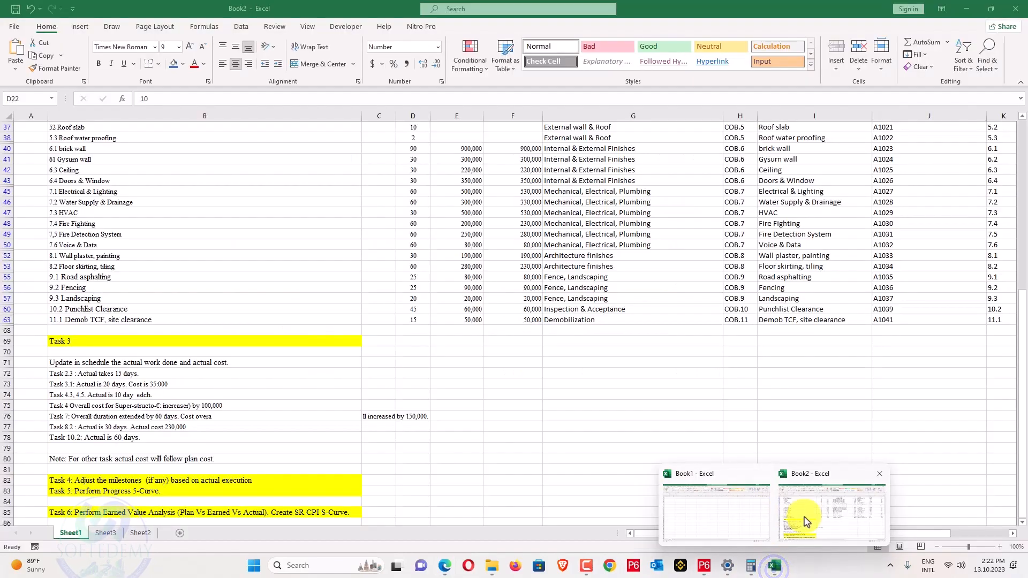
click(807, 522)
scroll(812, 374, up, 7)
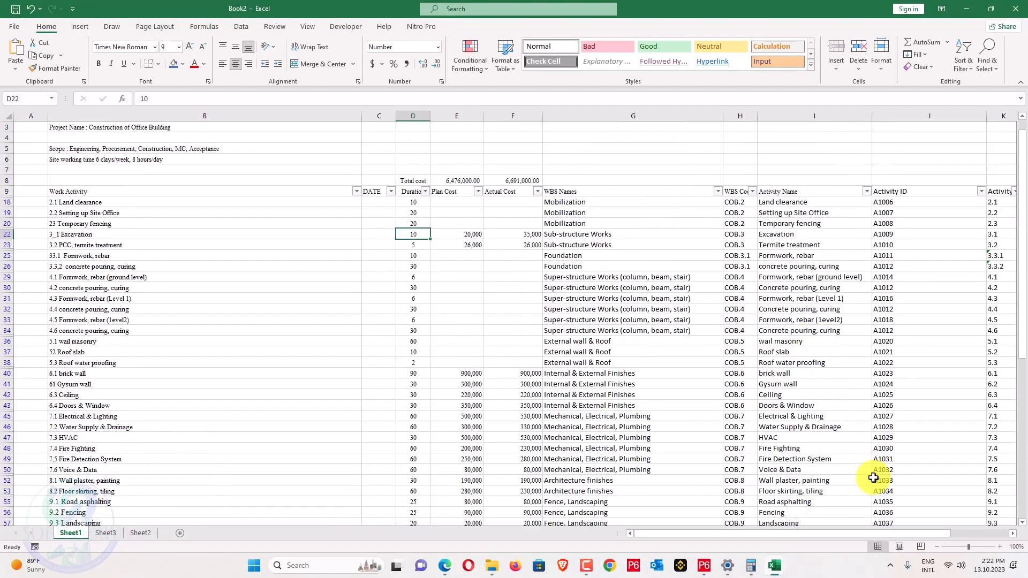
drag(877, 534, 938, 520)
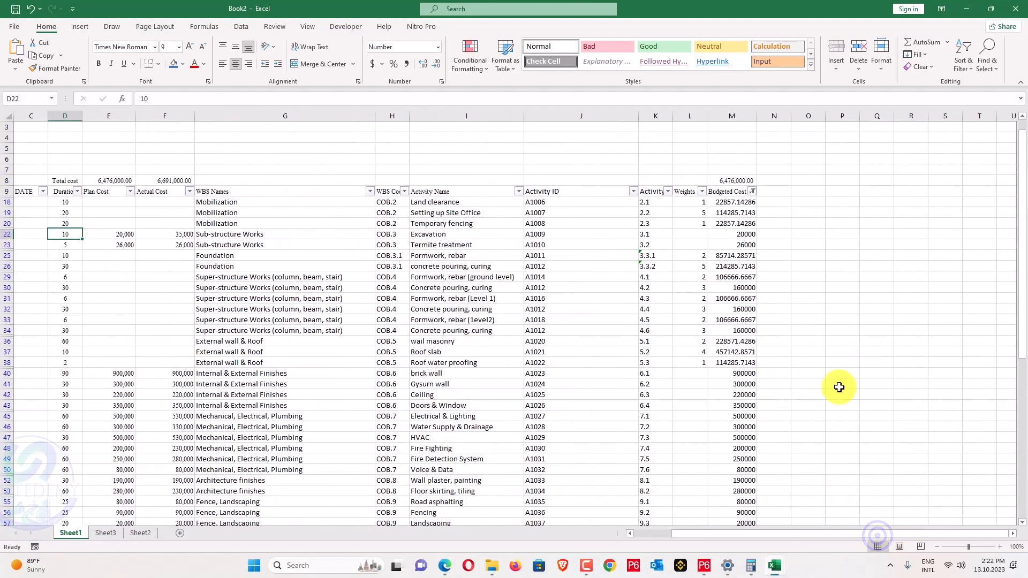
click(752, 191)
click(677, 318)
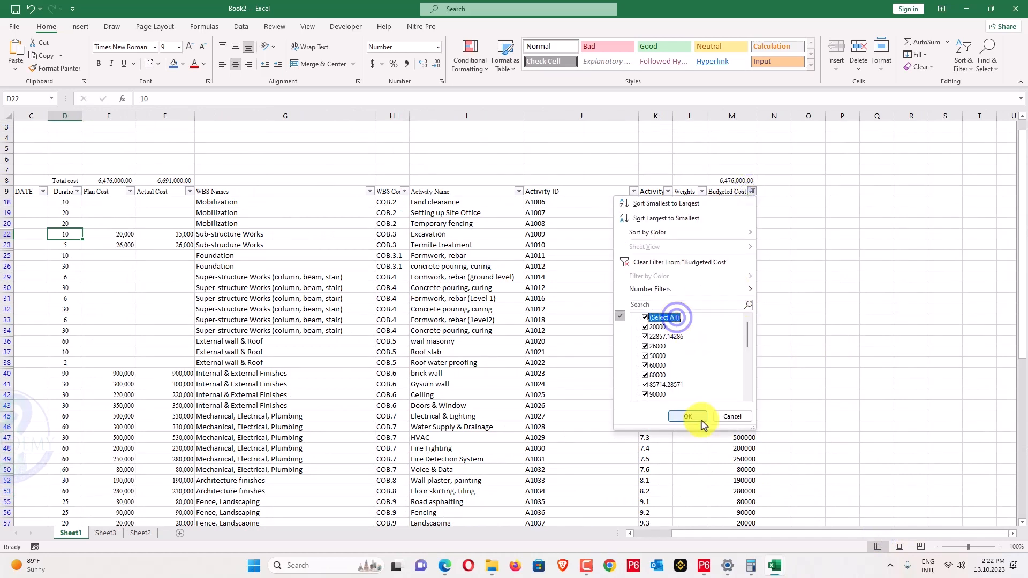
click(693, 423)
scroll(726, 354, down, 3)
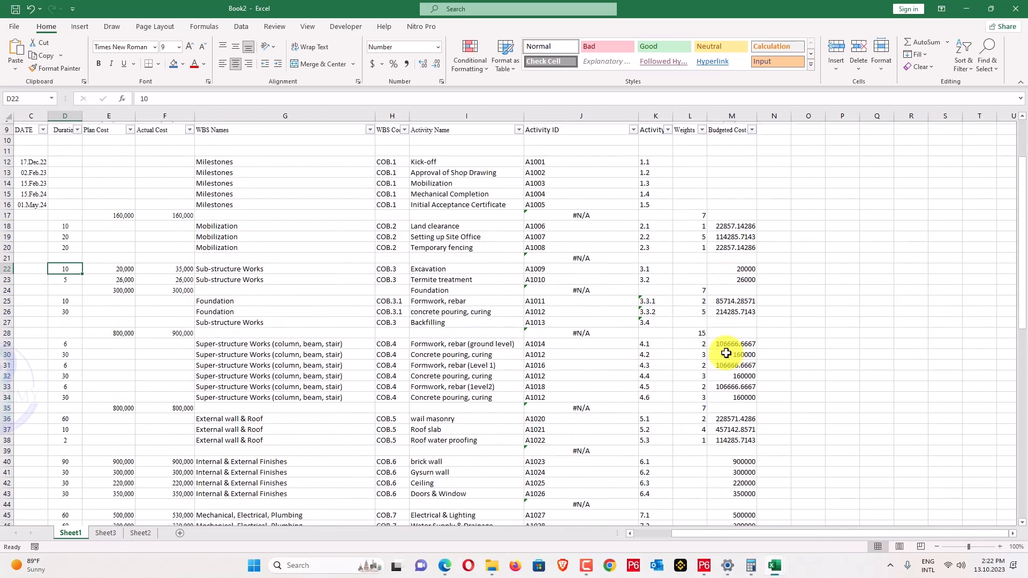
scroll(726, 354, down, 2)
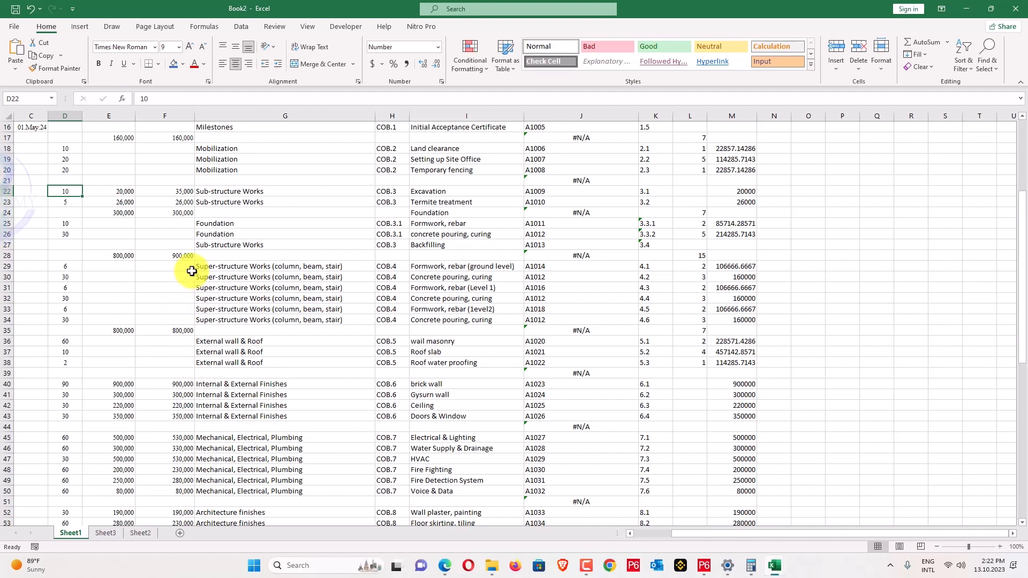
Copy M29's budgeted-cost formula into N29:N34, change its E28 reference to F28, and fill it down.
click(738, 266)
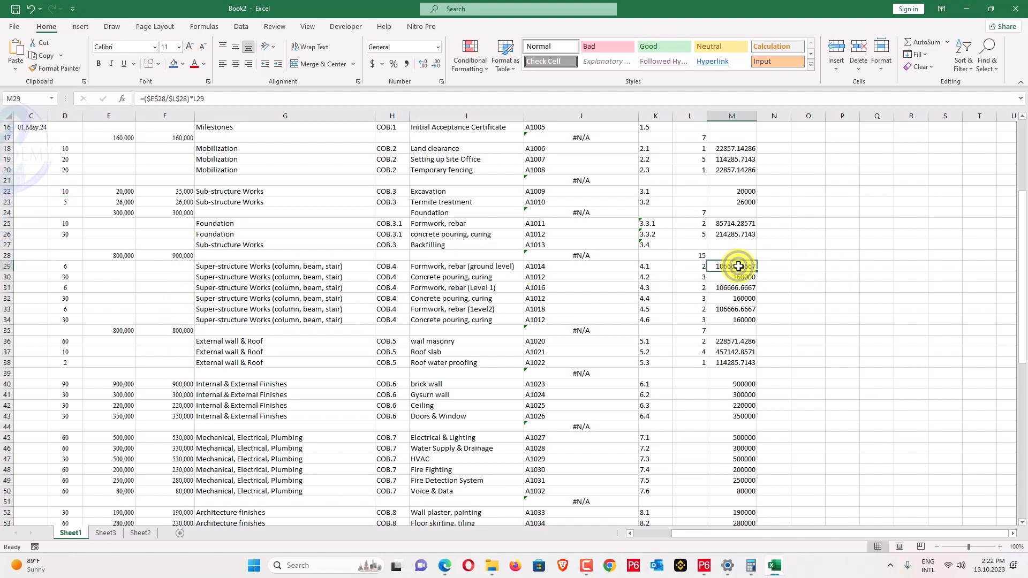
key(ctrl+c)
drag(776, 266, 776, 316)
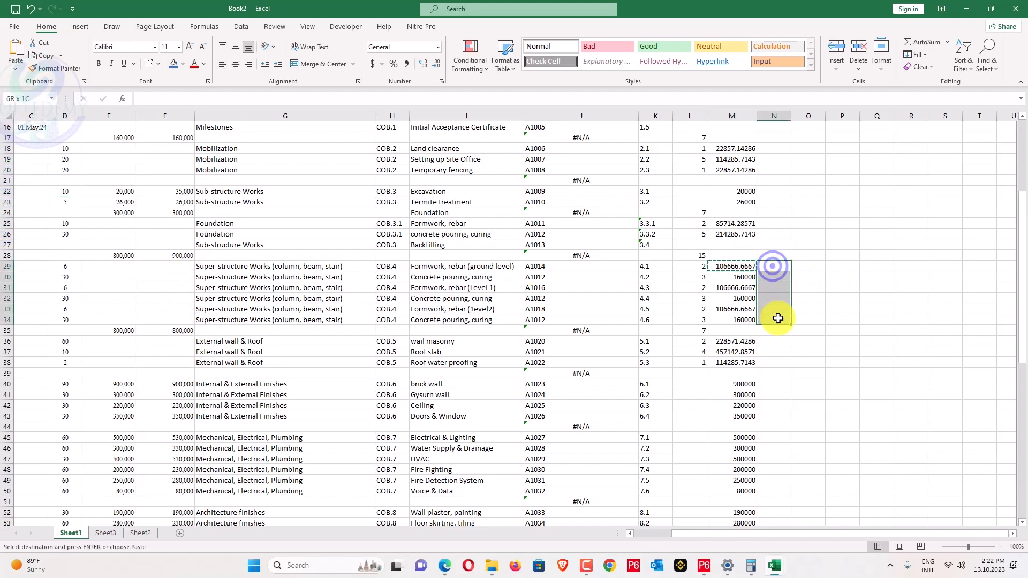
key(ctrl+v)
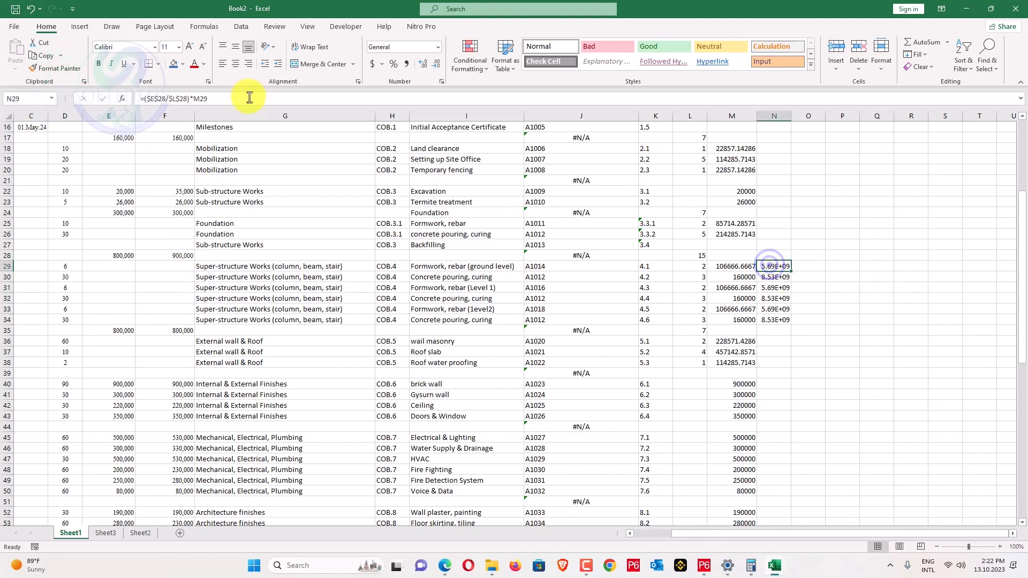
click(249, 97)
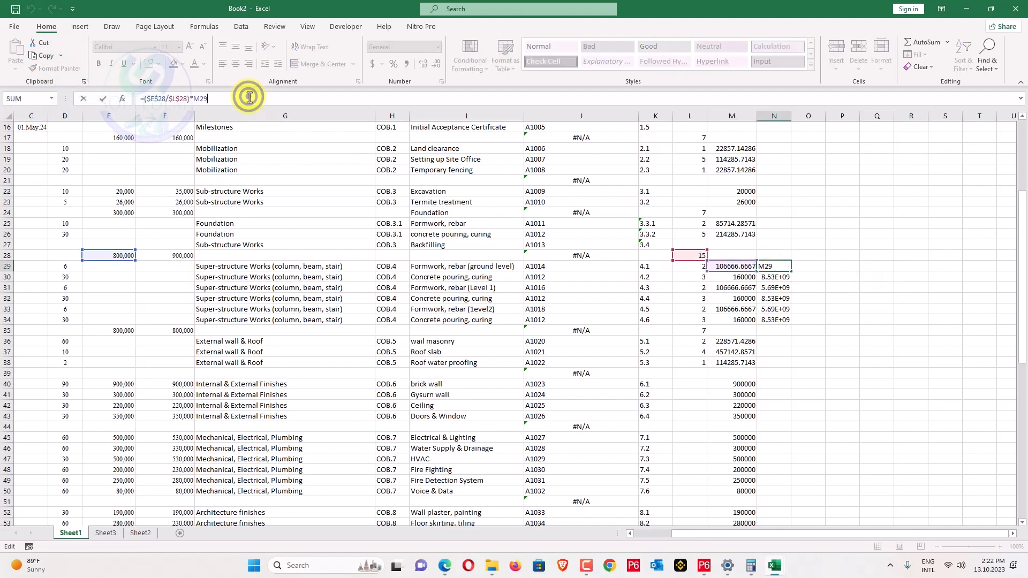
click(154, 98)
key(BackSpace)
text(F)
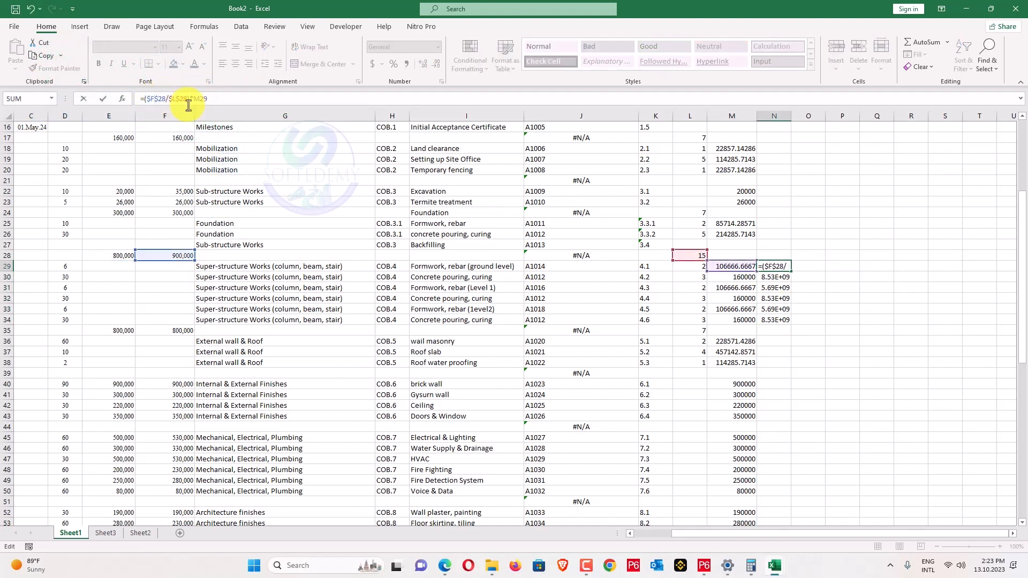
key(Return)
click(782, 263)
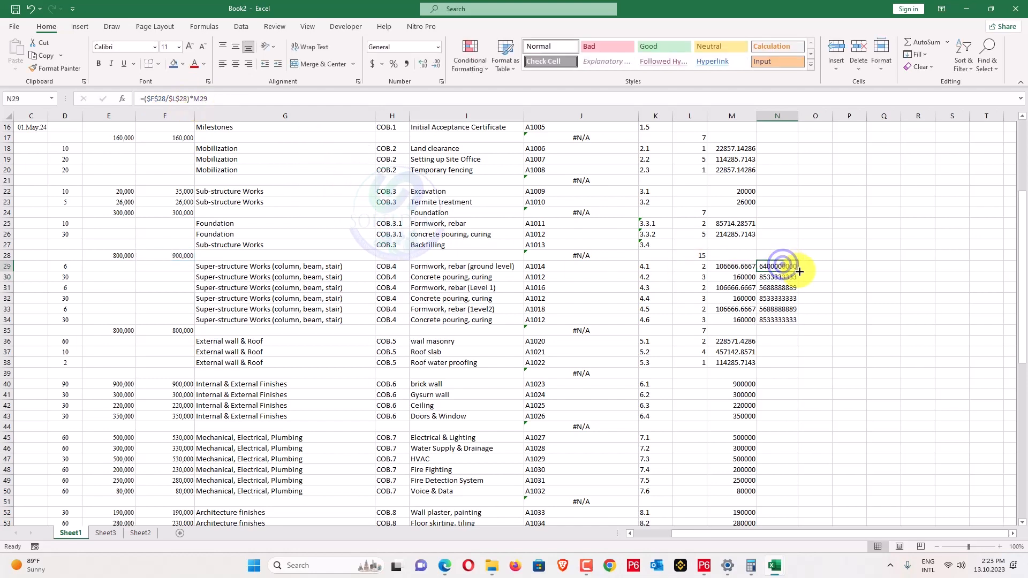
drag(799, 271, 793, 321)
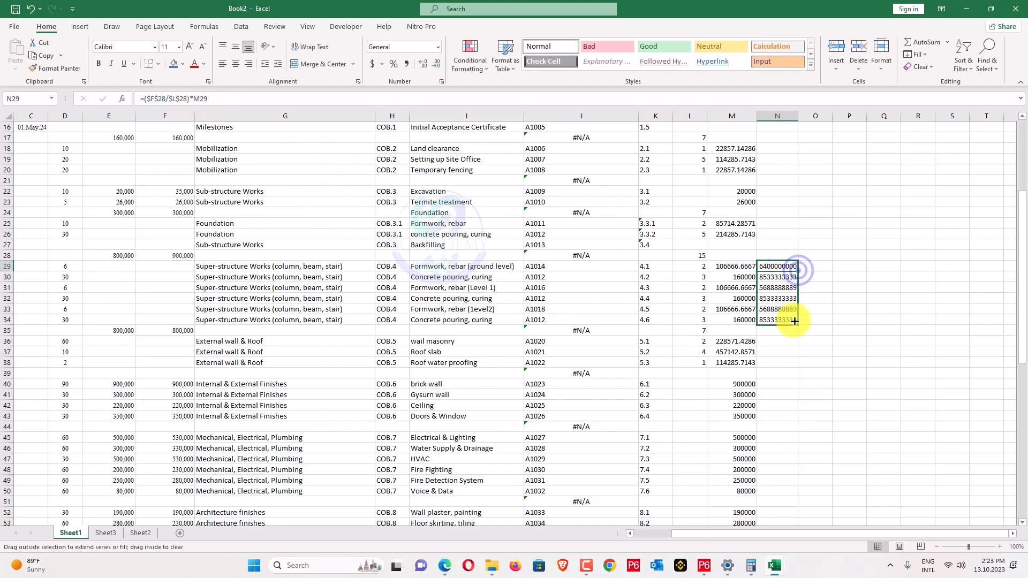
Fix N29 to =($F$28/$L$28)*L29, removing the circular reference, and fill it through N34.
click(779, 265)
click(217, 98)
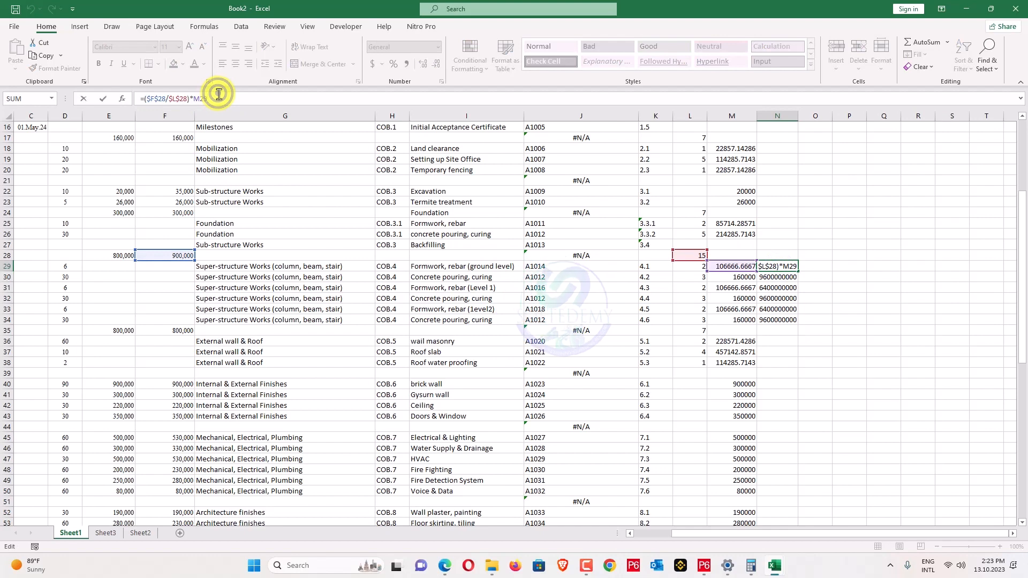
click(198, 98)
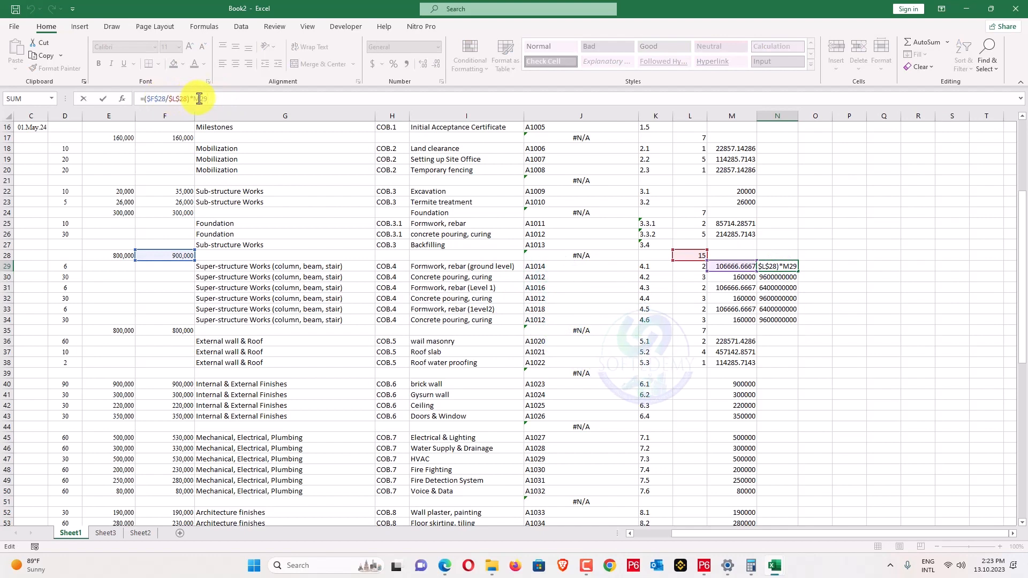
key(BackSpace)
text(v)
key(BackSpace)
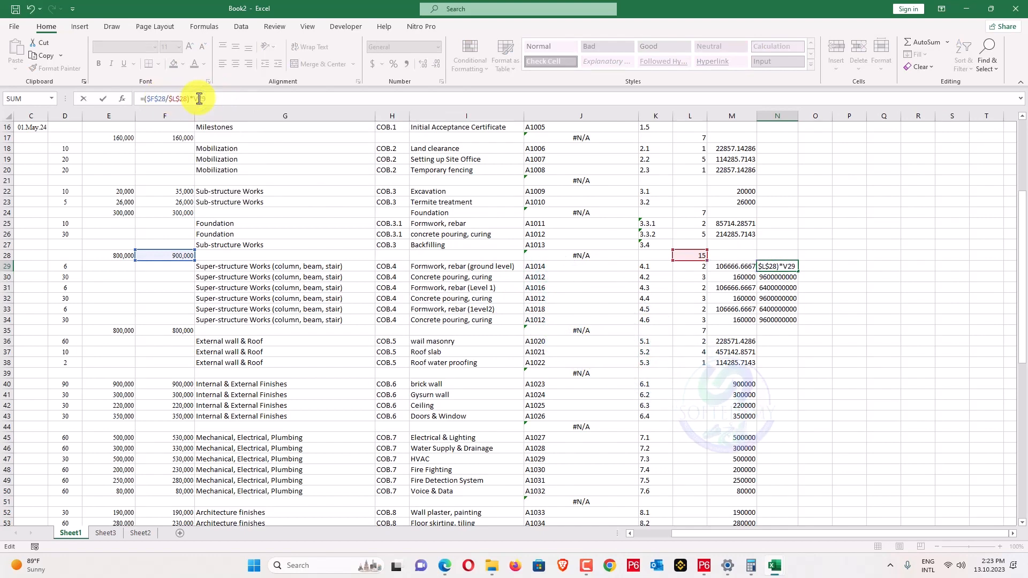
text(N)
key(Return)
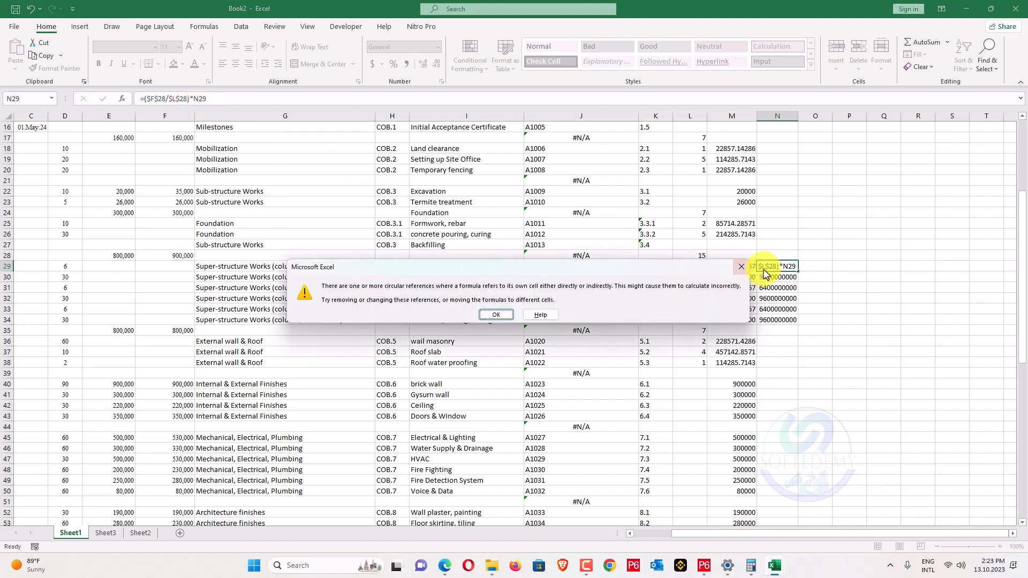
click(496, 314)
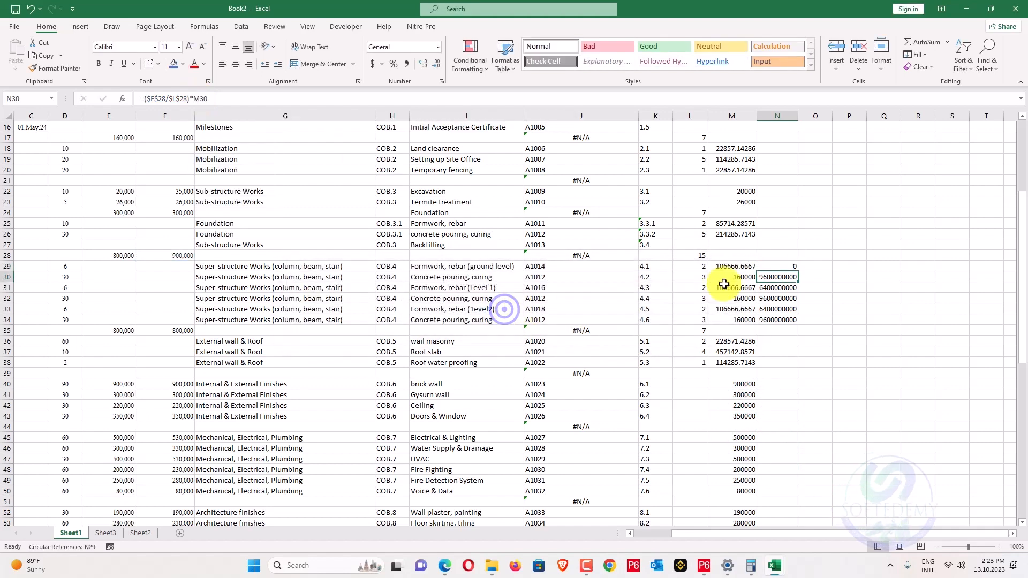
click(784, 267)
click(222, 99)
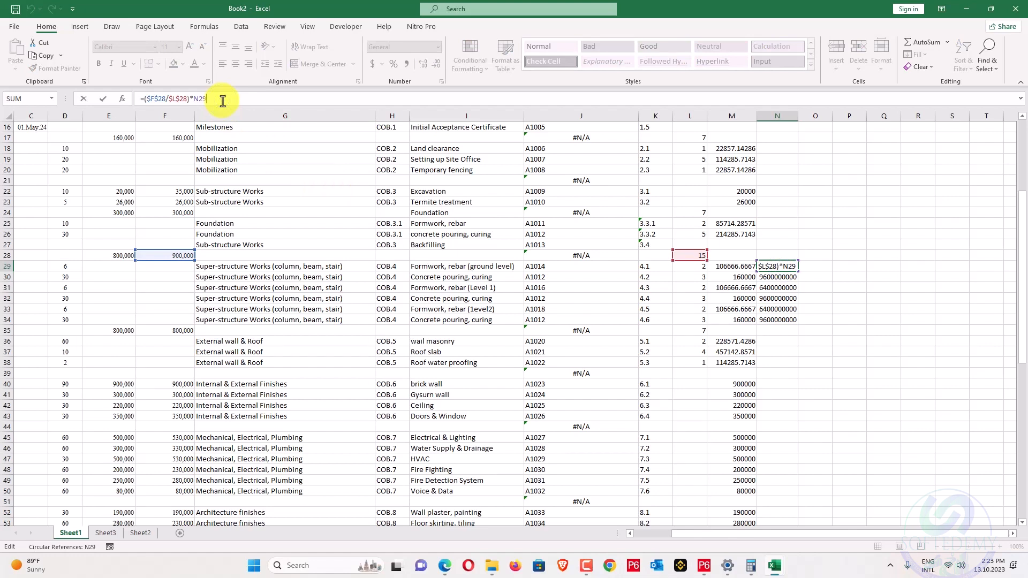
key(BackSpace)
key(BackSpace)
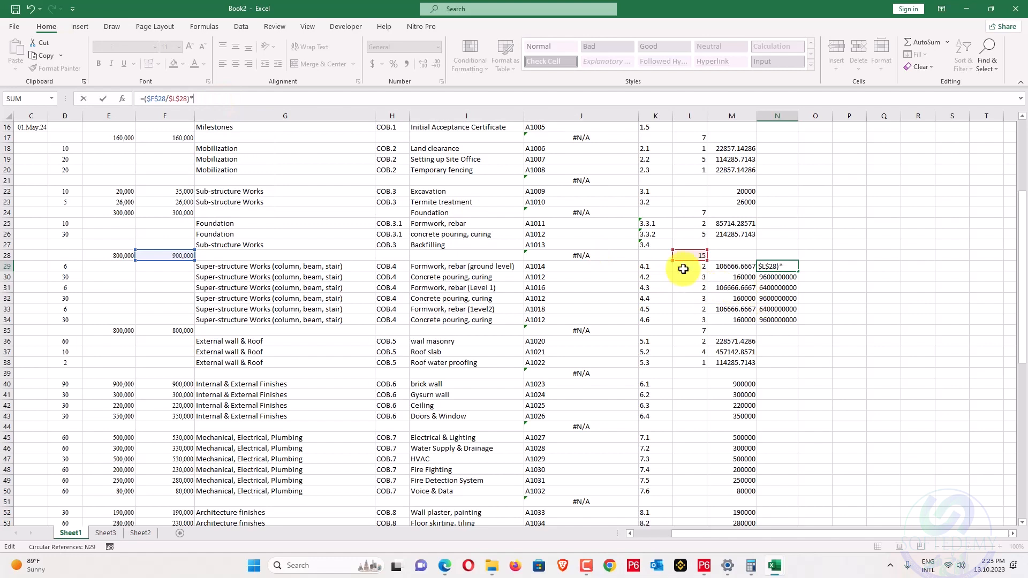
key(Return)
drag(794, 268, 796, 321)
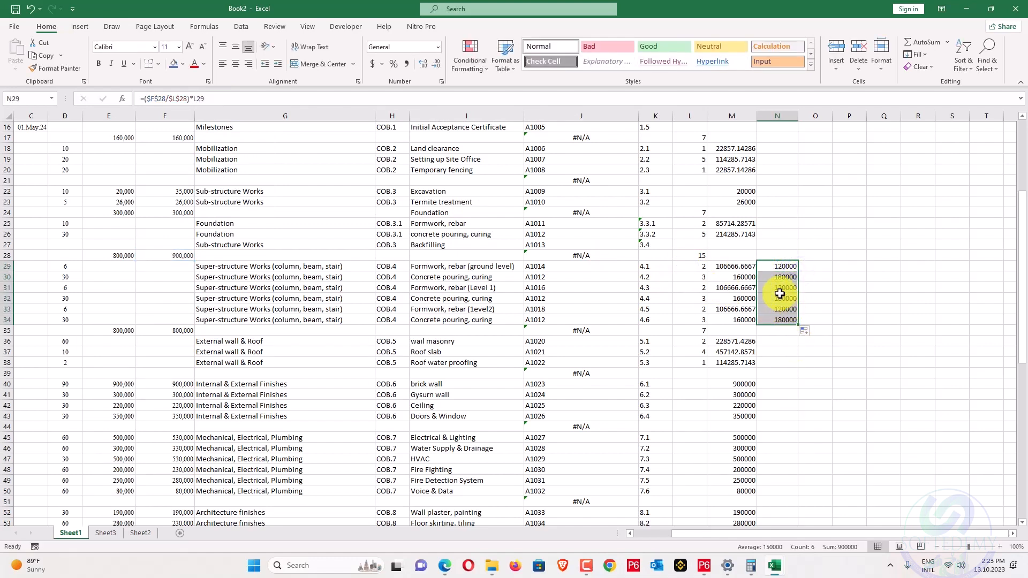
key(alt+Tab)
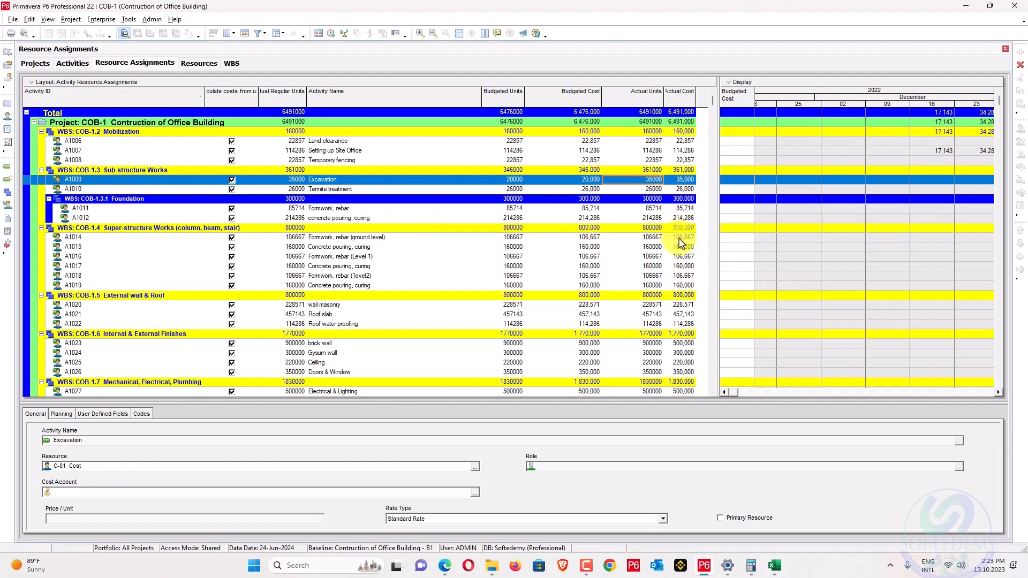
Enter actual costs of 120,000, 180,000, 120,000 and 180,000 for A1014–A1017, matching the spreadsheet.
click(679, 238)
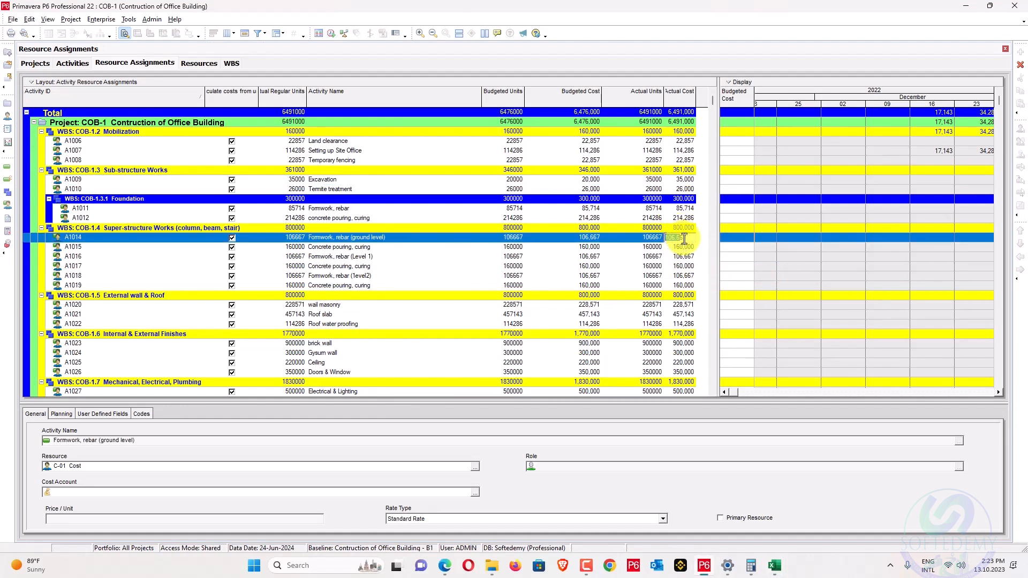
key(alt+Tab)
key(alt+Tab)
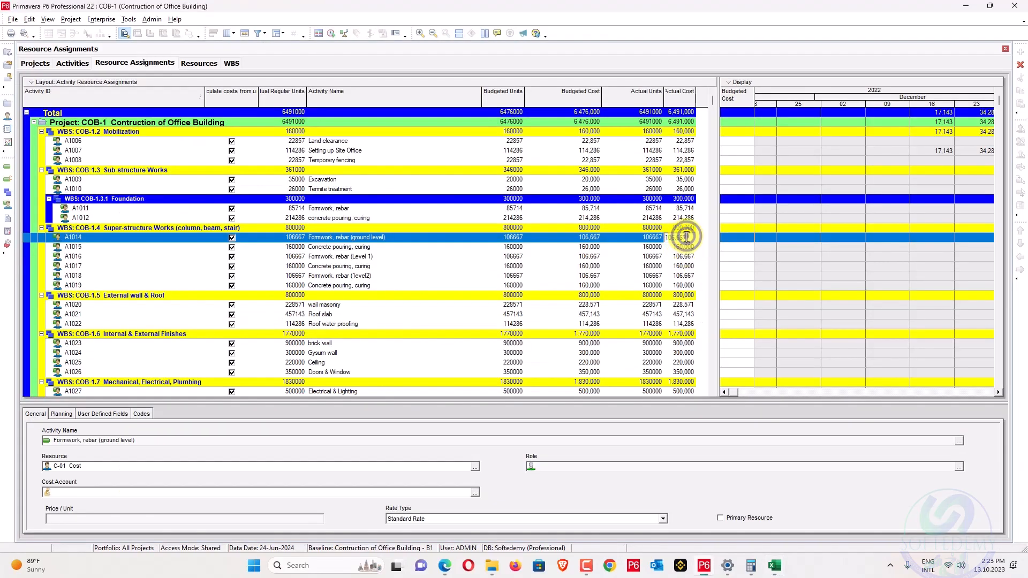
key(alt+Tab)
key(alt+Tab)
text(12)
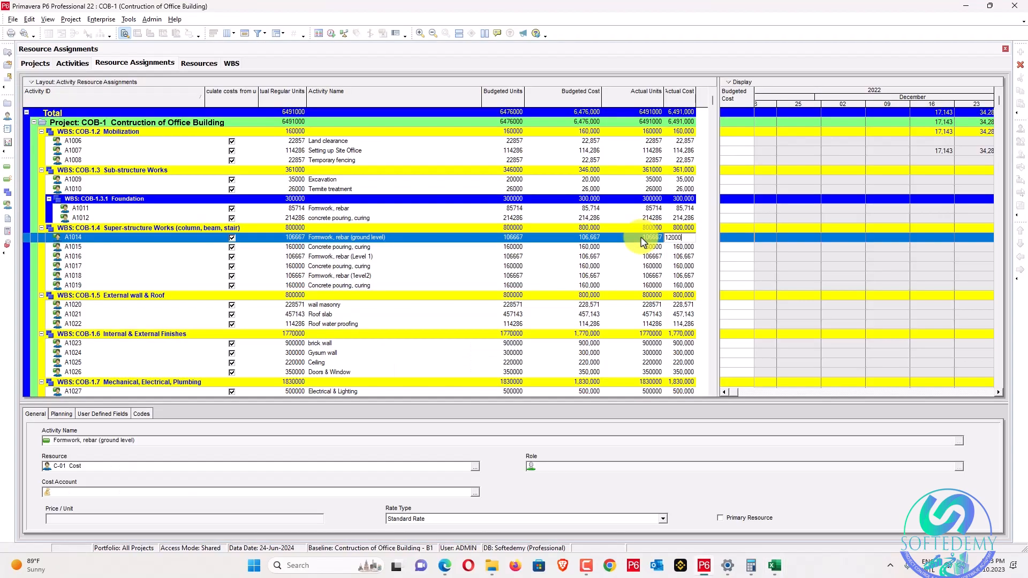
key(alt+Tab)
key(alt+Tab)
key(Down)
text(1)
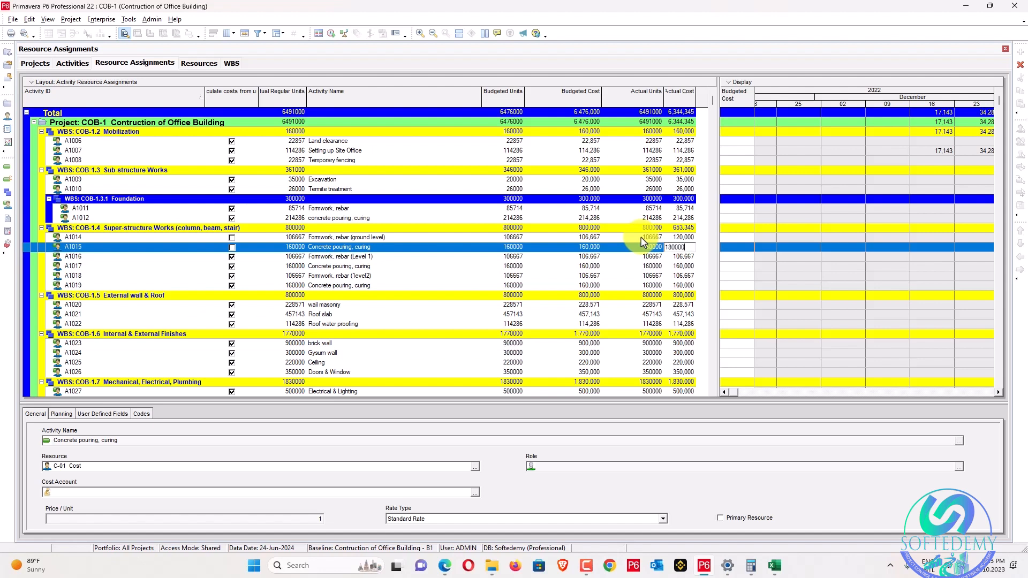
key(Return)
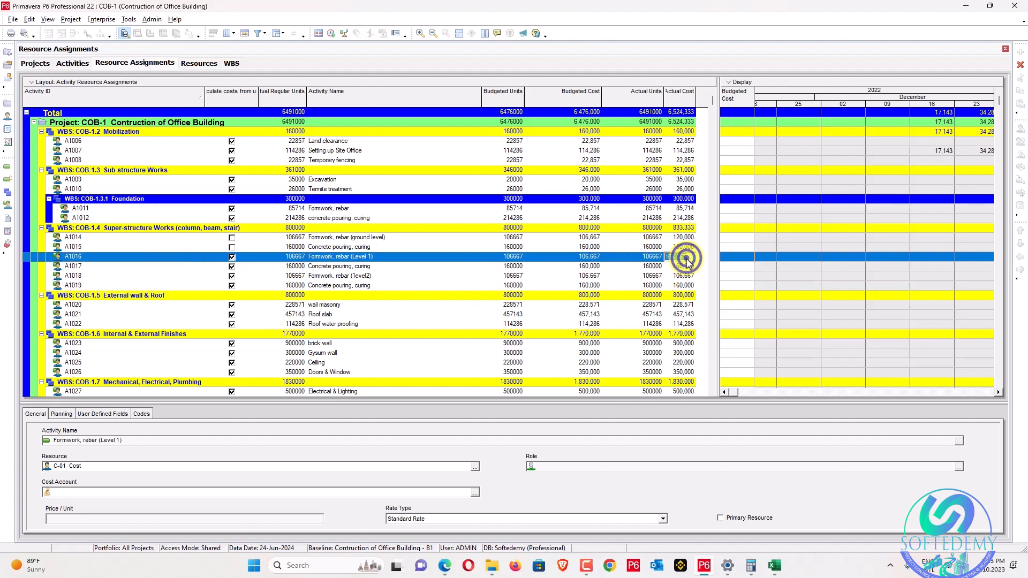
text(120)
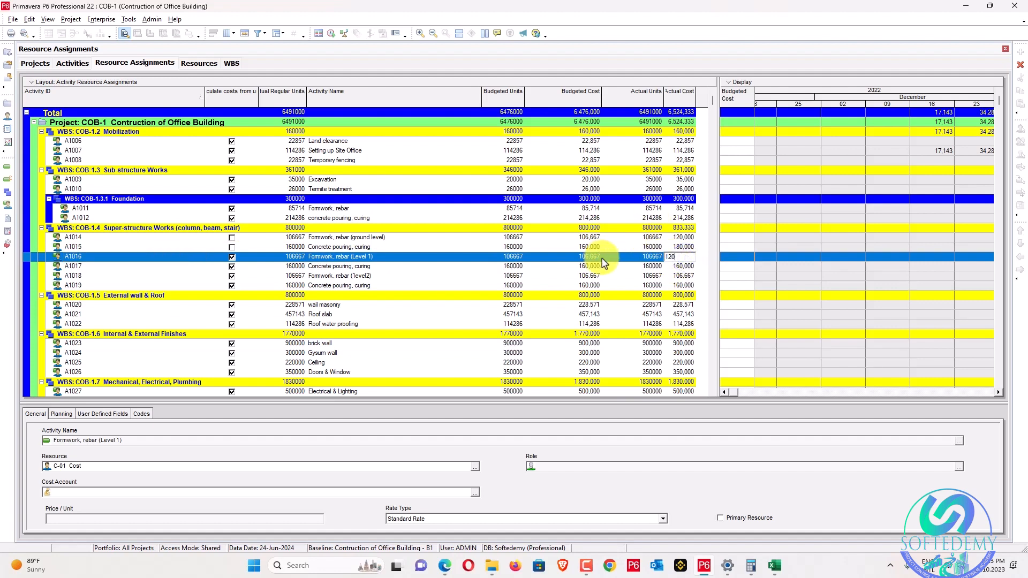
text(000)
key(Return)
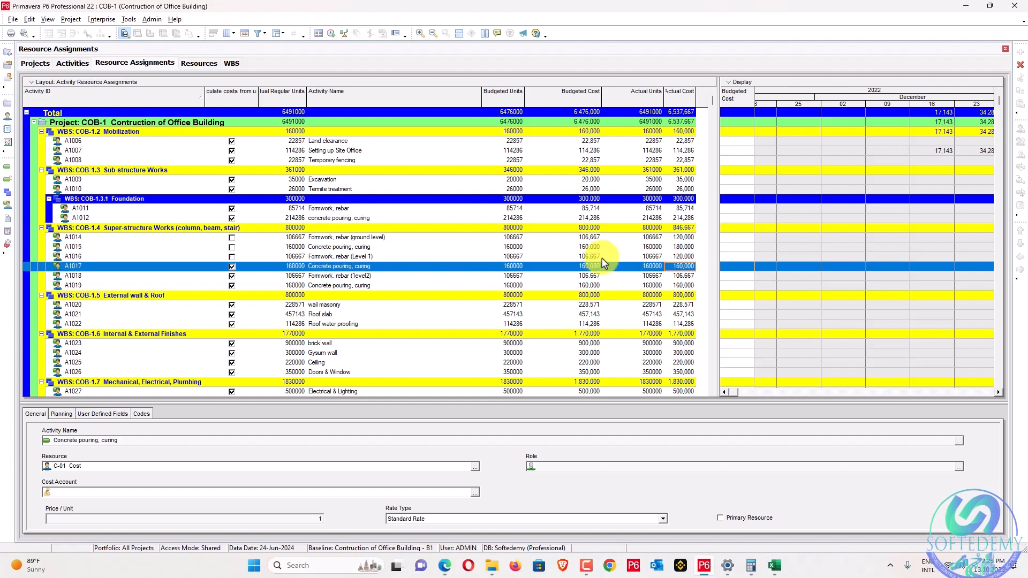
text(180000)
key(Return)
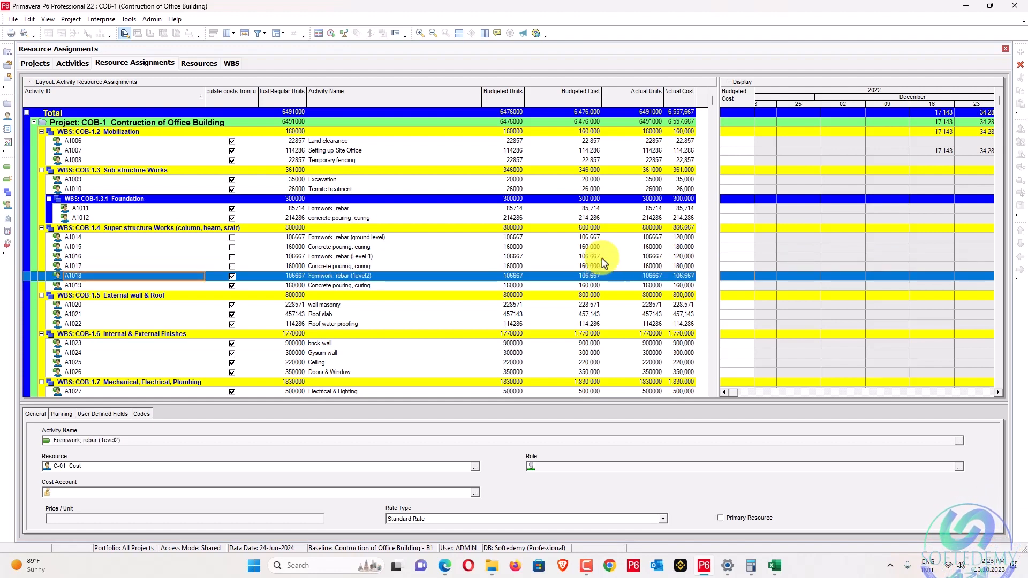
click(682, 276)
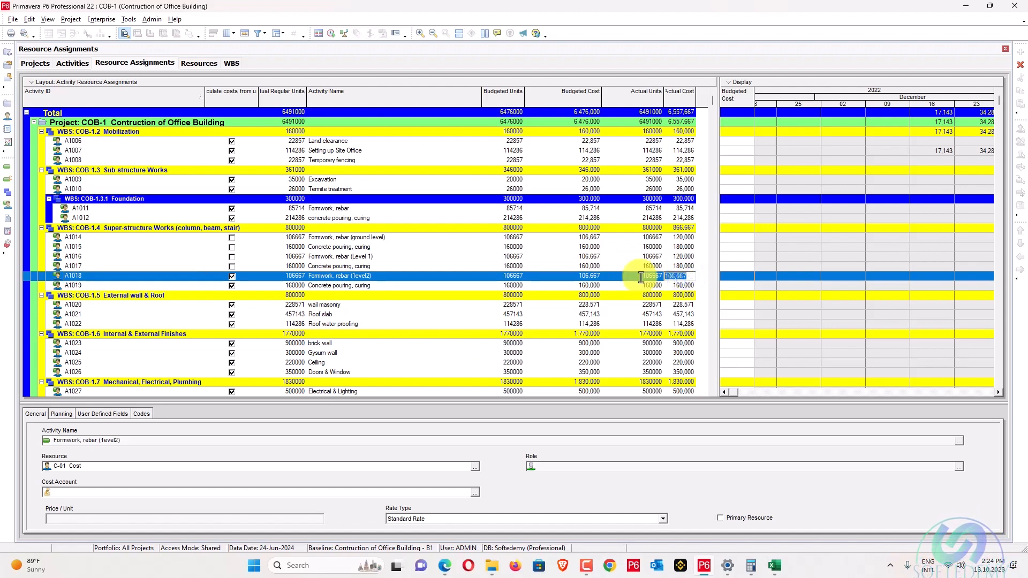
Turn on Calculate costs from units for A1014 and fill it down through A1019, confirming recalculation.
click(232, 238)
click(586, 268)
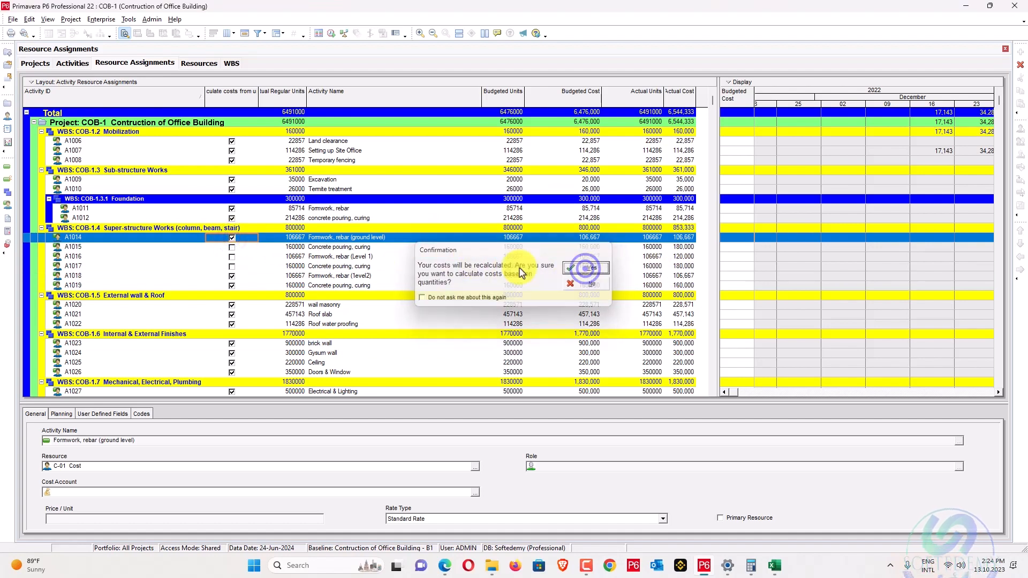
shift+click(236, 286)
right_click(236, 286)
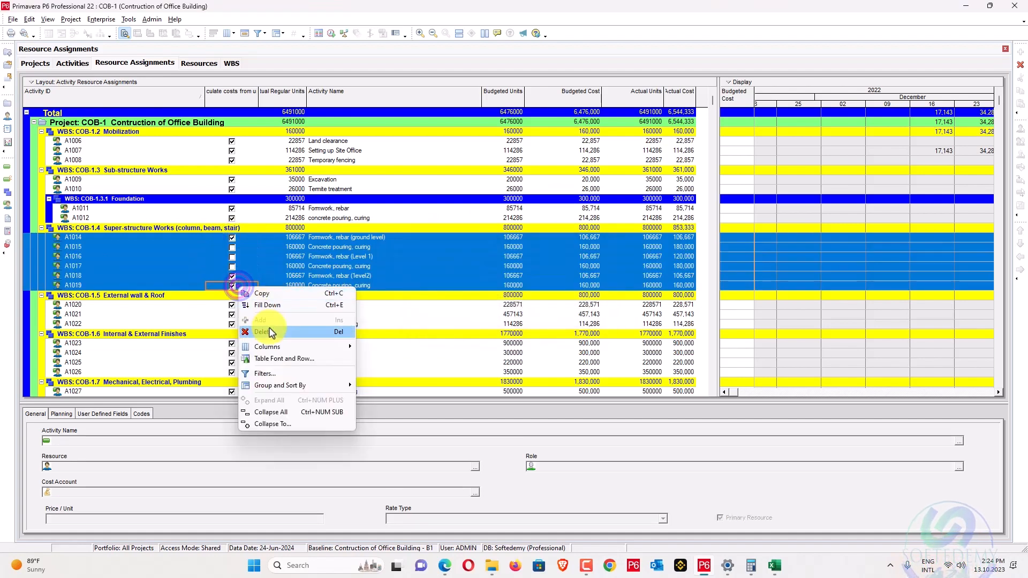
click(273, 307)
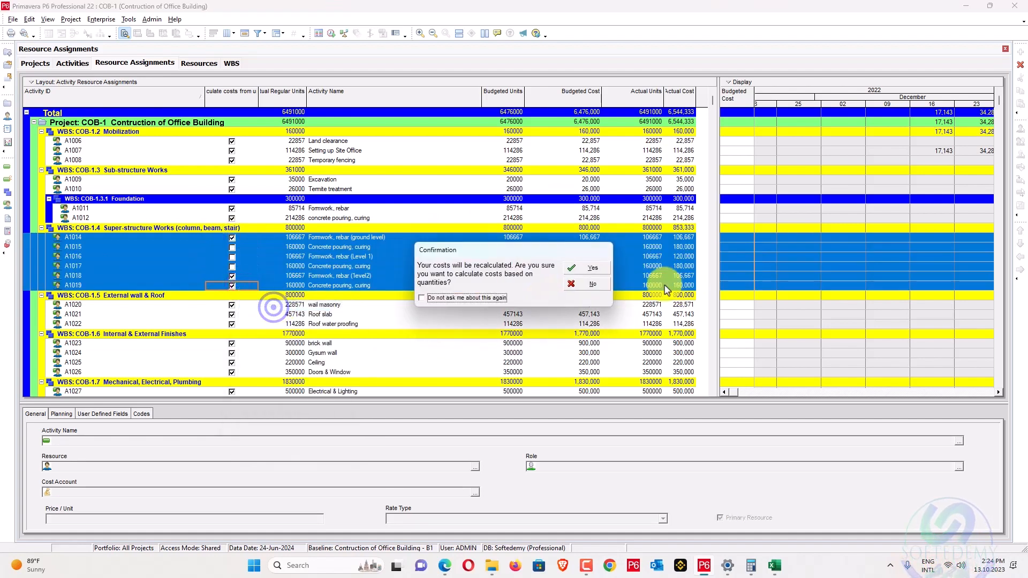
click(584, 269)
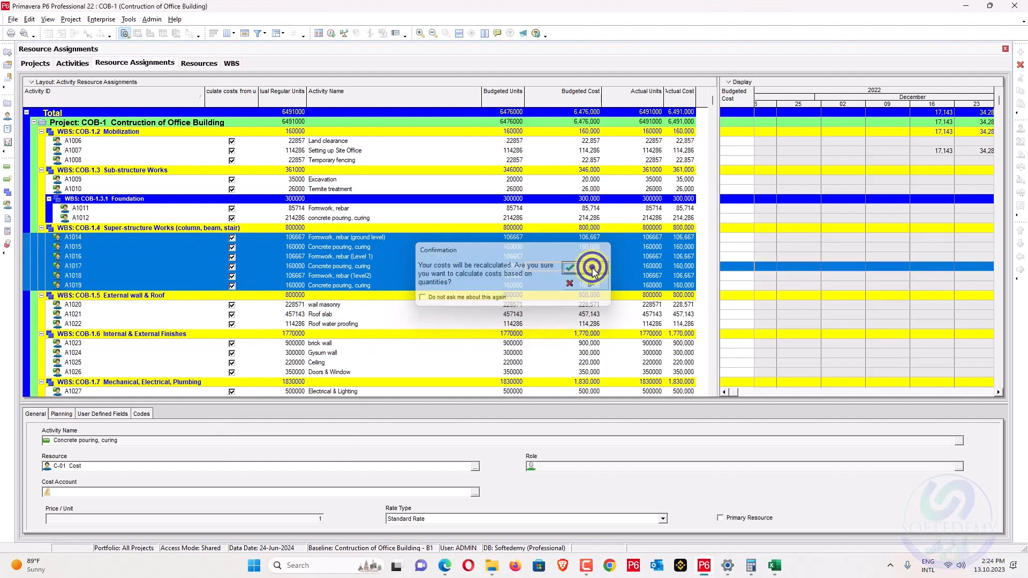
click(630, 248)
Enter alternating actual units of 120000 and 180000 for A1014–A1019, then return to Excel.
double_click(647, 237)
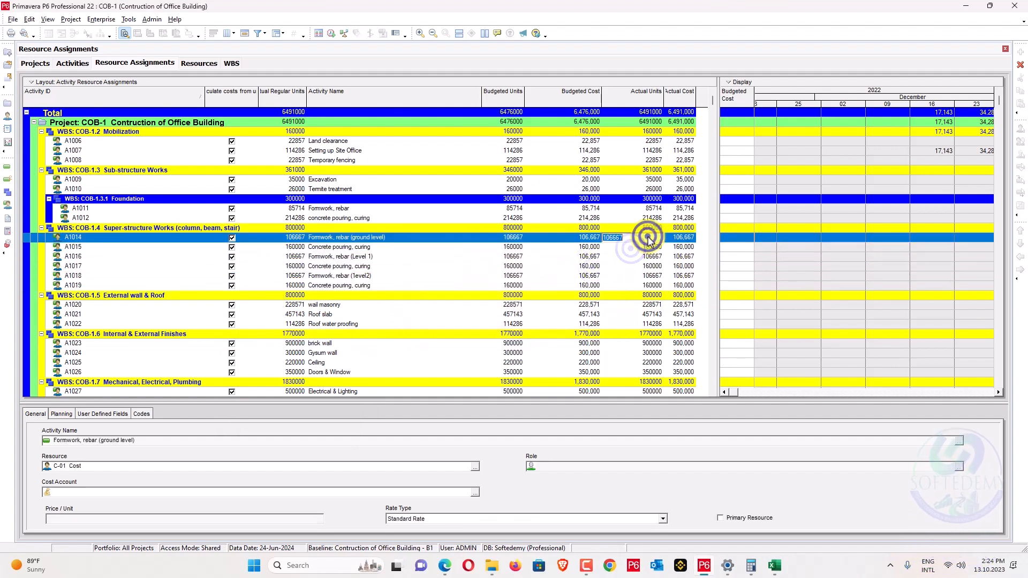
text(120000)
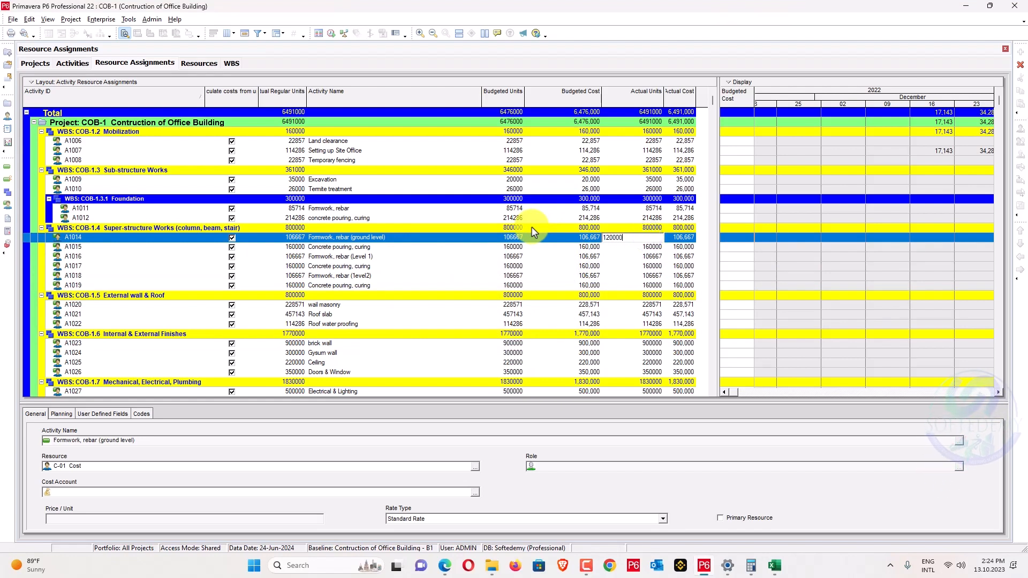
key(Tab)
key(Down)
key(Left)
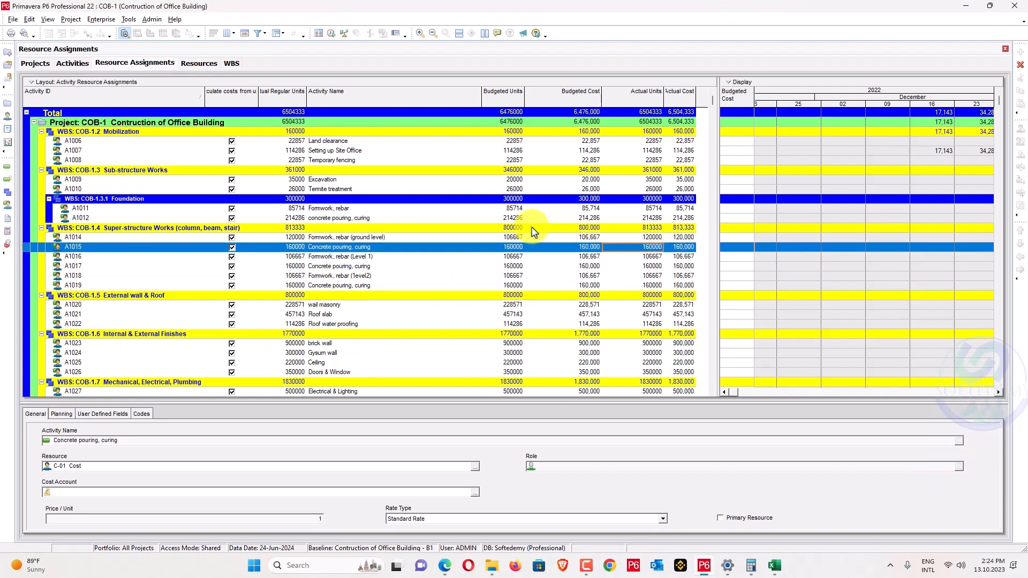
text(18)
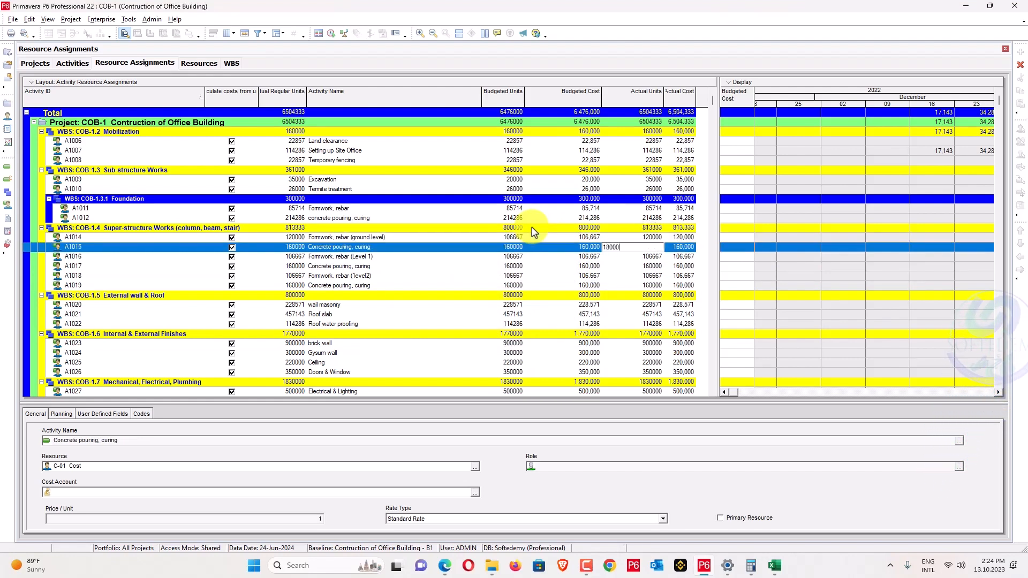
text(0000)
key(Down)
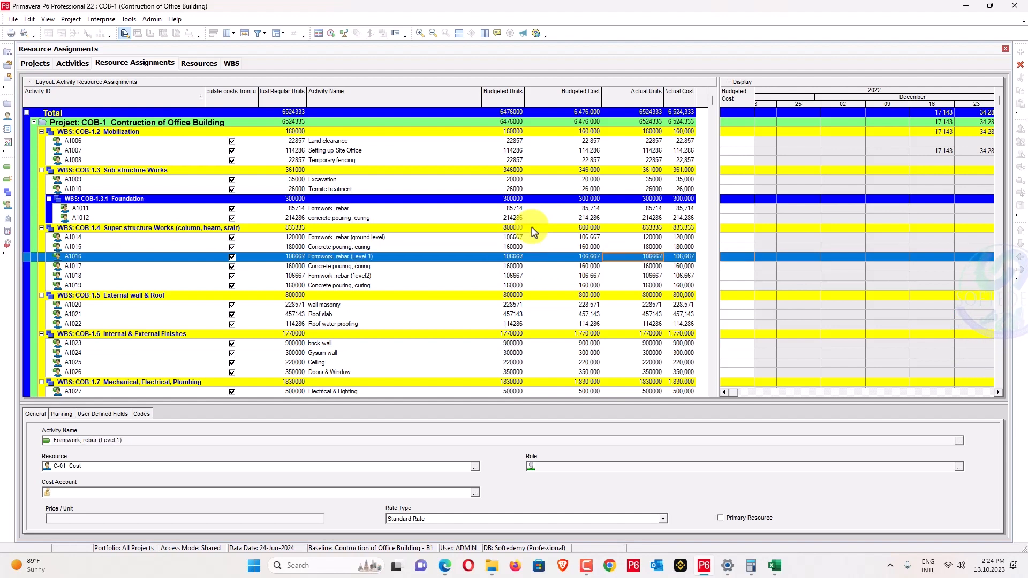
text(120000)
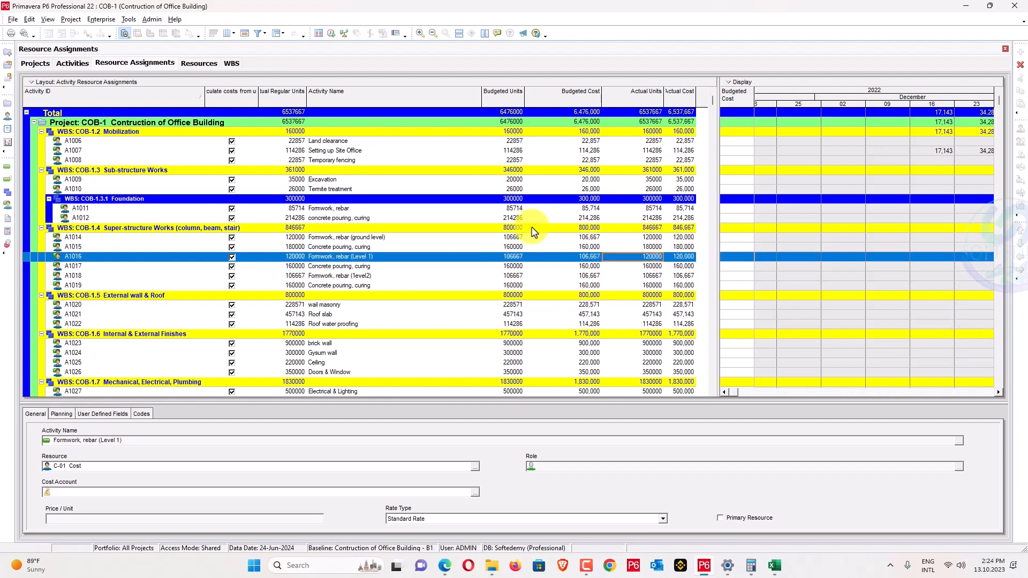
key(Down)
text(180000)
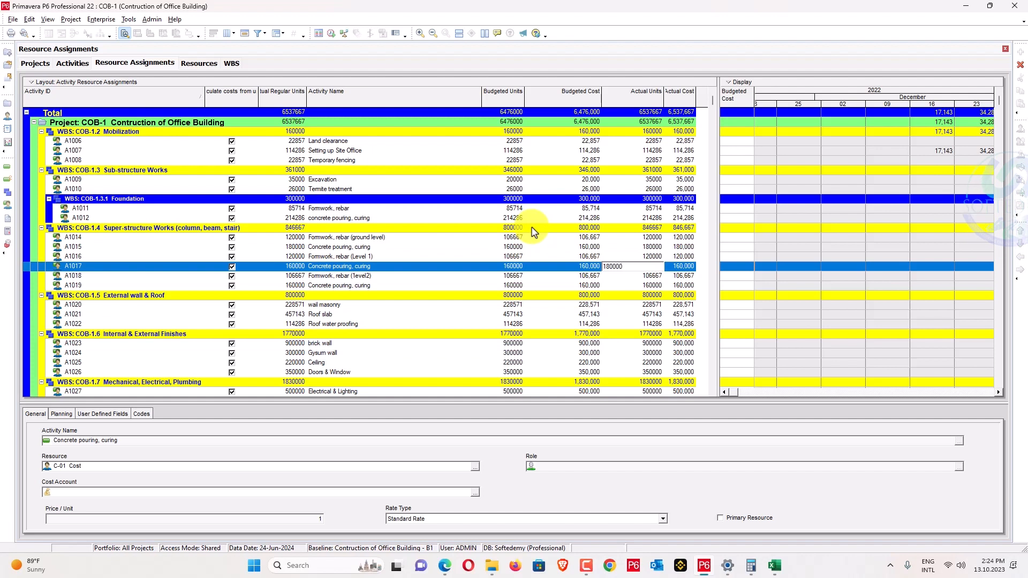
key(Down)
text(120000)
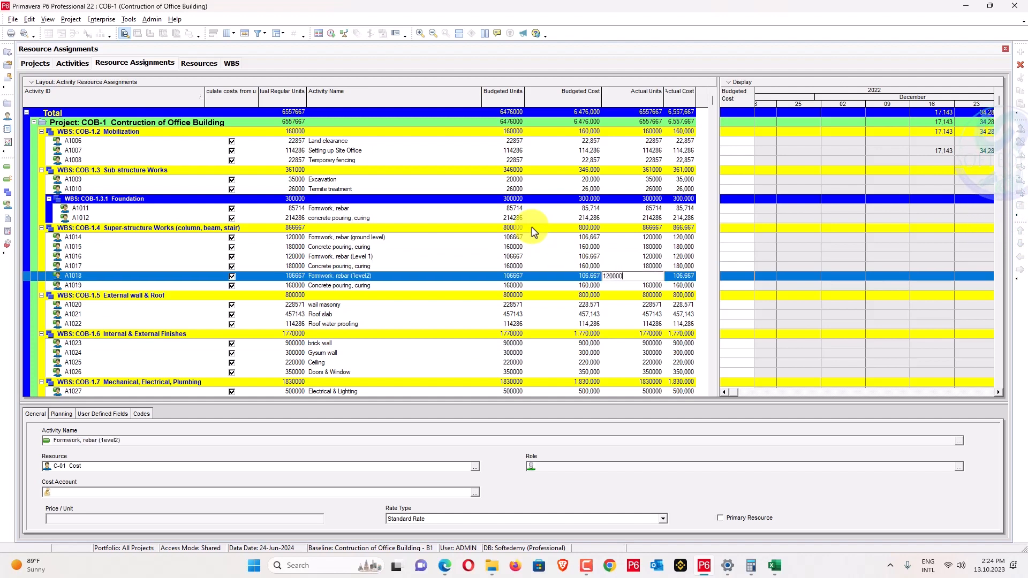
key(Down)
text(180)
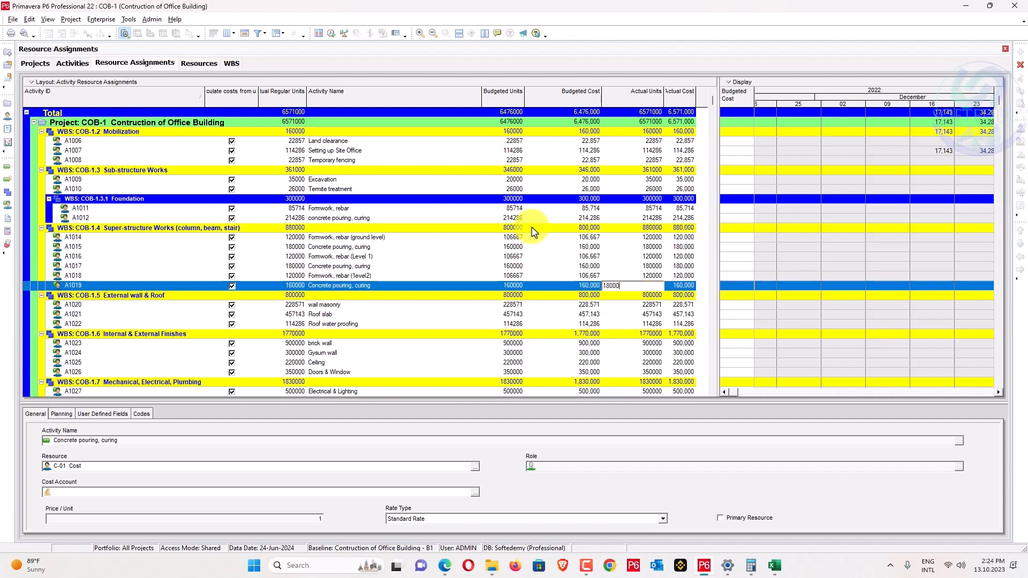
text(000)
key(Up)
key(Up)
key(Up)
key(Up)
key(Up)
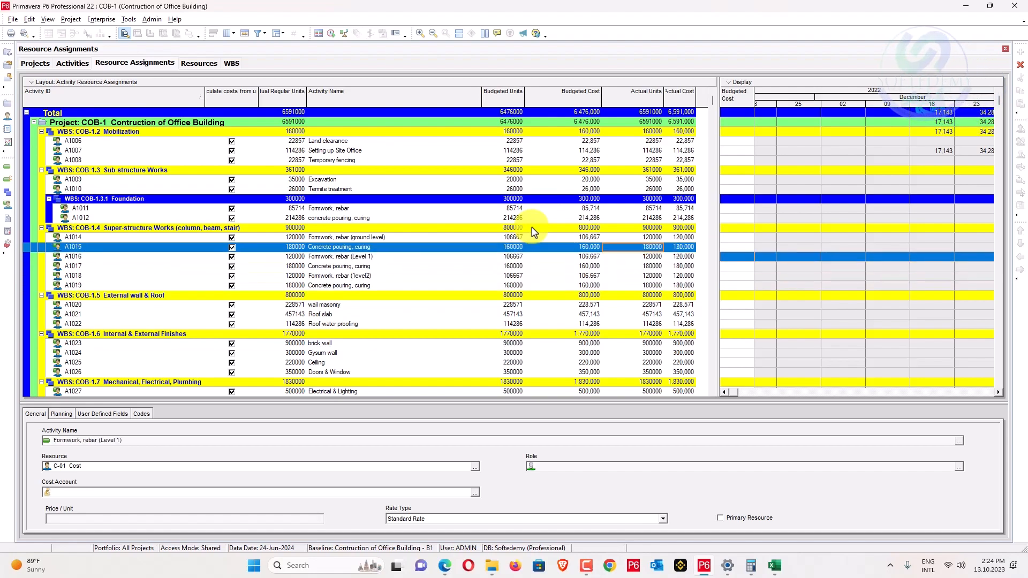
key(alt+Tab)
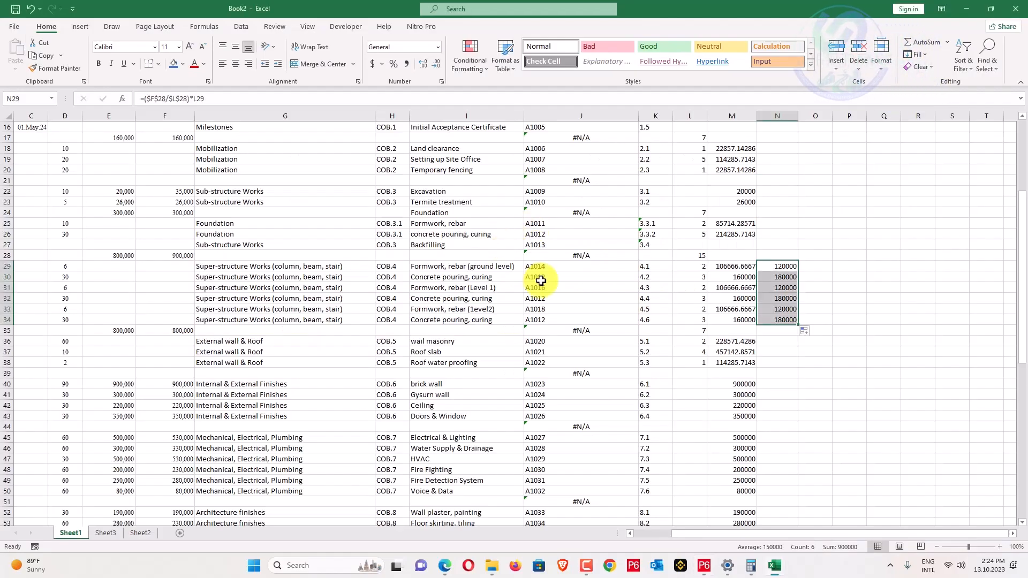
Scroll Excel's task list to the Task 3 actual-cost notes, then return to P6's Resource Assignments.
scroll(539, 280, down, 14)
scroll(598, 358, up, 2)
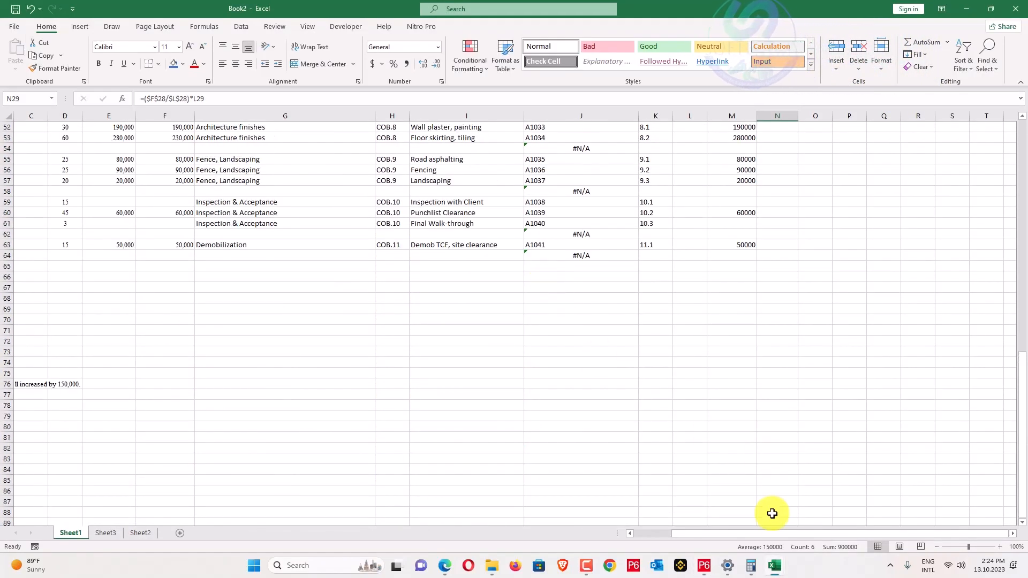
drag(764, 539, 631, 541)
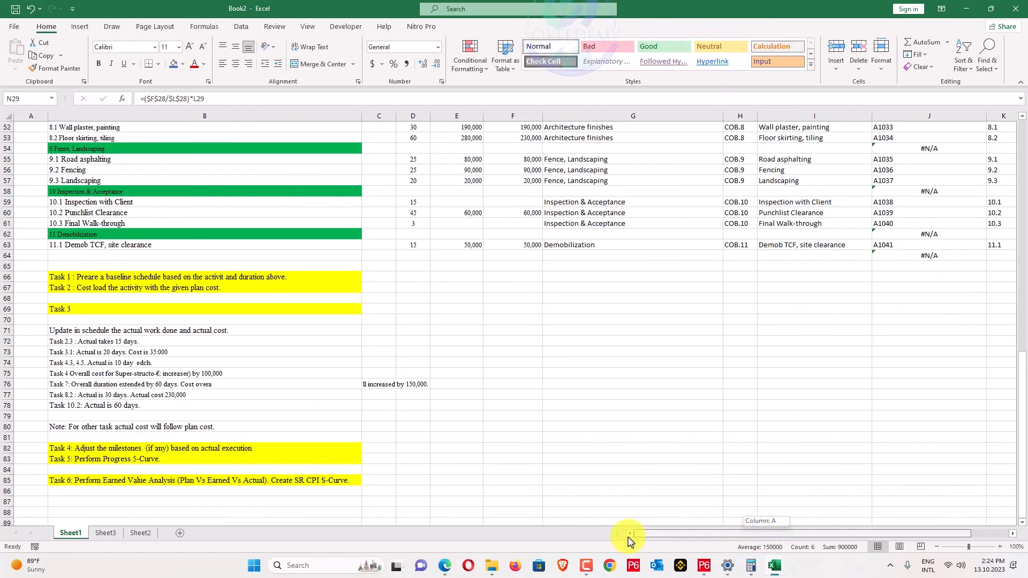
drag(630, 542, 630, 540)
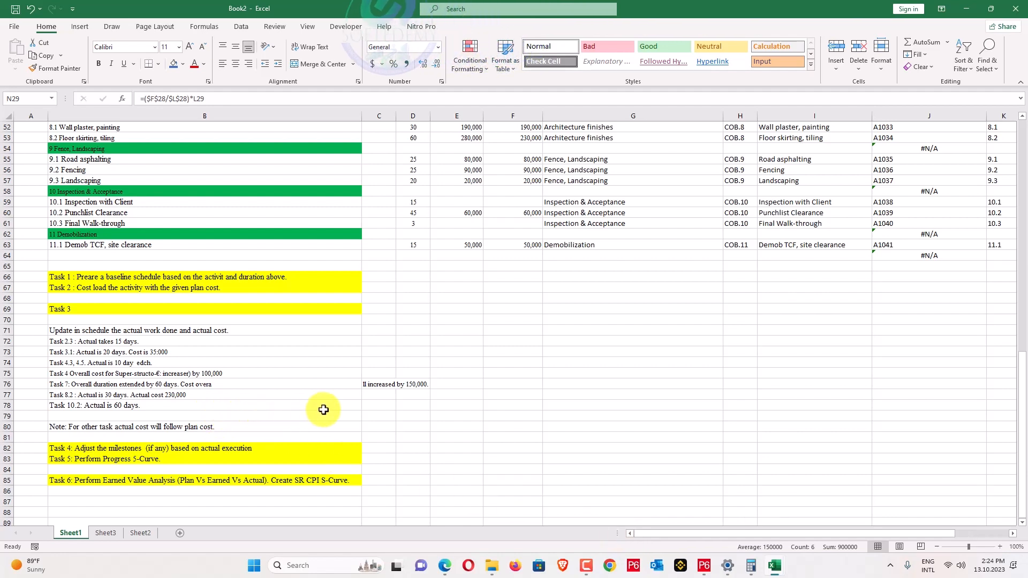
scroll(347, 406, up, 1)
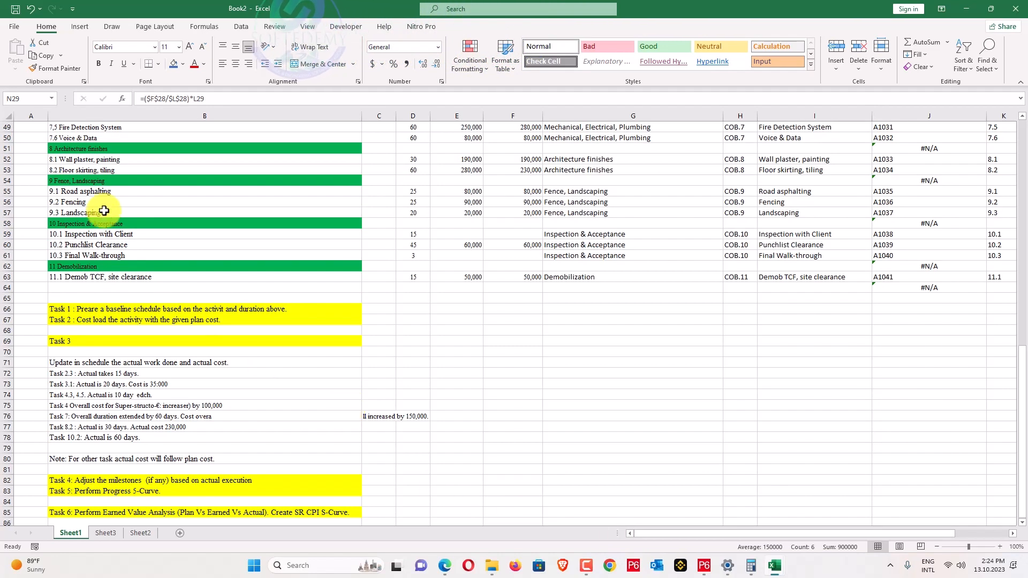
key(alt+Tab)
scroll(198, 310, down, 1)
scroll(198, 310, down, 3)
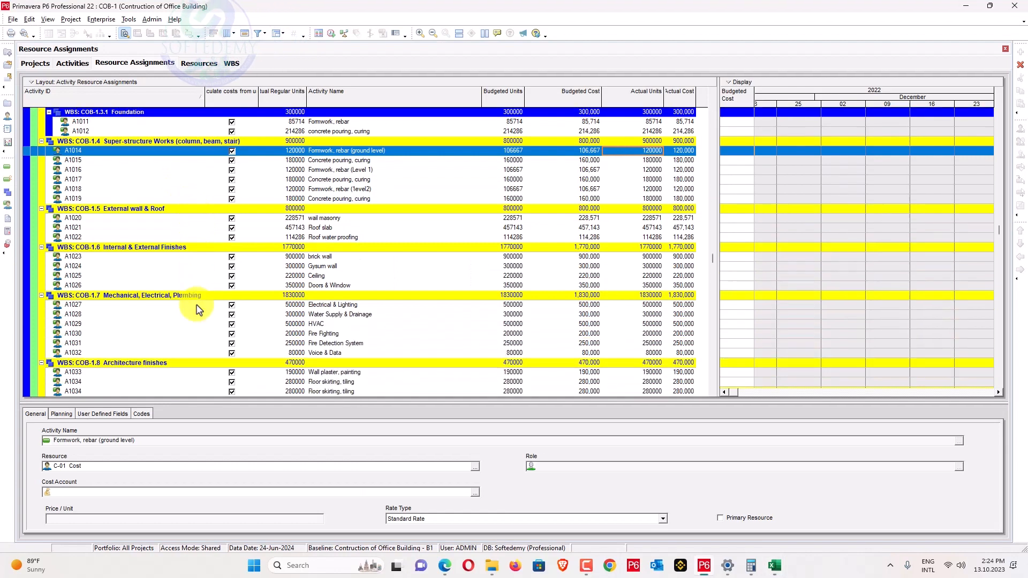
Record 230000 actual units for A1034 Floor skirting, tiling after checking the Excel task list.
scroll(364, 348, down, 1)
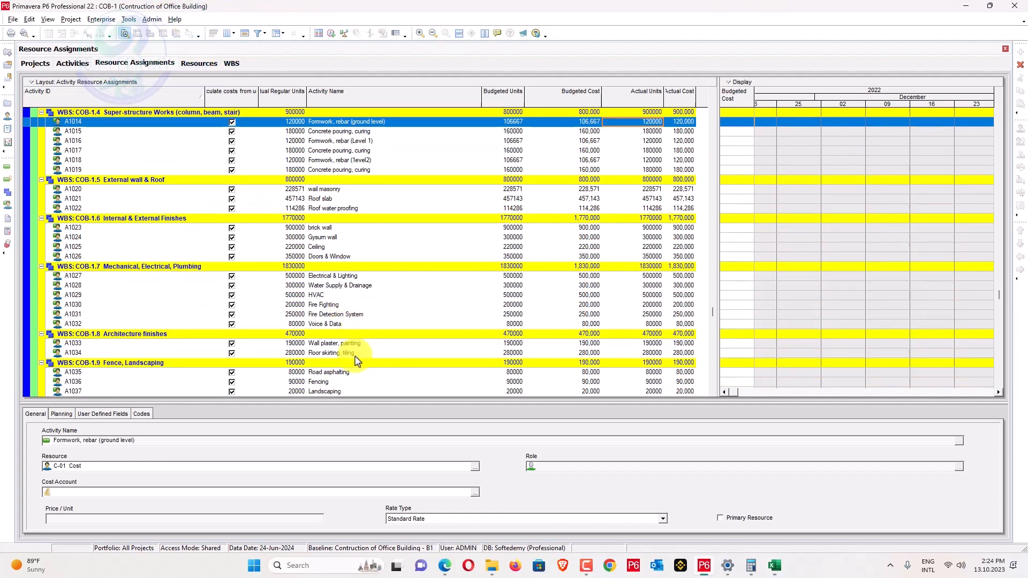
click(358, 354)
key(alt+Tab)
scroll(540, 324, up, 4)
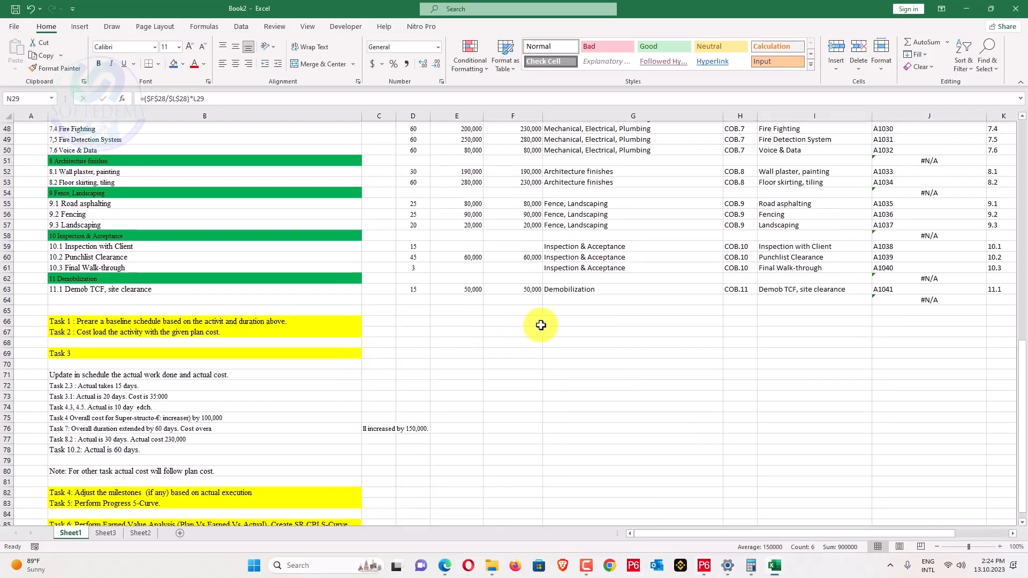
key(alt+Tab)
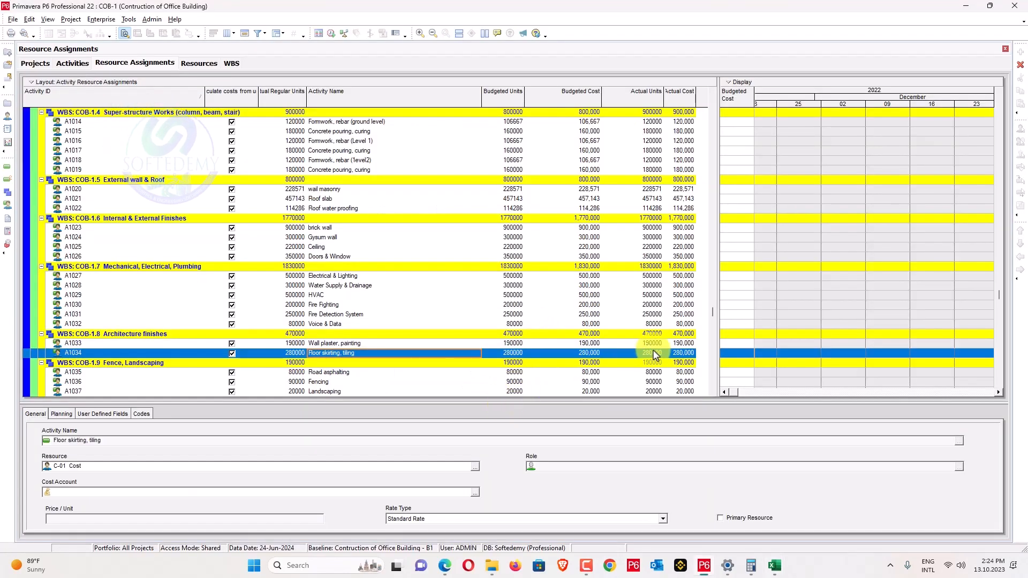
click(652, 353)
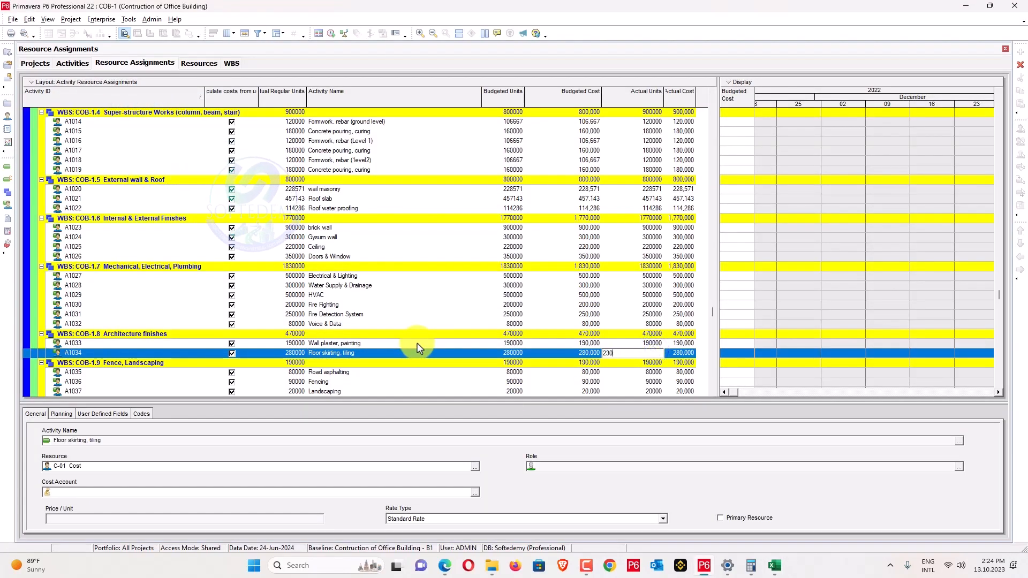
text(230000)
key(Return)
scroll(536, 305, up, 4)
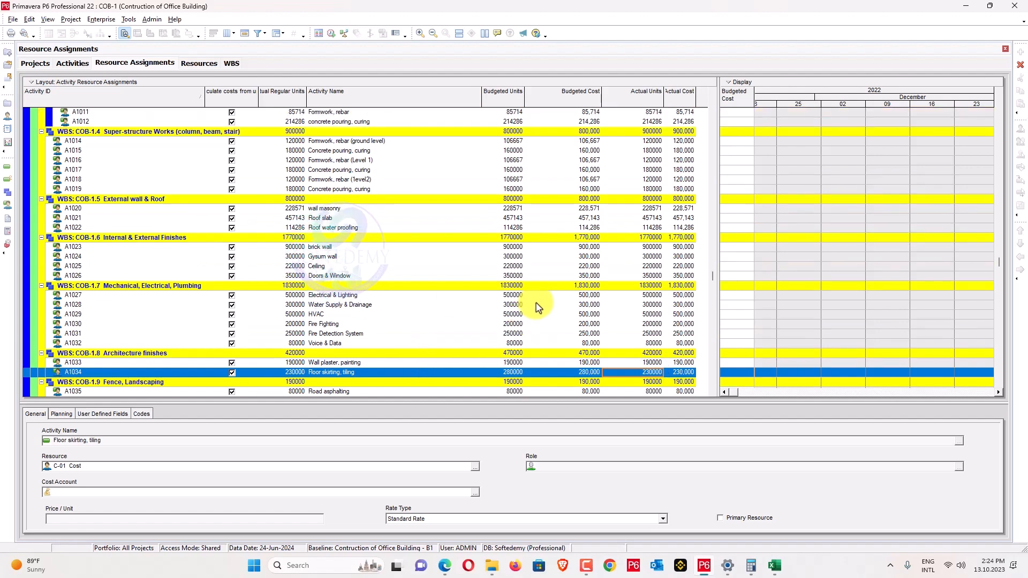
scroll(538, 306, down, 2)
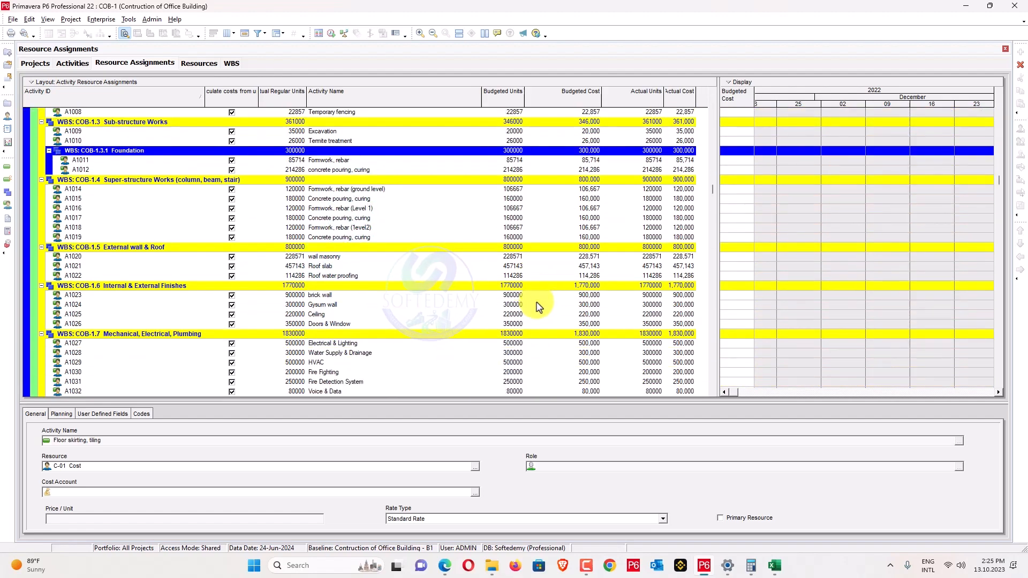
scroll(539, 305, up, 2)
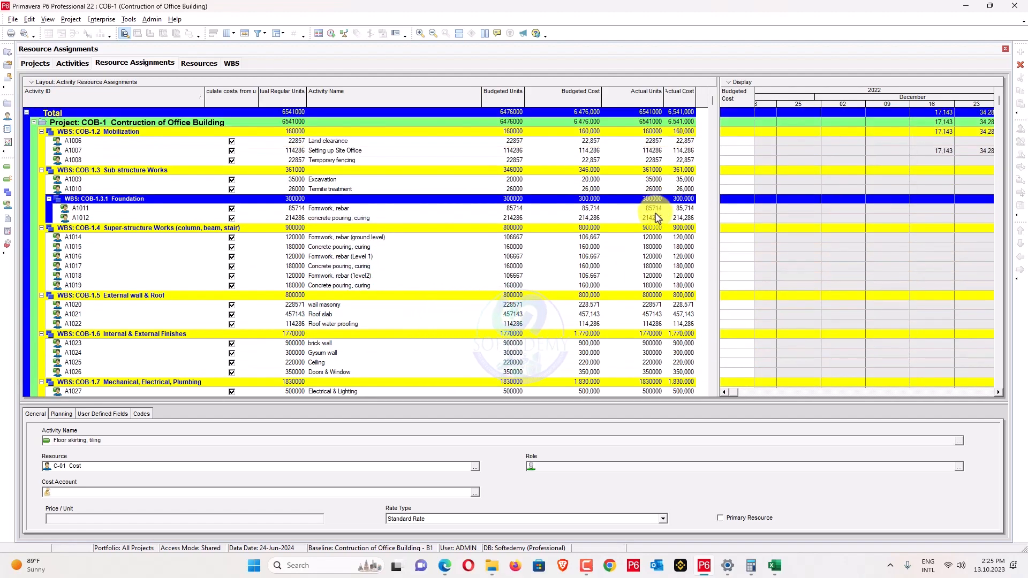
key(alt+Tab)
scroll(639, 239, up, 10)
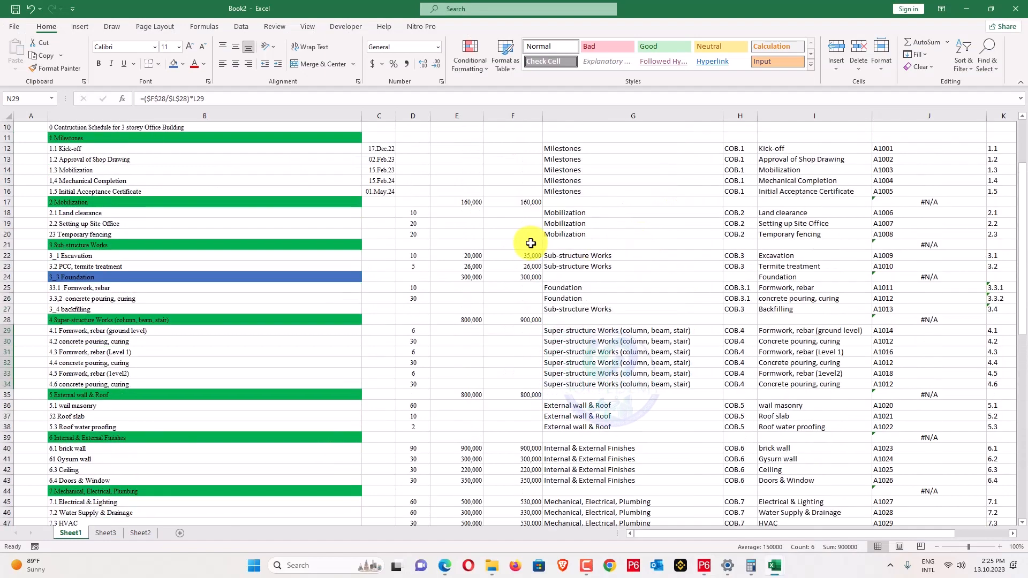
Compare A1012 and the other foundation and sub-structure actual costs in P6 against Excel's cost sheet.
key(alt+Tab)
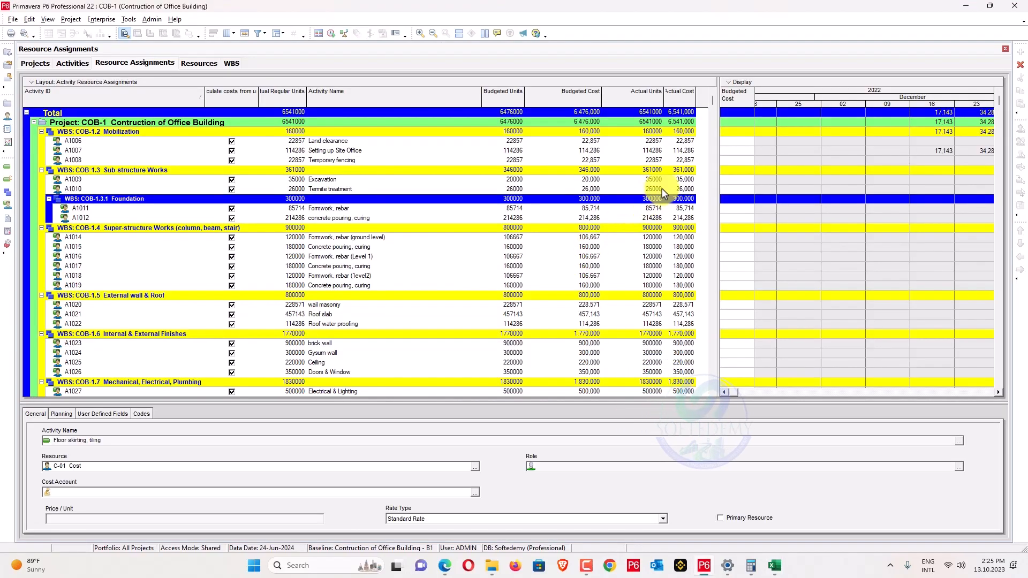
key(alt+Tab)
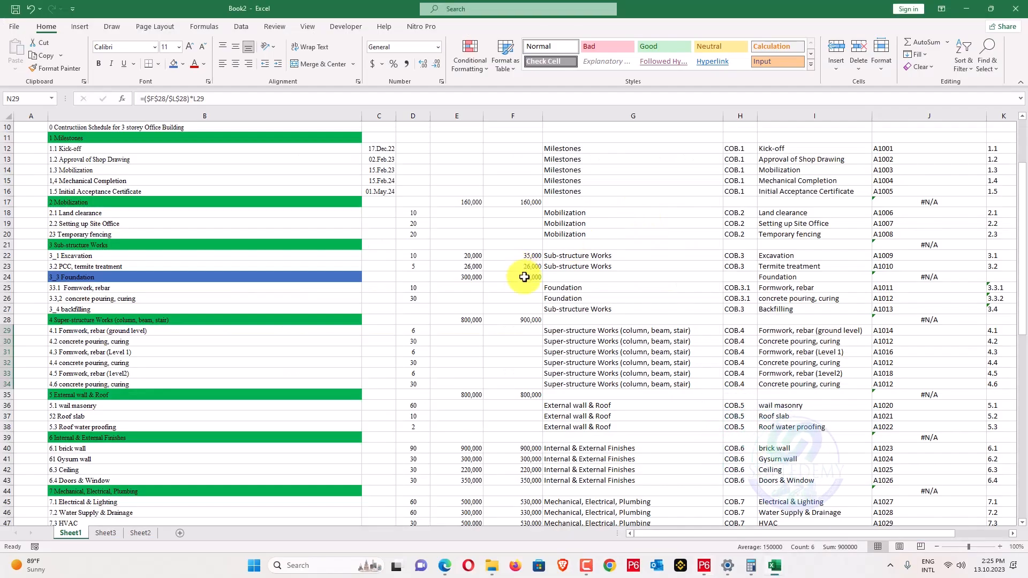
key(alt+Tab)
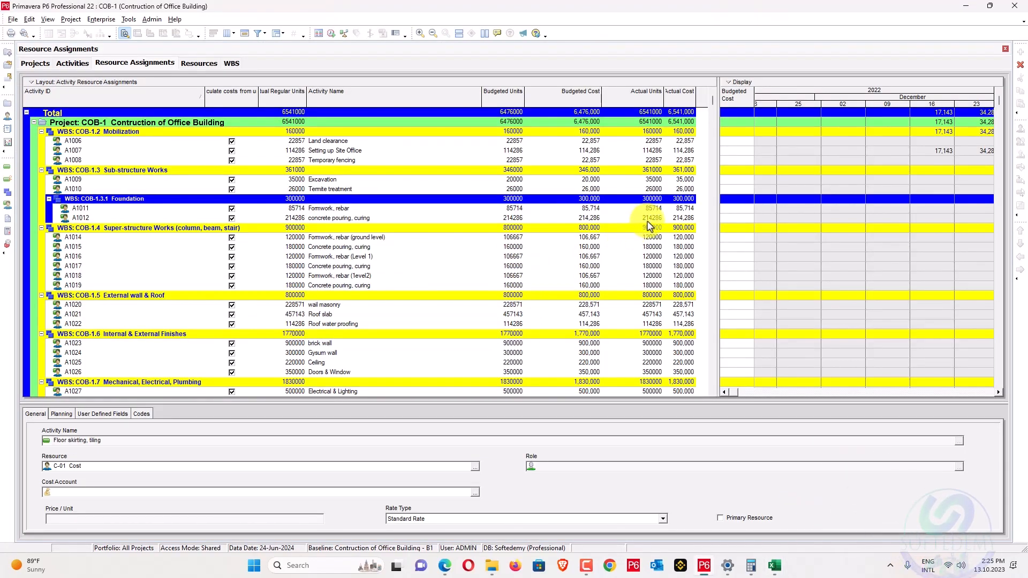
click(647, 220)
key(alt+Tab)
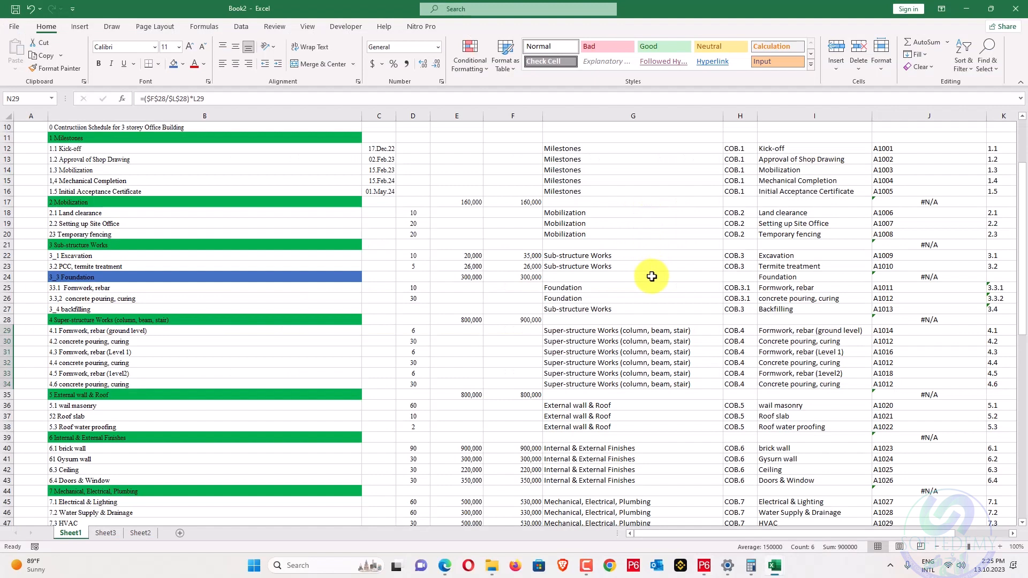
key(alt+Tab)
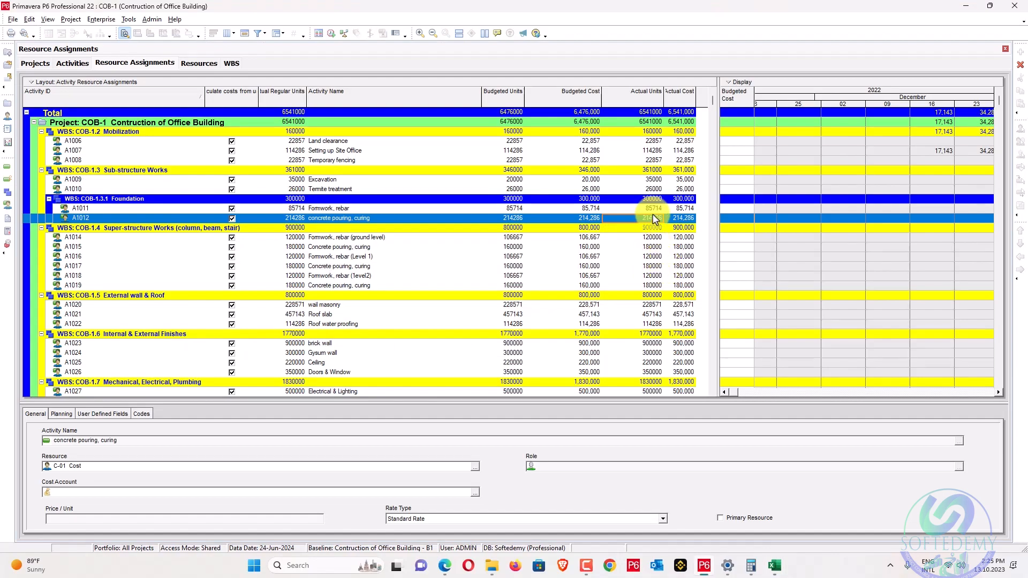
key(alt+Tab)
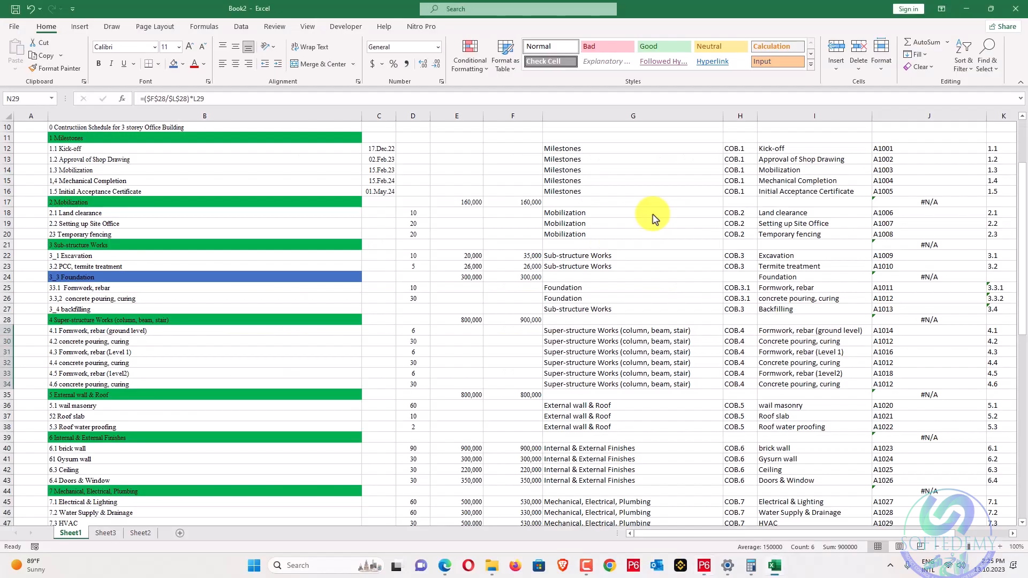
key(alt+Tab)
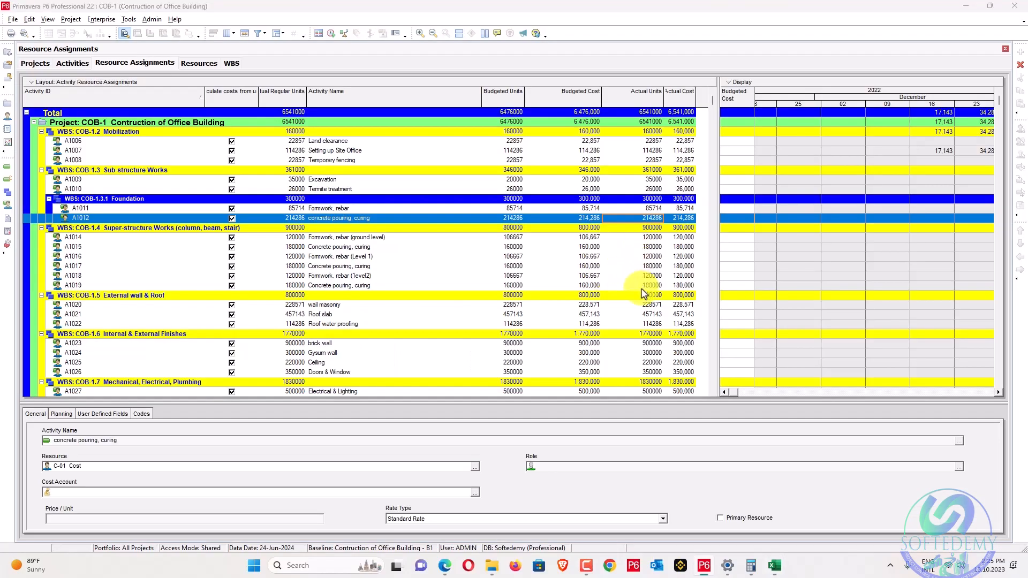
key(alt+Tab)
scroll(643, 289, down, 2)
key(alt+Tab)
scroll(646, 301, down, 2)
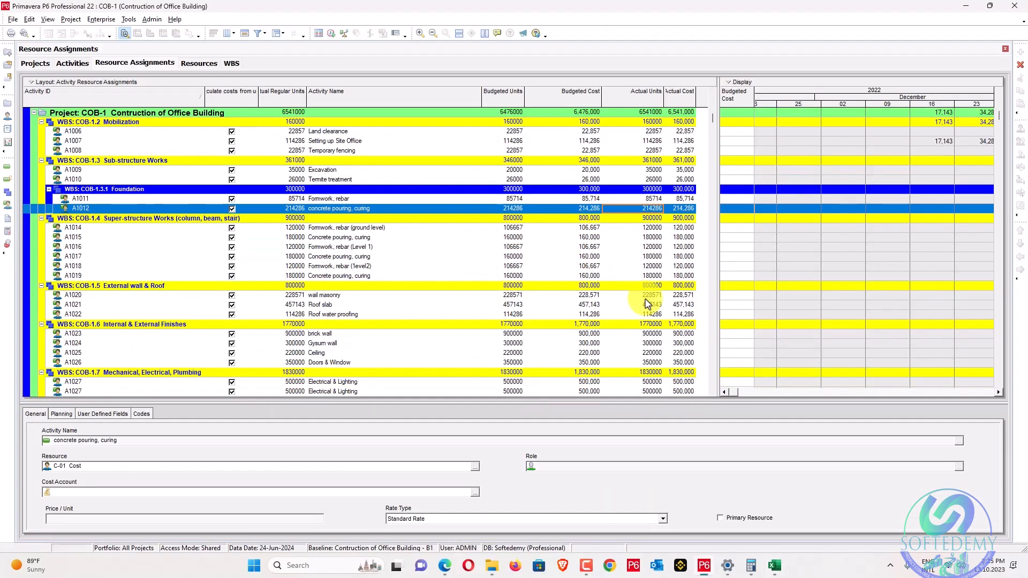
key(alt+Tab)
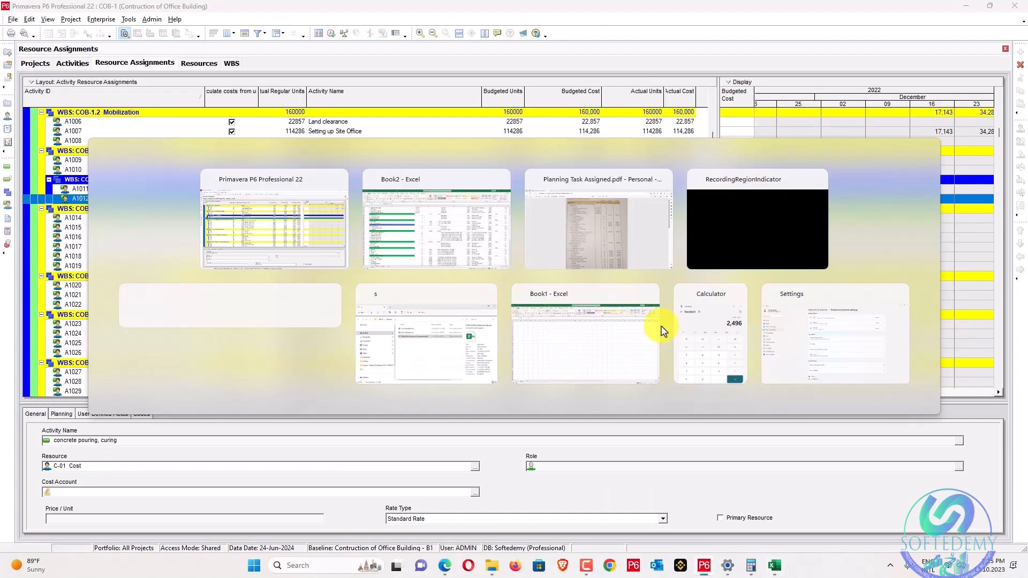
scroll(654, 321, down, 2)
key(alt+Tab)
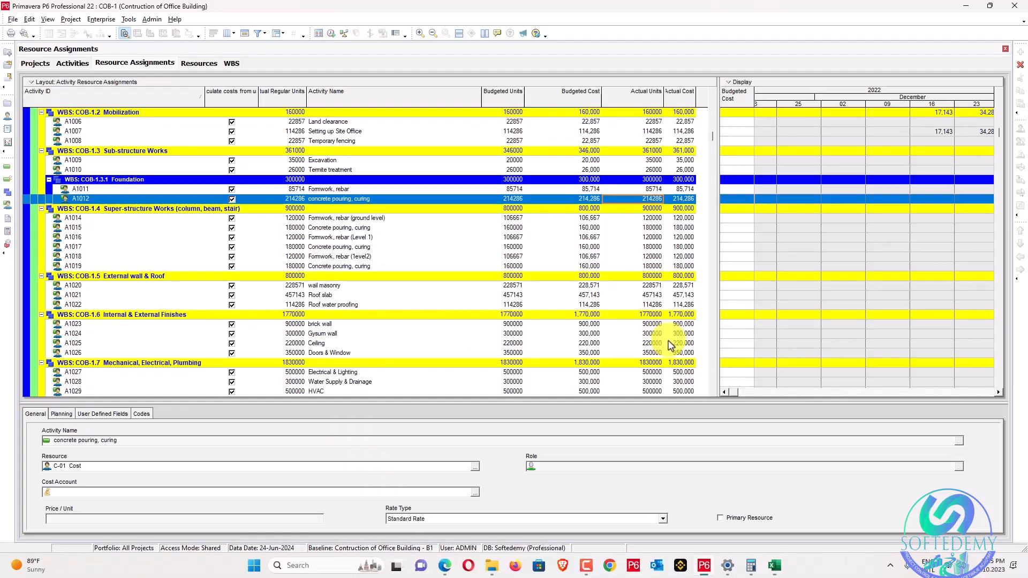
key(alt+Tab)
key(alt+Tab)
scroll(647, 348, down, 4)
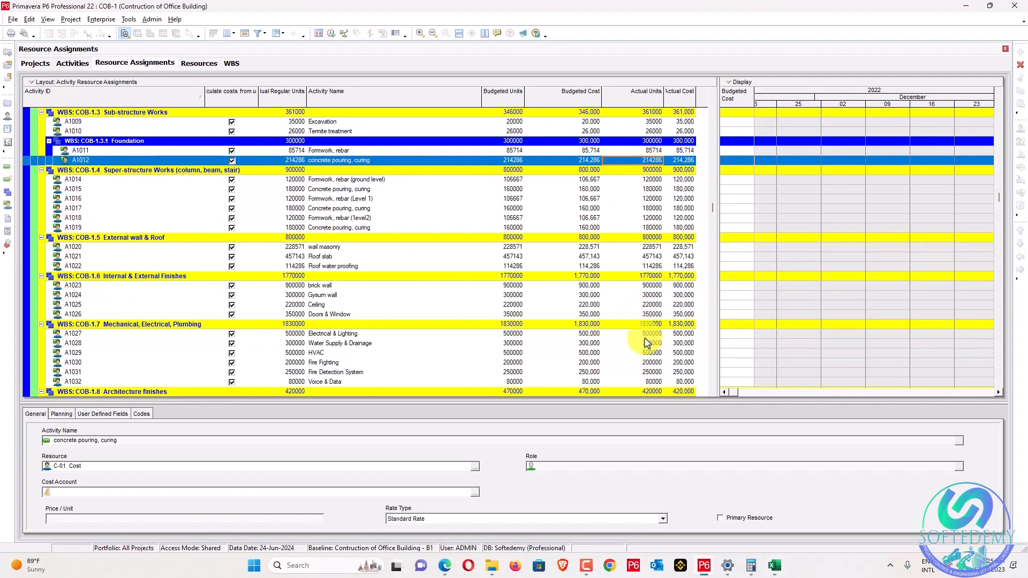
Set actual units to 530000 for A1027 Electrical & Lighting, 330000 for A1028, and 530000 for HVAC A1029.
click(640, 333)
click(639, 334)
drag(644, 334, 496, 336)
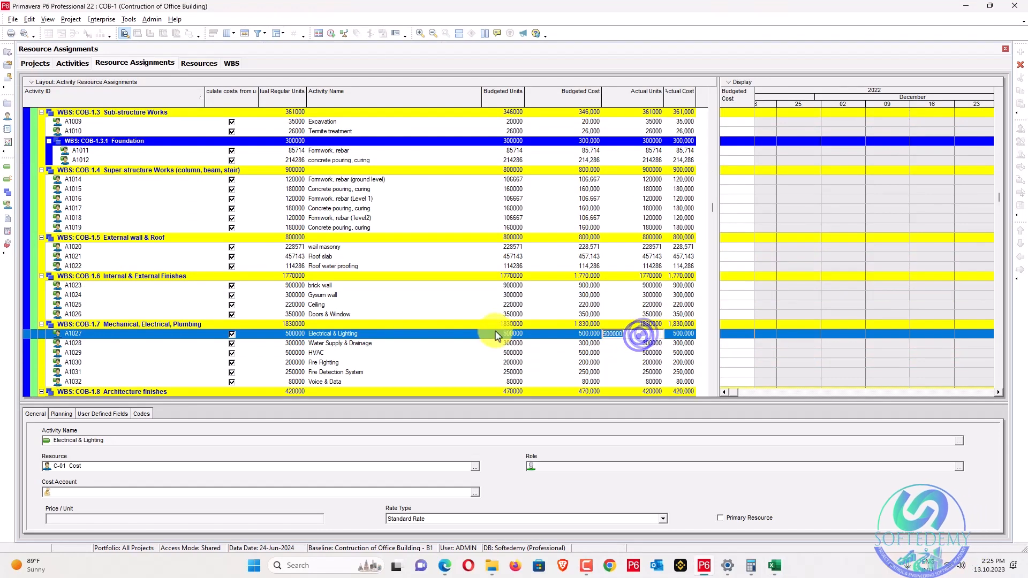
text(530000)
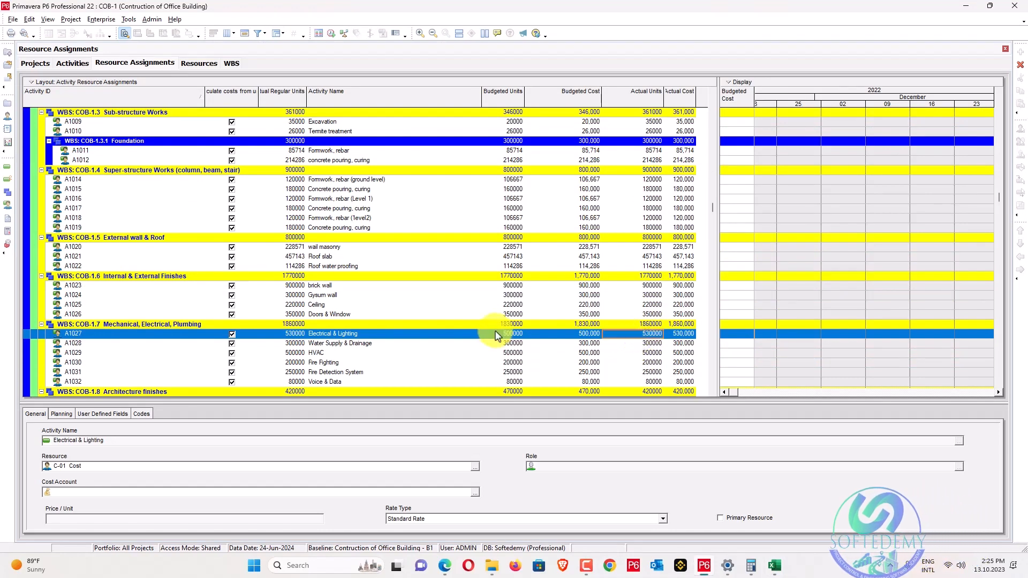
key(Return)
key(alt+Tab)
key(alt+Tab)
text(330000)
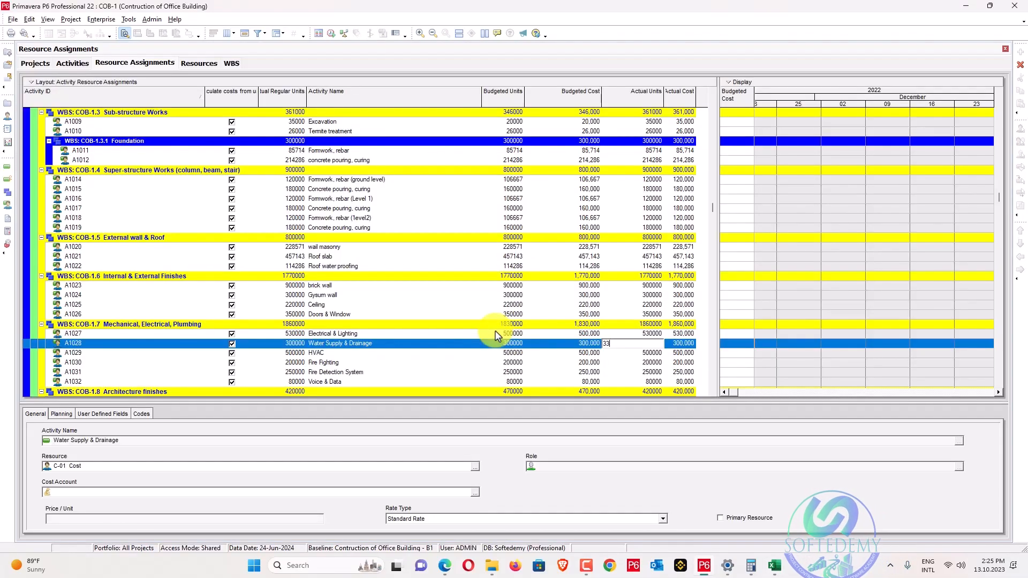
key(Return)
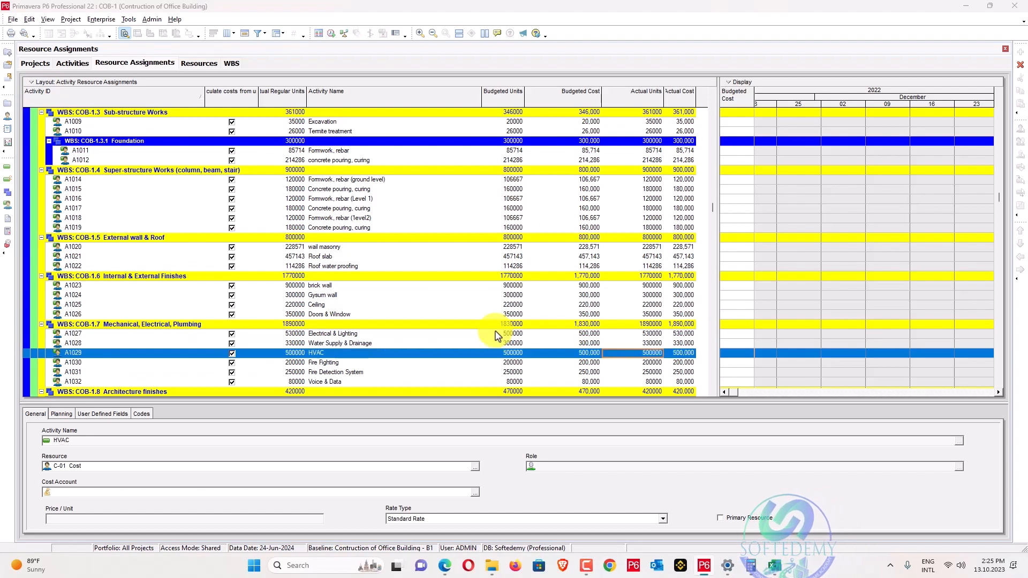
key(alt+Tab)
scroll(496, 336, down, 4)
key(alt+Tab)
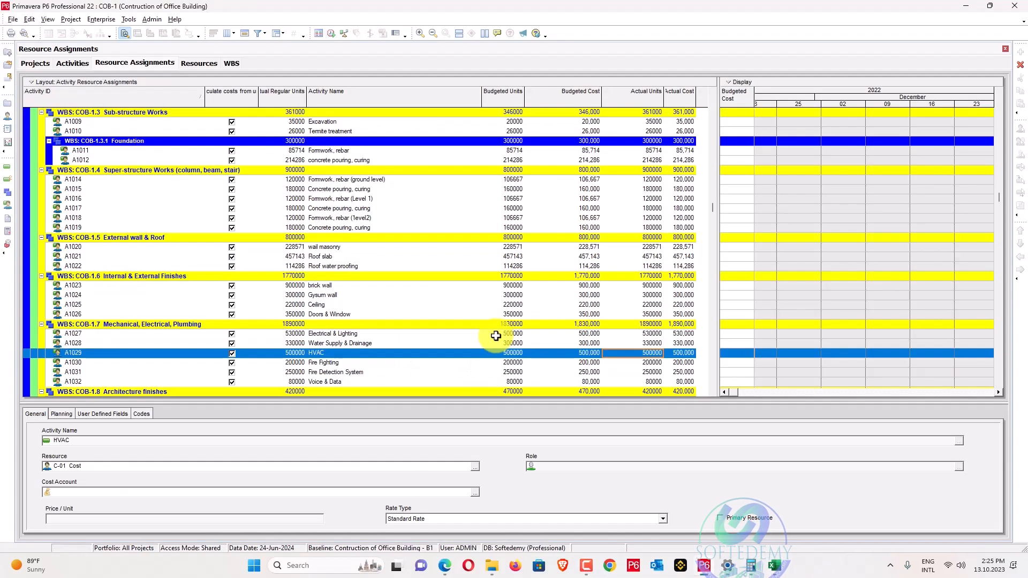
text(530000)
key(Return)
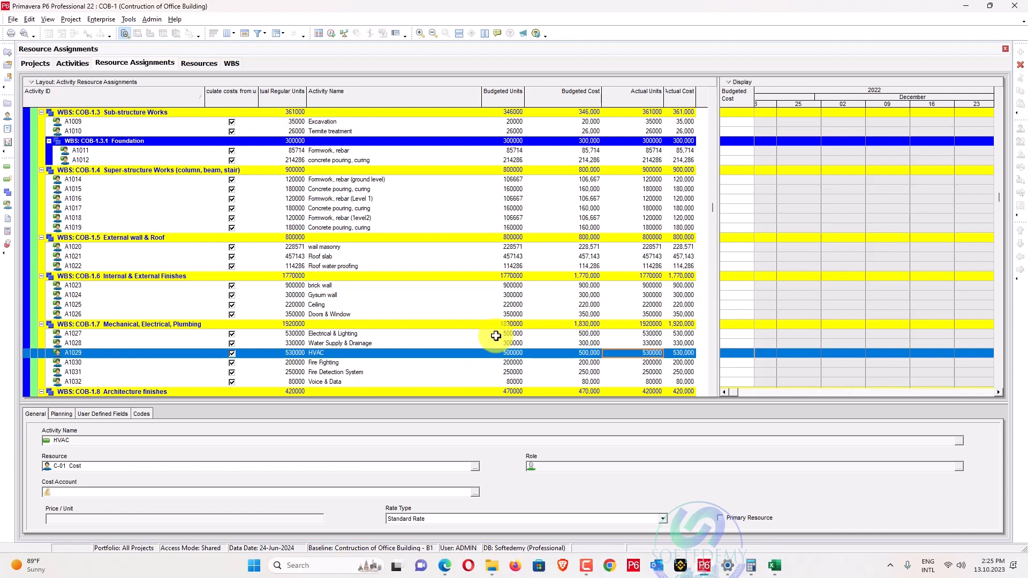
Enter 230000 actual units for Fire Fighting A1030 and 280000 for Fire Detection System A1031.
key(Down)
text(2300)
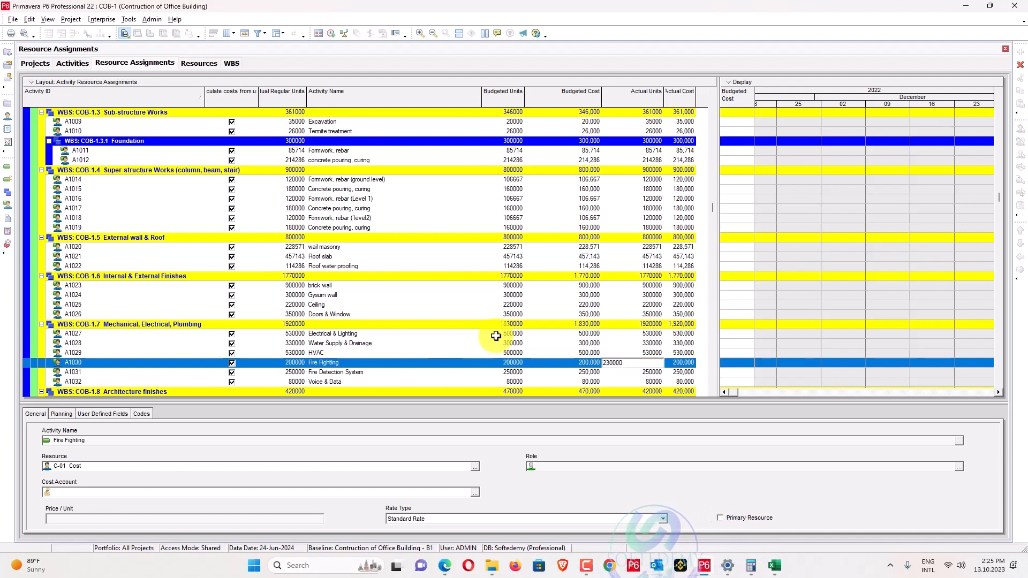
key(alt+Tab)
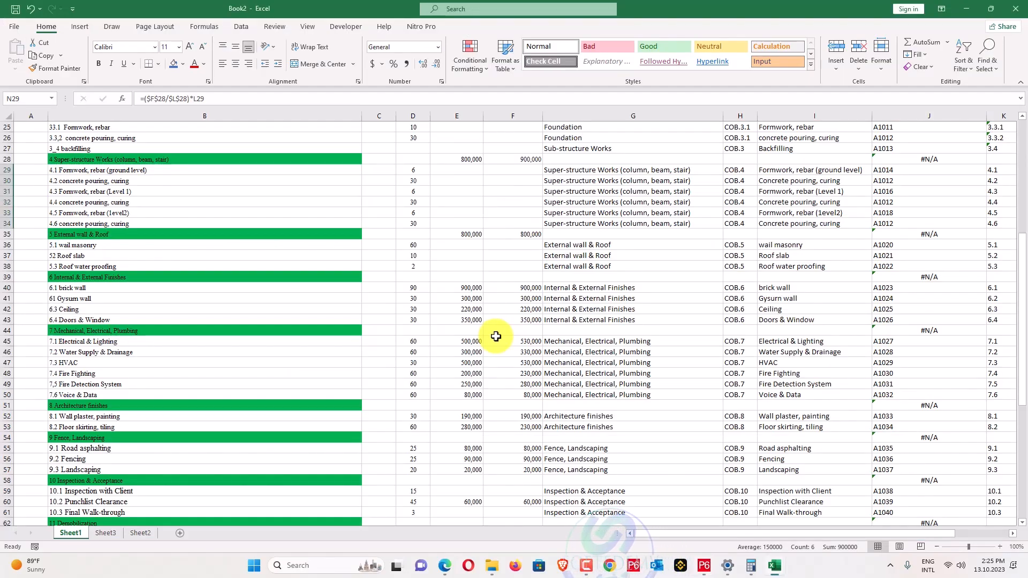
key(alt+Tab)
text(00)
key(Down)
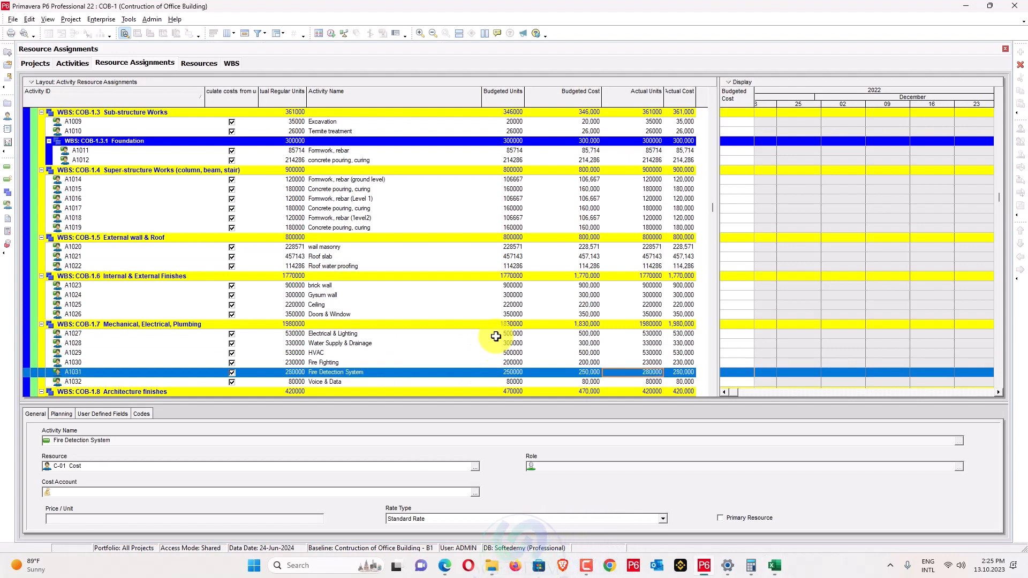
key(alt+Tab)
key(alt+Tab)
text(0000)
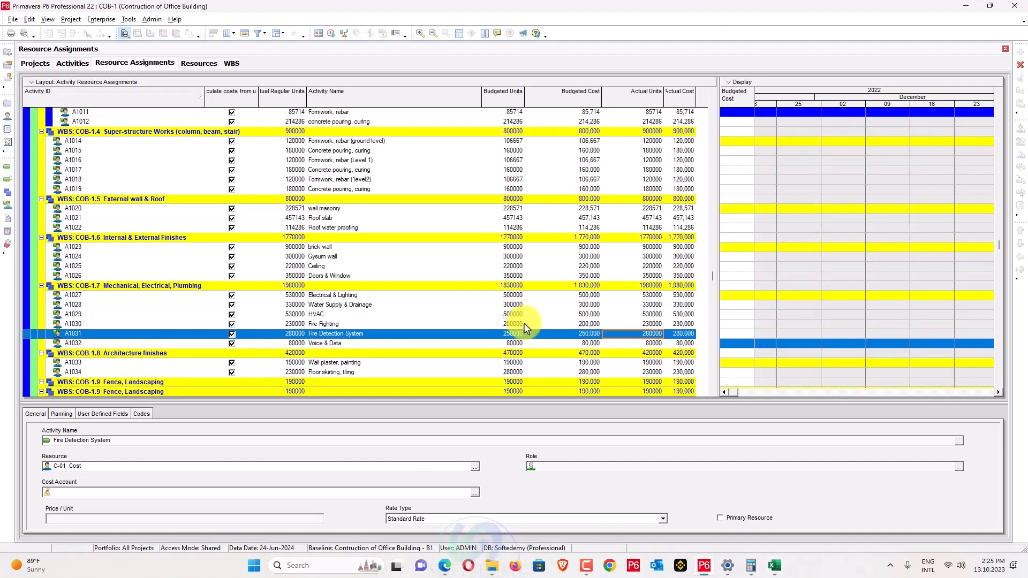
key(Down)
key(alt+Tab)
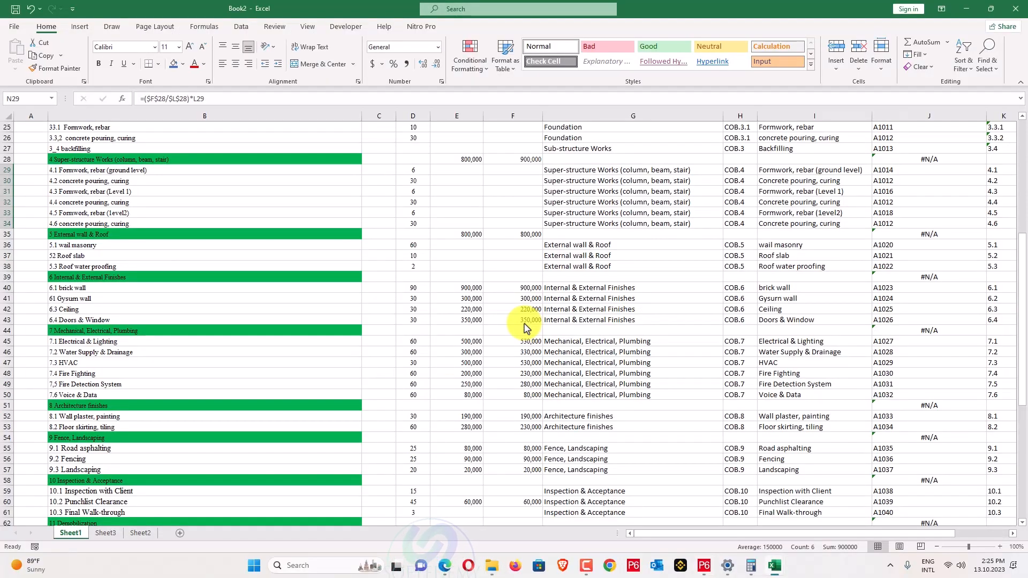
key(alt+Tab)
scroll(527, 329, up, 5)
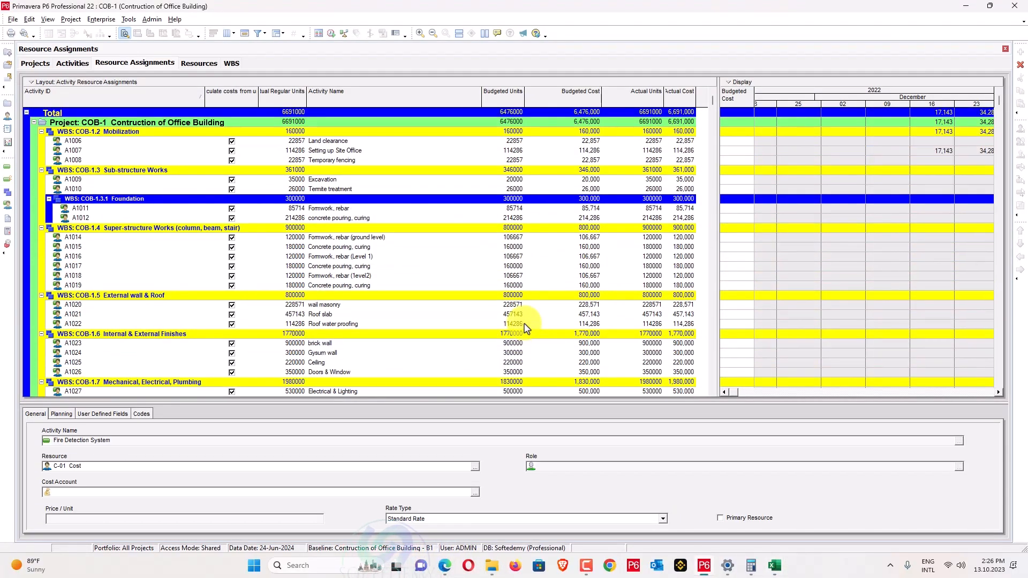
Check the spreadsheet's cost totals and widen P6's Actual Cost column.
key(alt+Tab)
scroll(525, 323, up, 8)
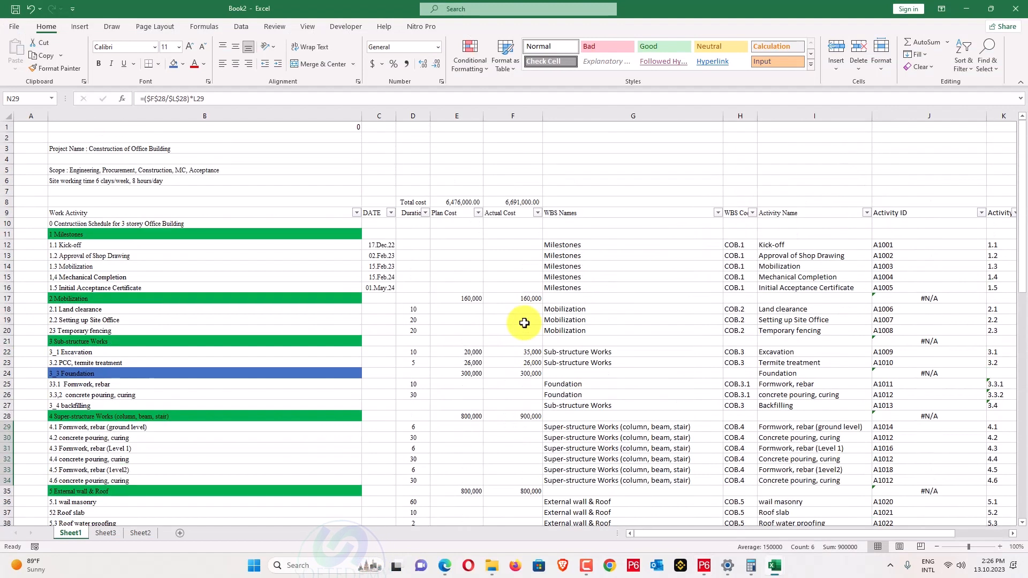
click(513, 206)
key(alt+Tab)
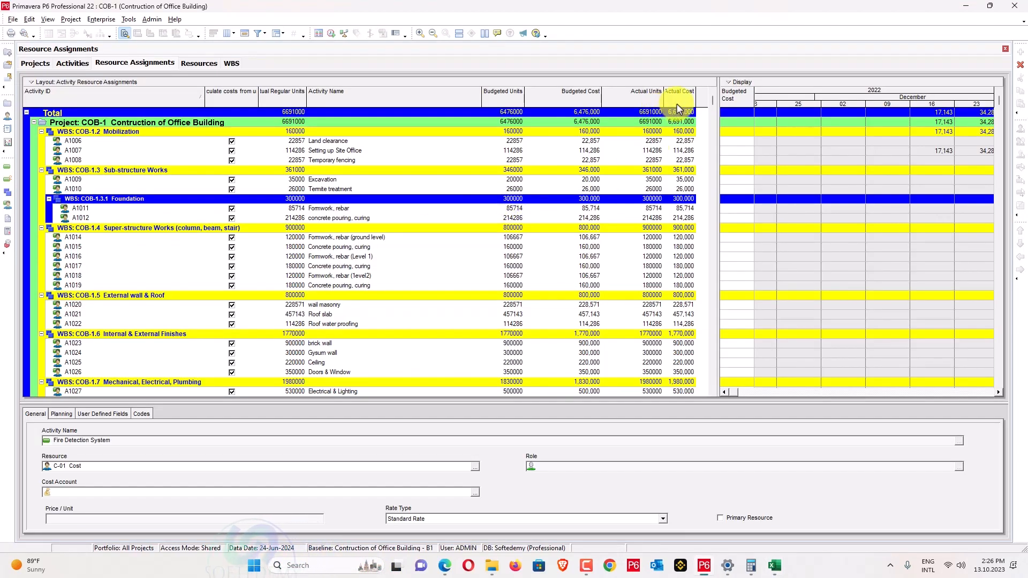
drag(700, 97, 703, 97)
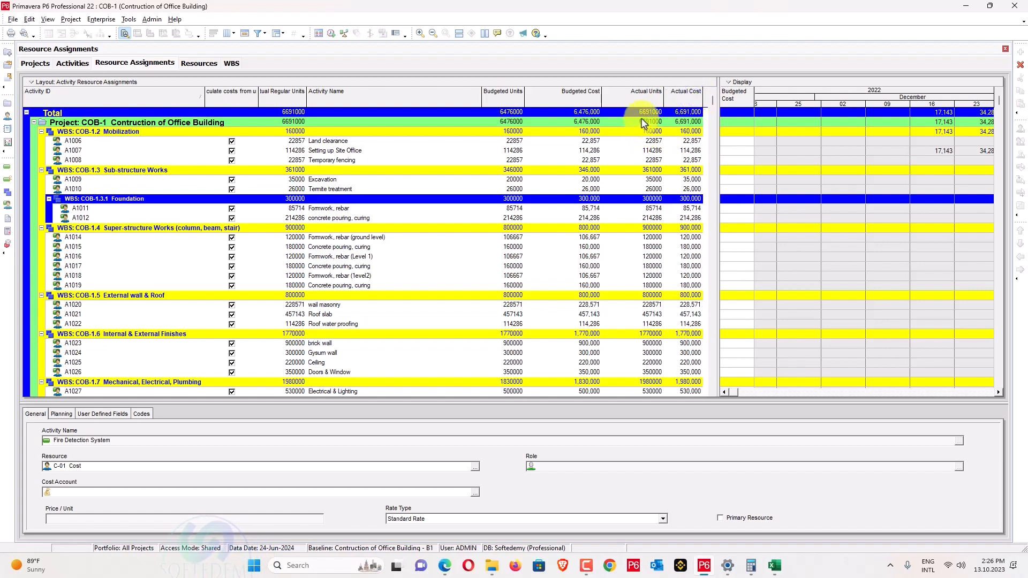
Compare P6's 6,691,000 actual cost total with the Excel F8 figure, then show the Activities view.
key(alt+Tab)
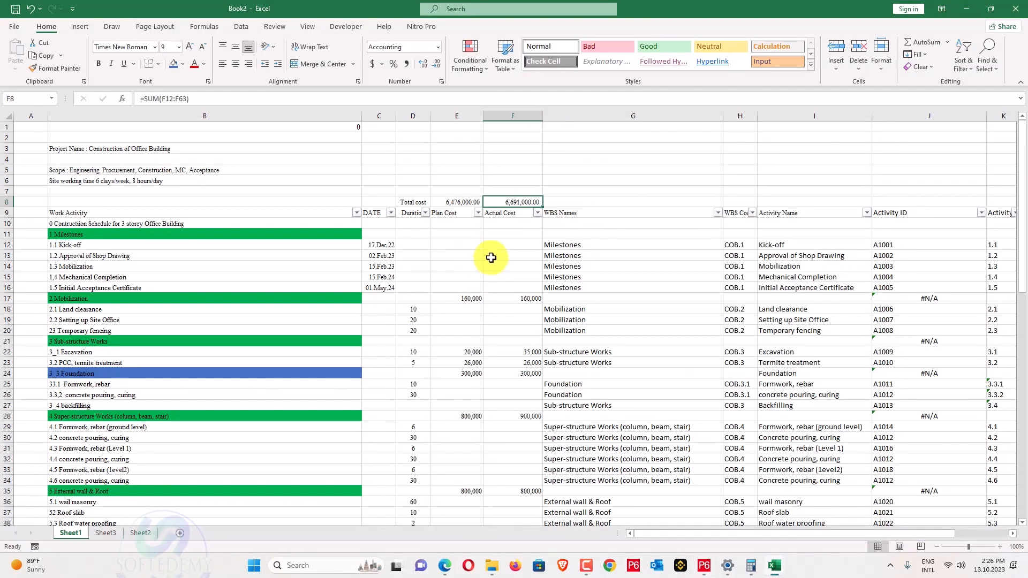
key(alt+Tab)
key(alt+Tab)
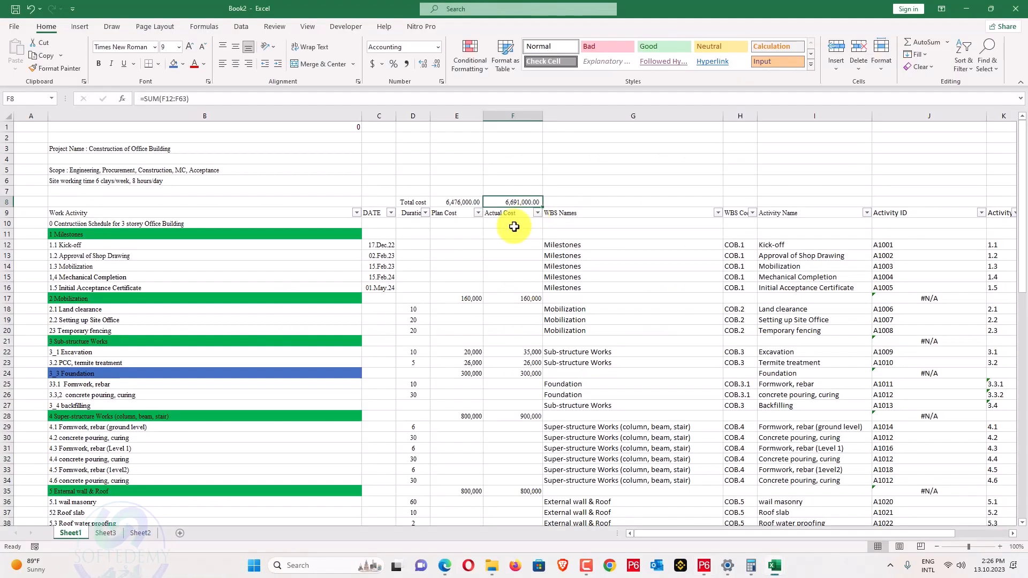
click(505, 211)
key(alt+Tab)
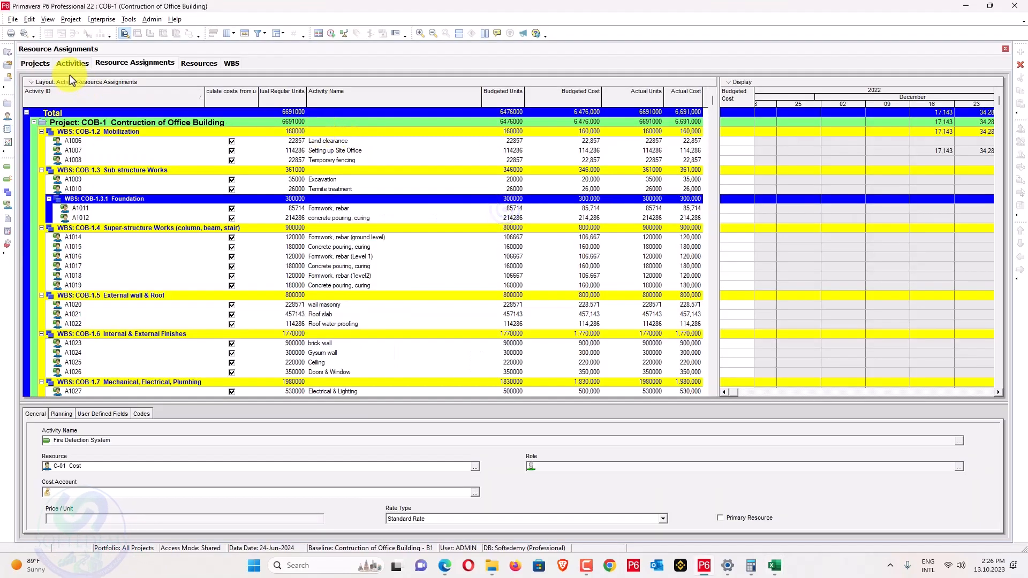
click(72, 63)
scroll(575, 214, up, 4)
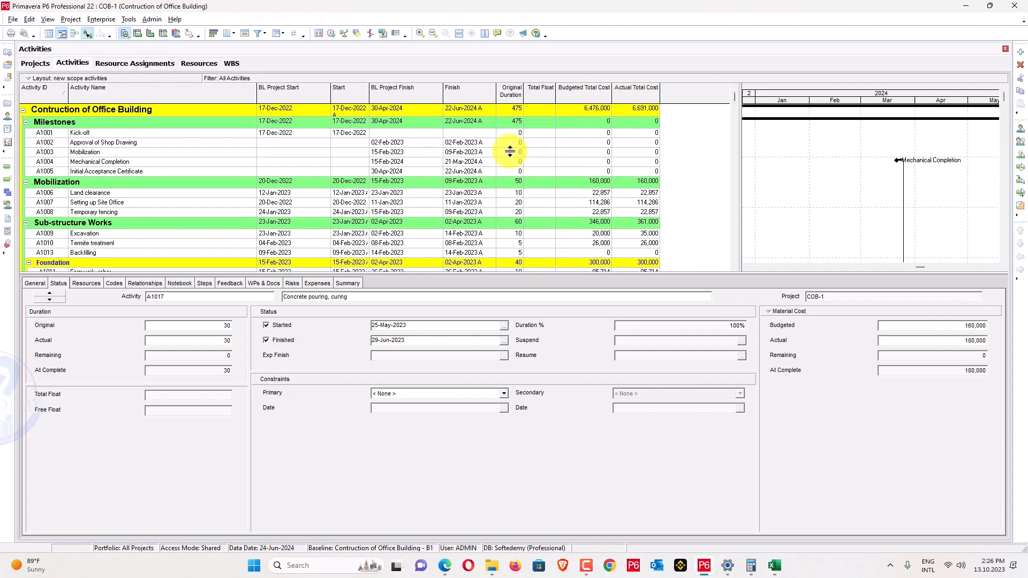
click(445, 565)
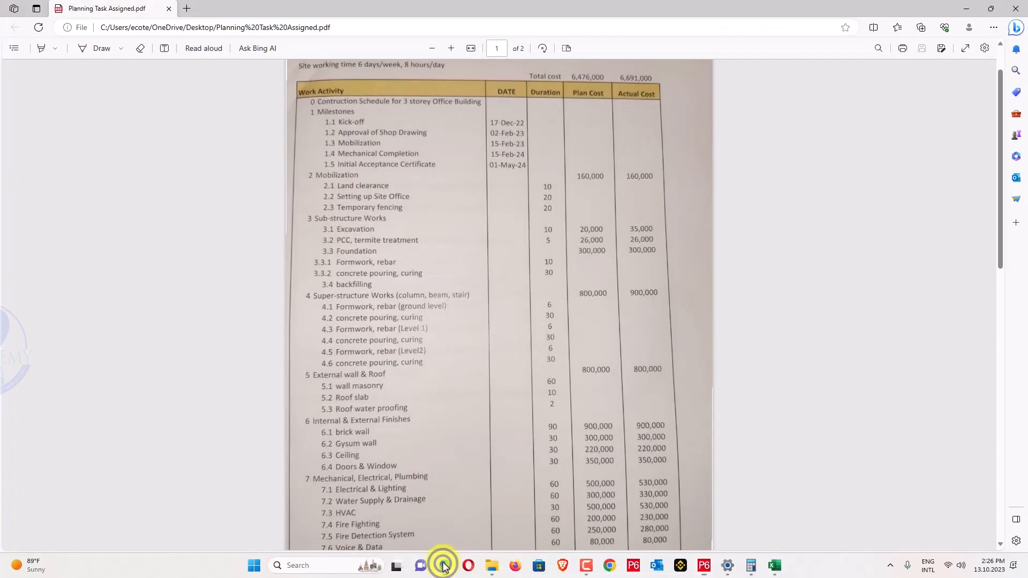
scroll(271, 206, down, 15)
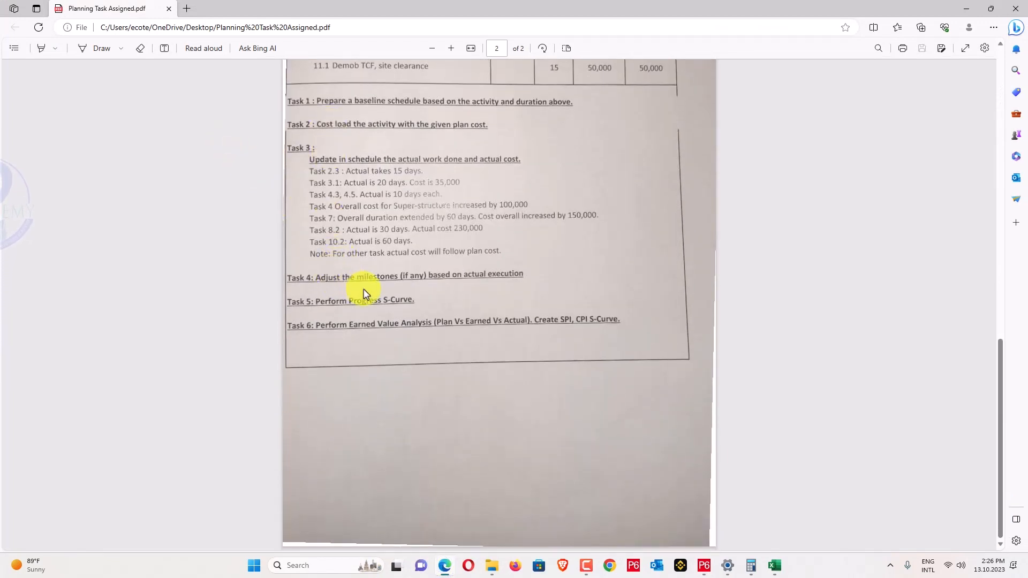
click(695, 562)
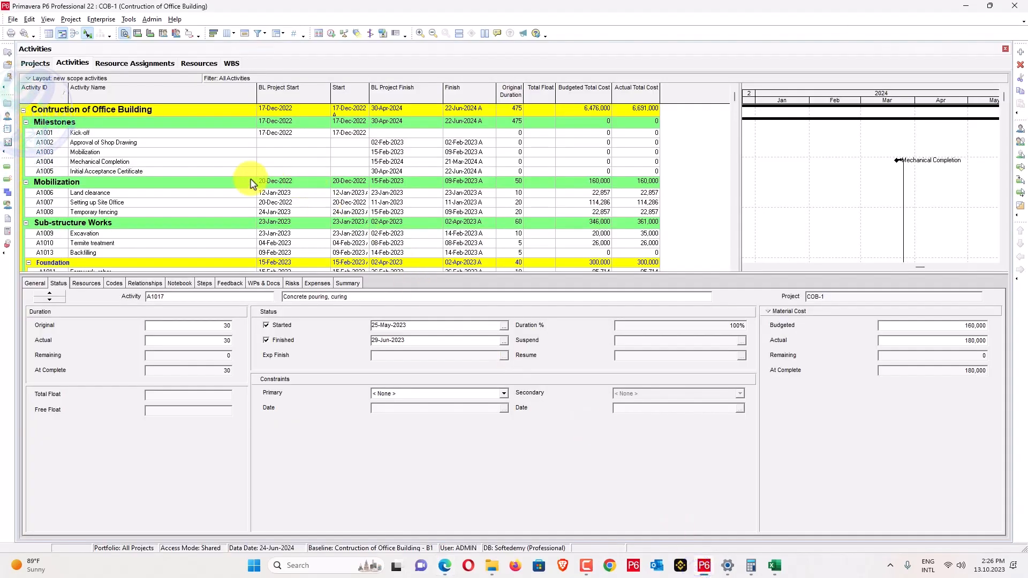
Add a new Finish Milestone activity named 'Finish Super Structure' under Milestones.
click(152, 172)
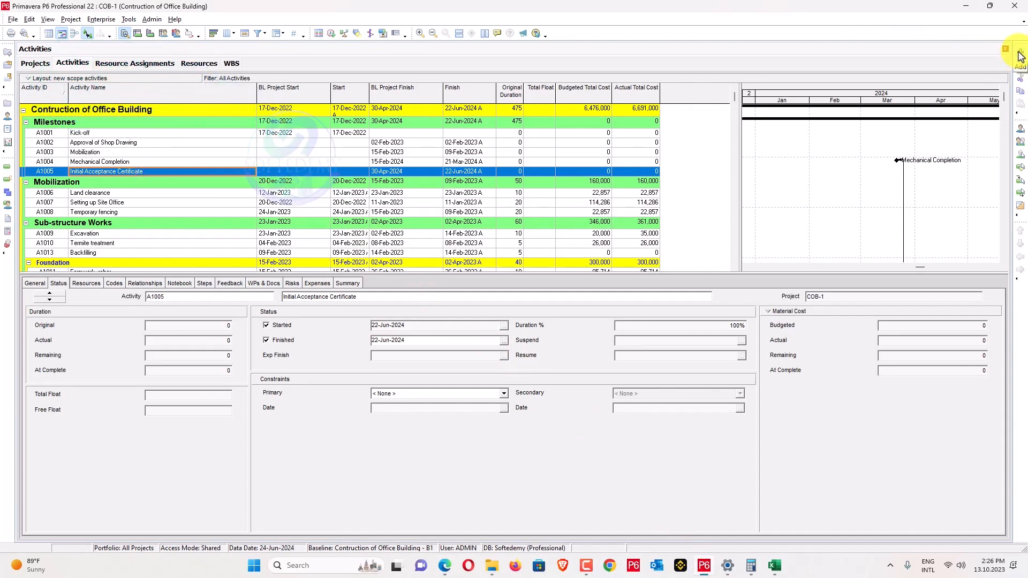
click(1020, 56)
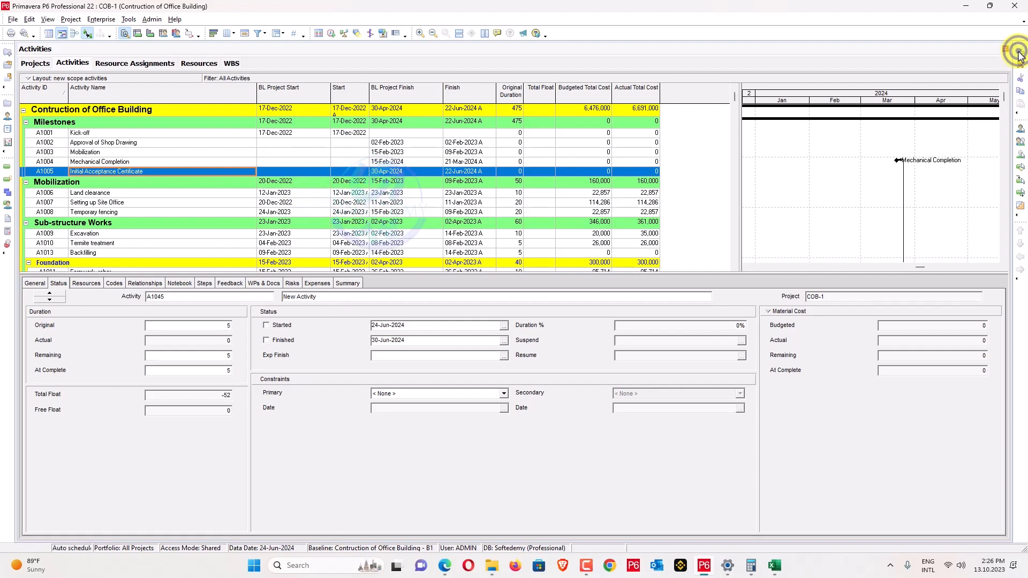
scroll(125, 200, down, 1)
scroll(126, 201, down, 4)
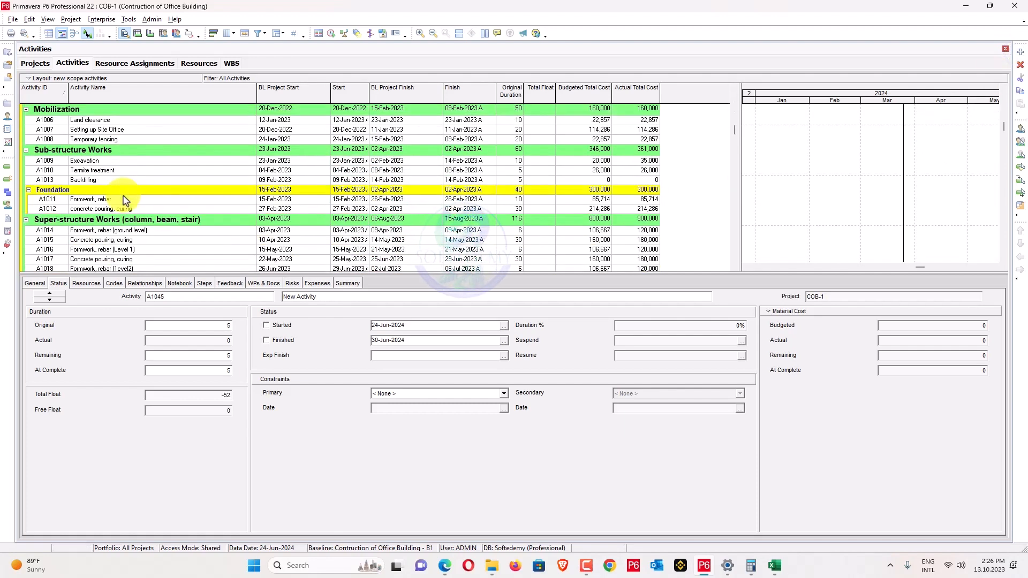
scroll(126, 201, up, 3)
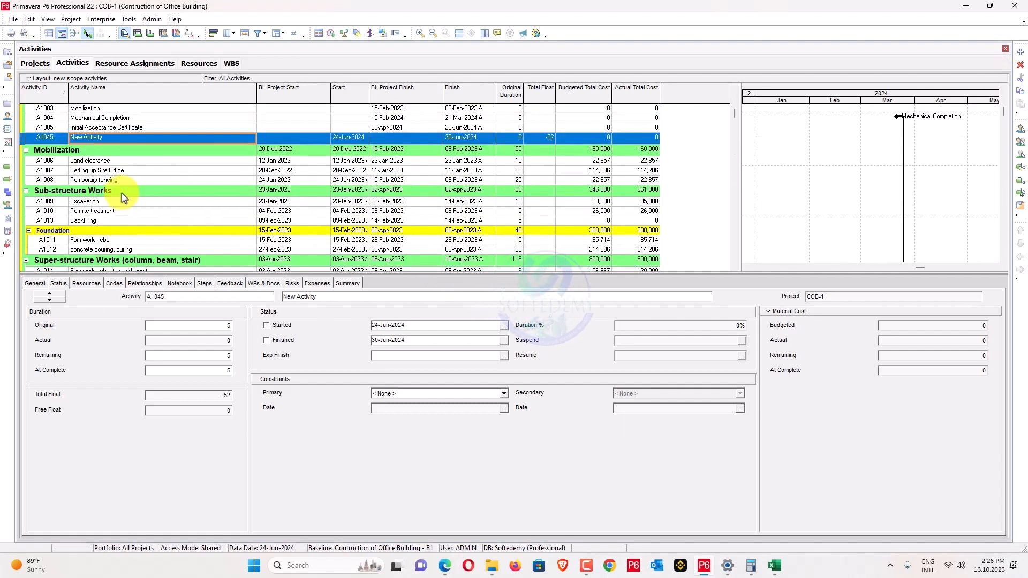
click(133, 137)
drag(132, 137, 26, 136)
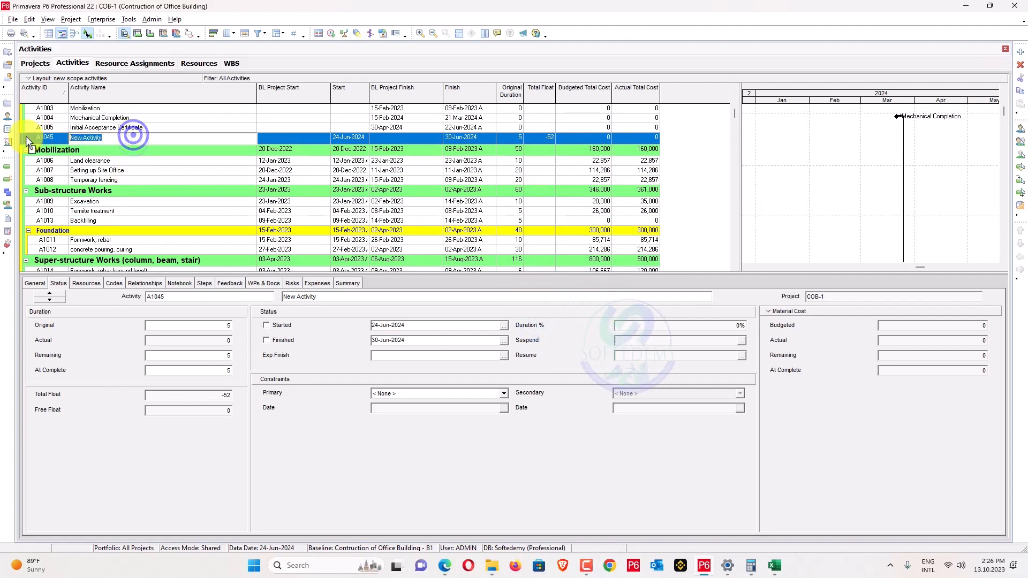
text(Finish )
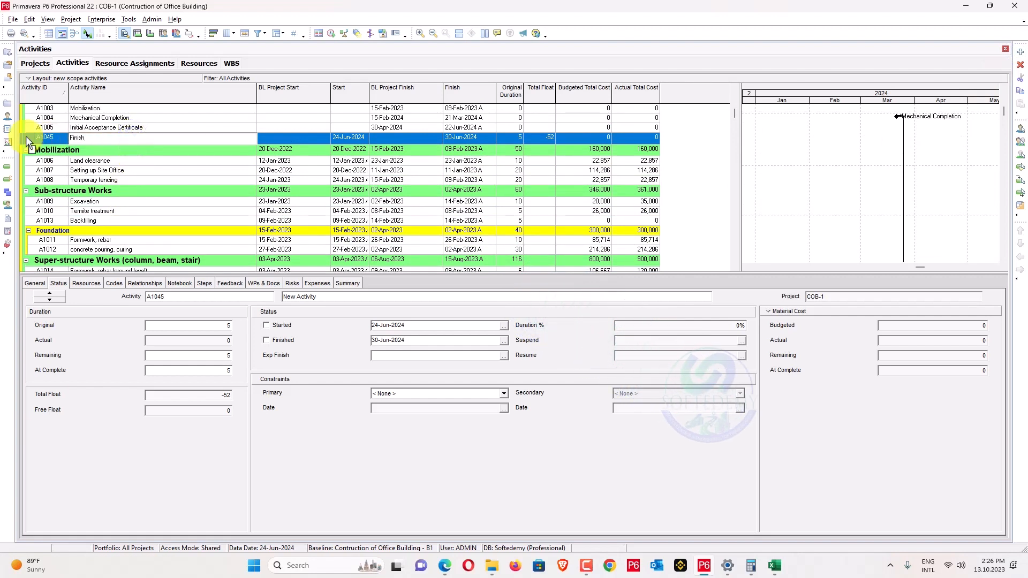
text(Super Structur)
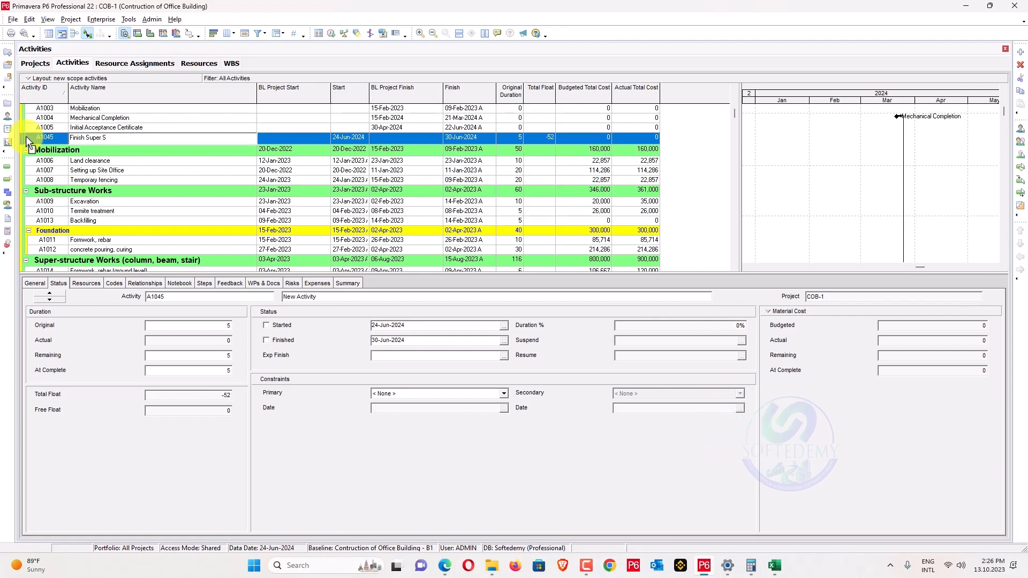
text(e)
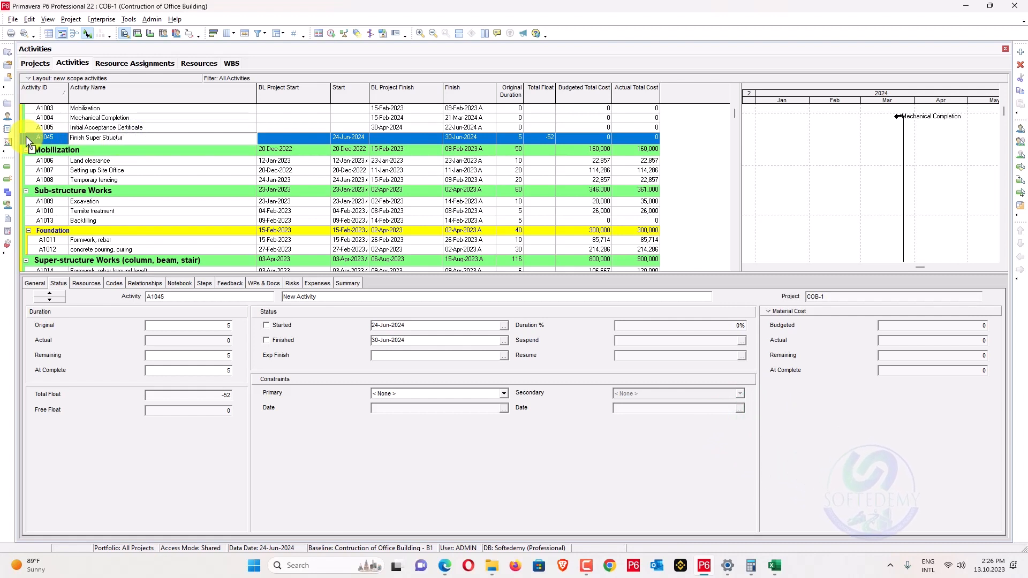
key(Return)
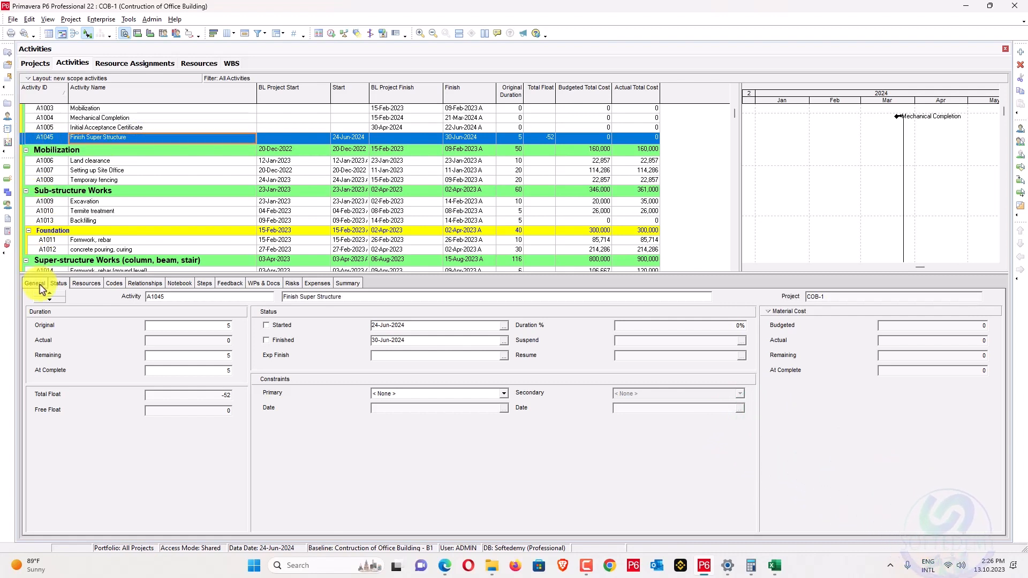
click(35, 283)
click(96, 325)
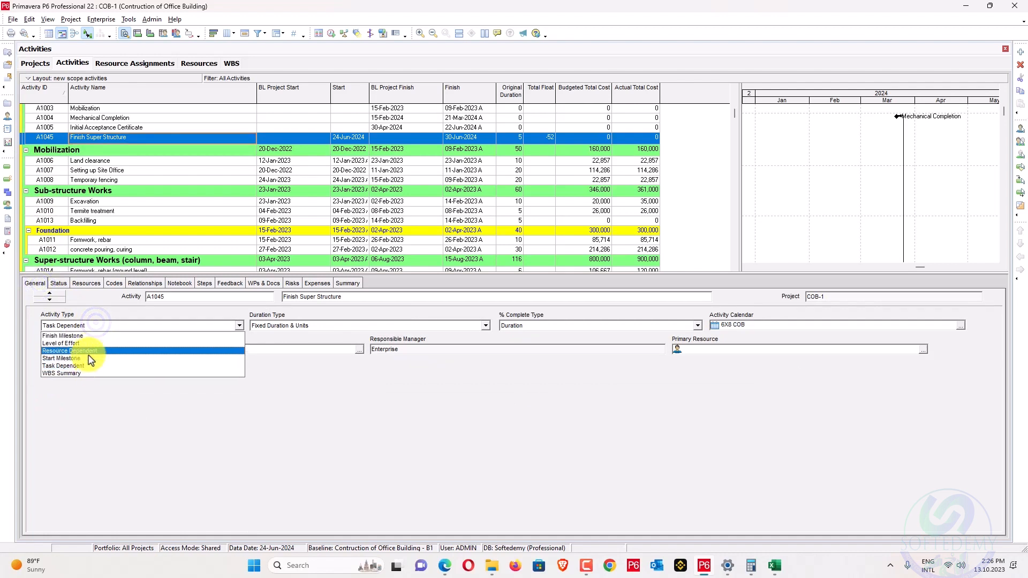
click(78, 336)
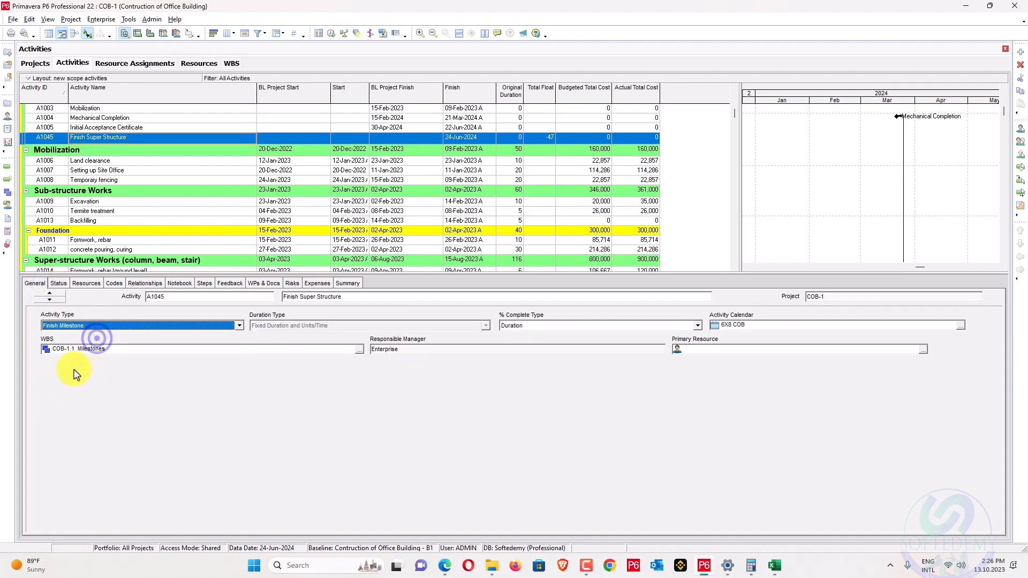
Assign A1019 and A1018 as predecessors of Finish Super Structure.
click(146, 284)
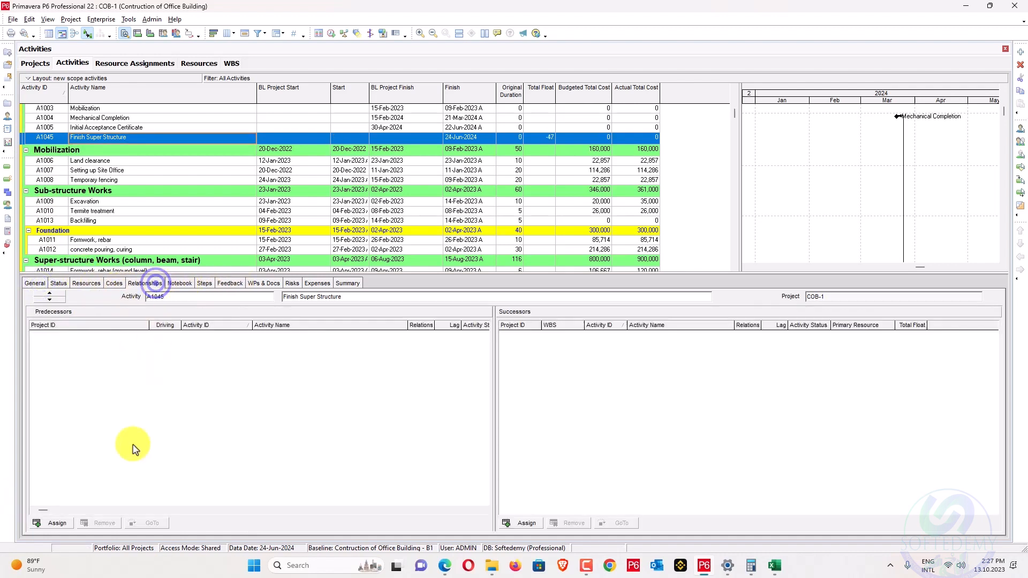
click(52, 523)
scroll(552, 412, down, 5)
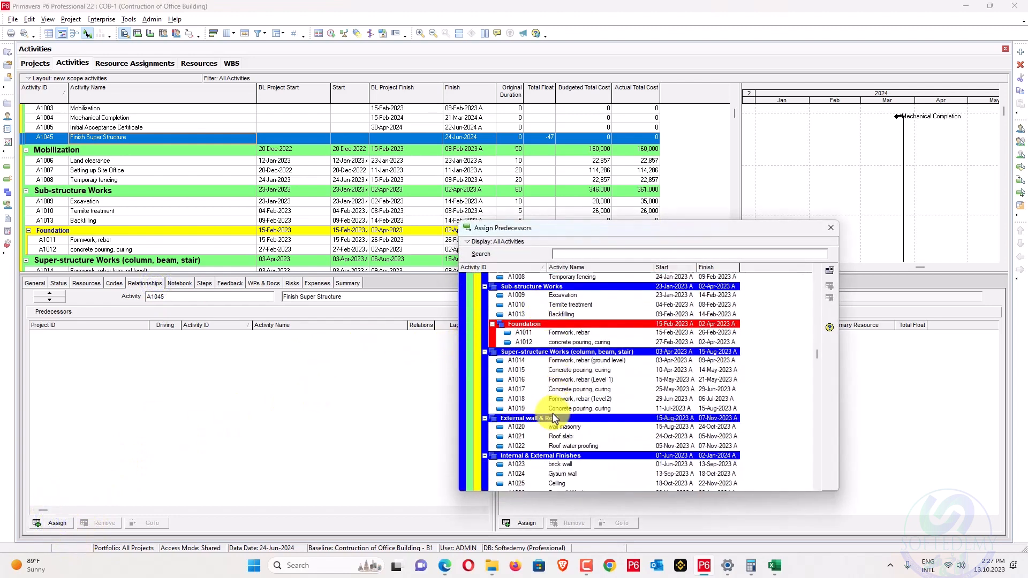
click(557, 401)
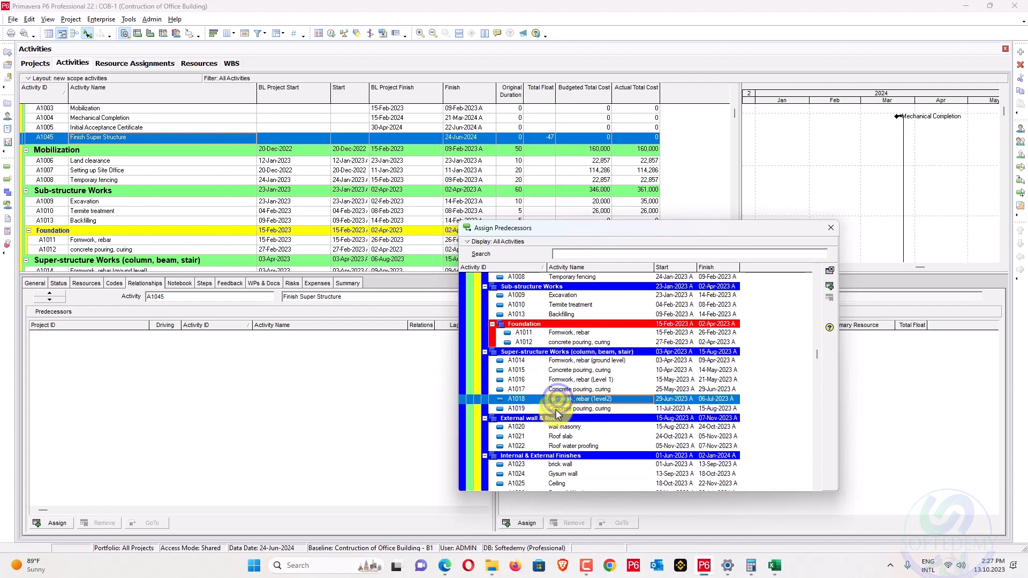
double_click(556, 409)
double_click(561, 399)
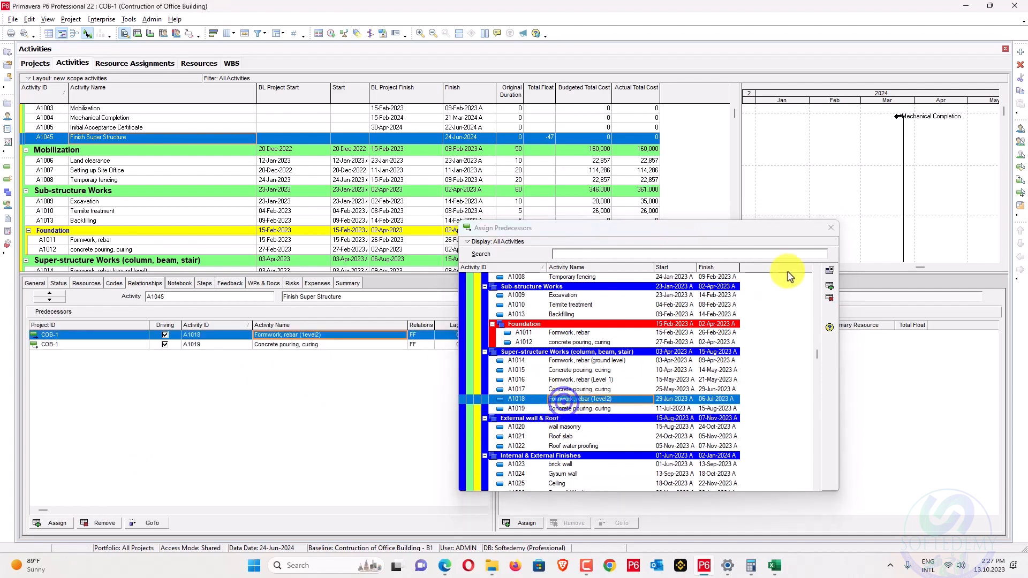
click(824, 228)
Reschedule the project with F9.
key(F9)
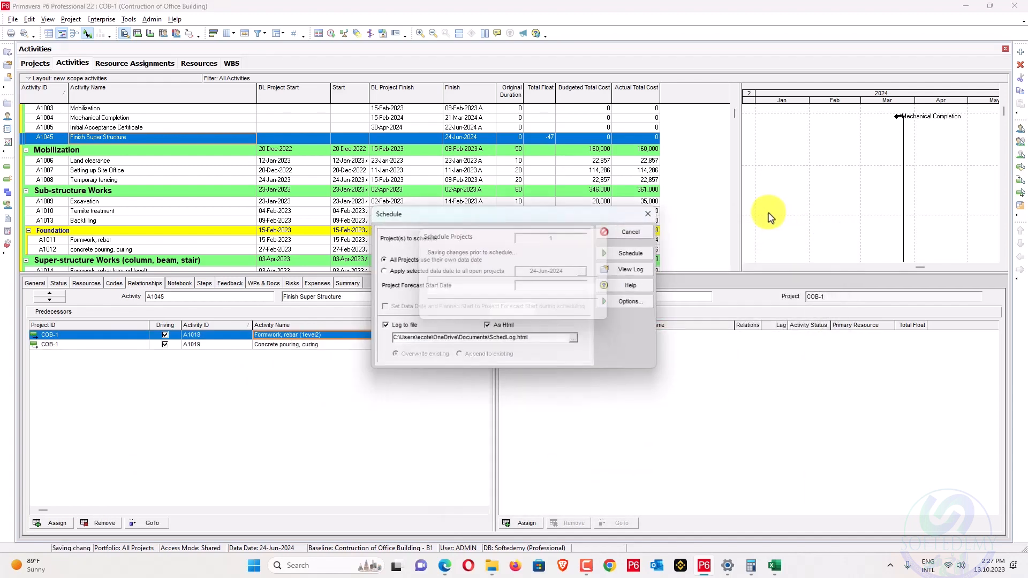
key(Return)
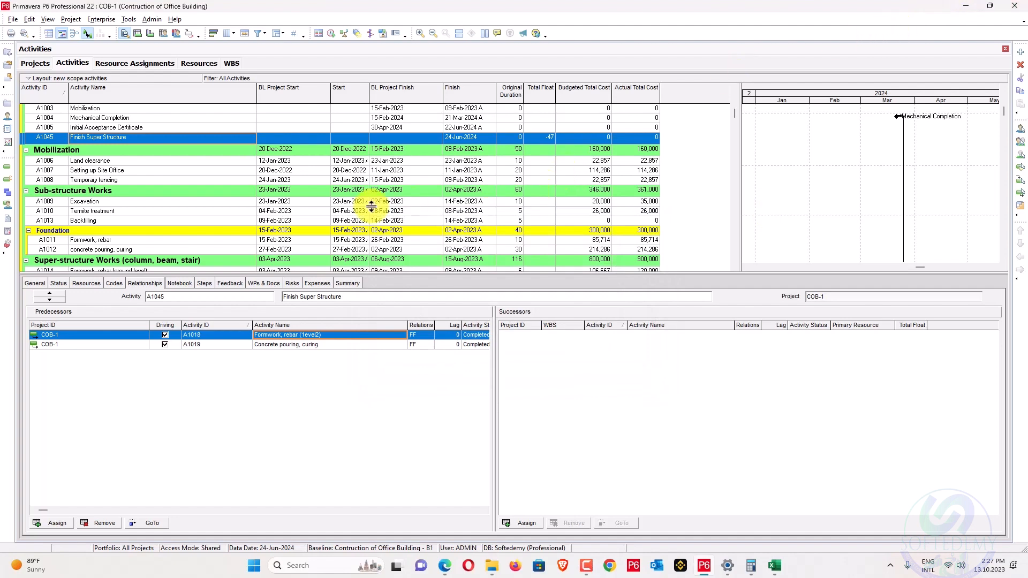
scroll(372, 206, down, 1)
scroll(372, 199, down, 3)
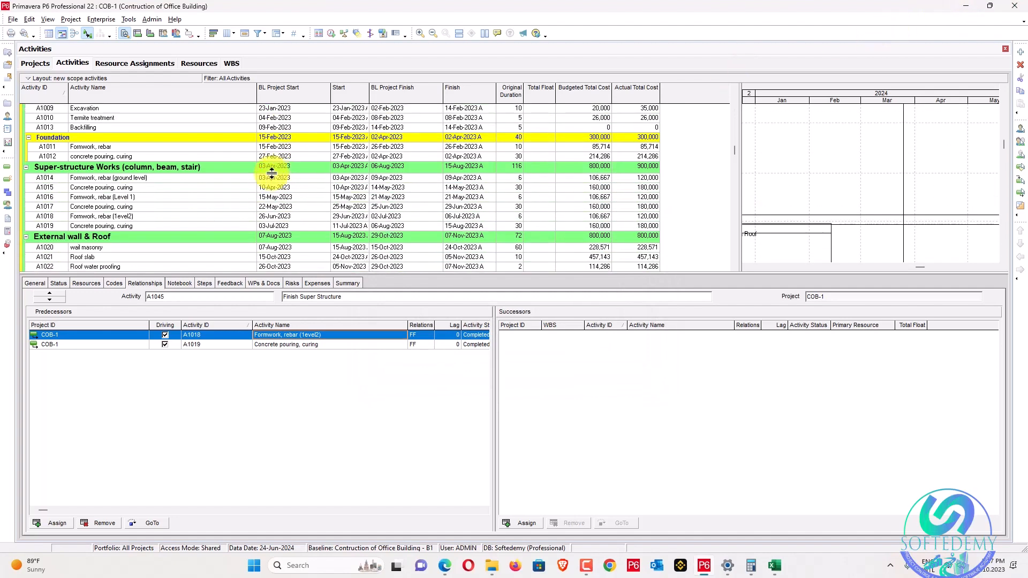
scroll(152, 194, up, 3)
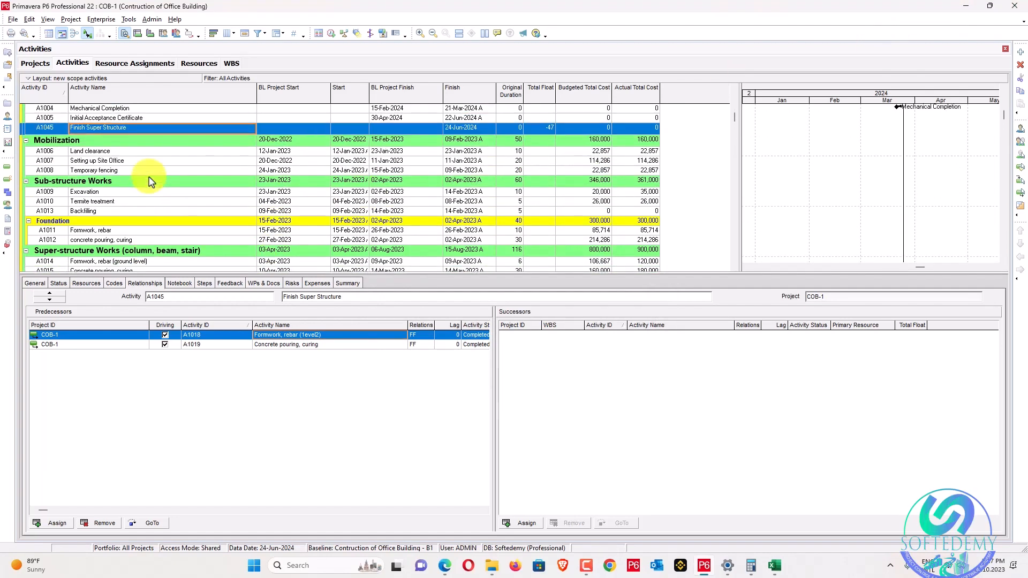
Delete the Finish Super Structure activity A1045 and confirm.
right_click(179, 133)
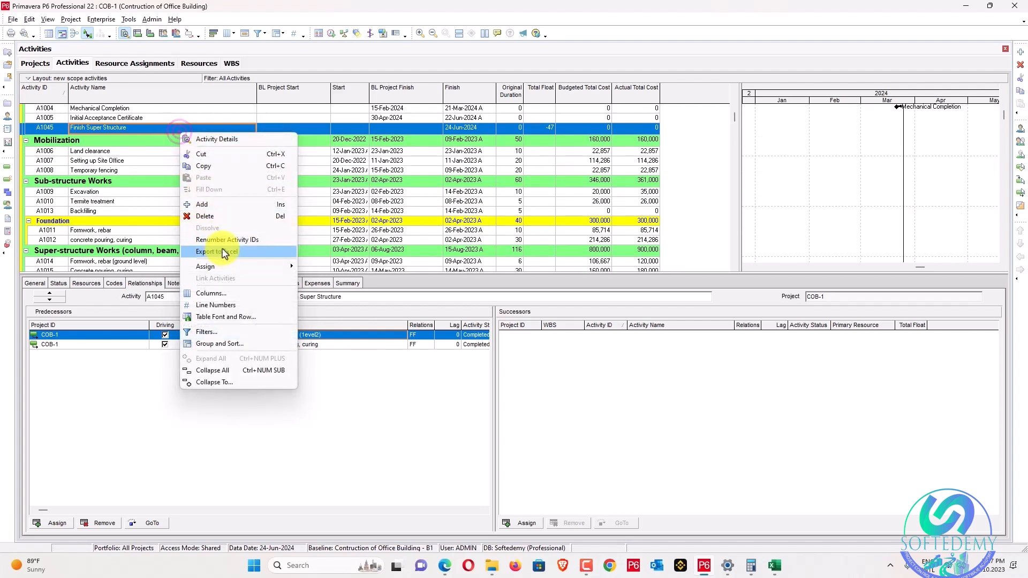
click(222, 219)
click(490, 297)
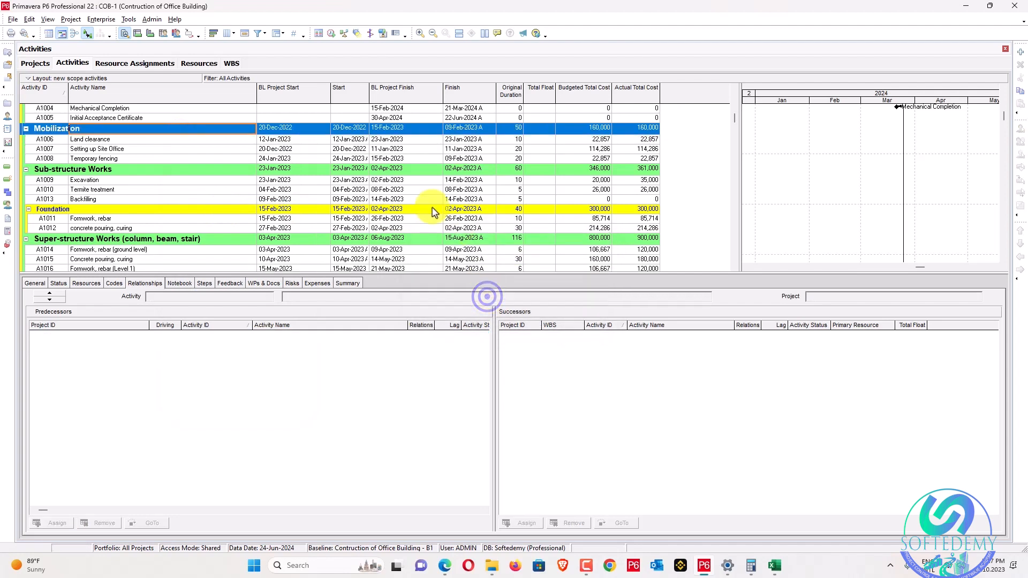
scroll(273, 112, up, 2)
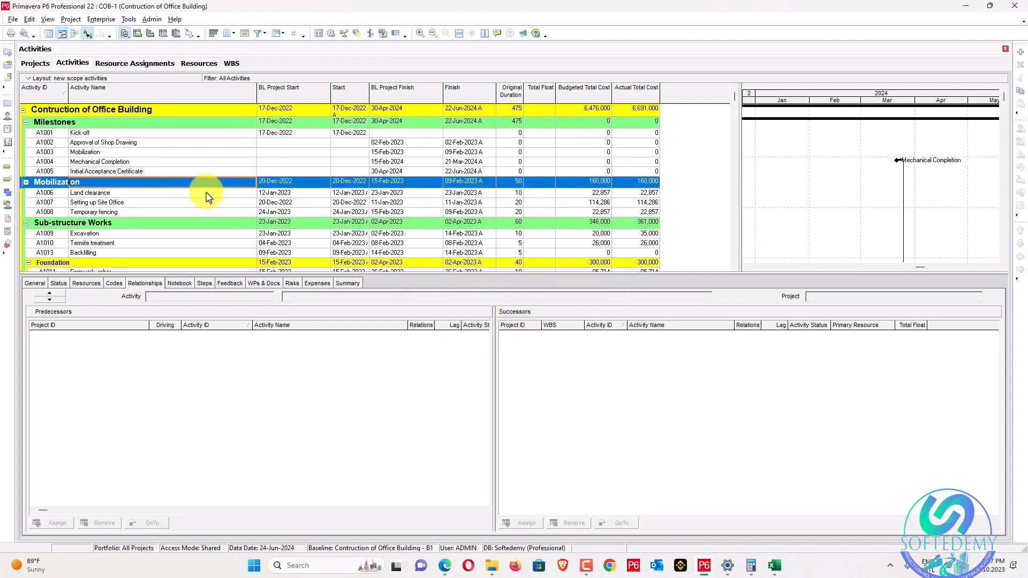
scroll(190, 175, down, 5)
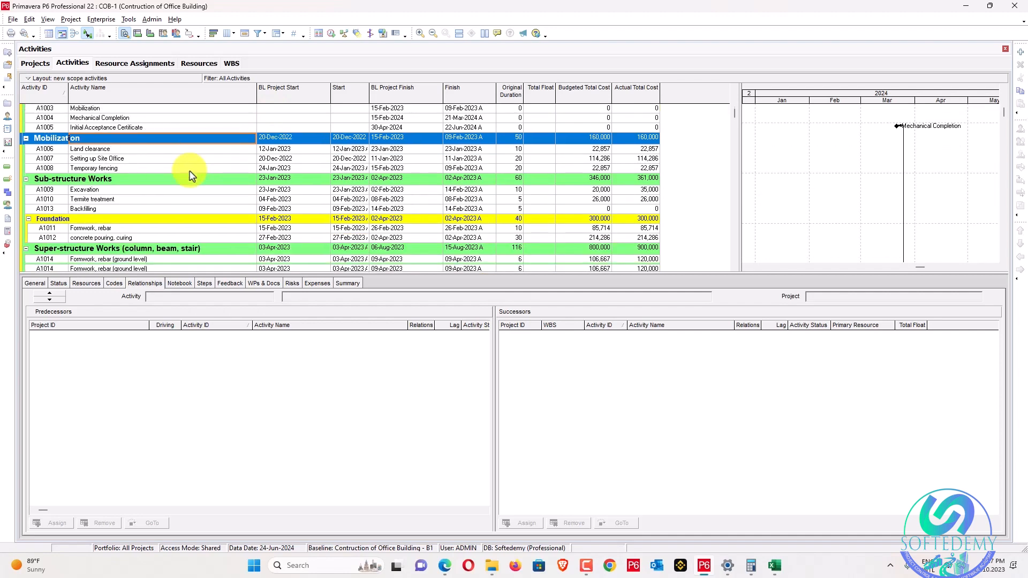
scroll(190, 175, up, 5)
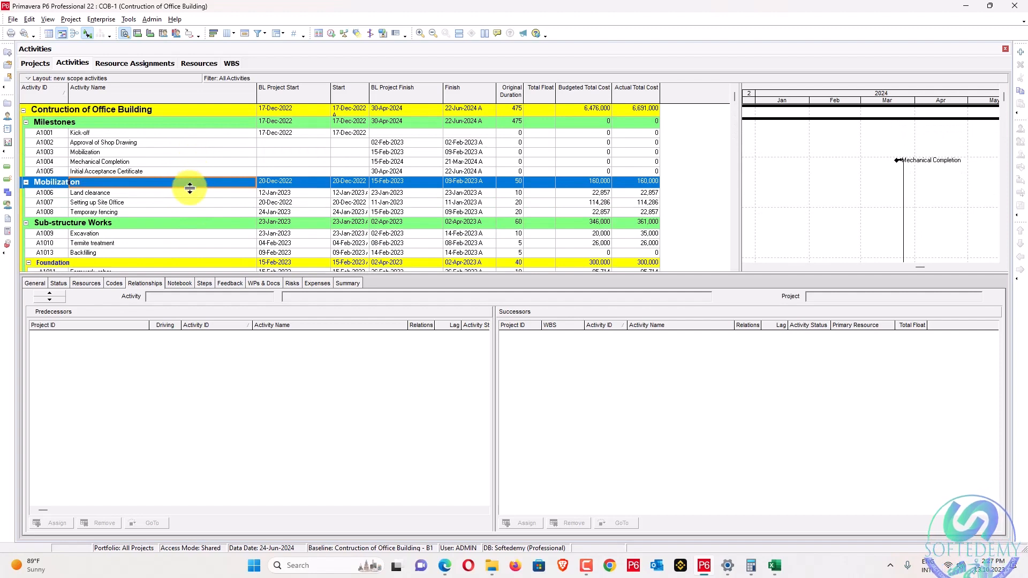
scroll(190, 188, down, 5)
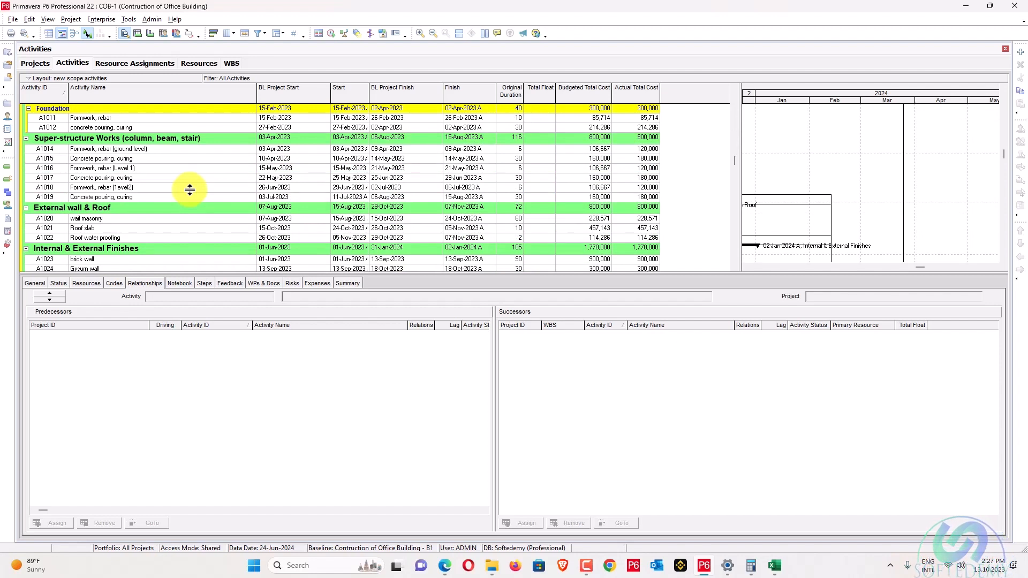
scroll(190, 189, down, 1)
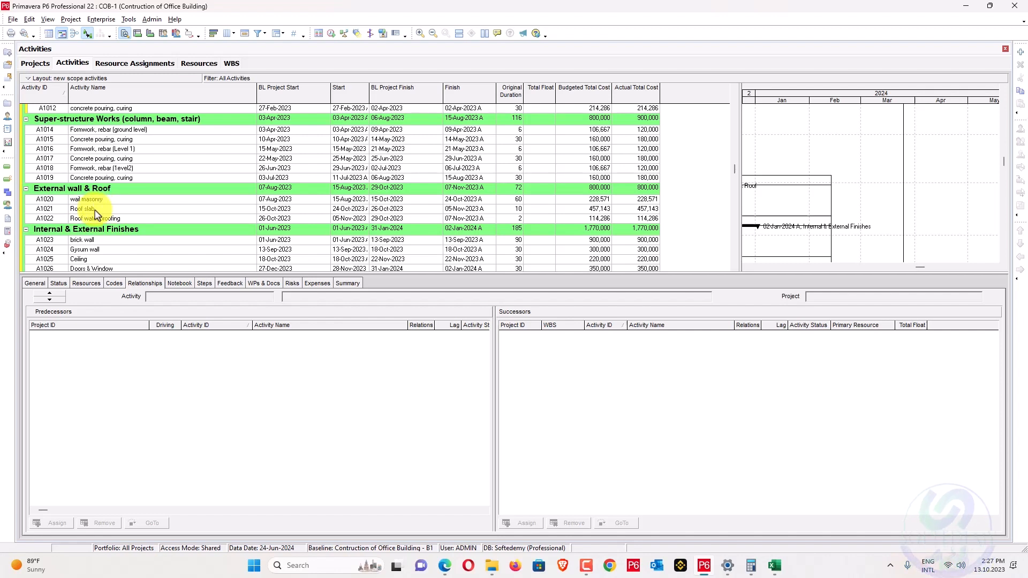
Review Roof slab A1021's predecessors and successors against the assigned tasks PDF.
click(96, 212)
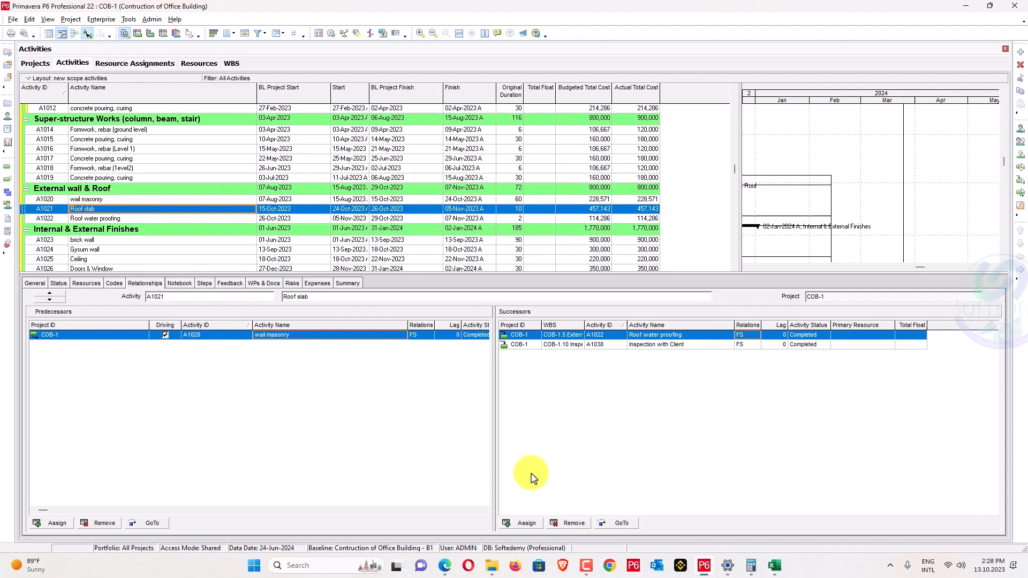
click(445, 566)
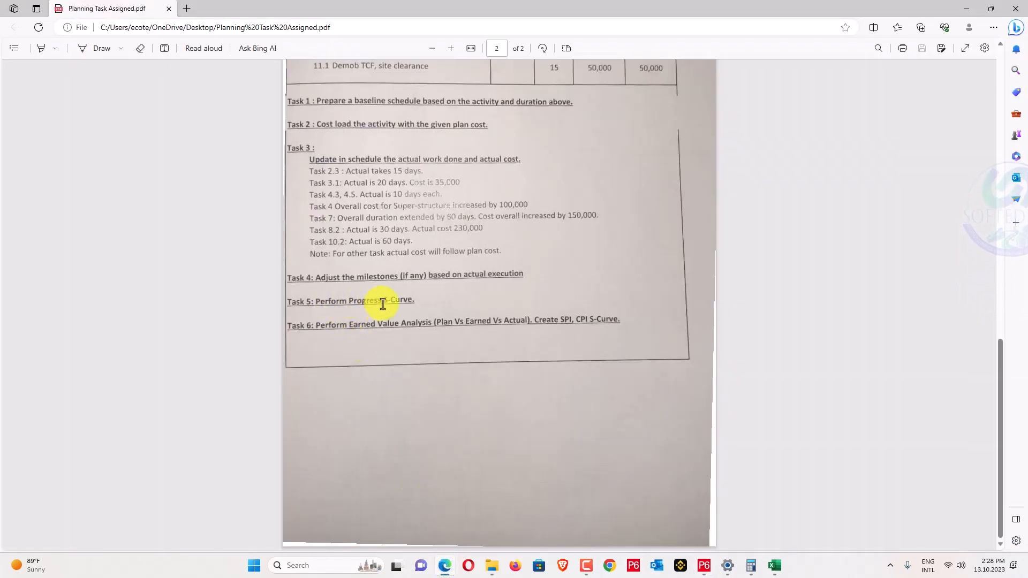
click(964, 8)
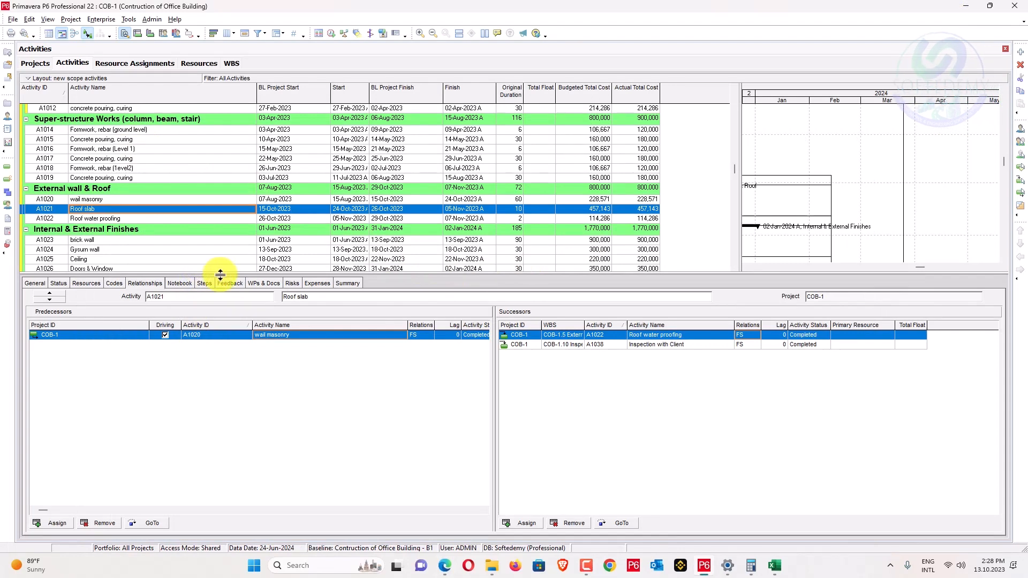
Resize the activity table, widen the Start column, and show the Activity Usage Spreadsheet below.
drag(220, 274, 220, 316)
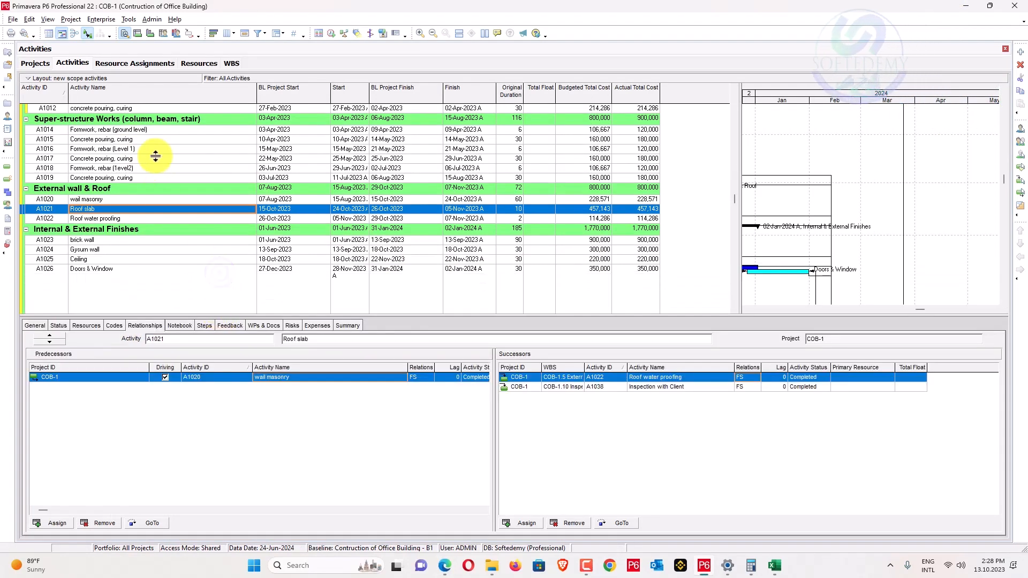
scroll(166, 230, down, 3)
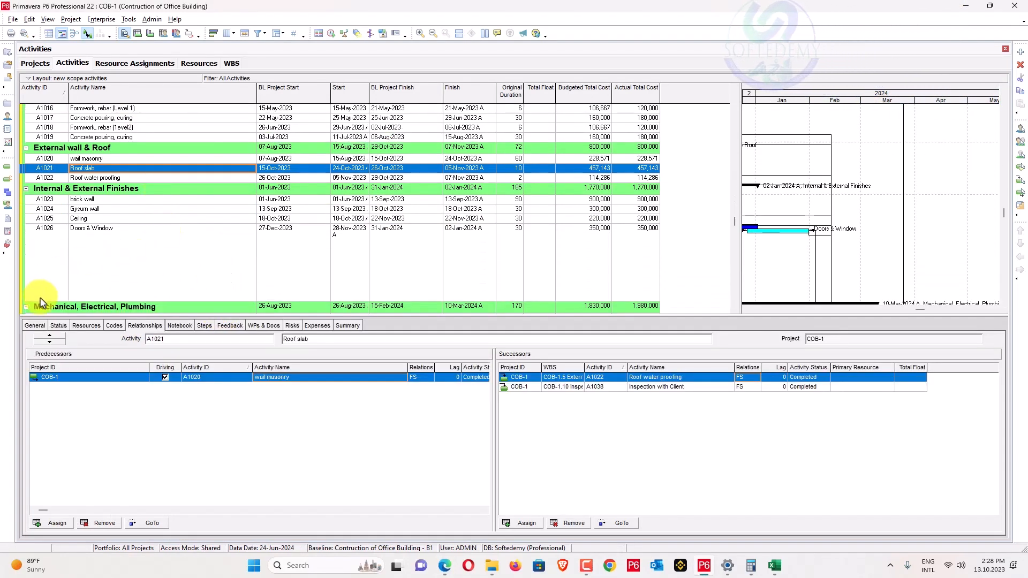
drag(41, 302, 41, 234)
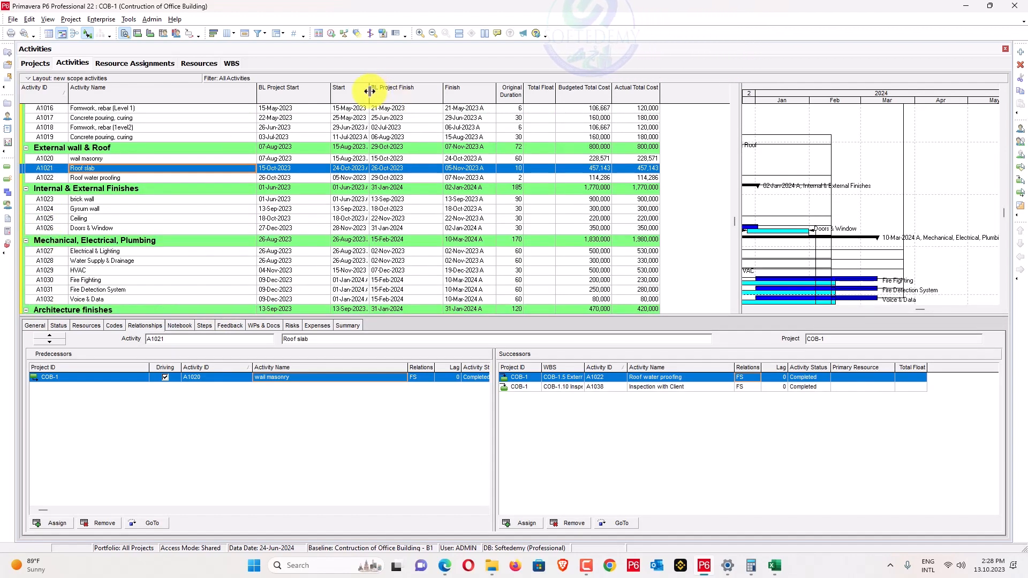
drag(369, 91, 393, 90)
click(138, 34)
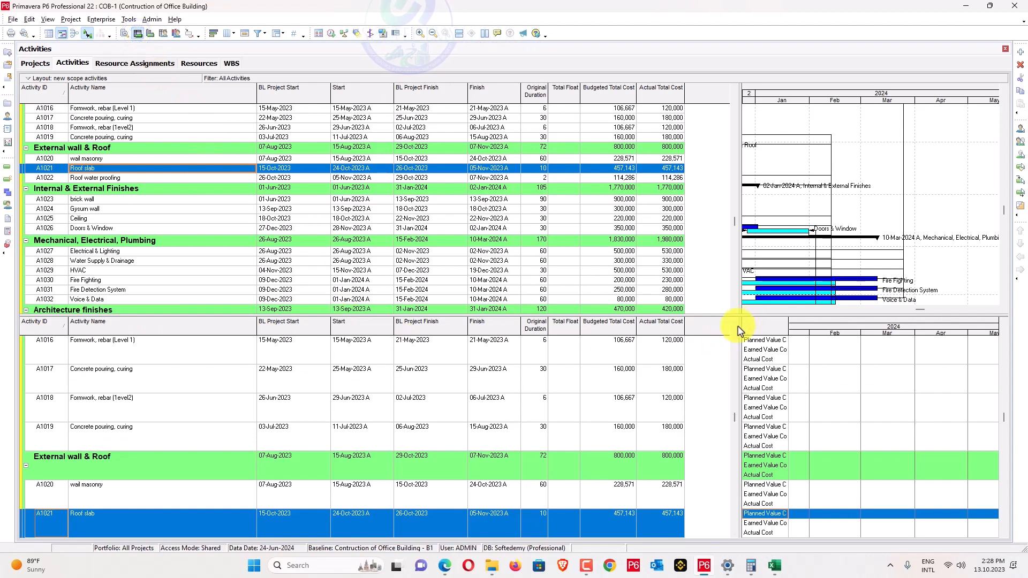
drag(740, 331, 399, 330)
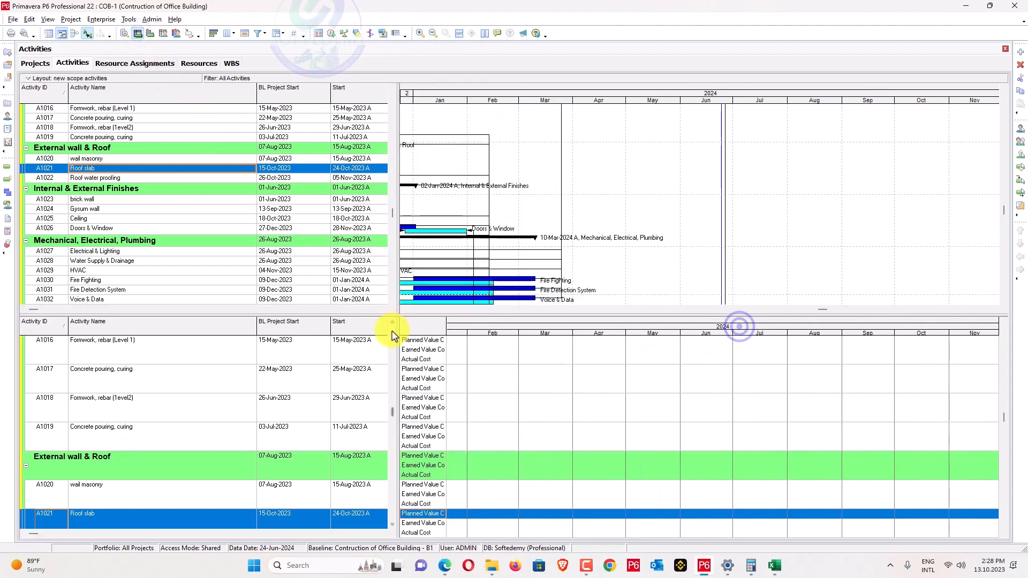
Open the usage spreadsheet's fields and expand Time Interval > Earned Value.
right_click(423, 323)
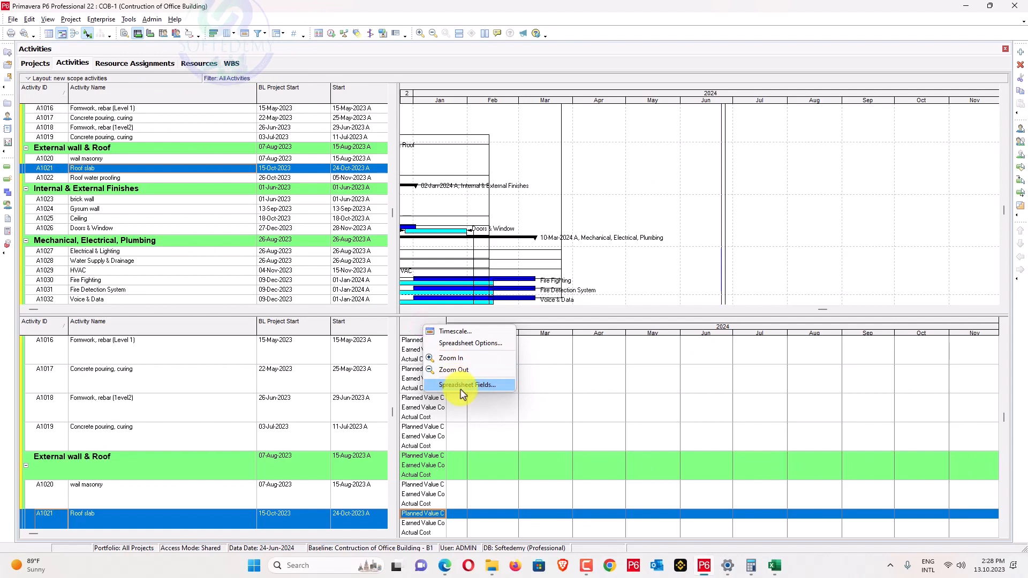
click(458, 385)
click(142, 189)
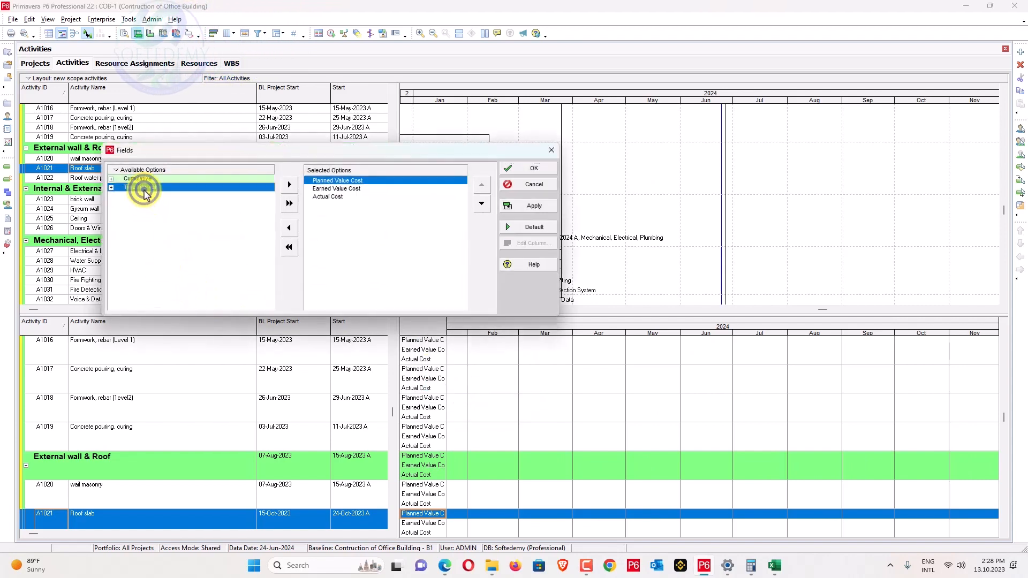
click(112, 187)
click(119, 204)
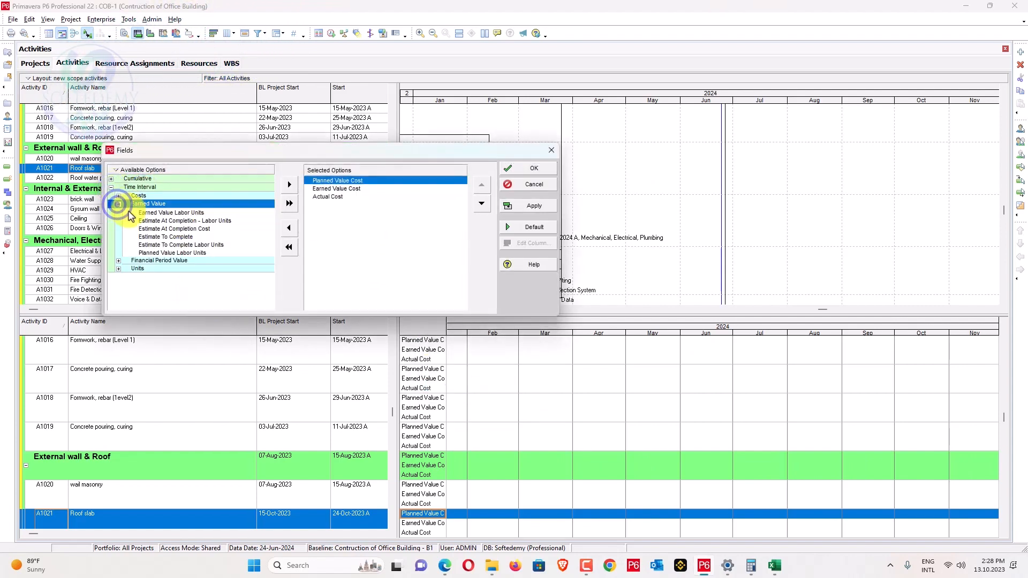
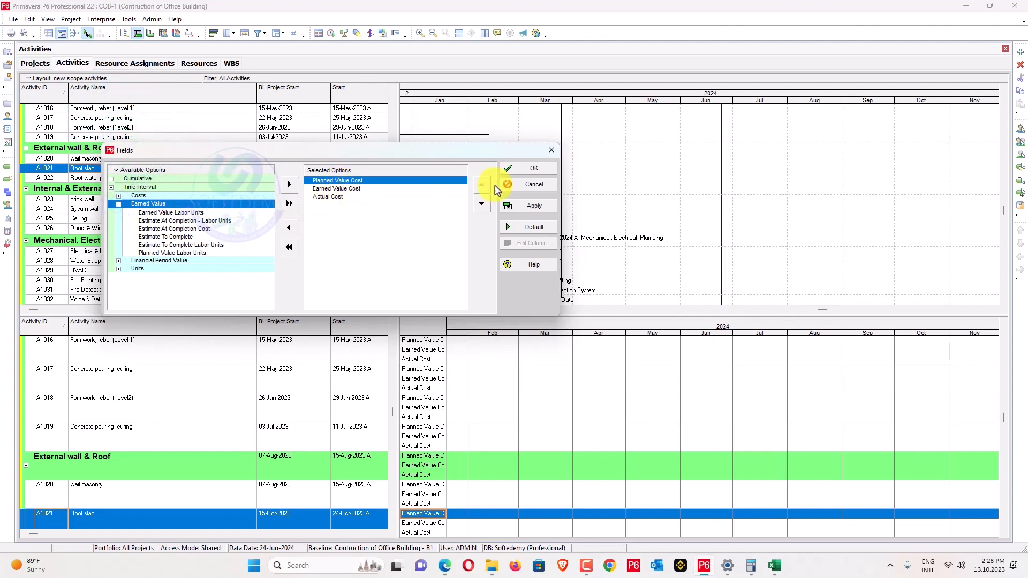
Confirm the Planned Value, Earned Value and Actual Cost fields and apply the timescale settings.
click(521, 169)
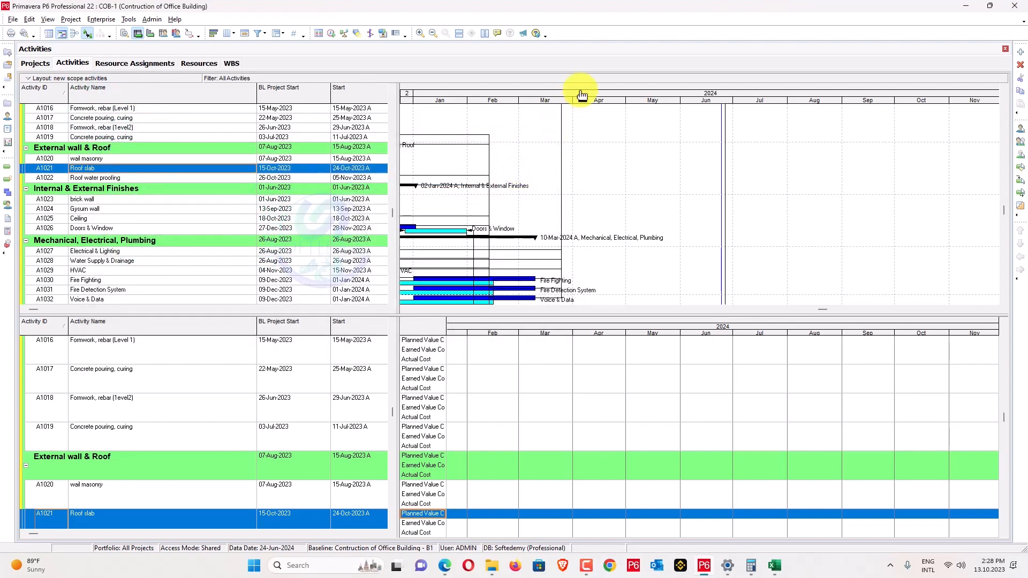
drag(582, 95, 923, 92)
right_click(827, 94)
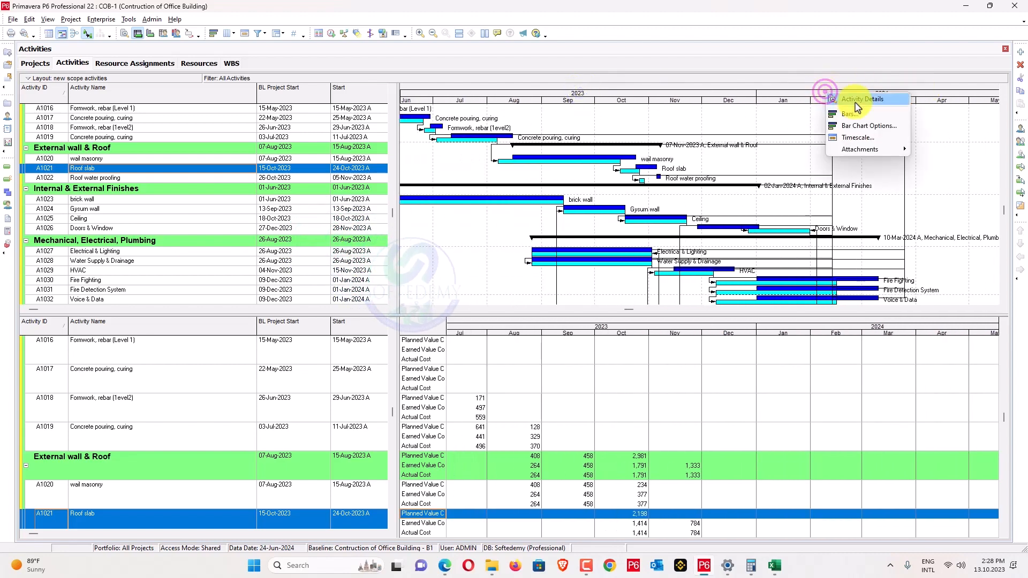
click(858, 138)
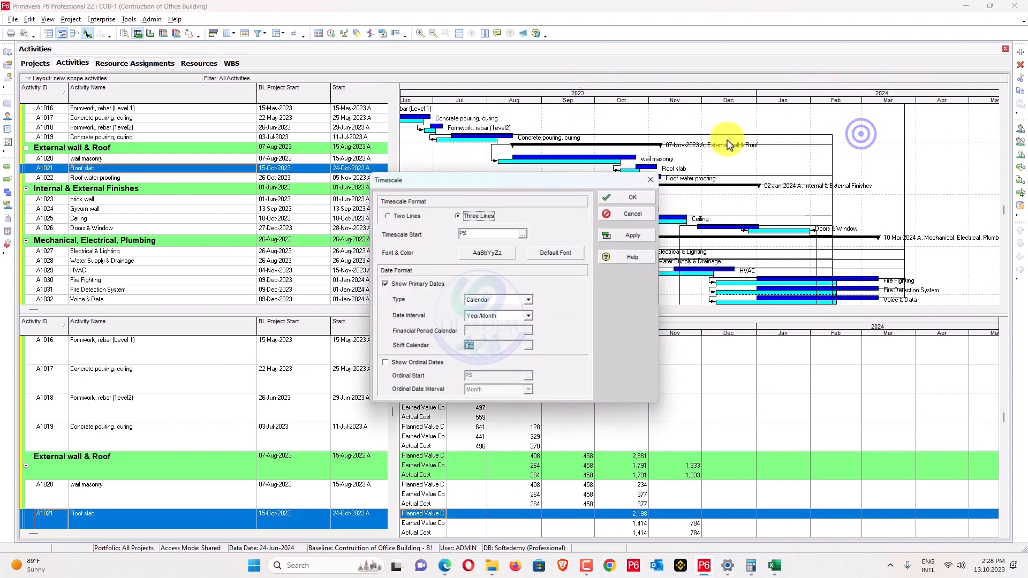
click(632, 191)
Select the project summary row and fit the timescale to span Nov 2022–Aug 2024.
drag(633, 87, 709, 96)
scroll(548, 395, up, 5)
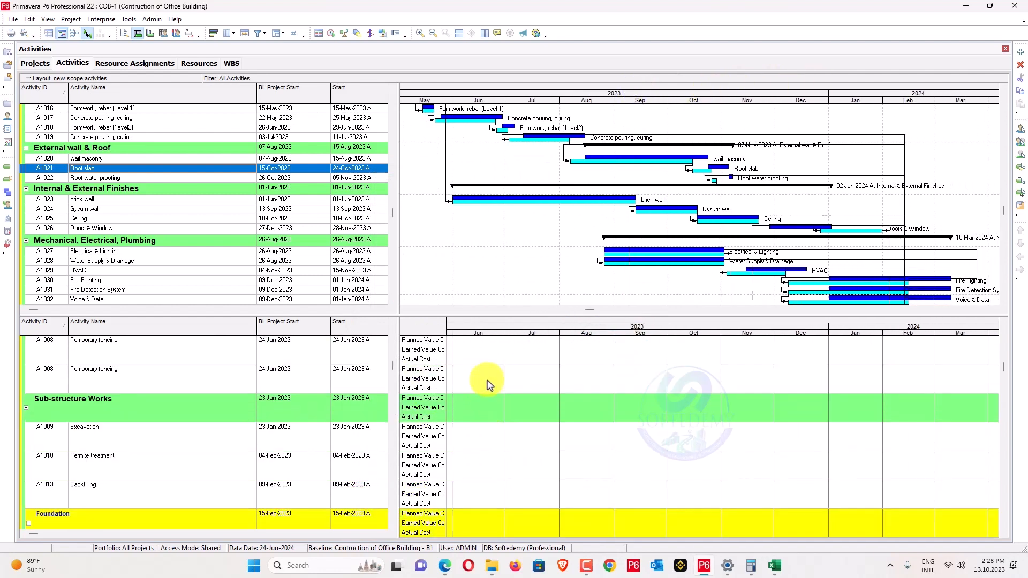
scroll(488, 384, up, 5)
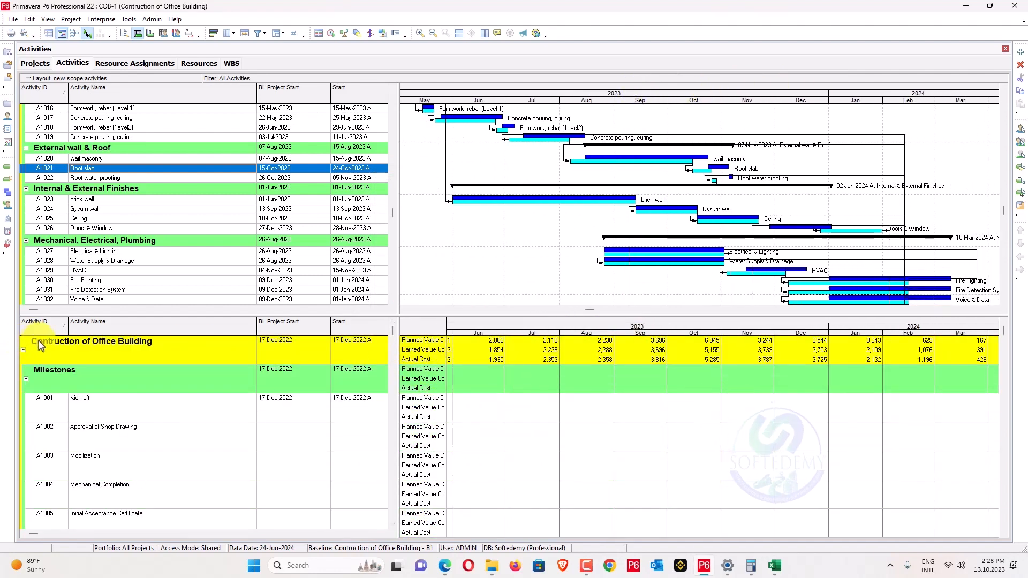
click(40, 345)
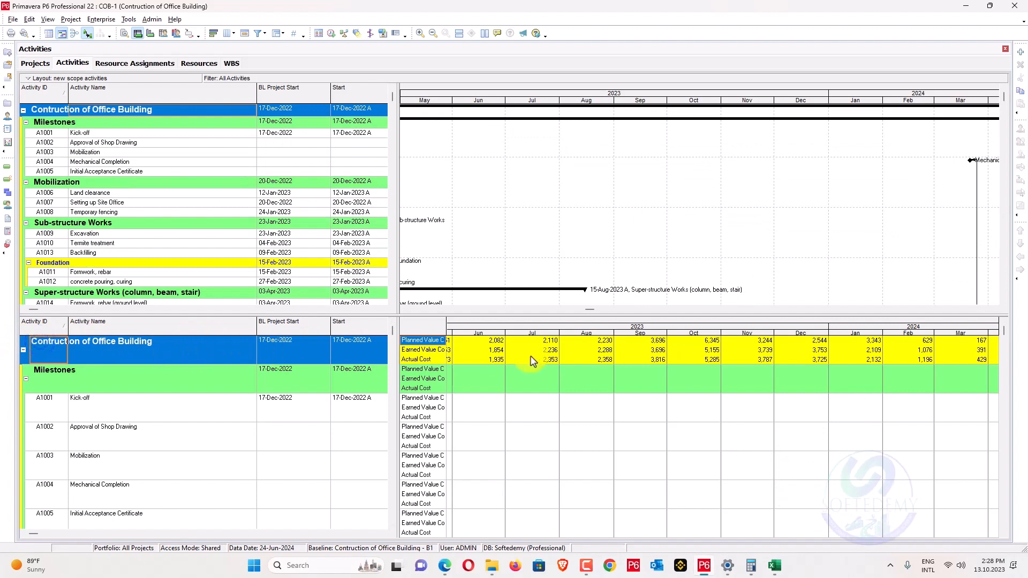
drag(489, 323, 834, 310)
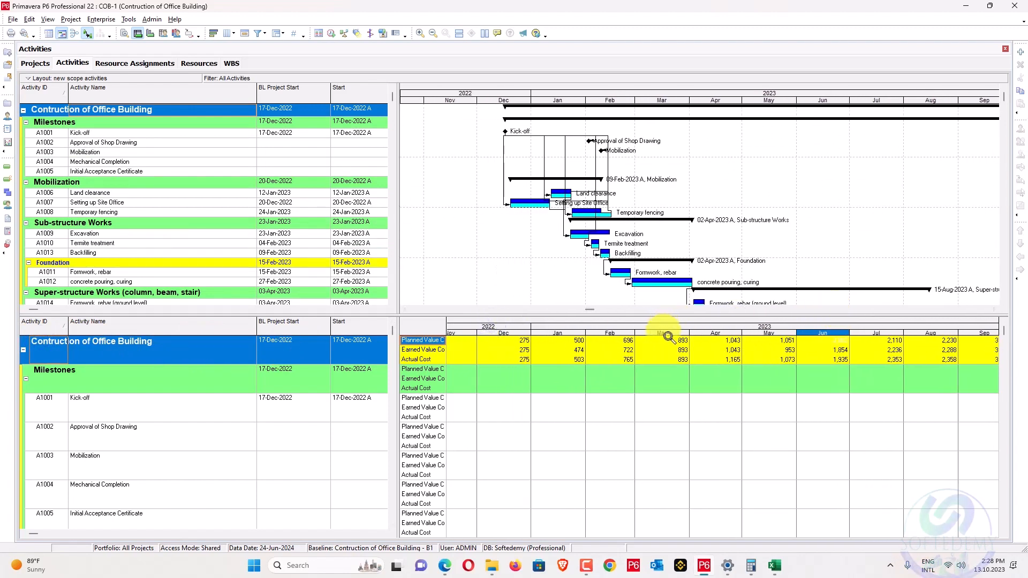
drag(669, 338, 535, 328)
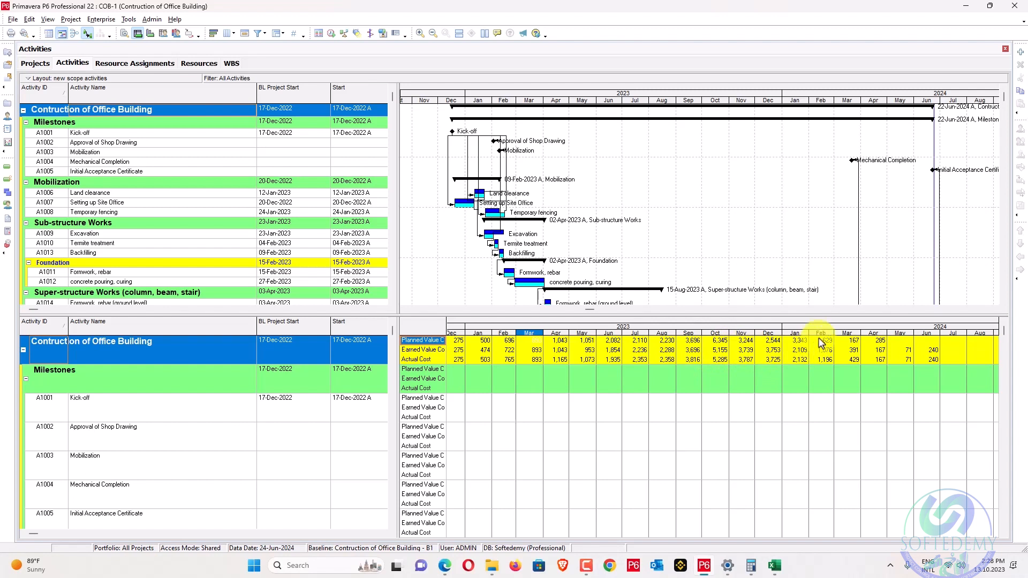
Assign B1 as the primary baseline and widen the cost label column.
click(102, 20)
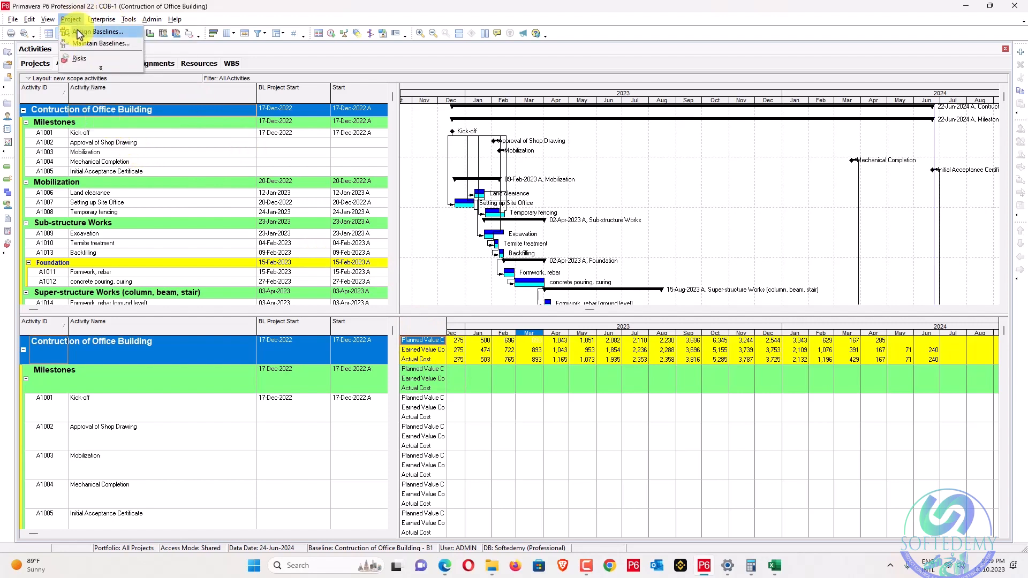
click(78, 31)
click(571, 296)
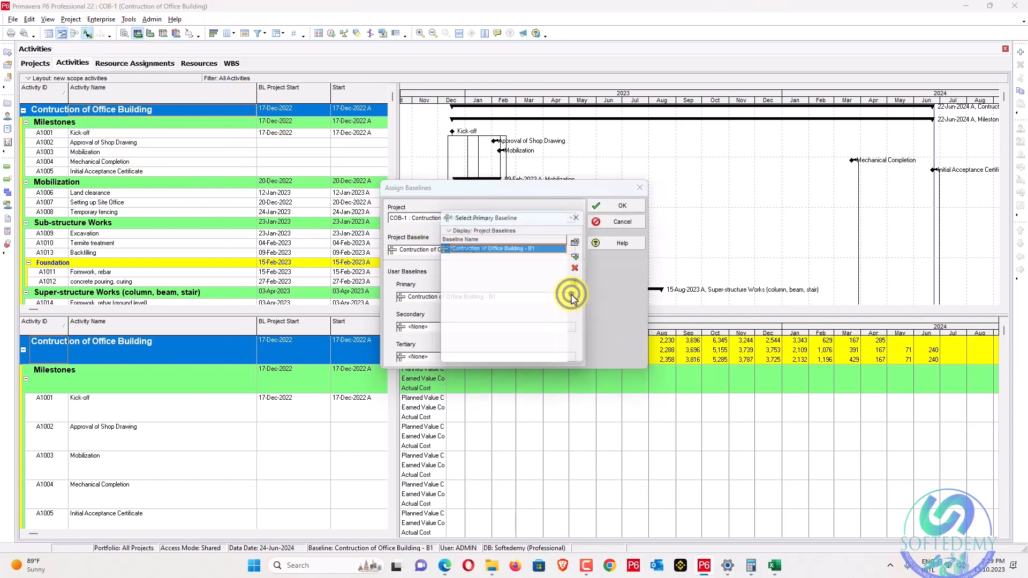
click(581, 239)
click(637, 188)
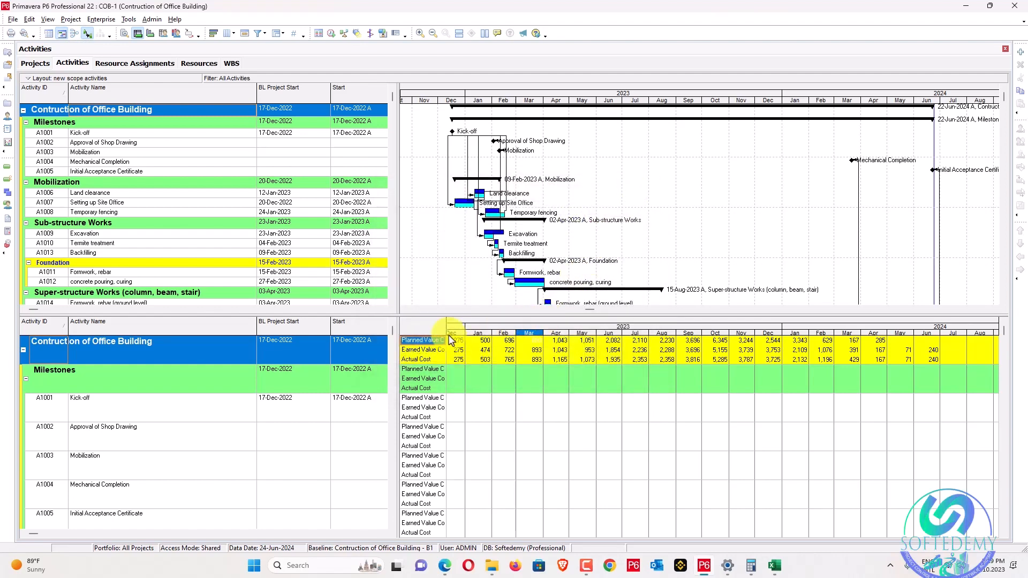
click(458, 320)
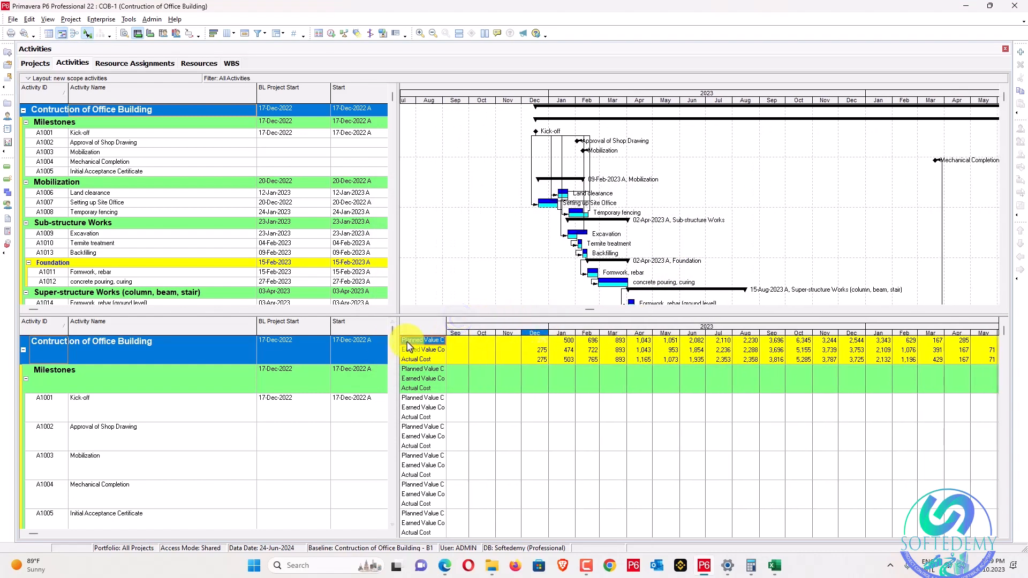
drag(447, 321, 472, 323)
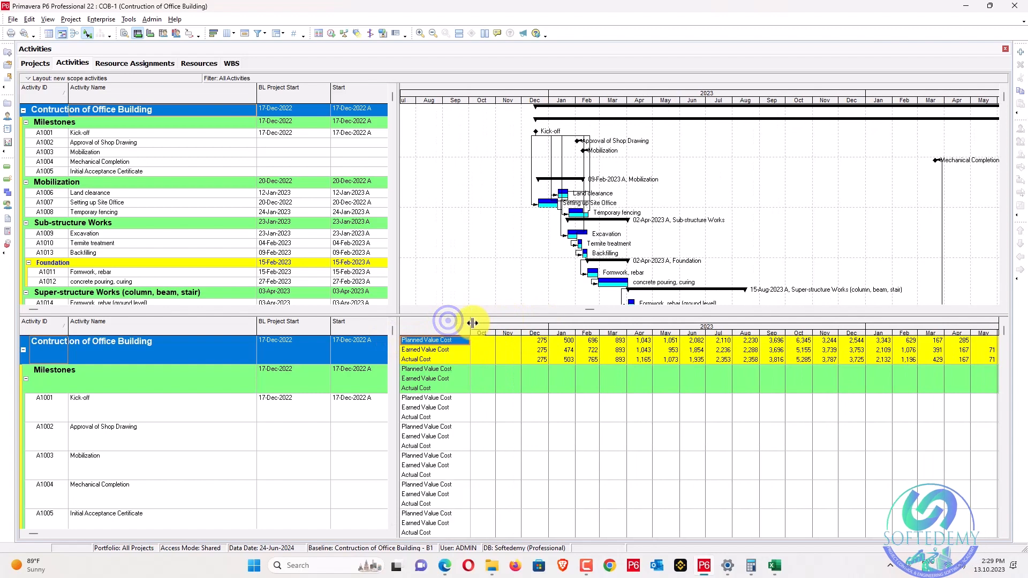
Check the list of saved project baselines.
click(101, 20)
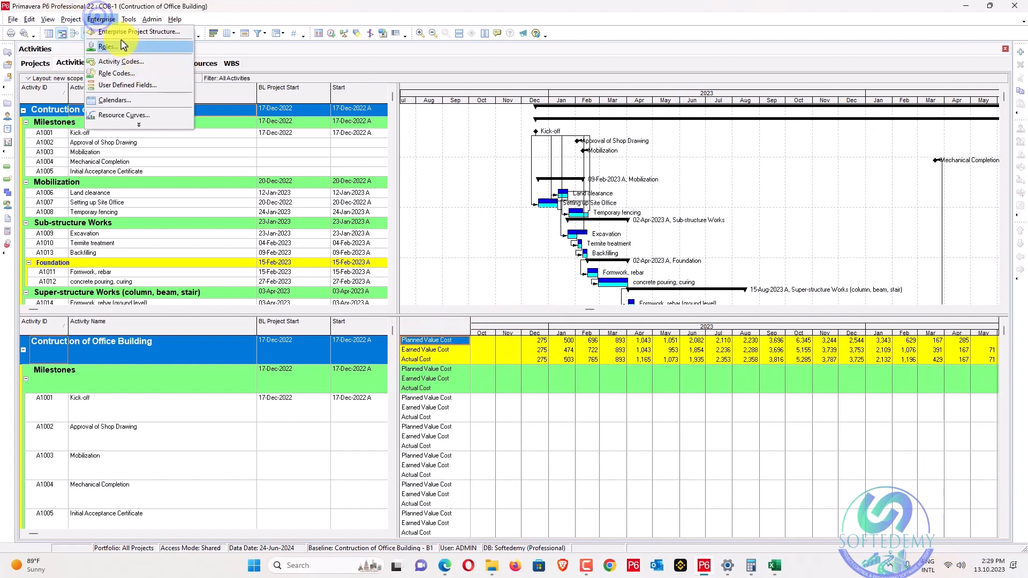
mouse_move(78, 21)
click(89, 43)
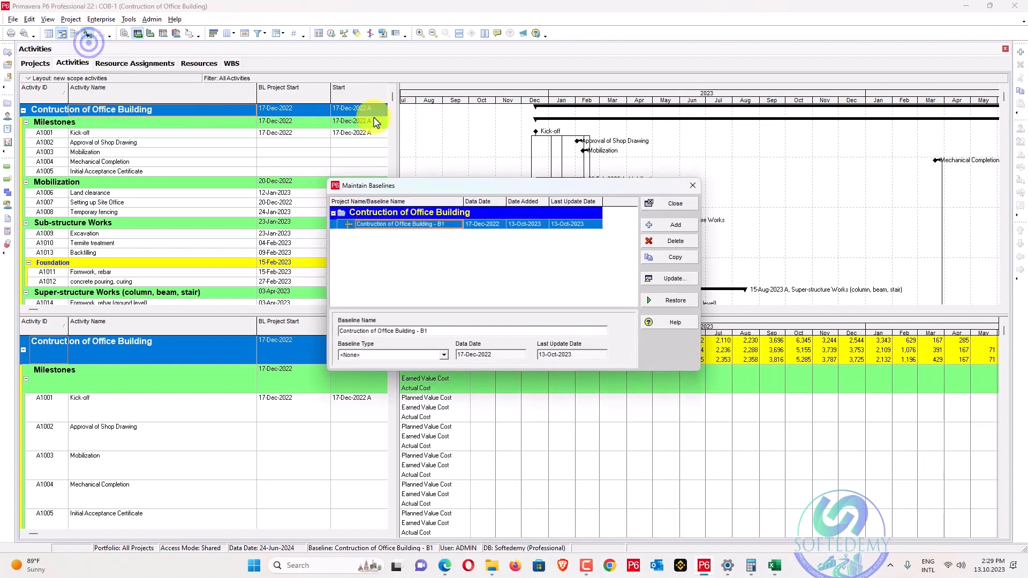
click(693, 185)
Set the primary baseline to the current project.
click(72, 20)
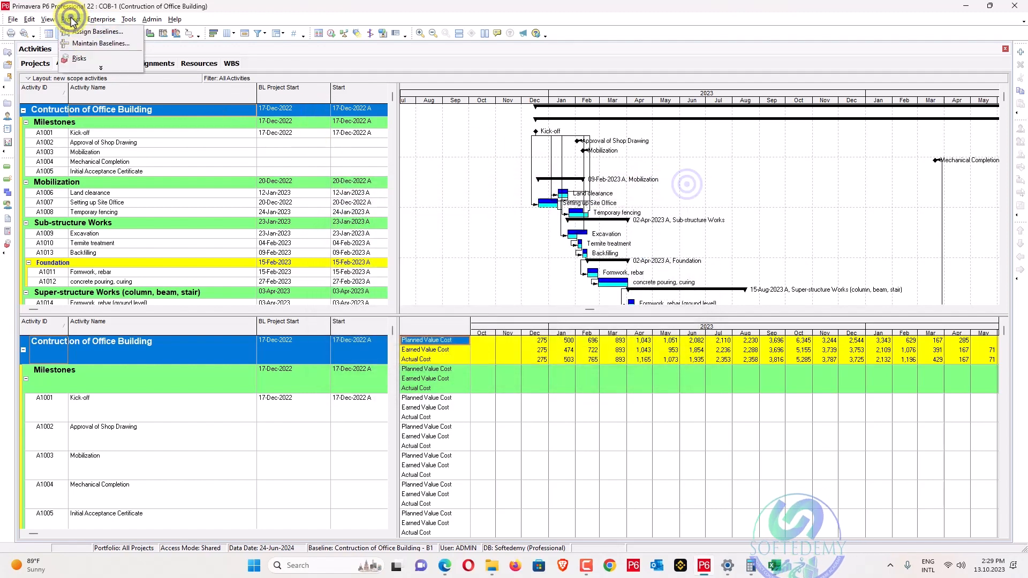
click(97, 32)
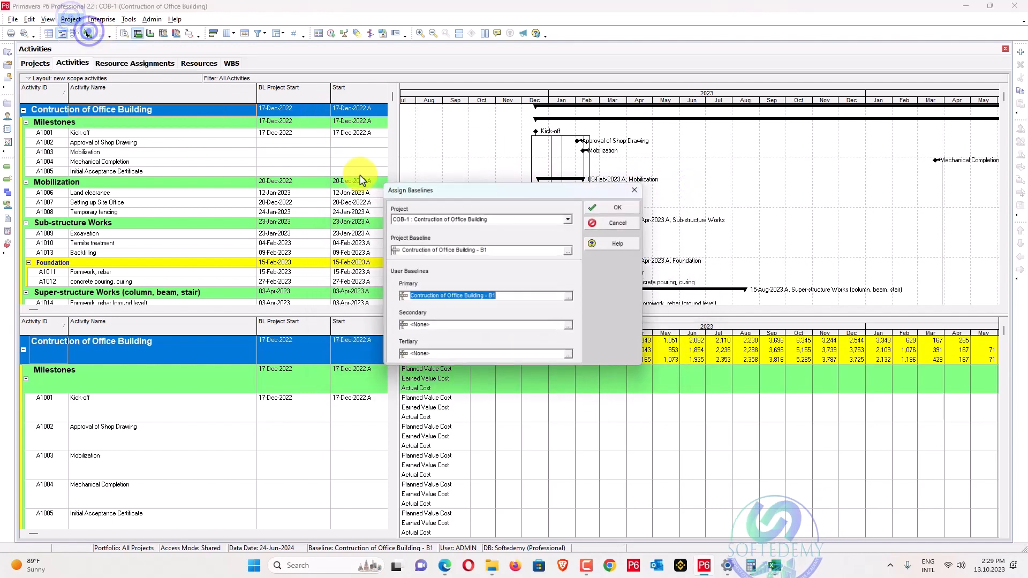
click(571, 298)
click(577, 266)
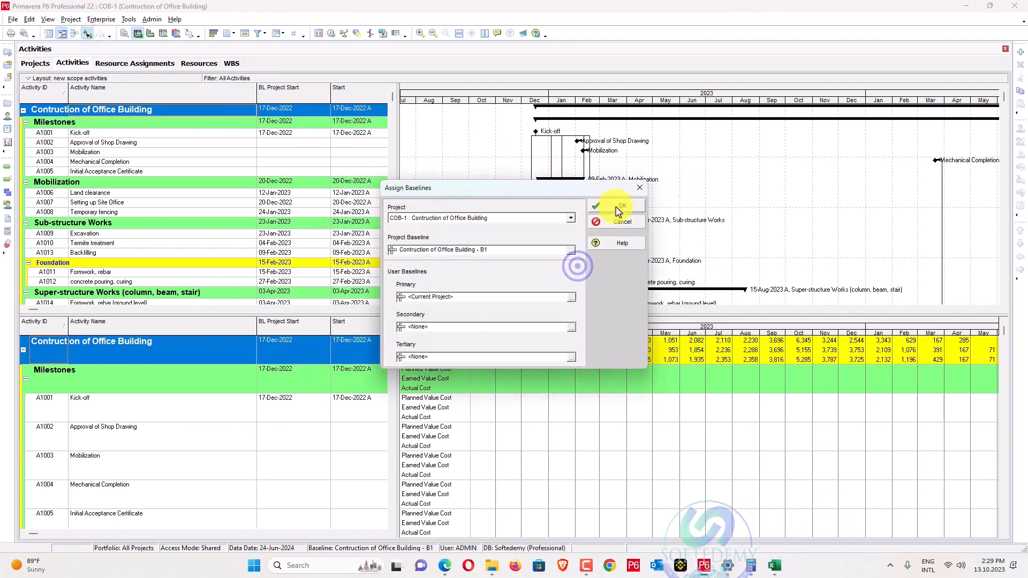
click(618, 208)
scroll(515, 359, up, 3)
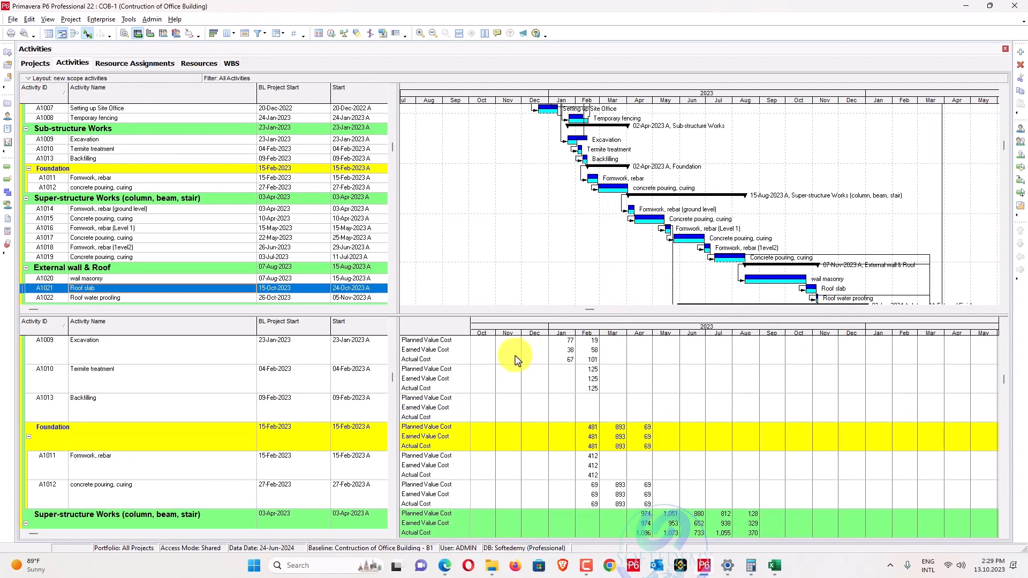
scroll(515, 360, up, 5)
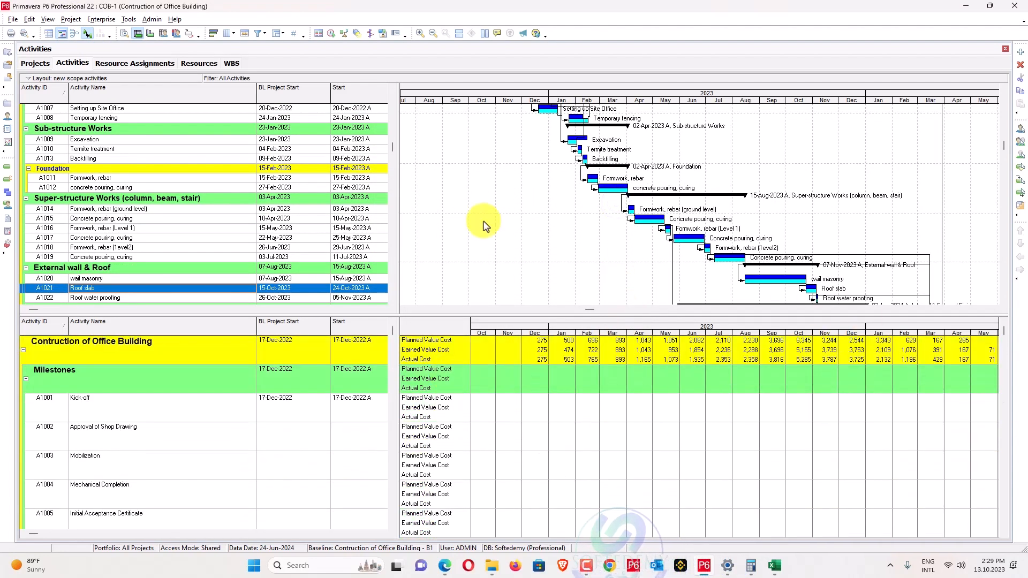
Make the current project the project baseline and shift the timeline into 2024.
click(106, 21)
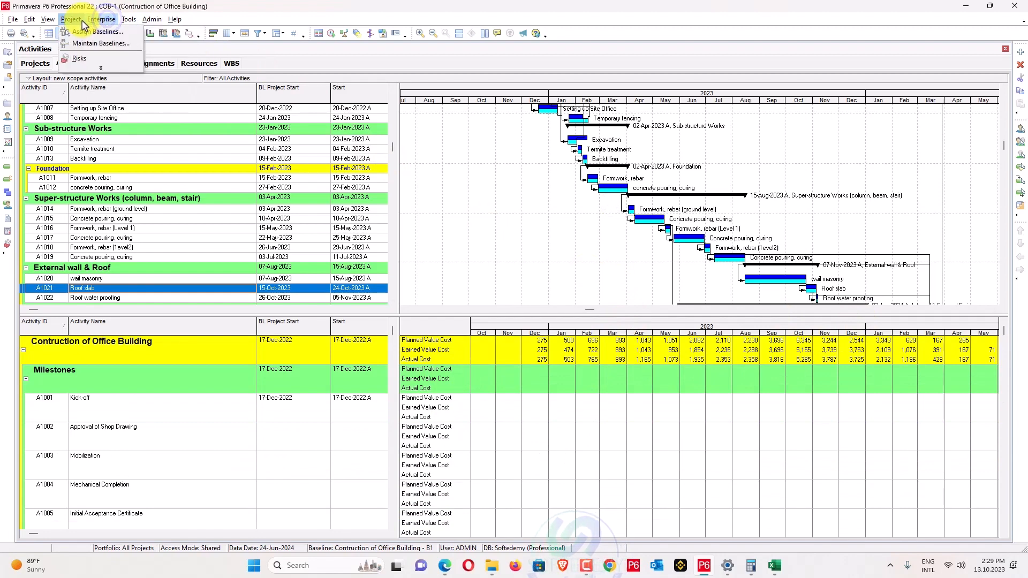
click(85, 33)
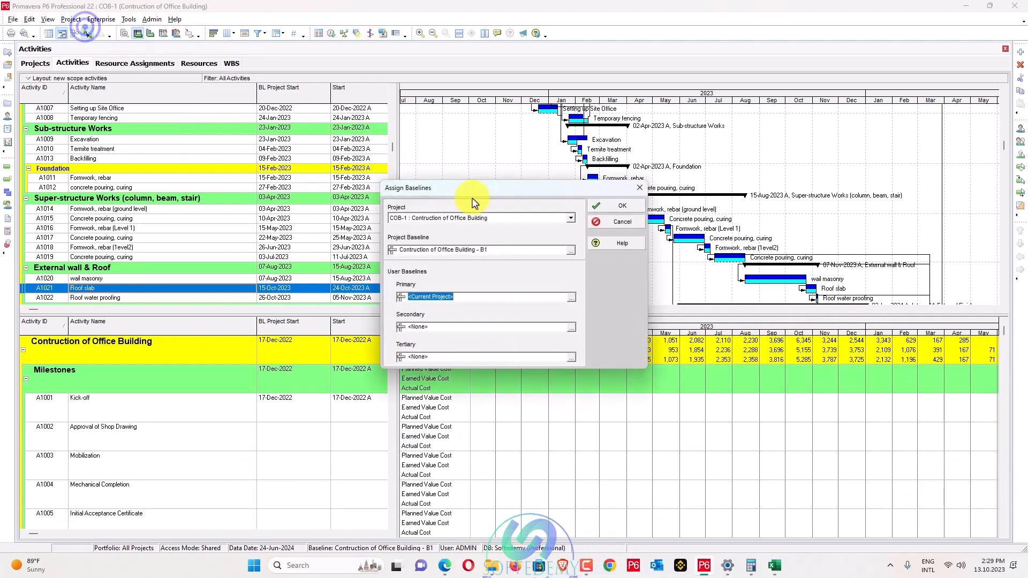
click(571, 251)
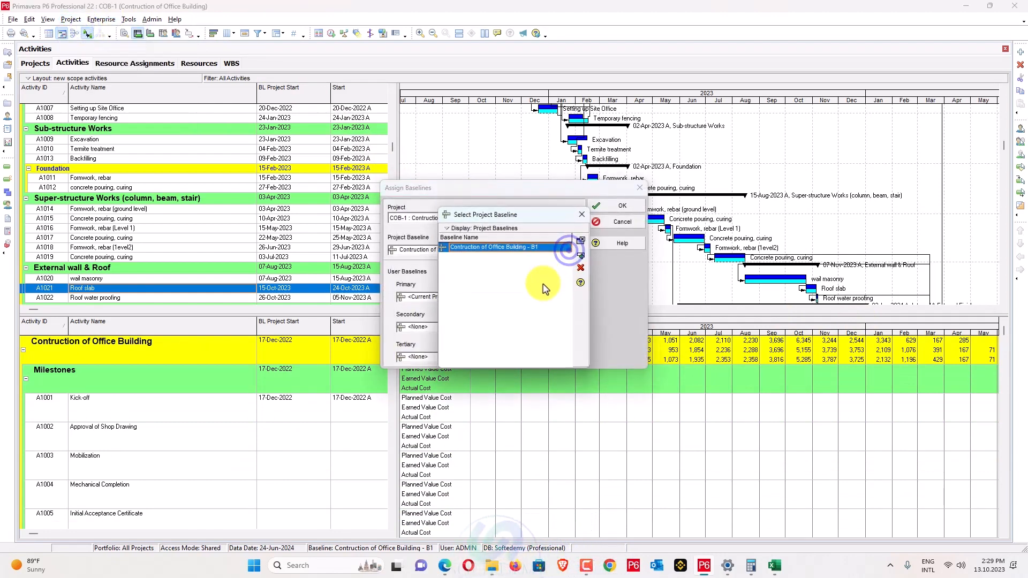
click(581, 268)
click(616, 207)
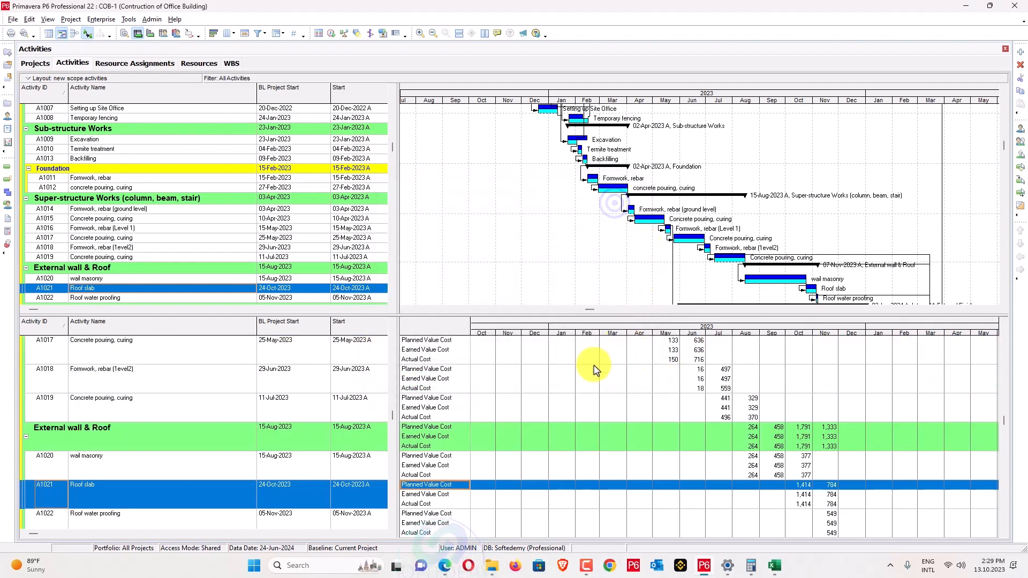
drag(1002, 426, 1001, 337)
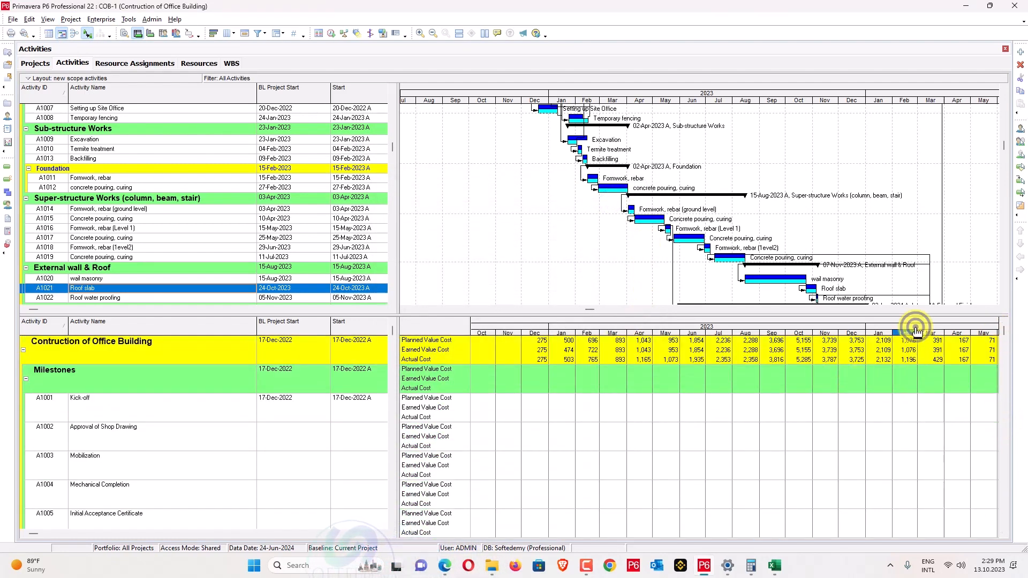
drag(916, 330, 823, 335)
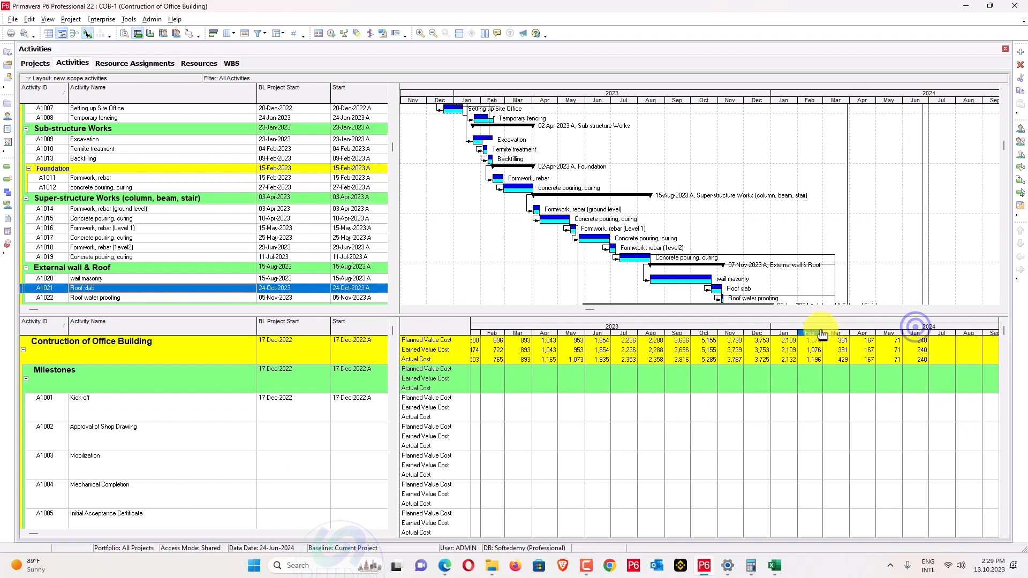
Set both the project and primary baselines back to B1.
click(109, 20)
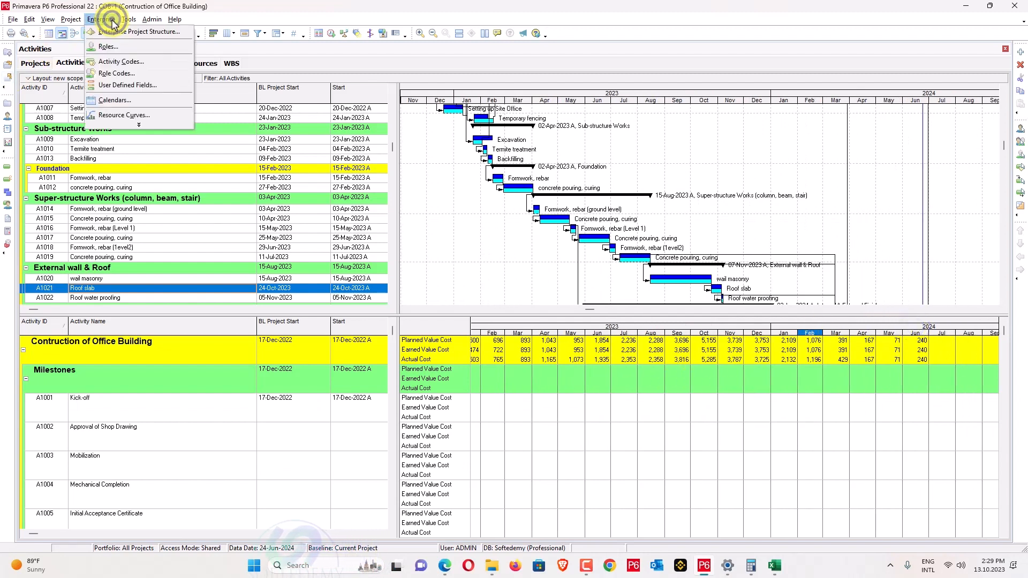
click(79, 33)
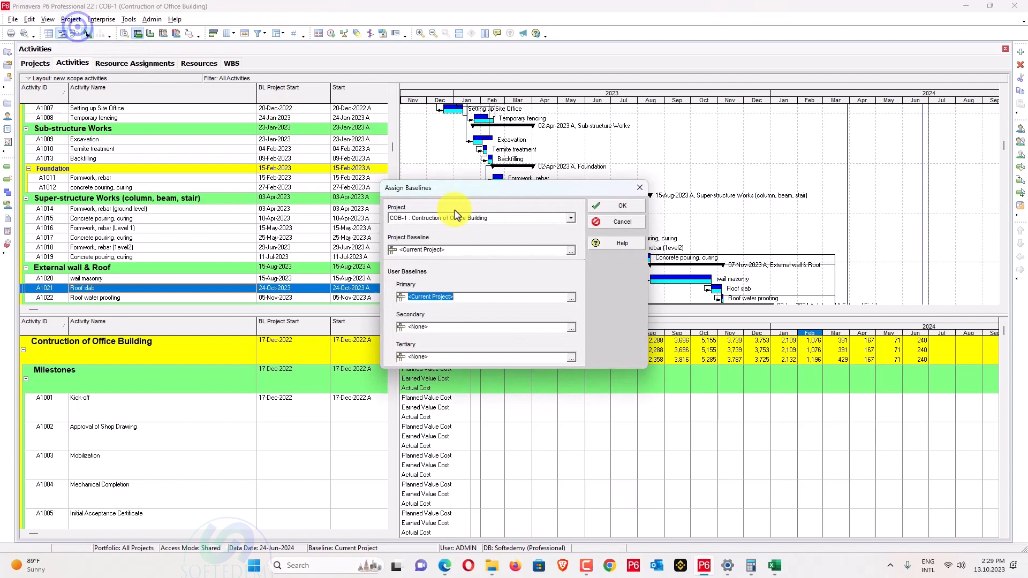
click(567, 250)
click(579, 258)
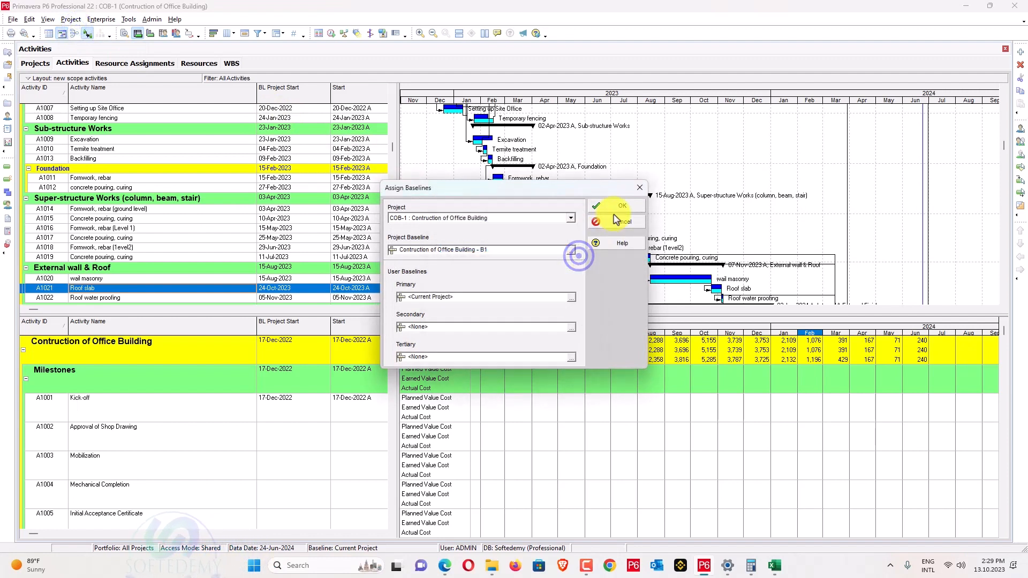
click(571, 298)
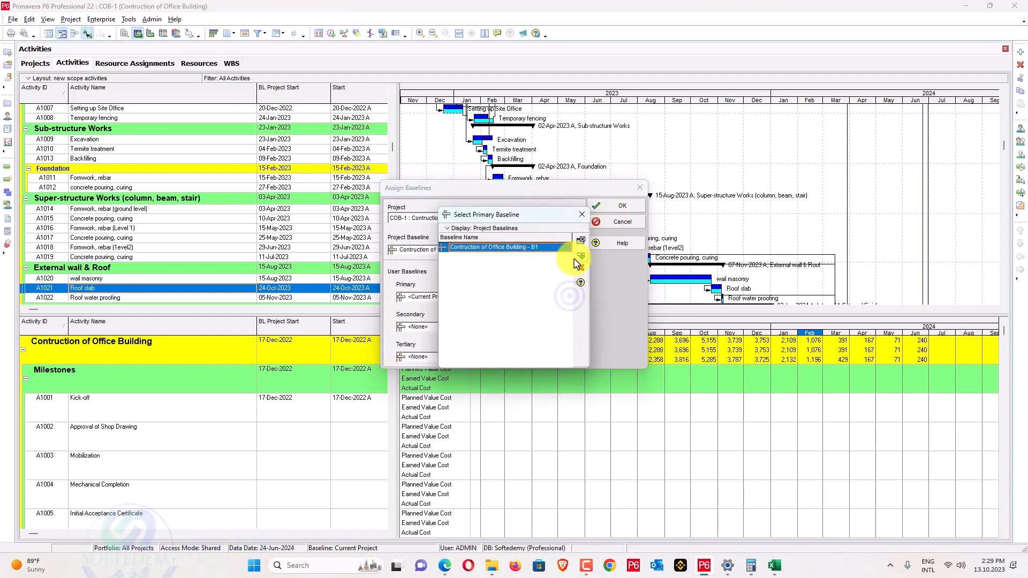
click(580, 257)
click(607, 208)
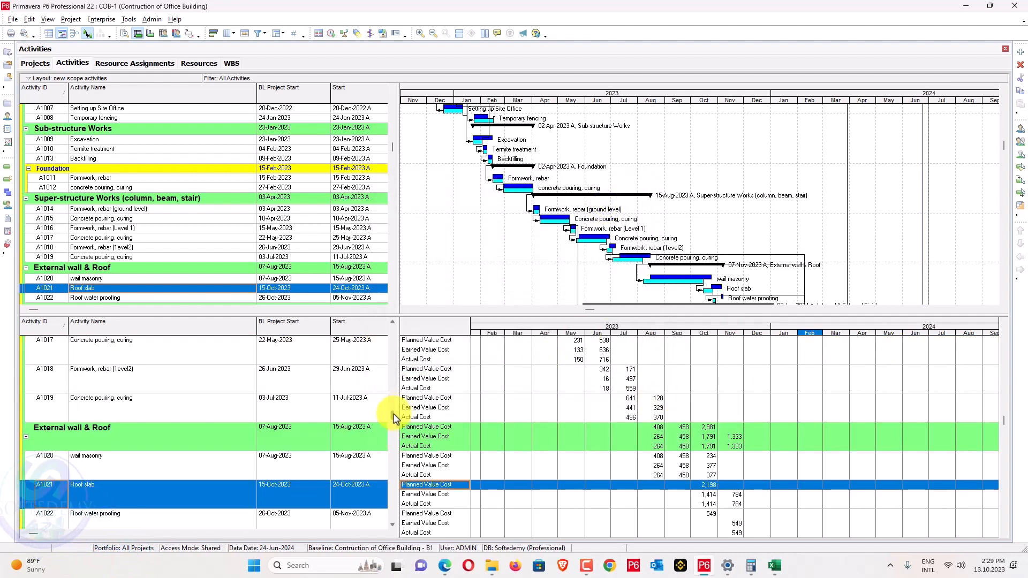
drag(395, 417, 398, 332)
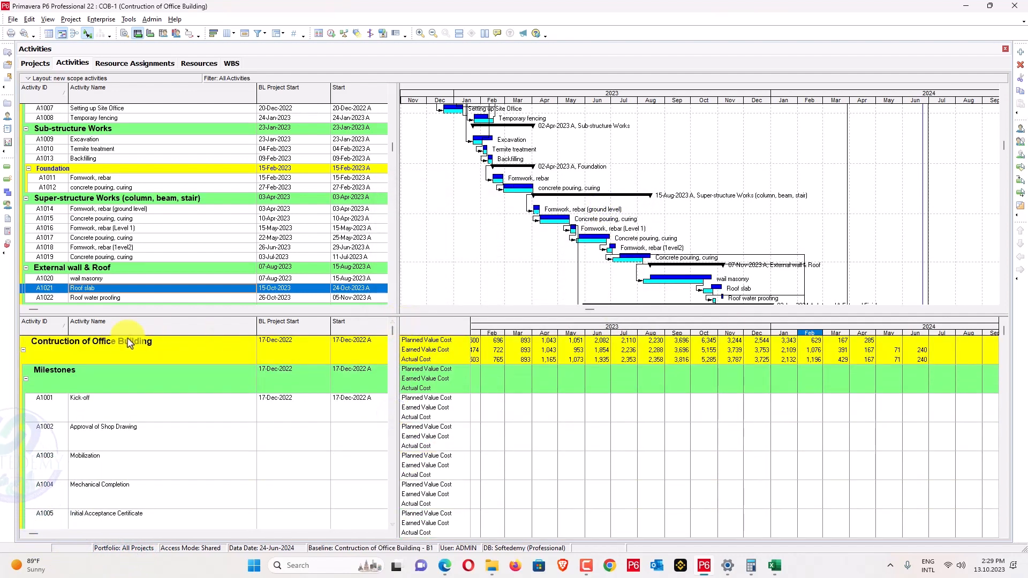
Select the project row's PV, EV and AC cells across every month.
click(92, 349)
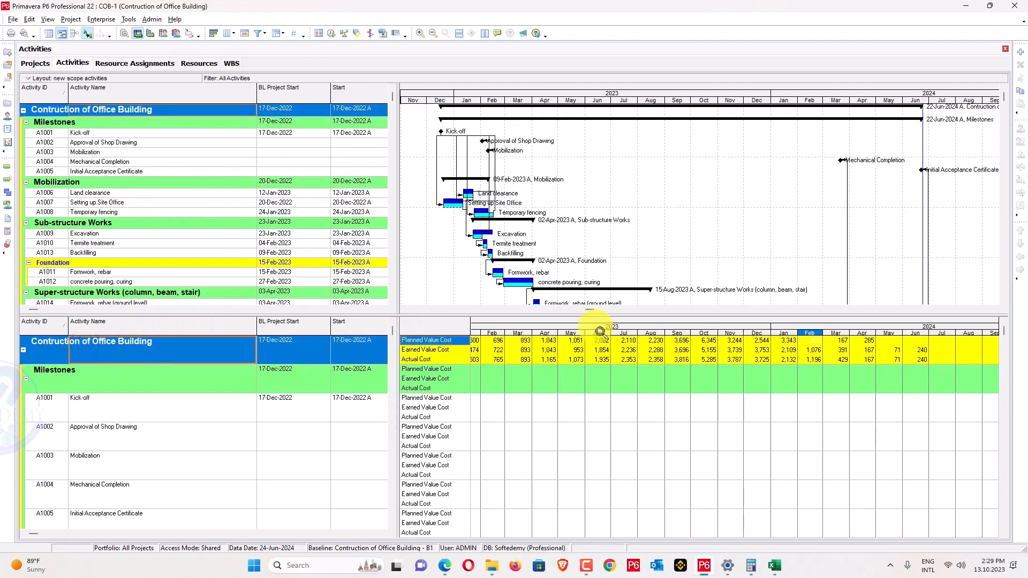
drag(596, 331, 700, 330)
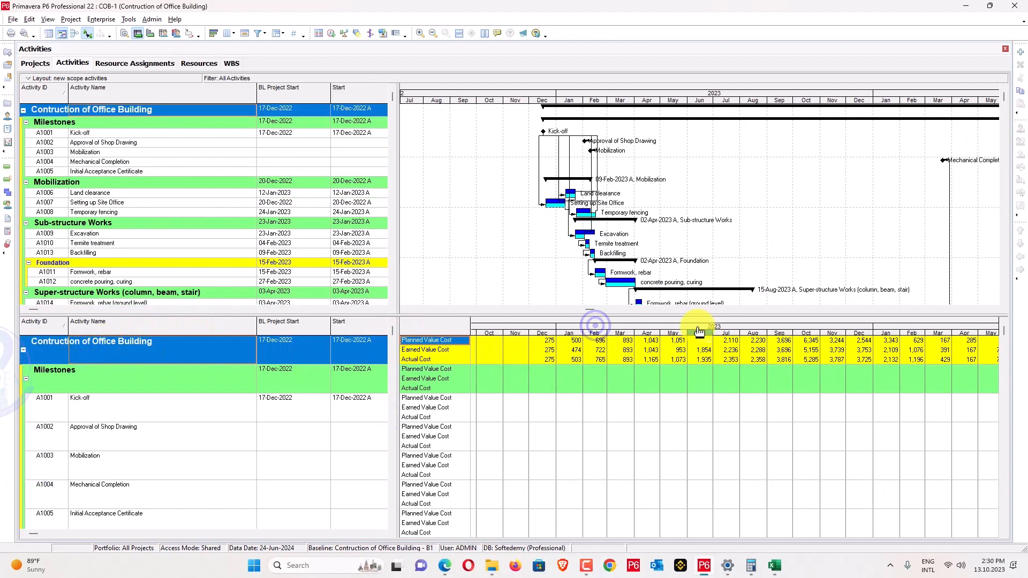
shift+click(992, 361)
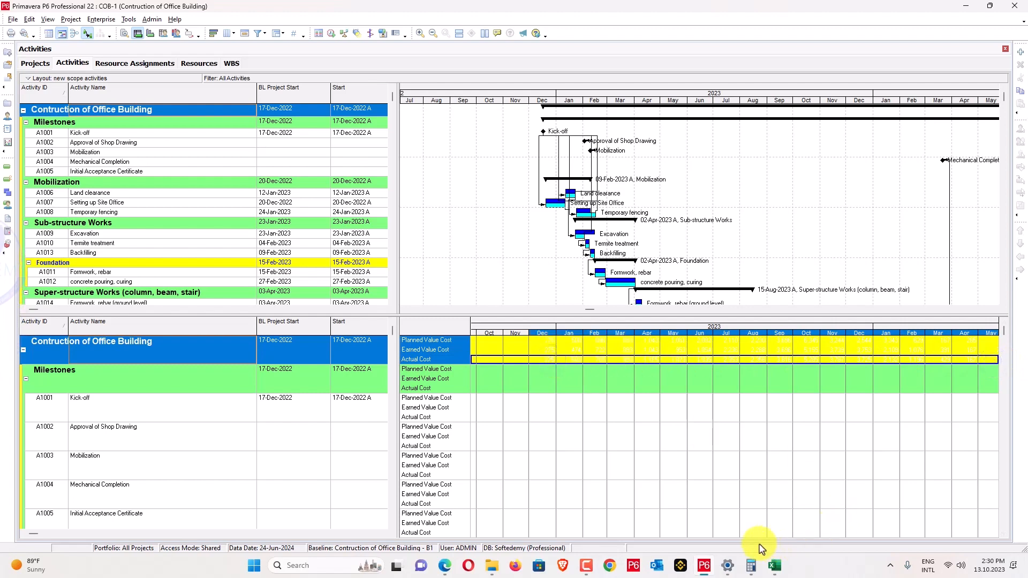
Start a blank Excel workbook and paste the copied P6 cost data.
mouse_move(822, 102)
mouse_down()
mouse_move(757, 101)
mouse_move(818, 101)
mouse_up()
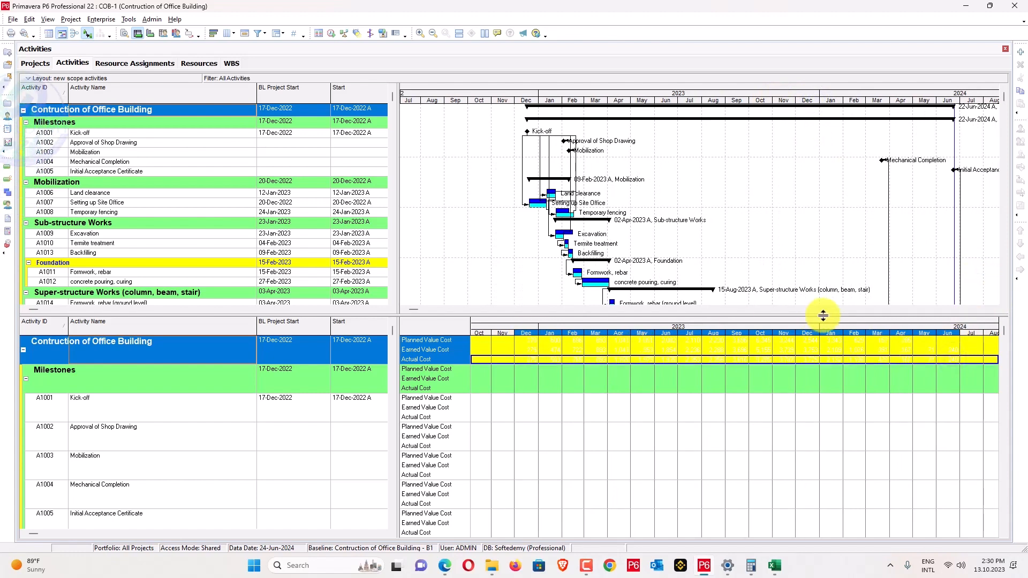
click(339, 569)
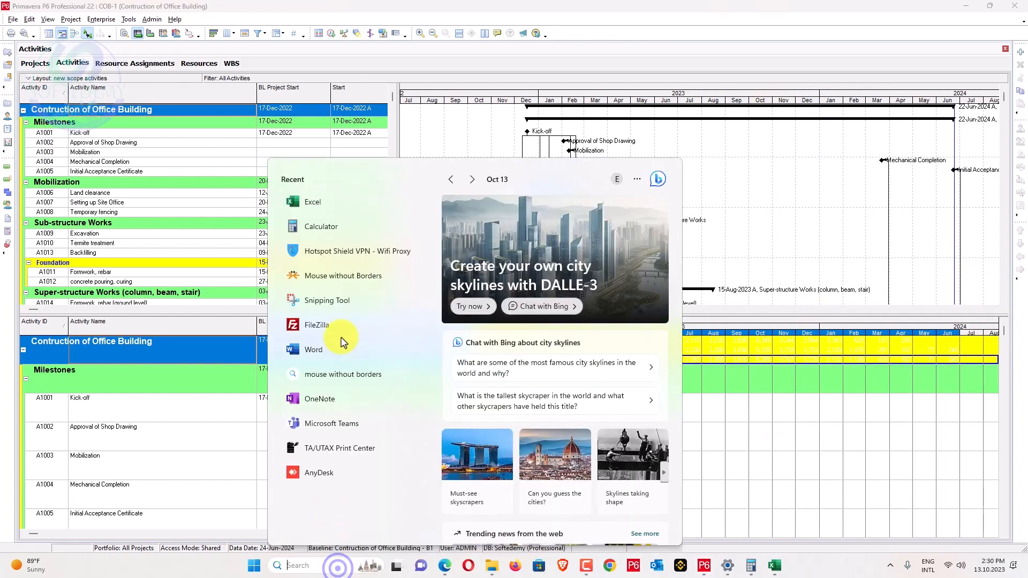
click(337, 202)
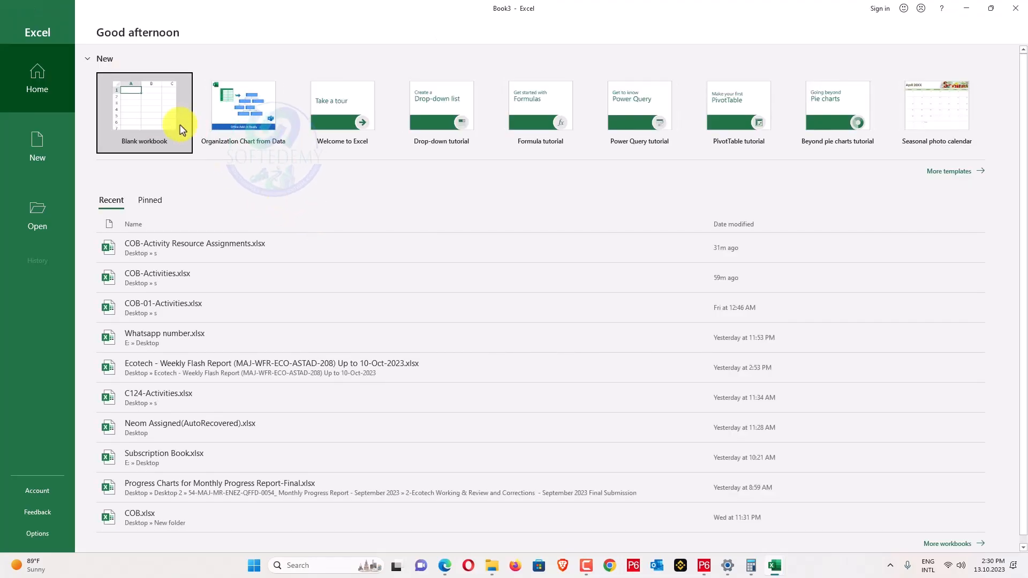
click(156, 120)
key(ctrl+v)
Auto-fit date columns L–AC and widen column K to show the field labels.
click(342, 261)
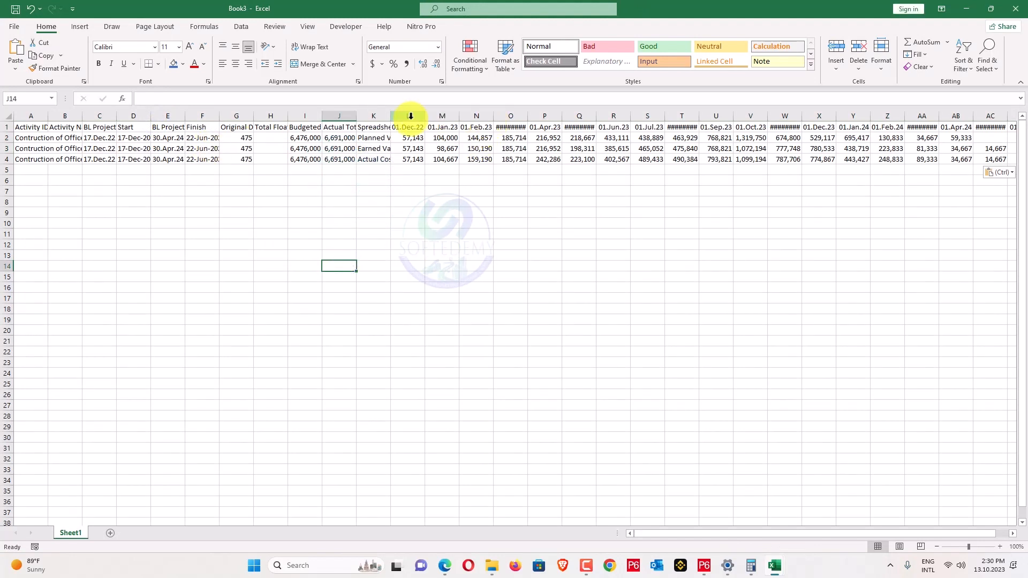
drag(407, 115, 953, 129)
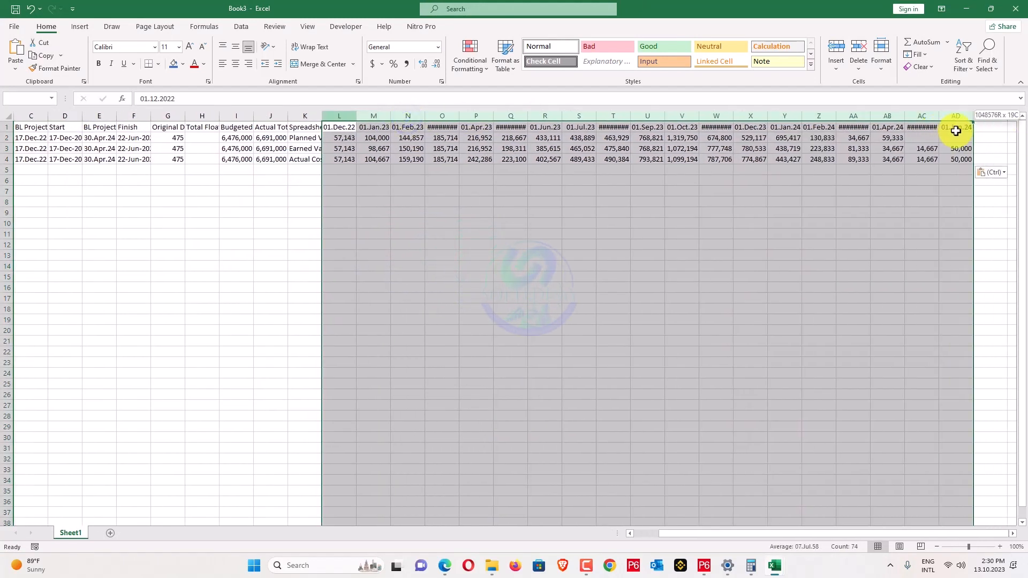
double_click(941, 114)
click(864, 213)
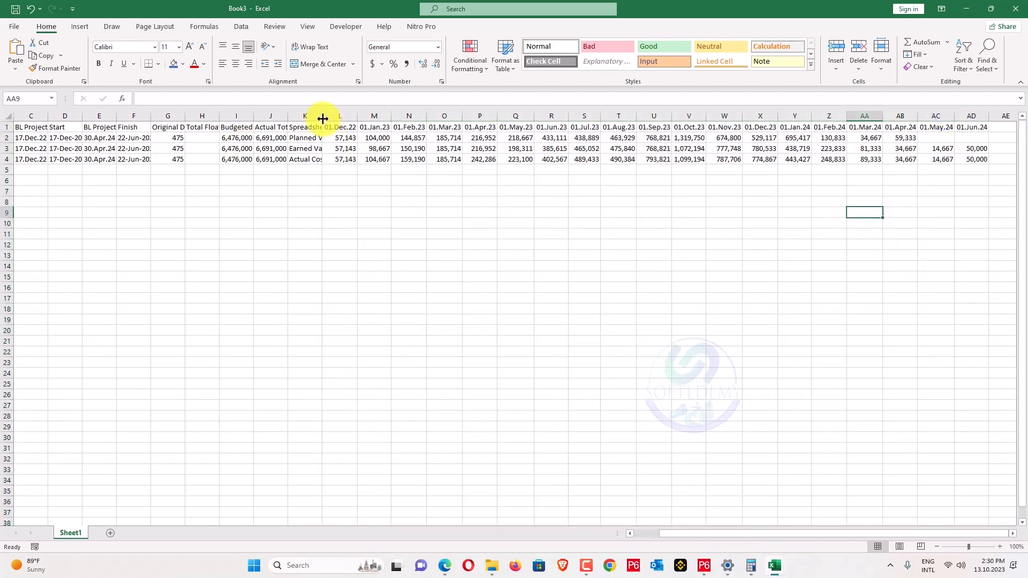
drag(322, 116, 385, 115)
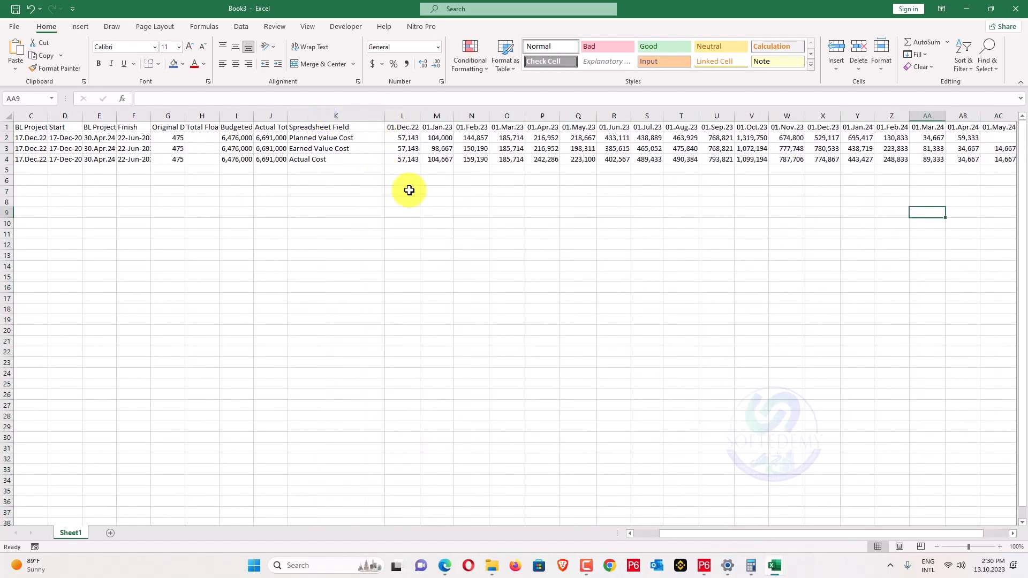
Open Planned and Actual S Curve.xlsx from the desktop.
click(971, 7)
click(969, 8)
click(967, 7)
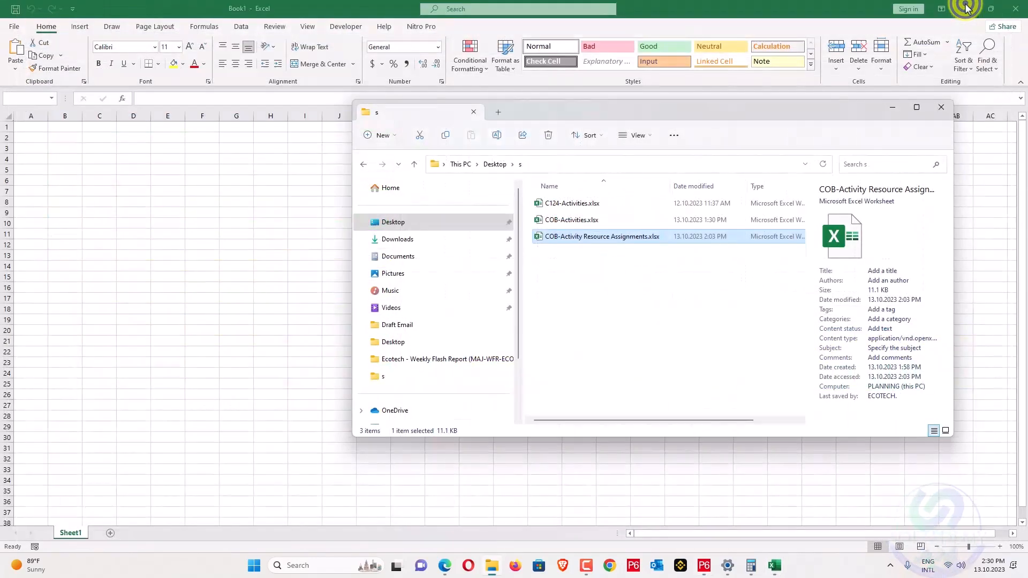
click(967, 7)
click(228, 155)
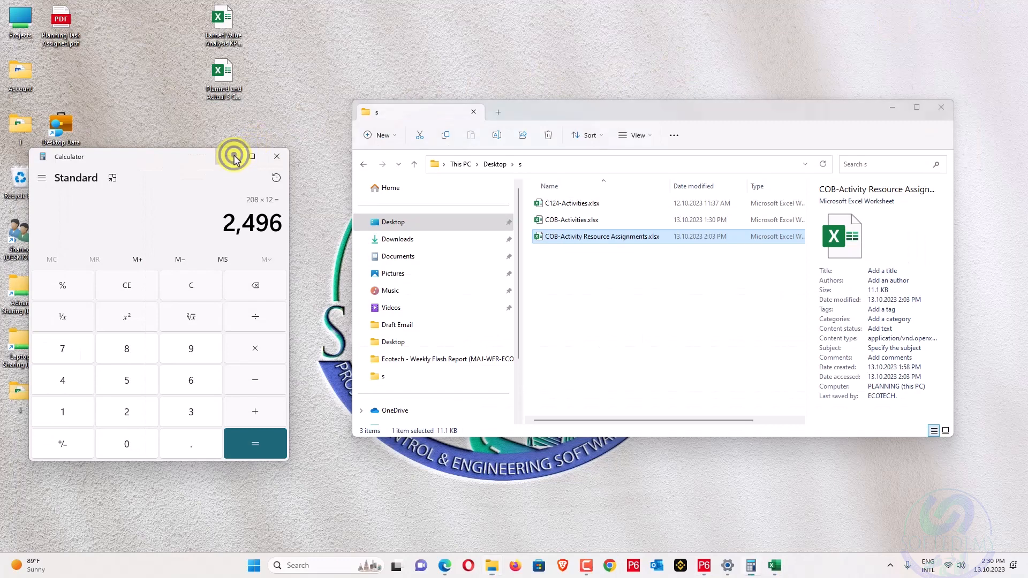
click(224, 86)
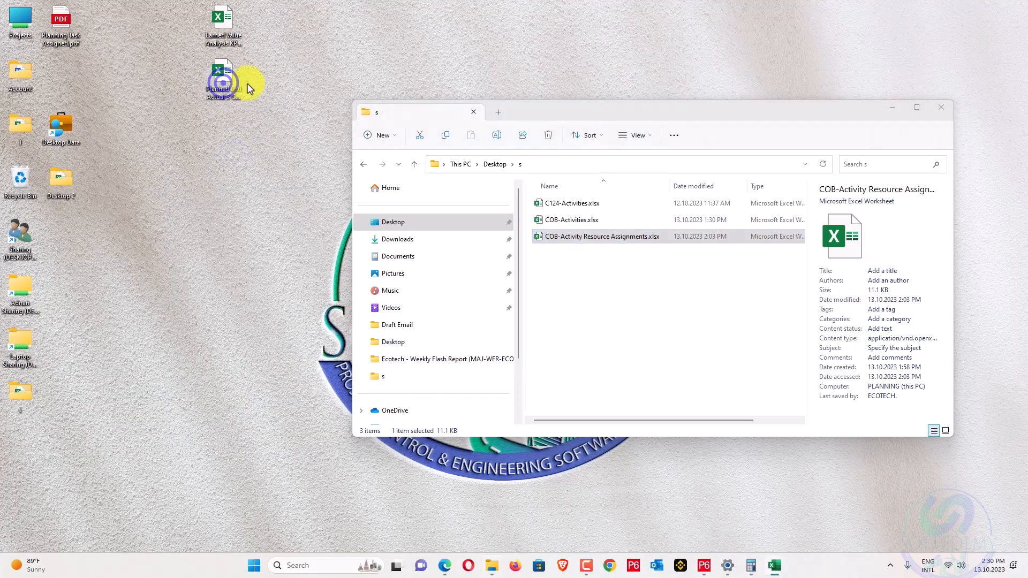
double_click(247, 88)
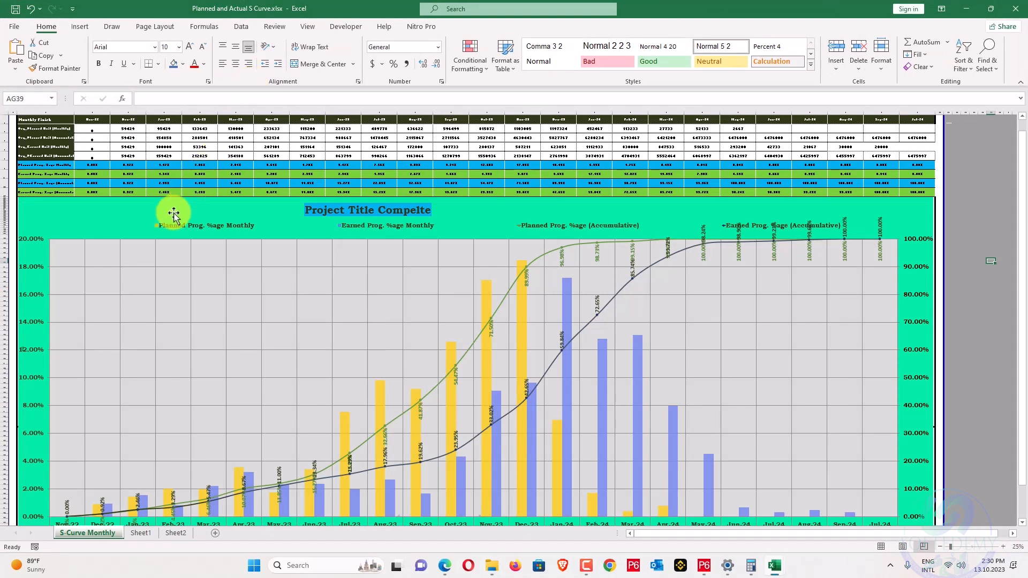
Review the S Curve sheet and cycle between the open workbooks.
ctrl+scroll(177, 198, up, 3)
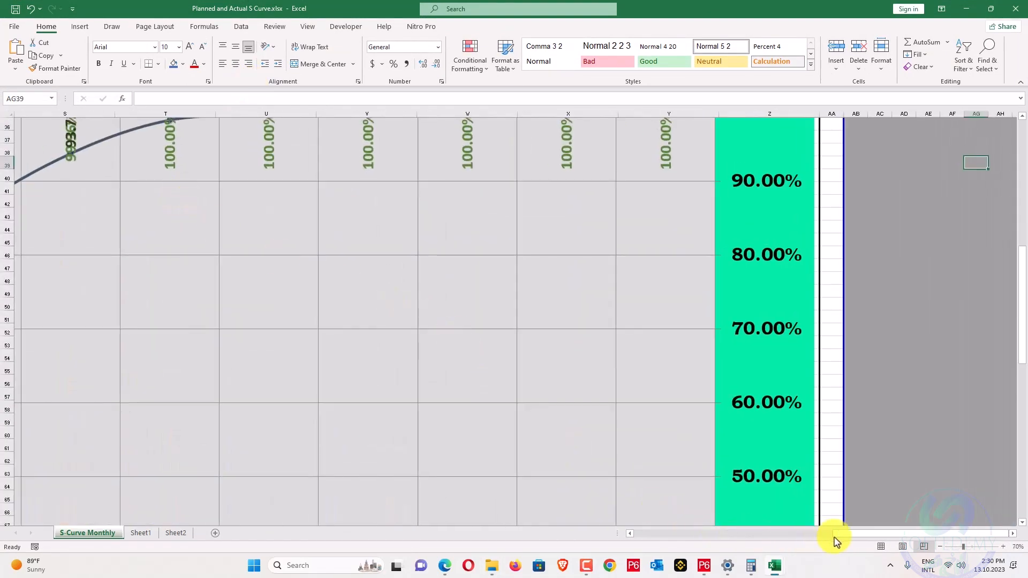
scroll(825, 537, left, 10)
scroll(541, 416, up, 10)
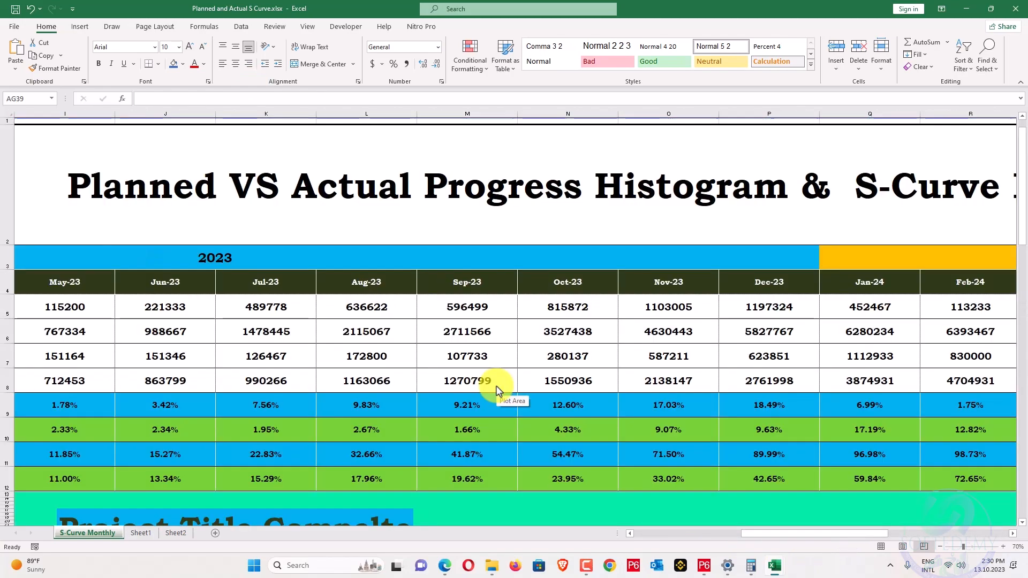
ctrl+scroll(496, 390, down, 1)
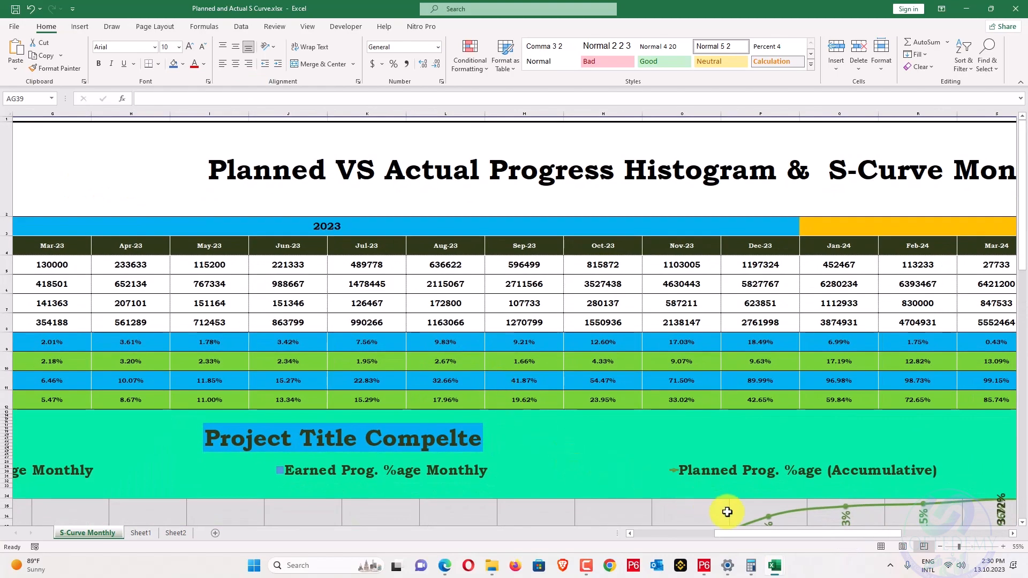
scroll(732, 537, left, 6)
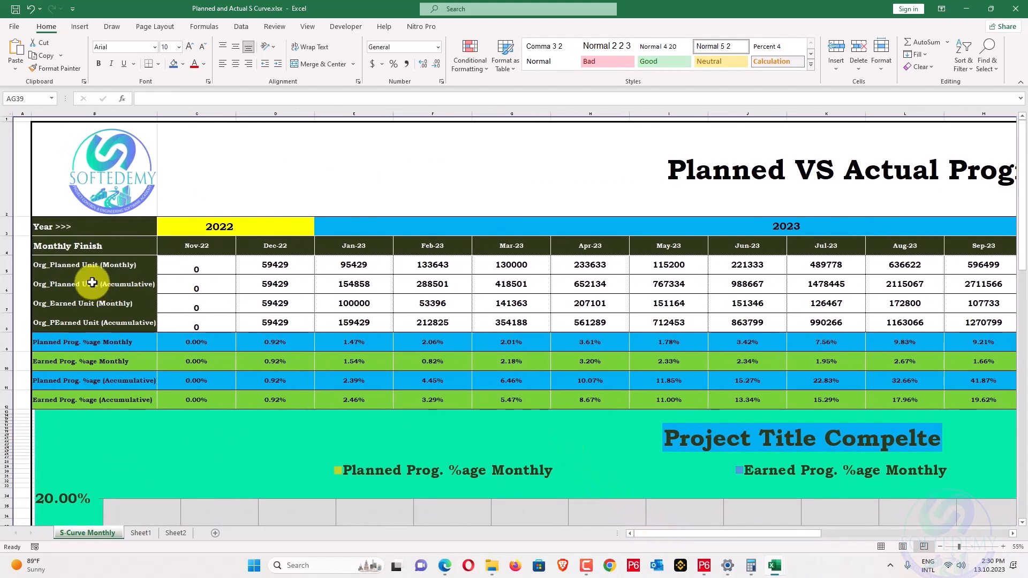
key(ctrl+n)
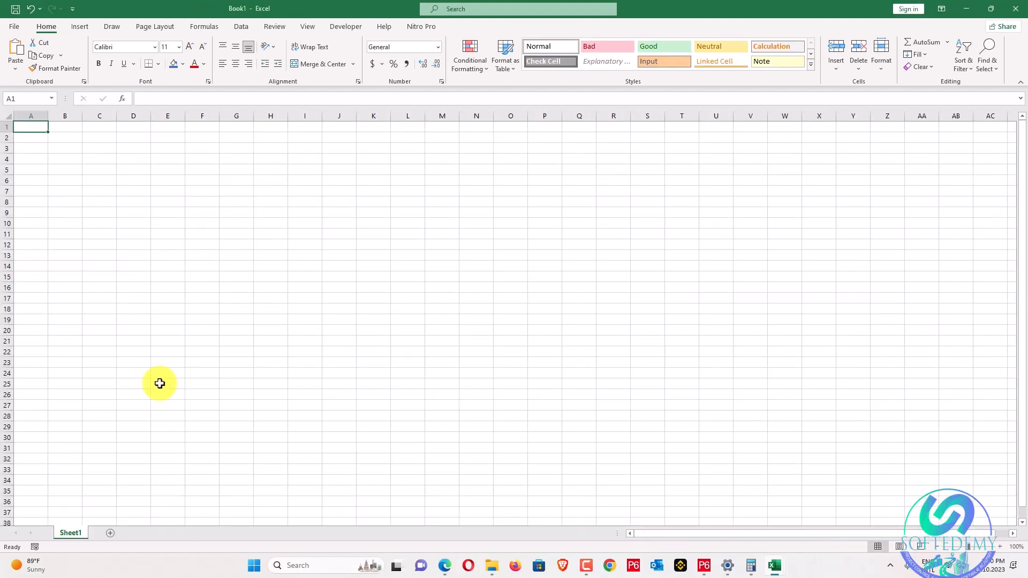
key(ctrl+Tab)
key(ctrl+Tab)
key(ctrl+Tab)
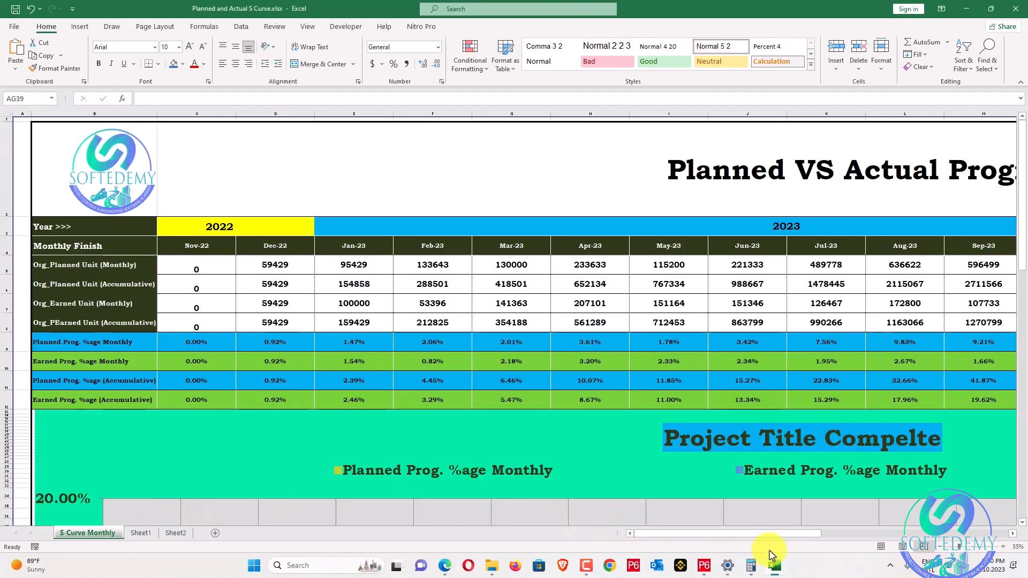
Close the empty Book1 and return to the Book3 P6 data.
mouse_move(781, 565)
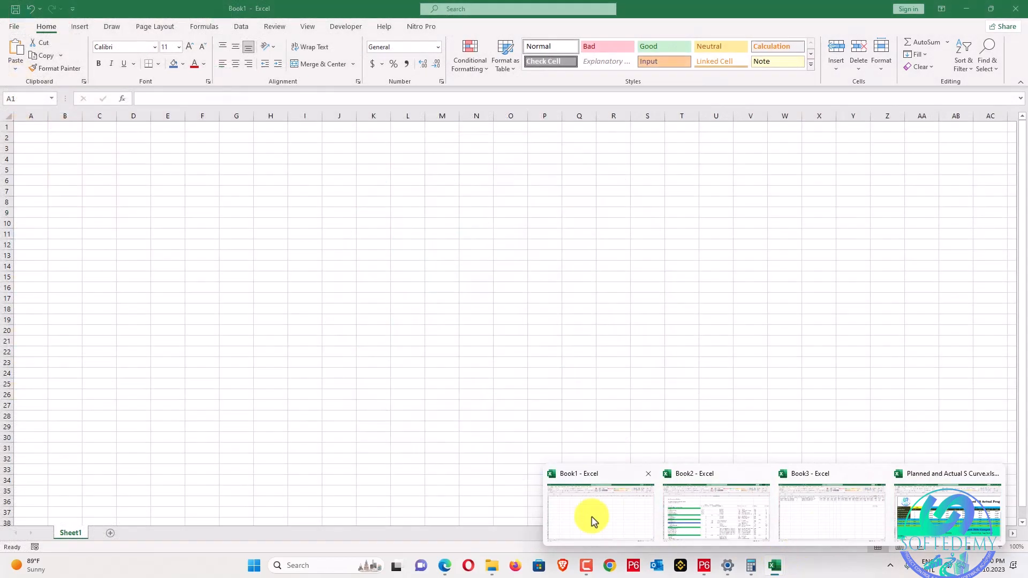
click(590, 518)
click(1016, 8)
mouse_move(775, 566)
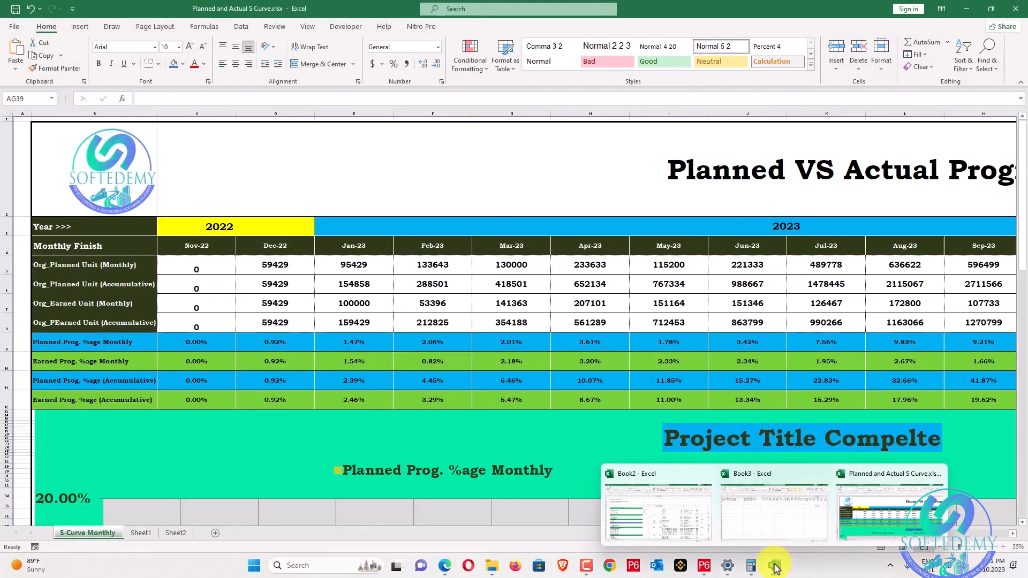
click(775, 527)
click(297, 318)
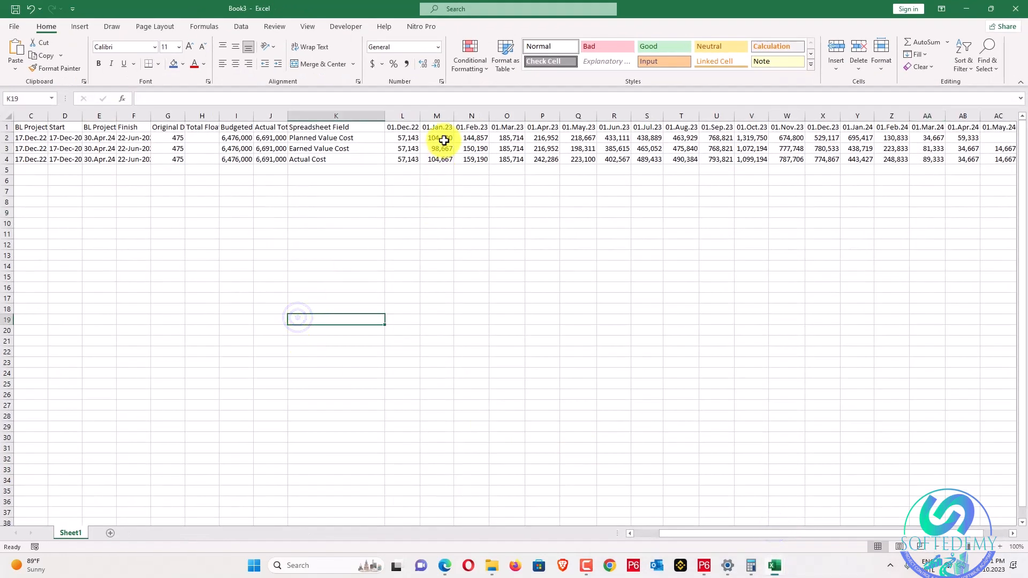
Paste Book3's Planned Value row L2:AB2 as values into S Curve cell D5 (Dec-22).
drag(407, 138, 855, 138)
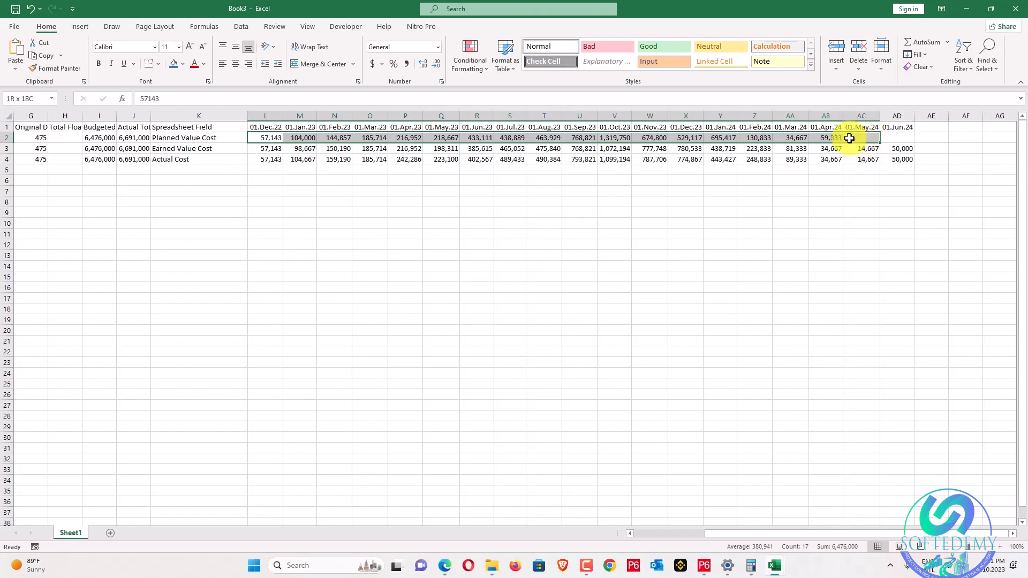
key(alt+Tab)
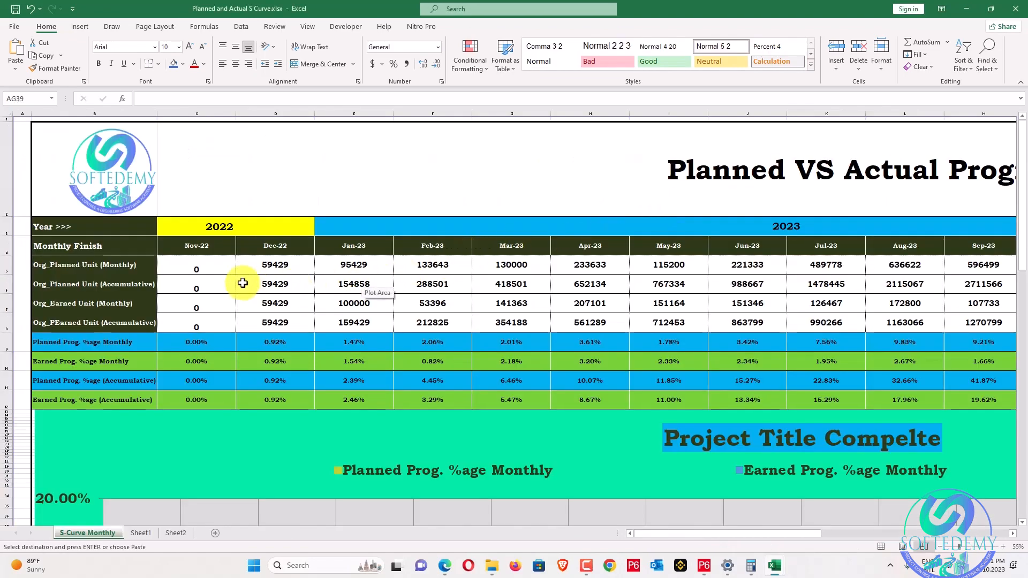
right_click(224, 265)
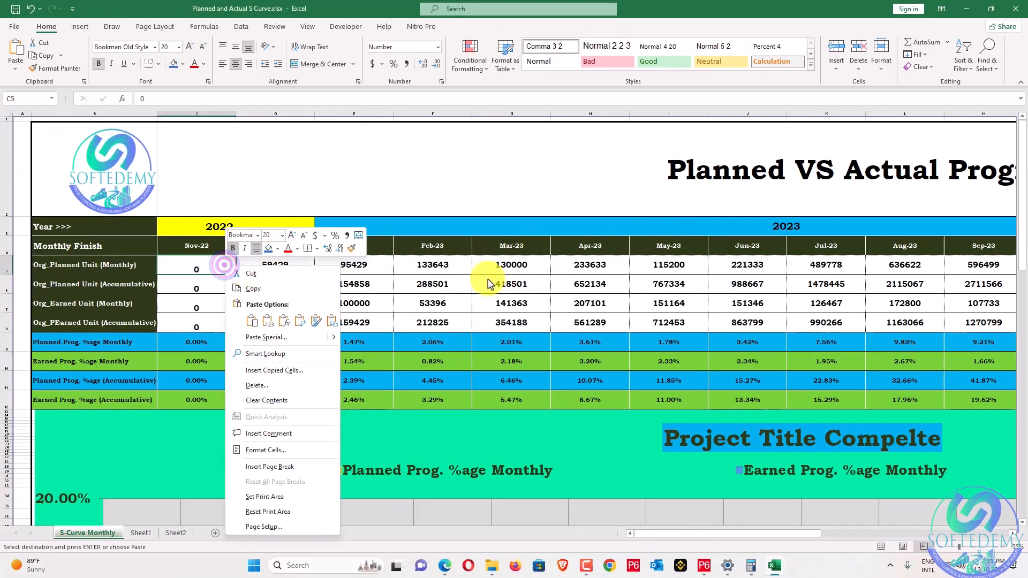
click(254, 272)
right_click(259, 272)
click(303, 326)
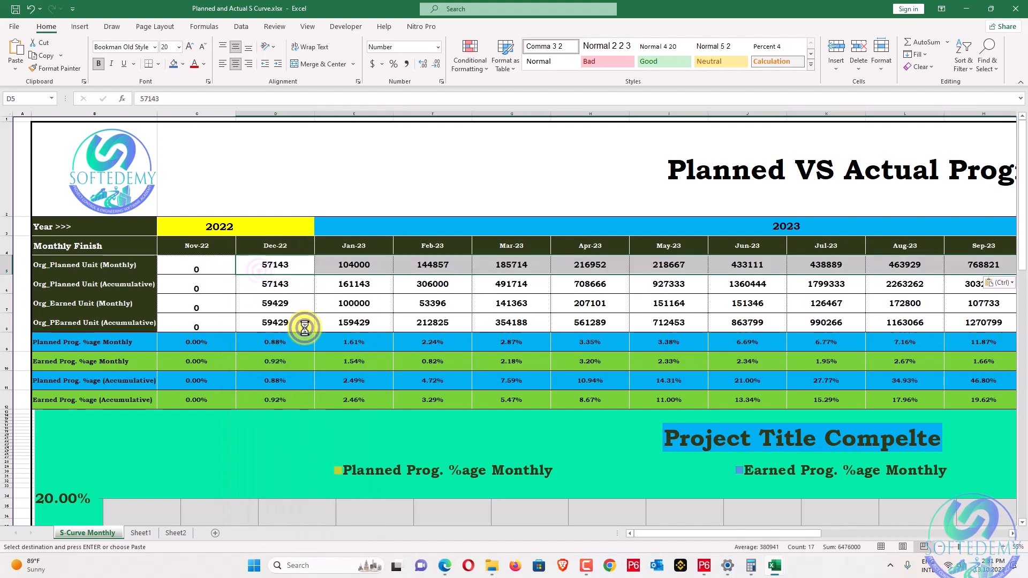
key(alt+Tab)
drag(273, 129, 881, 127)
key(ctrl+c)
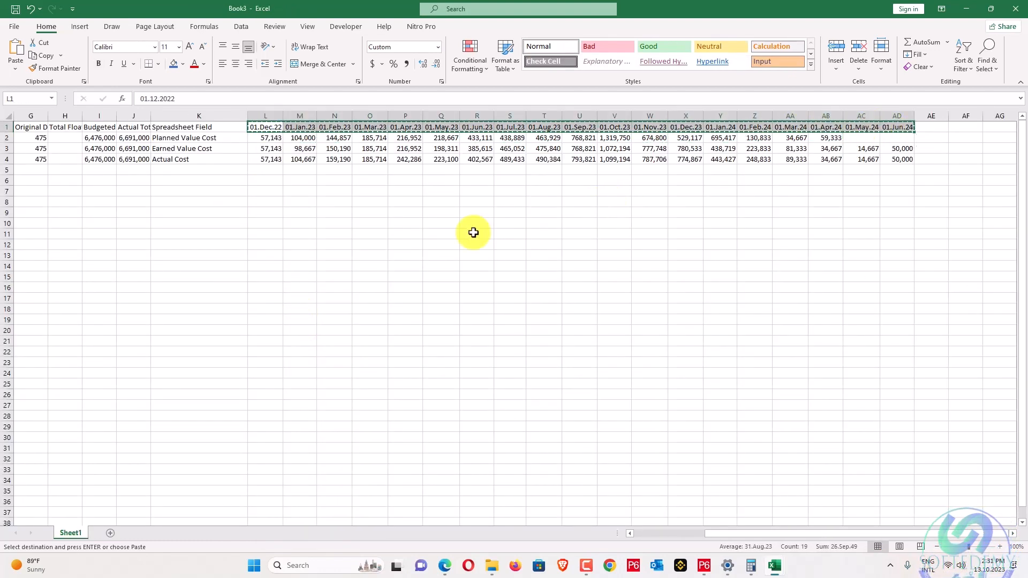
key(alt+Tab)
right_click(274, 250)
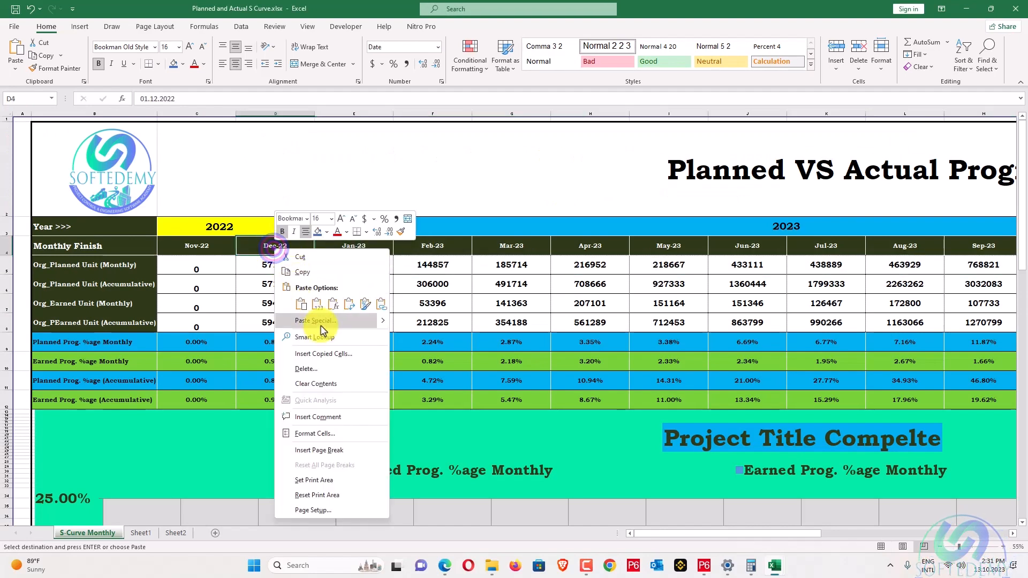
click(317, 306)
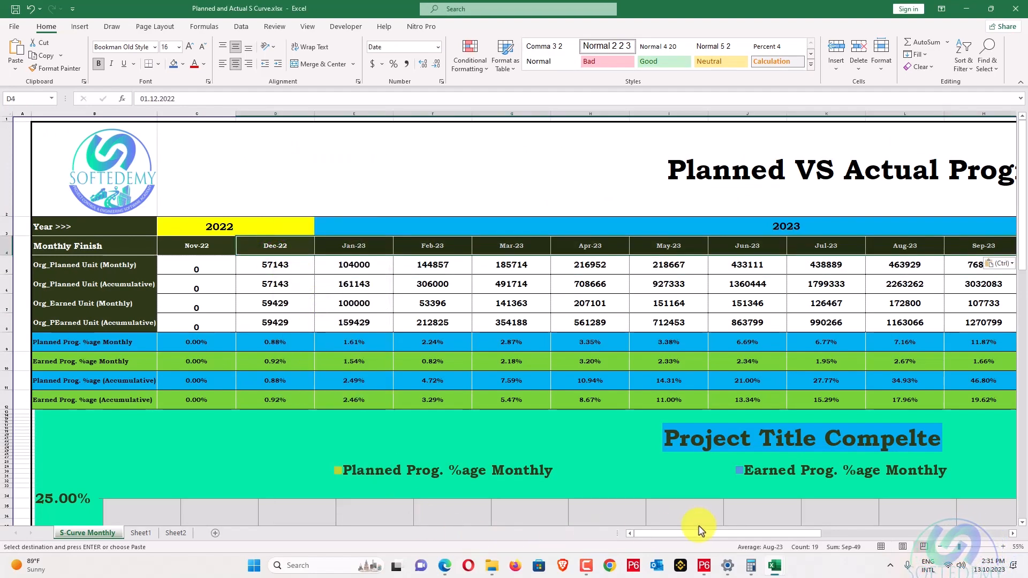
drag(703, 534, 804, 526)
scroll(876, 520, right, 2)
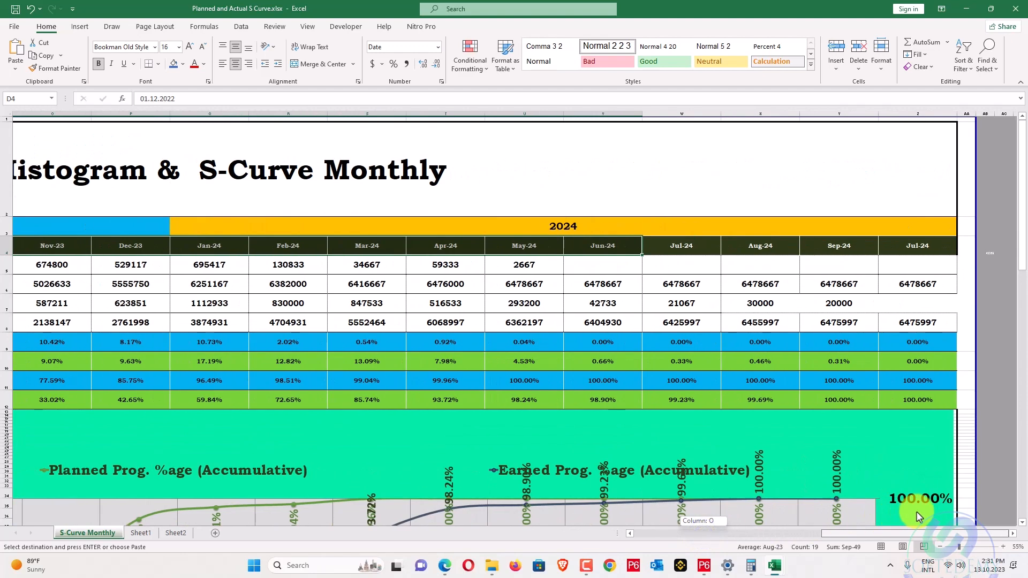
key(alt+Tab)
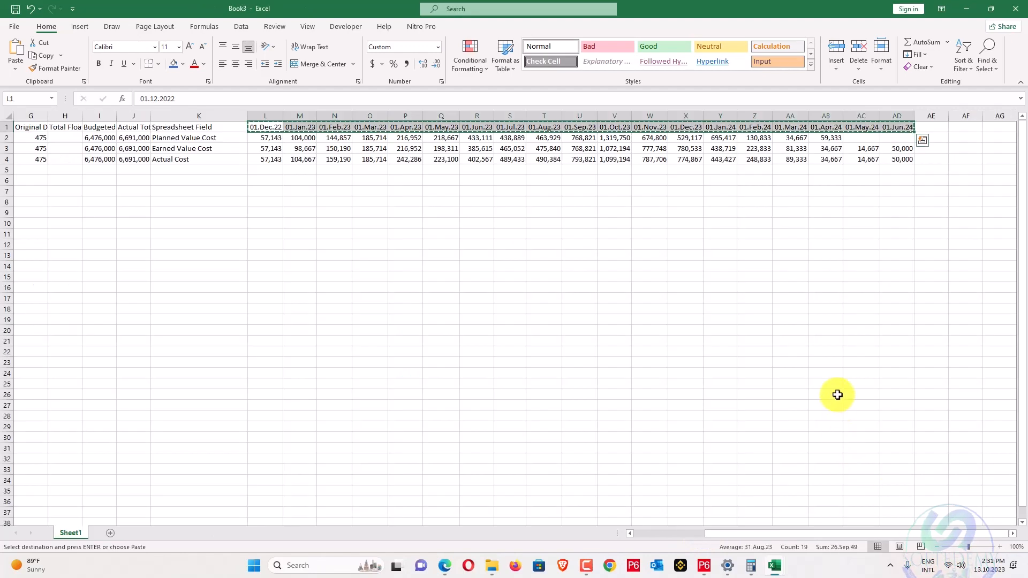
key(alt+Tab)
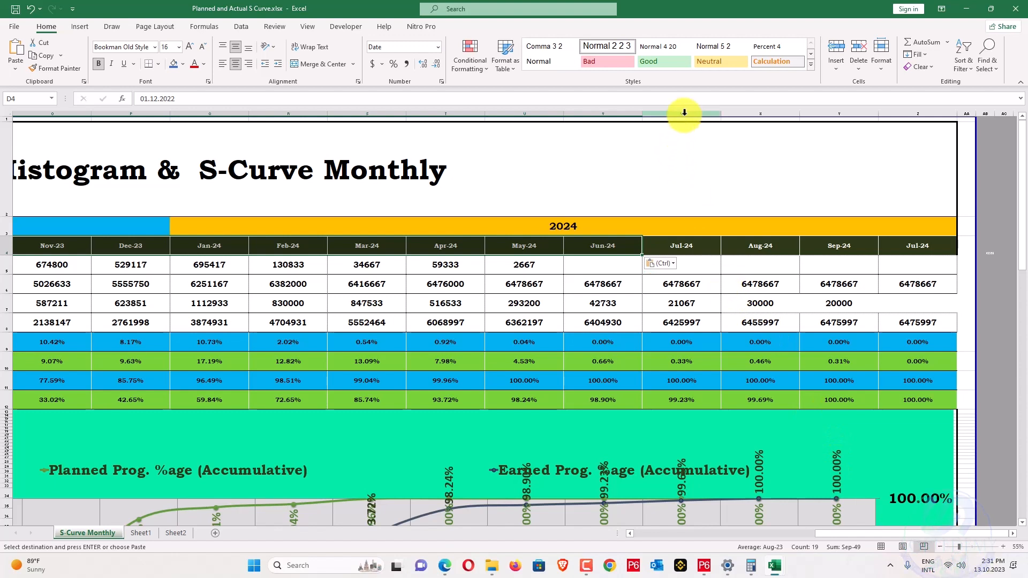
drag(684, 112, 904, 115)
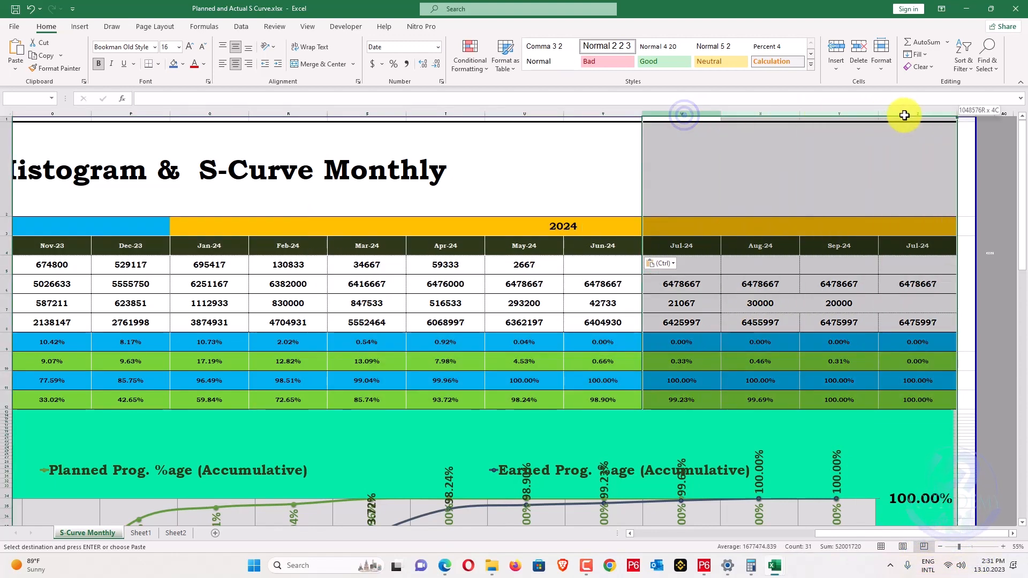
key(alt+Tab)
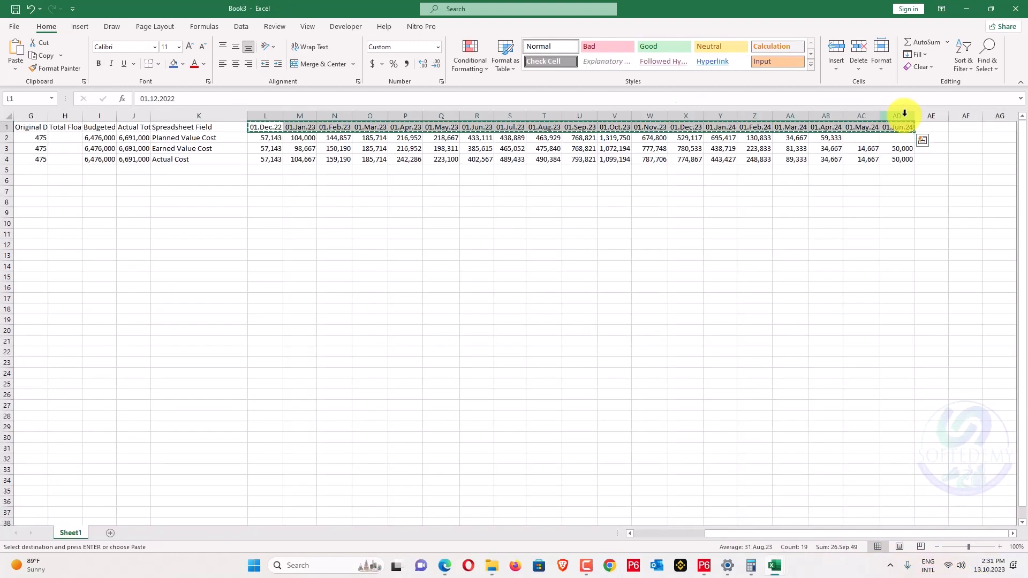
key(alt+Tab)
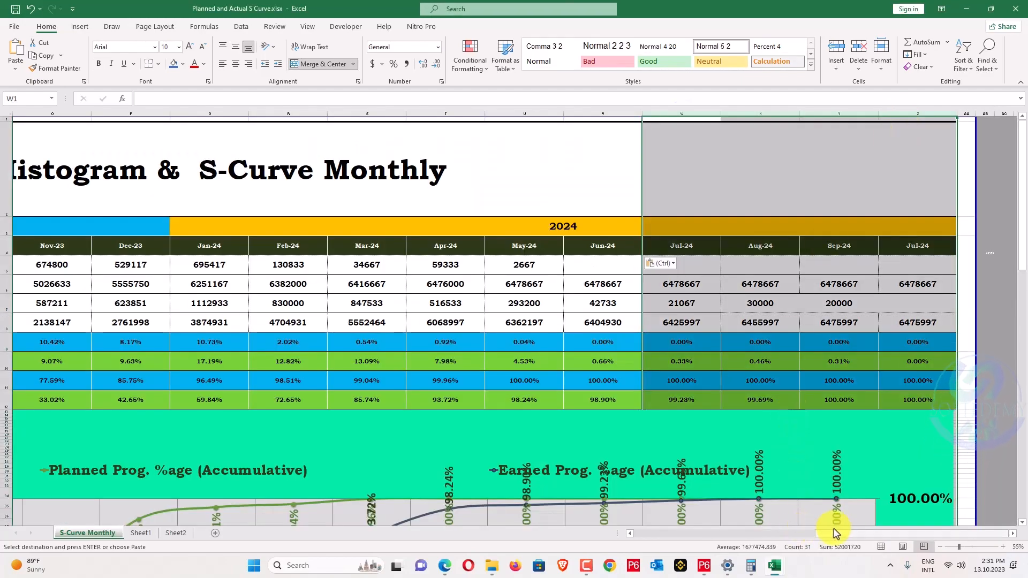
drag(837, 535, 640, 527)
key(alt+Tab)
key(alt+Tab)
key(ctrl+v)
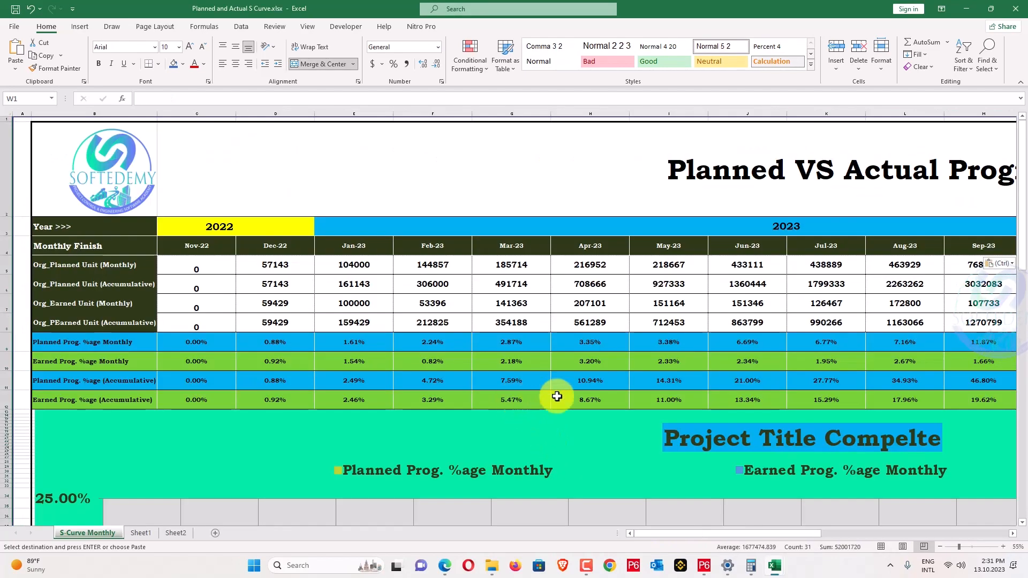
Inspect the May-24 cumulative planned formula =T6+U5, leaving it unchanged.
drag(808, 534, 959, 518)
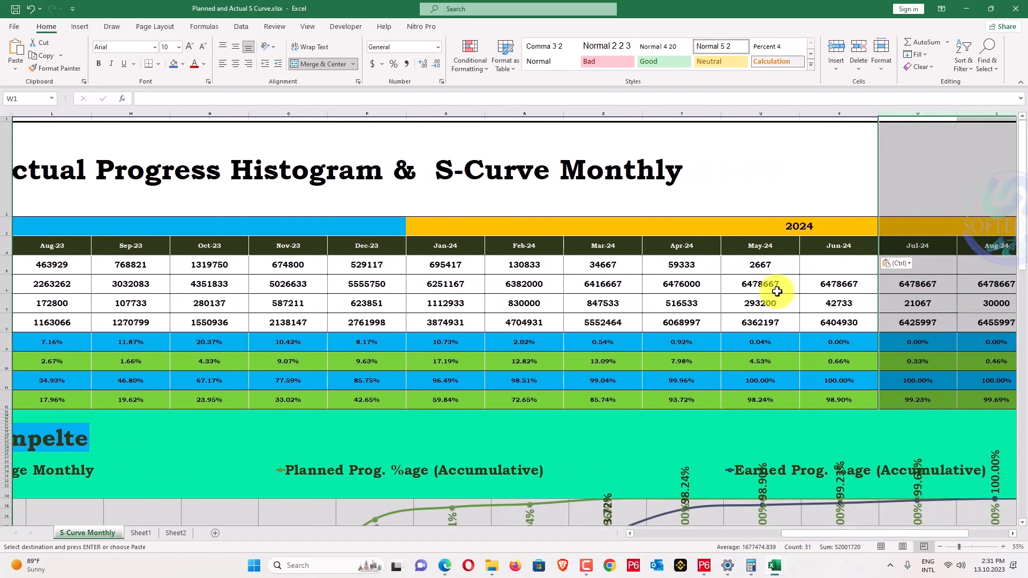
click(776, 291)
click(297, 96)
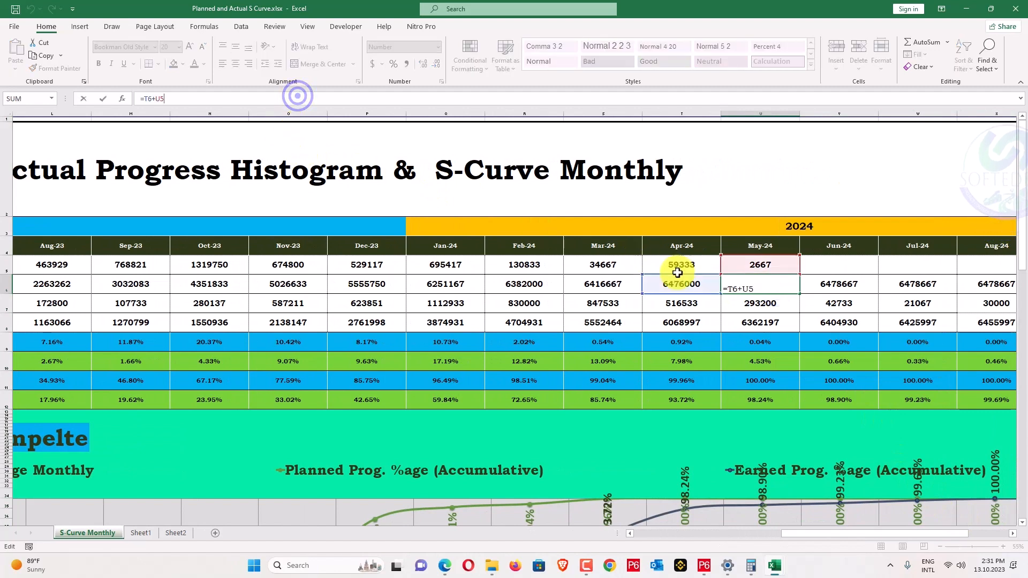
key(Escape)
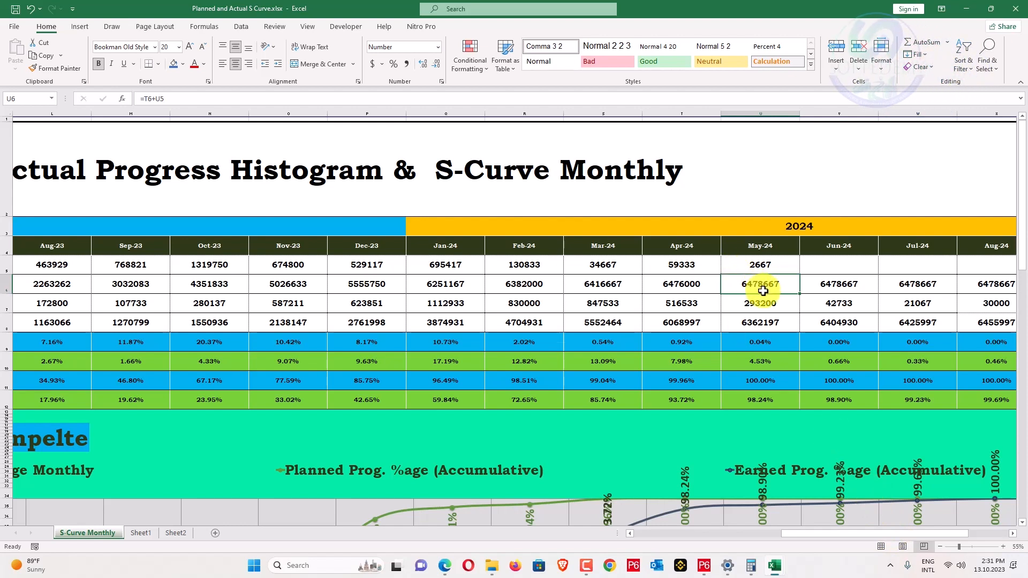
Compare Book3's Dec-22 to Apr-24 Planned Value figures with the S-Curve dashboard row.
key(alt+Tab)
click(766, 253)
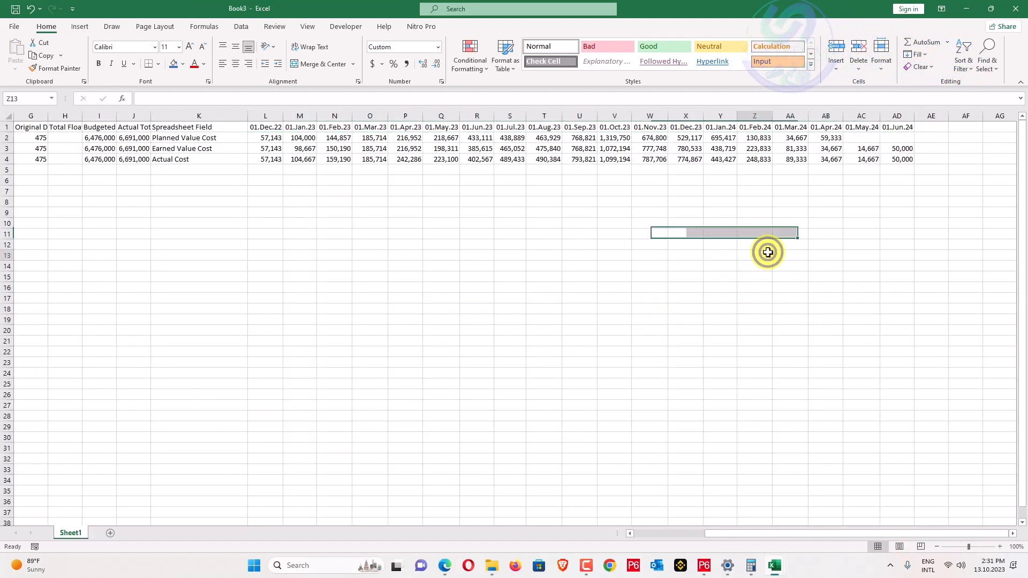
drag(260, 139, 838, 140)
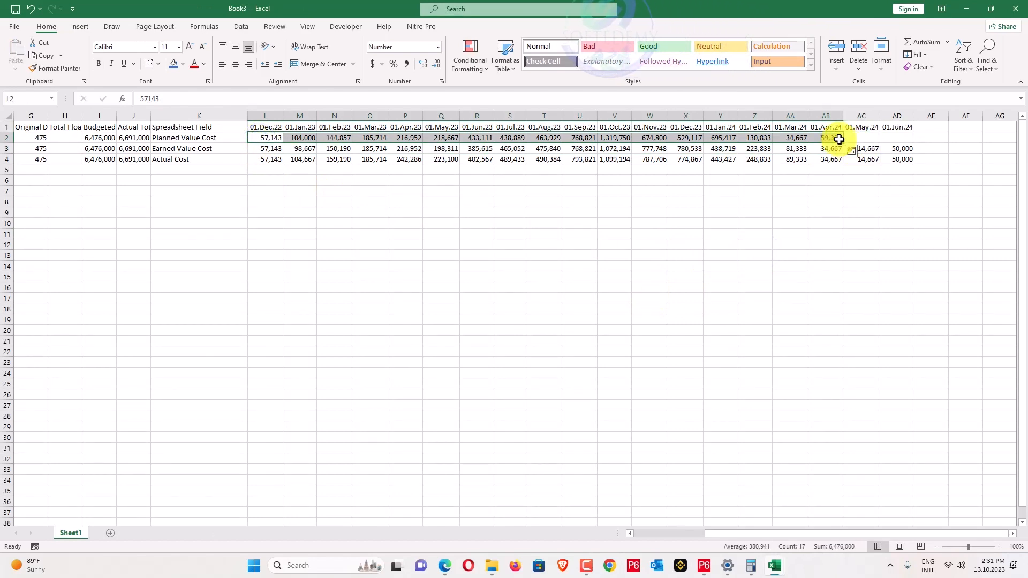
key(alt+Tab)
key(alt+Tab)
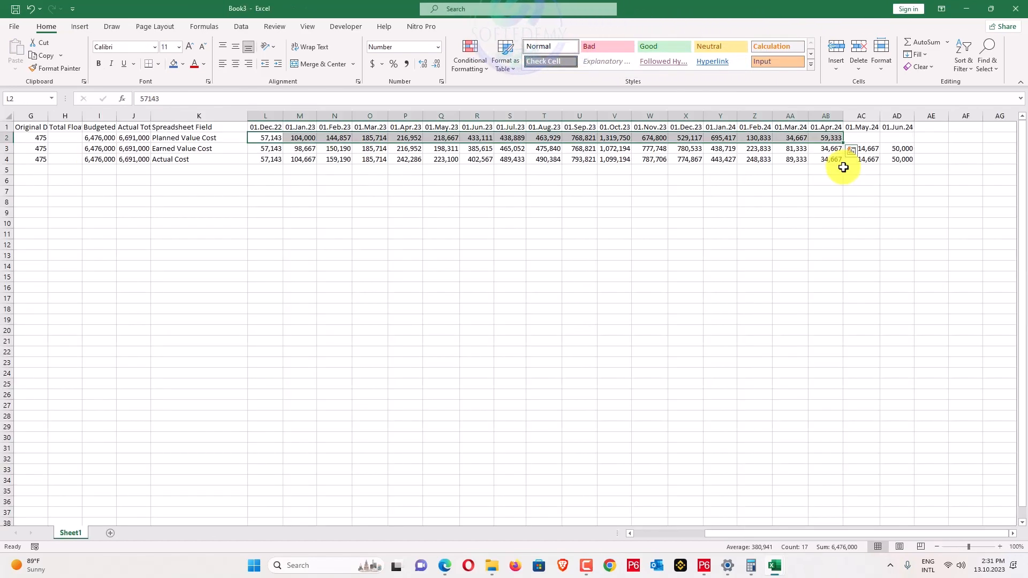
key(alt+Tab)
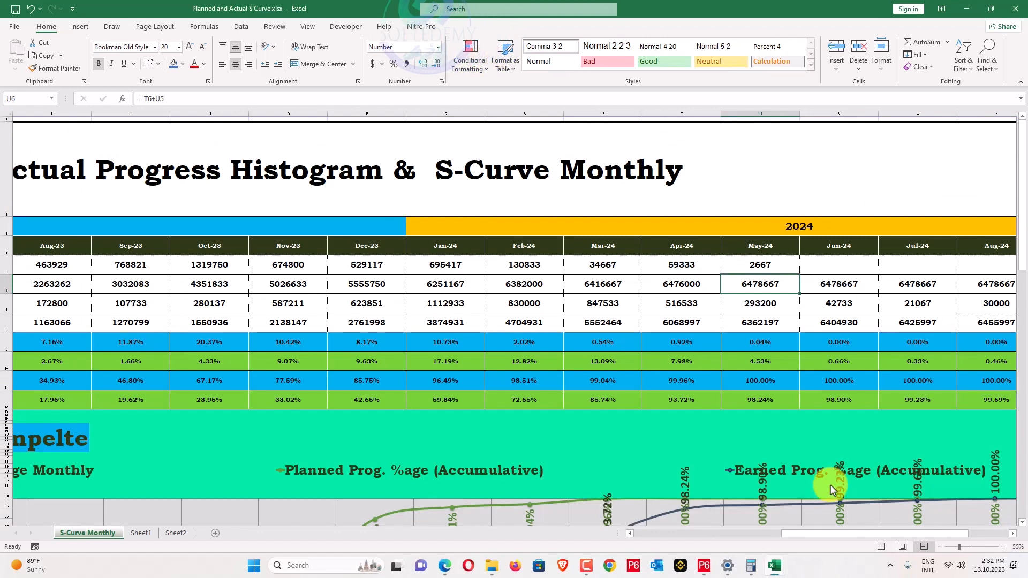
key(alt+Tab)
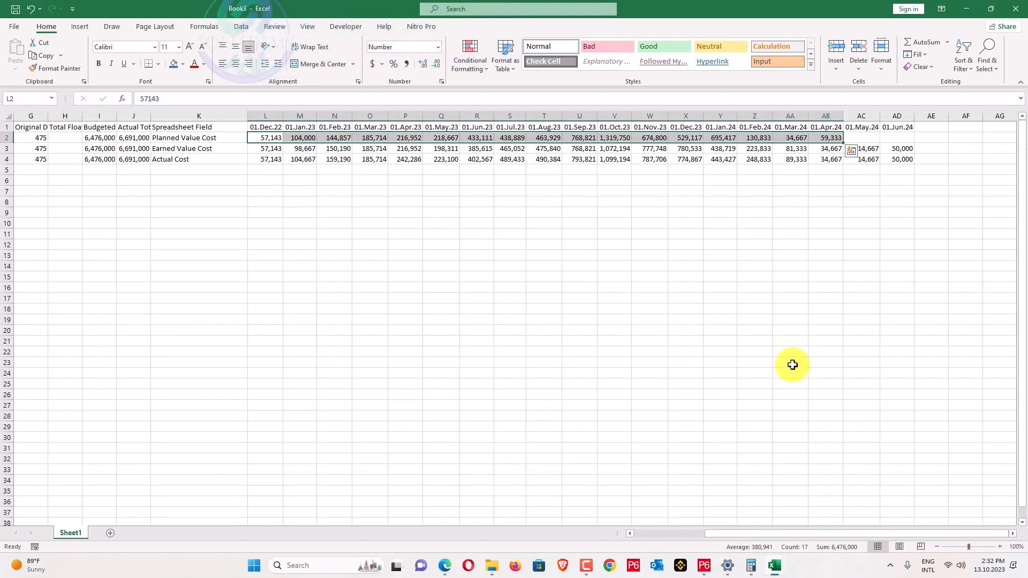
key(alt+Tab)
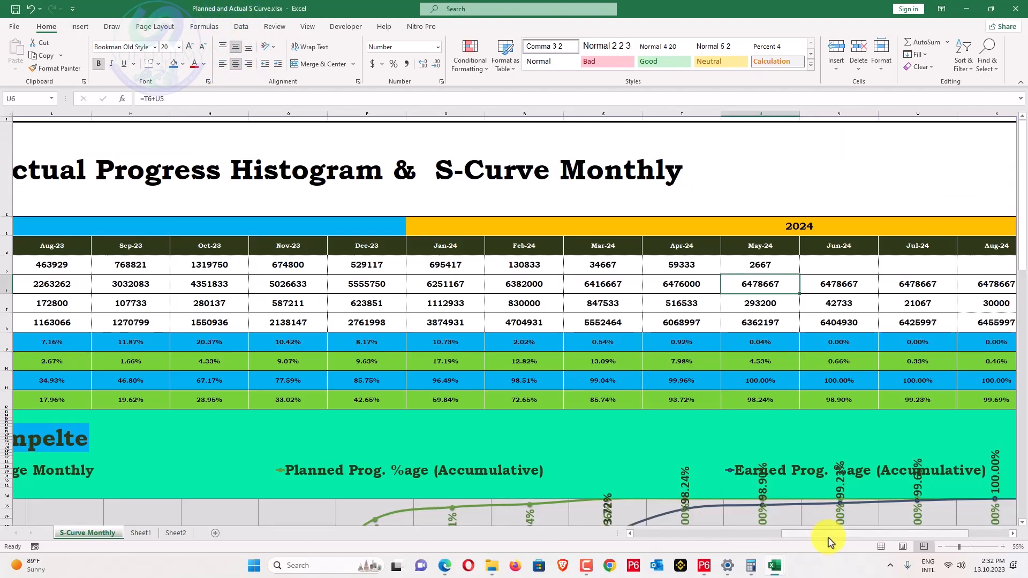
drag(828, 536, 672, 536)
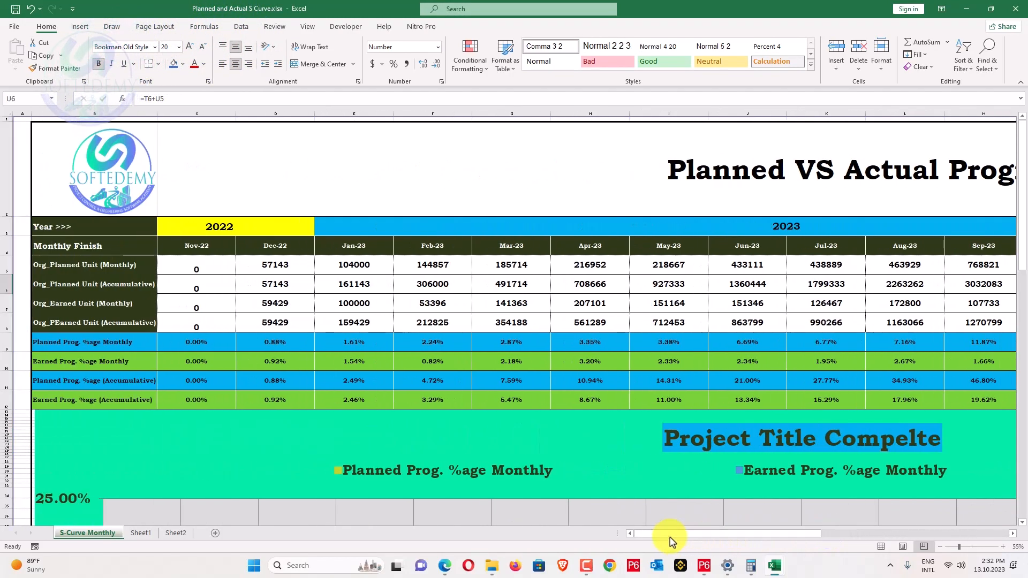
drag(213, 266, 528, 269)
Copy Book3's Planned Value Cost figures L2:AB2 from Dec-22 to Apr-24.
key(alt+Tab)
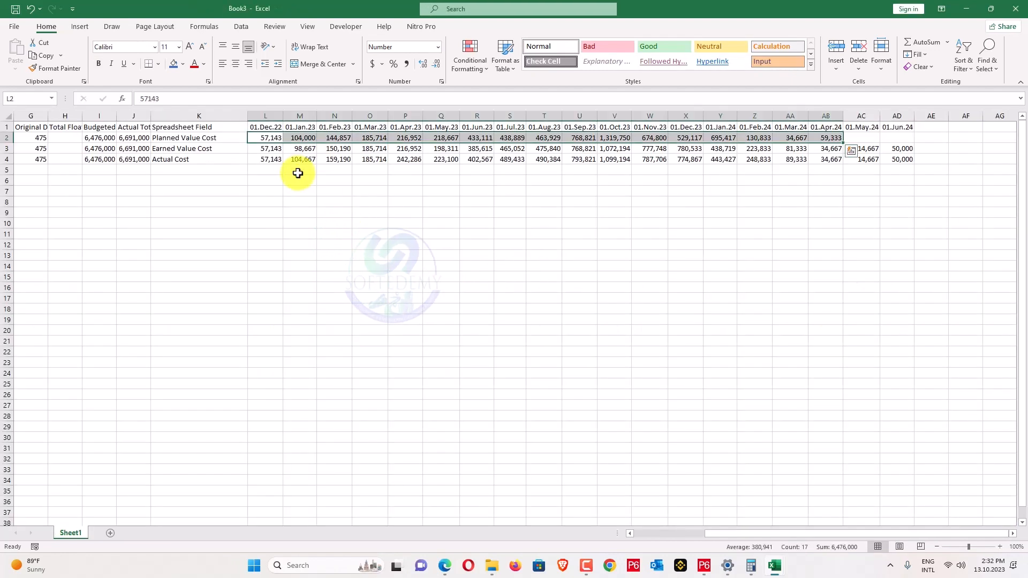
drag(265, 140, 830, 137)
key(ctrl+c)
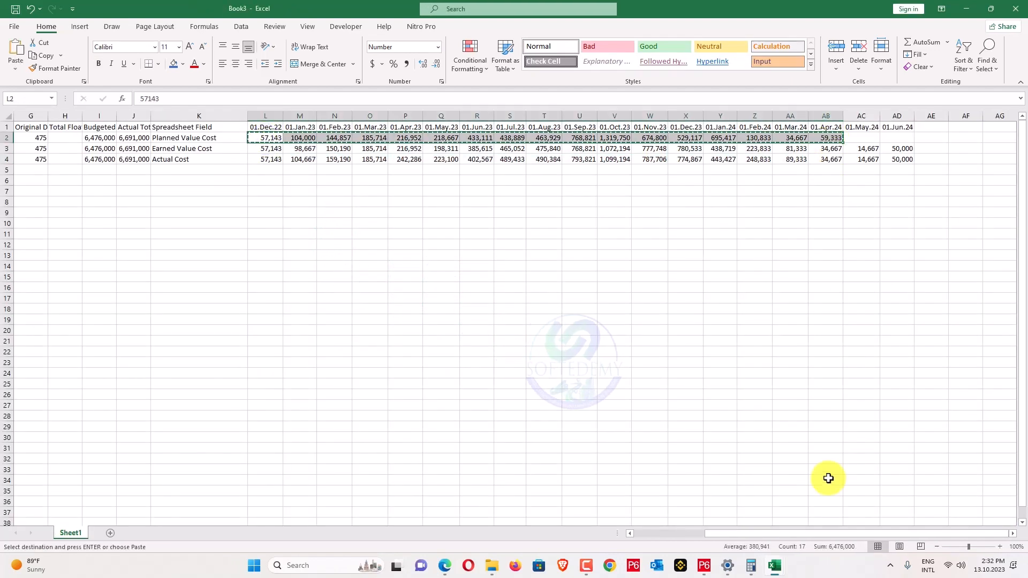
key(alt+Tab)
drag(867, 538, 685, 533)
Paste the planned values as values starting at Dec-22 (D5) and set Nov-22 to 0.
right_click(307, 266)
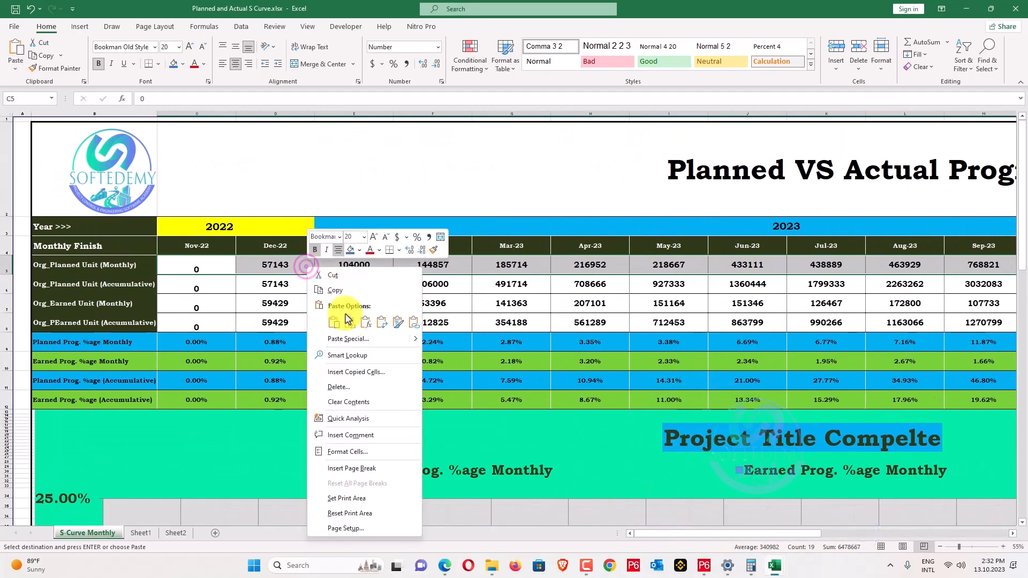
click(350, 316)
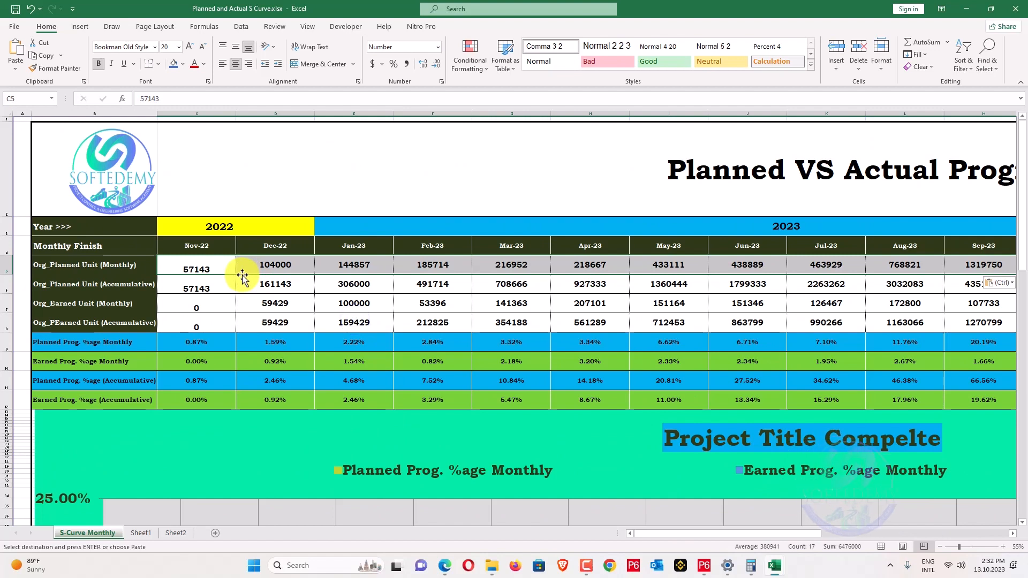
key(ctrl+z)
right_click(260, 266)
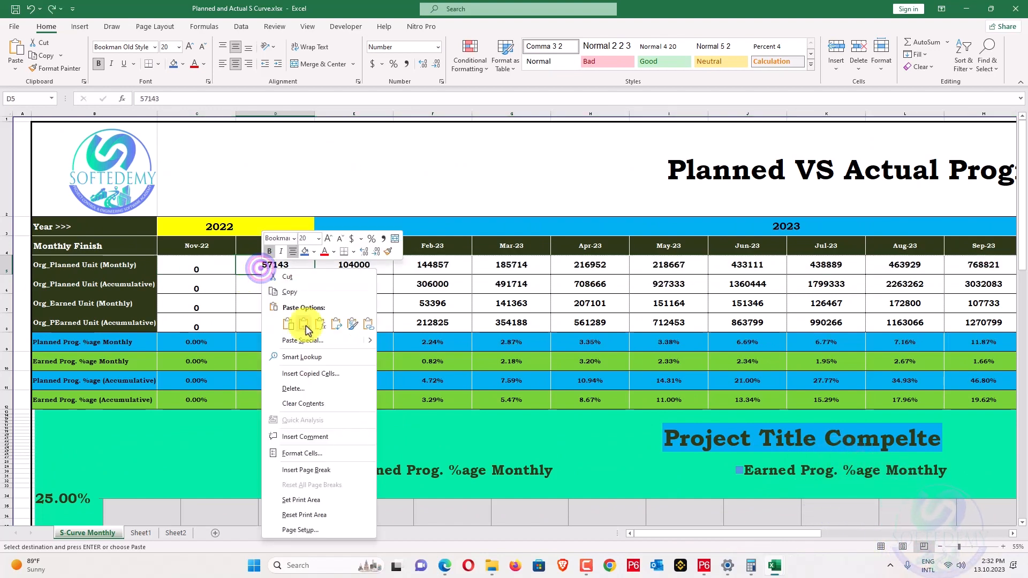
click(306, 325)
click(223, 271)
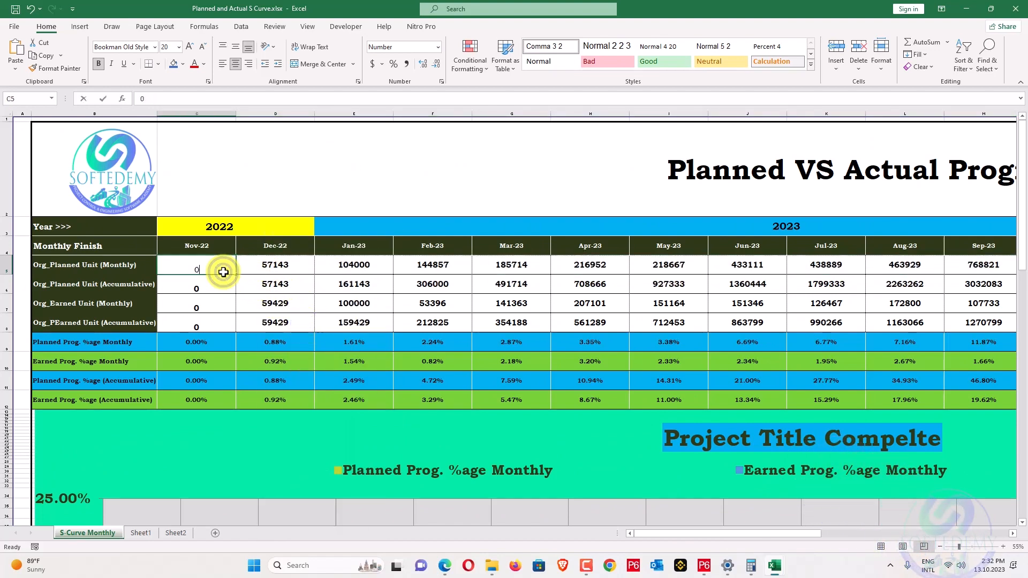
key(Return)
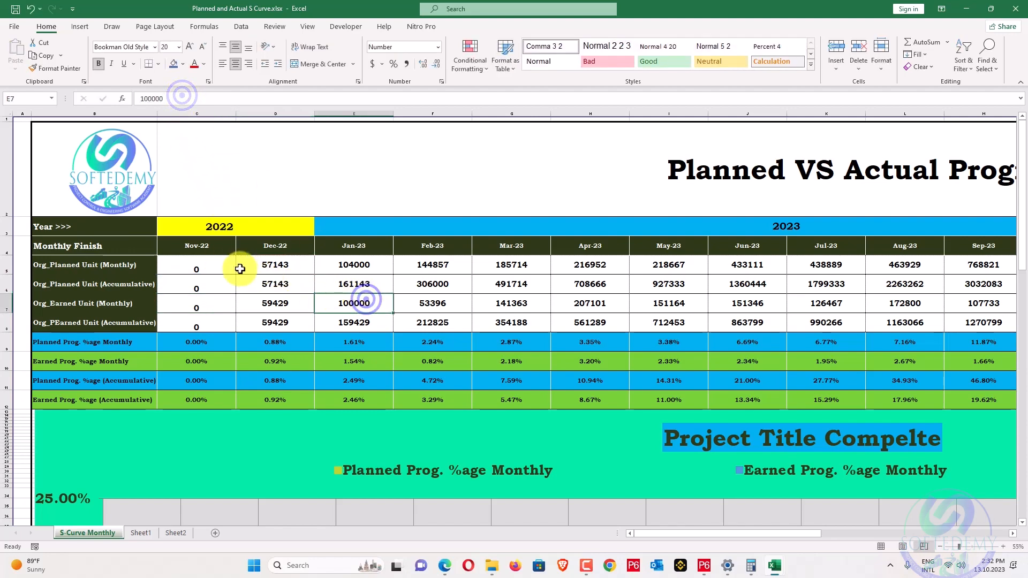
drag(213, 266, 791, 268)
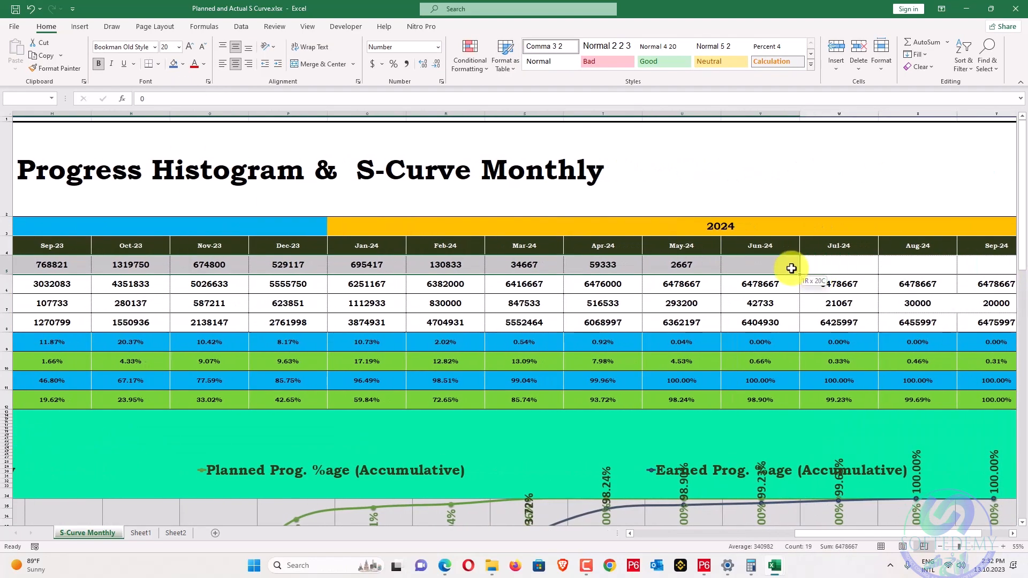
Delete the leftover May-24 planned value in U5.
key(alt+Tab)
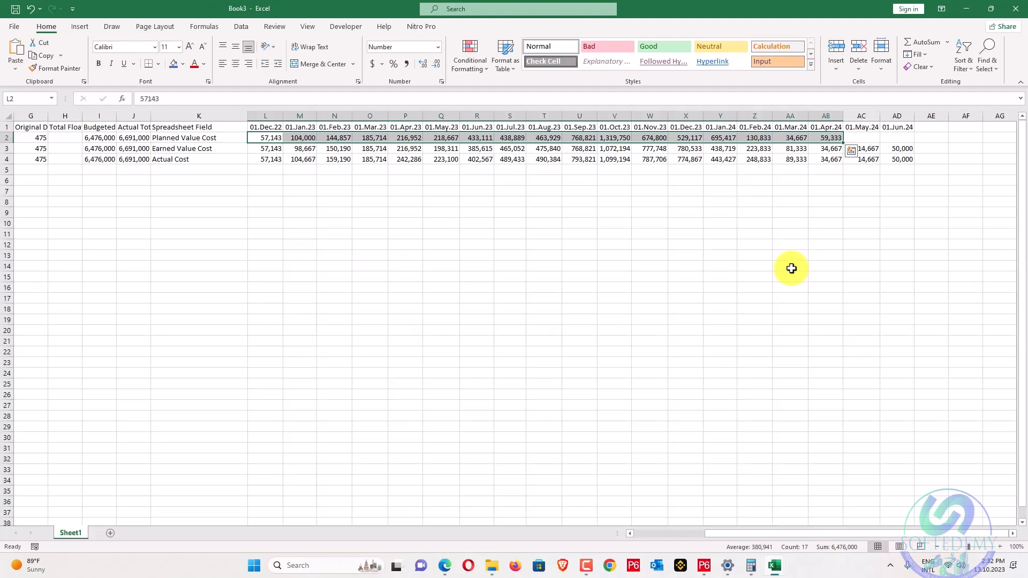
key(alt+Tab)
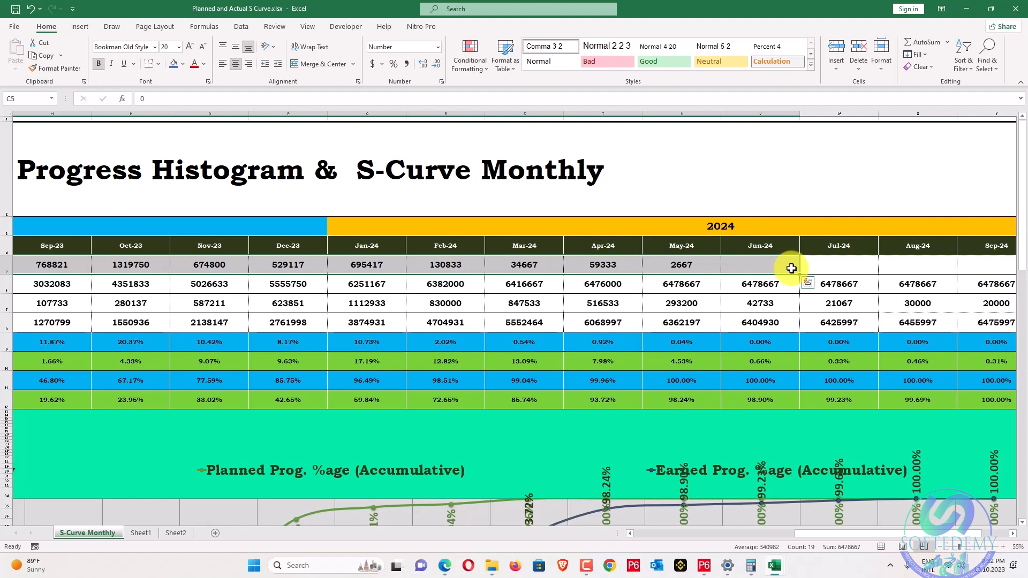
key(alt+Tab)
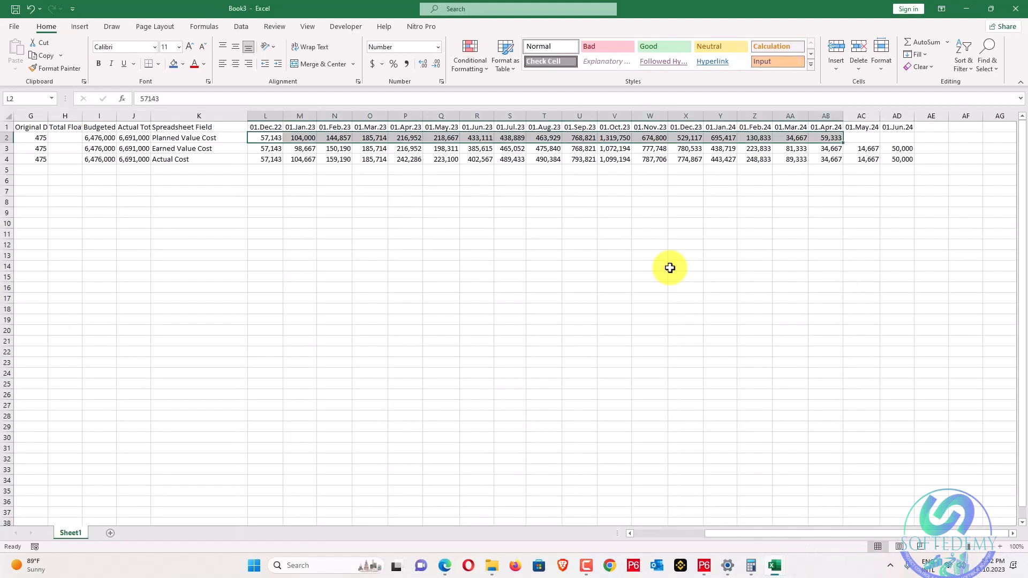
key(alt+Tab)
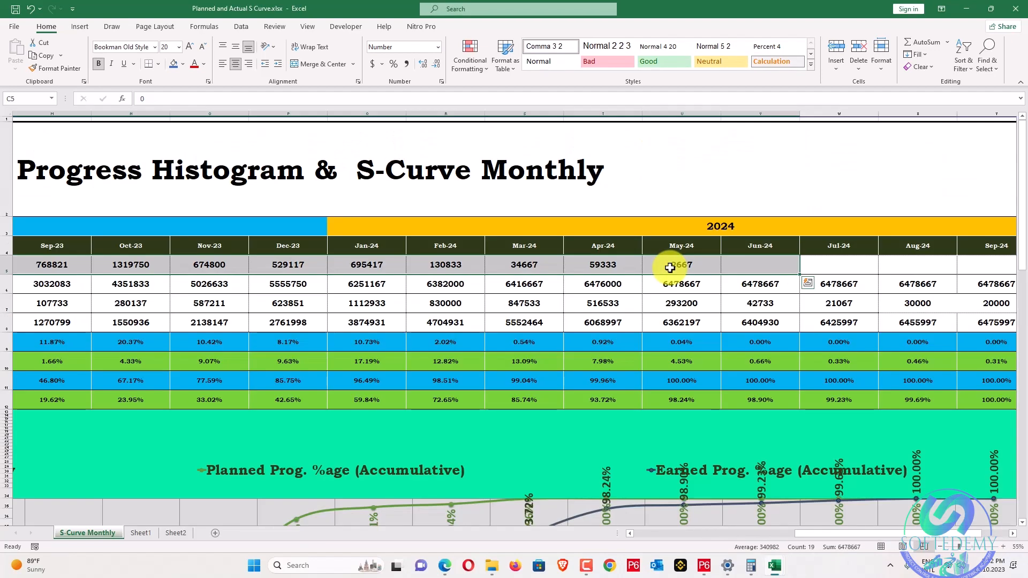
click(677, 266)
key(Delete)
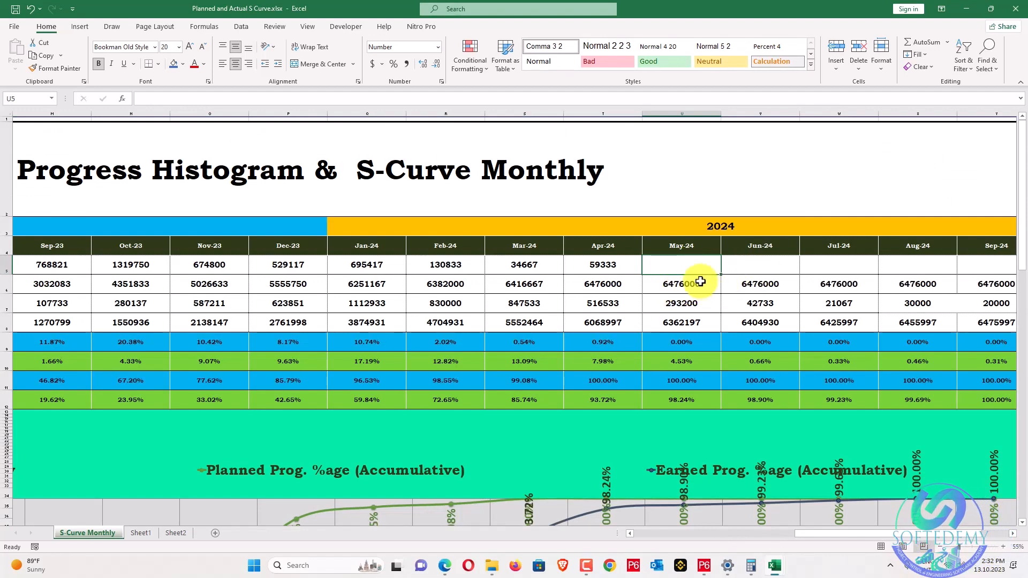
Copy Book3's Earned Value Cost row L3:AD3, 01.Dec.22 to 01.Jun.24.
key(alt+Tab)
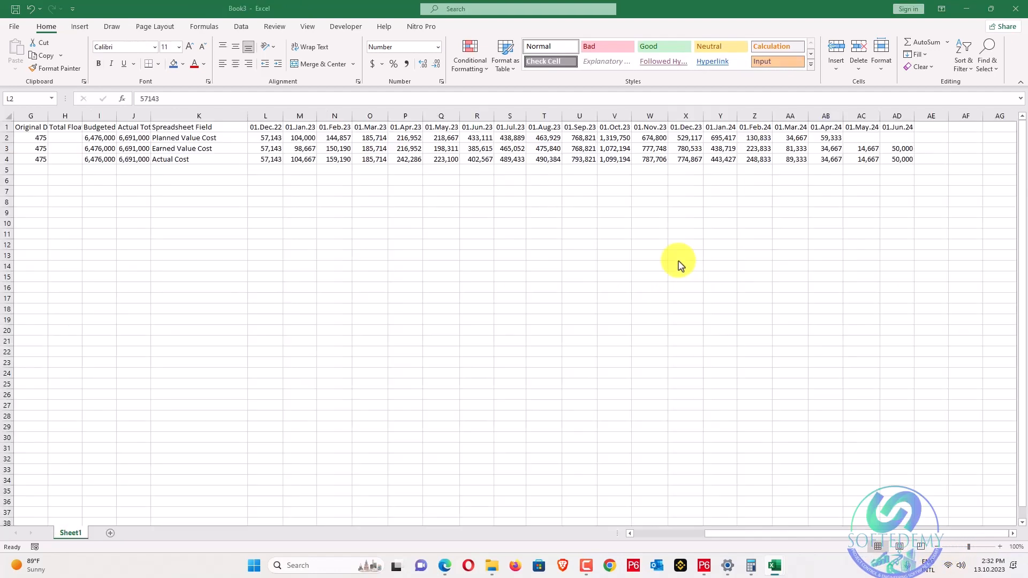
key(alt+Tab)
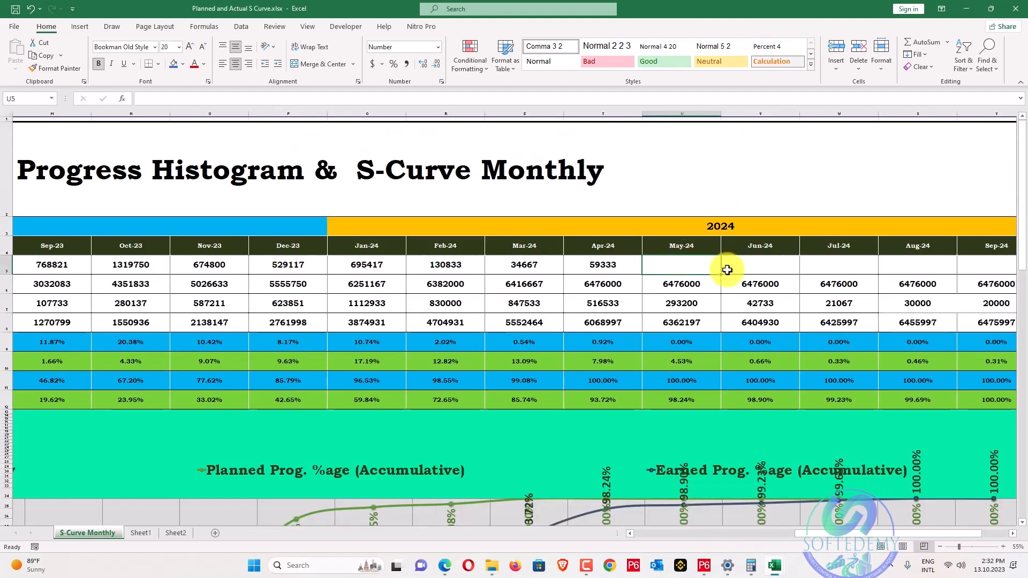
key(alt+Tab)
drag(269, 148, 895, 149)
key(ctrl+c)
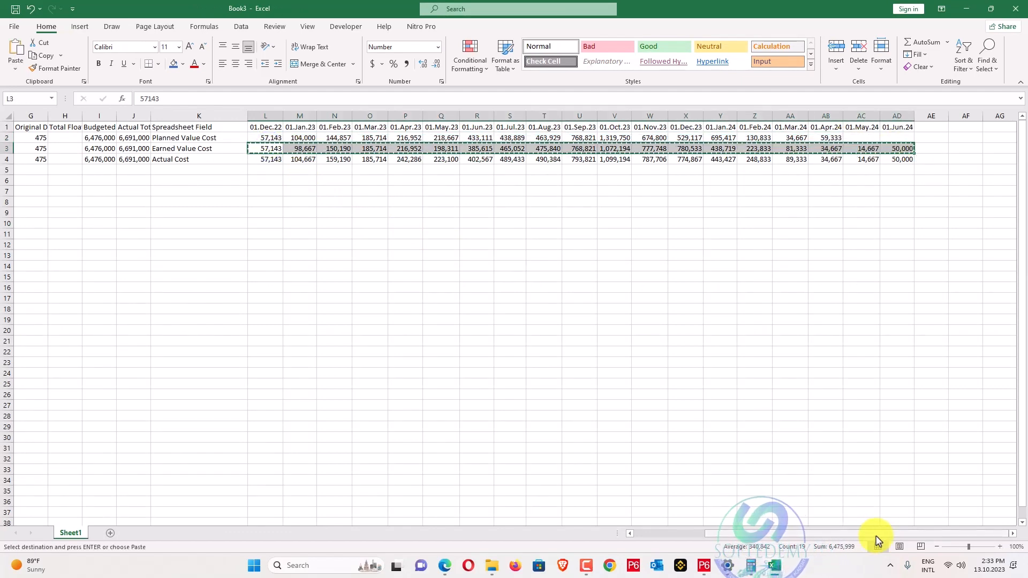
drag(875, 534, 725, 537)
key(alt+Tab)
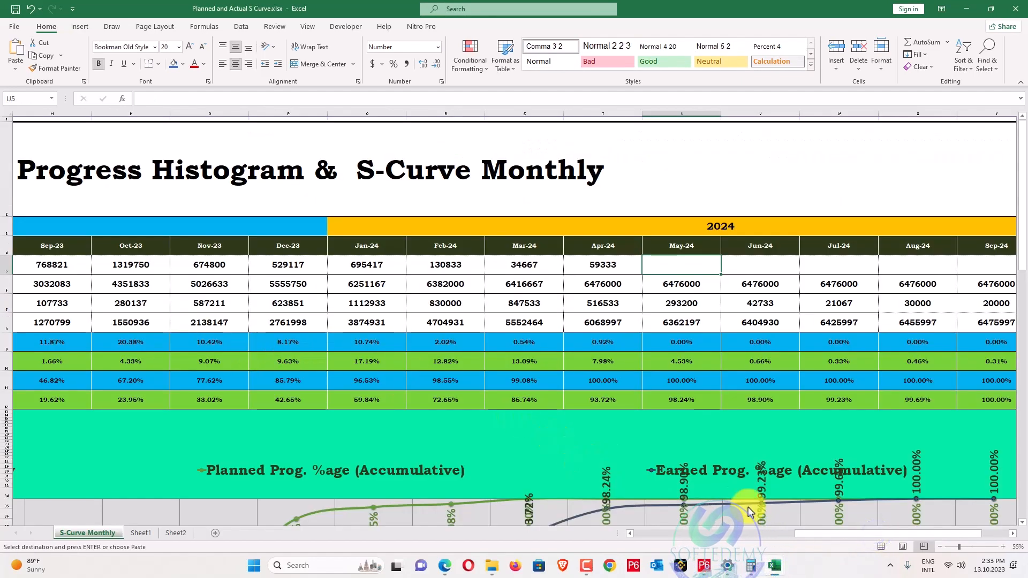
Paste the earned values as values into row 7 and clear the Jul–Sep-24 cells.
drag(815, 535, 651, 534)
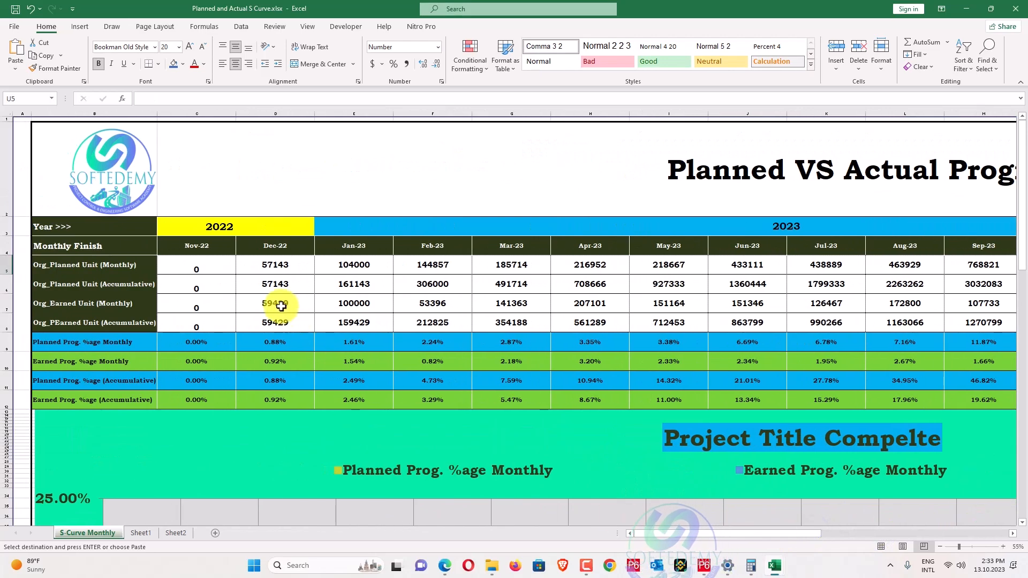
right_click(282, 310)
click(317, 92)
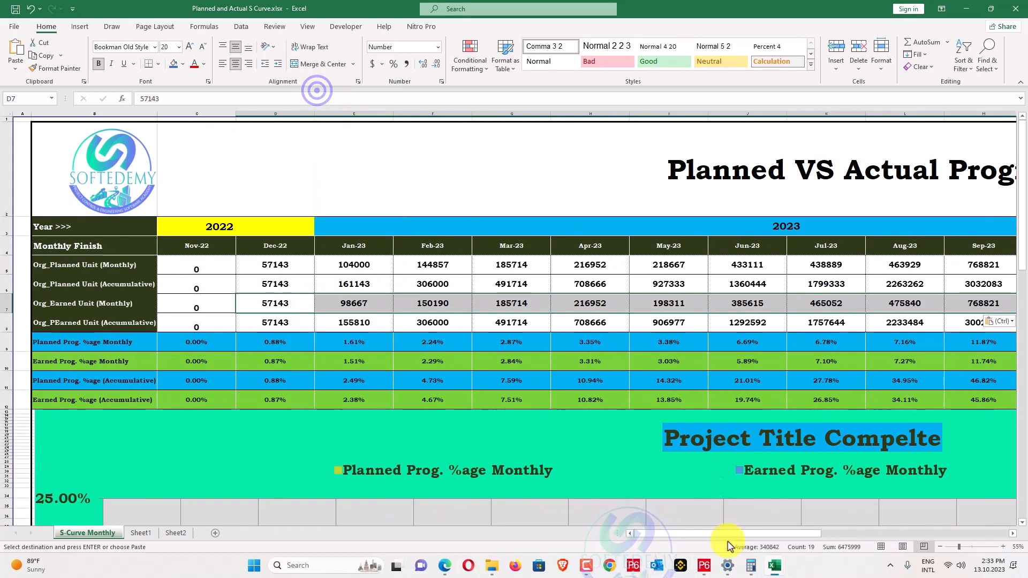
mouse_move(727, 563)
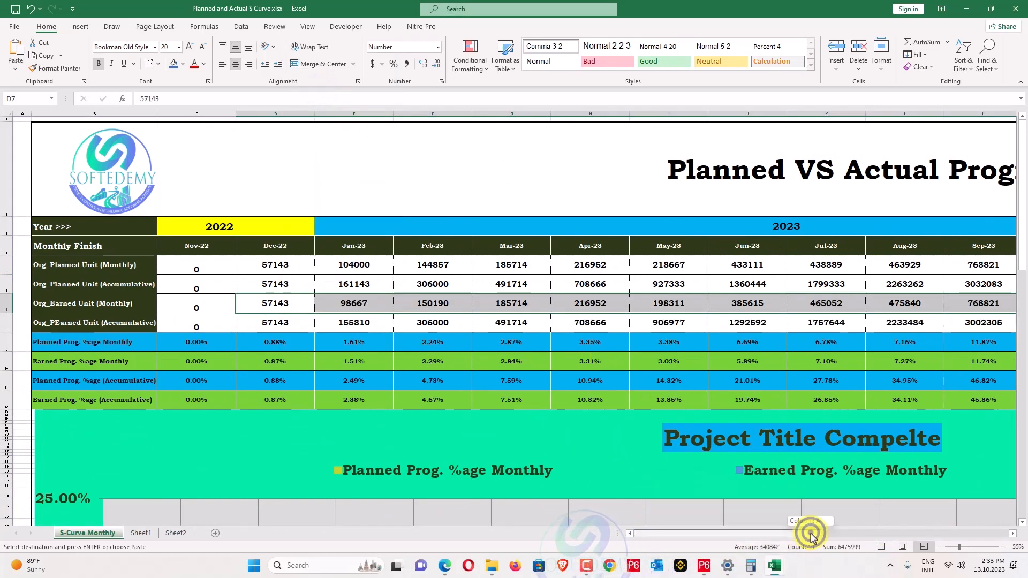
drag(810, 533, 1000, 534)
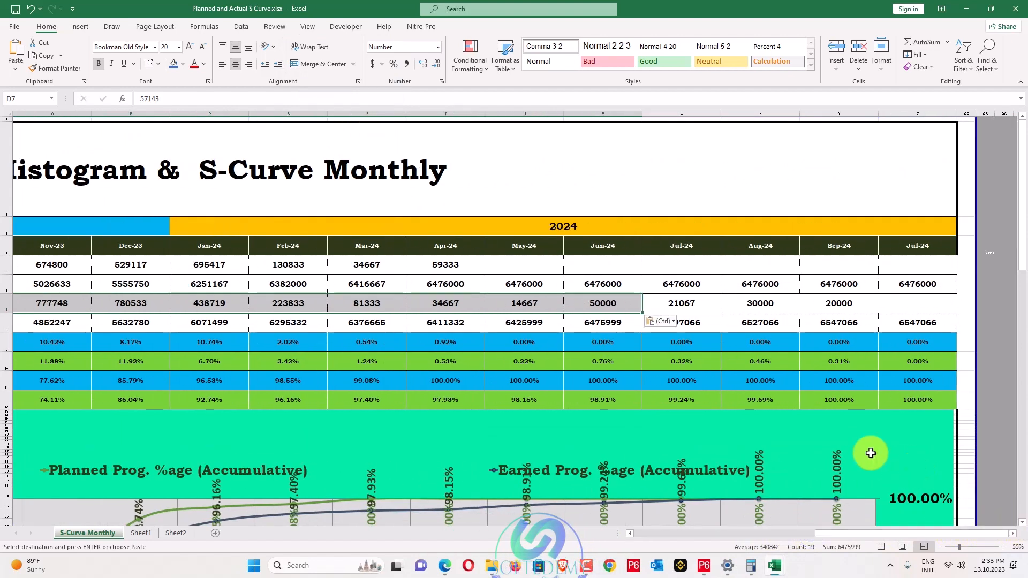
drag(711, 306, 890, 301)
key(Delete)
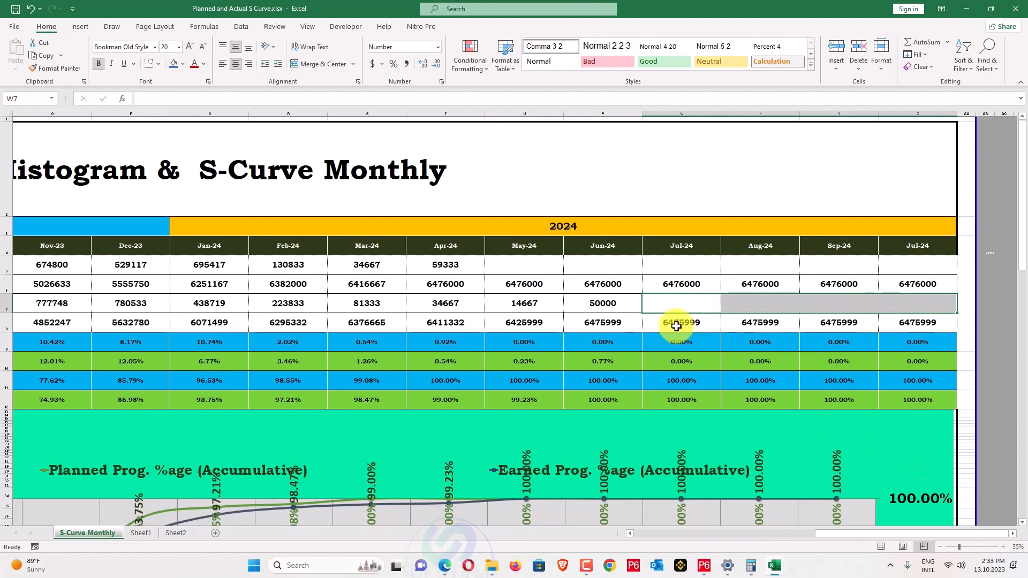
In Book3, correct the May-24 earned value from 14667 to 14668.
key(alt+Tab)
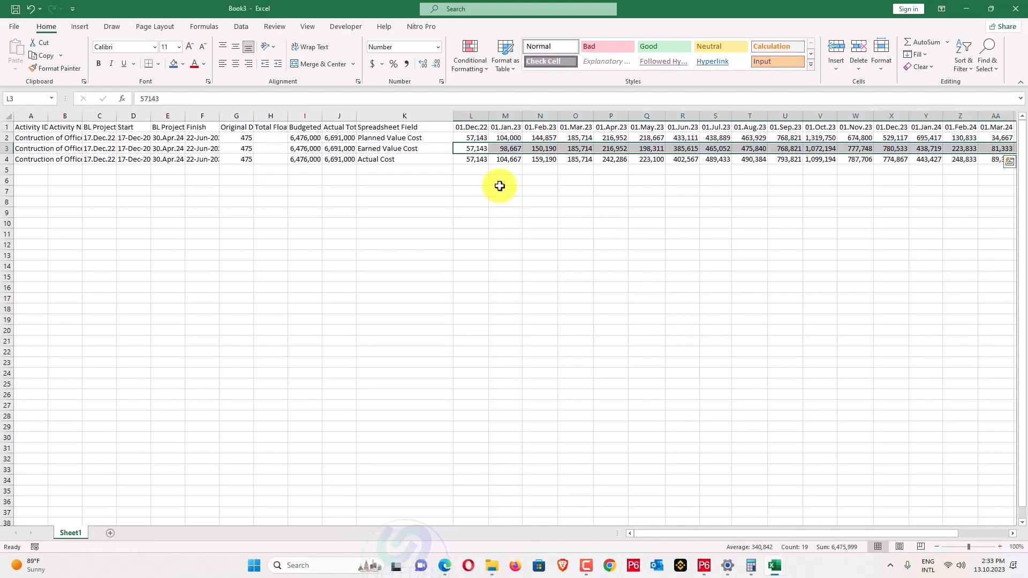
key(alt+Tab)
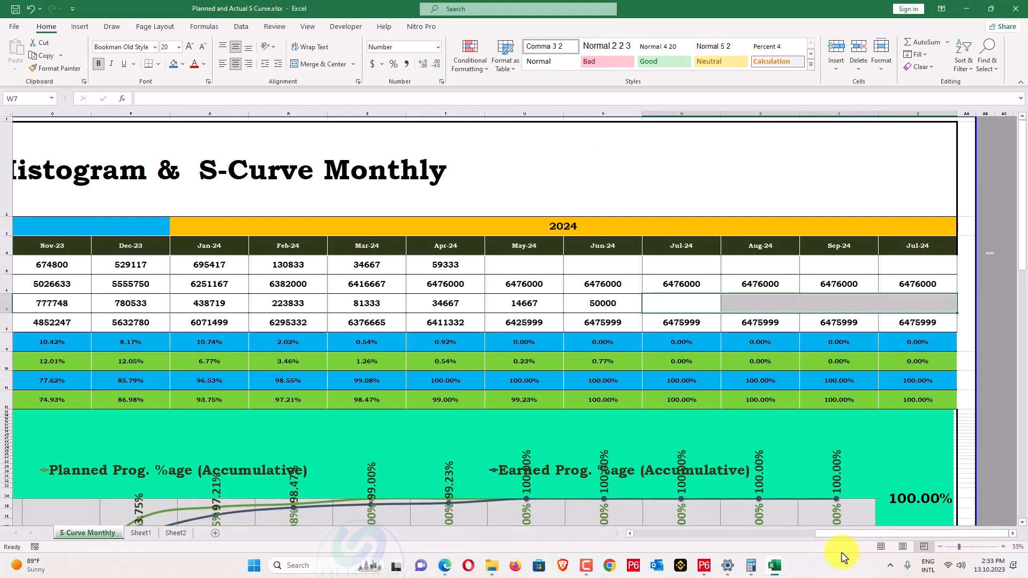
key(alt+Tab)
key(alt+Tab)
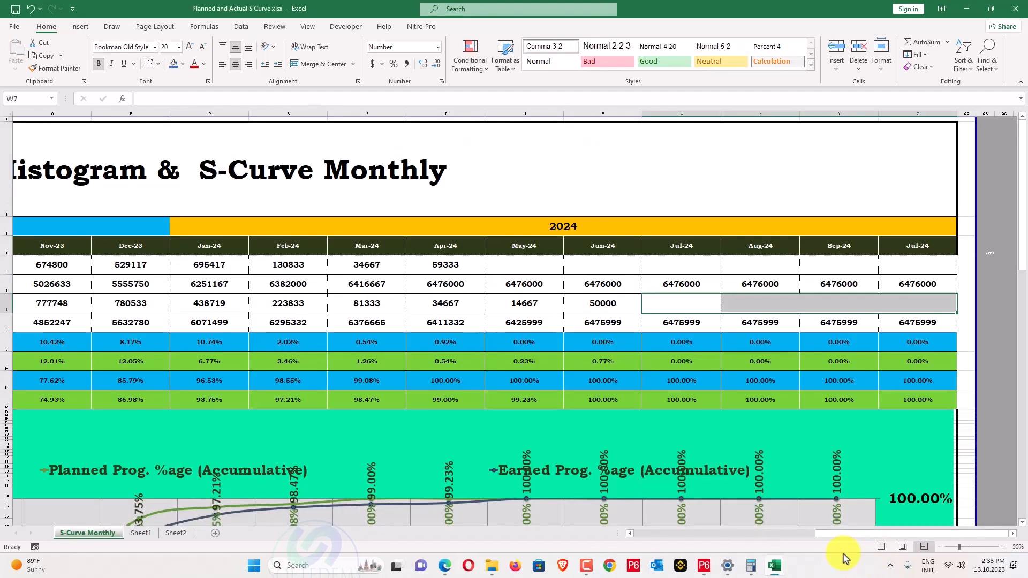
key(alt+Tab)
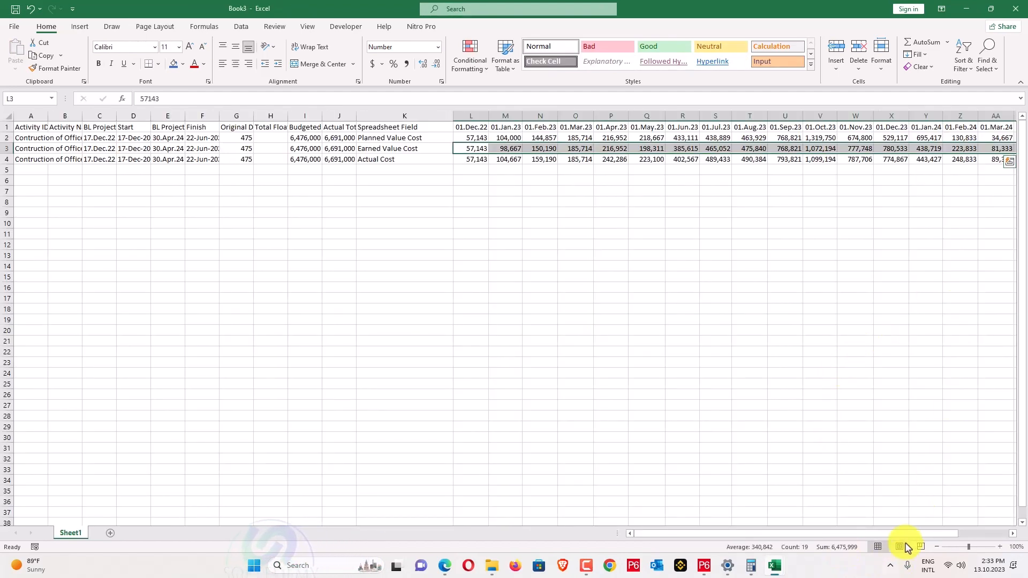
scroll(910, 534, right, 2)
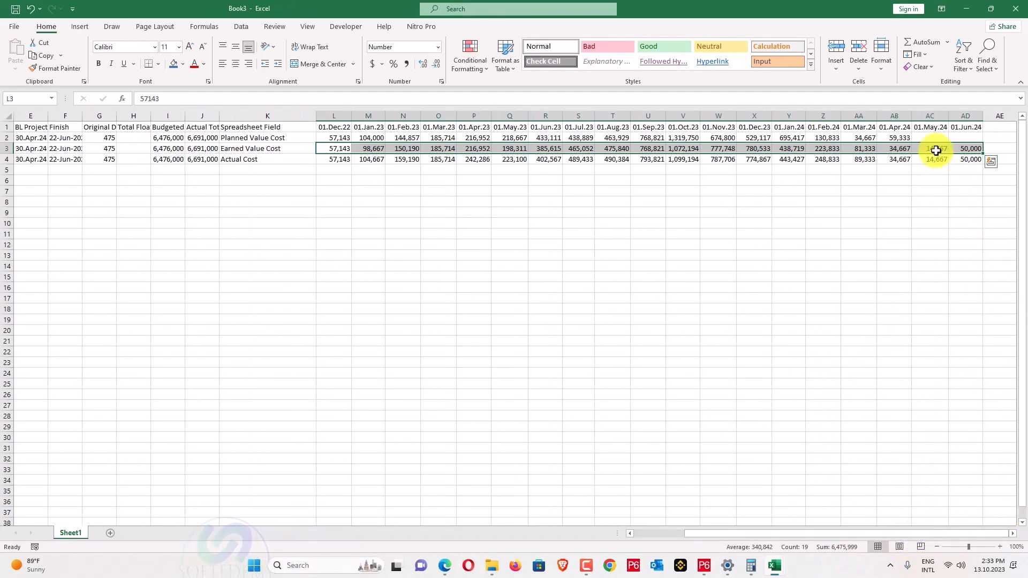
click(934, 151)
click(251, 98)
key(BackSpace)
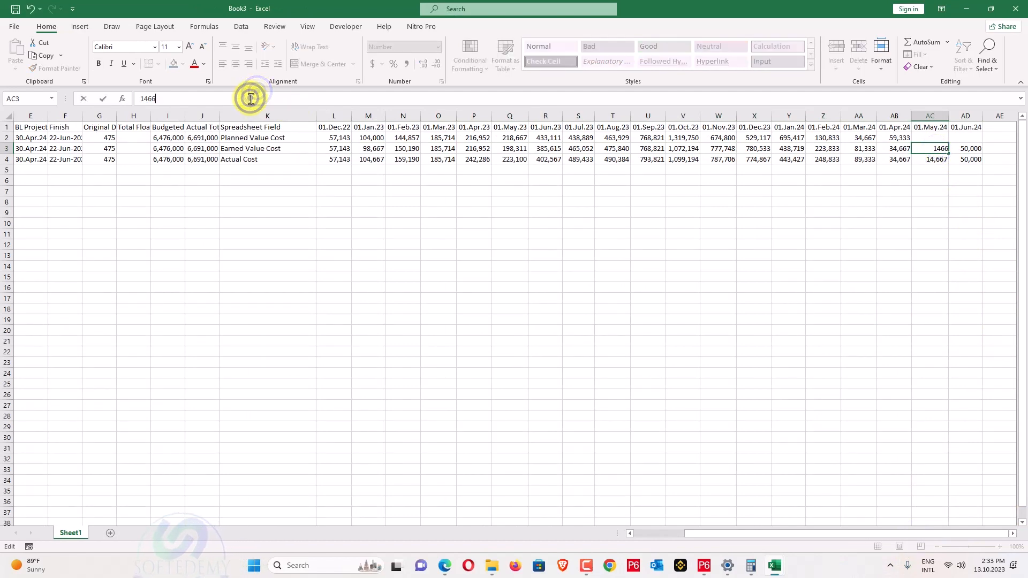
text(8)
Change the dashboard's May-24 earned value from 14667 to 14668.
key(alt+Tab)
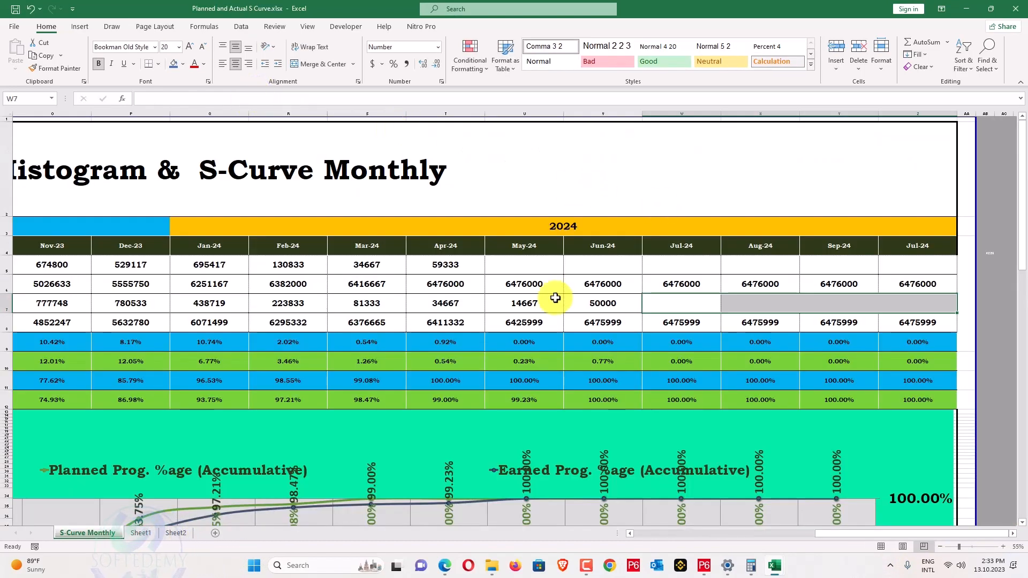
double_click(542, 304)
key(BackSpace)
text(8)
key(Return)
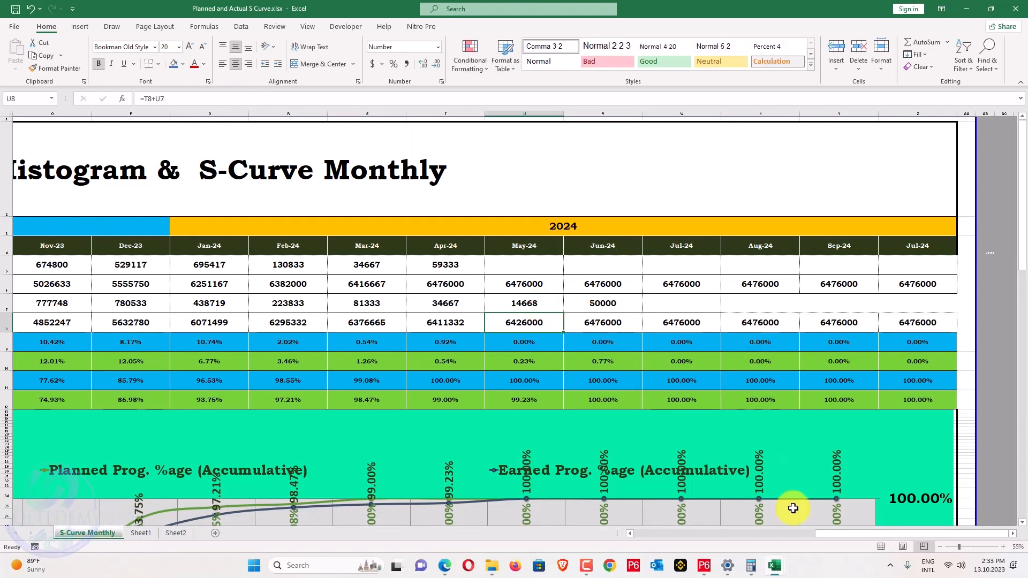
mouse_move(832, 534)
mouse_down()
mouse_move(794, 532)
mouse_move(836, 534)
mouse_up()
scroll(441, 384, down, 8)
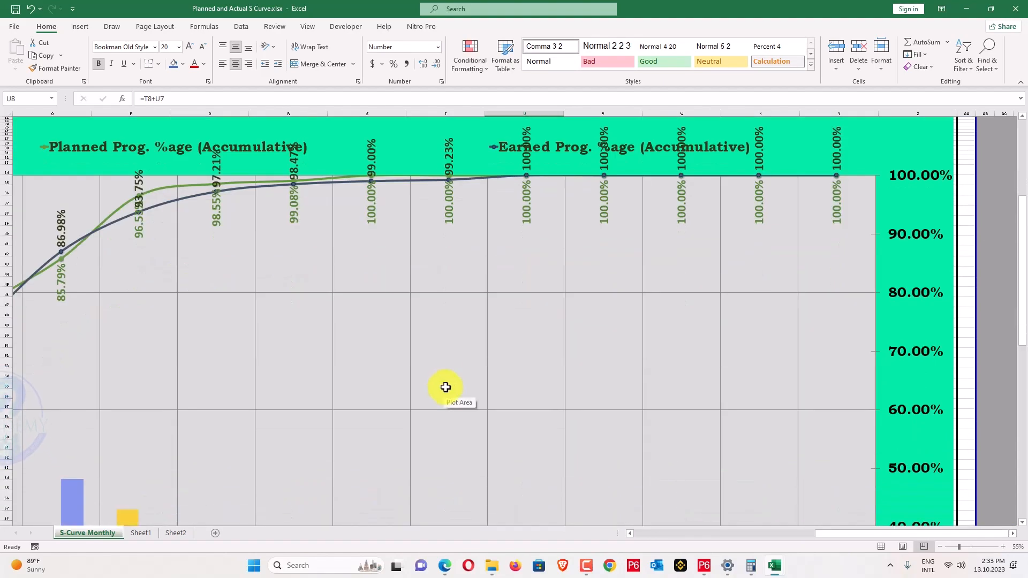
ctrl+scroll(445, 387, down, 2)
ctrl+scroll(437, 415, up, 2)
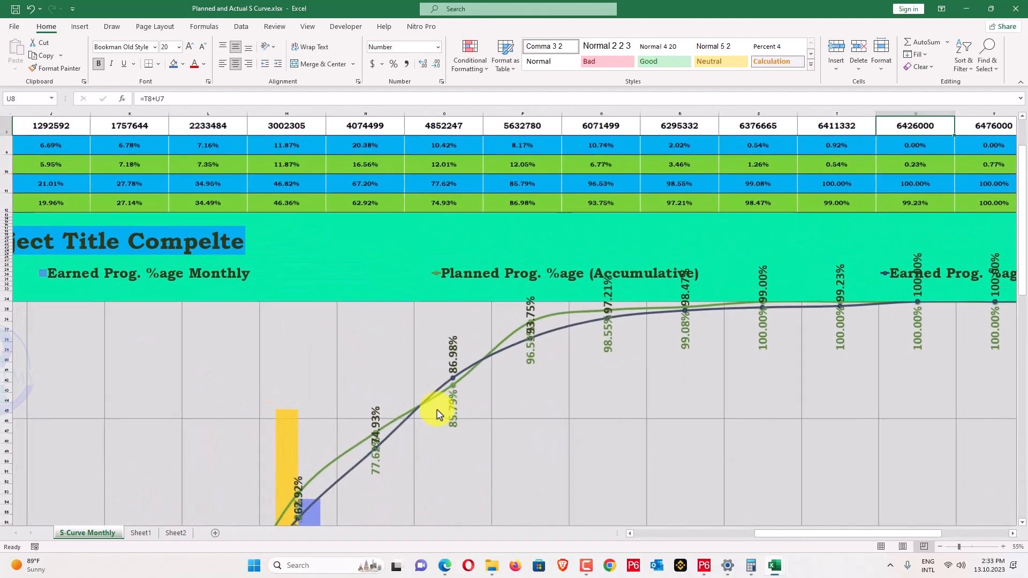
scroll(436, 412, down, 3)
ctrl+scroll(433, 411, down, 2)
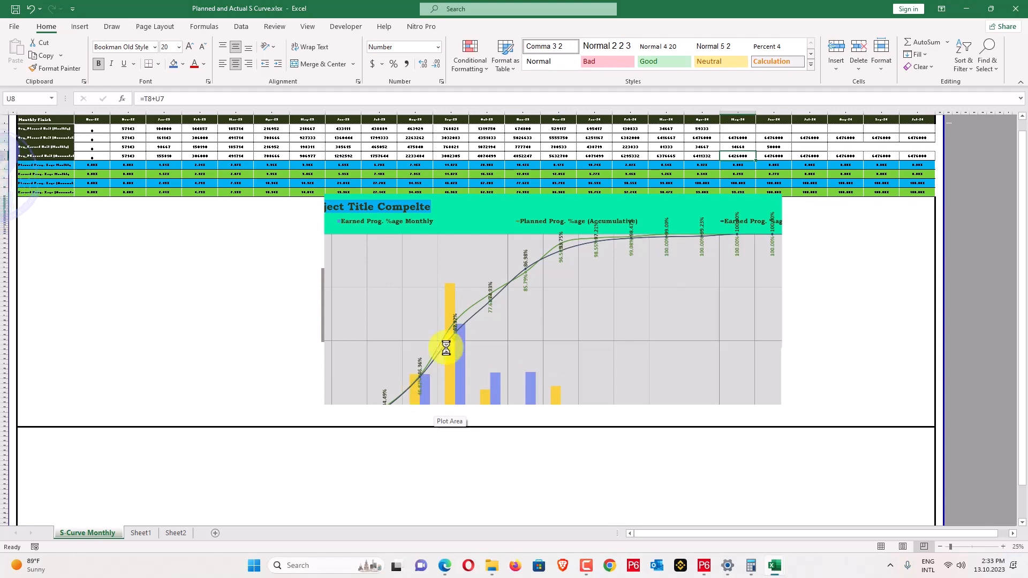
ctrl+scroll(973, 345, down, 2)
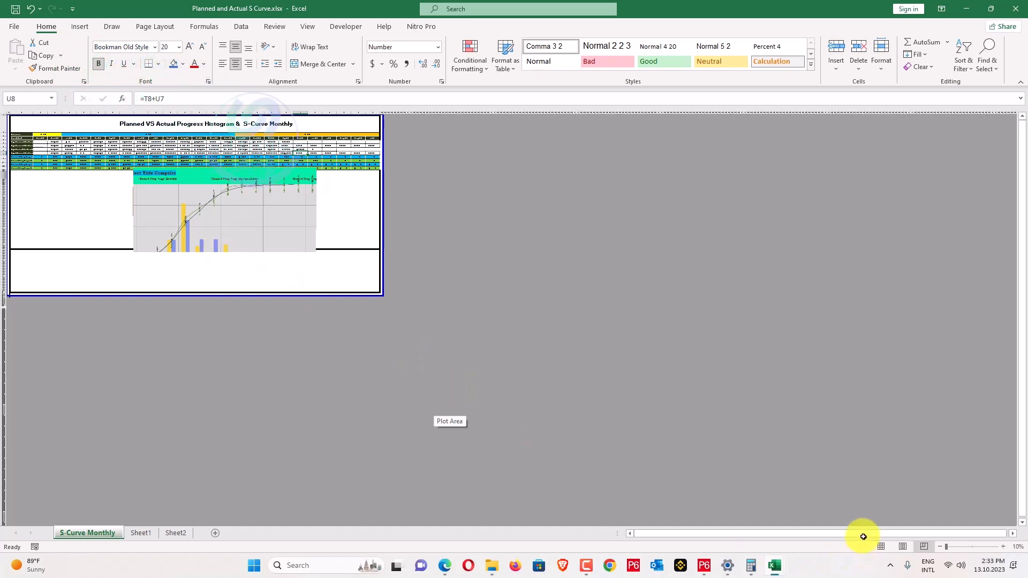
scroll(445, 281, down, 1)
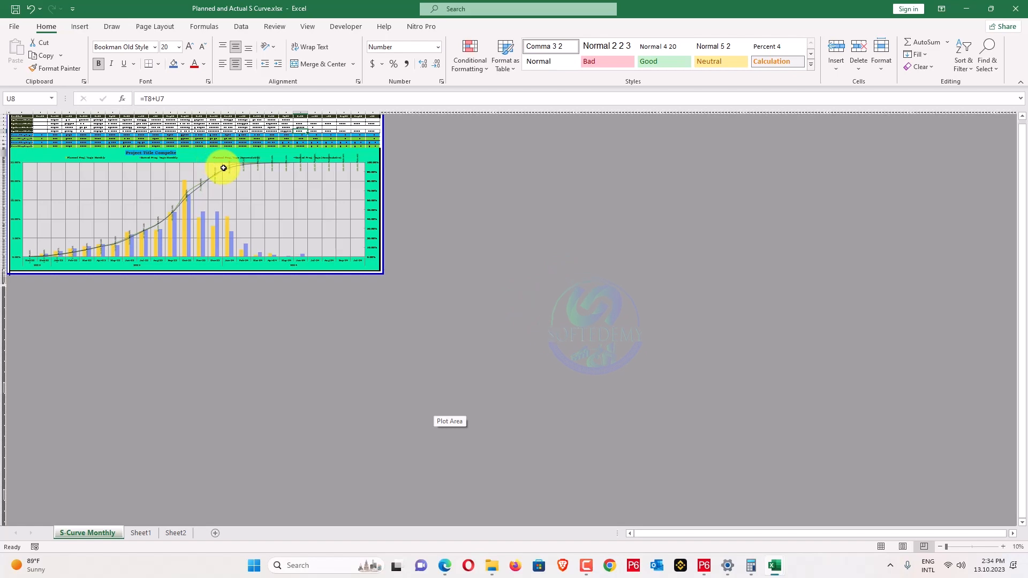
scroll(223, 167, up, 5)
click(232, 176)
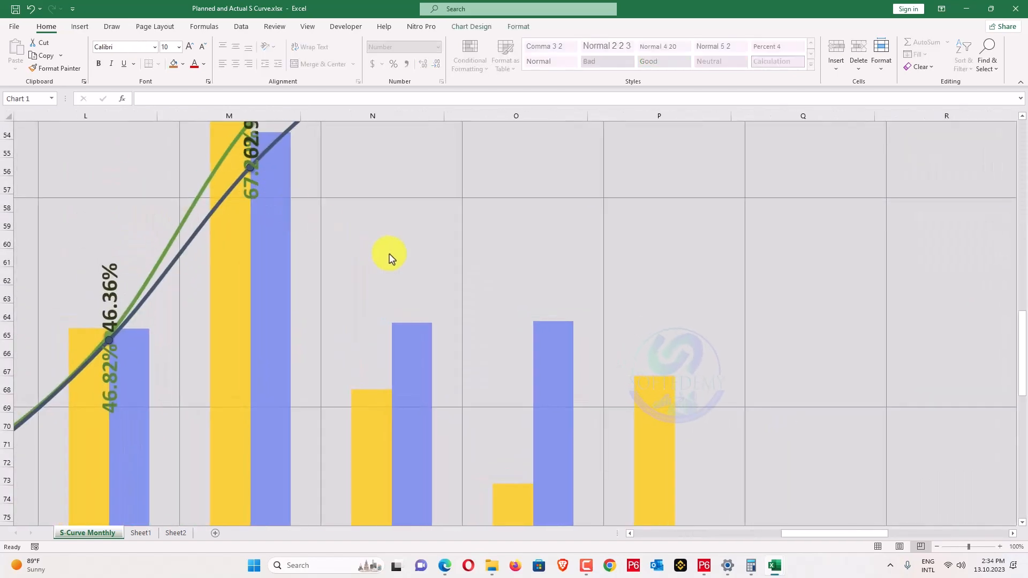
Give the earned accumulative data labels an orange fill with white text.
scroll(389, 258, down, 4)
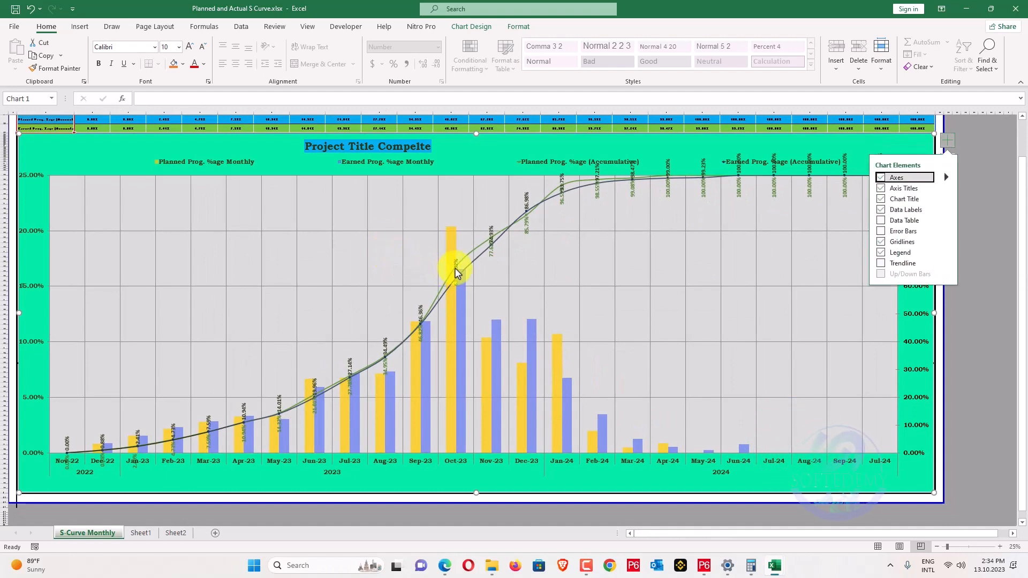
click(456, 265)
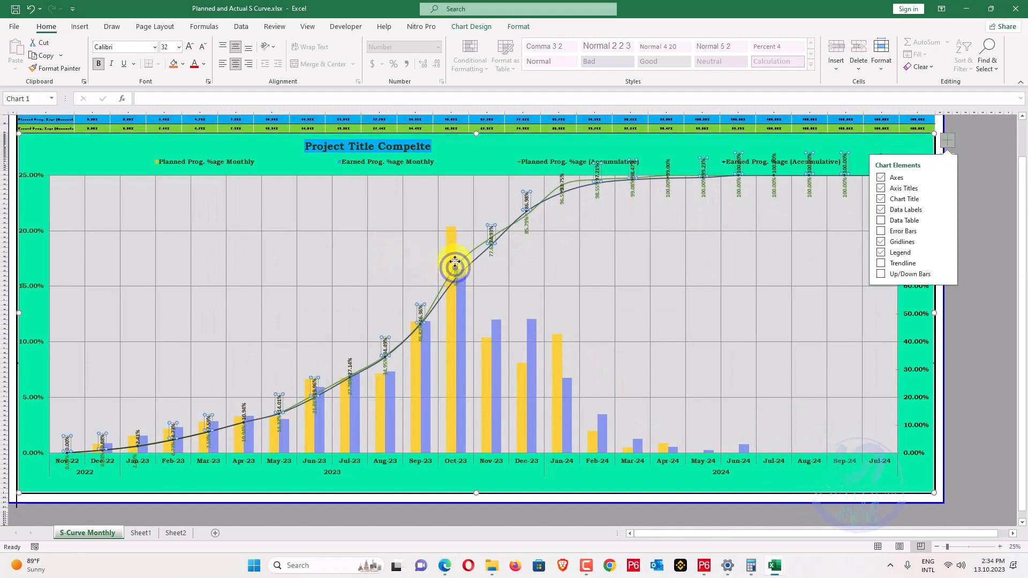
click(420, 303)
click(421, 304)
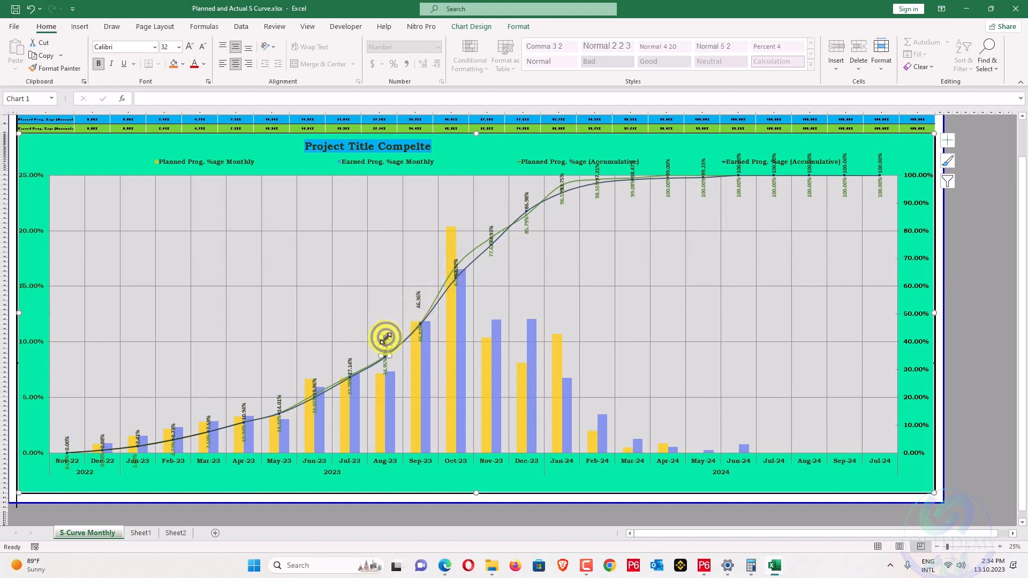
click(363, 372)
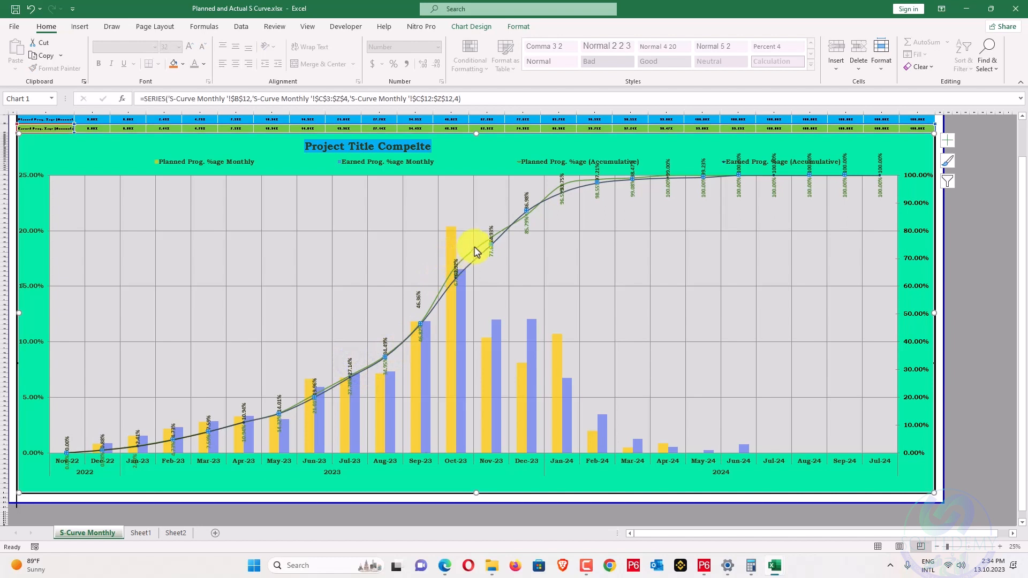
click(492, 252)
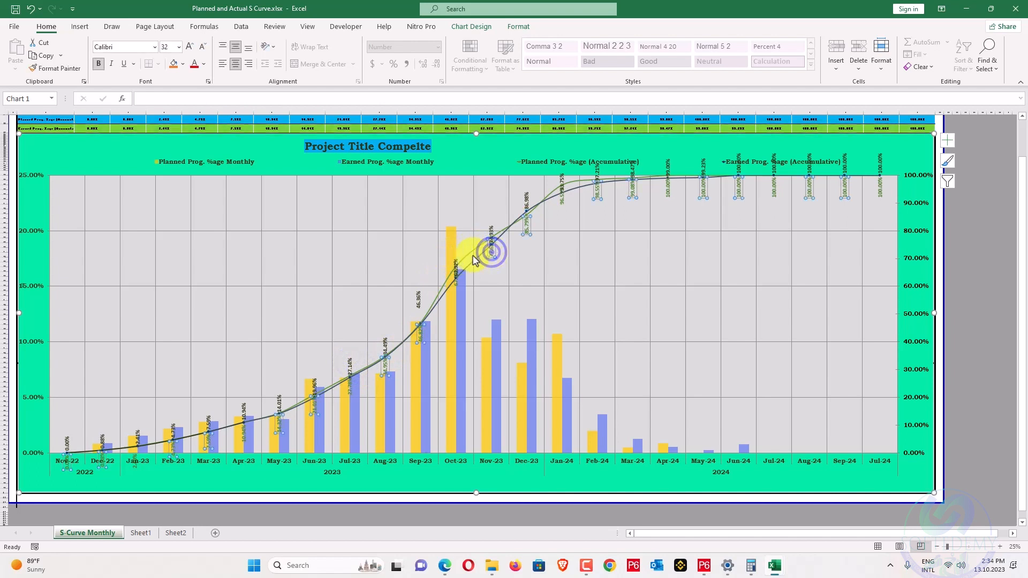
click(172, 65)
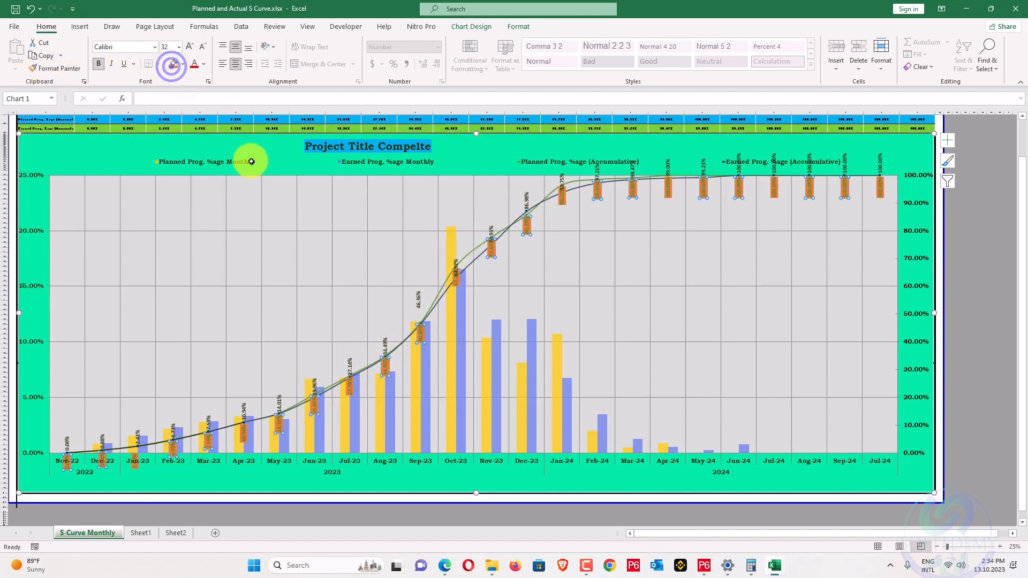
click(203, 63)
click(194, 107)
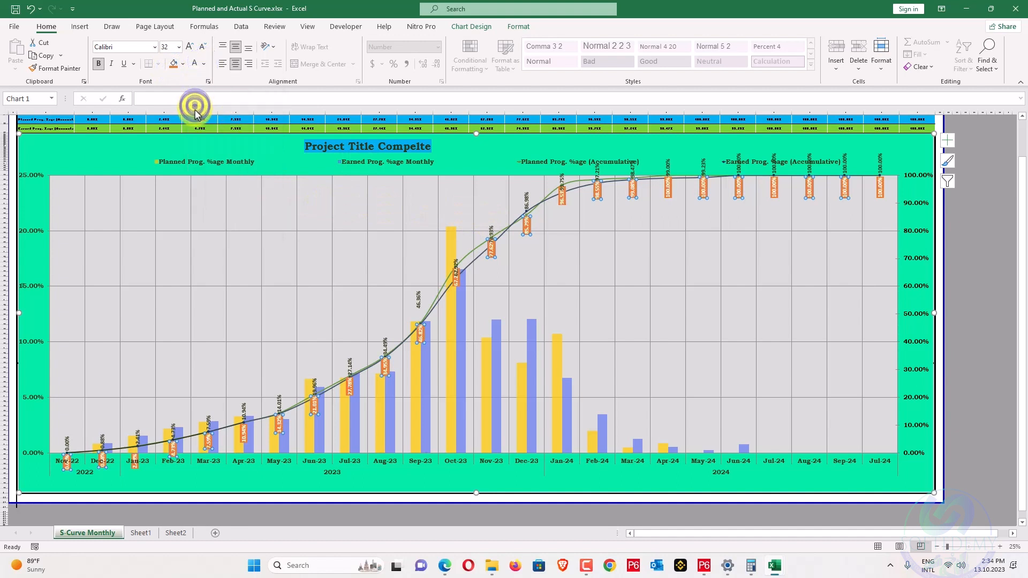
click(624, 255)
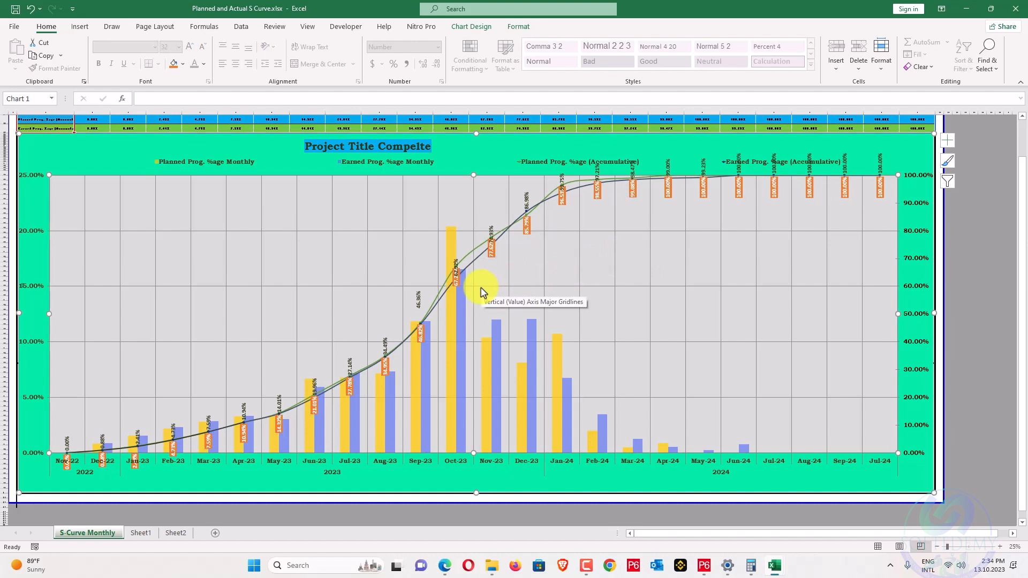
Give the black accumulative data label series a green fill.
click(459, 261)
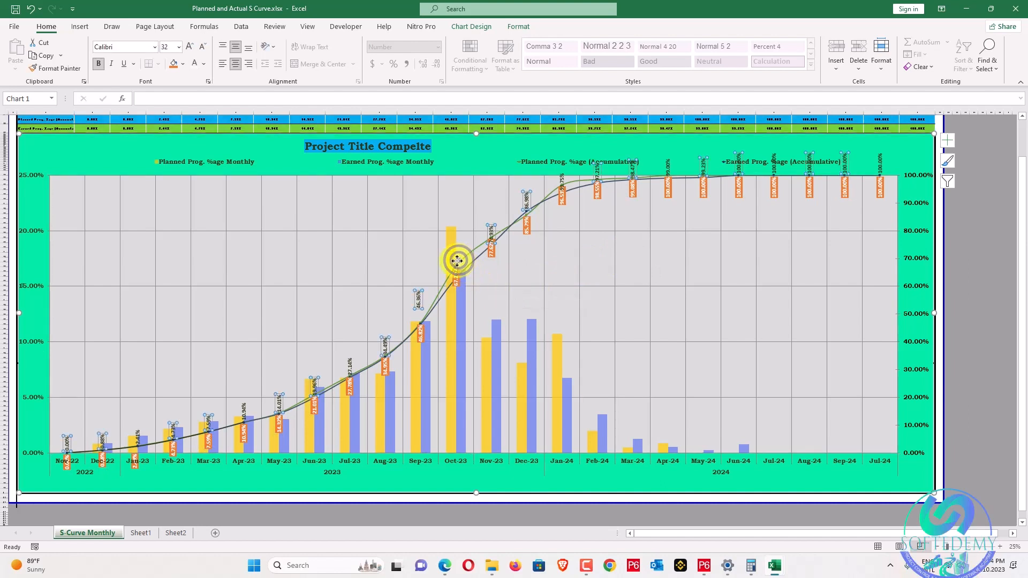
click(417, 298)
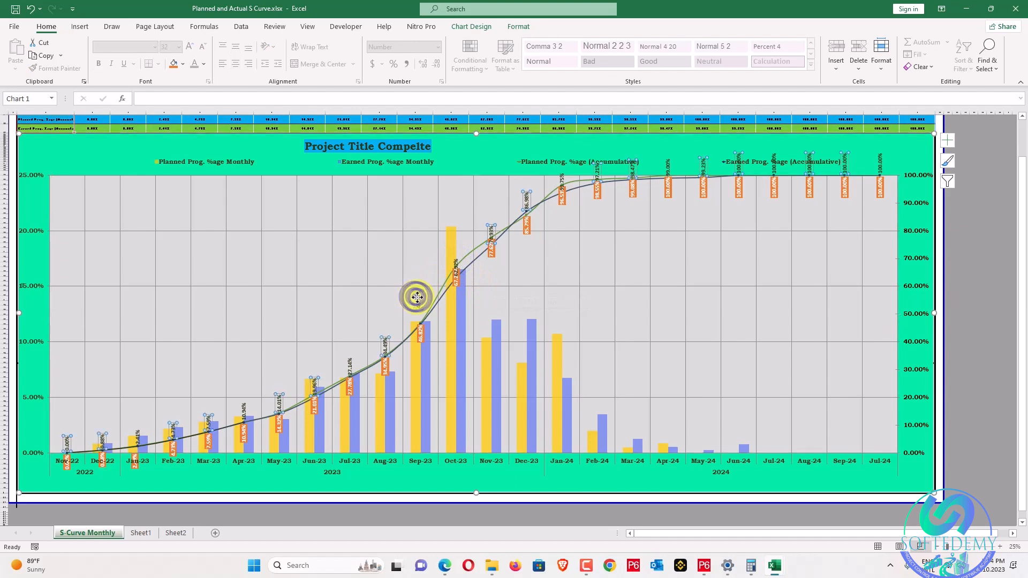
click(182, 64)
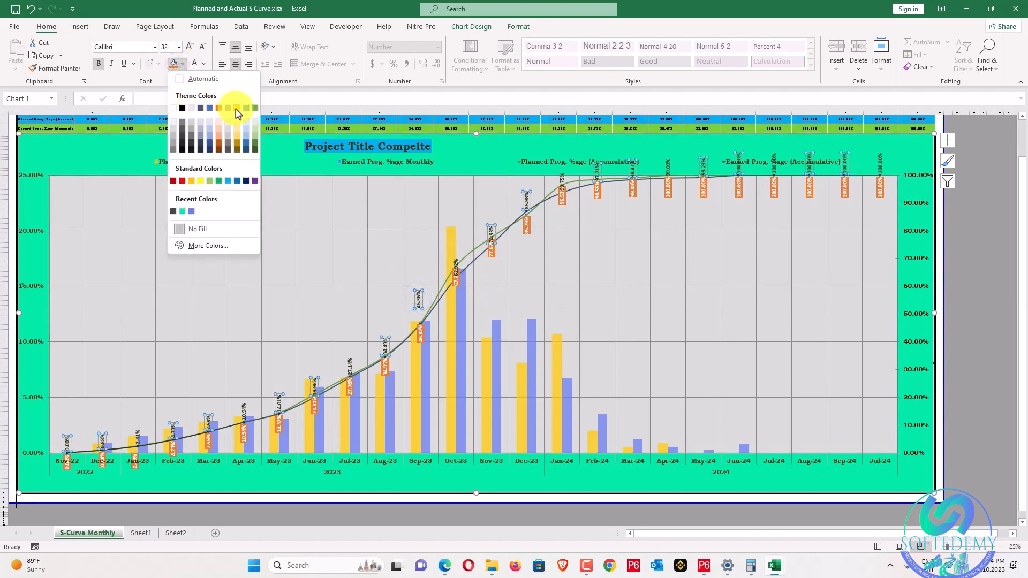
click(256, 108)
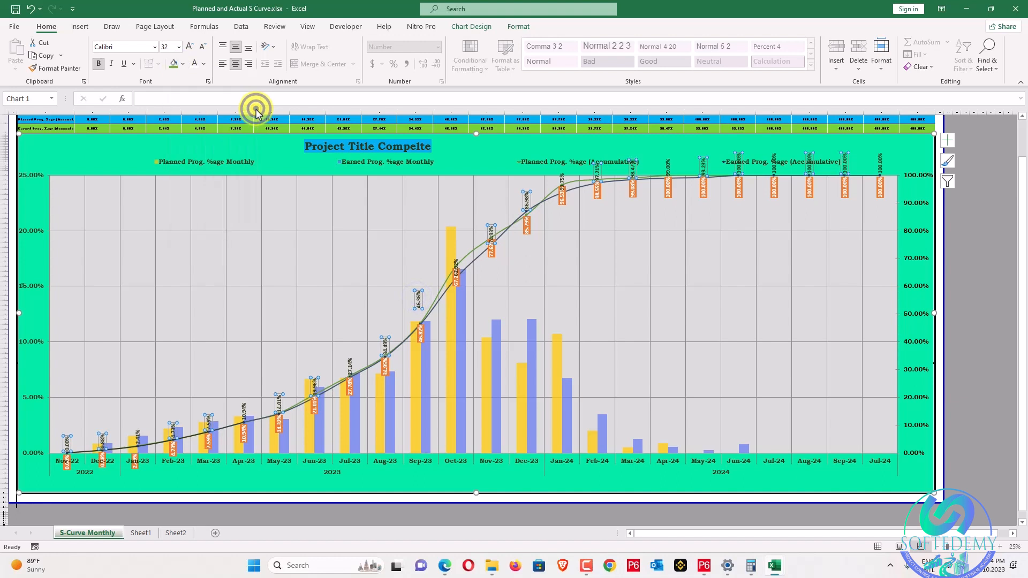
Select only the Aug-23 label among the green earned-progress data labels.
click(327, 191)
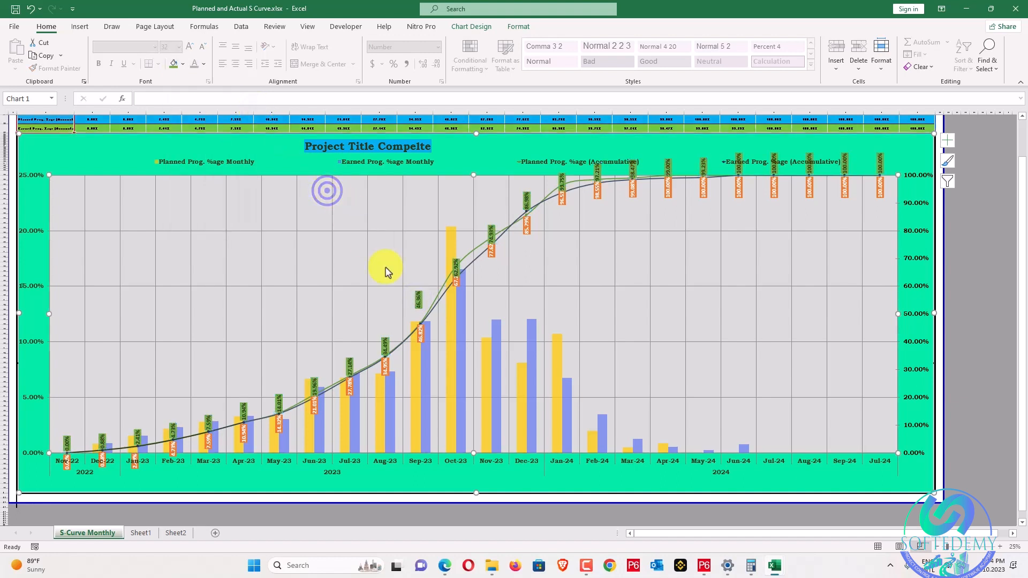
click(383, 343)
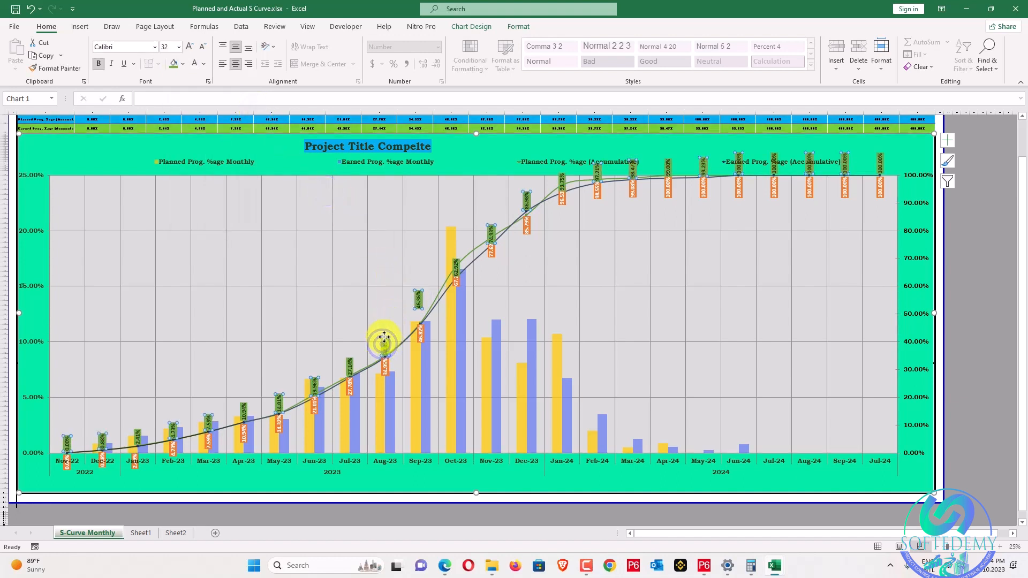
click(383, 336)
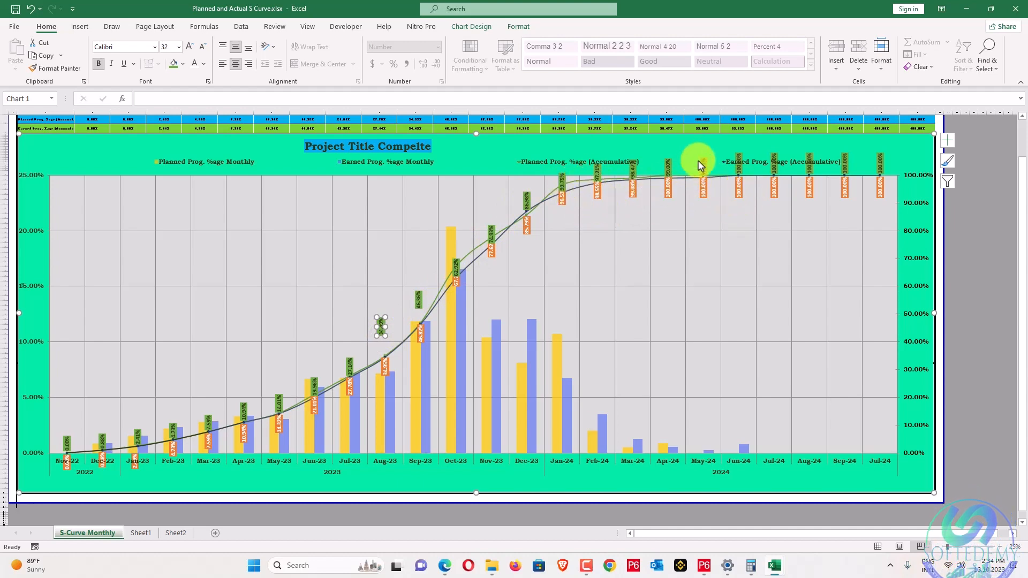
scroll(794, 206, up, 2)
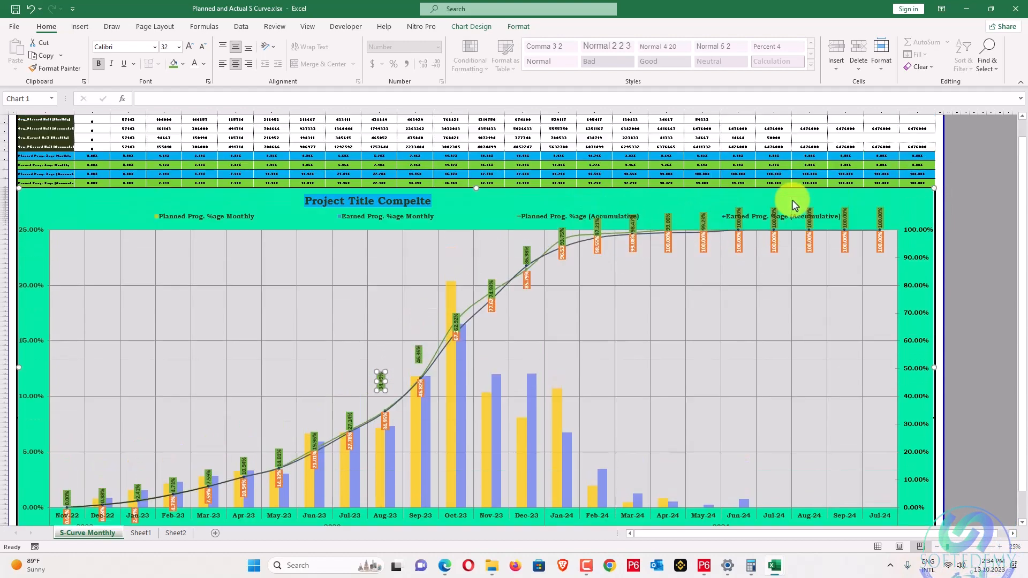
scroll(786, 214, up, 2)
scroll(786, 214, down, 4)
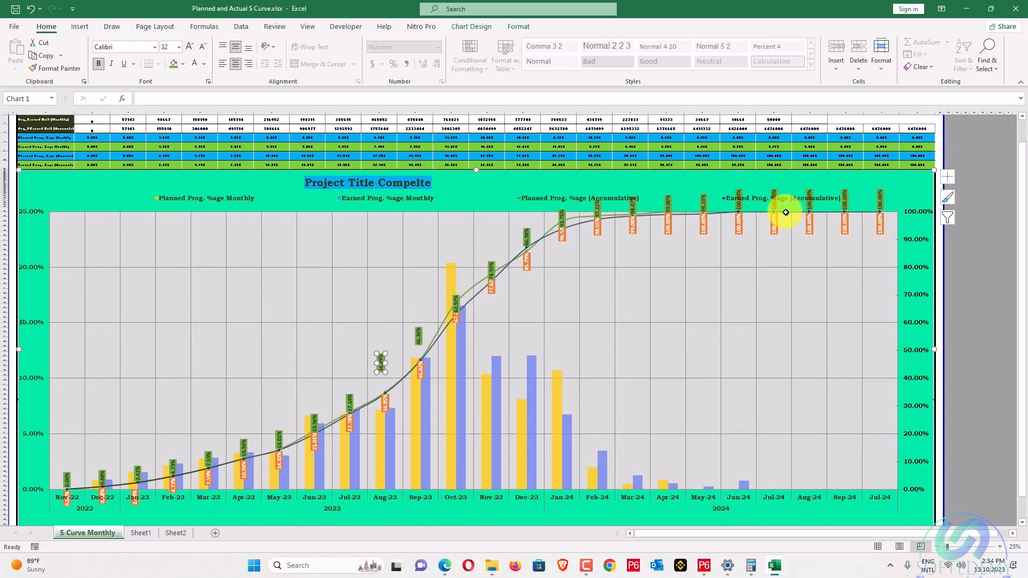
scroll(785, 214, up, 4)
scroll(814, 214, up, 3)
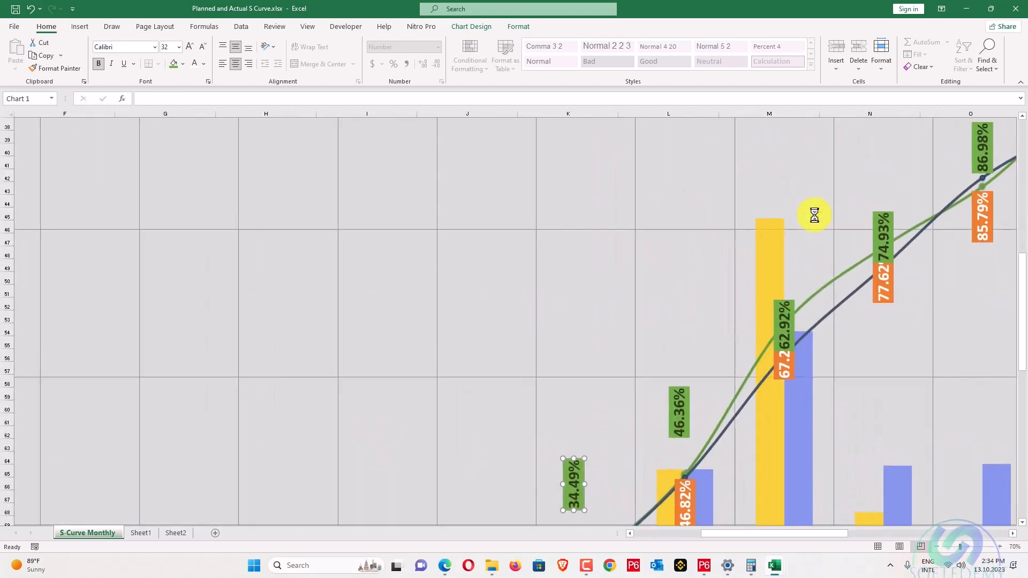
scroll(814, 215, up, 5)
scroll(814, 215, down, 5)
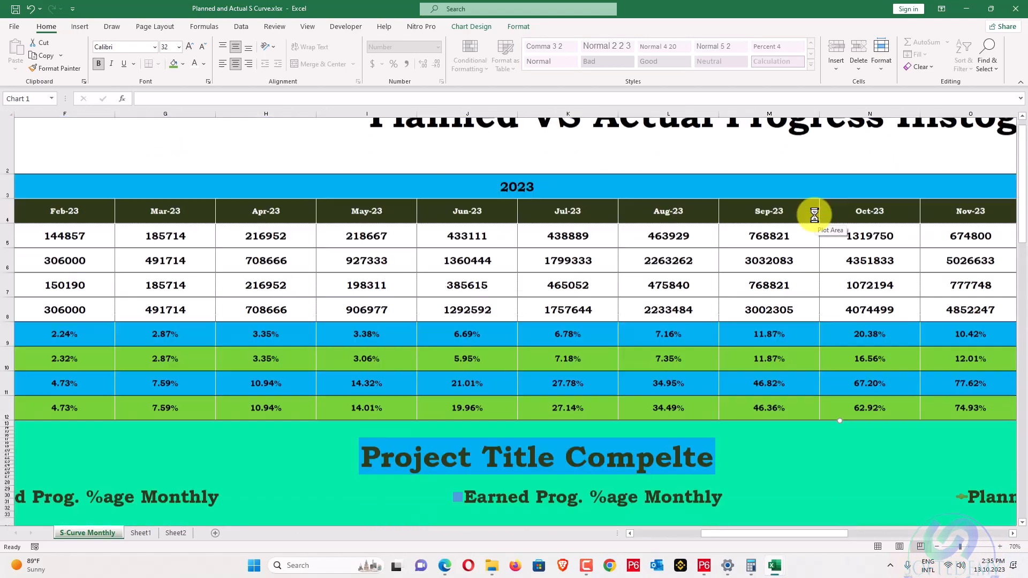
scroll(814, 214, down, 1)
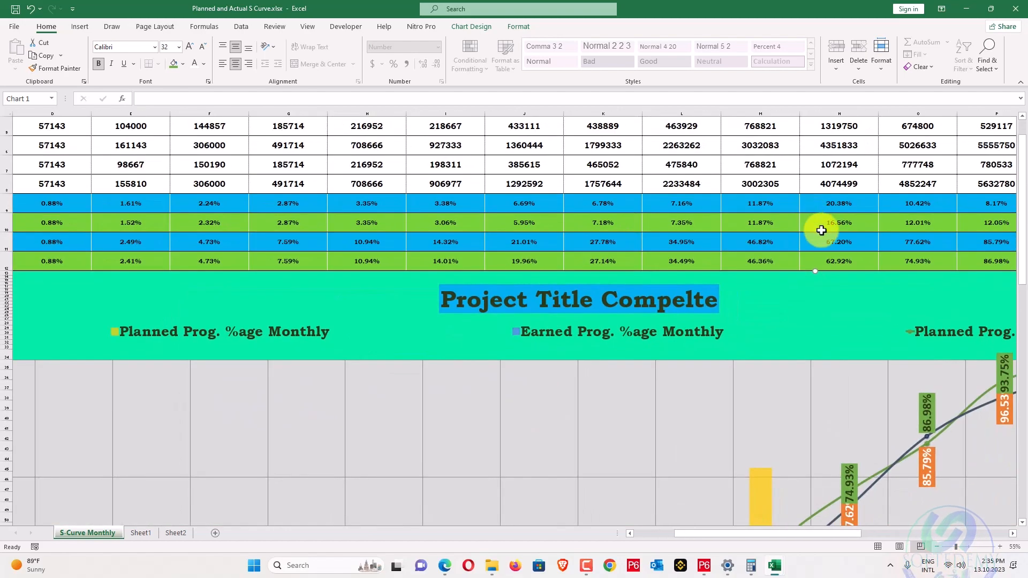
scroll(822, 230, up, 3)
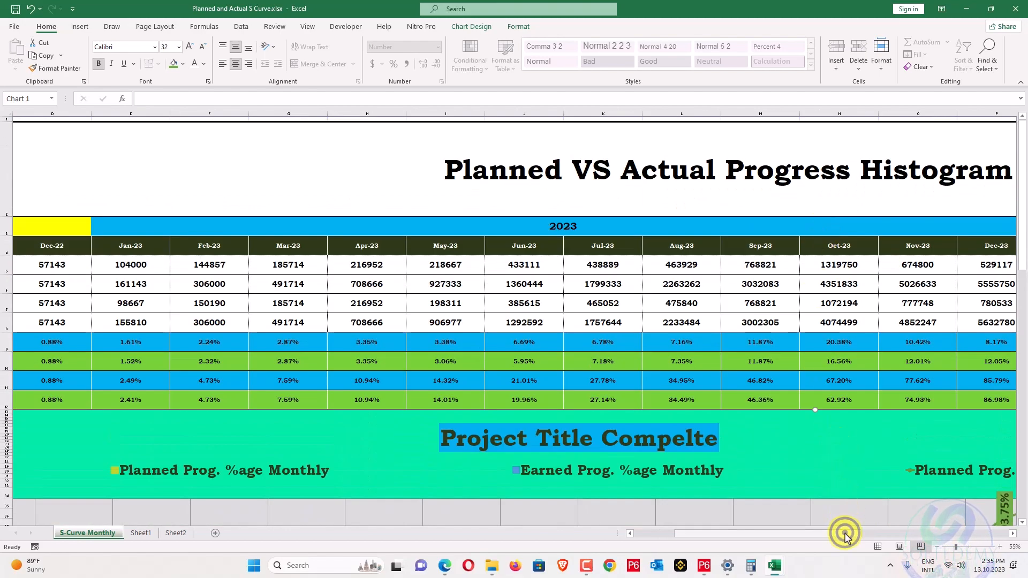
drag(845, 535, 1003, 519)
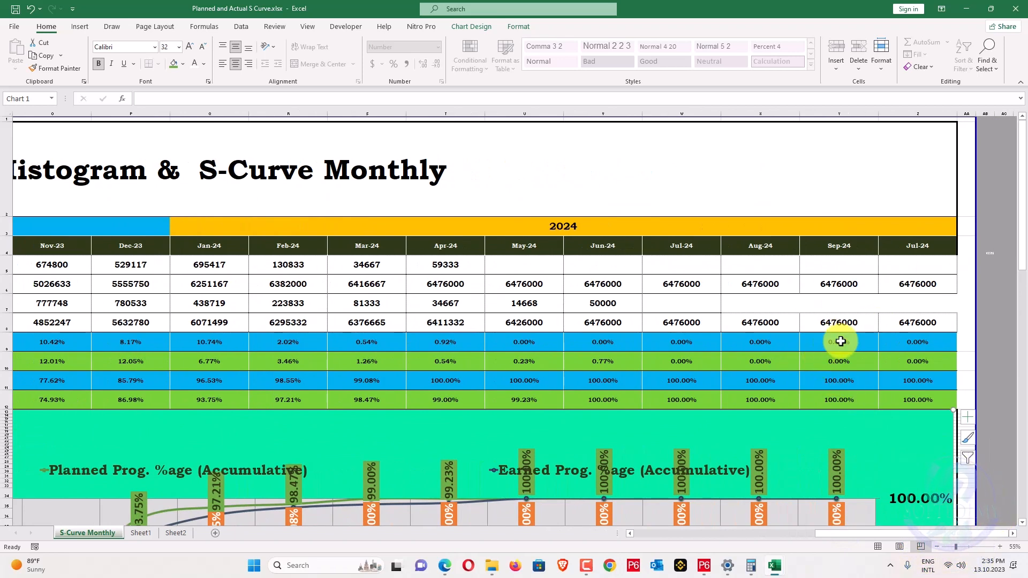
scroll(840, 340, down, 3)
drag(828, 534, 787, 532)
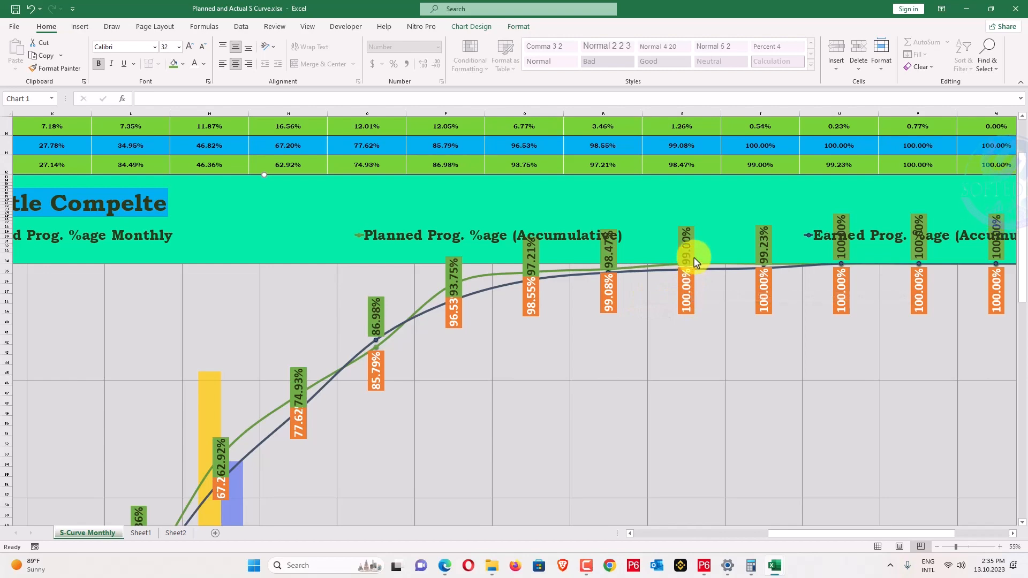
scroll(608, 309, down, 5)
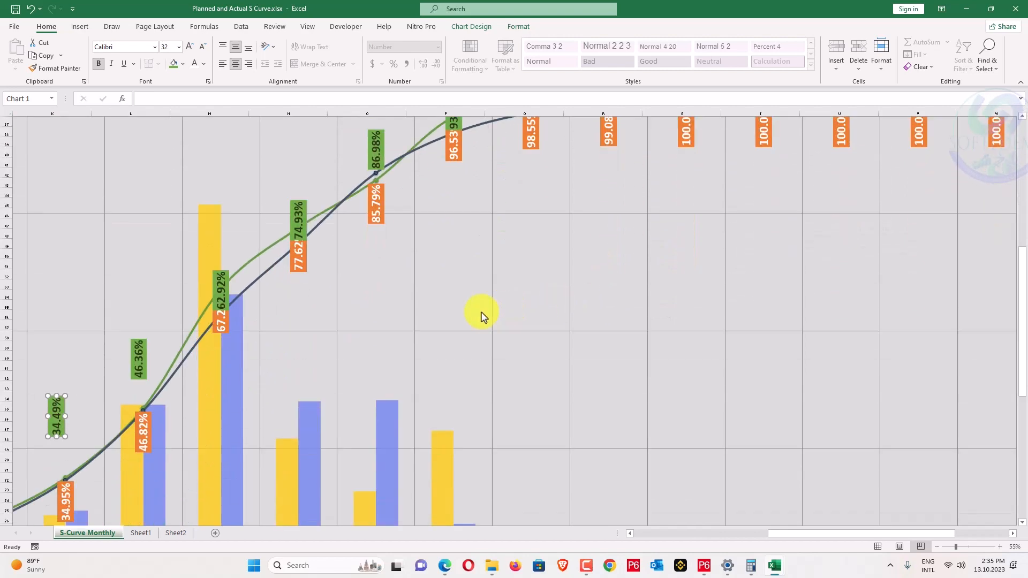
scroll(481, 313, down, 1)
scroll(481, 314, down, 1)
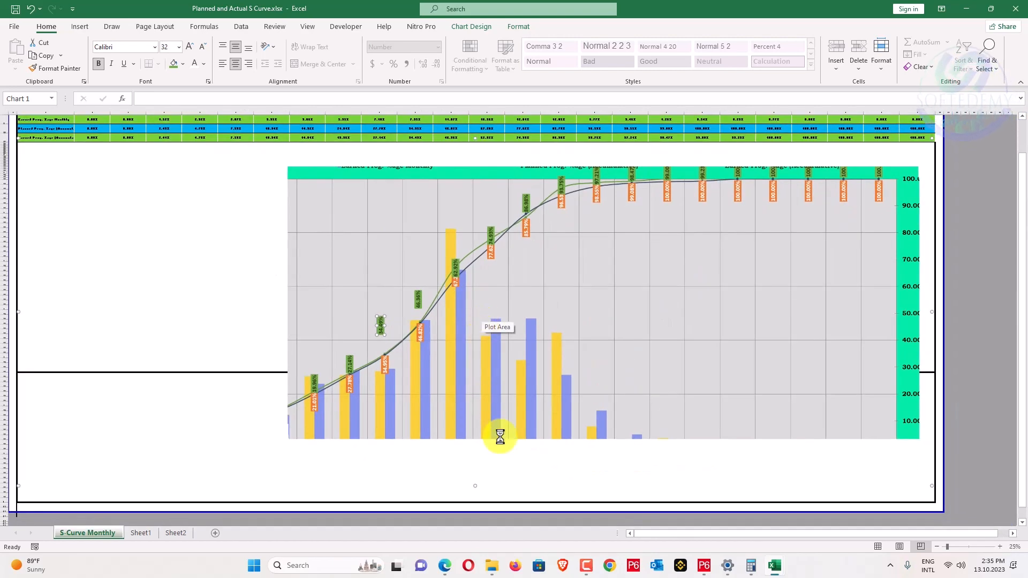
click(440, 568)
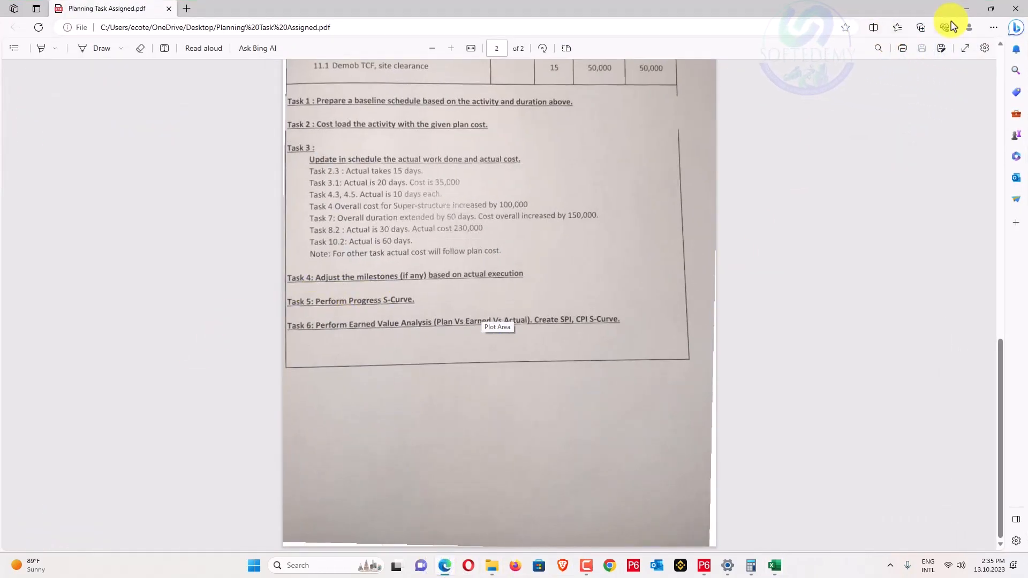
click(966, 9)
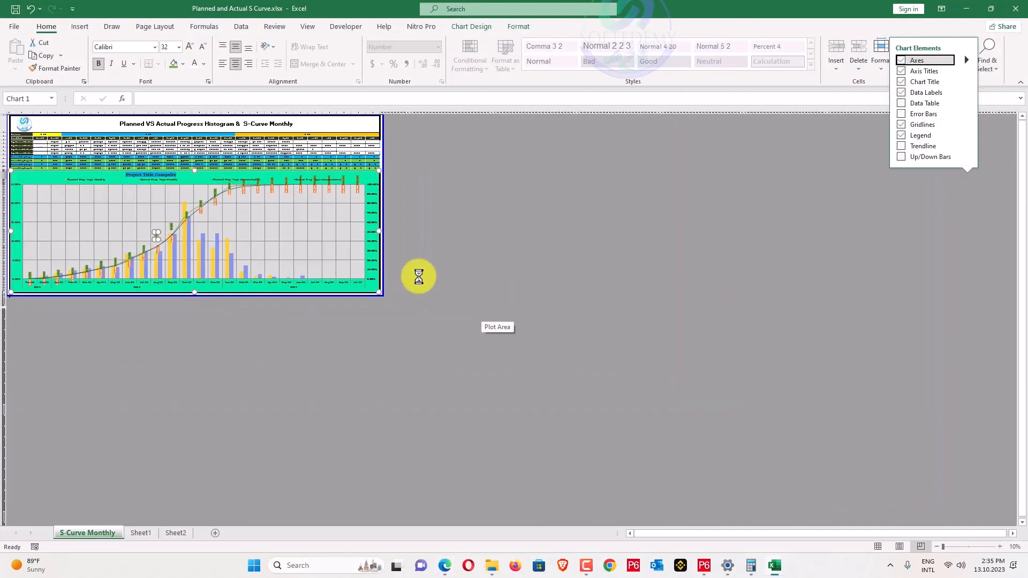
Review the finished S-curve chart, then close the Planned and Actual S Curve workbook.
click(419, 277)
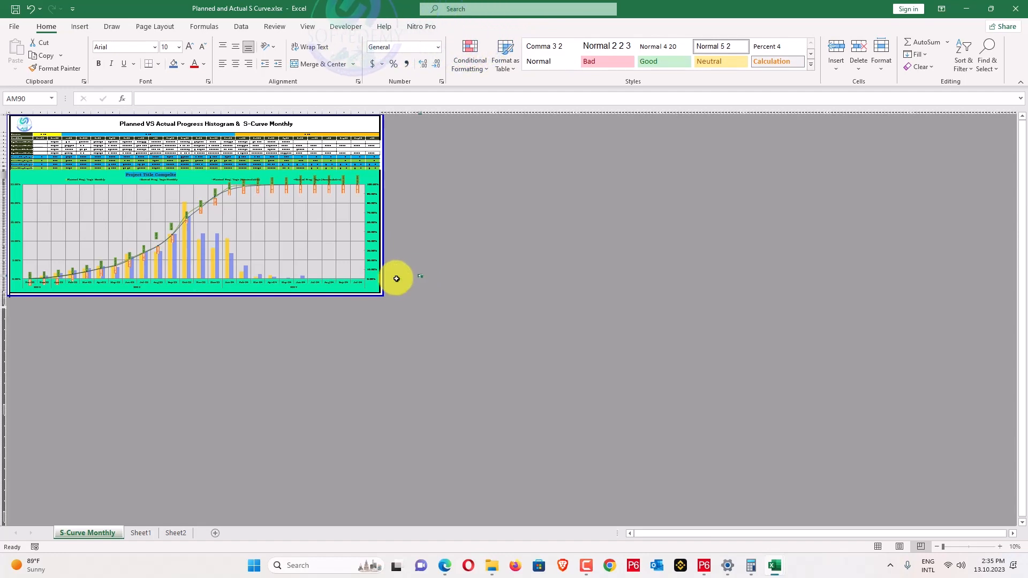
scroll(374, 275, up, 2)
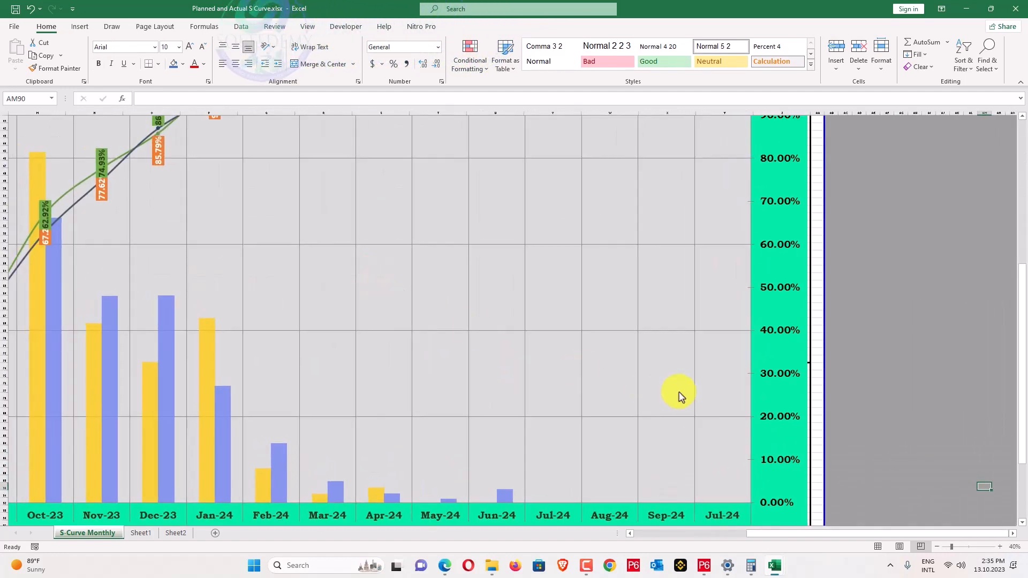
drag(765, 537, 677, 541)
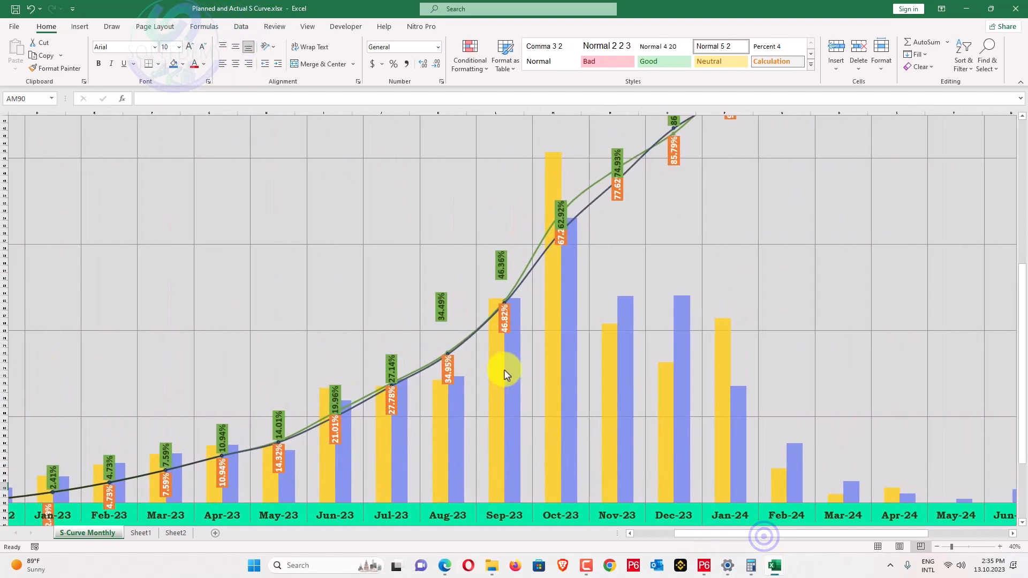
scroll(500, 372, down, 1)
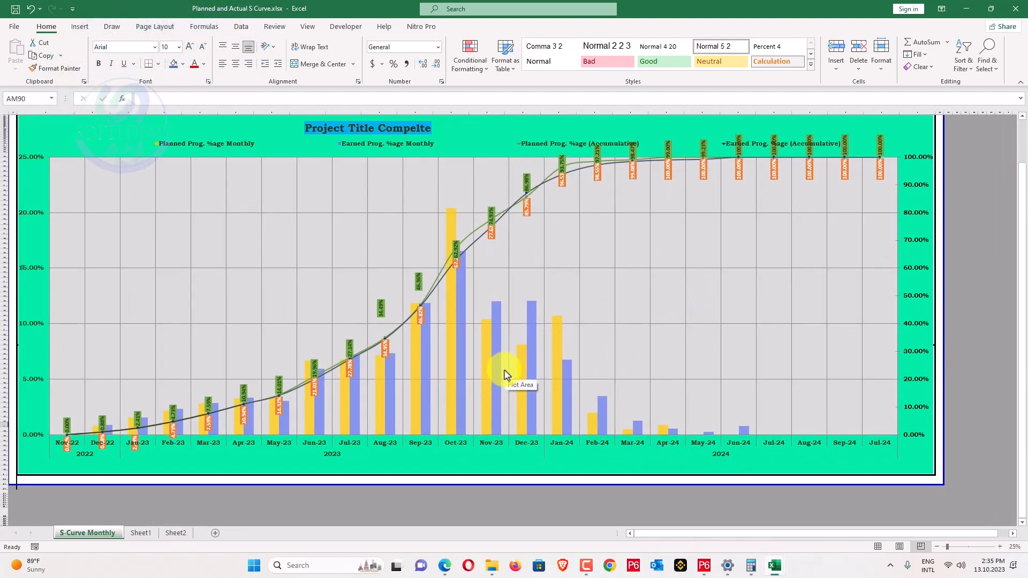
scroll(503, 305, up, 3)
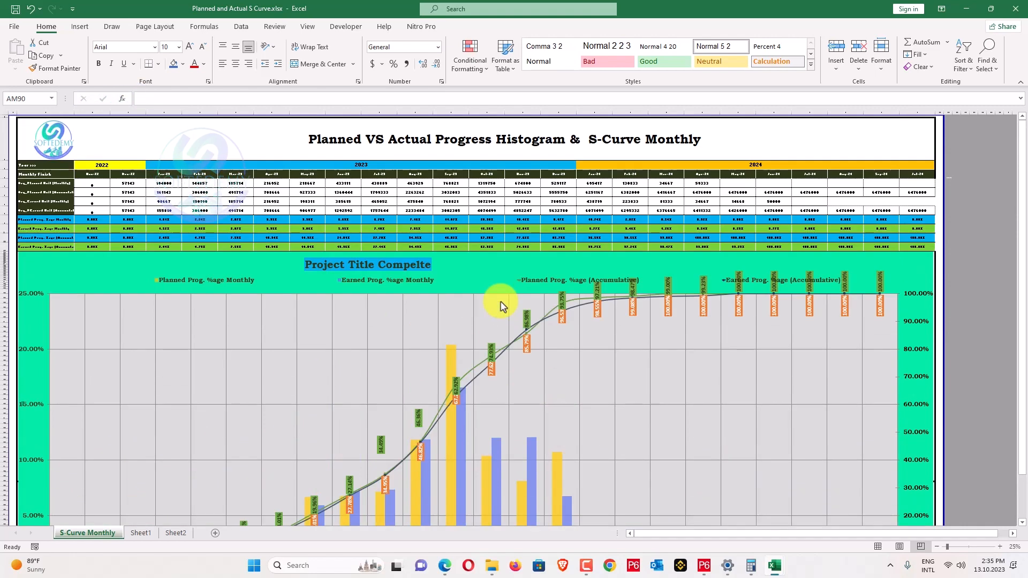
click(366, 270)
click(1015, 8)
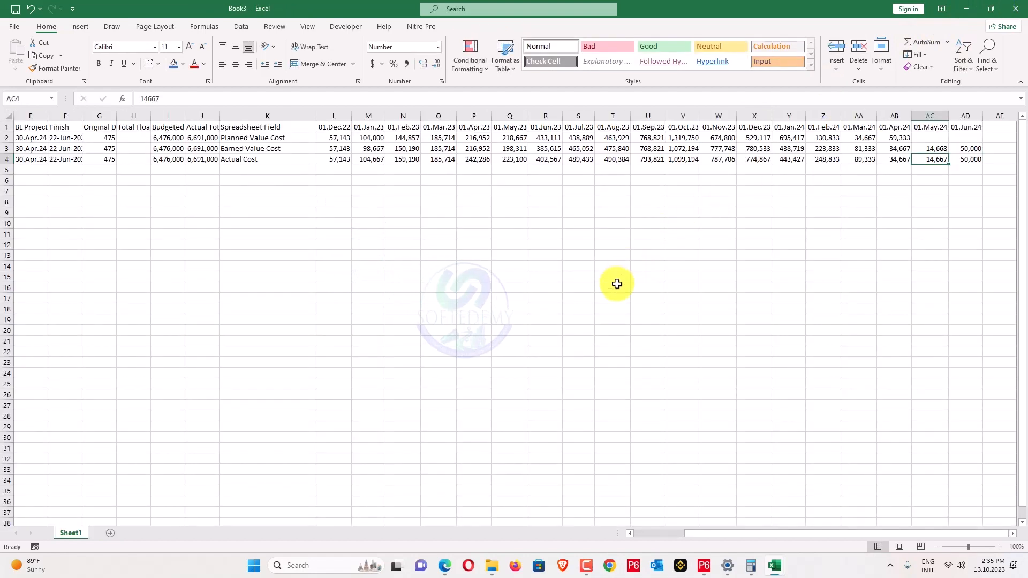
Minimize the PDF and Book3 windows and open Earned Value Analysis KPI Dashboard.xlsx from the desktop.
click(445, 566)
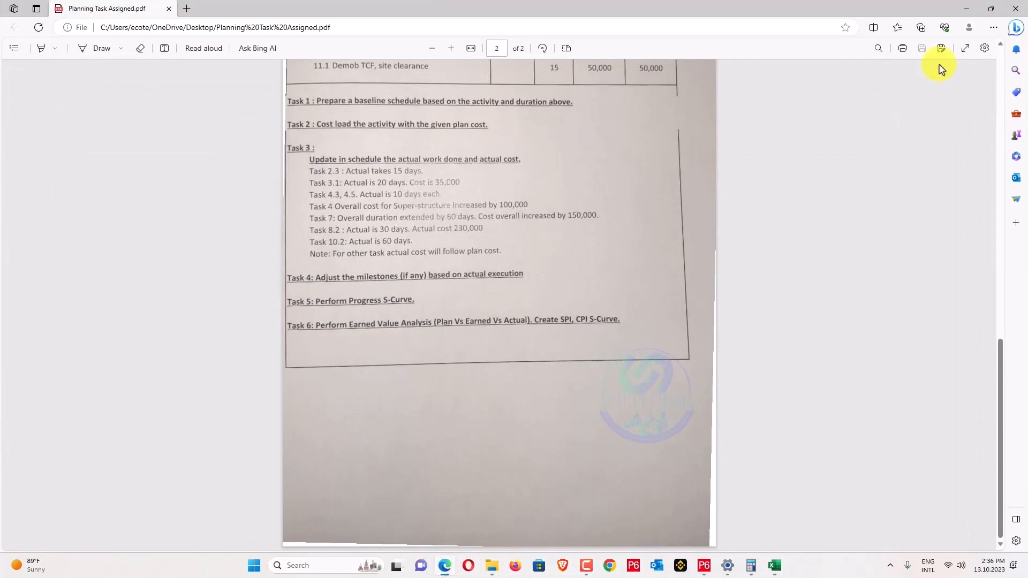
click(967, 9)
click(967, 8)
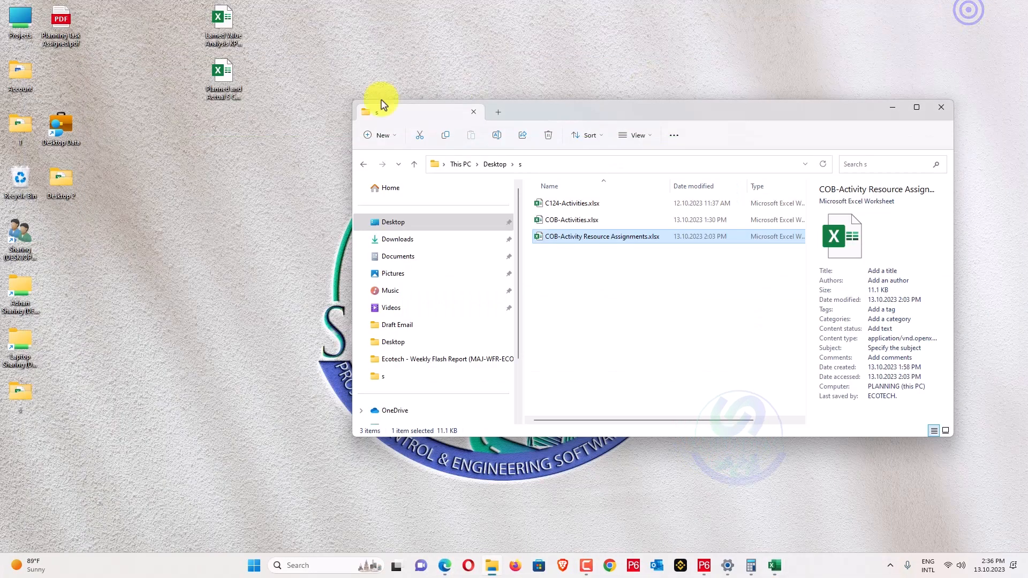
click(228, 35)
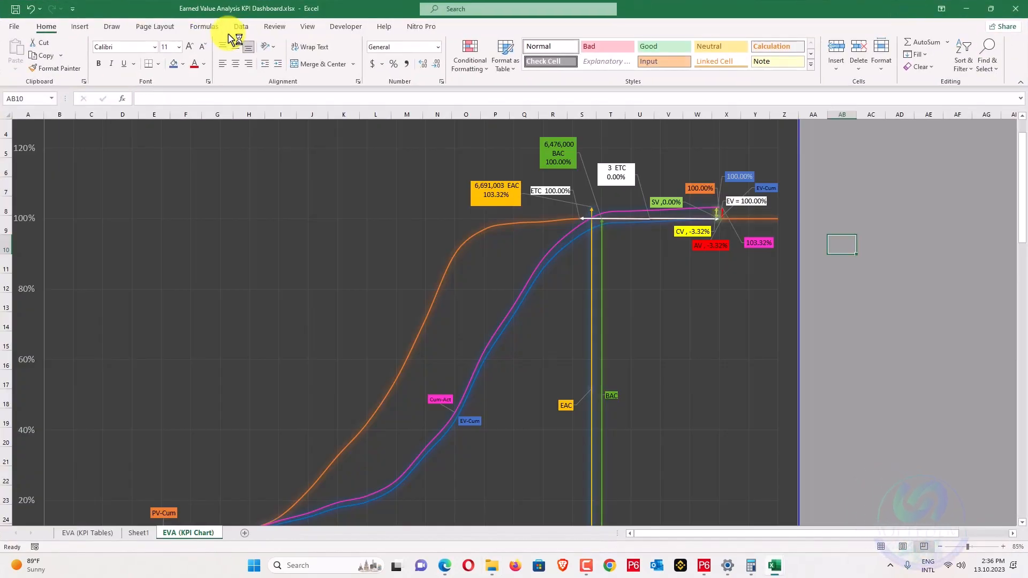
On EVA (KPI Tables), paste Book3's monthly PV, EV and AC values transposed into columns C–E.
click(76, 533)
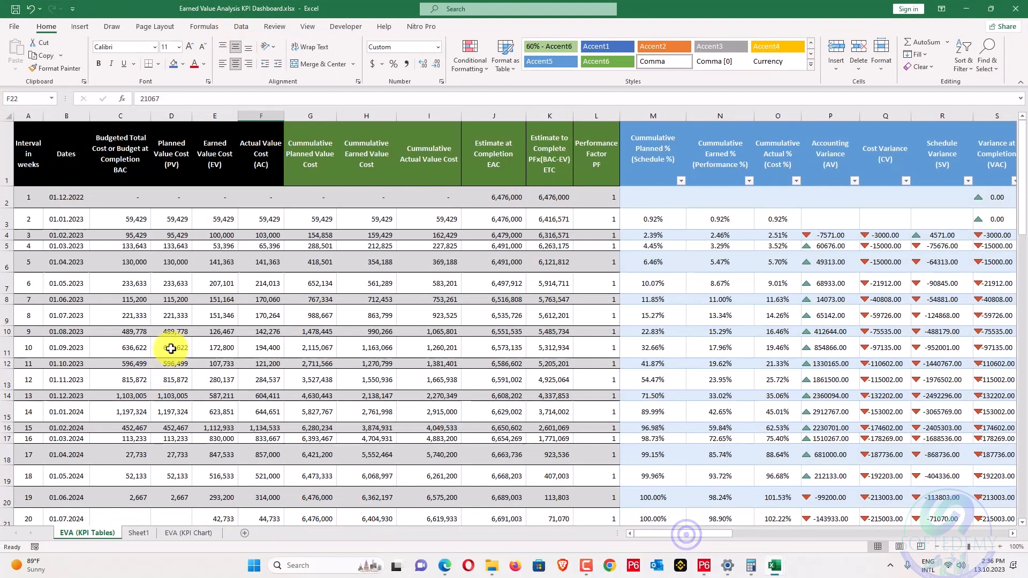
scroll(171, 348, down, 1)
scroll(171, 349, up, 1)
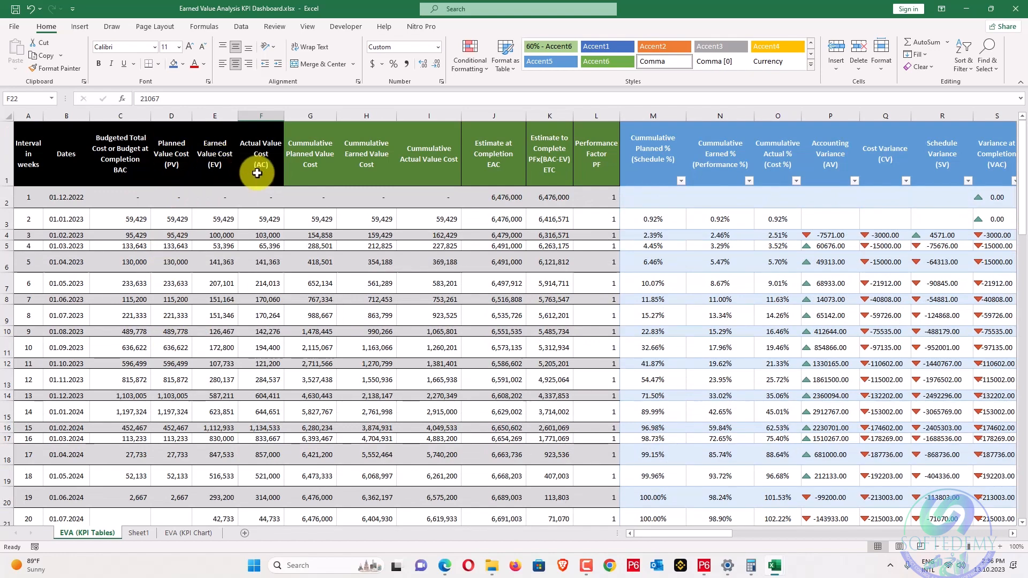
key(alt+Tab)
click(361, 199)
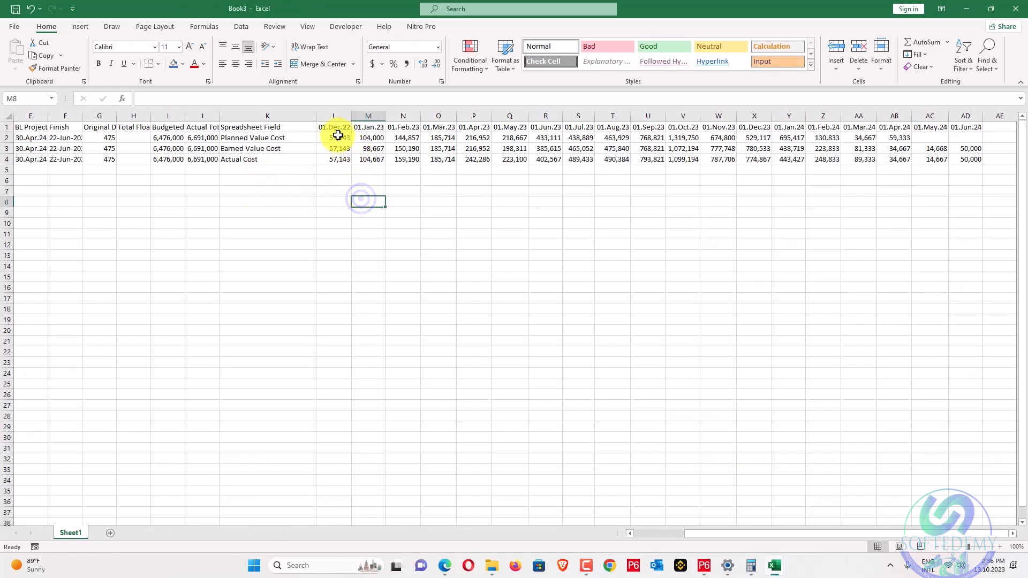
drag(337, 136, 525, 156)
key(alt+Tab)
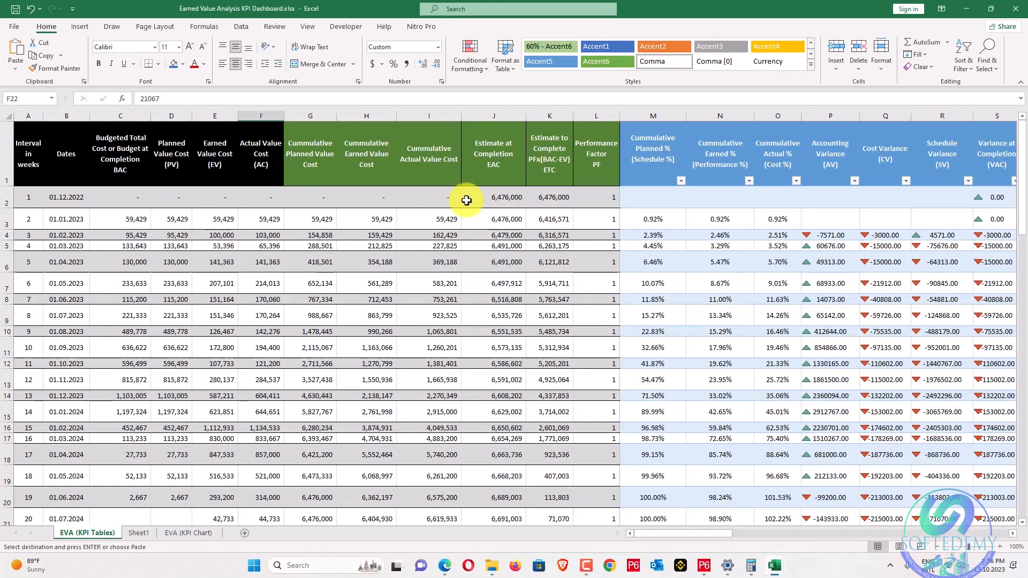
right_click(131, 219)
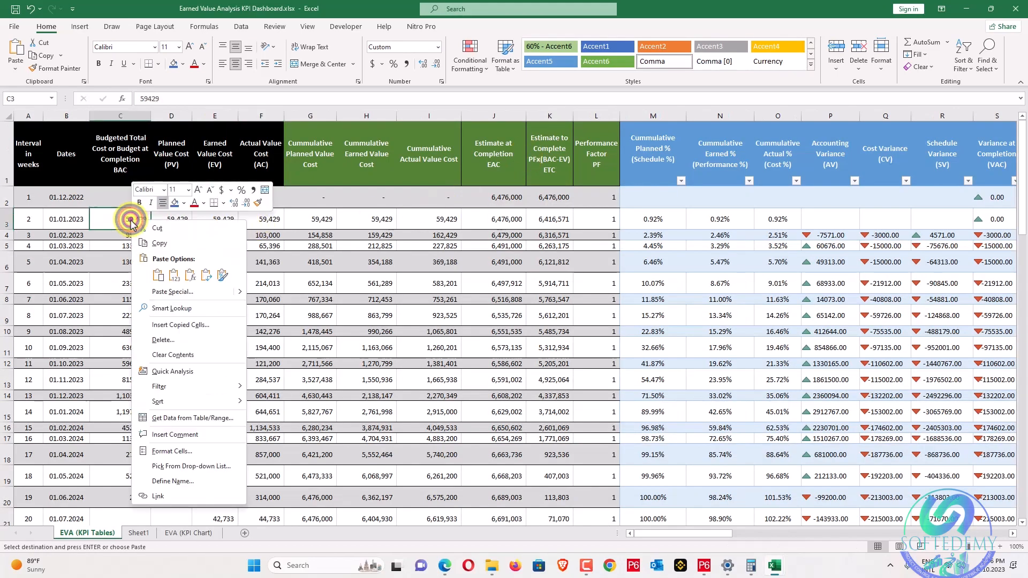
click(199, 292)
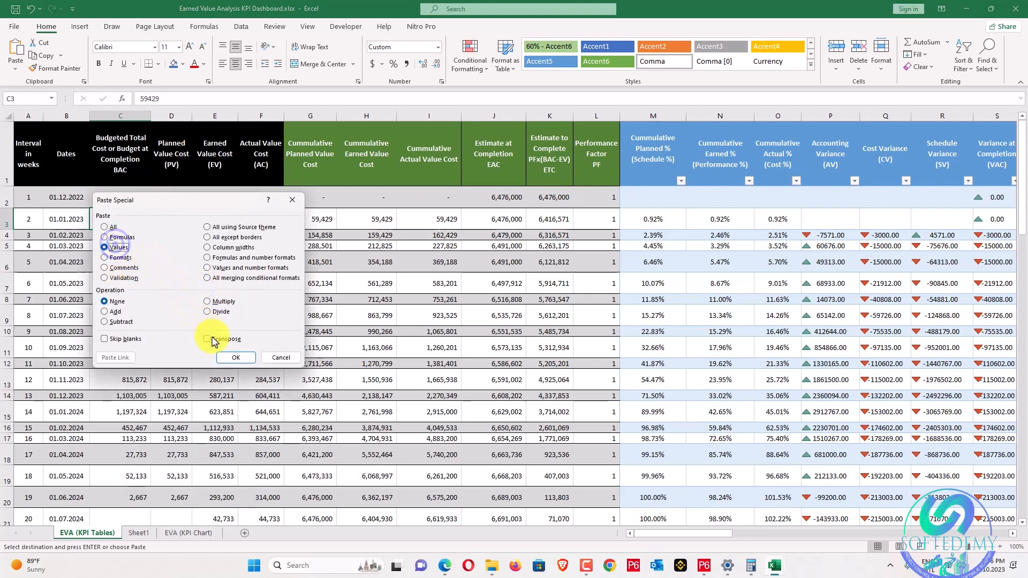
click(229, 363)
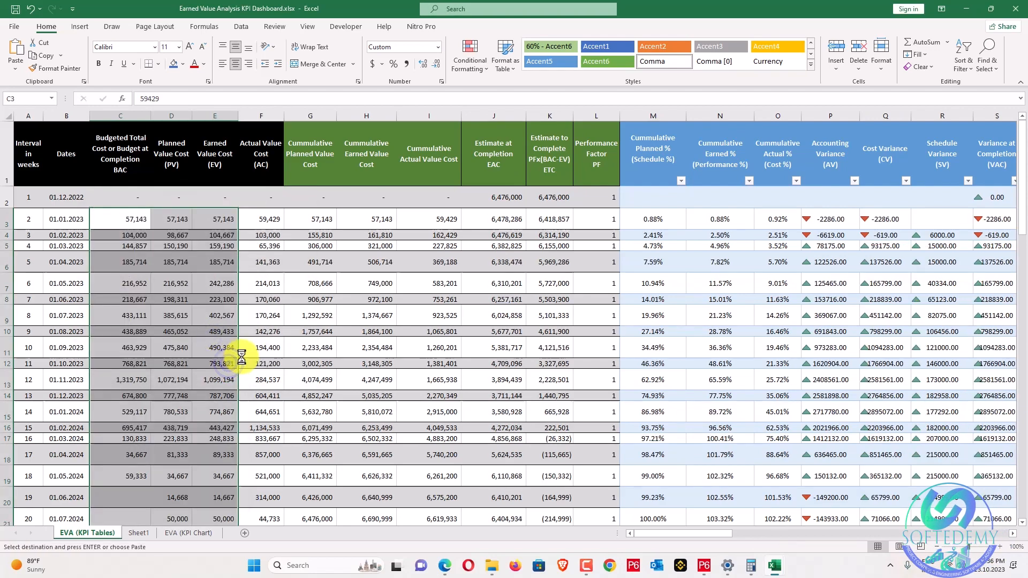
Clear the leftover old cost values in C22:E24.
scroll(241, 429, down, 4)
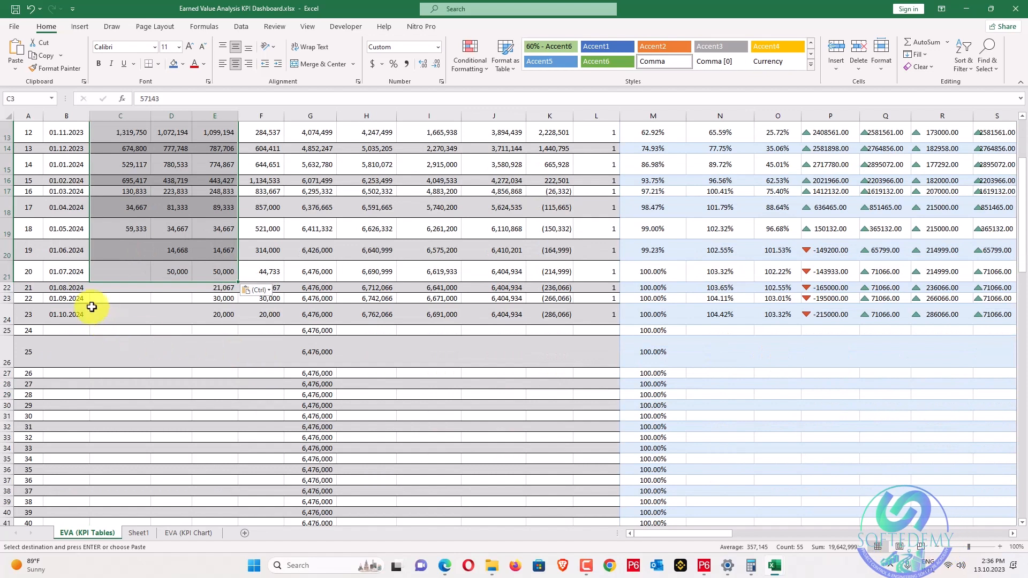
drag(148, 292, 218, 310)
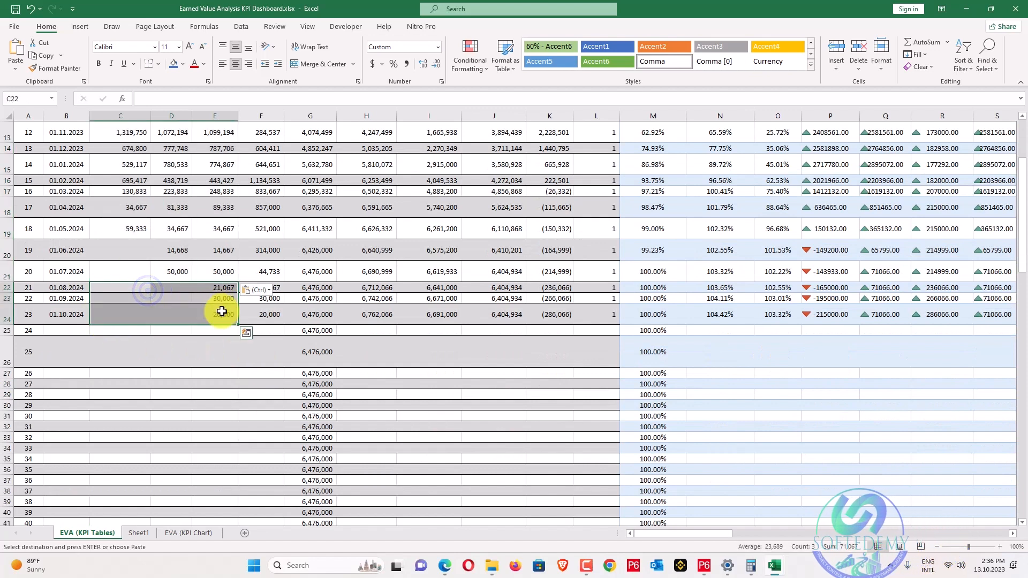
key(Delete)
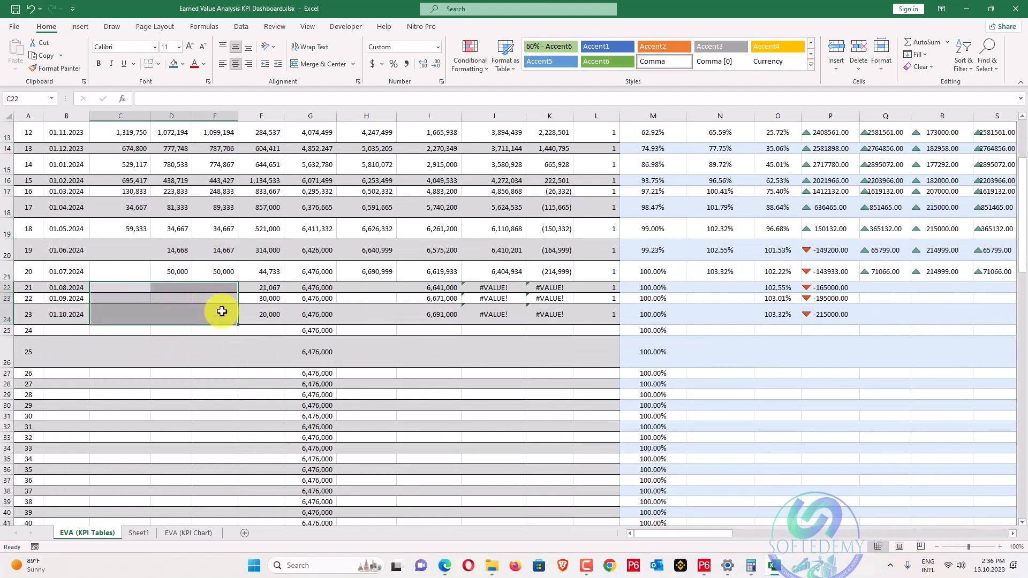
scroll(222, 311, up, 3)
Copy Book3's row of period dates and select the Dates column from B3 down.
key(alt+Tab)
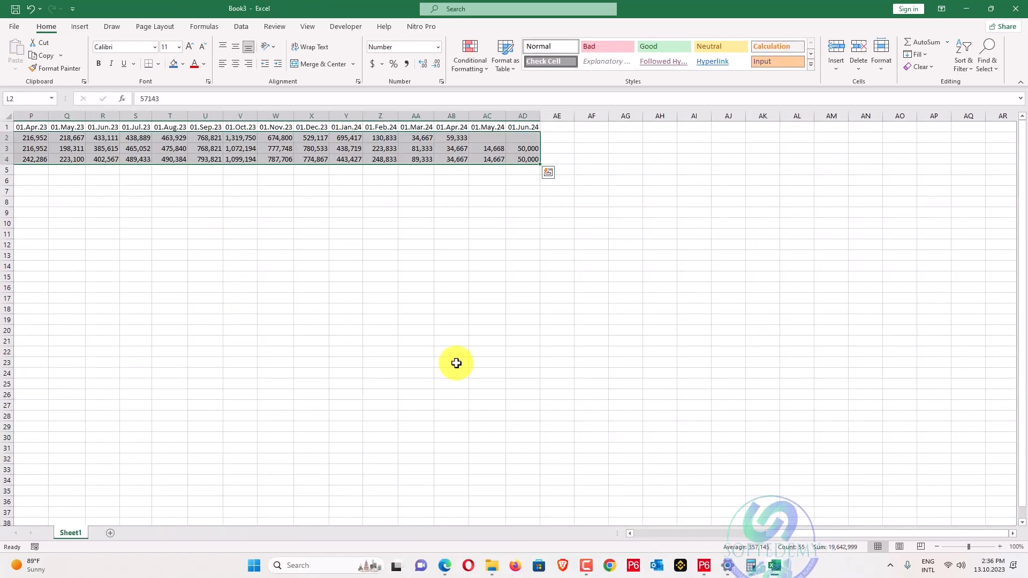
scroll(803, 535, left, 4)
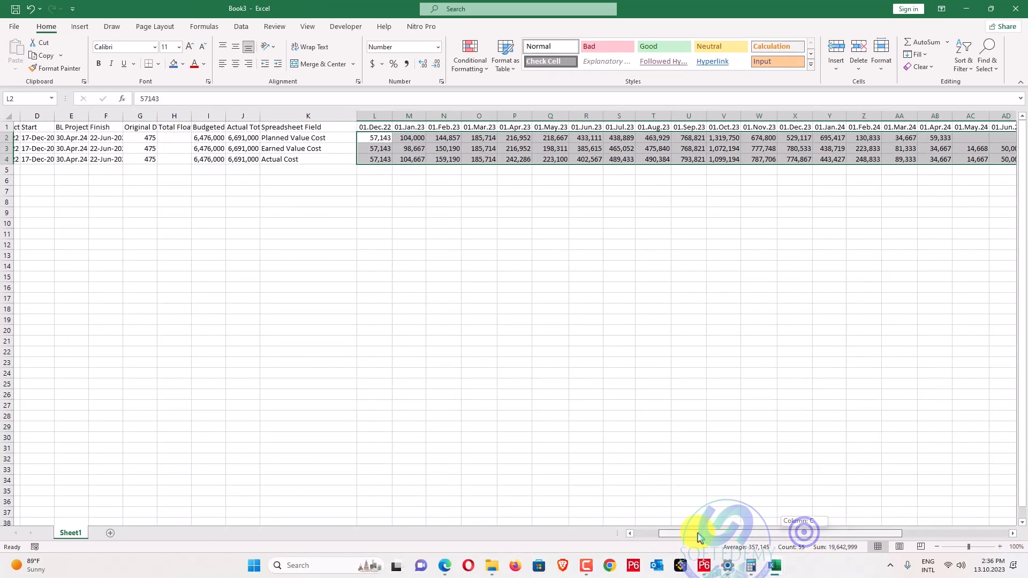
drag(374, 126, 869, 127)
key(ctrl+c)
key(alt+Tab)
scroll(154, 291, up, 3)
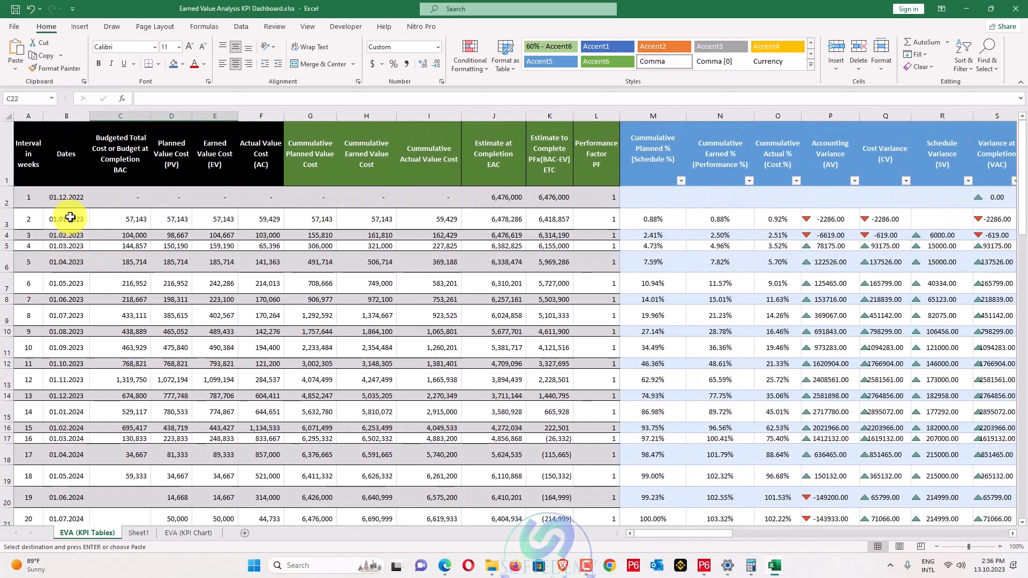
mouse_move(70, 217)
mouse_down()
mouse_move(76, 475)
mouse_move(87, 532)
mouse_move(116, 174)
mouse_move(107, 119)
mouse_move(78, 119)
mouse_move(69, 220)
mouse_move(65, 181)
mouse_move(71, 214)
mouse_up()
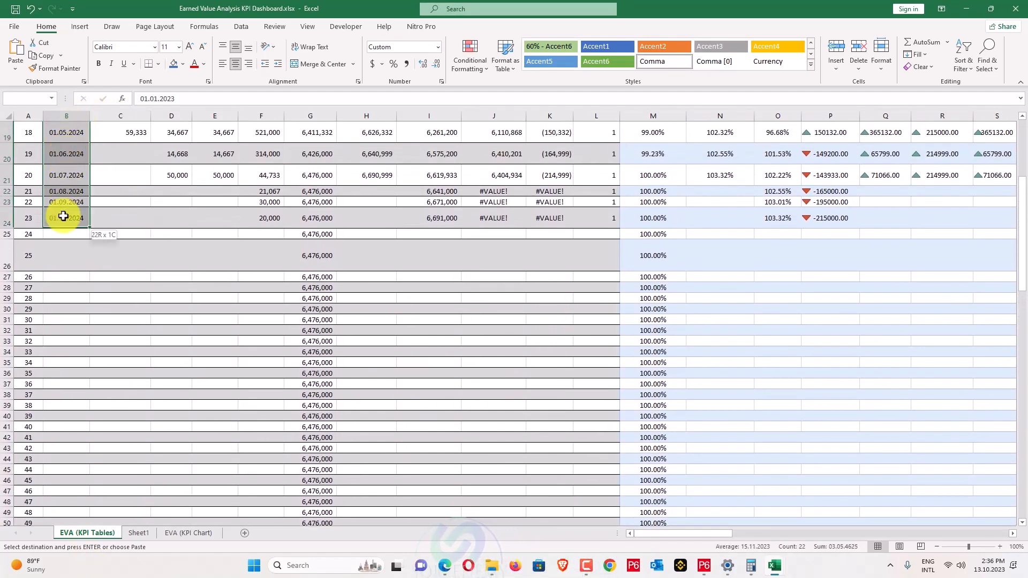
Paste the period dates as transposed values into B3 and delete the extra dates in B22:B24.
right_click(71, 215)
click(99, 285)
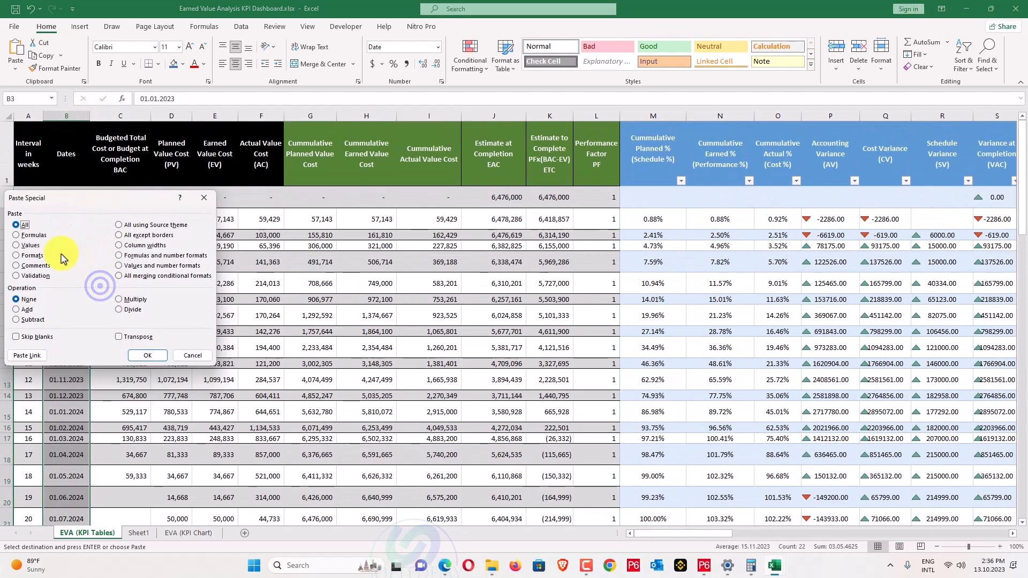
click(27, 245)
click(133, 337)
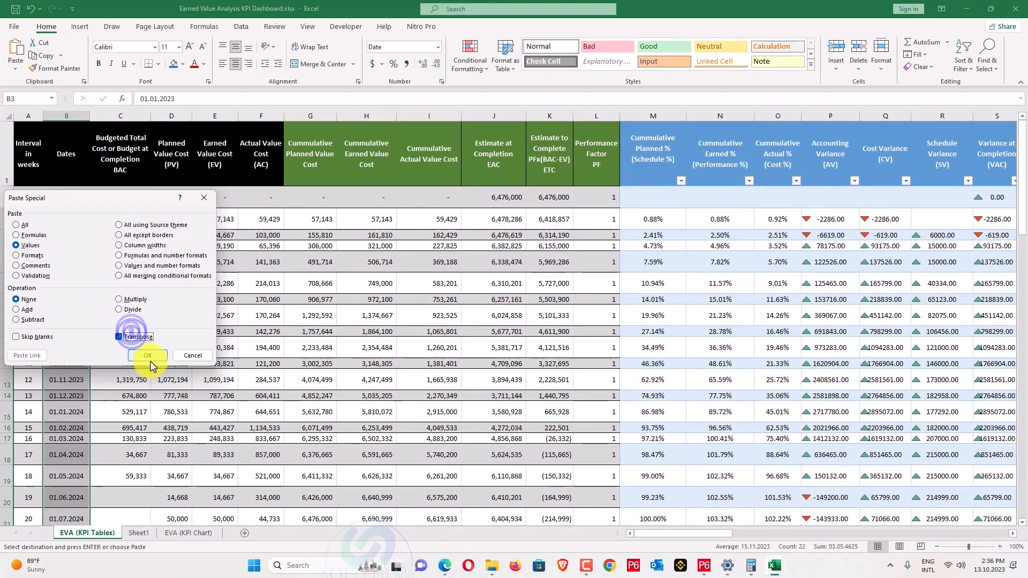
click(147, 356)
scroll(147, 359, down, 5)
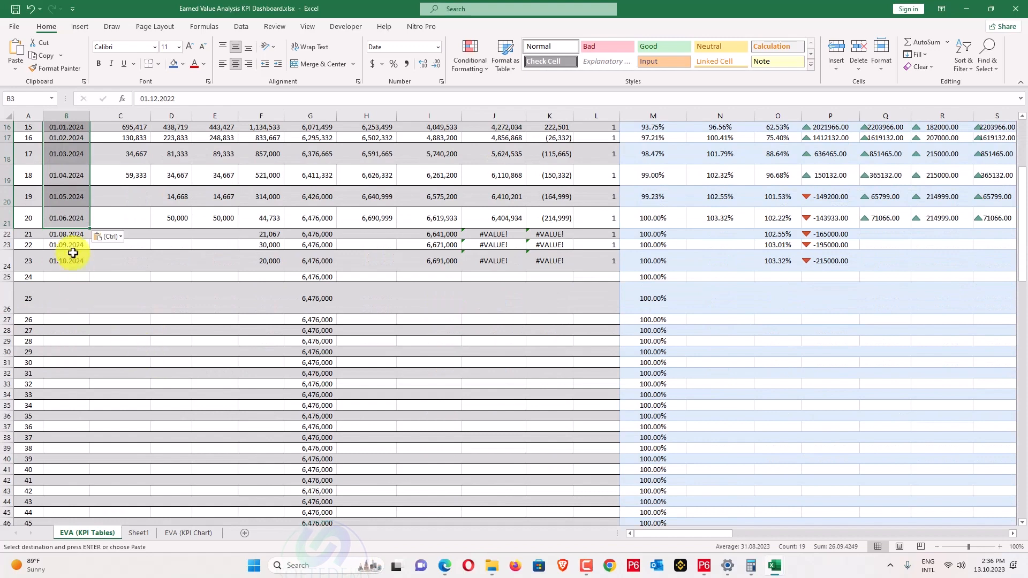
drag(73, 235, 71, 256)
key(Delete)
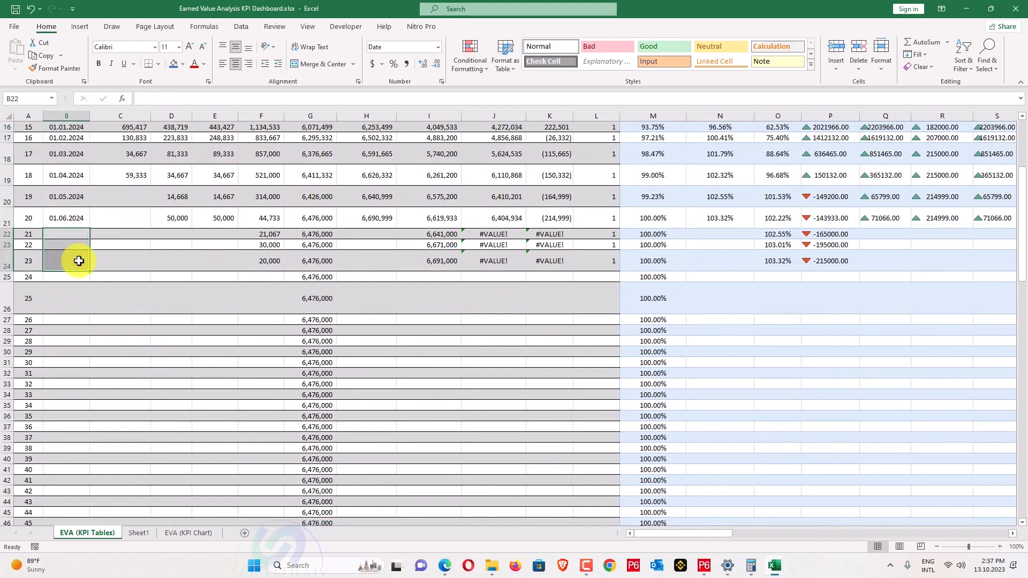
scroll(81, 264, up, 5)
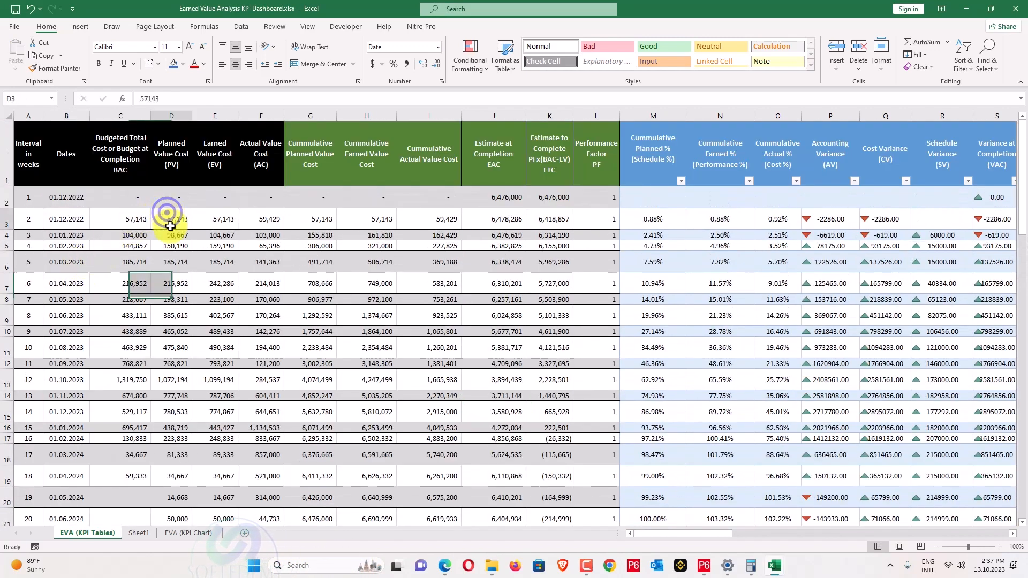
Copy the Planned Value figures and paste them as values into the BAC column at C3.
drag(162, 524, 168, 461)
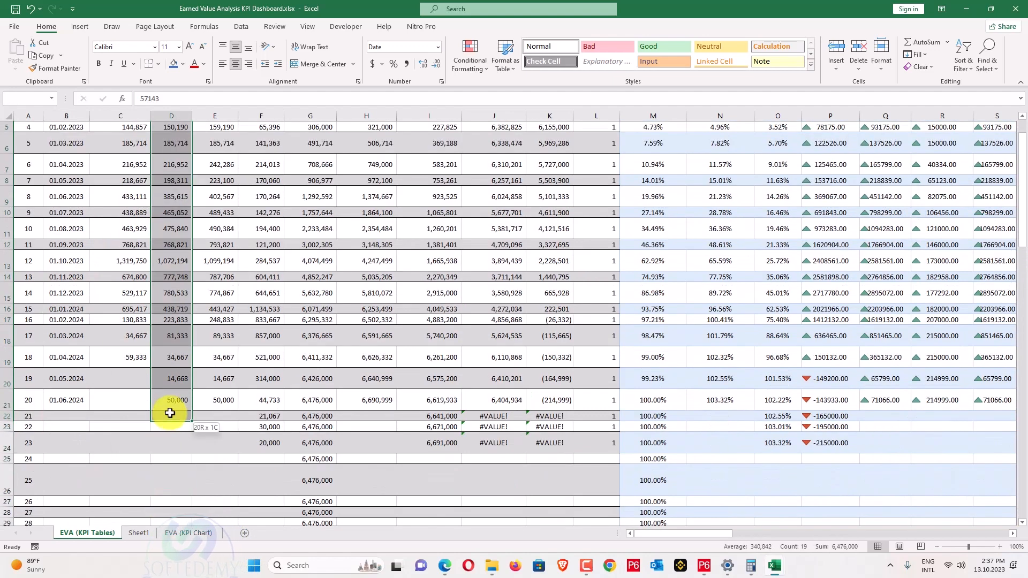
drag(170, 413, 172, 407)
key(ctrl+c)
scroll(134, 351, up, 2)
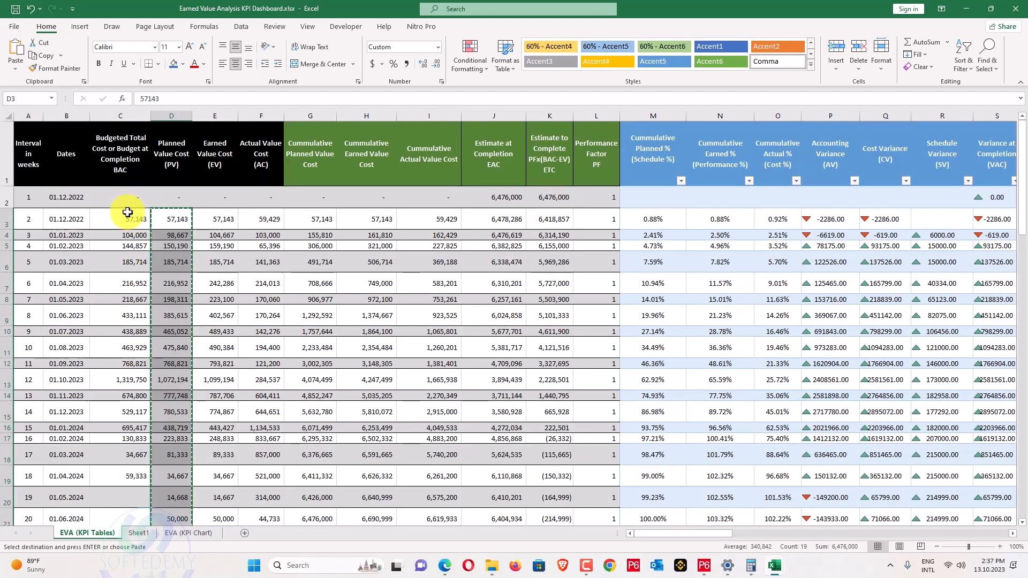
right_click(128, 212)
click(172, 267)
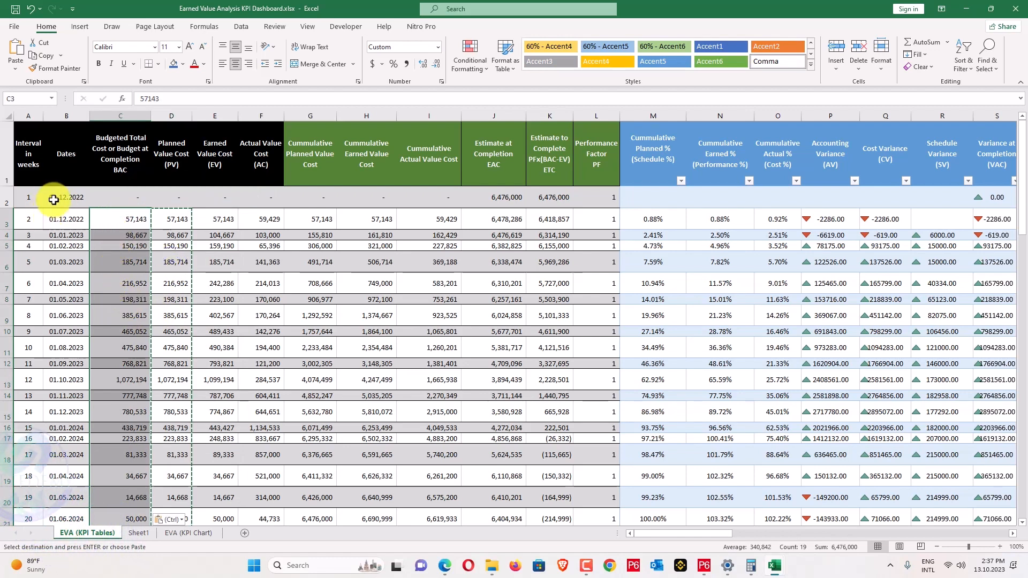
key(alt+Tab)
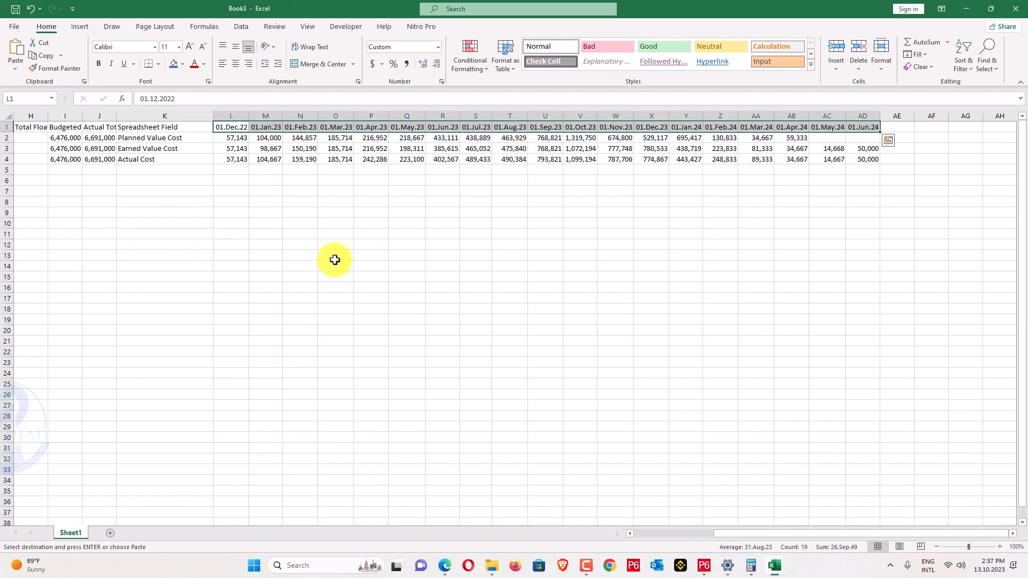
key(alt+Tab)
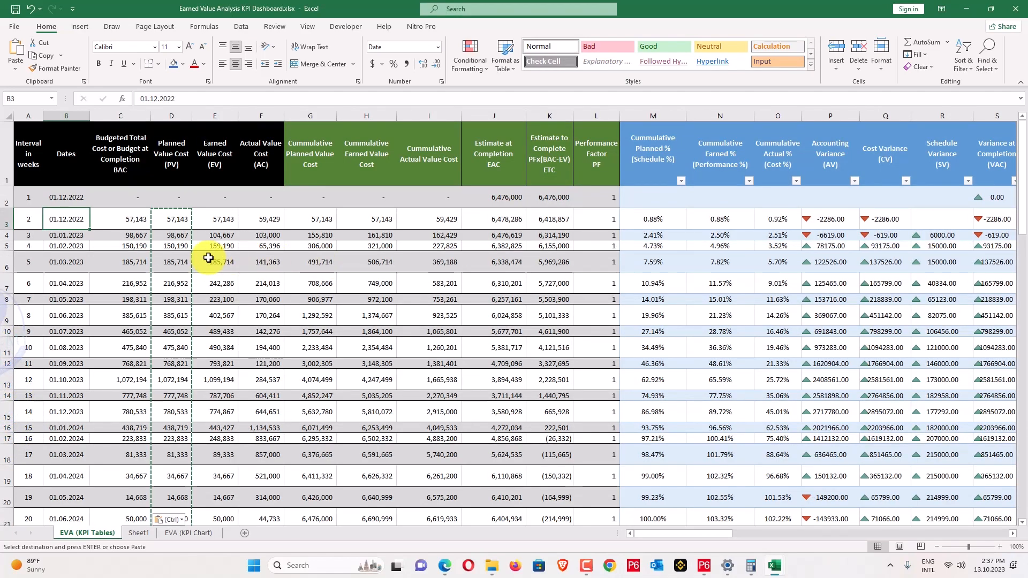
Edit the B2 date to 01.11.2022 and view the replotted EVA (KPI Chart) sheet.
double_click(65, 198)
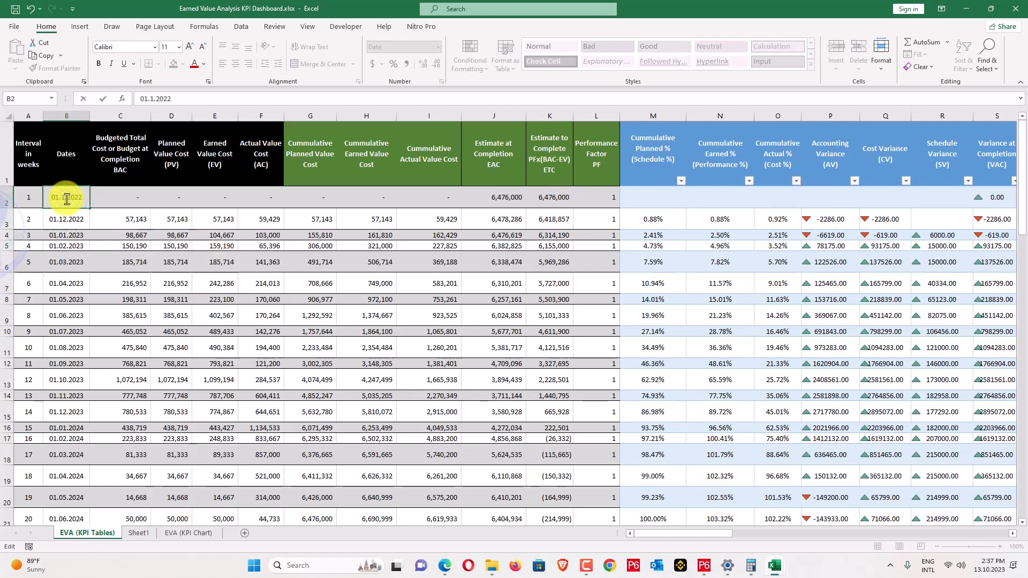
scroll(318, 348, down, 3)
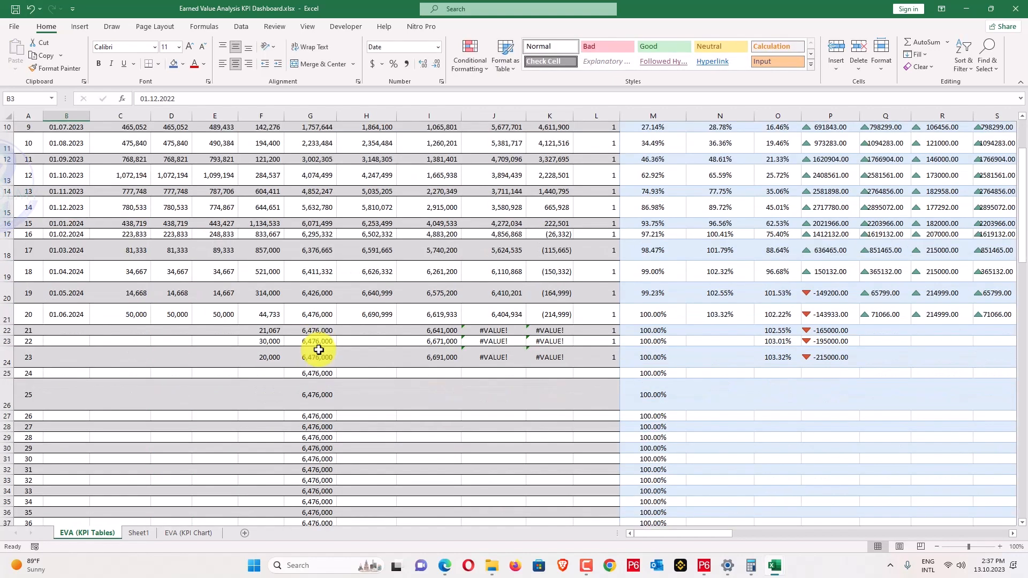
scroll(317, 342, up, 3)
scroll(39, 232, down, 3)
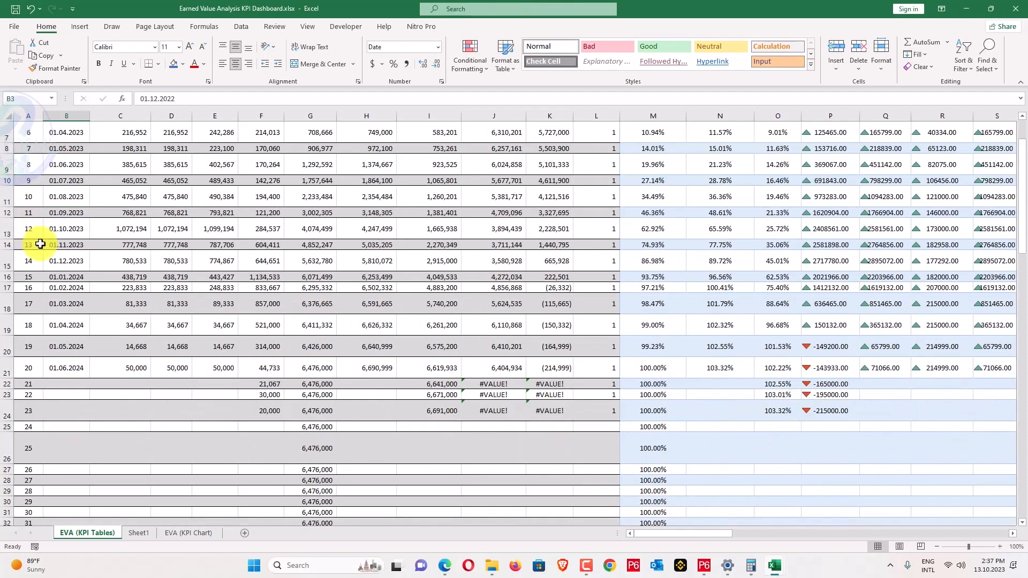
scroll(37, 206, up, 2)
scroll(39, 421, up, 1)
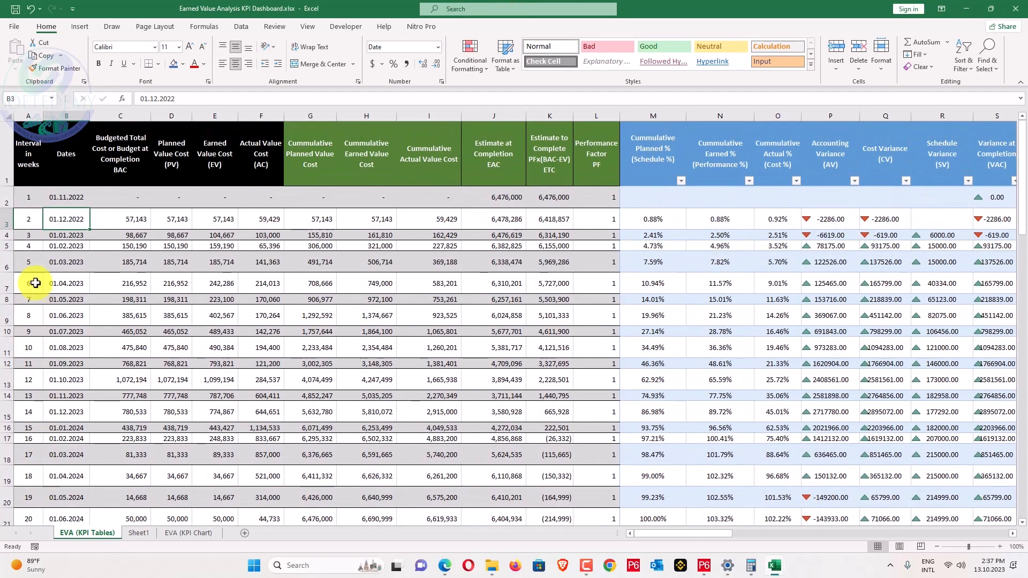
scroll(31, 375, down, 3)
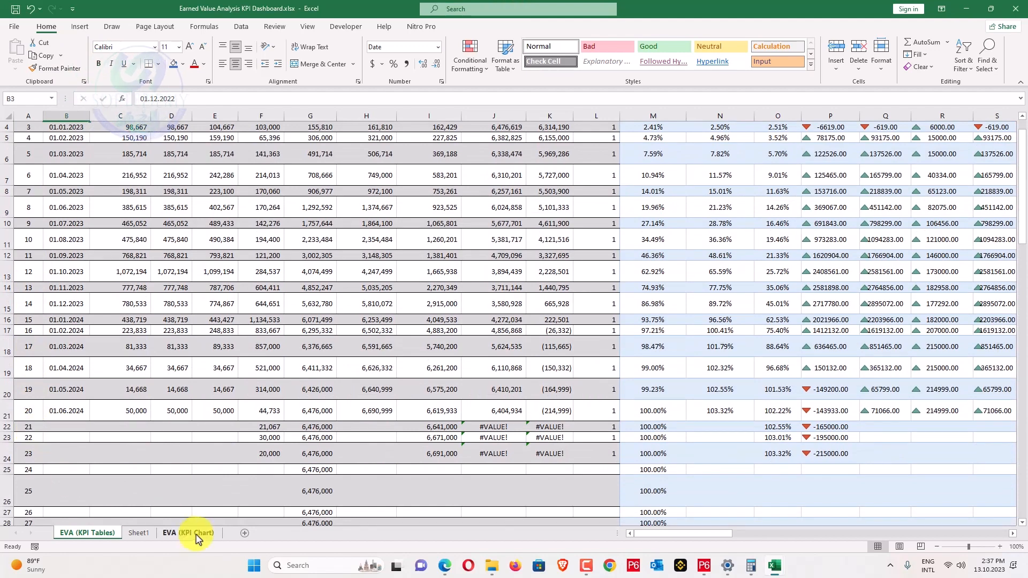
click(190, 532)
scroll(349, 354, down, 3)
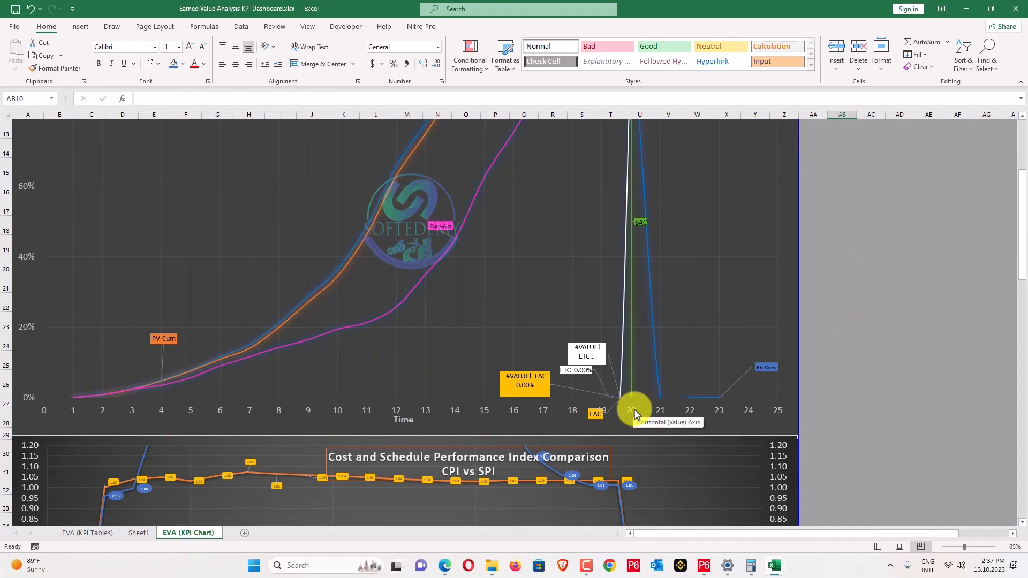
Check the cumulative EVA chart's EAC label, then return to the EVA (KPI Tables) sheet.
scroll(636, 414, up, 5)
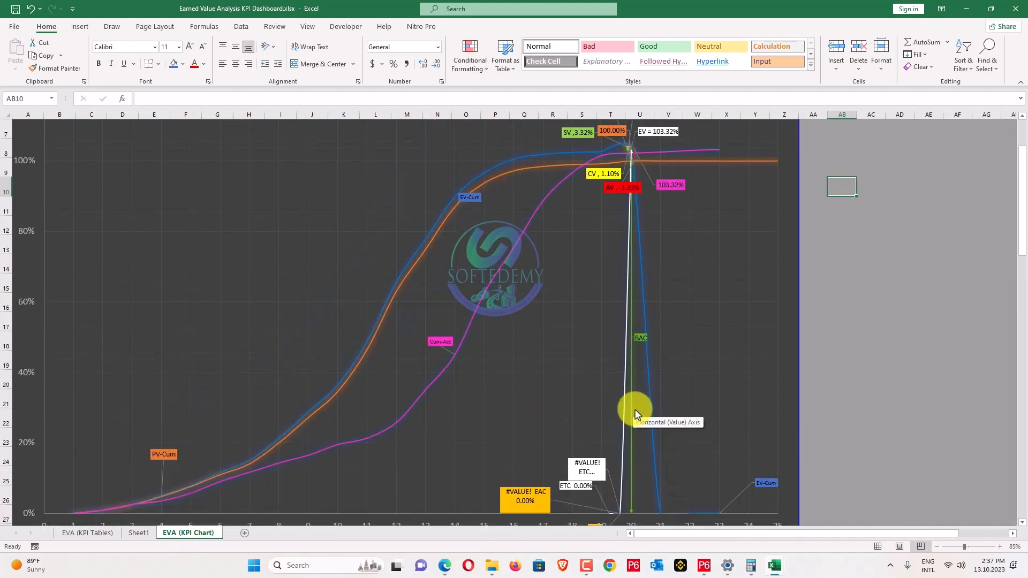
scroll(636, 414, down, 3)
scroll(636, 414, down, 1)
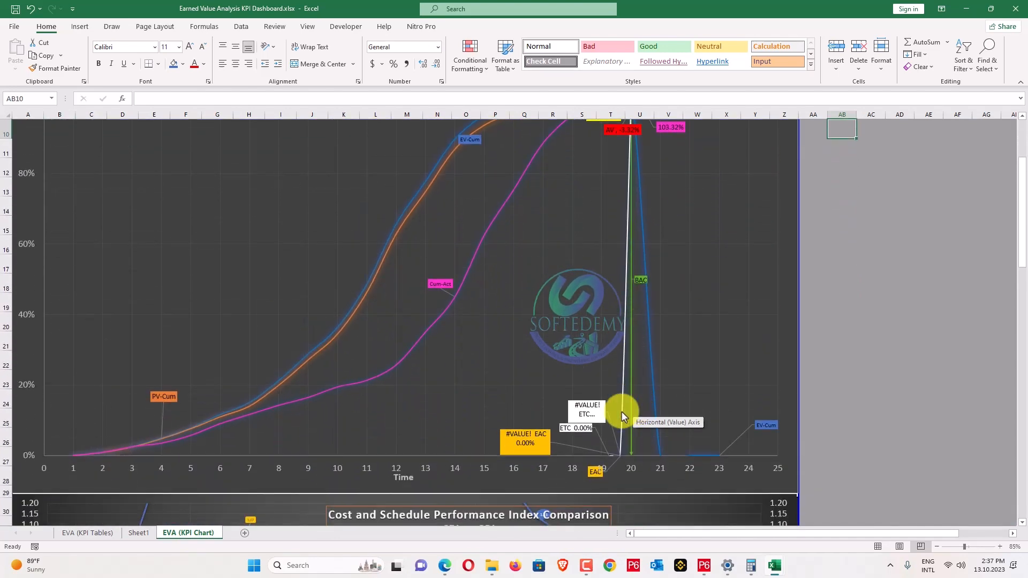
click(525, 433)
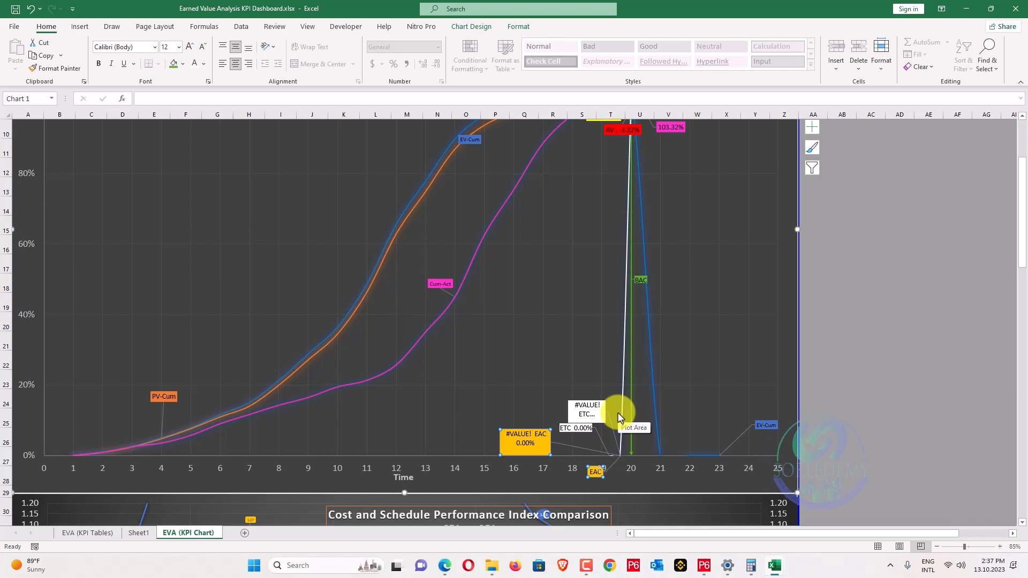
scroll(620, 417, up, 2)
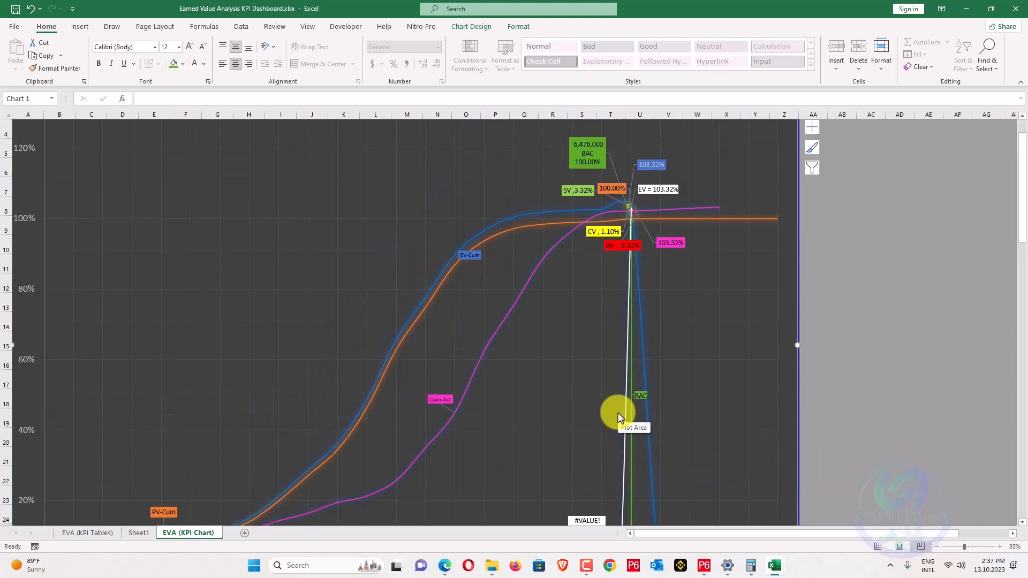
scroll(620, 417, down, 3)
click(92, 534)
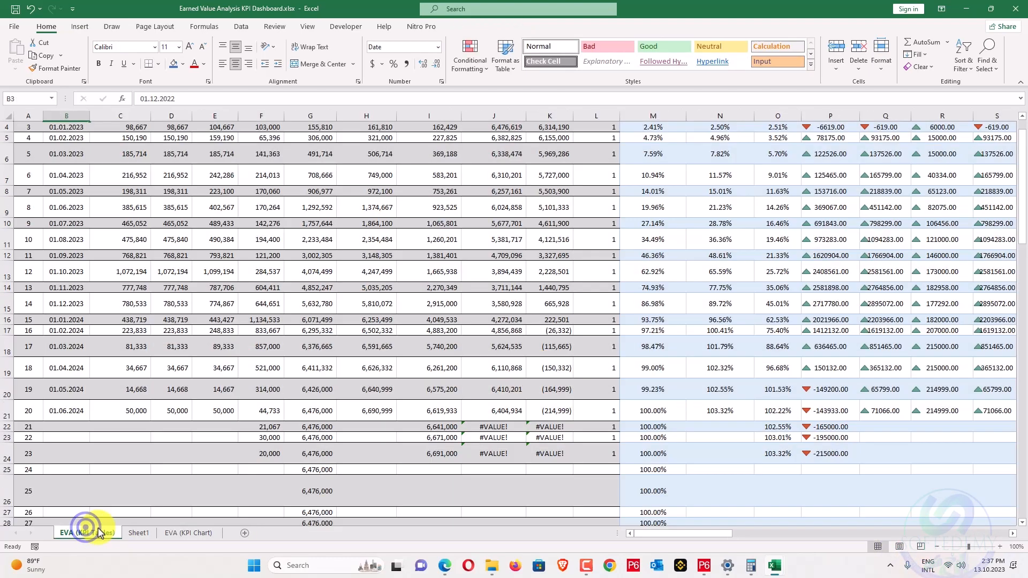
Re-commit the AL13 formula and inspect the formula in AF15.
drag(731, 534, 1017, 520)
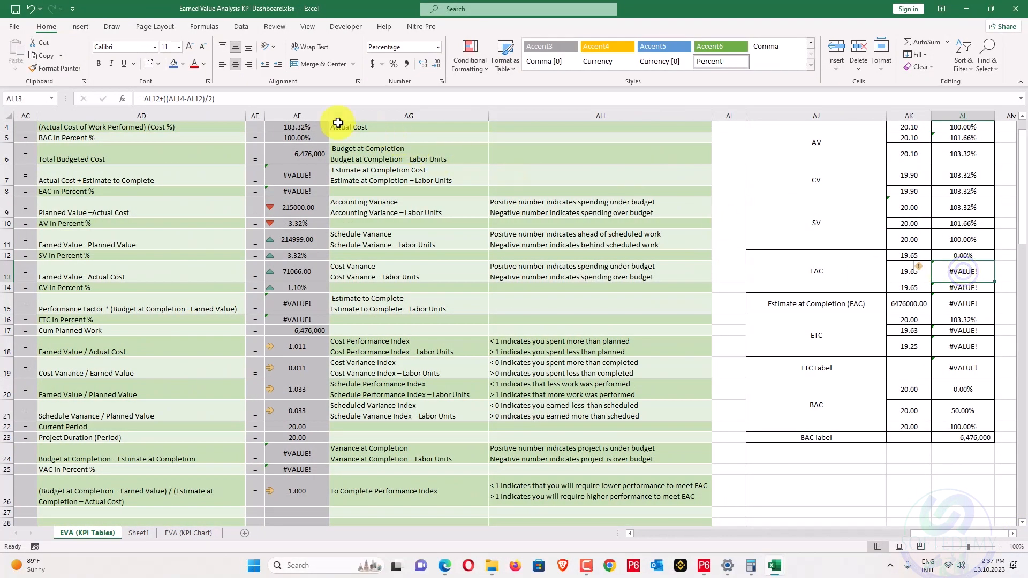
click(266, 97)
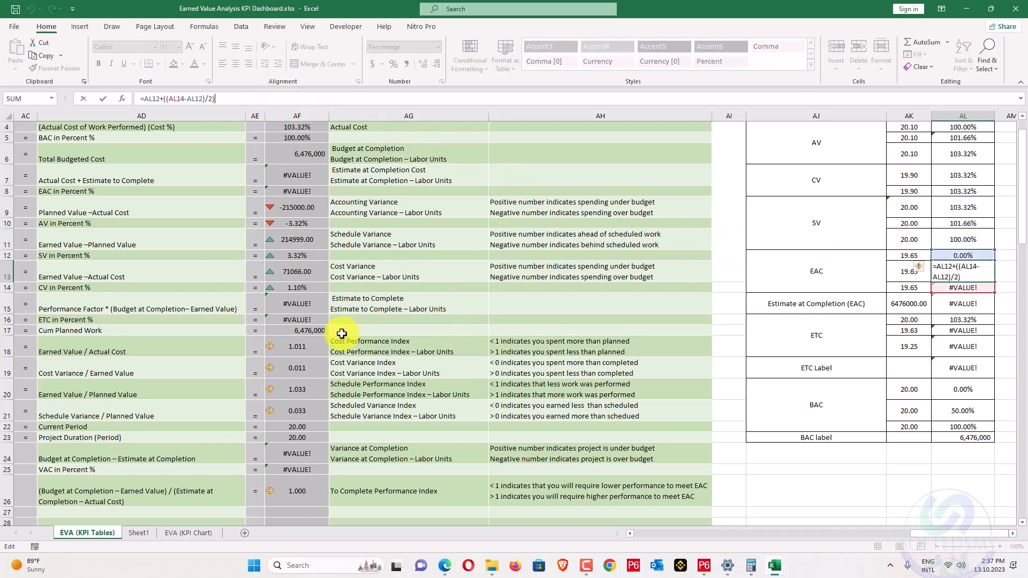
key(Return)
click(294, 308)
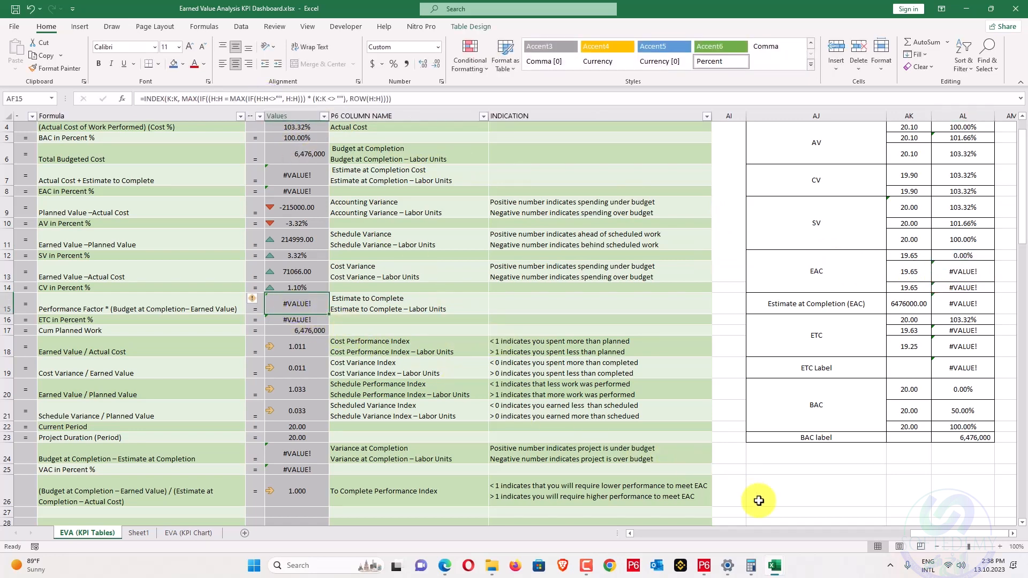
Inspect the J21, J22 and K22 formulas behind the #VALUE! results, leaving them unchanged.
drag(870, 537, 689, 519)
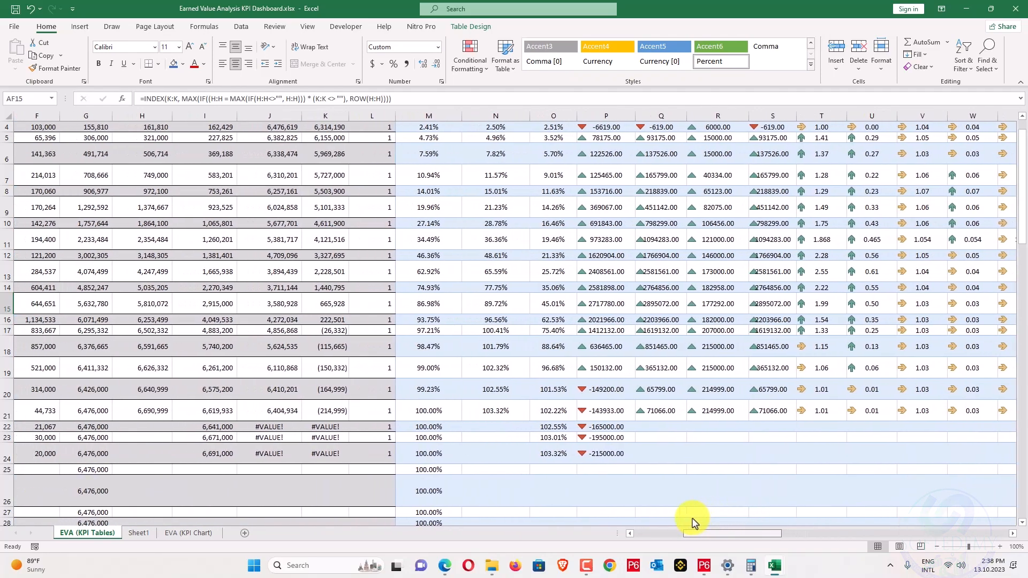
click(278, 417)
click(219, 97)
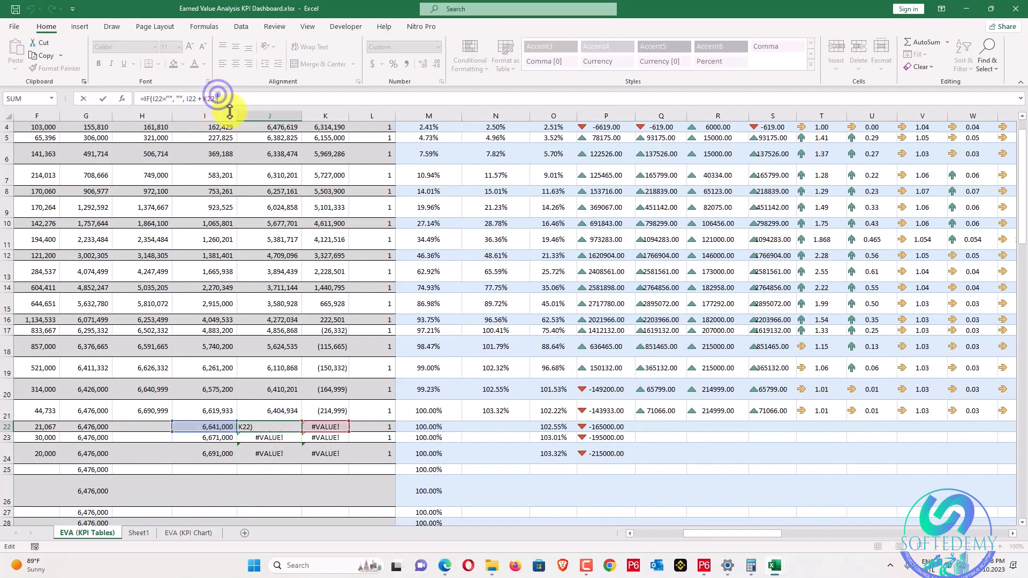
key(Escape)
click(327, 427)
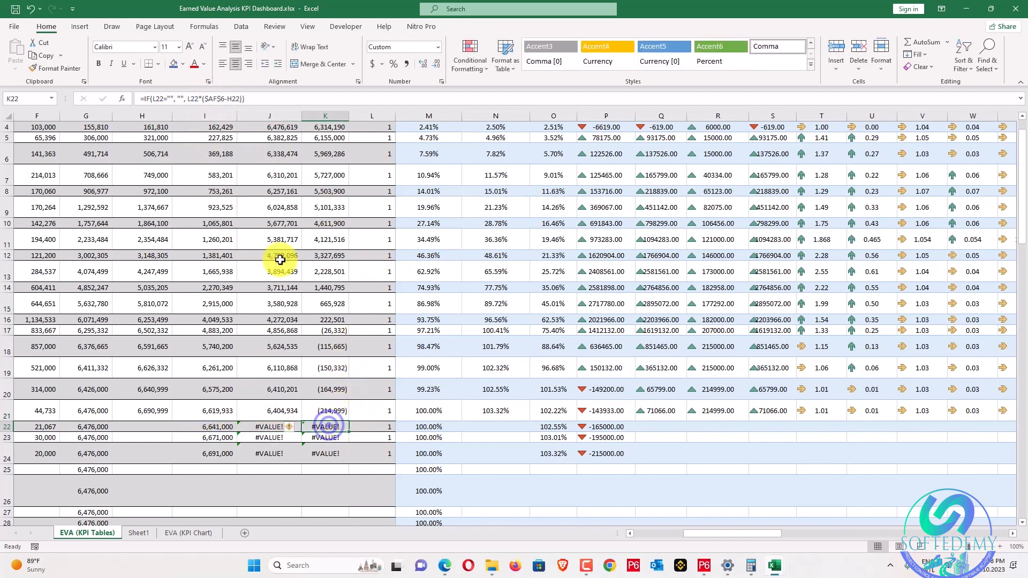
click(288, 95)
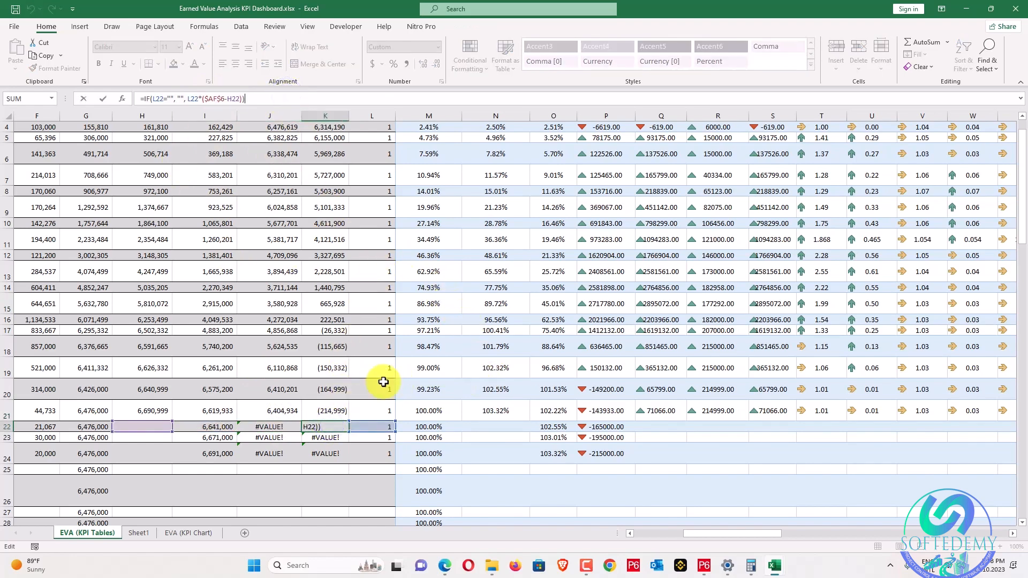
key(Escape)
scroll(455, 479, up, 1)
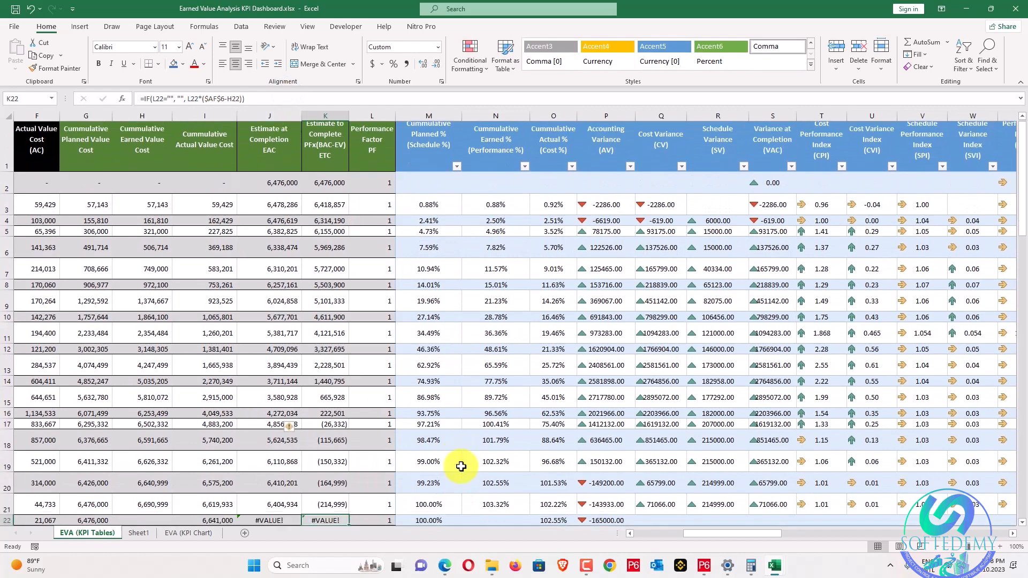
scroll(459, 472, down, 1)
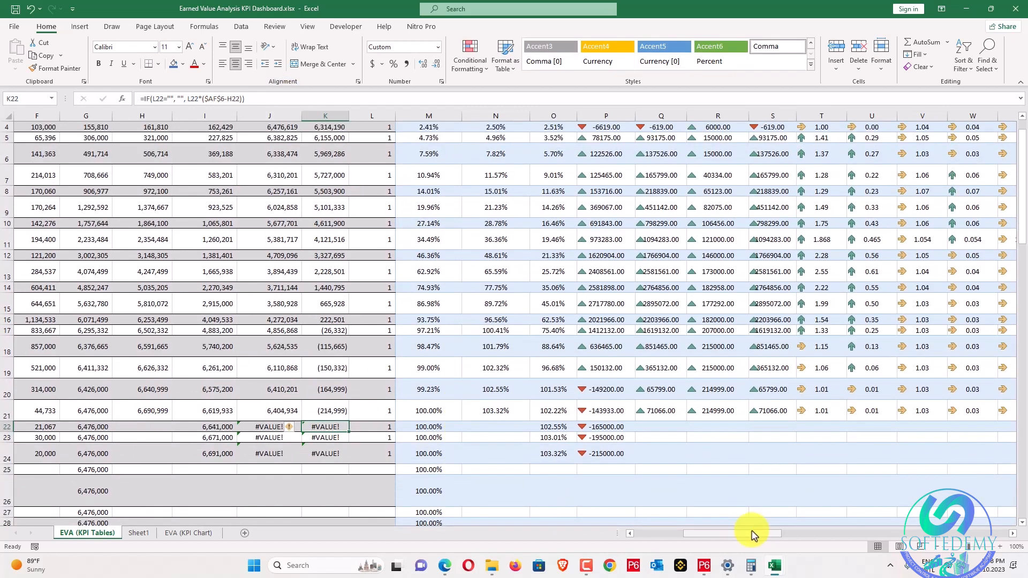
drag(752, 534, 691, 537)
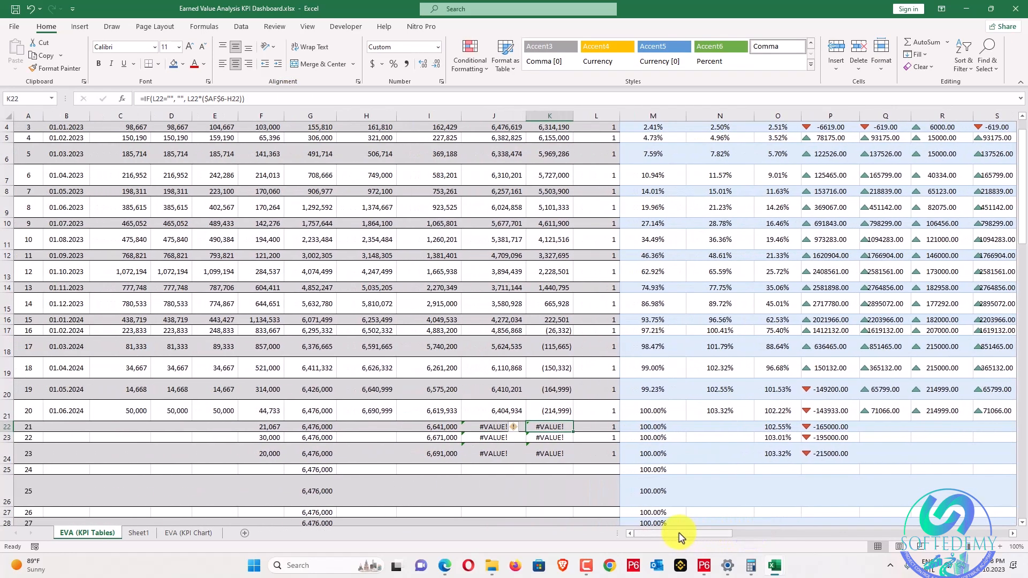
scroll(394, 438, up, 1)
scroll(394, 437, down, 1)
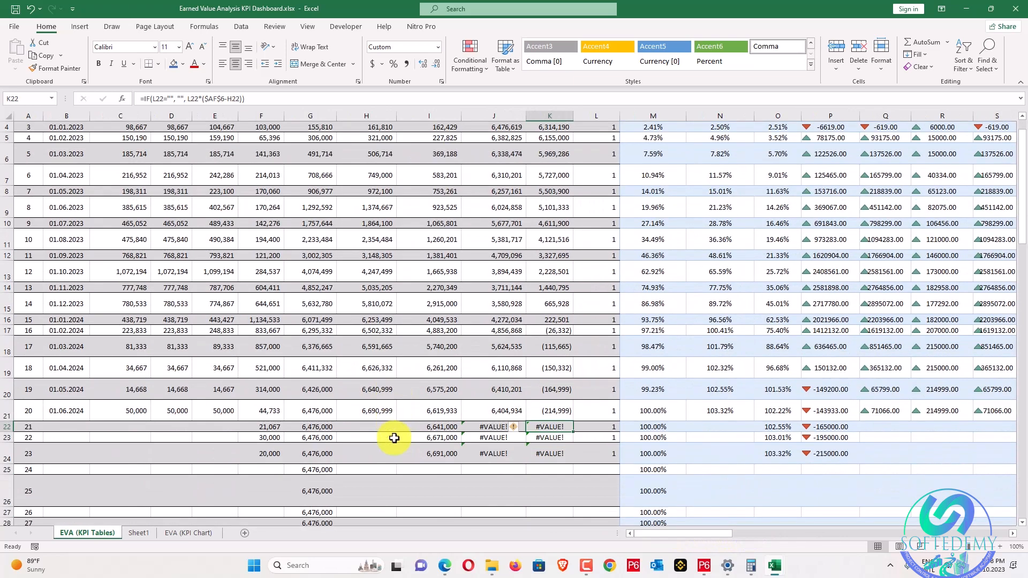
scroll(385, 410, up, 1)
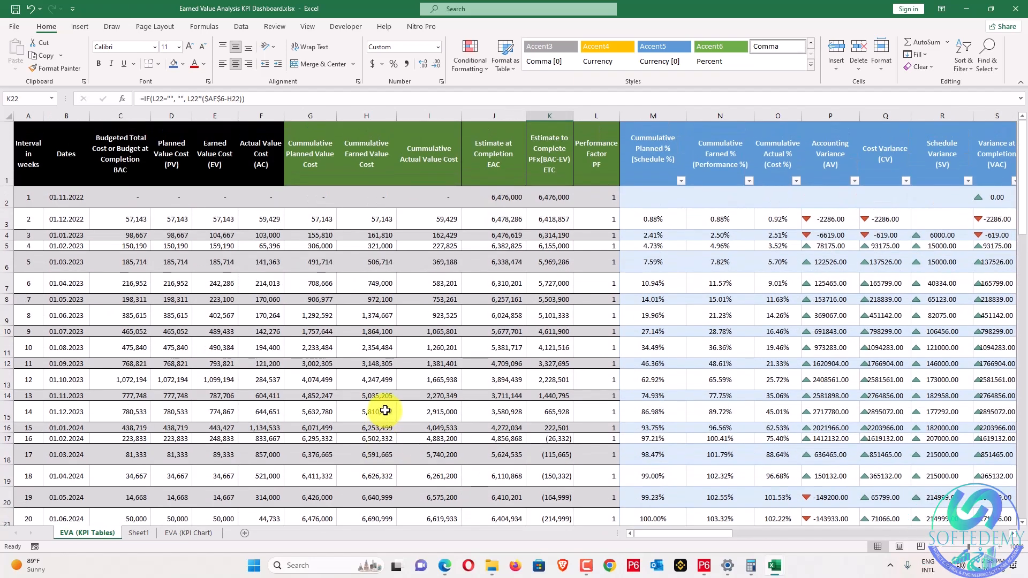
scroll(386, 411, down, 1)
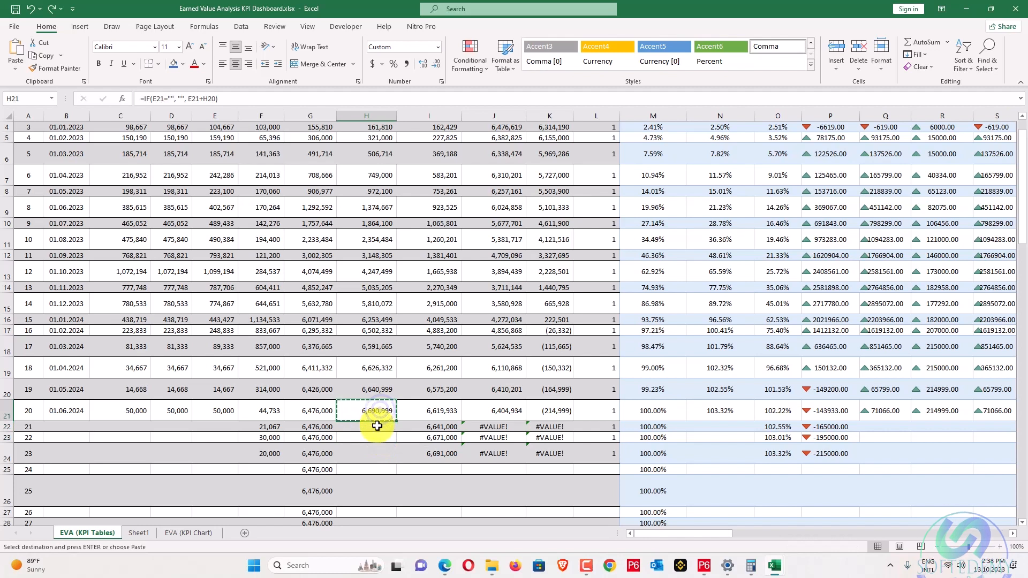
Paste the copied cumulative earned formula into H22:H24, leaving ETC at (214,999) instead of #VALUE!
right_click(377, 447)
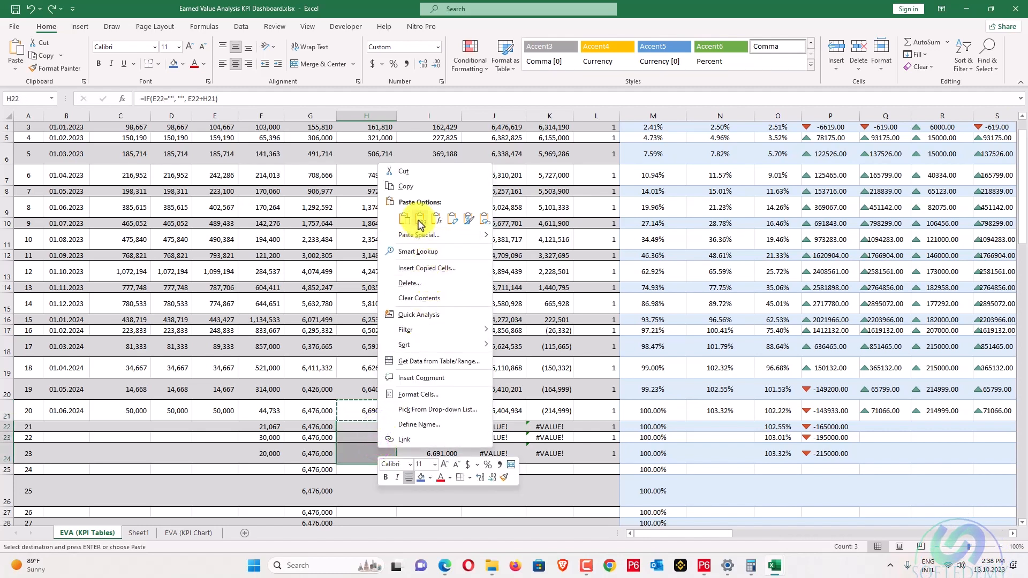
click(419, 219)
click(423, 300)
key(Escape)
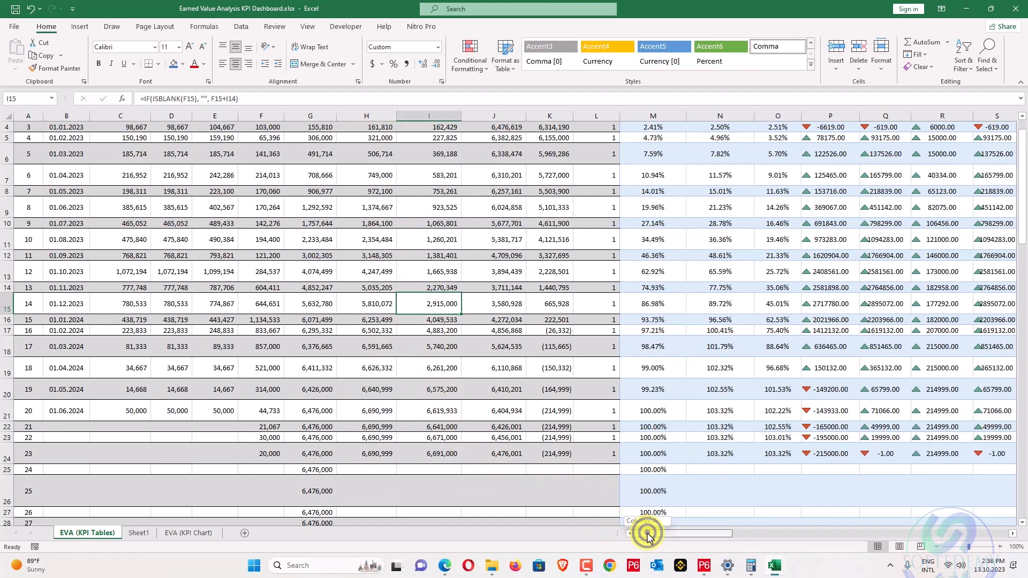
drag(647, 535, 676, 537)
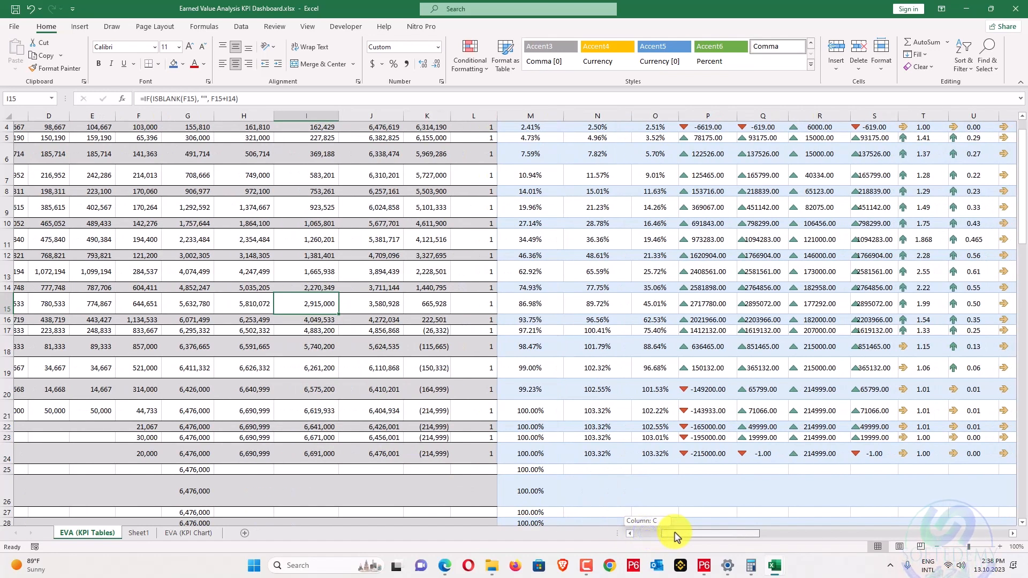
drag(676, 537, 678, 535)
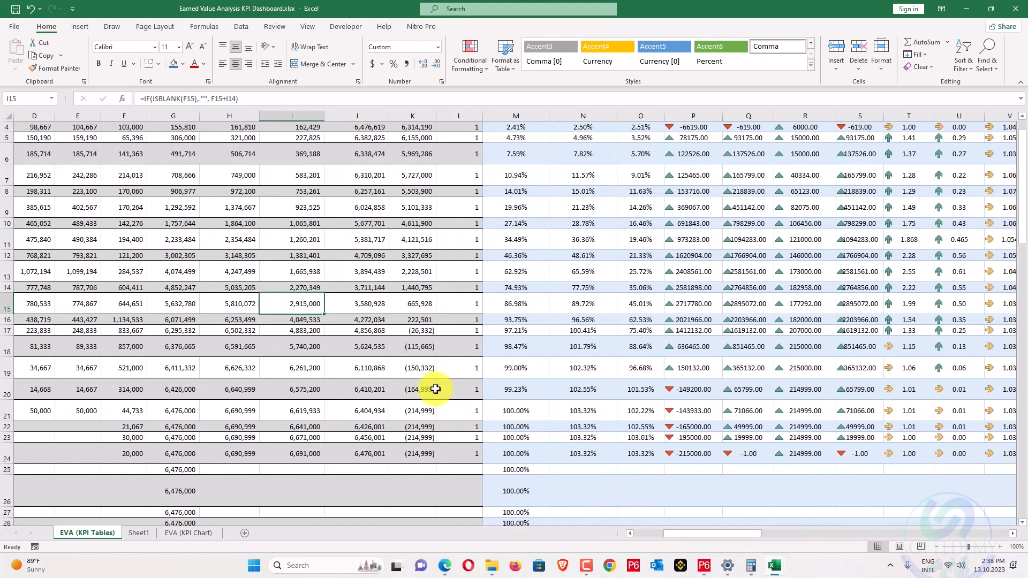
scroll(407, 376, up, 1)
scroll(407, 376, down, 2)
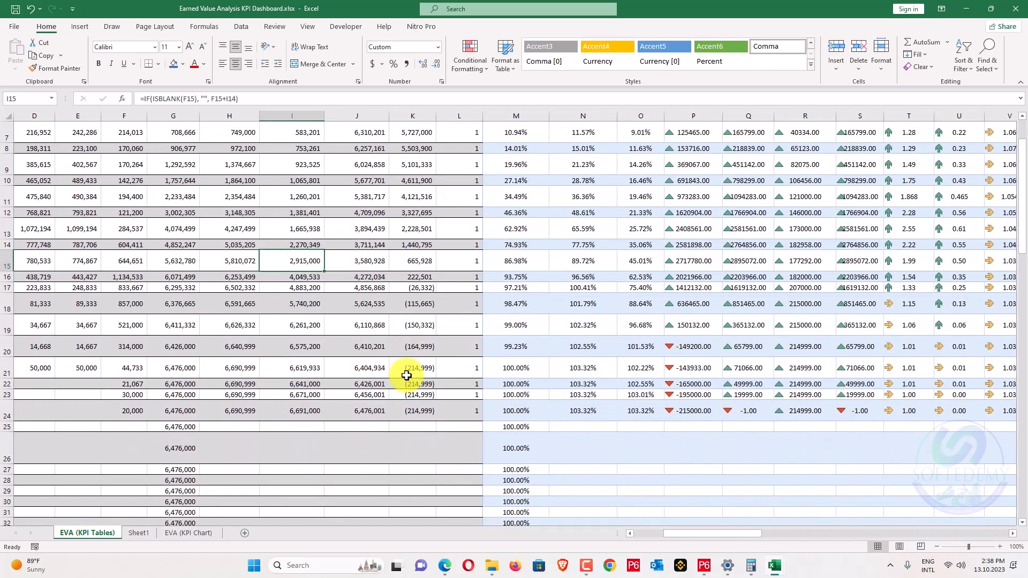
scroll(407, 375, up, 2)
scroll(407, 375, down, 1)
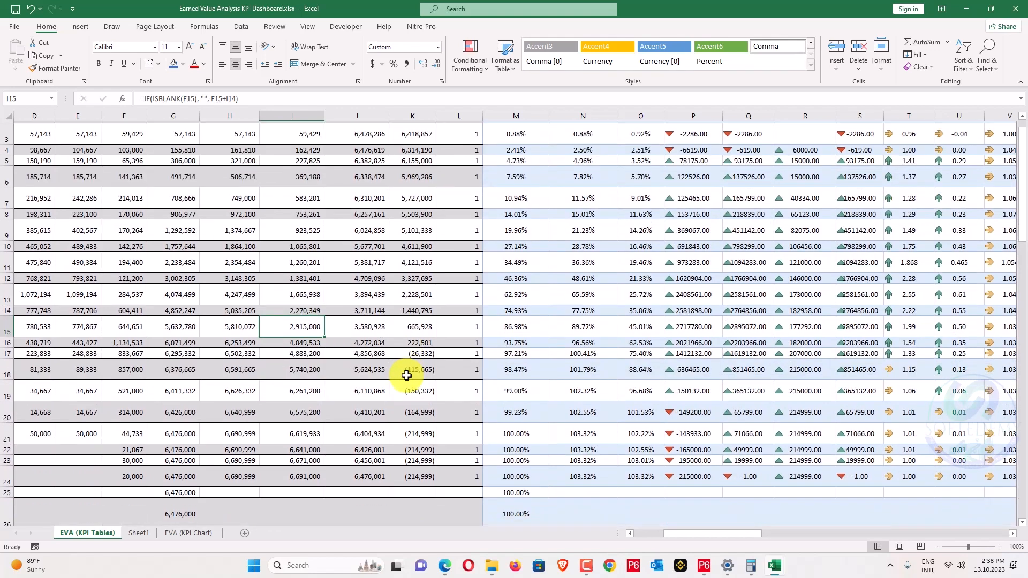
scroll(406, 375, down, 1)
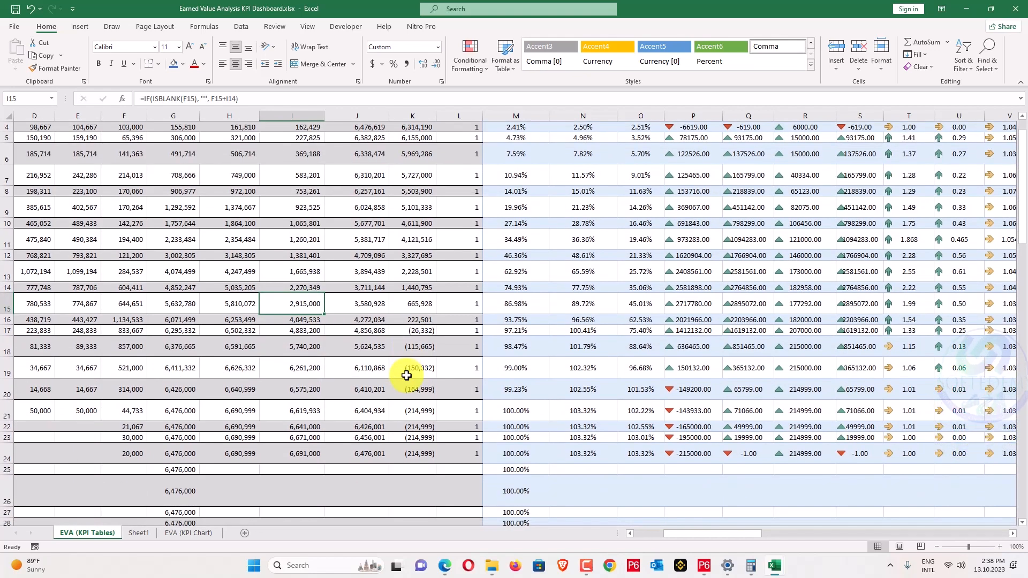
click(228, 395)
click(257, 102)
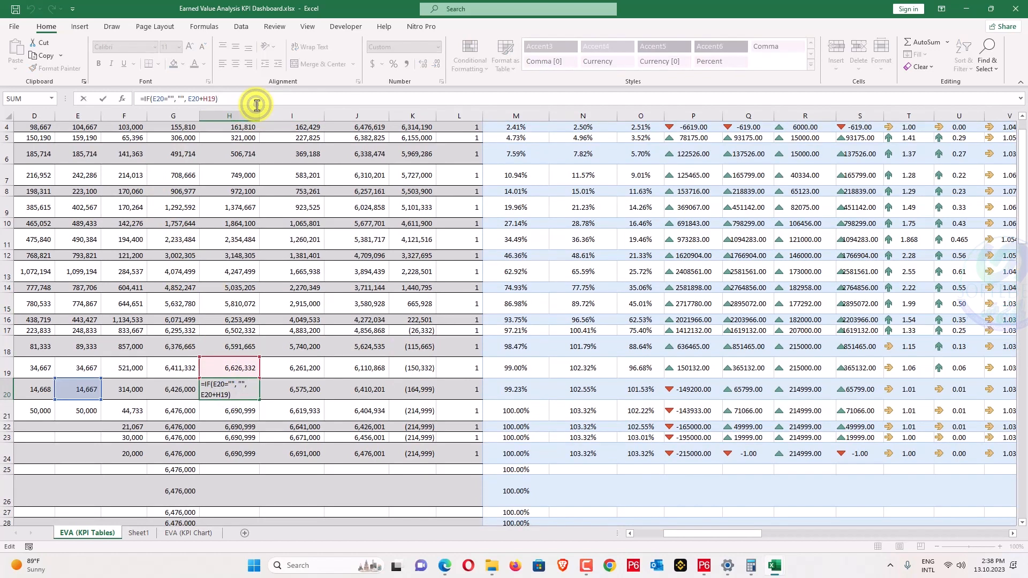
key(Escape)
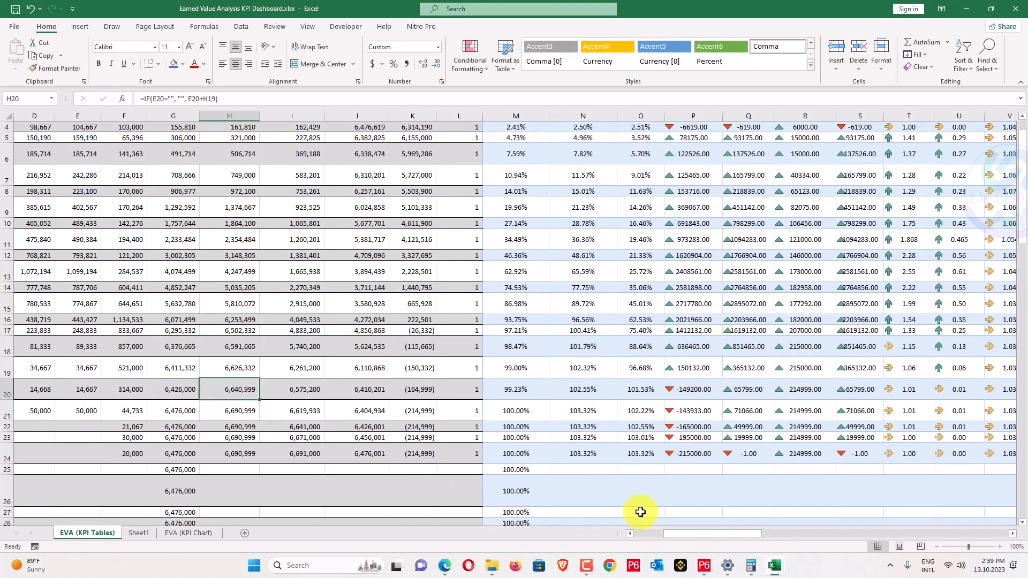
drag(684, 535, 656, 537)
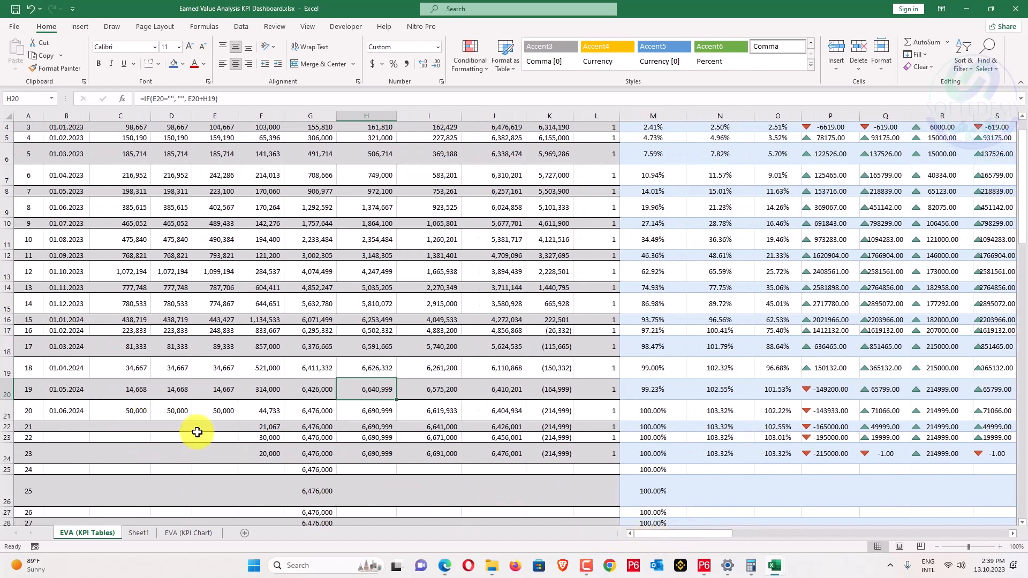
scroll(198, 428, up, 1)
scroll(201, 432, down, 2)
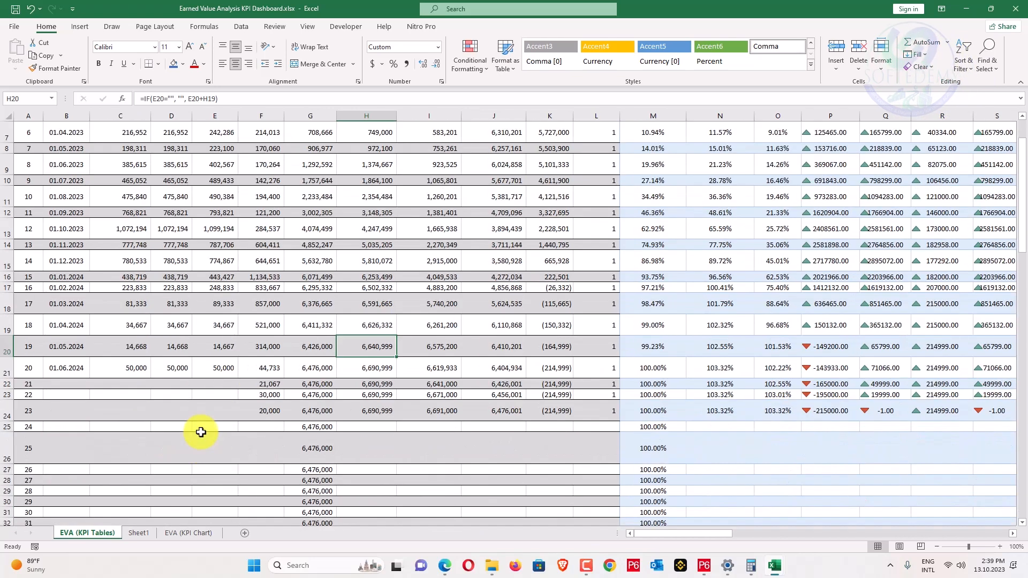
scroll(201, 431, up, 1)
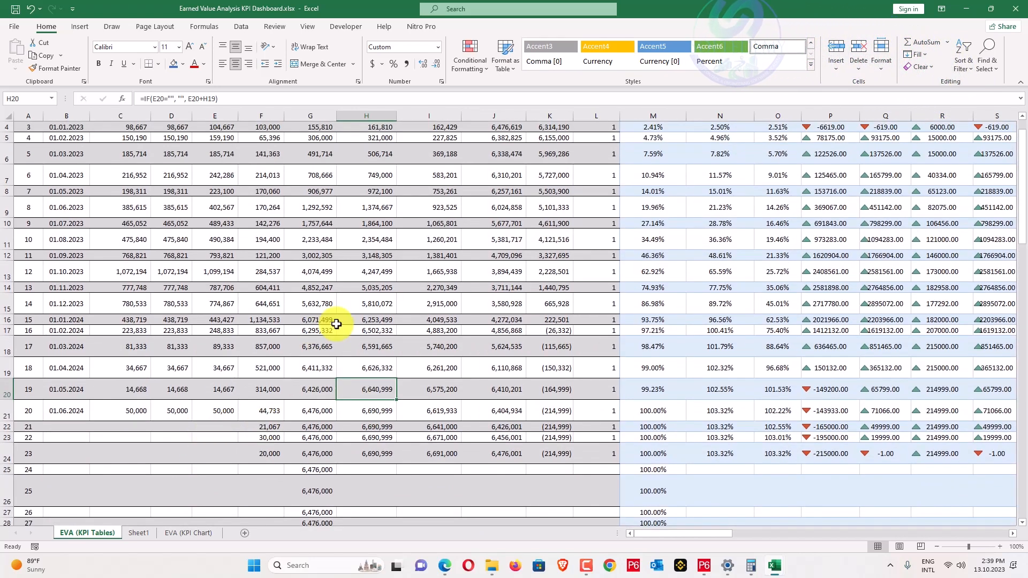
click(258, 94)
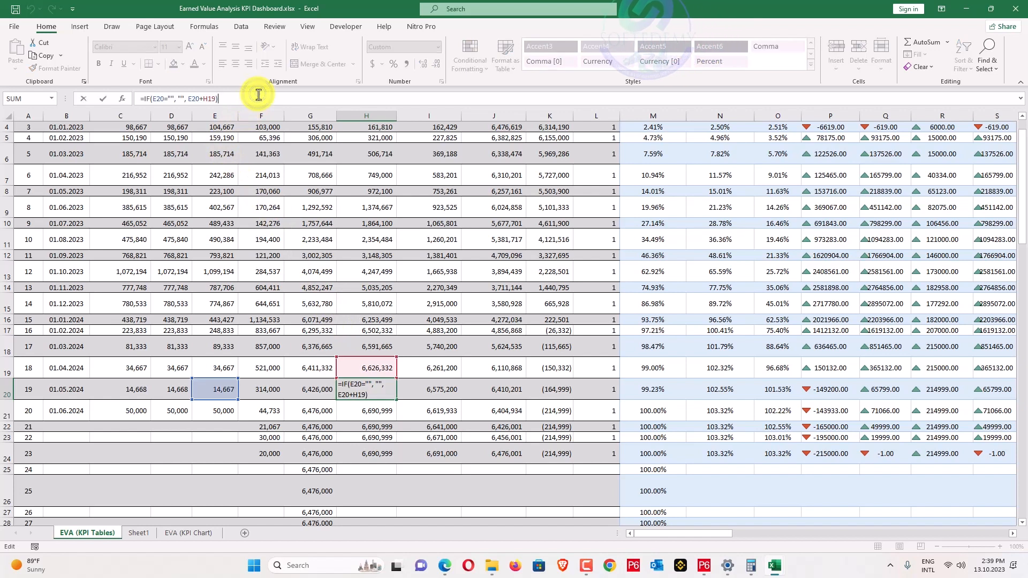
key(Escape)
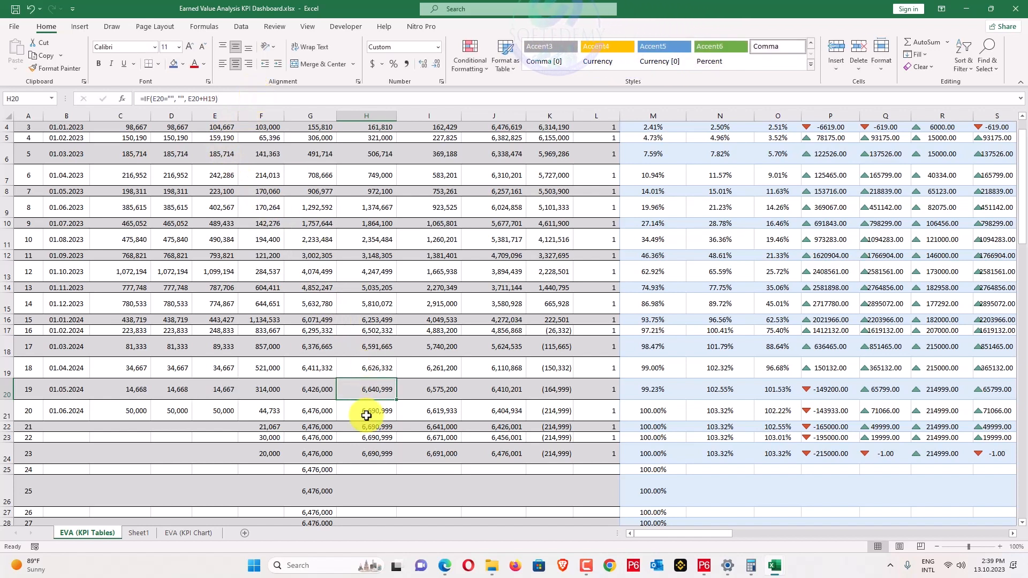
click(367, 412)
click(240, 97)
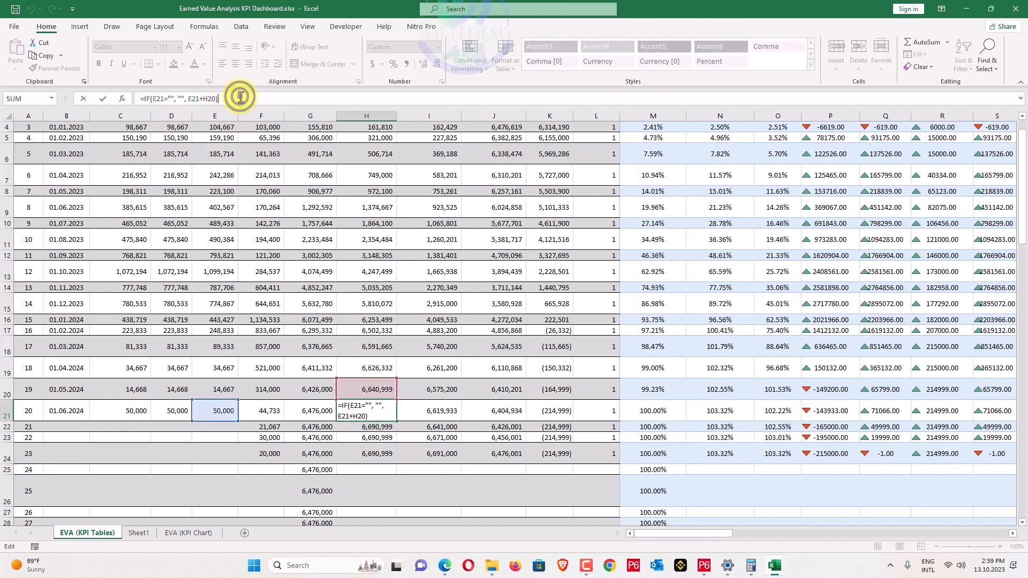
key(Escape)
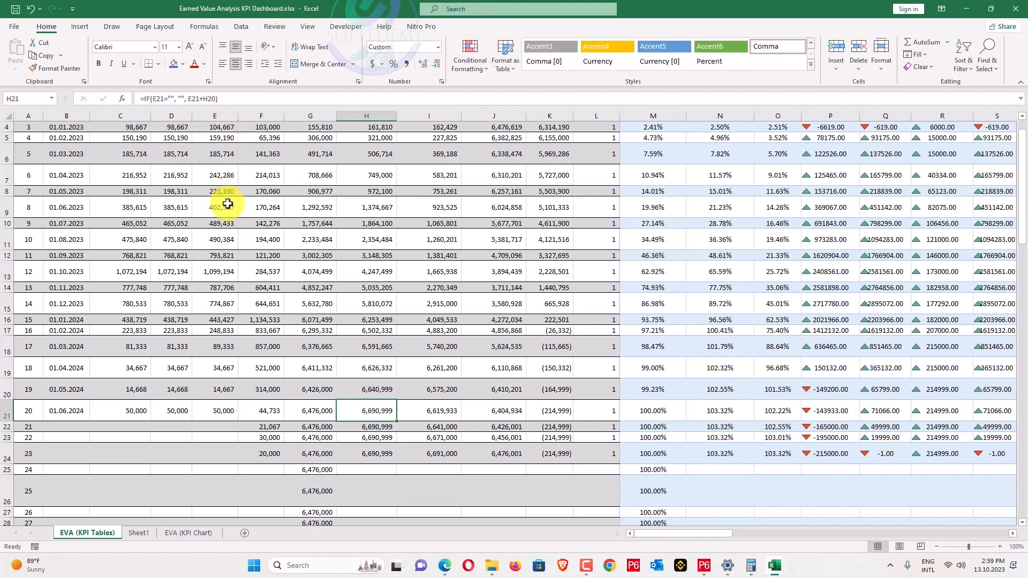
scroll(227, 204, up, 3)
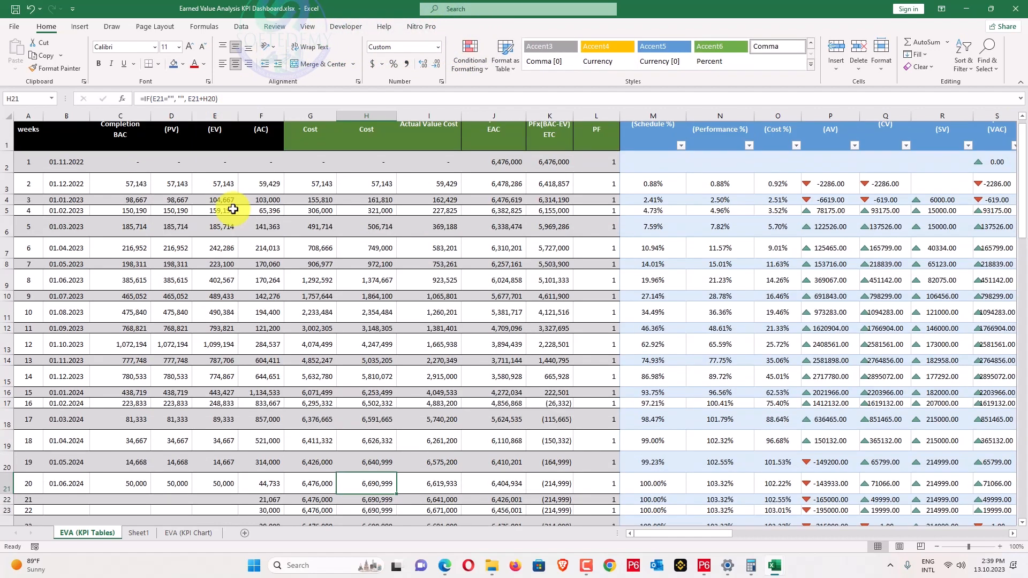
scroll(230, 207, down, 1)
scroll(233, 209, up, 1)
drag(232, 209, 230, 386)
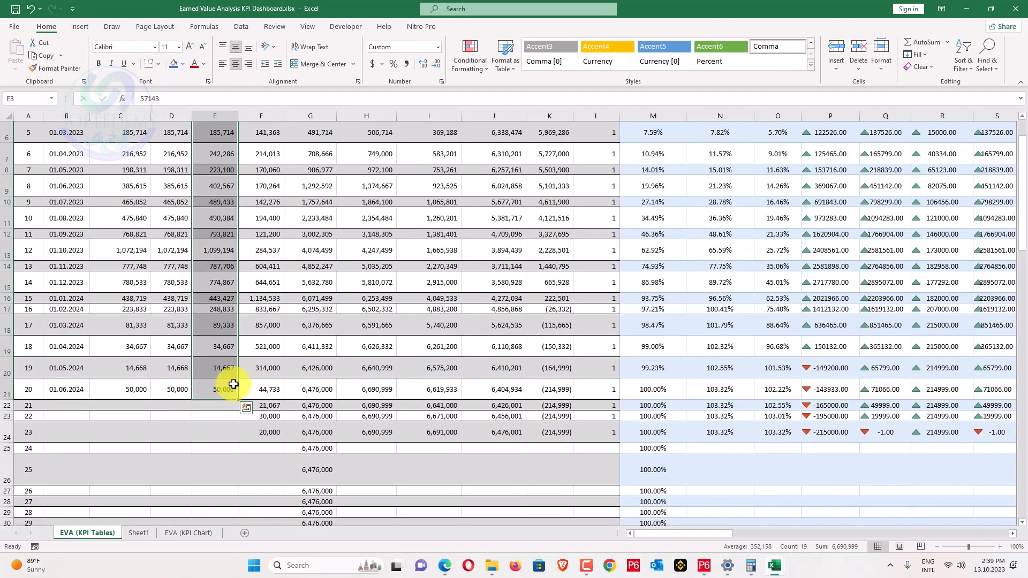
scroll(230, 383, up, 2)
scroll(234, 360, down, 2)
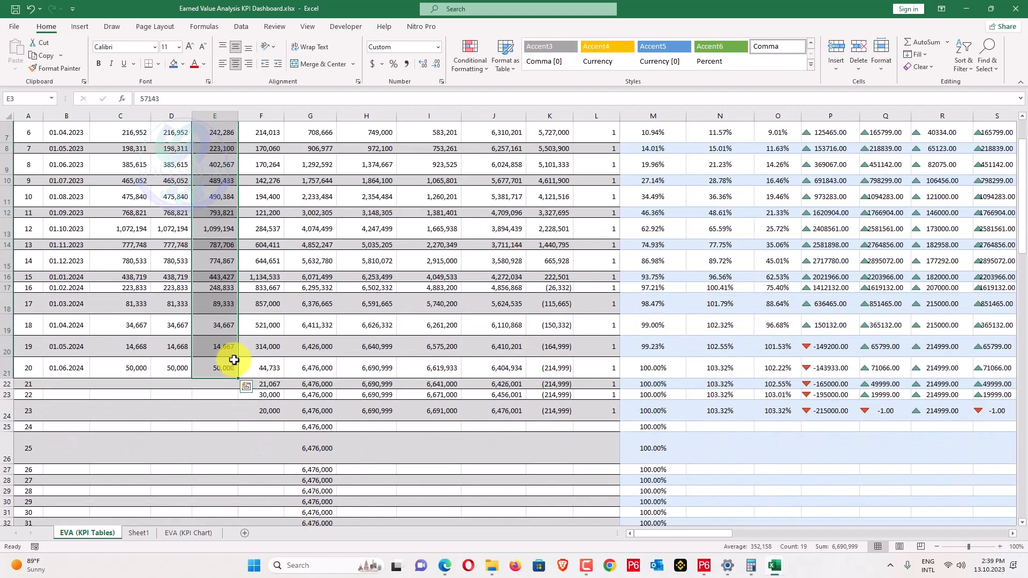
scroll(234, 360, up, 2)
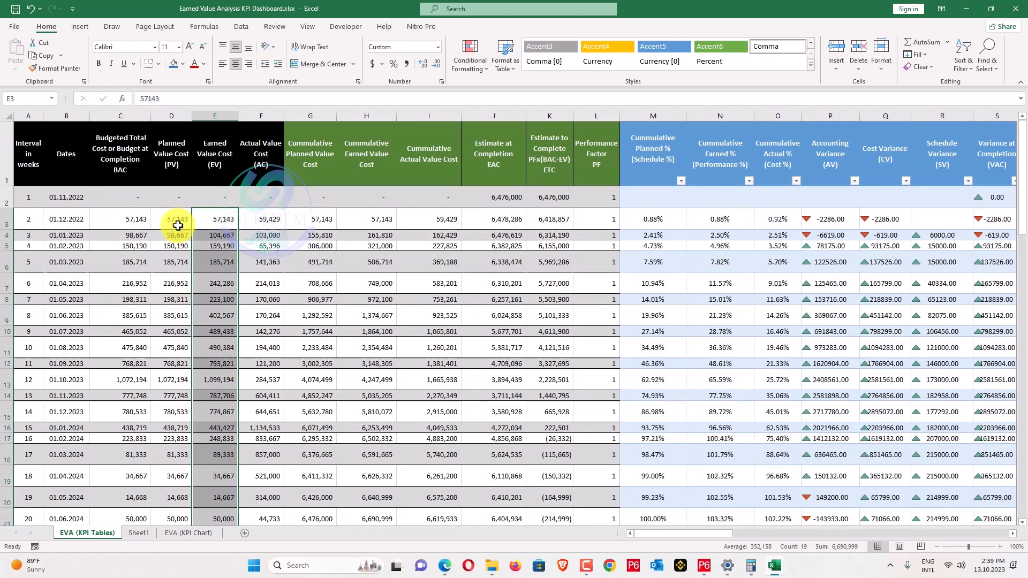
drag(177, 222, 183, 261)
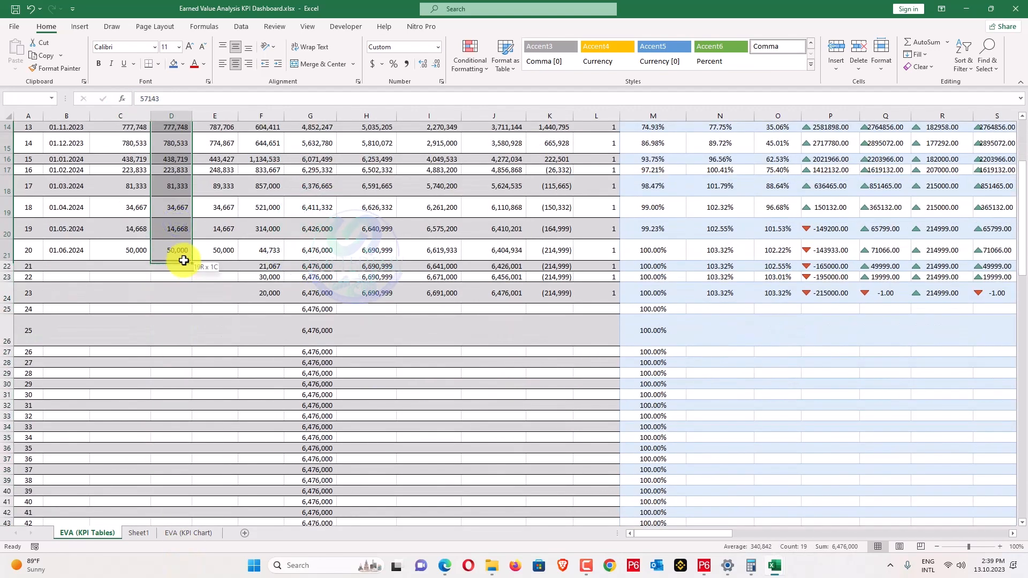
scroll(183, 257, up, 5)
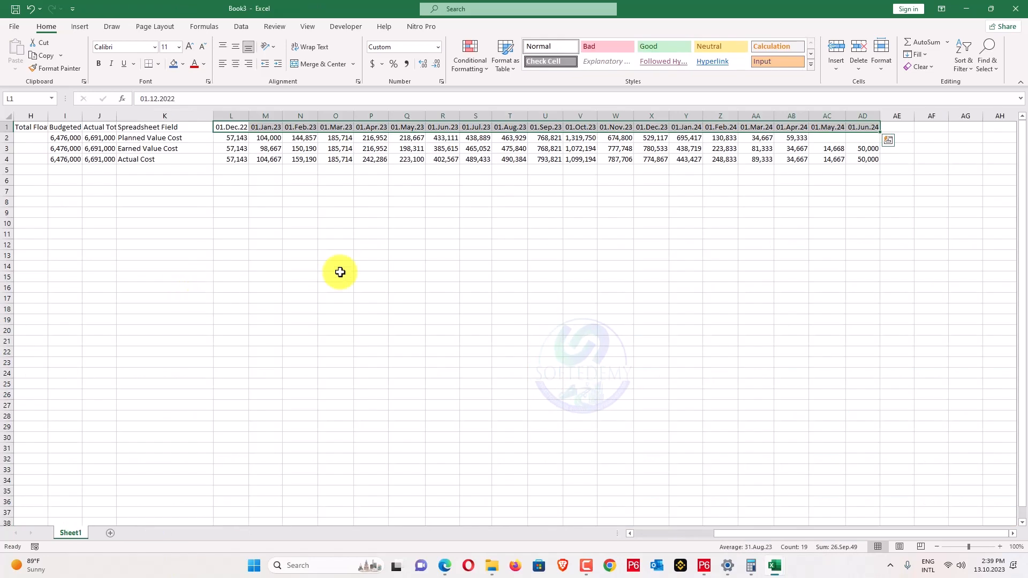
Copy the planned value figures from row 2 (L2:AD2) of Book3.
click(523, 219)
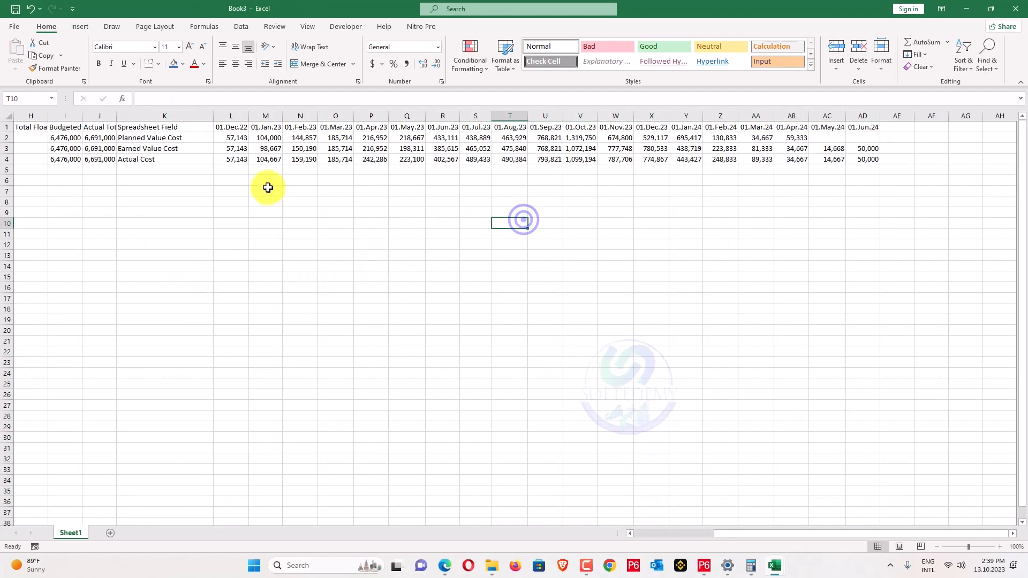
drag(240, 148, 876, 148)
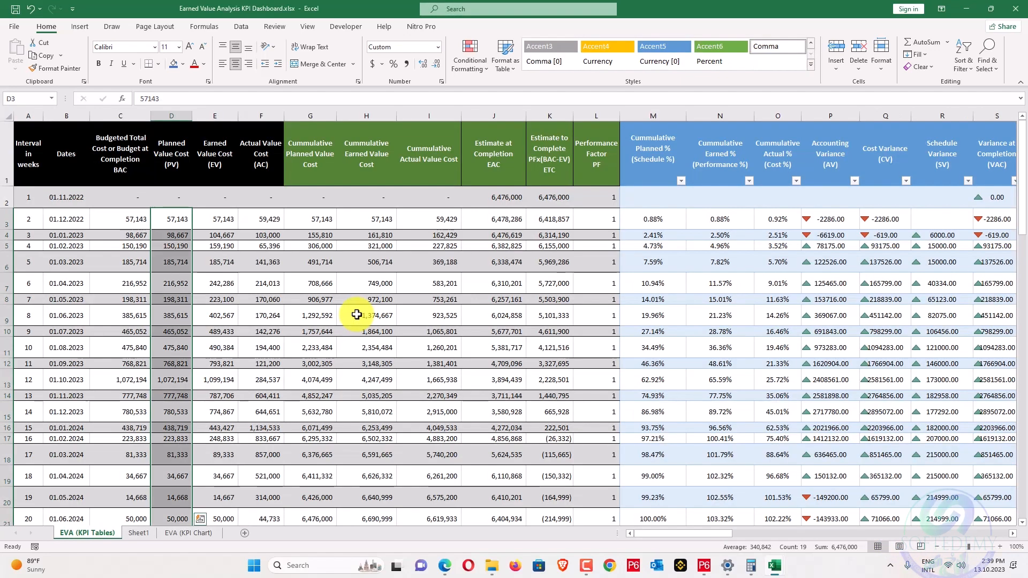
scroll(357, 314, down, 4)
scroll(356, 314, up, 4)
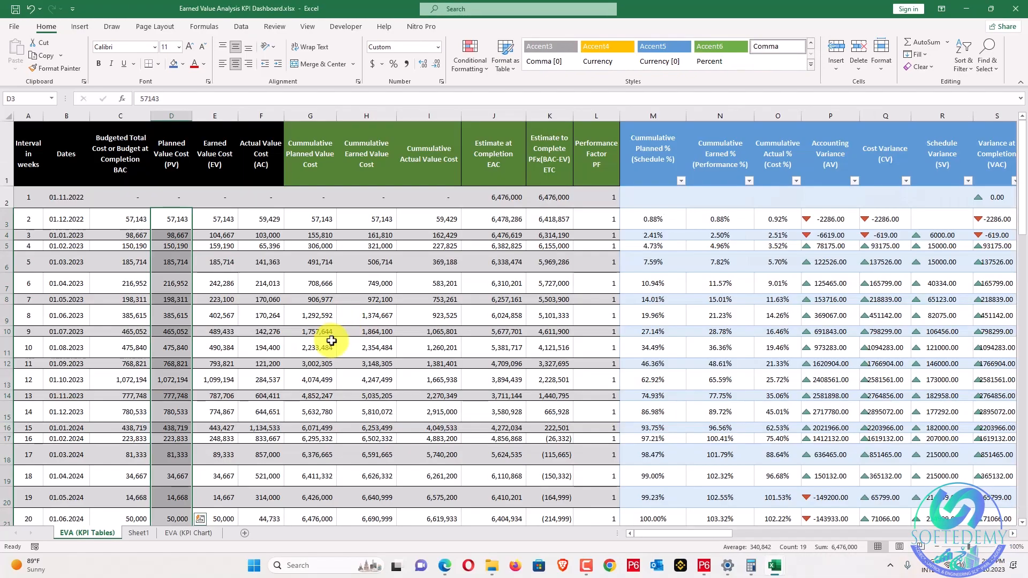
scroll(328, 335, down, 4)
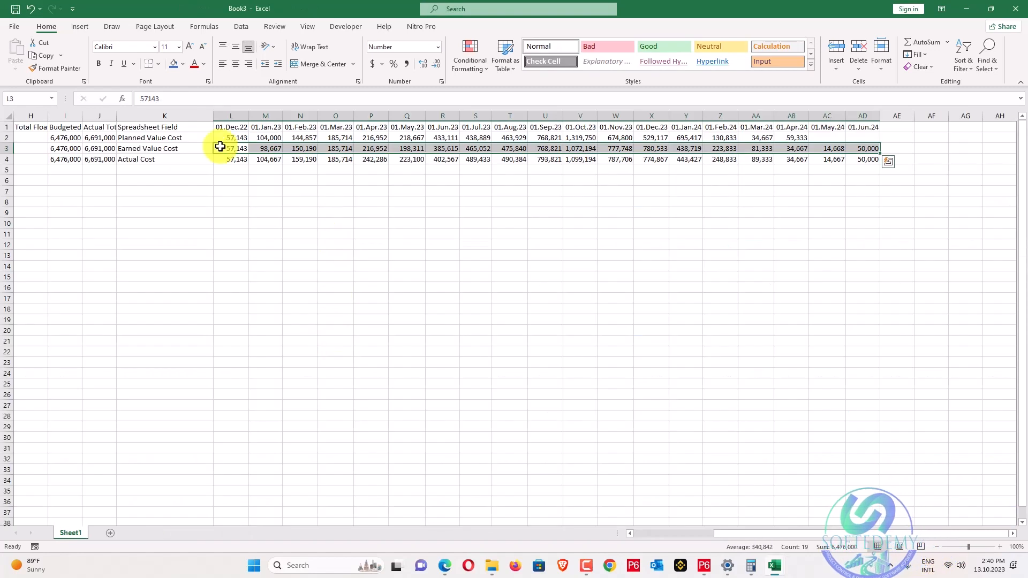
drag(221, 137, 874, 135)
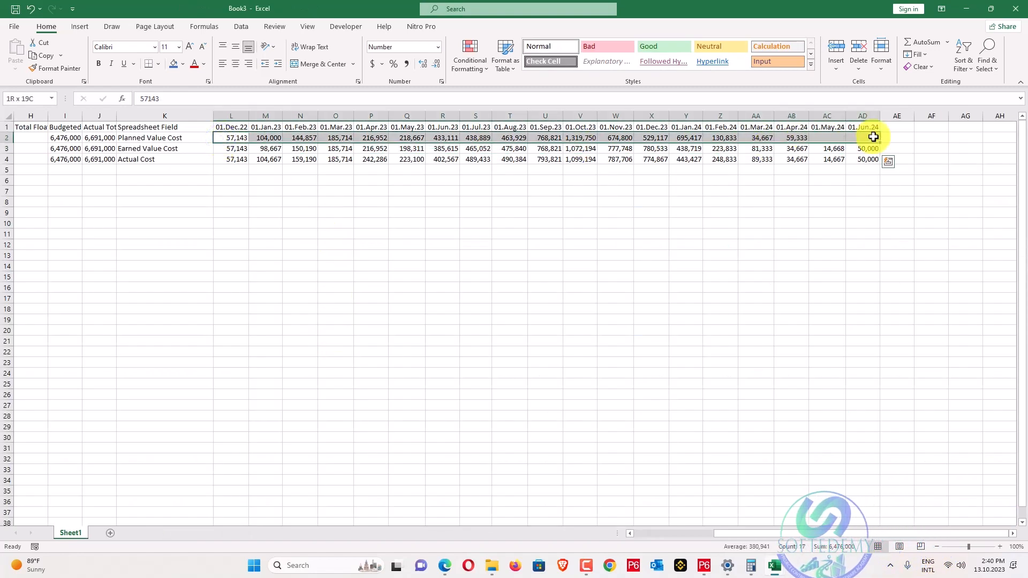
key(ctrl+c)
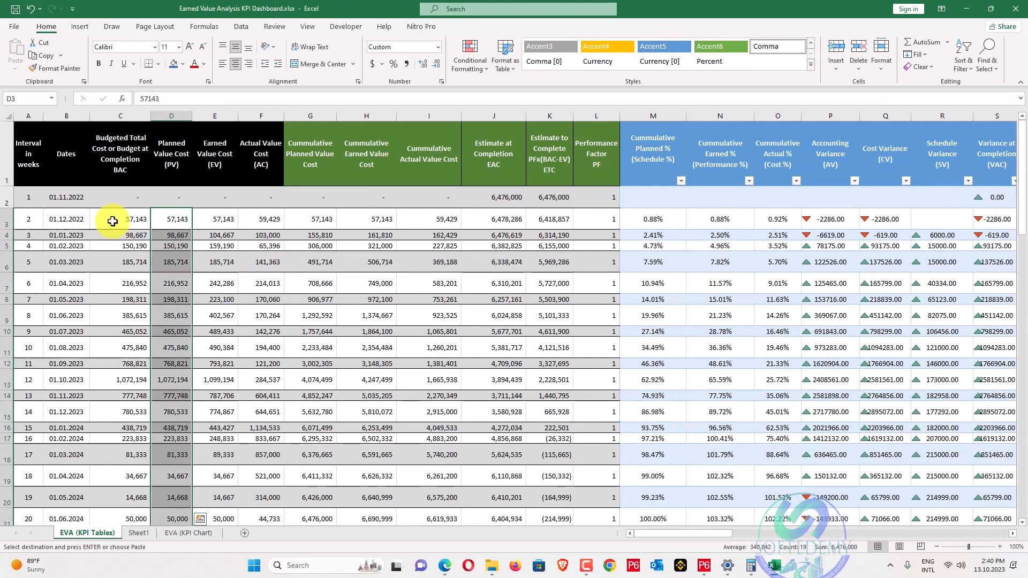
Paste the planned values into column D from D3 as transposed values only.
right_click(167, 216)
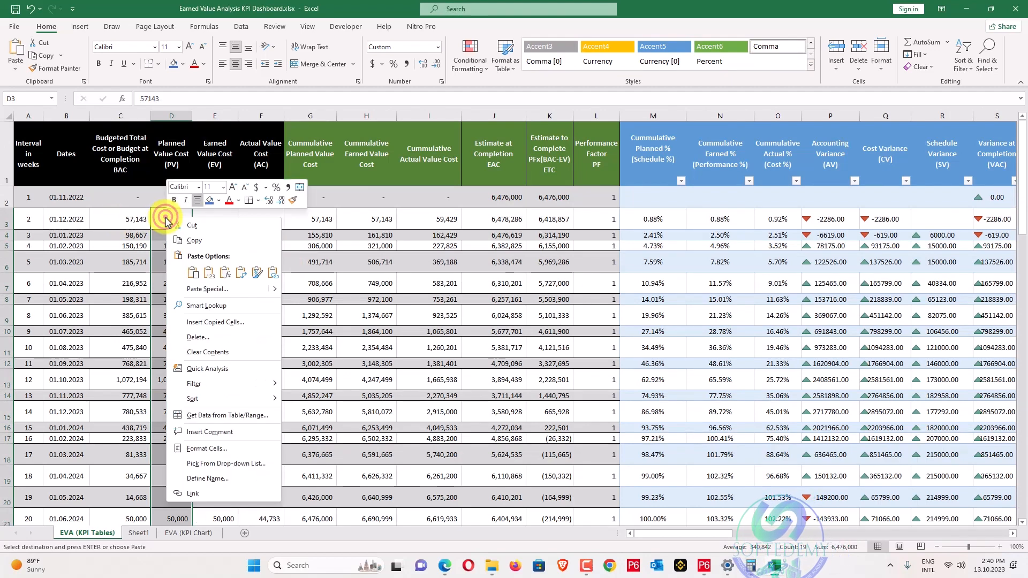
click(197, 288)
click(100, 246)
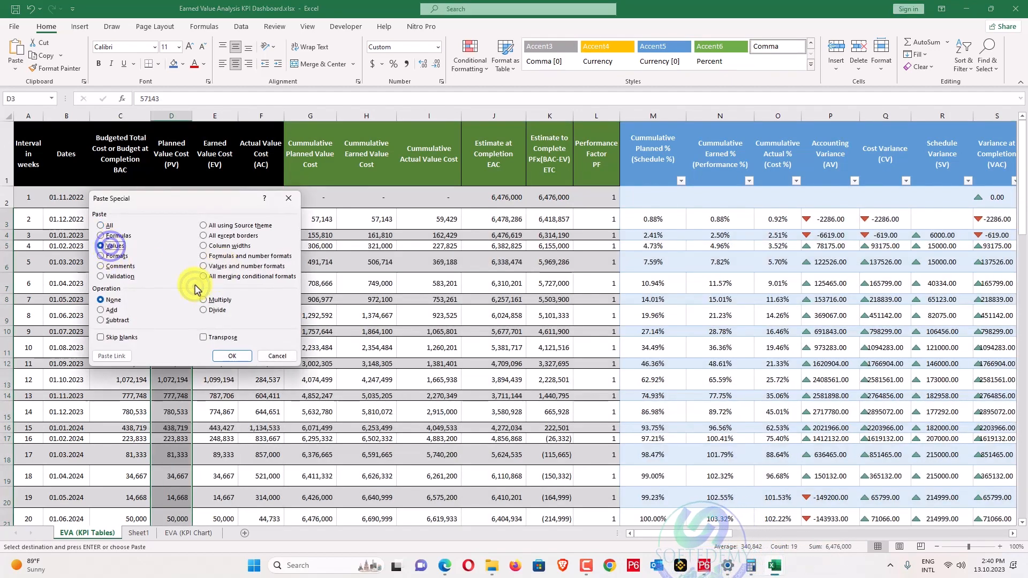
click(217, 335)
click(233, 357)
scroll(235, 355, down, 3)
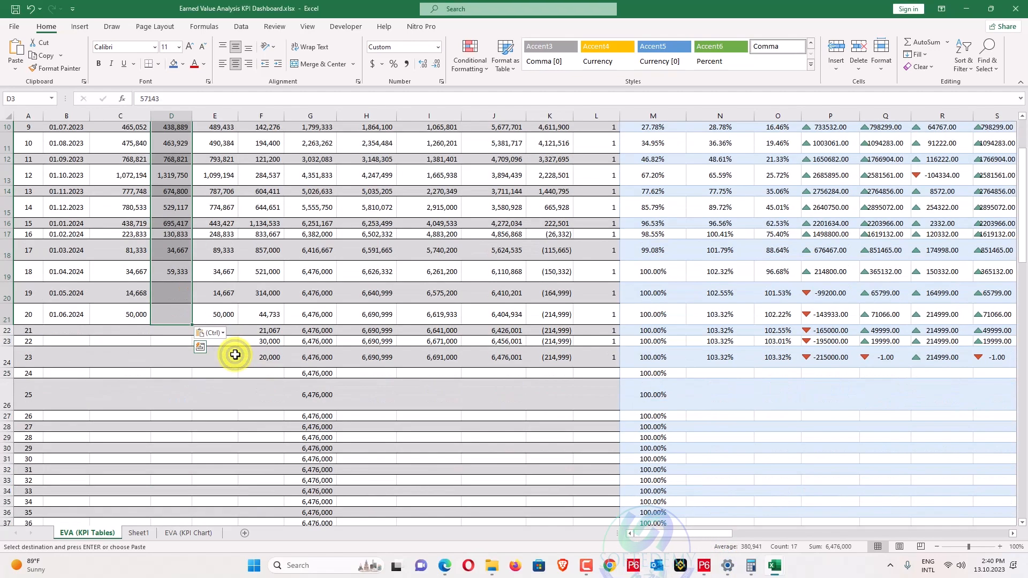
scroll(235, 355, up, 3)
scroll(235, 355, down, 1)
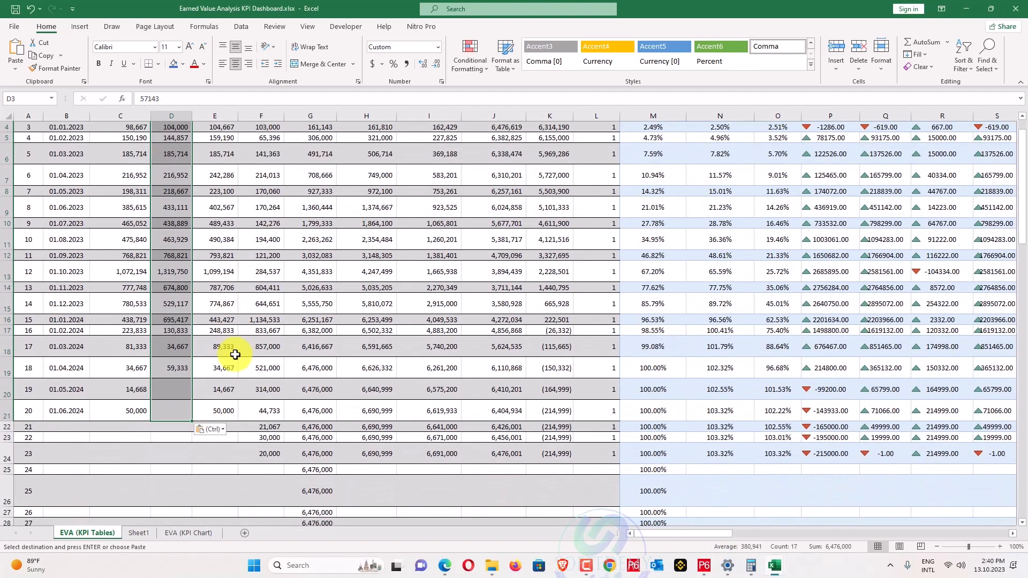
key(alt+Tab)
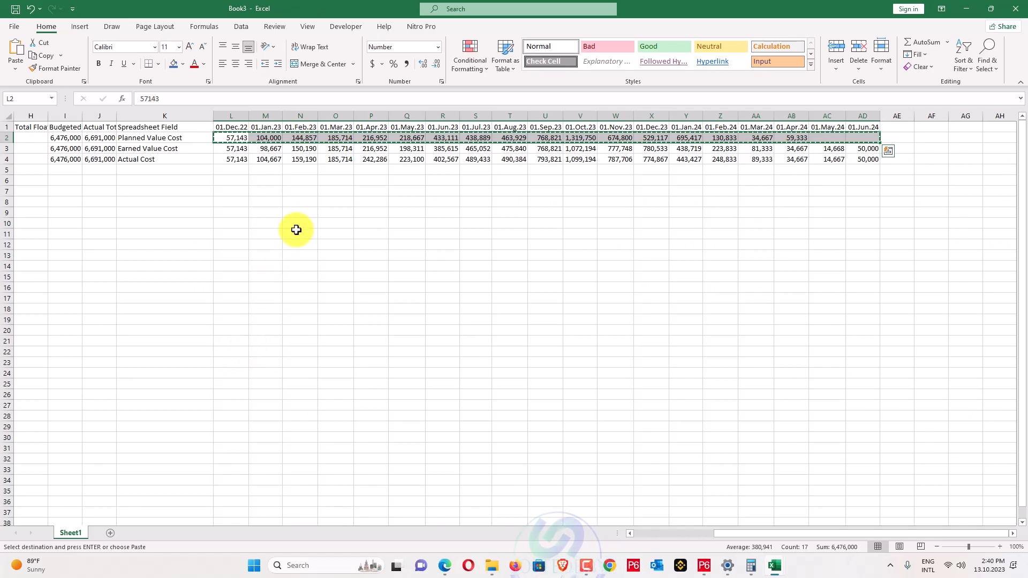
Paste Book3's earned value row into E3:E21 as transposed values.
drag(234, 150, 862, 143)
key(ctrl+c)
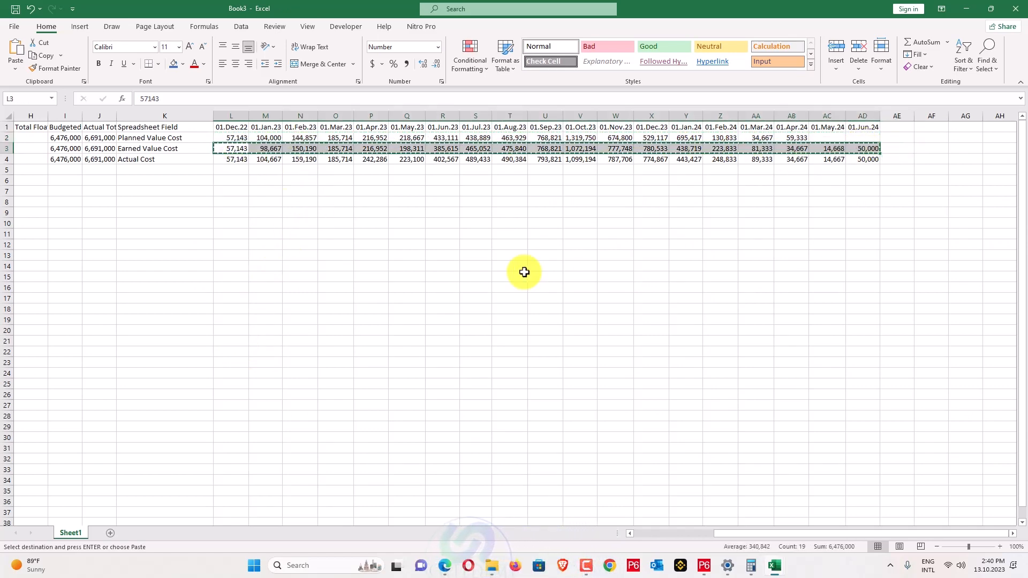
key(alt+Tab)
scroll(420, 293, up, 2)
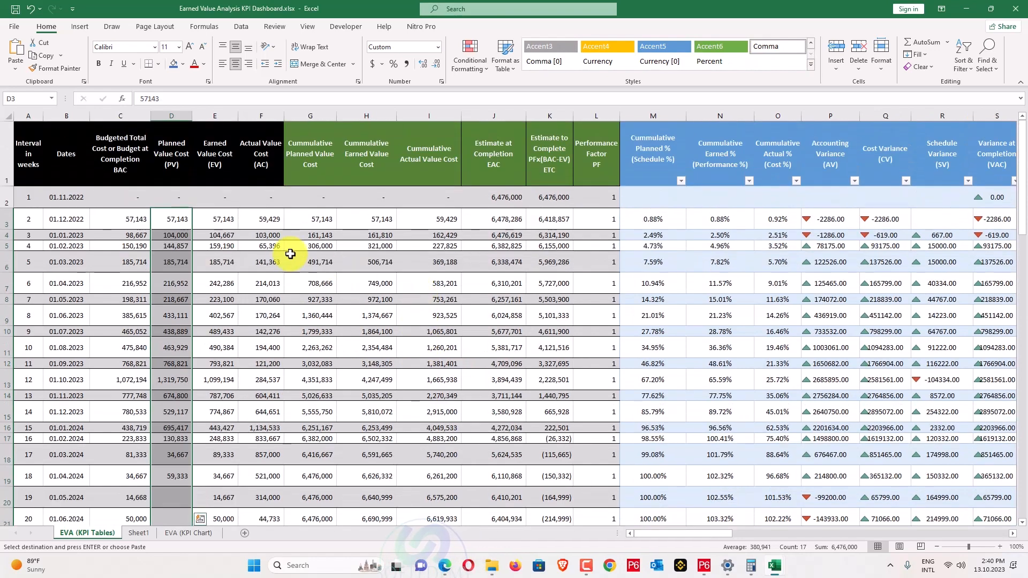
right_click(213, 221)
click(255, 274)
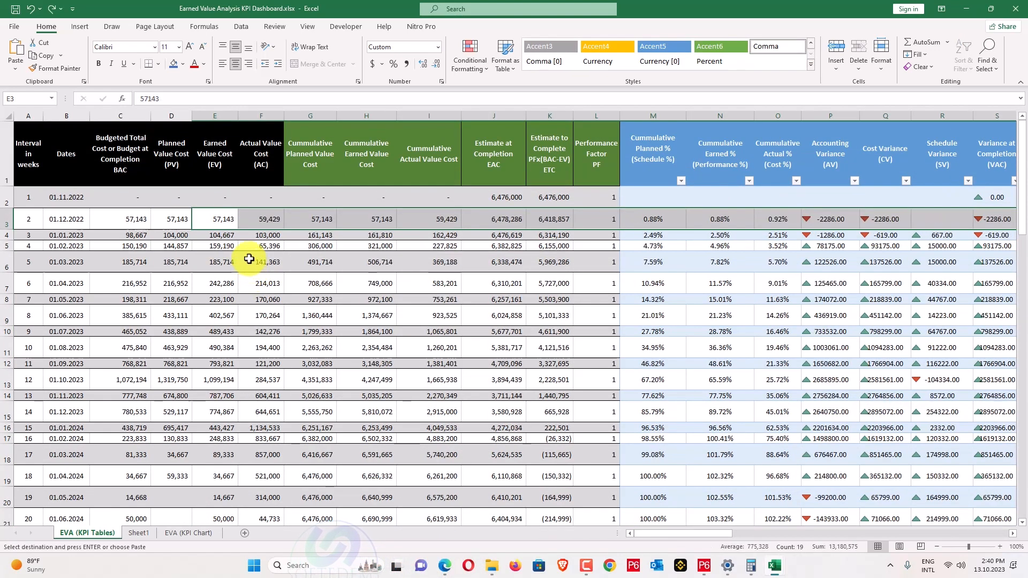
drag(219, 220, 215, 390)
right_click(215, 389)
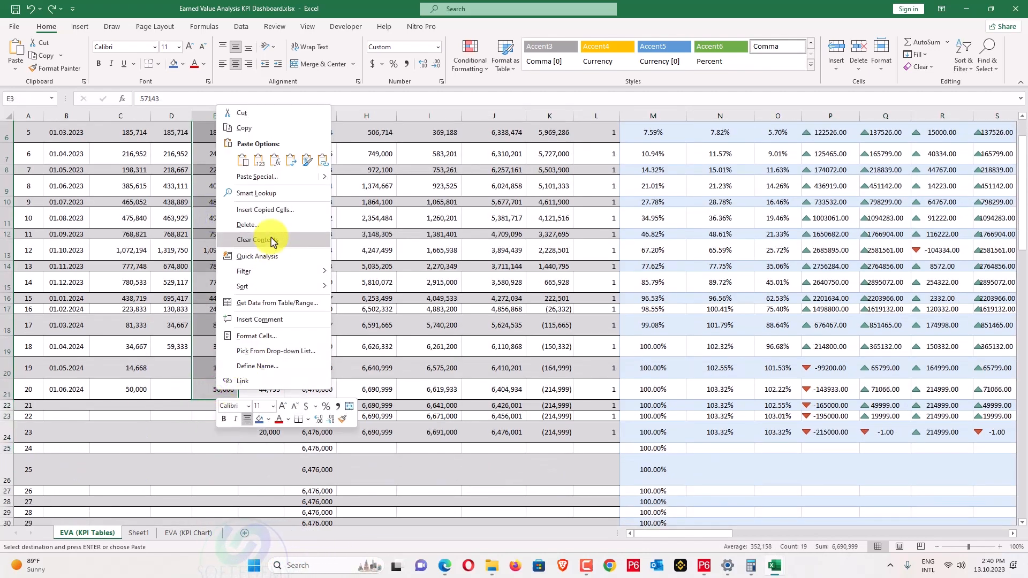
click(281, 177)
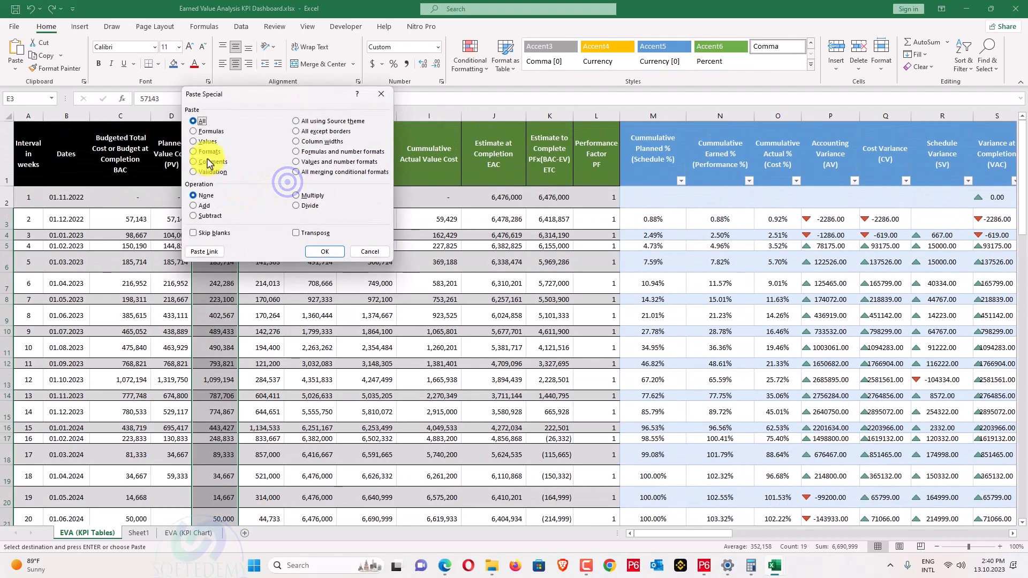
click(324, 252)
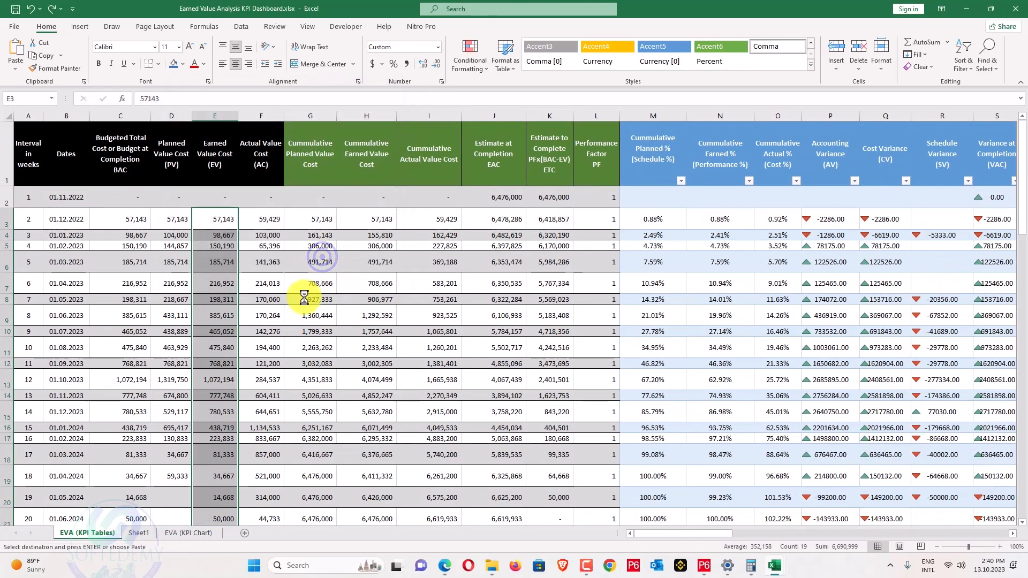
scroll(291, 307, down, 3)
scroll(174, 305, up, 3)
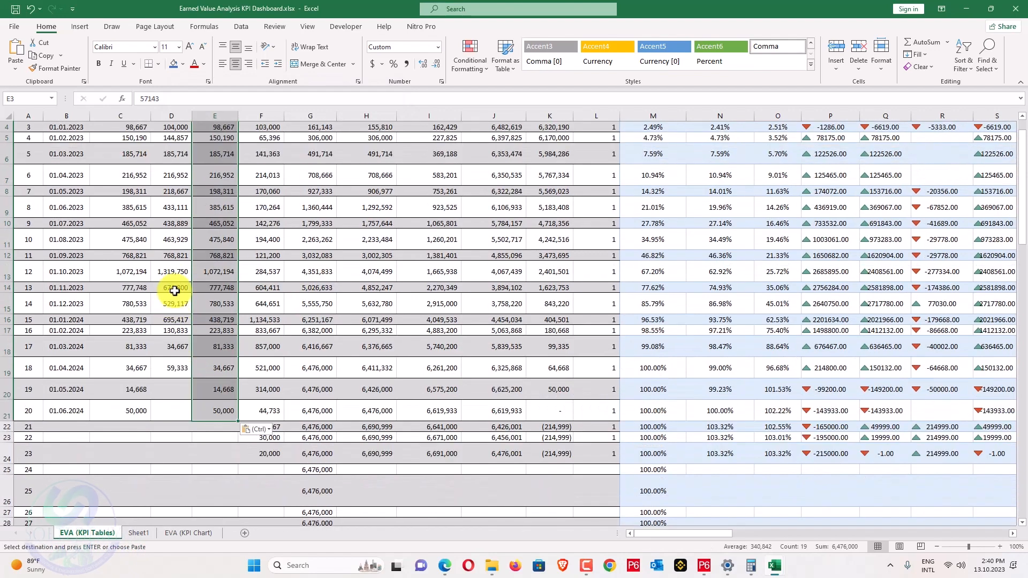
Copy the planned values D3:D19 into the budgeted column C3:C19 and clear C20:C21.
drag(179, 218, 173, 476)
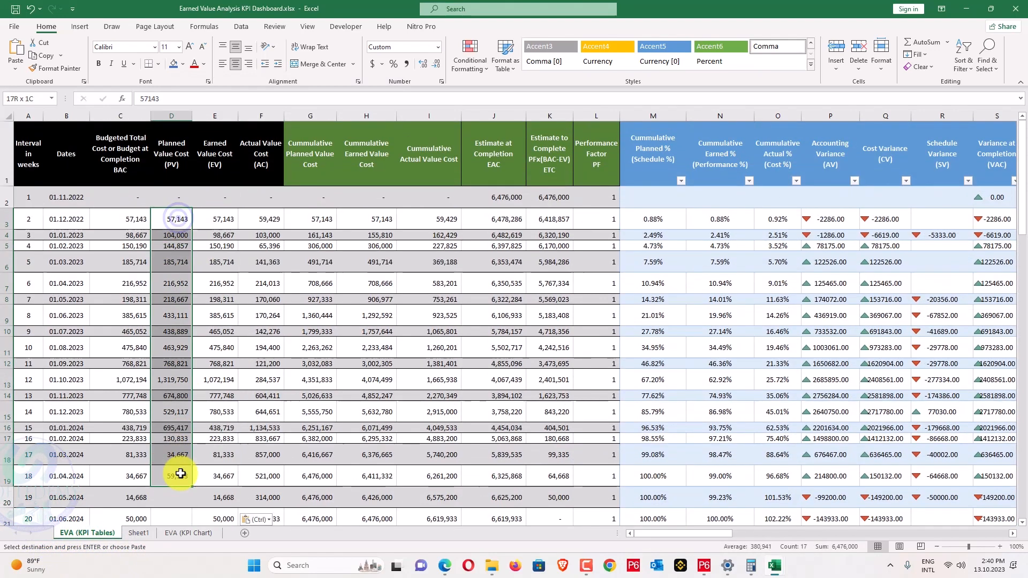
key(ctrl+c)
right_click(142, 222)
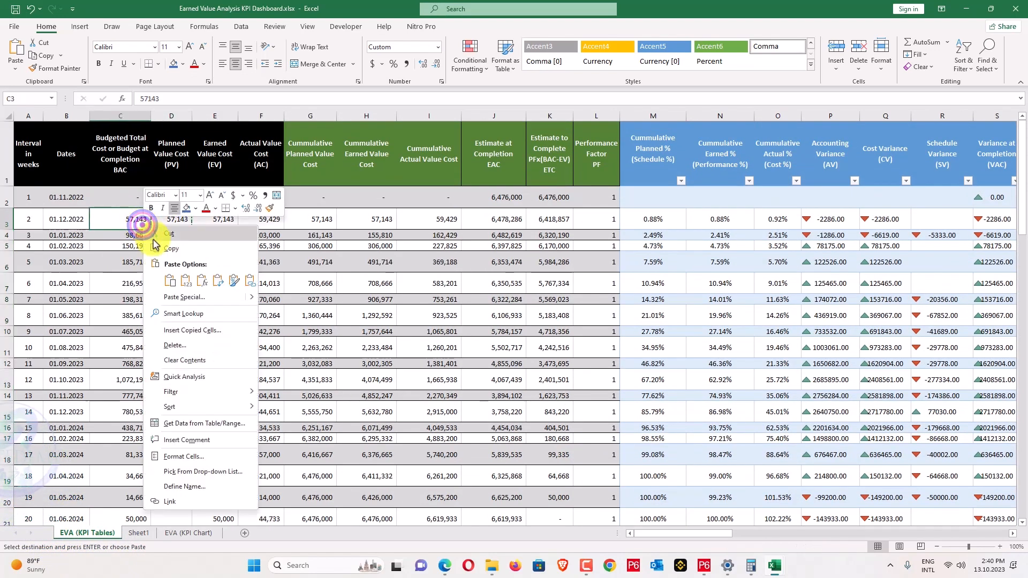
click(186, 282)
scroll(195, 332, down, 2)
drag(136, 345, 134, 363)
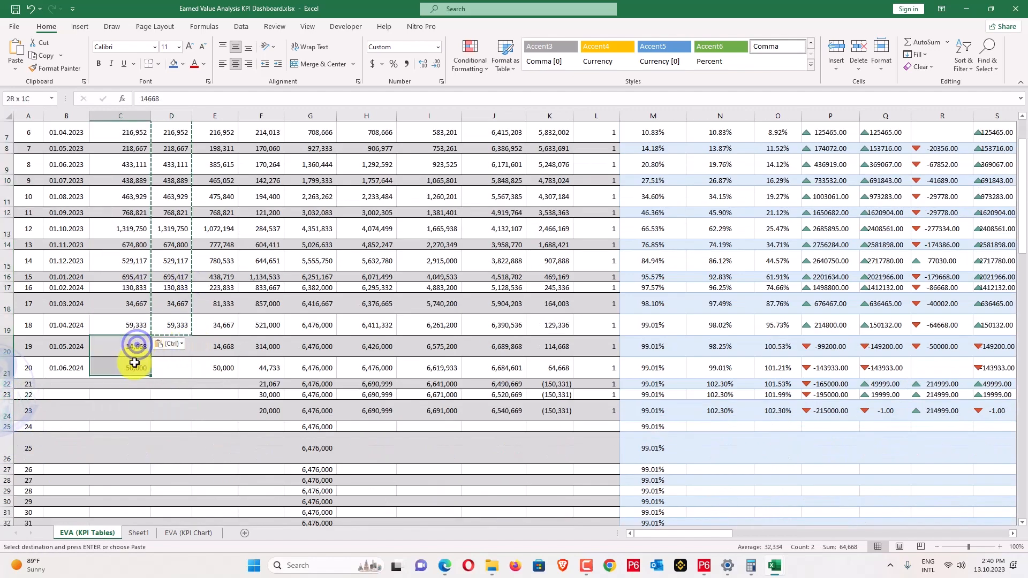
key(Delete)
scroll(252, 352, up, 2)
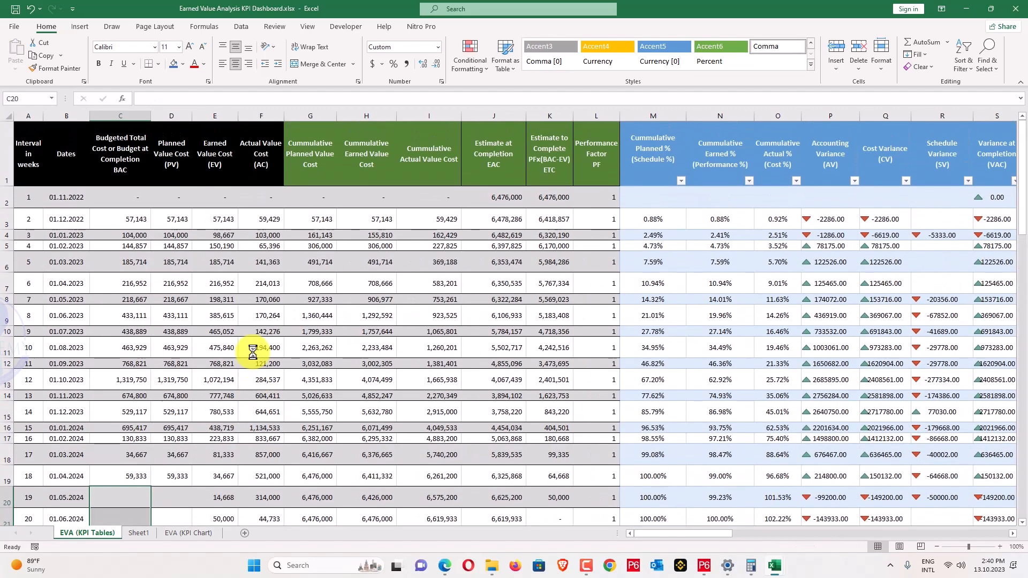
Copy the Actual Cost row from Book3 and return to the dashboard at E3.
key(alt+Tab)
drag(233, 159, 851, 160)
key(ctrl+c)
key(alt+Tab)
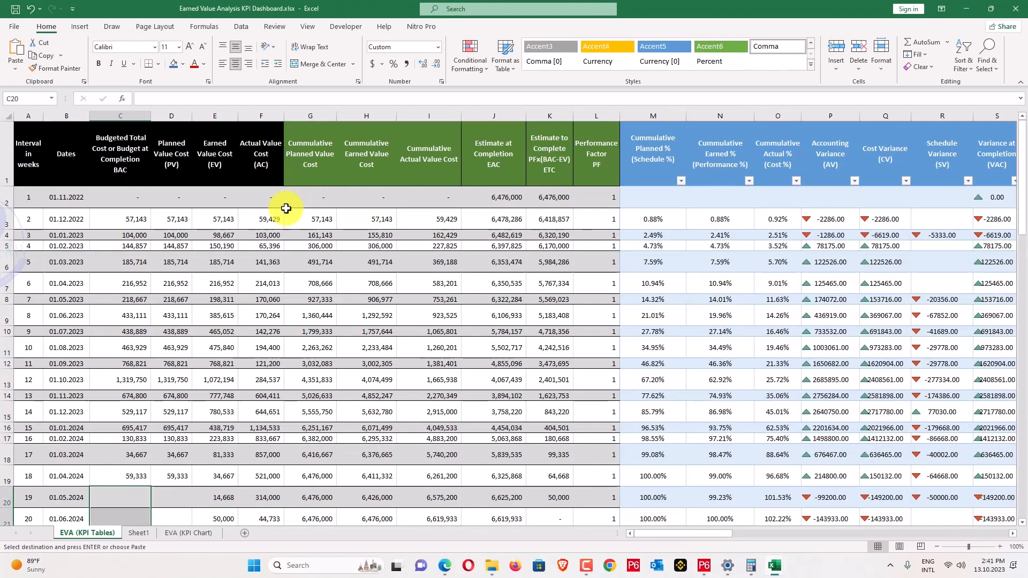
click(226, 220)
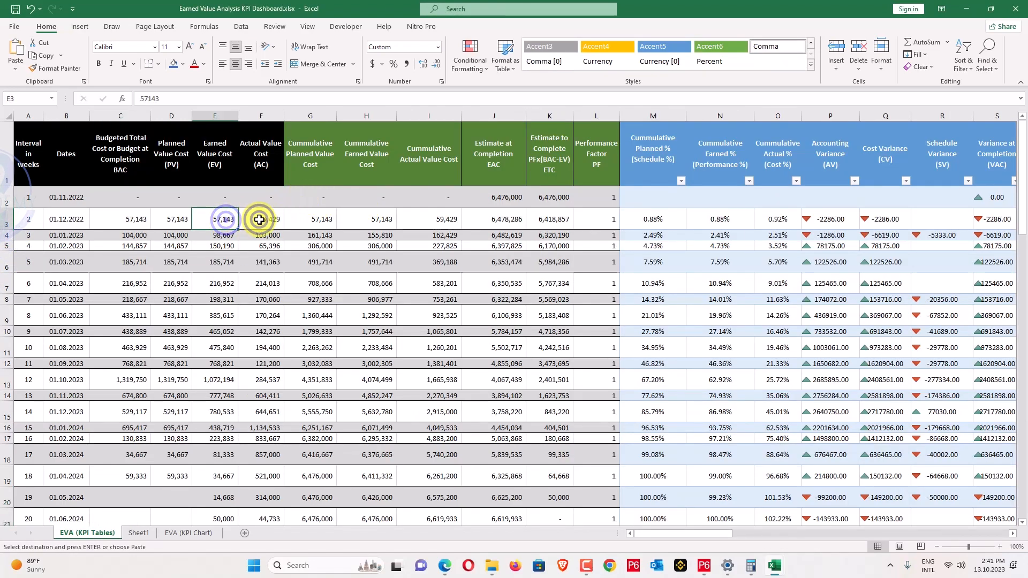
Paste the actual costs transposed as values down column F, clearing the extra F22:F24.
drag(259, 219, 271, 356)
right_click(274, 356)
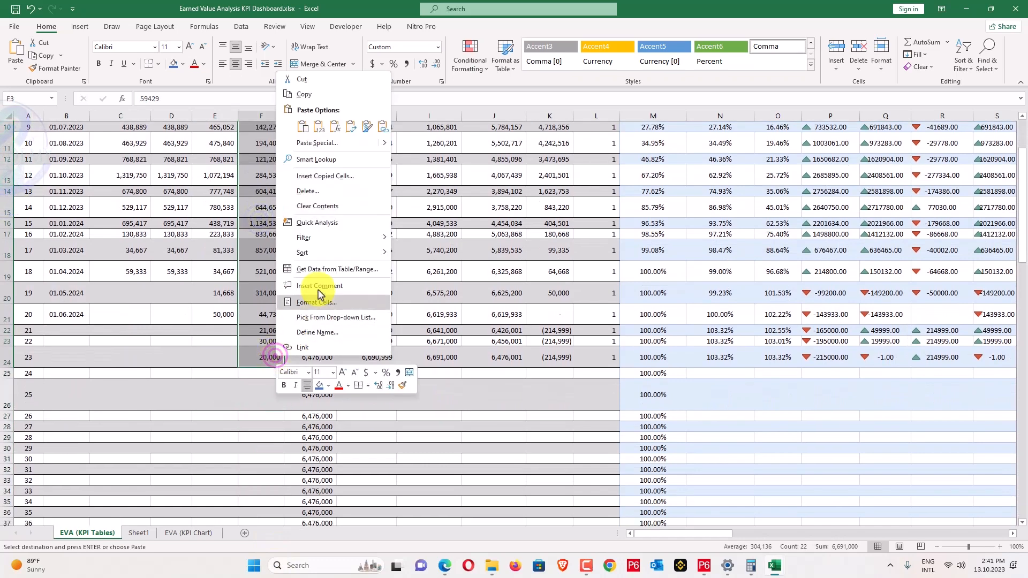
click(337, 143)
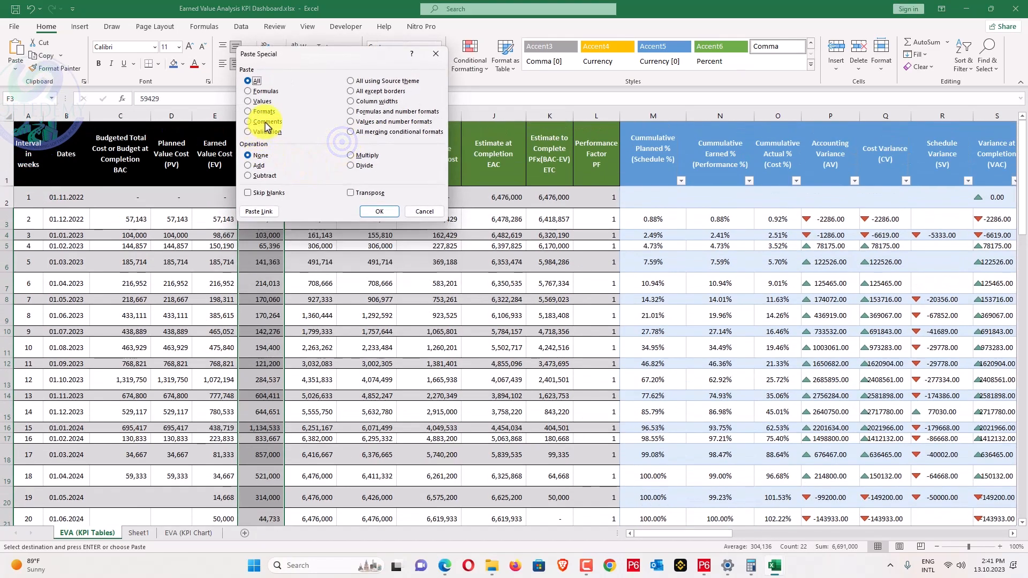
click(263, 101)
click(370, 193)
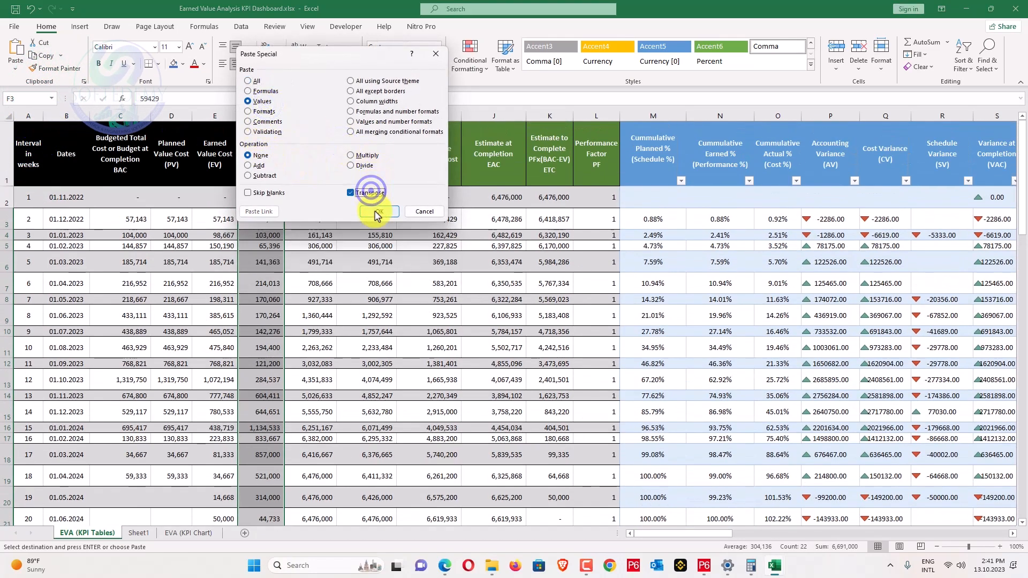
click(376, 212)
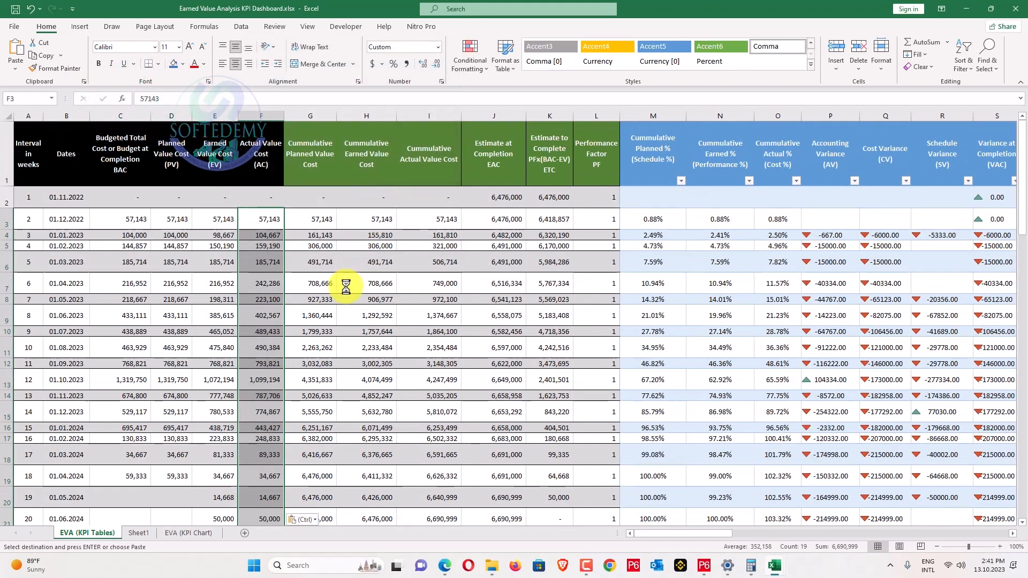
scroll(294, 291, down, 3)
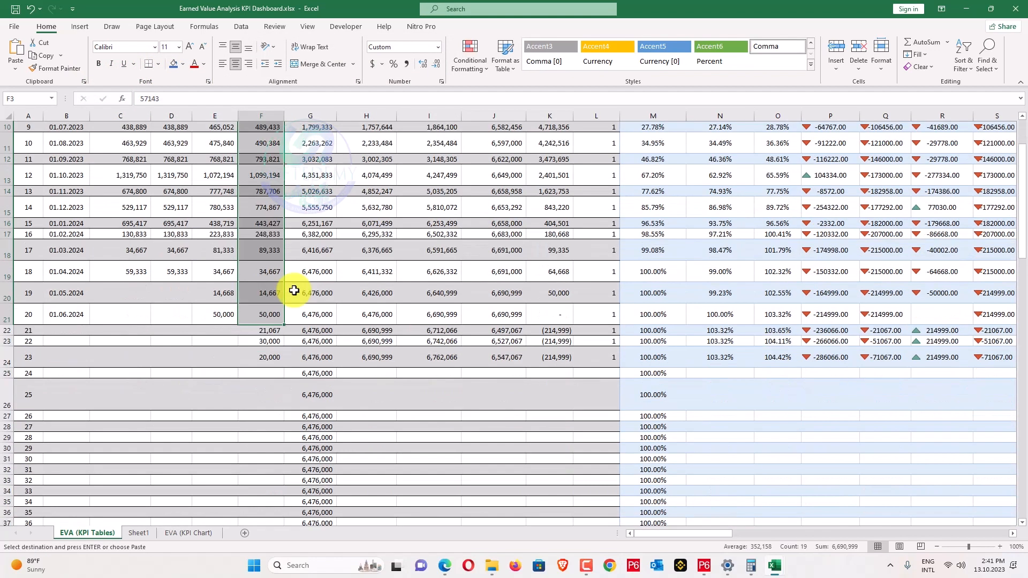
drag(267, 330, 265, 354)
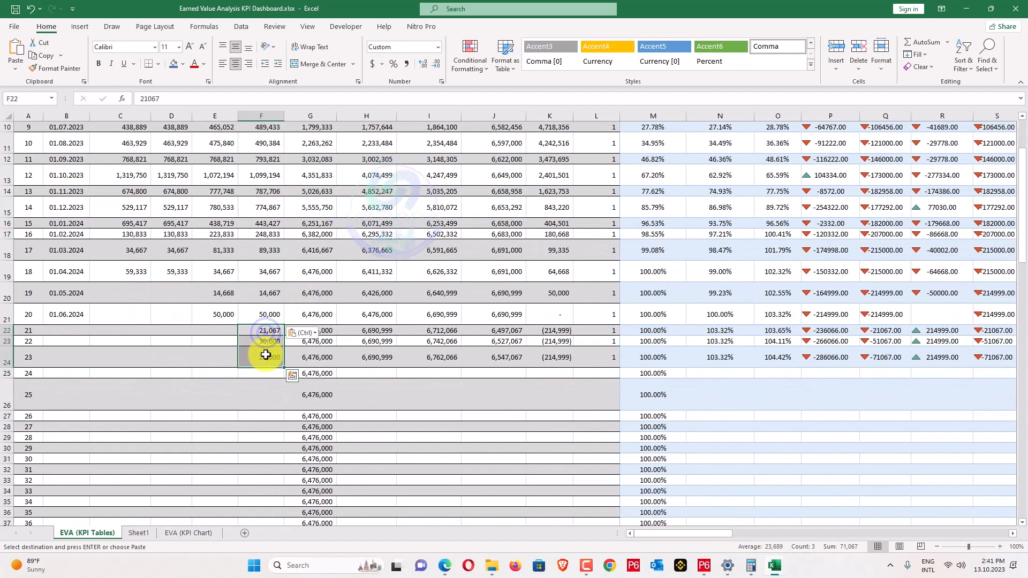
key(Delete)
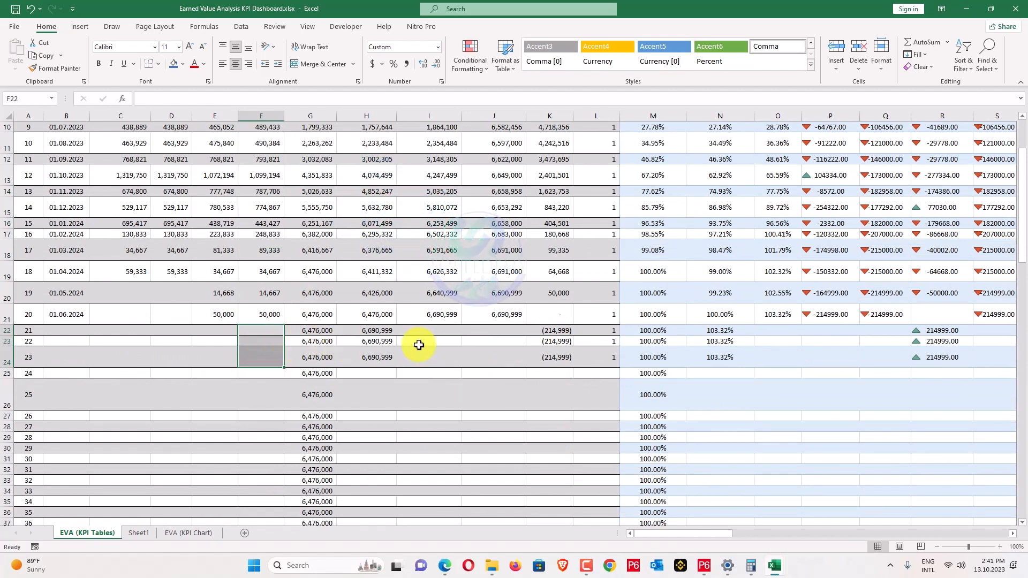
Clear the cumulative earned values in H22:H24 and check the result in I23.
click(419, 345)
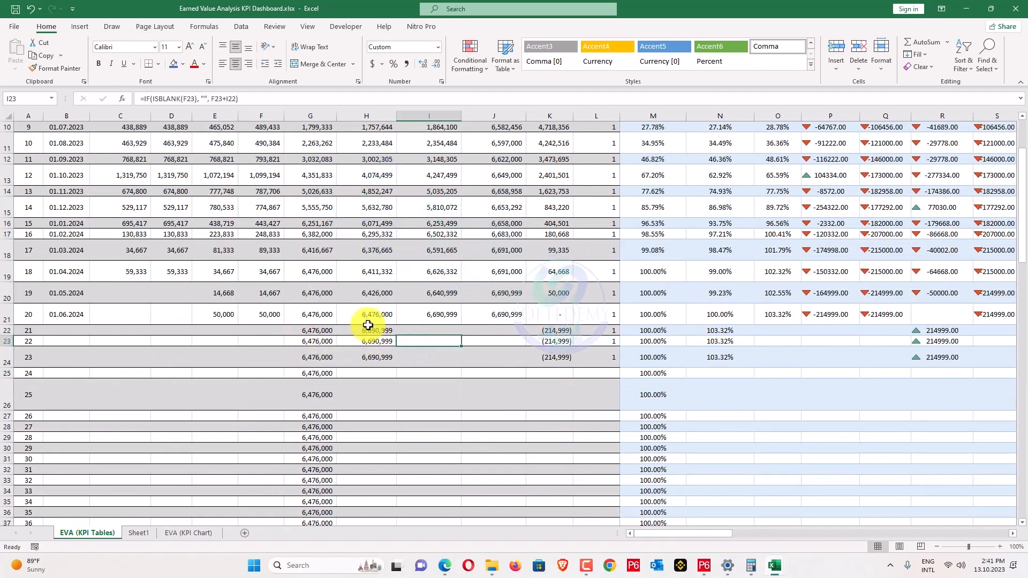
drag(368, 325, 372, 350)
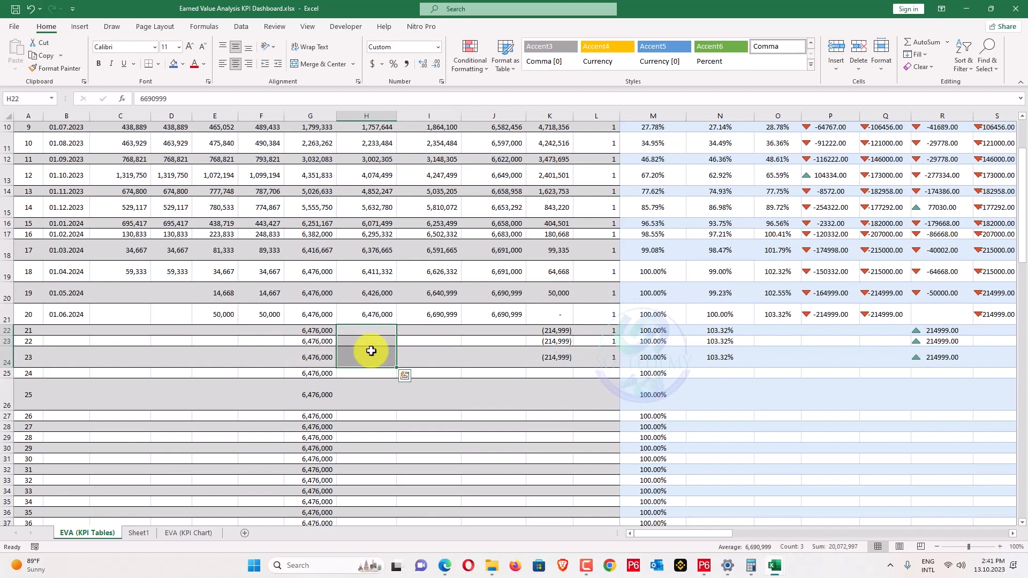
key(Delete)
click(411, 338)
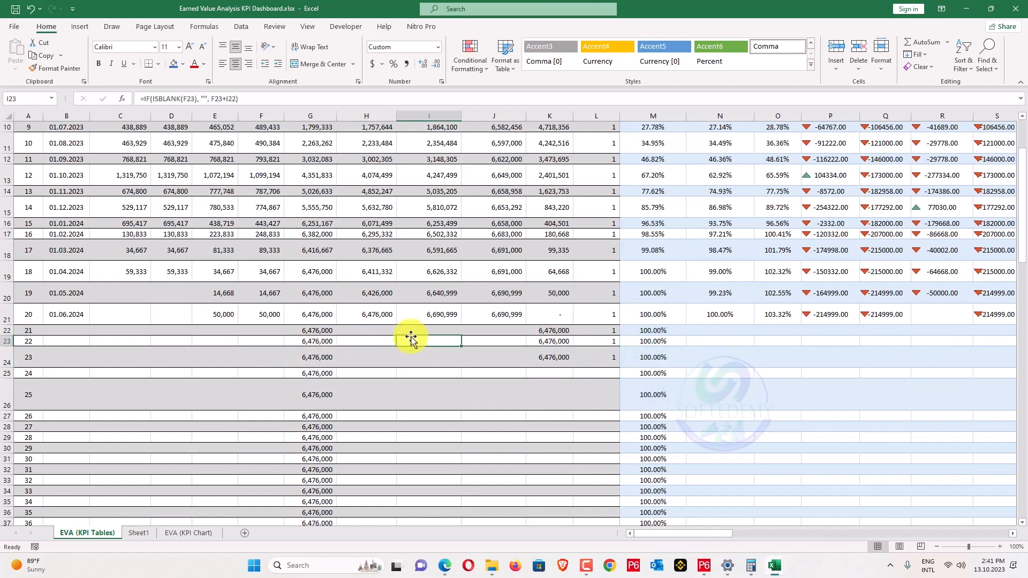
scroll(410, 338, up, 1)
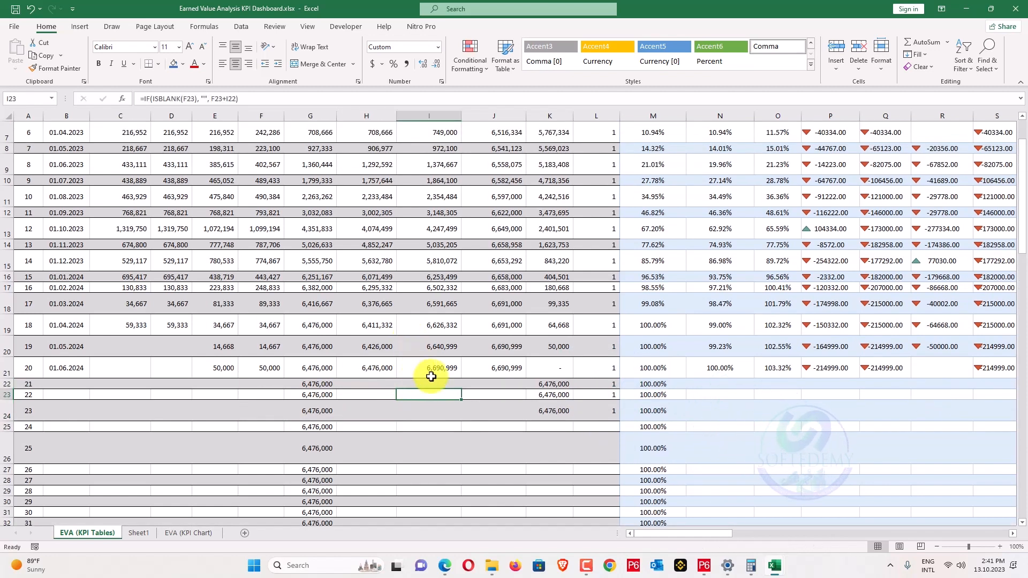
key(alt+Tab)
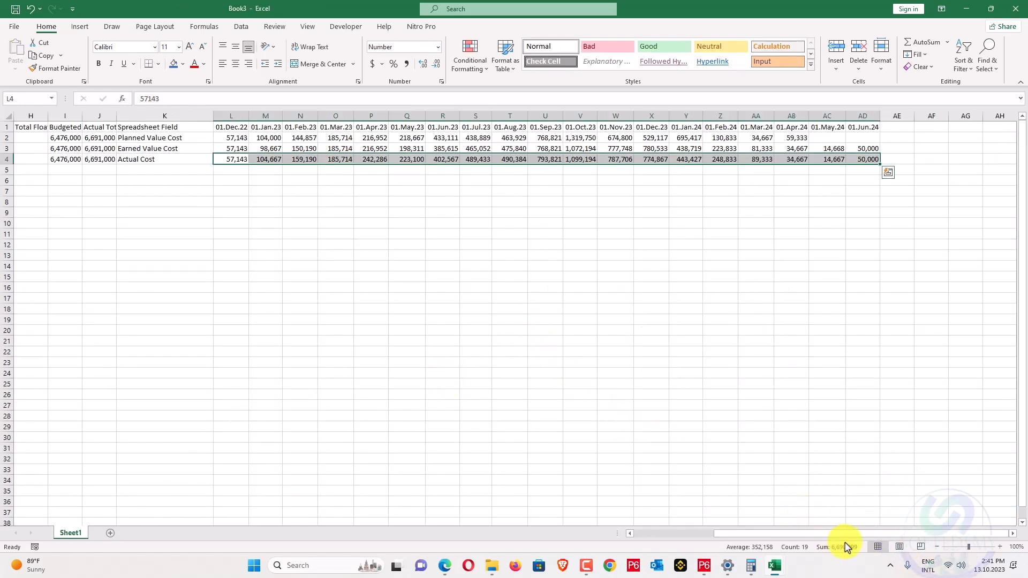
key(alt+Tab)
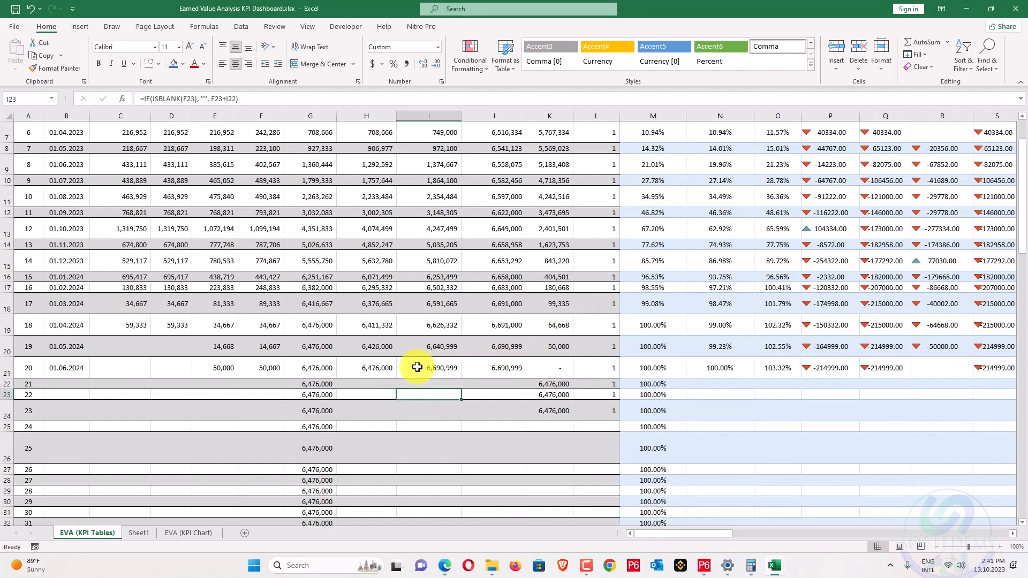
Change F20 to 14,668 and verify the totals in I21 and J21.
double_click(269, 347)
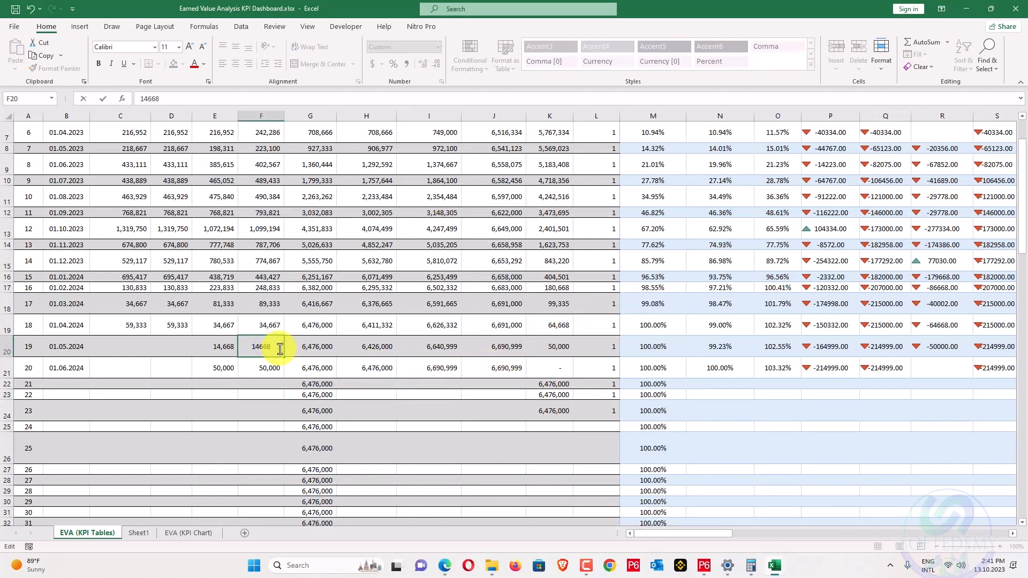
key(Return)
key(Return)
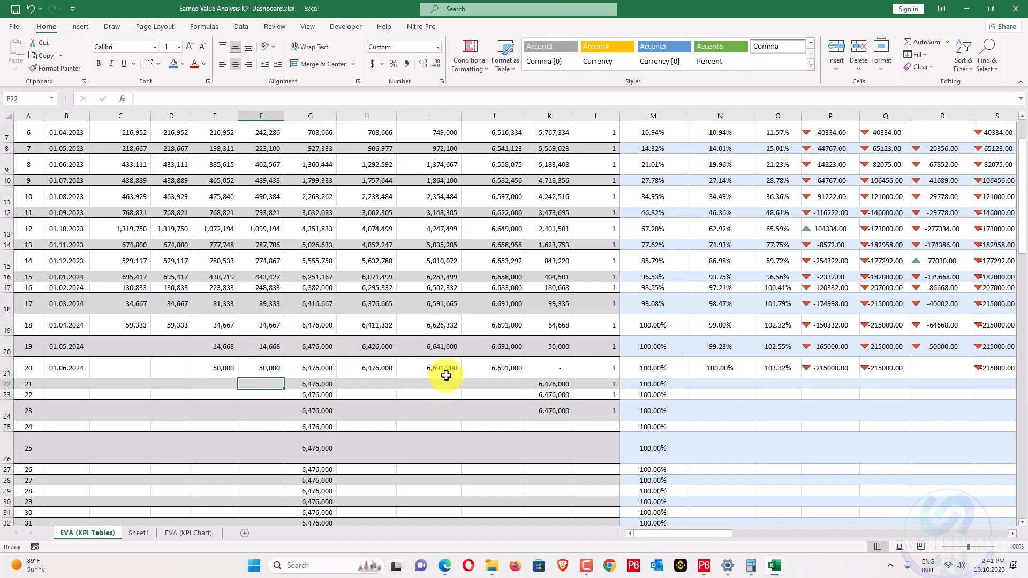
click(413, 369)
click(488, 369)
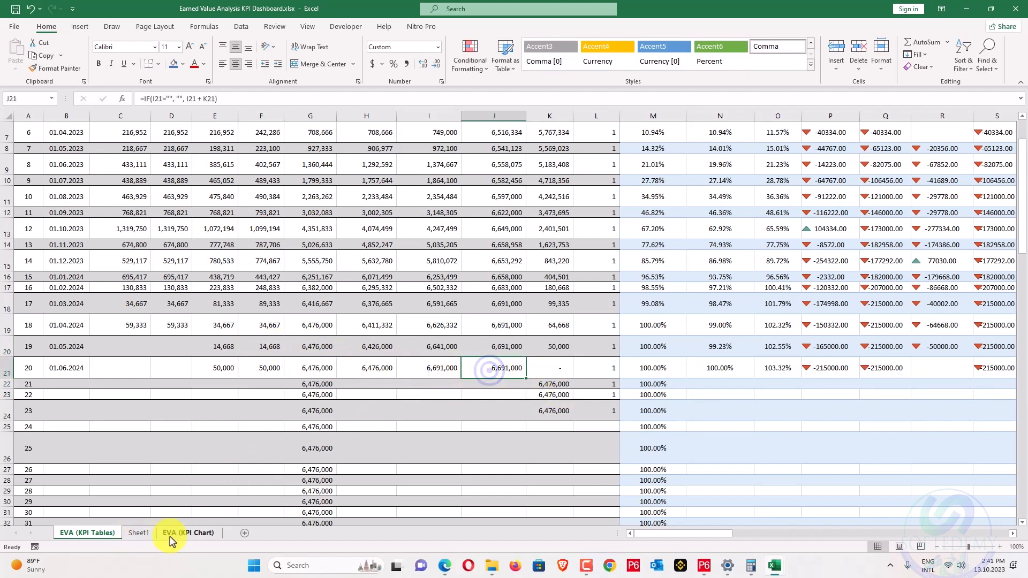
click(170, 537)
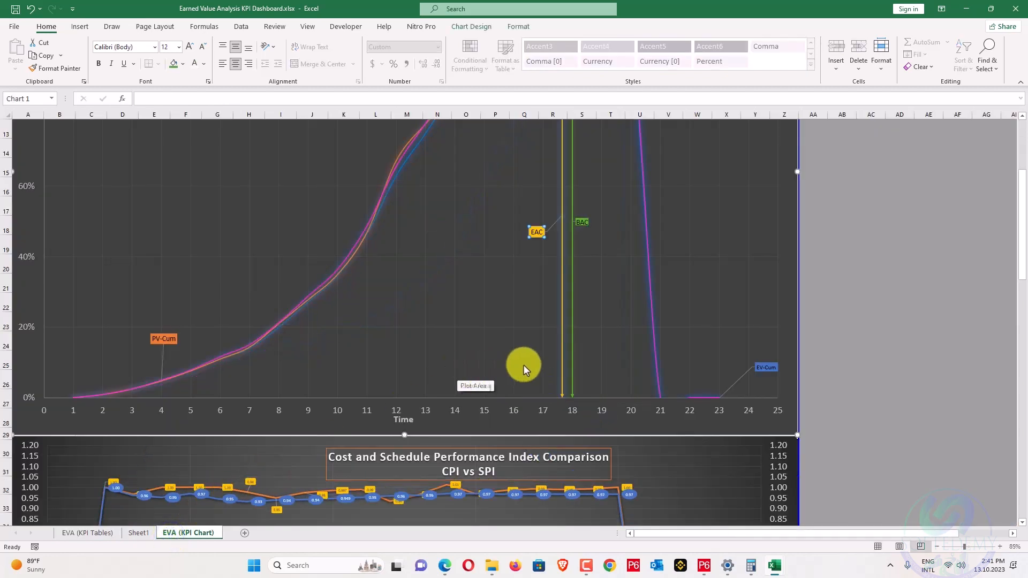
scroll(522, 365, up, 2)
scroll(535, 334, up, 2)
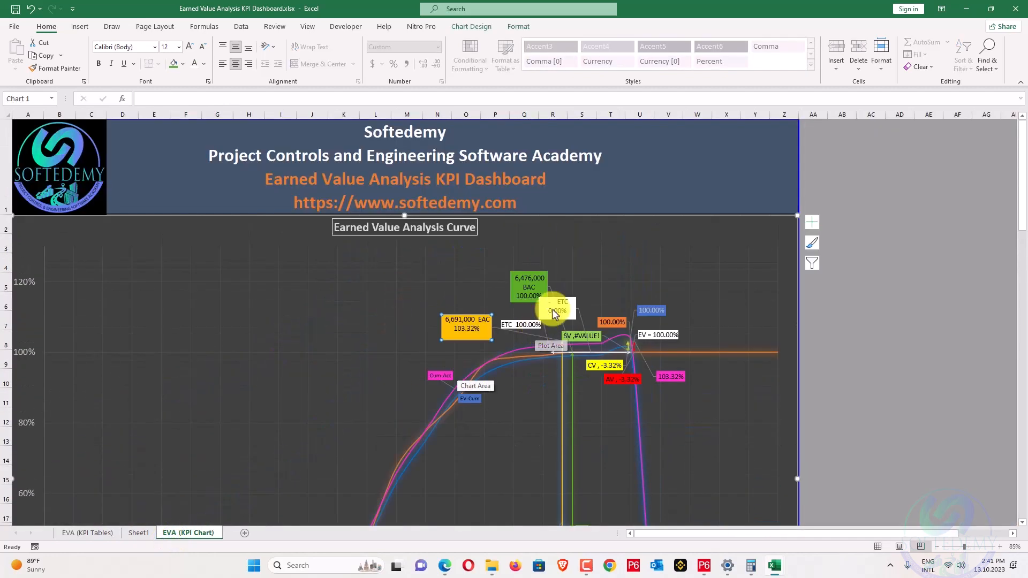
scroll(561, 317, down, 2)
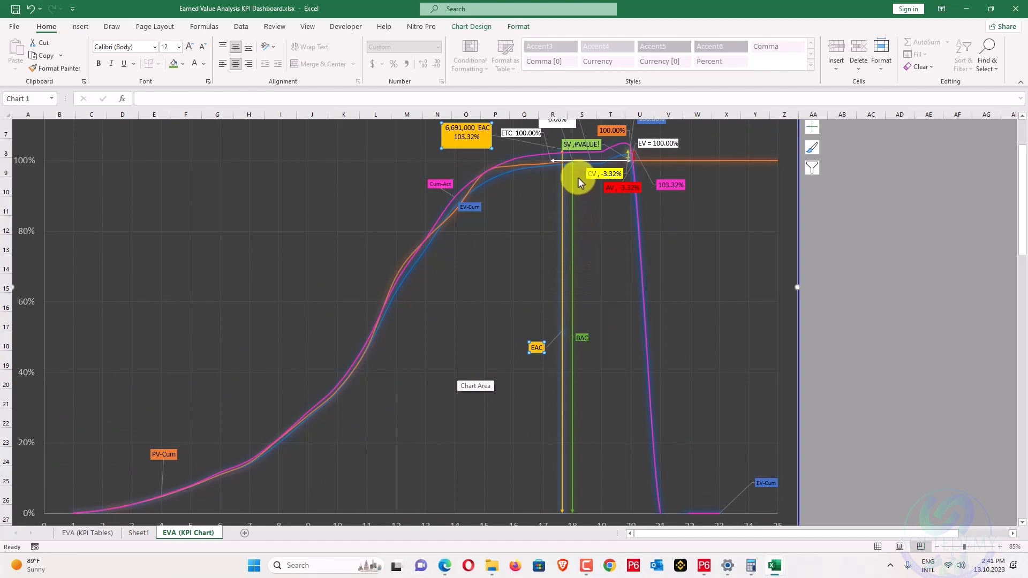
scroll(577, 178, up, 2)
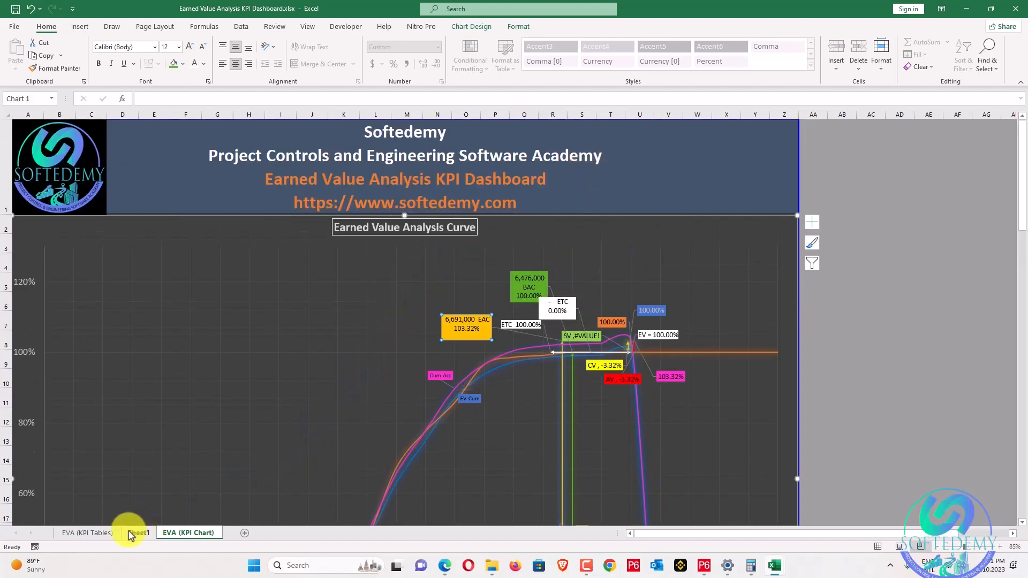
click(87, 533)
scroll(442, 362, up, 2)
scroll(503, 377, down, 2)
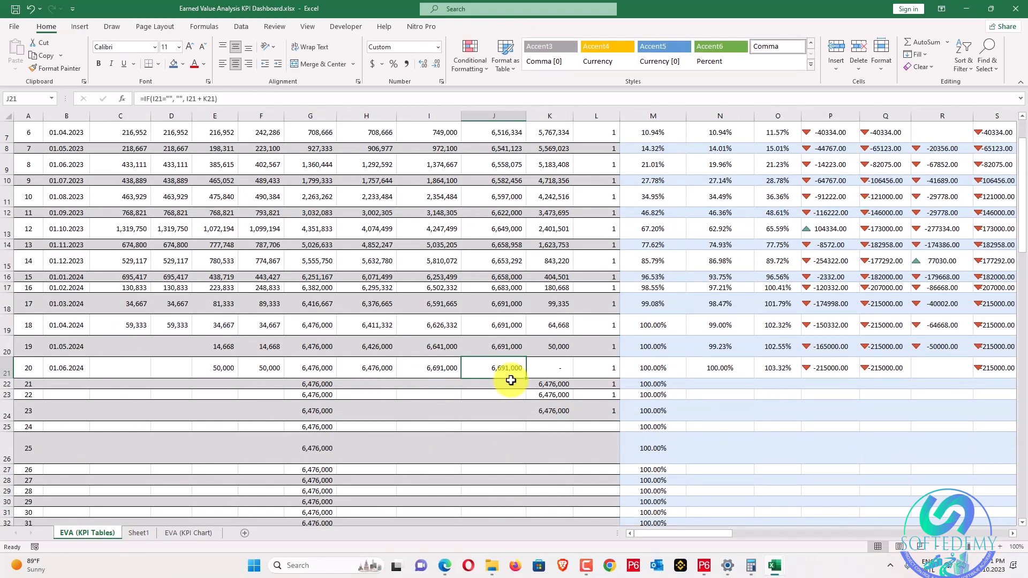
drag(729, 533, 938, 386)
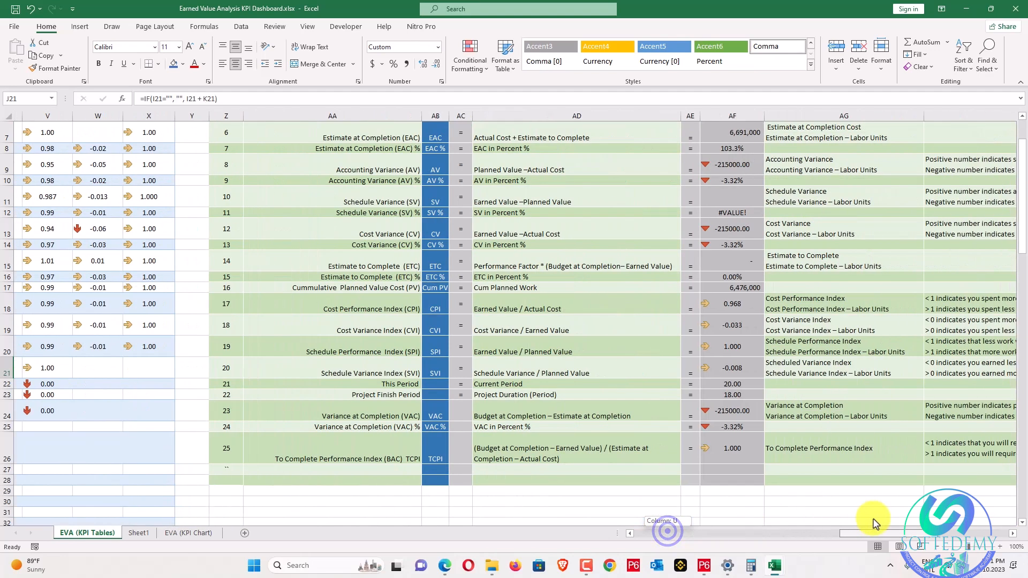
Inspect the formulas in AF12 and AF11 without changing them.
scroll(868, 452, up, 1)
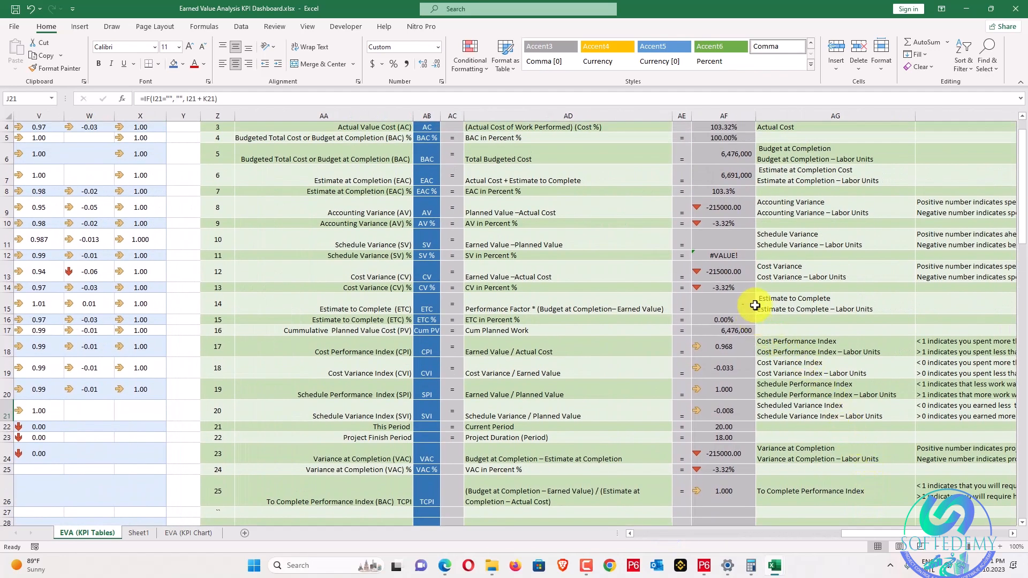
click(731, 255)
click(187, 96)
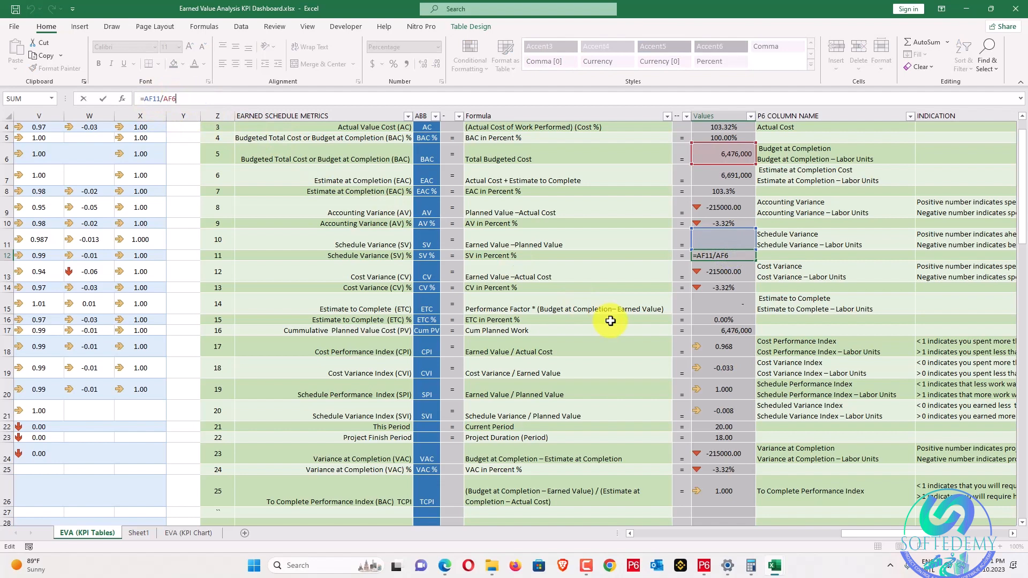
key(Escape)
click(726, 237)
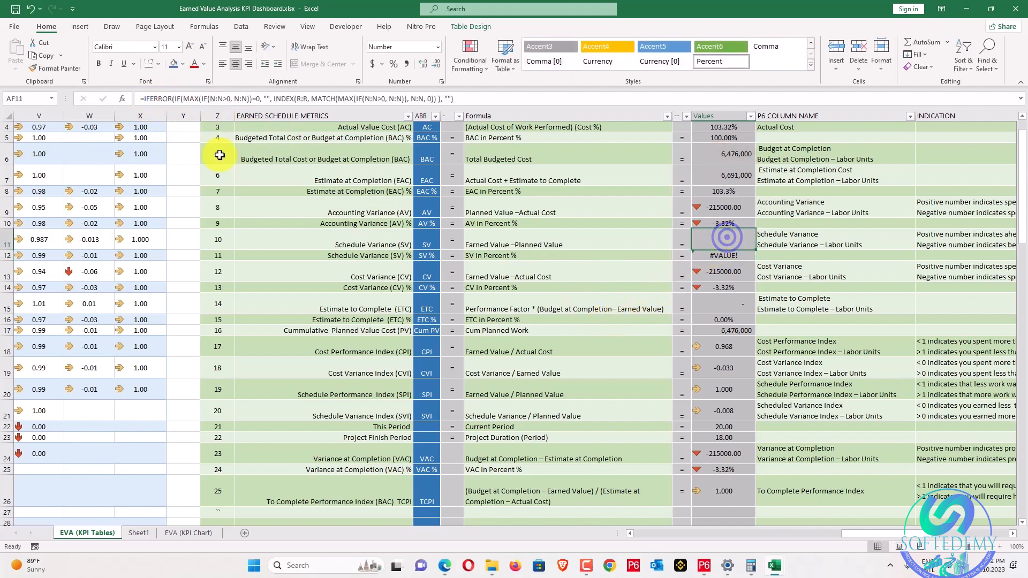
click(380, 99)
key(Escape)
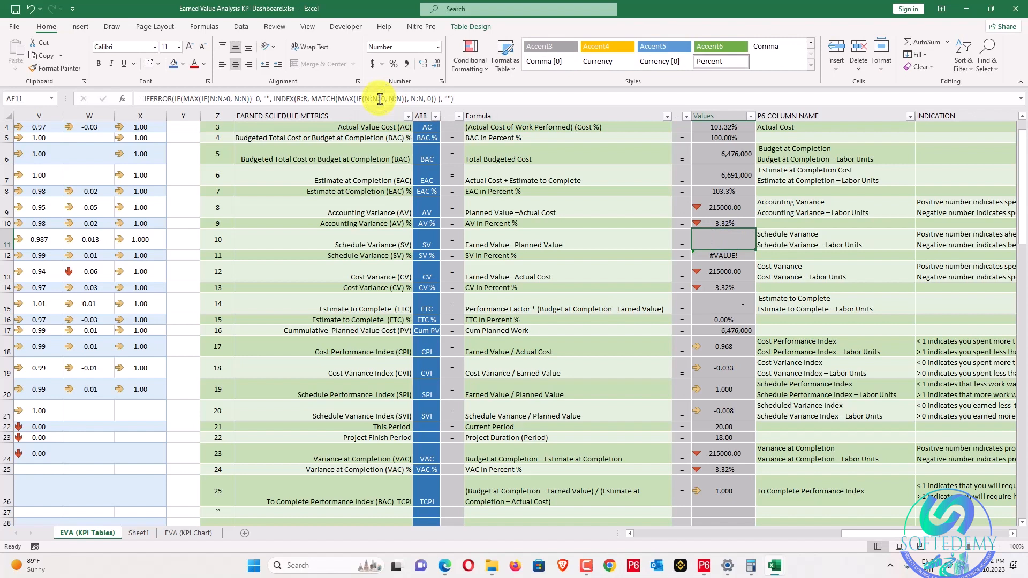
Try wrapping the AF12 formula in IFERROR with an empty-text fallback, then cancel the rejected edit.
click(736, 256)
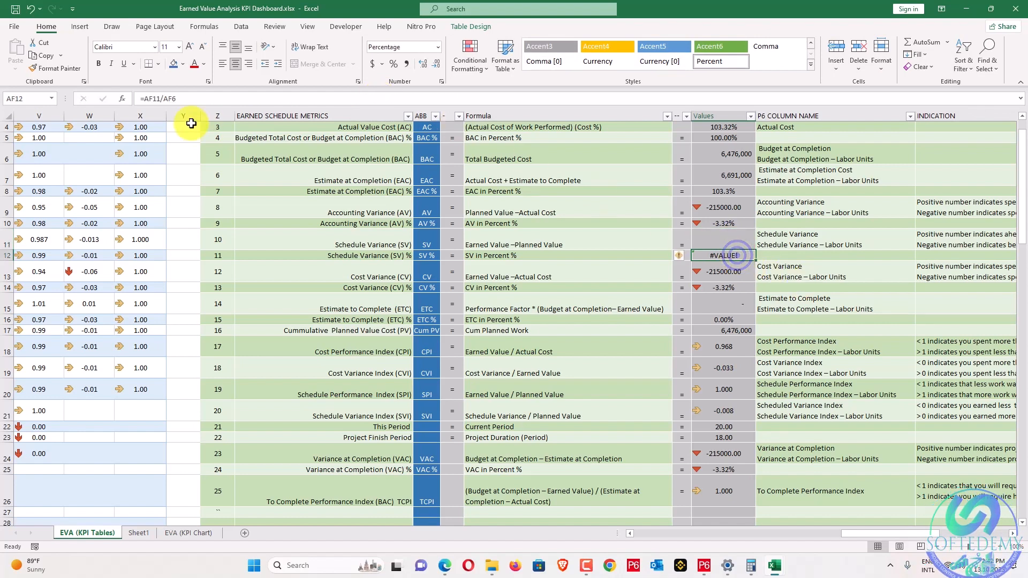
click(145, 99)
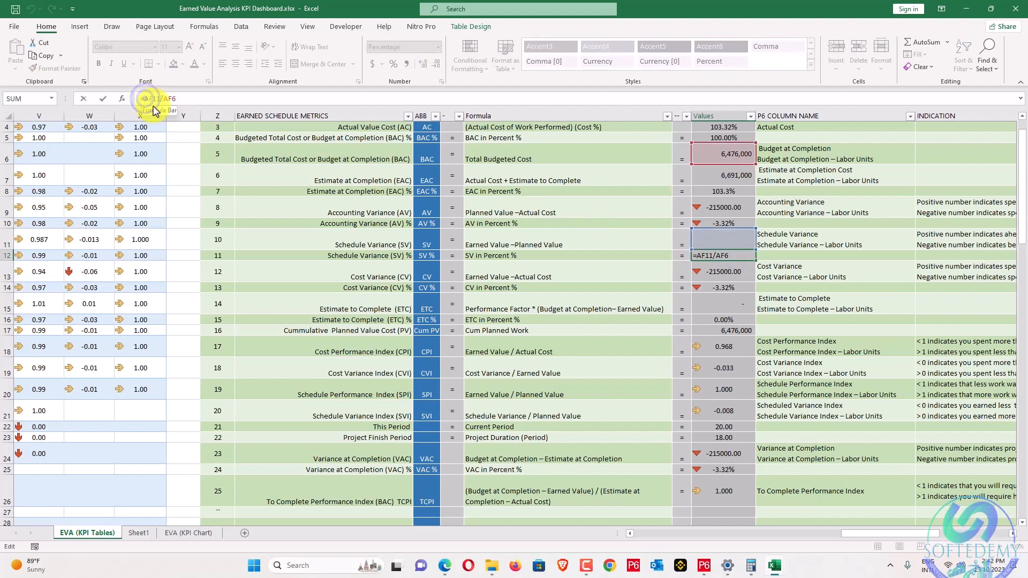
text(if)
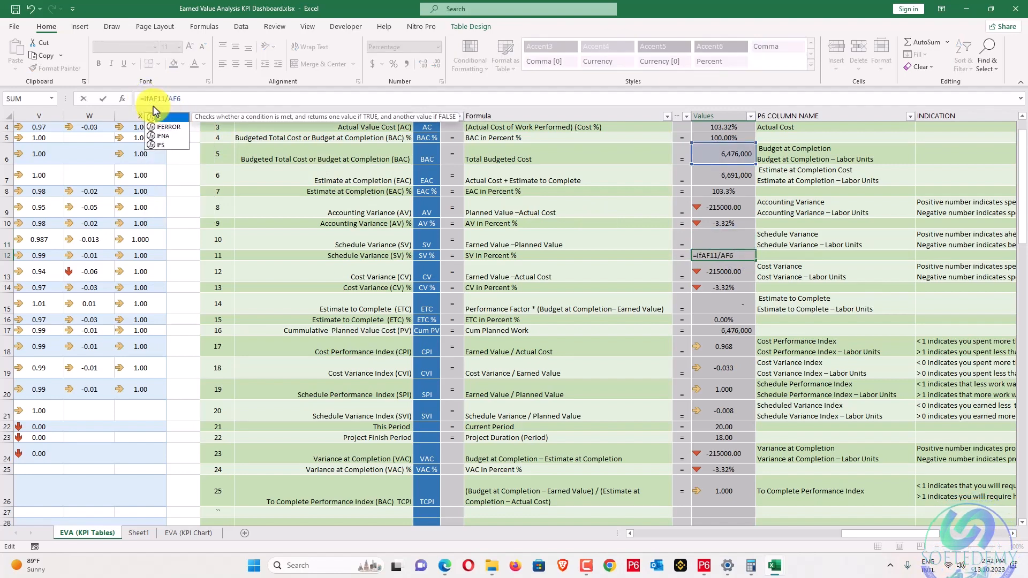
text(erro)
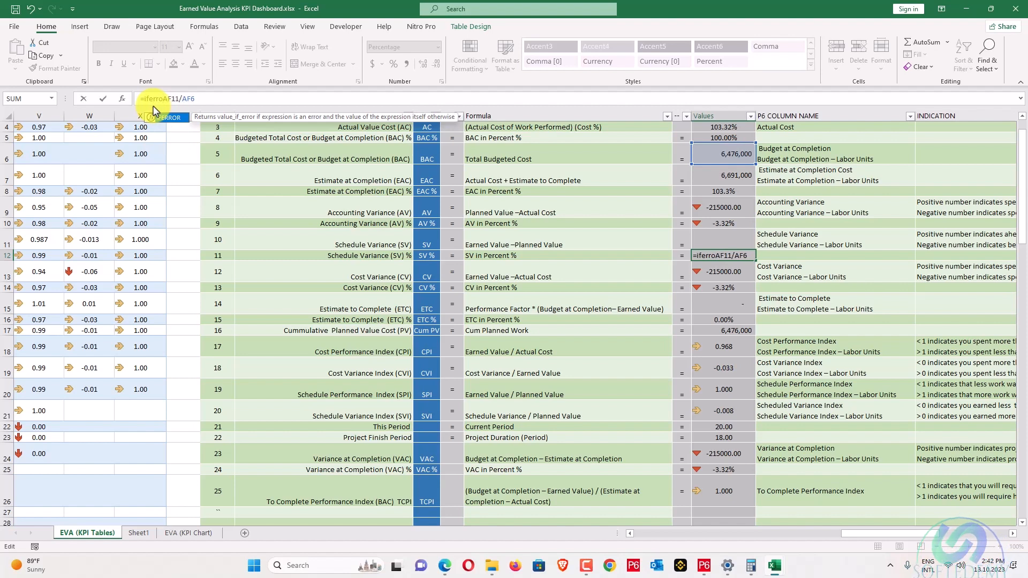
double_click(167, 118)
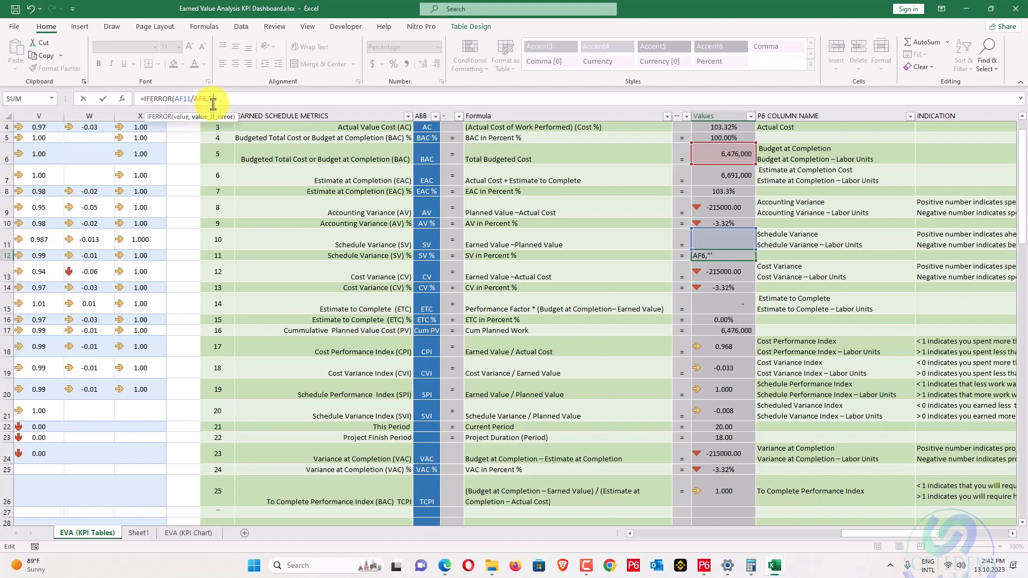
text(,""))
key(Return)
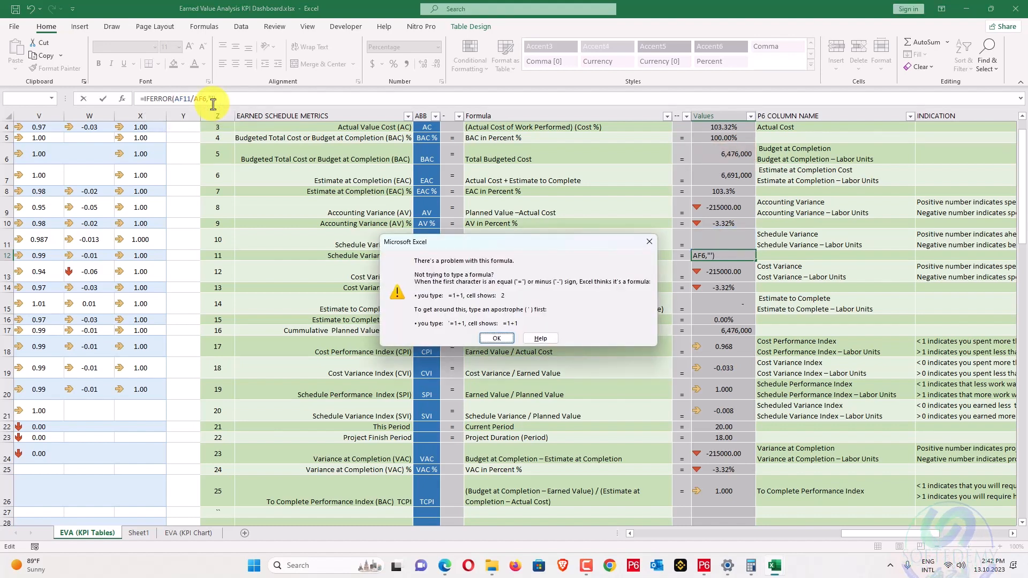
key(Return)
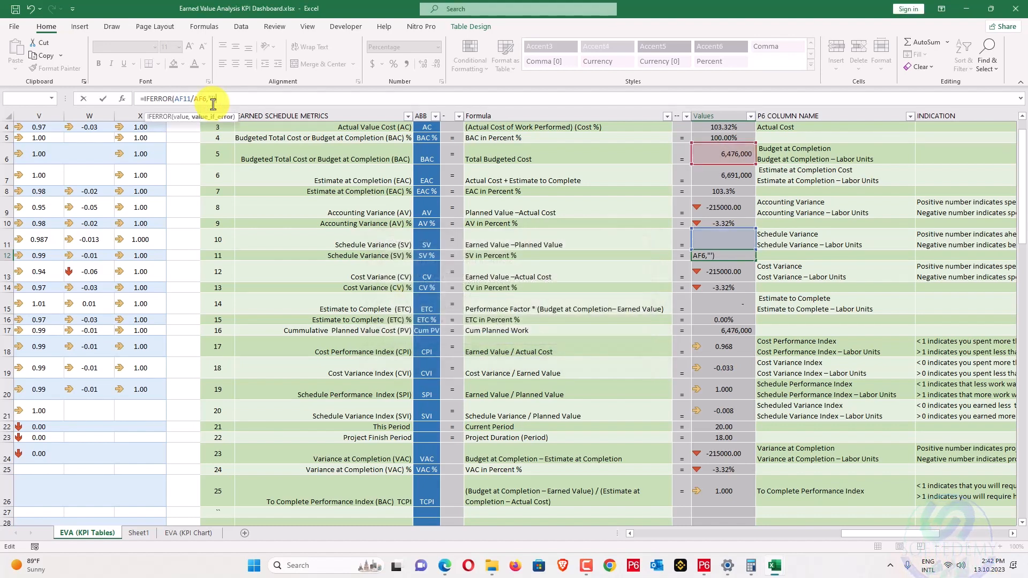
key(Escape)
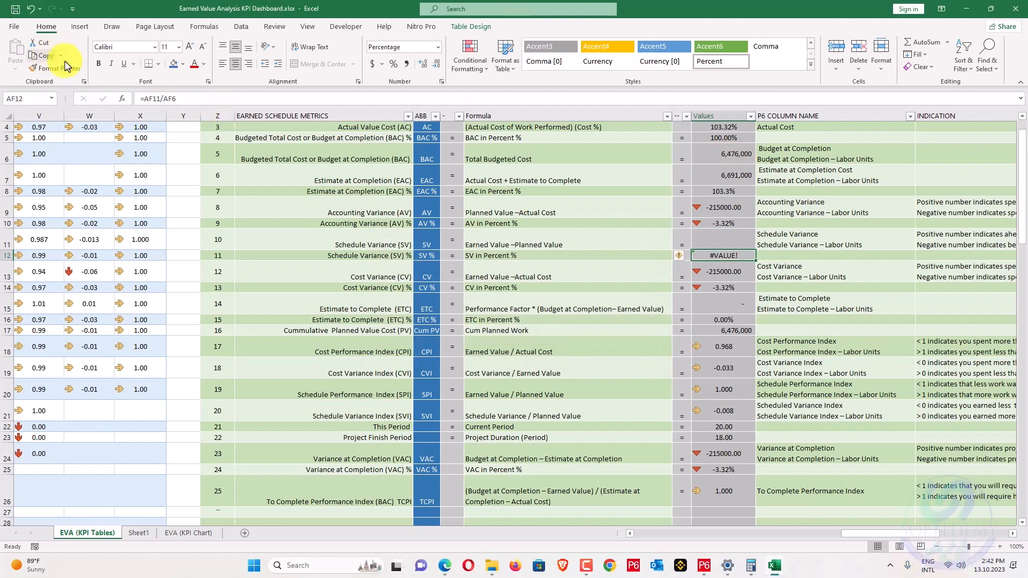
Rewrite AF12 as =IFERROR(AF11/AF6,0) and confirm its result.
click(145, 97)
text(if)
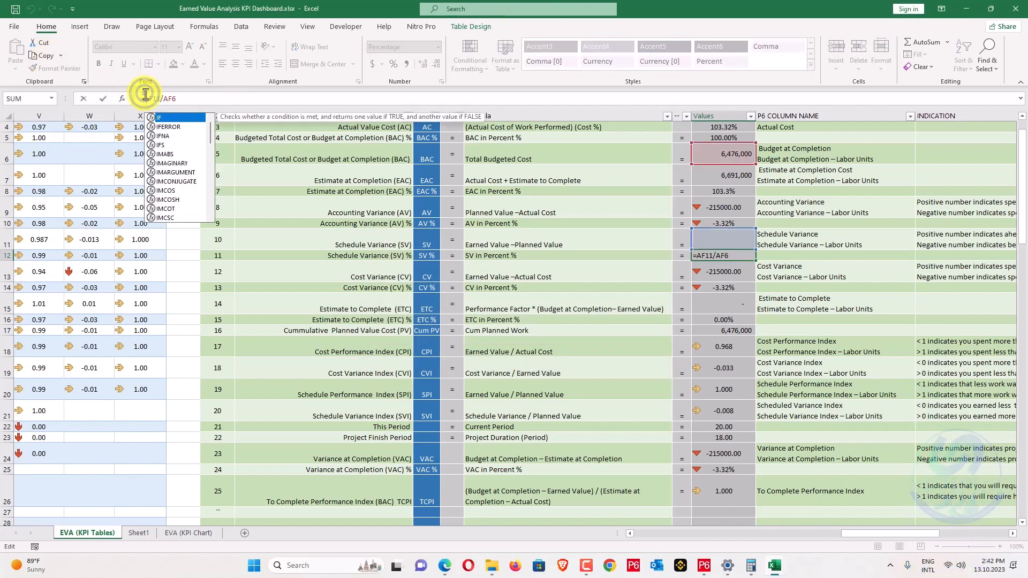
double_click(168, 126)
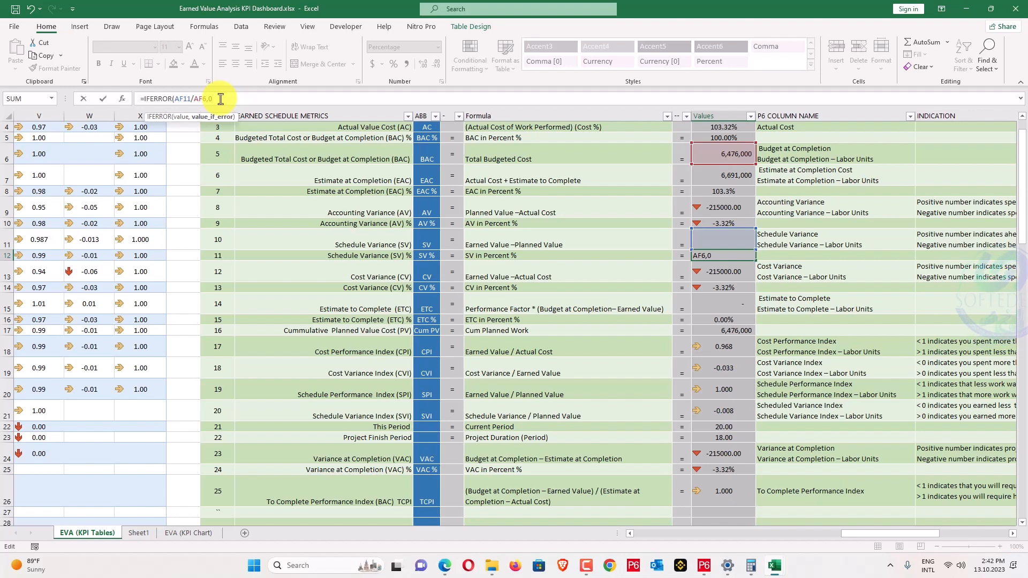
text(,0))
key(Return)
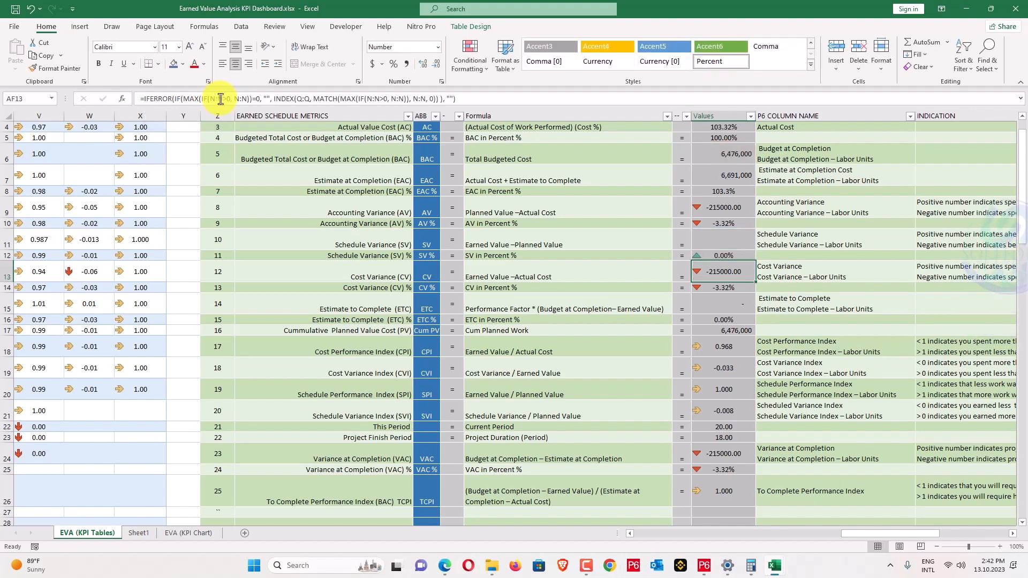
key(Up)
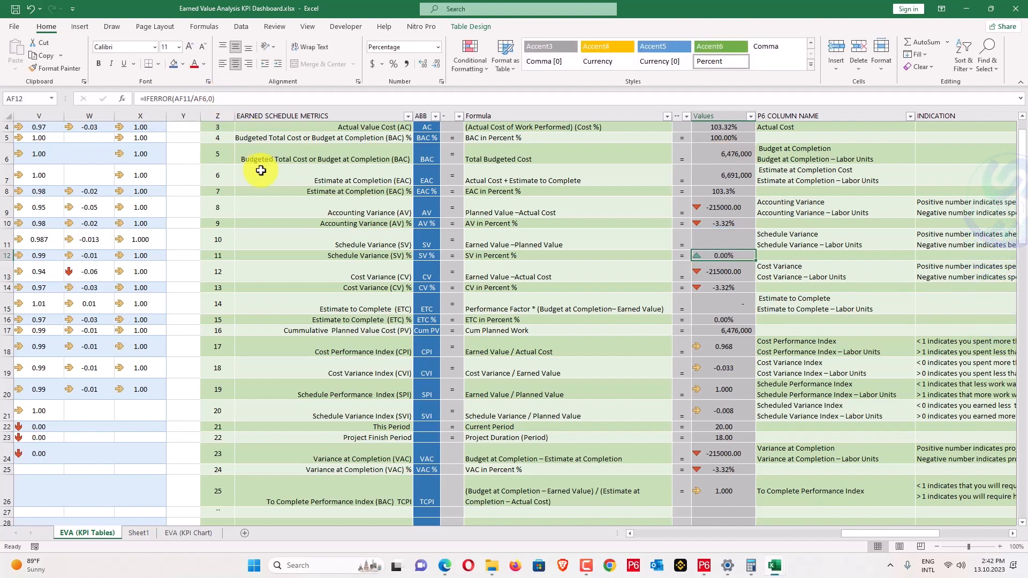
Check the Earned Value Analysis Curve on the EVA (KPI Chart) sheet for SV 0.00% and CV -3.32%.
click(188, 533)
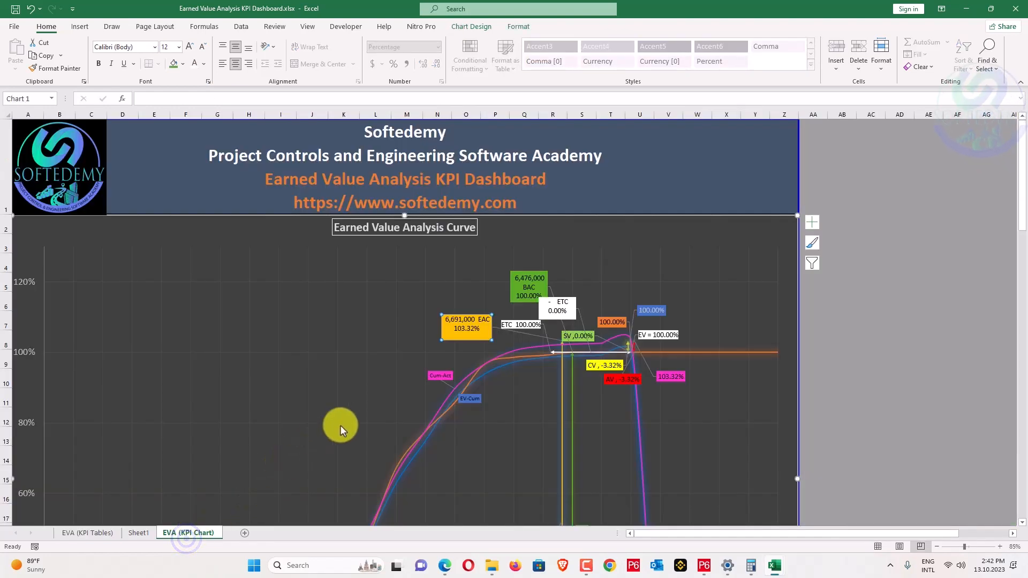
scroll(339, 425, down, 2)
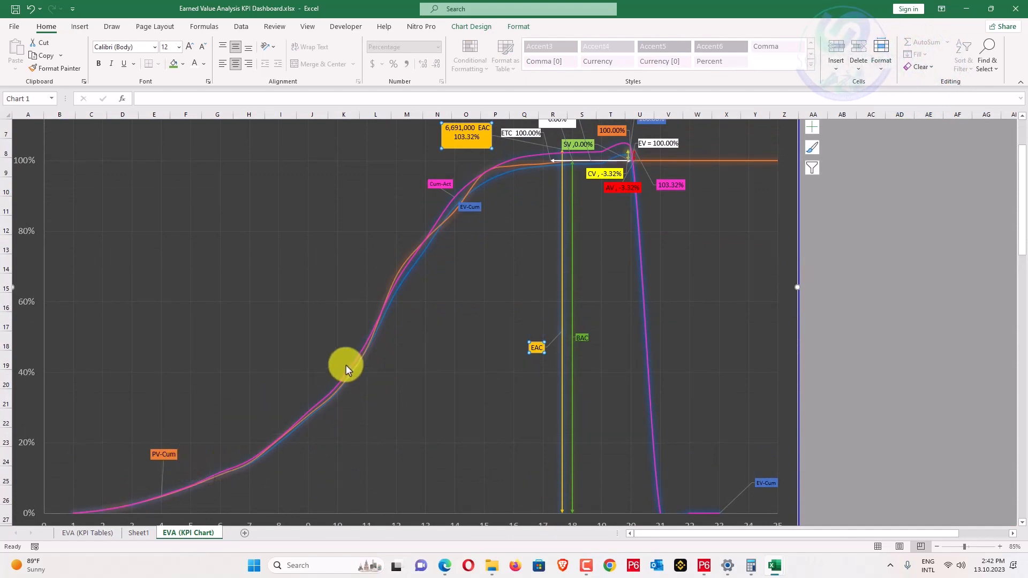
scroll(412, 241, up, 2)
scroll(418, 245, down, 1)
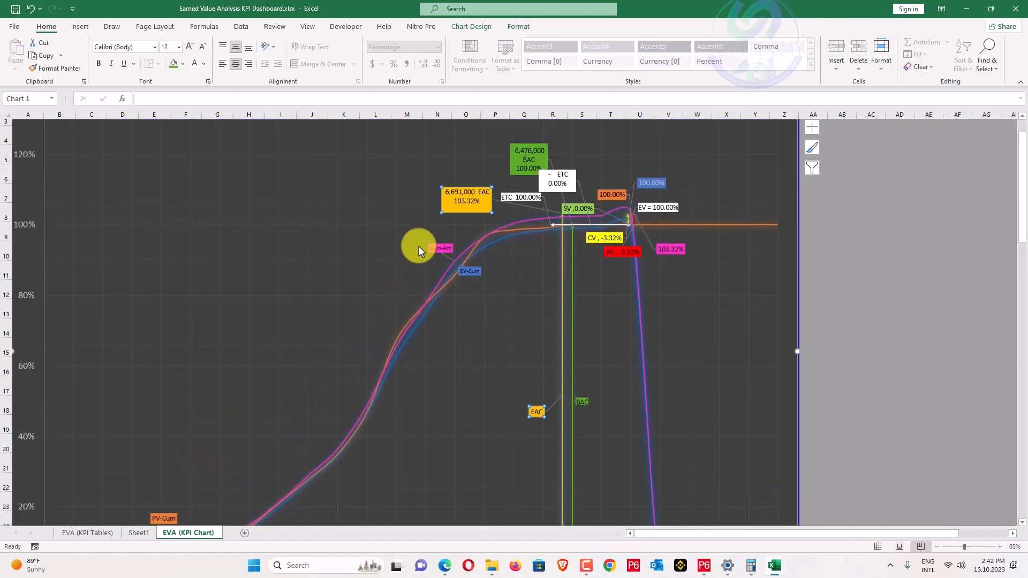
scroll(419, 245, up, 1)
scroll(416, 284, down, 1)
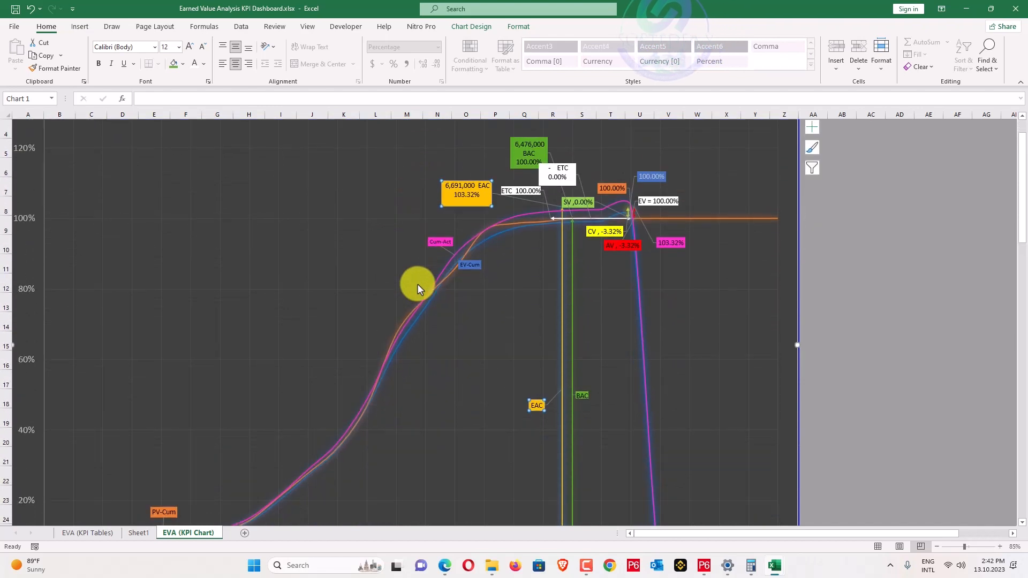
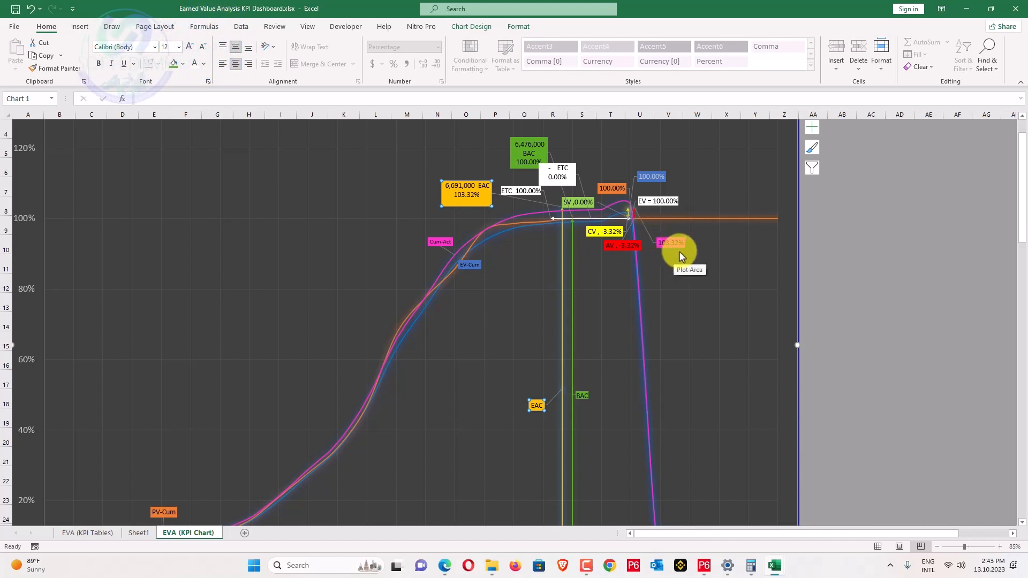
Open the right-click menu on the Earned Value Analysis S-curve chart's plot area.
scroll(676, 262, down, 3)
scroll(569, 300, up, 3)
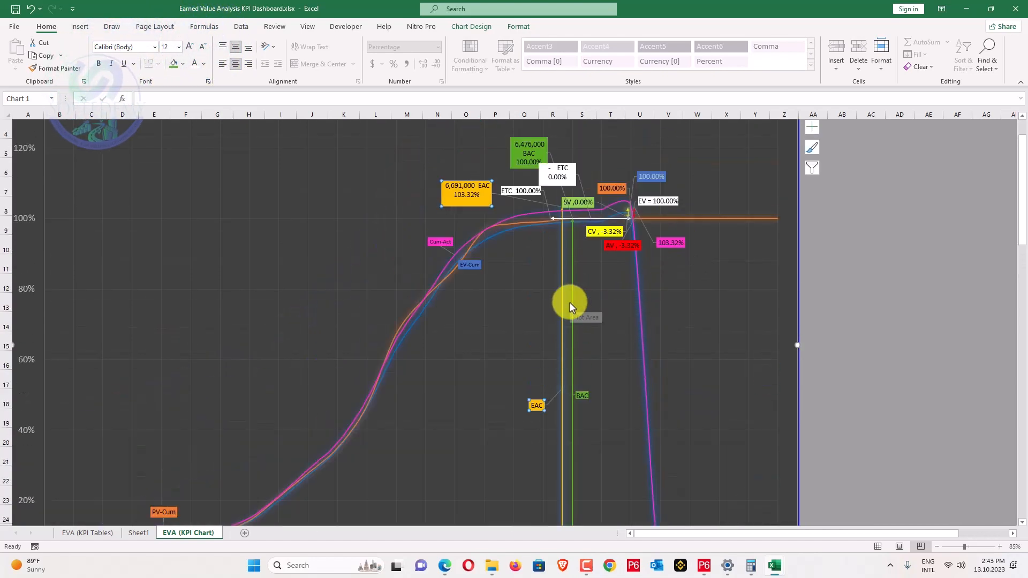
right_click(488, 288)
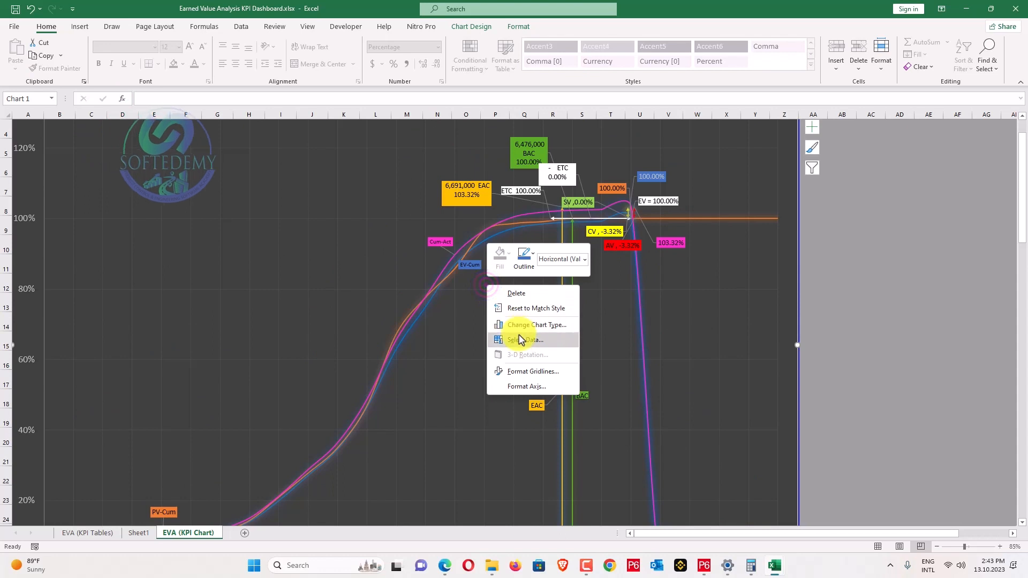
In Select Data, change the EV-Cum series Y values to $N$2:$N$21.
click(517, 337)
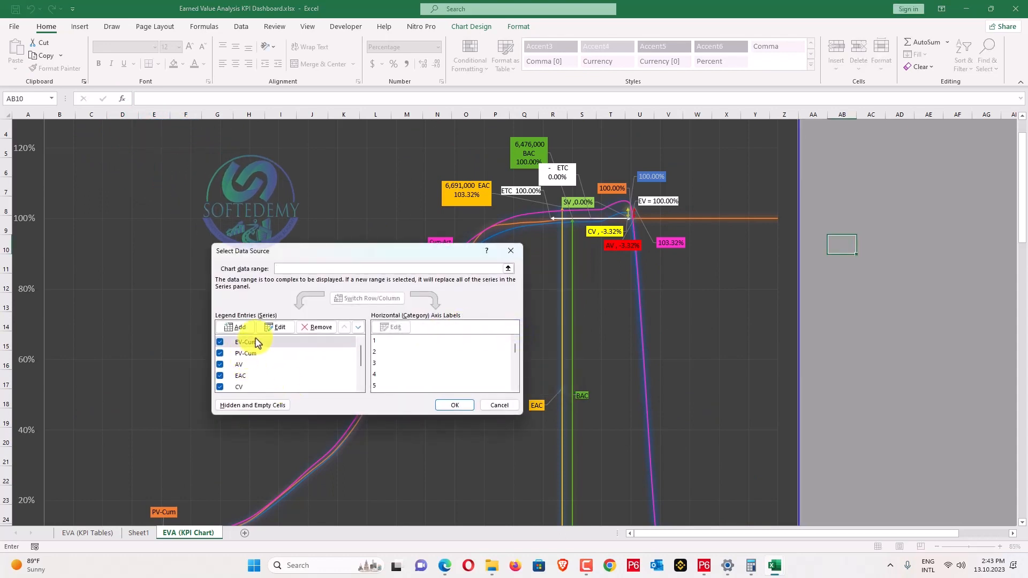
click(278, 327)
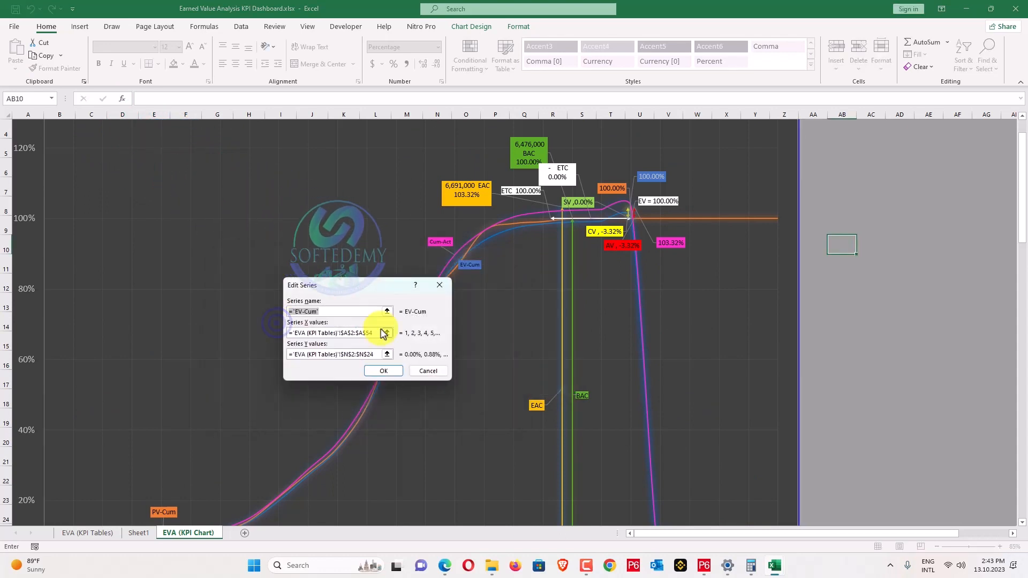
click(373, 352)
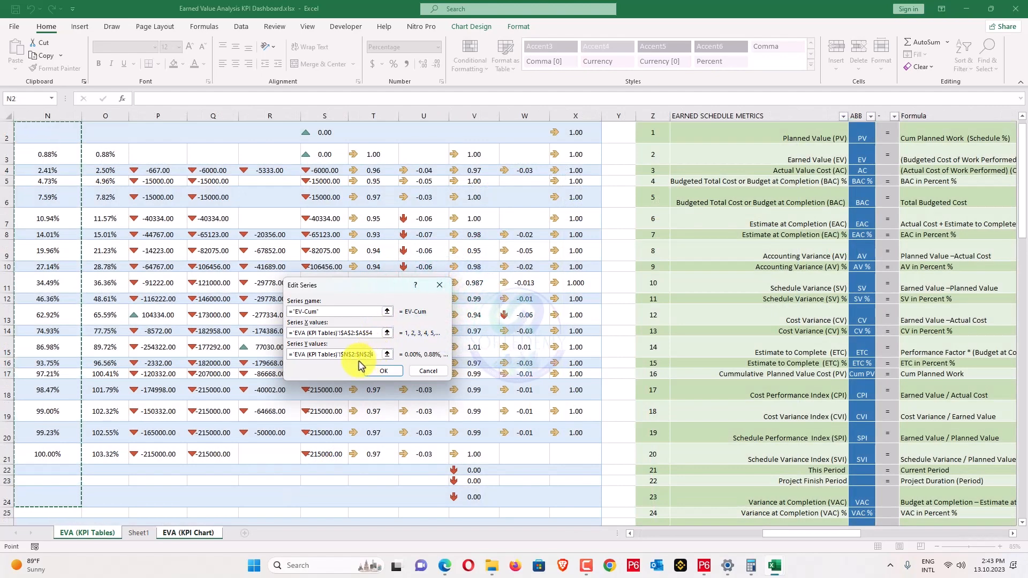
key(BackSpace)
text(1)
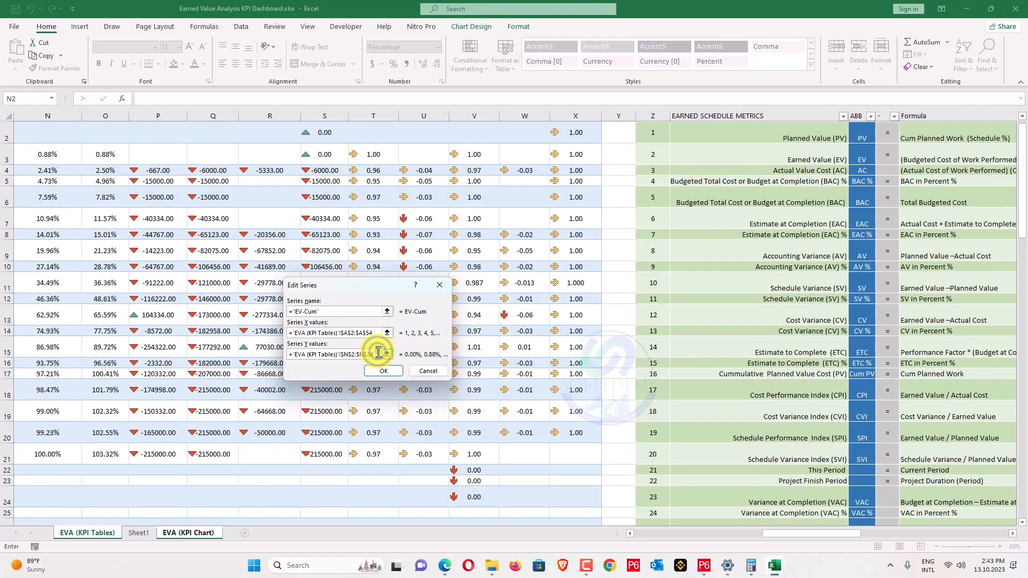
click(376, 369)
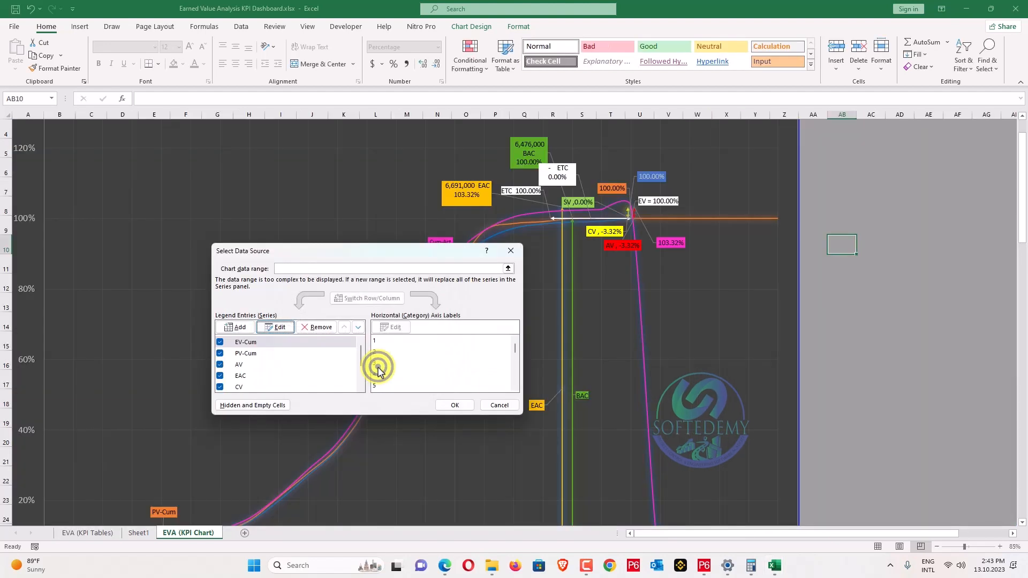
Hide the AV series, trim the Cum-Act Y values range, and apply the changes.
click(220, 365)
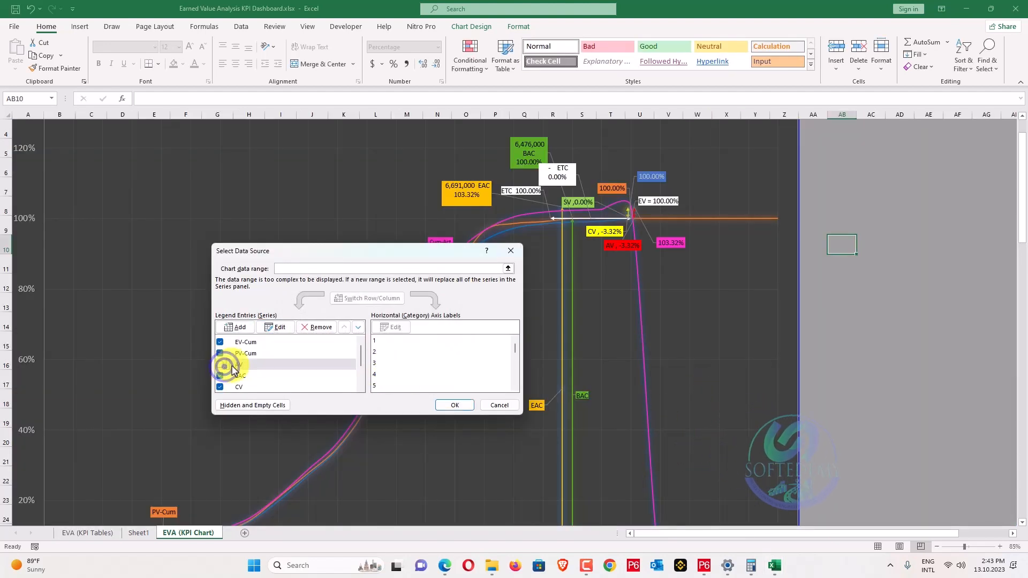
scroll(316, 367, down, 2)
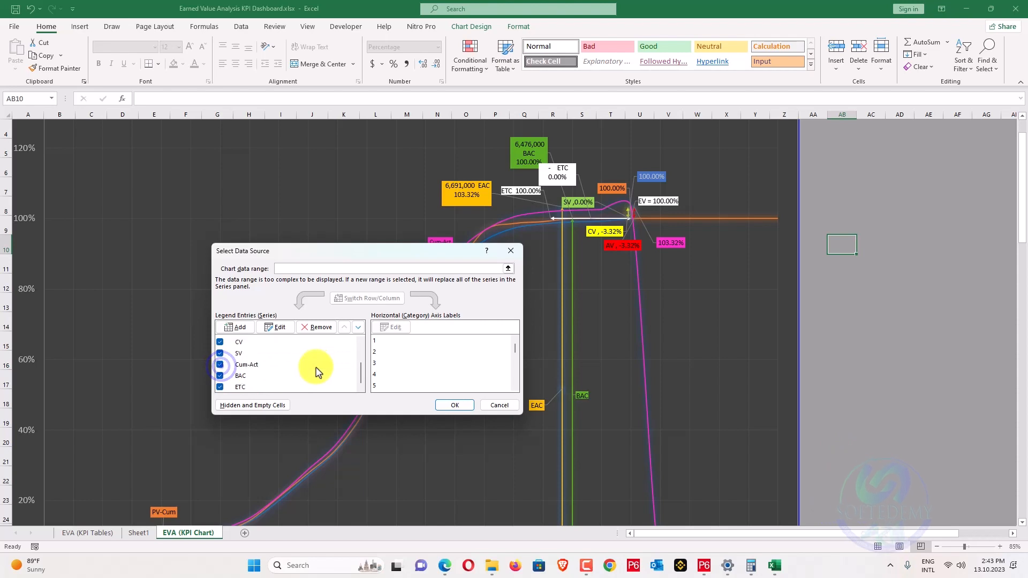
click(275, 364)
click(275, 327)
click(362, 355)
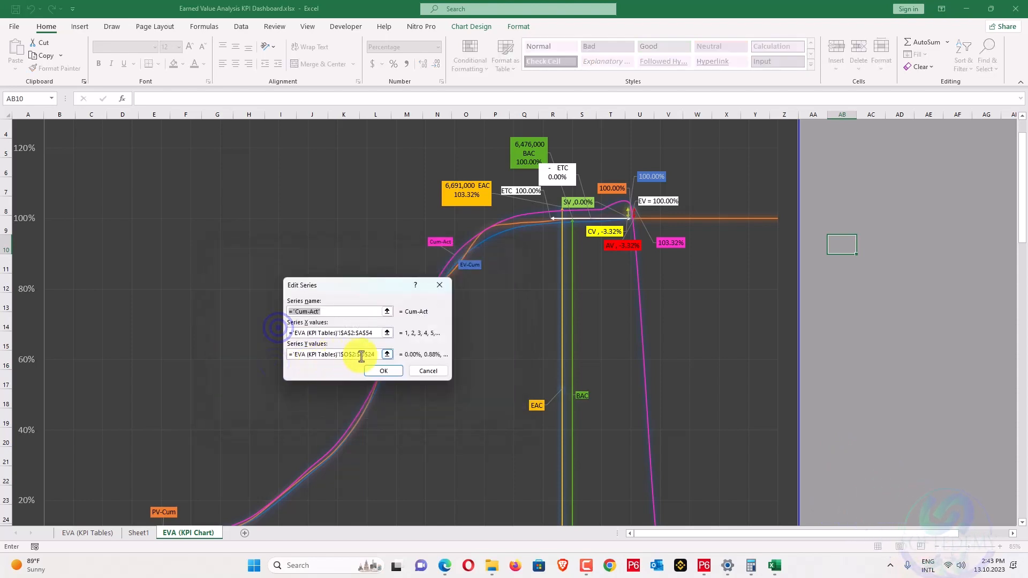
click(374, 355)
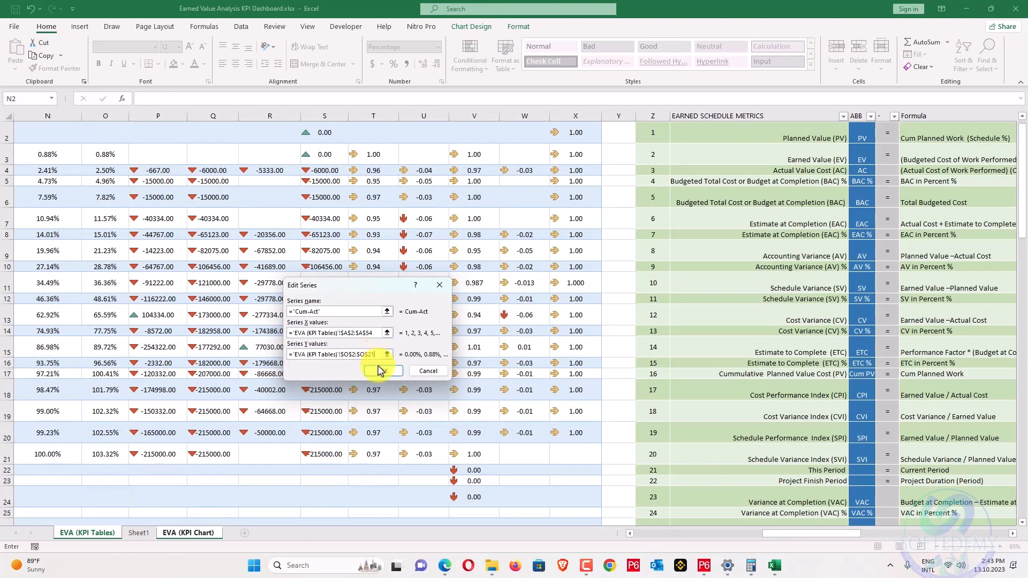
click(379, 370)
click(447, 406)
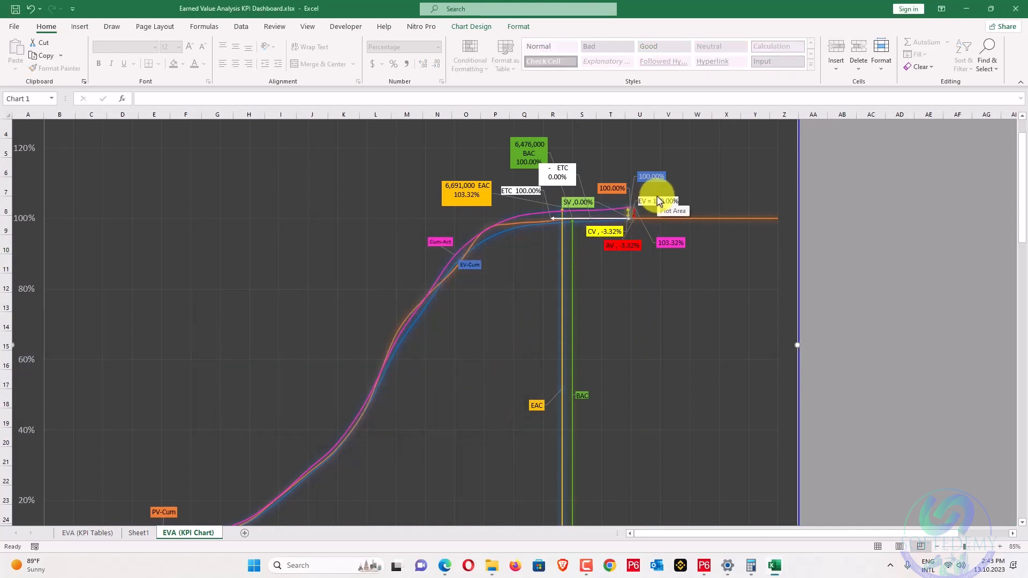
scroll(656, 201, up, 1)
scroll(656, 203, up, 4)
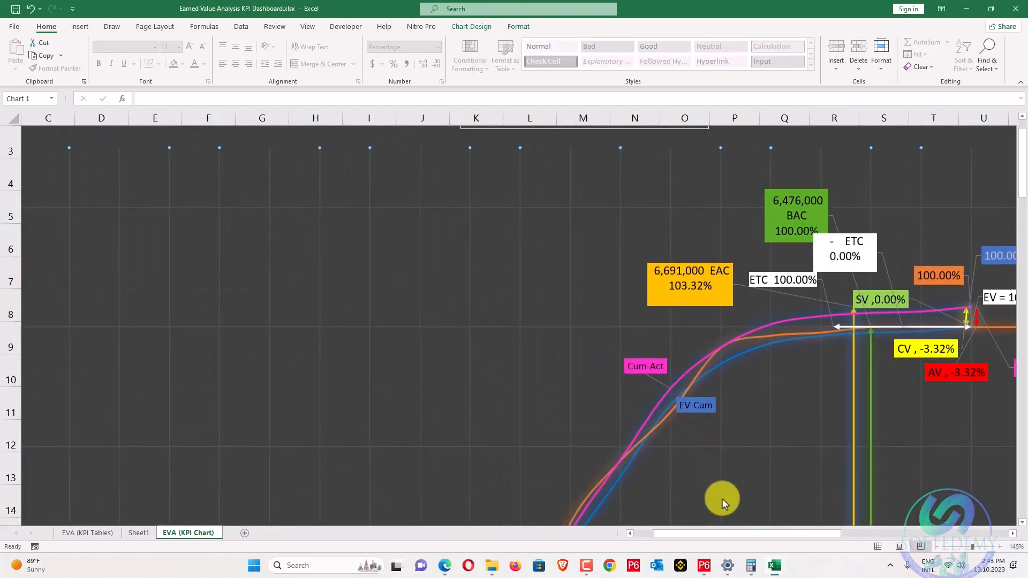
drag(726, 534, 802, 496)
scroll(616, 313, up, 2)
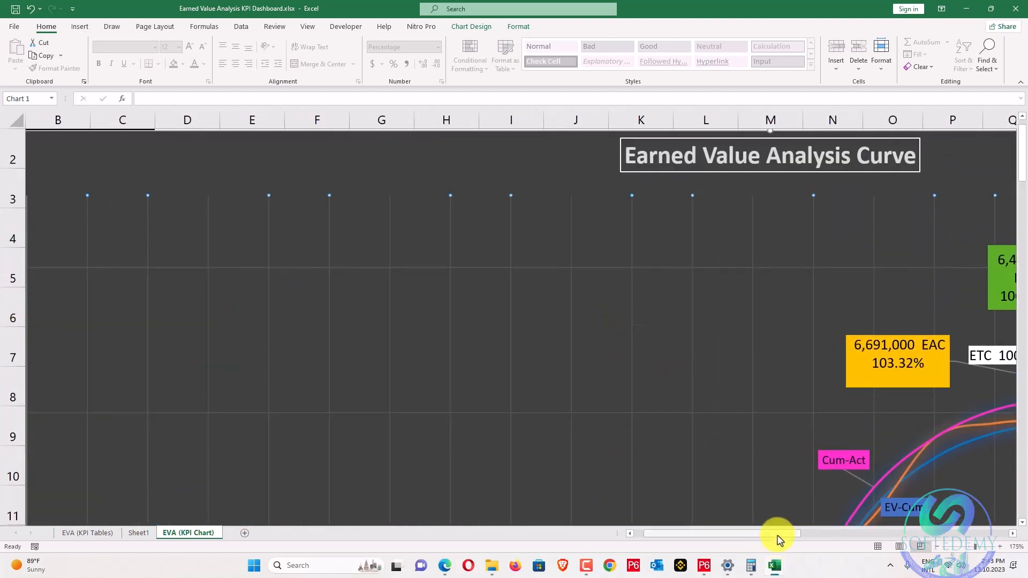
drag(776, 534, 868, 532)
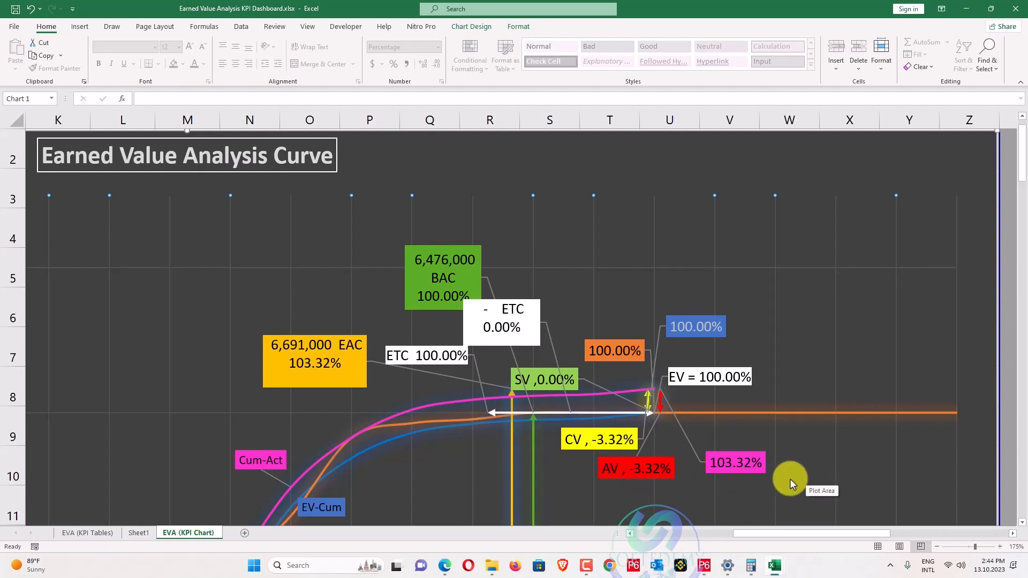
scroll(777, 479, down, 1)
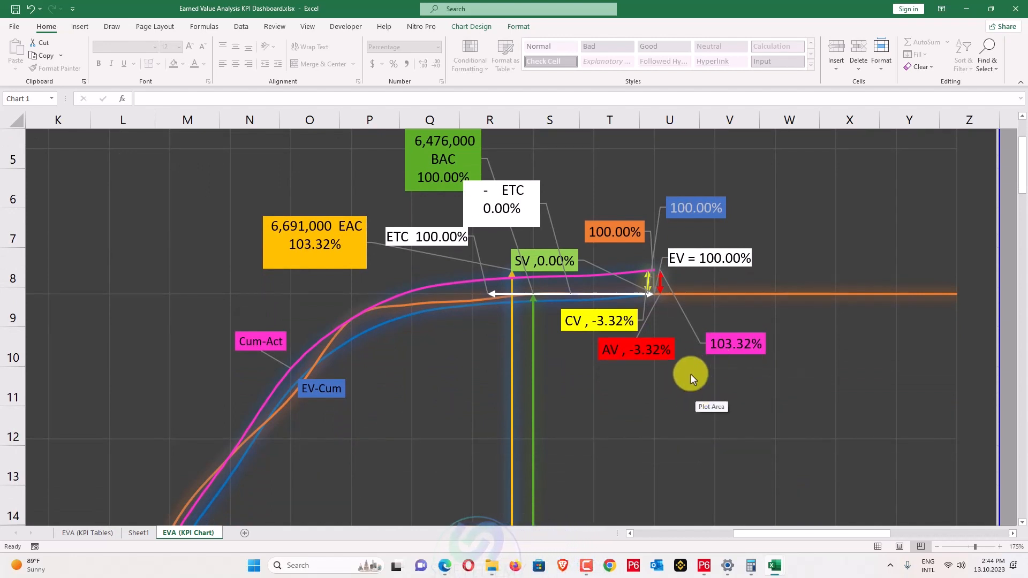
scroll(681, 359, down, 12)
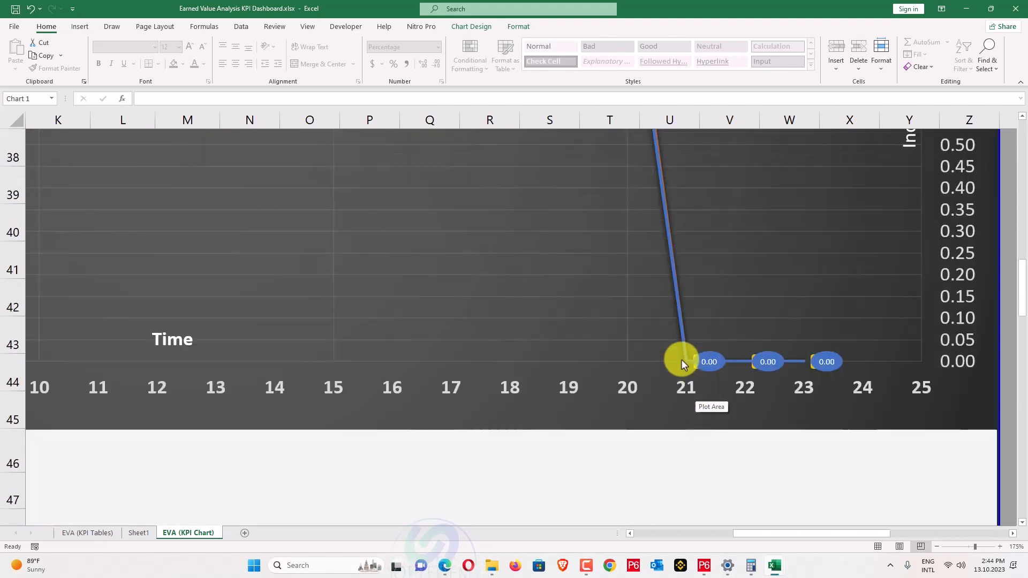
scroll(681, 359, down, 2)
scroll(681, 359, down, 1)
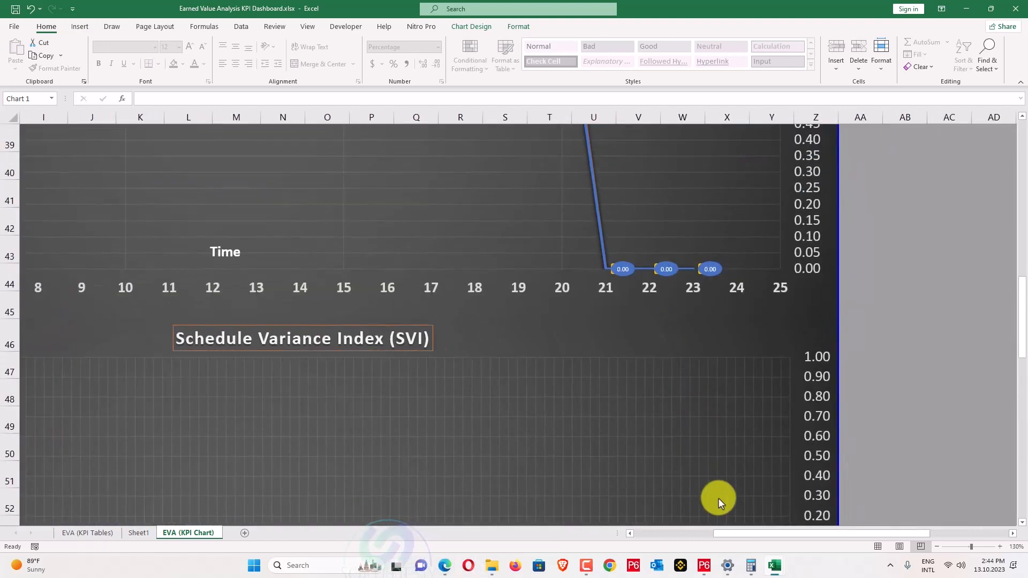
drag(726, 533, 661, 535)
scroll(565, 434, down, 2)
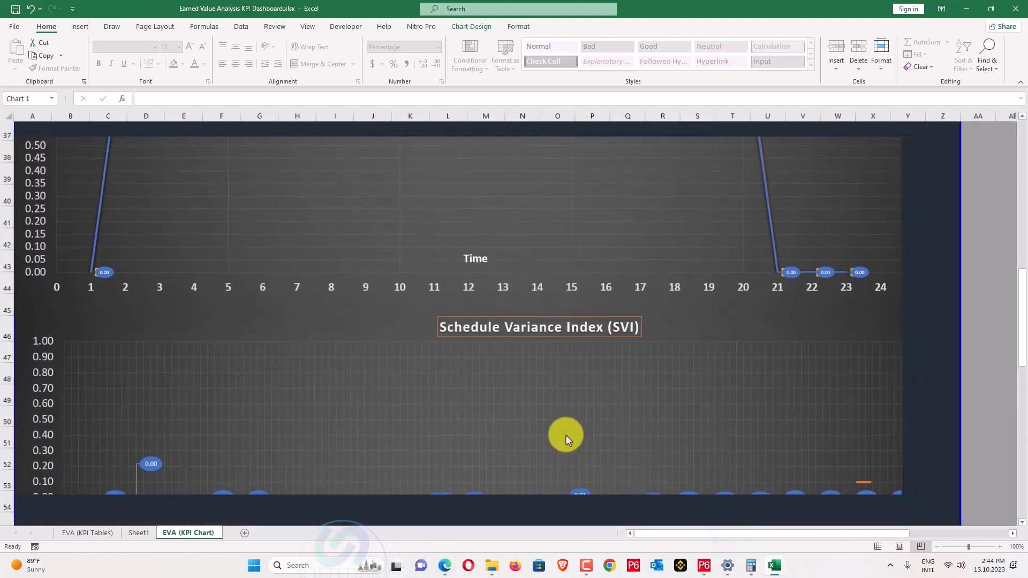
scroll(566, 433, up, 6)
scroll(565, 432, down, 2)
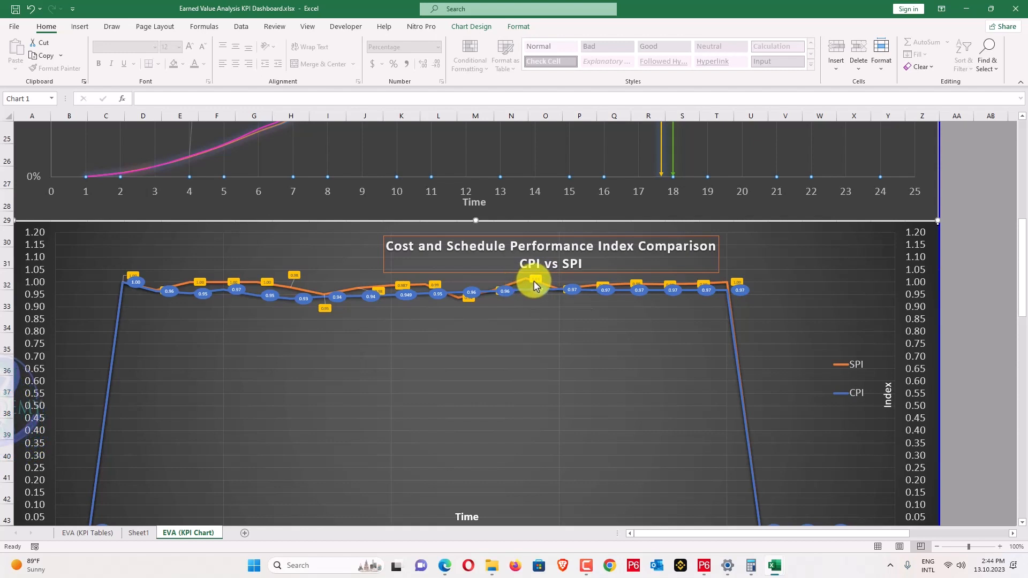
Set the CPI vs SPI chart's vertical axis minimum bound to 0.75, giving a 0.75–1.20 range.
click(904, 273)
double_click(906, 297)
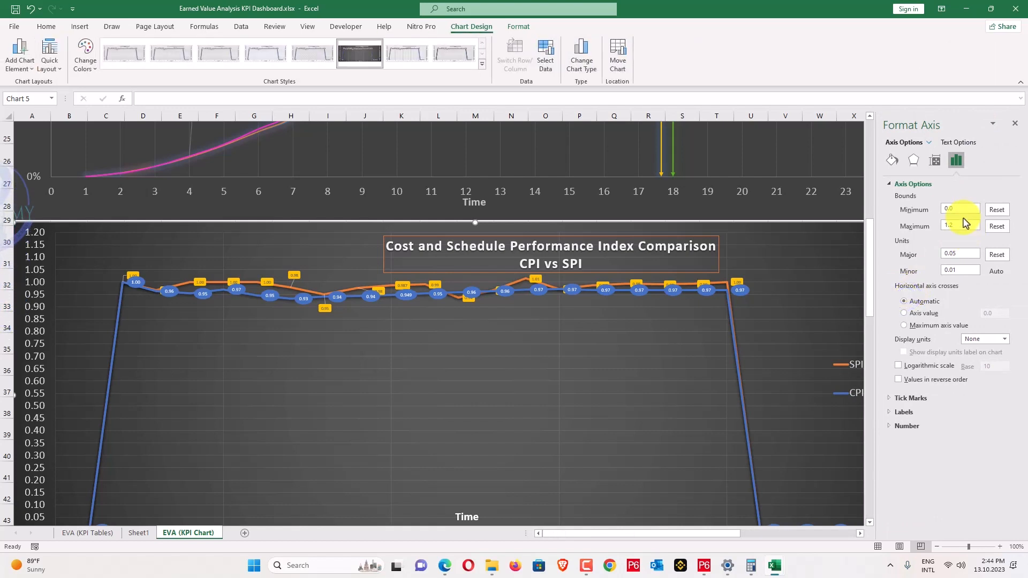
scroll(535, 288, down, 1)
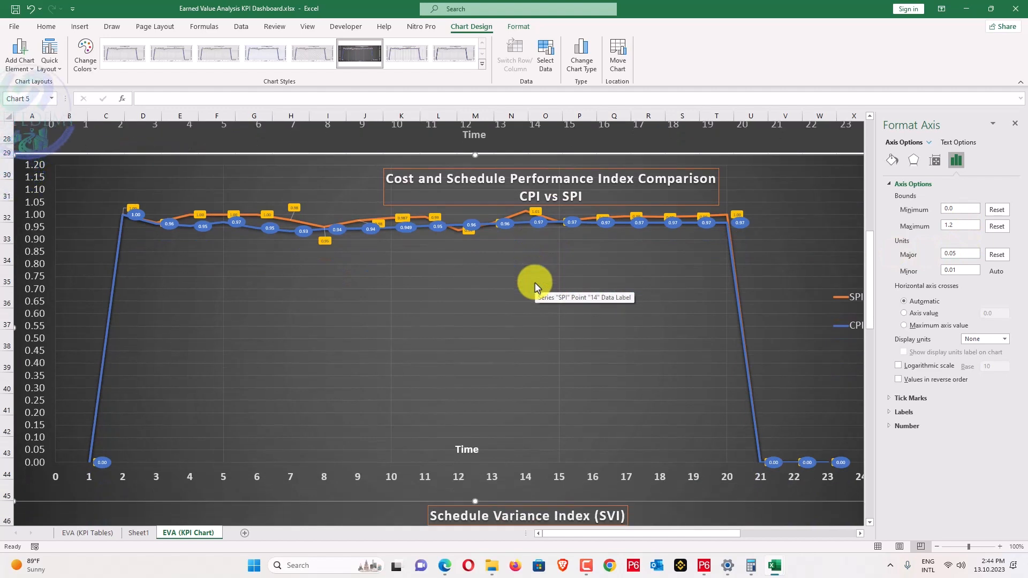
drag(963, 208, 919, 208)
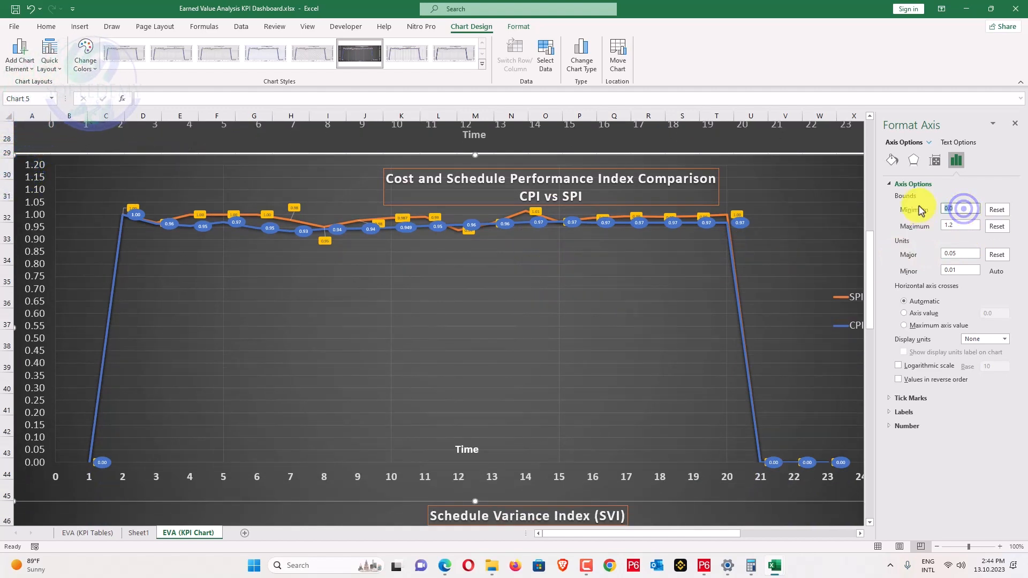
text(0.75)
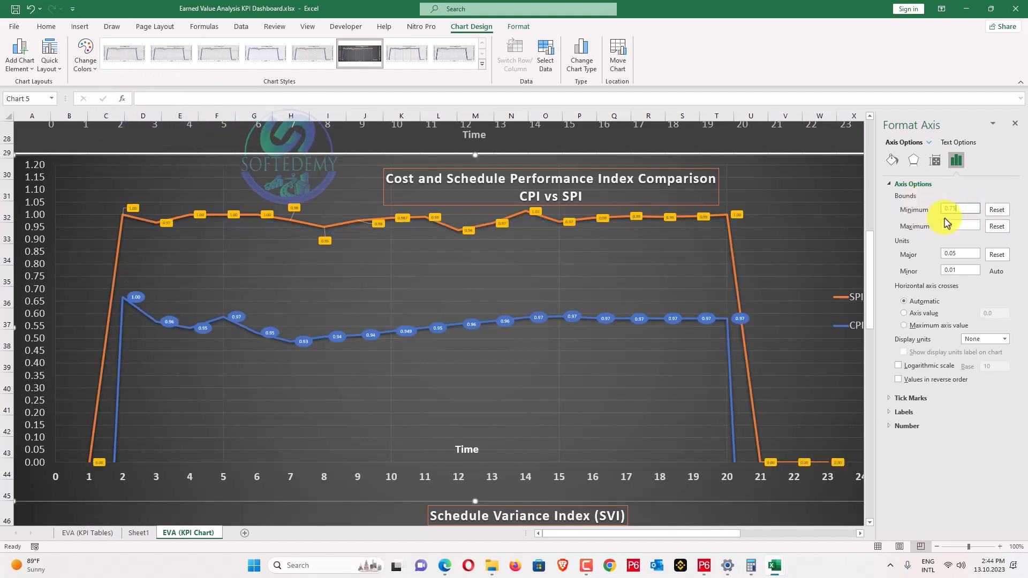
click(42, 296)
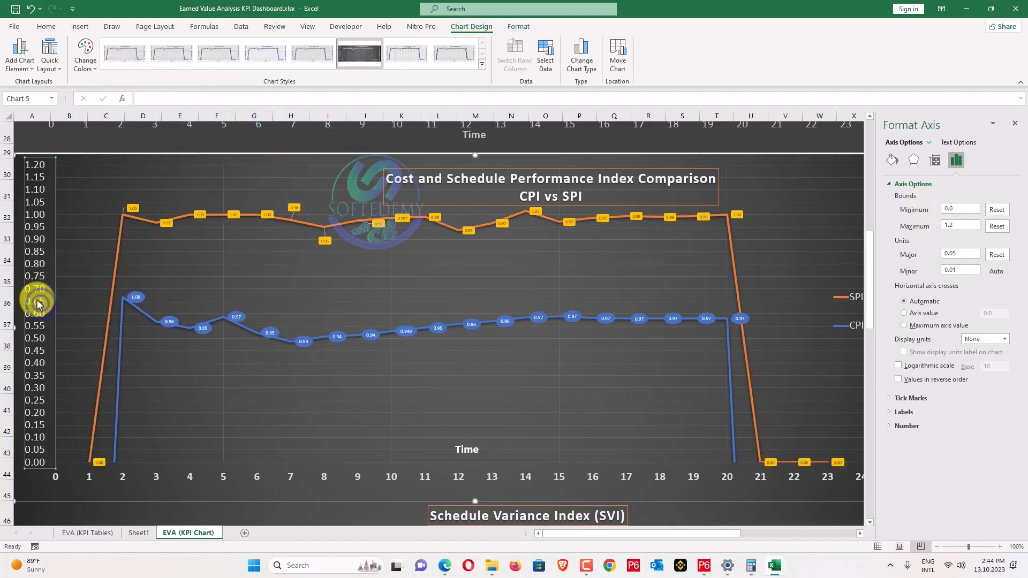
double_click(952, 209)
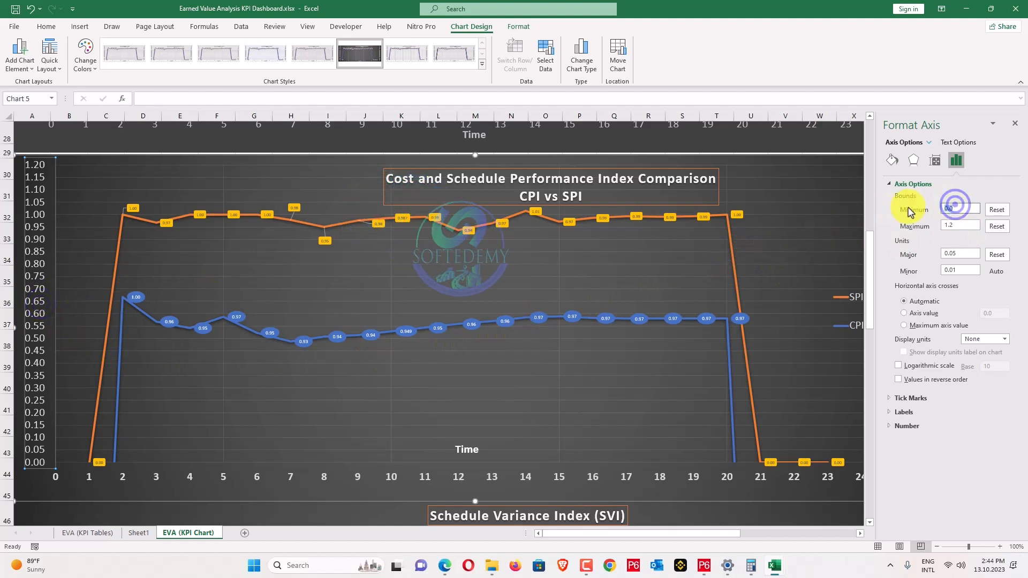
key(BackSpace)
text(0)
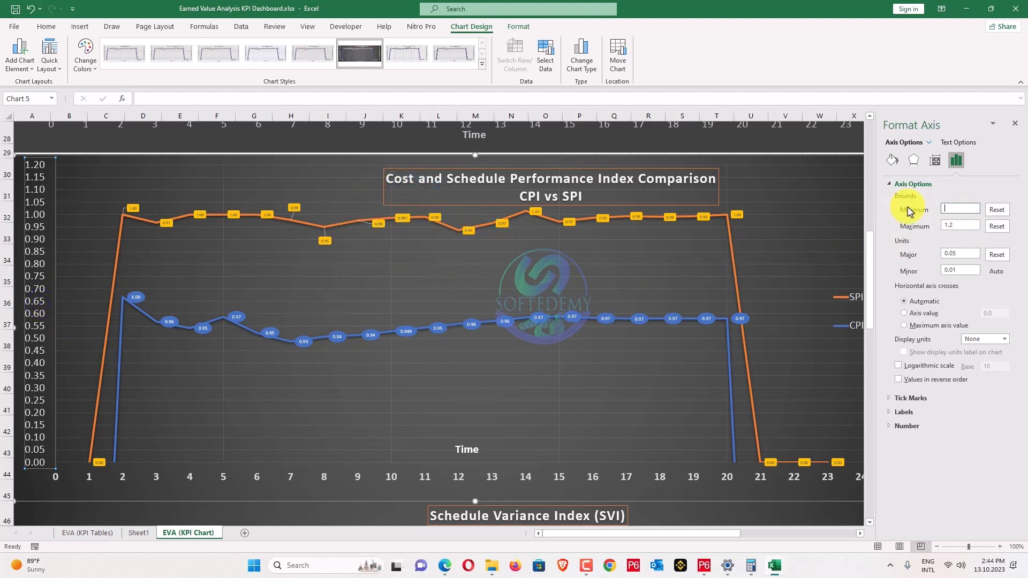
text(.75)
key(Return)
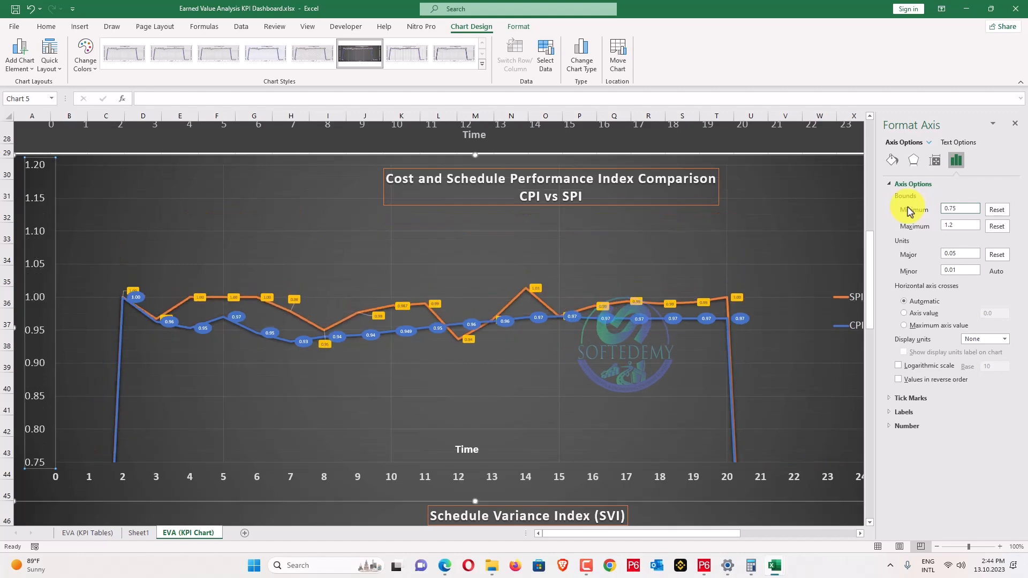
Repoint the CPI and SPI series Y values to the EVA (KPI Tables) sheet via Select Data.
right_click(347, 366)
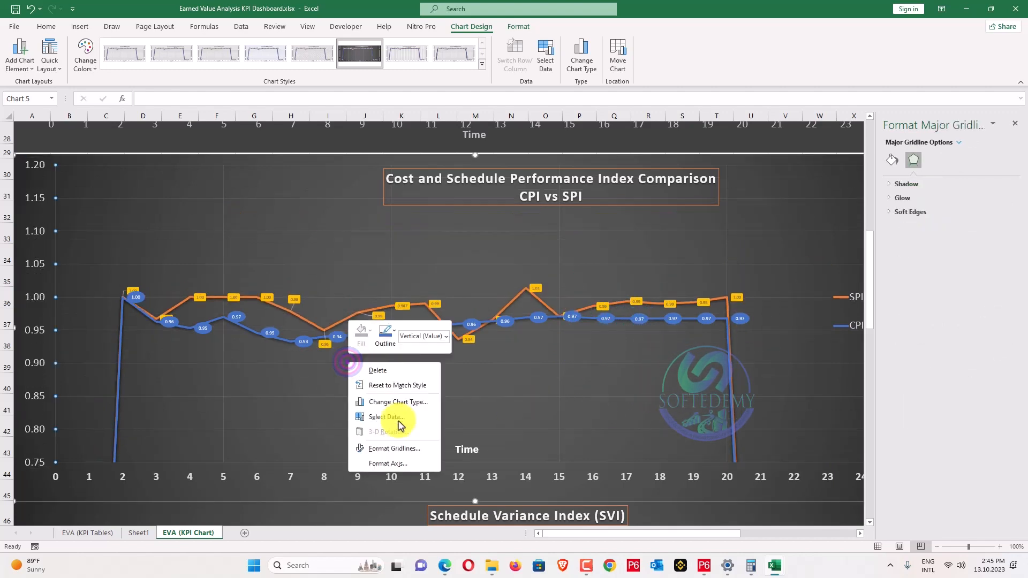
click(396, 415)
click(275, 327)
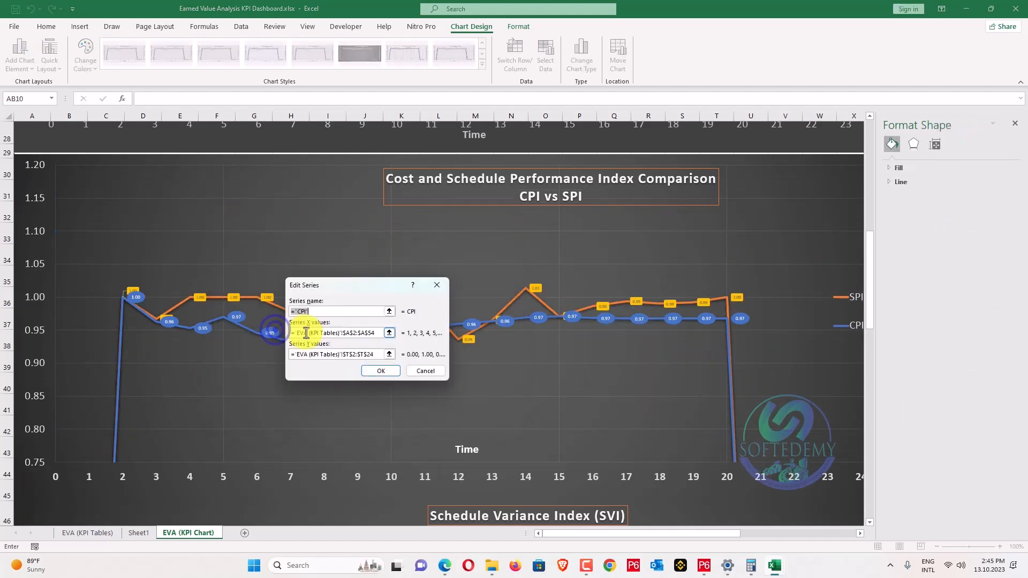
click(375, 355)
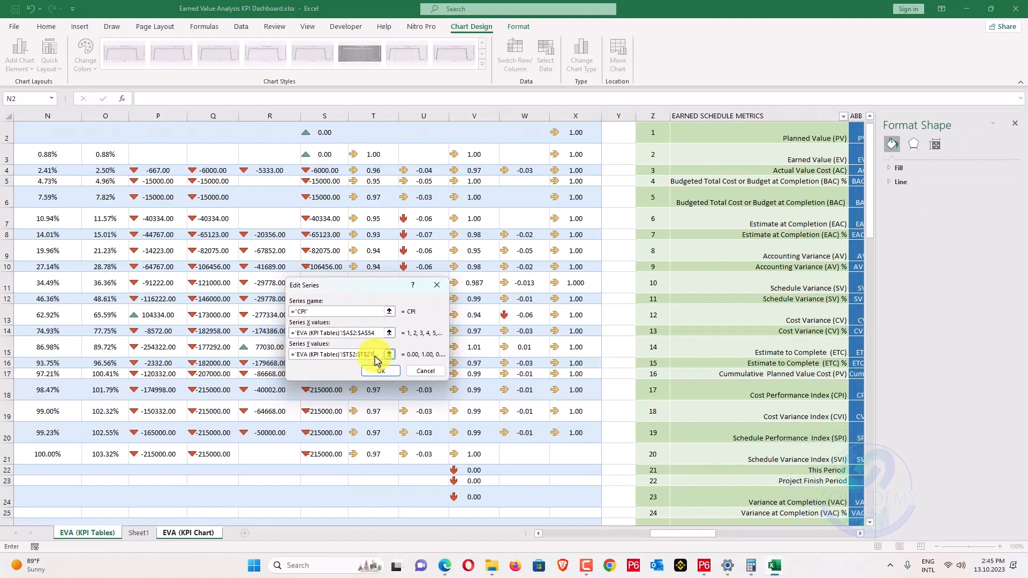
click(380, 372)
click(271, 352)
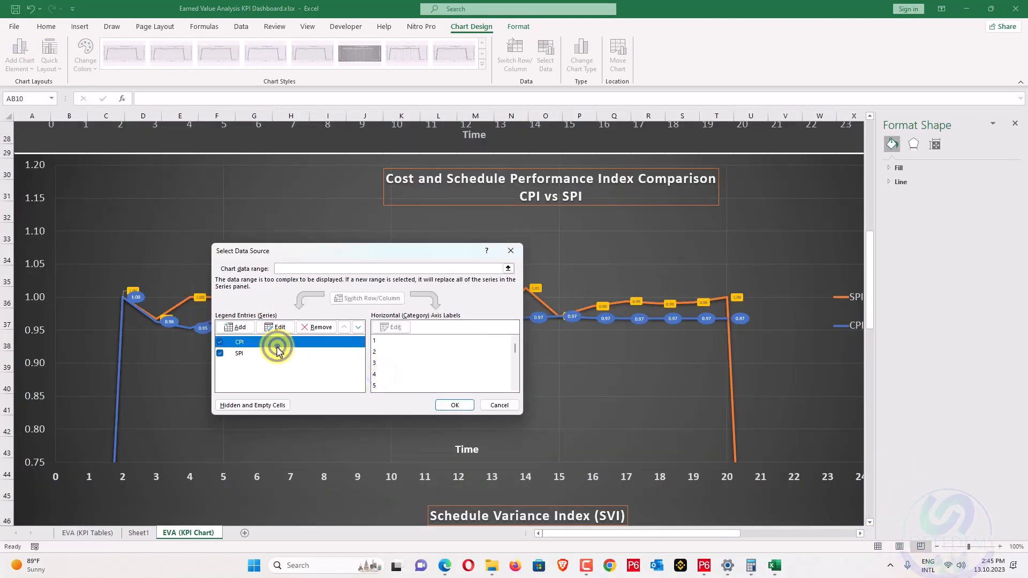
click(278, 330)
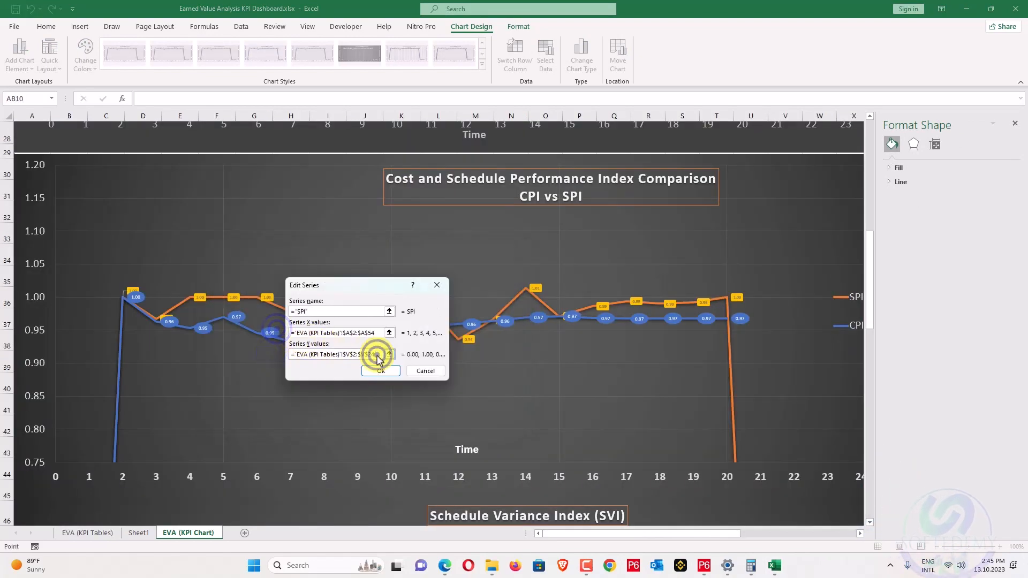
click(377, 355)
click(392, 377)
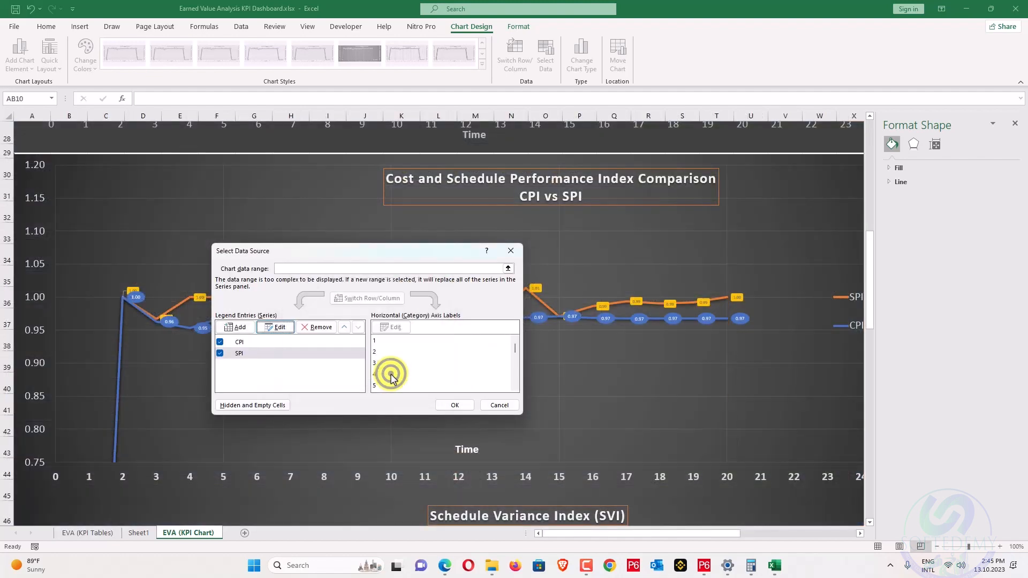
click(451, 408)
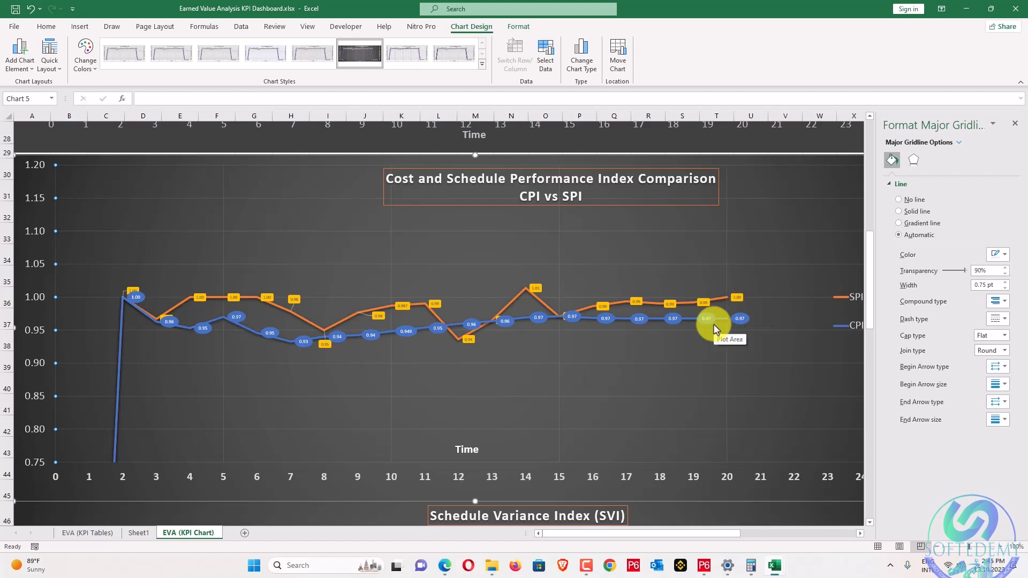
Scroll to the Schedule Variance Index chart and select its time axis, bounded 0.0 to 24.0.
scroll(713, 323, down, 5)
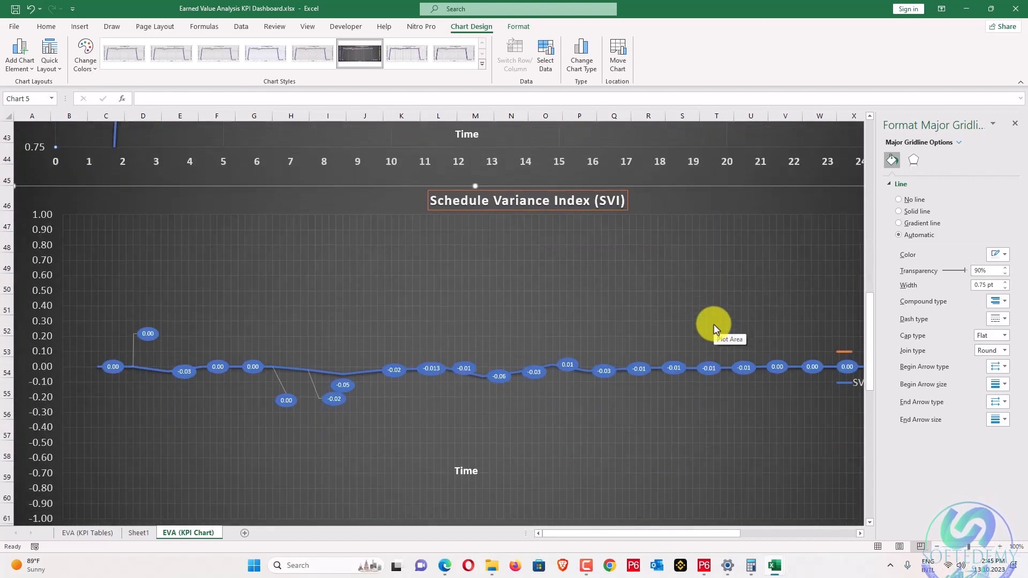
scroll(714, 327, down, 2)
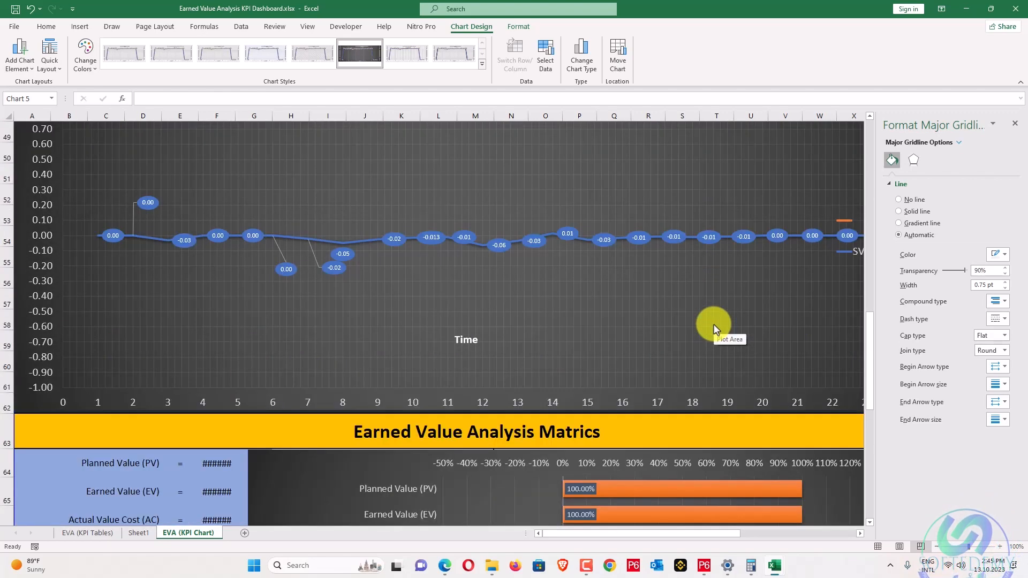
scroll(589, 314, up, 1)
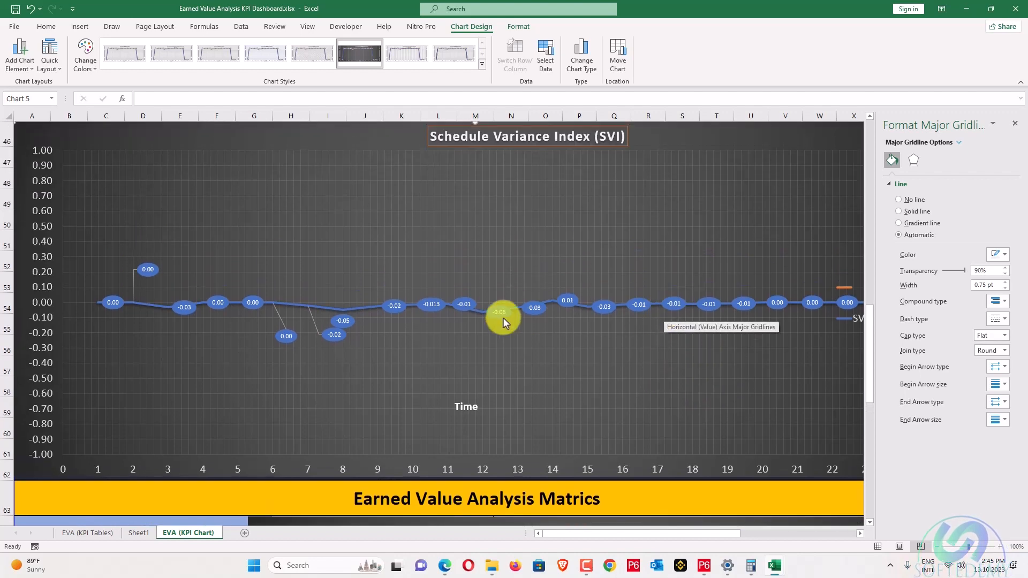
scroll(517, 235, up, 2)
scroll(515, 231, down, 3)
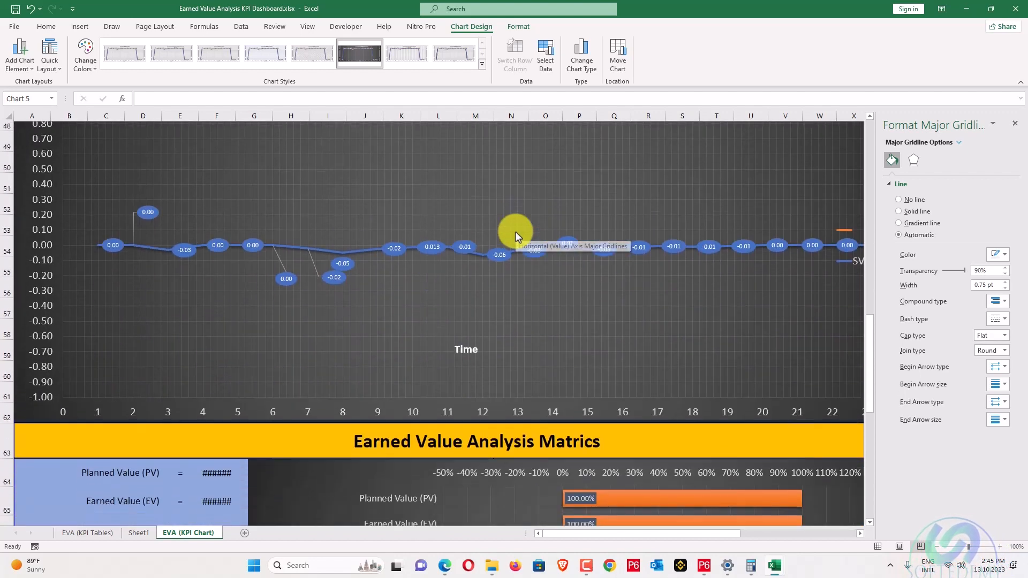
scroll(280, 239, up, 1)
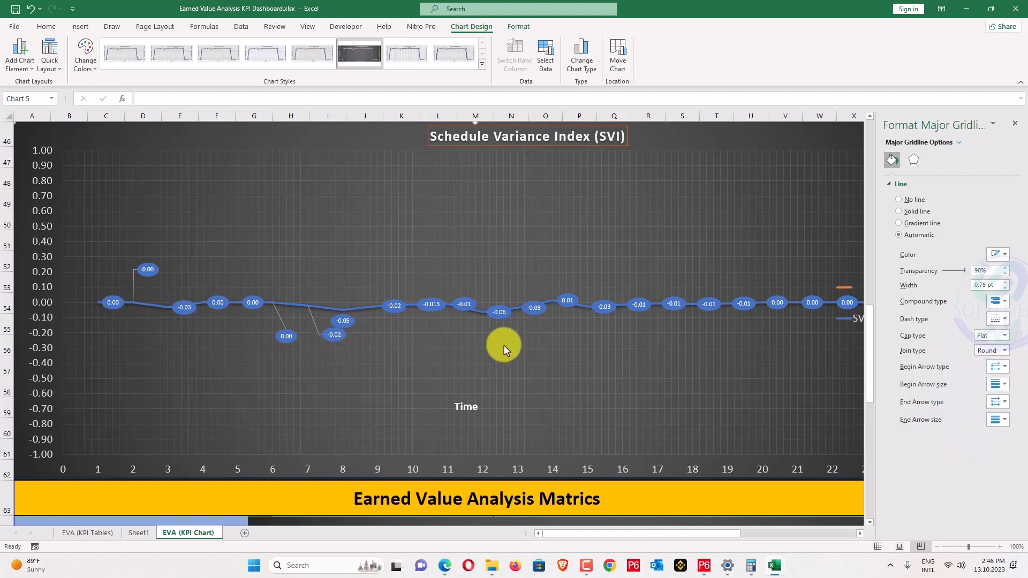
scroll(691, 323, down, 1)
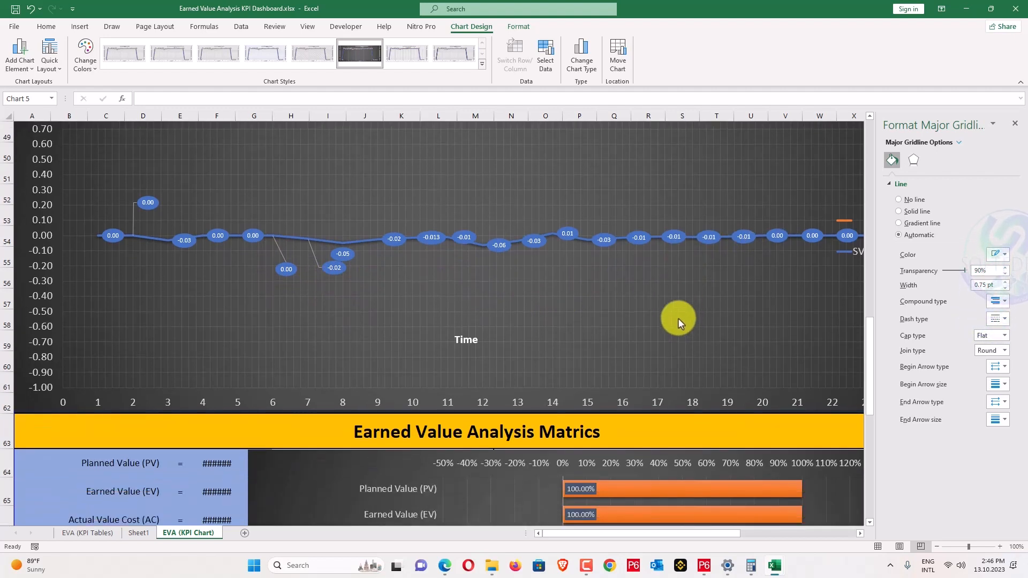
click(307, 402)
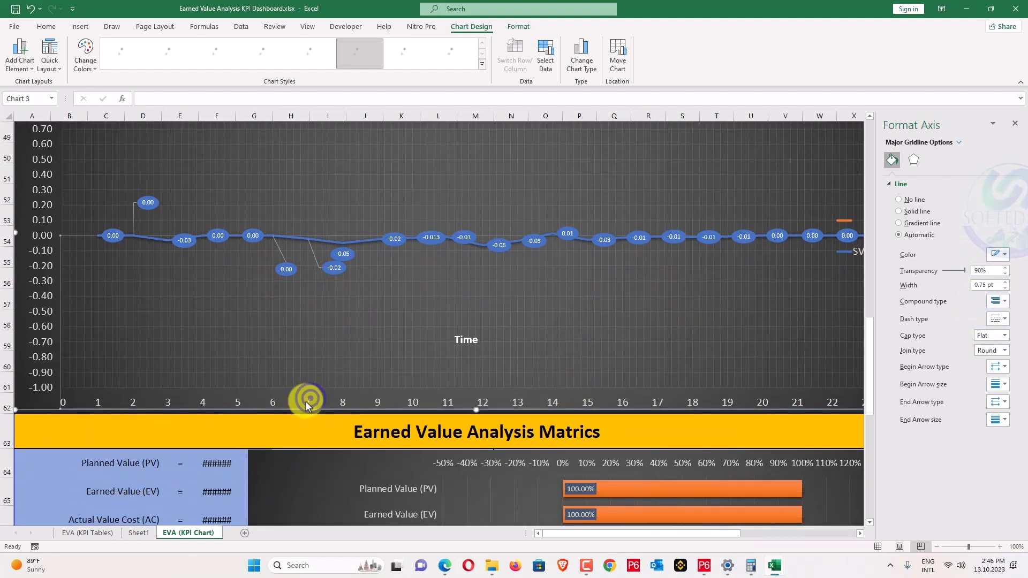
Check cells A8:B8 on the EVA (KPI Tables) sheet.
click(99, 528)
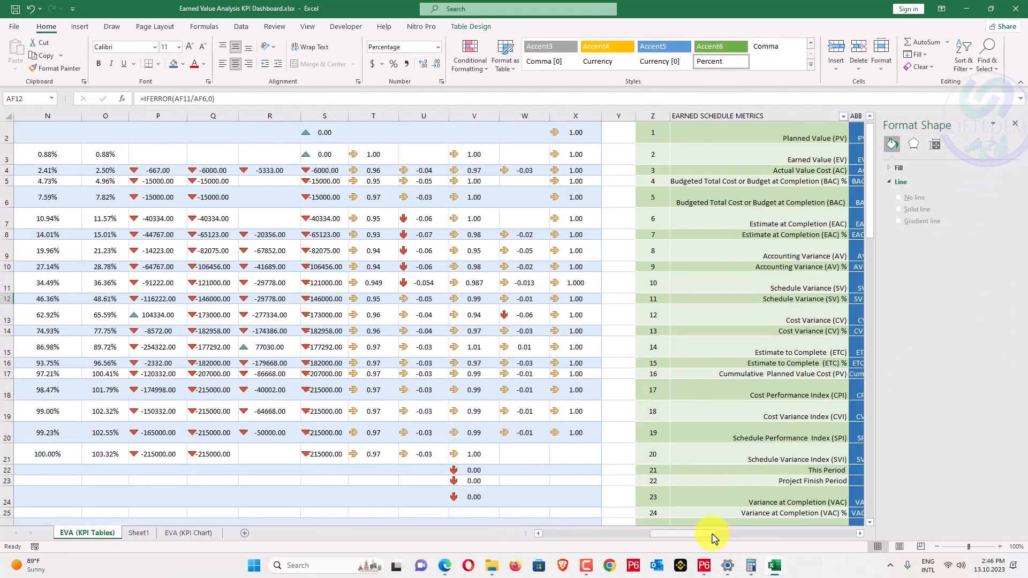
drag(710, 533, 203, 456)
drag(28, 235, 67, 239)
Widen column F on EVA (KPI Chart) so PV, EV and AC show 100.00%, 100.00%, 103.32%.
click(184, 531)
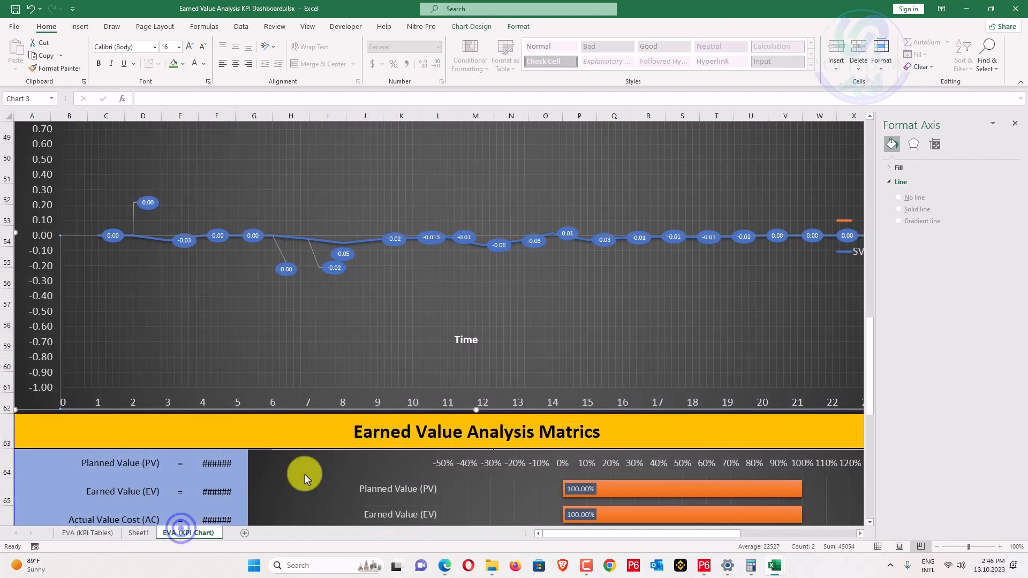
scroll(350, 460, down, 3)
scroll(346, 459, up, 3)
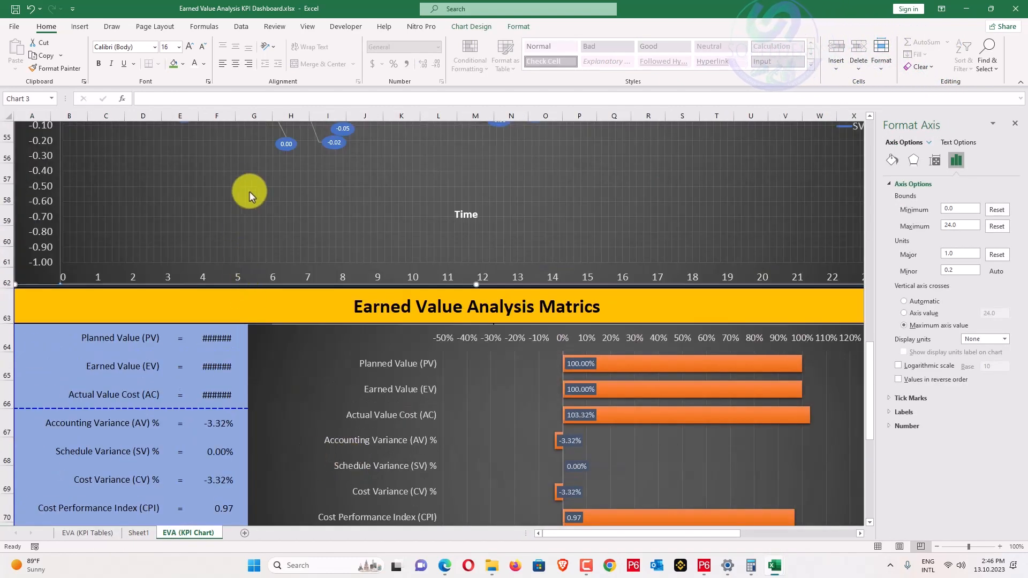
click(218, 336)
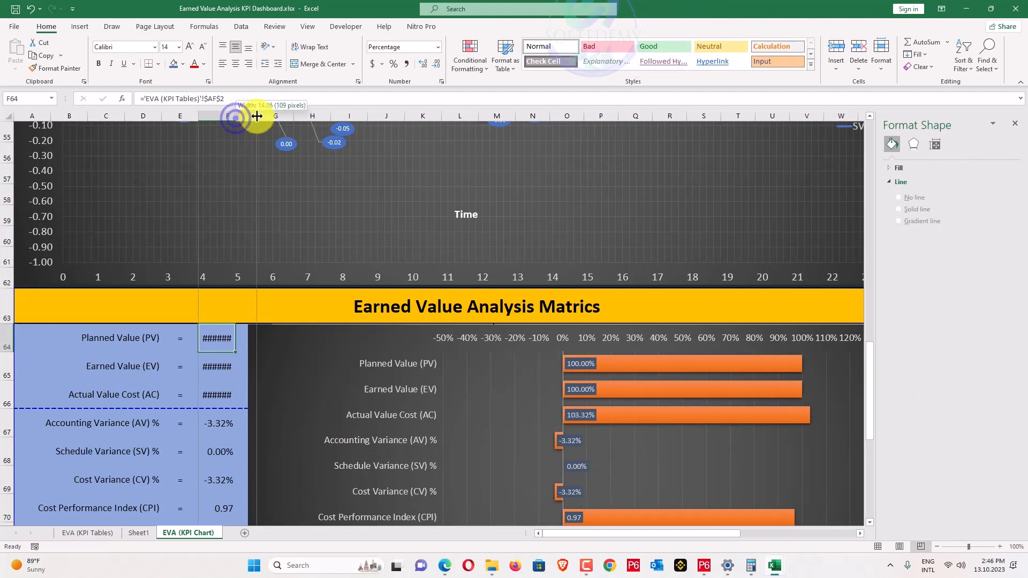
mouse_move(236, 116)
mouse_down()
mouse_move(257, 116)
mouse_move(246, 116)
mouse_up()
scroll(246, 241, down, 3)
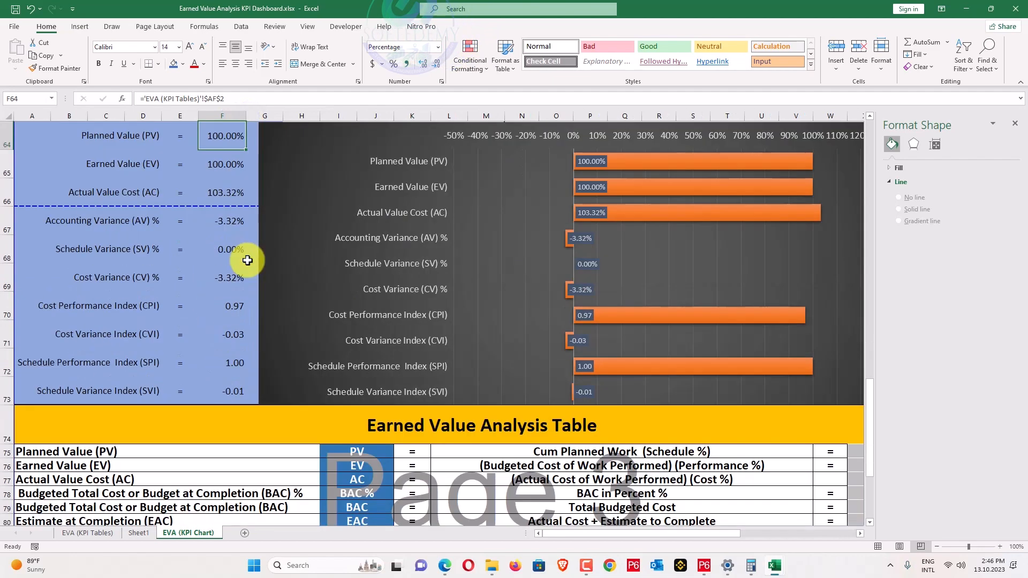
scroll(236, 259, up, 1)
scroll(228, 275, down, 4)
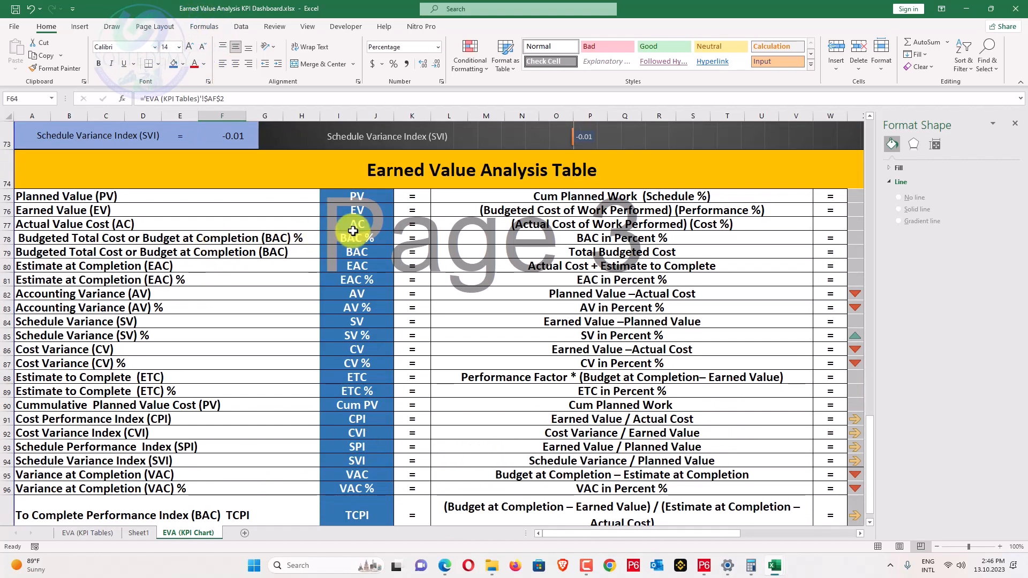
Bring the full Earned Value Analysis table into view, then open Planning Task Assigned.pdf in Edge.
click(742, 534)
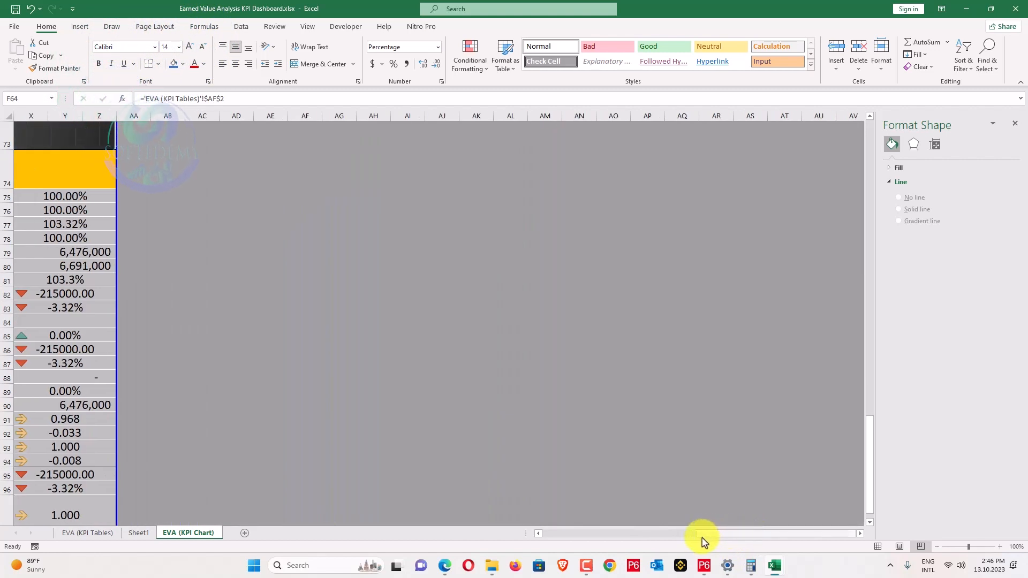
drag(699, 536, 554, 533)
ctrl+scroll(535, 459, down, 1)
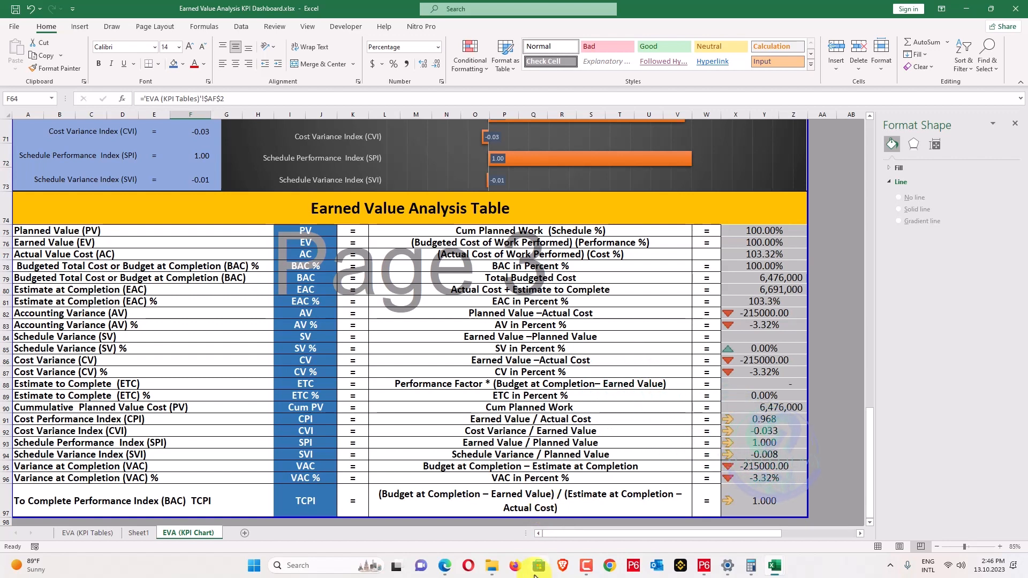
click(445, 565)
scroll(477, 426, up, 2)
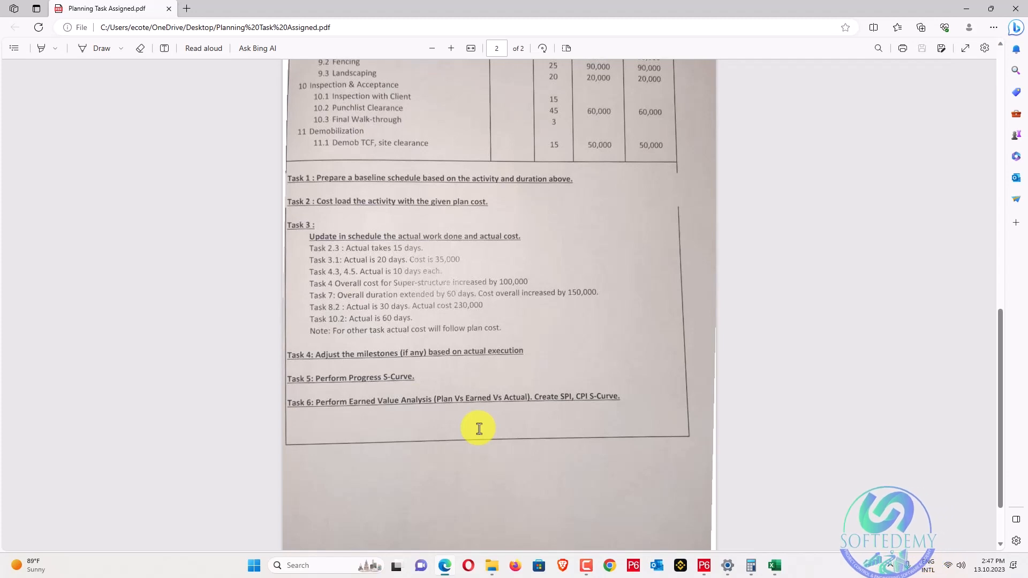
Minimize the Edge PDF window to return to the Excel EVA dashboard.
click(968, 8)
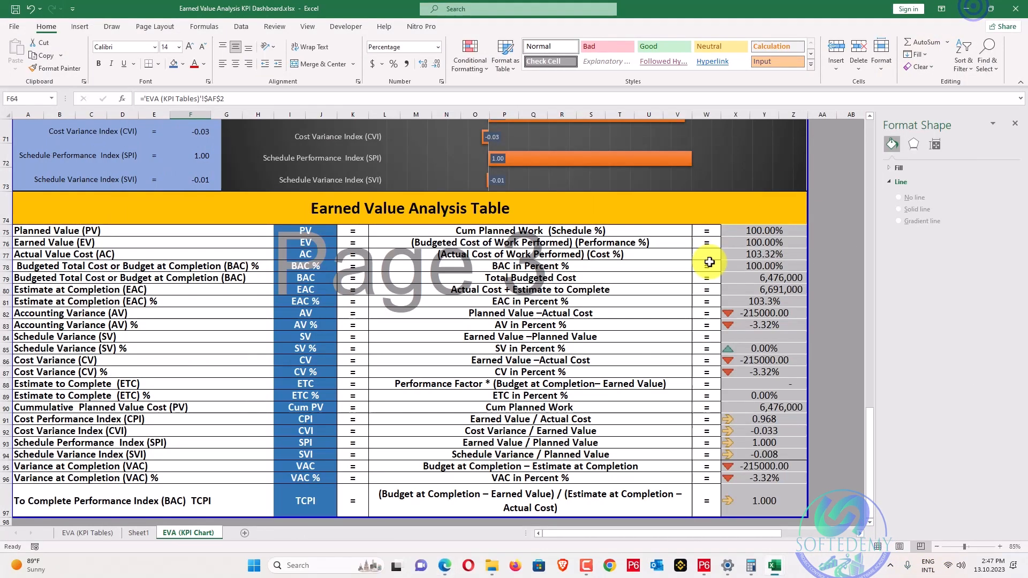
Add a new Sheet2 and enter the contact e-mail address in D3.
scroll(667, 391, down, 2)
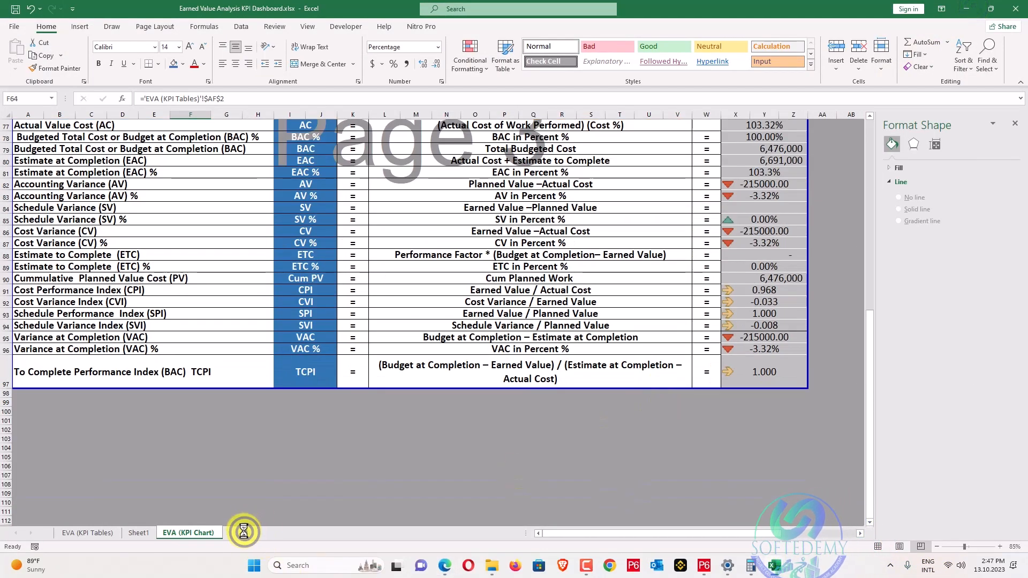
click(243, 532)
click(133, 148)
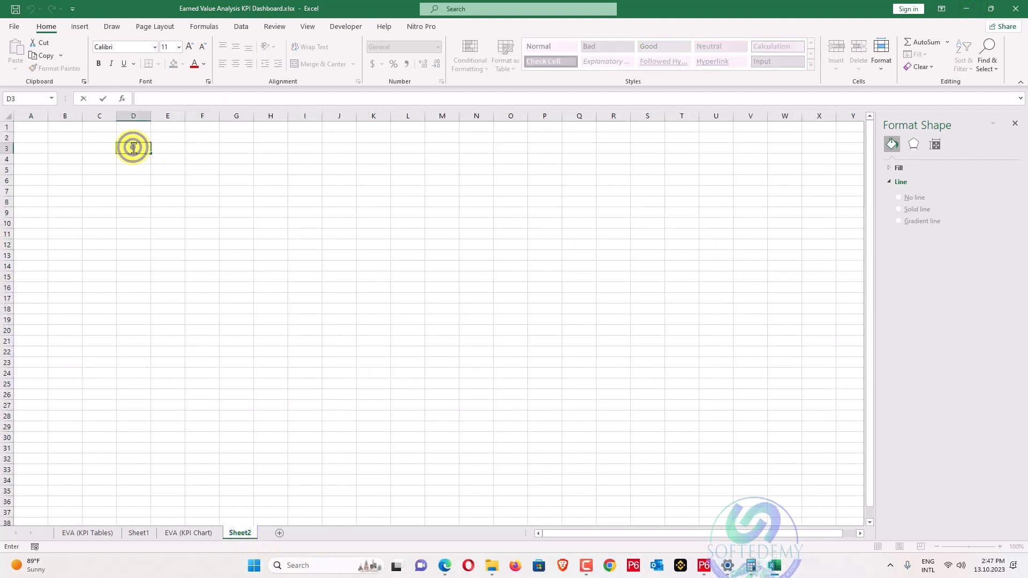
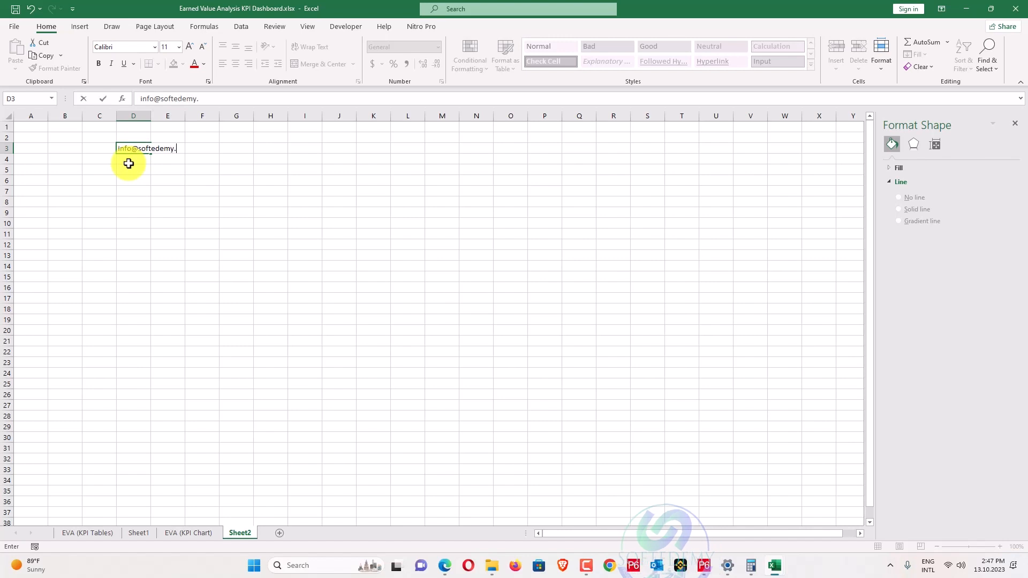
key(Return)
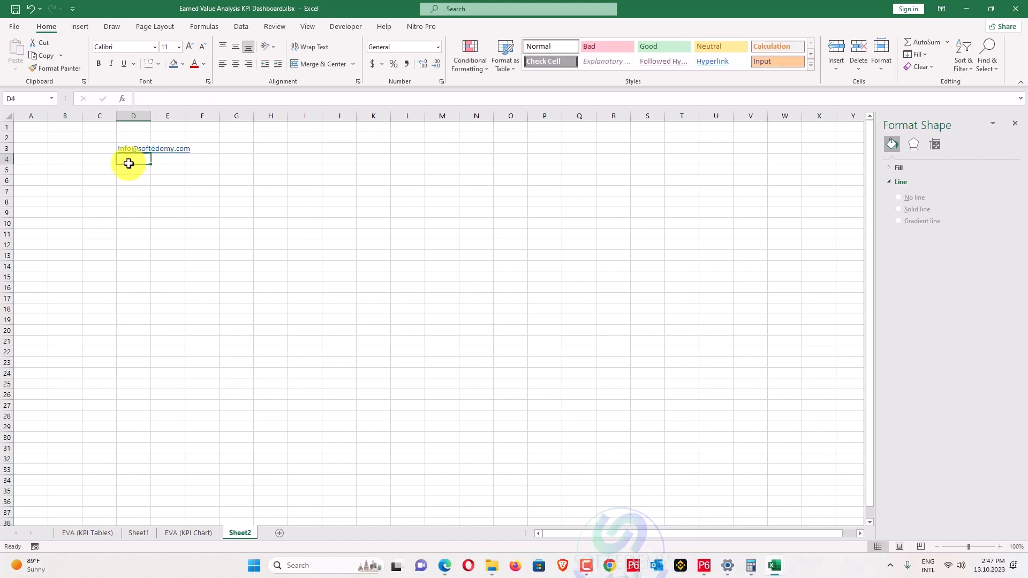
Enter the contact phone number in D5, then minimize the workbook to reveal Book3.
click(136, 135)
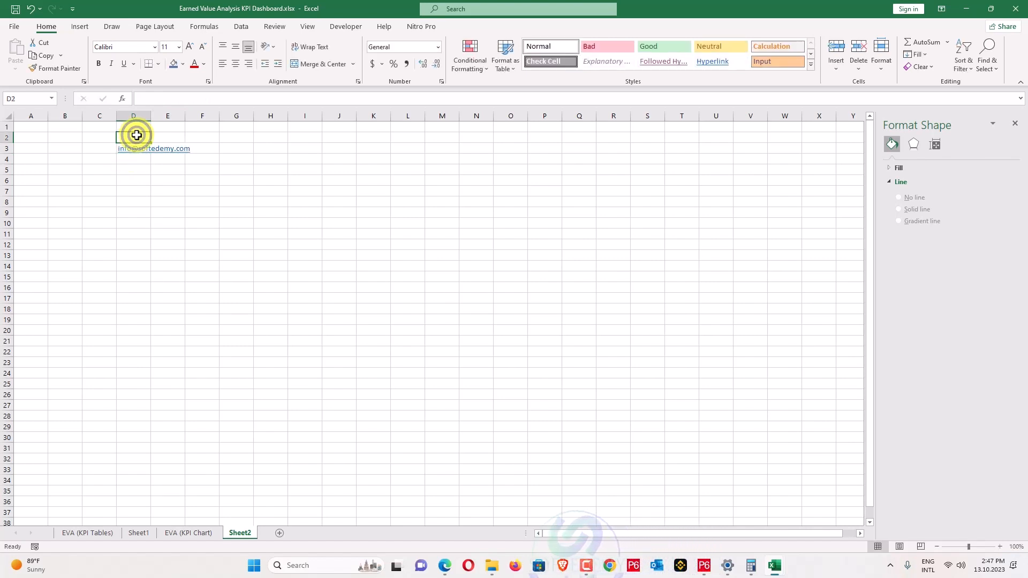
key(Down)
key(Down)
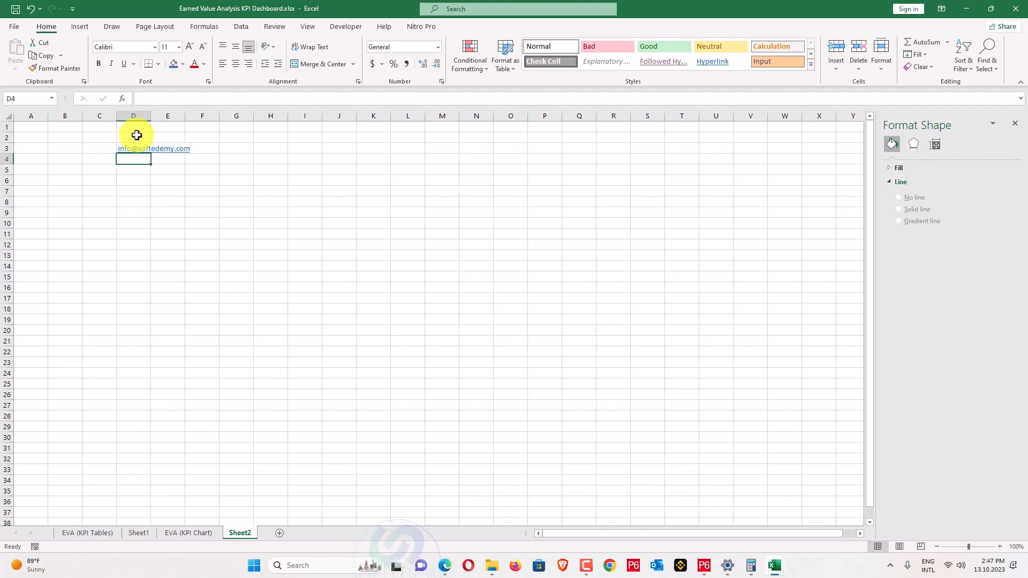
click(139, 170)
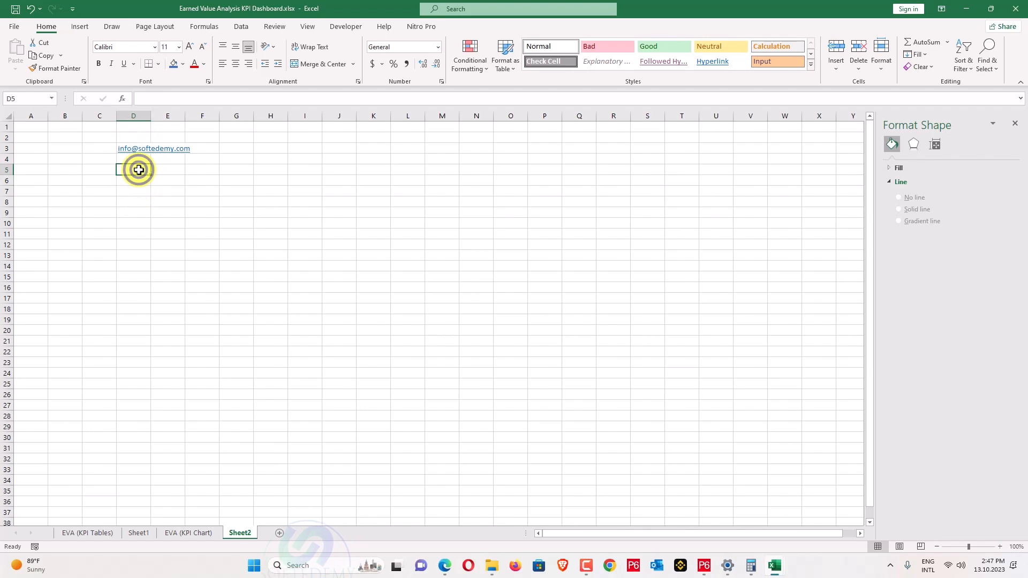
double_click(138, 170)
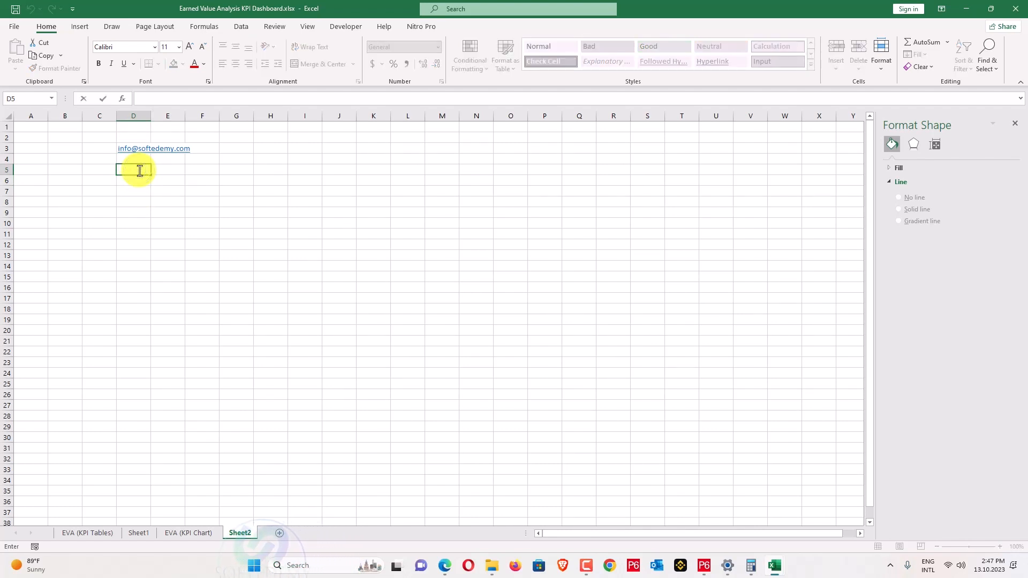
text(+11)
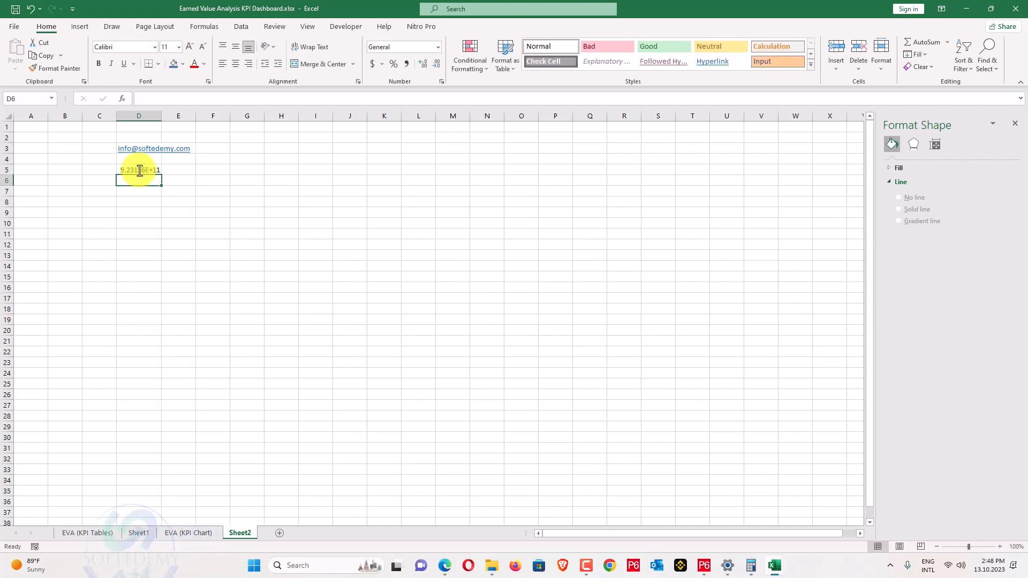
click(139, 170)
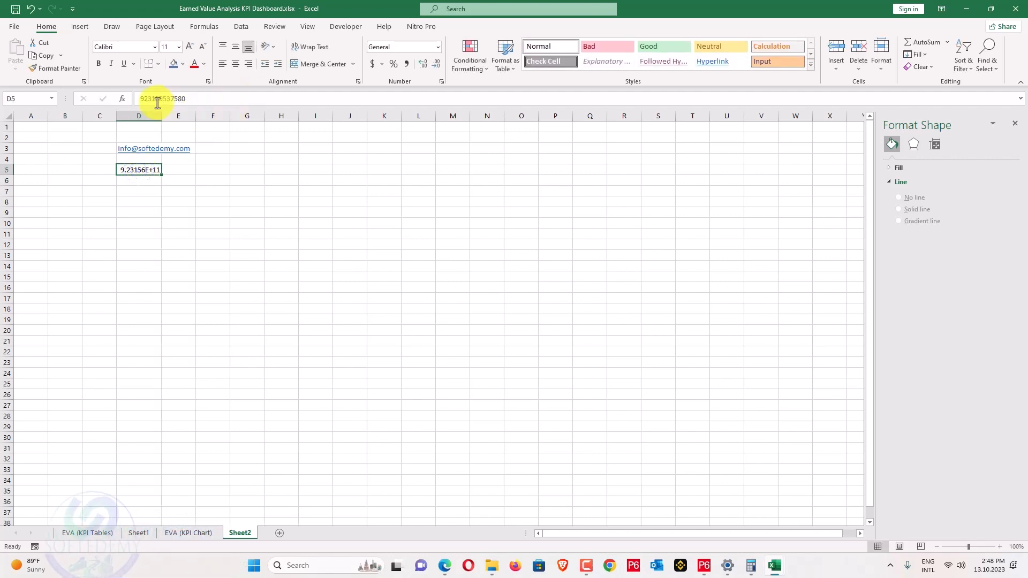
click(139, 98)
key(Return)
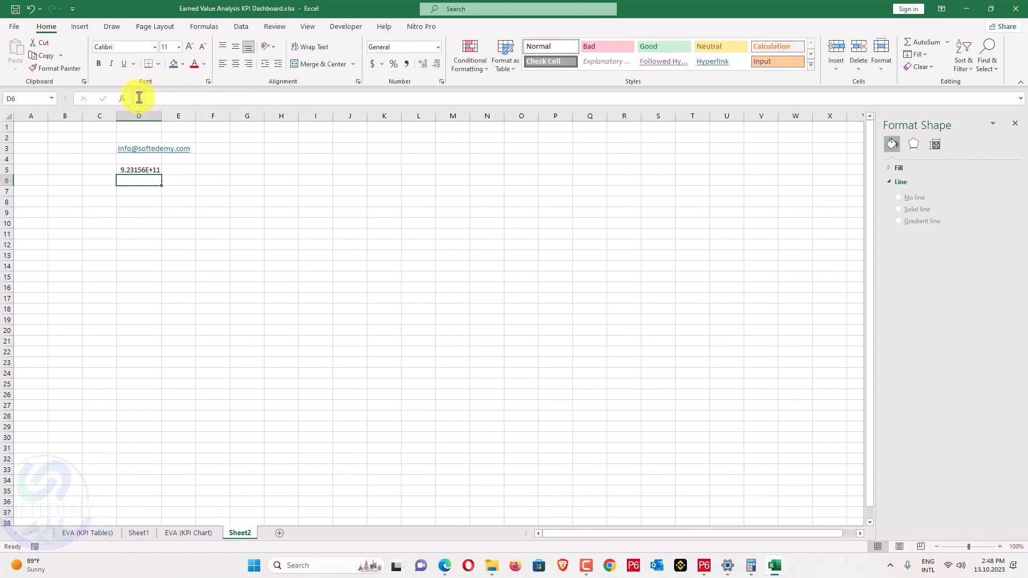
click(212, 168)
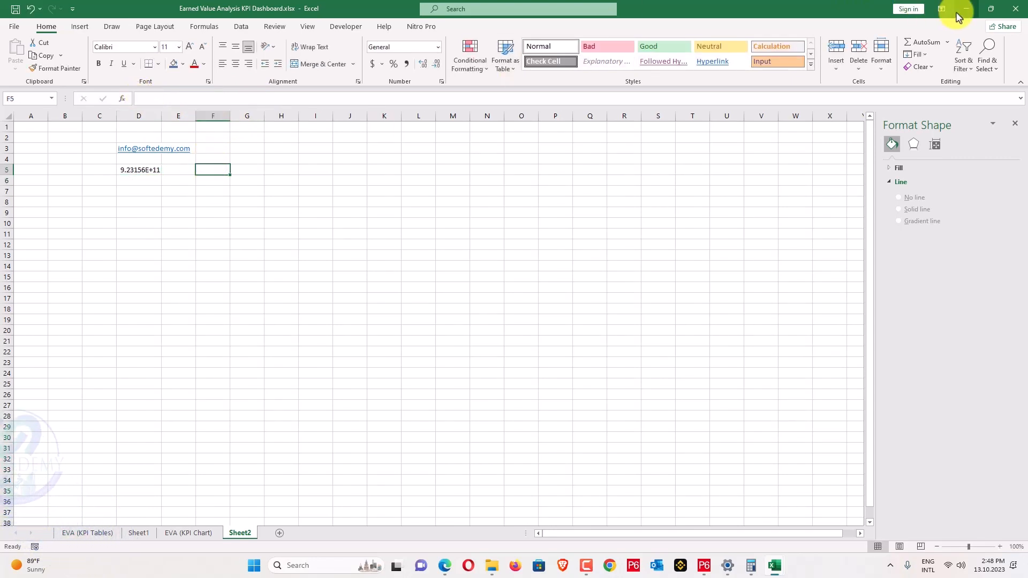
click(965, 9)
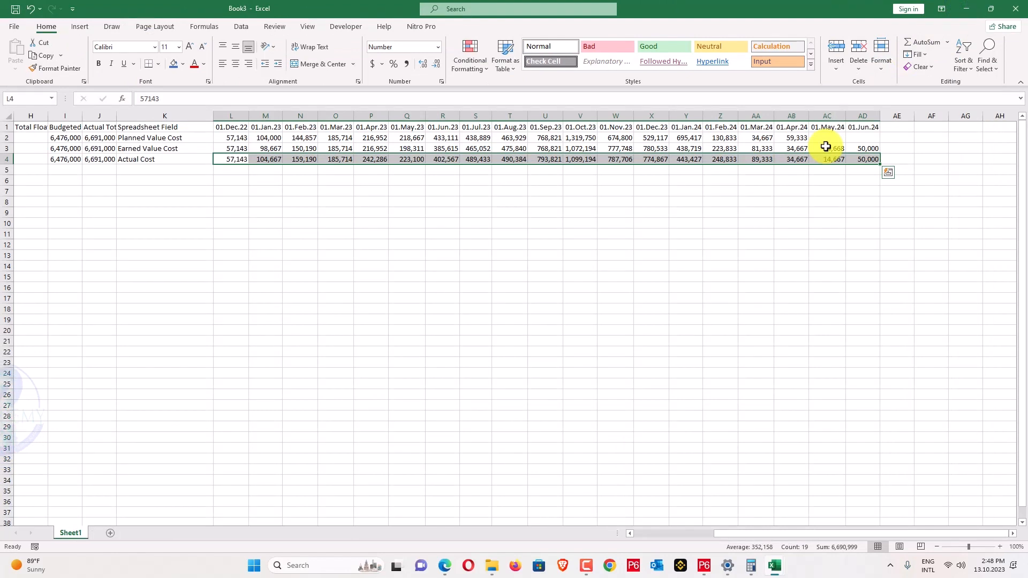